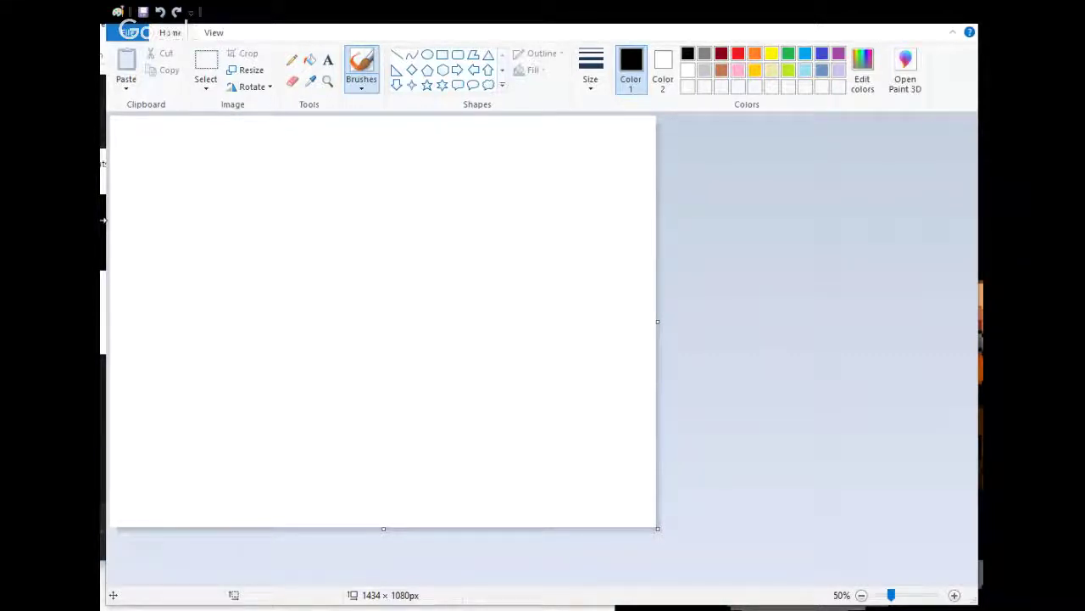
# Examine the pasted brown-haired character sprite up close and delete it from the canvas.
pyautogui.moveTo(103, 221); pyautogui.dragTo(141, 219)
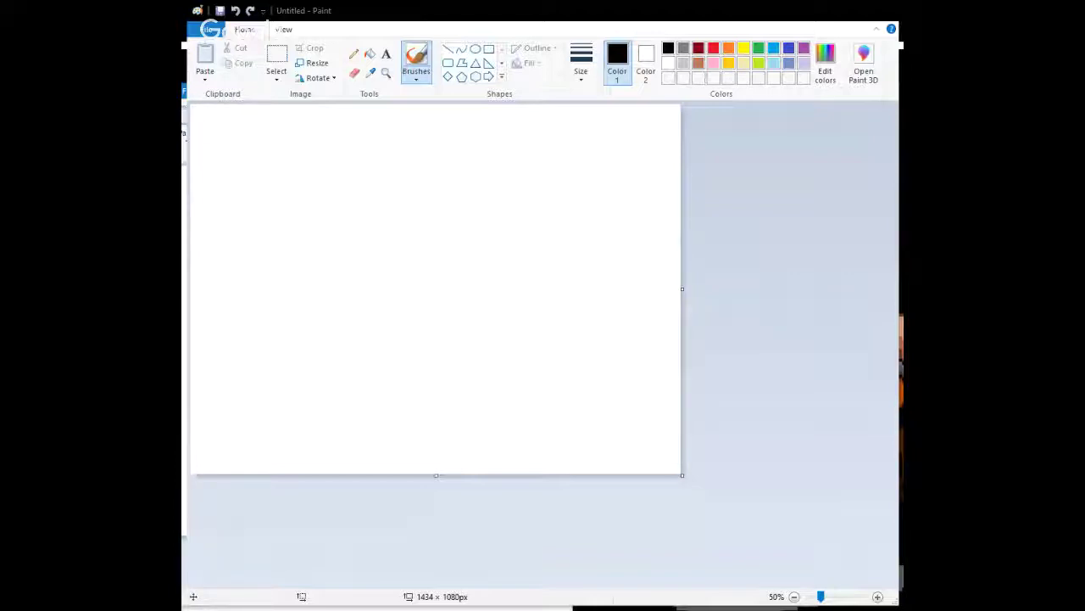
pyautogui.click(277, 58)
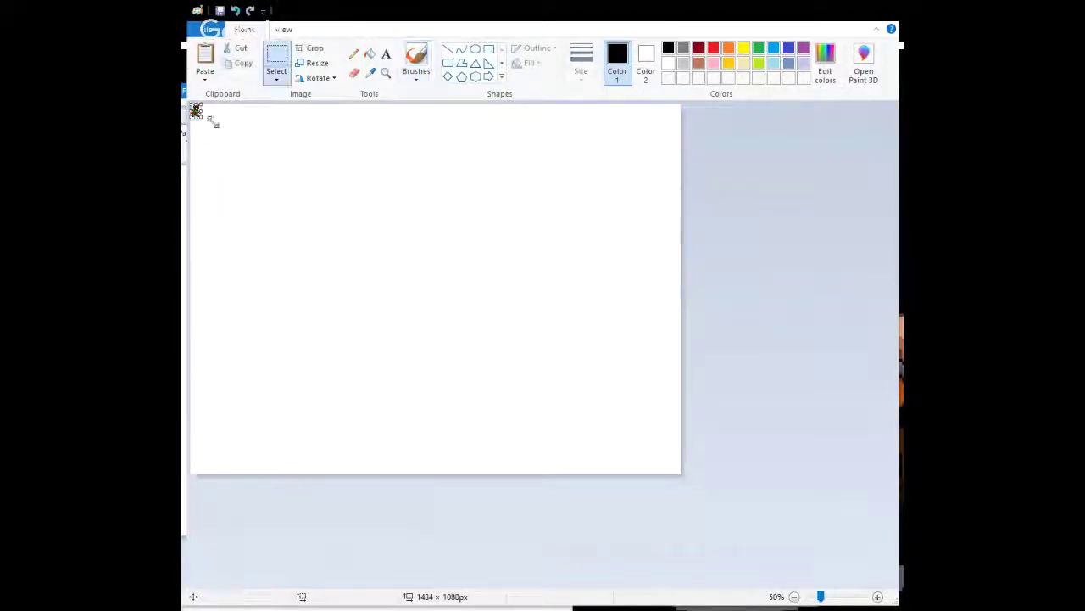
pyautogui.scroll(5, 220, 140)
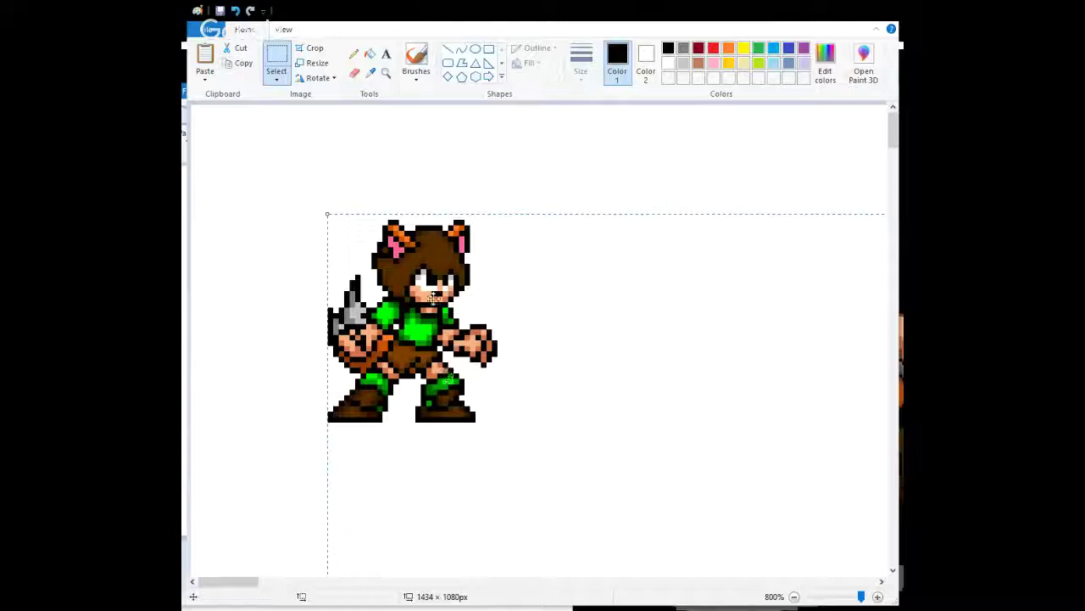
pyautogui.press('Delete')
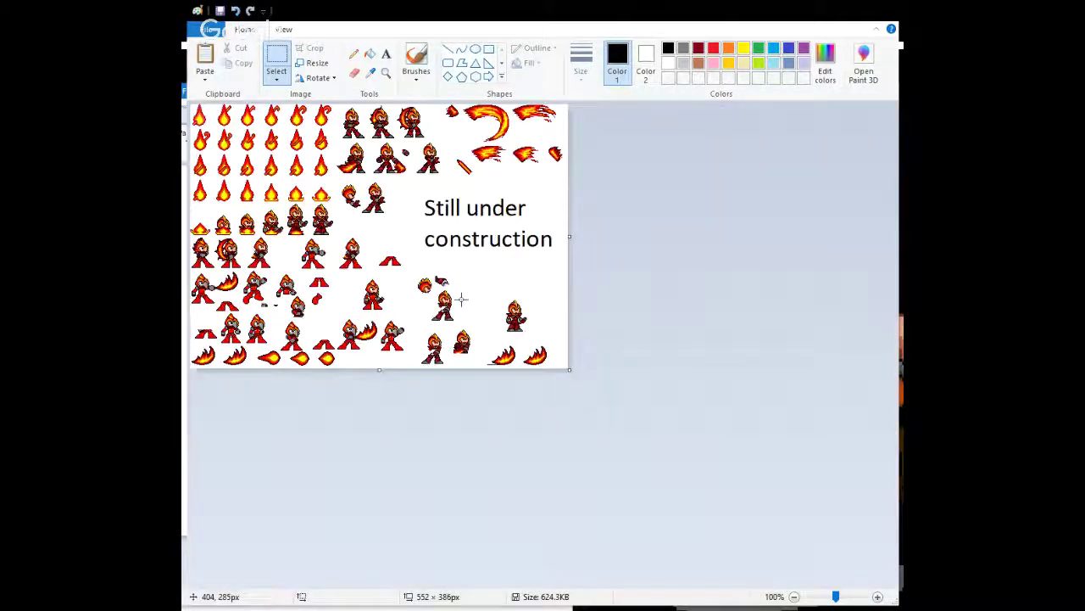
# Look over the fire-themed sprite sheet, examining the flame frames and the rows of character poses.
pyautogui.scroll(1, 461, 298)
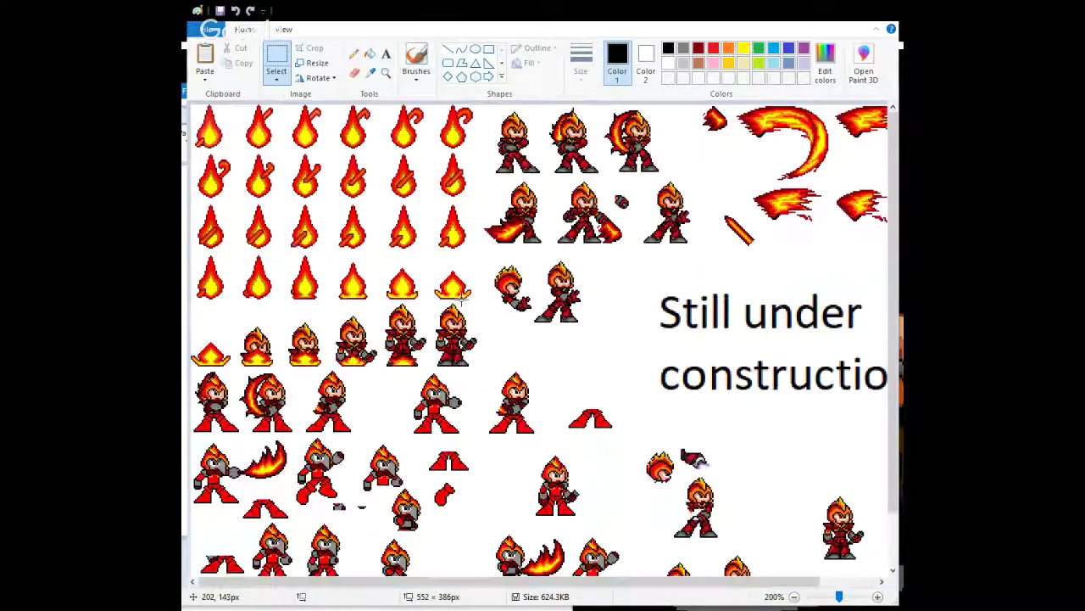
pyautogui.moveTo(457, 583); pyautogui.dragTo(362, 591)
pyautogui.scroll(-1, 393, 346)
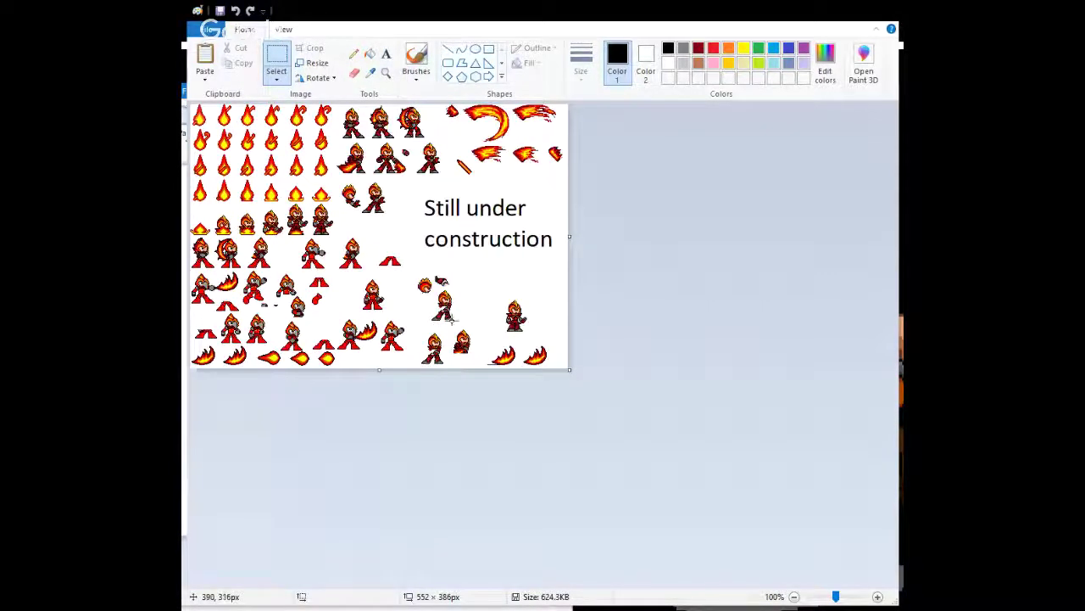
pyautogui.scroll(2, 451, 319)
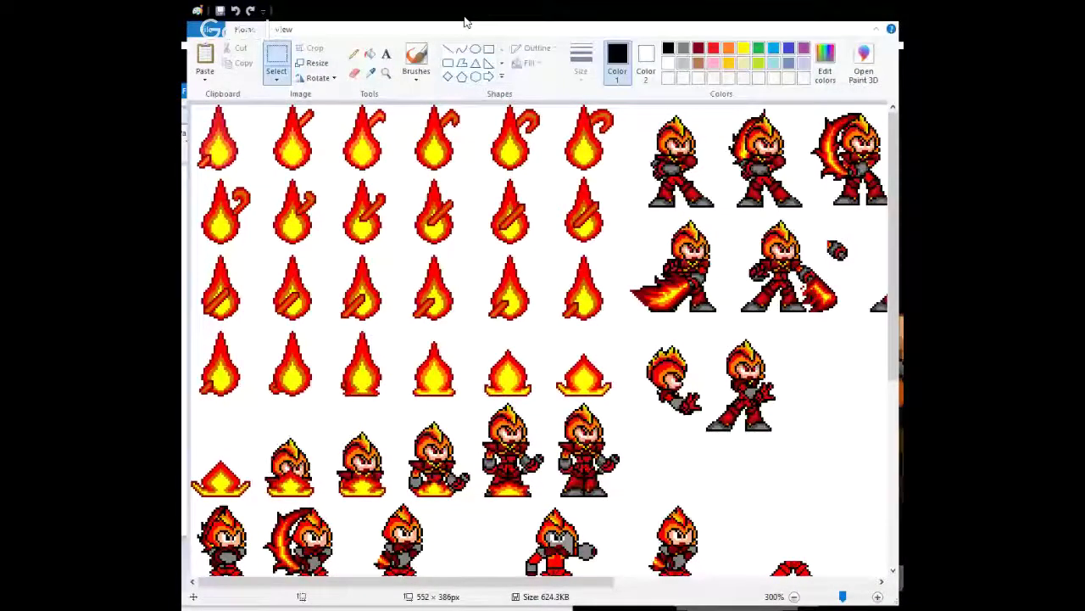
pyautogui.scroll(-4, 536, 253)
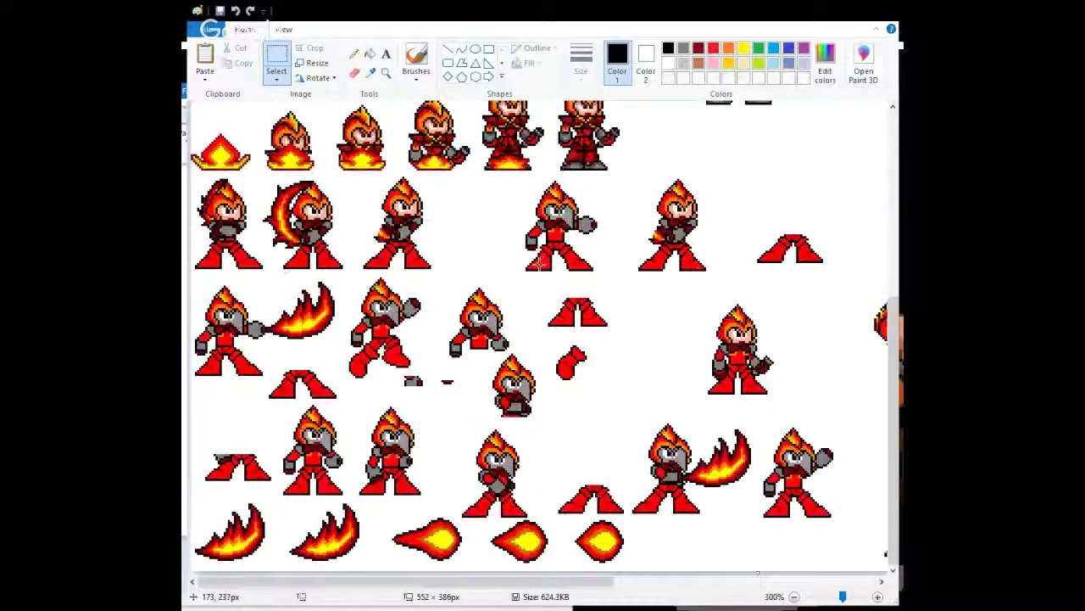
pyautogui.scroll(4, 536, 252)
pyautogui.moveTo(448, 589); pyautogui.dragTo(462, 381)
pyautogui.scroll(-3, 462, 381)
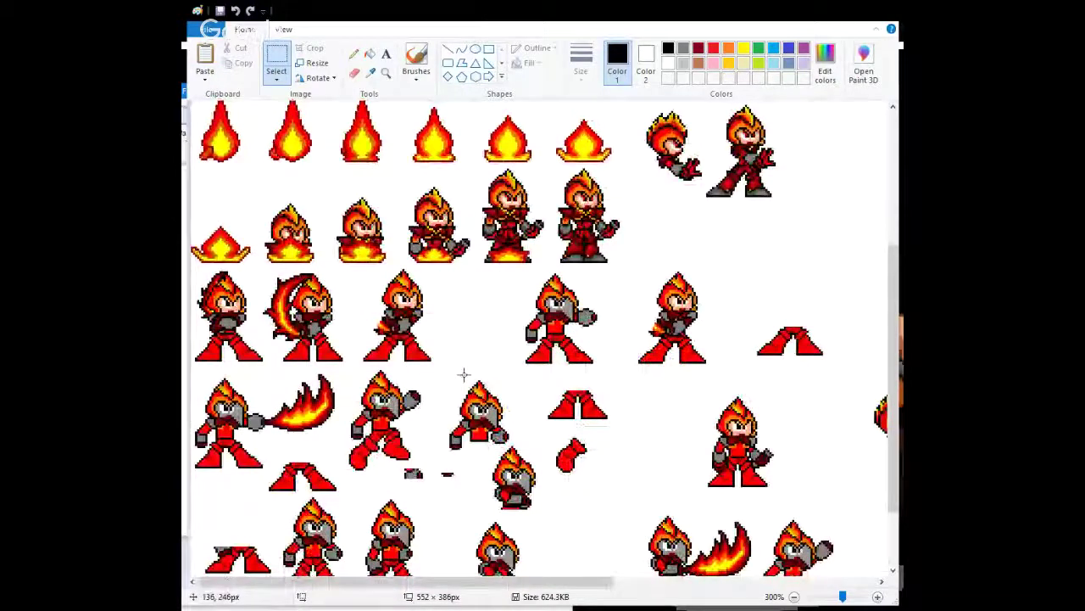
pyautogui.scroll(-1, 485, 325)
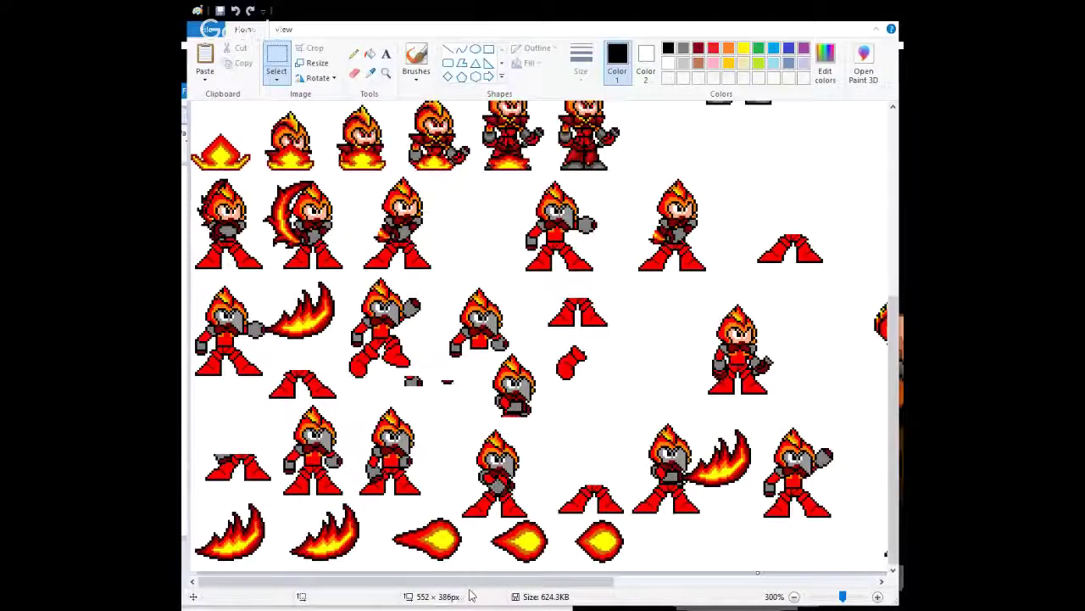
pyautogui.scroll(1, 456, 499)
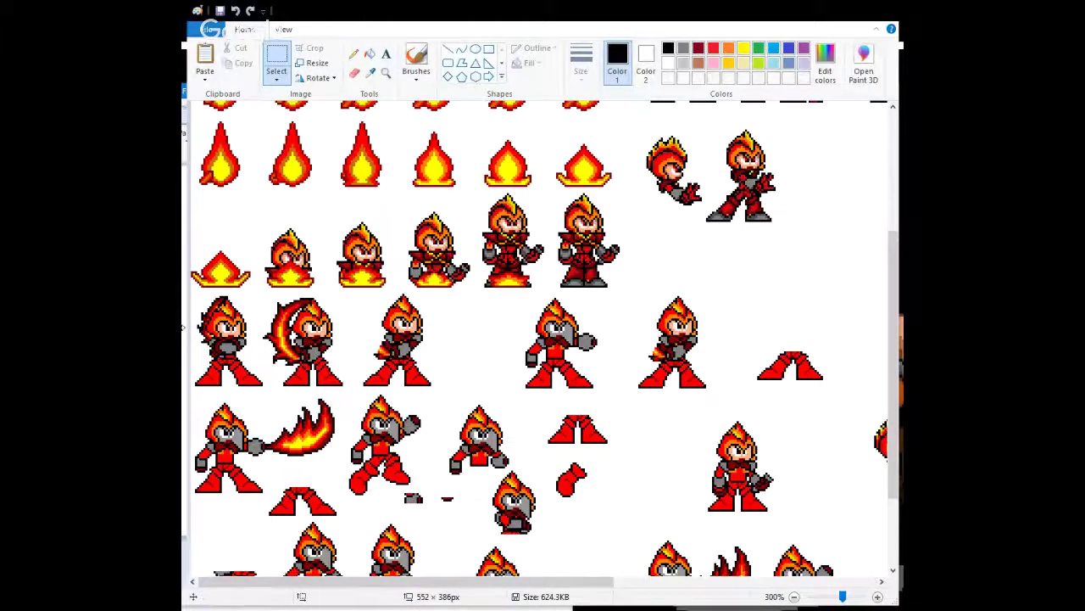
pyautogui.scroll(1, 495, 450)
pyautogui.scroll(1, 495, 450)
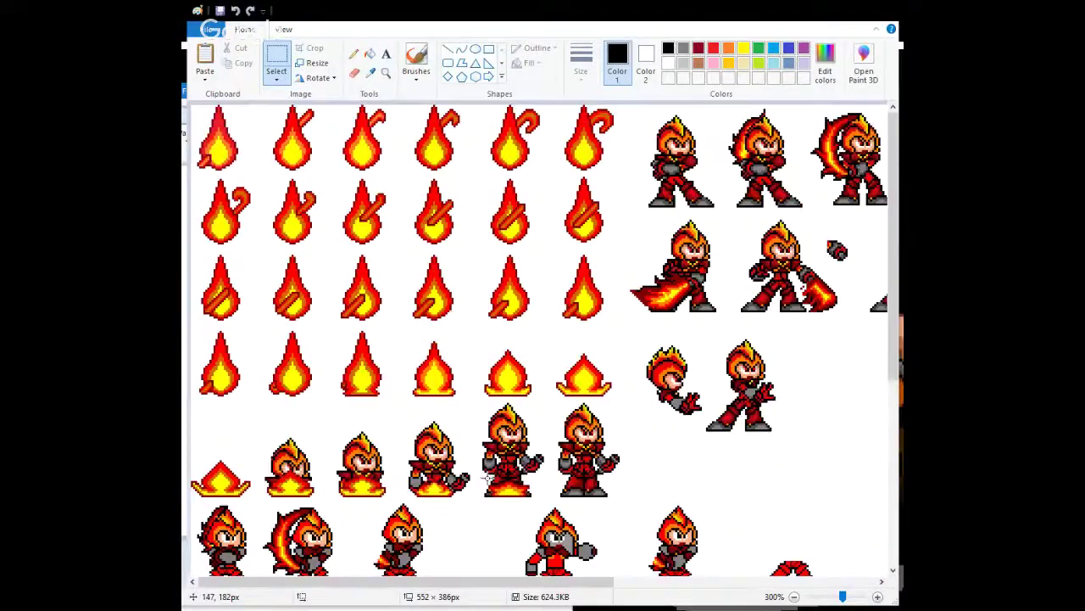
pyautogui.moveTo(424, 585); pyautogui.dragTo(238, 586)
# Outline the first flame sprite in black with the Pencil along its bottom and lower right edge.
pyautogui.scroll(2, 218, 130)
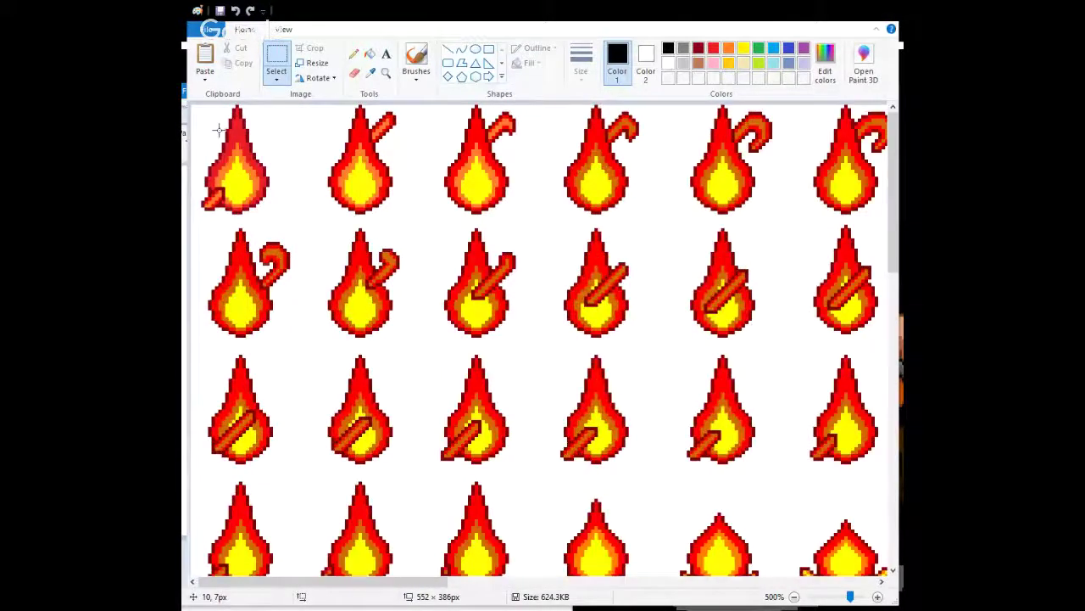
pyautogui.scroll(3, 218, 129)
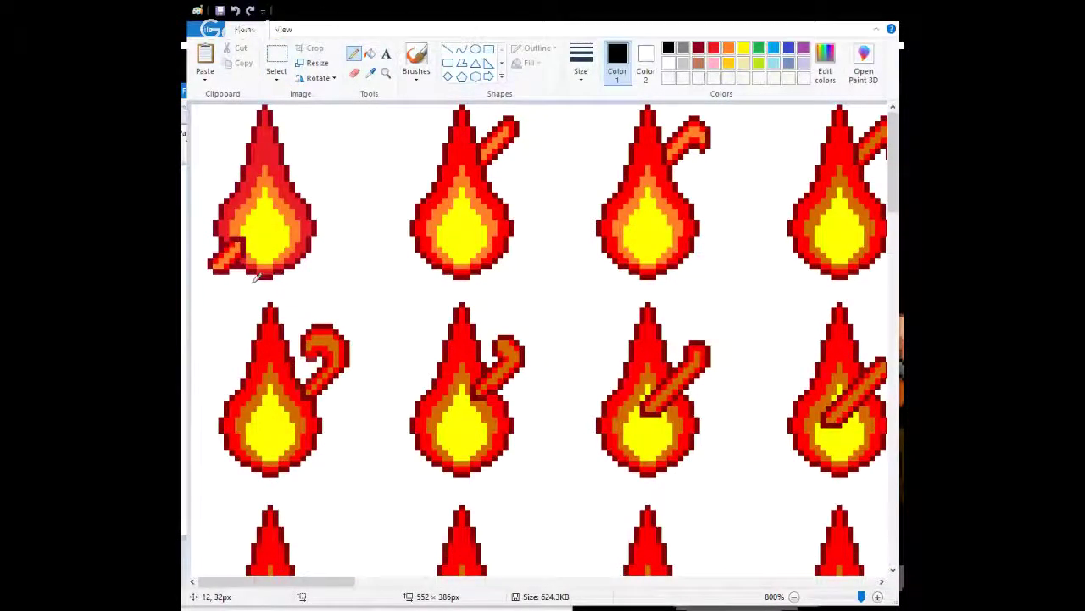
pyautogui.moveTo(258, 280); pyautogui.dragTo(302, 252)
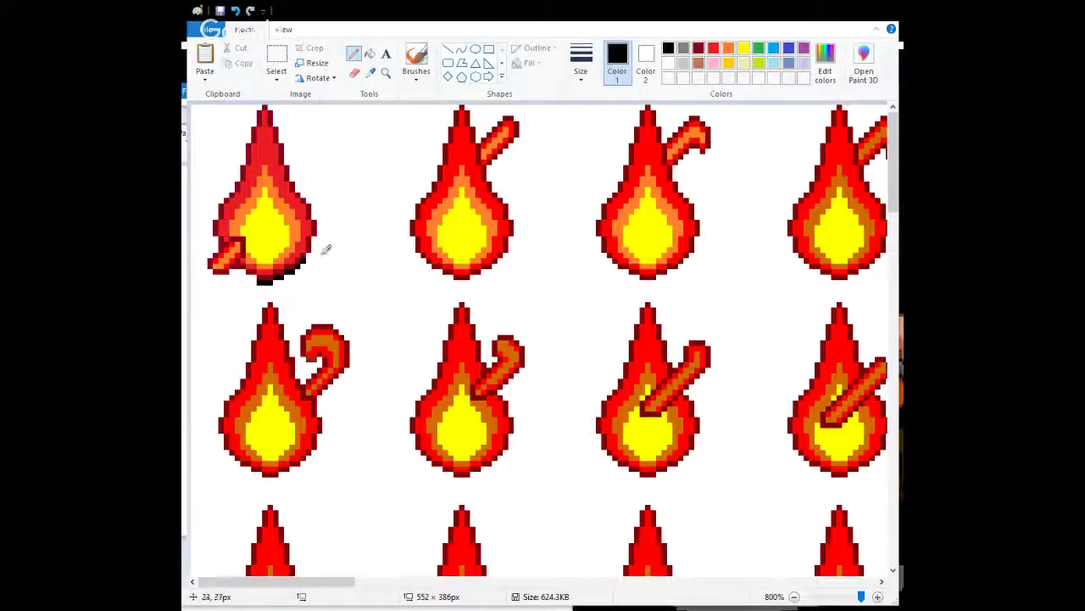
pyautogui.moveTo(314, 246); pyautogui.dragTo(313, 197)
# Move the entire sprite sheet down a few pixels on the canvas to leave room above the first flame.
pyautogui.scroll(-7, 313, 183)
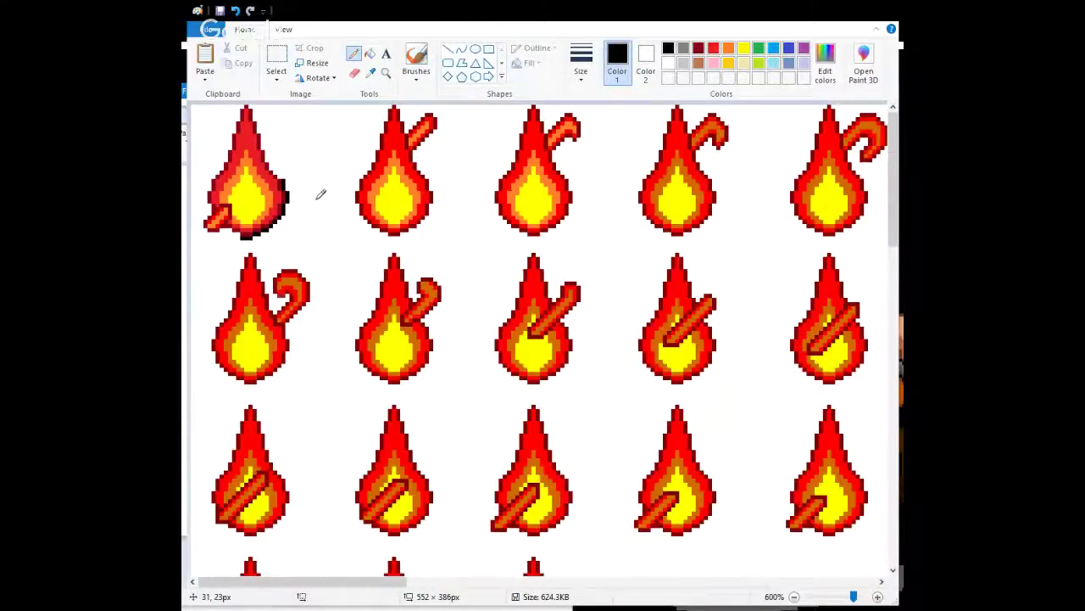
pyautogui.scroll(1, 312, 183)
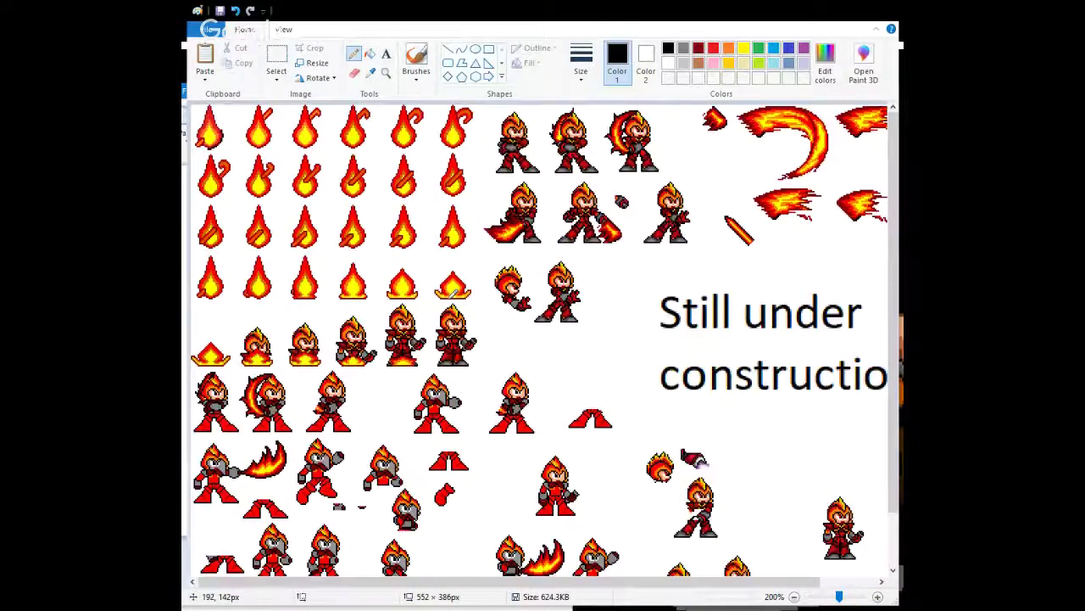
pyautogui.scroll(-1, 364, 368)
pyautogui.moveTo(379, 369); pyautogui.dragTo(379, 395)
pyautogui.hotkey('ctrl', 'z')
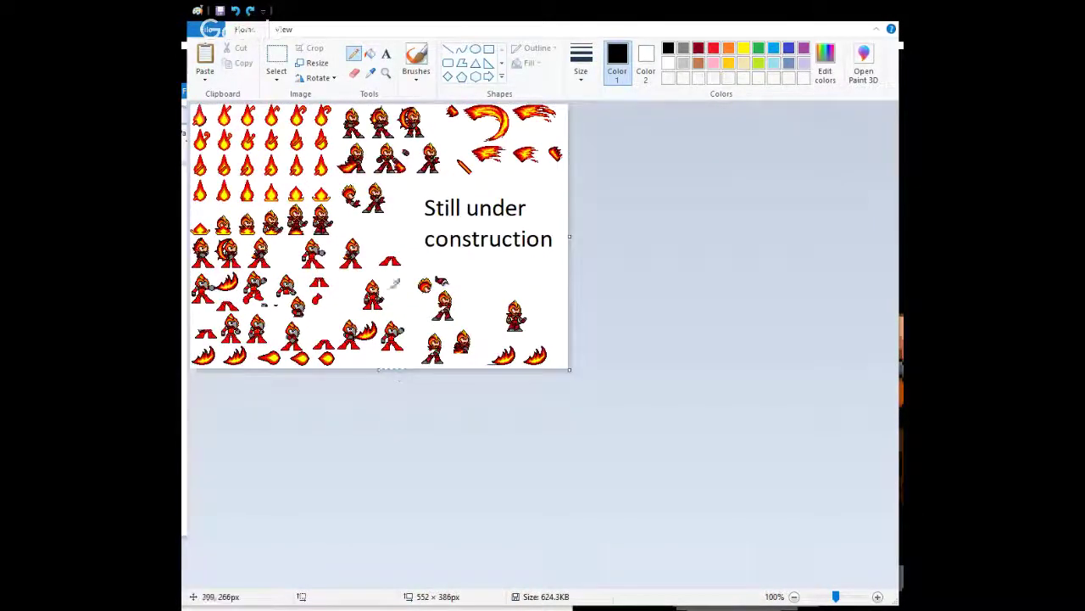
pyautogui.hotkey('ctrl', 'a')
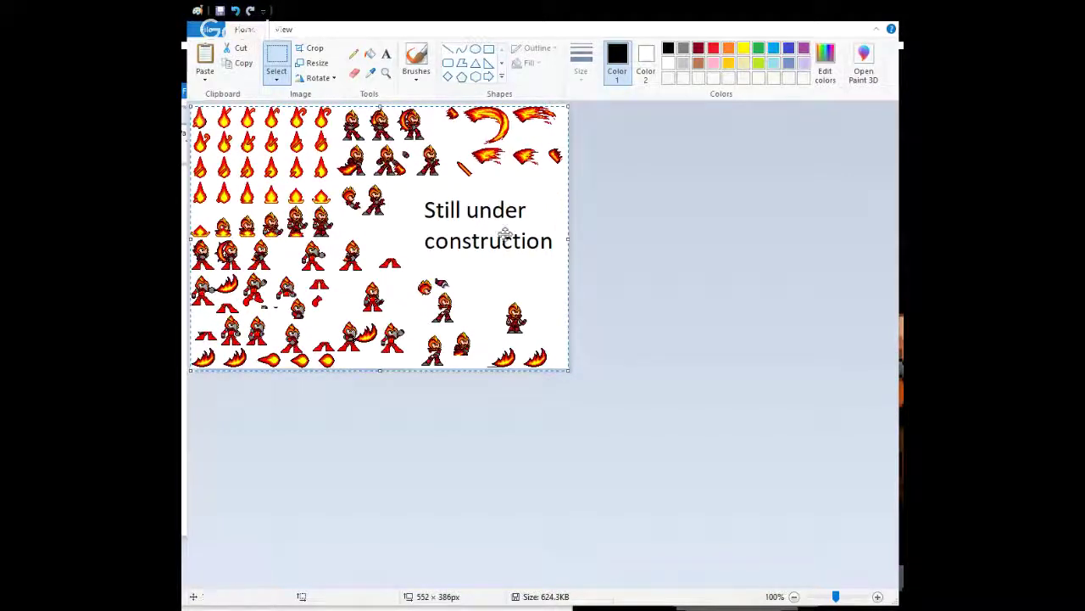
pyautogui.click(654, 217)
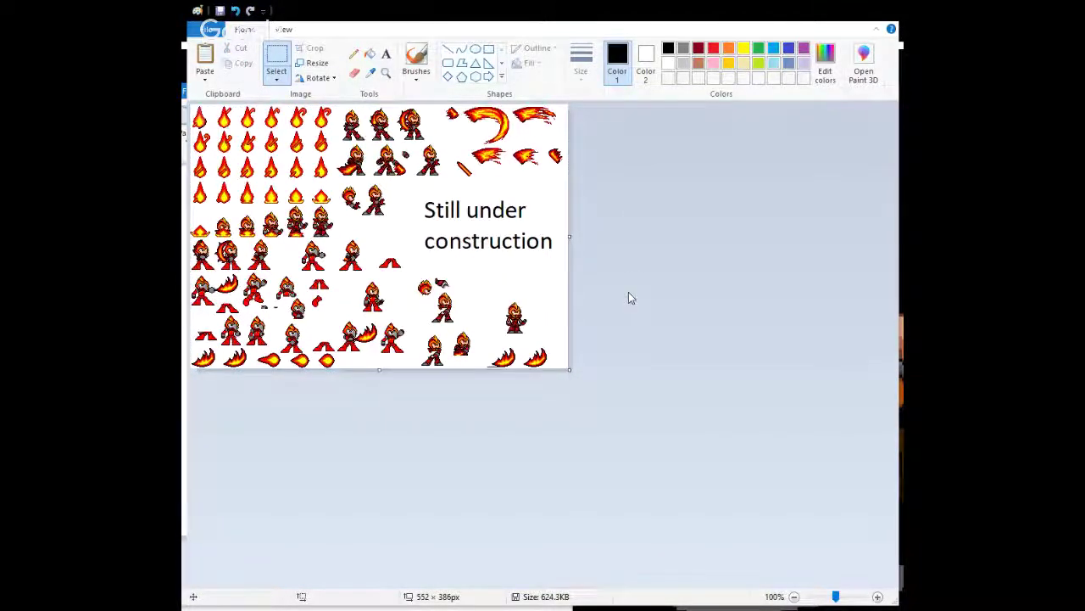
# Extend the first flame's black Pencil outline up its right side, around the tip and onto the upper left edge.
pyautogui.keyDown('ctrl'); pyautogui.scroll(4, 308, 180); pyautogui.keyUp('ctrl')
pyautogui.keyDown('ctrl'); pyautogui.scroll(5, 307, 180); pyautogui.keyUp('ctrl')
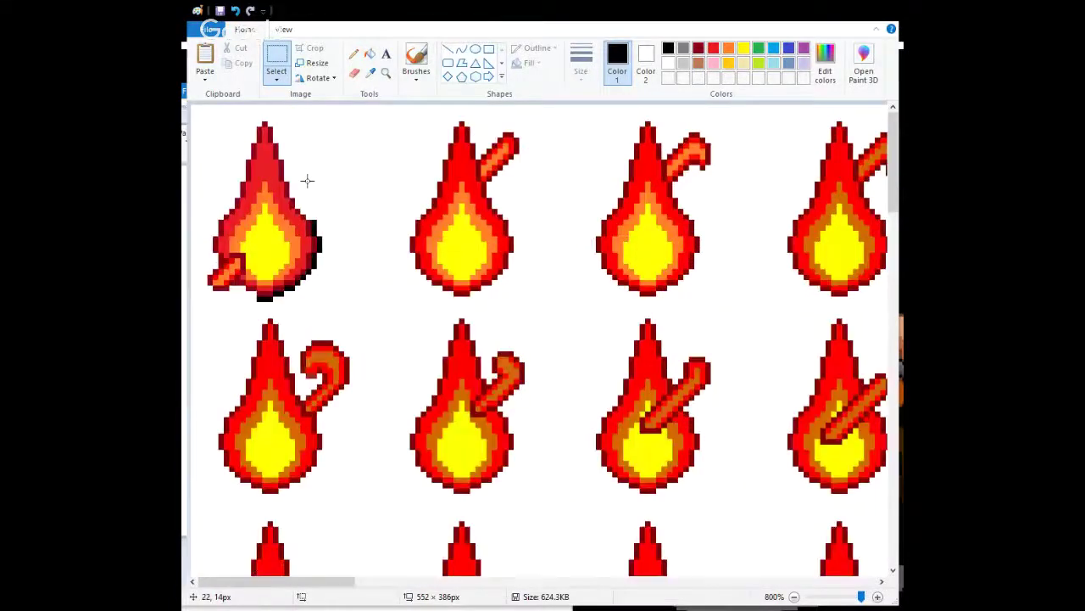
pyautogui.click(354, 53)
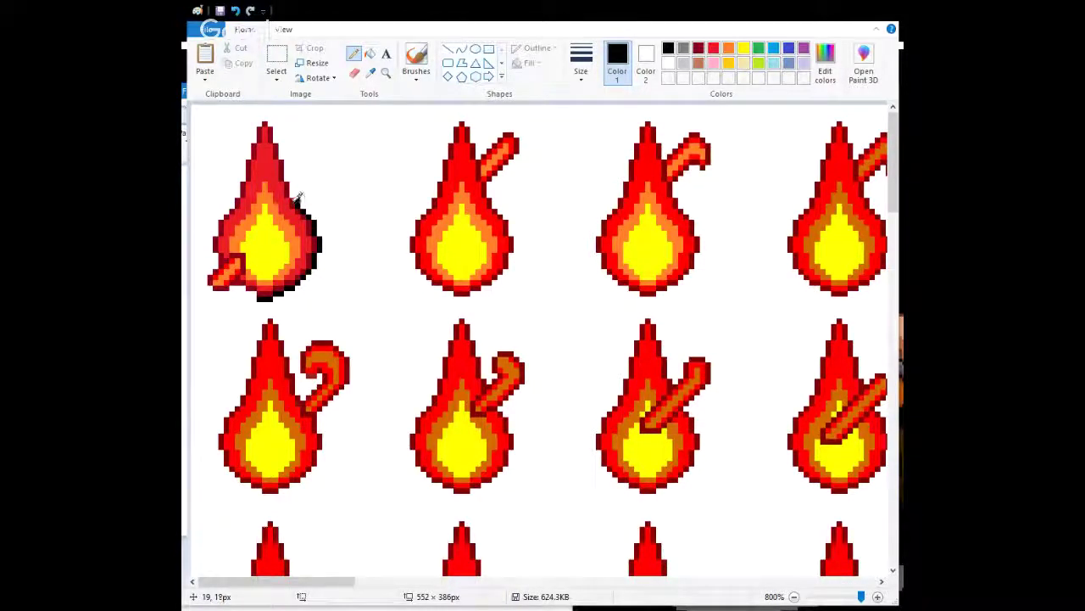
pyautogui.moveTo(292, 181); pyautogui.dragTo(286, 143)
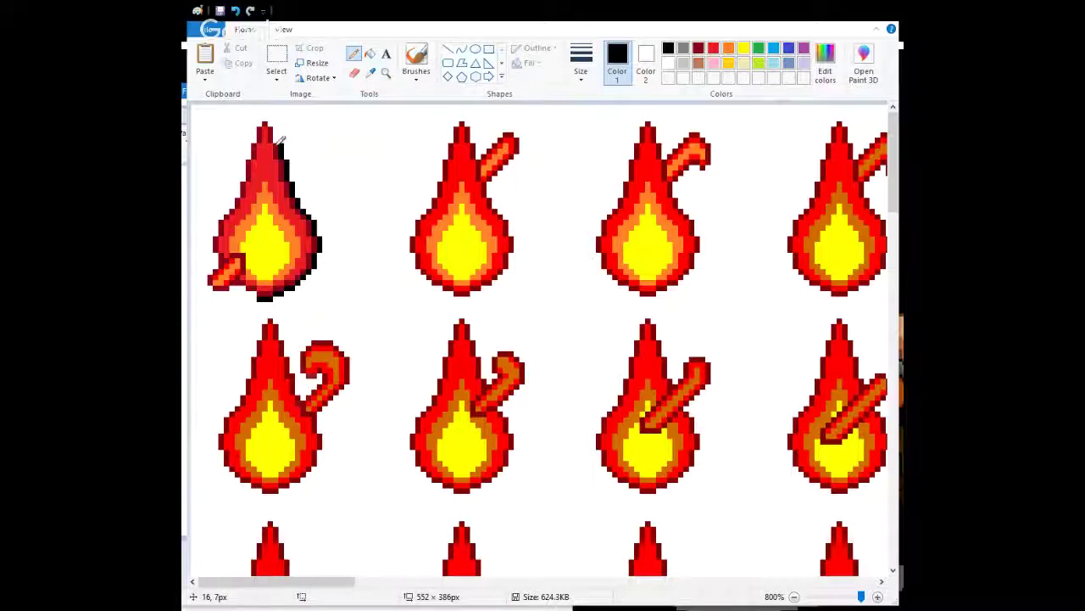
pyautogui.moveTo(273, 130)
pyautogui.mouseDown()
pyautogui.moveTo(259, 116)
pyautogui.moveTo(243, 154)
pyautogui.mouseUp()
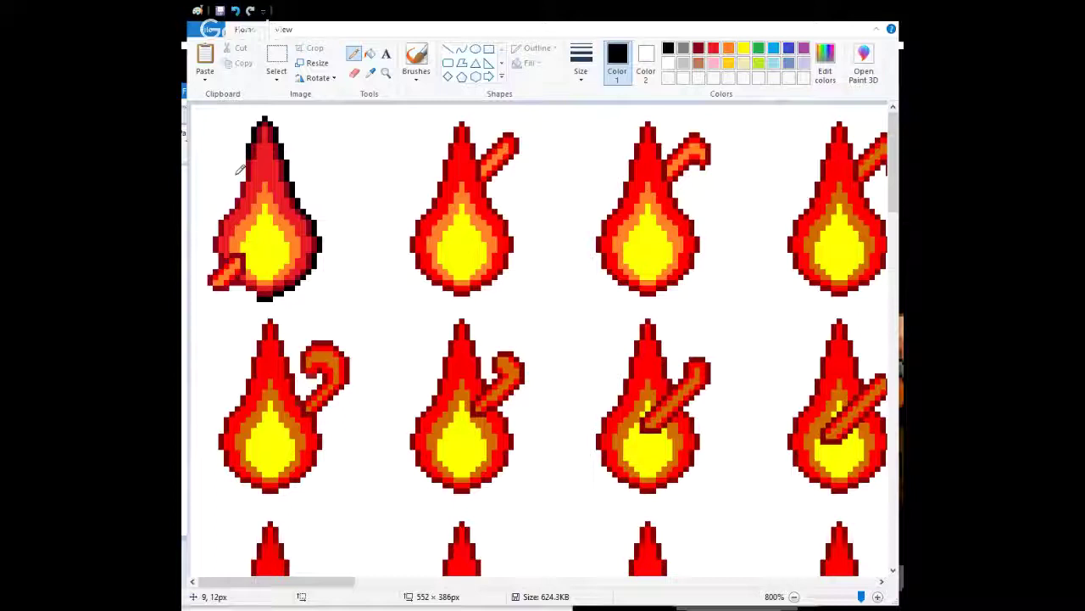
# Complete the first flame's black outline down its left side and around the small stick at its base.
pyautogui.click(354, 73)
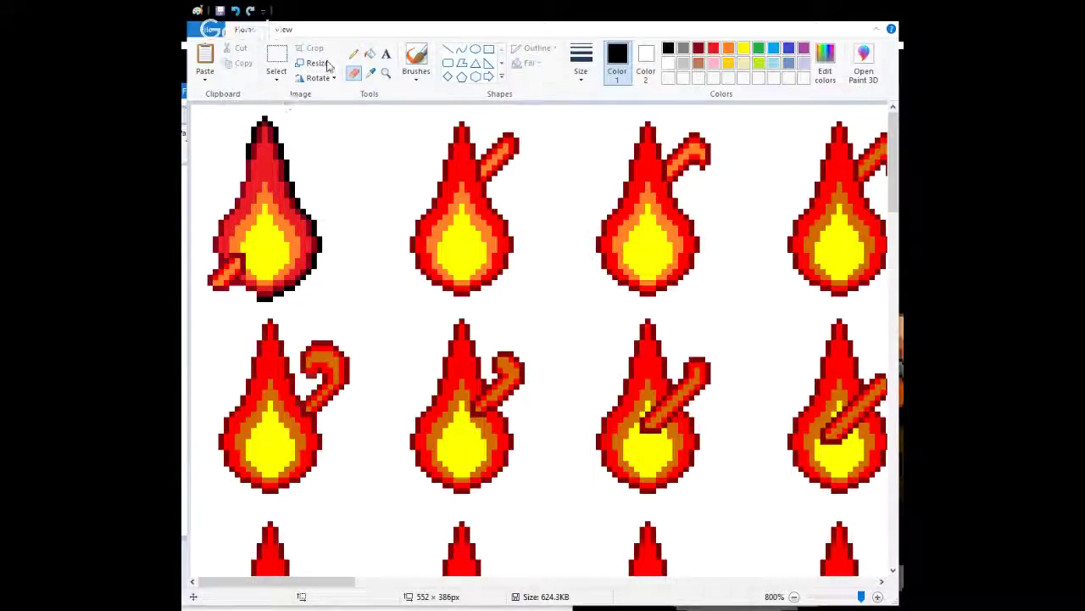
pyautogui.click(354, 53)
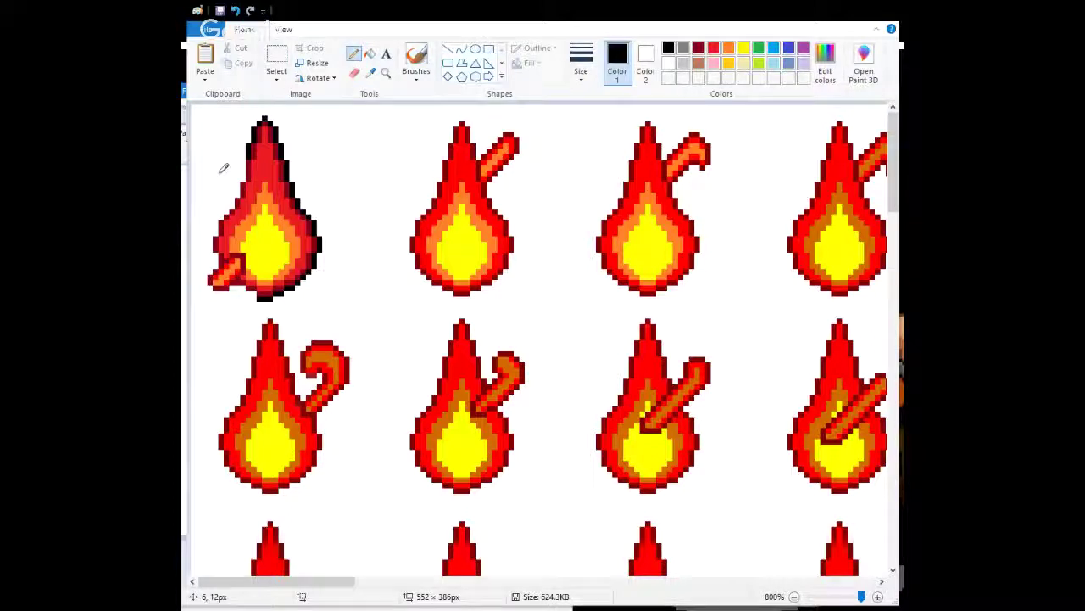
pyautogui.moveTo(236, 169)
pyautogui.mouseDown()
pyautogui.moveTo(202, 249)
pyautogui.moveTo(211, 261)
pyautogui.moveTo(203, 288)
pyautogui.moveTo(247, 291)
pyautogui.mouseUp()
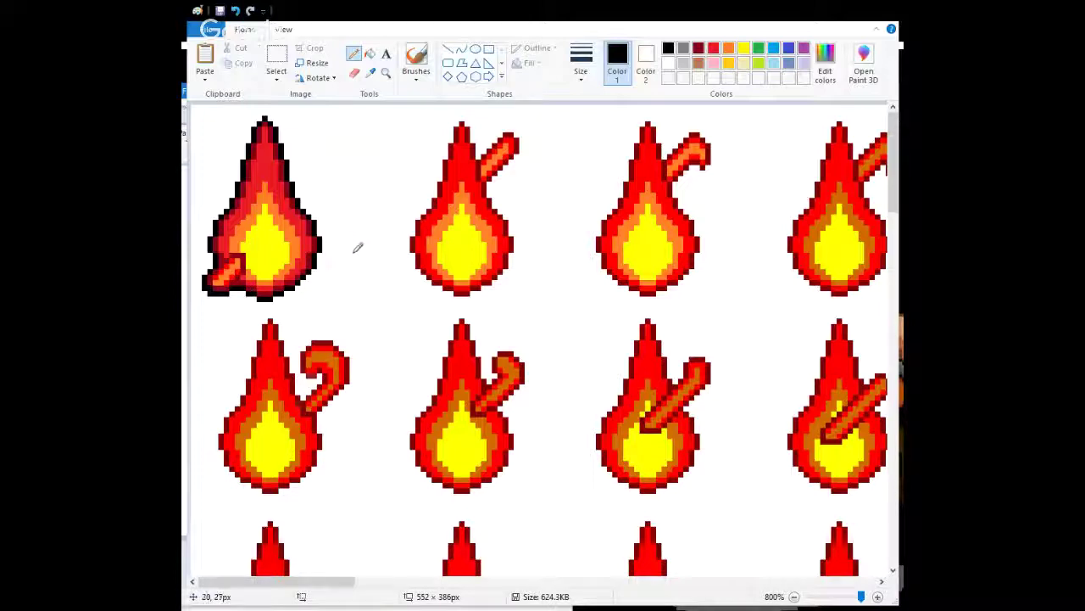
# Examine the rest of the sprite sheet, including the lower character poses and the black-outlined flame slashes near the bottom right corner.
pyautogui.scroll(-1, 411, 245)
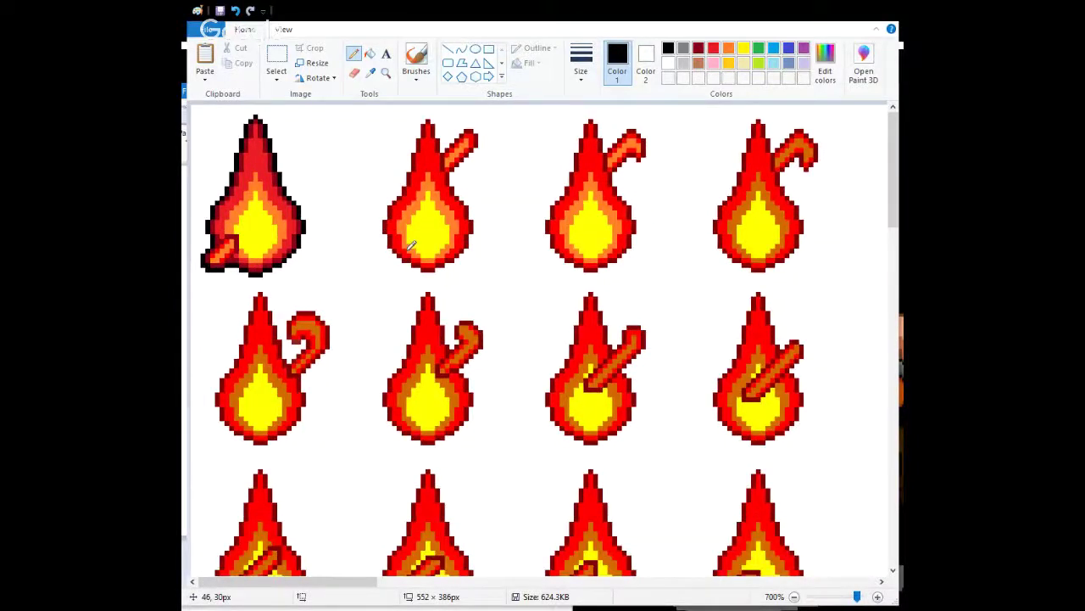
pyautogui.scroll(-3, 410, 245)
pyautogui.scroll(-1, 428, 243)
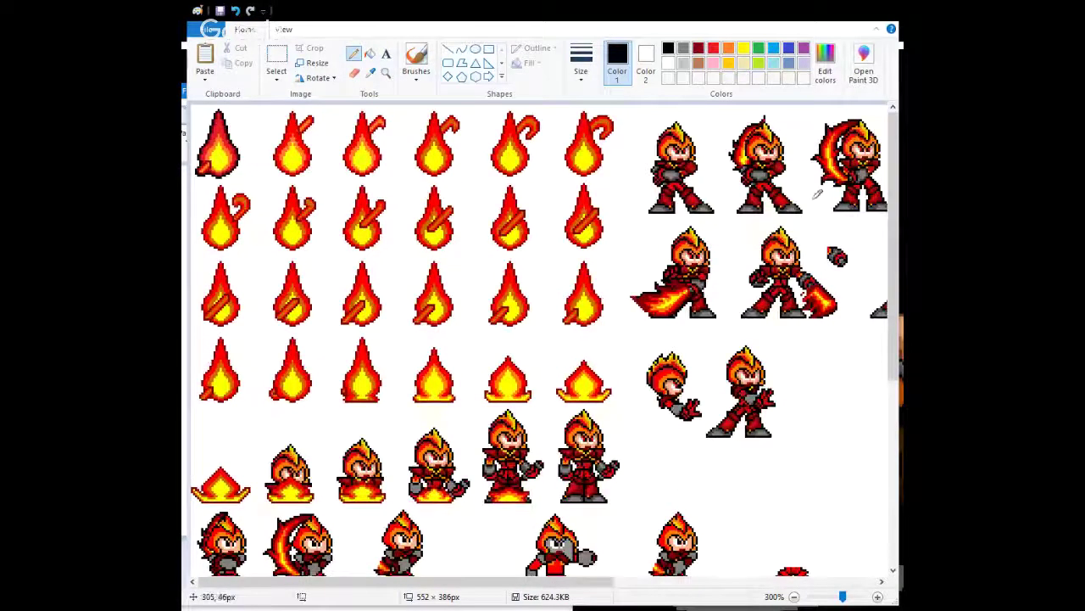
pyautogui.scroll(-3, 679, 319)
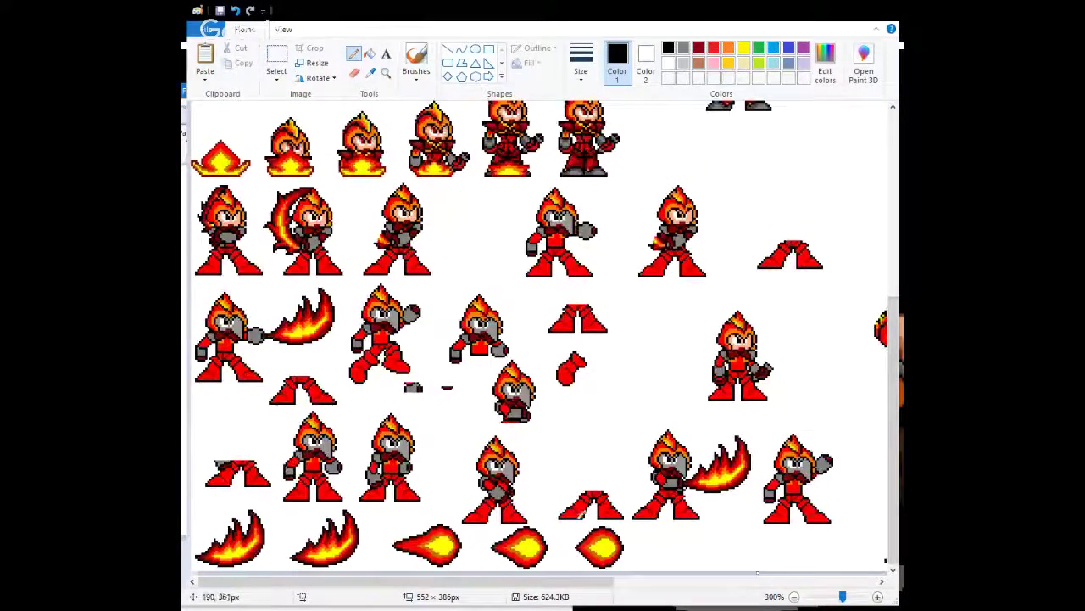
pyautogui.hscroll(5, 439, 585)
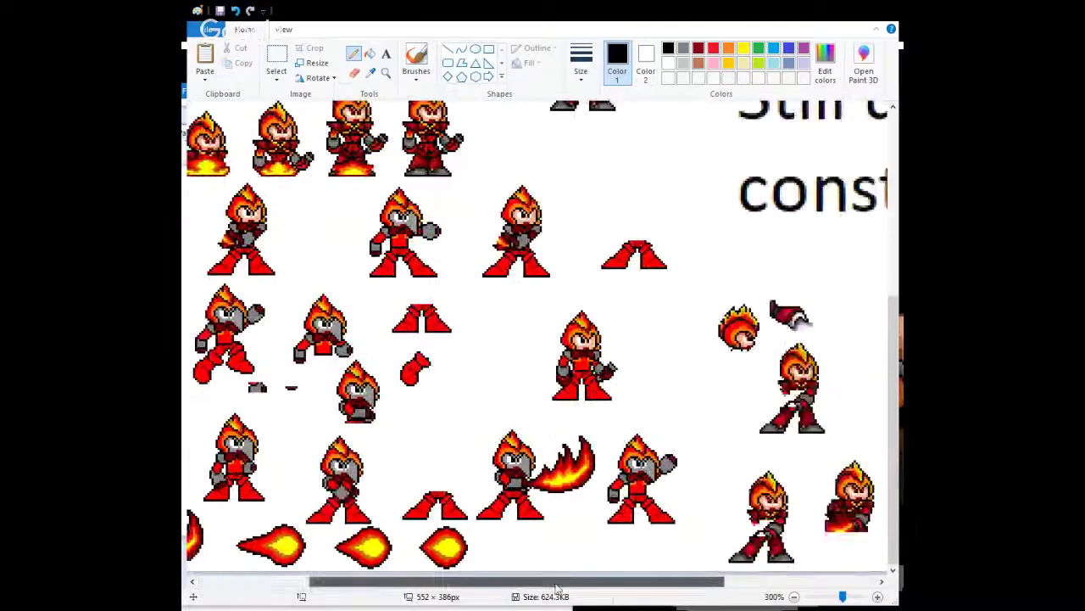
pyautogui.scroll(4, 700, 506)
pyautogui.scroll(-3, 701, 506)
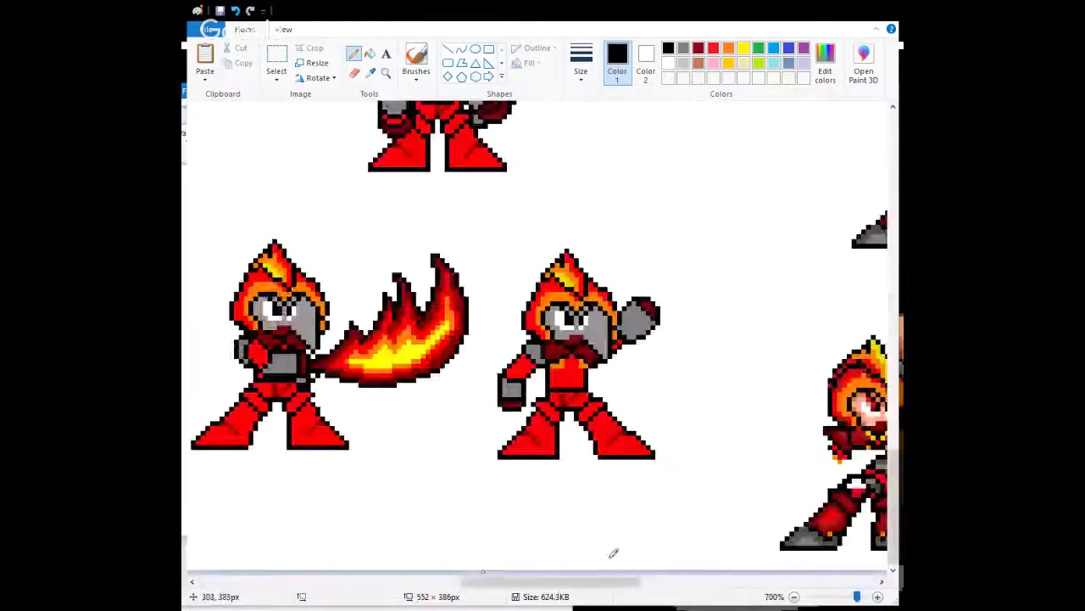
pyautogui.moveTo(552, 582); pyautogui.dragTo(813, 590)
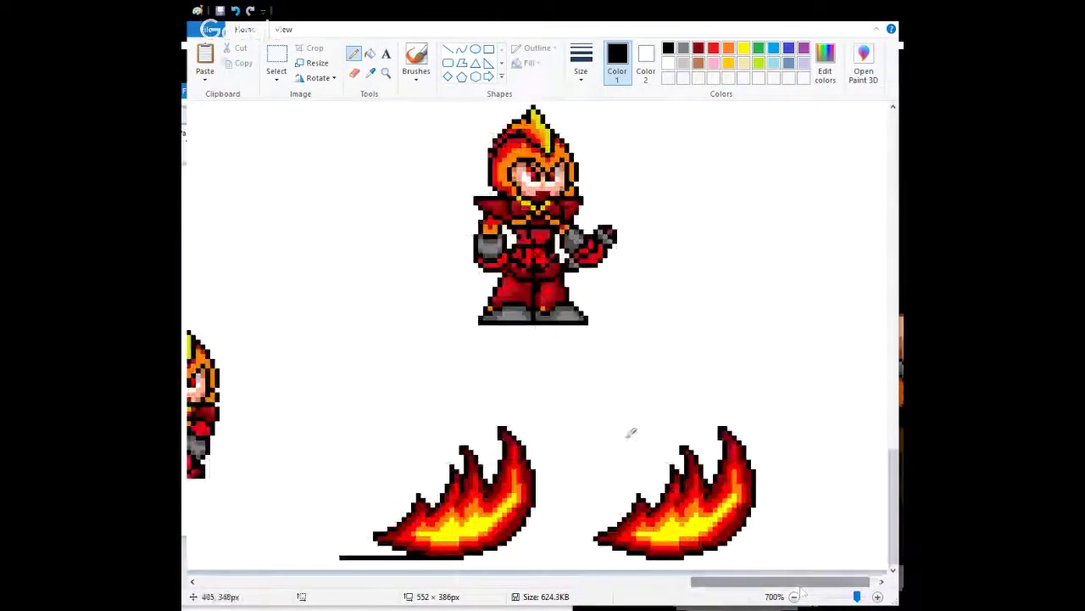
pyautogui.scroll(1, 400, 506)
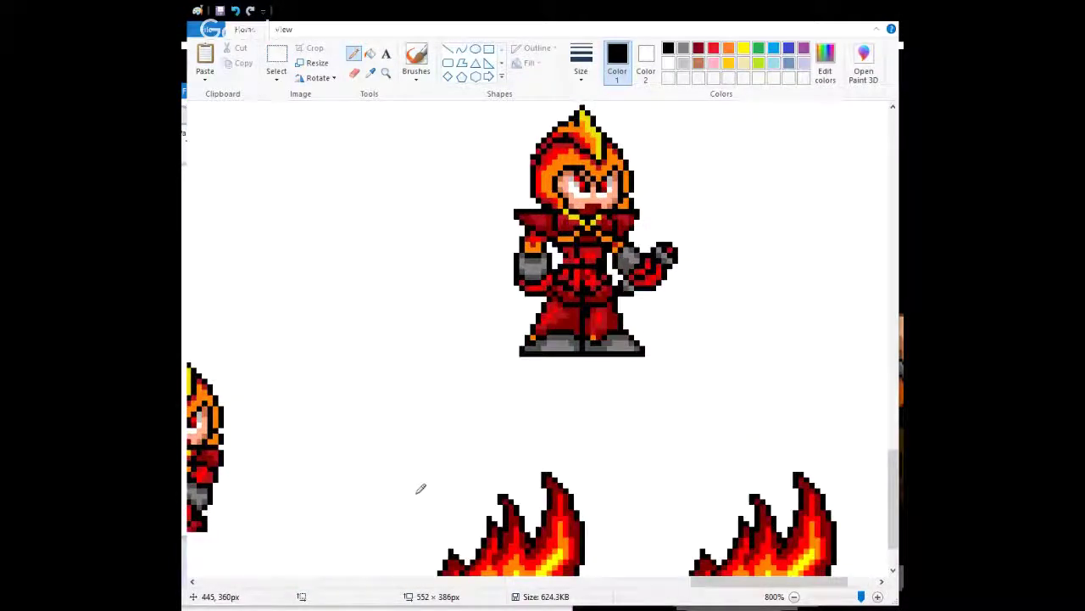
pyautogui.scroll(-1, 500, 433)
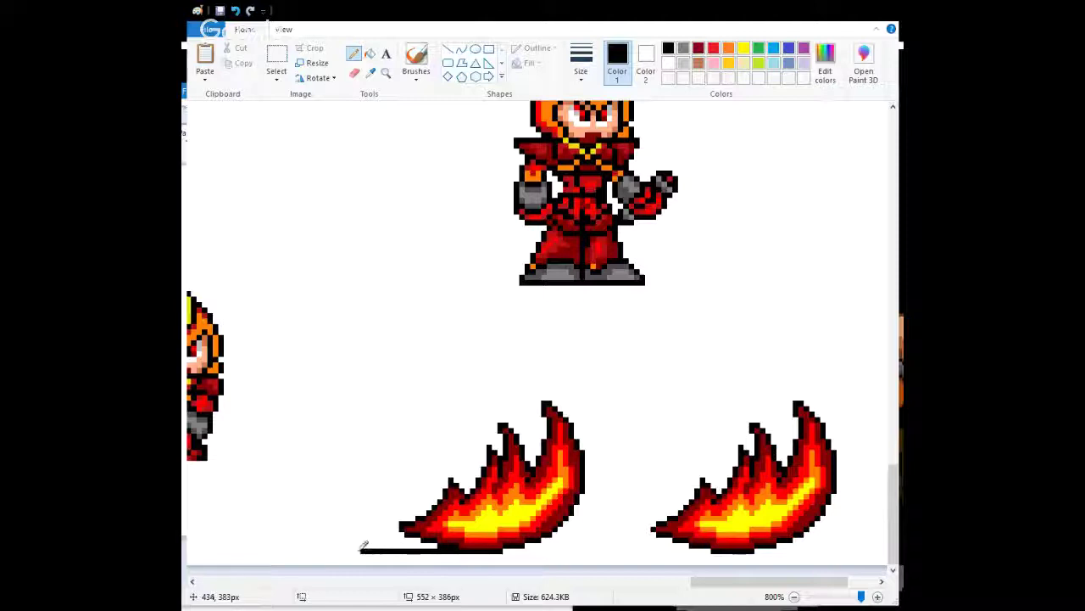
# Extend the left flame slash's black Pencil outline into a long pointed tail running out from its lower left end.
pyautogui.moveTo(359, 549); pyautogui.dragTo(348, 554)
pyautogui.hotkey('ctrl', 'z')
pyautogui.moveTo(393, 529)
pyautogui.mouseDown()
pyautogui.moveTo(354, 542)
pyautogui.moveTo(357, 531)
pyautogui.moveTo(324, 546)
pyautogui.mouseUp()
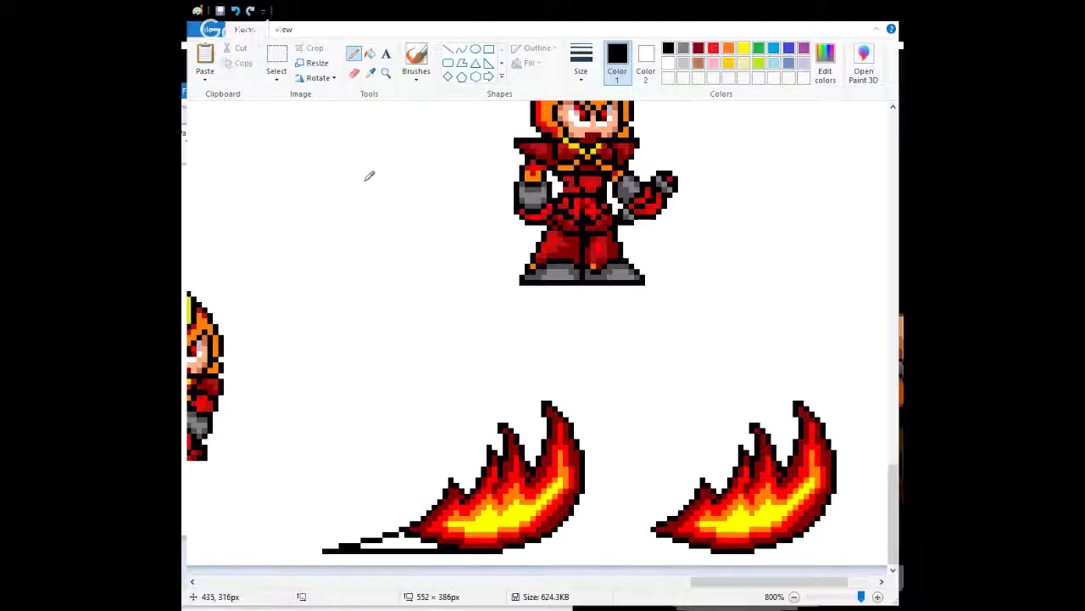
# Fill the inside of the left flame's new tail with the dark red sampled from the flame.
pyautogui.click(371, 72)
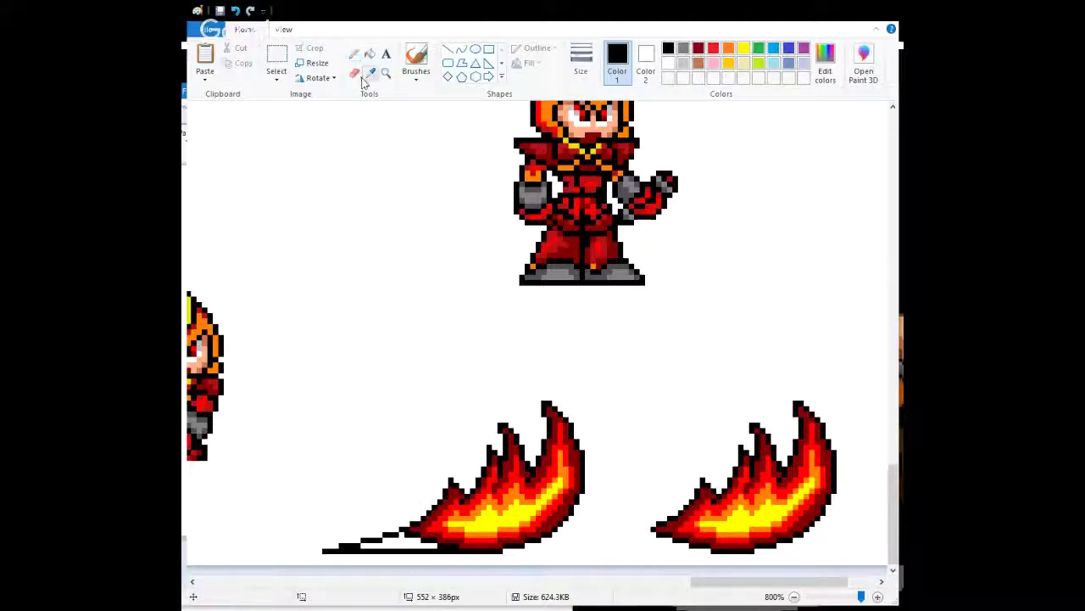
pyautogui.click(417, 522)
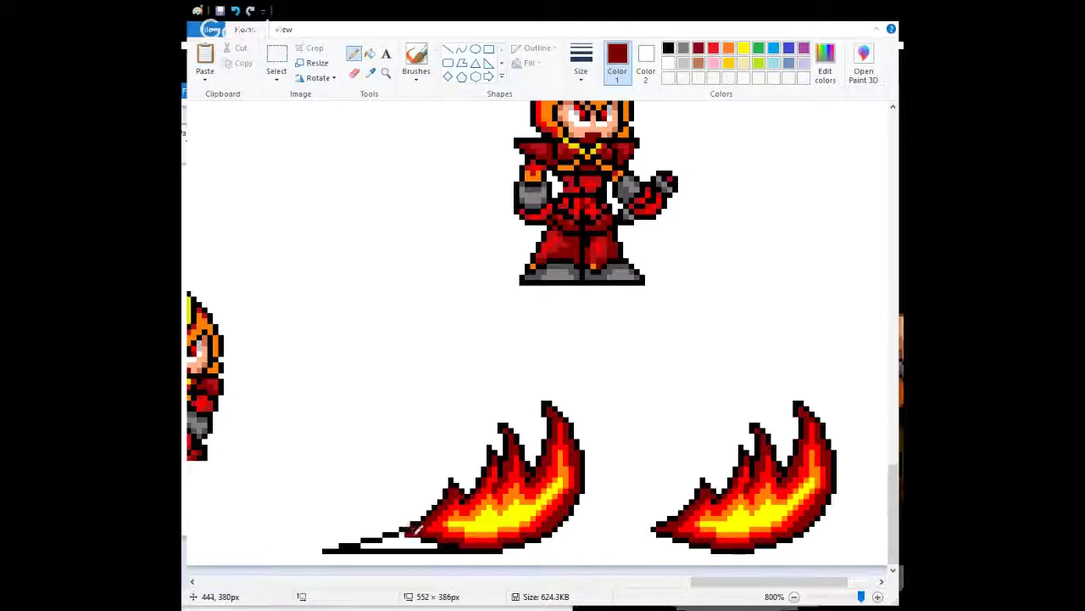
pyautogui.click(424, 541)
pyautogui.click(370, 53)
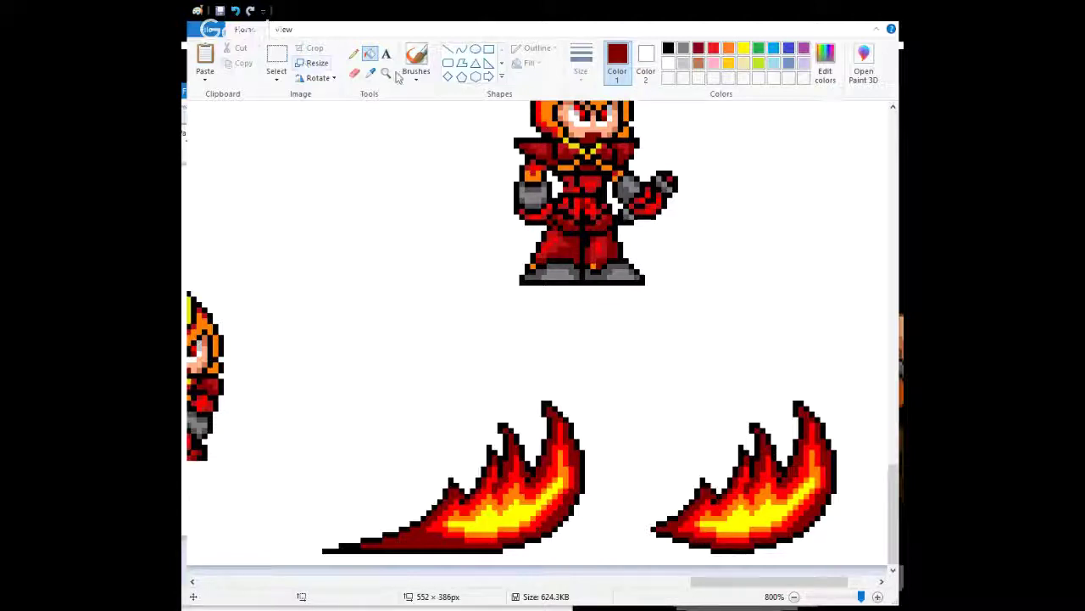
# Shade the middle of the left flame's tail with bright red sampled from the flame, leaving dark red along the edges.
pyautogui.click(366, 74)
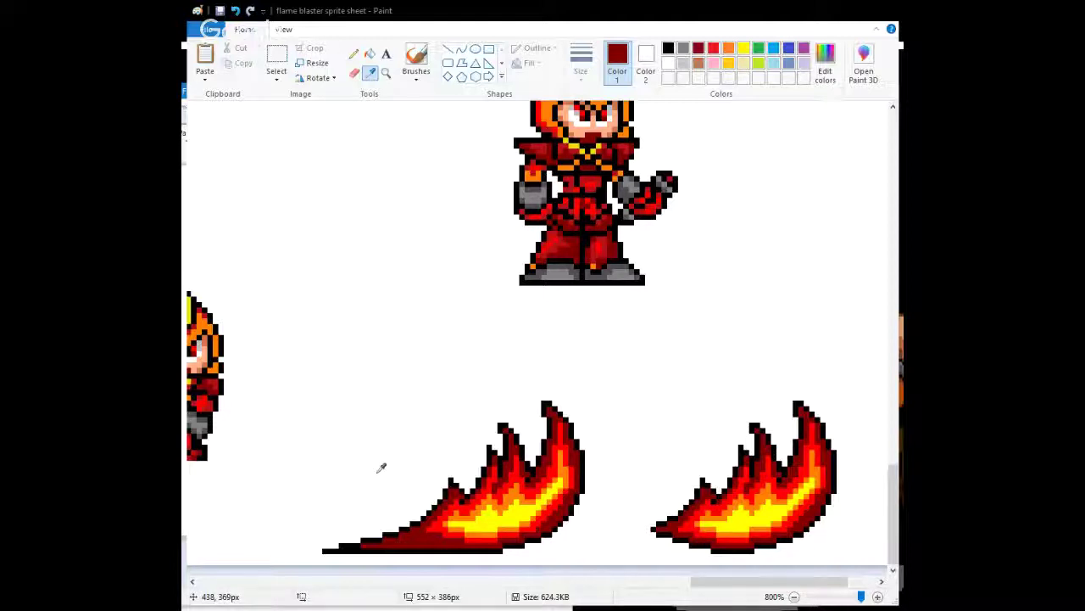
pyautogui.click(432, 524)
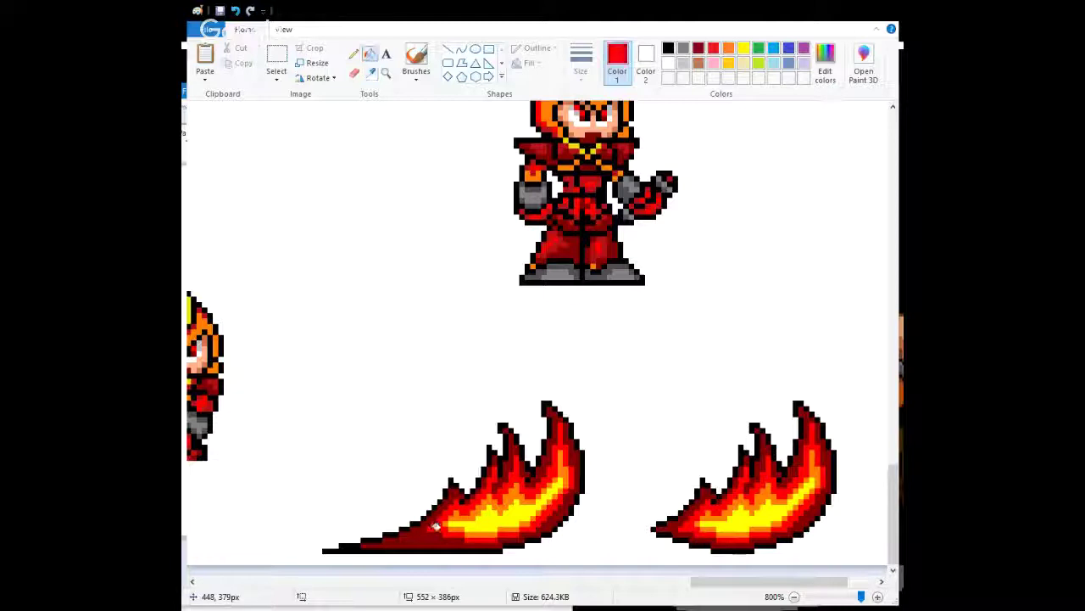
pyautogui.click(354, 58)
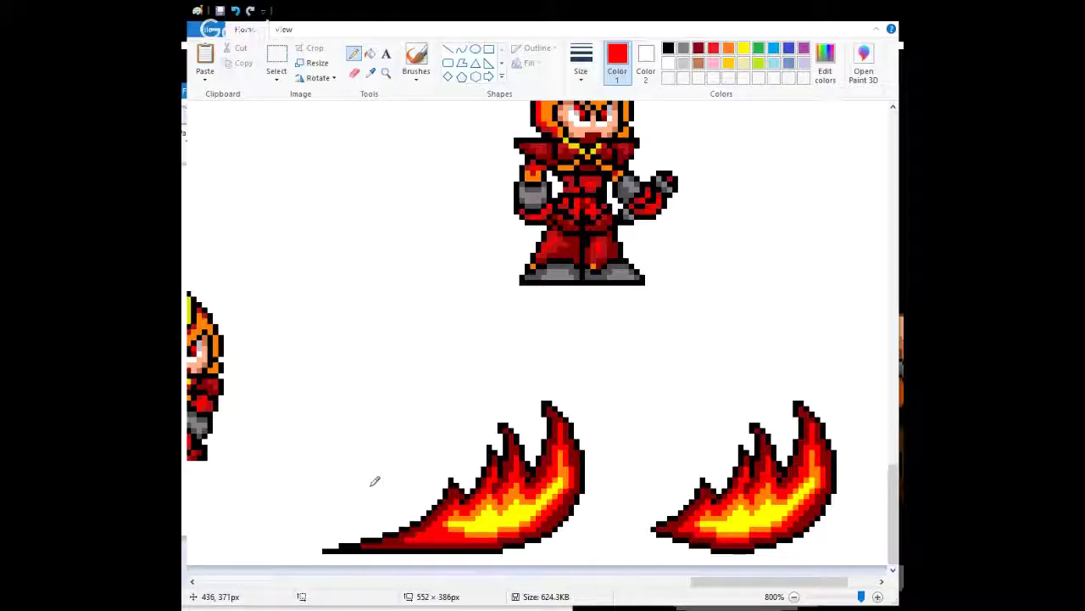
# Paint a yellow and an orange swatch side by side above the left flame, using colours sampled from it.
pyautogui.click(370, 73)
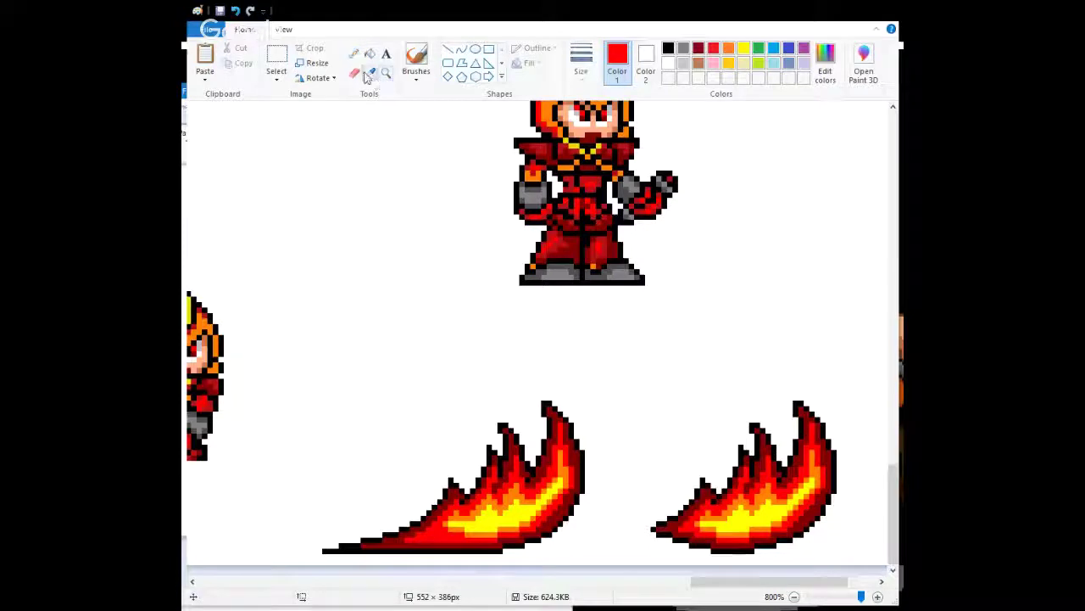
pyautogui.click(489, 522)
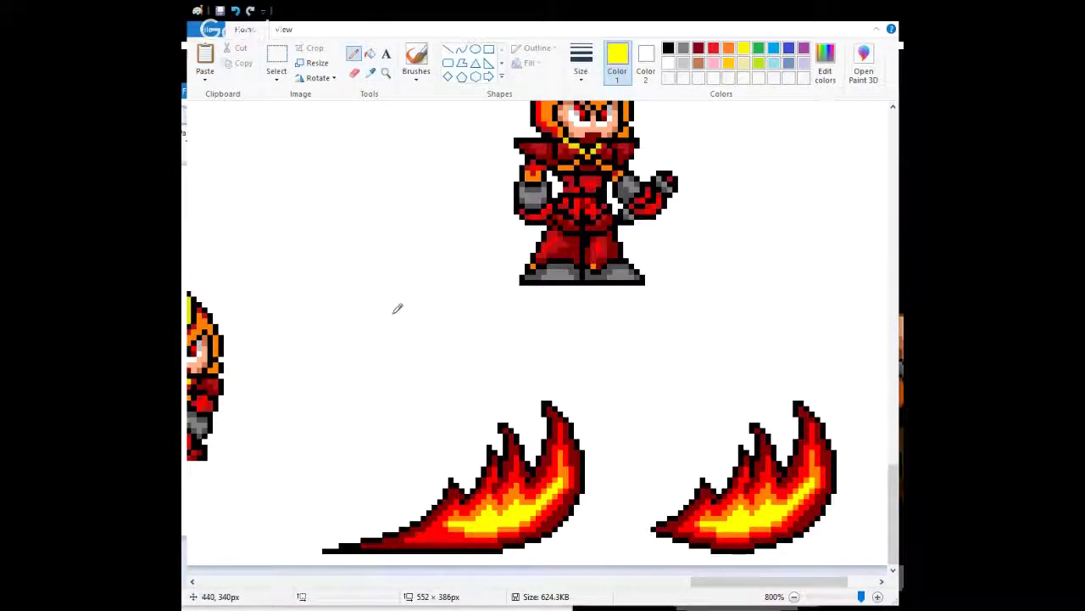
pyautogui.click(365, 314)
pyautogui.click(371, 72)
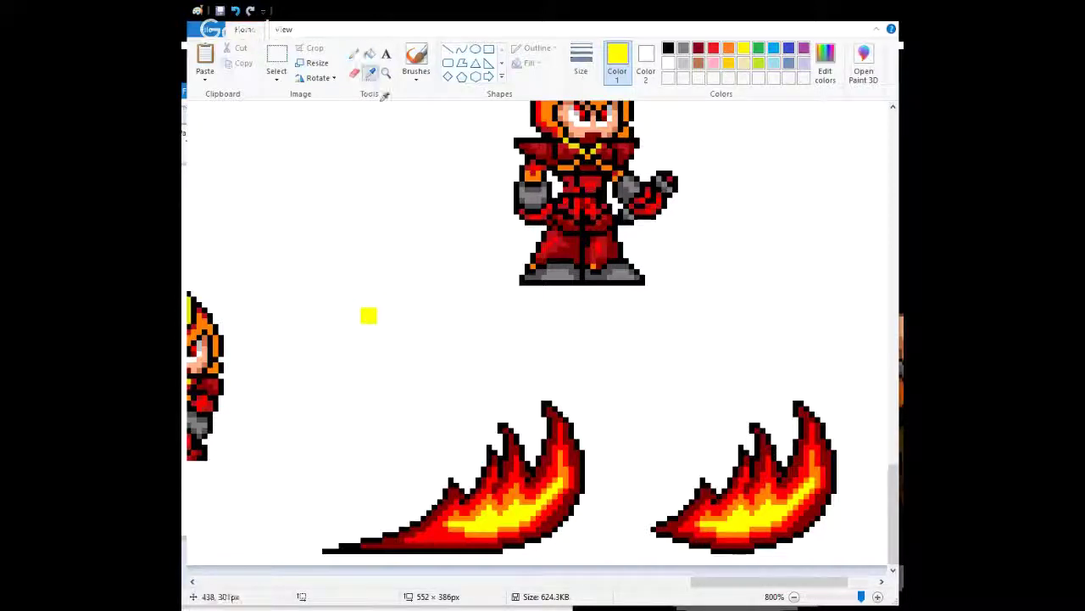
pyautogui.click(514, 489)
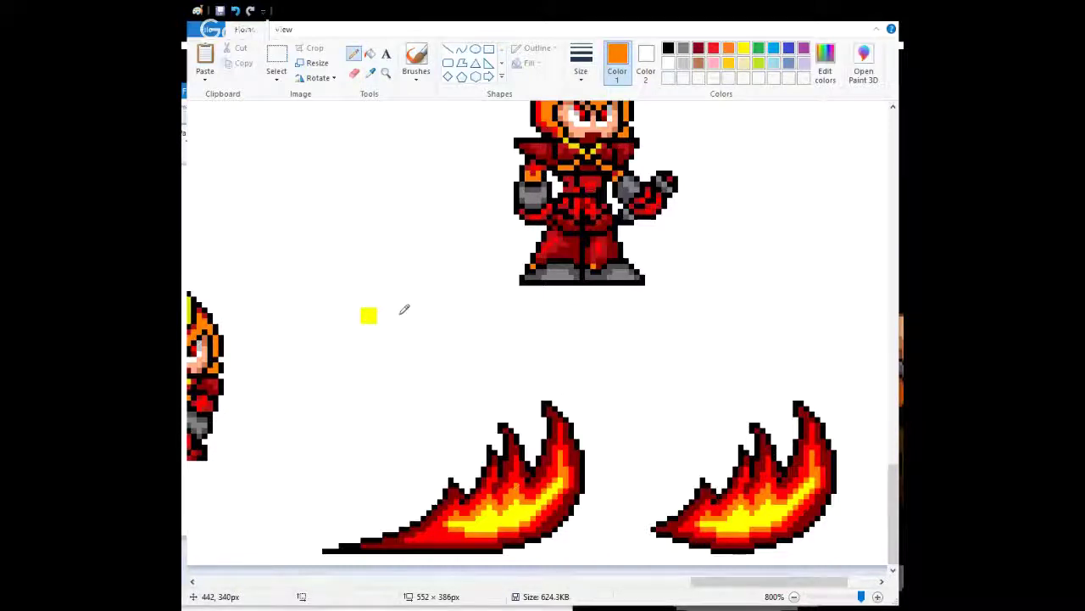
pyautogui.click(383, 314)
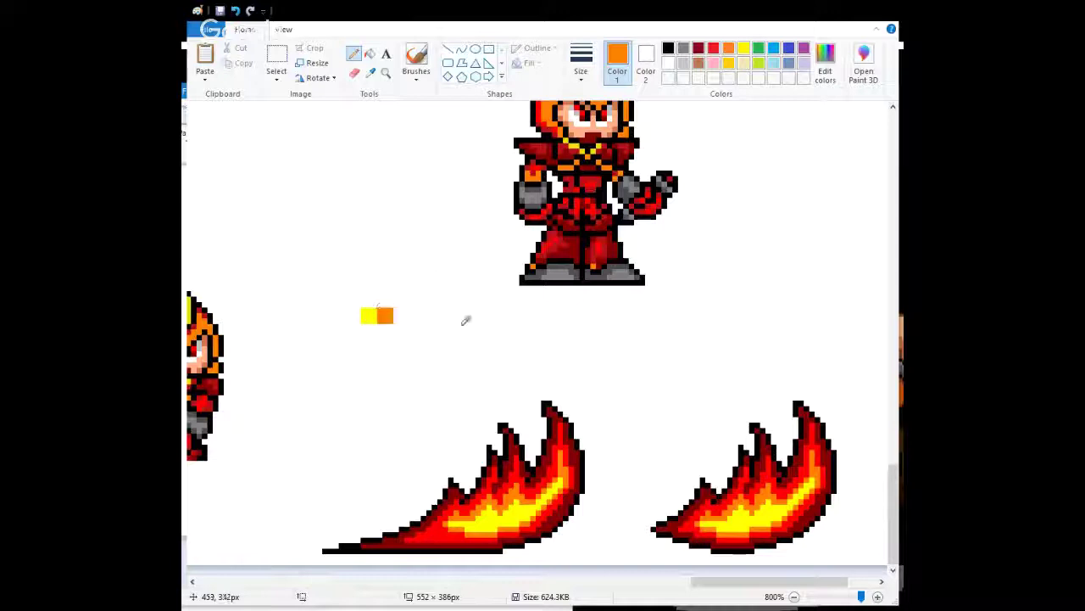
# Extend the swatch row with bright red, dark red and black squares, using colours sampled from the sprites.
pyautogui.click(371, 72)
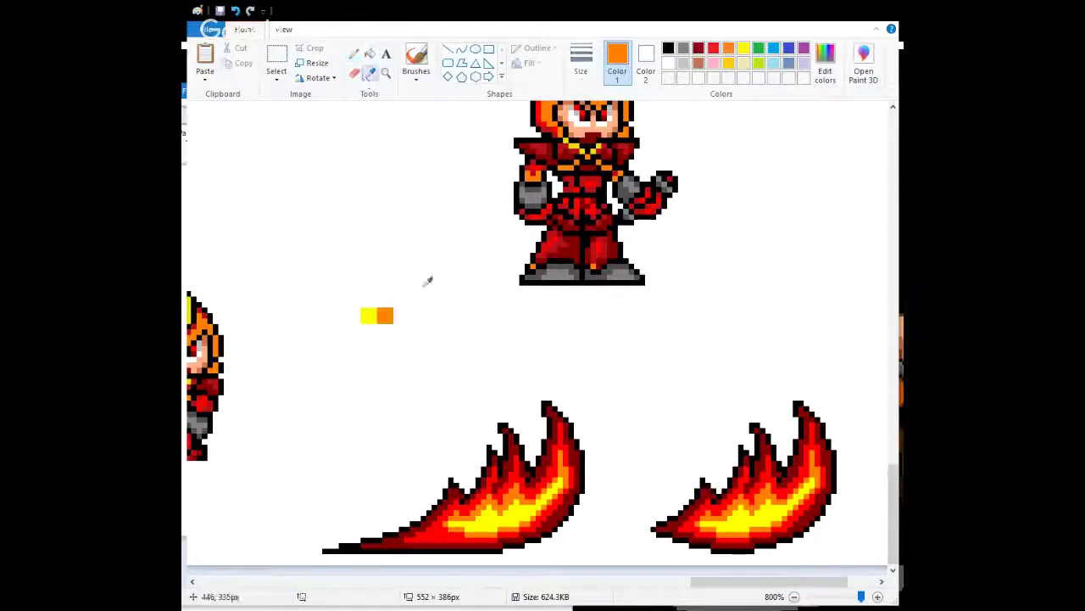
pyautogui.click(512, 473)
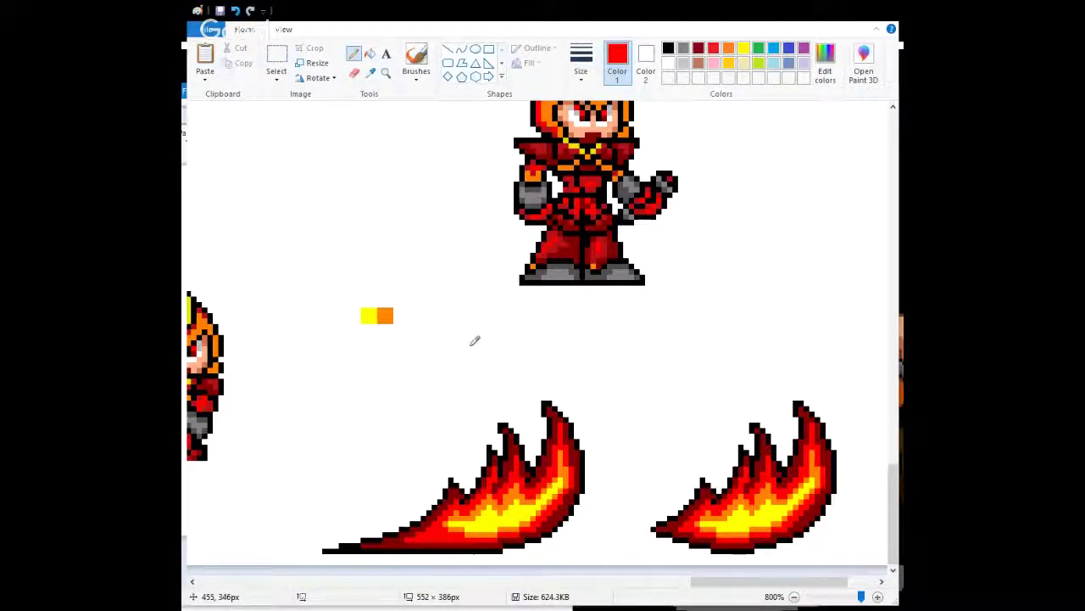
pyautogui.click(396, 316)
pyautogui.click(371, 73)
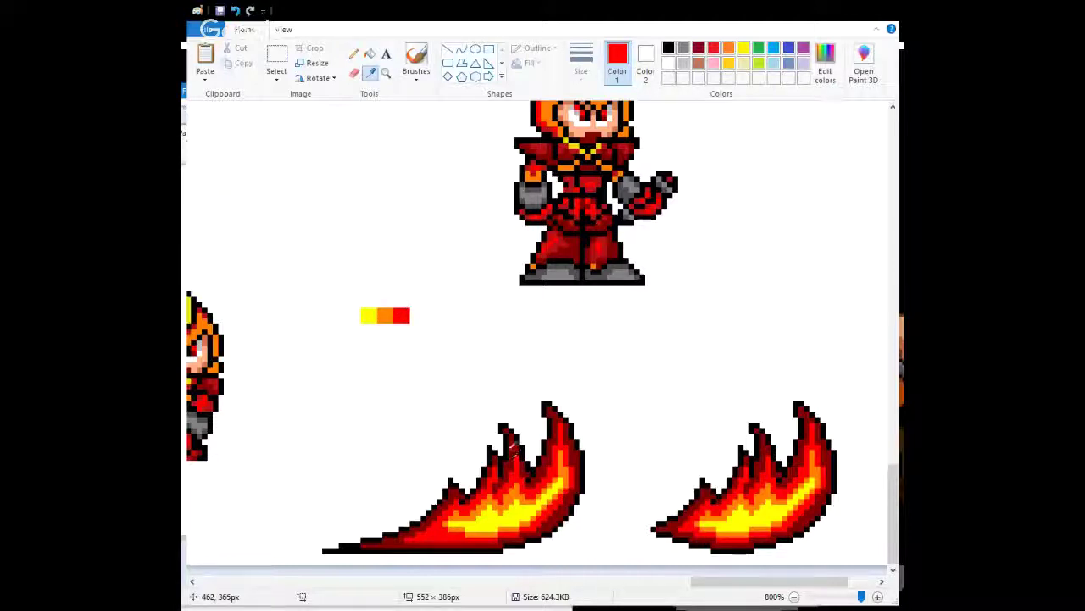
pyautogui.click(510, 447)
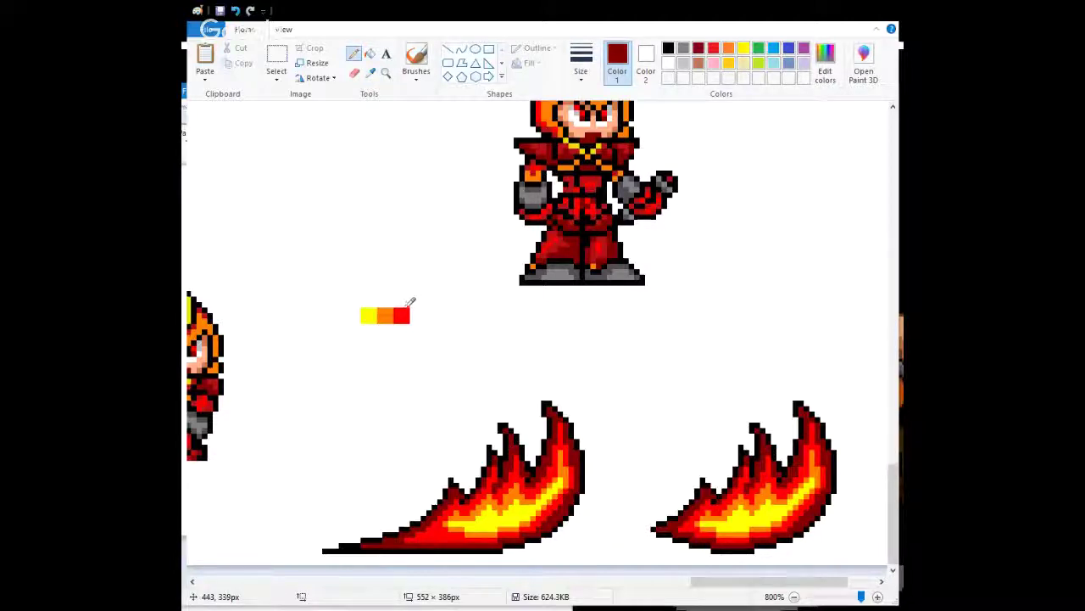
pyautogui.click(416, 314)
pyautogui.click(370, 73)
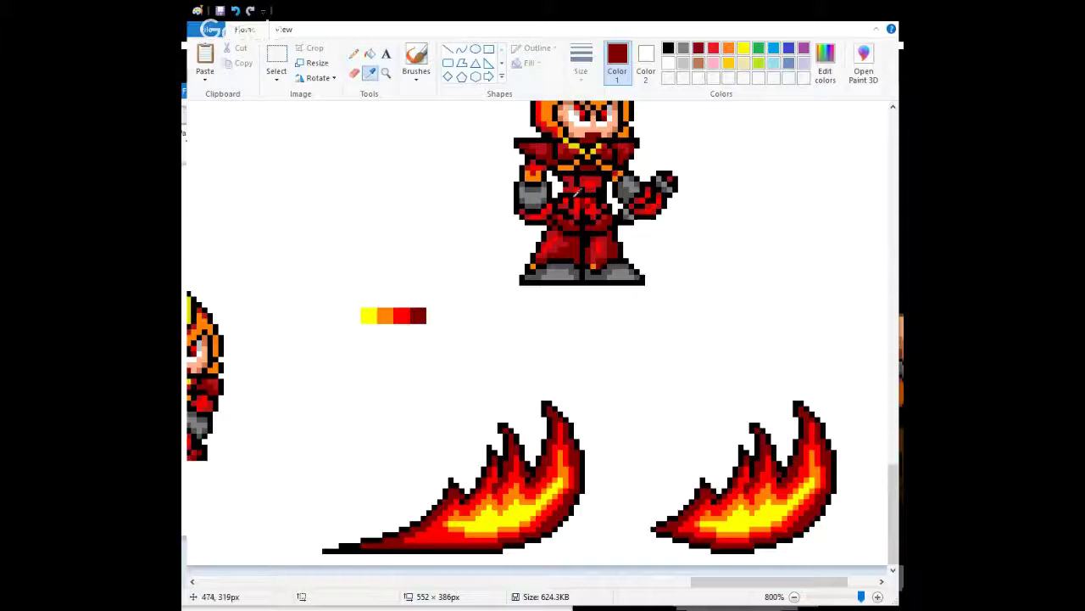
pyautogui.click(603, 191)
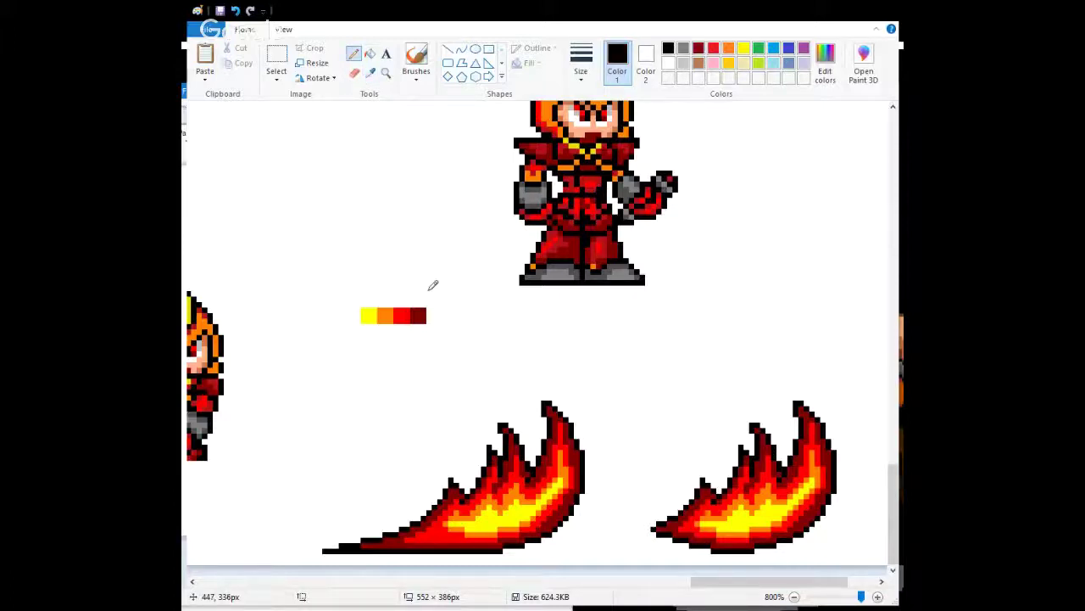
pyautogui.click(434, 314)
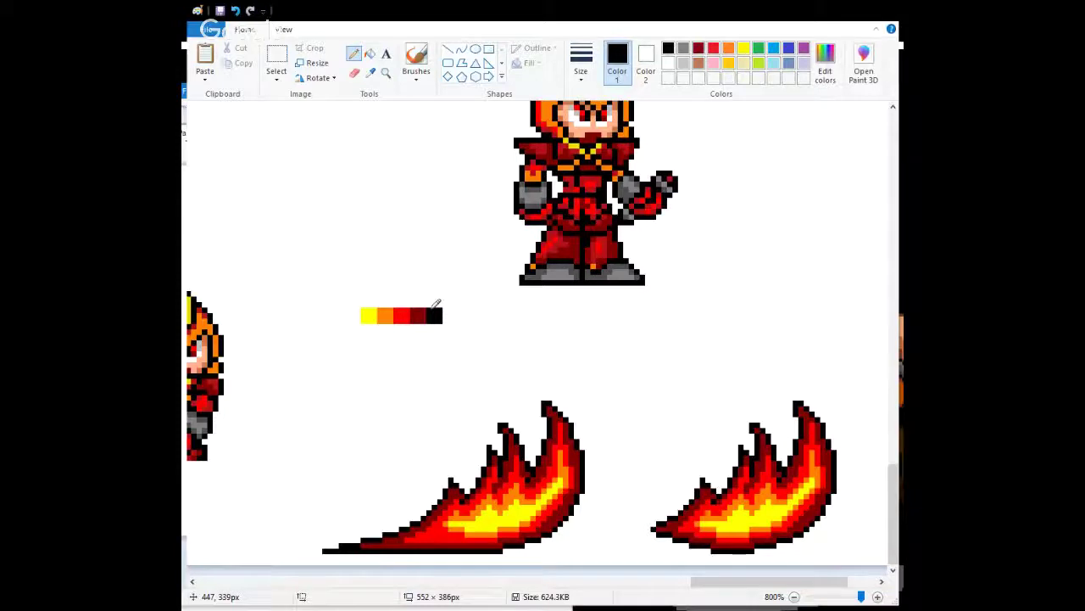
# Delete the row of five colour swatches above the left flame.
pyautogui.click(276, 59)
pyautogui.moveTo(359, 302); pyautogui.dragTo(449, 329)
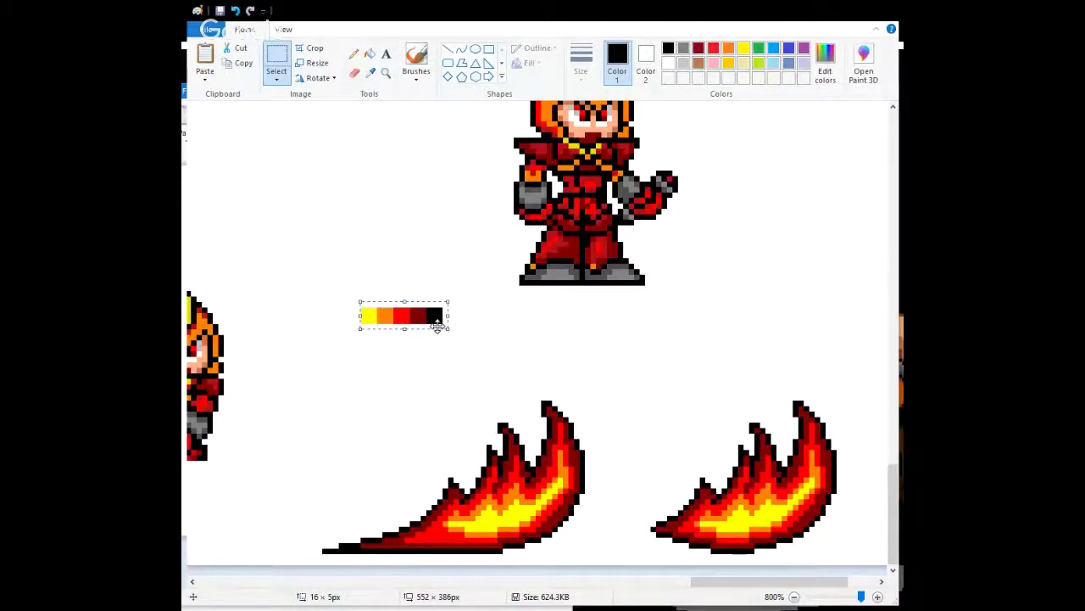
pyautogui.press('Delete')
# Extend the left flame's orange shading and yellow core toward the tail, using colours sampled from the flame.
pyautogui.moveTo(737, 585)
pyautogui.mouseDown()
pyautogui.moveTo(674, 594)
pyautogui.moveTo(743, 594)
pyautogui.mouseUp()
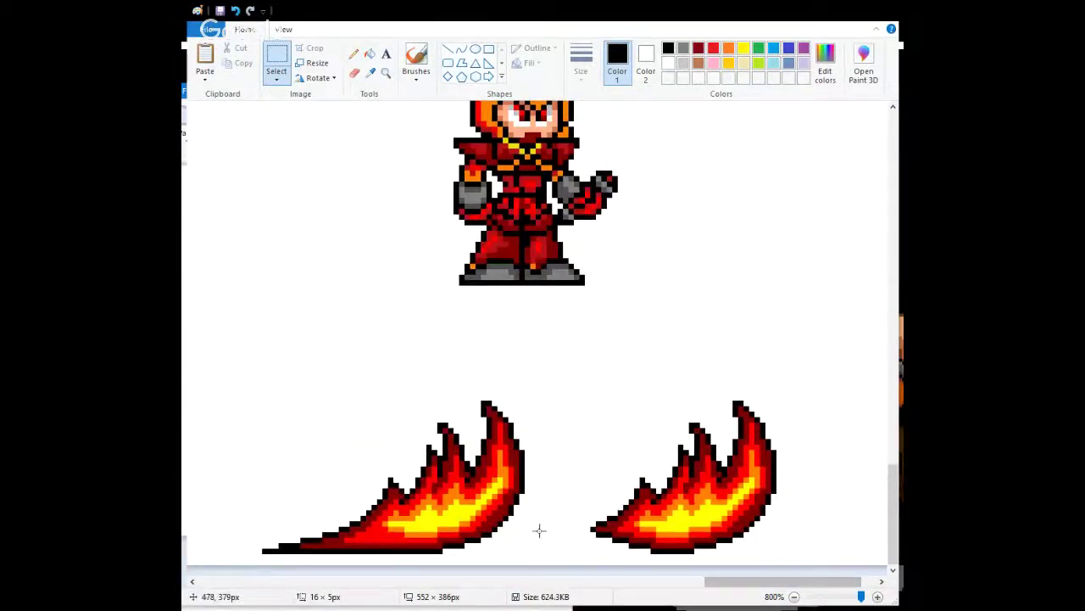
pyautogui.click(370, 73)
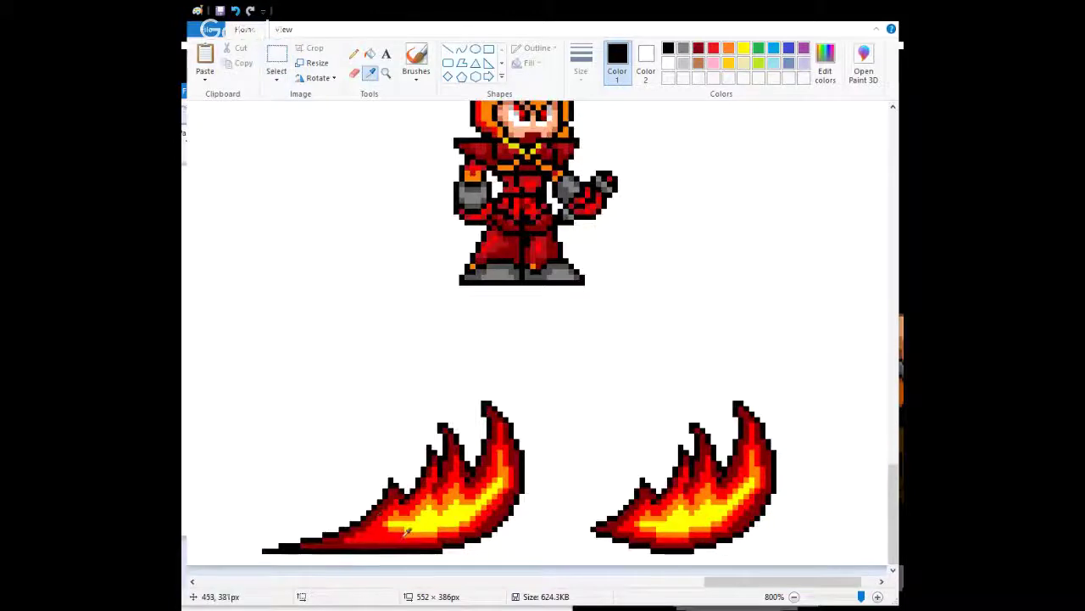
pyautogui.click(407, 531)
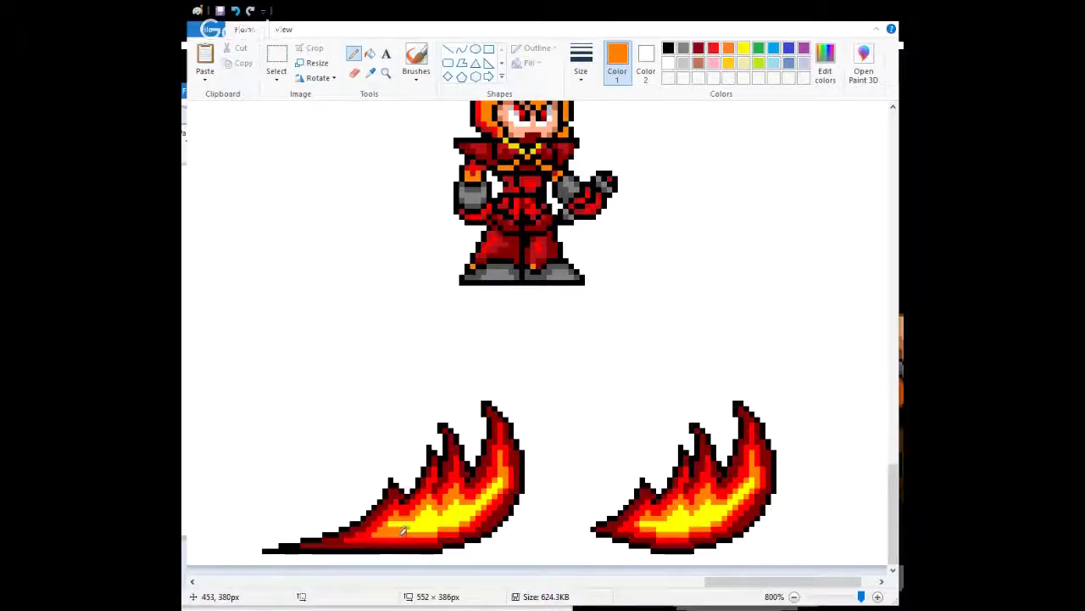
pyautogui.click(370, 73)
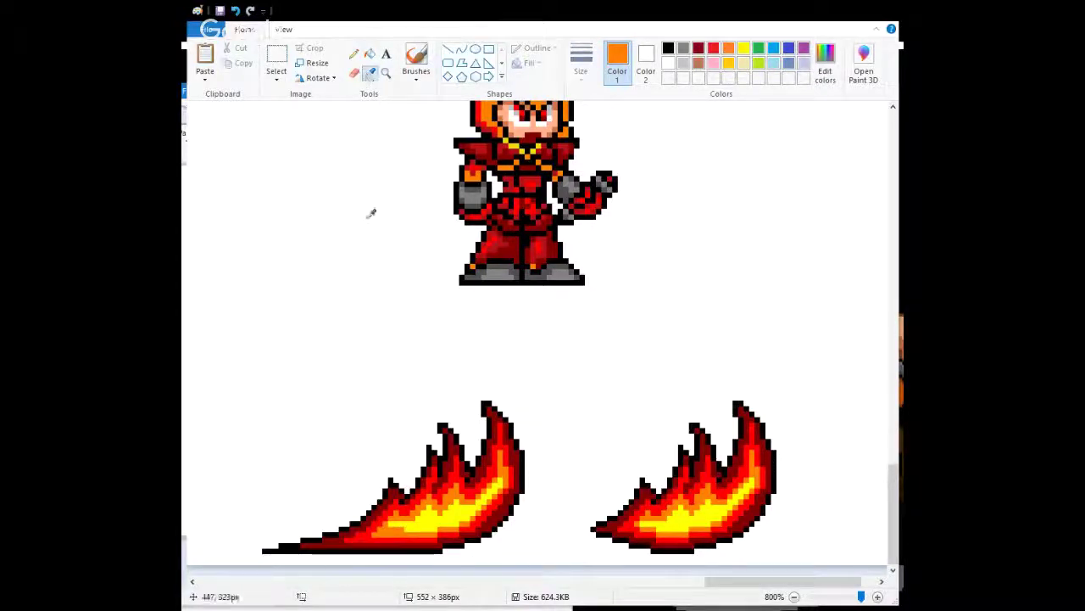
pyautogui.click(403, 520)
pyautogui.moveTo(402, 526); pyautogui.dragTo(420, 529)
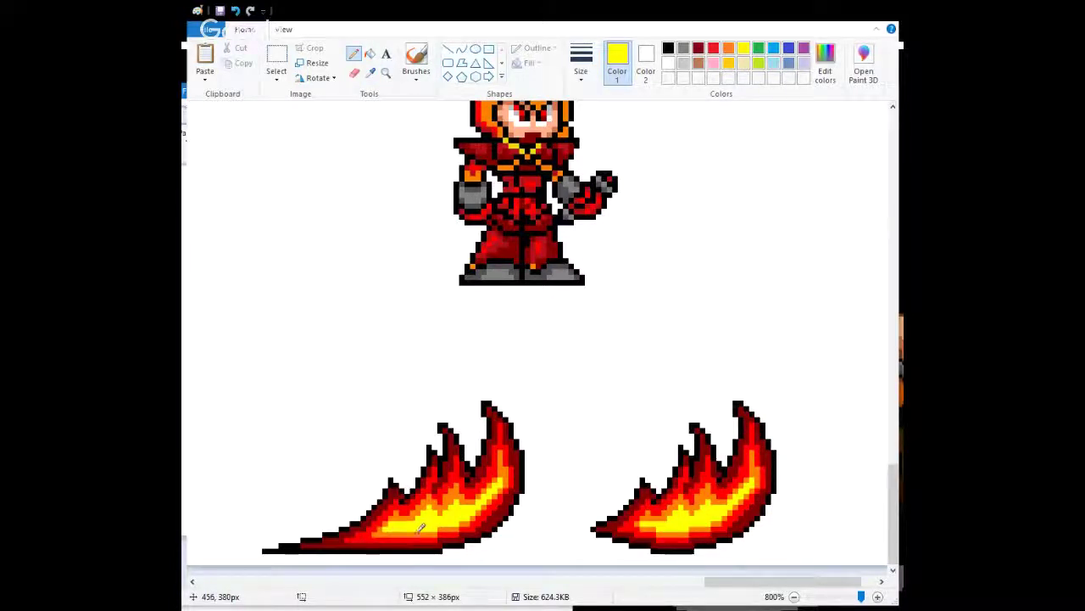
# Retouch the border between orange and yellow in the left flame's core with colours sampled from it.
pyautogui.click(370, 73)
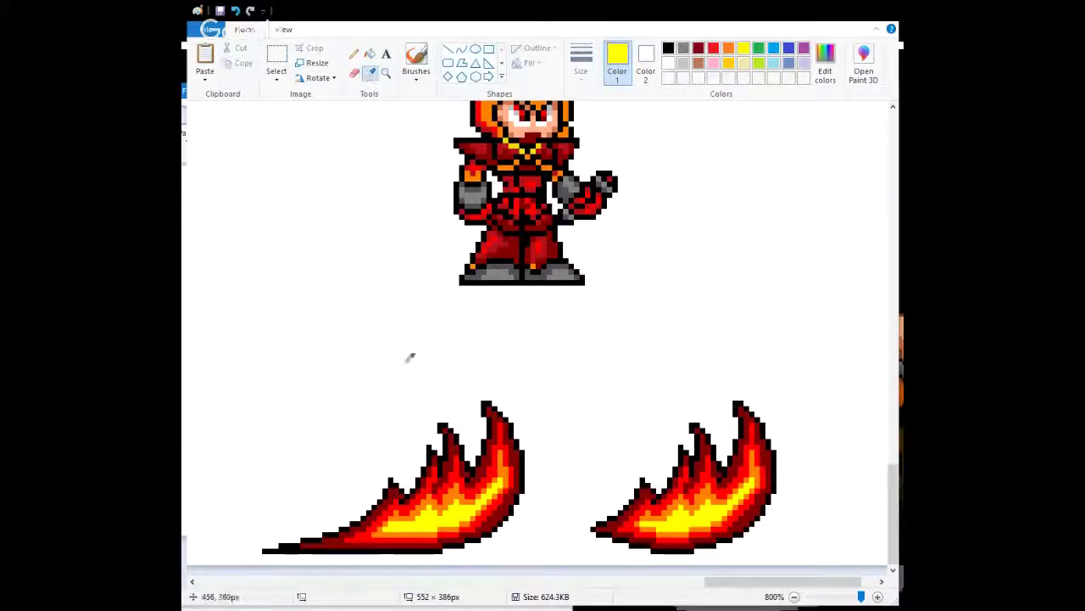
pyautogui.click(449, 488)
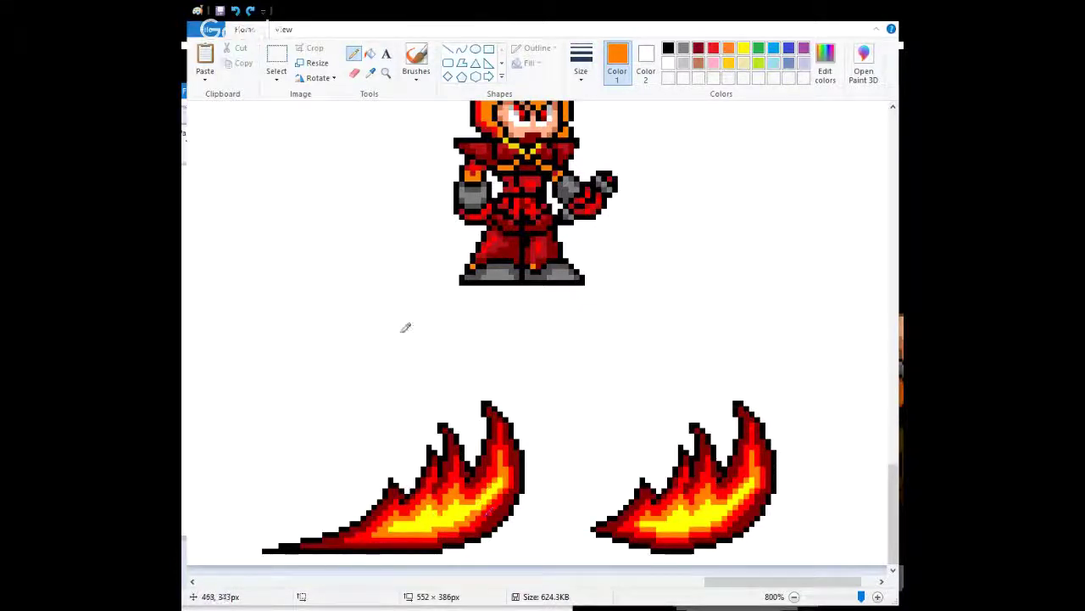
pyautogui.click(370, 73)
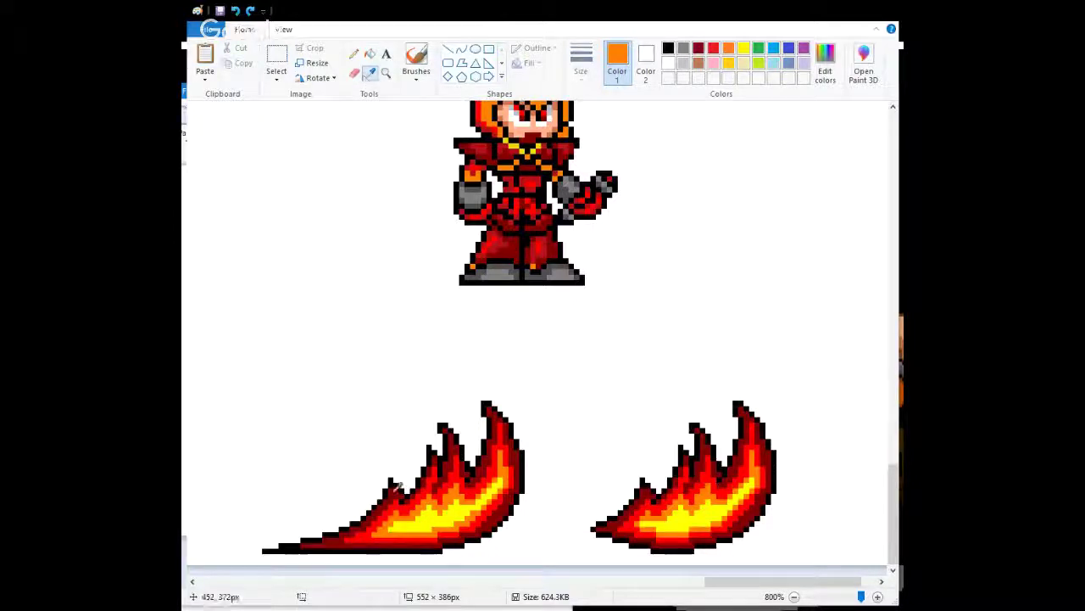
pyautogui.click(458, 507)
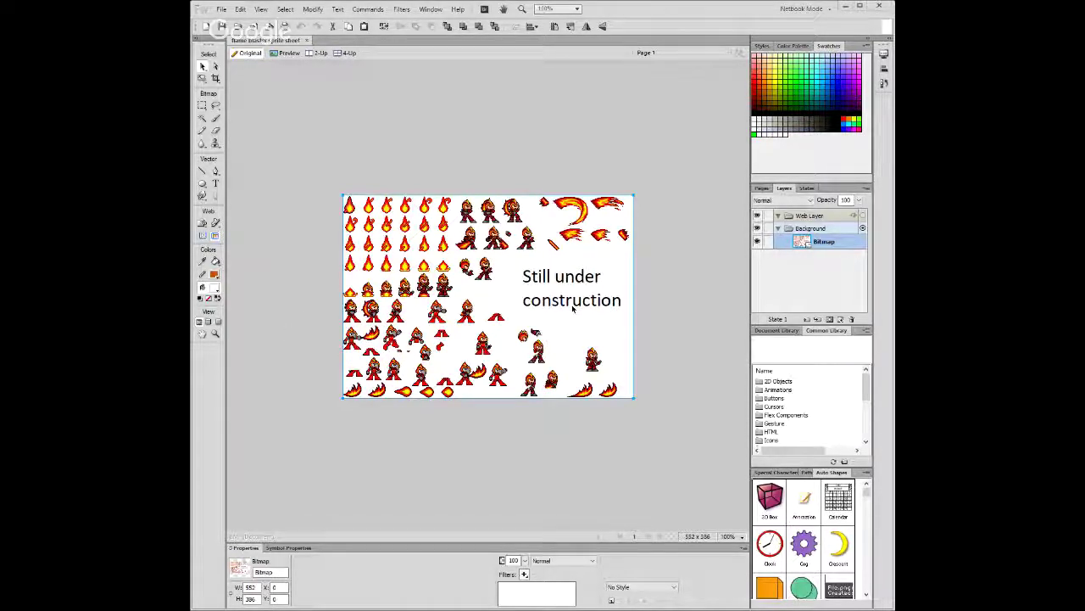
# In Fireworks, select the white background around the sprites on the sheet with the Magic Wand.
pyautogui.hotkey('ctrl', '=')
pyautogui.hotkey('ctrl', '=')
pyautogui.hotkey('ctrl', '=')
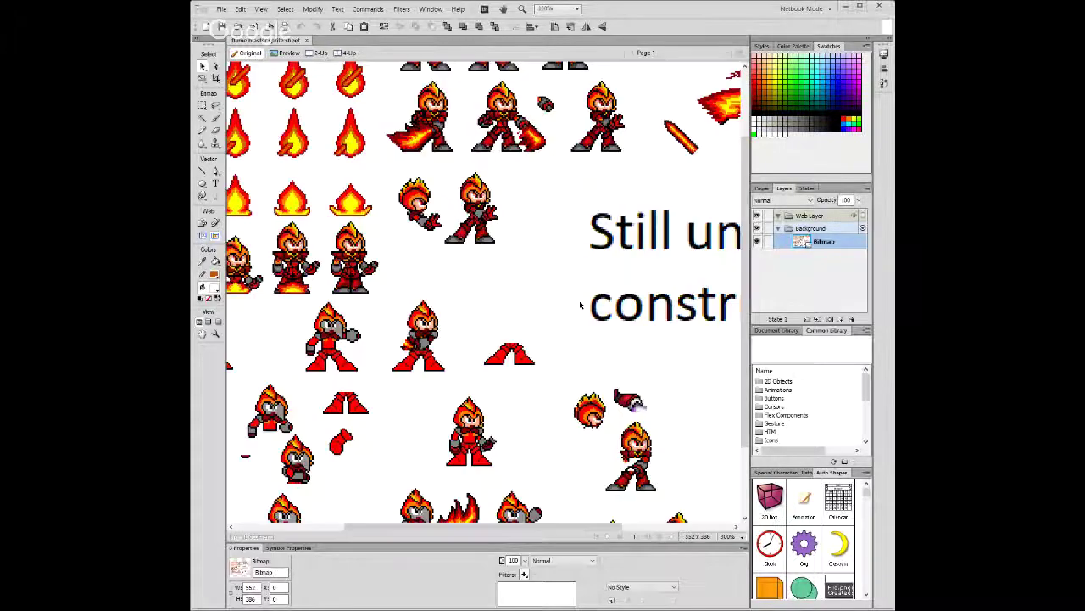
pyautogui.hotkey('ctrl', '-')
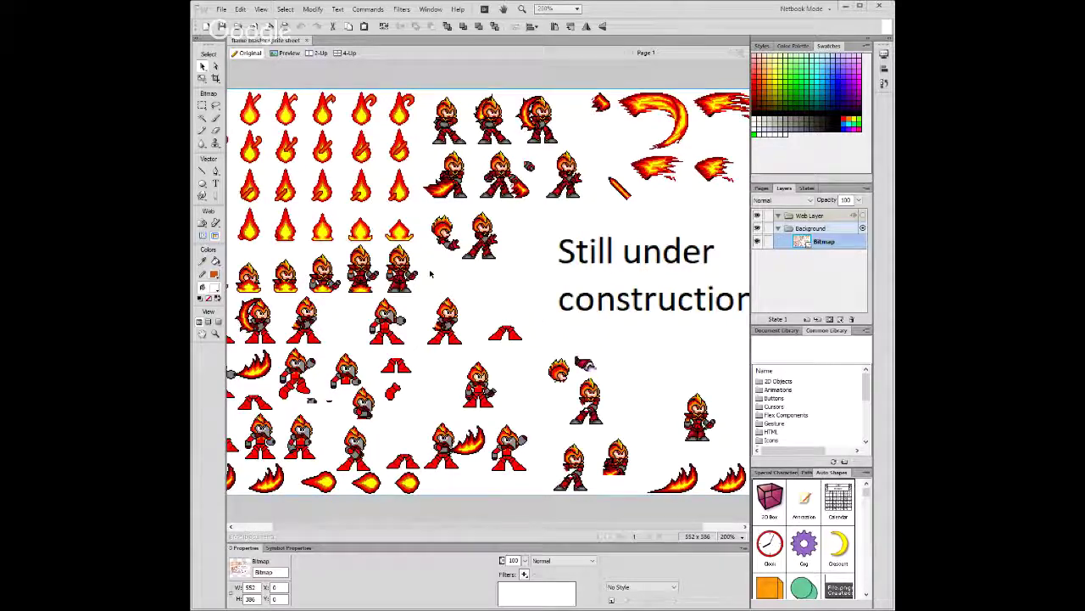
pyautogui.click(203, 120)
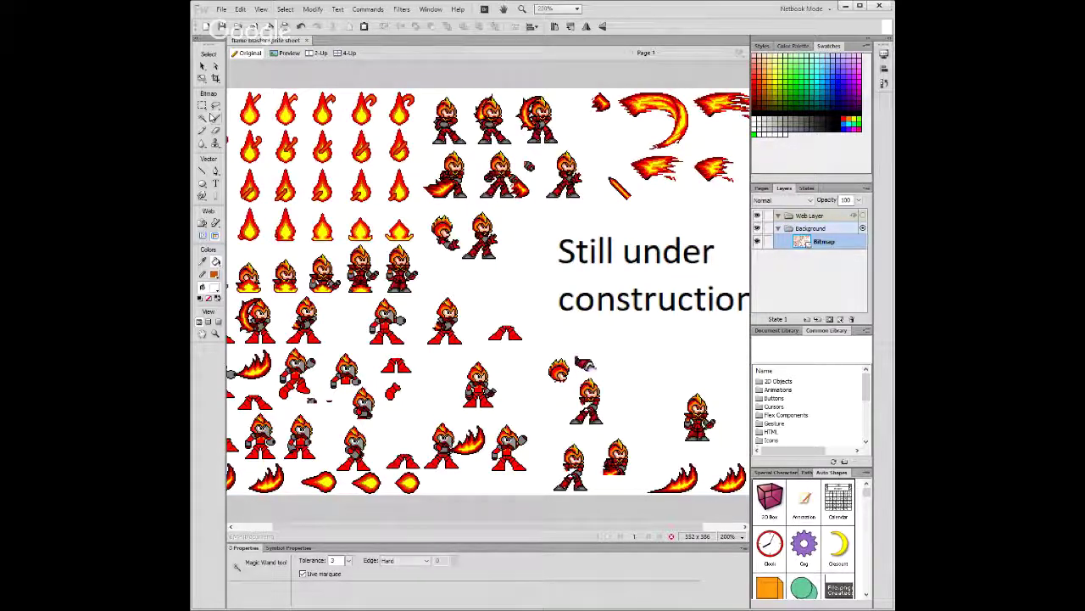
pyautogui.press('k')
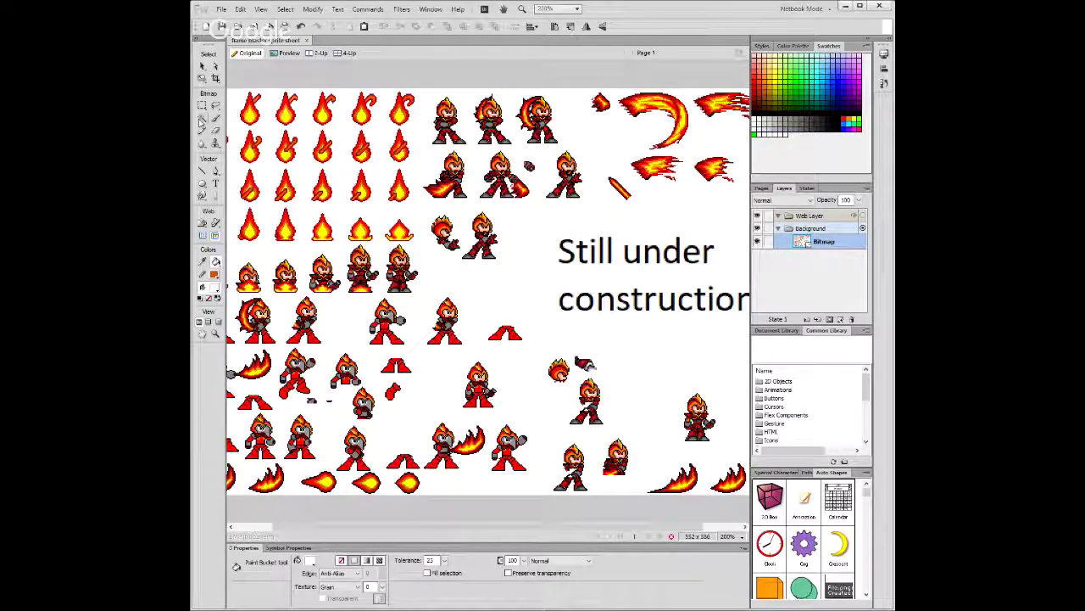
pyautogui.click(203, 119)
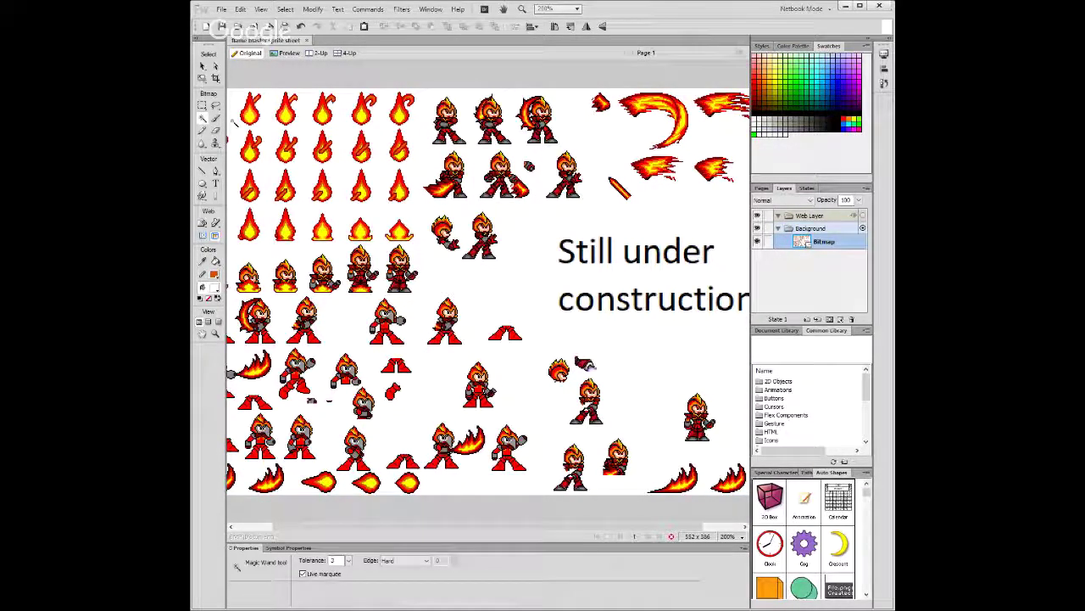
pyautogui.click(527, 263)
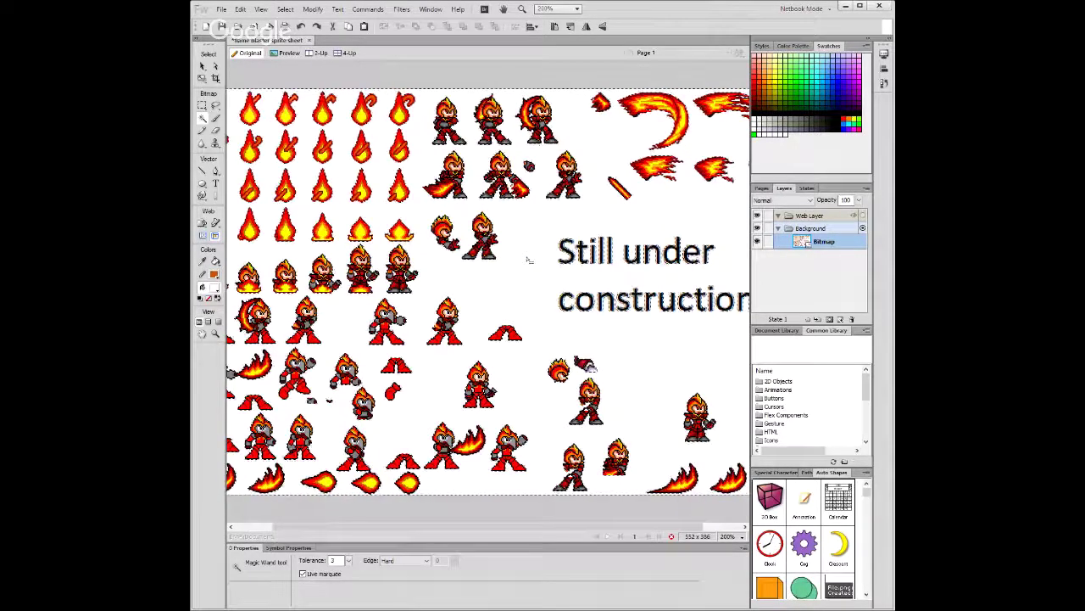
# Delete the selected white background from the sprite sheet and clear the selection.
pyautogui.press('Delete')
pyautogui.hotkey('ctrl', 'd')
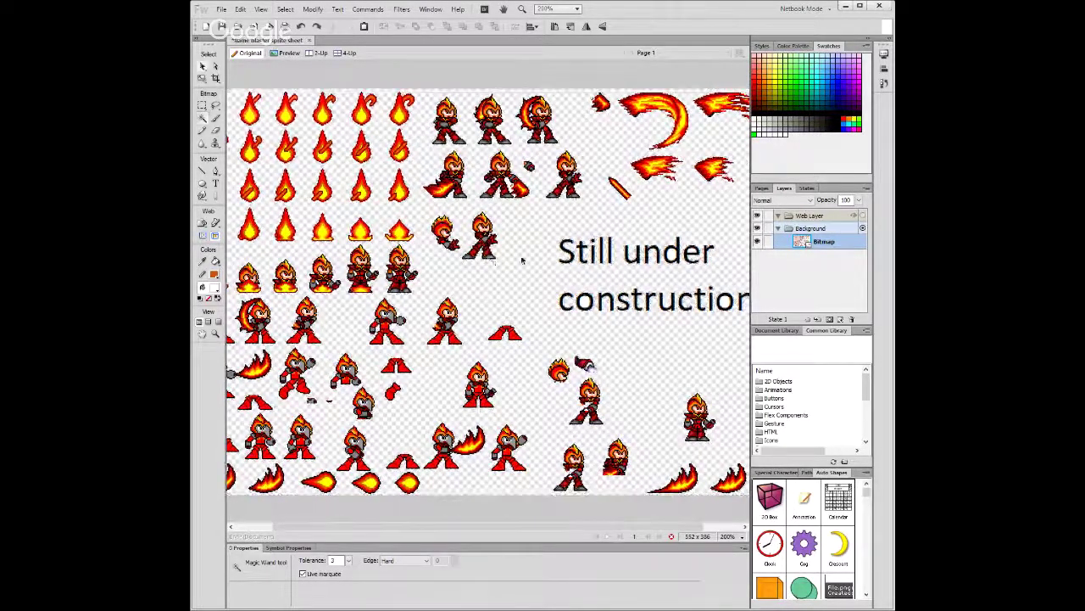
pyautogui.press('m')
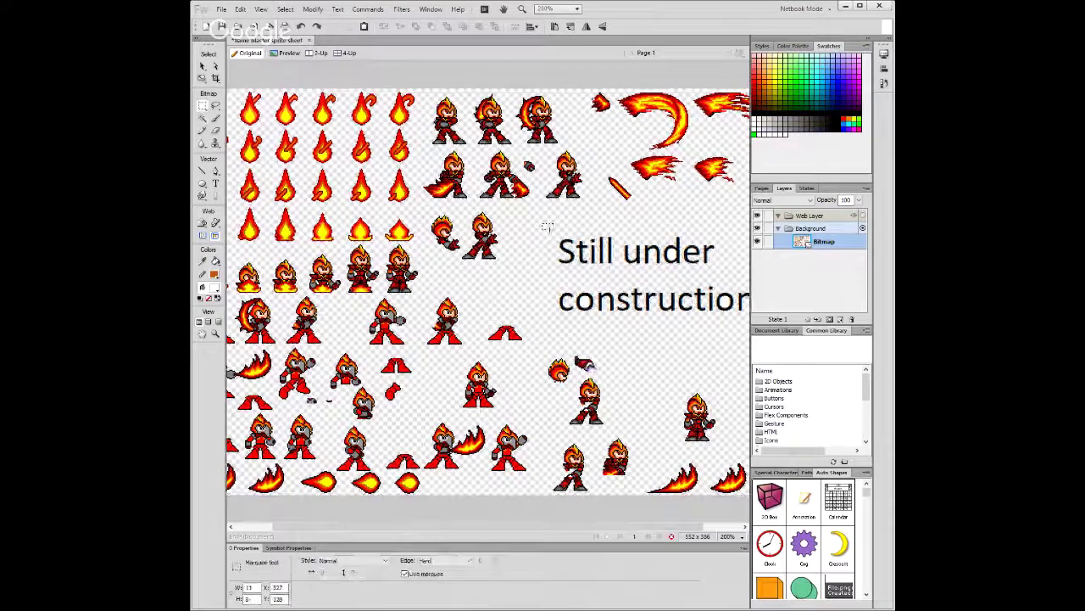
pyautogui.moveTo(543, 224); pyautogui.dragTo(716, 329)
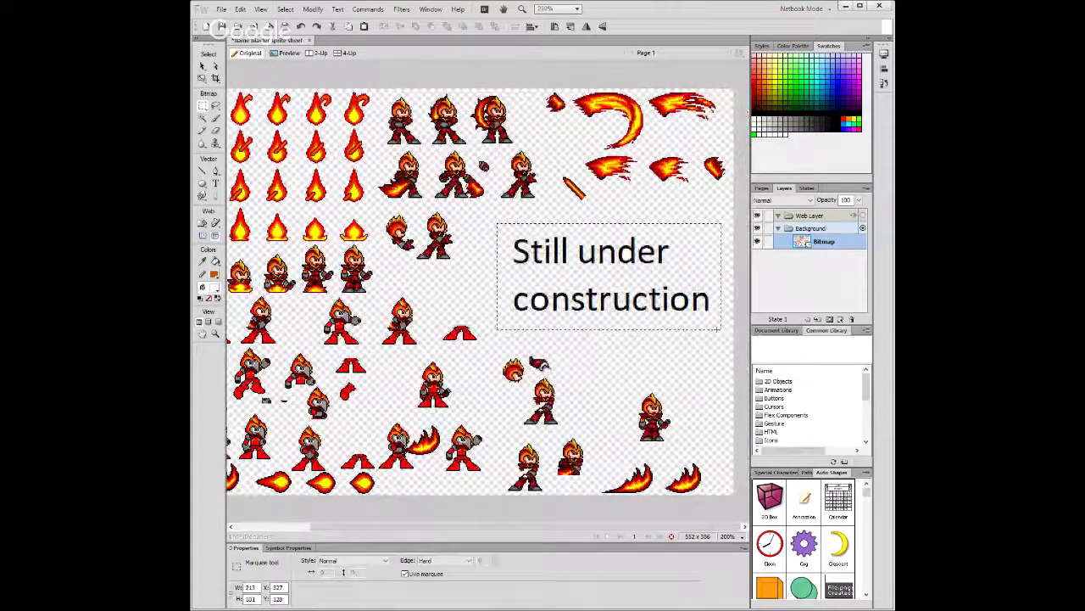
pyautogui.click(628, 361)
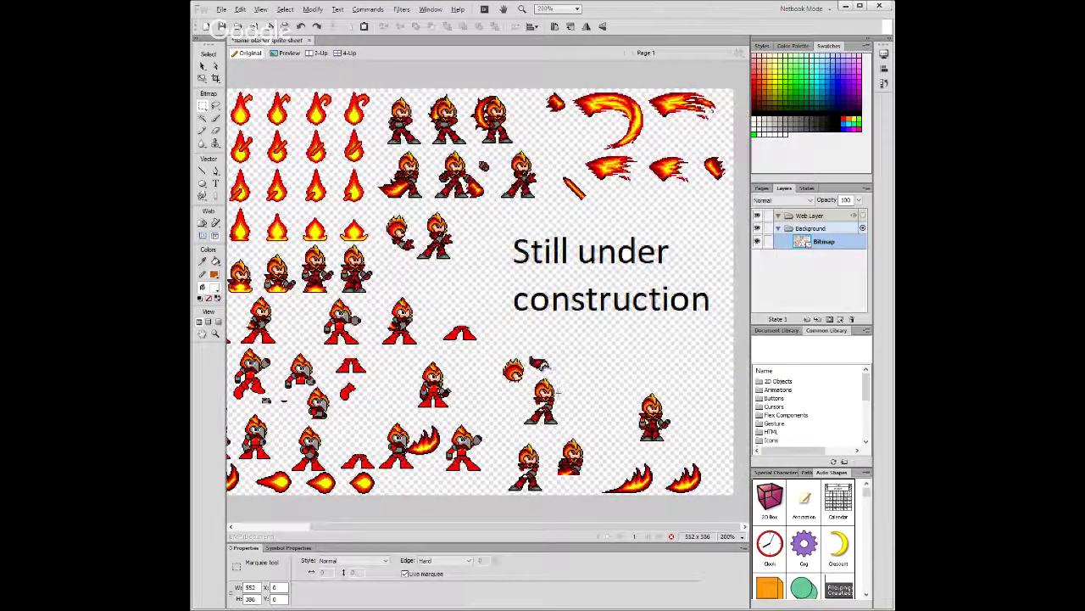
# Examine the character and flame sprites across the whole sheet at different magnifications against the transparent background.
pyautogui.hscroll(-1, 592, 382)
pyautogui.press('v')
pyautogui.scroll(3, 591, 396)
pyautogui.press('m')
pyautogui.scroll(-5, 593, 395)
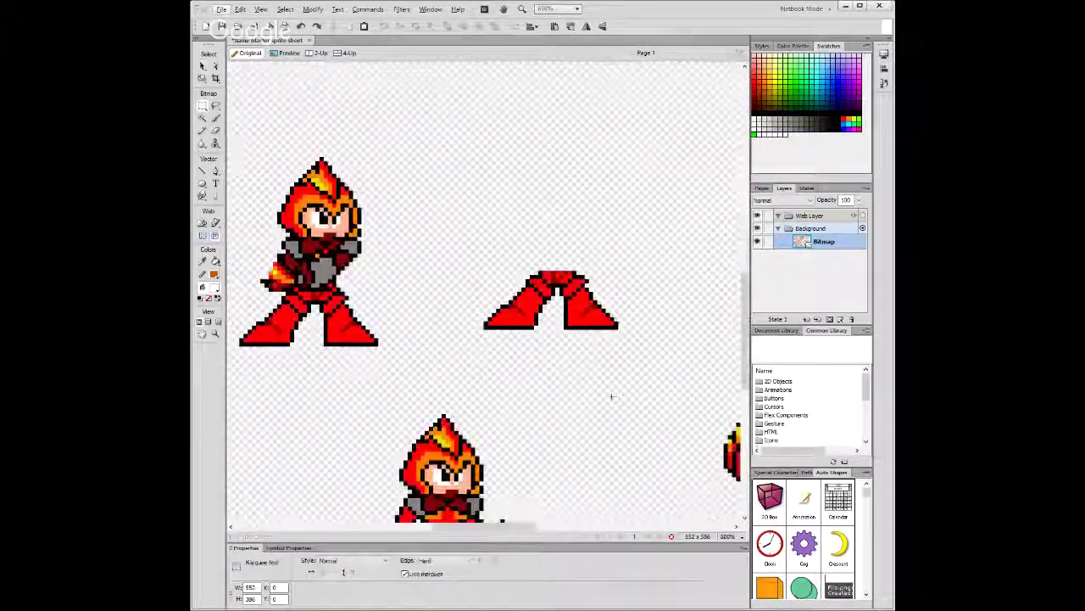
pyautogui.moveTo(507, 526); pyautogui.dragTo(546, 532)
pyautogui.press('v')
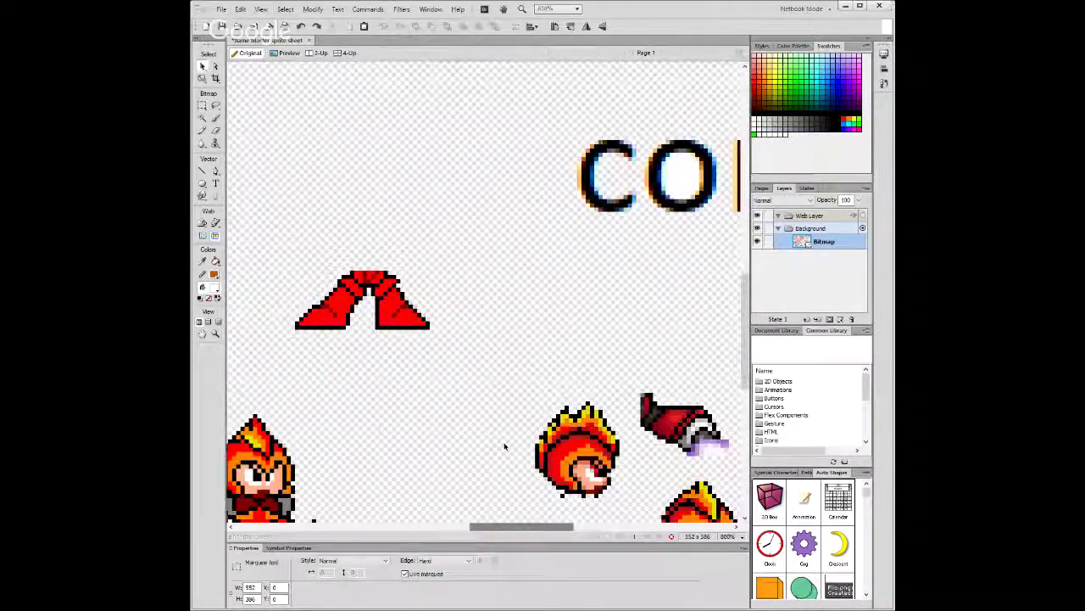
pyautogui.scroll(-5, 504, 443)
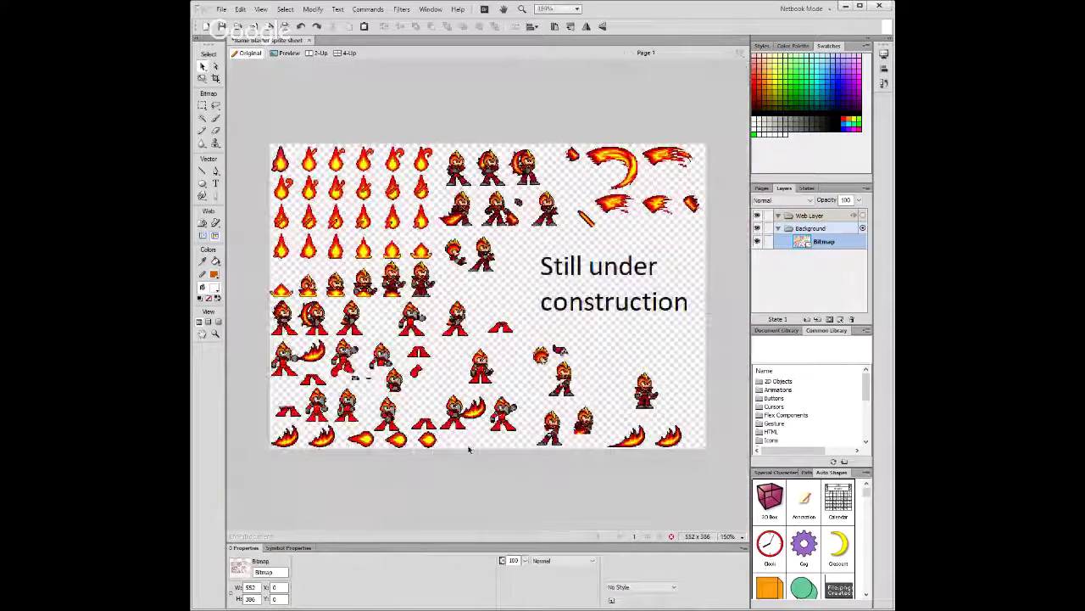
pyautogui.scroll(7, 475, 373)
pyautogui.press('m')
pyautogui.scroll(-2, 535, 421)
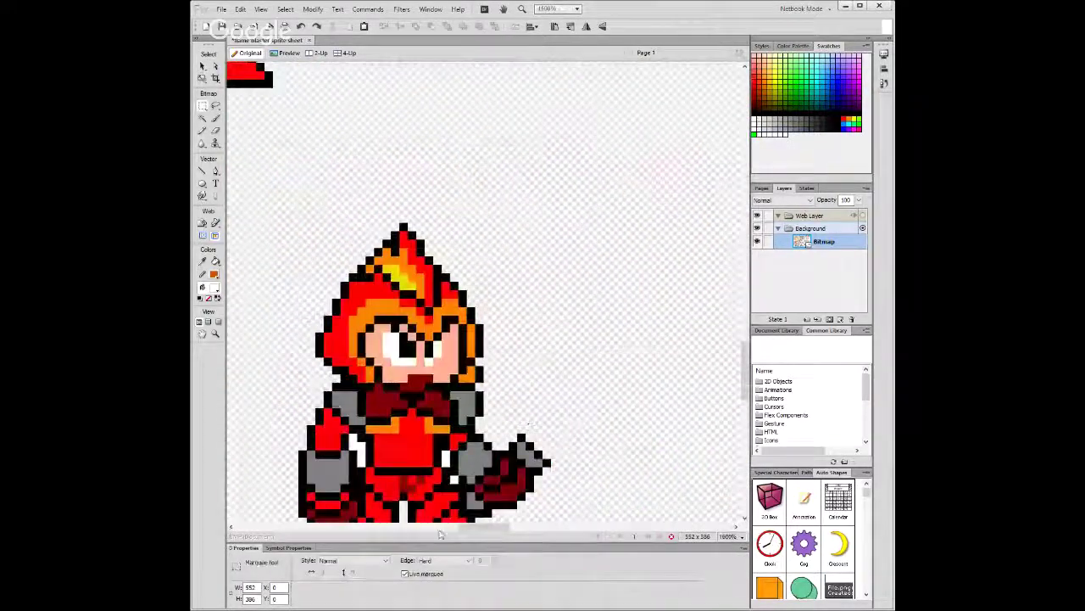
pyautogui.press('v')
pyautogui.scroll(-2, 465, 406)
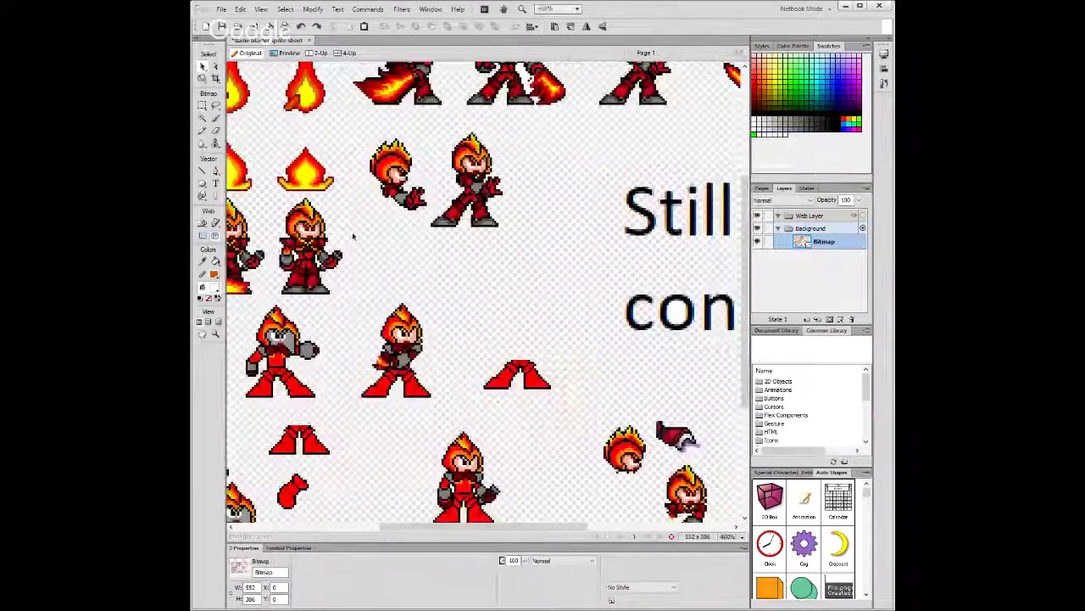
pyautogui.scroll(-1, 466, 405)
pyautogui.press('m')
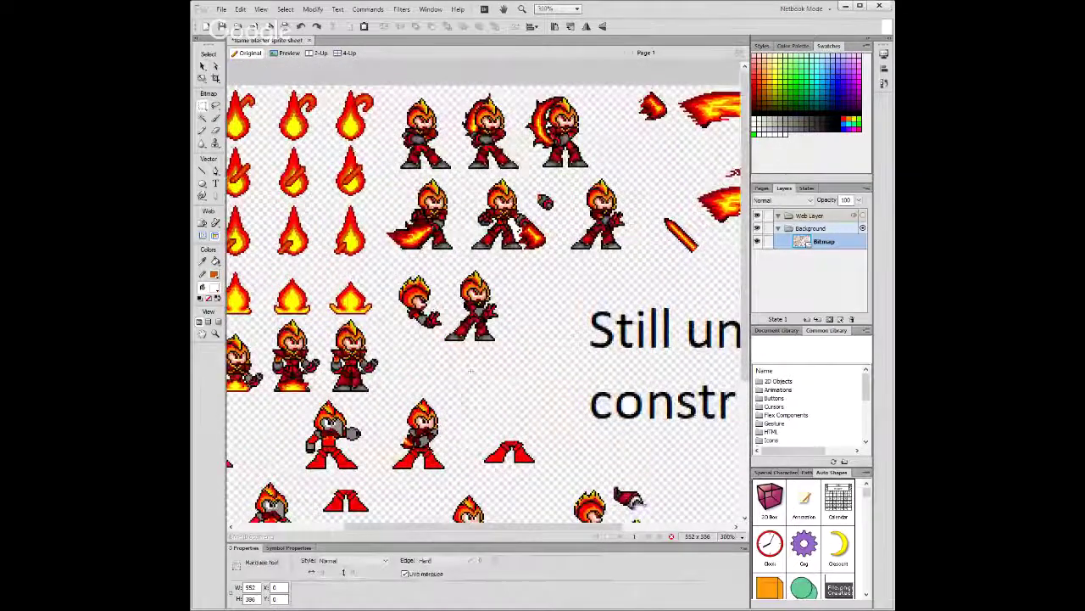
pyautogui.scroll(-5, 484, 297)
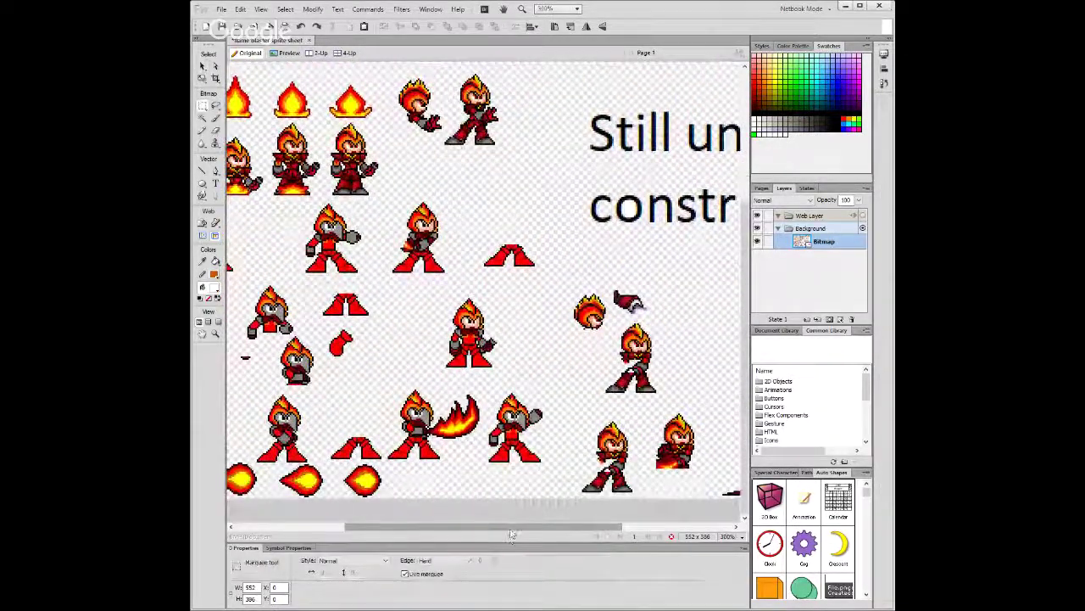
pyautogui.hscroll(3, 509, 538)
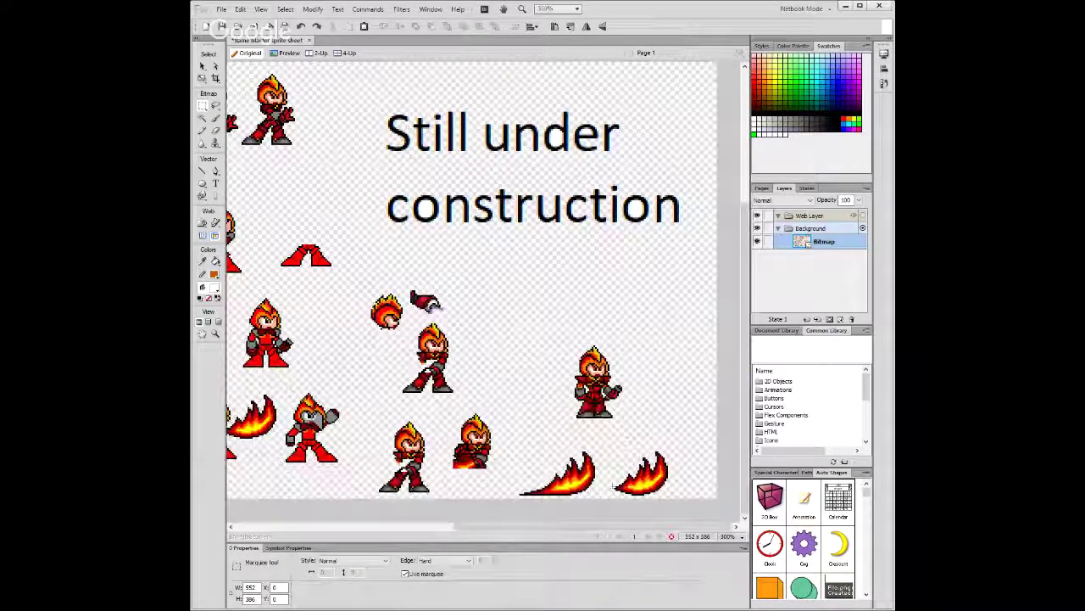
pyautogui.moveTo(510, 527); pyautogui.dragTo(375, 532)
pyautogui.scroll(3, 596, 251)
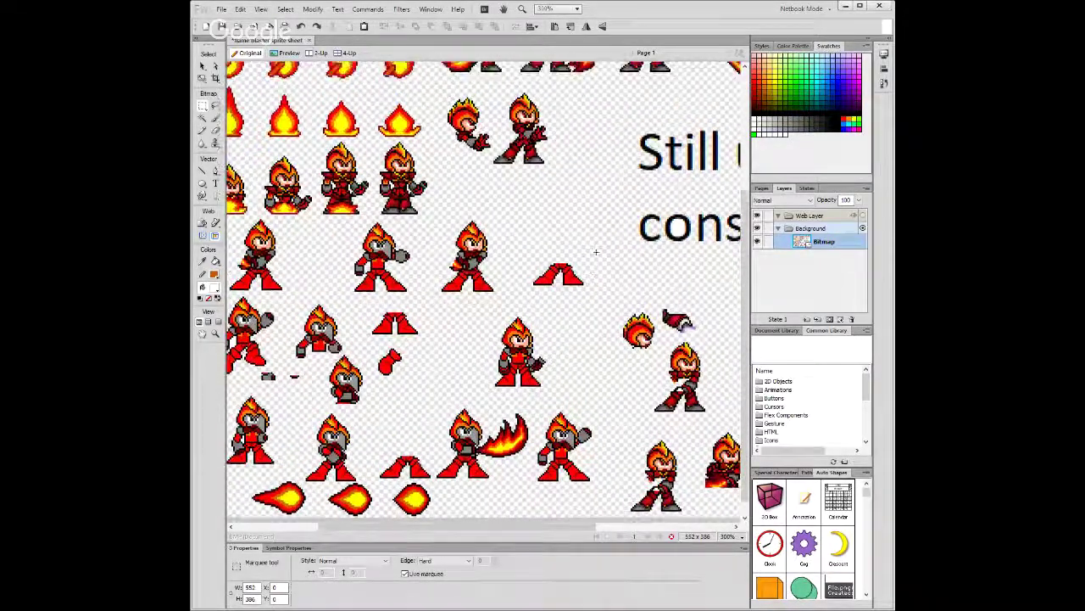
pyautogui.scroll(2, 595, 251)
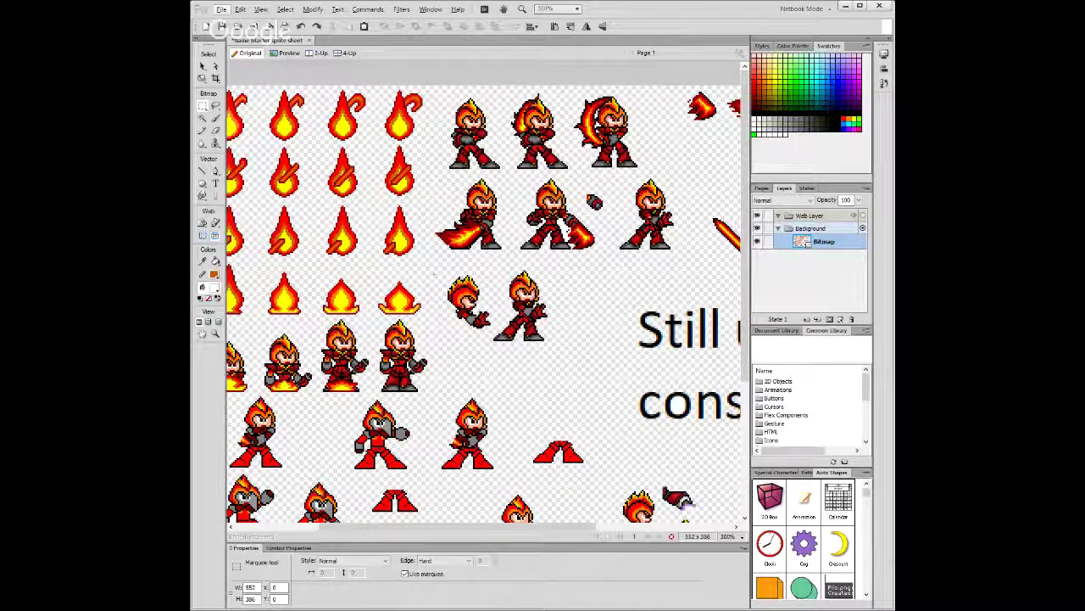
pyautogui.press('v')
pyautogui.scroll(6, 432, 275)
pyautogui.scroll(-9, 430, 276)
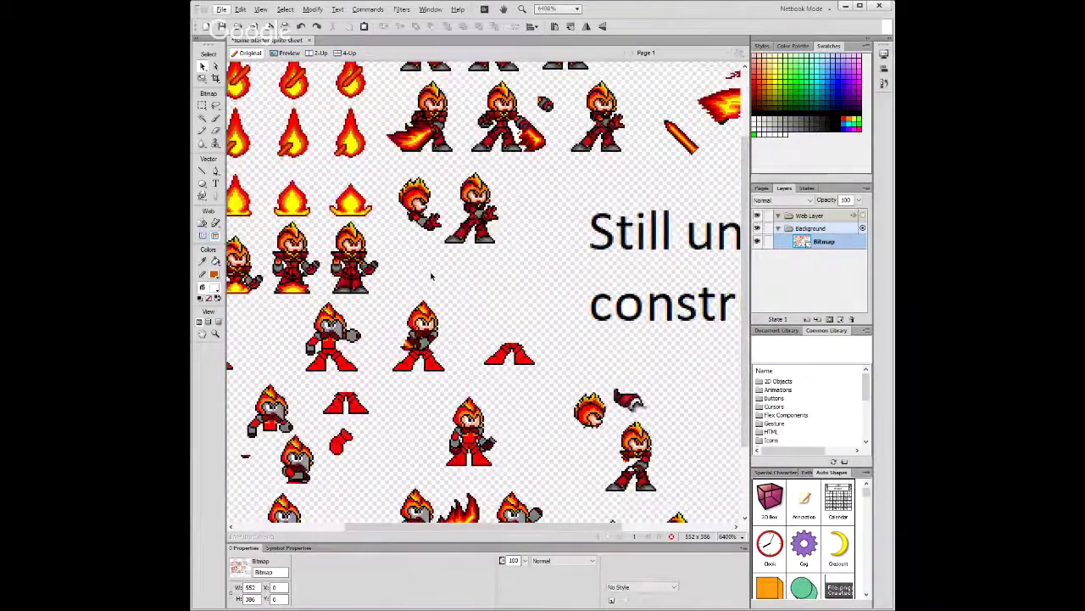
pyautogui.scroll(-1, 431, 276)
pyautogui.scroll(1, 430, 275)
pyautogui.press('m')
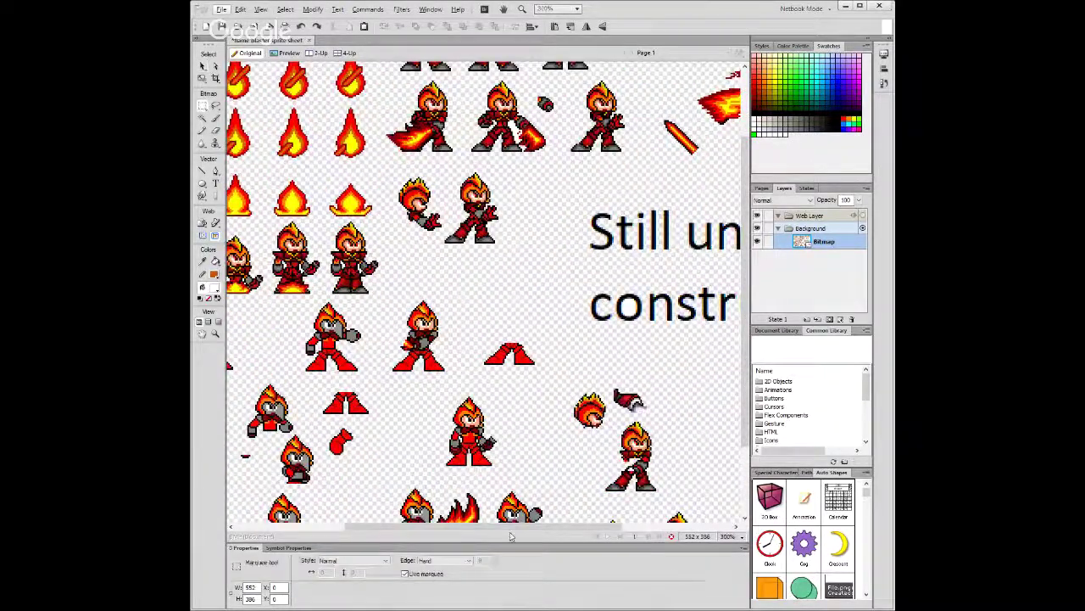
# Paste the five-colour swatch strip and place it between the first two flames of the upper row, then deselect it.
pyautogui.moveTo(512, 536); pyautogui.dragTo(335, 536)
pyautogui.scroll(3, 336, 536)
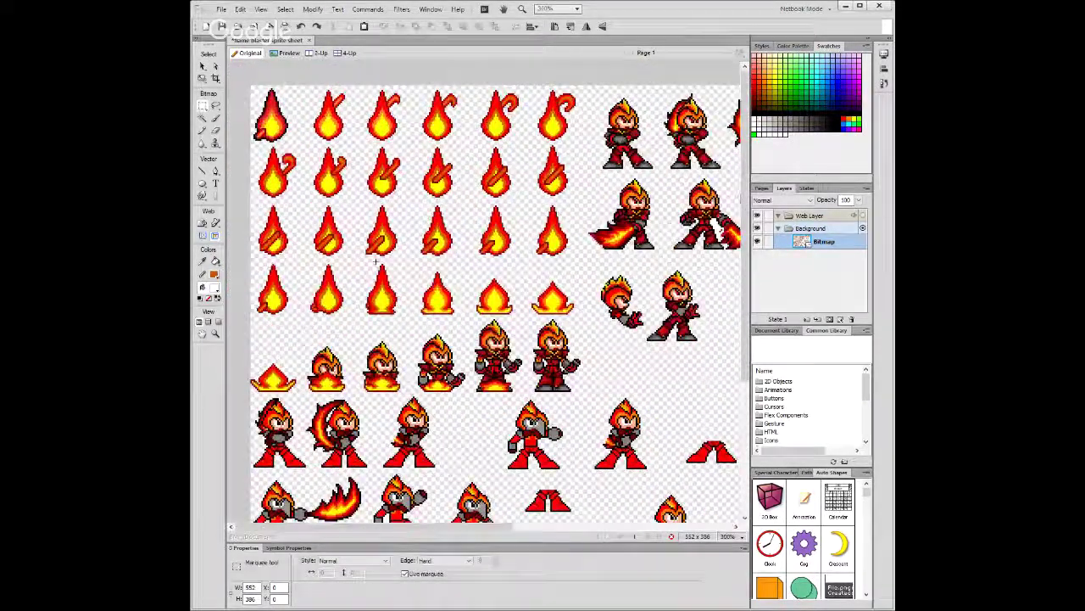
pyautogui.hotkey('ctrl', 'v')
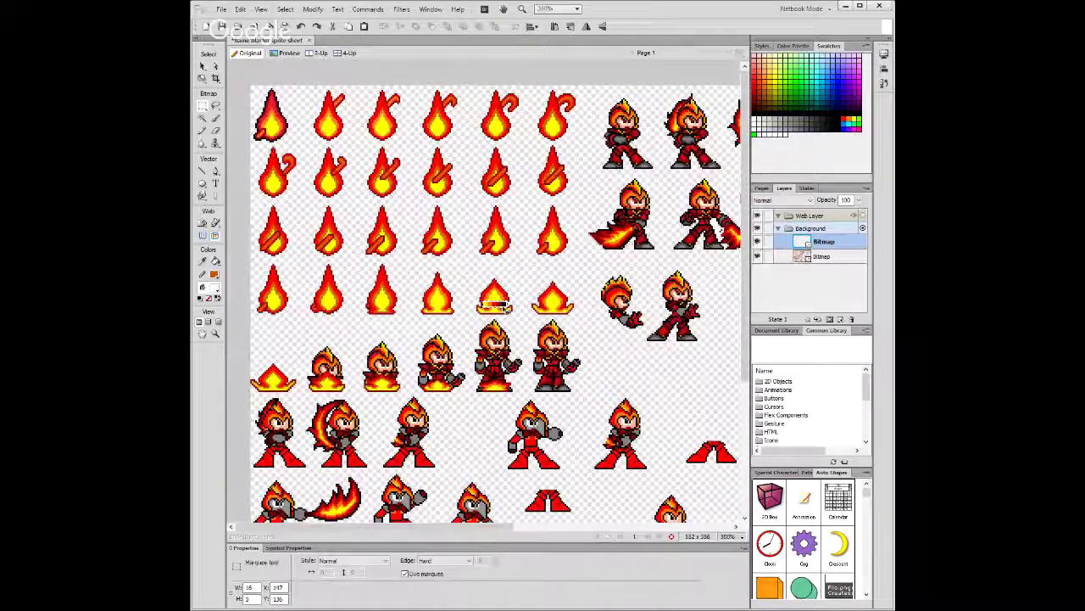
pyautogui.moveTo(496, 304); pyautogui.dragTo(300, 105)
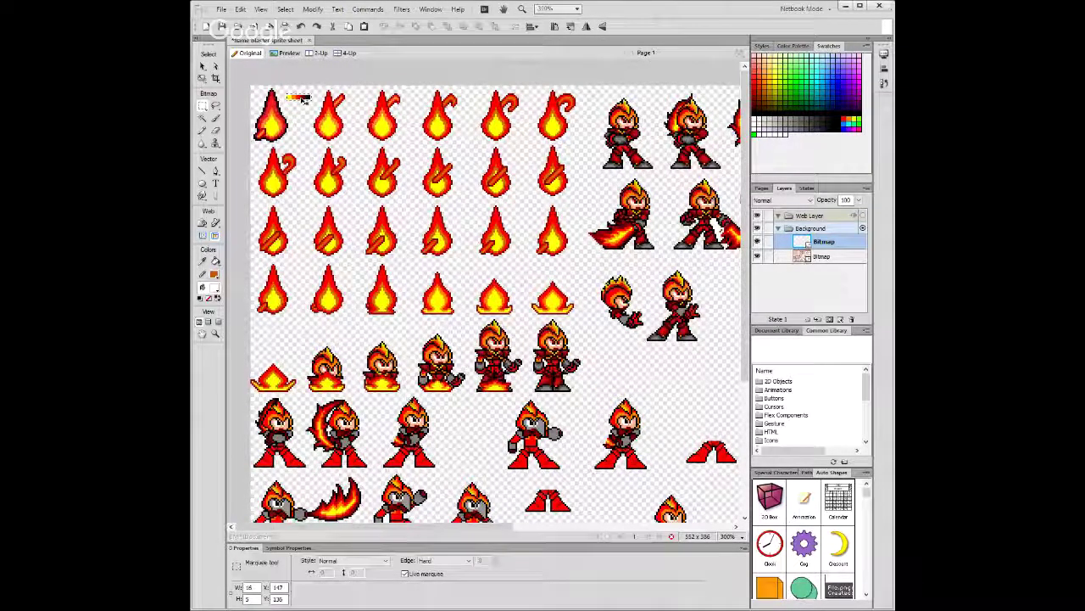
pyautogui.hotkey('ctrl', '=')
pyautogui.hotkey('ctrl', '=')
pyautogui.hotkey('ctrl', '=')
pyautogui.hotkey('ctrl', '=')
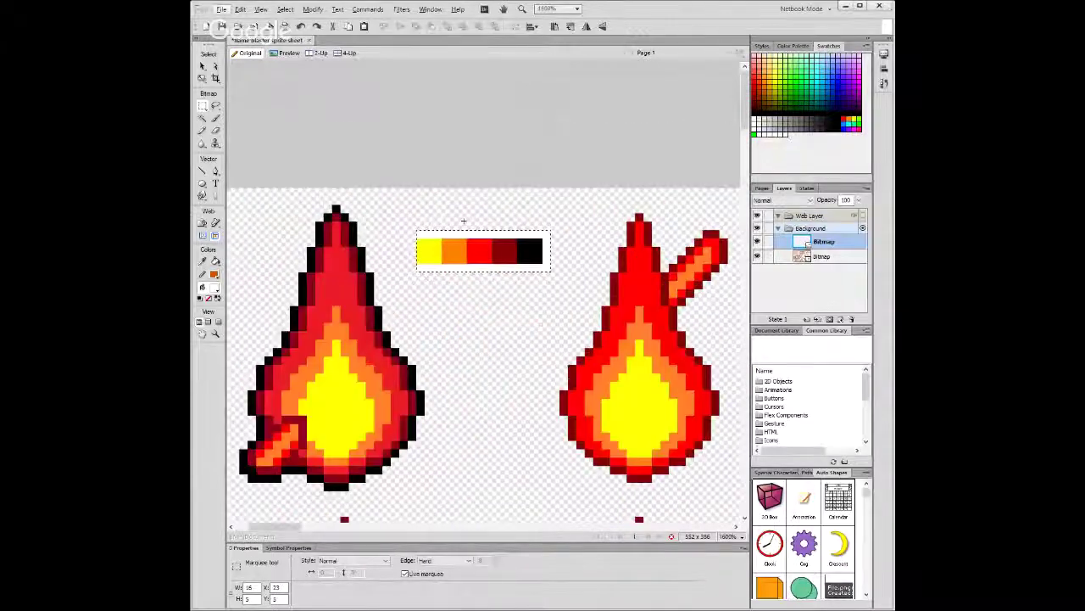
pyautogui.hotkey('ctrl', 'd')
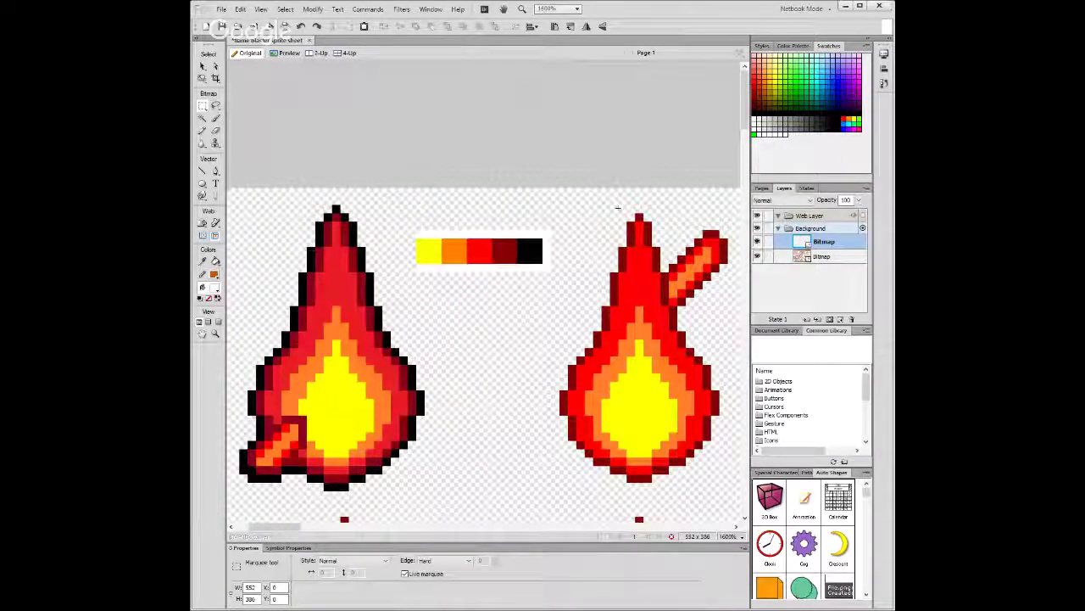
# Merge the pasted swatch bitmap with the sprite sheet bitmap into a single bitmap and clear the selection.
pyautogui.press('v')
pyautogui.keyDown('shift'); pyautogui.click(832, 257); pyautogui.keyUp('shift')
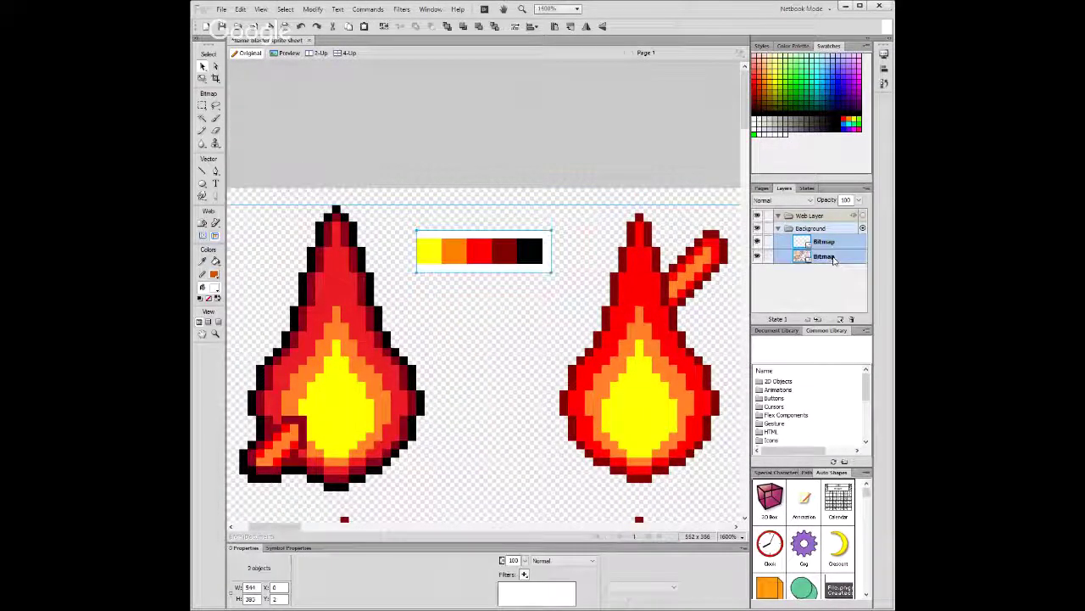
pyautogui.press('m')
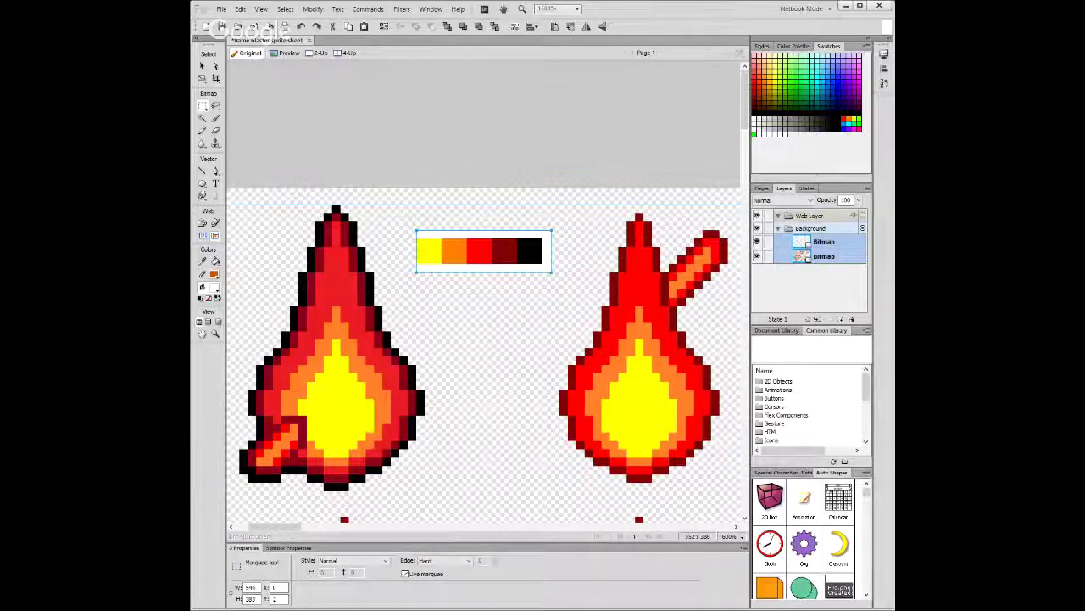
pyautogui.hotkey('ctrl', 'e')
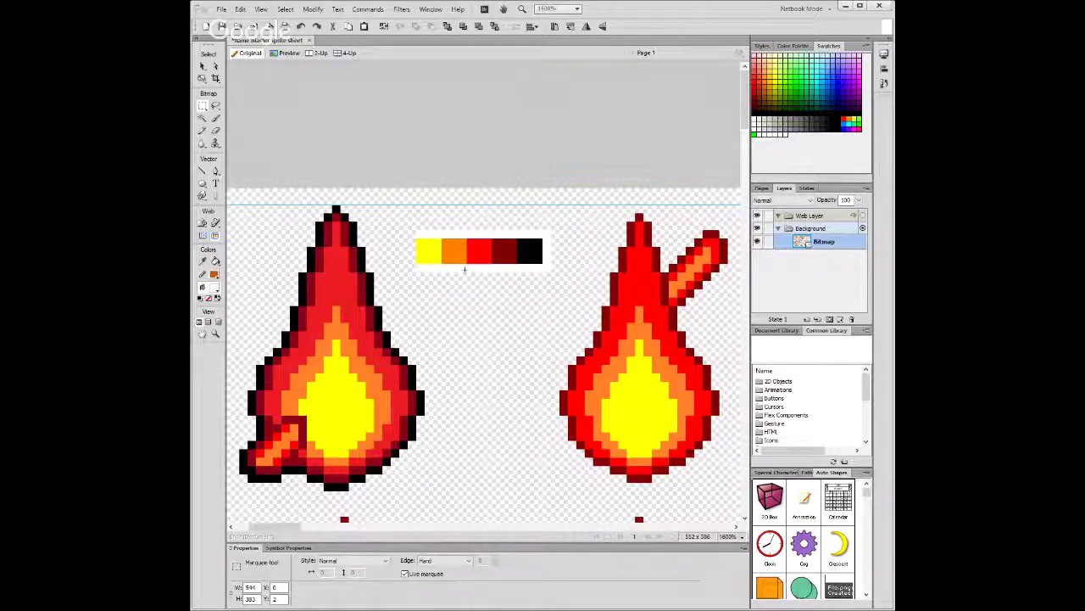
pyautogui.hotkey('ctrl', 'd')
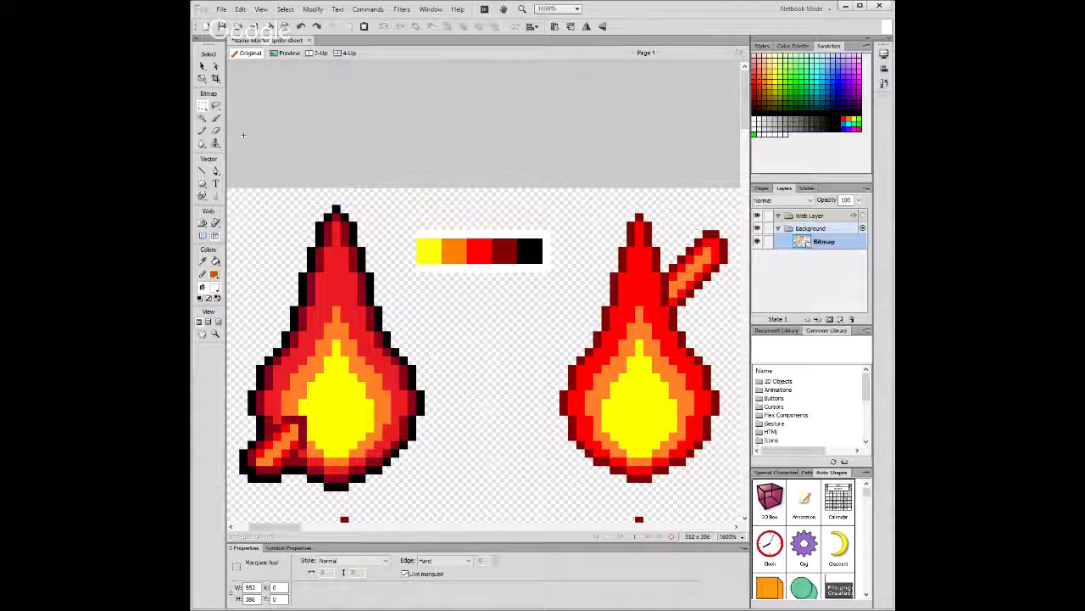
# Select the white border around the colour swatches with the Magic Wand, delete it and clear the selection.
pyautogui.click(202, 118)
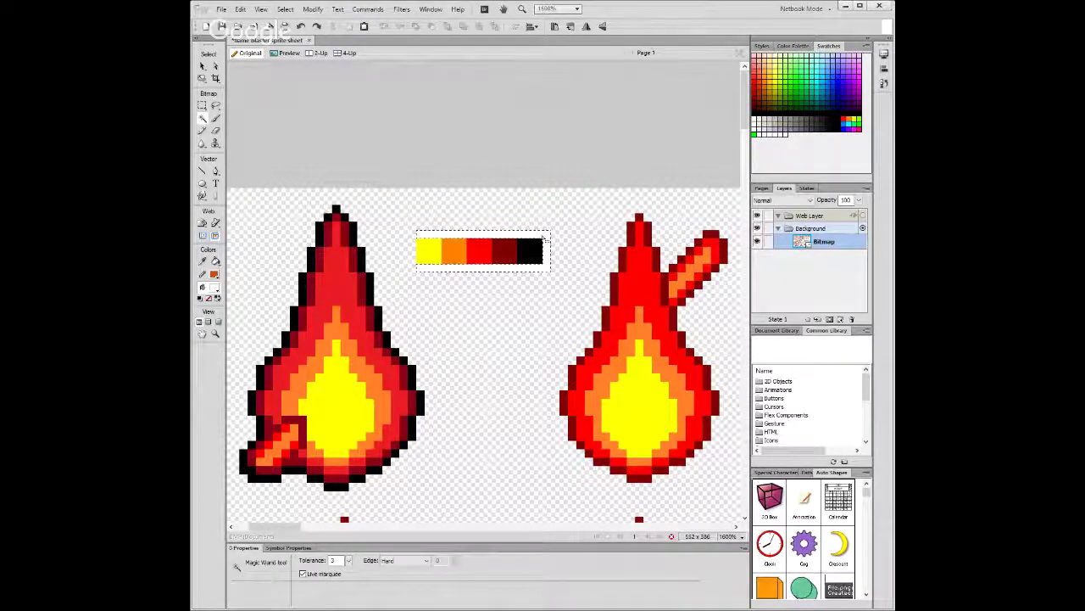
pyautogui.click(544, 241)
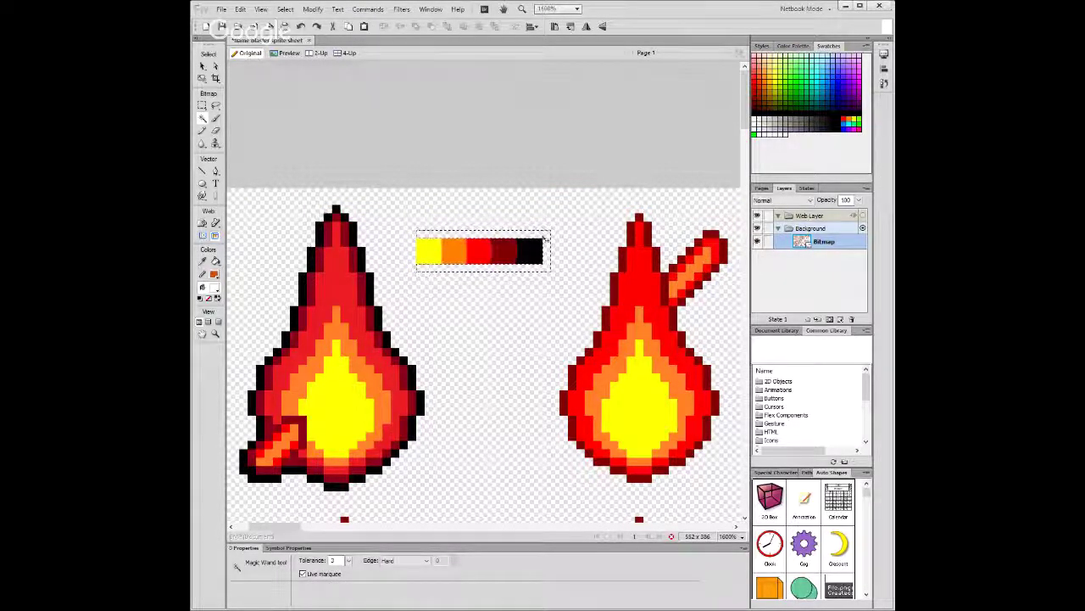
pyautogui.hotkey('ctrl', 'd')
pyautogui.press('v')
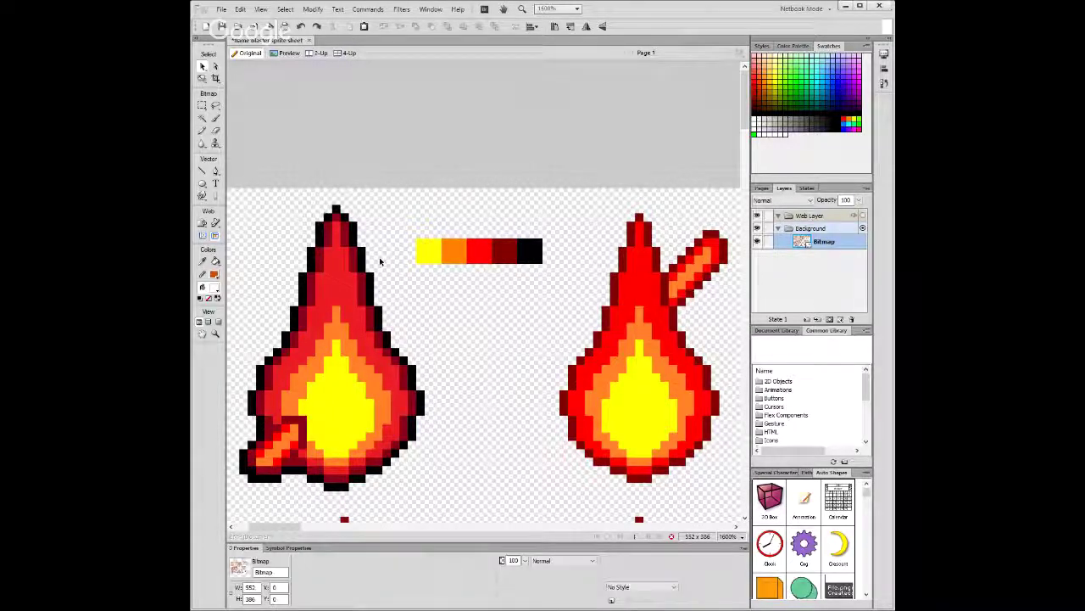
# Examine the crossed-arms character sprites in the upper row of the sheet at high magnification.
pyautogui.hotkey('ctrl', '-')
pyautogui.hscroll(5, 380, 261)
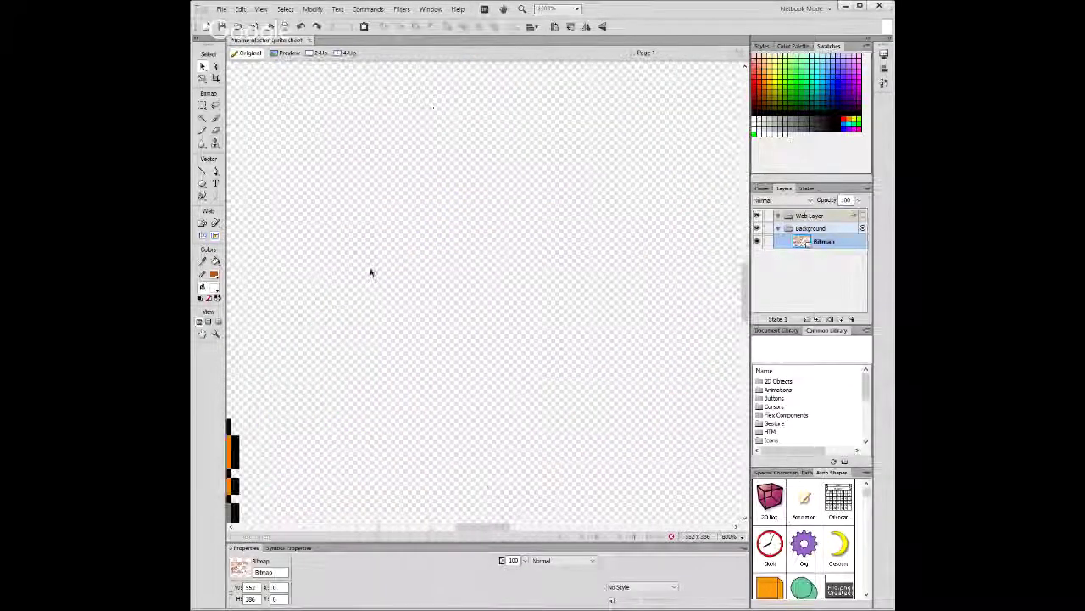
pyautogui.press('w')
pyautogui.hotkey('ctrl', '=')
pyautogui.scroll(5, 370, 269)
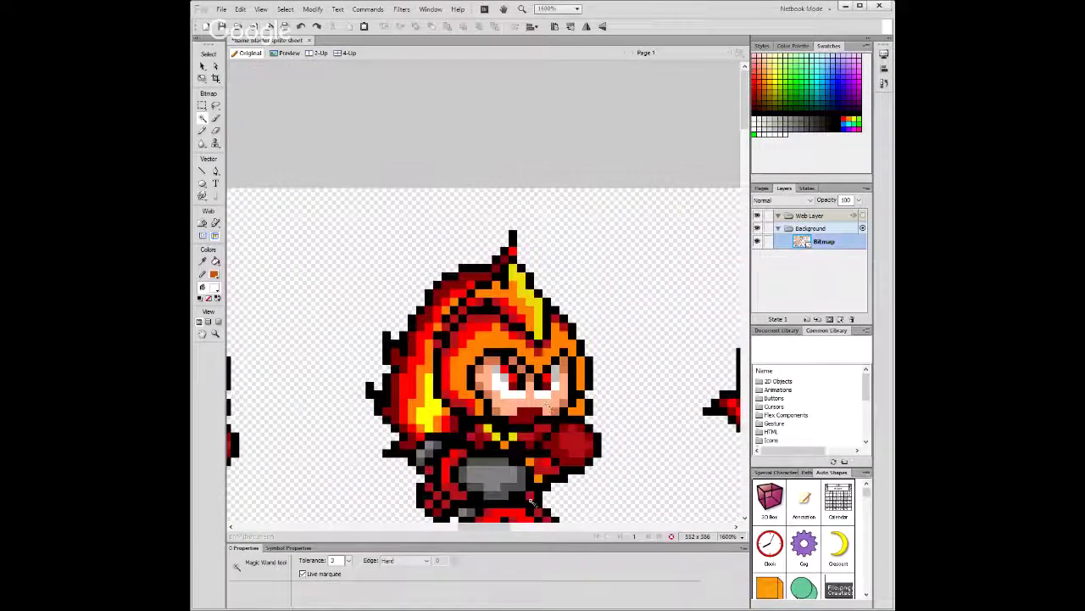
pyautogui.moveTo(496, 526); pyautogui.dragTo(462, 526)
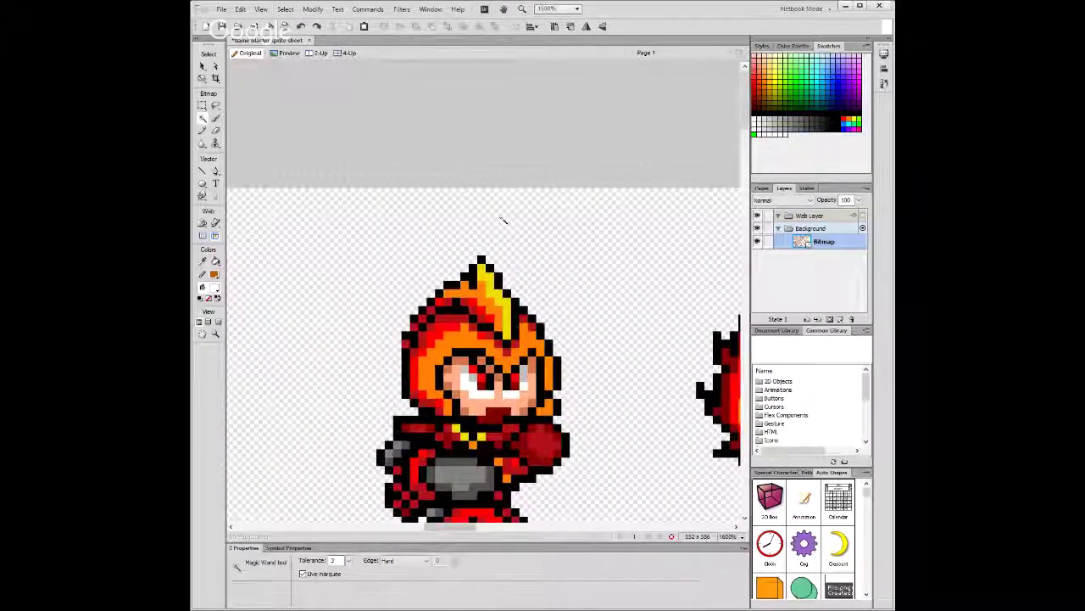
pyautogui.scroll(-3, 504, 223)
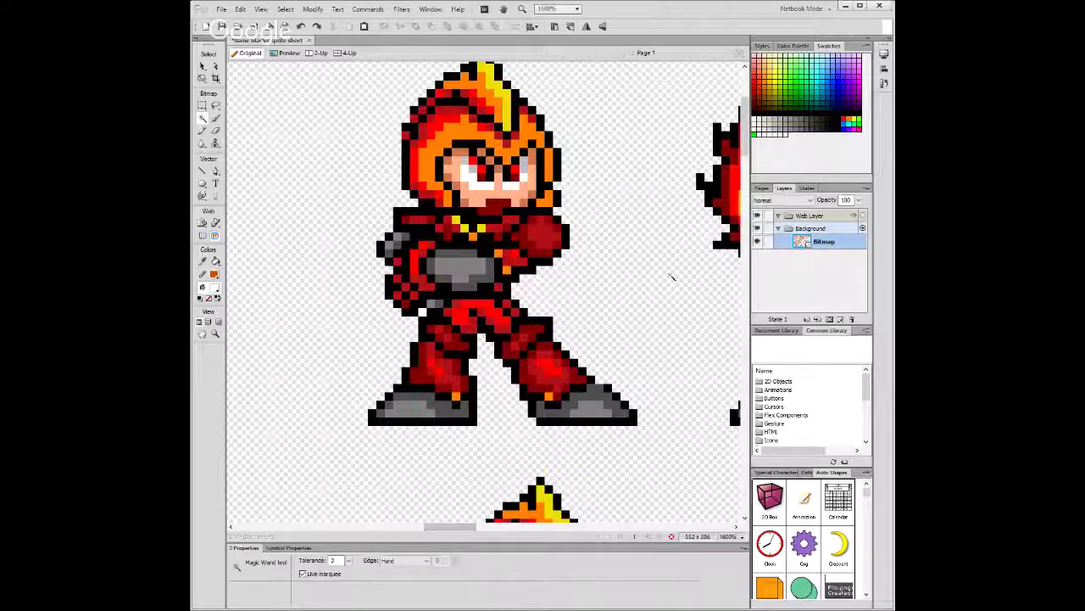
pyautogui.scroll(1, 734, 119)
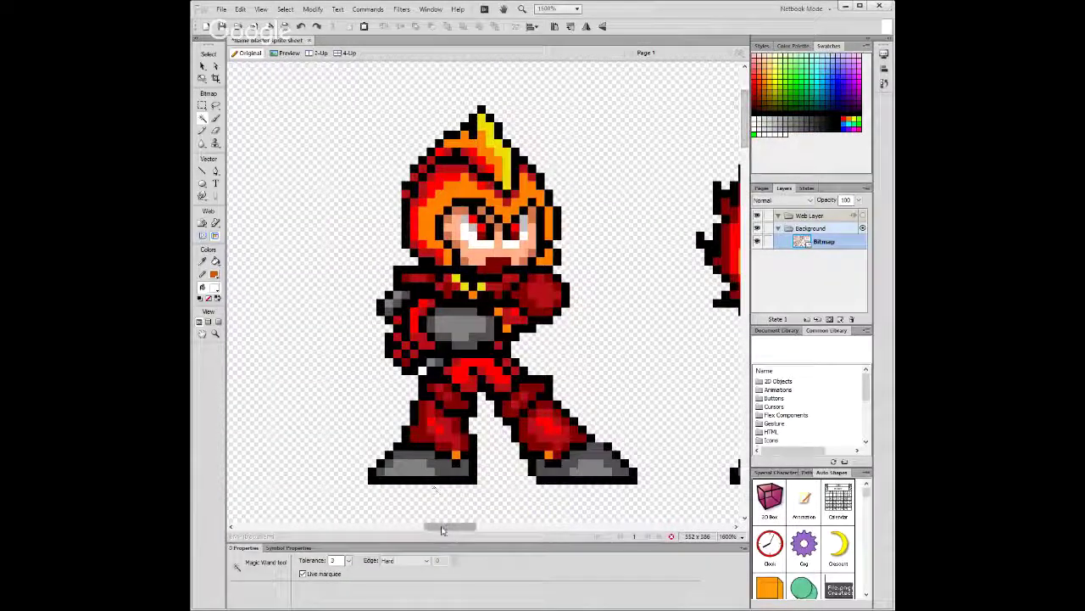
pyautogui.moveTo(450, 527)
pyautogui.mouseDown()
pyautogui.moveTo(481, 530)
pyautogui.moveTo(435, 533)
pyautogui.moveTo(561, 538)
pyautogui.moveTo(448, 539)
pyautogui.mouseUp()
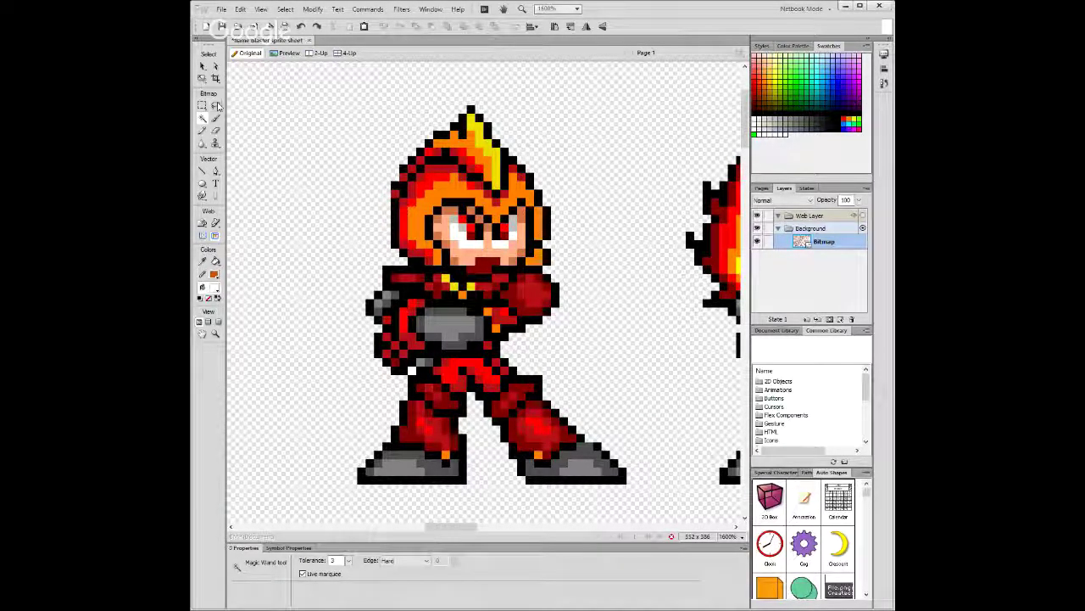
# Marquee-select the 15 × 8 pixel forearm area of the crossed-arms character without flames and shift it up one pixel.
pyautogui.click(215, 106)
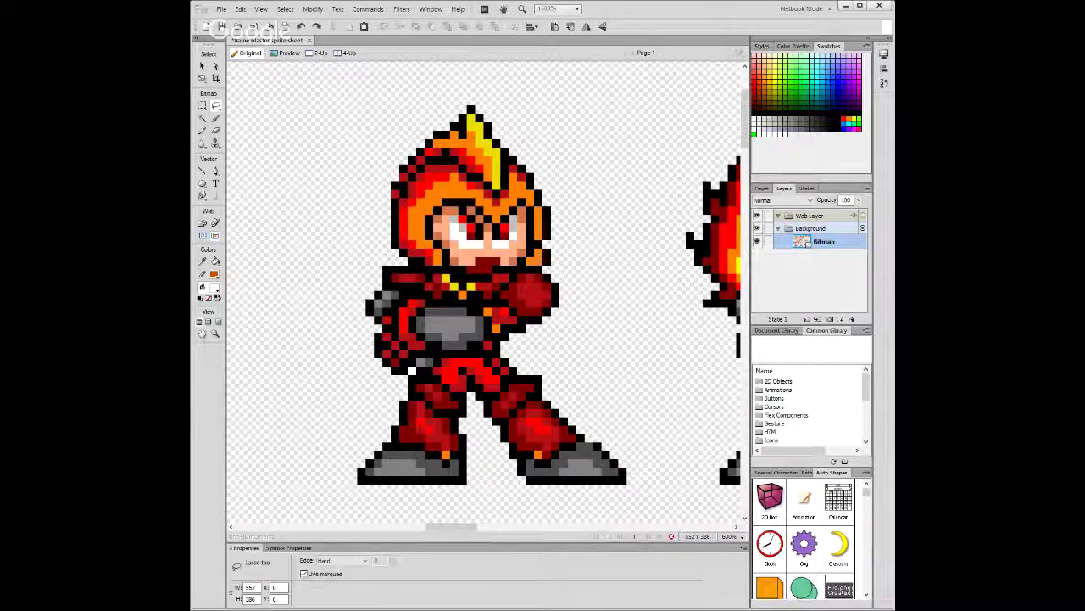
pyautogui.press('l')
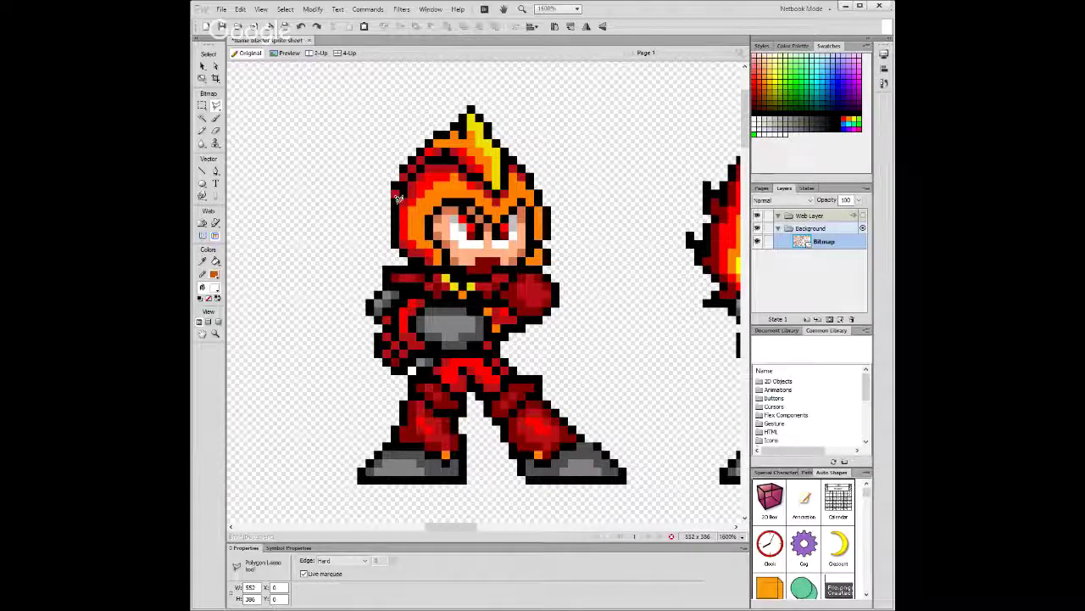
pyautogui.click(202, 129)
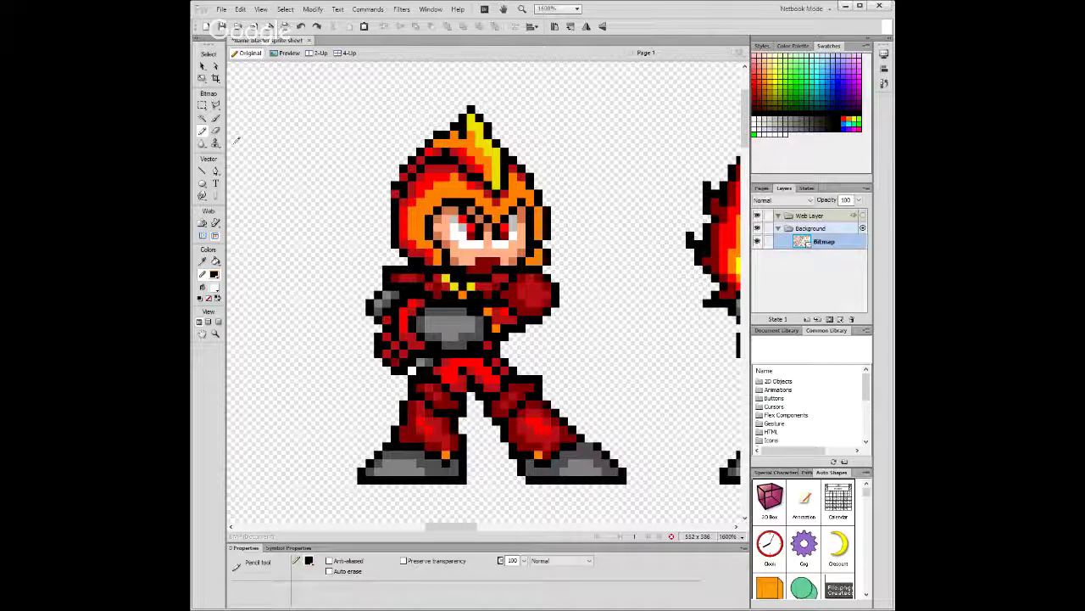
pyautogui.click(203, 105)
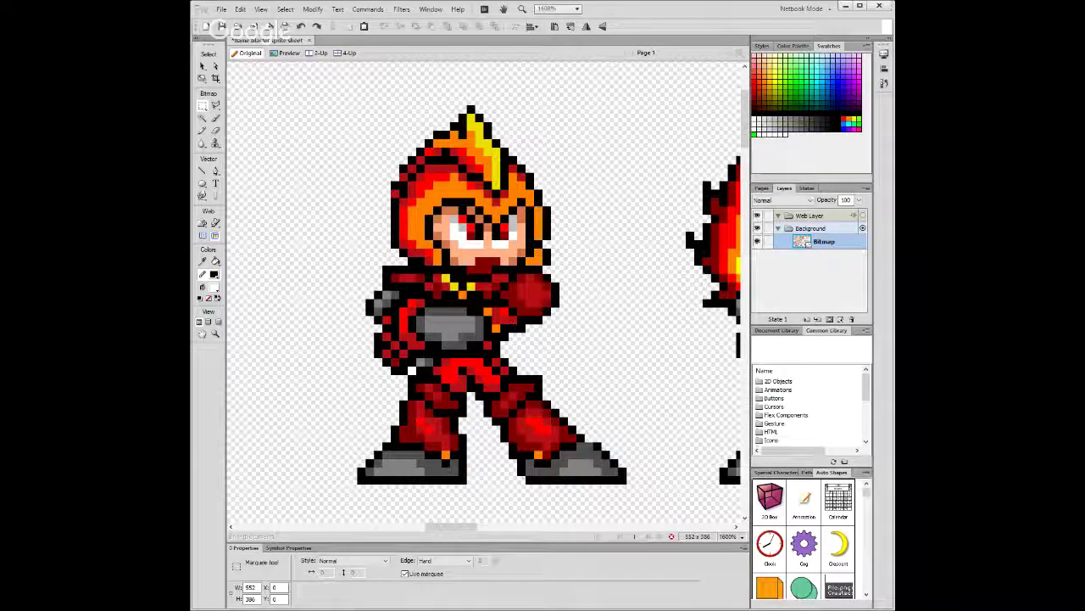
pyautogui.click(471, 350)
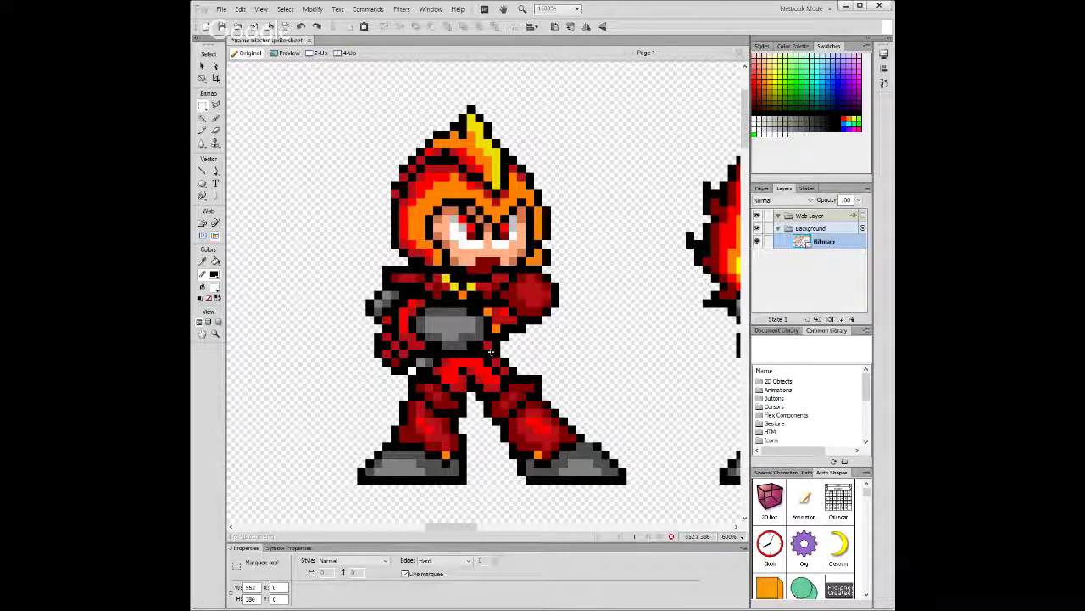
pyautogui.moveTo(490, 357); pyautogui.dragTo(367, 283)
pyautogui.press('Down')
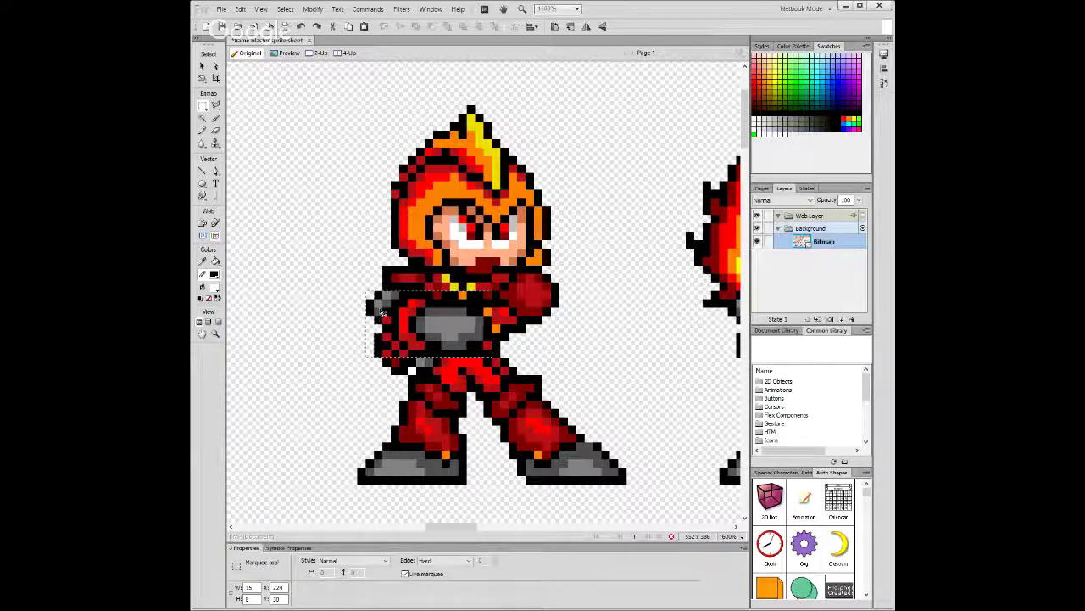
pyautogui.press('Up')
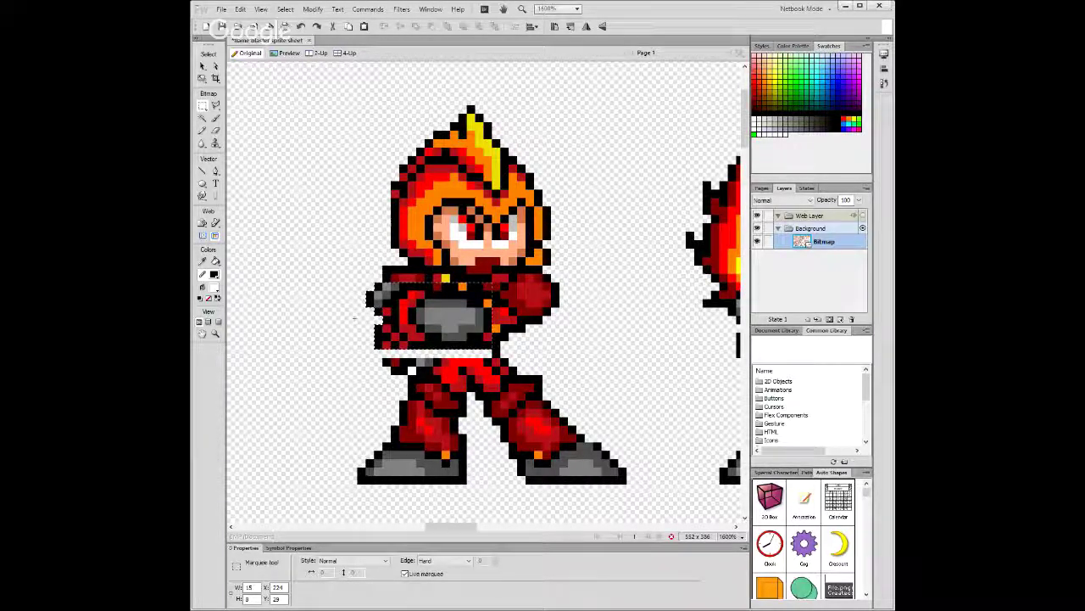
# Select the 11 × 8 pixel outer part of the raised forearm, shift it up one more pixel and deselect it.
pyautogui.click(355, 319)
pyautogui.moveTo(367, 348); pyautogui.dragTo(452, 285)
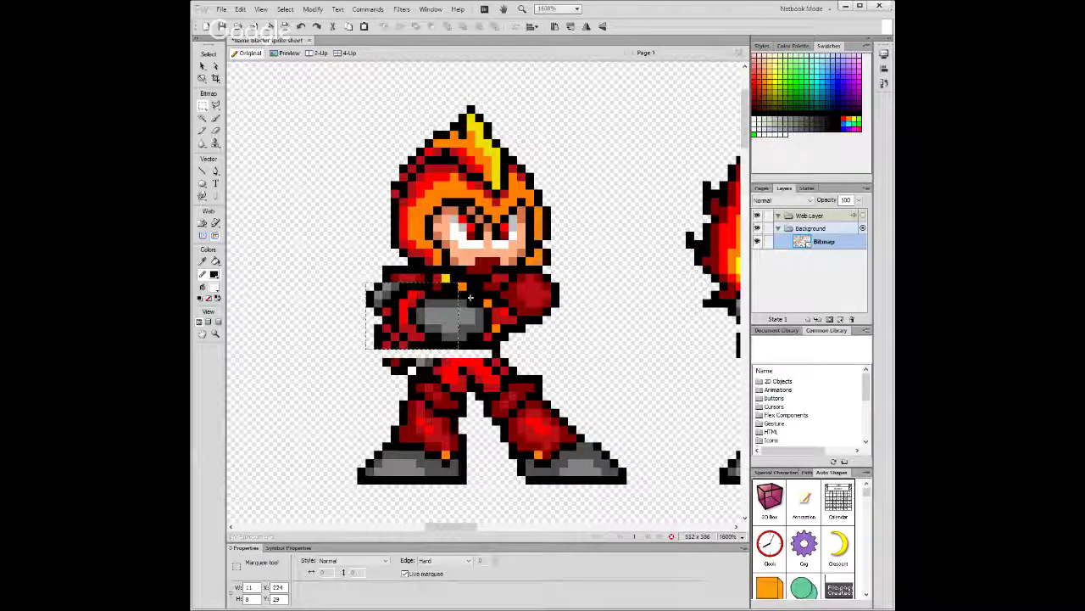
pyautogui.press('Up')
pyautogui.click(246, 148)
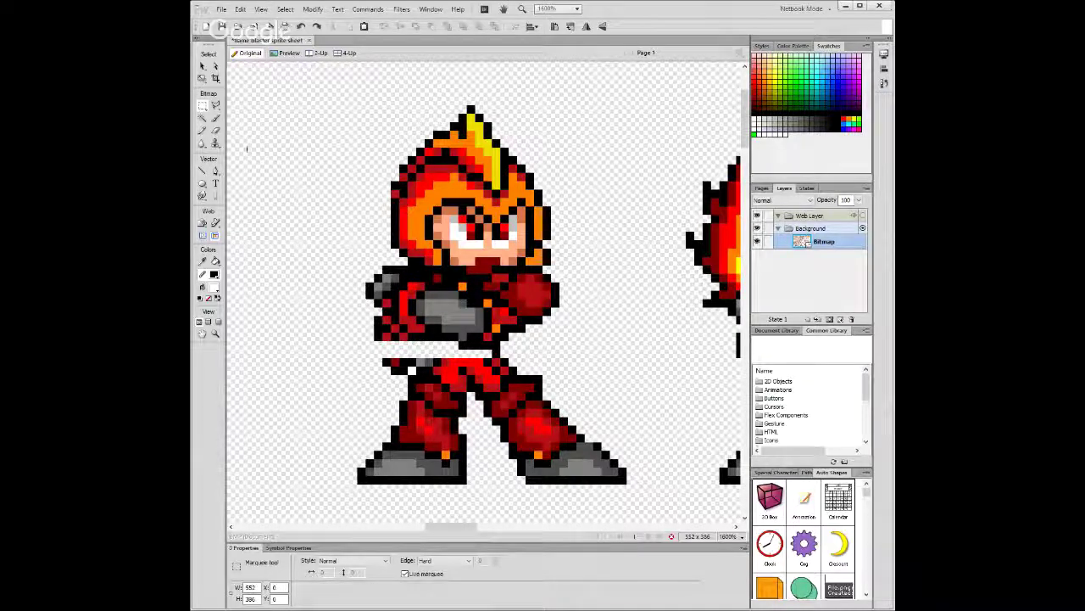
# Sample the forearm's grey and repaint its shading with the Pencil tool, restoring black as the drawing colour.
pyautogui.click(203, 261)
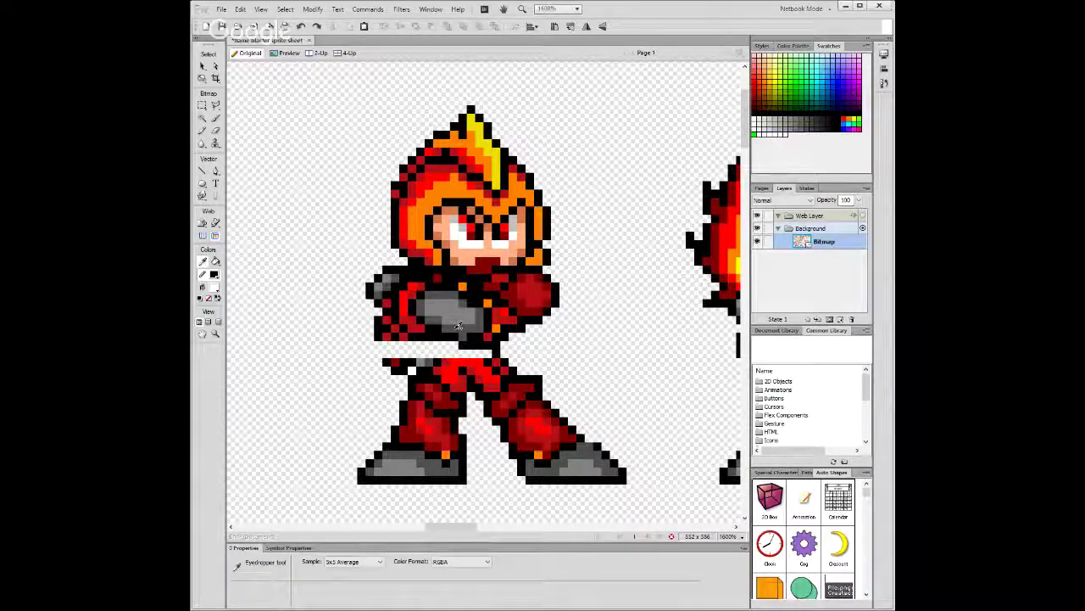
pyautogui.click(459, 323)
pyautogui.click(203, 131)
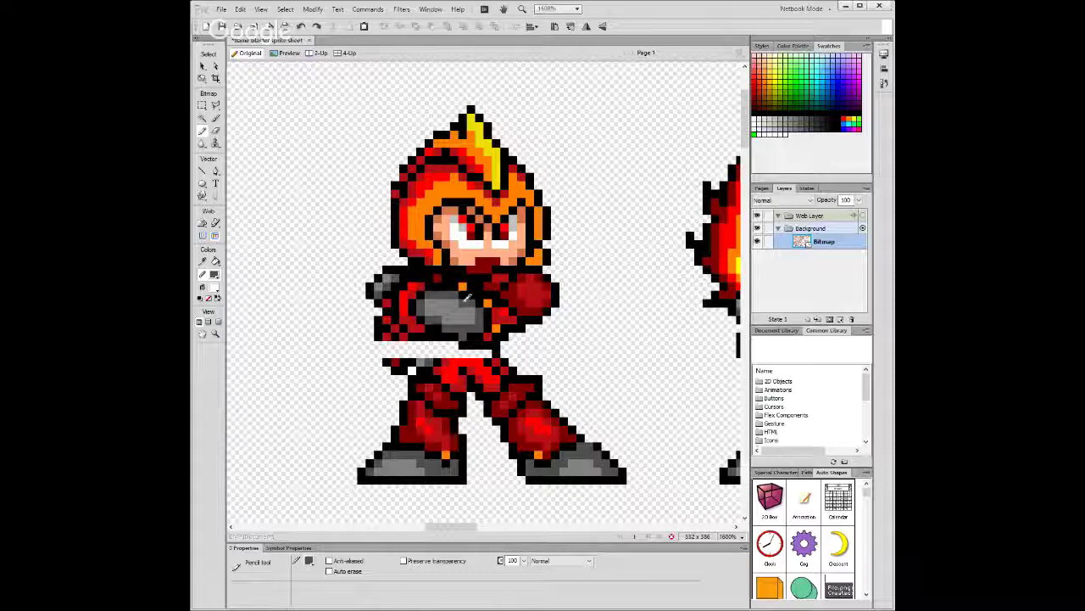
pyautogui.click(468, 298)
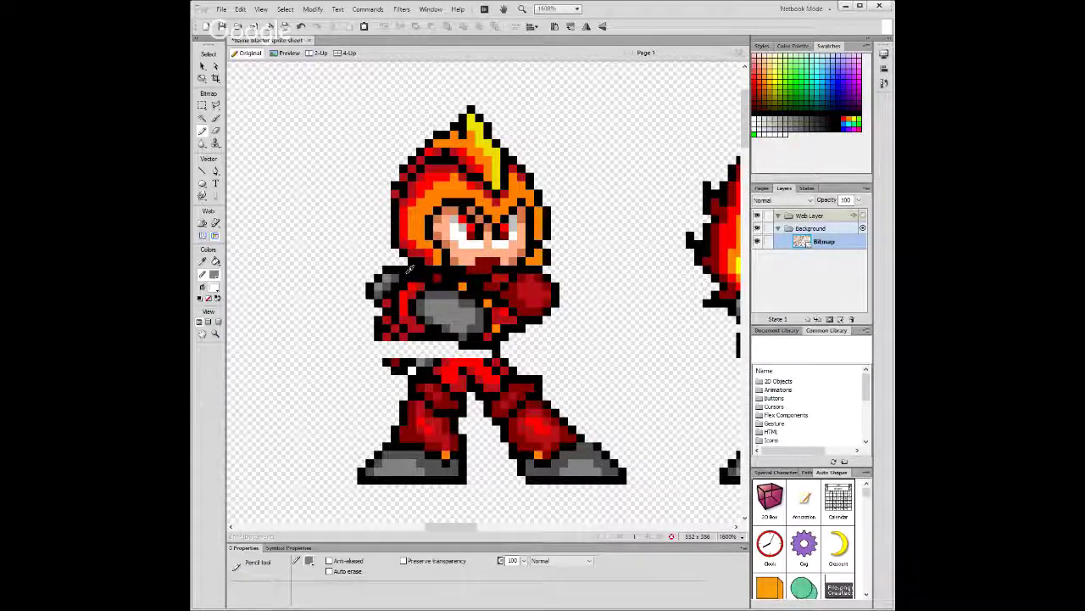
pyautogui.press('d')
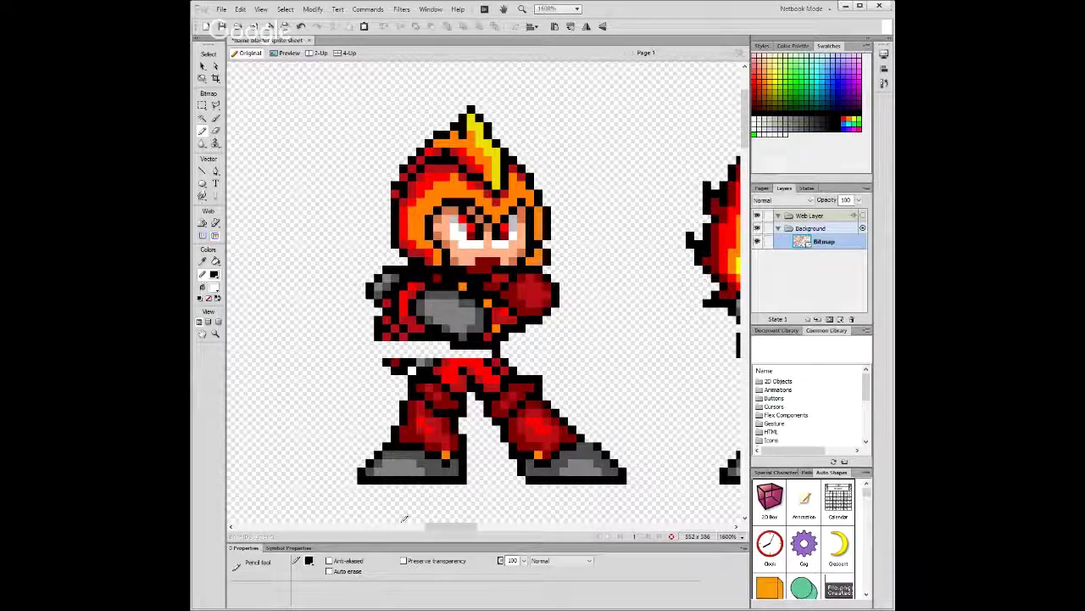
# Marquee-select the 7 × 2 pixel remnant of the hand below the white gap and shift it up two pixels.
pyautogui.moveTo(439, 527); pyautogui.dragTo(453, 531)
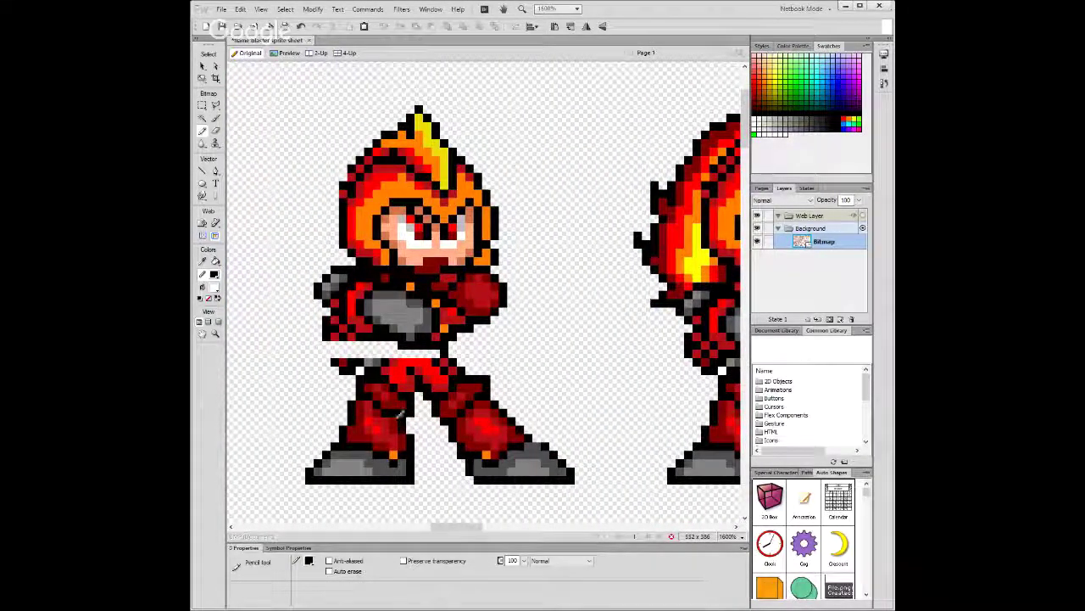
pyautogui.press('m')
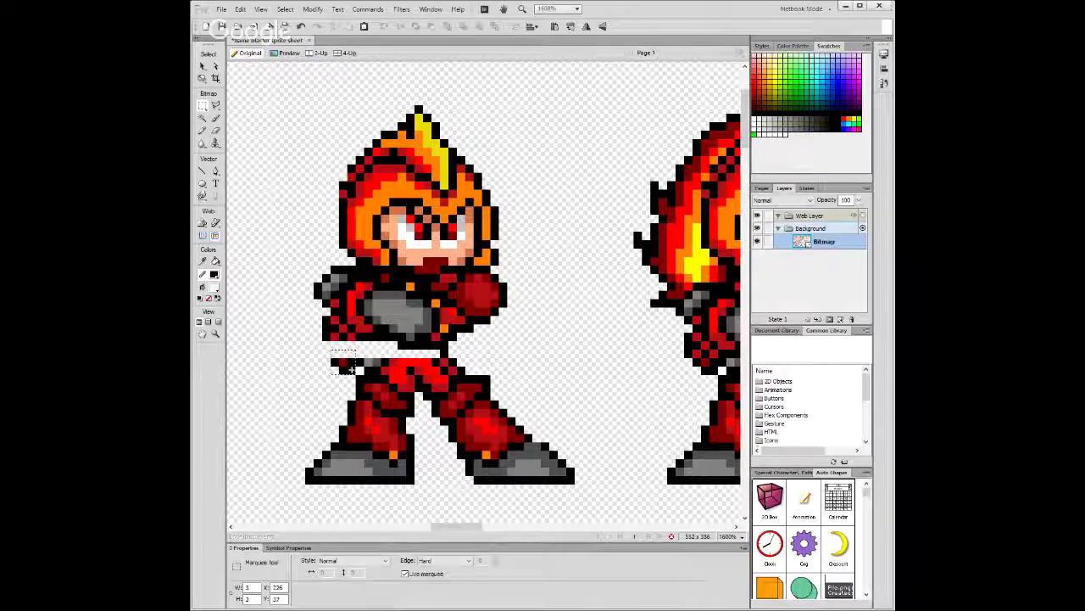
pyautogui.moveTo(350, 368); pyautogui.dragTo(357, 371)
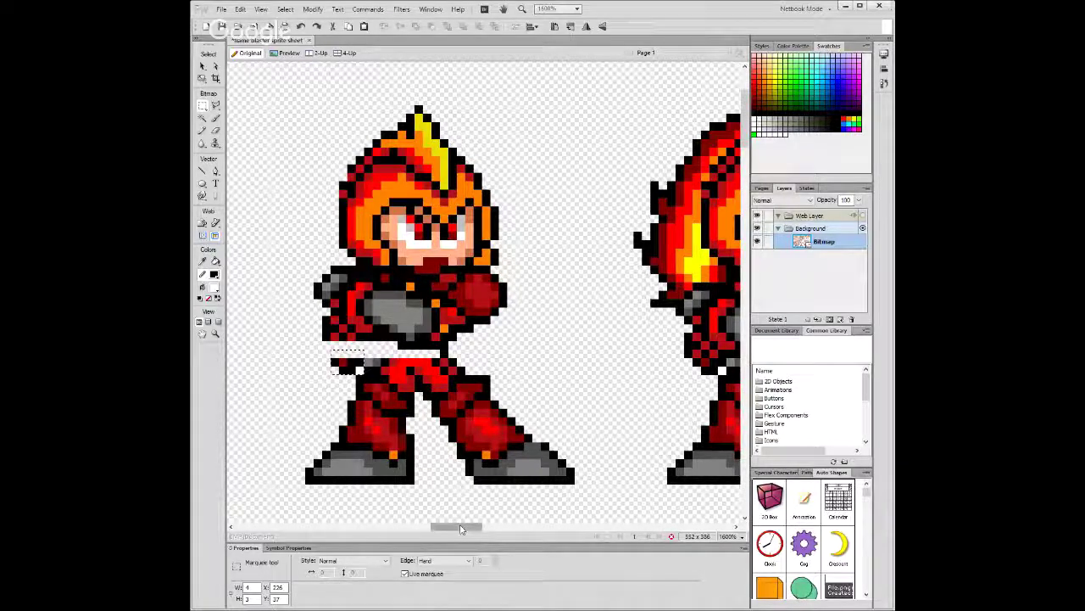
pyautogui.moveTo(463, 527); pyautogui.dragTo(463, 528)
pyautogui.click(330, 350)
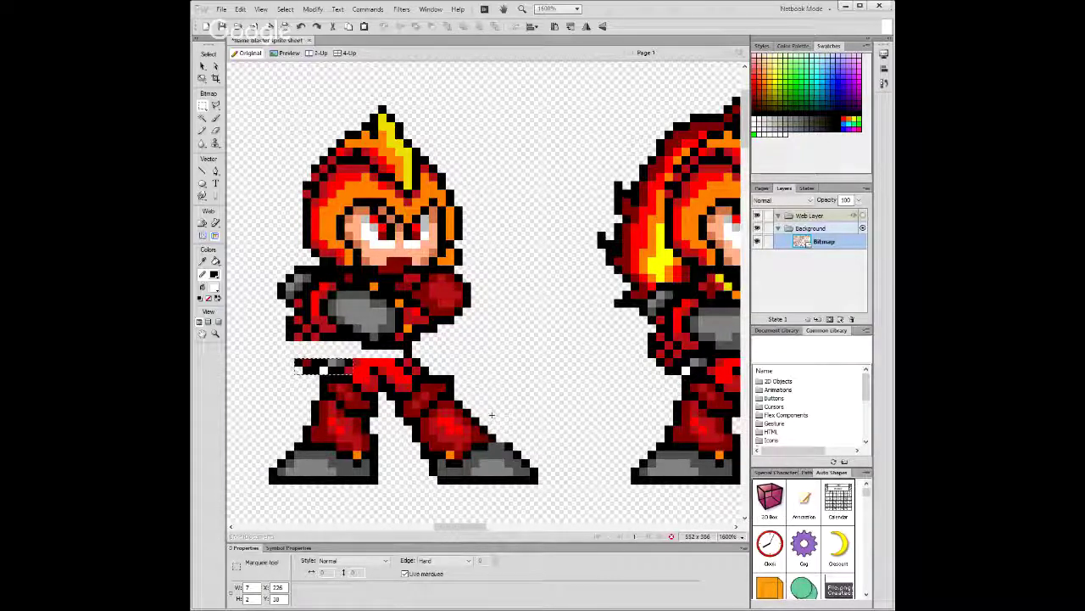
pyautogui.press('Up')
pyautogui.press('Up')
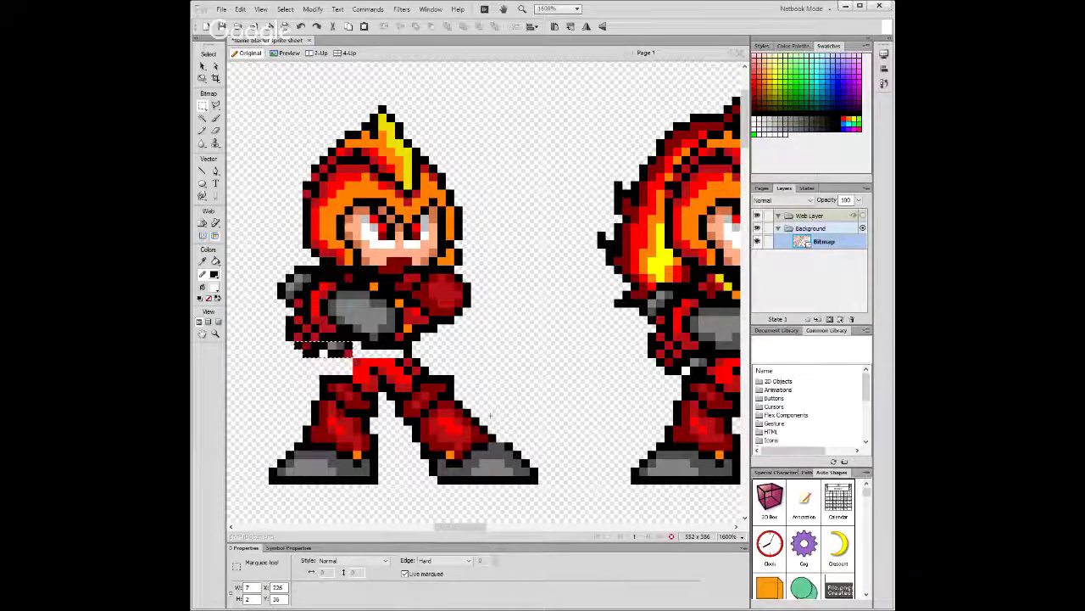
# Move the single dark-red pixel beside the hand back down to the hip and repair the black outline with the Pencil tool.
pyautogui.click(342, 351)
pyautogui.moveTo(347, 352); pyautogui.dragTo(359, 353)
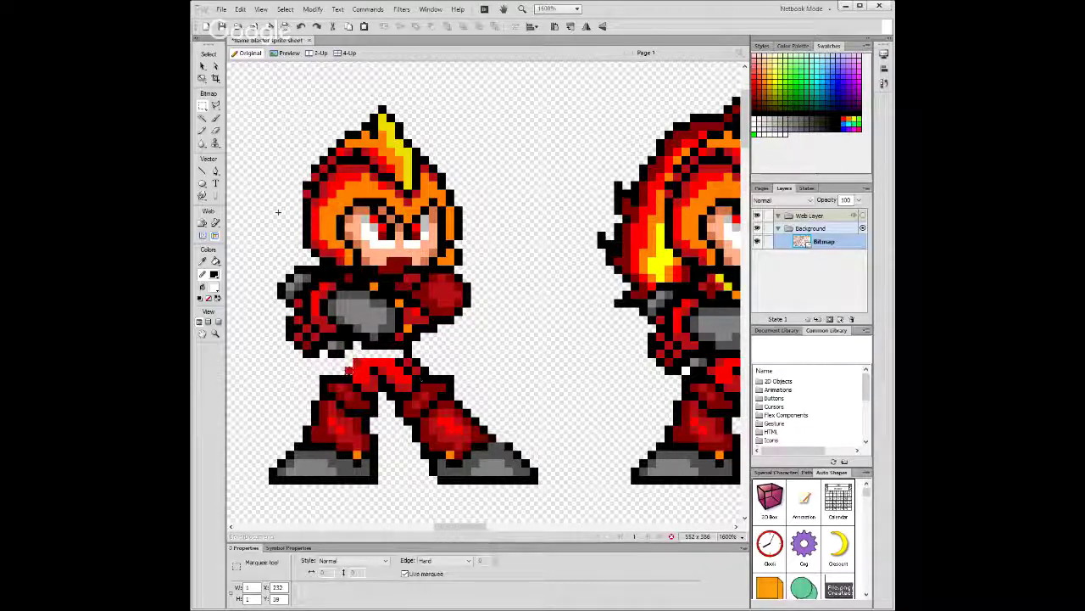
pyautogui.click(203, 130)
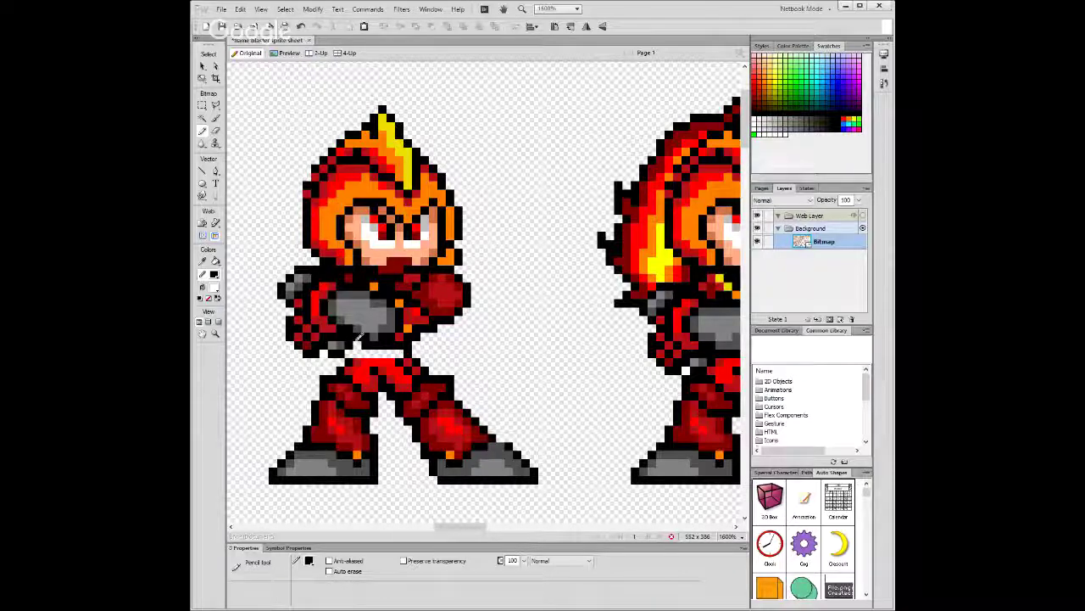
pyautogui.moveTo(471, 528); pyautogui.dragTo(468, 530)
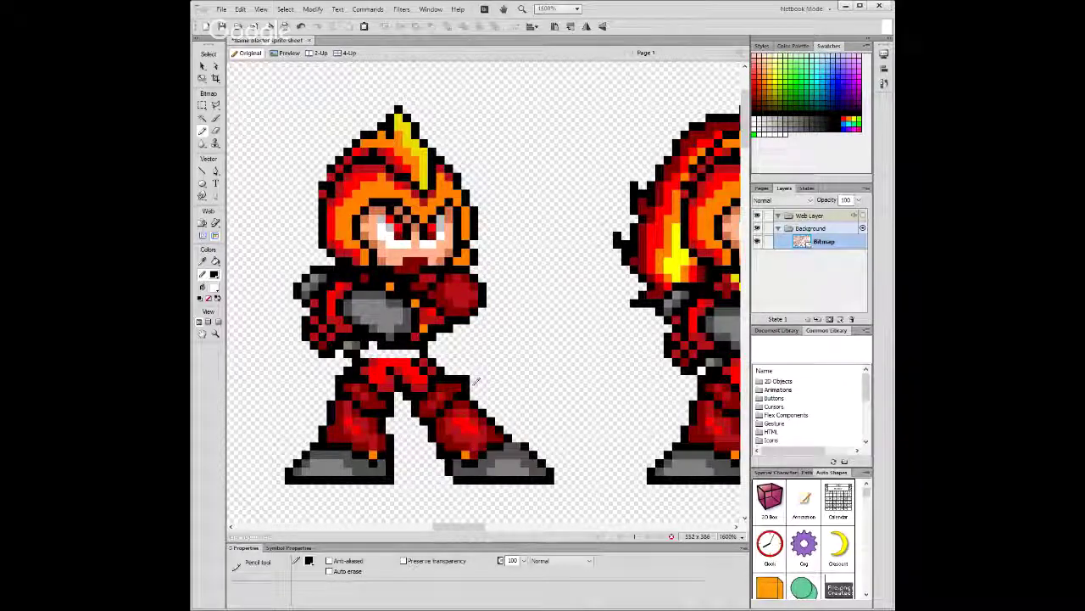
# Fill the white gap between the crossed-arms character's forearms and hips with black and red pencil pixels.
pyautogui.scroll(-5, 369, 347)
pyautogui.scroll(1, 484, 378)
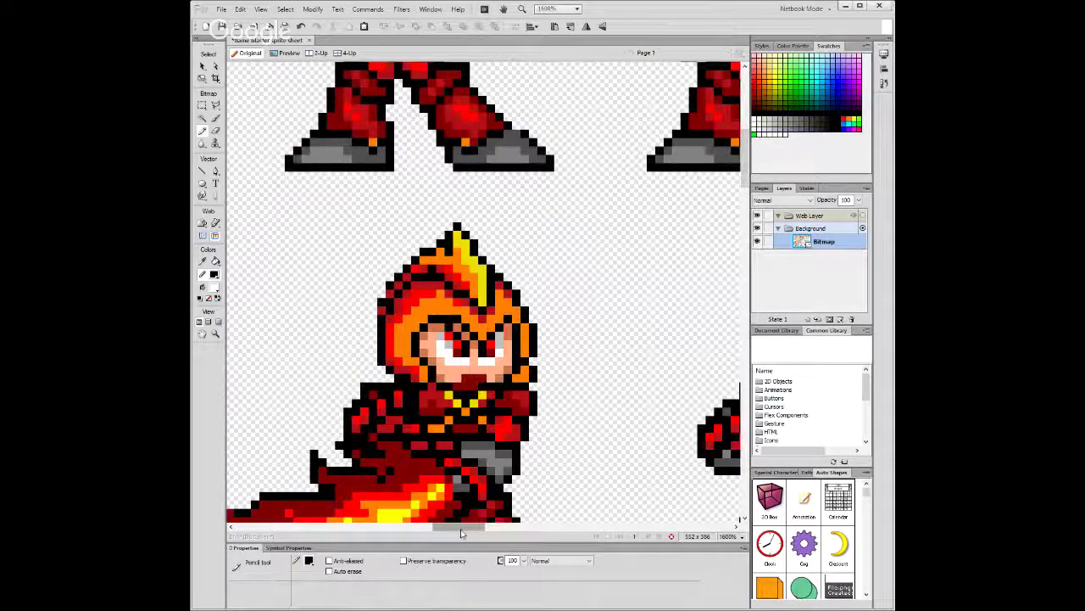
pyautogui.moveTo(468, 531); pyautogui.dragTo(455, 531)
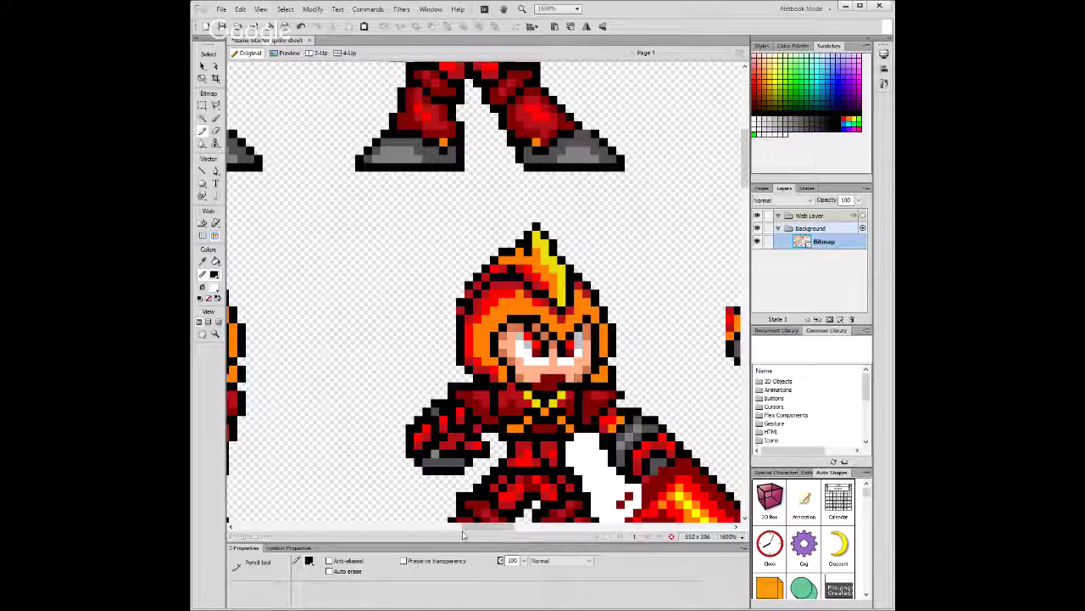
pyautogui.moveTo(488, 527); pyautogui.dragTo(458, 526)
pyautogui.scroll(4, 421, 327)
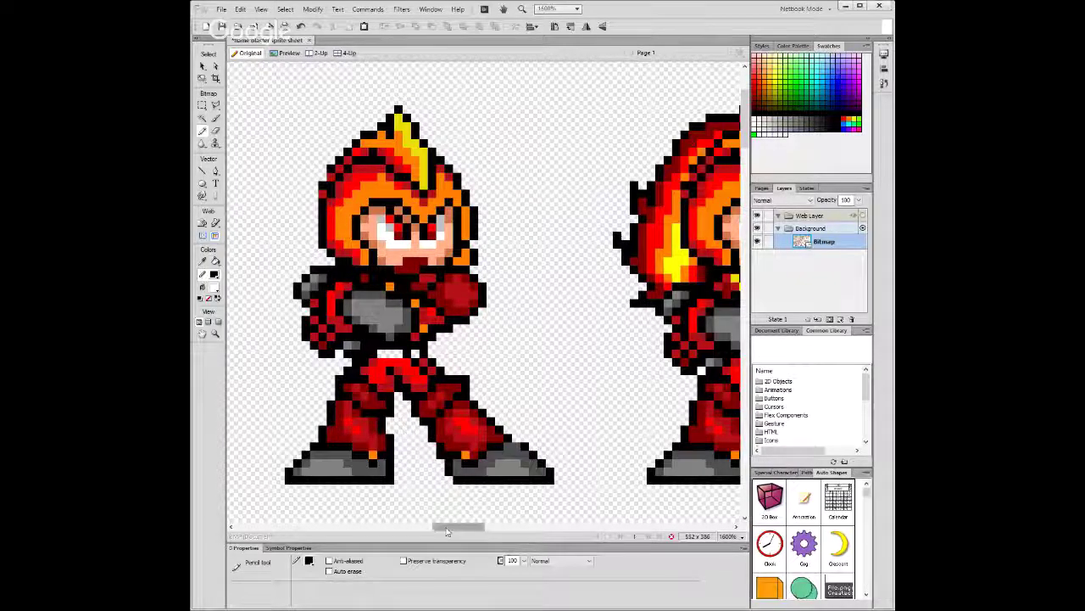
pyautogui.moveTo(449, 529)
pyautogui.mouseDown()
pyautogui.moveTo(511, 529)
pyautogui.moveTo(438, 527)
pyautogui.mouseUp()
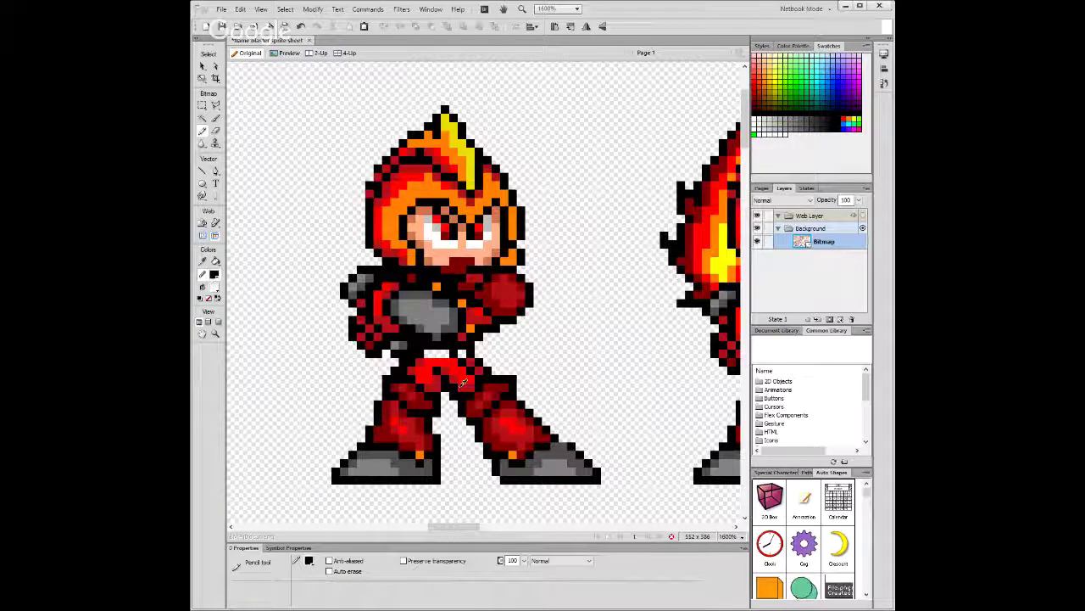
pyautogui.moveTo(445, 350); pyautogui.dragTo(432, 352)
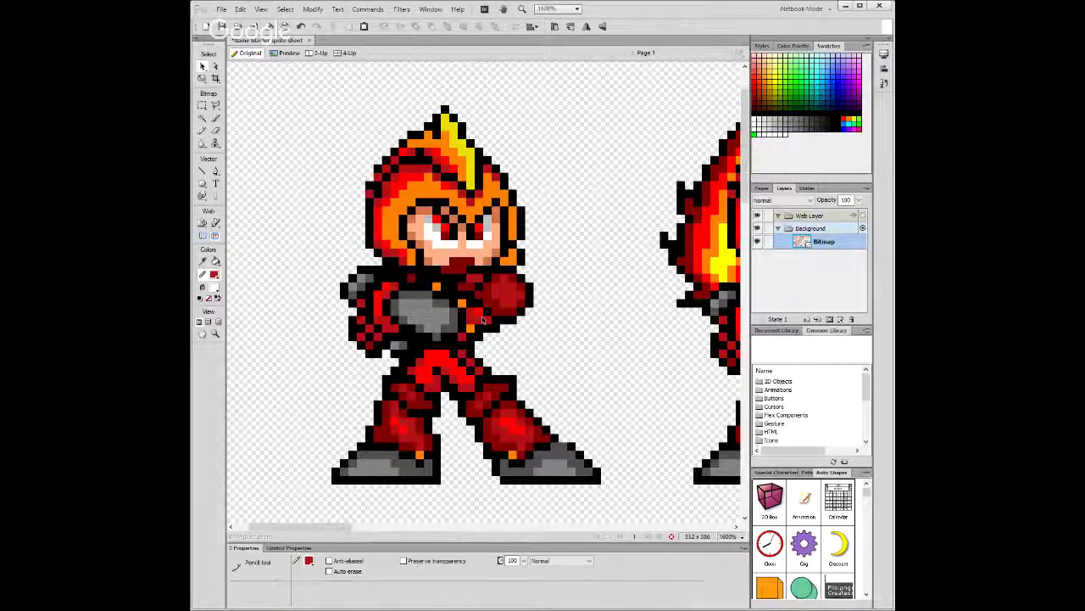
# Marquee-select the fully formed standing character at the end of the row below the flames, about 35 × 47 pixels.
pyautogui.scroll(-3, 486, 314)
pyautogui.scroll(4, 486, 305)
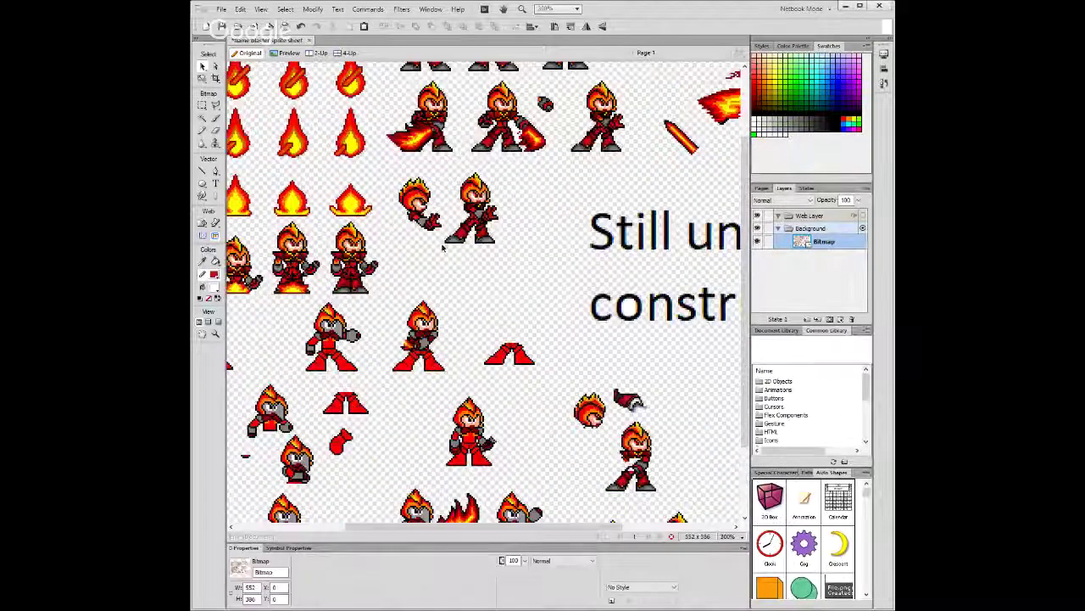
pyautogui.moveTo(473, 525); pyautogui.dragTo(433, 525)
pyautogui.press('m')
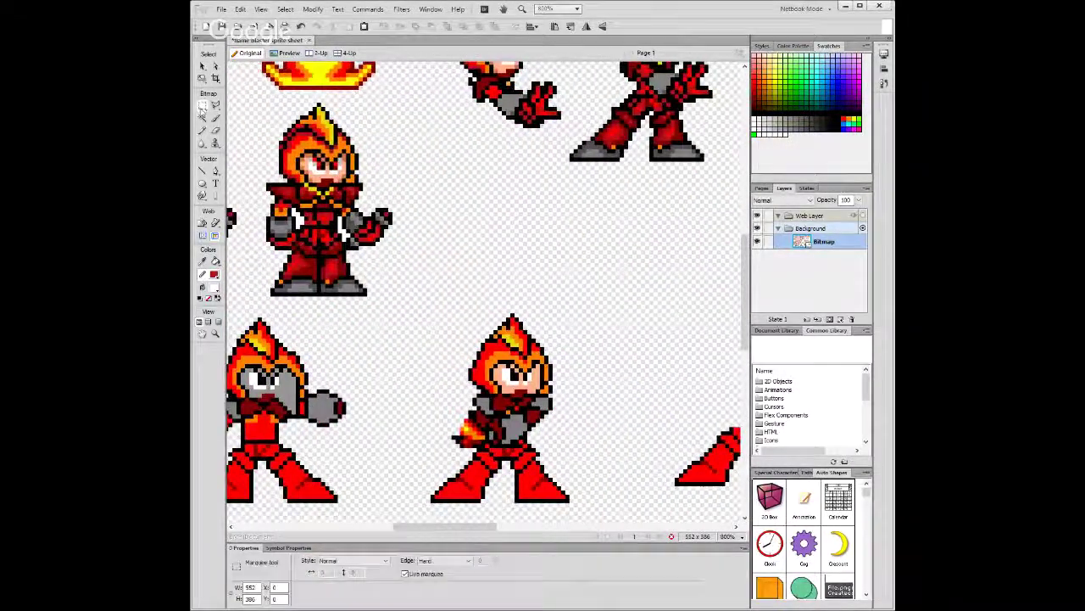
pyautogui.moveTo(258, 296)
pyautogui.mouseDown()
pyautogui.moveTo(374, 177)
pyautogui.moveTo(405, 99)
pyautogui.mouseUp()
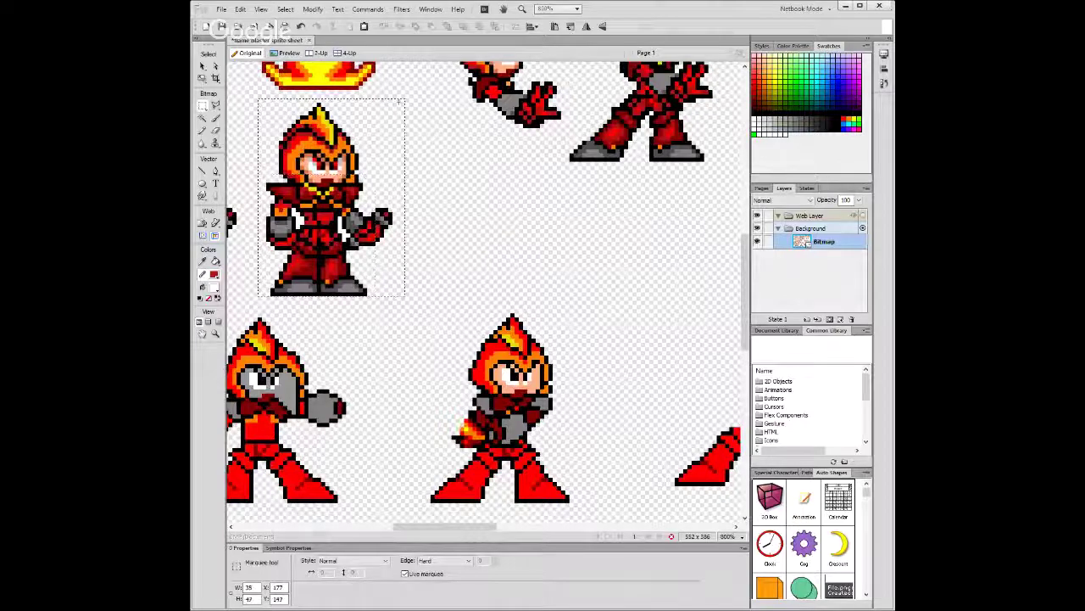
pyautogui.click(328, 192)
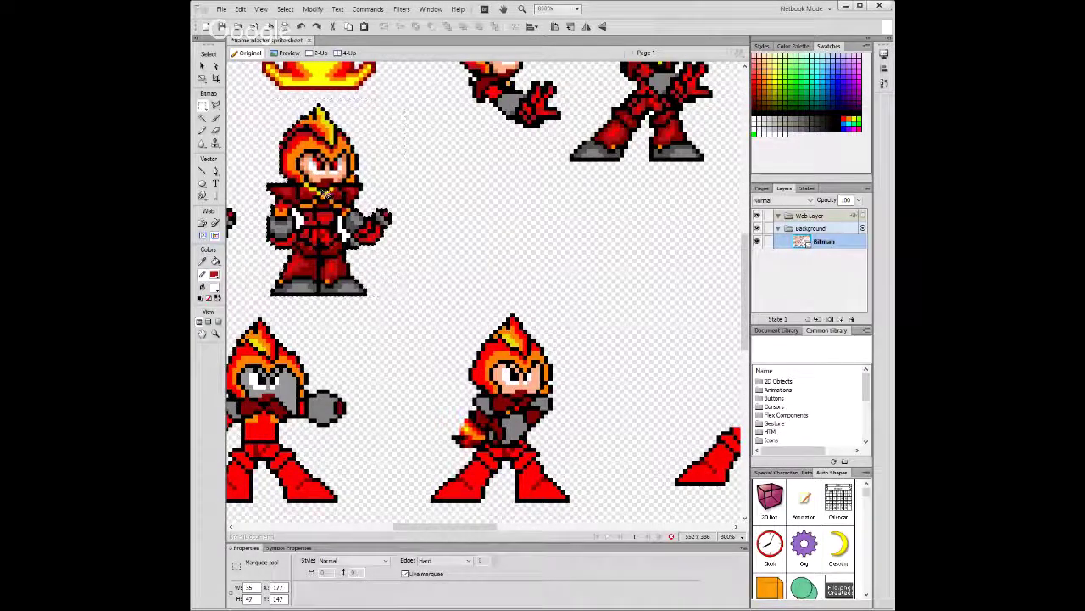
pyautogui.press('v')
pyautogui.click(322, 193)
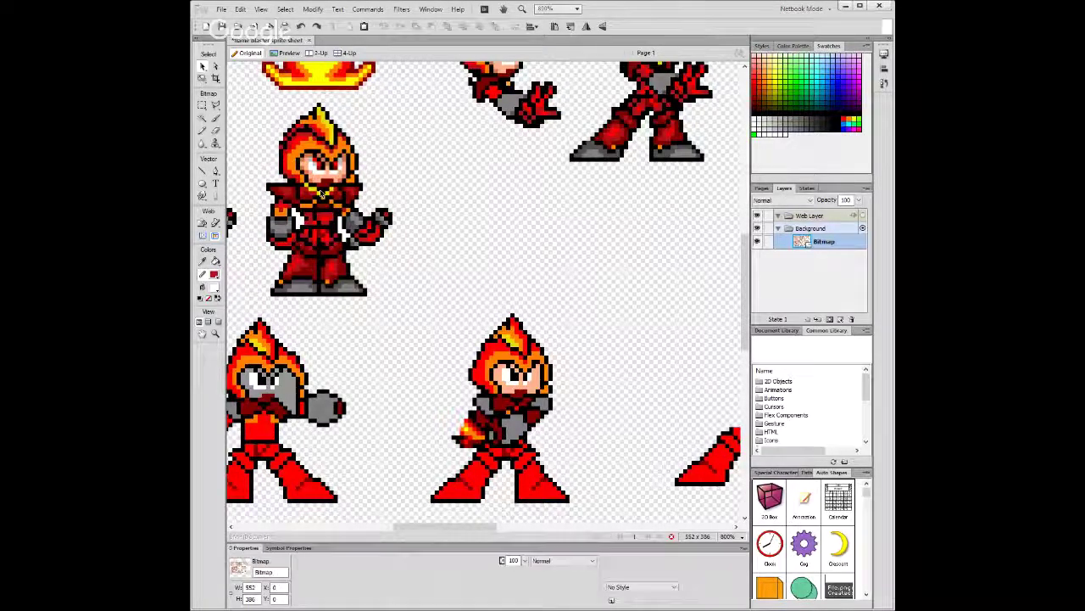
pyautogui.hotkey('ctrl', 'z')
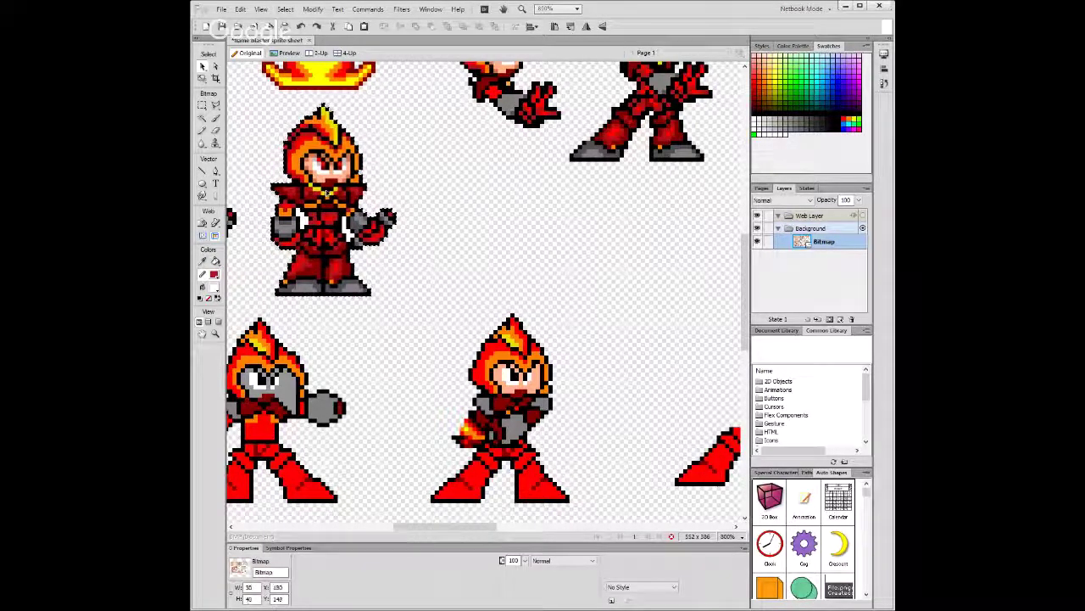
pyautogui.press('m')
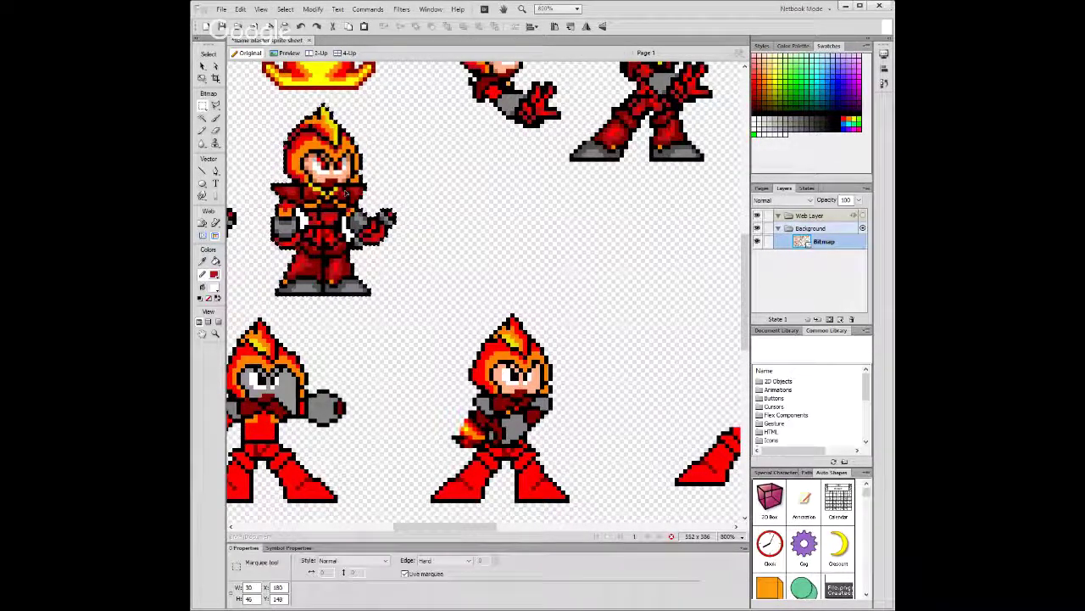
pyautogui.scroll(5, 492, 212)
pyautogui.hotkey('ctrl', 'z')
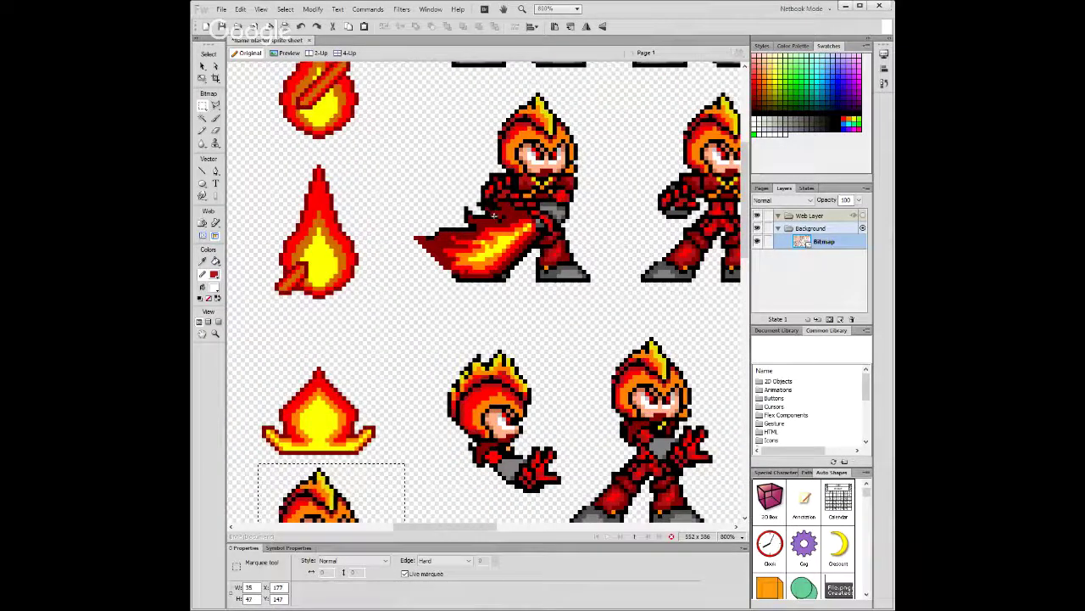
# Paste a copy of the selected standing character and move it to the empty area beside the "Still under construction" text.
pyautogui.scroll(2, 492, 216)
pyautogui.scroll(-3, 492, 216)
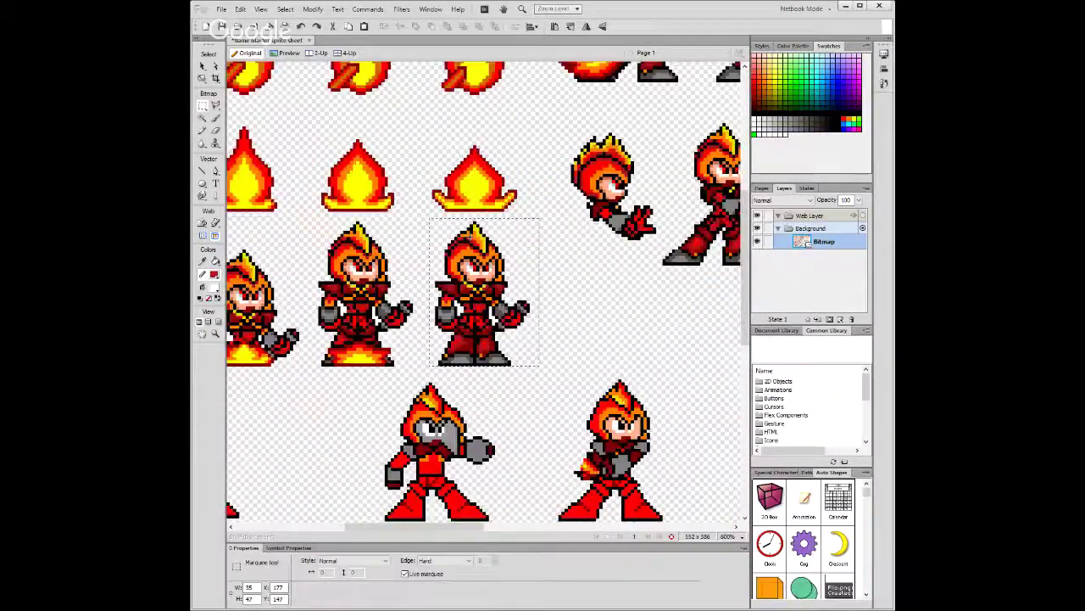
pyautogui.scroll(-1, 470, 238)
pyautogui.scroll(5, 474, 241)
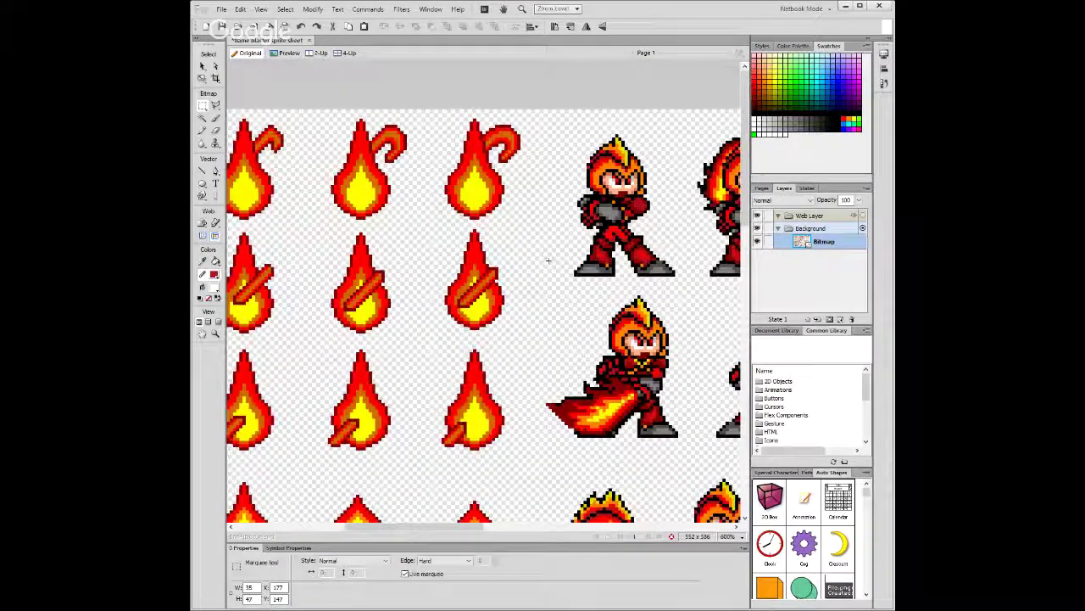
pyautogui.scroll(-5, 547, 260)
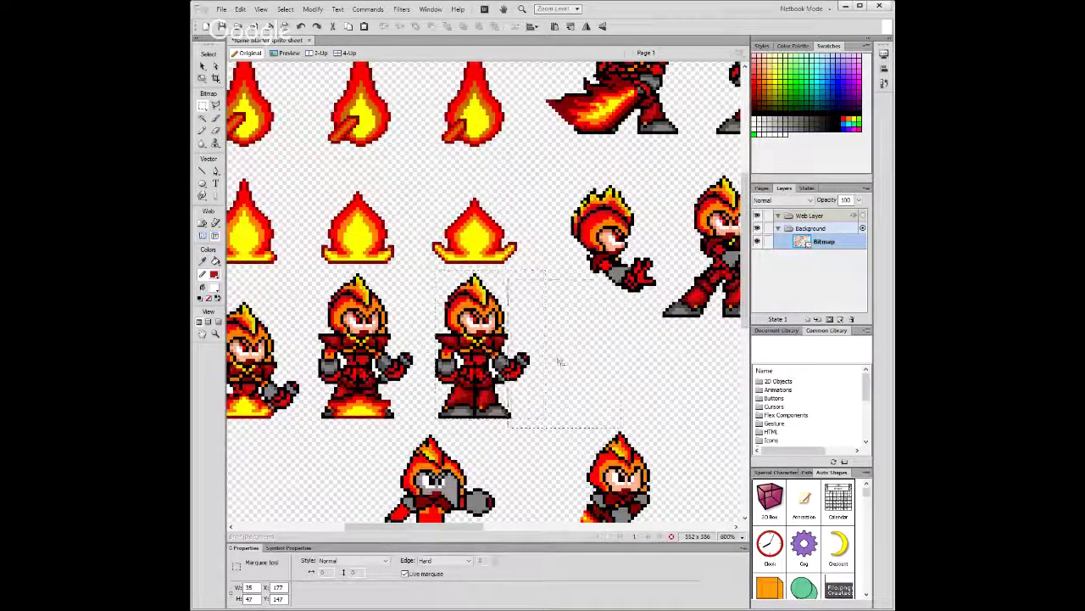
pyautogui.moveTo(560, 362); pyautogui.dragTo(483, 365)
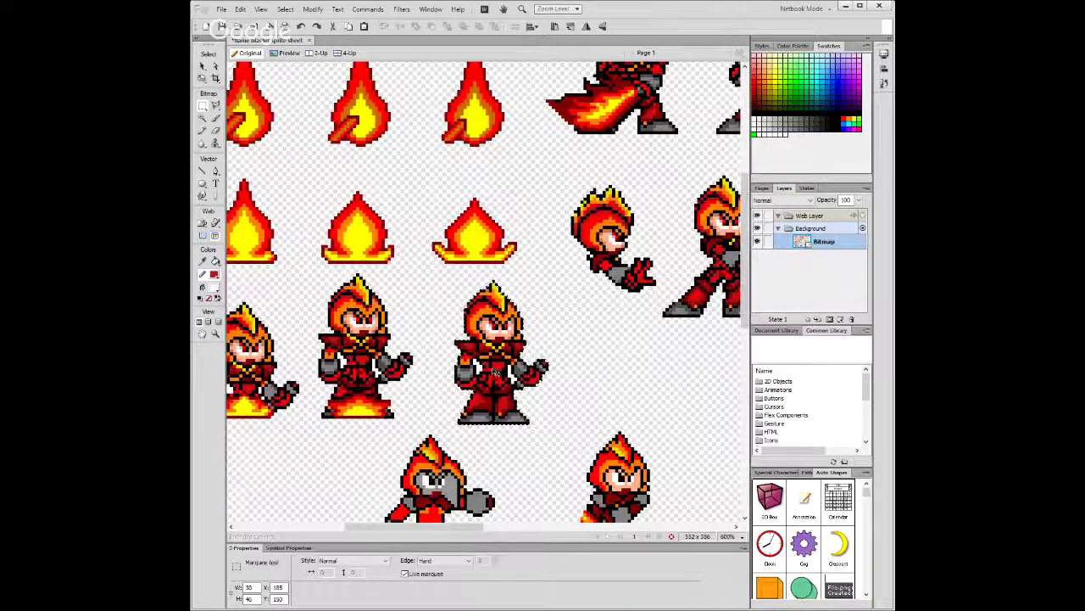
pyautogui.hotkey('ctrl', 'v')
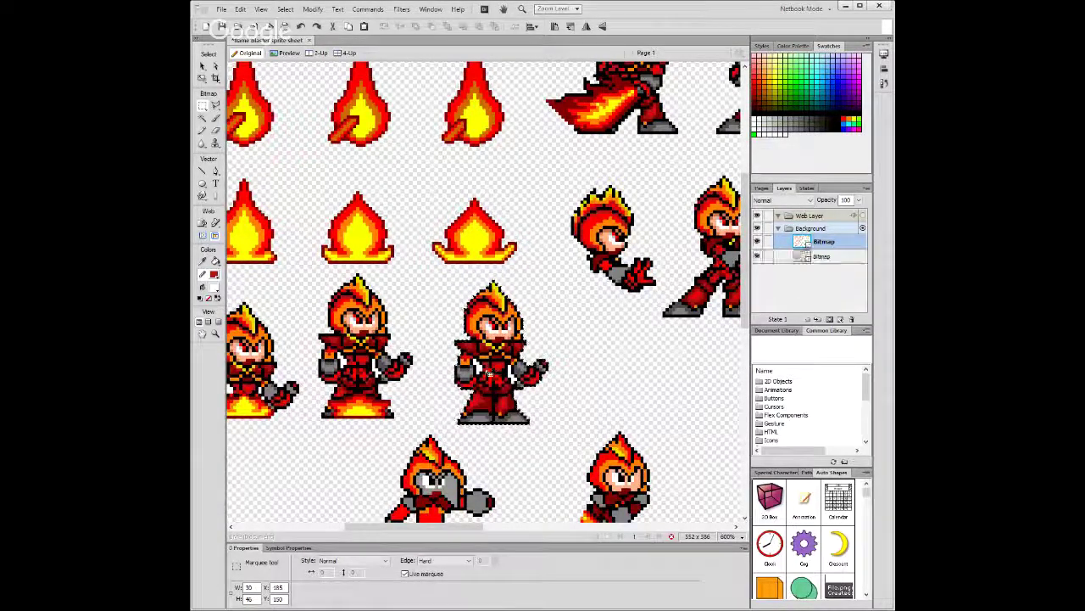
pyautogui.scroll(1, 492, 370)
pyautogui.scroll(-1, 492, 371)
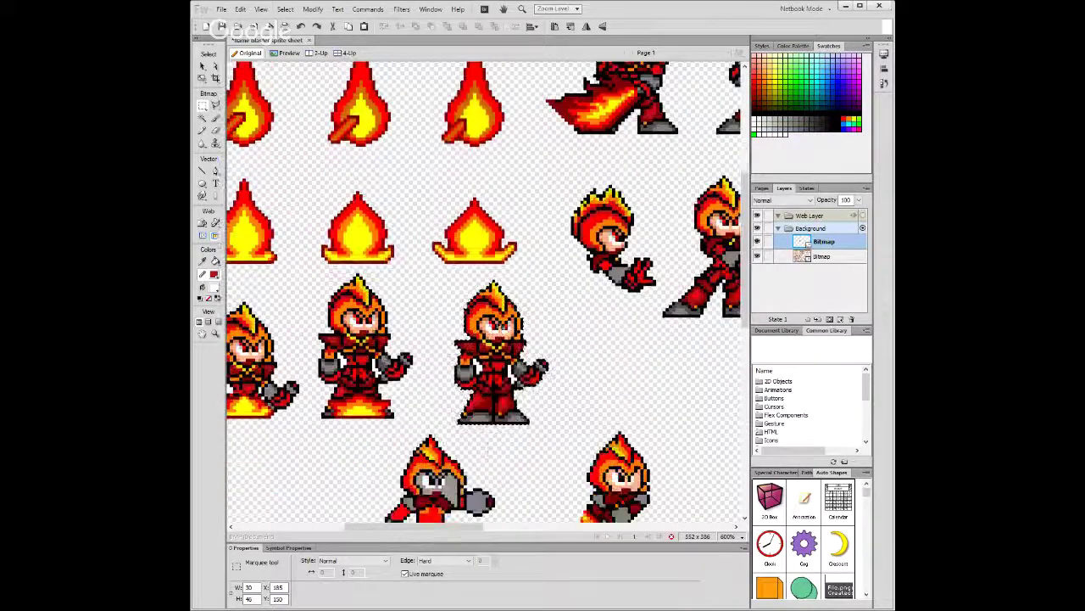
pyautogui.moveTo(491, 371); pyautogui.dragTo(691, 408)
pyautogui.scroll(-3, 691, 409)
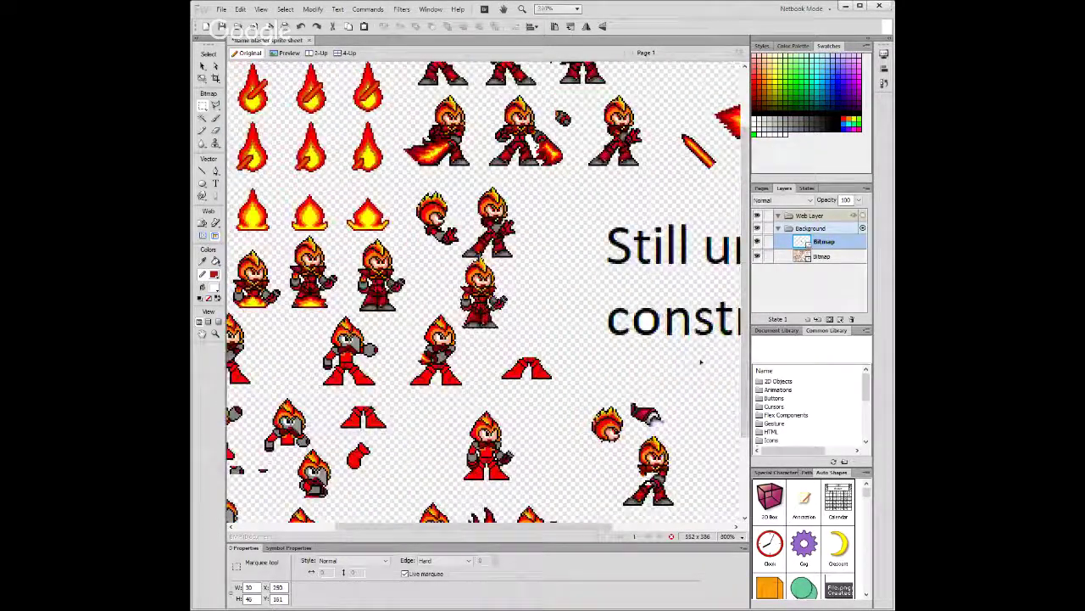
pyautogui.scroll(2, 695, 356)
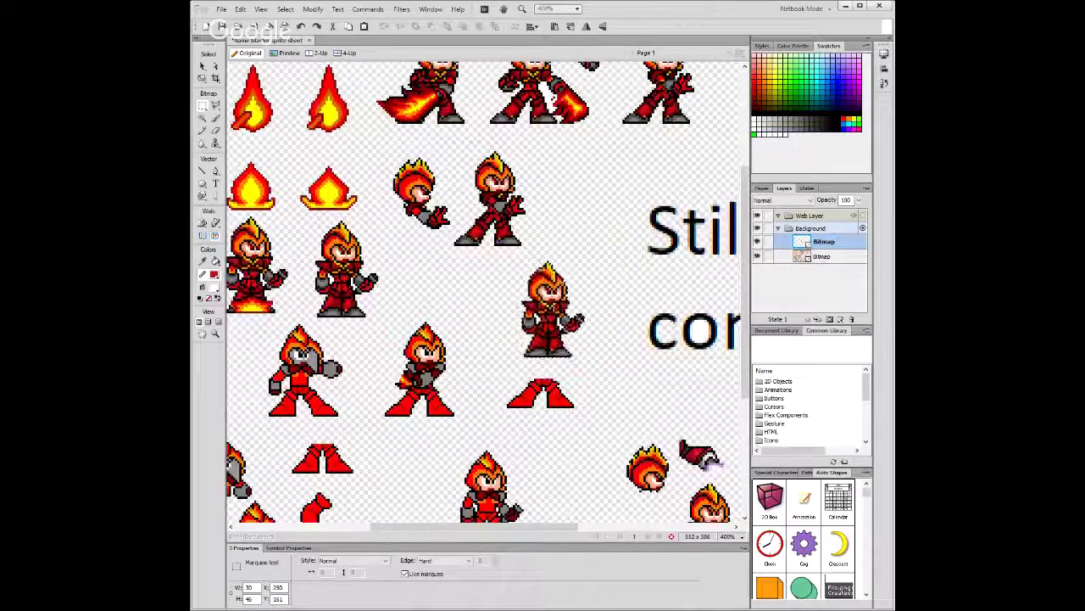
pyautogui.hotkey('ctrl', '-')
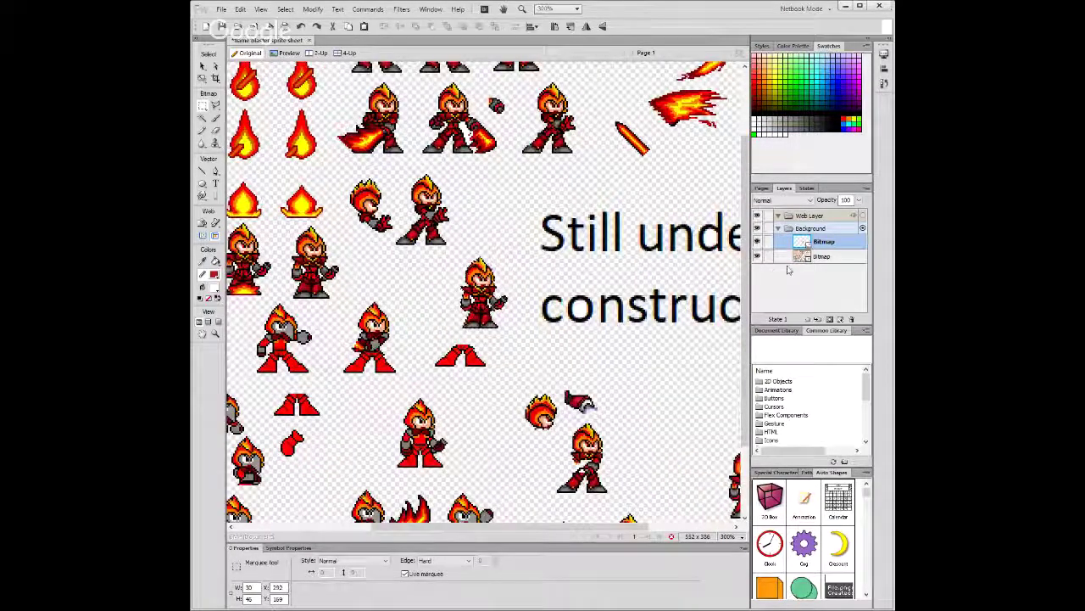
# Delete the "Still under construction" text from the lower bitmap and deselect the cleared area.
pyautogui.click(793, 258)
pyautogui.scroll(-2, 505, 255)
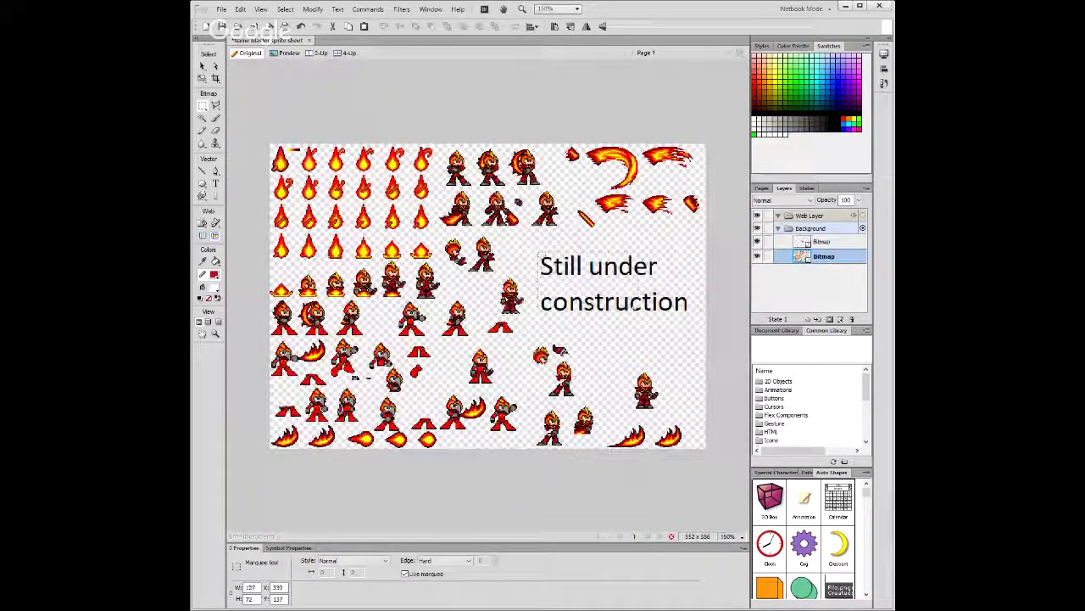
pyautogui.moveTo(536, 252); pyautogui.dragTo(699, 322)
pyautogui.press('Delete')
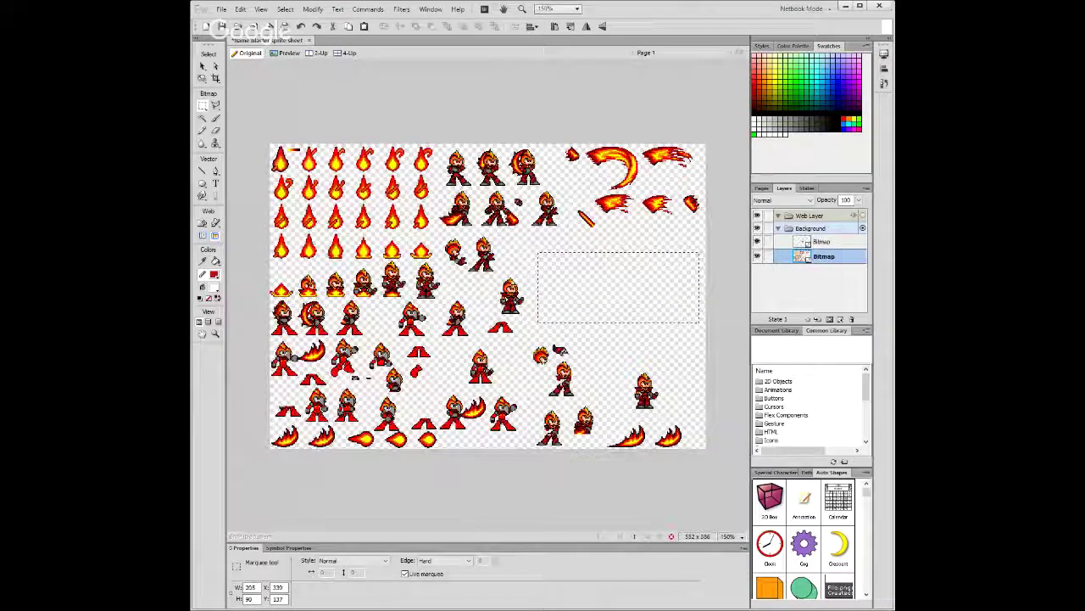
pyautogui.hotkey('ctrl', 'd')
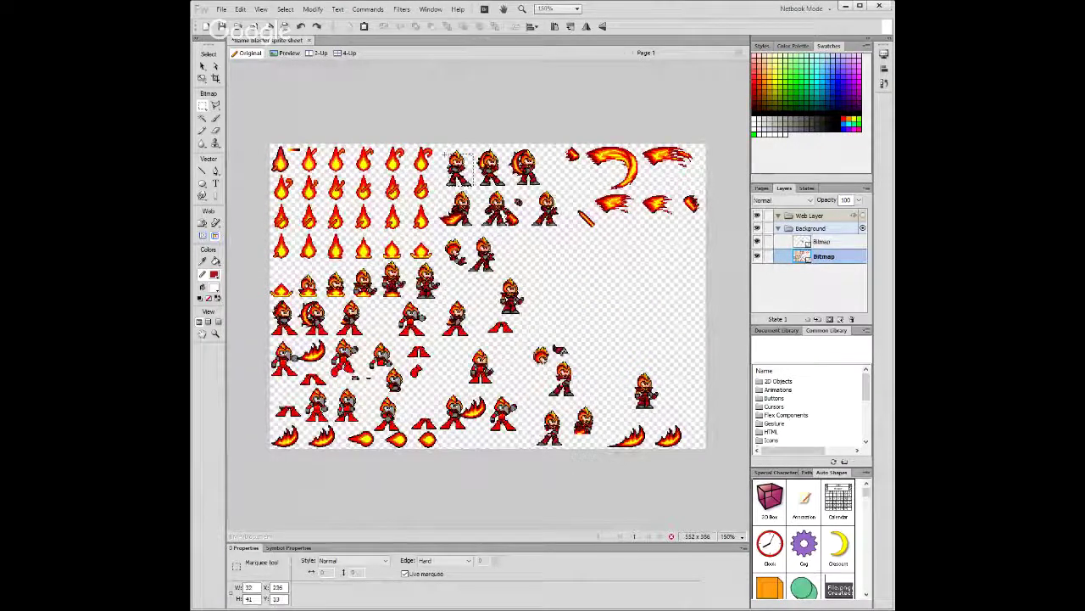
# Copy the crossed-arms character from the upper row and place the copy beside the standing character's copy, with their feet level.
pyautogui.moveTo(440, 149); pyautogui.dragTo(554, 299)
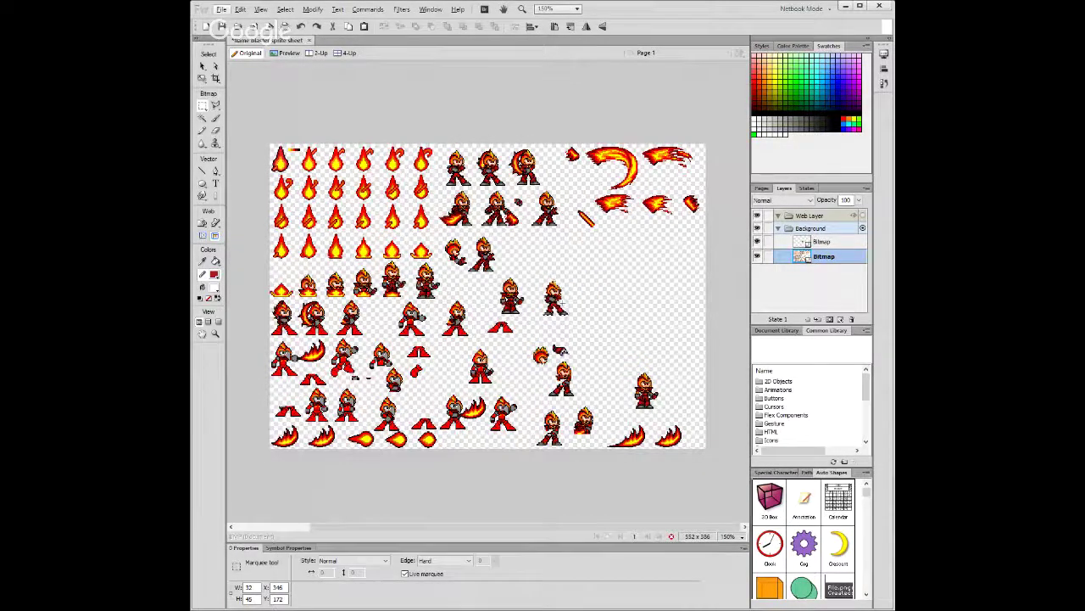
pyautogui.scroll(3, 553, 298)
pyautogui.scroll(4, 475, 293)
pyautogui.scroll(-1, 410, 286)
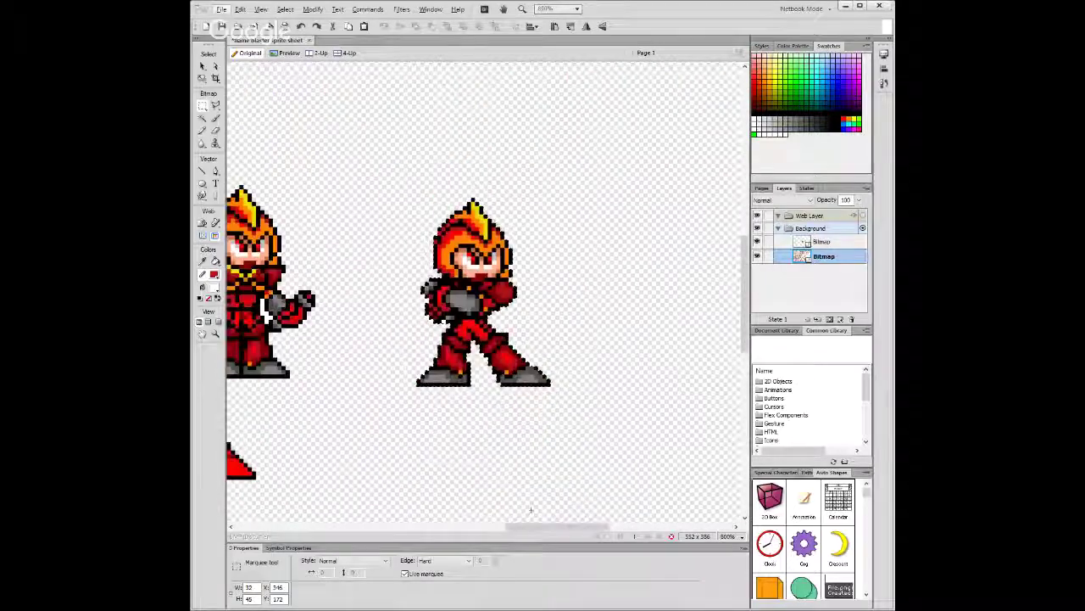
pyautogui.hscroll(-3, 303, 280)
pyautogui.moveTo(637, 252); pyautogui.dragTo(620, 244)
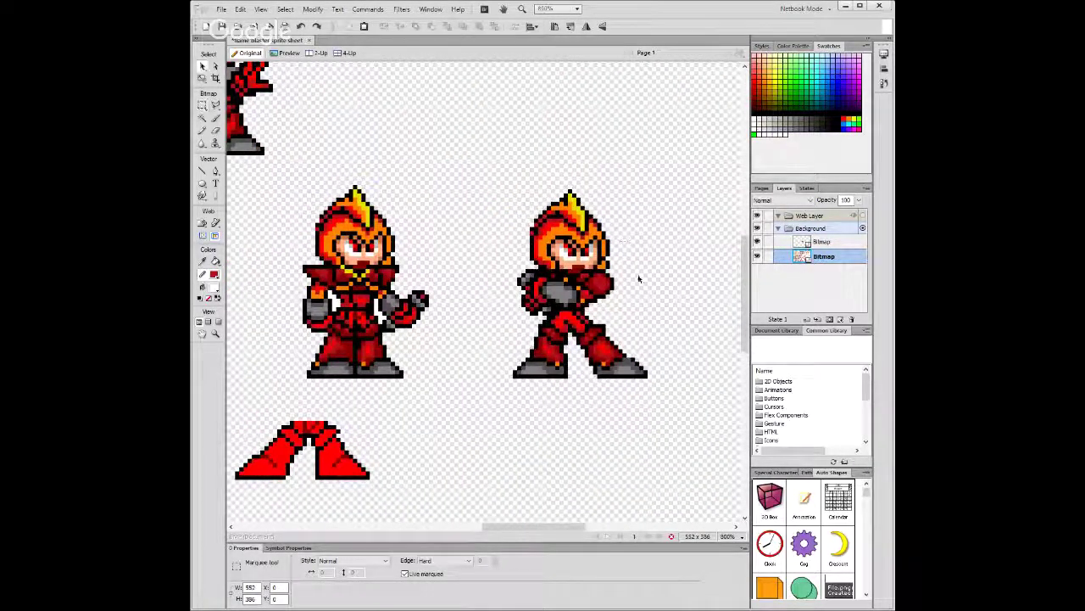
pyautogui.press('v')
# Marquee-select the crossed-arms copy, move it closer to the standing character and deselect it.
pyautogui.scroll(1, 556, 357)
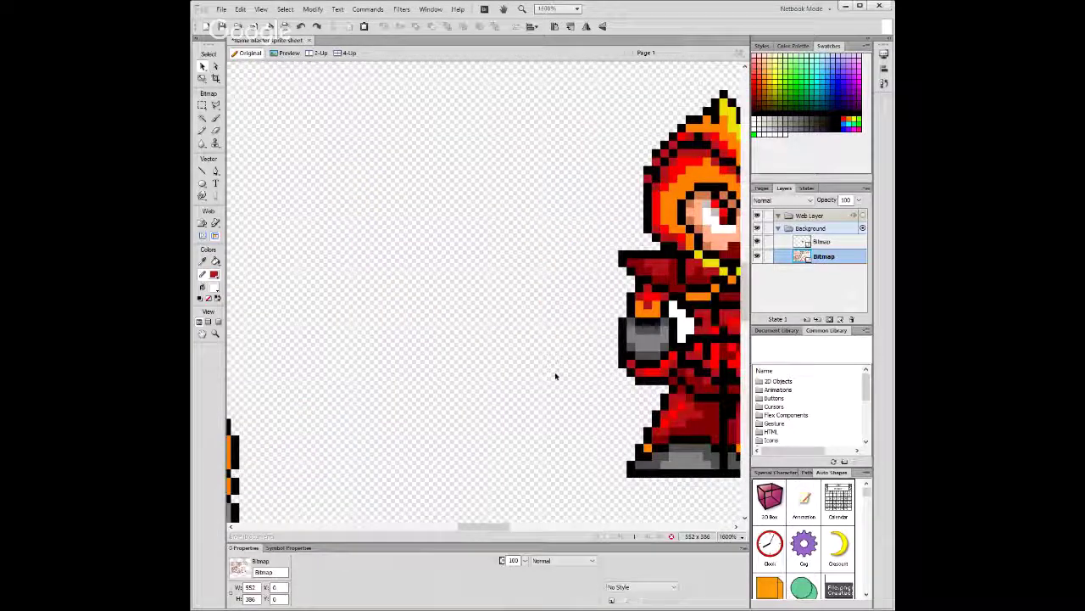
pyautogui.press('m')
pyautogui.moveTo(490, 525); pyautogui.dragTo(538, 526)
pyautogui.scroll(-1, 551, 359)
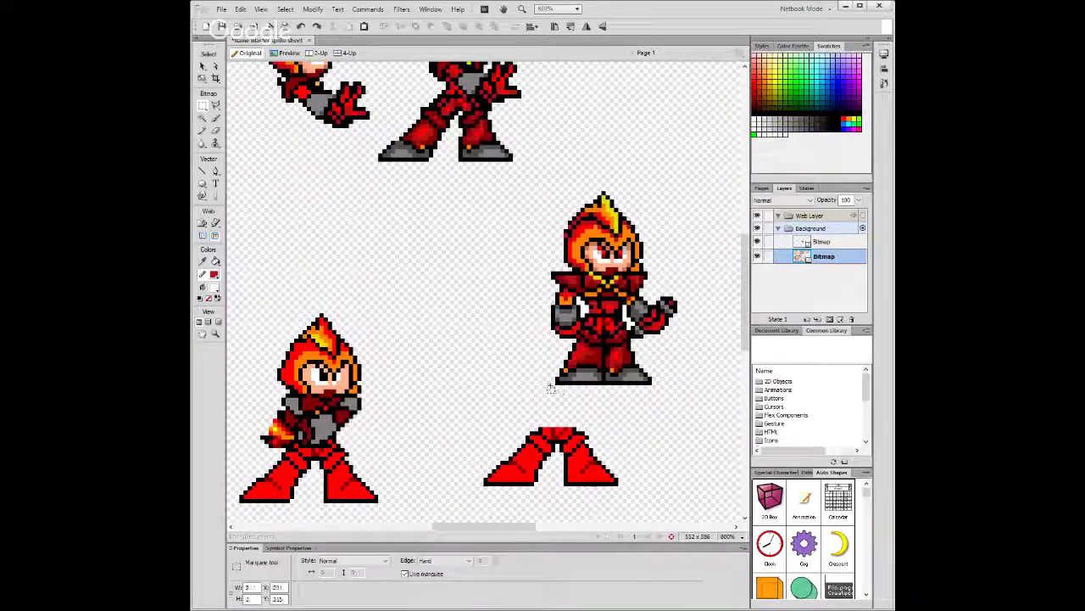
pyautogui.moveTo(548, 390); pyautogui.dragTo(651, 183)
pyautogui.moveTo(541, 278); pyautogui.dragTo(489, 279)
pyautogui.scroll(1, 454, 279)
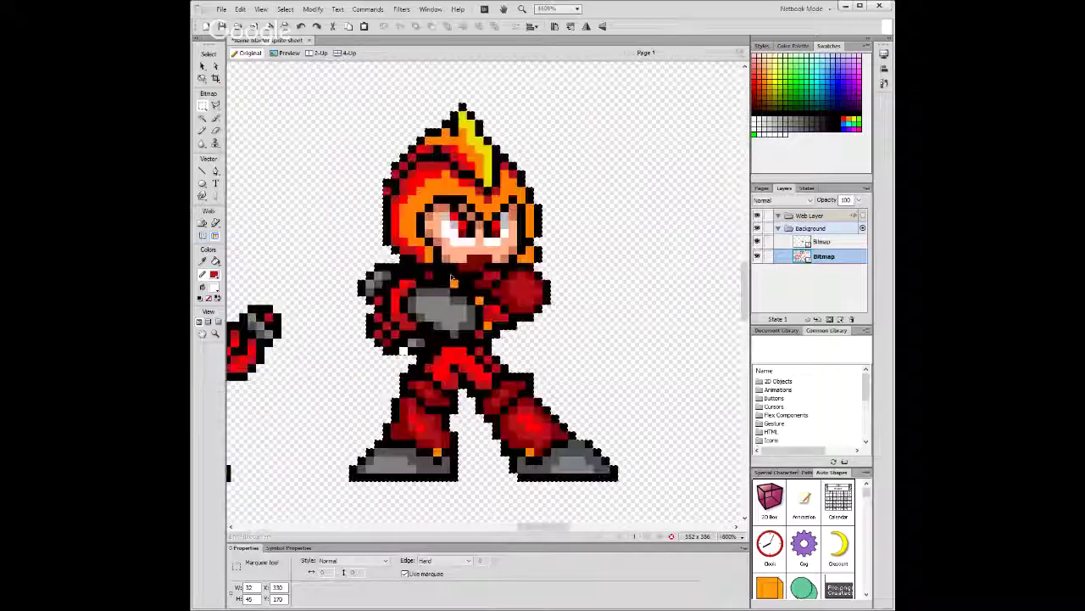
pyautogui.scroll(-1, 424, 271)
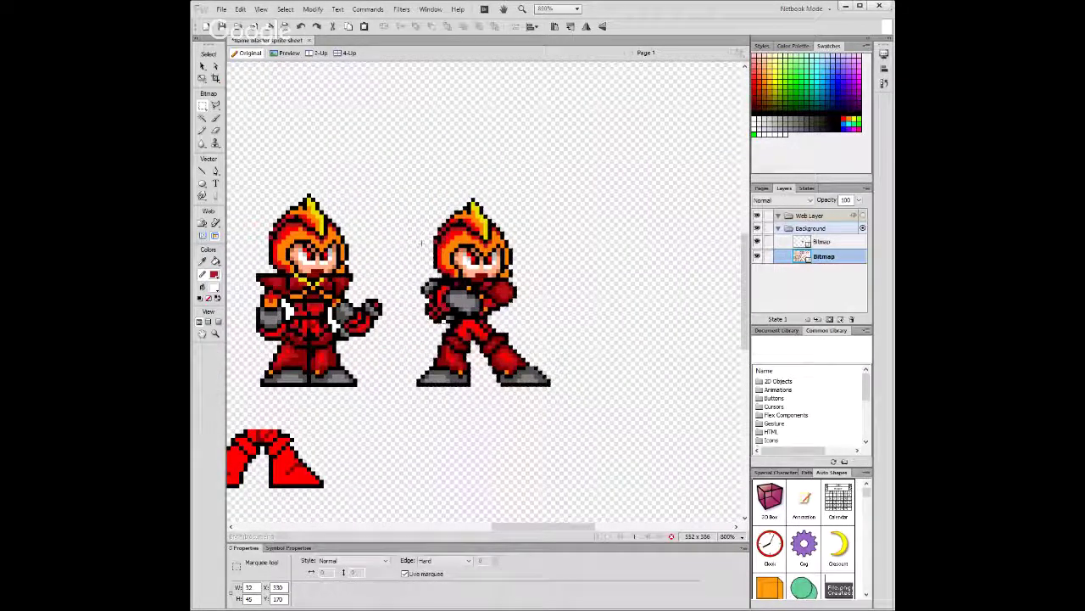
pyautogui.moveTo(543, 527); pyautogui.dragTo(522, 526)
pyautogui.click(492, 380)
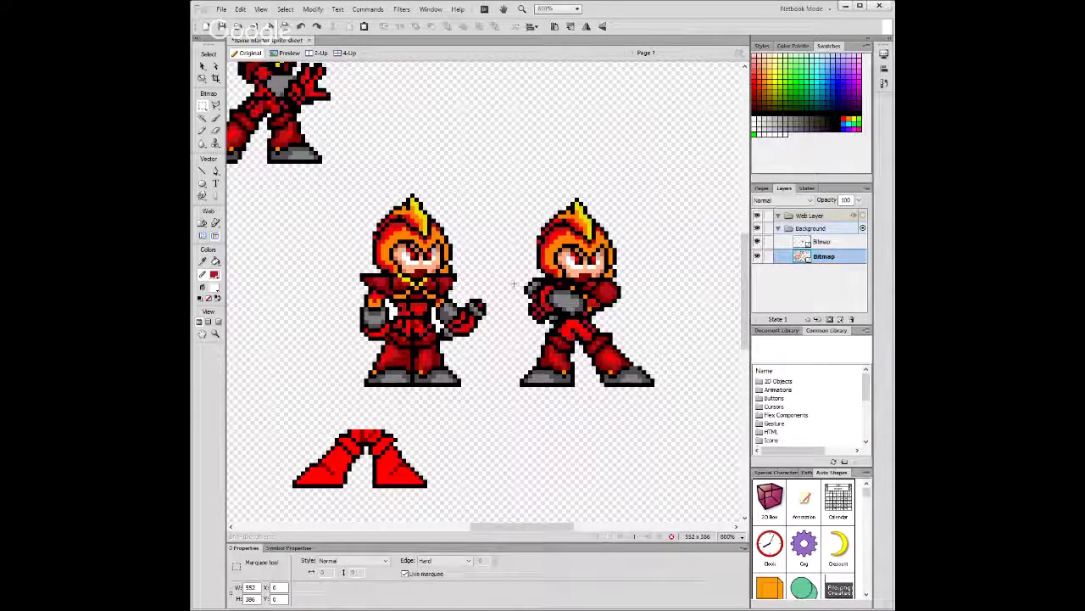
# Delete the shoulder and hand pixels protruding beside the crossed-arms copy's torso, using marquee selections up to about 7 × 12 pixels.
pyautogui.moveTo(520, 273); pyautogui.dragTo(546, 303)
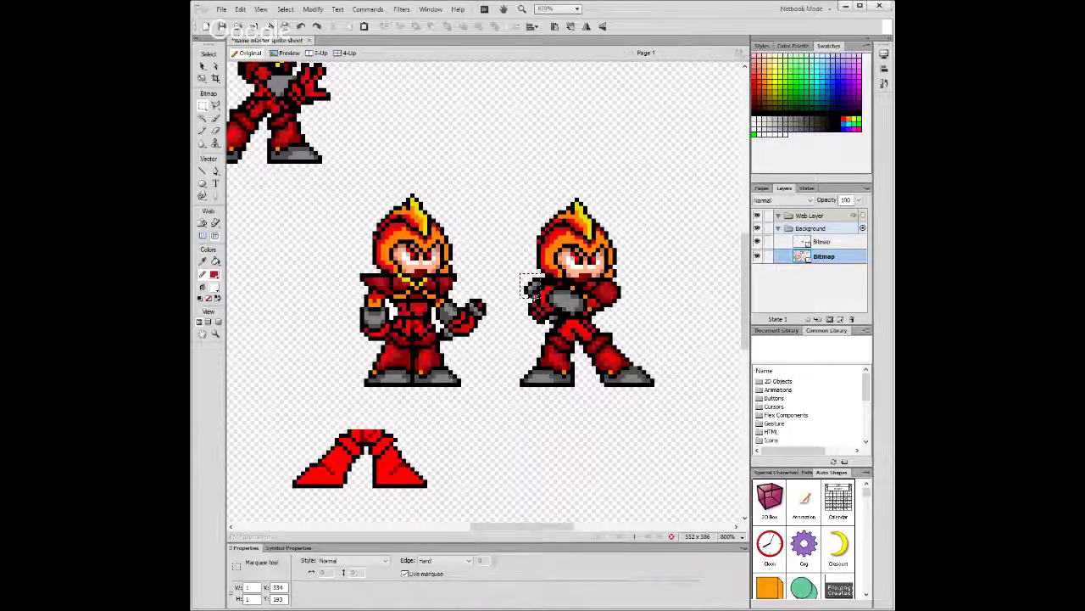
pyautogui.hotkey('ctrl', 'd')
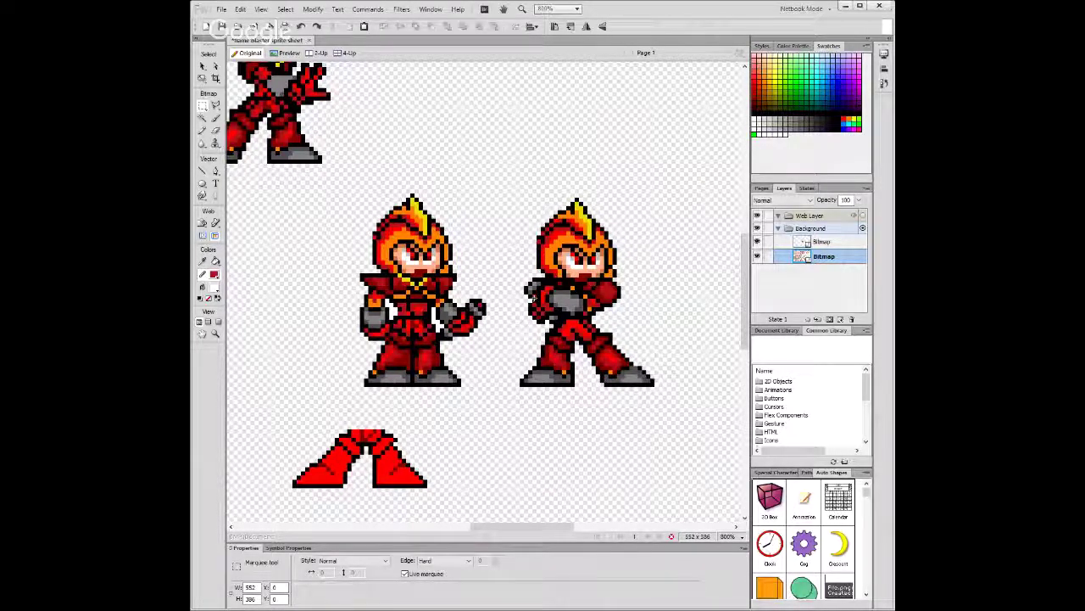
pyautogui.hotkey('ctrl', 'v')
pyautogui.press('m')
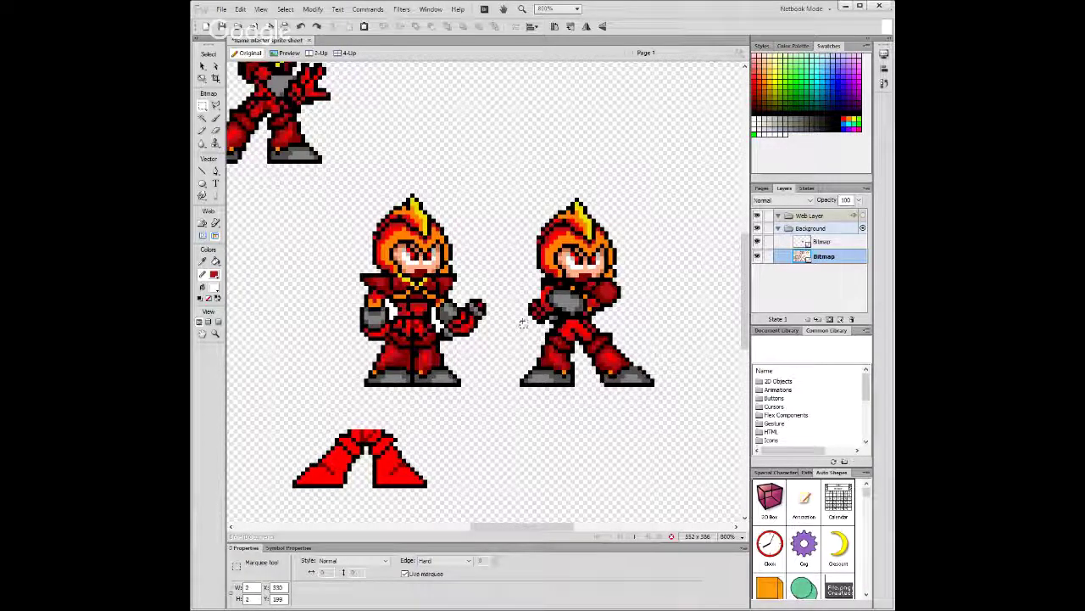
pyautogui.moveTo(521, 328); pyautogui.dragTo(547, 278)
pyautogui.press('Delete')
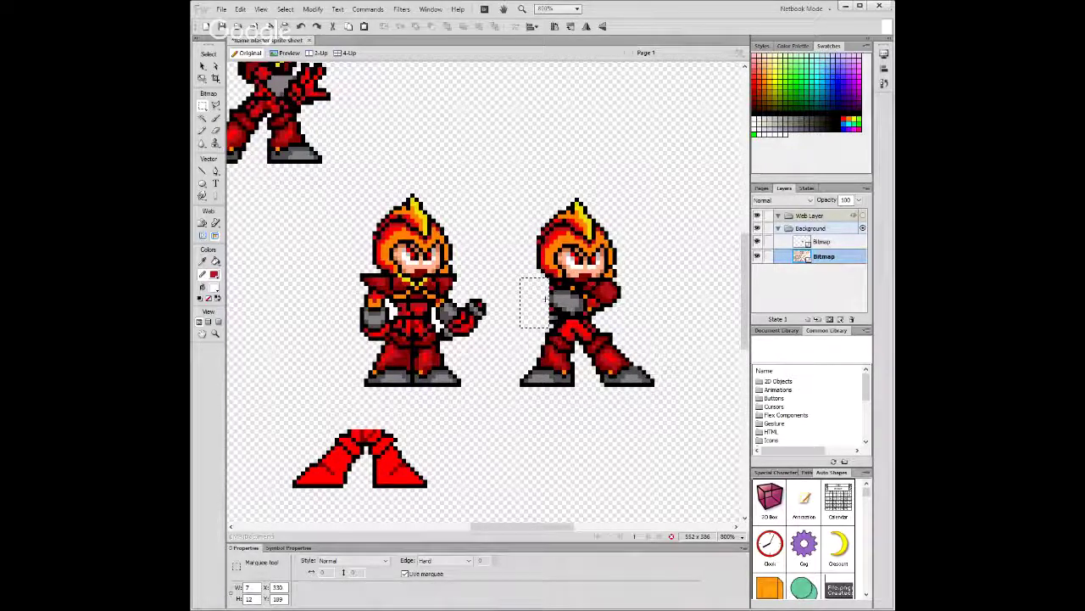
pyautogui.hotkey('ctrl', 'd')
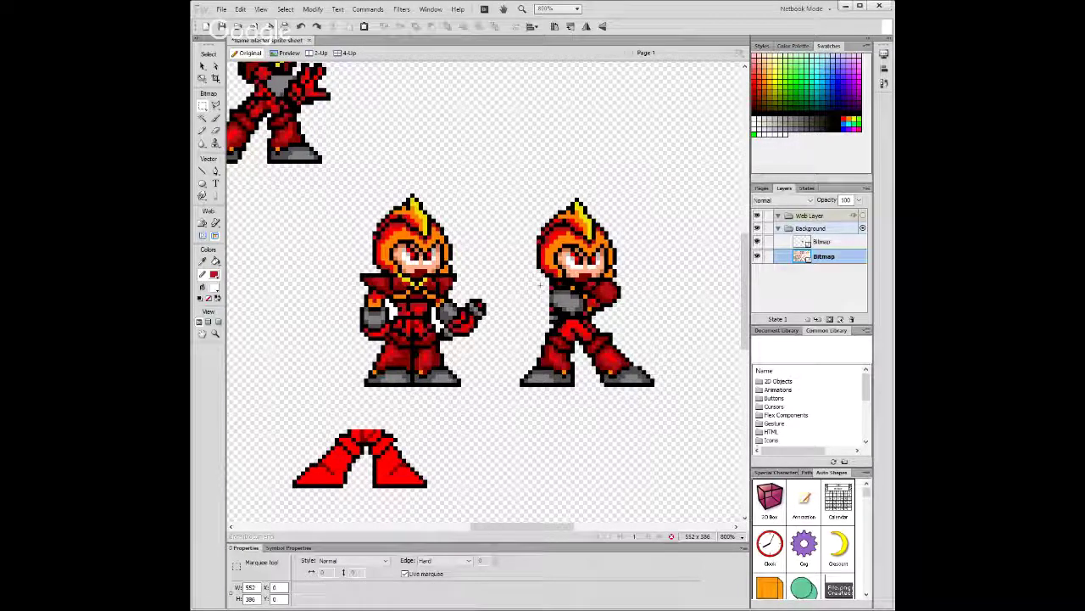
# Delete the 20 × 10 pixel torso band with the crossed arms between the copy's head and legs, and deselect.
pyautogui.moveTo(541, 282)
pyautogui.mouseDown()
pyautogui.moveTo(594, 322)
pyautogui.moveTo(626, 323)
pyautogui.mouseUp()
pyautogui.press('Delete')
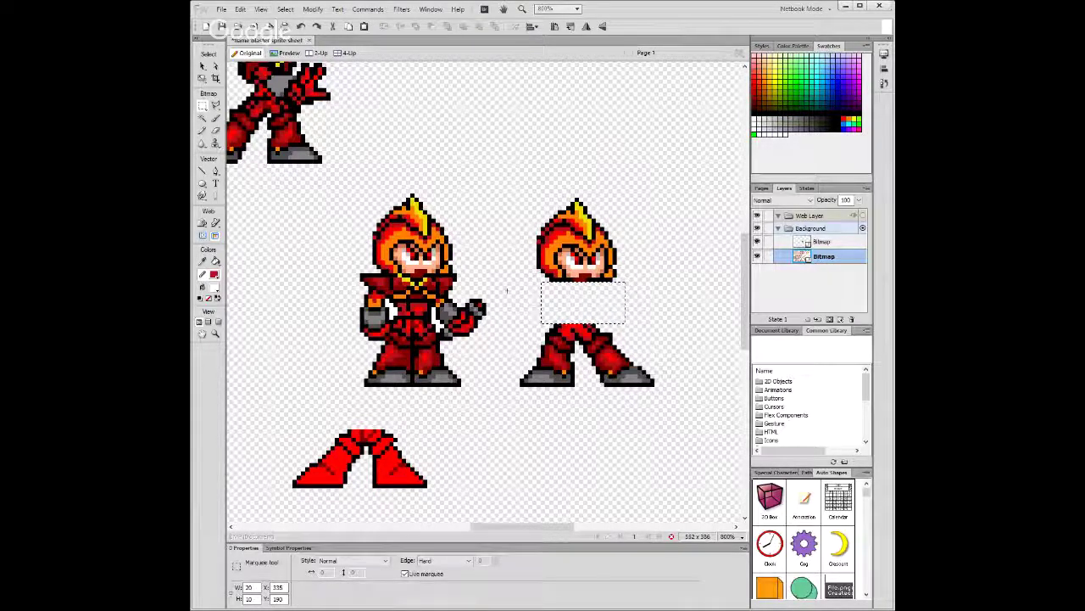
pyautogui.hotkey('ctrl', 'd')
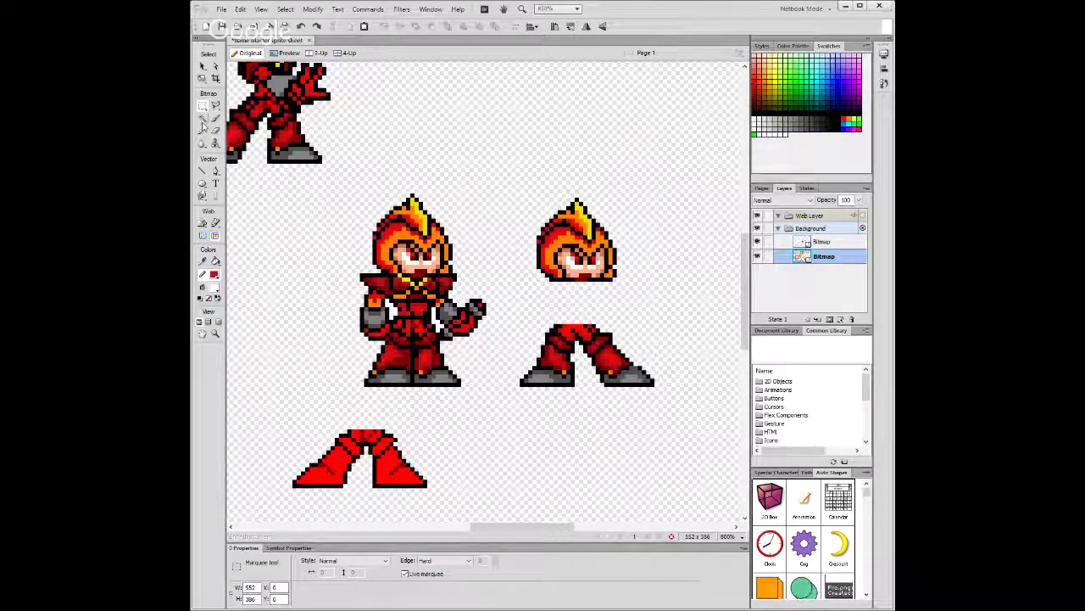
# Reset the drawing color to black and copy the 36-pixel-wide crossed-arms character with the small back flame from the top row.
pyautogui.click(201, 130)
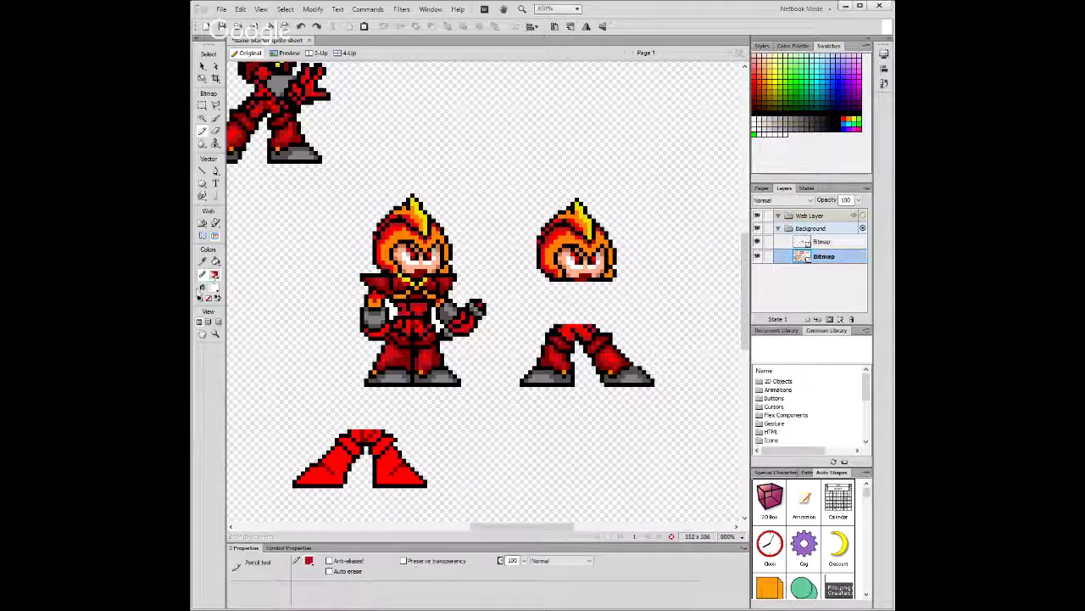
pyautogui.press('d')
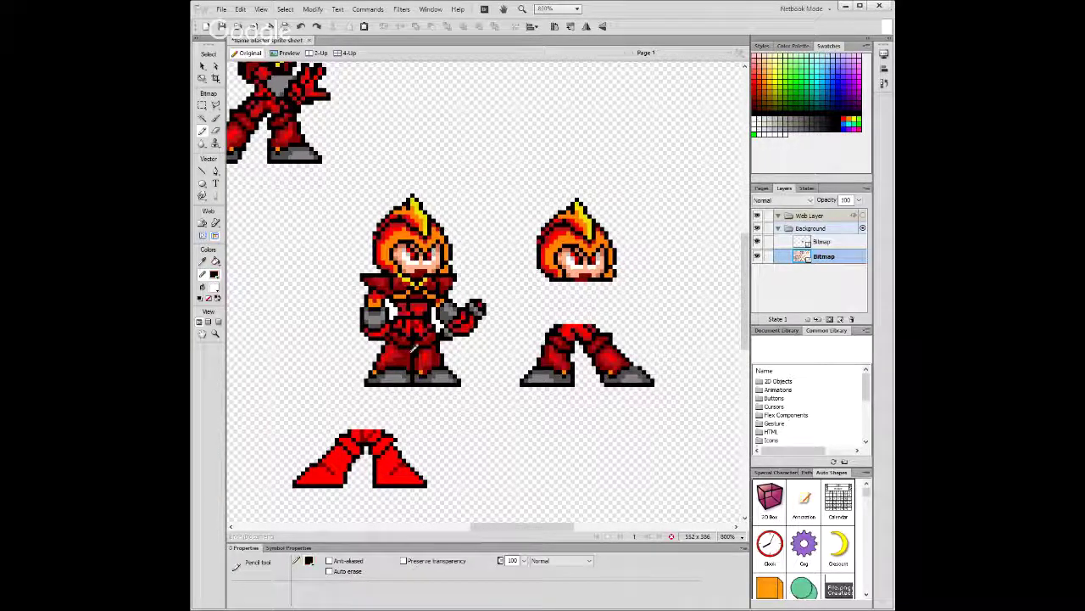
pyautogui.scroll(10, 432, 303)
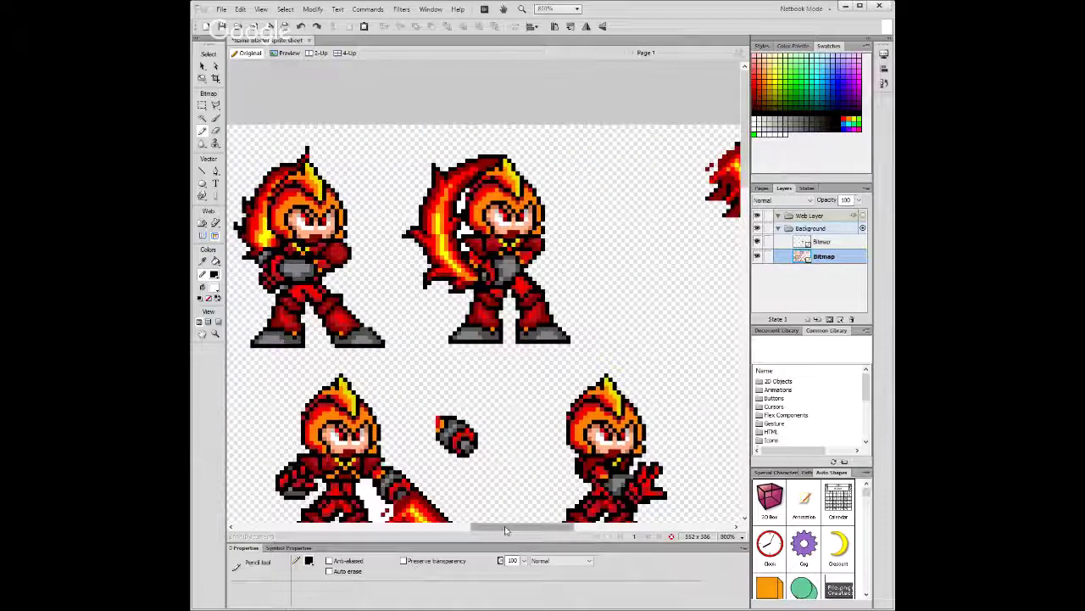
pyautogui.moveTo(505, 531); pyautogui.dragTo(459, 531)
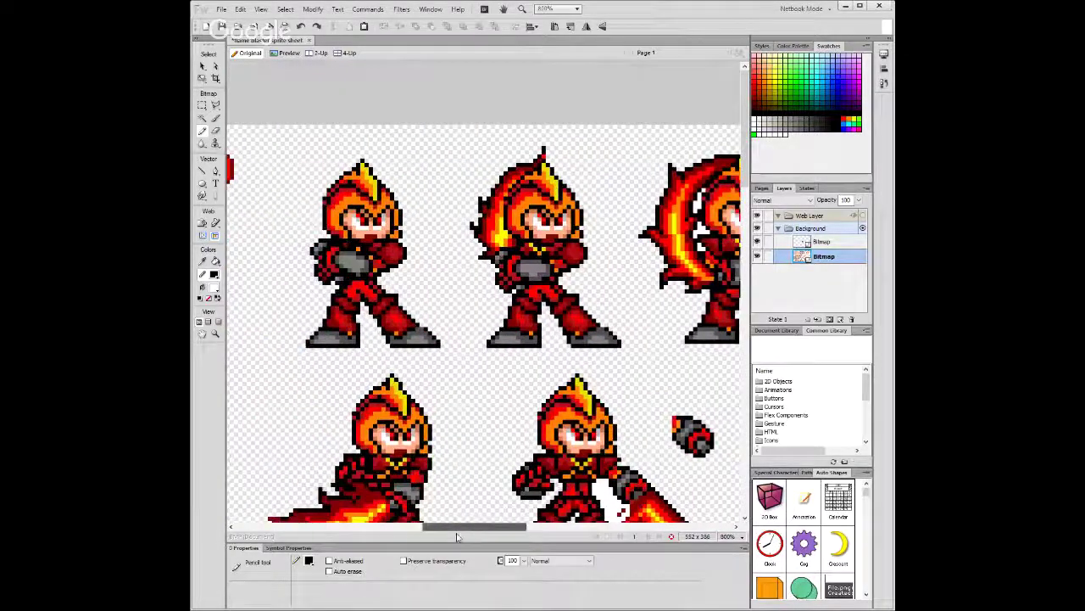
pyautogui.click(202, 104)
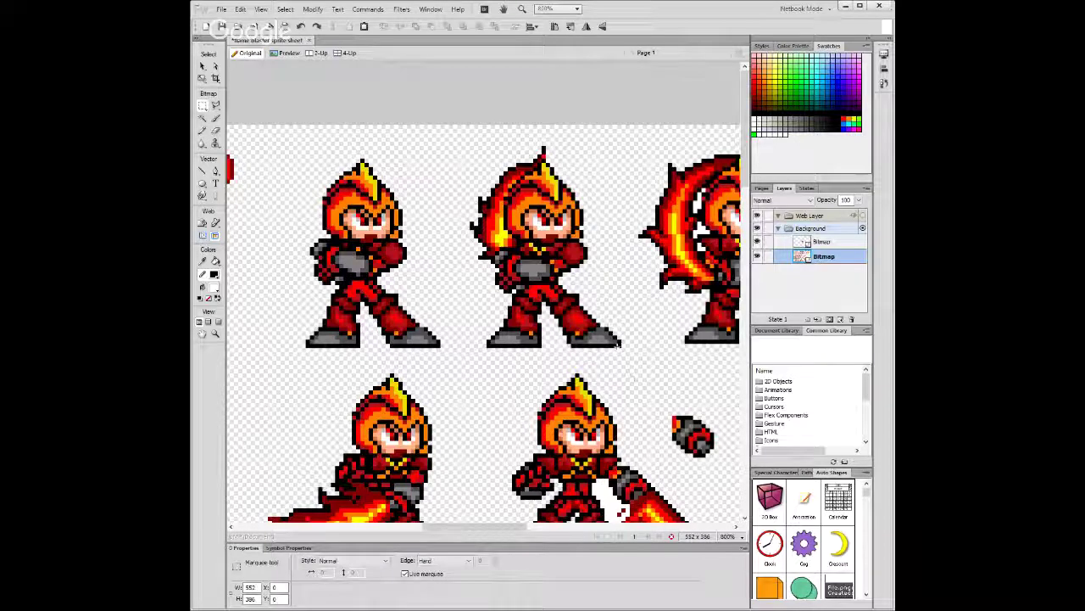
pyautogui.moveTo(621, 348); pyautogui.dragTo(466, 146)
pyautogui.moveTo(535, 218); pyautogui.dragTo(529, 218)
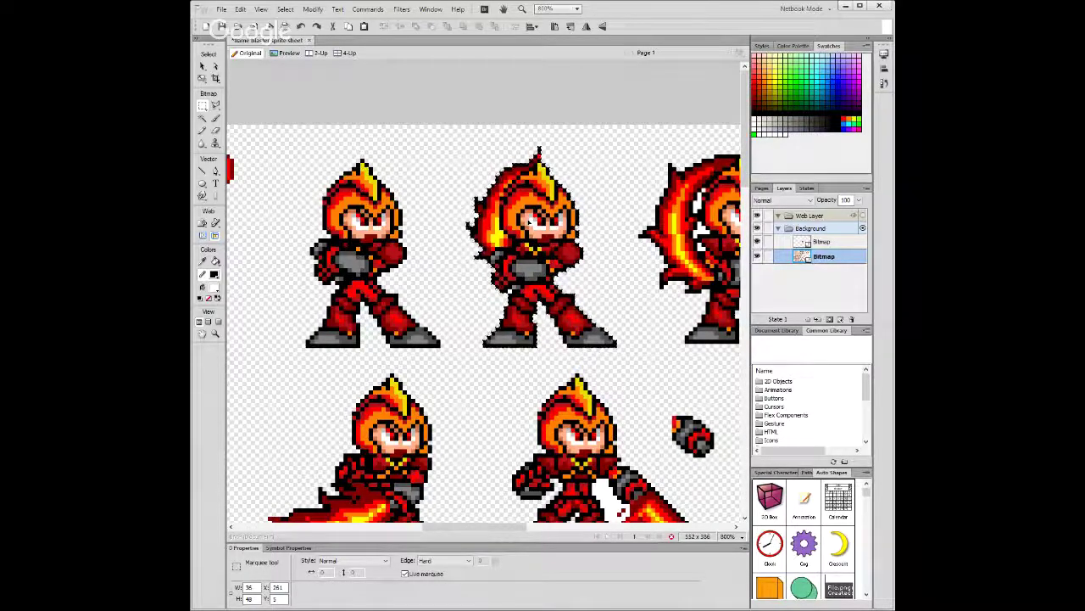
# Paste the flame-backed character beside the separated head and legs, align its feet with theirs, and deselect it.
pyautogui.scroll(-2, 647, 322)
pyautogui.scroll(-5, 647, 321)
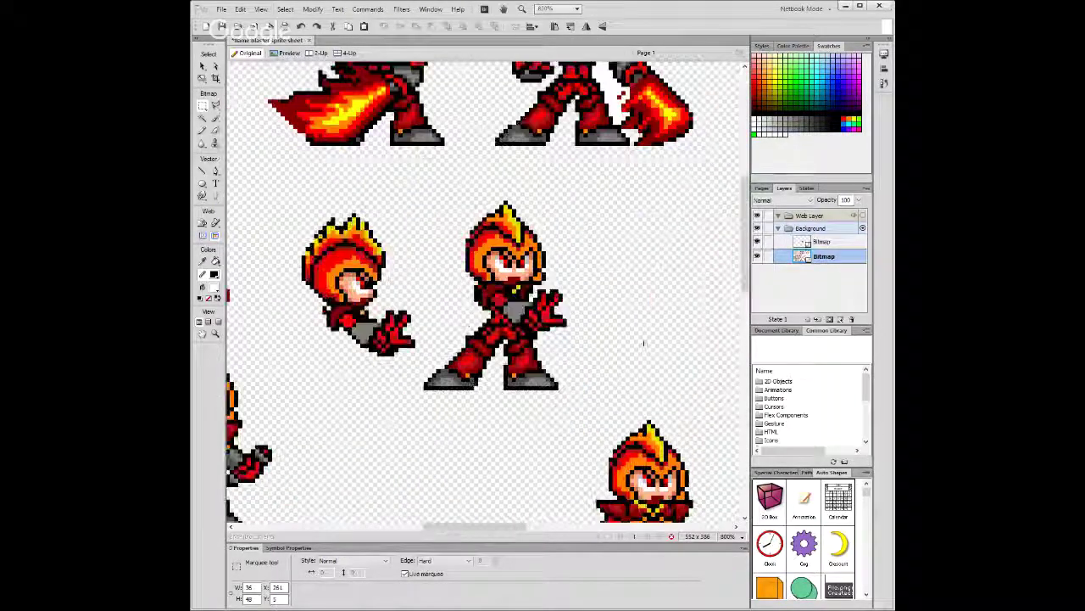
pyautogui.moveTo(501, 531); pyautogui.dragTo(569, 535)
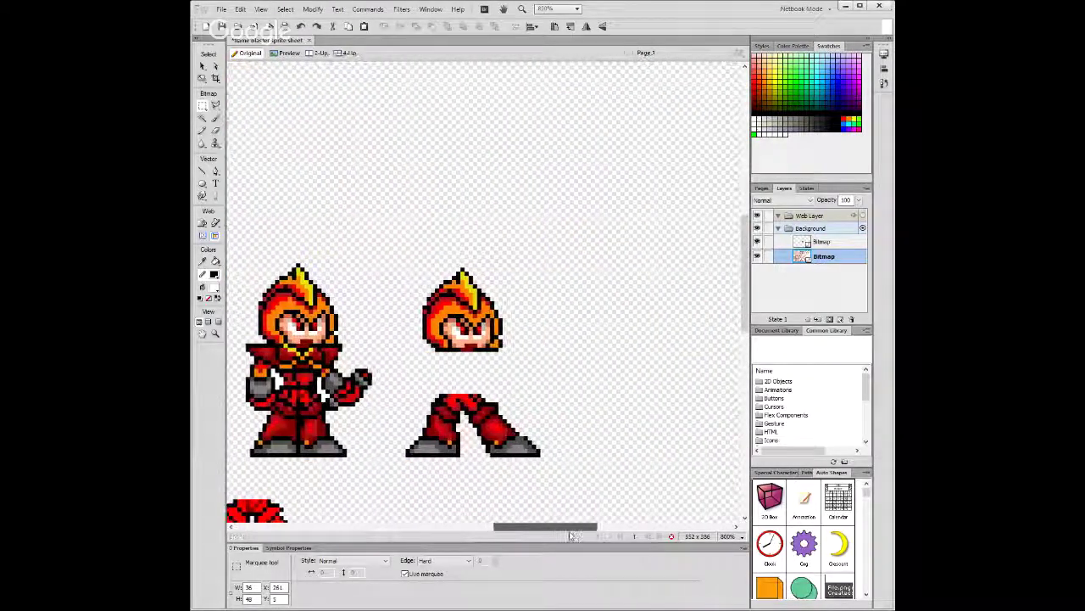
pyautogui.hotkey('ctrl', 'v')
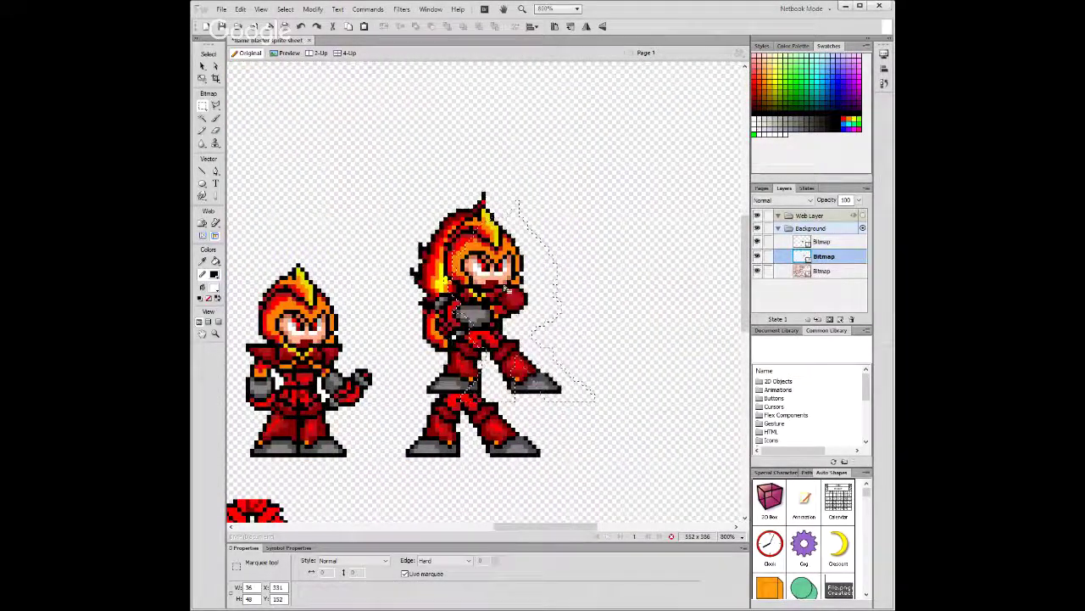
pyautogui.moveTo(469, 261); pyautogui.dragTo(616, 327)
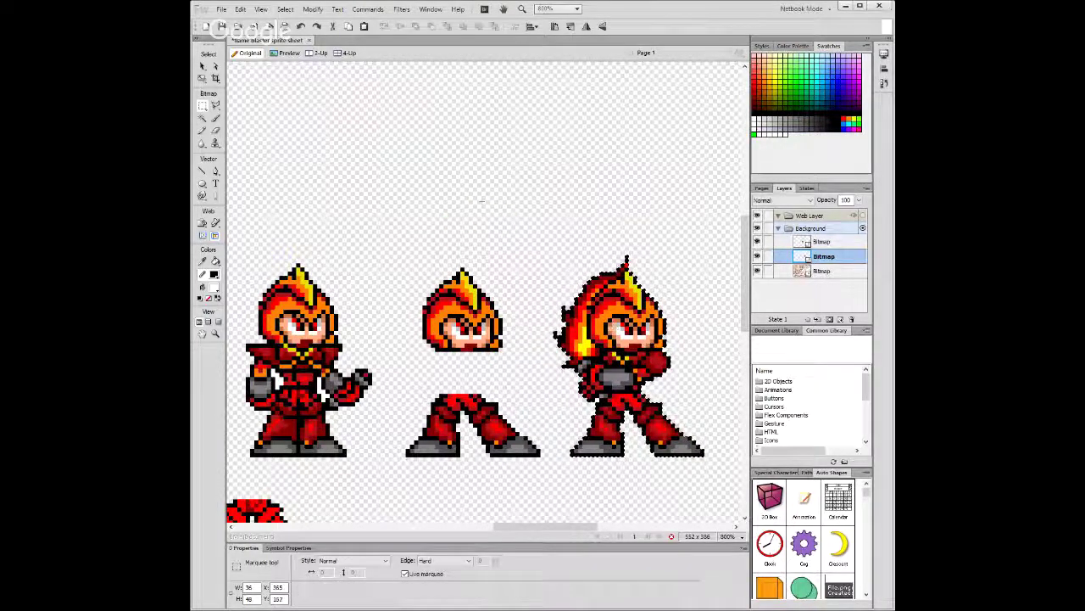
pyautogui.press('v')
pyautogui.press('m')
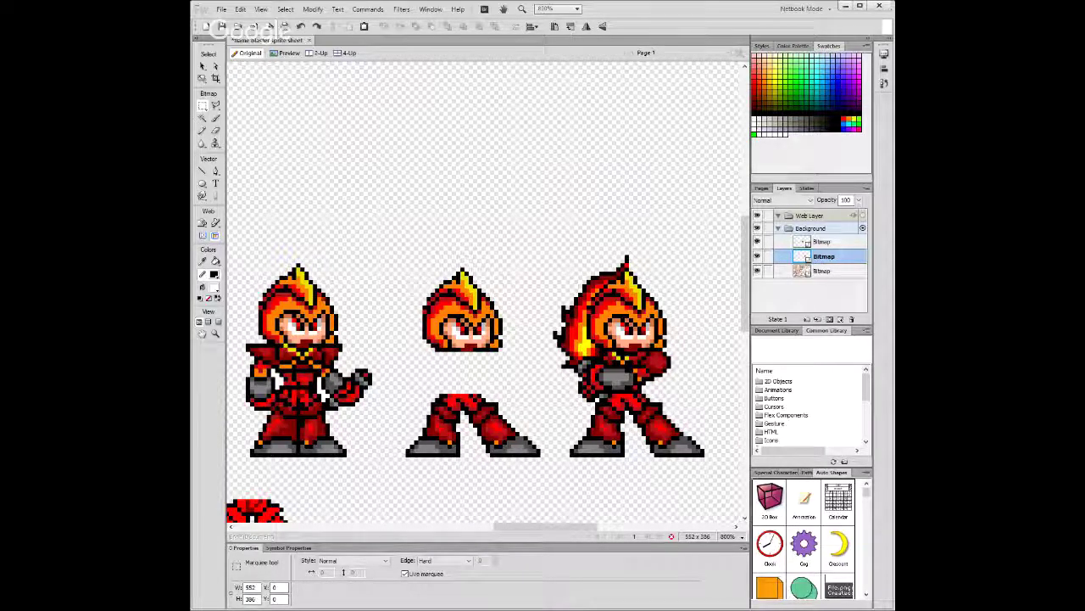
# Sketch a black stick figure with a bent arm and spread legs in the empty area above the character copies.
pyautogui.click(202, 131)
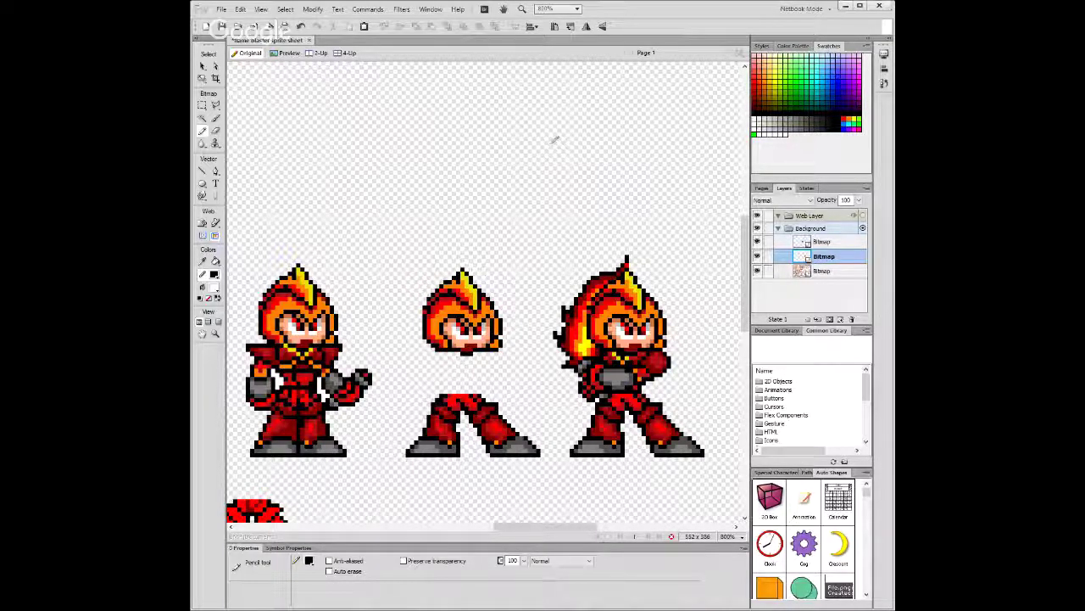
pyautogui.moveTo(561, 125)
pyautogui.mouseDown()
pyautogui.moveTo(531, 138)
pyautogui.moveTo(547, 154)
pyautogui.moveTo(538, 207)
pyautogui.moveTo(565, 181)
pyautogui.moveTo(585, 194)
pyautogui.mouseUp()
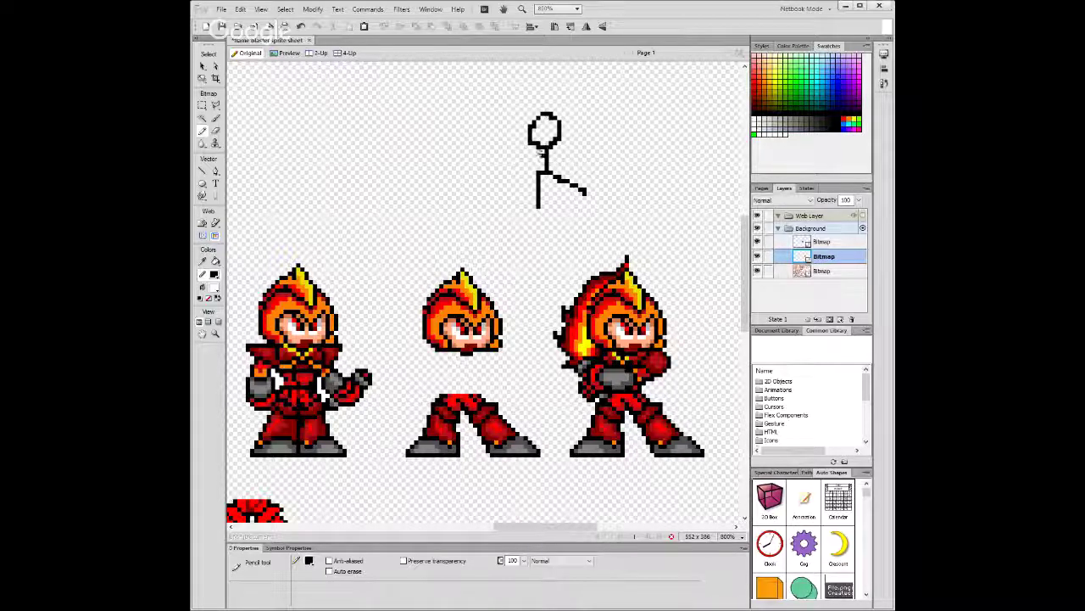
pyautogui.moveTo(534, 156)
pyautogui.mouseDown()
pyautogui.moveTo(521, 135)
pyautogui.moveTo(534, 149)
pyautogui.mouseUp()
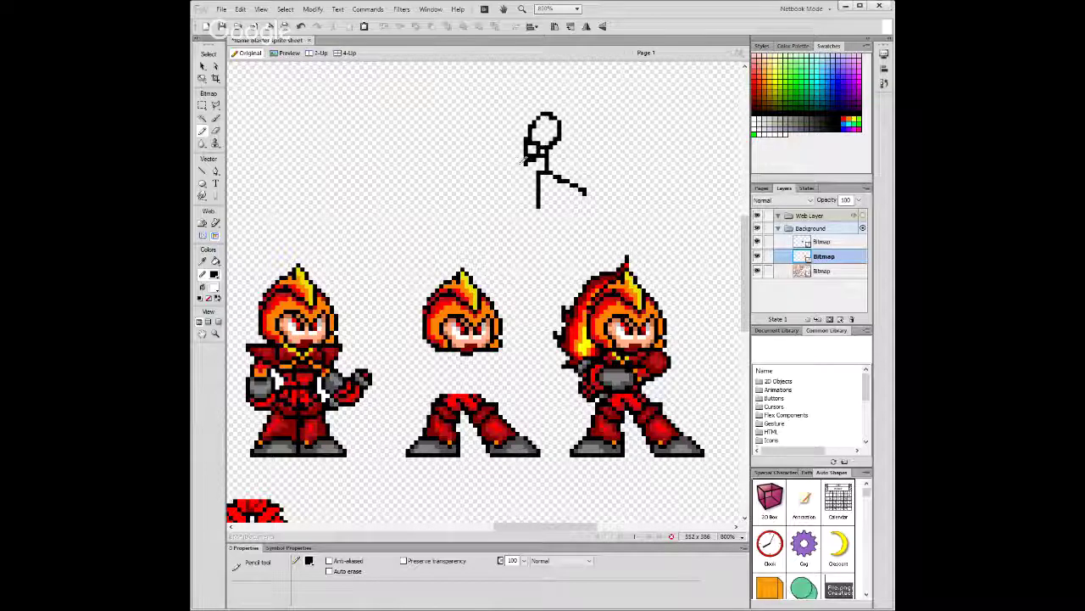
pyautogui.moveTo(524, 156)
pyautogui.mouseDown()
pyautogui.moveTo(512, 168)
pyautogui.moveTo(538, 112)
pyautogui.moveTo(590, 109)
pyautogui.mouseUp()
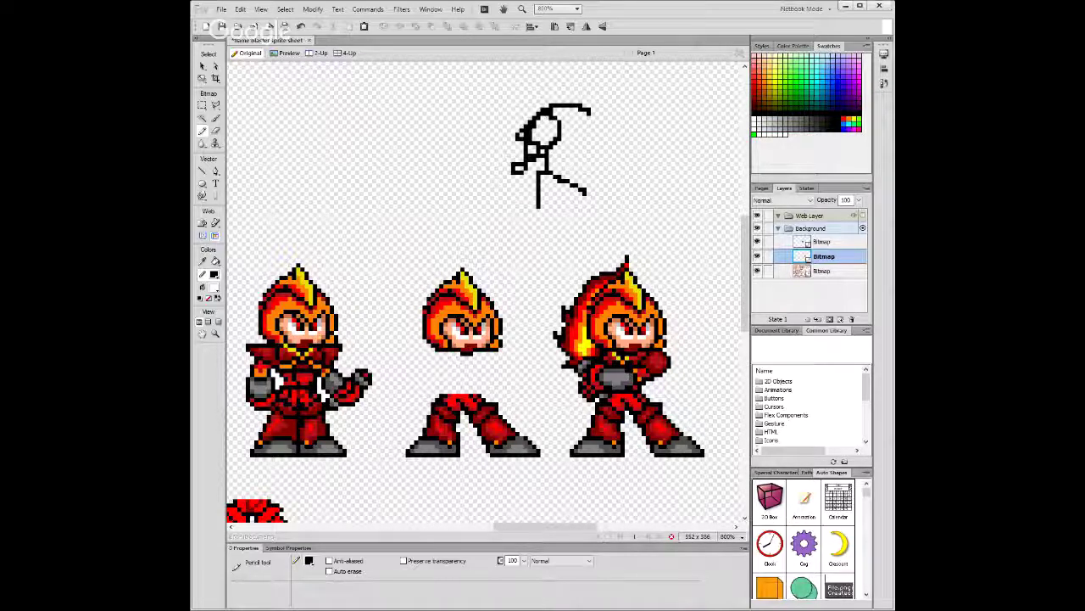
# Sketch a cartoon face with two eyes, a mouth and a pointed chin in black above the standing character's copy.
pyautogui.moveTo(381, 116)
pyautogui.mouseDown()
pyautogui.moveTo(387, 155)
pyautogui.moveTo(344, 198)
pyautogui.moveTo(301, 159)
pyautogui.mouseUp()
pyautogui.moveTo(343, 127)
pyautogui.mouseDown()
pyautogui.moveTo(339, 138)
pyautogui.moveTo(368, 128)
pyautogui.moveTo(371, 140)
pyautogui.moveTo(329, 125)
pyautogui.moveTo(337, 156)
pyautogui.moveTo(361, 167)
pyautogui.mouseUp()
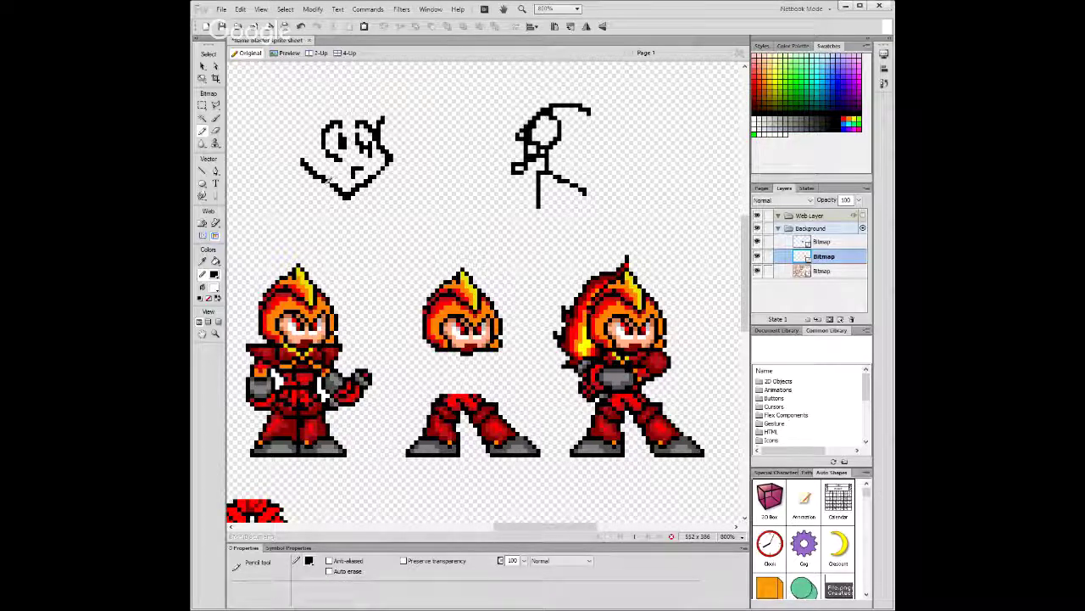
pyautogui.moveTo(380, 170); pyautogui.dragTo(386, 174)
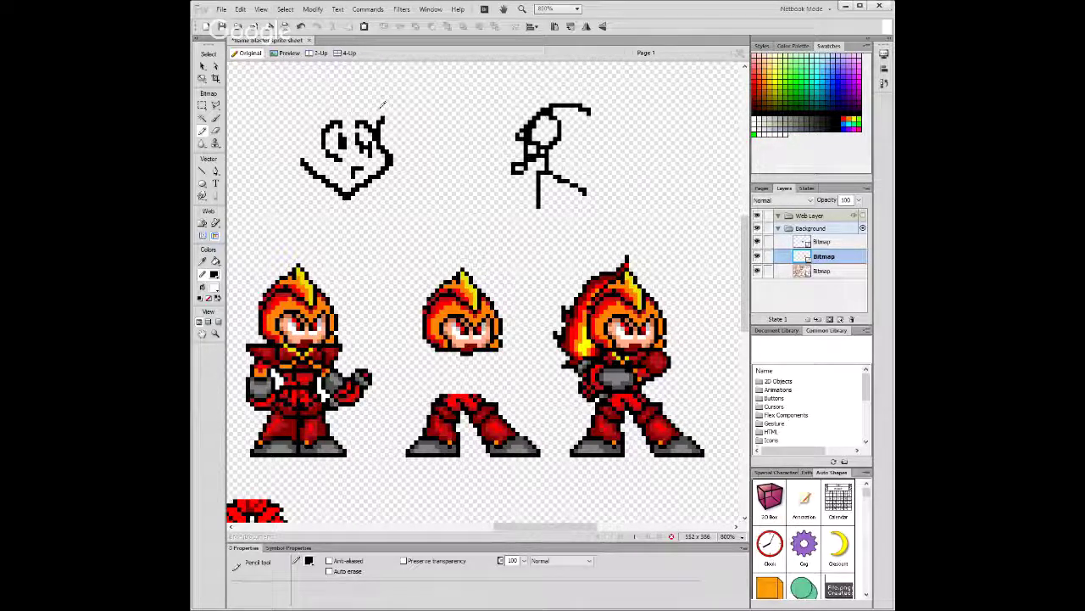
# Marquee-select the face sketch, move it higher into the empty space above the character copies, and deselect it.
pyautogui.click(202, 105)
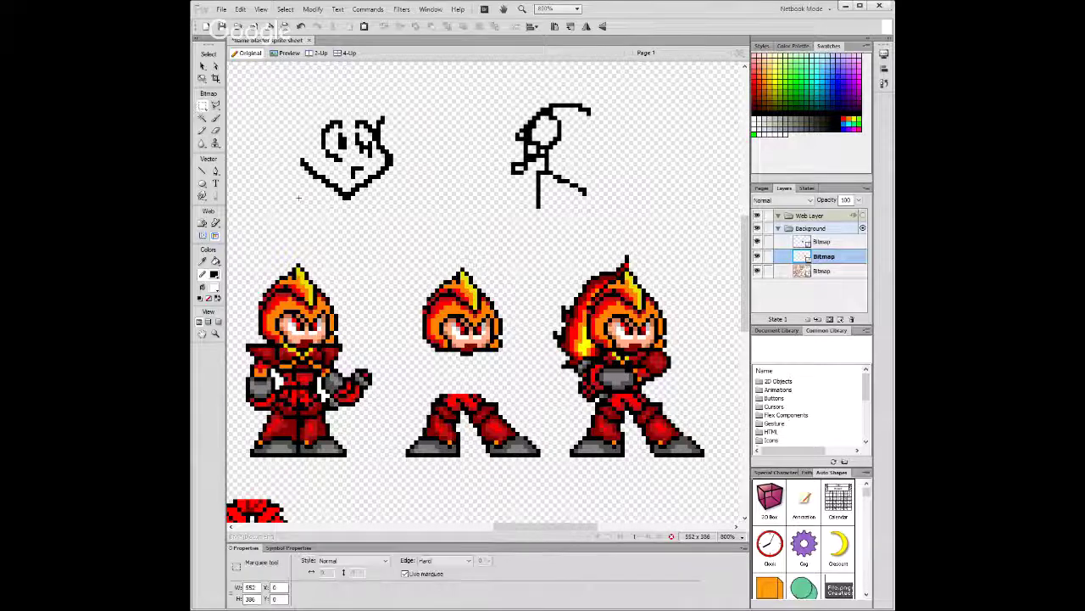
pyautogui.moveTo(295, 212); pyautogui.dragTo(430, 86)
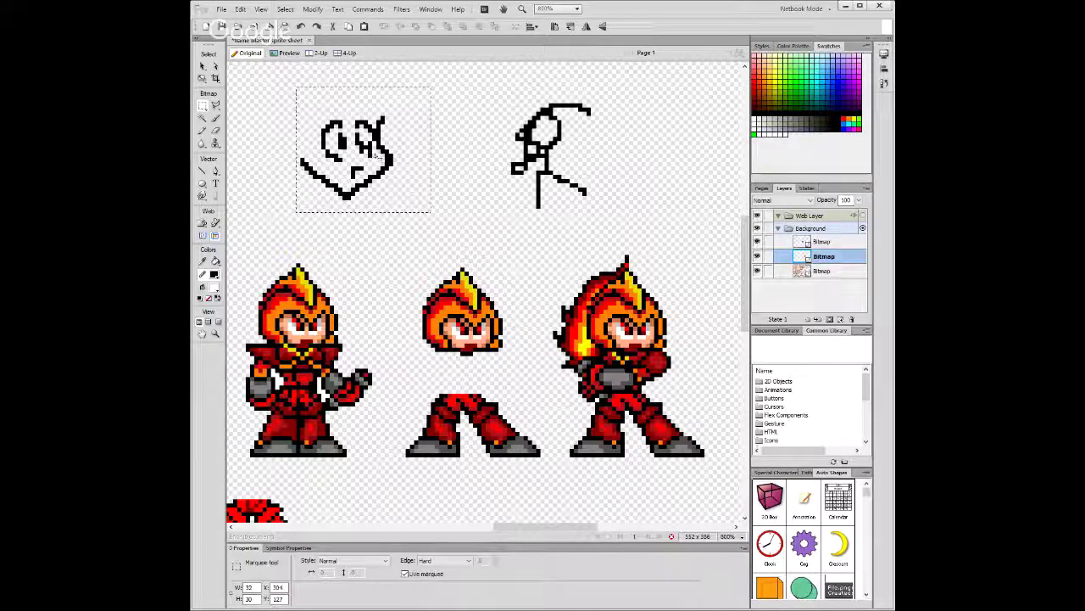
pyautogui.moveTo(388, 159)
pyautogui.mouseDown()
pyautogui.moveTo(355, 148)
pyautogui.moveTo(319, 94)
pyautogui.mouseUp()
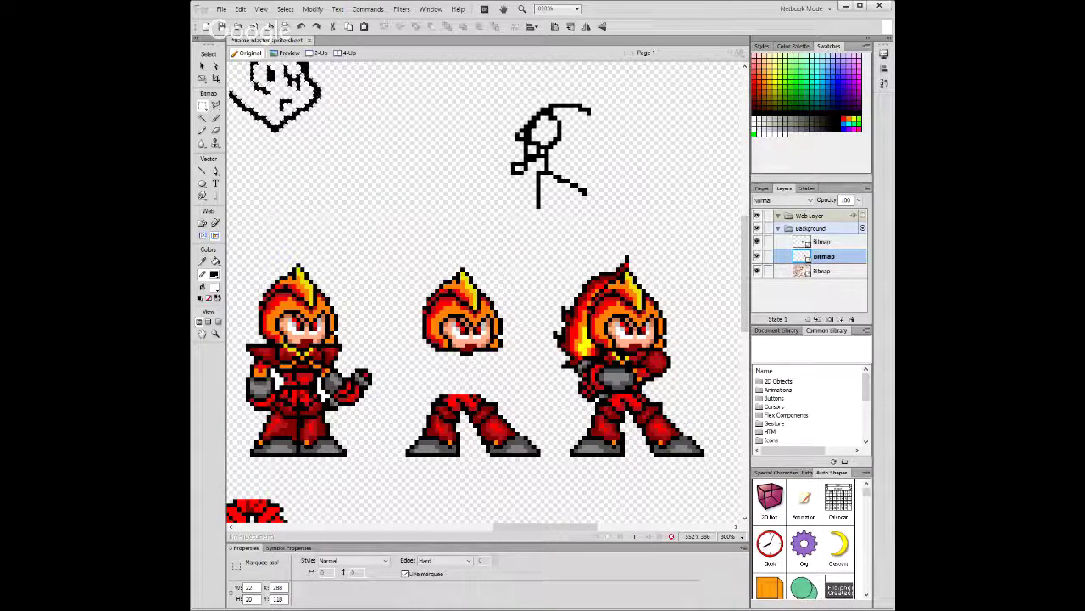
pyautogui.scroll(3, 319, 161)
pyautogui.moveTo(318, 161); pyautogui.dragTo(306, 151)
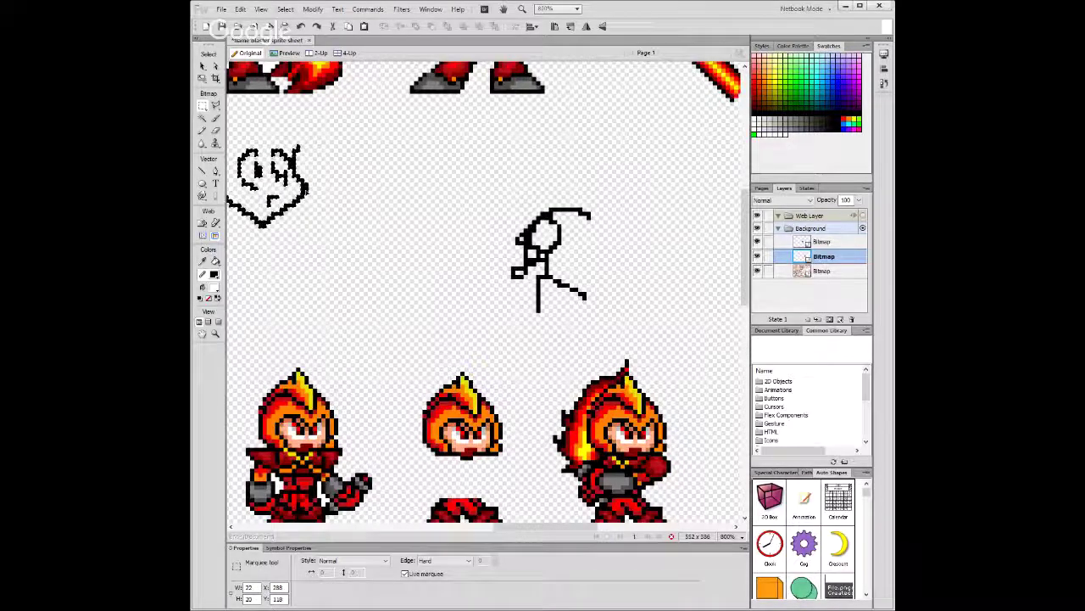
pyautogui.moveTo(547, 527)
pyautogui.mouseDown()
pyautogui.moveTo(517, 527)
pyautogui.moveTo(530, 527)
pyautogui.mouseUp()
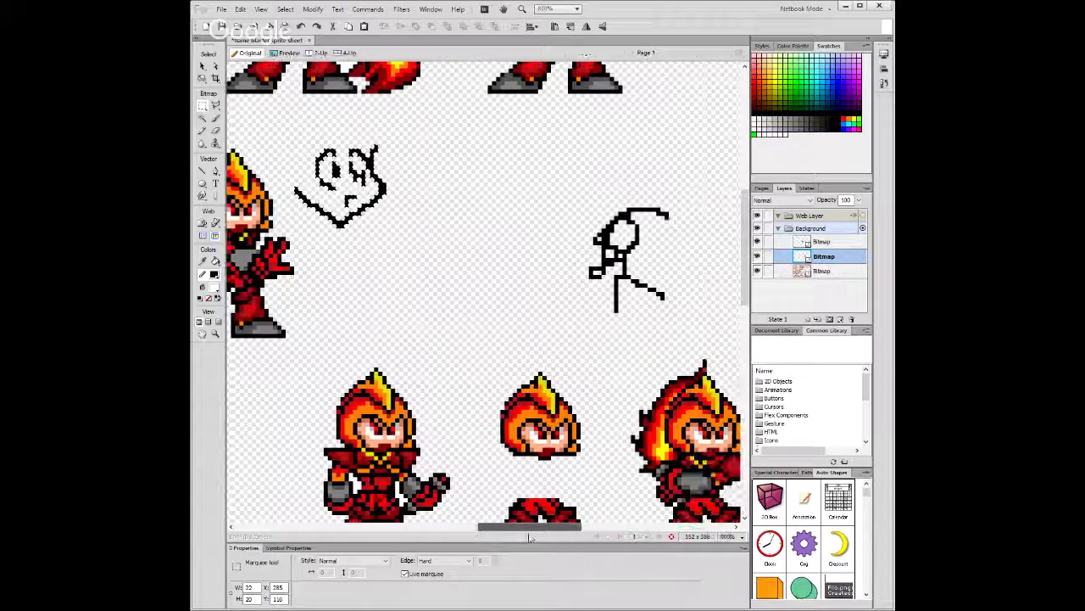
pyautogui.moveTo(393, 181); pyautogui.dragTo(440, 151)
pyautogui.scroll(-5, 516, 238)
pyautogui.scroll(2, 516, 237)
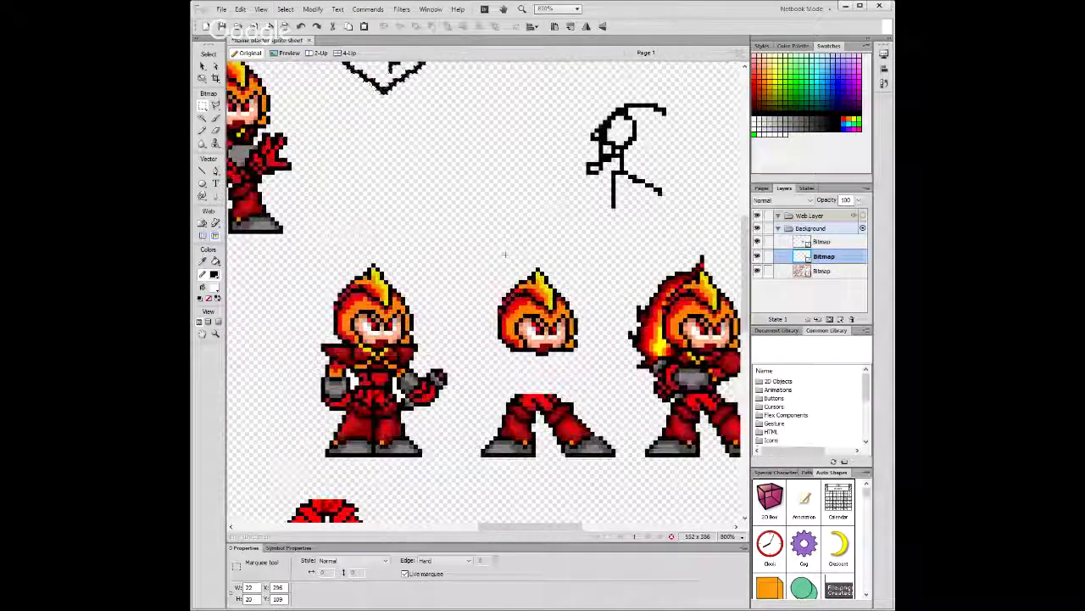
pyautogui.moveTo(515, 530); pyautogui.dragTo(533, 531)
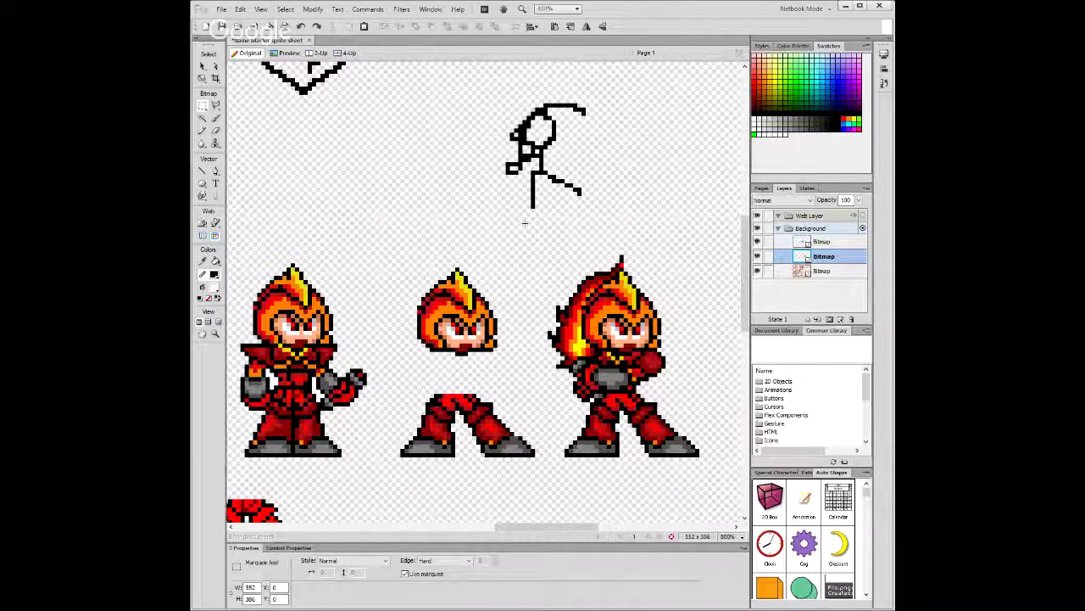
# Draw a black oval about 9 × 8 pixels below the separated head and delete the stray pencil lines beside it.
pyautogui.press('b')
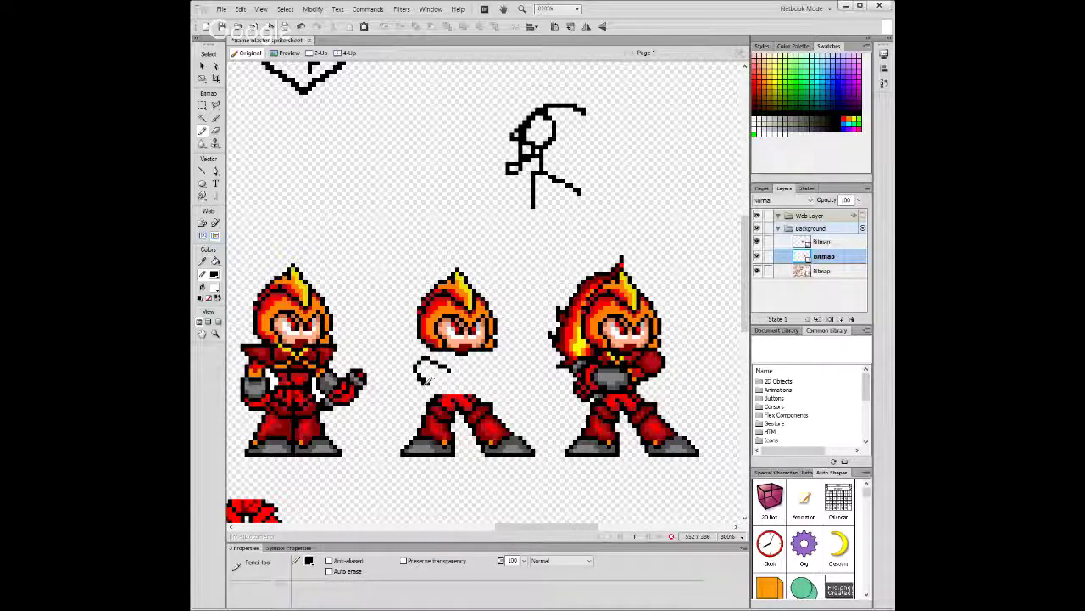
pyautogui.moveTo(424, 378)
pyautogui.mouseDown()
pyautogui.moveTo(439, 386)
pyautogui.moveTo(448, 374)
pyautogui.mouseUp()
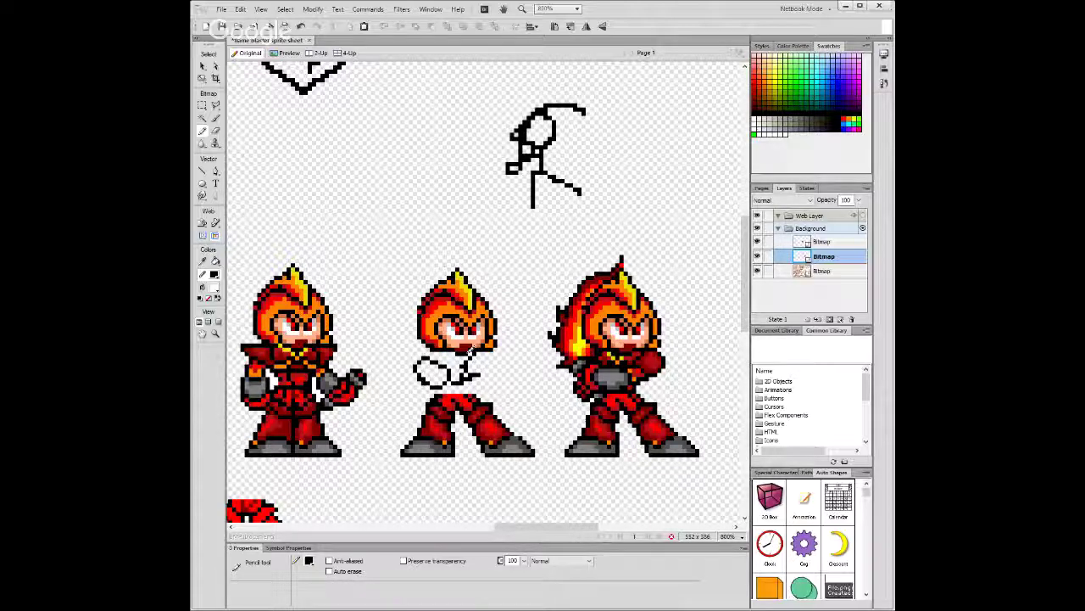
pyautogui.click(202, 105)
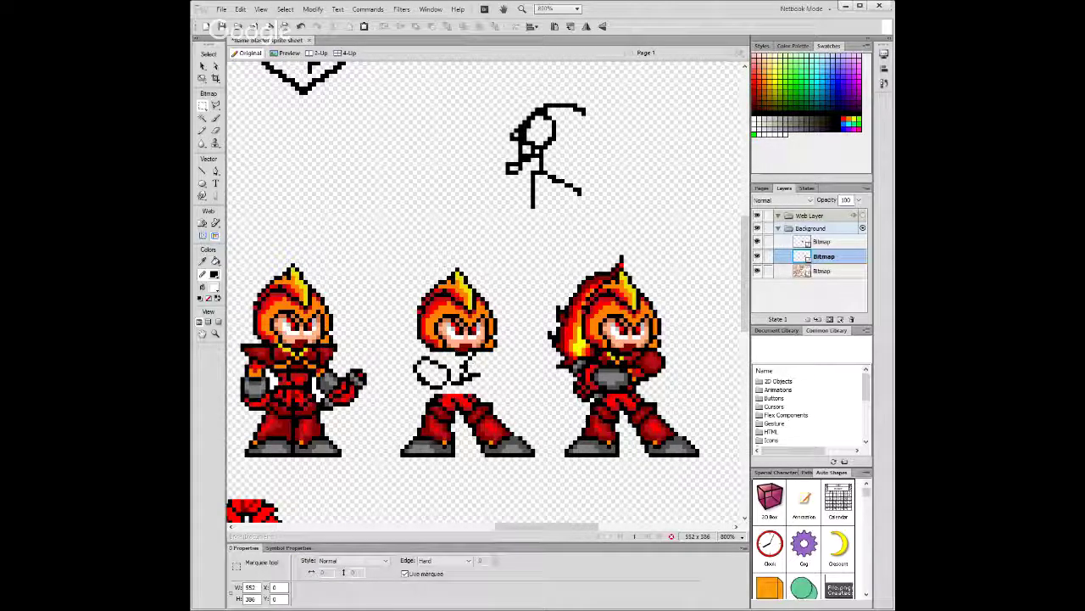
pyautogui.moveTo(479, 388); pyautogui.dragTo(451, 362)
pyautogui.press('Delete')
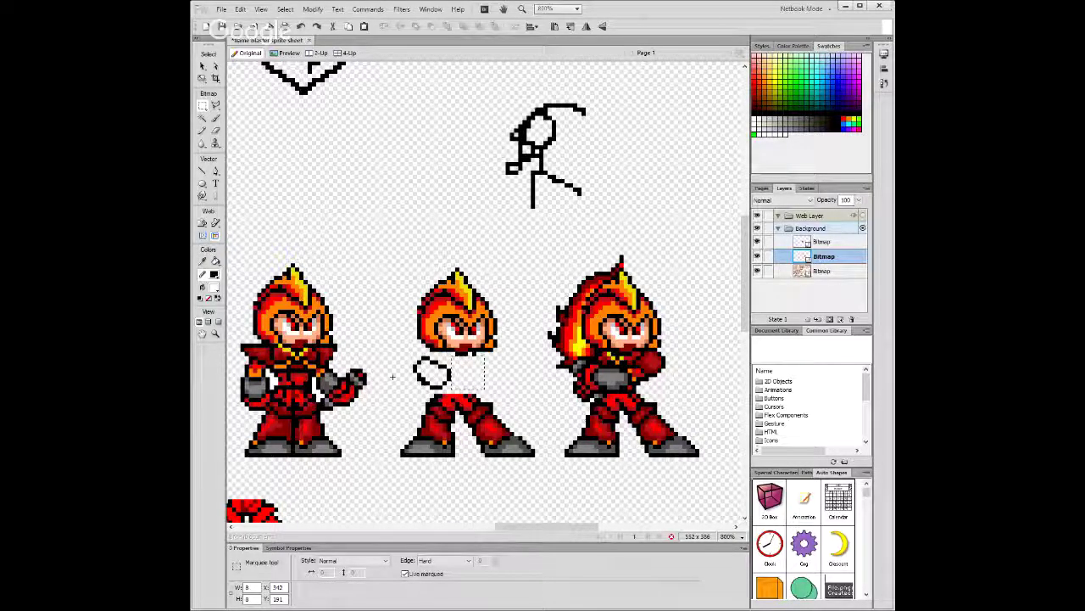
# Marquee-select the black oval and nudge it up one pixel toward the head.
pyautogui.moveTo(413, 359); pyautogui.dragTo(466, 390)
pyautogui.click(444, 360)
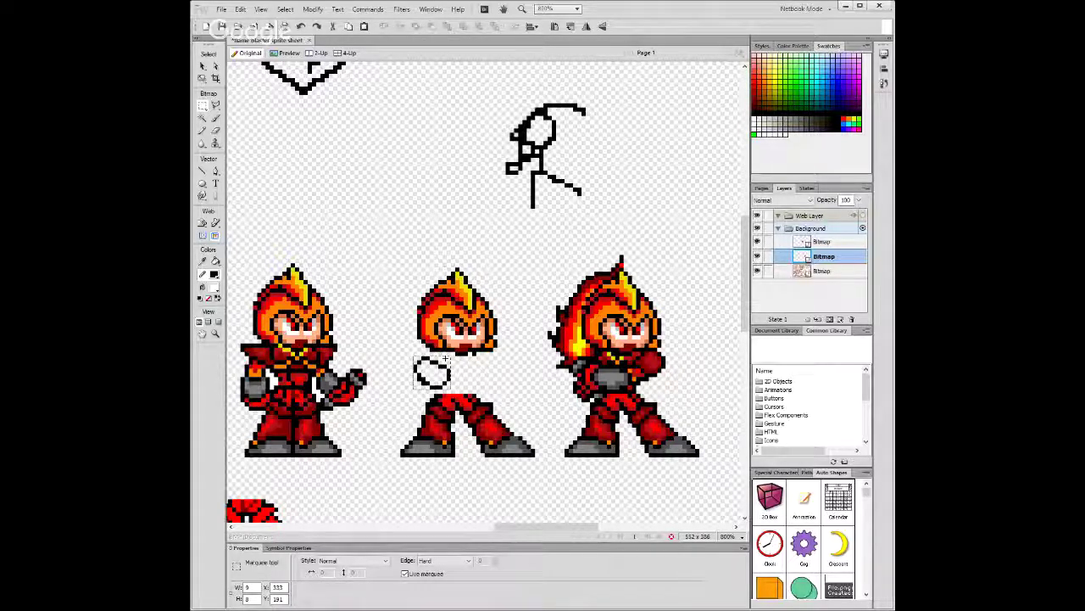
pyautogui.press('Up')
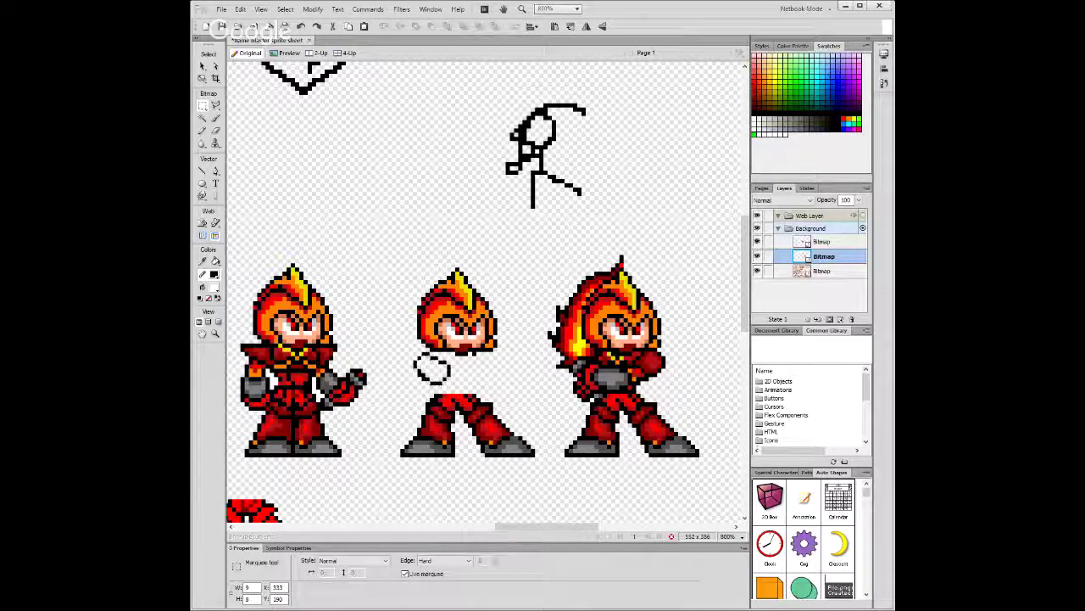
# Marquee-select a 2 × 2 pixel area of the oval, nudge it left and up, and deselect it.
pyautogui.press('y')
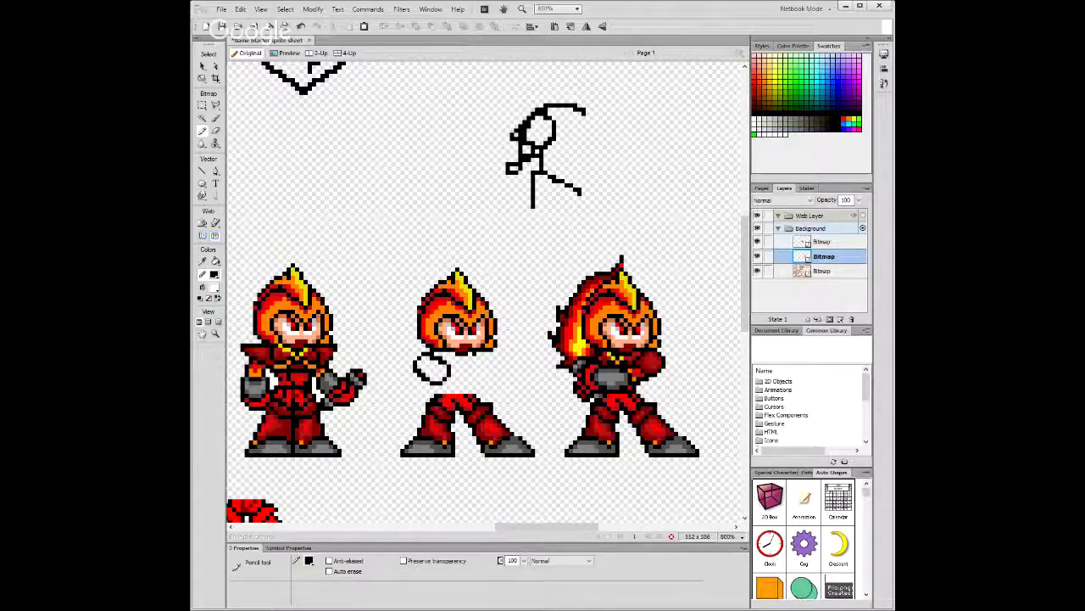
pyautogui.press('m')
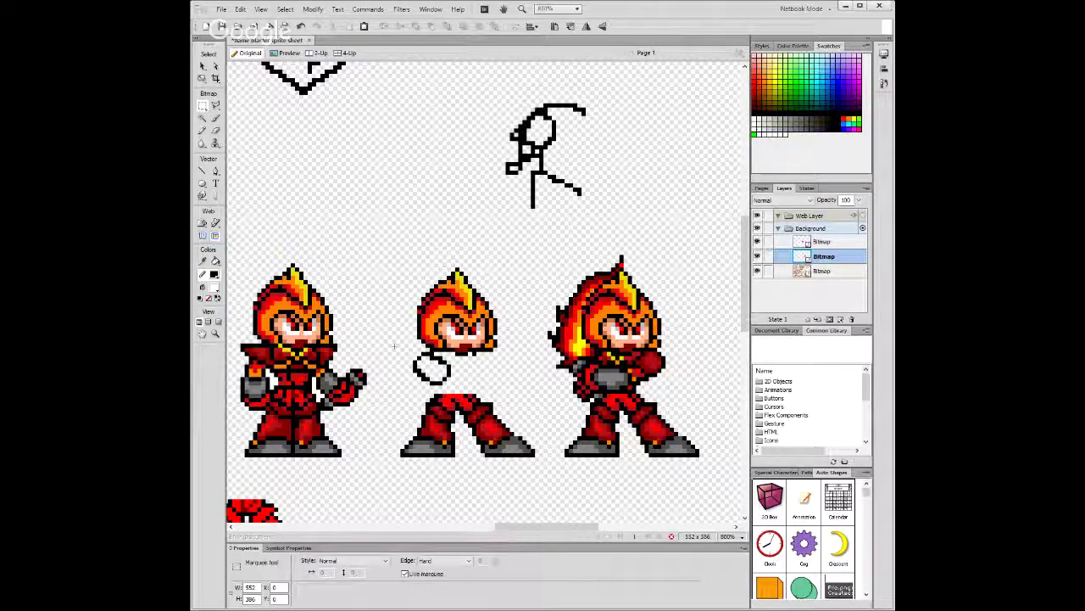
pyautogui.click(421, 360)
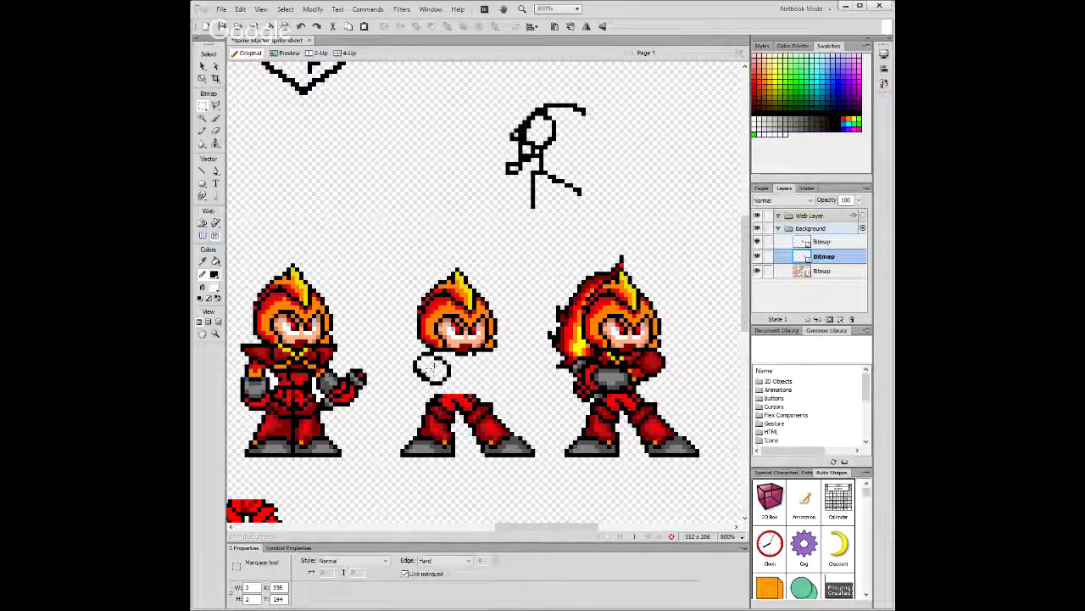
pyautogui.press('Left')
pyautogui.press('Left')
pyautogui.press('Up')
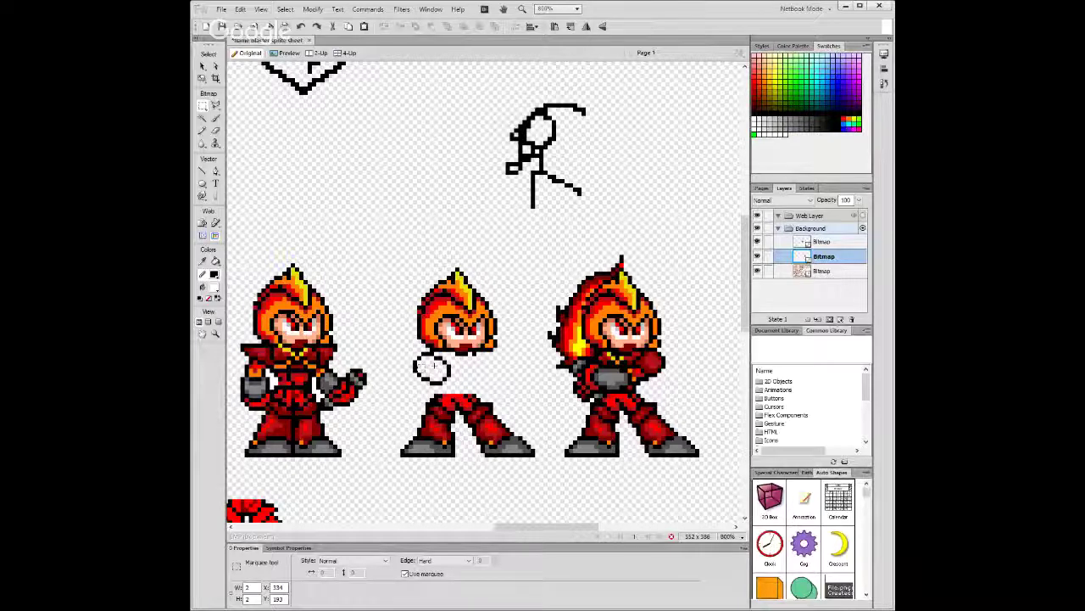
pyautogui.hotkey('ctrl', 'd')
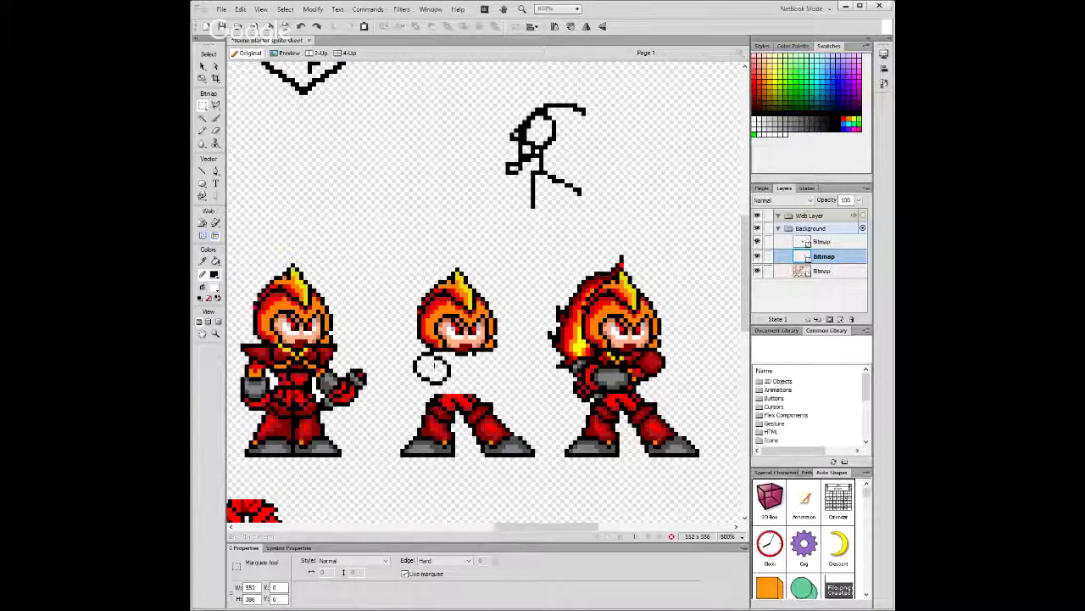
# Pencil a small arc beside the black oval, lasso both shapes and move them up into the empty space above the characters.
pyautogui.press('y')
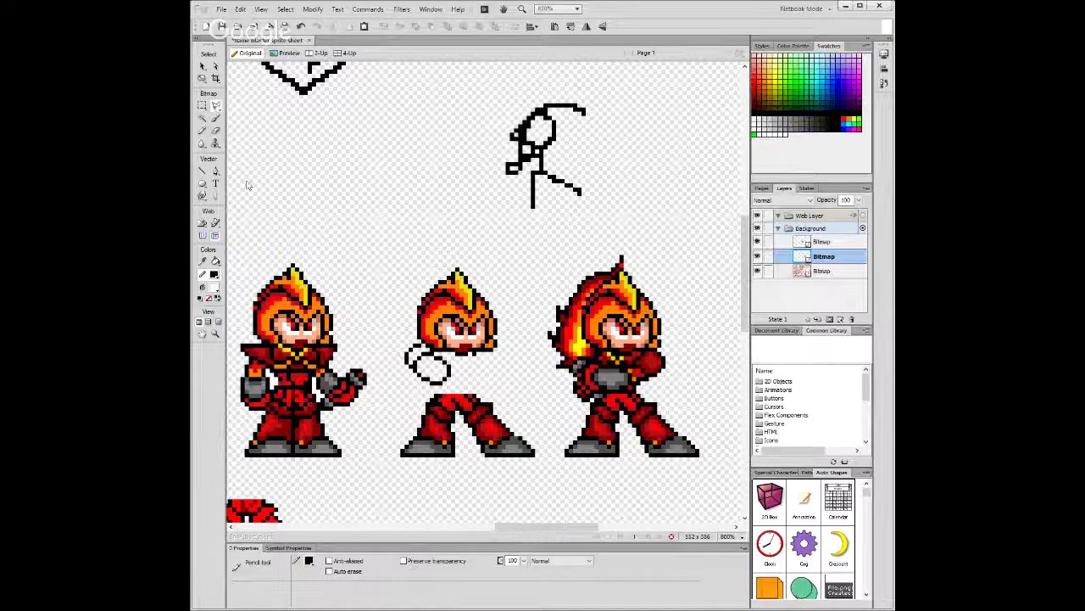
pyautogui.click(215, 105)
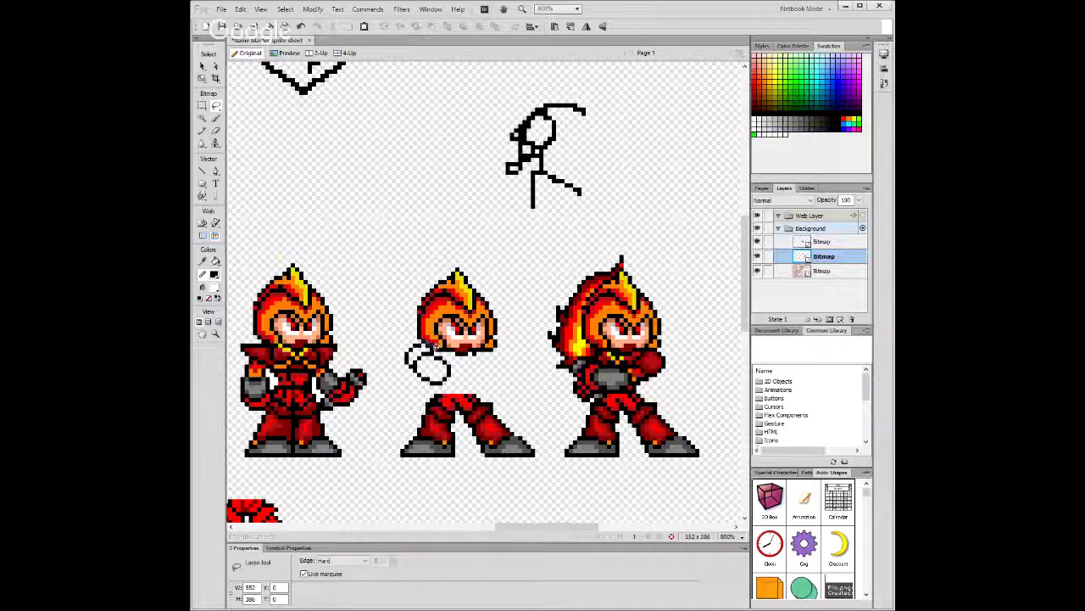
pyautogui.moveTo(426, 386)
pyautogui.mouseDown()
pyautogui.moveTo(405, 373)
pyautogui.moveTo(409, 322)
pyautogui.mouseUp()
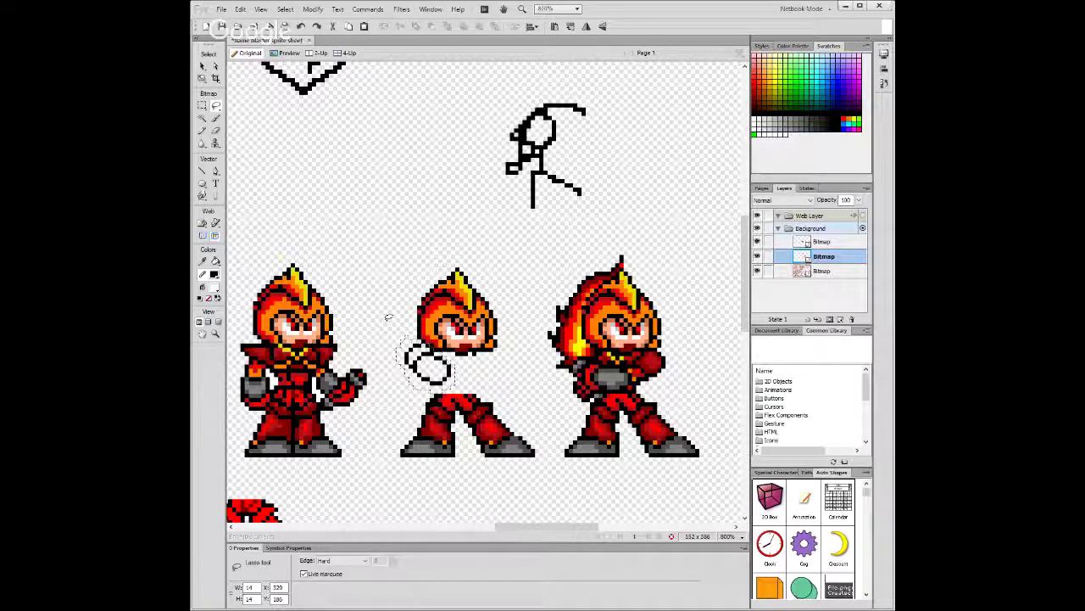
pyautogui.hotkey('ctrl', 'z')
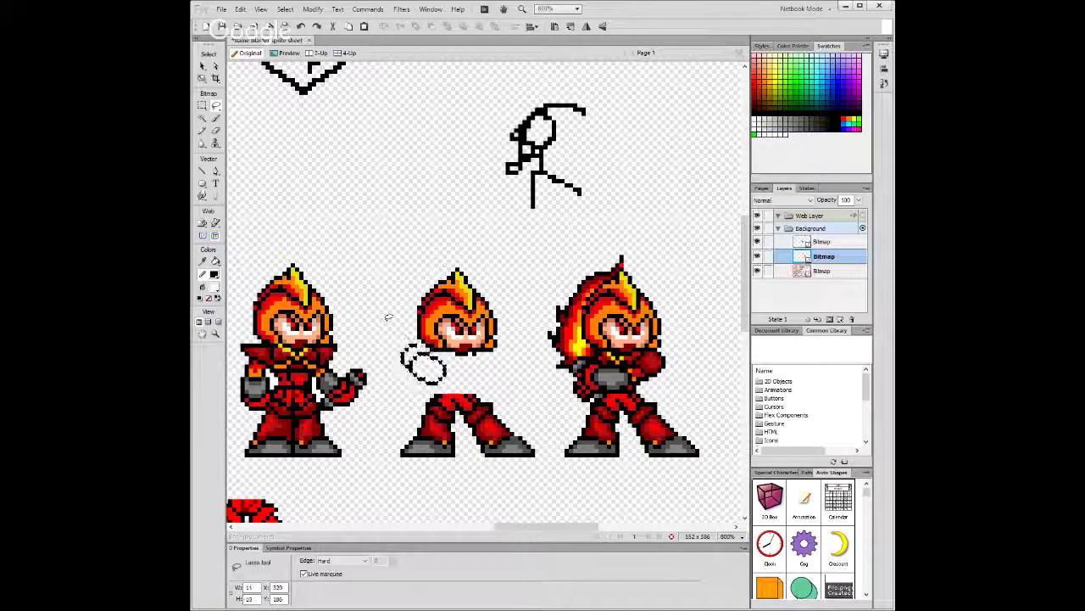
pyautogui.press('Up')
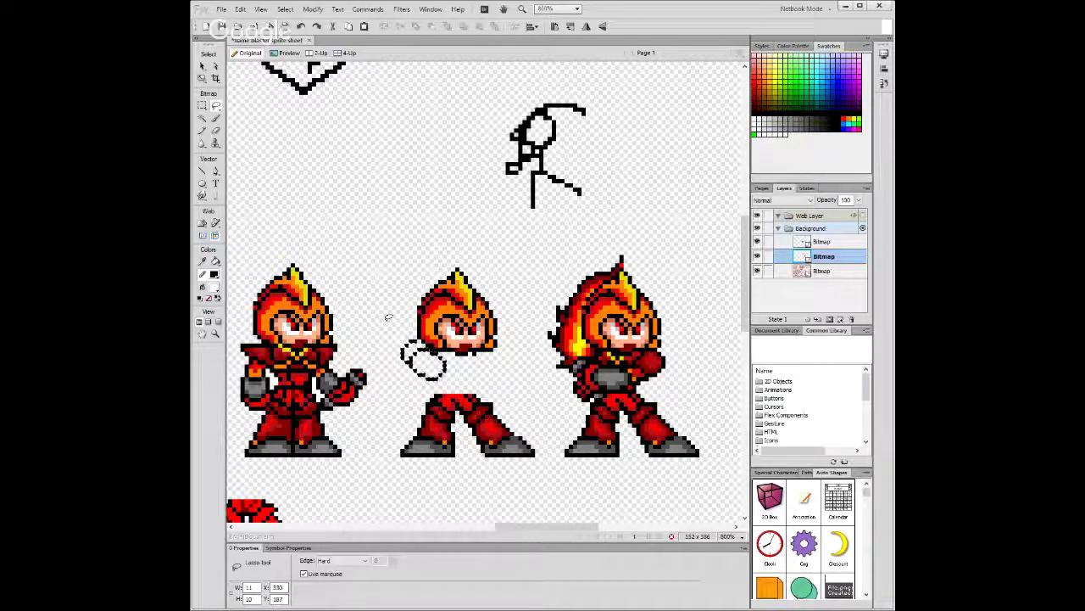
pyautogui.press('Up')
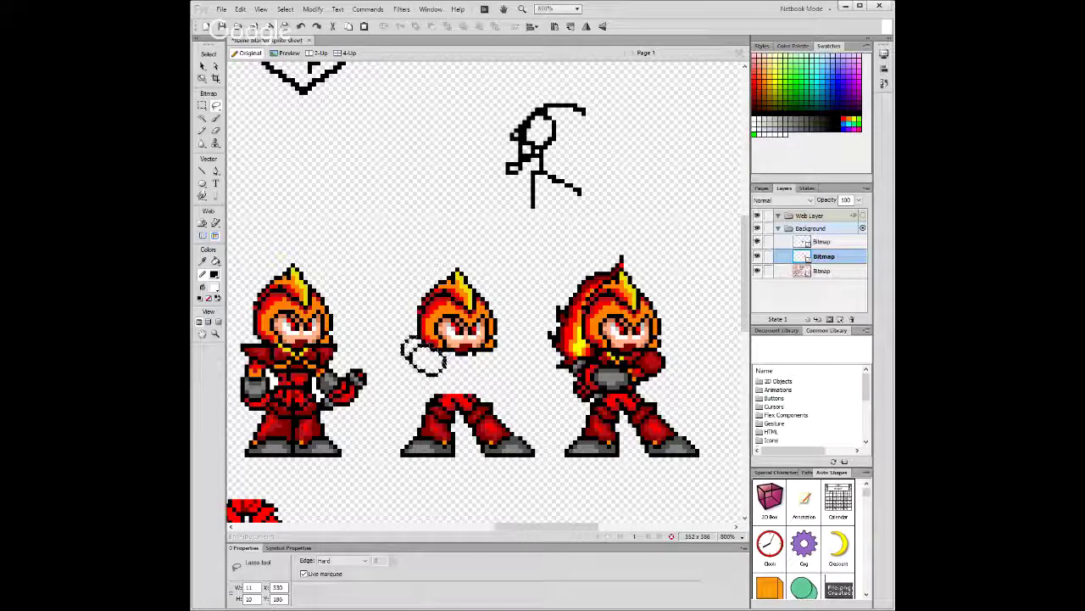
pyautogui.moveTo(416, 360)
pyautogui.mouseDown()
pyautogui.moveTo(367, 266)
pyautogui.moveTo(352, 195)
pyautogui.mouseUp()
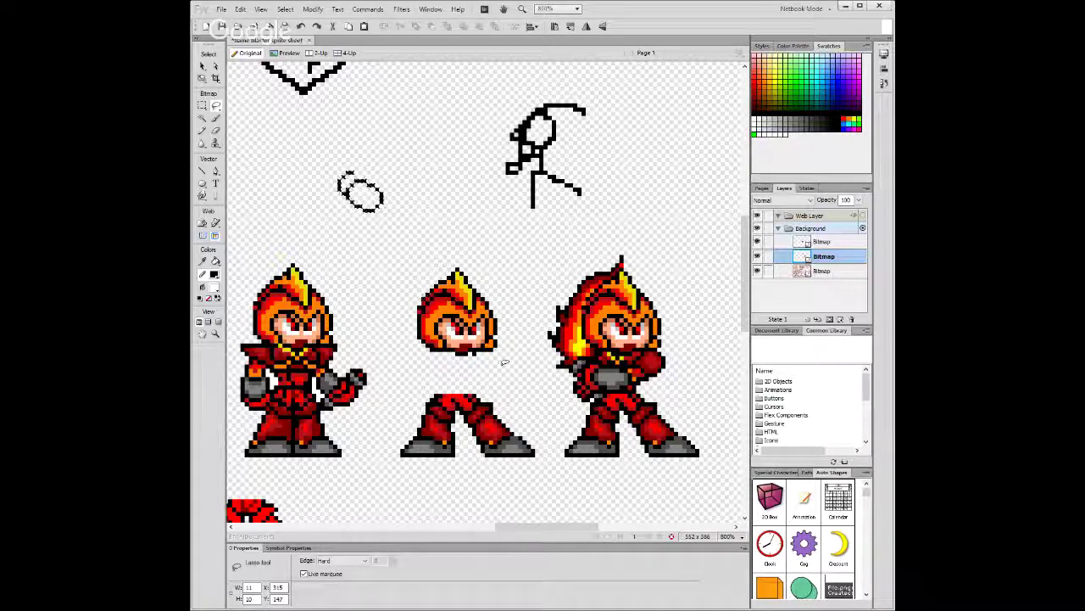
# Lasso the separated head above the middle legs, delete it from the lowest bitmap, and clear the selection.
pyautogui.moveTo(504, 362)
pyautogui.mouseDown()
pyautogui.moveTo(435, 347)
pyautogui.moveTo(395, 310)
pyautogui.moveTo(407, 270)
pyautogui.moveTo(450, 257)
pyautogui.moveTo(483, 275)
pyautogui.moveTo(503, 364)
pyautogui.mouseUp()
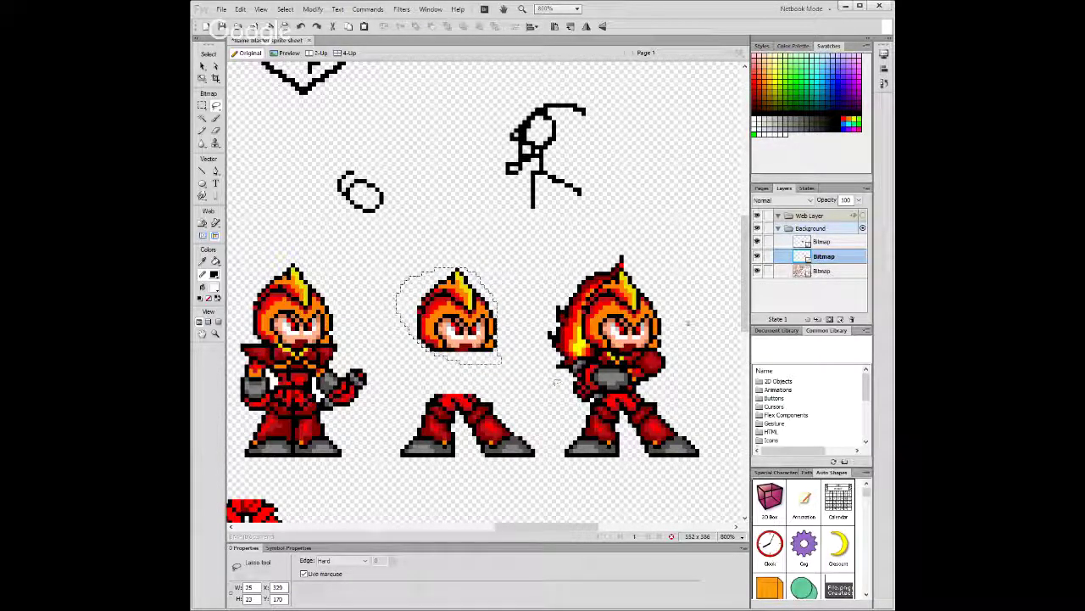
pyautogui.click(824, 270)
pyautogui.press('Delete')
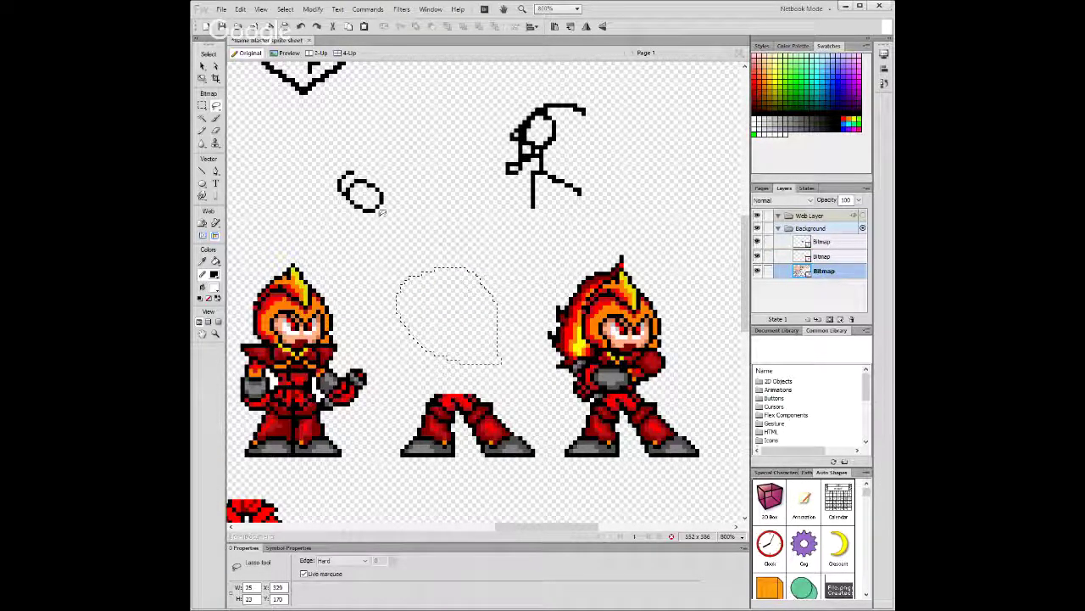
pyautogui.moveTo(344, 201)
pyautogui.mouseDown()
pyautogui.moveTo(334, 157)
pyautogui.moveTo(381, 155)
pyautogui.moveTo(398, 185)
pyautogui.moveTo(373, 216)
pyautogui.mouseUp()
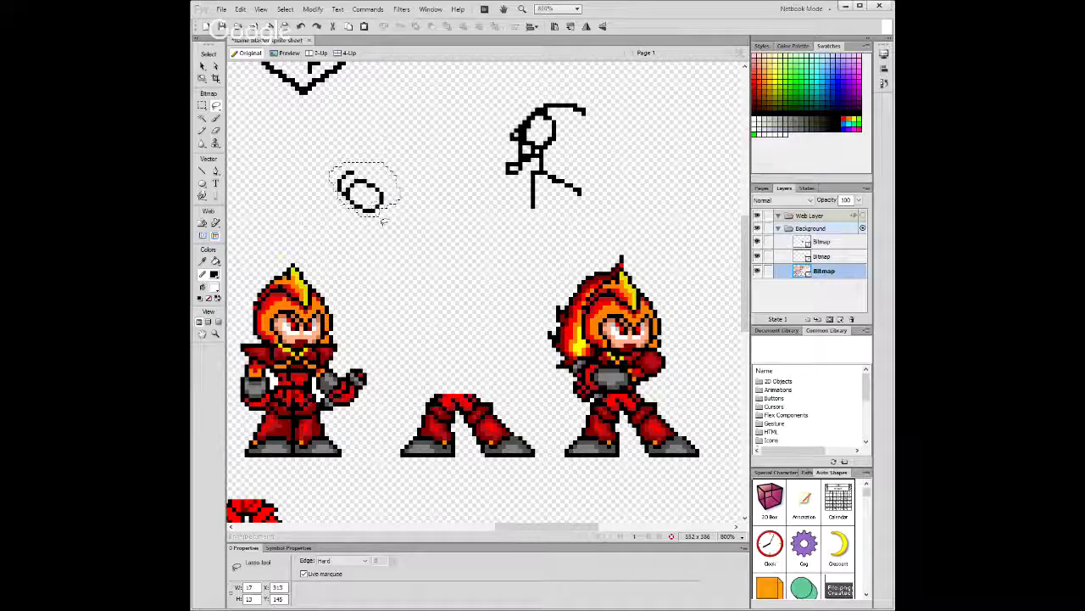
pyautogui.click(384, 222)
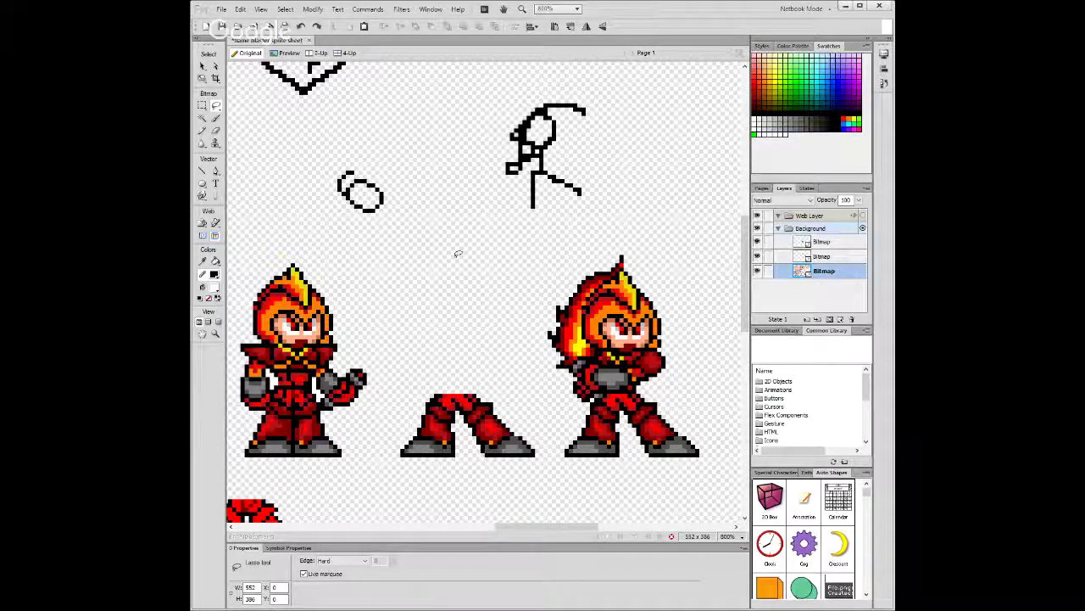
# Marquee-select the side-facing, flame-haired head as a 20 × 23 pixel area and copy it, leaving the original in place.
pyautogui.moveTo(514, 527); pyautogui.dragTo(441, 538)
pyautogui.scroll(5, 438, 351)
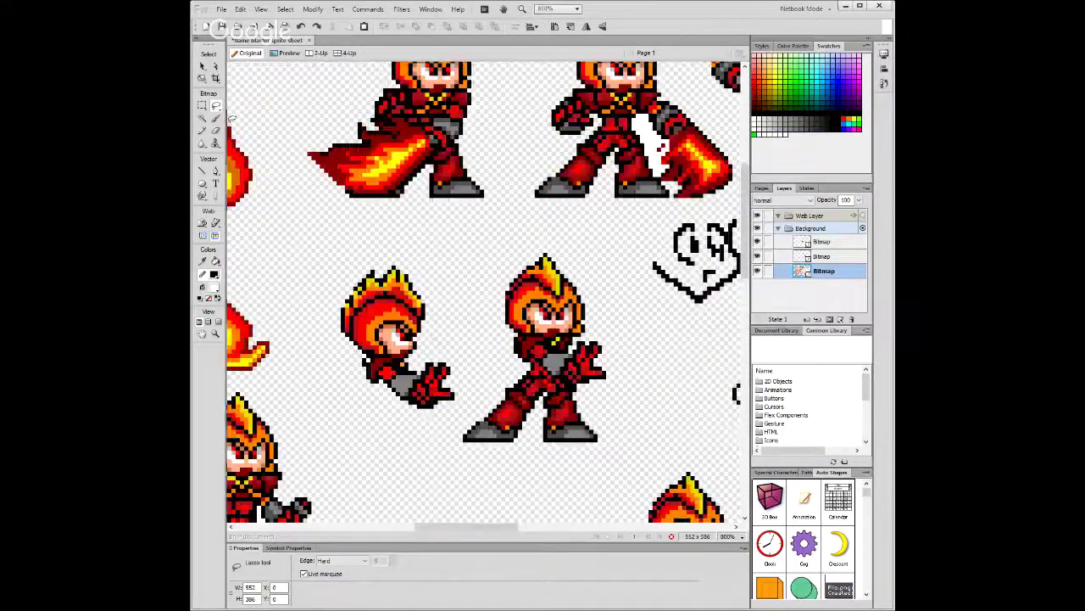
pyautogui.click(203, 105)
pyautogui.moveTo(312, 261)
pyautogui.mouseDown()
pyautogui.moveTo(445, 348)
pyautogui.moveTo(434, 361)
pyautogui.mouseUp()
pyautogui.moveTo(396, 331); pyautogui.dragTo(417, 301)
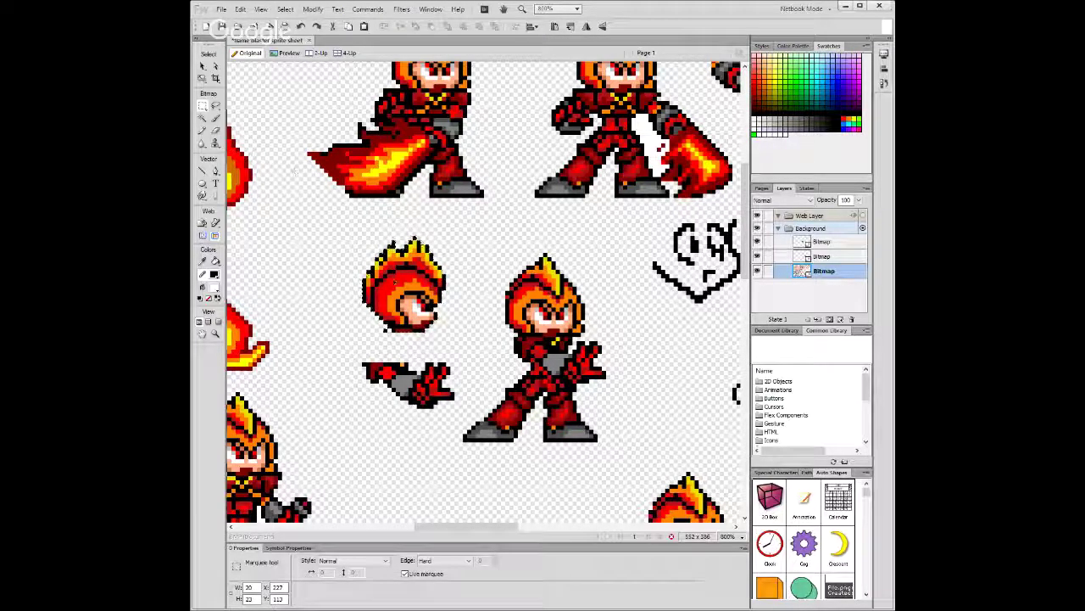
pyautogui.moveTo(403, 288); pyautogui.dragTo(381, 322)
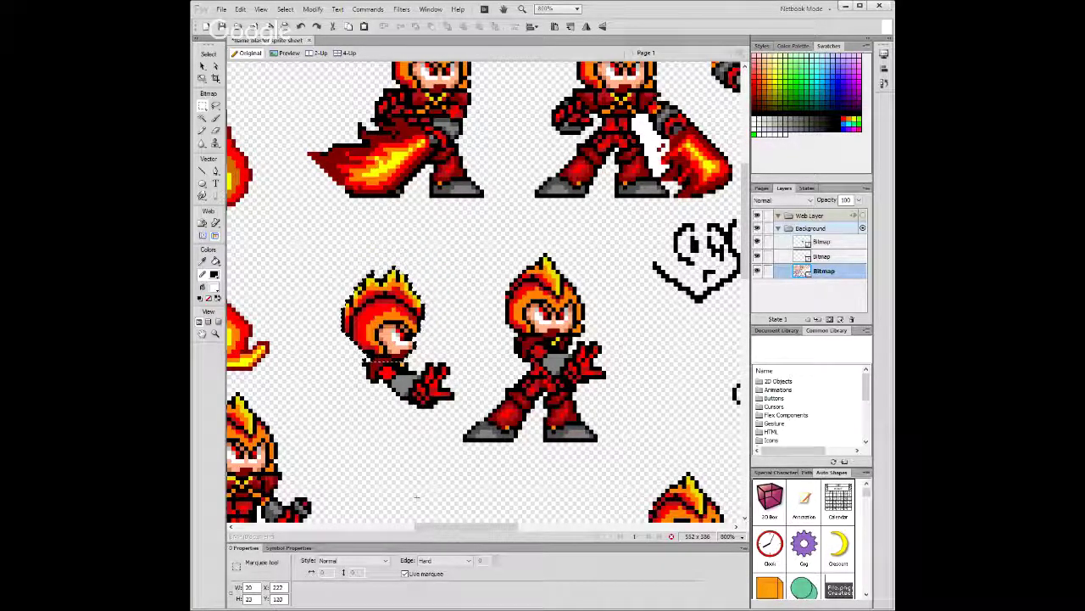
# Paste the flame-haired head into the sheet and position it above the separated middle legs.
pyautogui.moveTo(487, 526); pyautogui.dragTo(531, 530)
pyautogui.scroll(-3, 546, 530)
pyautogui.hotkey('ctrl', 'v')
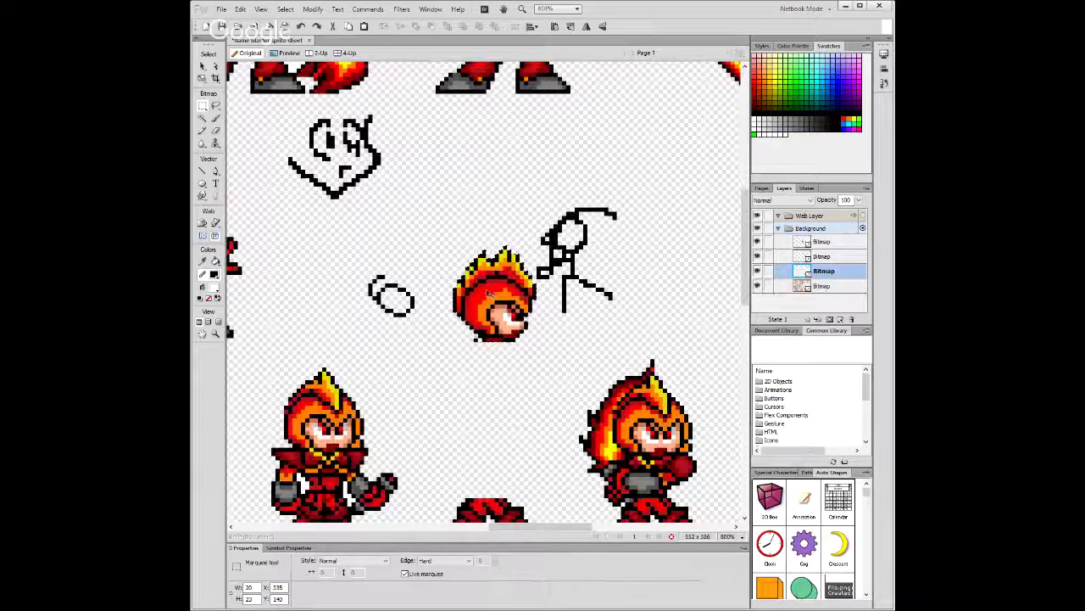
pyautogui.moveTo(490, 292); pyautogui.dragTo(489, 396)
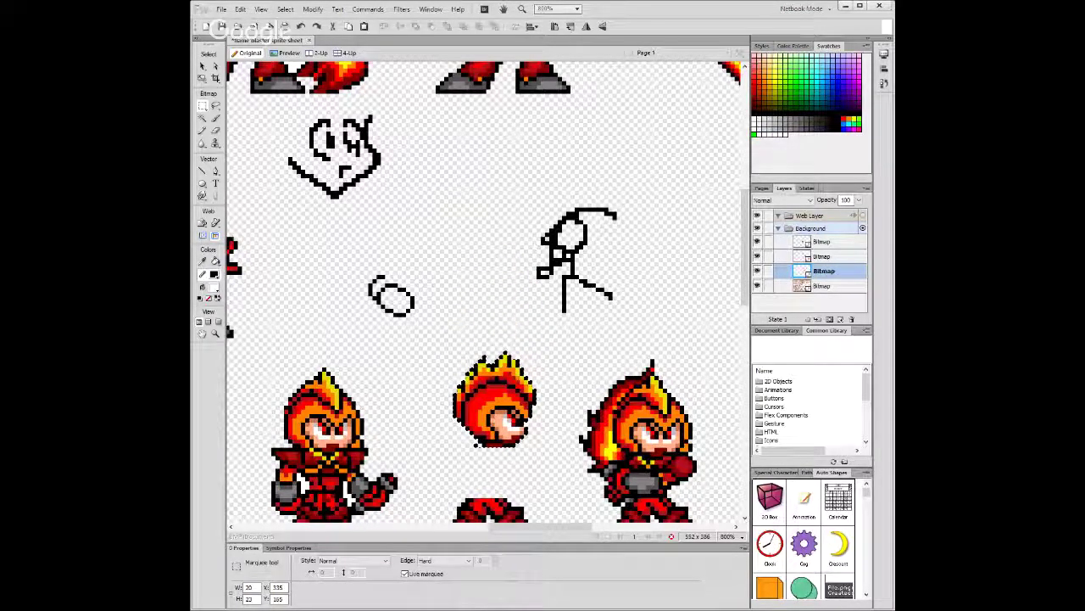
# Merge the pasted head's bitmap with the sketch bitmap above it, keeping the main sprite bitmap separate, and deselect.
pyautogui.click(821, 287)
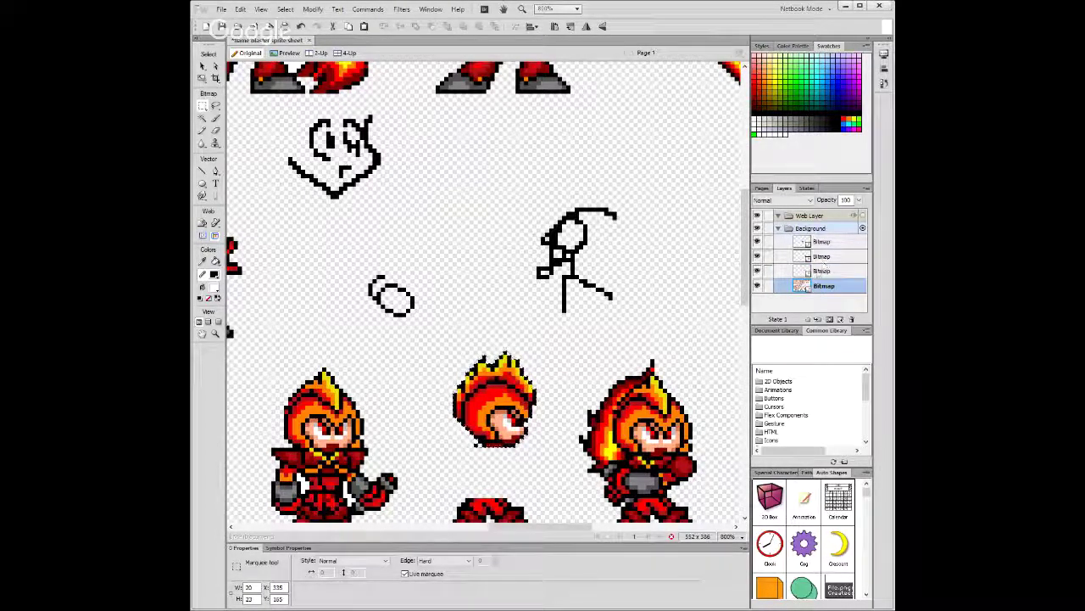
pyautogui.click(757, 270)
pyautogui.click(757, 271)
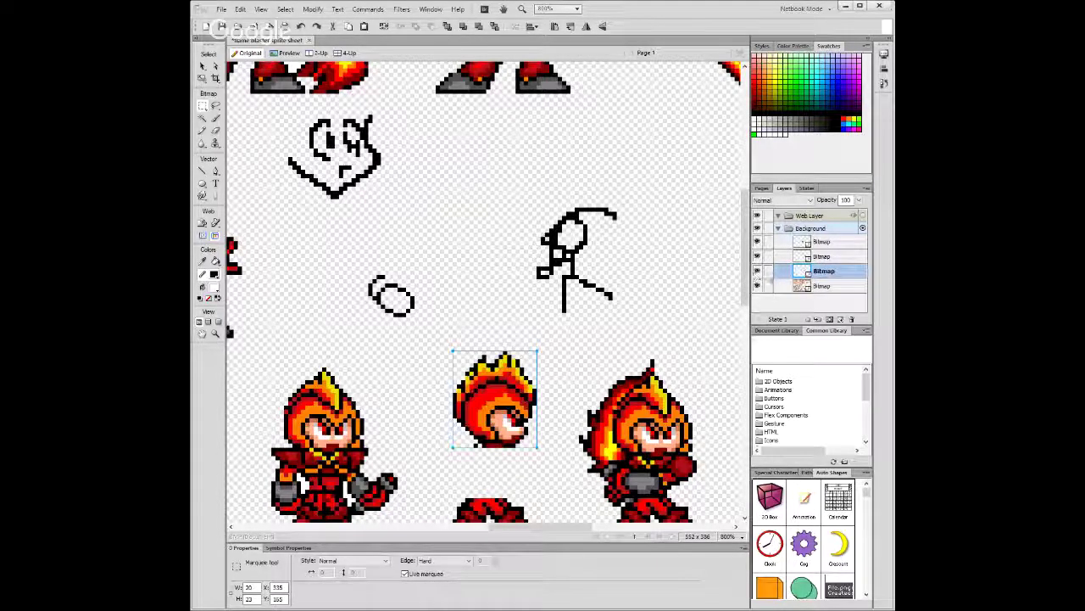
pyautogui.click(756, 256)
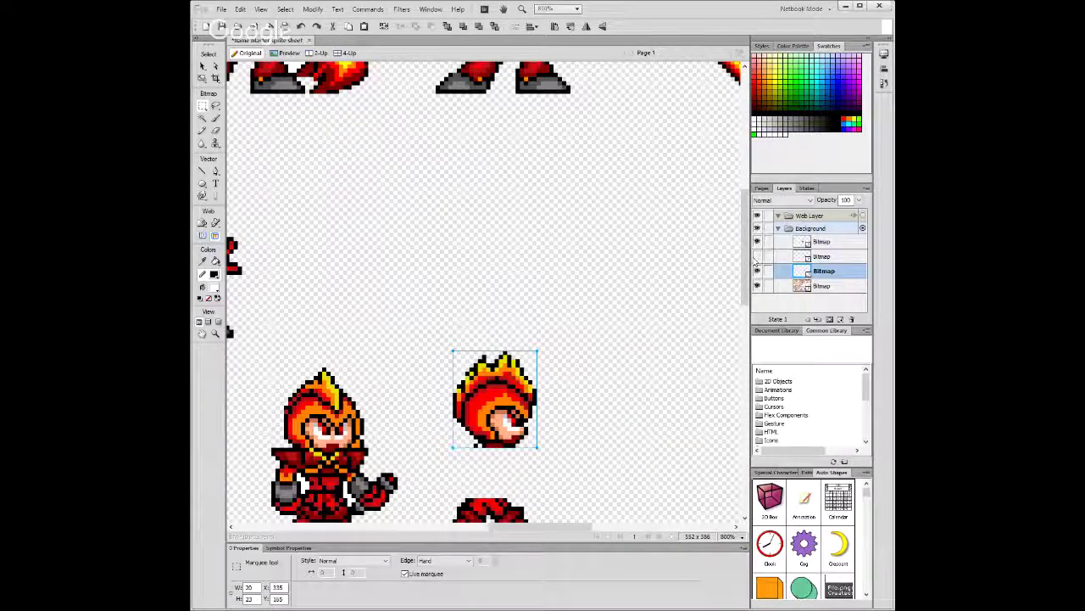
pyautogui.click(756, 256)
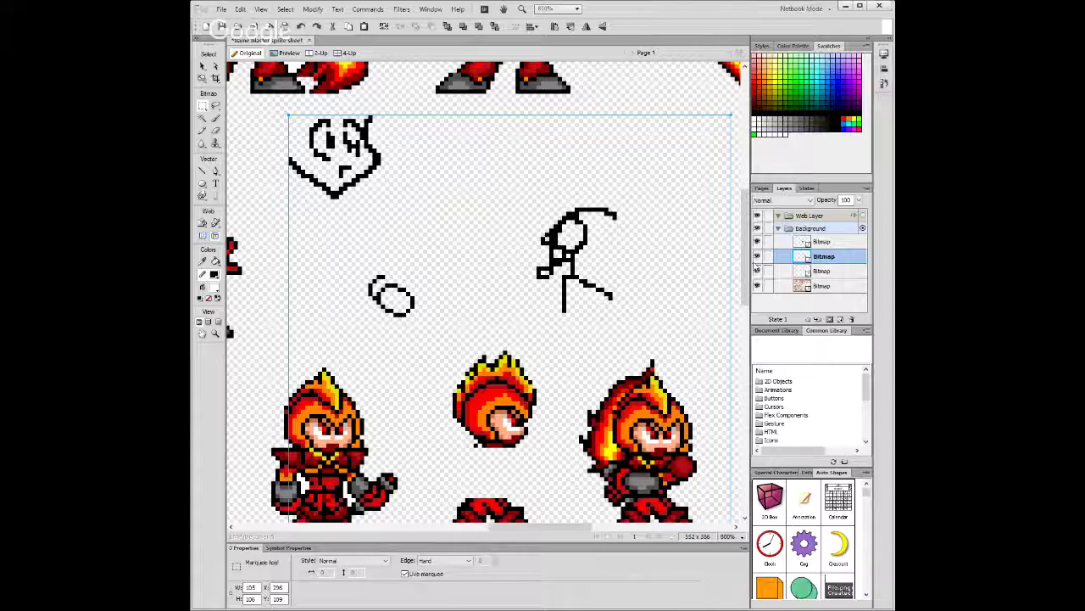
pyautogui.keyDown('shift'); pyautogui.click(827, 271); pyautogui.keyUp('shift')
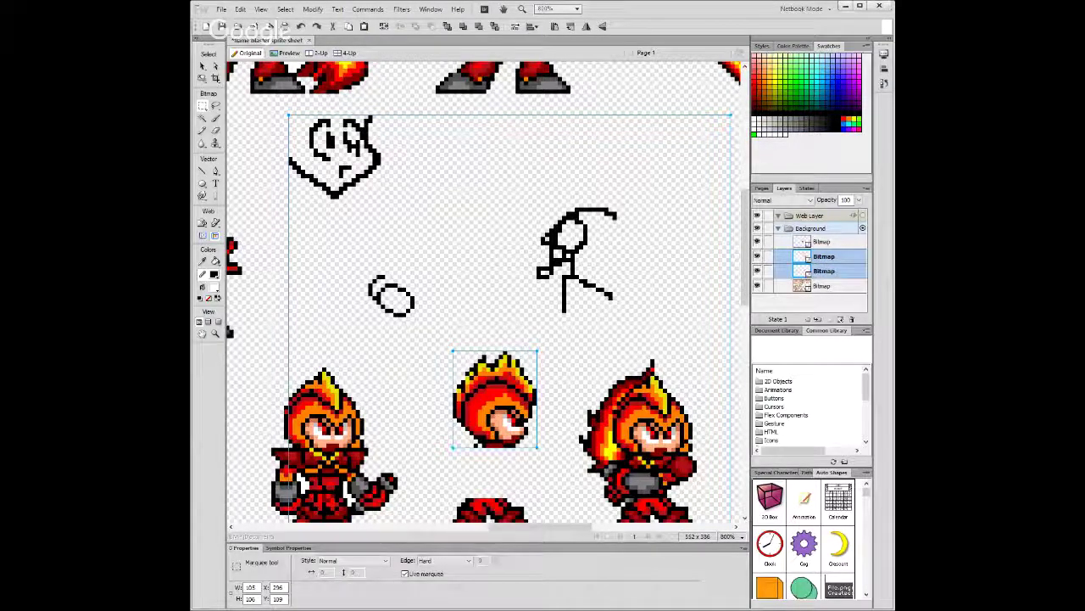
pyautogui.hotkey('ctrl', 'e')
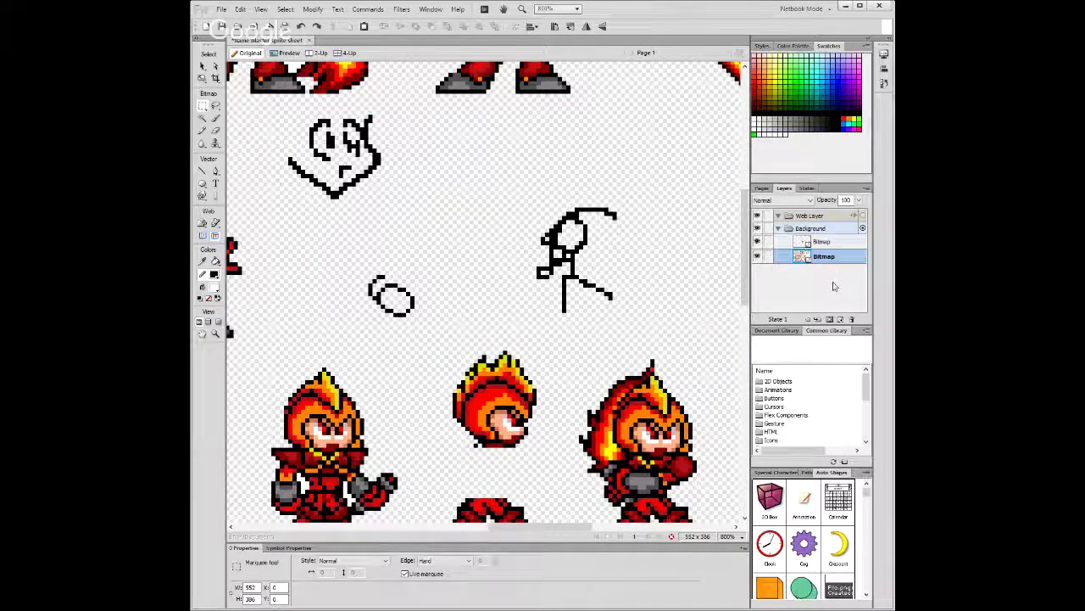
pyautogui.hotkey('ctrl', 'z')
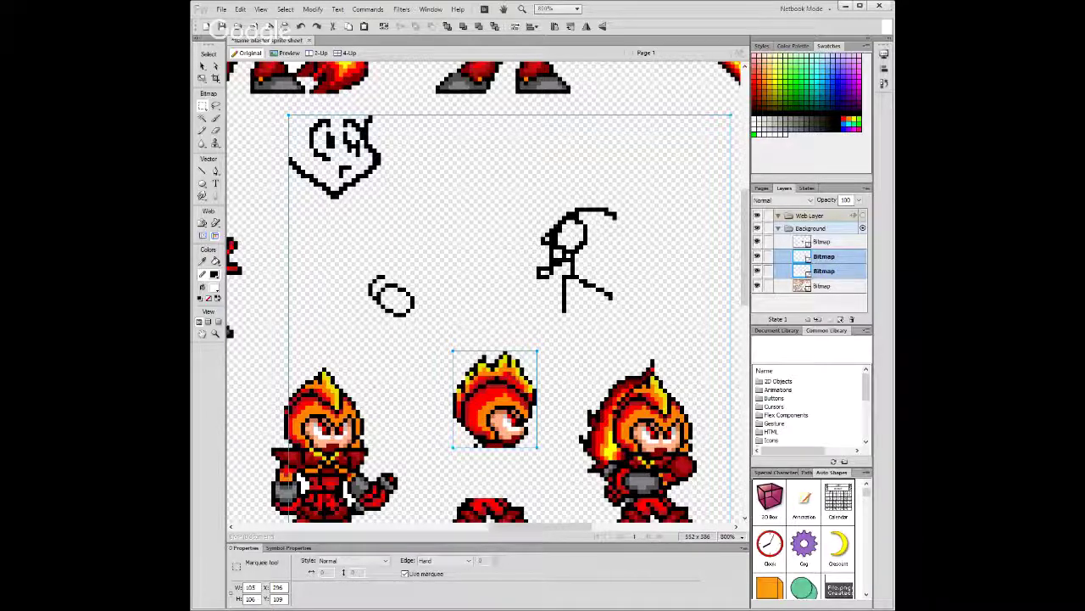
pyautogui.hotkey('ctrl', 'e')
pyautogui.scroll(-2, 535, 297)
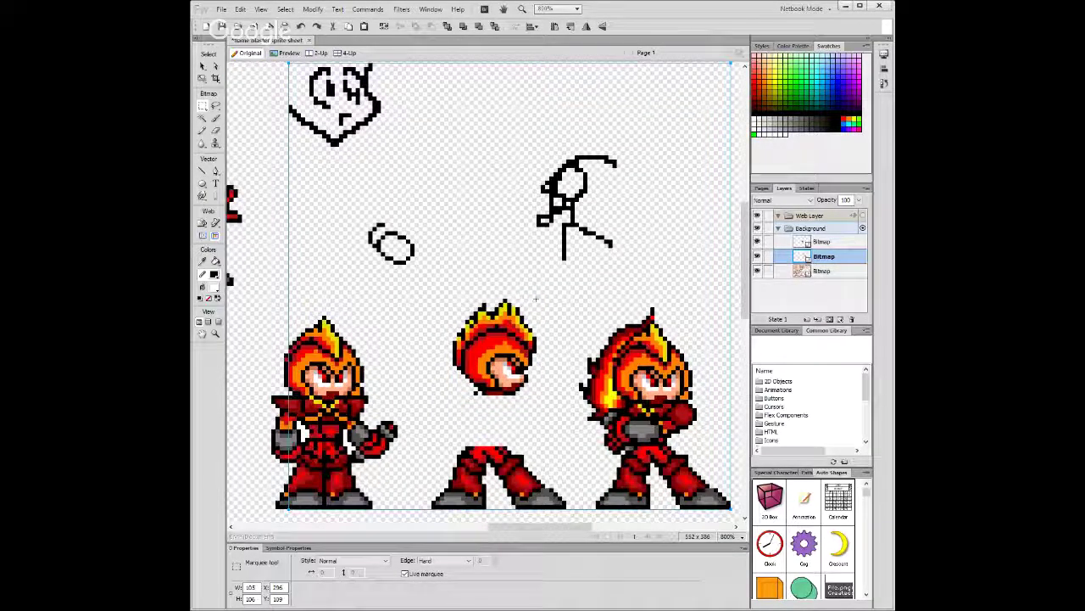
pyautogui.click(438, 294)
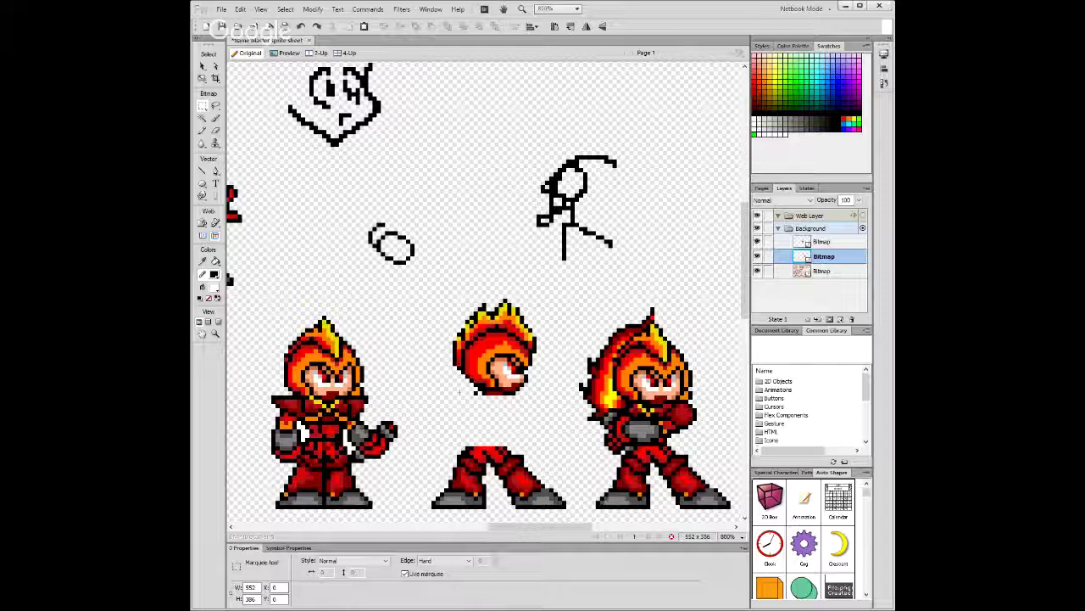
# Clear the leftover neck pixels beneath the flame-haired head using 5 × 3 pixel marquee selections.
pyautogui.moveTo(459, 392); pyautogui.dragTo(480, 402)
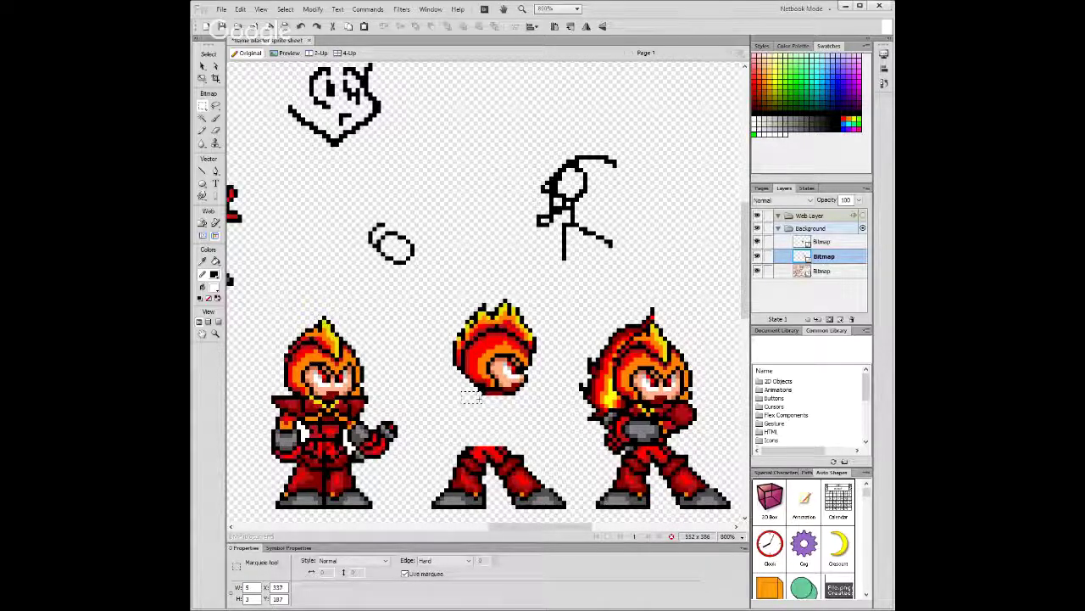
pyautogui.moveTo(480, 398); pyautogui.dragTo(480, 395)
pyautogui.press('Right')
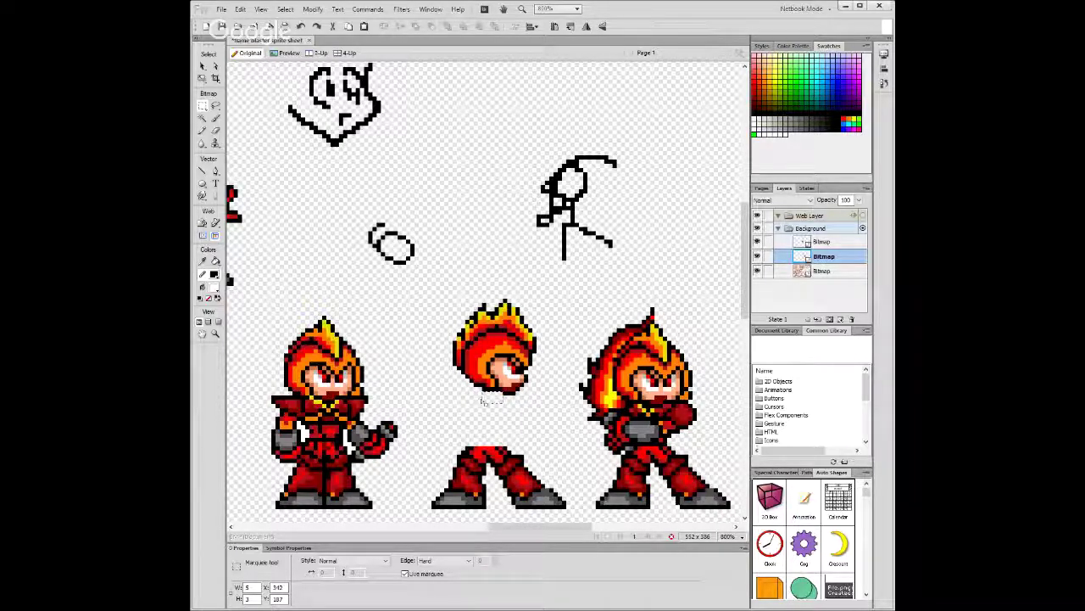
# Marquee-select the flame-haired head, try it at X 332, Y 167 above the legs, and delete it.
pyautogui.moveTo(553, 402); pyautogui.dragTo(440, 296)
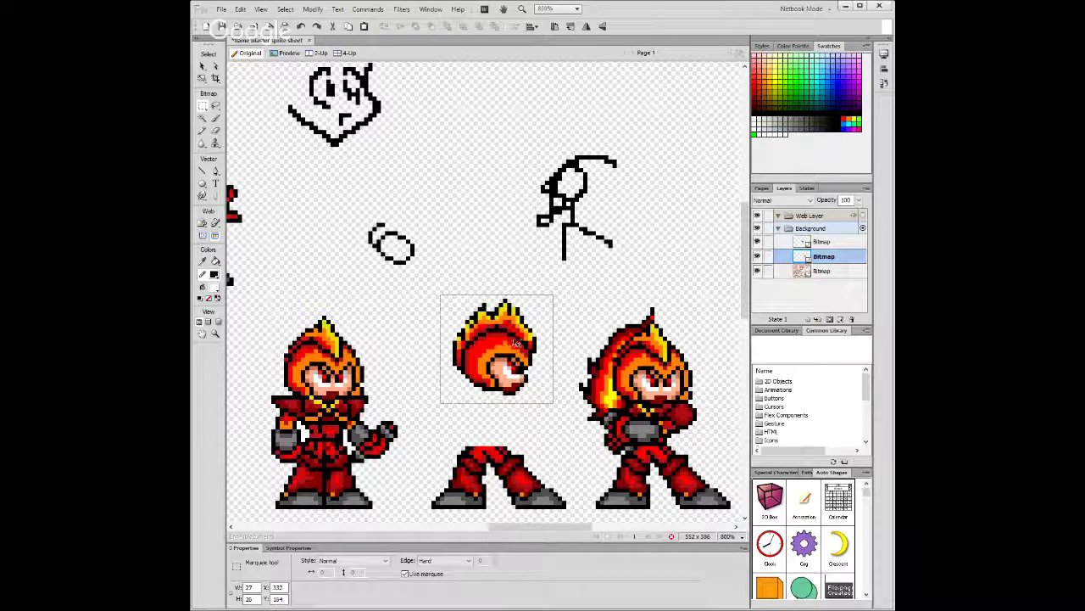
pyautogui.moveTo(515, 342); pyautogui.dragTo(502, 357)
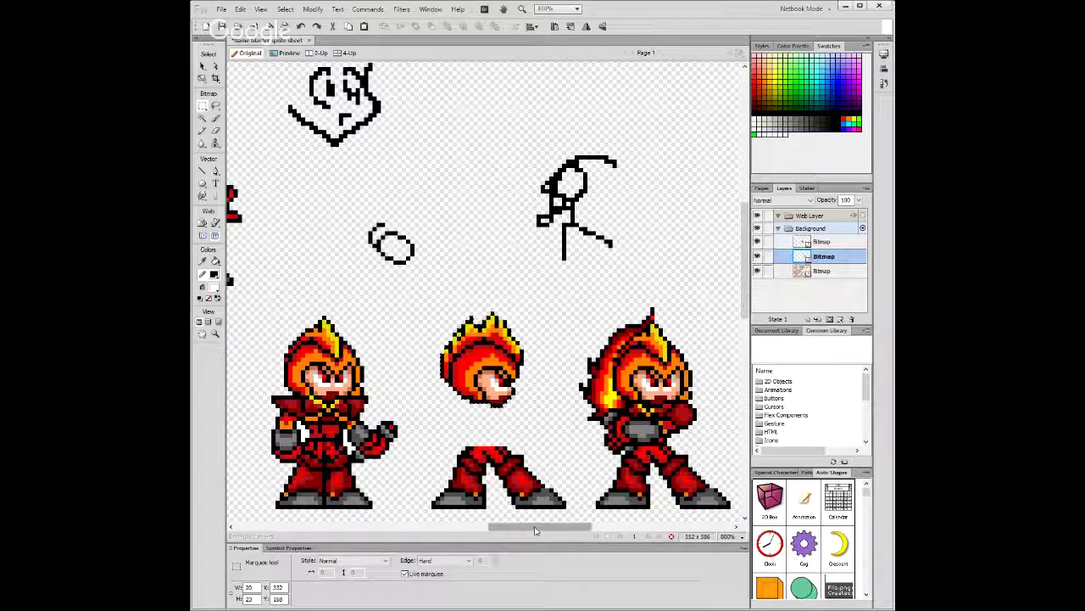
pyautogui.moveTo(529, 531)
pyautogui.mouseDown()
pyautogui.moveTo(434, 527)
pyautogui.moveTo(541, 531)
pyautogui.moveTo(531, 531)
pyautogui.mouseUp()
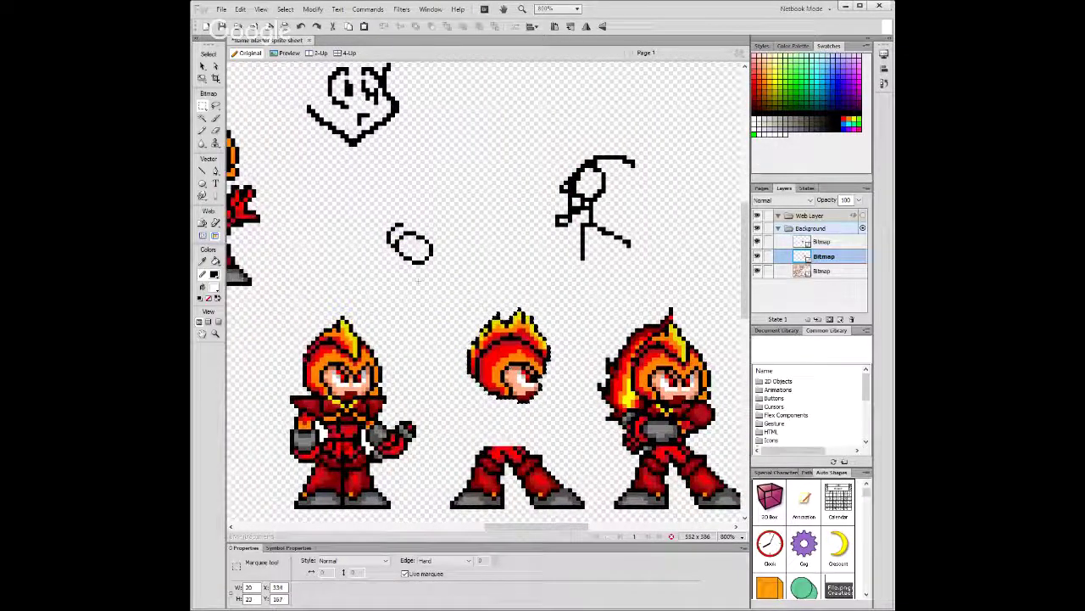
pyautogui.press('Left')
pyautogui.press('Left')
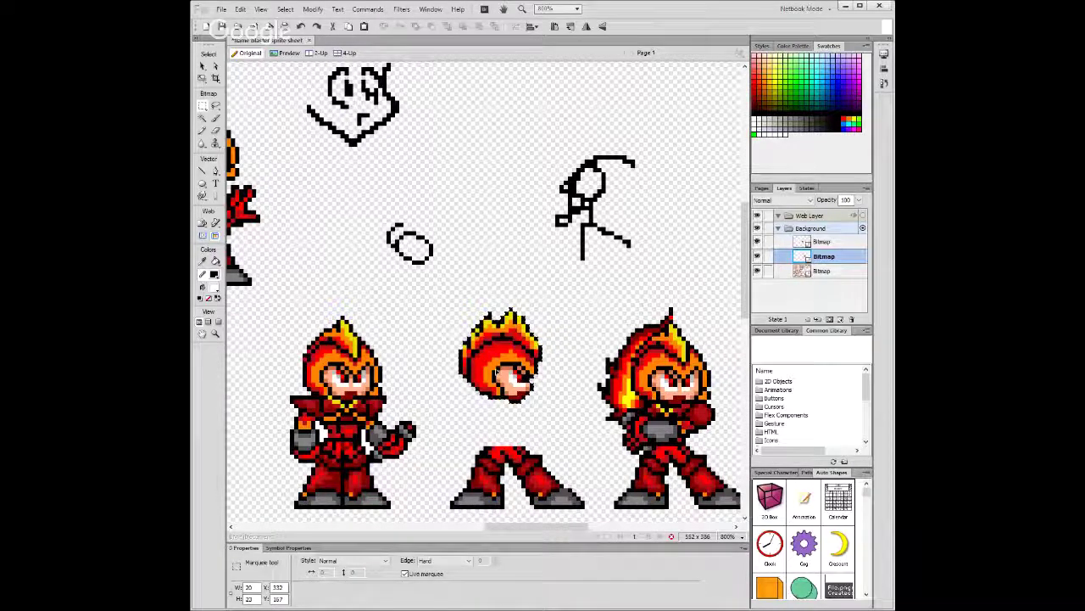
pyautogui.press('Delete')
pyautogui.hotkey('ctrl', 'd')
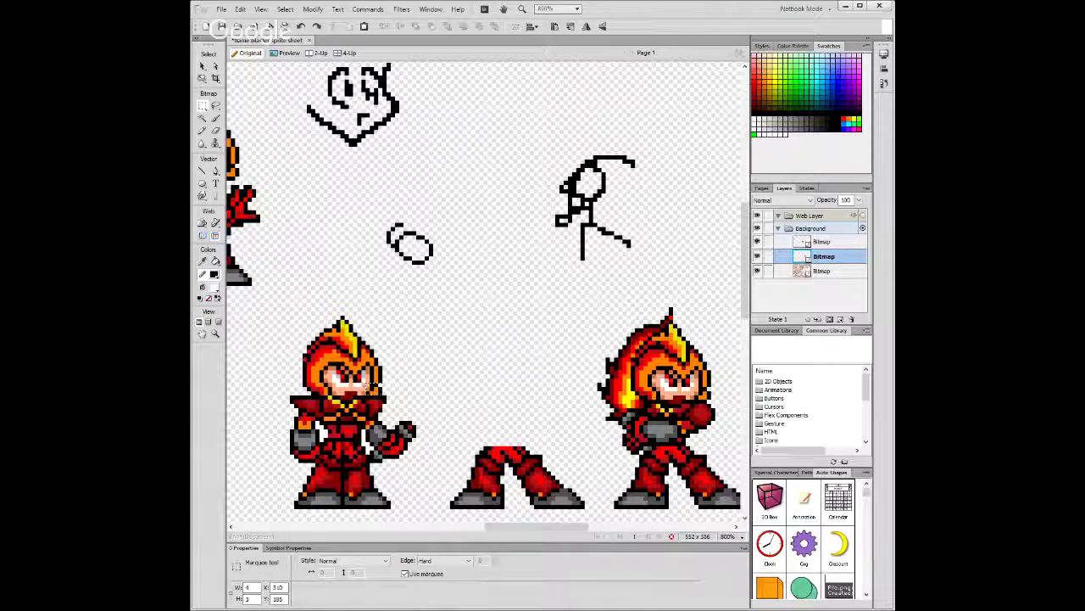
pyautogui.moveTo(298, 313); pyautogui.dragTo(382, 363)
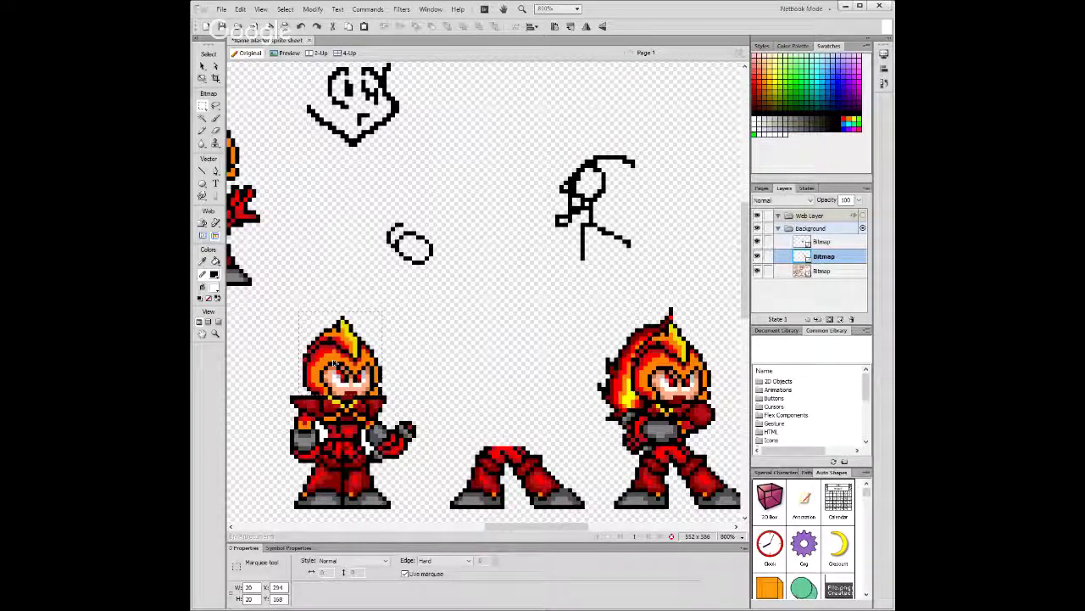
pyautogui.click(369, 365)
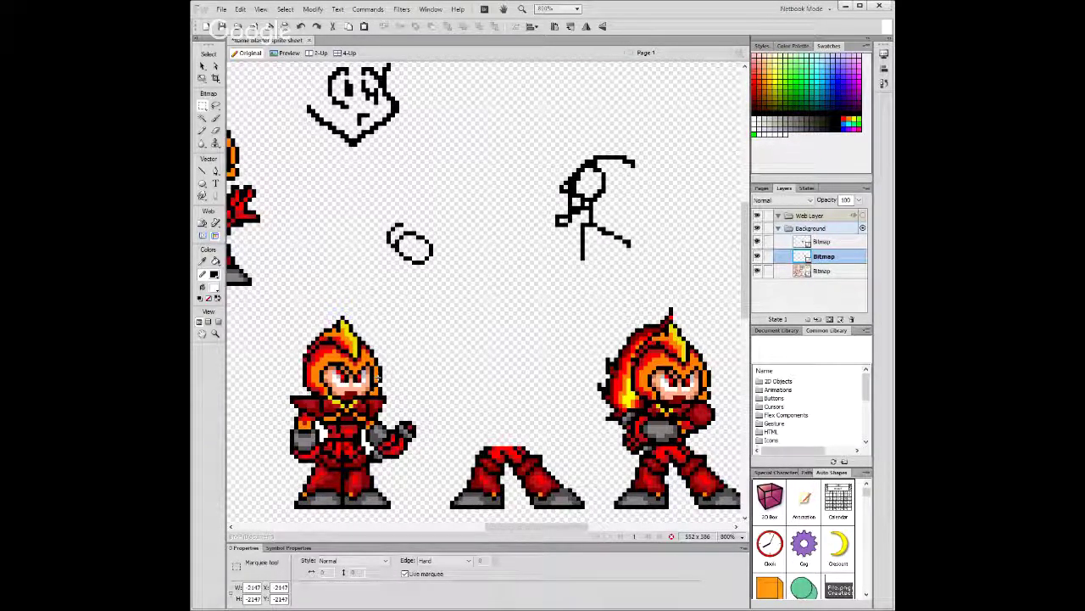
pyautogui.hotkey('ctrl', 'z')
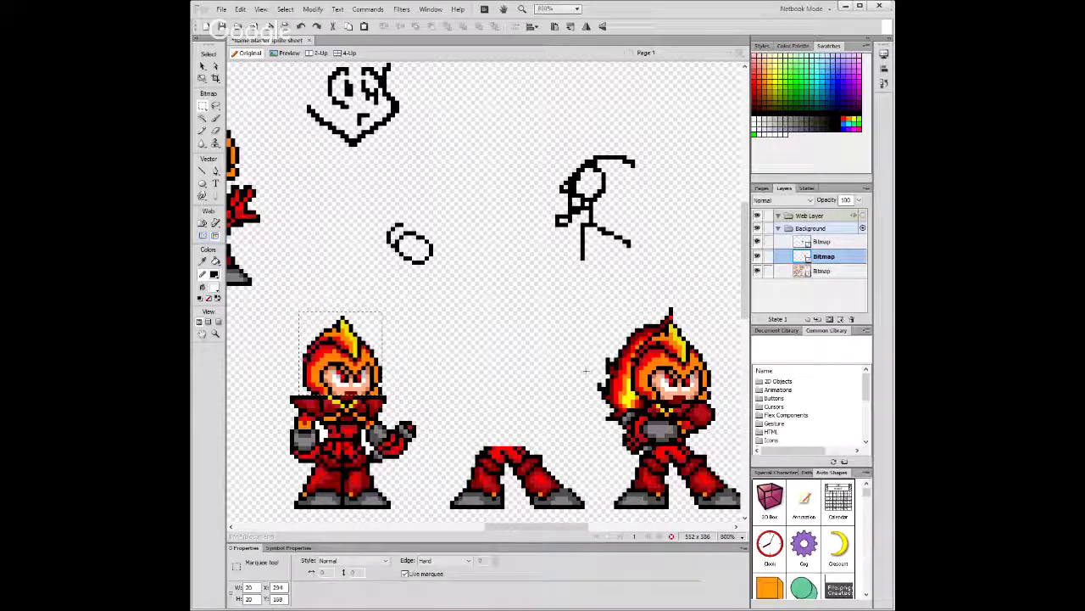
pyautogui.click(757, 256)
pyautogui.click(757, 256)
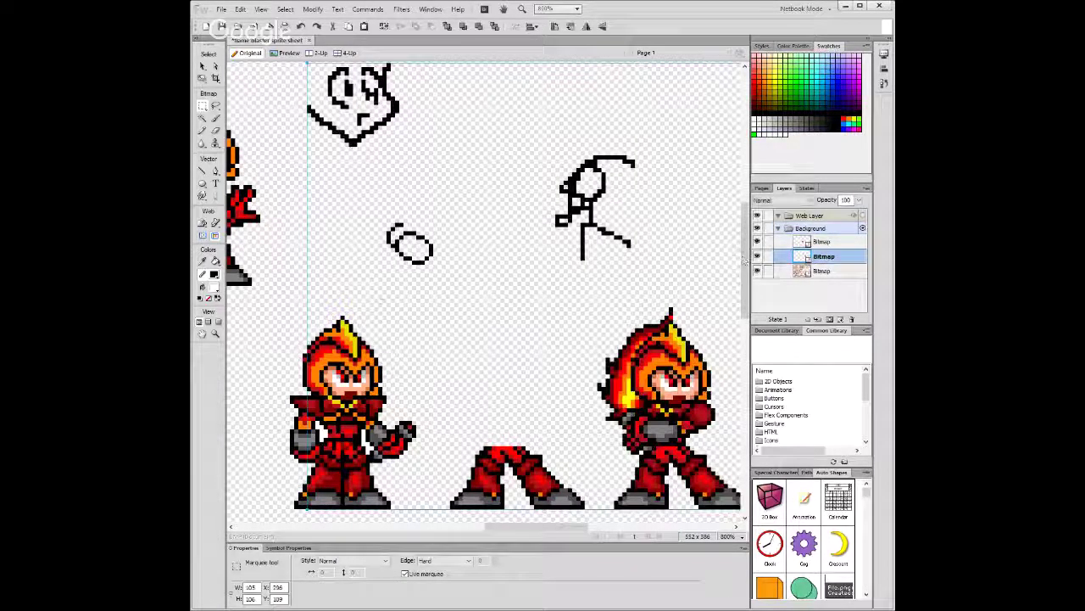
pyautogui.hotkey('ctrl', 'd')
# Move the small double-oval sketch down to just above the separated middle legs and deselect it.
pyautogui.press('y')
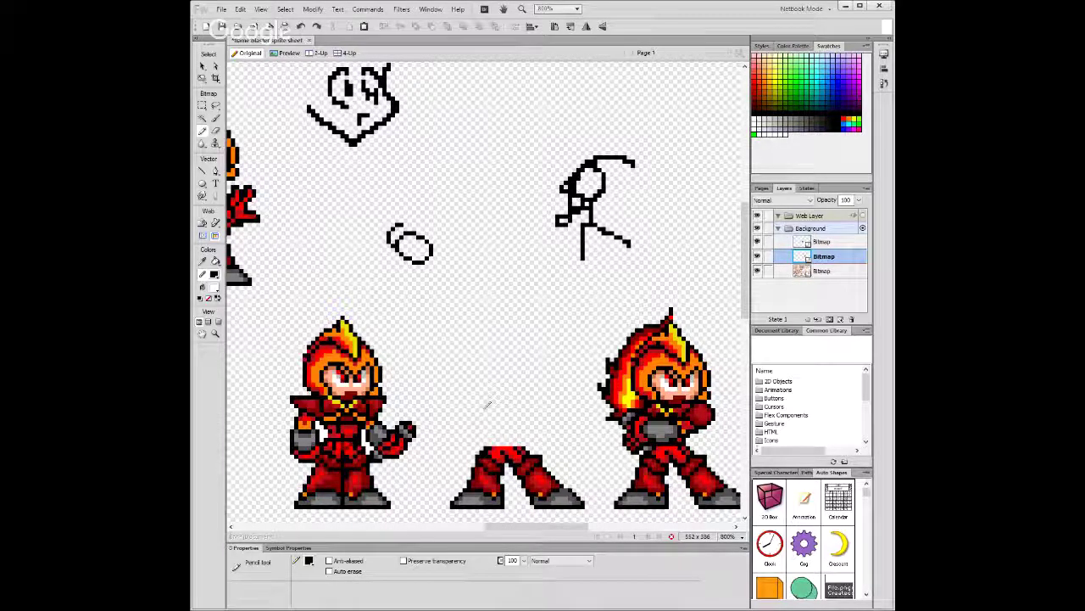
pyautogui.click(202, 105)
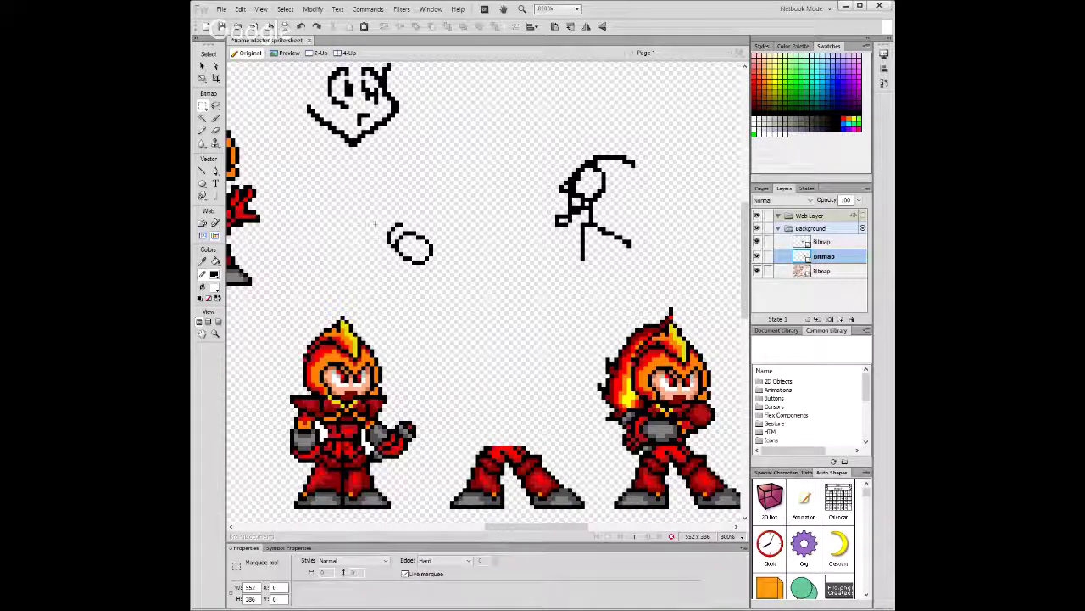
pyautogui.moveTo(379, 222)
pyautogui.mouseDown()
pyautogui.moveTo(415, 261)
pyautogui.moveTo(510, 425)
pyautogui.mouseUp()
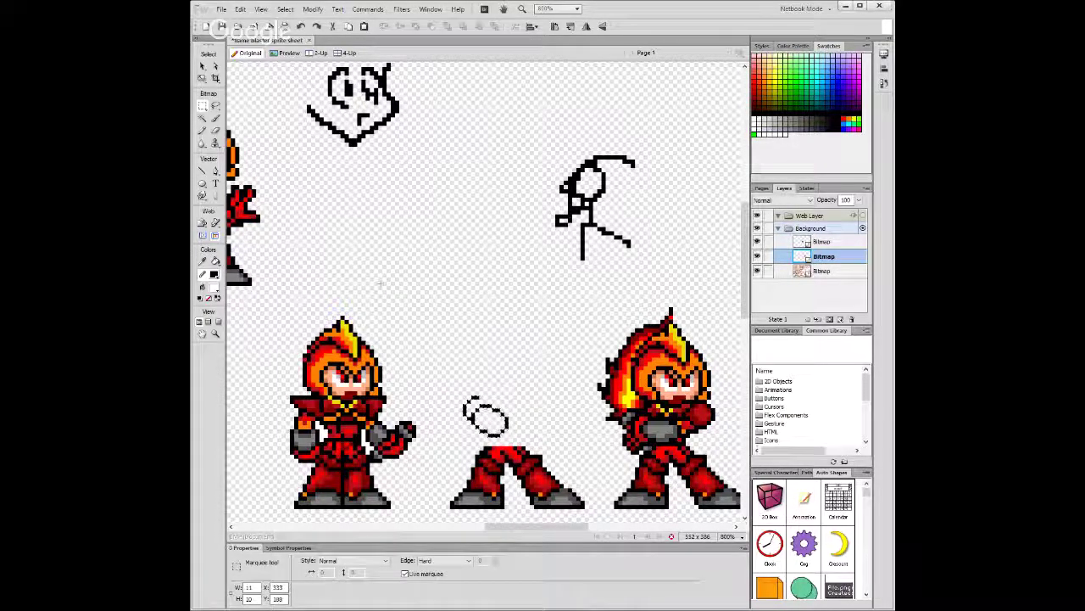
pyautogui.click(460, 373)
# Sketch an arm and small hand onto the ovals in black, and fill the hand with grey sampled from the standing character's glove.
pyautogui.press('y')
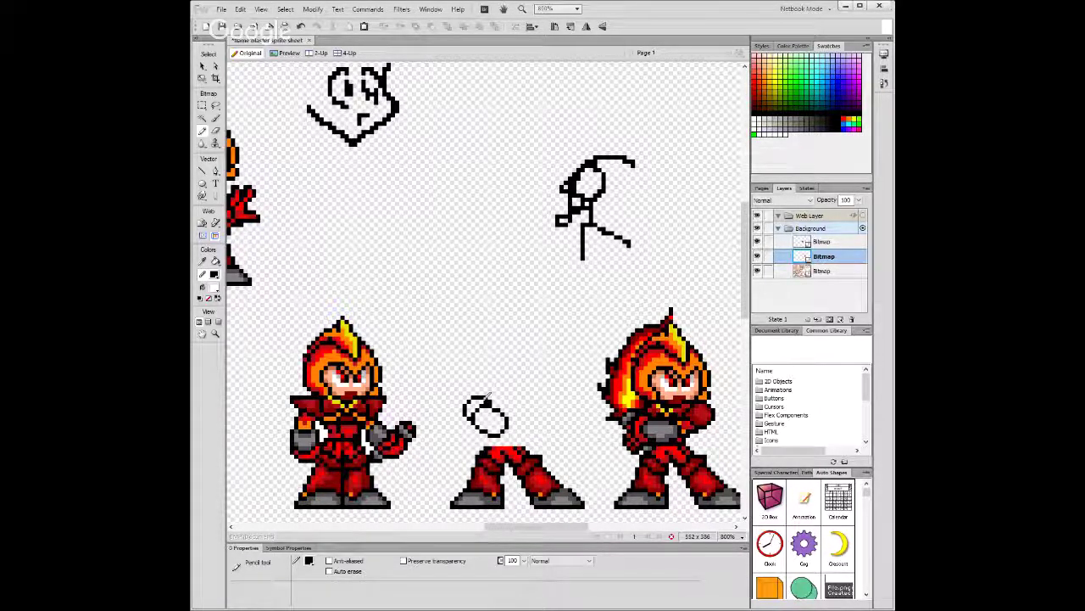
pyautogui.press('v')
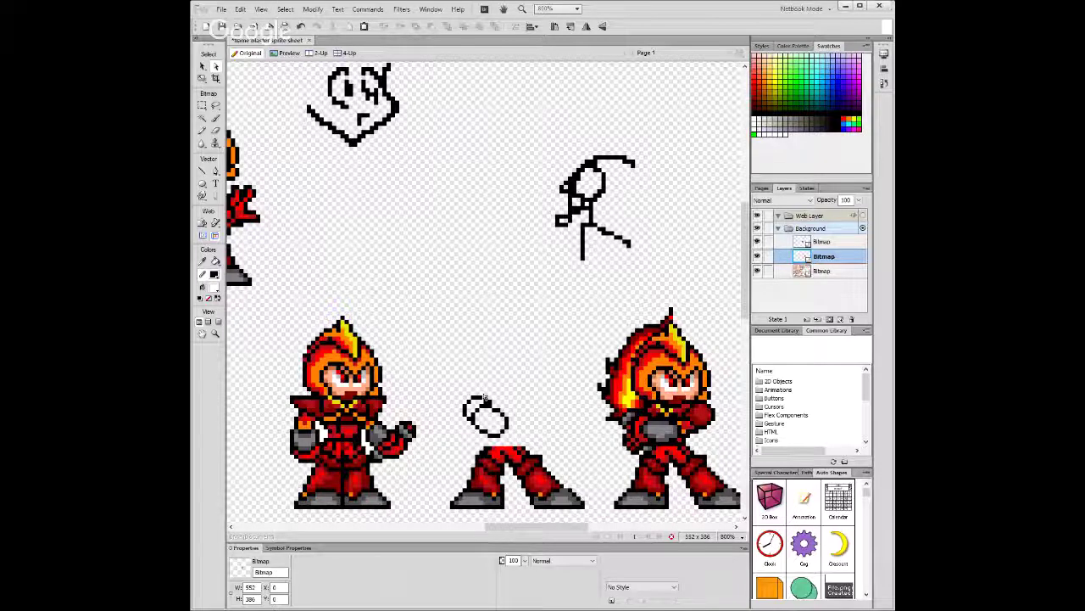
pyautogui.press('y')
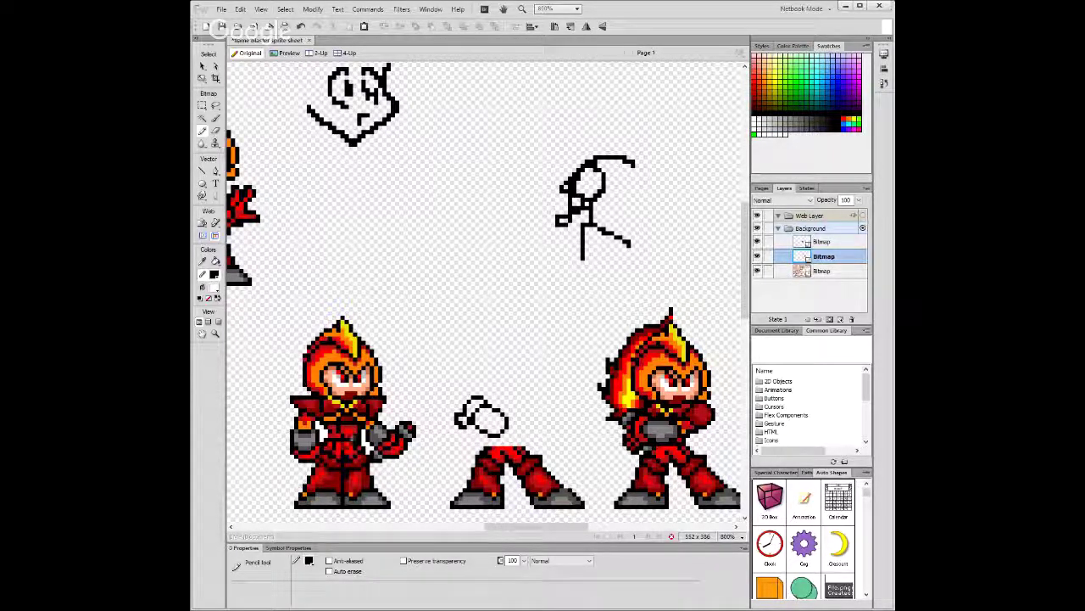
pyautogui.keyDown('alt'); pyautogui.click(374, 448); pyautogui.keyUp('alt')
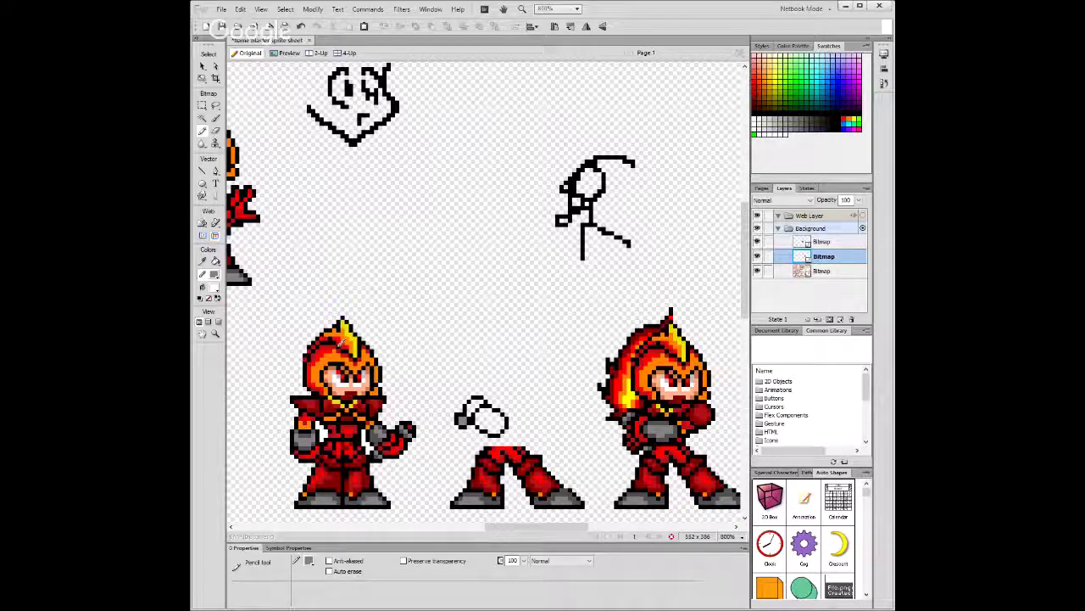
pyautogui.click(203, 262)
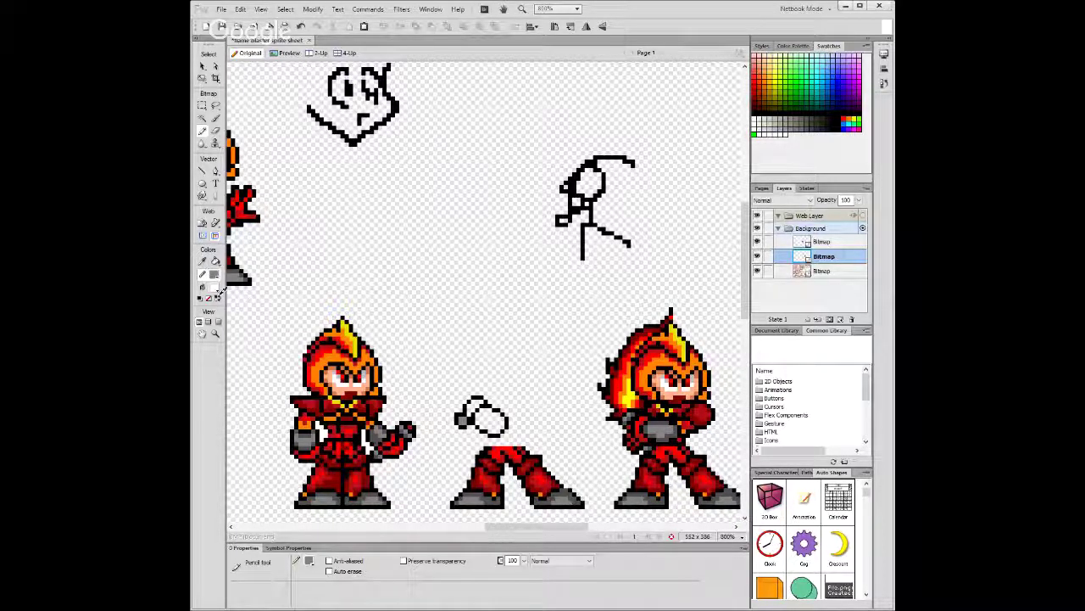
pyautogui.click(313, 396)
pyautogui.click(203, 106)
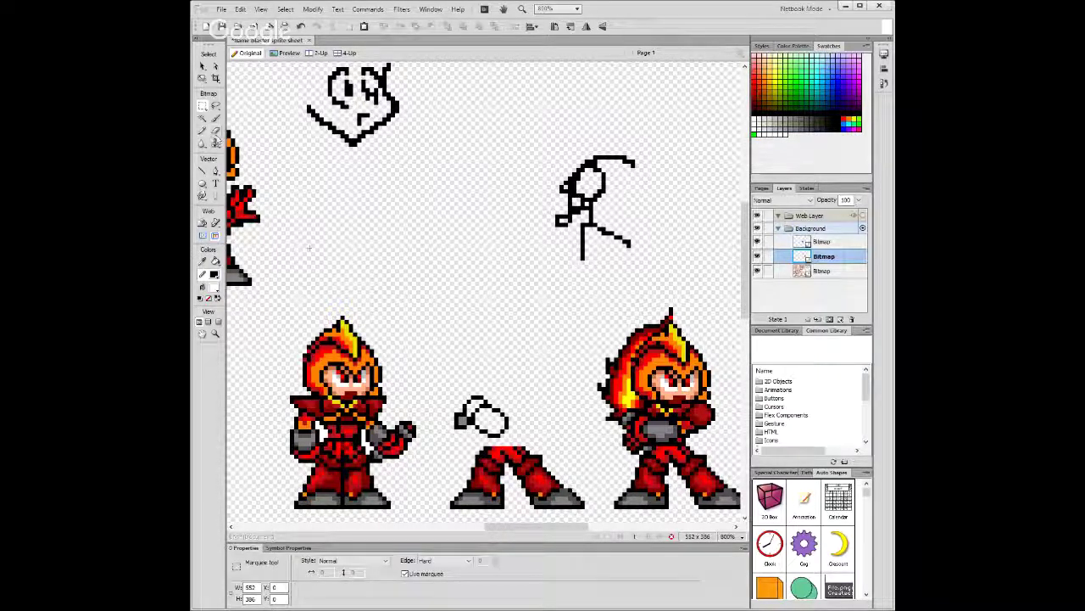
pyautogui.moveTo(442, 407); pyautogui.dragTo(457, 413)
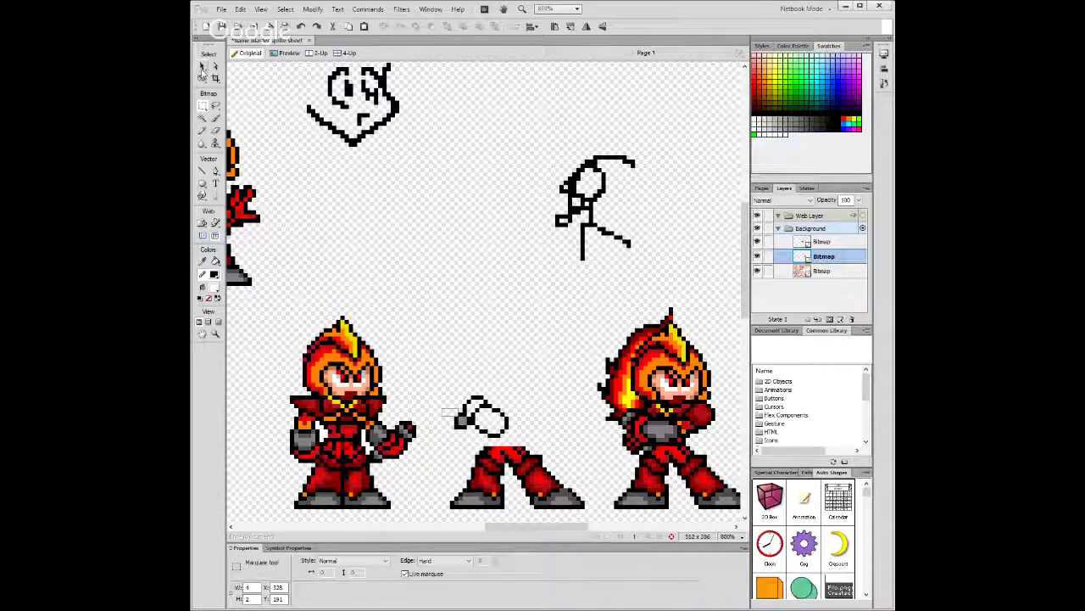
pyautogui.moveTo(256, 308); pyautogui.dragTo(419, 369)
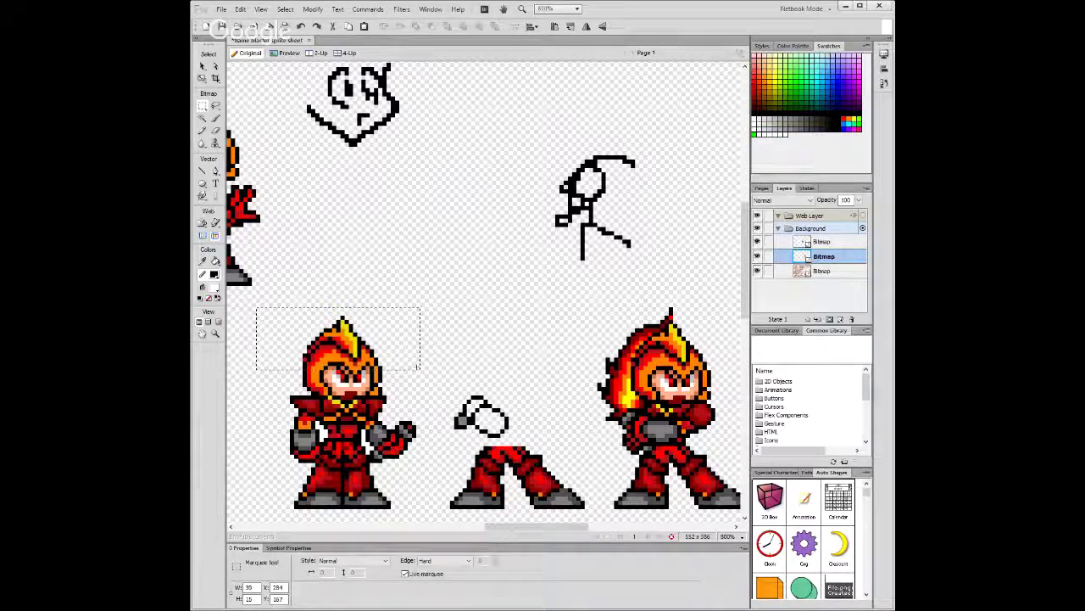
pyautogui.click(363, 322)
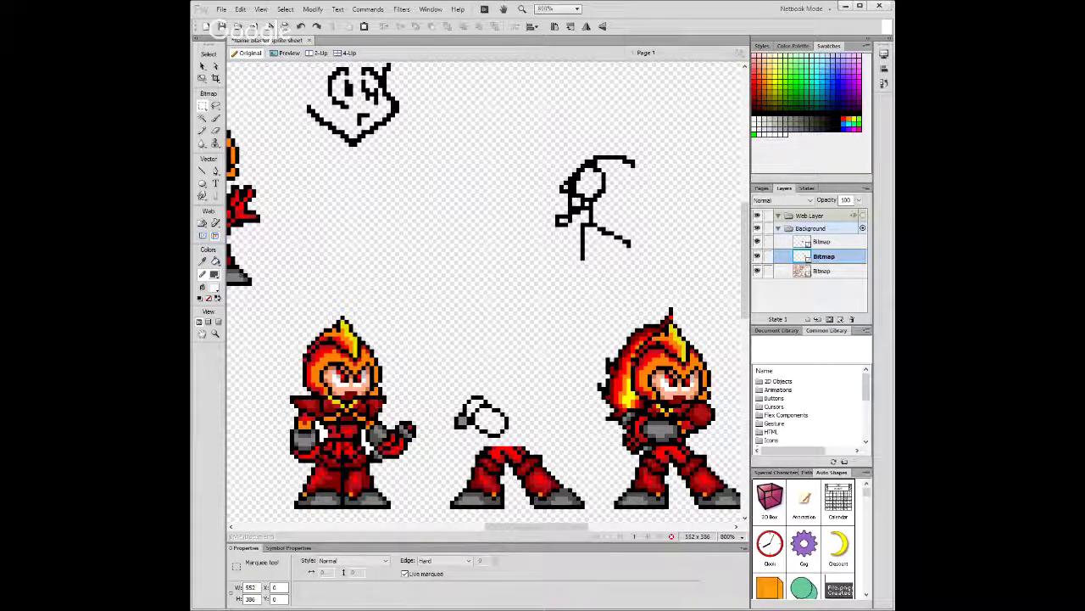
# Shade the hand dark grey, and sketch the waist, torso and second rounded shoulder above the legs with the Pencil in sampled black.
pyautogui.click(201, 130)
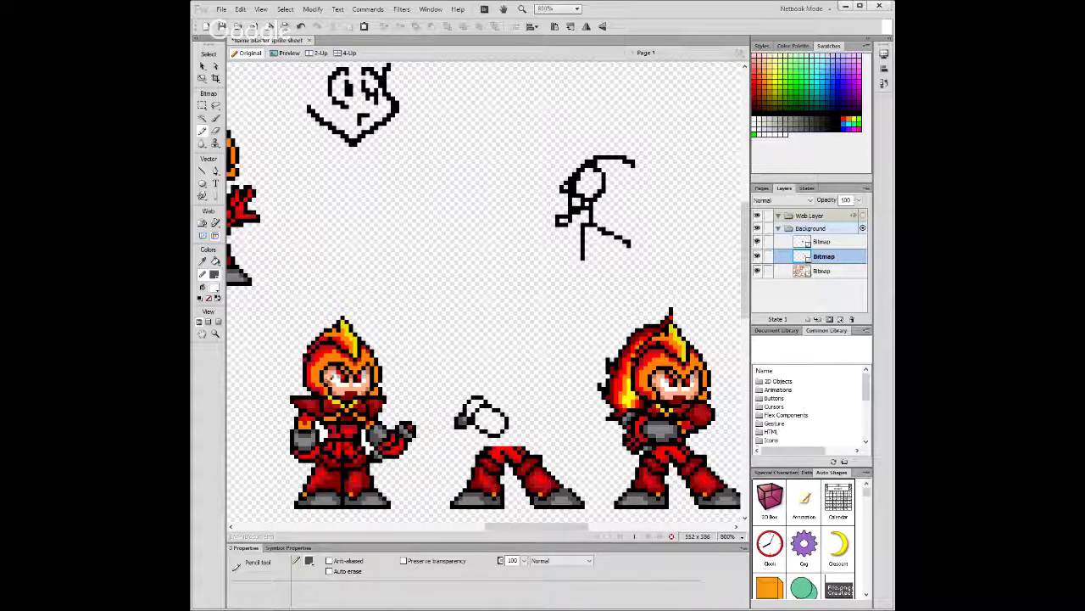
pyautogui.keyDown('alt'); pyautogui.click(357, 432); pyautogui.keyUp('alt')
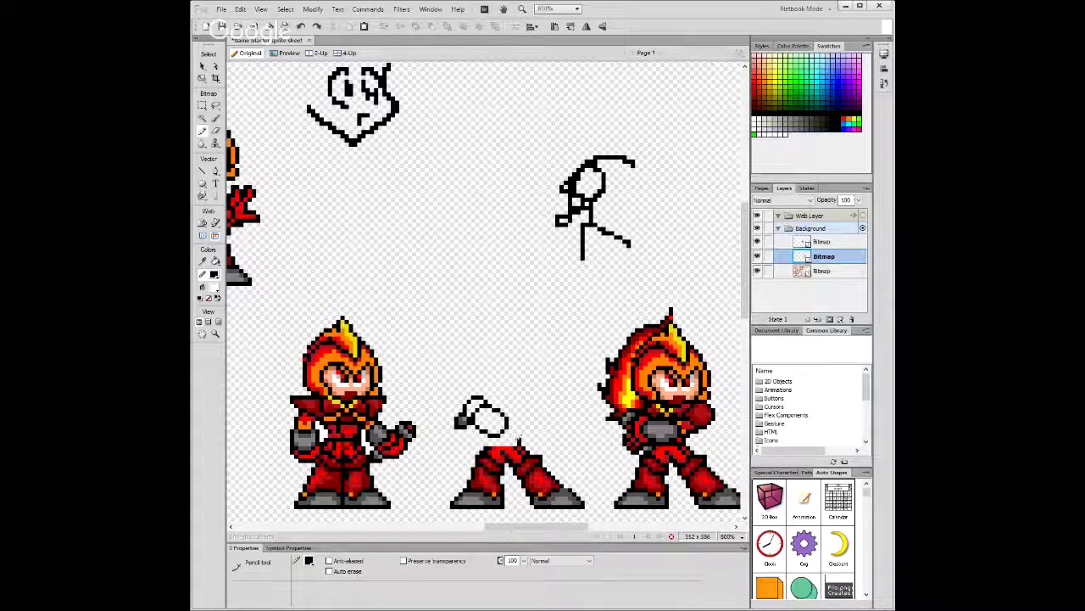
pyautogui.click(515, 441)
pyautogui.click(518, 435)
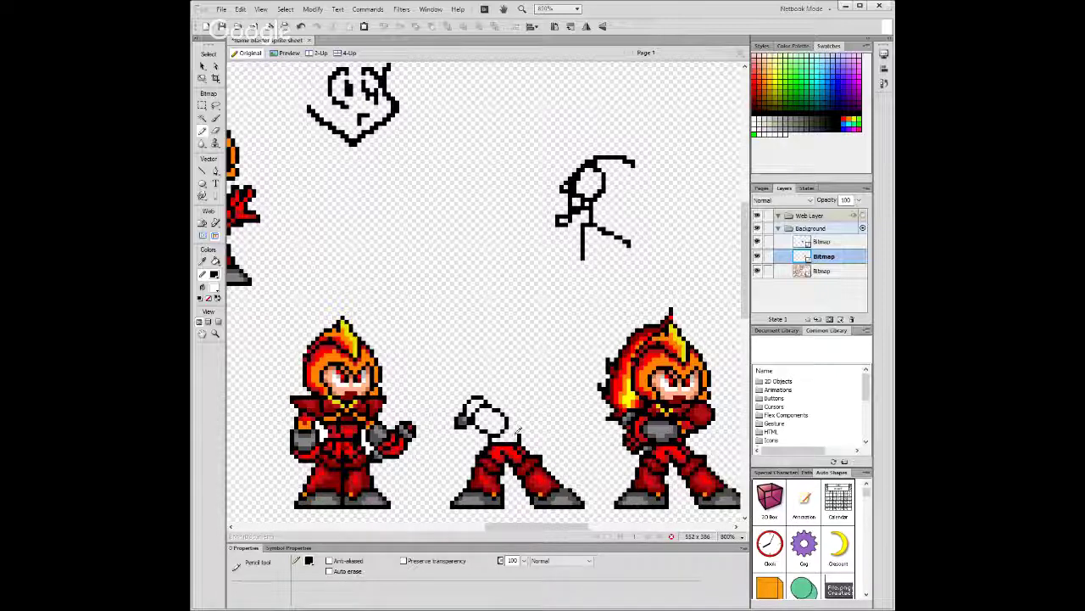
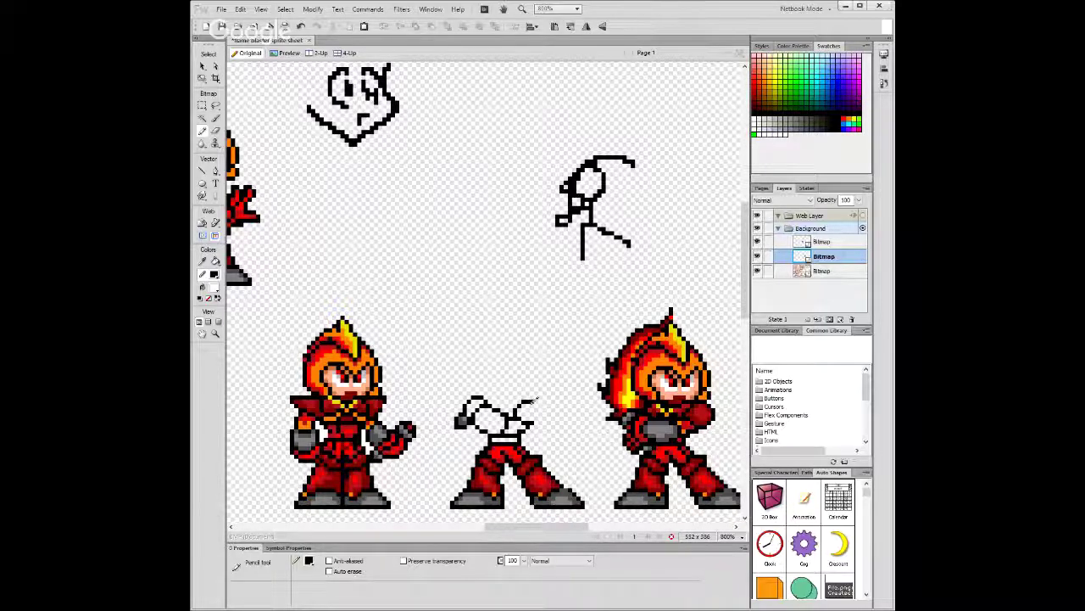
pyautogui.moveTo(531, 399)
pyautogui.mouseDown()
pyautogui.moveTo(519, 414)
pyautogui.moveTo(539, 416)
pyautogui.mouseUp()
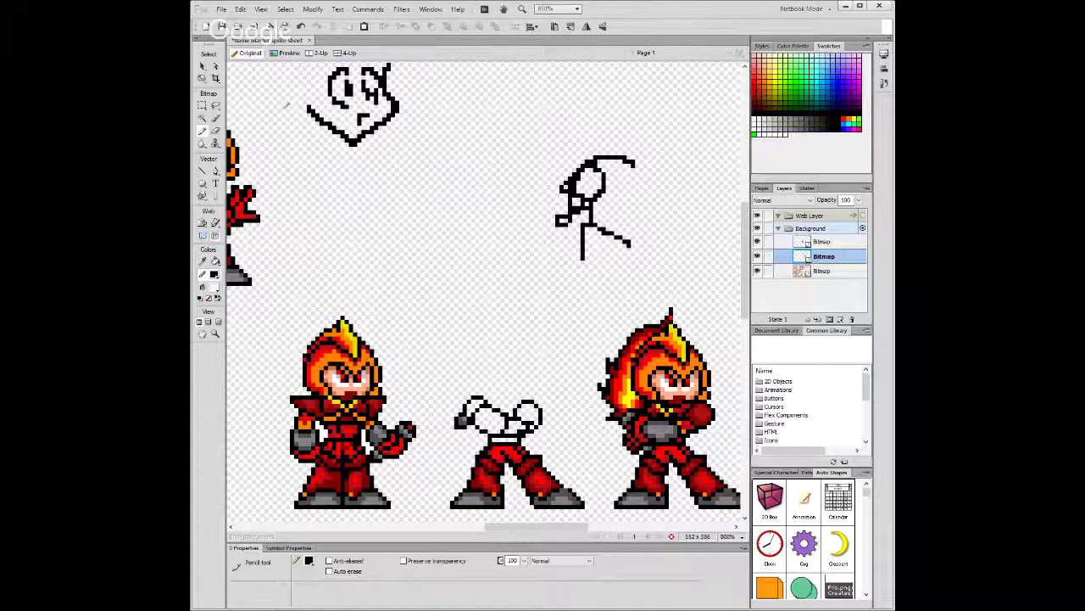
# Refine the newly sketched rounded shoulder with small marquee selections, lowering the top of its outline by about one pixel.
pyautogui.click(202, 105)
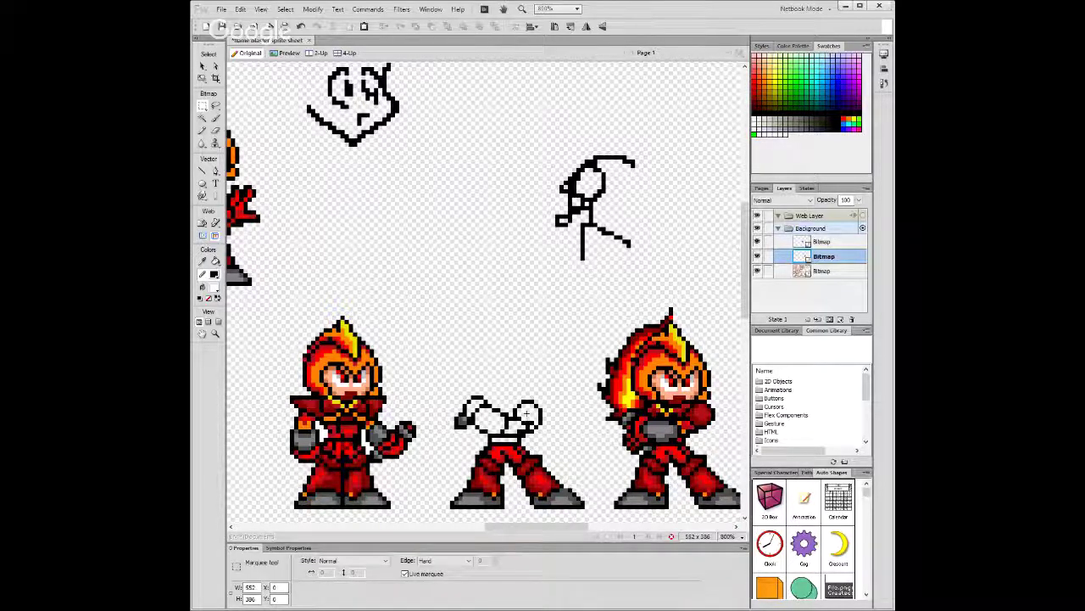
pyautogui.moveTo(527, 415); pyautogui.dragTo(528, 418)
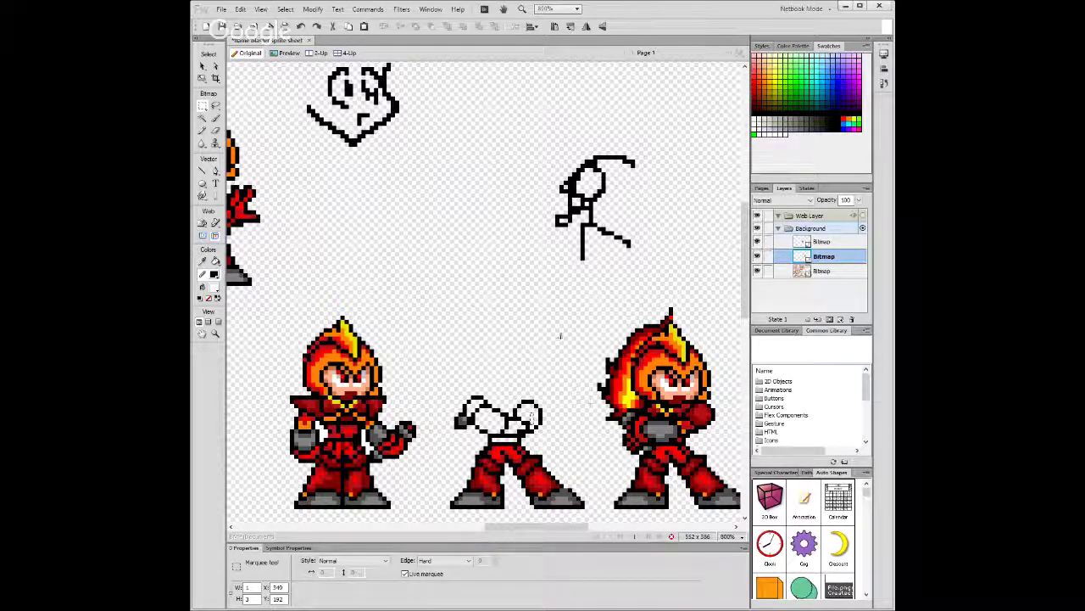
pyautogui.hotkey('ctrl', 'a')
pyautogui.click(203, 130)
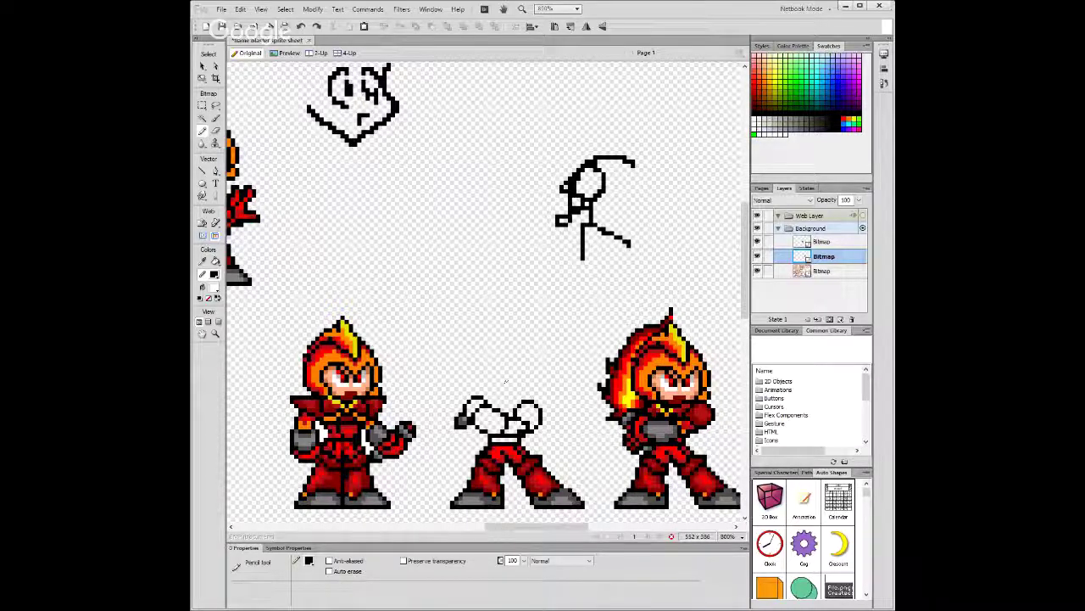
pyautogui.click(203, 105)
pyautogui.moveTo(518, 392); pyautogui.dragTo(544, 417)
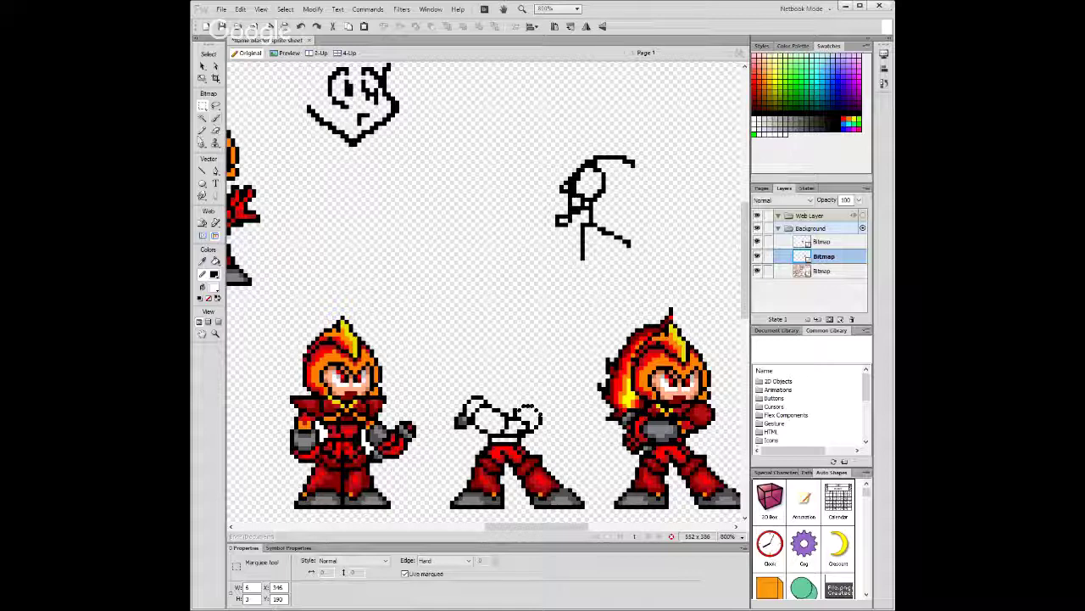
pyautogui.press('y')
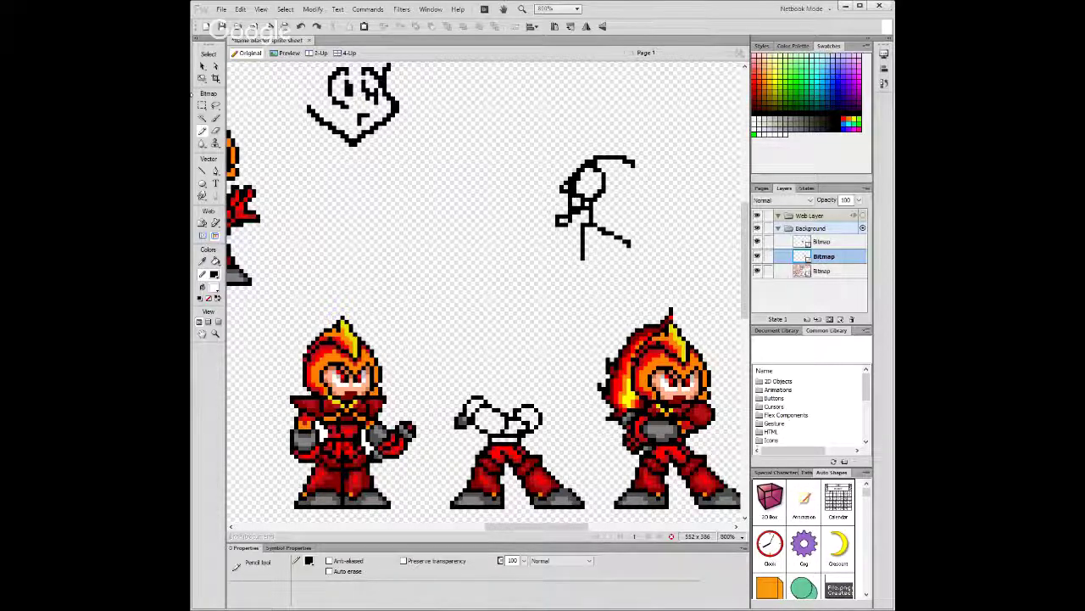
# Adjust the shoulder's inner line with a 2 × 2 pixel marquee, and sketch a raised loop above the grey-handed arm.
pyautogui.click(202, 106)
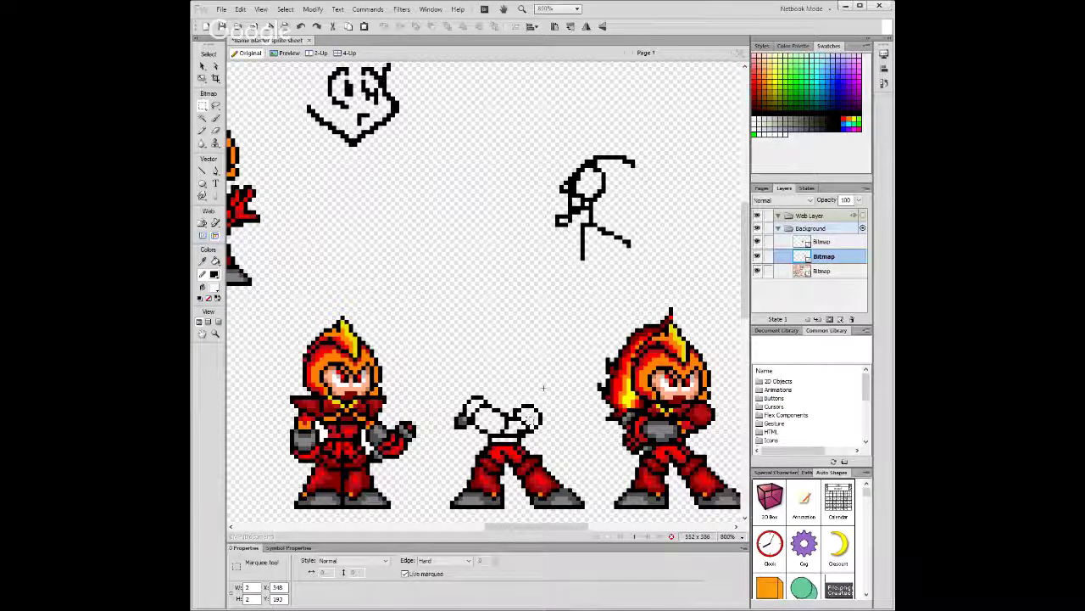
pyautogui.hotkey('ctrl', 'a')
pyautogui.click(201, 132)
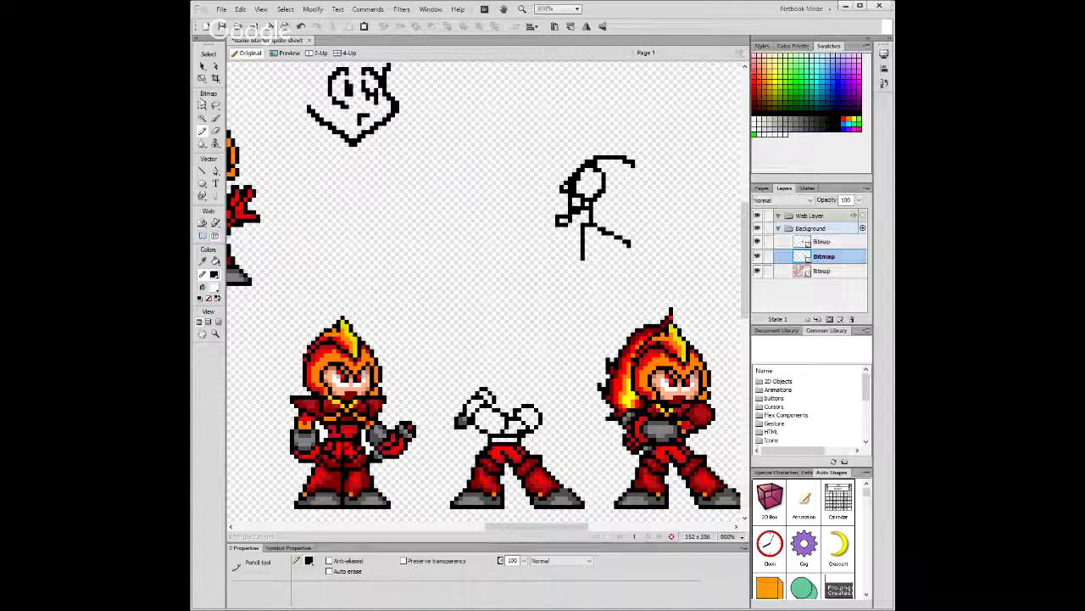
# Marquee-select the upper-body sketch, paste it as a separate bitmap, and position it on the waist line above the legs.
pyautogui.click(203, 105)
pyautogui.moveTo(445, 380)
pyautogui.mouseDown()
pyautogui.moveTo(550, 436)
pyautogui.moveTo(492, 409)
pyautogui.mouseUp()
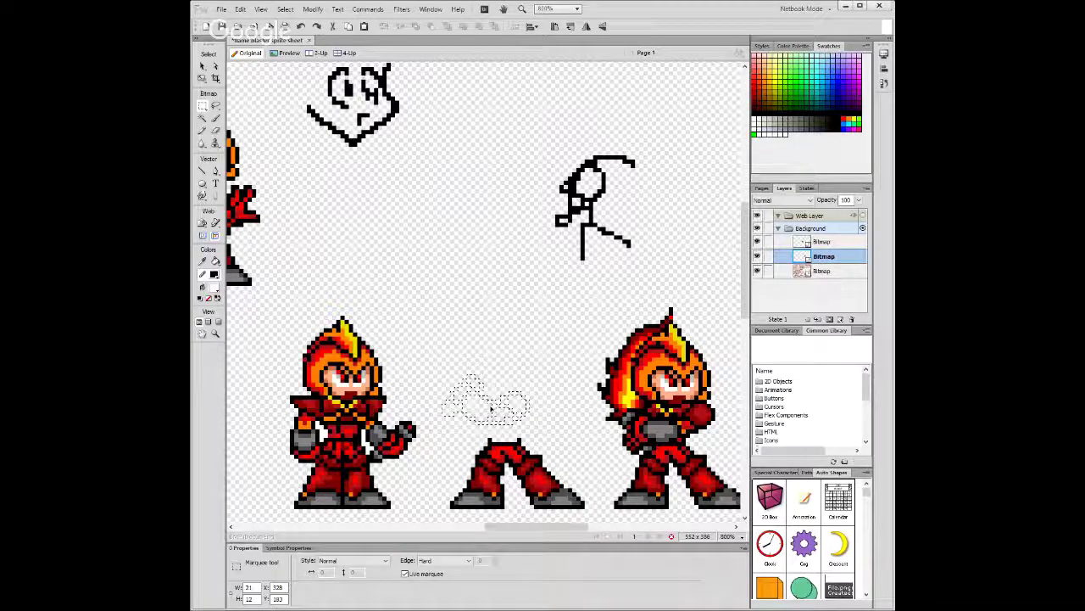
pyautogui.hotkey('ctrl', 'c')
pyautogui.hotkey('ctrl', 'v')
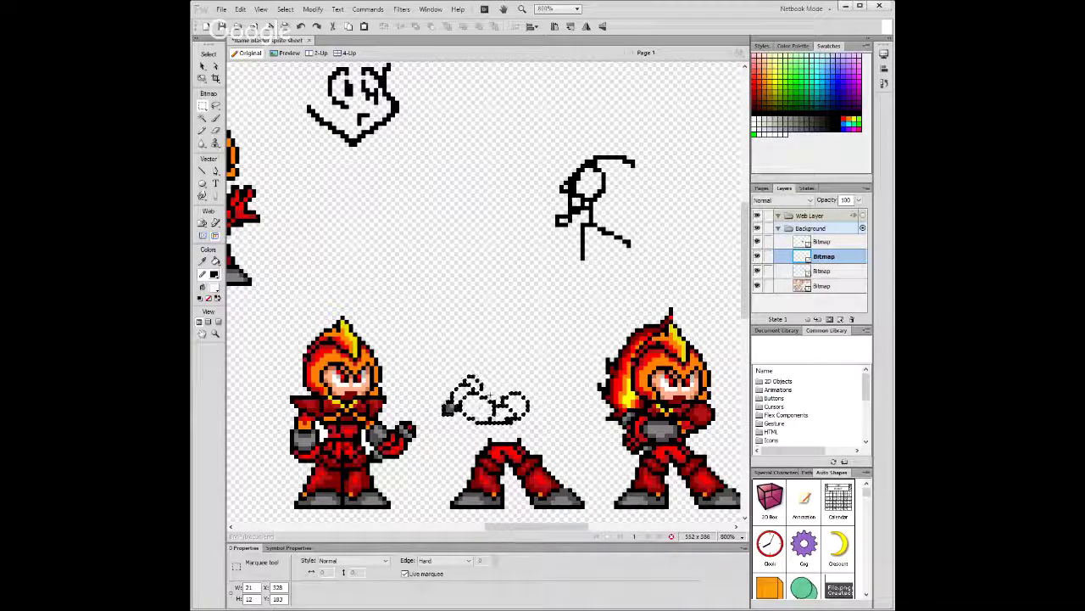
pyautogui.press('v')
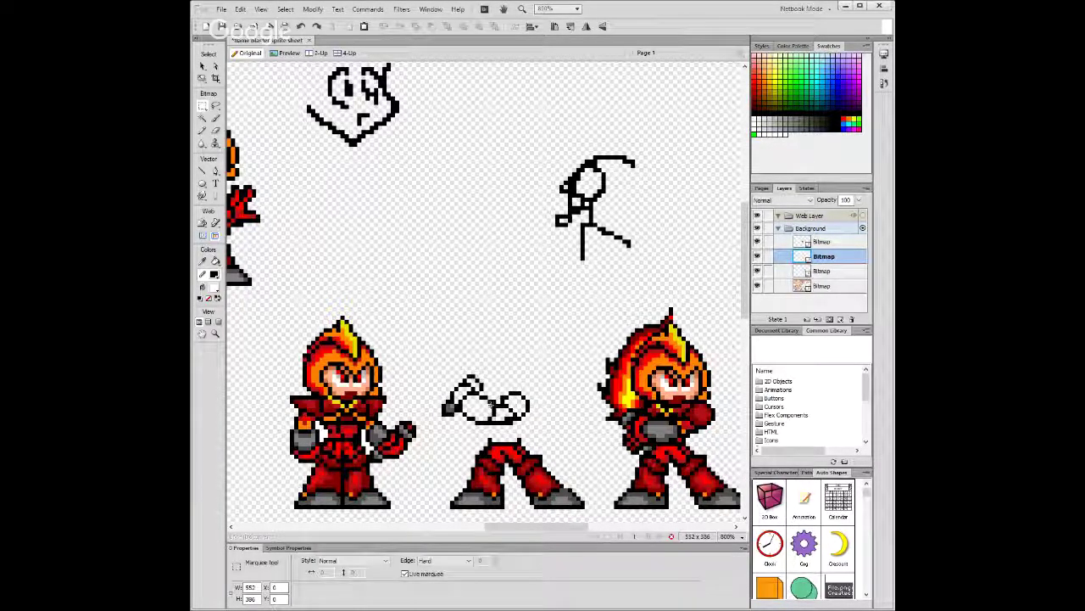
pyautogui.moveTo(491, 406); pyautogui.dragTo(501, 417)
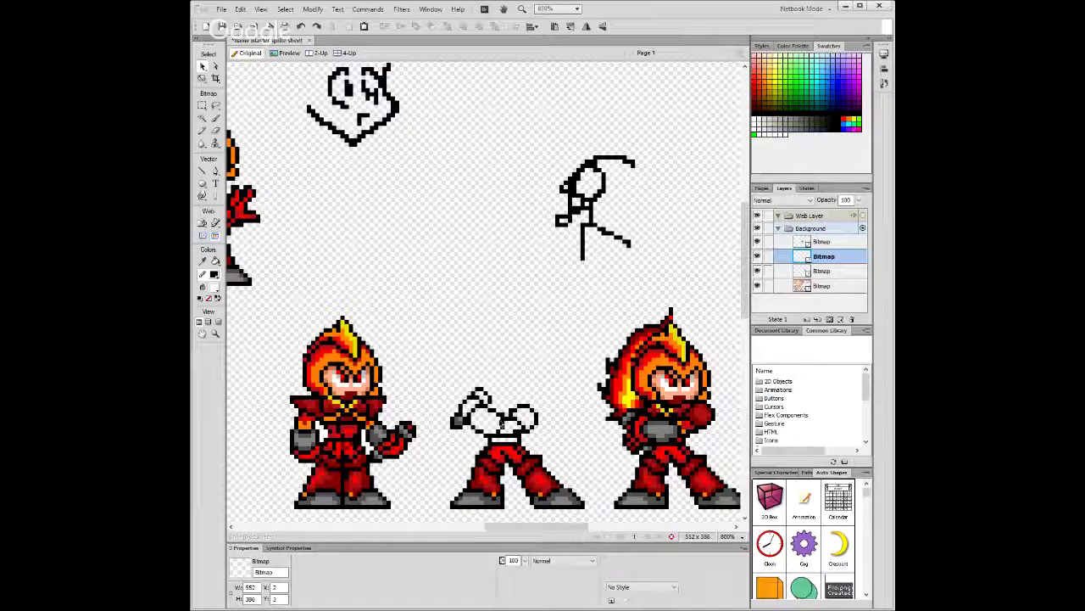
# Hide the separated upper-body sketch bitmap and the bottommost bitmap holding the middle legs.
pyautogui.press('m')
pyautogui.click(757, 256)
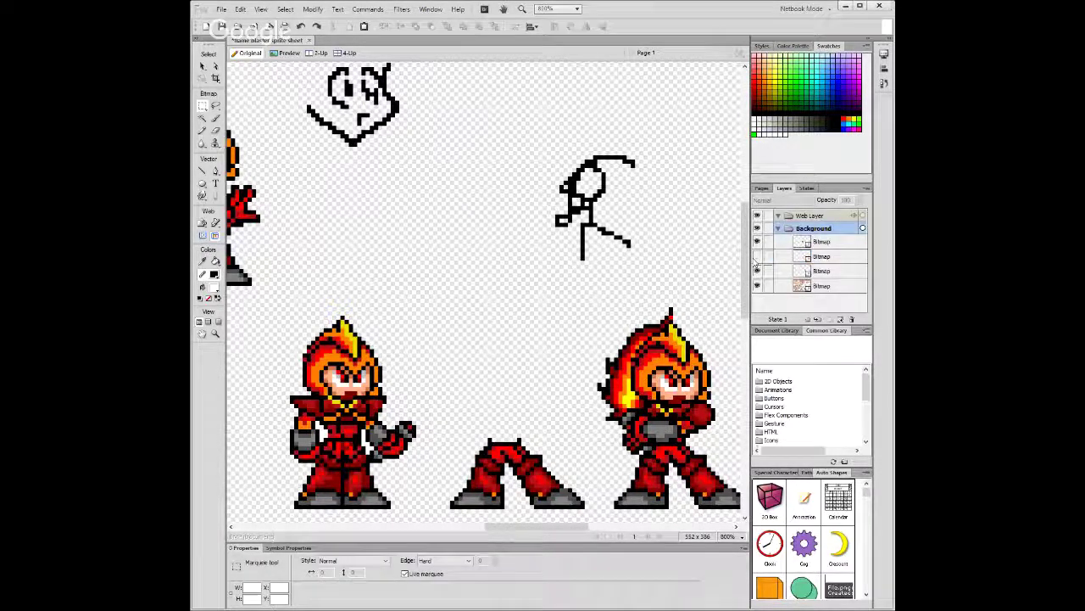
pyautogui.press('y')
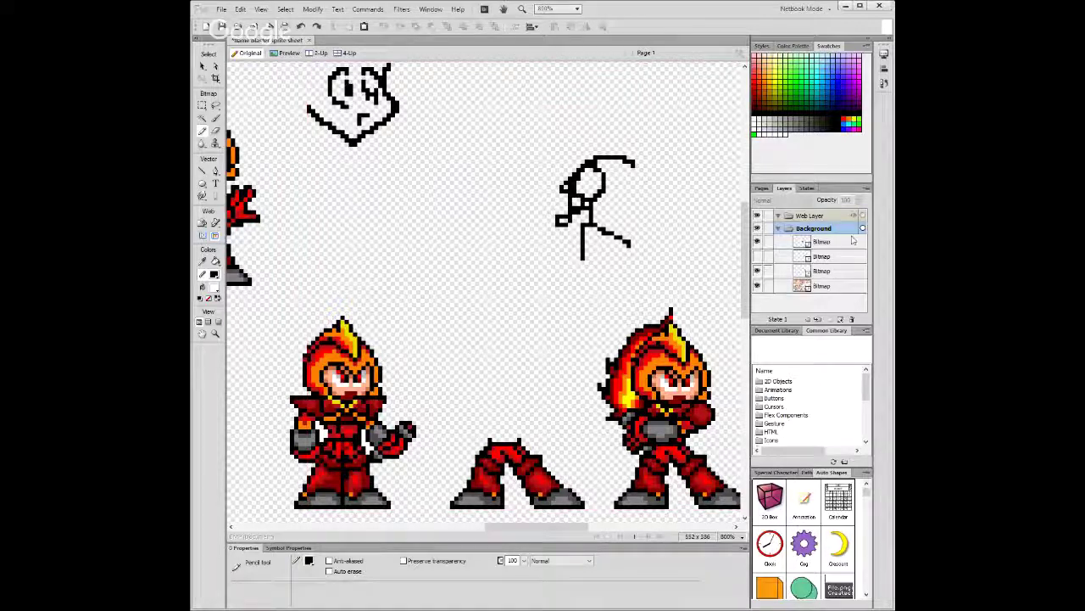
pyautogui.click(821, 285)
pyautogui.click(757, 286)
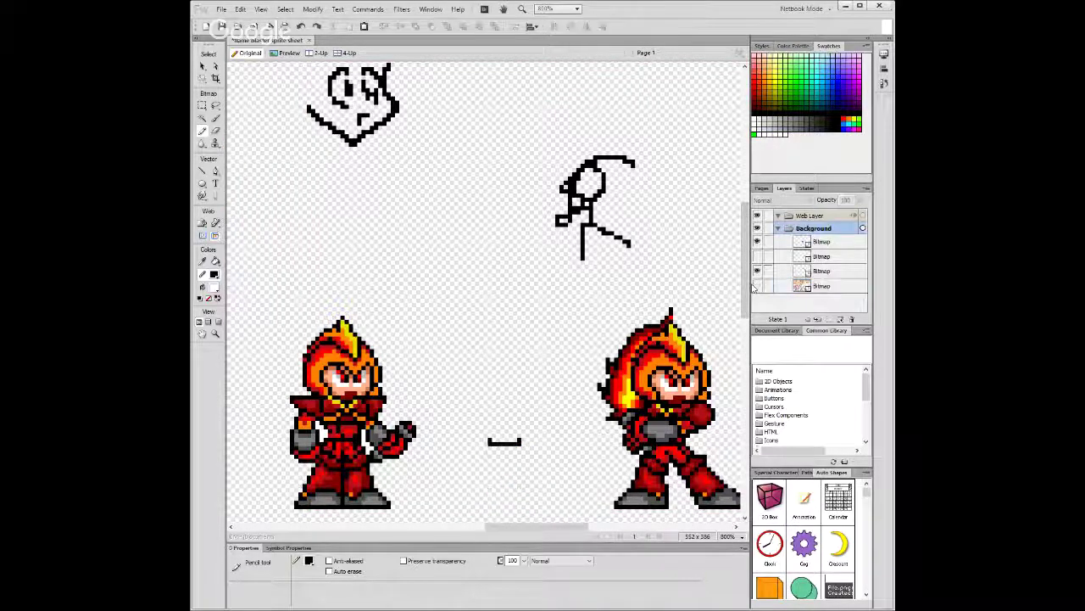
# Show the bottommost bitmap and merge the waist-line bitmap directly above it into it.
pyautogui.click(757, 286)
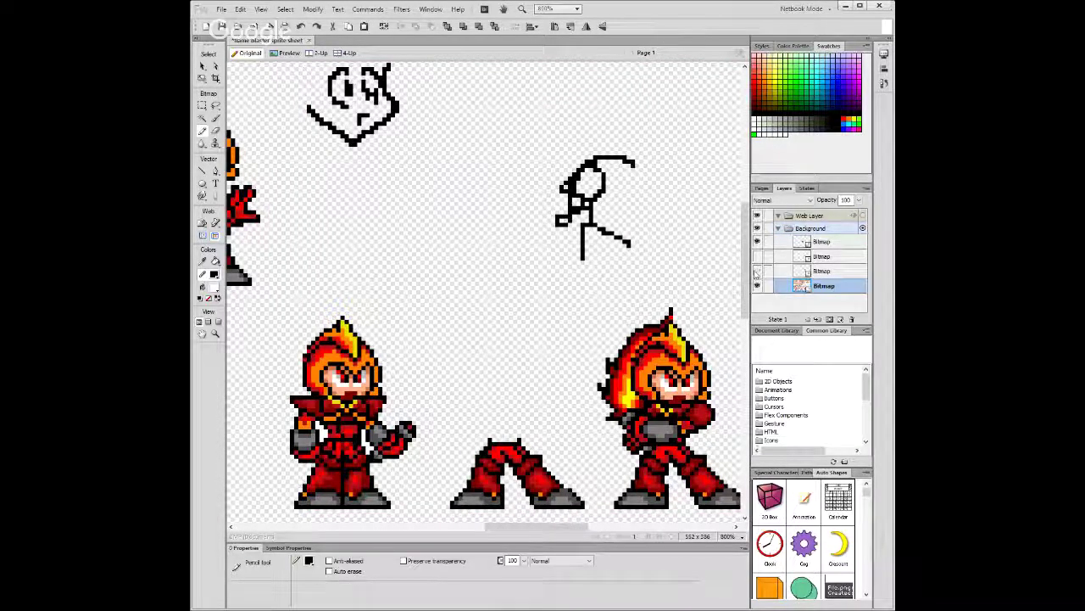
pyautogui.click(758, 271)
pyautogui.click(757, 271)
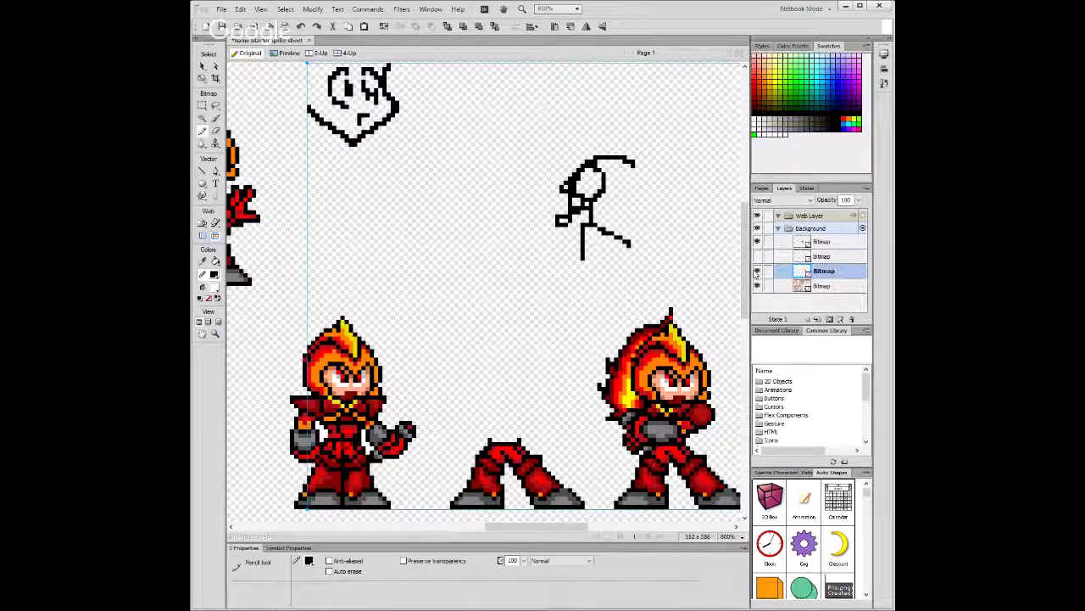
pyautogui.scroll(3, 591, 345)
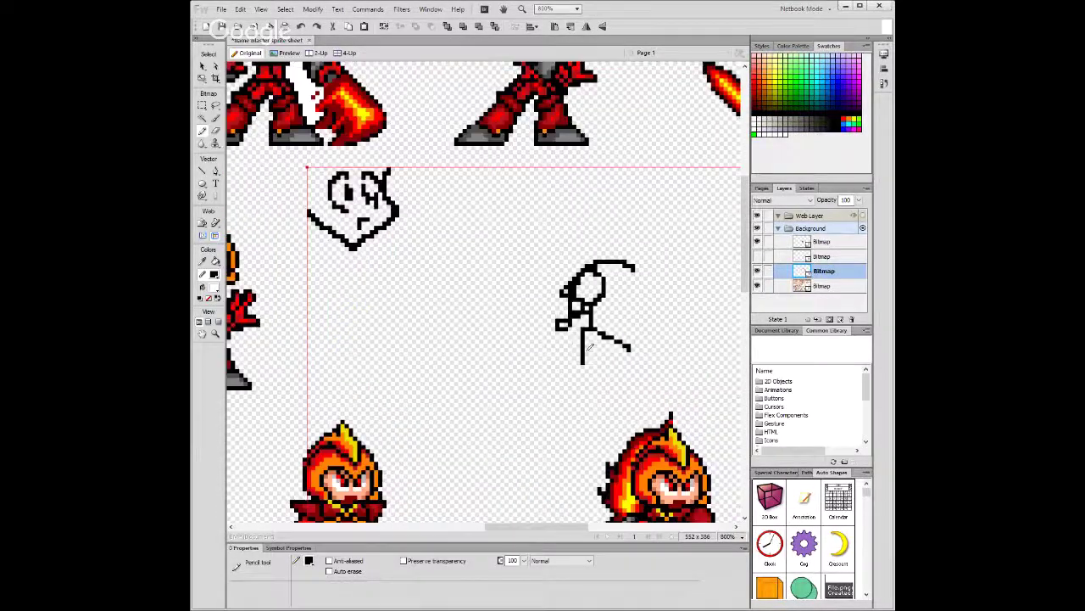
pyautogui.keyDown('shift'); pyautogui.click(825, 286); pyautogui.keyUp('shift')
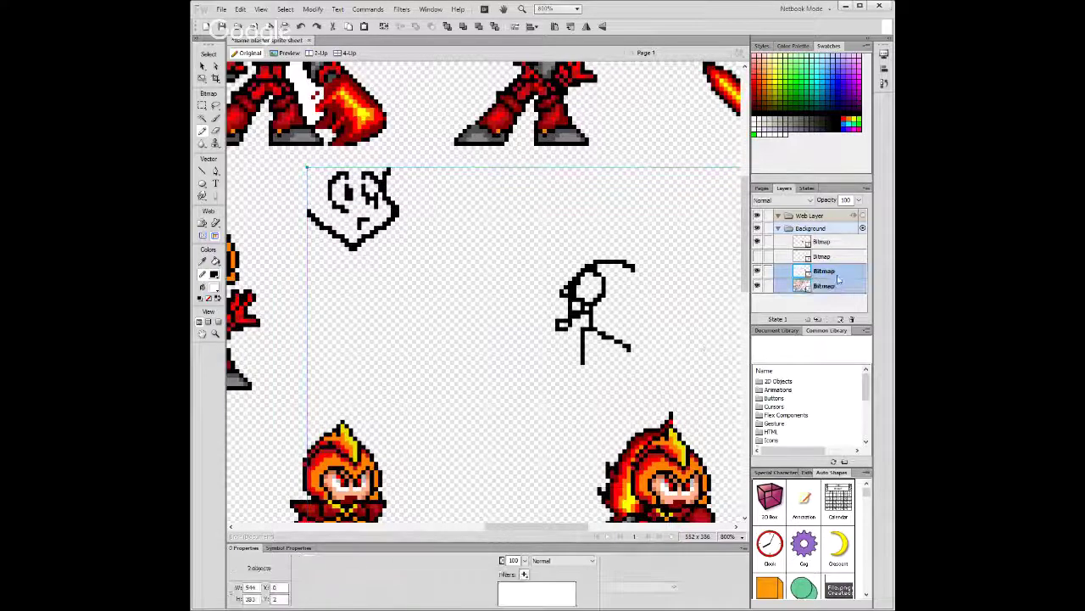
pyautogui.hotkey('ctrl', 'e')
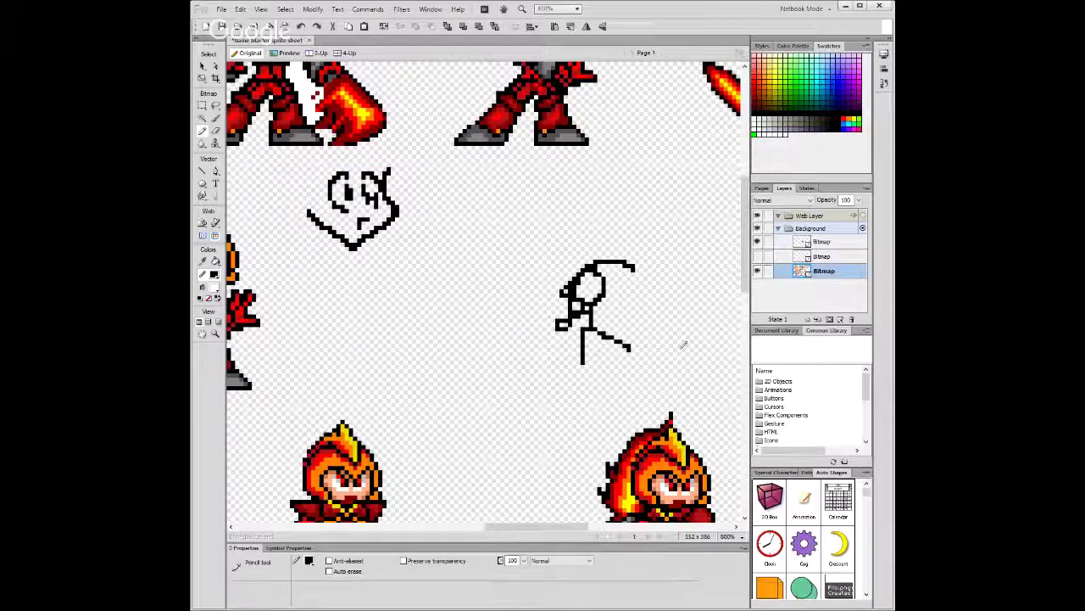
pyautogui.scroll(-5, 674, 344)
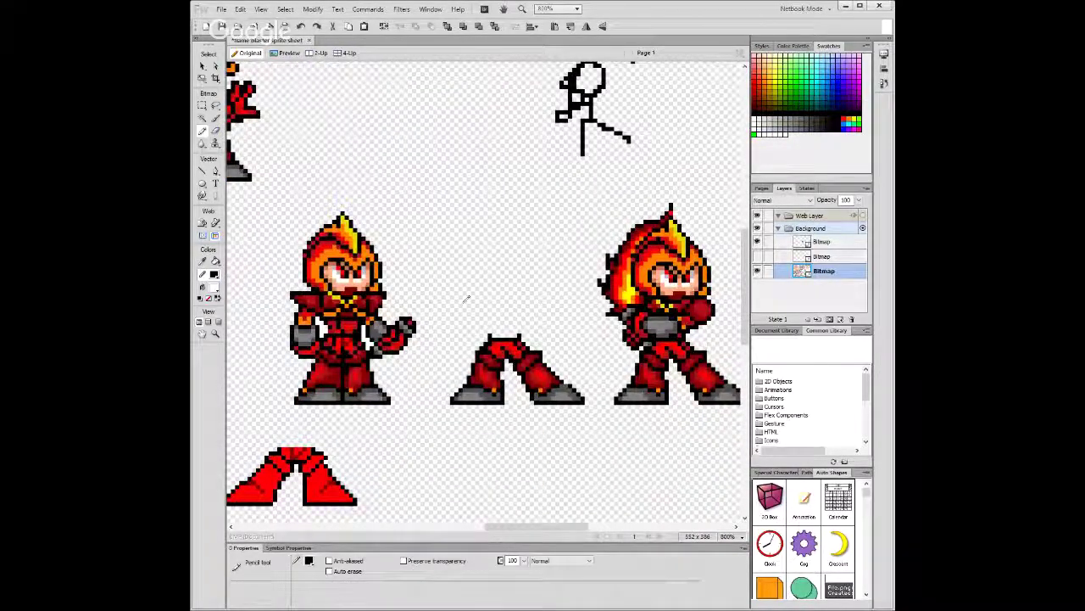
pyautogui.scroll(1, 453, 280)
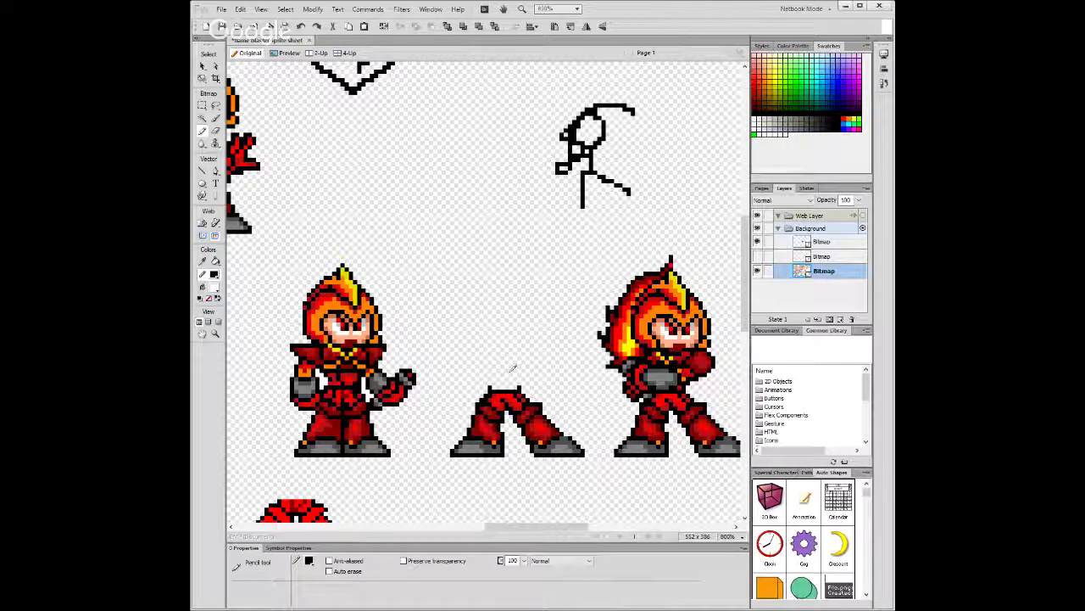
# Show the upper-body sketch and fill the waist on the bottommost bitmap with sampled dark red, and sample the standing character's brighter torso red.
pyautogui.click(756, 256)
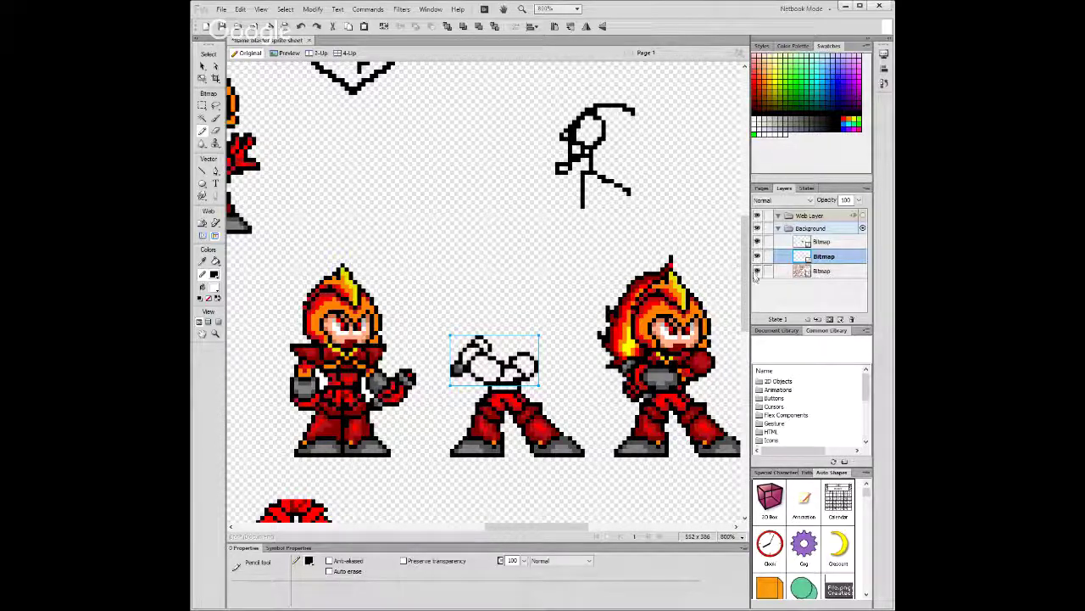
pyautogui.click(757, 270)
pyautogui.click(757, 271)
pyautogui.click(770, 271)
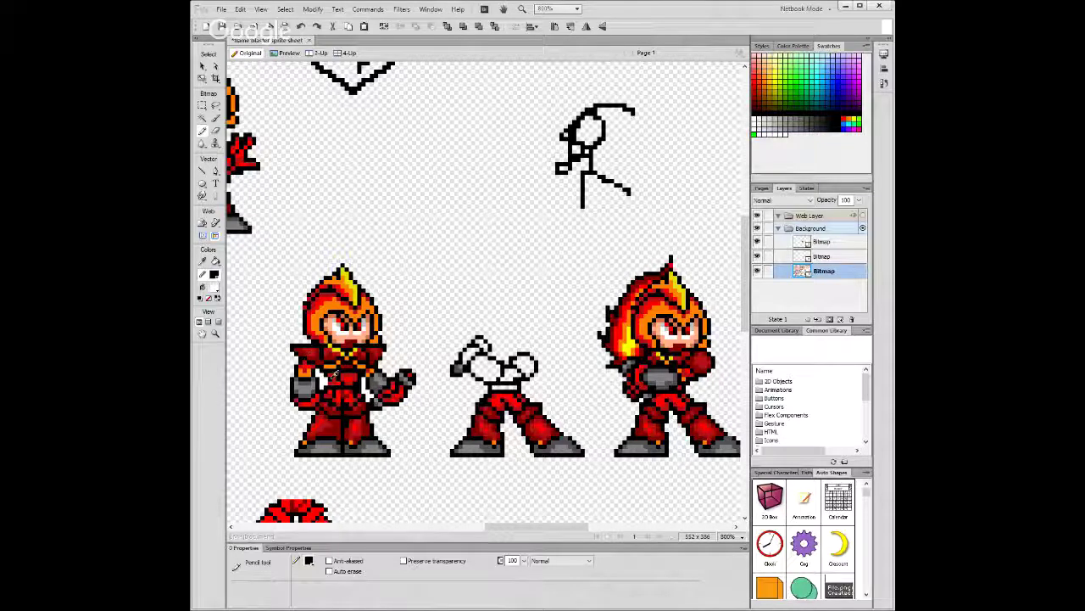
pyautogui.keyDown('alt'); pyautogui.click(492, 396); pyautogui.keyUp('alt')
pyautogui.moveTo(490, 387)
pyautogui.mouseDown()
pyautogui.moveTo(515, 384)
pyautogui.moveTo(509, 378)
pyautogui.mouseUp()
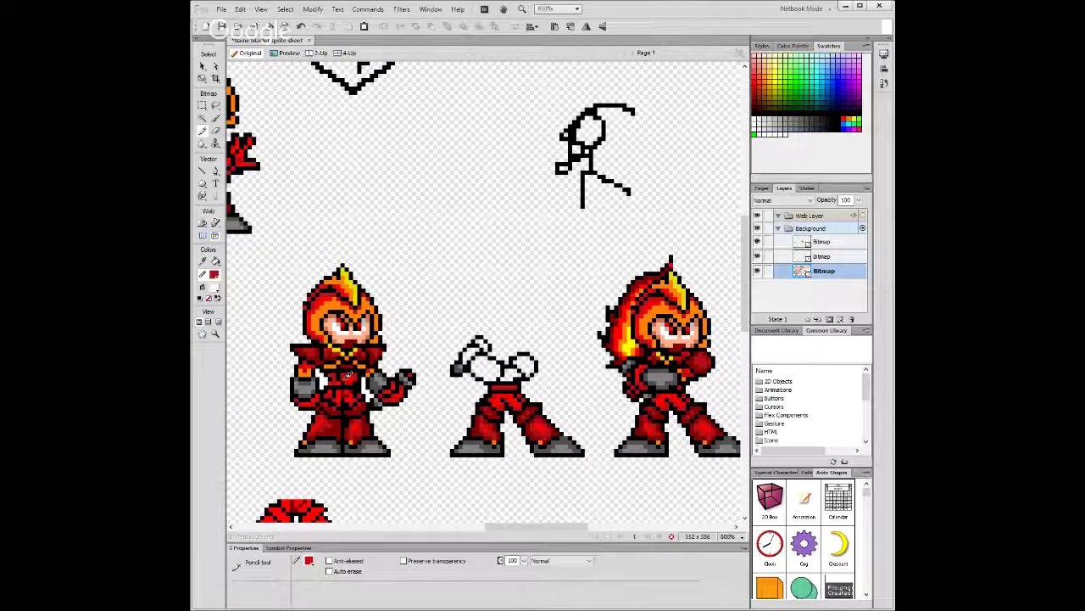
pyautogui.keyDown('alt'); pyautogui.click(346, 374); pyautogui.keyUp('alt')
# Marquee-select the legs and lower torso of the character with the flaming hand, about 33 × 20 pixels.
pyautogui.scroll(-1, 288, 254)
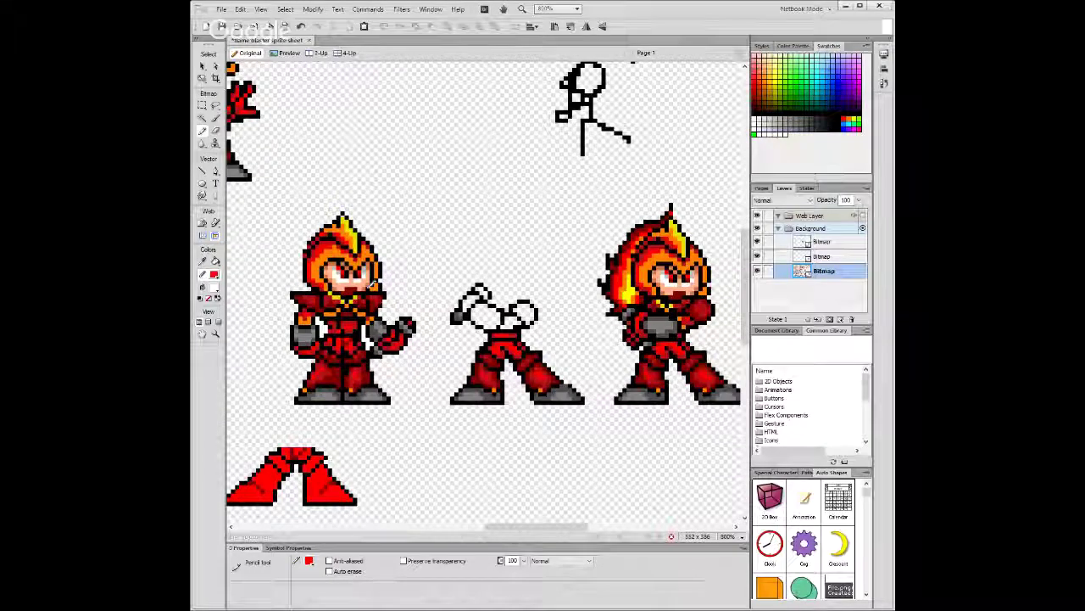
pyautogui.scroll(-3, 372, 280)
pyautogui.scroll(-2, 372, 279)
pyautogui.scroll(-4, 374, 280)
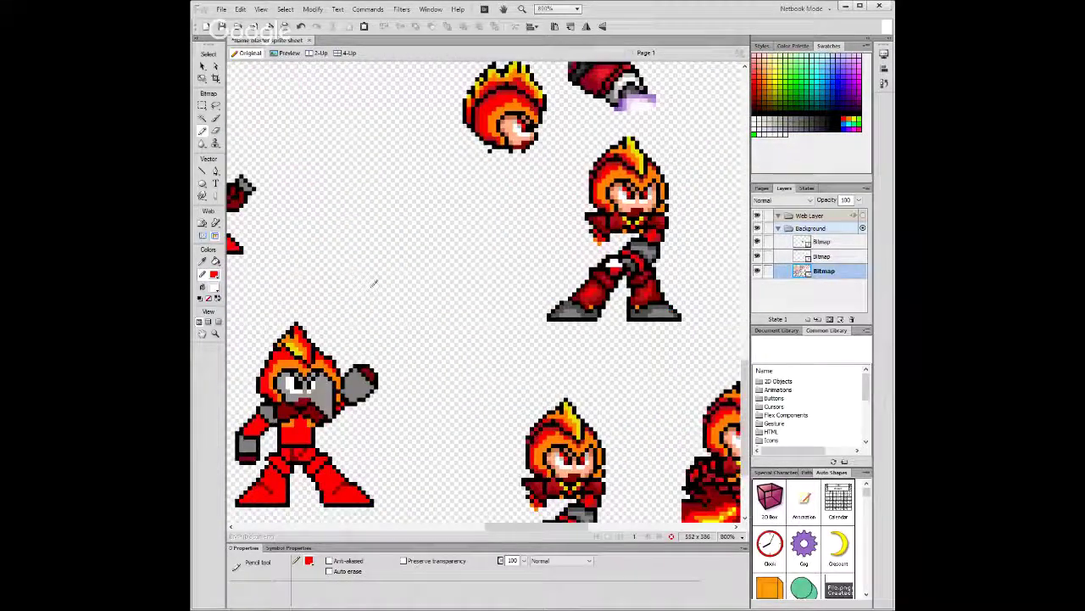
pyautogui.scroll(-6, 382, 287)
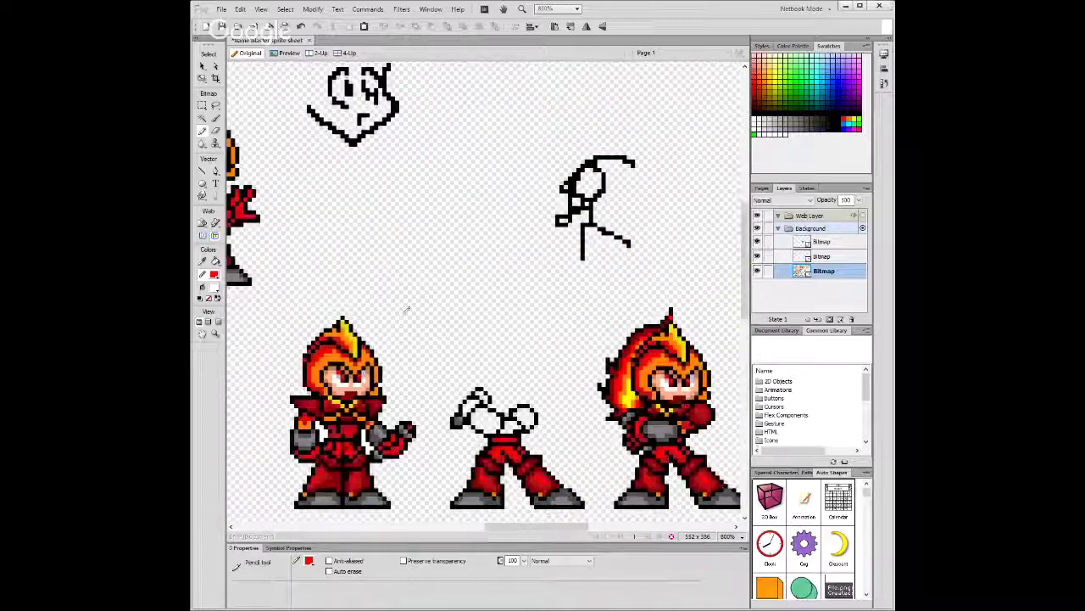
pyautogui.scroll(3, 395, 318)
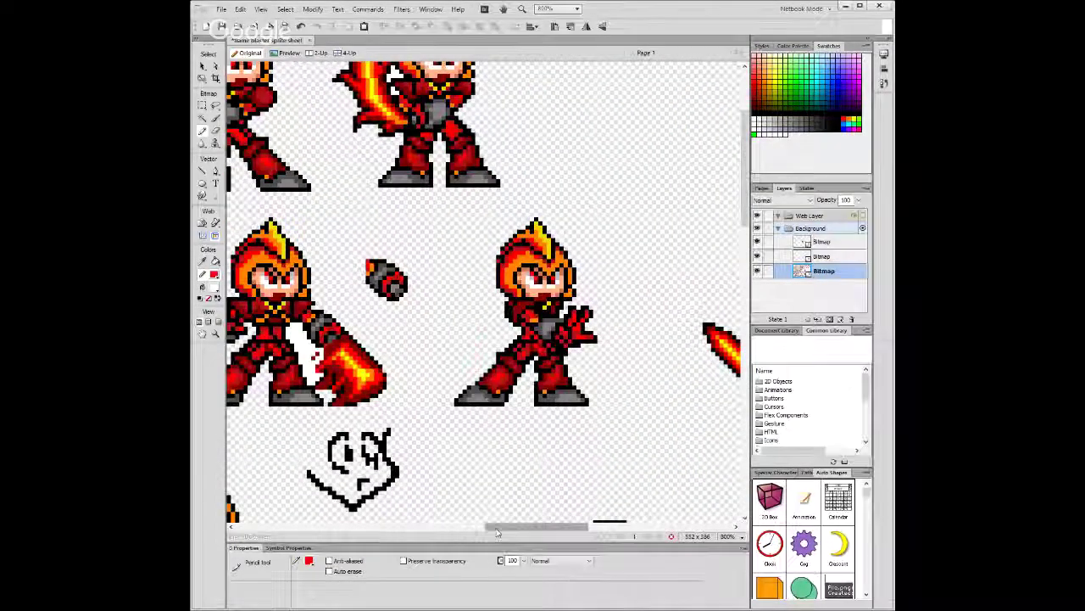
pyautogui.moveTo(495, 526); pyautogui.dragTo(463, 531)
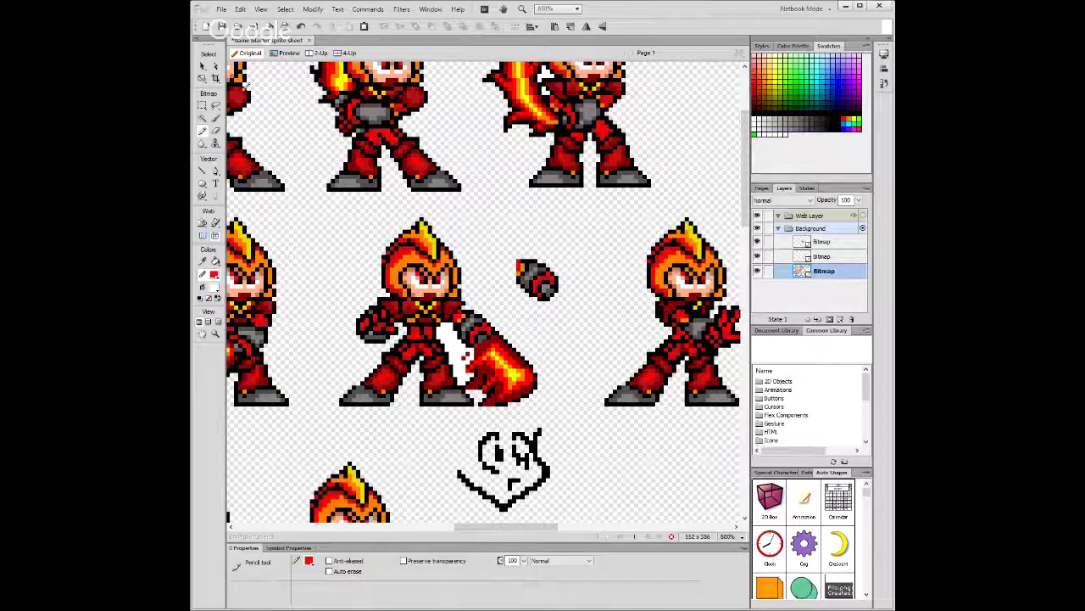
pyautogui.click(202, 105)
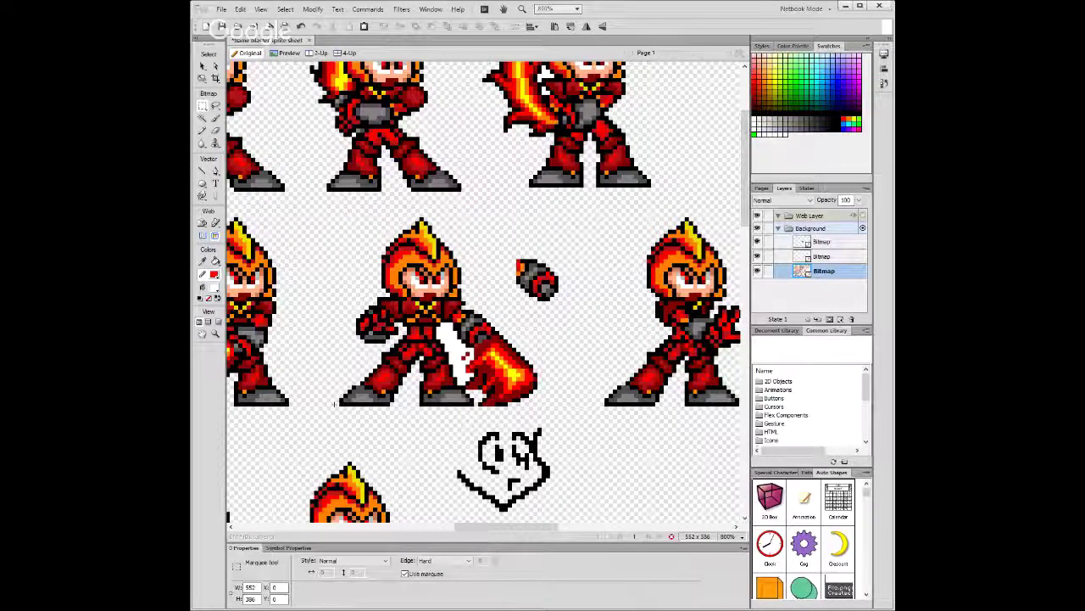
pyautogui.moveTo(335, 405); pyautogui.dragTo(464, 333)
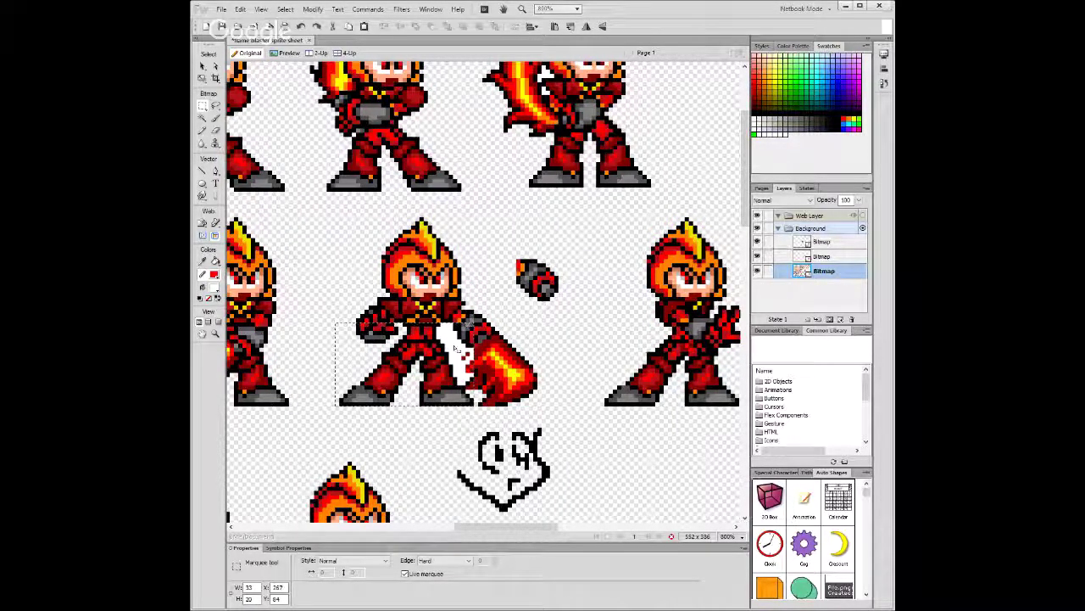
# Try to move the selected legs below their sprite, and undo the move while keeping the marquee selection.
pyautogui.moveTo(415, 389); pyautogui.dragTo(413, 388)
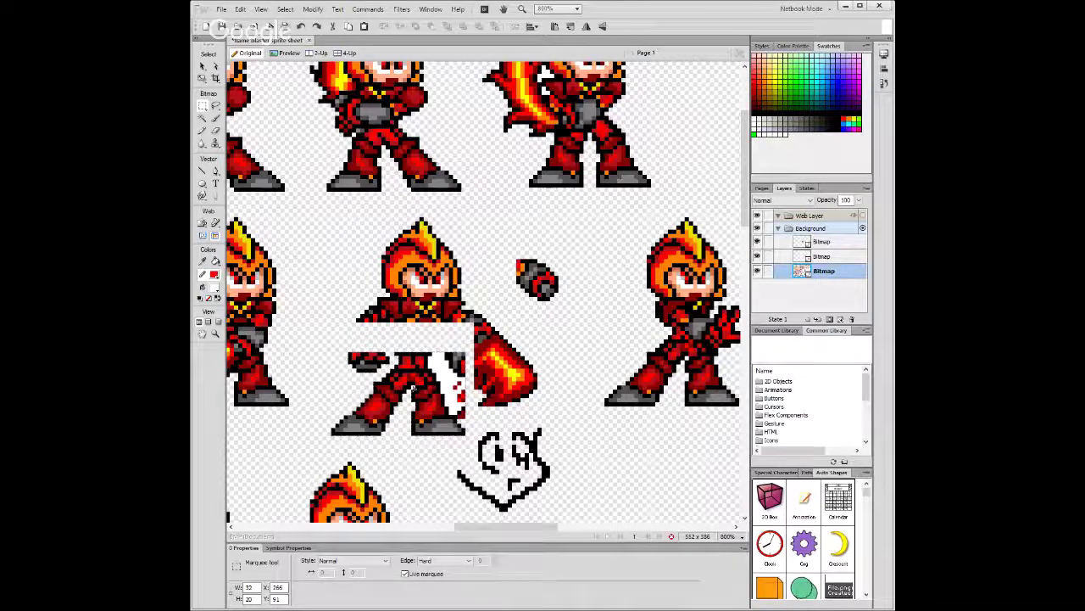
pyautogui.press('v')
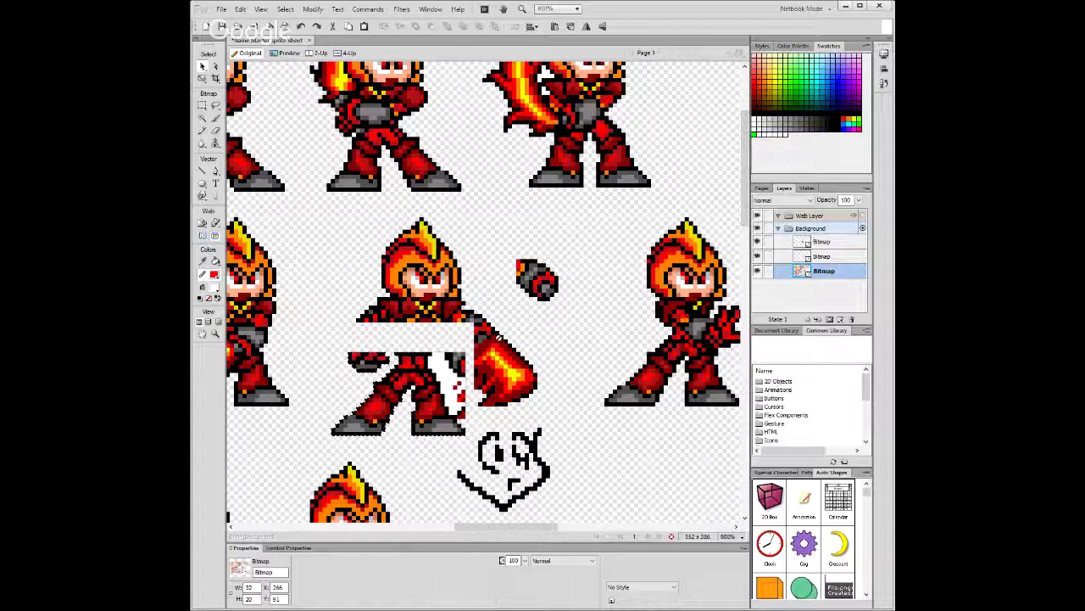
pyautogui.hotkey('ctrl', 'z')
pyautogui.press('m')
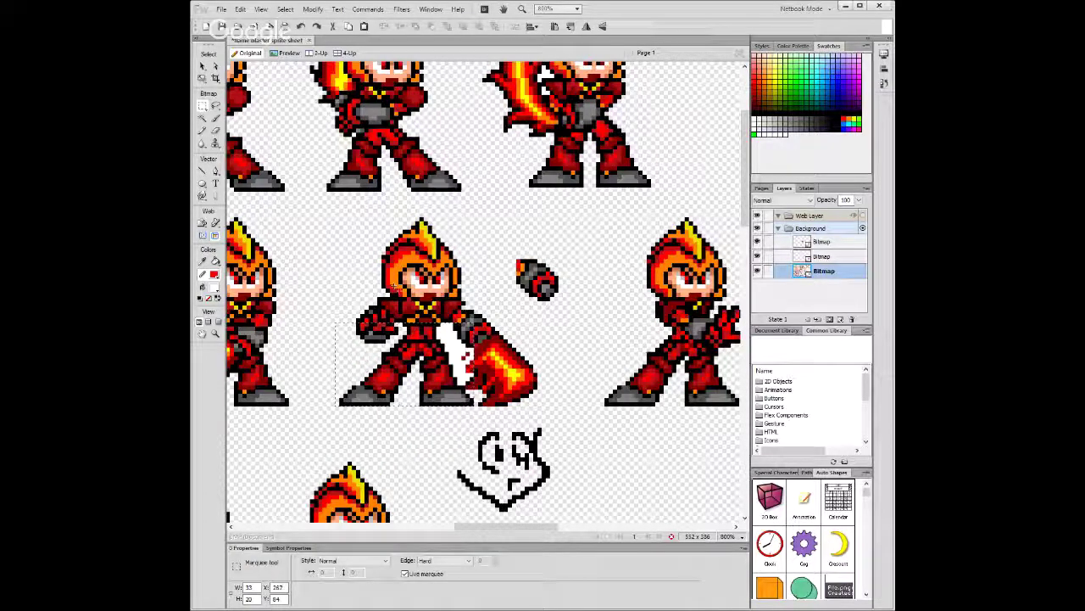
pyautogui.hotkey('ctrl', 'z')
pyautogui.hotkey('ctrl', 'y')
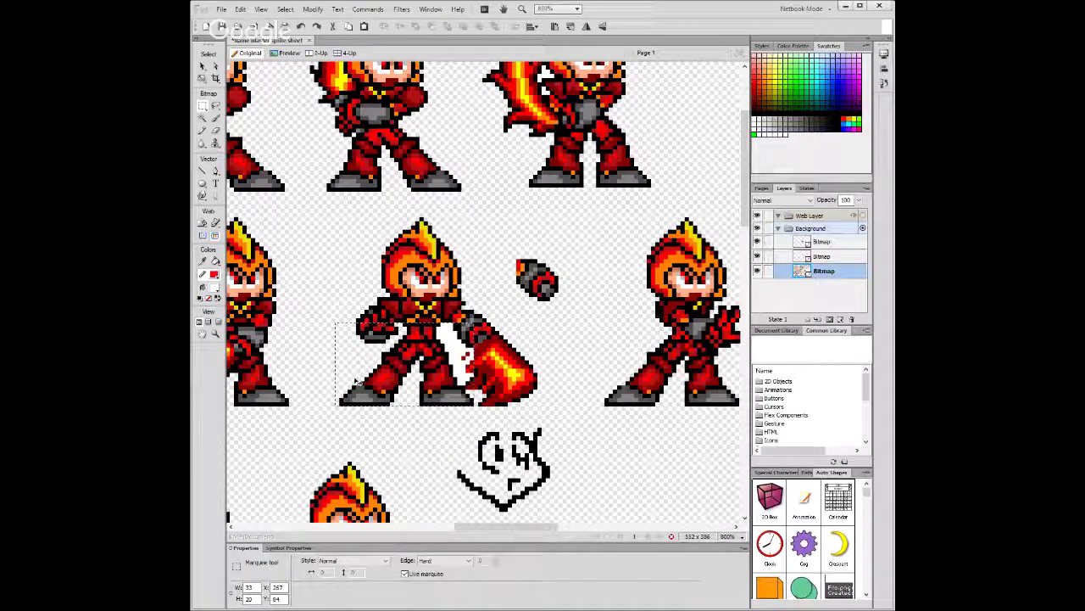
# Try to nudge the selected legs left and down and paste them as a new bitmap, and restore the original sprite.
pyautogui.press('Left')
pyautogui.press('Left')
pyautogui.press('Down')
pyautogui.press('Down')
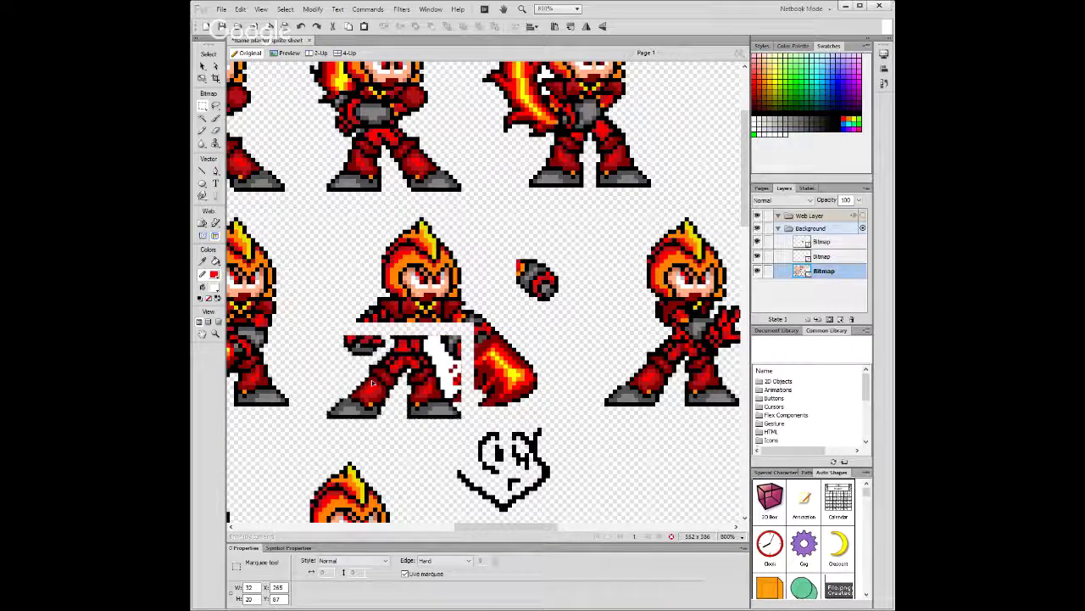
pyautogui.hotkey('ctrl', 'v')
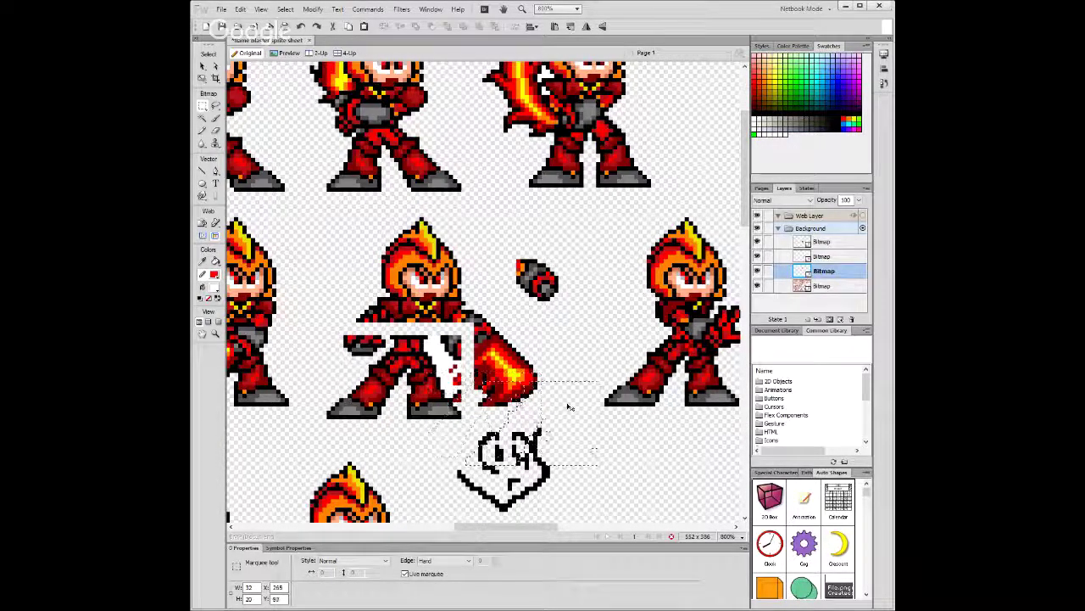
pyautogui.hotkey('ctrl', 'e')
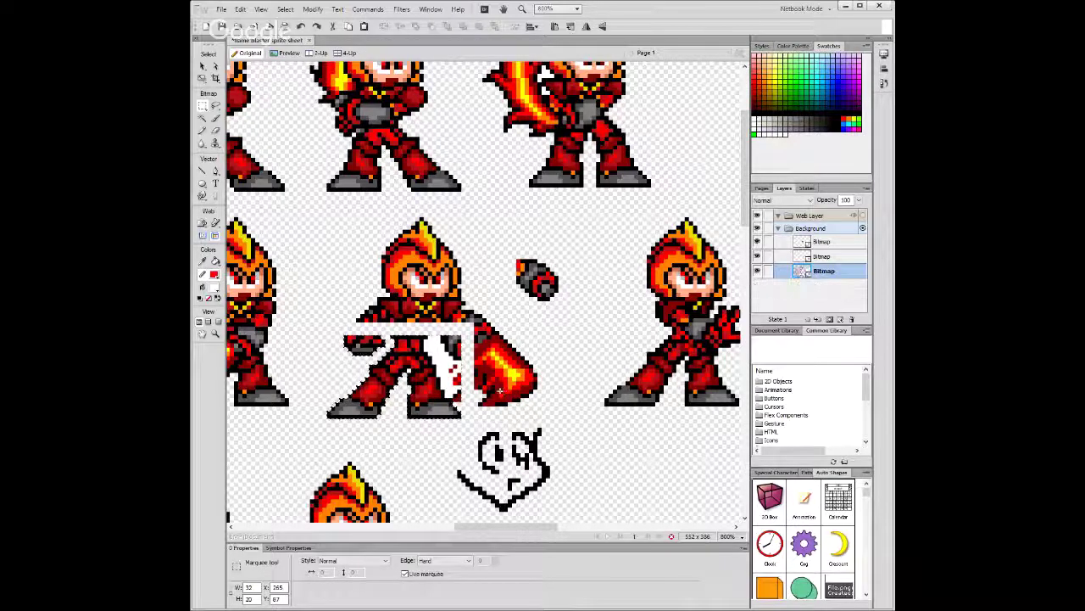
pyautogui.moveTo(428, 386); pyautogui.dragTo(441, 366)
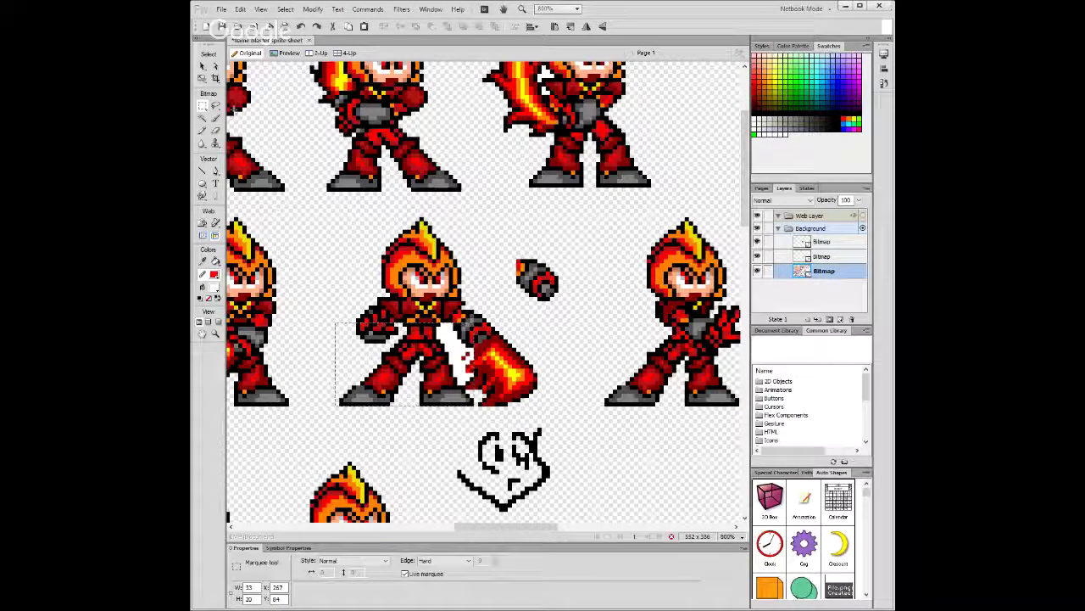
# Try to move the selected legs about 7 pixels straight down, and undo that move.
pyautogui.press('v')
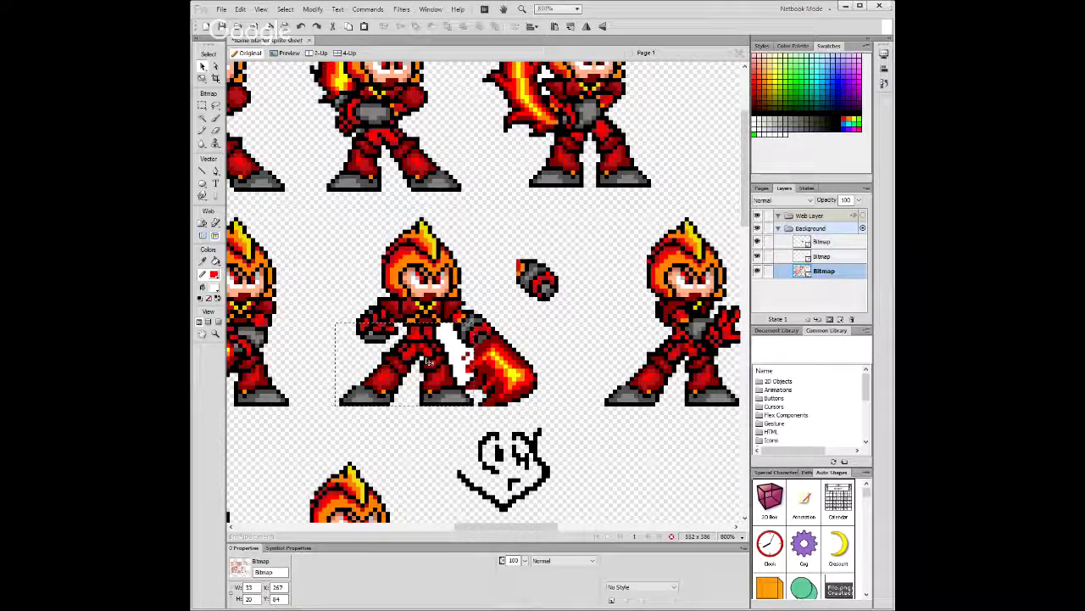
pyautogui.moveTo(429, 362); pyautogui.dragTo(424, 393)
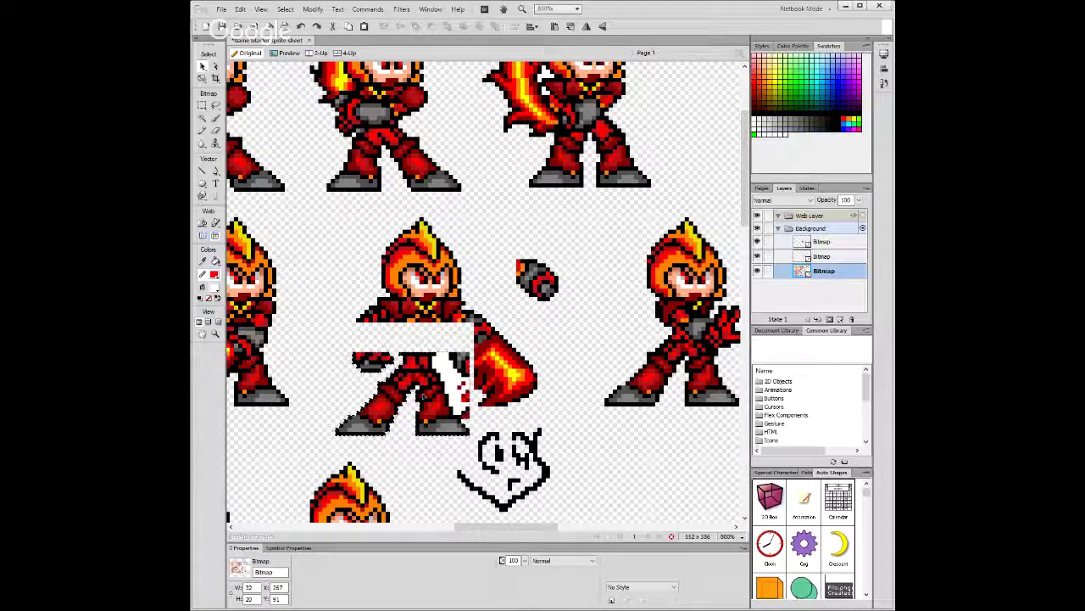
pyautogui.hotkey('ctrl', 'z')
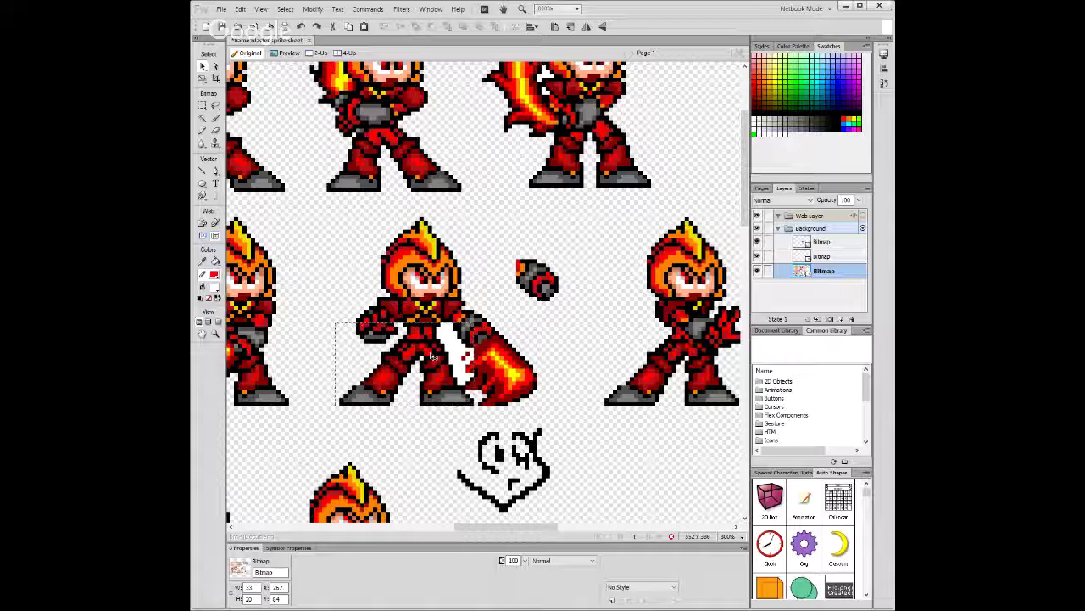
# Paste the copied legs as a separate bitmap and position it above the sketched upper body, at about X 318, Y 149.
pyautogui.hotkey('ctrl', 'v')
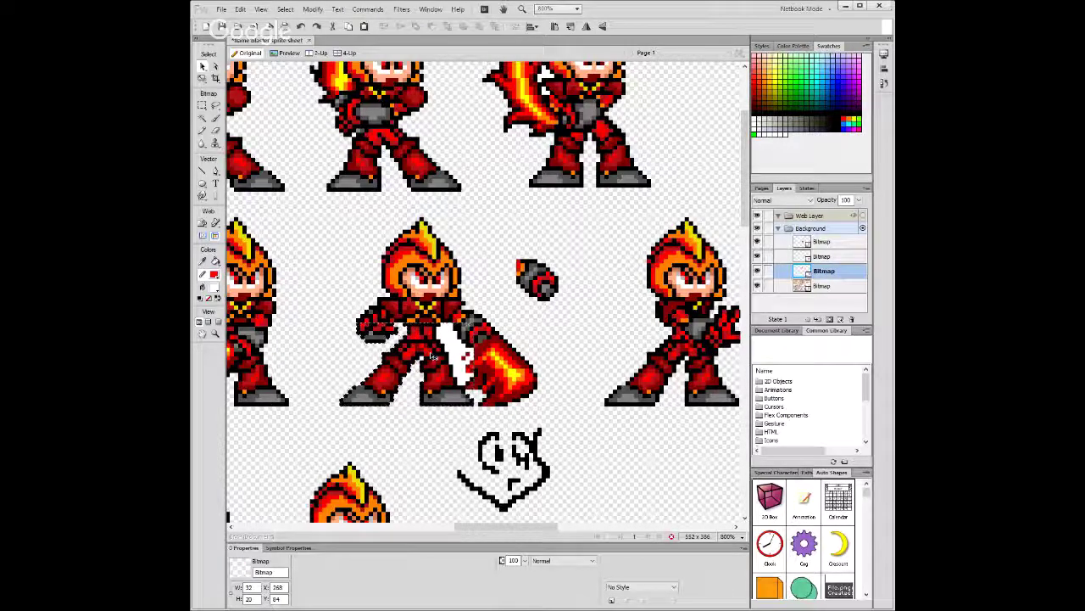
pyautogui.moveTo(420, 339); pyautogui.dragTo(688, 484)
pyautogui.scroll(-3, 659, 423)
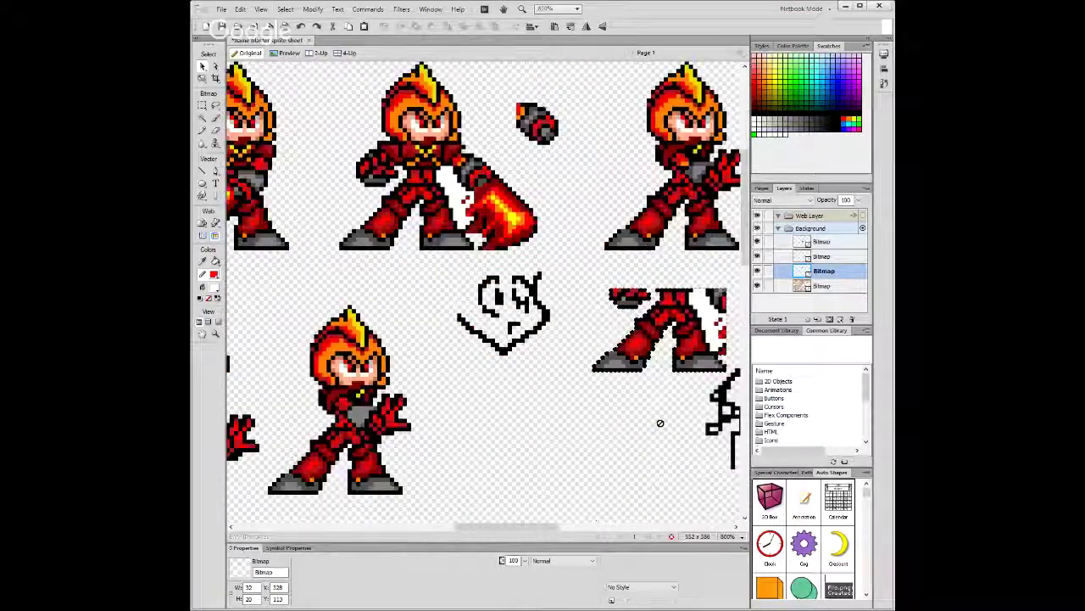
pyautogui.scroll(-1, 659, 423)
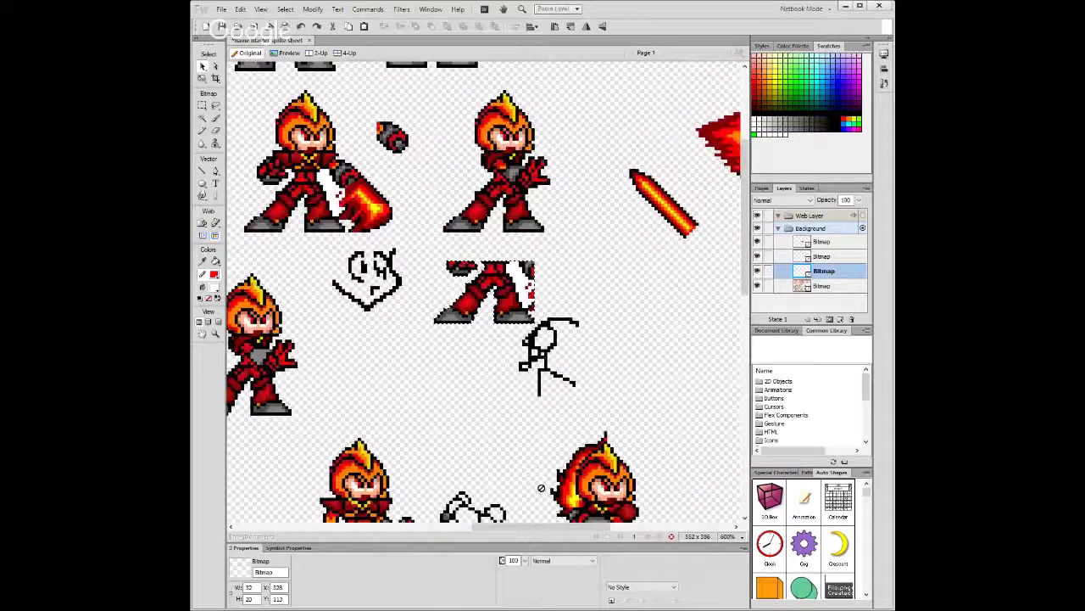
pyautogui.scroll(1, 502, 270)
pyautogui.moveTo(501, 271); pyautogui.dragTo(450, 422)
pyautogui.scroll(-7, 456, 356)
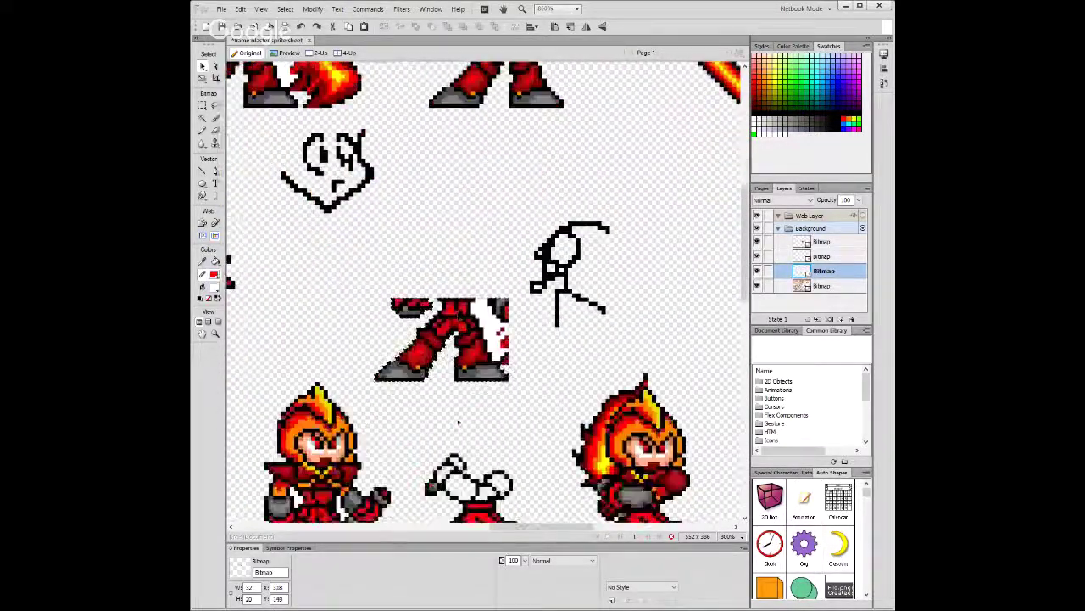
pyautogui.scroll(3, 456, 296)
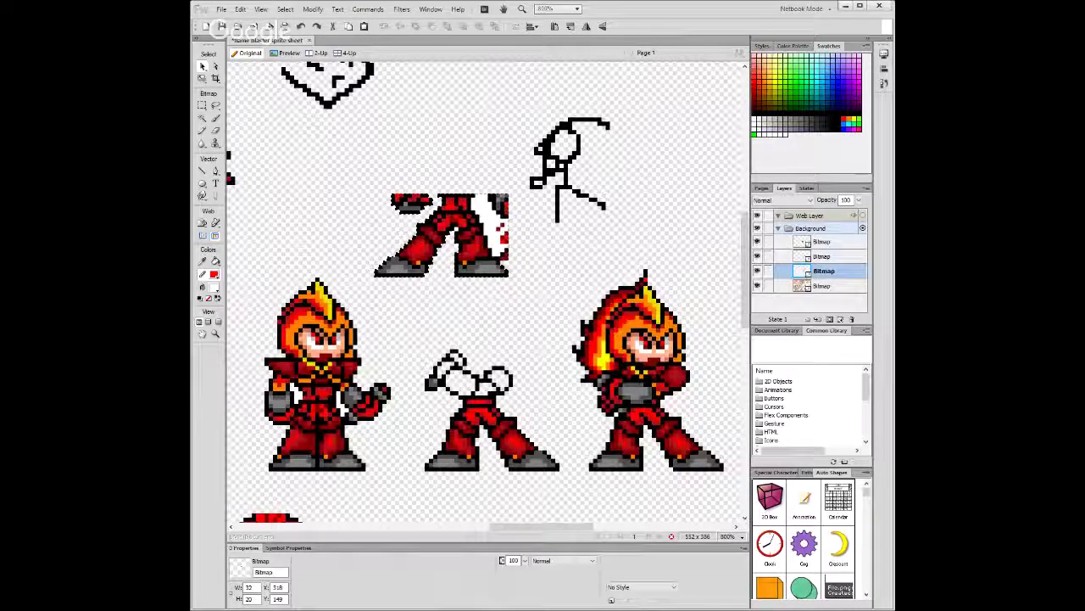
pyautogui.press('q')
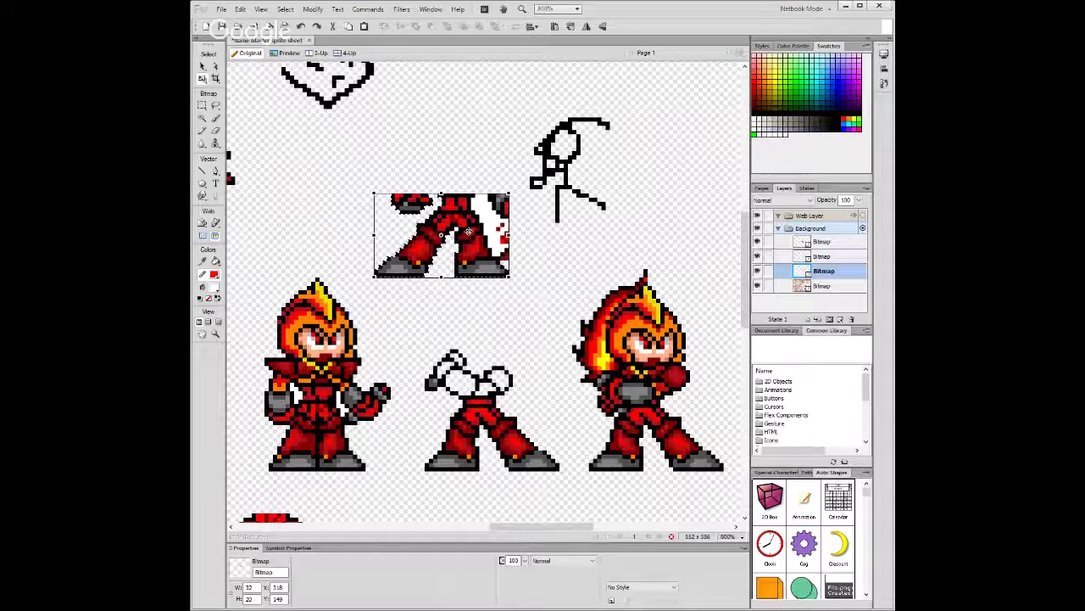
pyautogui.press('v')
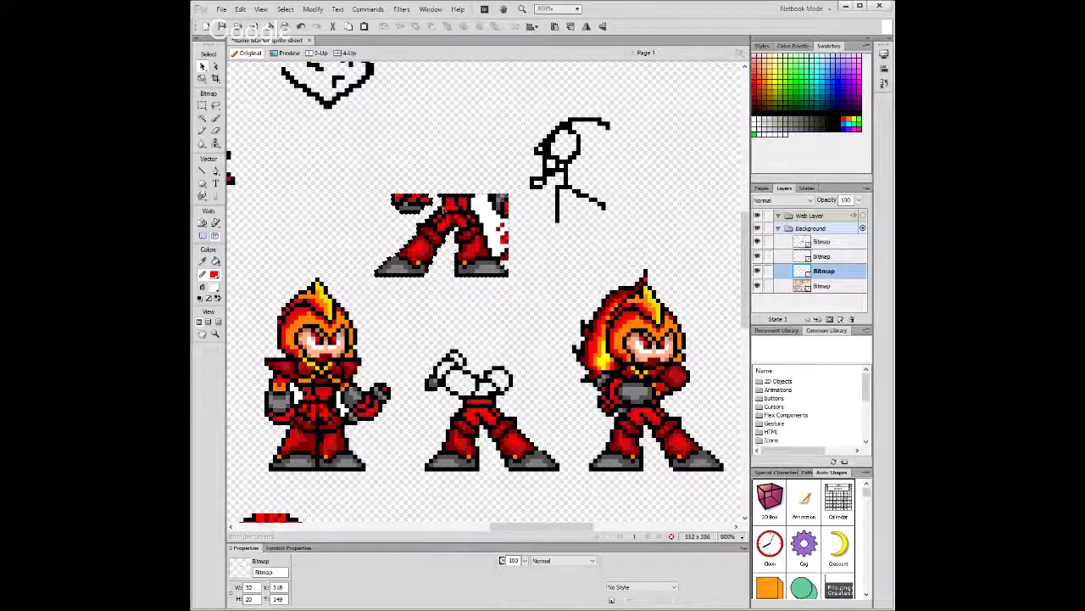
# Flip the copied legs bitmap above the sketched upper body horizontally.
pyautogui.click(419, 153)
pyautogui.click(419, 153)
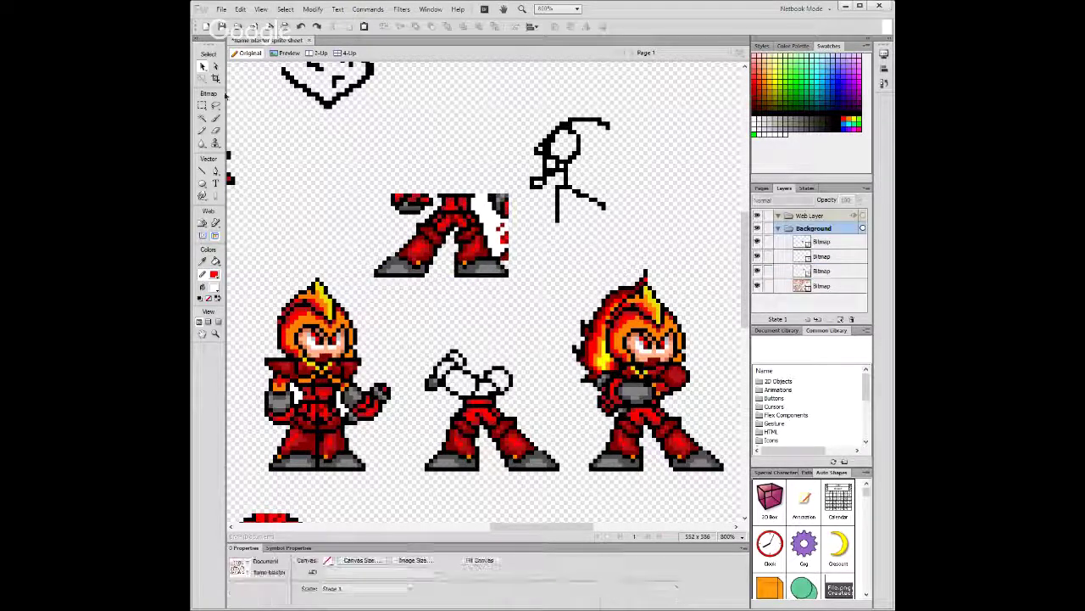
pyautogui.doubleClick(458, 220)
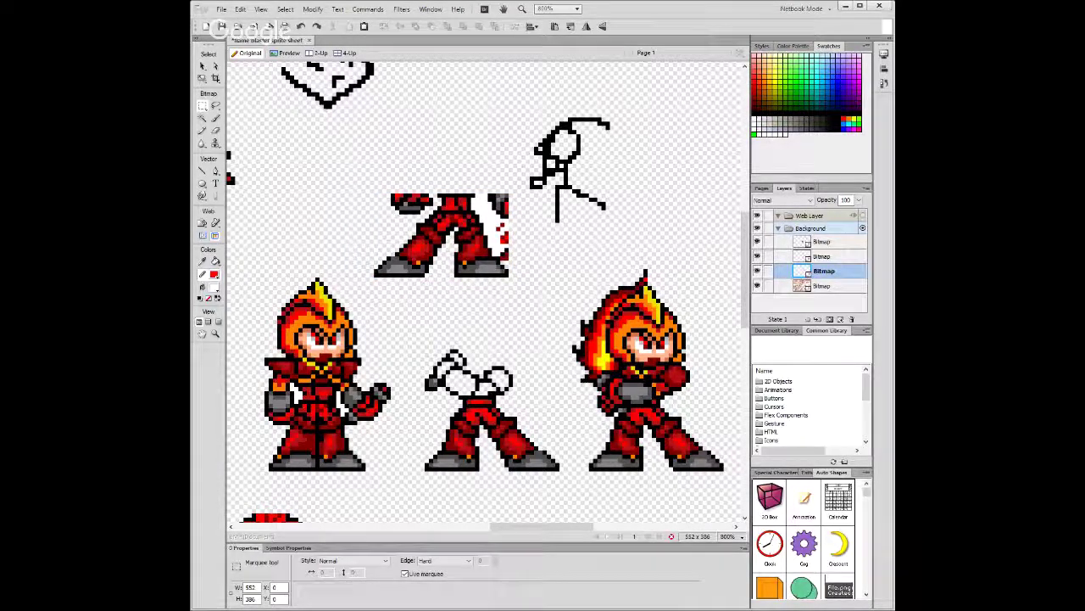
pyautogui.press('Escape')
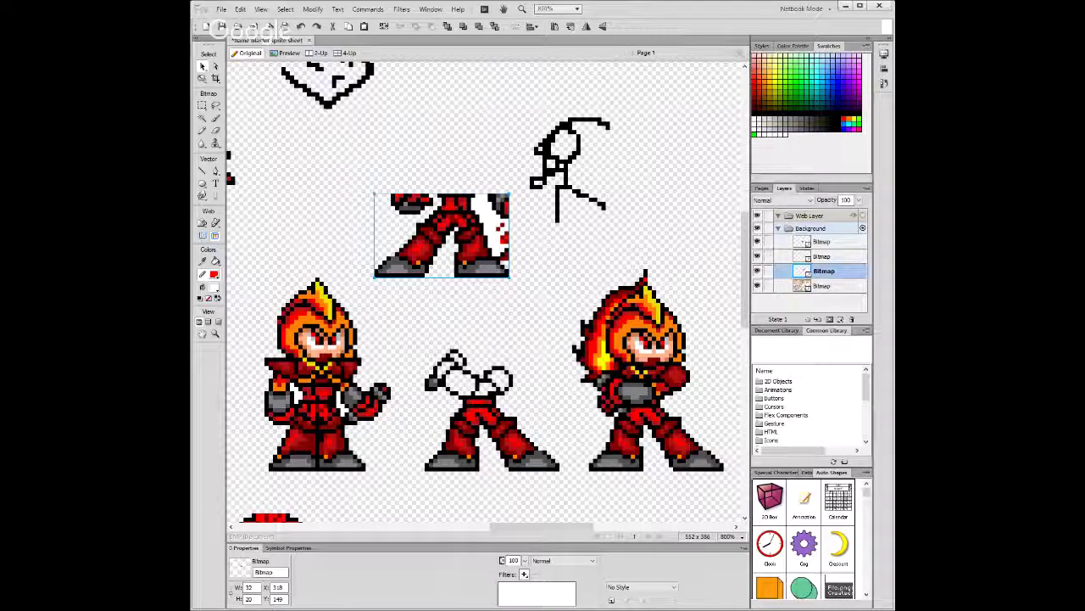
pyautogui.hotkey('ctrl', 'shift', 'h')
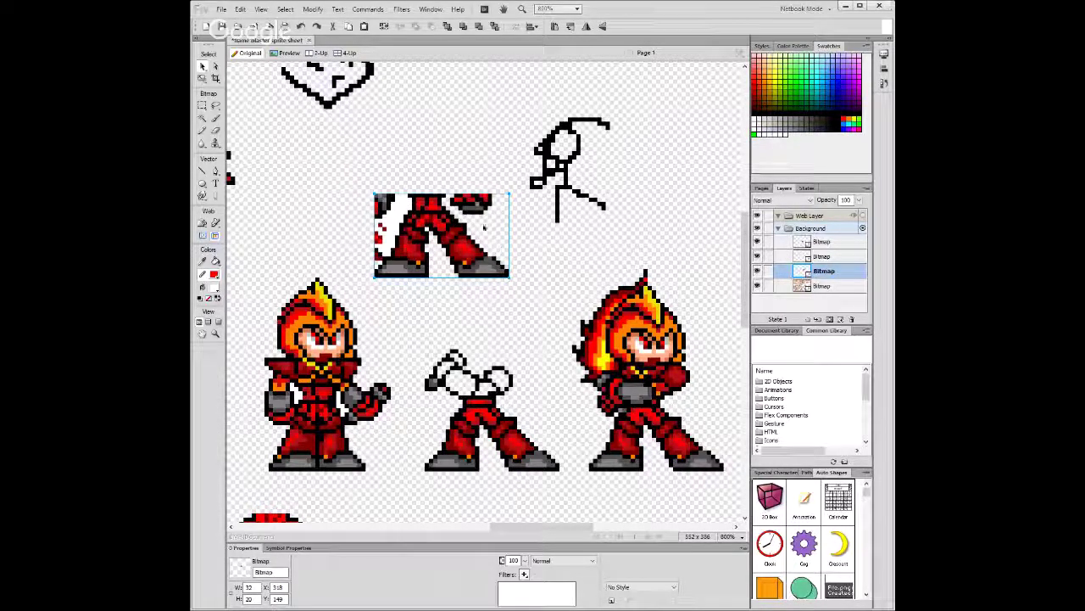
# Delete the leftover arm and hand fragments around the flipped legs, keeping only the waist, legs and boots.
pyautogui.click(202, 119)
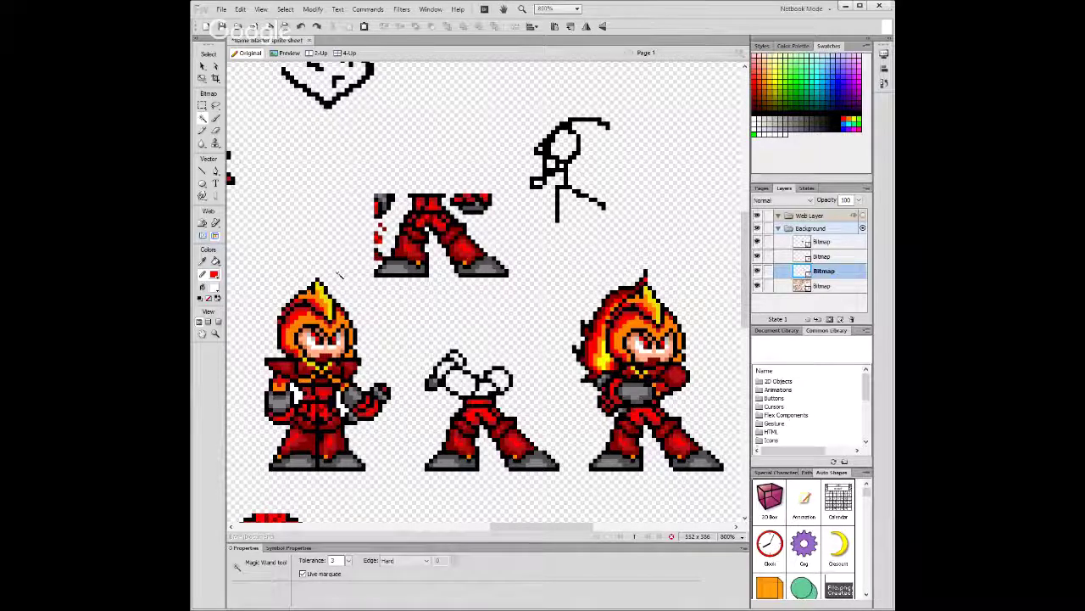
pyautogui.click(202, 105)
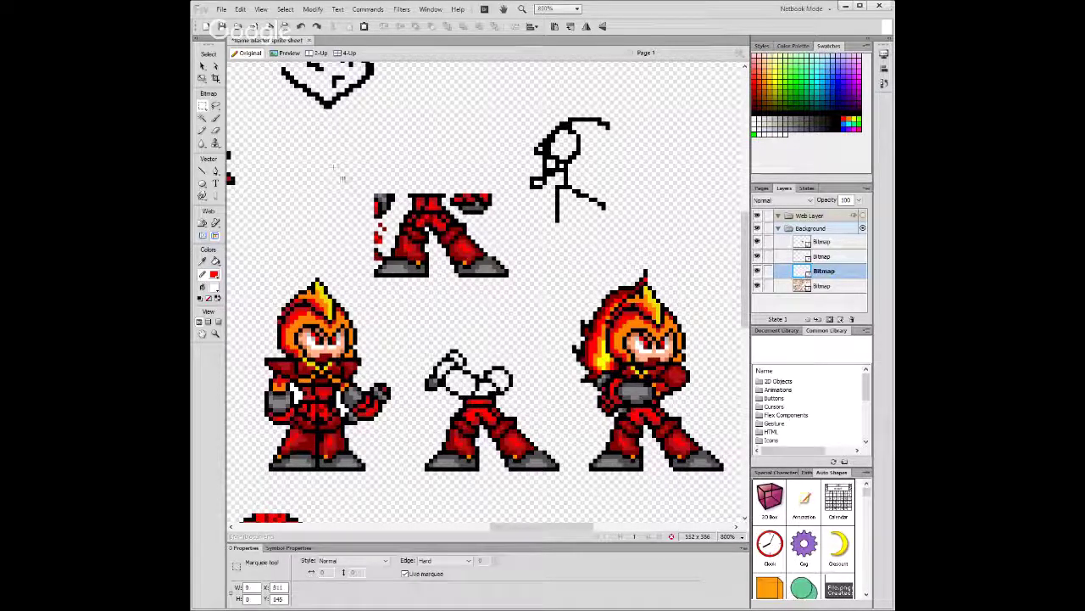
pyautogui.moveTo(345, 179)
pyautogui.mouseDown()
pyautogui.moveTo(392, 227)
pyautogui.moveTo(393, 246)
pyautogui.mouseUp()
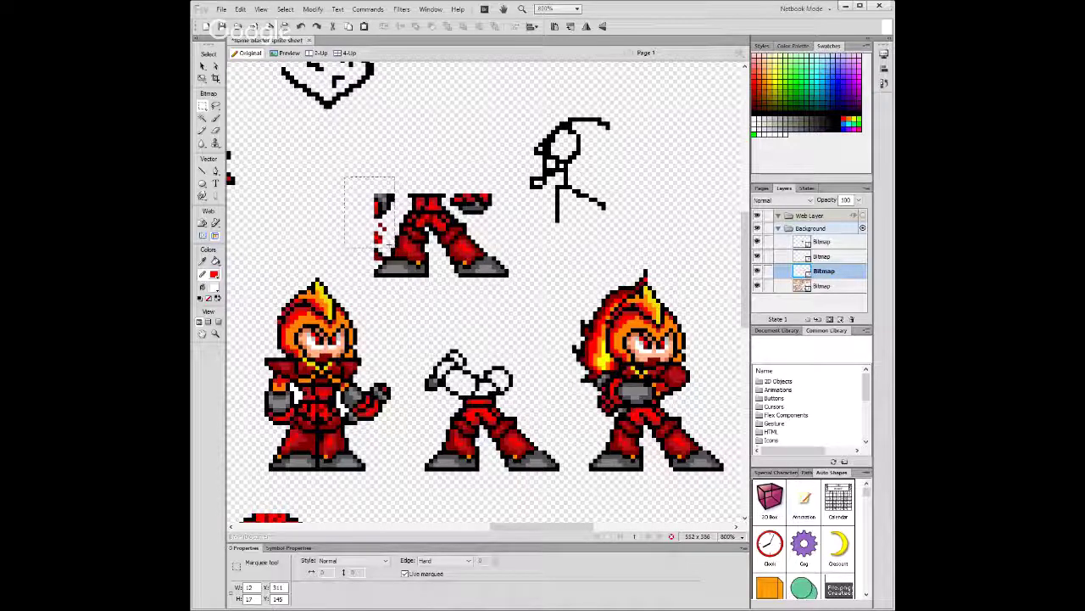
pyautogui.press('Delete')
pyautogui.press('Down')
pyautogui.press('Down')
pyautogui.press('Down')
pyautogui.press('Left')
pyautogui.press('Left')
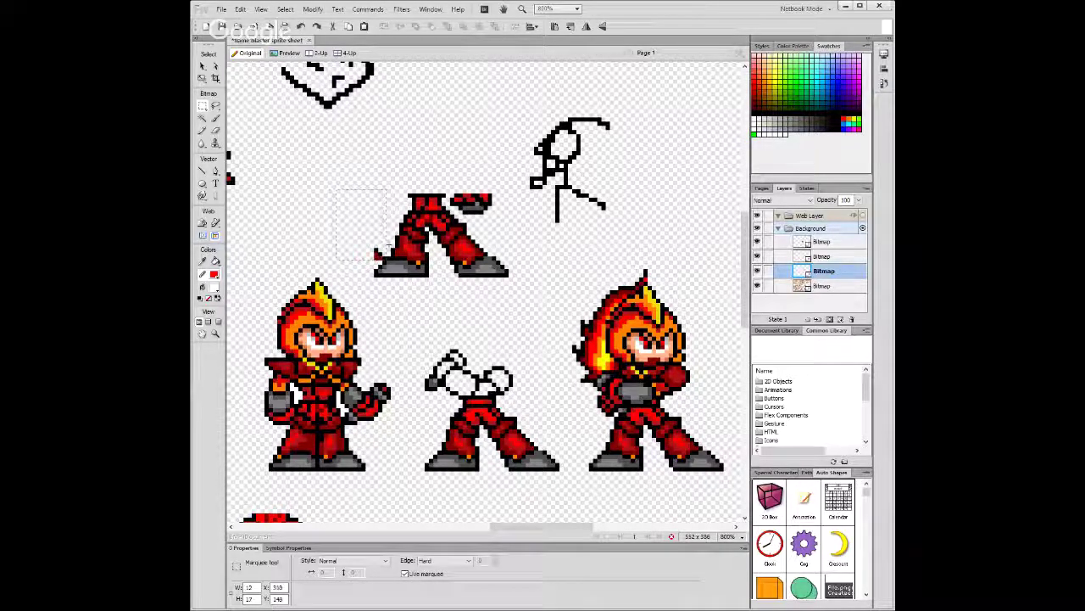
pyautogui.press('Delete')
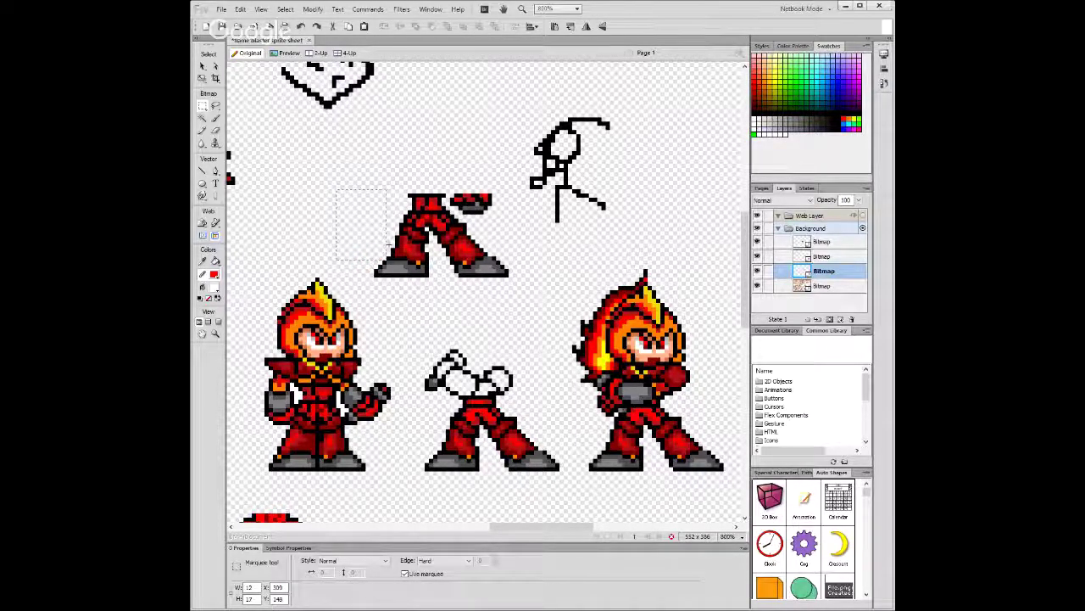
pyautogui.moveTo(451, 193); pyautogui.dragTo(500, 213)
pyautogui.press('Delete')
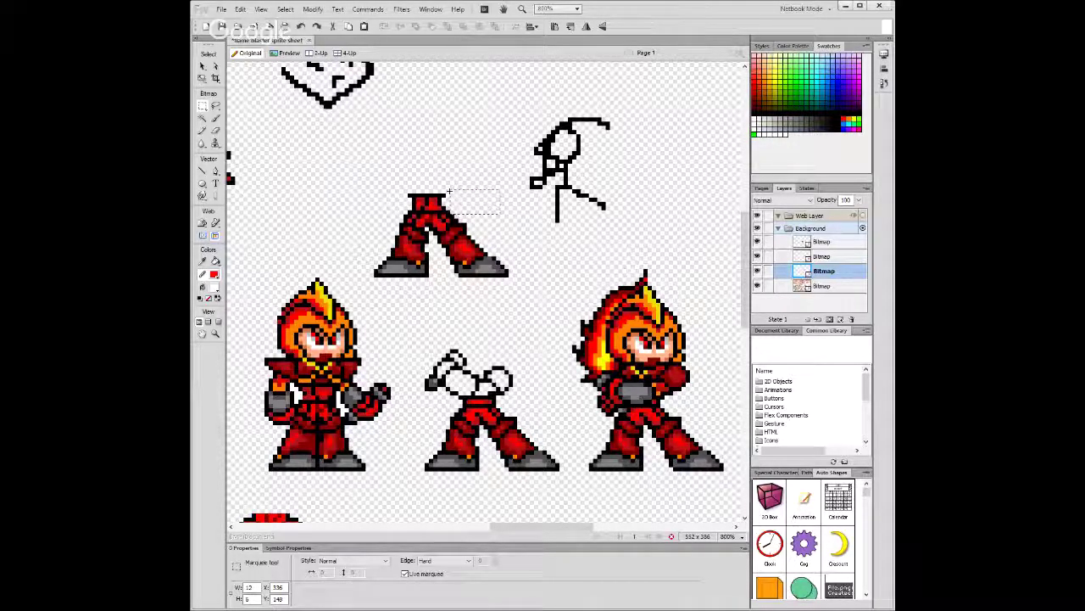
# Move the cleaned, flipped legs beneath the sketched upper body, at about X 330, Y 195.
pyautogui.moveTo(371, 276); pyautogui.dragTo(515, 190)
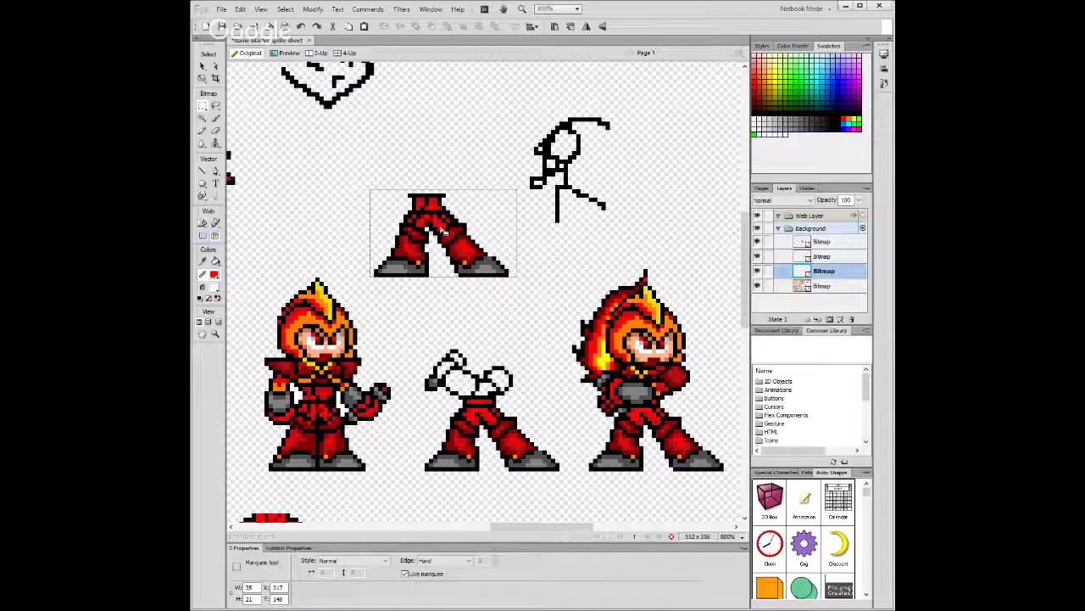
pyautogui.moveTo(441, 230); pyautogui.dragTo(496, 418)
pyautogui.click(496, 418)
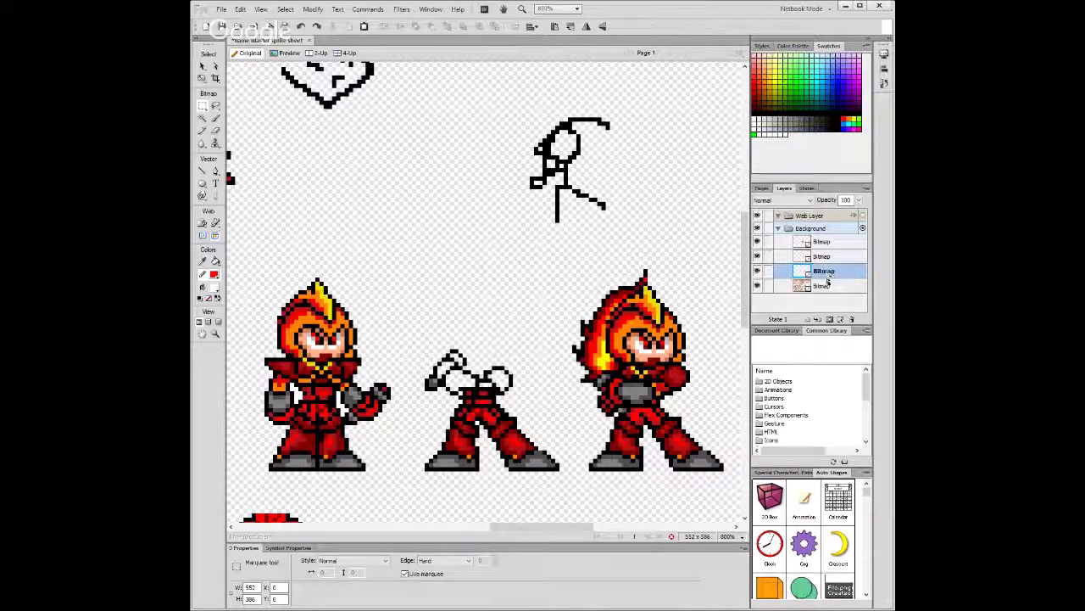
# Place the flipped legs bitmap beneath the sprite-sheet bitmap in the stack and toggle its visibility to compare it with the old legs.
pyautogui.click(826, 286)
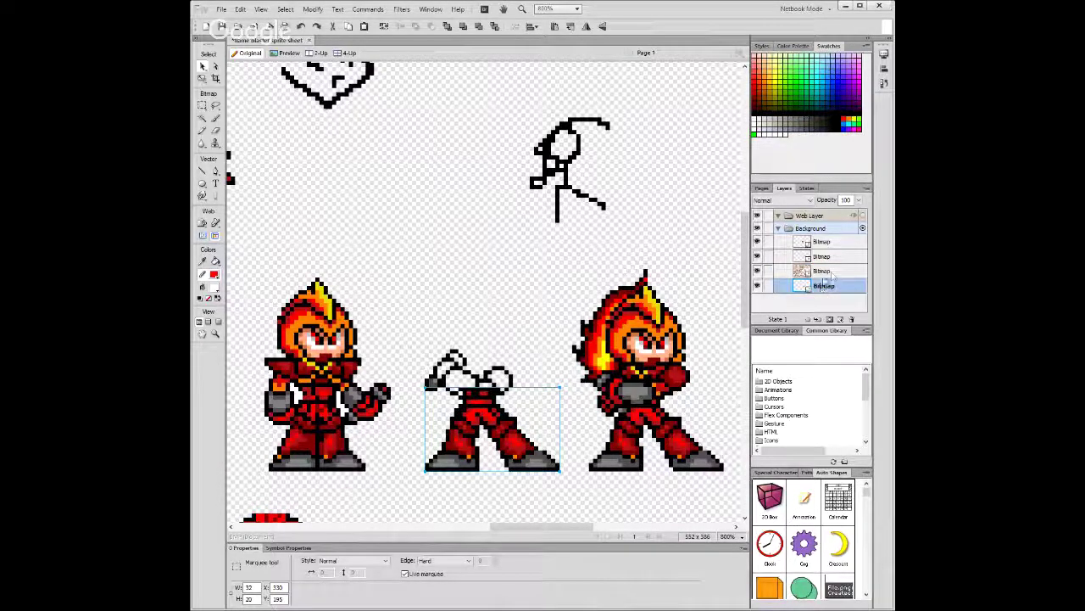
pyautogui.keyDown('shift'); pyautogui.click(823, 272); pyautogui.keyUp('shift')
pyautogui.click(563, 290)
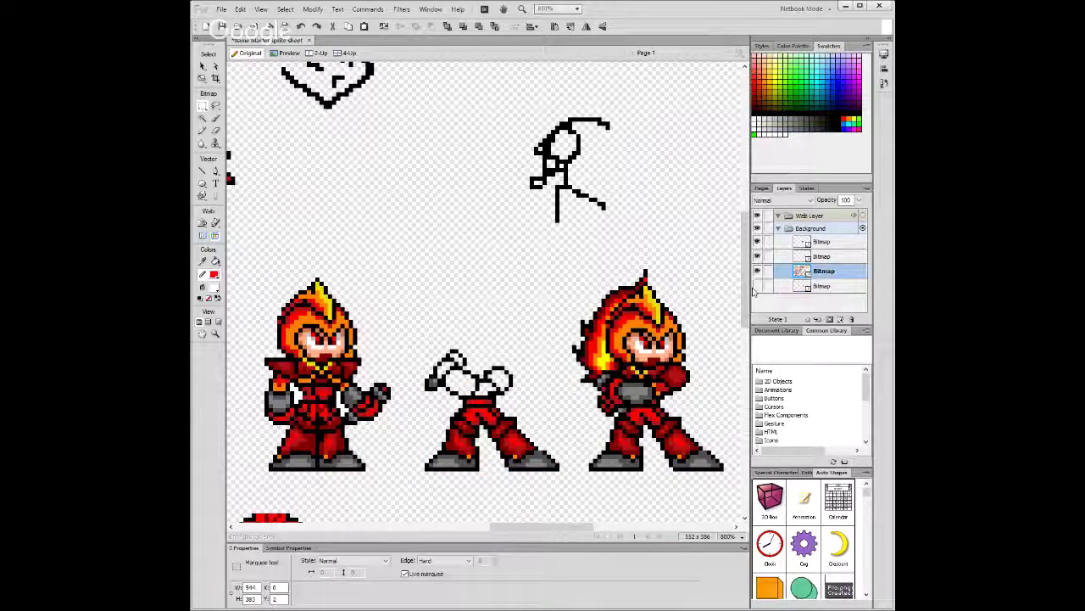
pyautogui.click(756, 288)
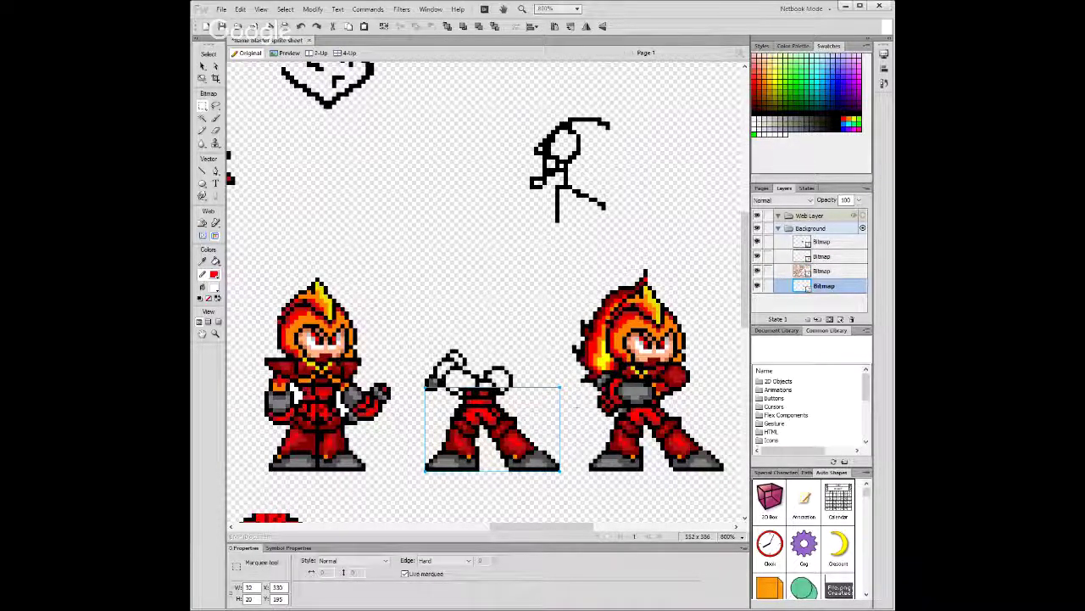
# Move the flipped legs up to about X 328, Y 160 and delete the old legs beneath the sketch from the sprite-sheet bitmap.
pyautogui.hotkey('ctrl', 'c')
pyautogui.hotkey('ctrl', 'v')
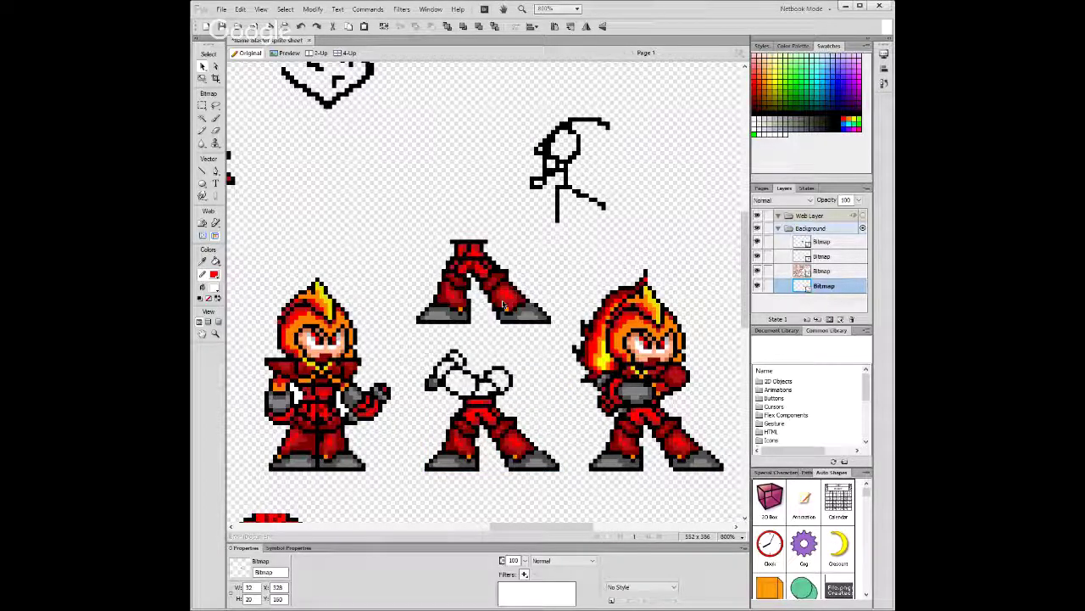
pyautogui.moveTo(567, 469); pyautogui.dragTo(412, 400)
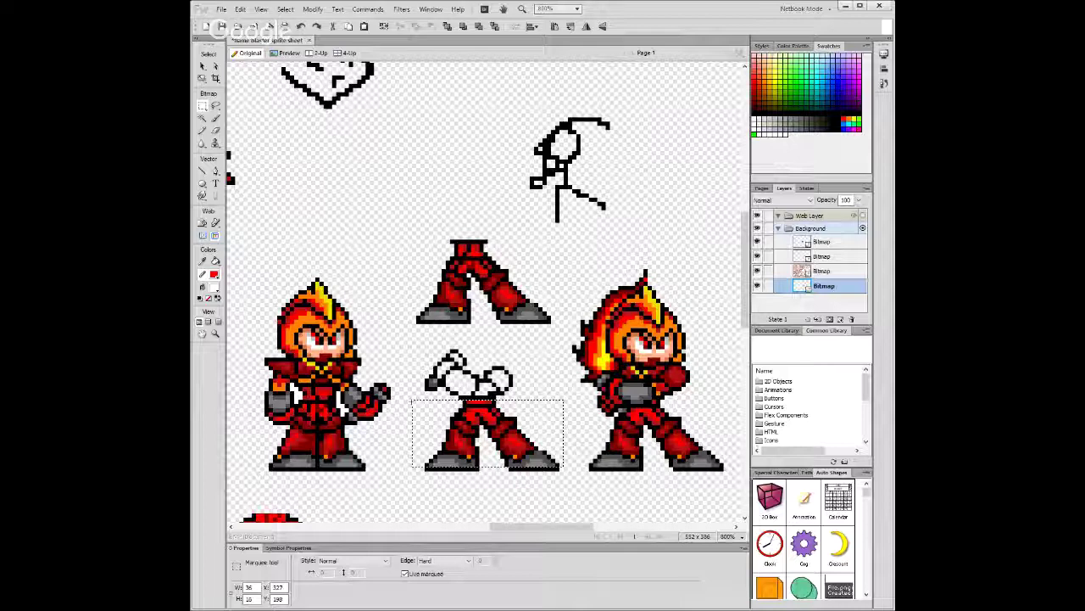
pyautogui.press('Delete')
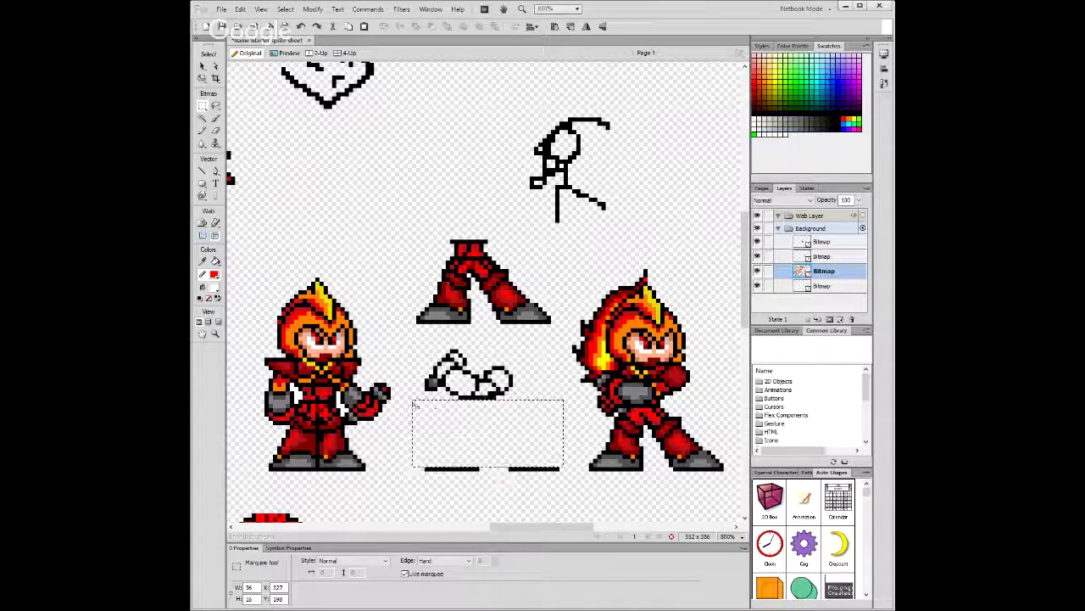
# Move the flipped legs back down directly beneath the sketched upper body and clear the selection.
pyautogui.moveTo(552, 323); pyautogui.dragTo(430, 253)
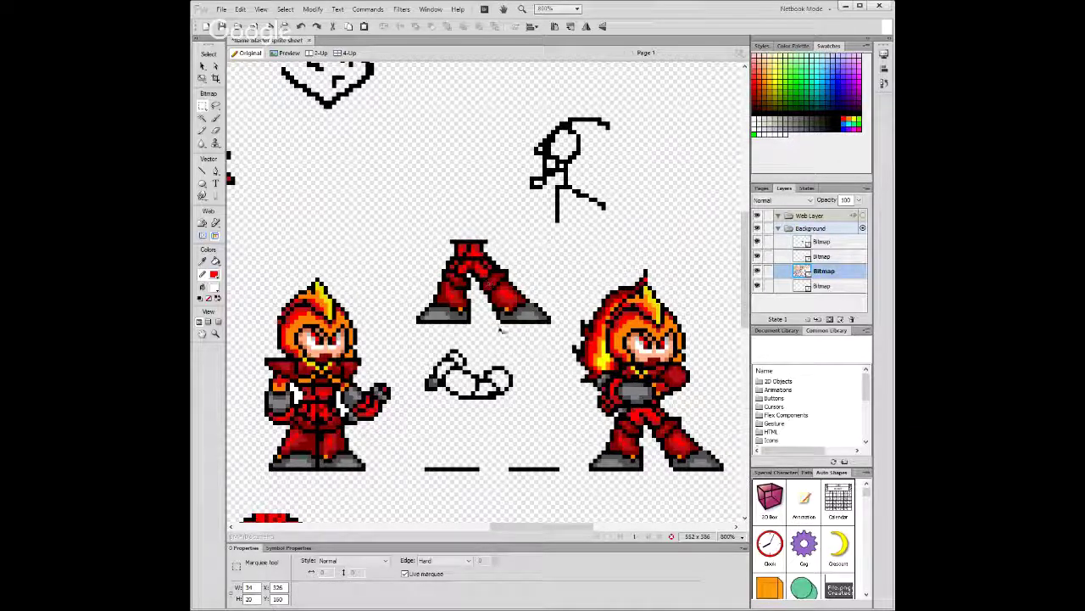
pyautogui.click(507, 380)
pyautogui.hotkey('ctrl', 'z')
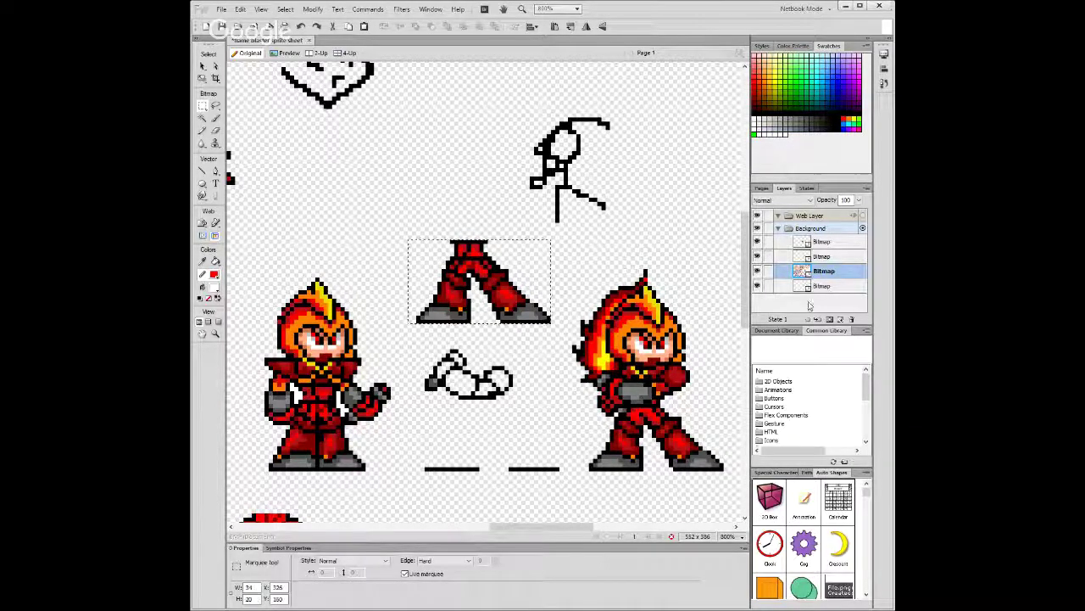
pyautogui.hotkey('ctrl', 'z')
pyautogui.moveTo(512, 301); pyautogui.dragTo(520, 451)
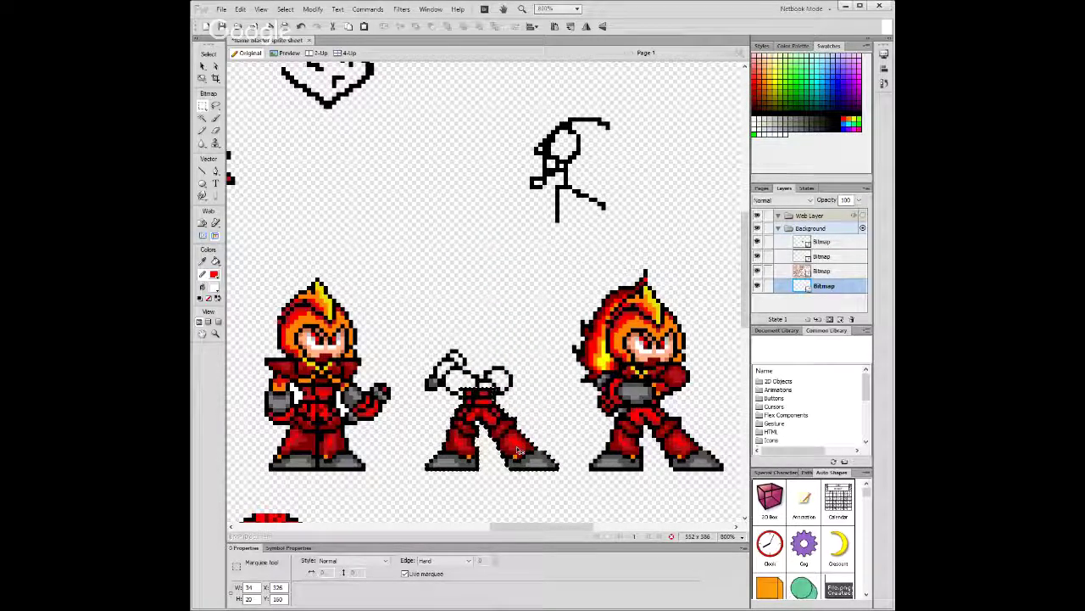
pyautogui.click(436, 420)
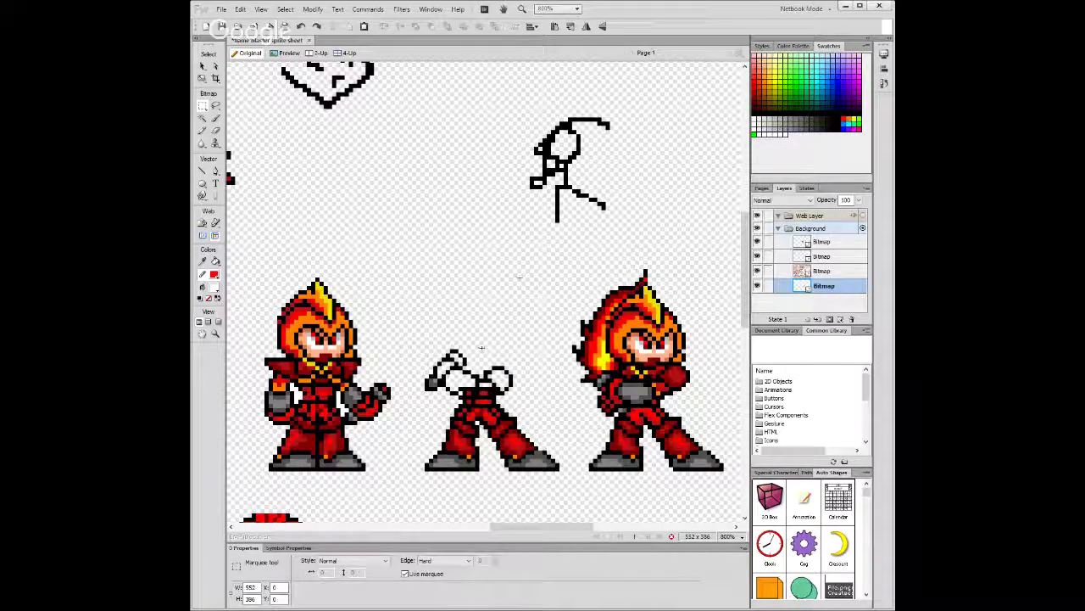
# Trim the top of the flipped legs where they overlap the sketched torso, and merge the legs into the sprite-sheet bitmap.
pyautogui.moveTo(435, 380); pyautogui.dragTo(513, 394)
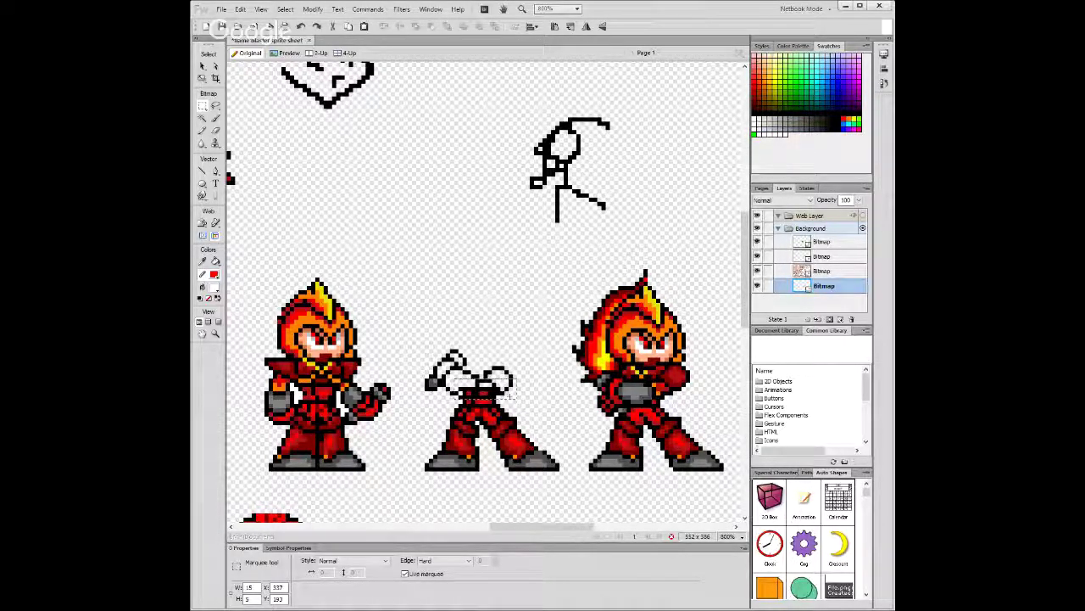
pyautogui.keyDown('shift'); pyautogui.click(835, 272); pyautogui.keyUp('shift')
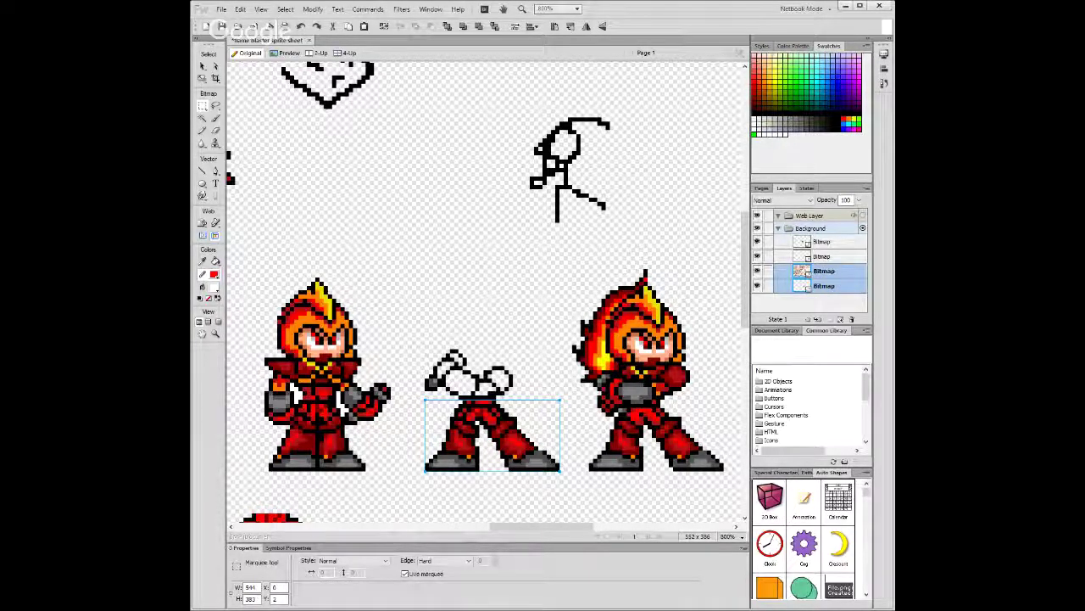
pyautogui.hotkey('ctrl', 'e')
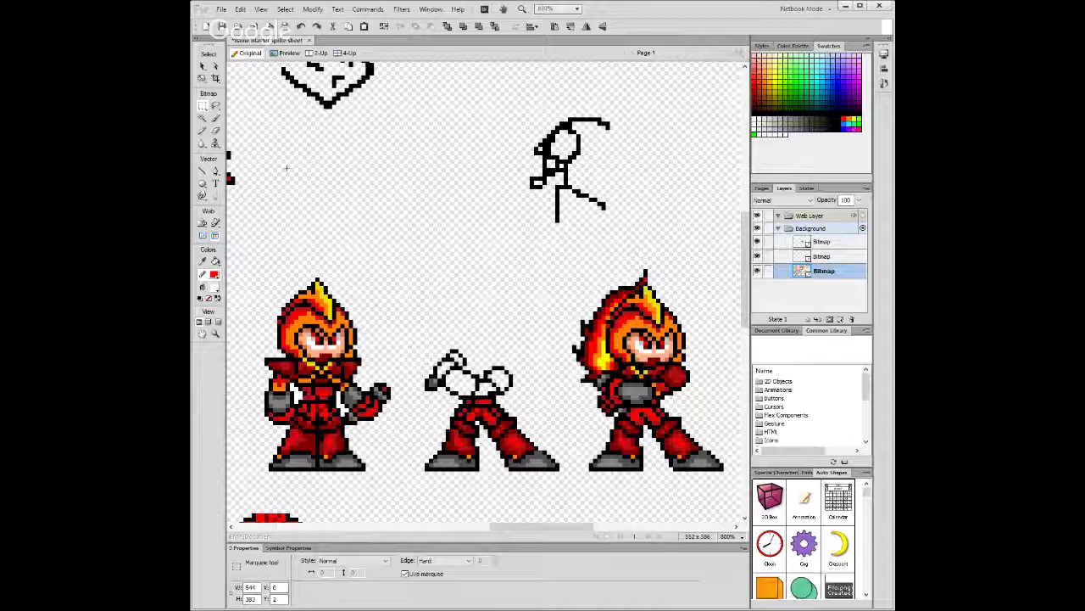
# Switch to the Pencil tool and reset its colour to the default black.
pyautogui.click(202, 130)
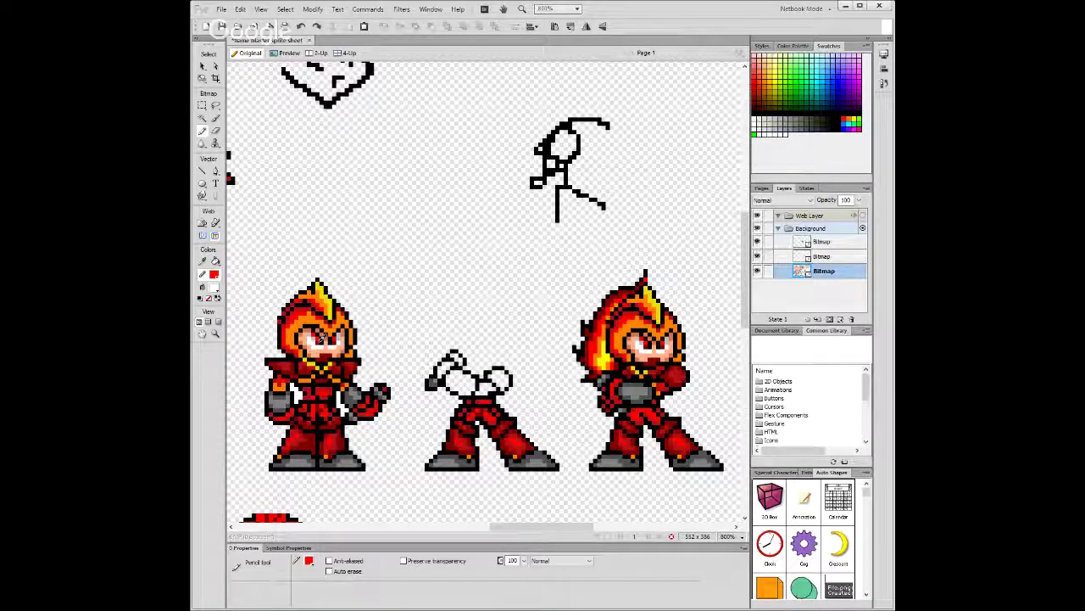
pyautogui.press('d')
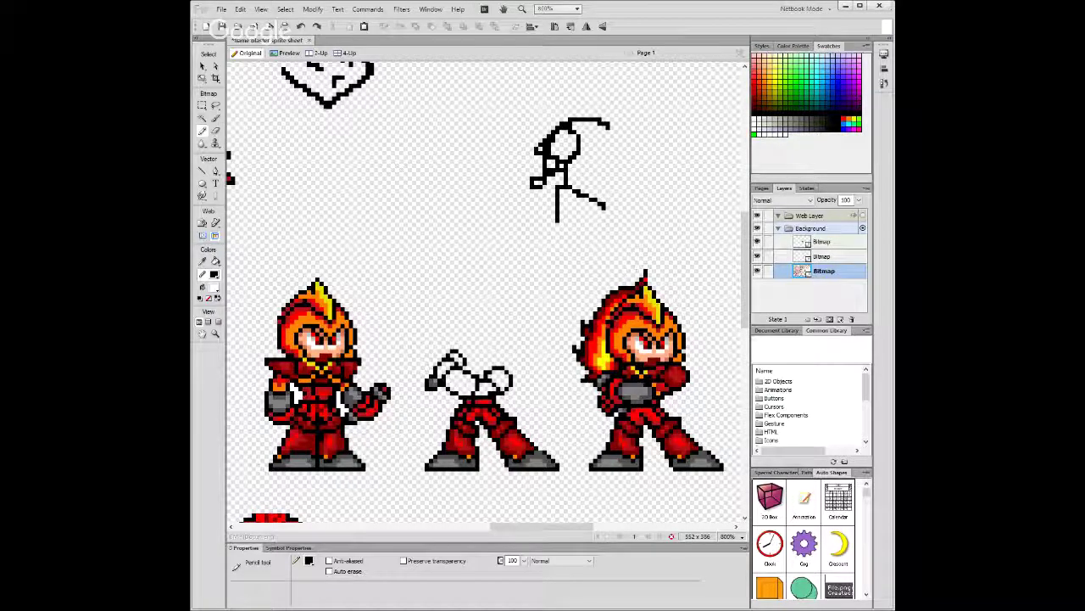
# Try to move the new pose's legs about 2 pixels right and slightly up, and undo the move.
pyautogui.click(203, 105)
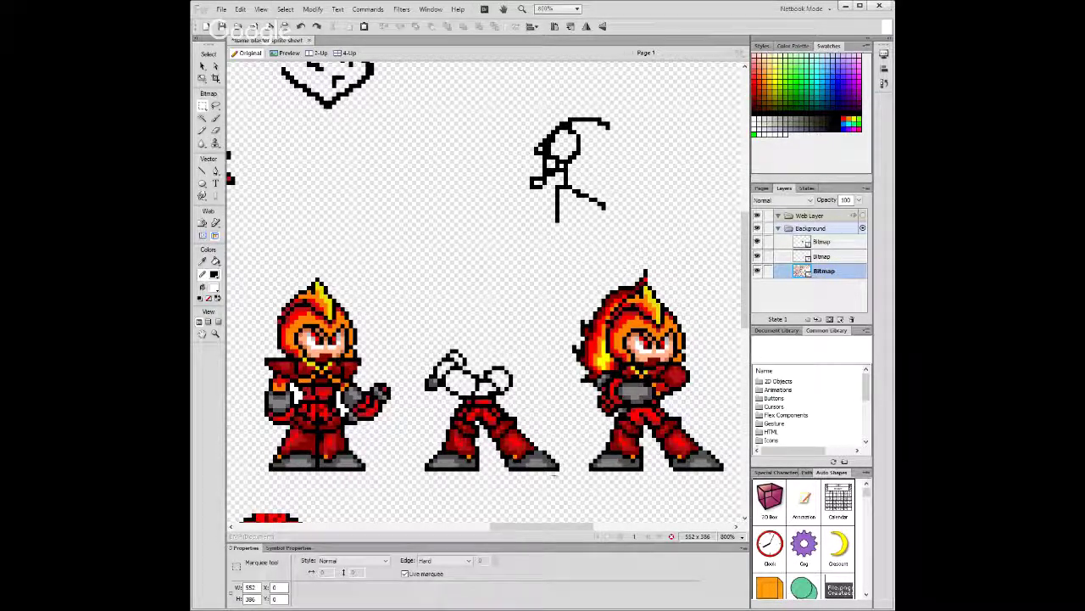
pyautogui.moveTo(561, 465); pyautogui.dragTo(419, 345)
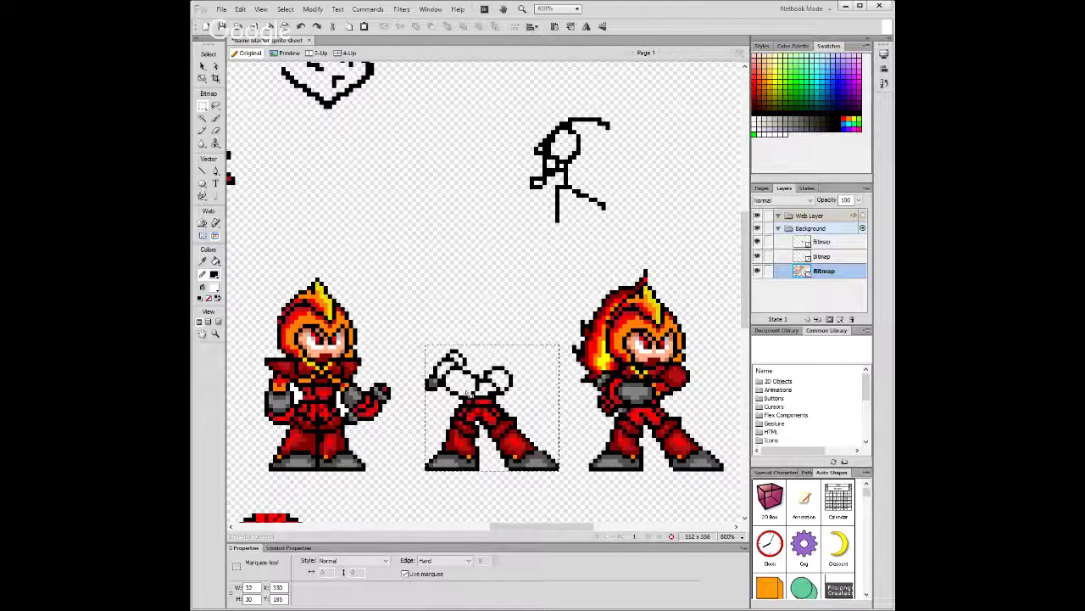
pyautogui.moveTo(477, 408); pyautogui.dragTo(485, 412)
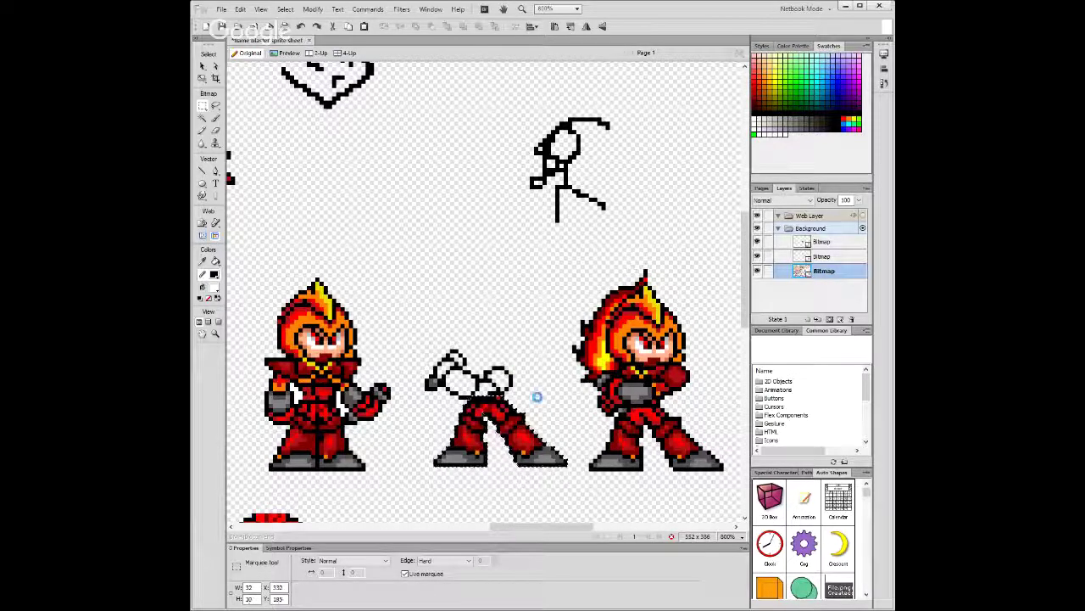
pyautogui.hotkey('ctrl', 'z')
# Check the sketched upper-body bitmap by toggling its visibility, and clear the selection.
pyautogui.click(822, 256)
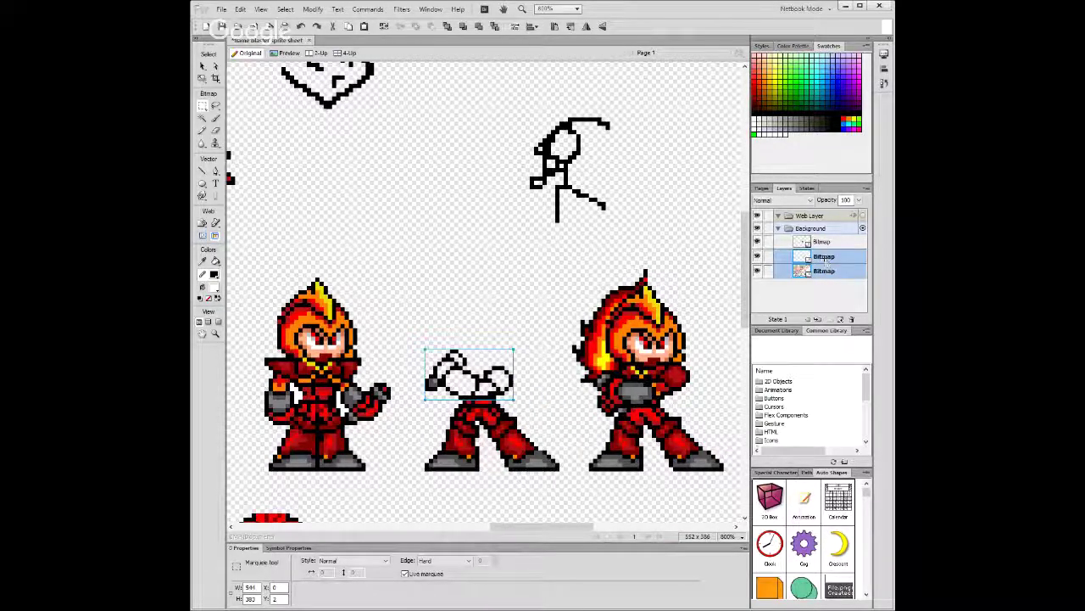
pyautogui.click(757, 257)
pyautogui.click(756, 257)
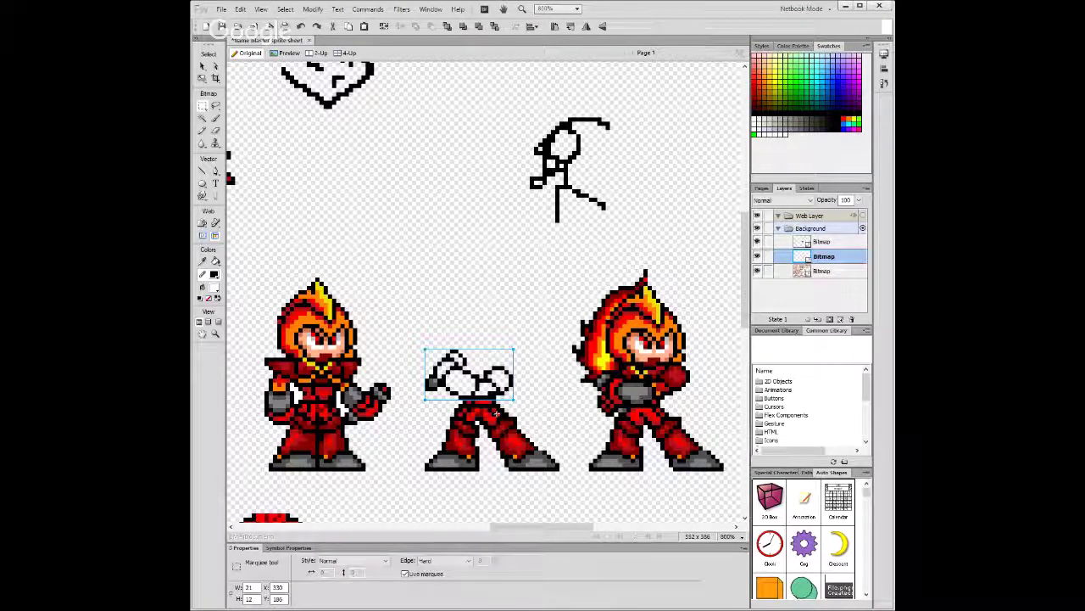
pyautogui.press('v')
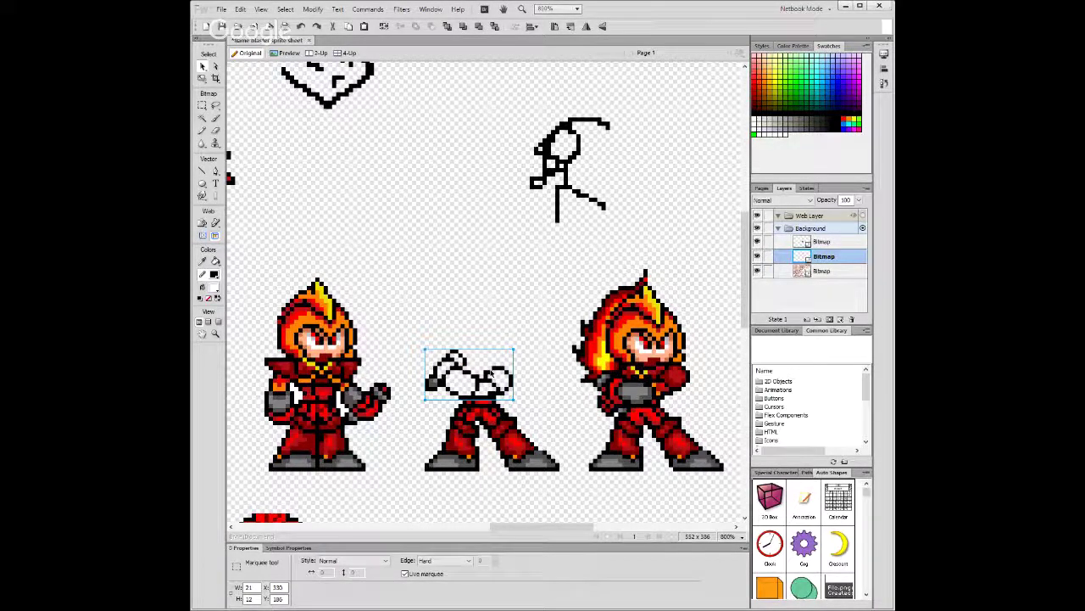
pyautogui.press('m')
pyautogui.hotkey('ctrl', 'd')
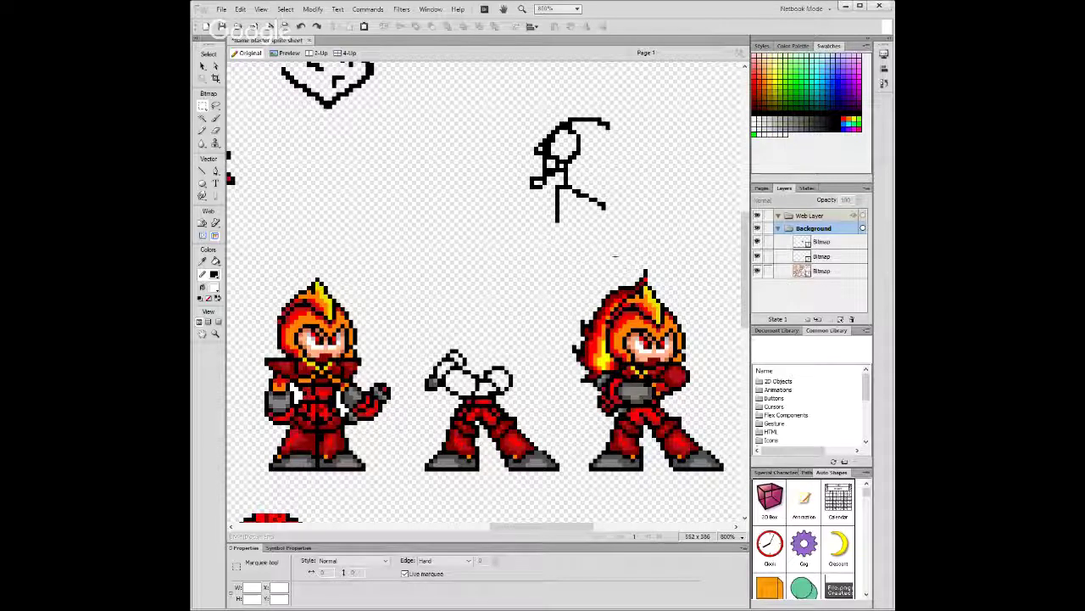
# Activate the sprite-sheet bitmap with the Pencil tool and look over the earlier character sprites on the sheet.
pyautogui.click(202, 133)
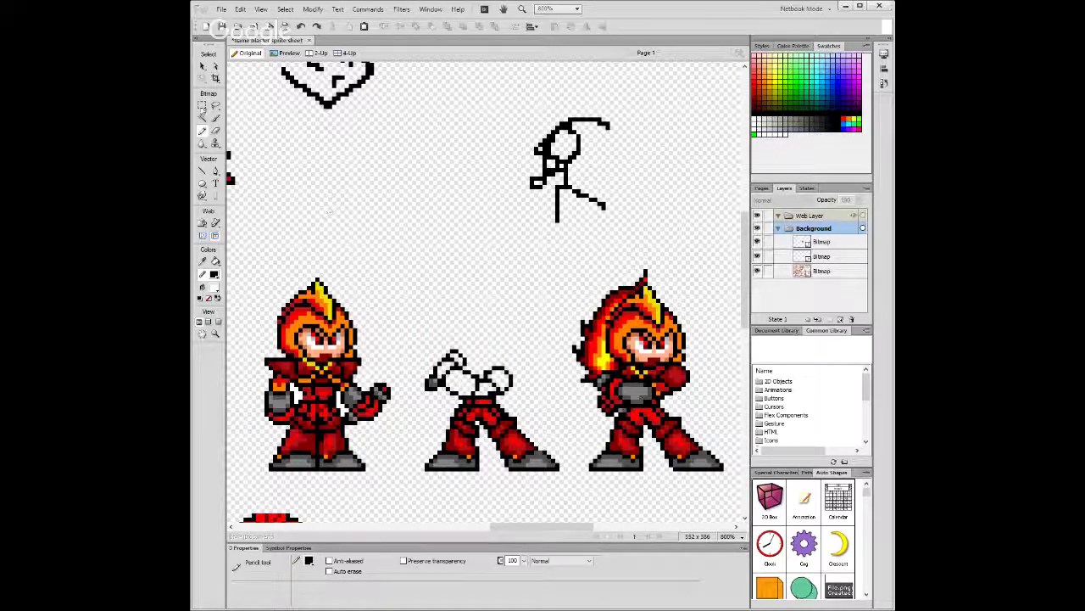
pyautogui.click(203, 105)
pyautogui.click(203, 130)
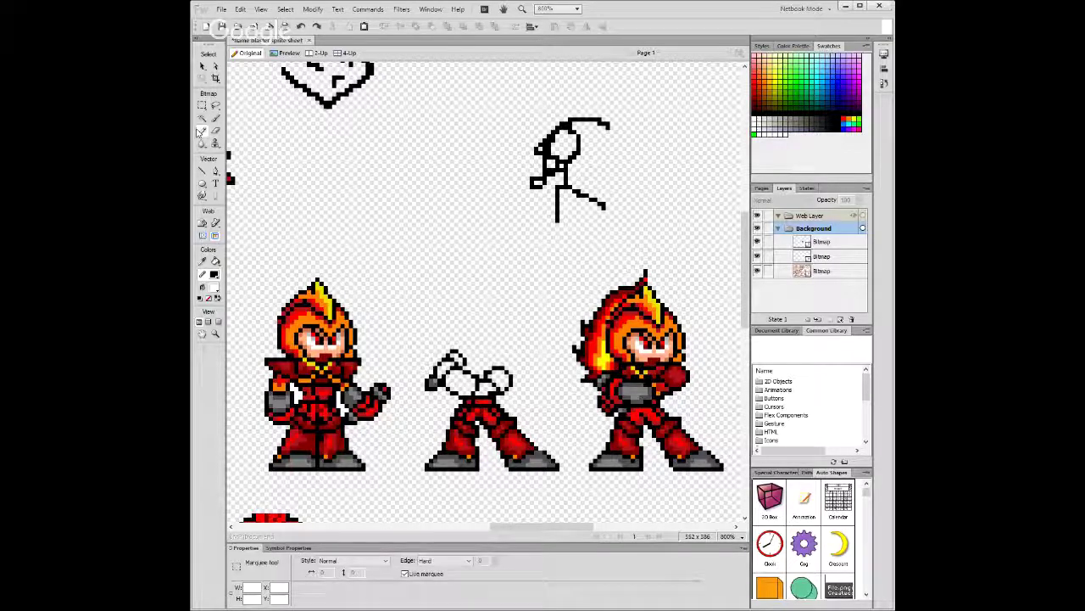
pyautogui.click(666, 409)
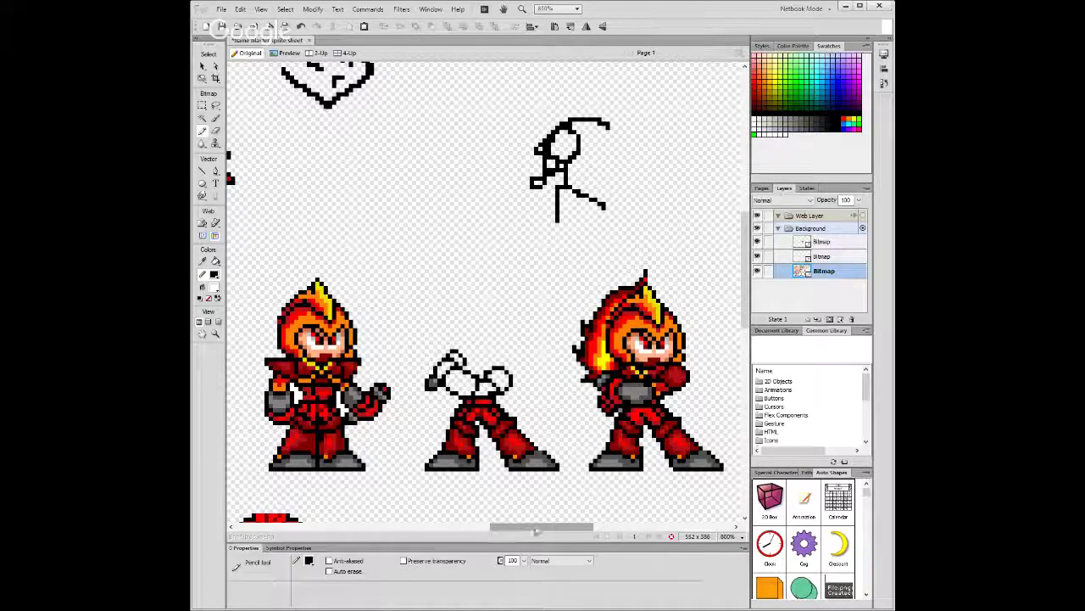
pyautogui.moveTo(534, 527); pyautogui.dragTo(399, 532)
pyautogui.scroll(-5, 504, 444)
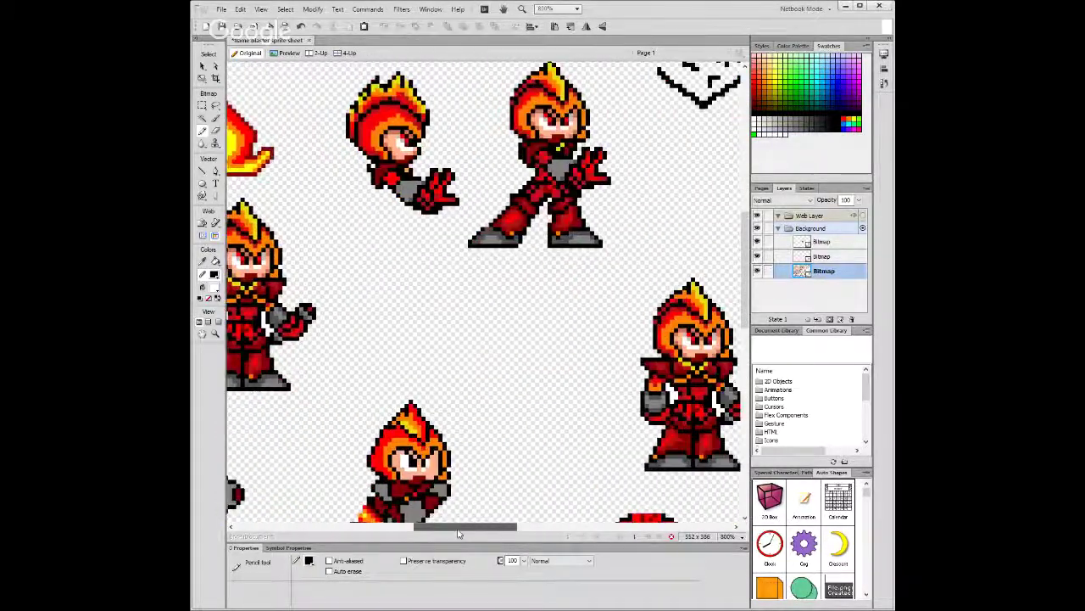
# Examine the flame character's poses, the sketches and the fire effects across the sprite sheet.
pyautogui.scroll(5, 494, 441)
pyautogui.scroll(5, 494, 441)
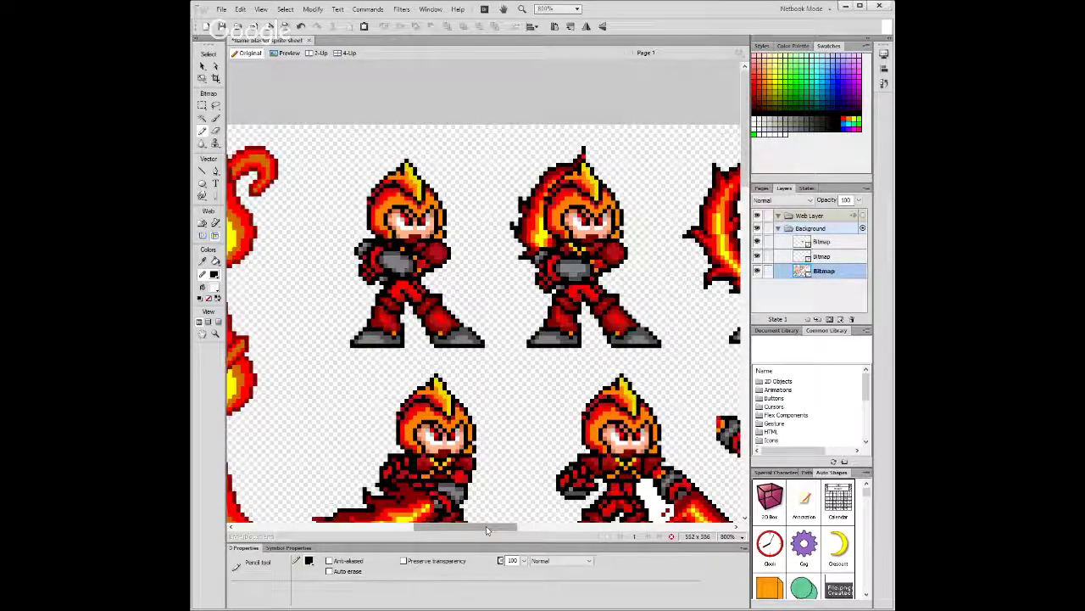
pyautogui.moveTo(483, 530); pyautogui.dragTo(518, 533)
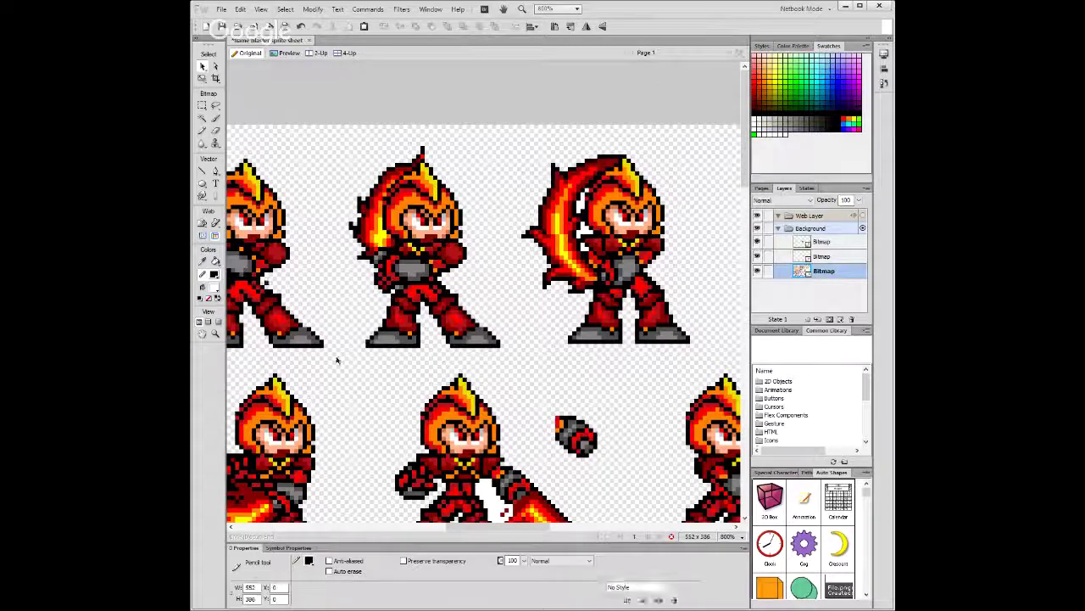
pyautogui.moveTo(458, 530); pyautogui.dragTo(509, 530)
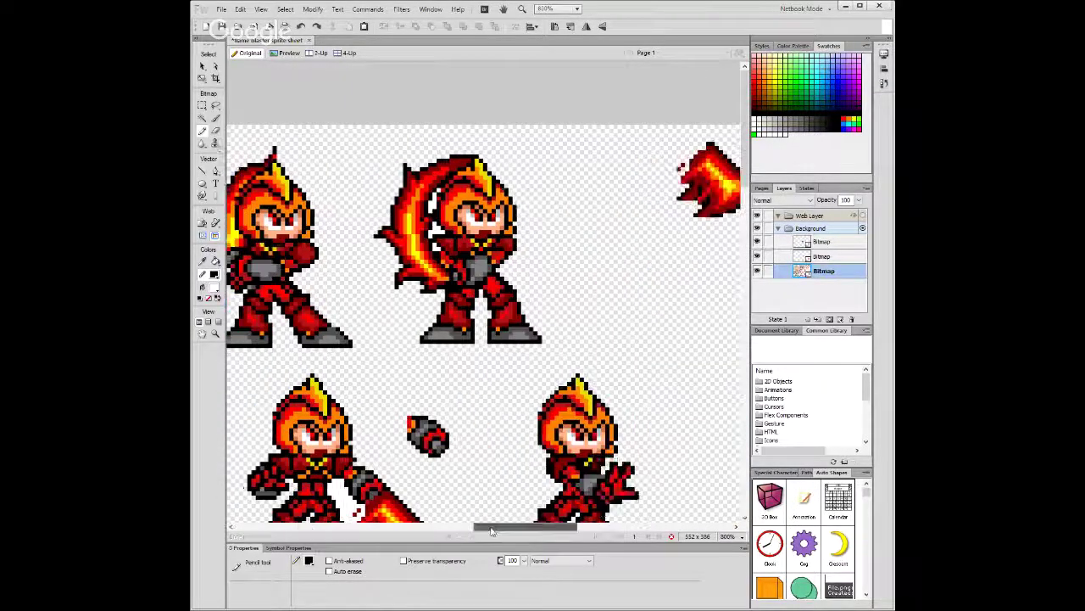
pyautogui.scroll(-10, 508, 530)
pyautogui.scroll(-5, 631, 278)
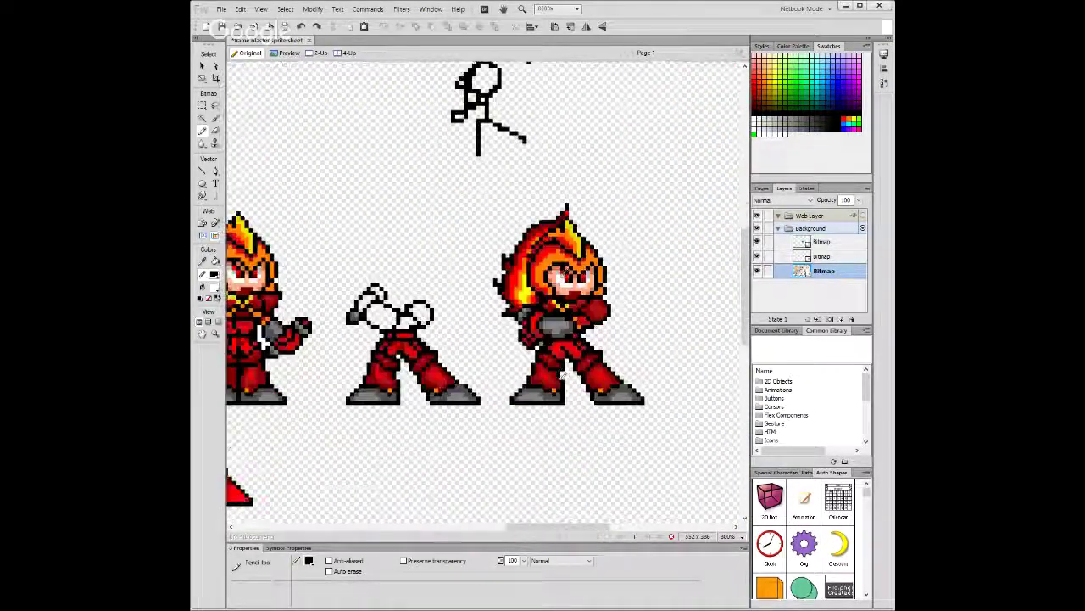
pyautogui.press('v')
pyautogui.hscroll(-1, 631, 278)
pyautogui.scroll(-3, 631, 278)
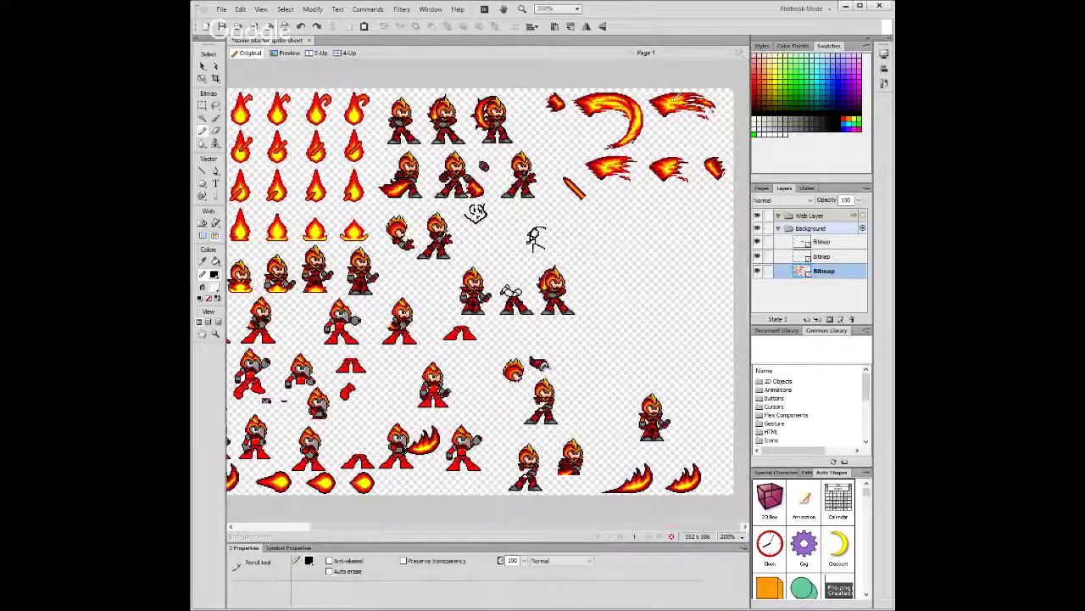
pyautogui.scroll(3, 652, 268)
pyautogui.scroll(5, 651, 267)
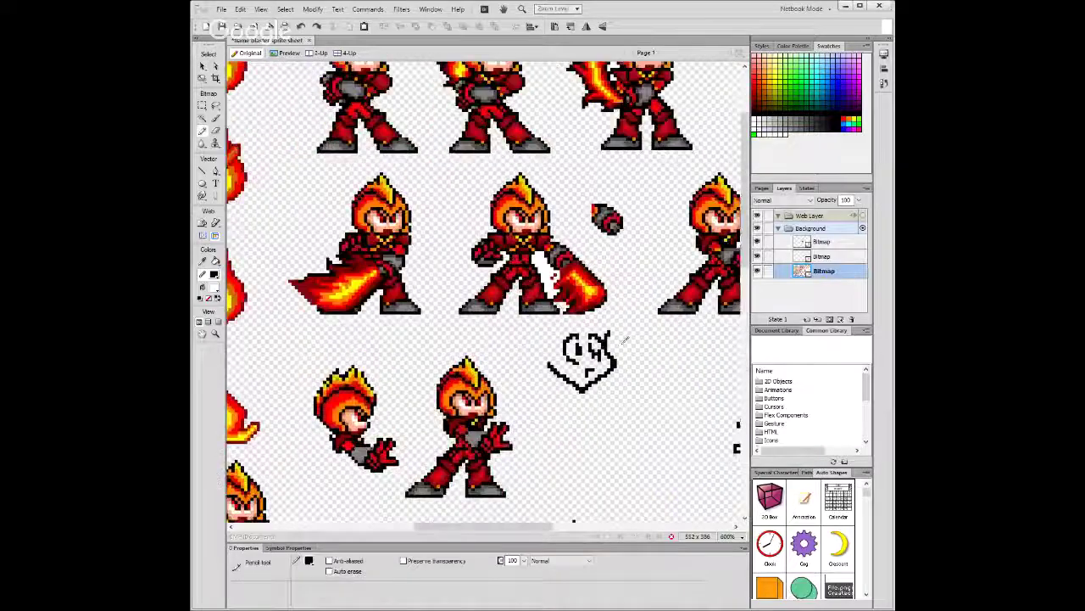
pyautogui.moveTo(486, 529); pyautogui.dragTo(642, 530)
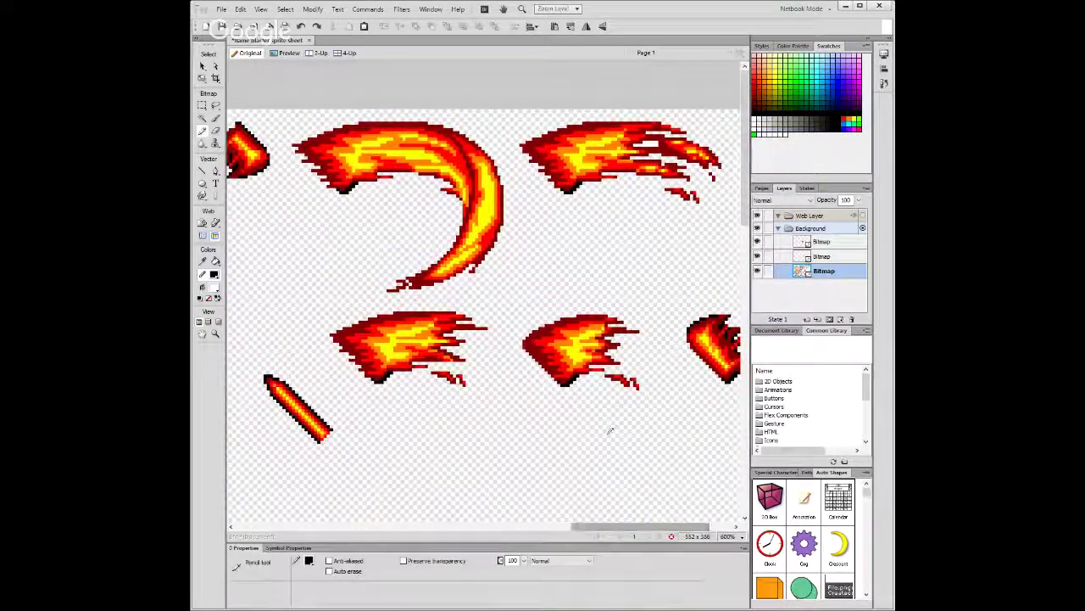
pyautogui.scroll(-1, 610, 381)
pyautogui.scroll(5, 611, 382)
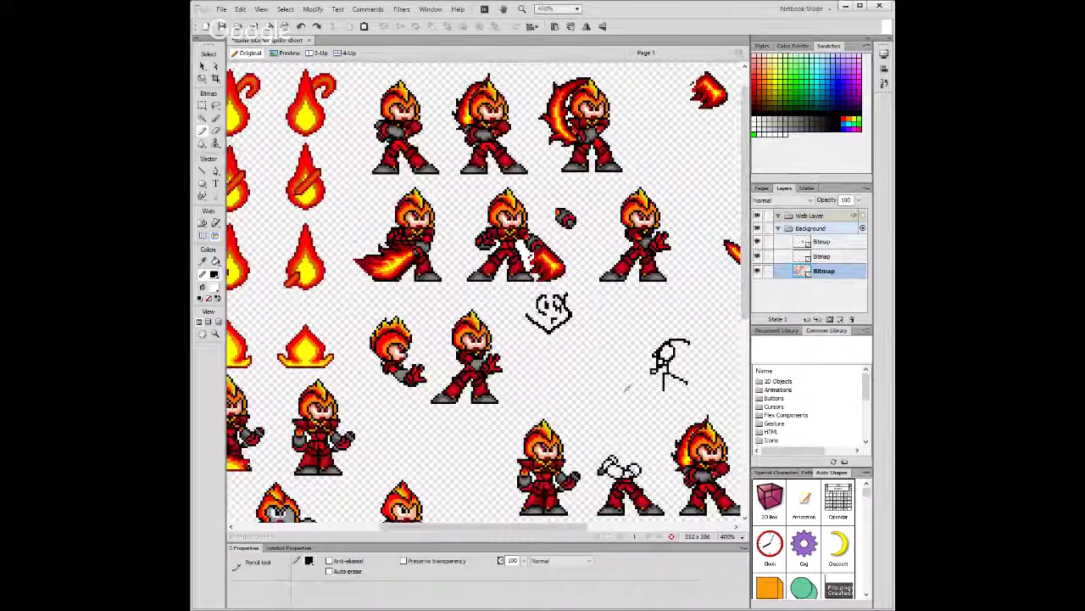
pyautogui.moveTo(498, 530); pyautogui.dragTo(641, 530)
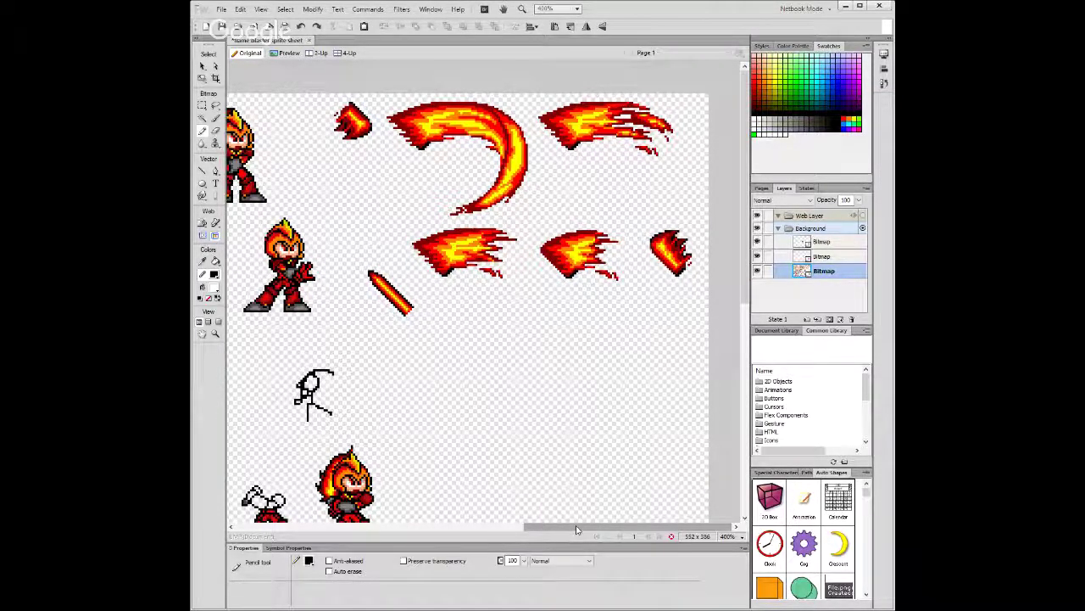
pyautogui.moveTo(584, 529)
pyautogui.mouseDown()
pyautogui.moveTo(458, 529)
pyautogui.moveTo(565, 529)
pyautogui.mouseUp()
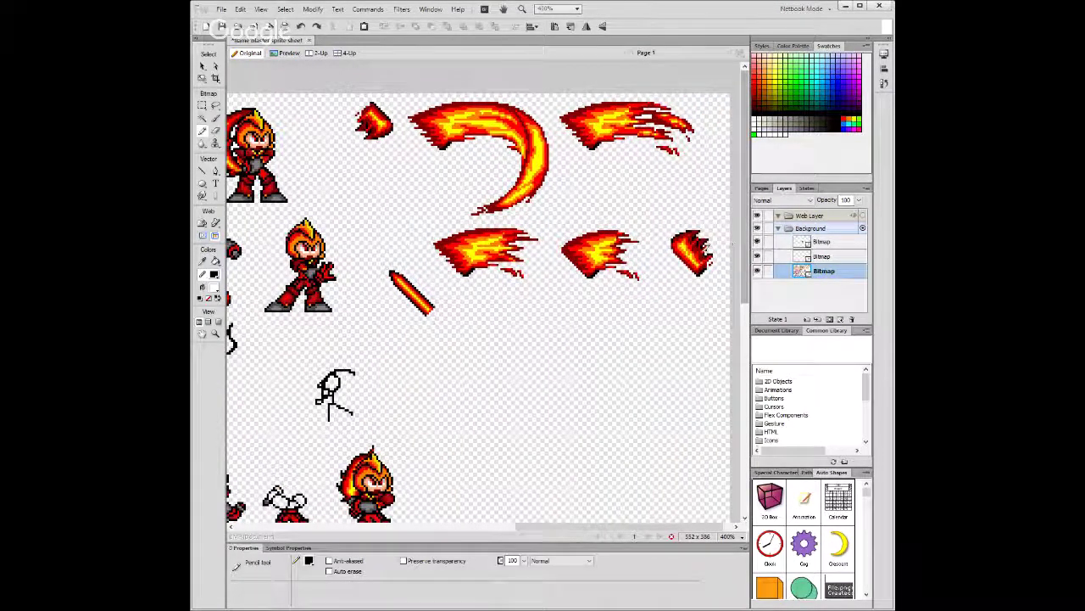
pyautogui.moveTo(591, 527); pyautogui.dragTo(458, 527)
pyautogui.scroll(-3, 502, 374)
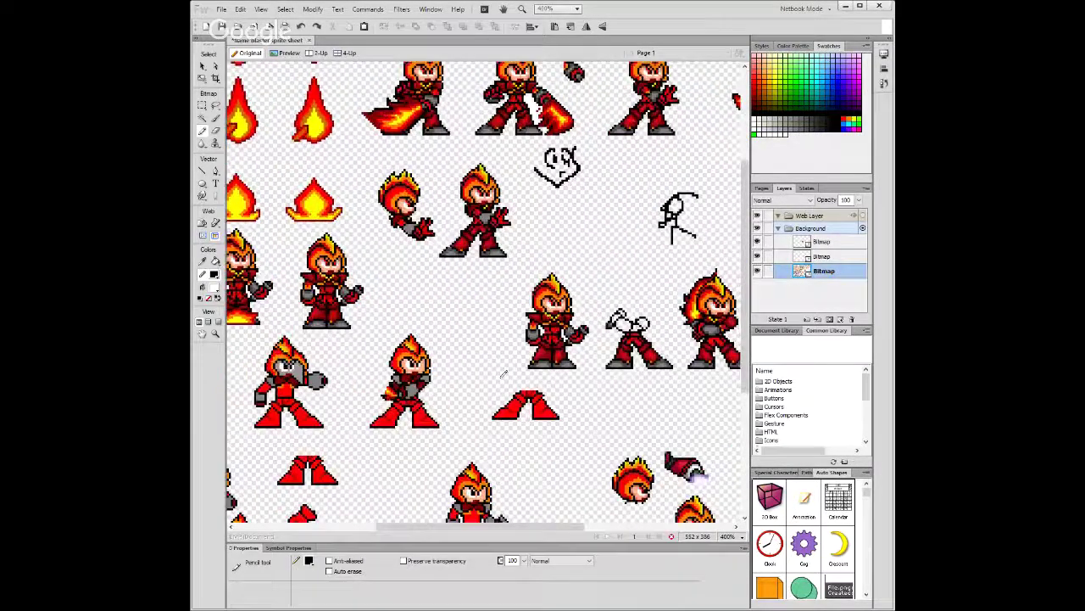
pyautogui.scroll(-3, 502, 373)
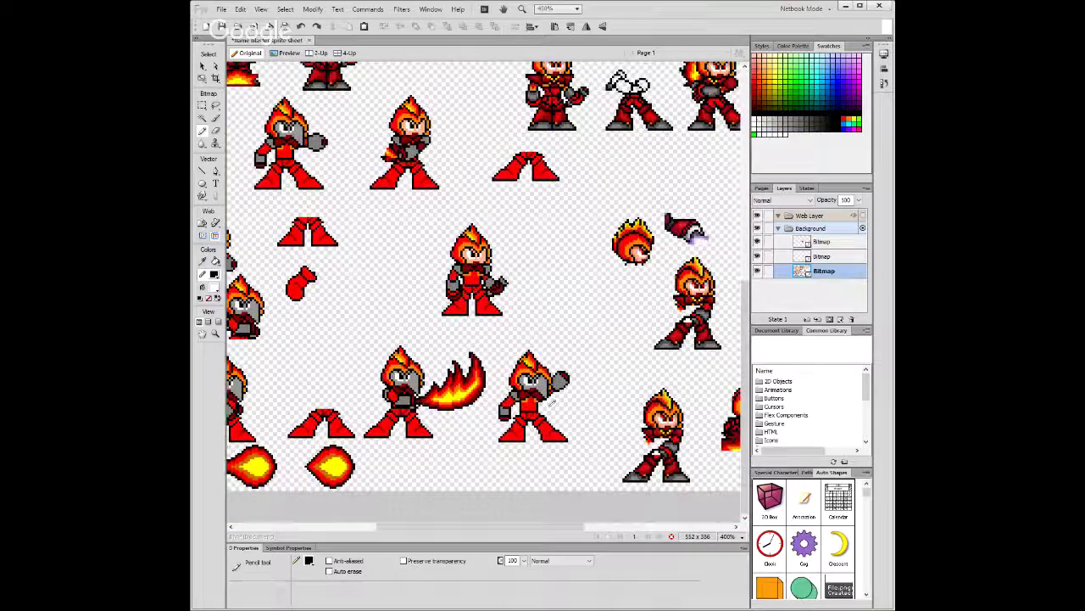
pyautogui.scroll(4, 551, 403)
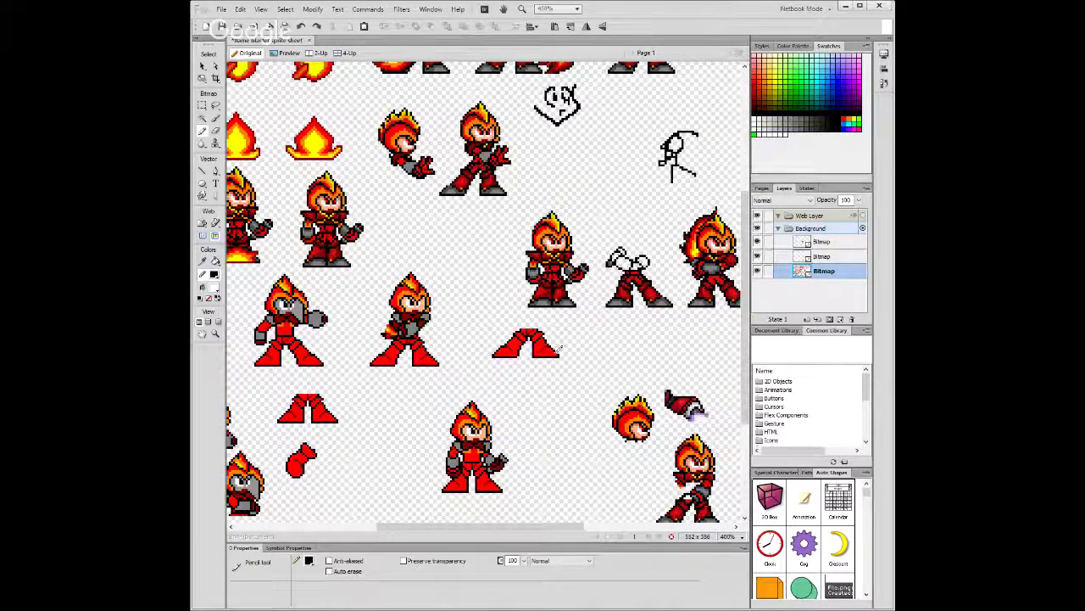
pyautogui.hotkey('ctrl', '=')
pyautogui.hotkey('ctrl', '=')
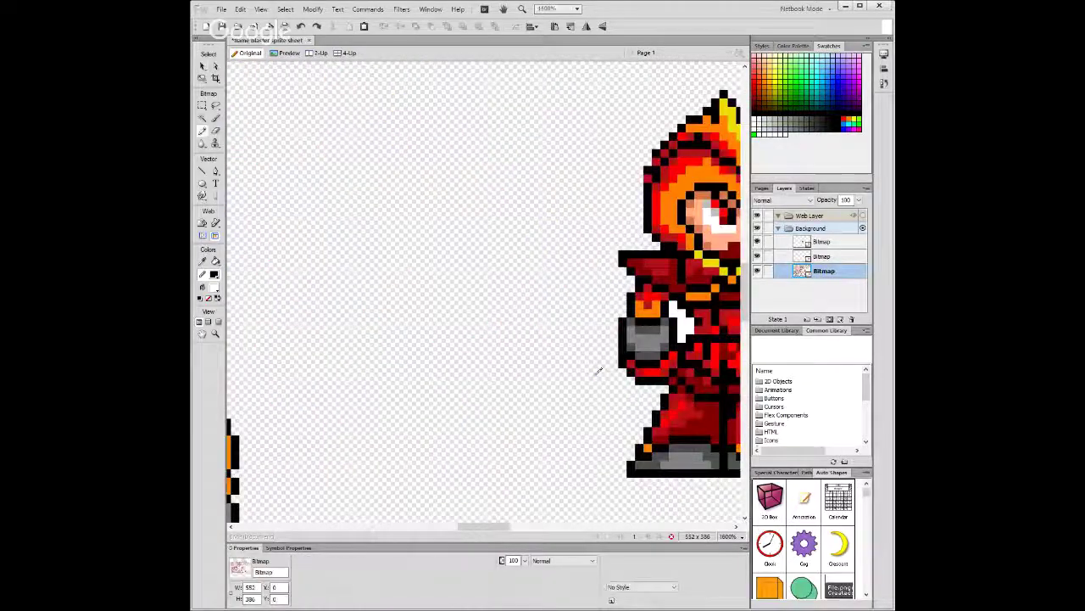
pyautogui.moveTo(489, 529); pyautogui.dragTo(545, 529)
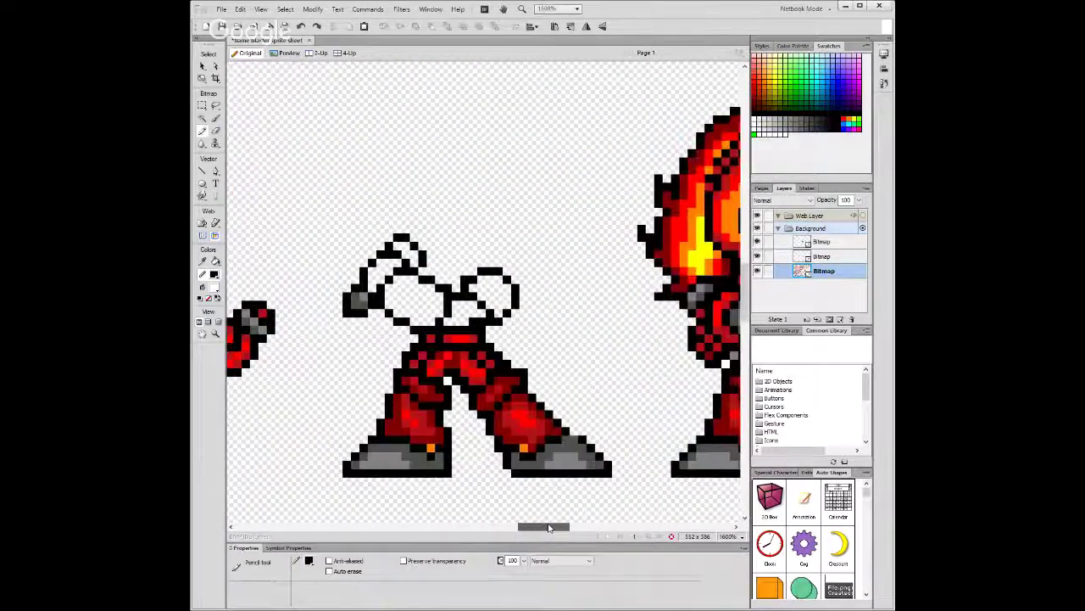
pyautogui.click(203, 105)
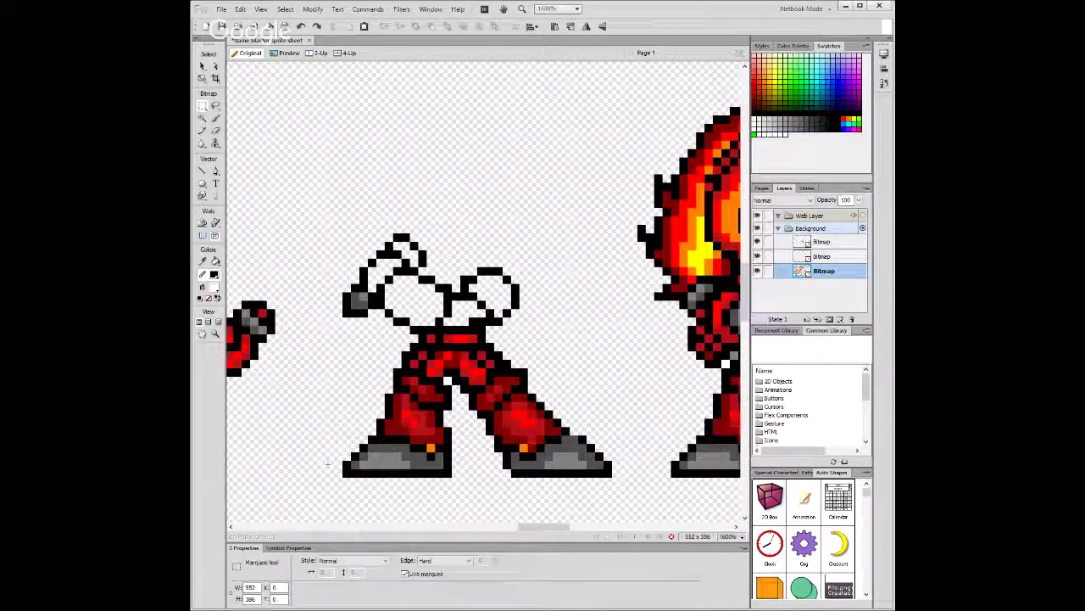
pyautogui.moveTo(325, 477); pyautogui.dragTo(556, 166)
pyautogui.hotkey('ctrl', '-')
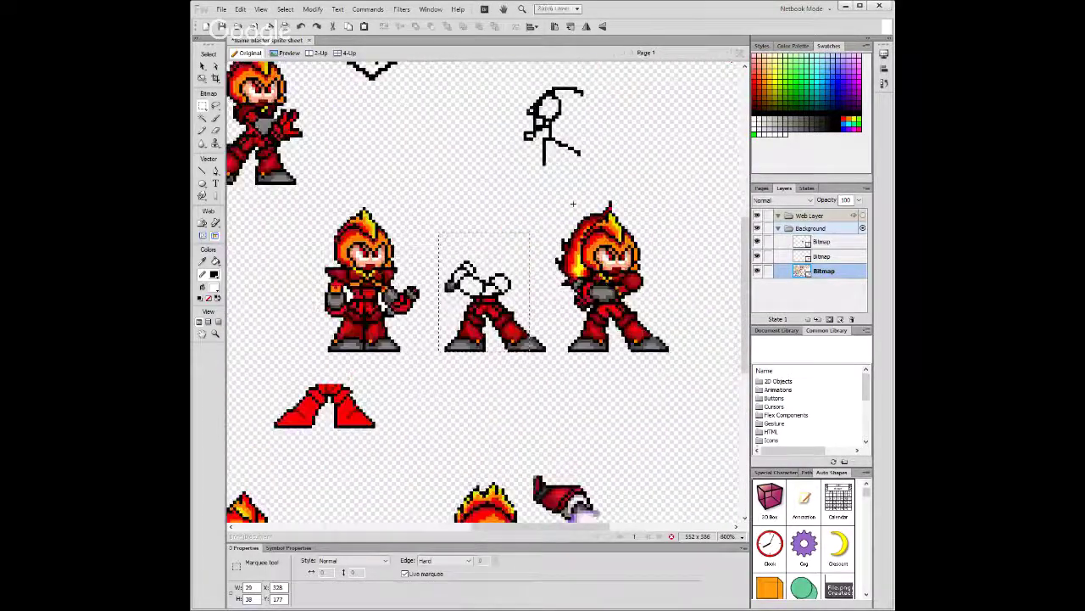
pyautogui.scroll(3, 560, 250)
pyautogui.click(303, 138)
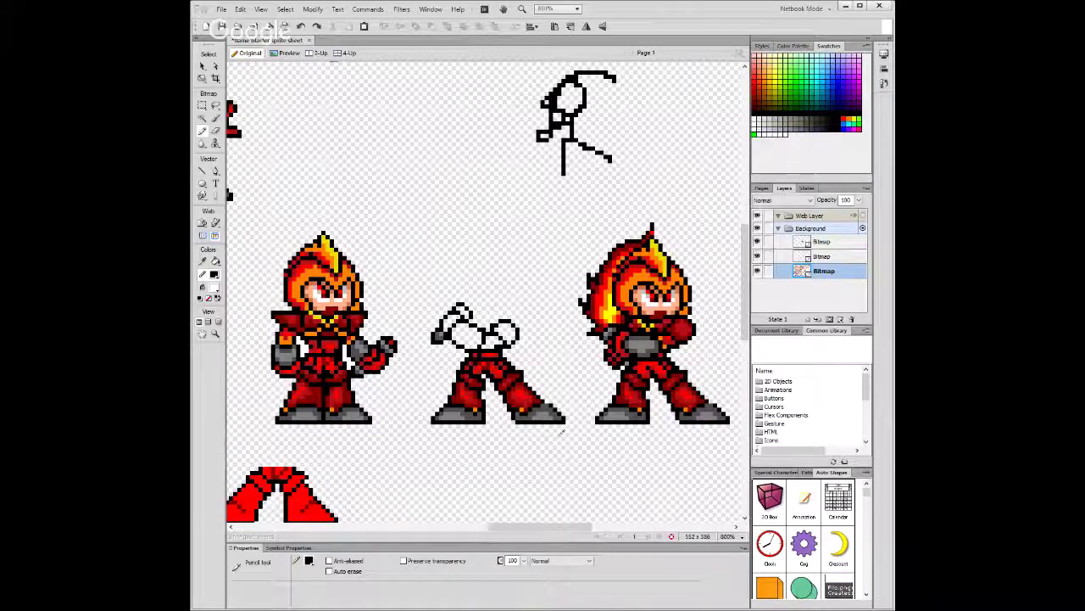
# Marquee-select the lower part of the unfinished pose's left leg and shift it one pixel to the left.
pyautogui.click(202, 106)
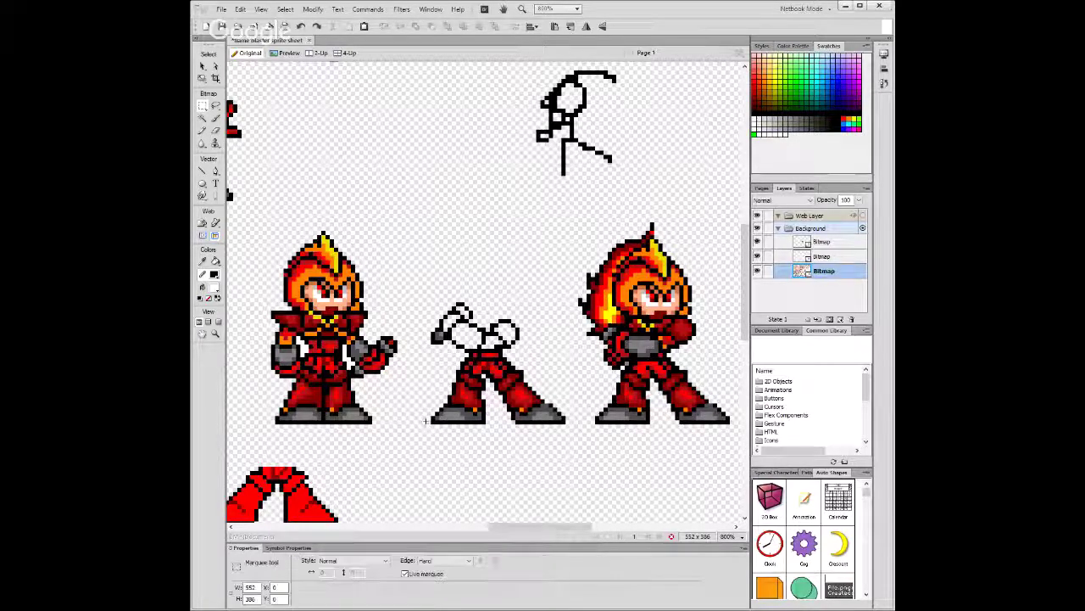
pyautogui.moveTo(426, 424); pyautogui.dragTo(480, 371)
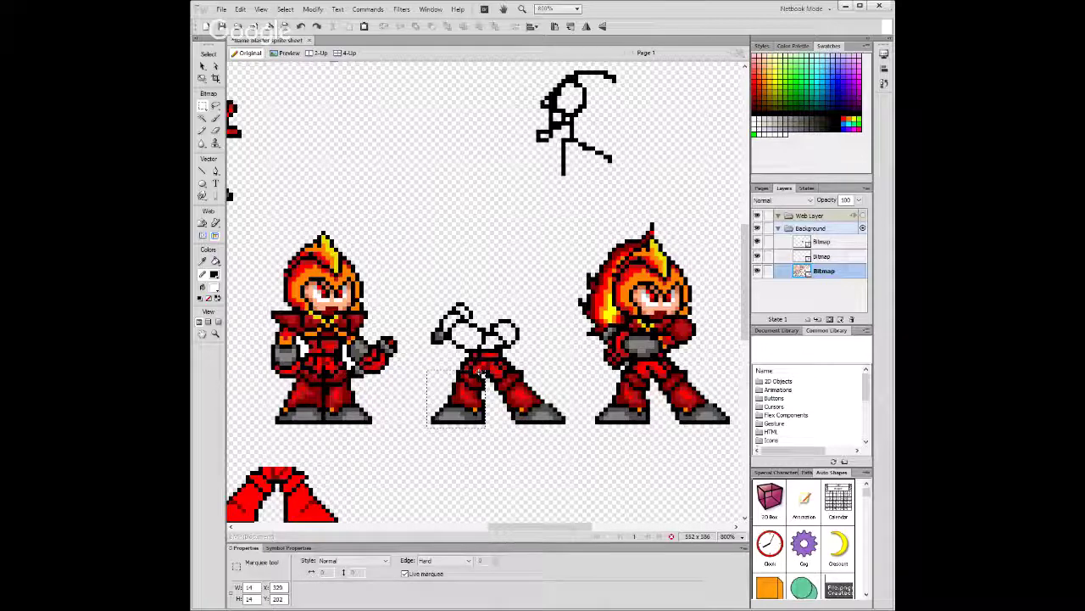
pyautogui.click(527, 408)
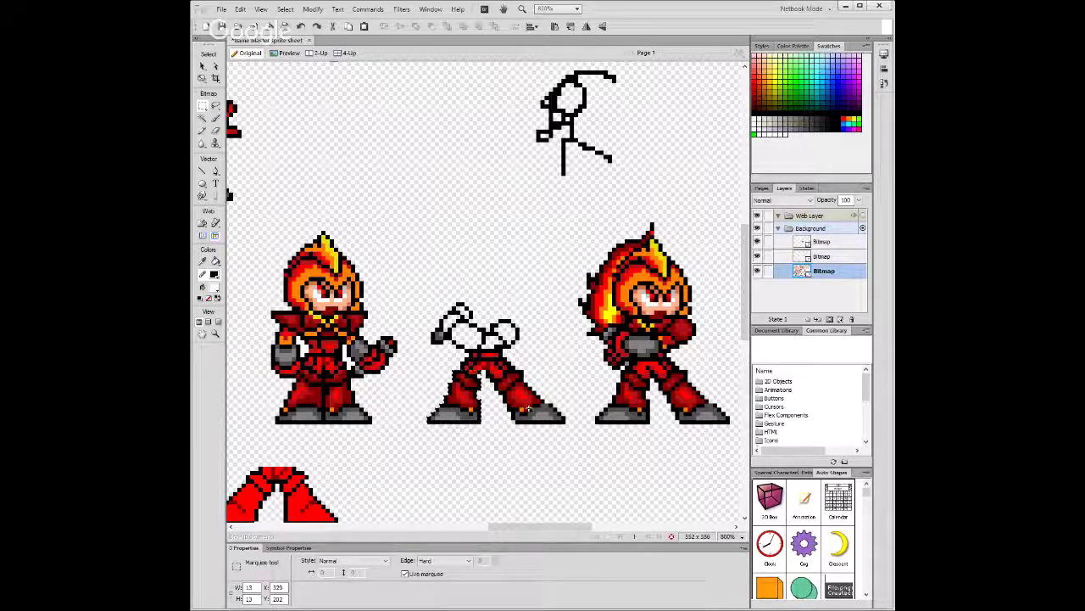
pyautogui.click(202, 130)
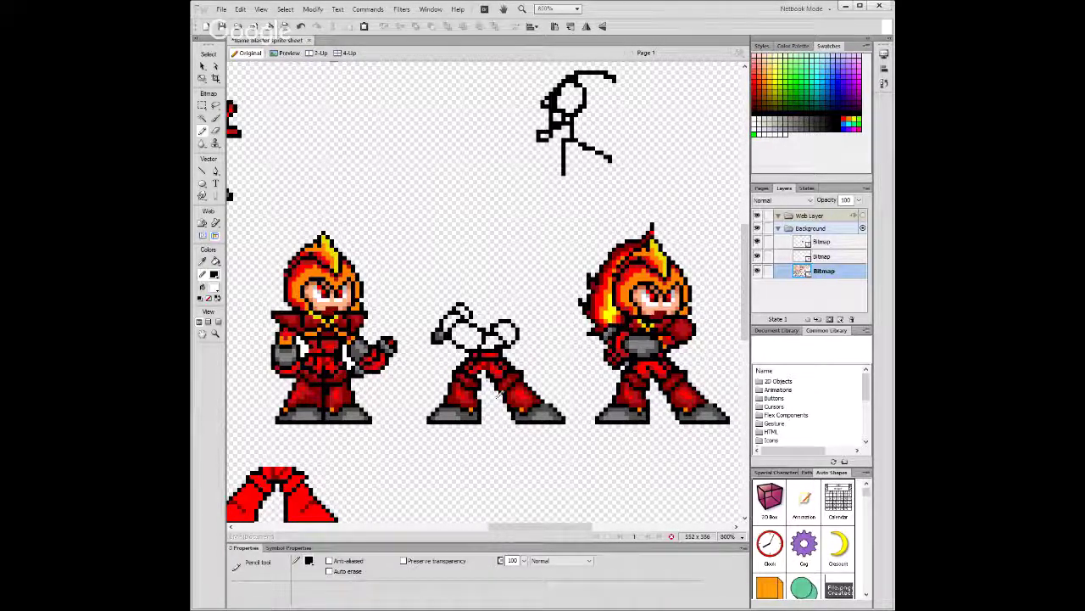
pyautogui.press('v')
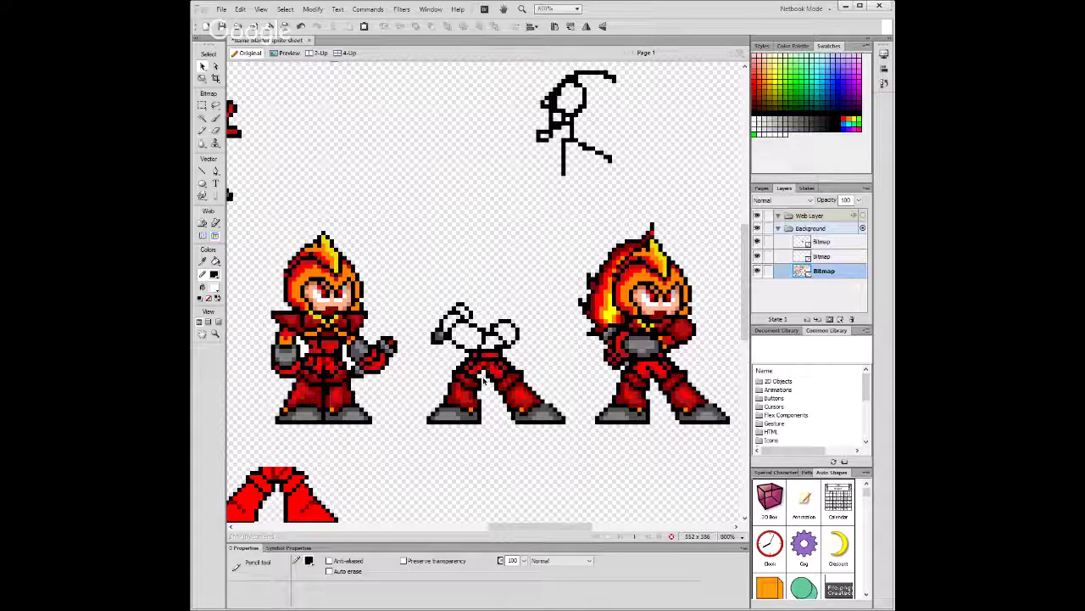
pyautogui.press('b')
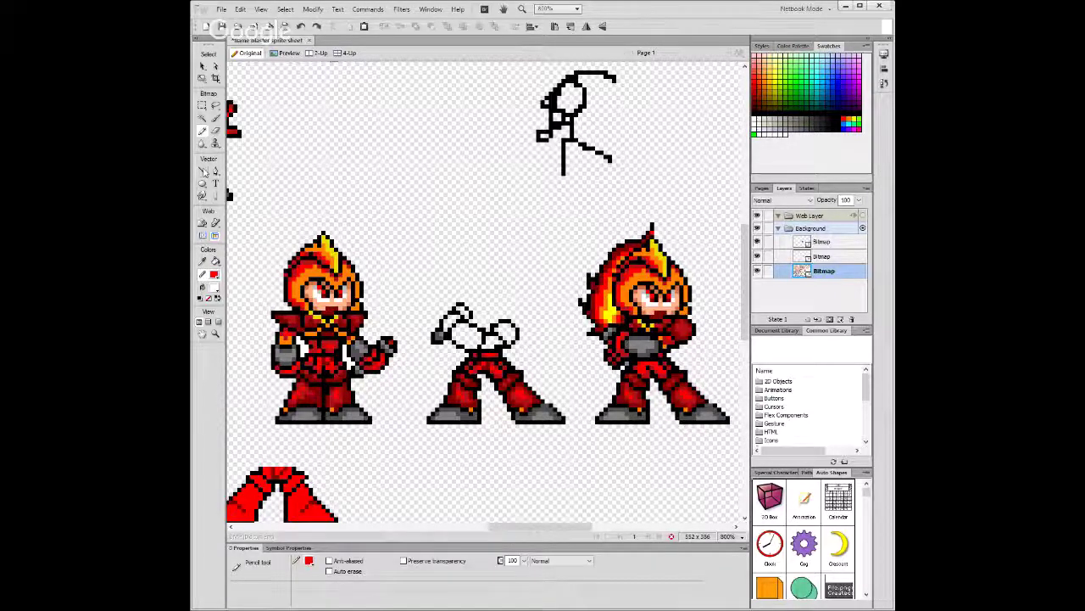
pyautogui.click(215, 262)
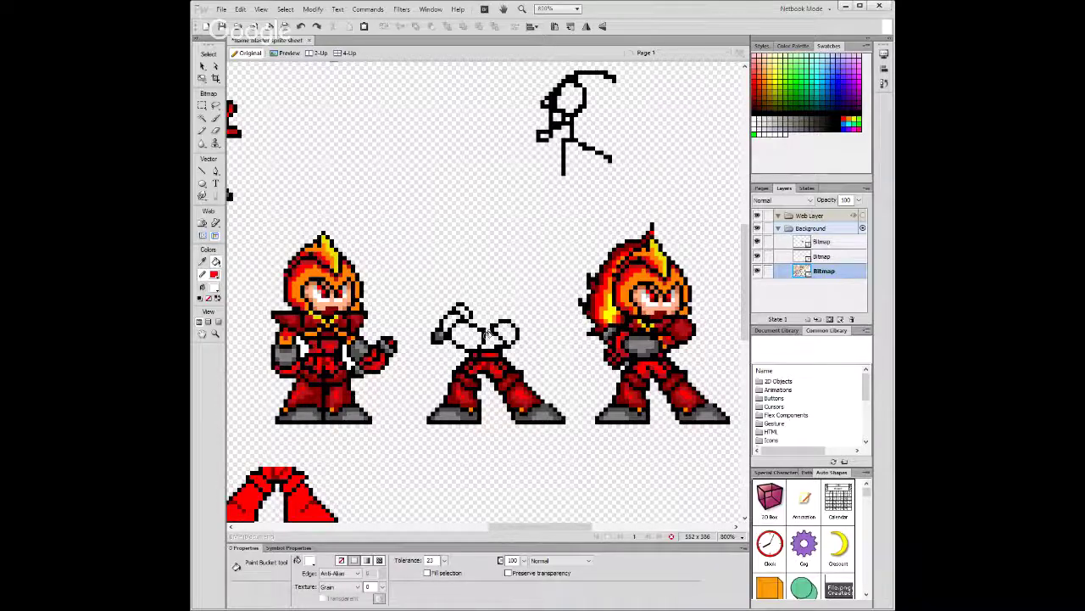
pyautogui.click(484, 334)
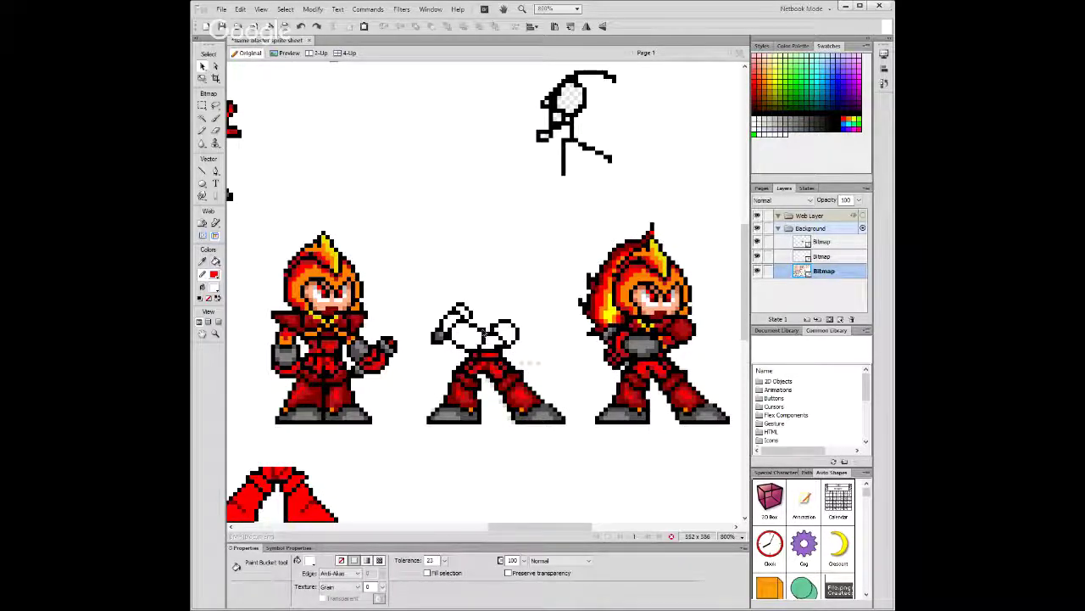
pyautogui.hotkey('ctrl', 'z')
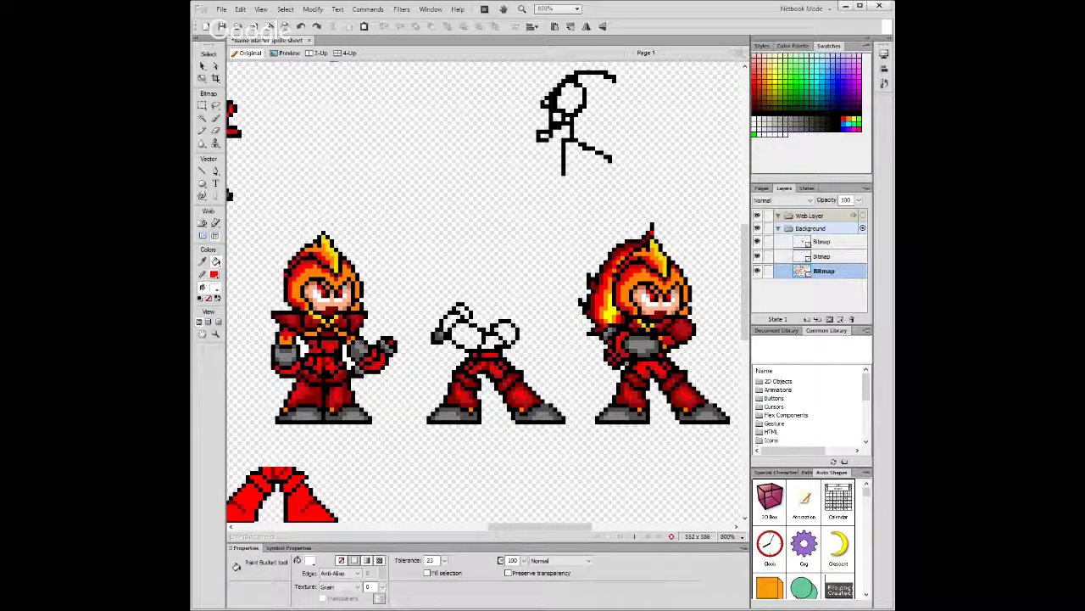
# Fill the unfinished pose's lower torso with bright red on the middle bitmap, using the Paint Bucket.
pyautogui.click(210, 272)
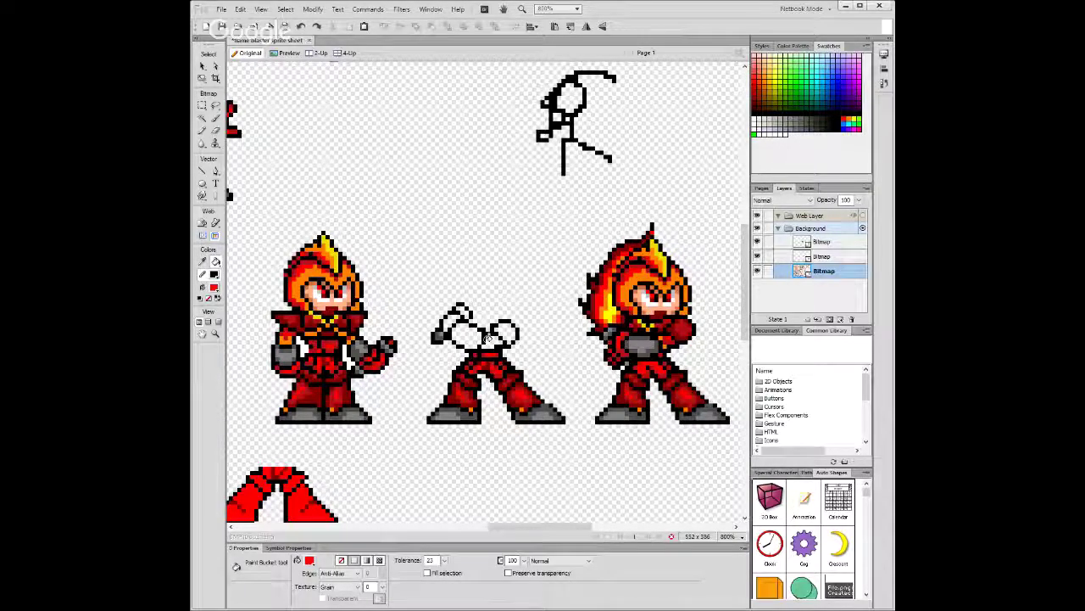
pyautogui.click(480, 348)
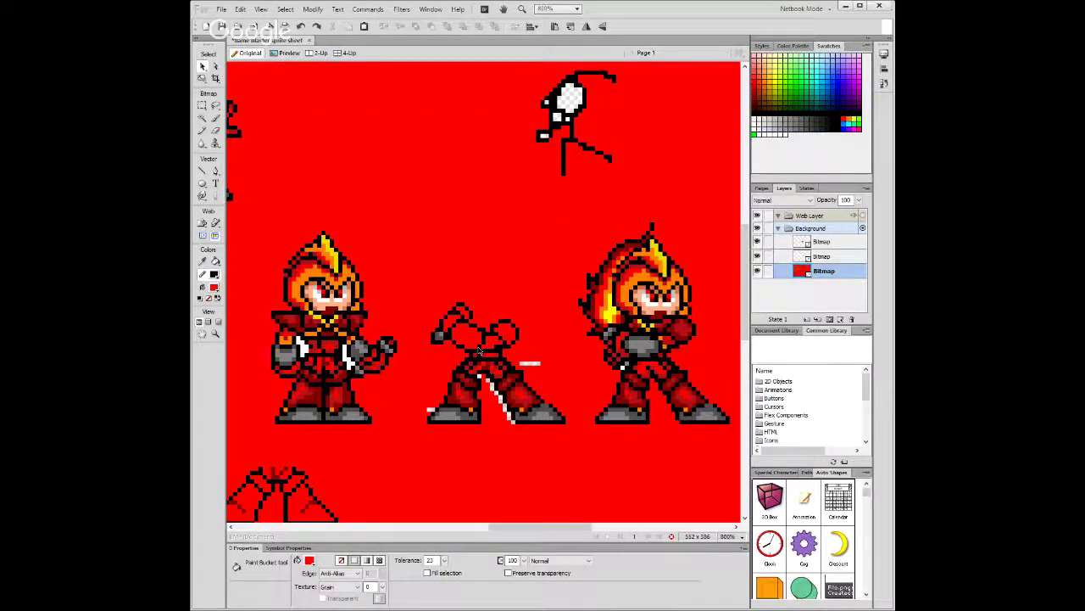
pyautogui.hotkey('ctrl', 'z')
pyautogui.press('w')
pyautogui.click(521, 355)
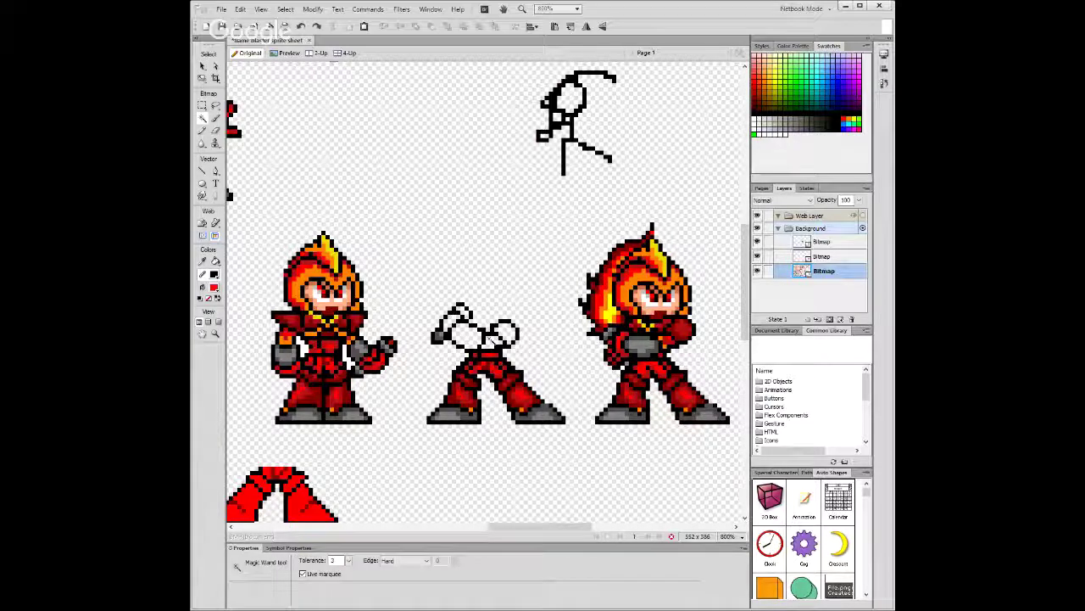
pyautogui.click(823, 256)
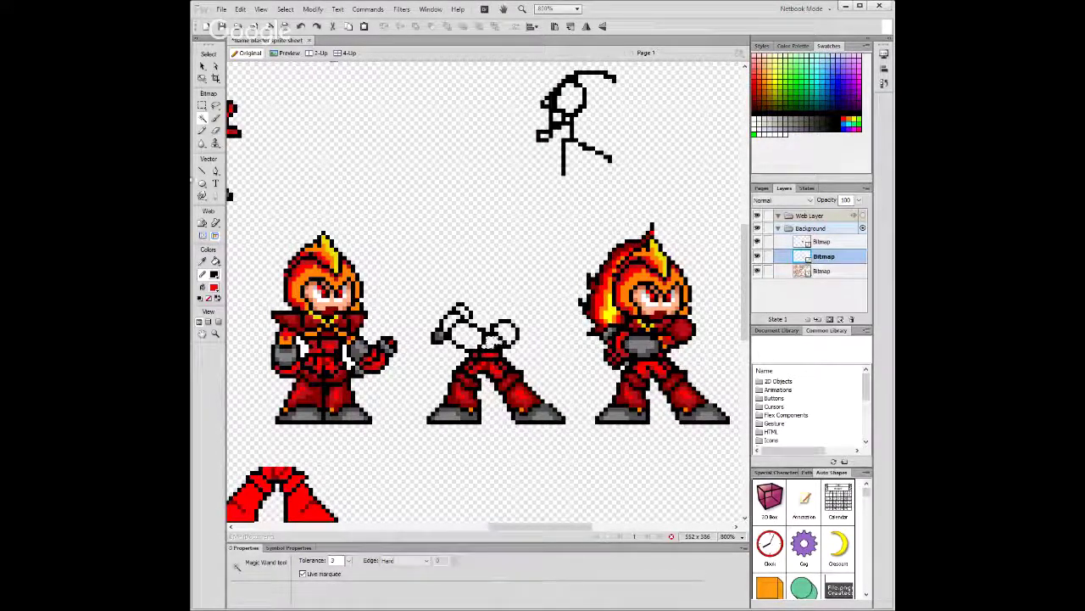
pyautogui.click(215, 261)
pyautogui.click(495, 341)
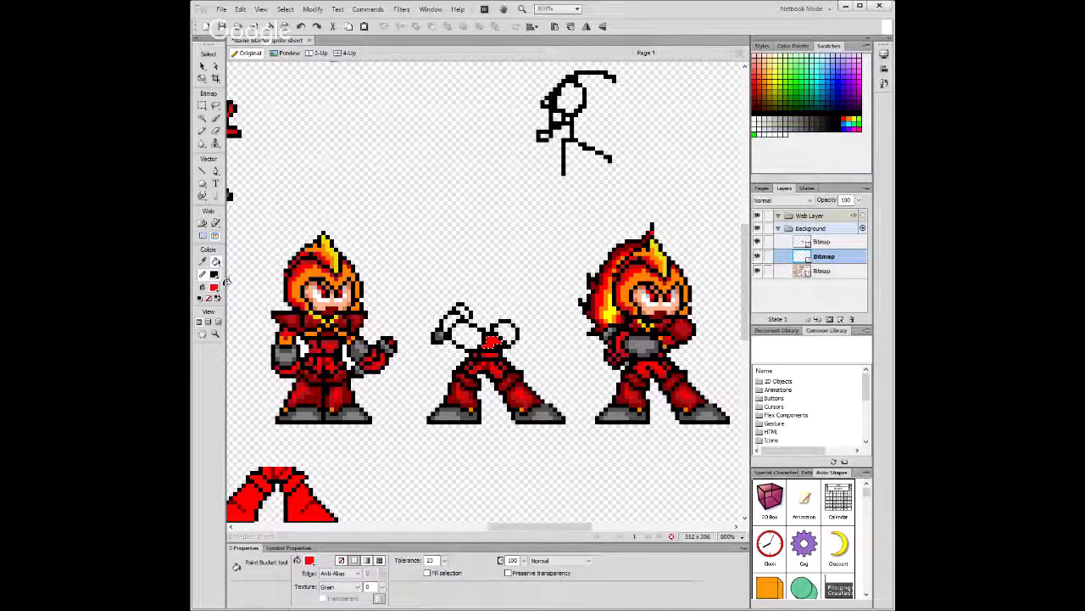
# Fill the unfinished pose's round fist with dark red and its forearm with grey, sampling both colors from the standing sprite.
pyautogui.click(354, 315)
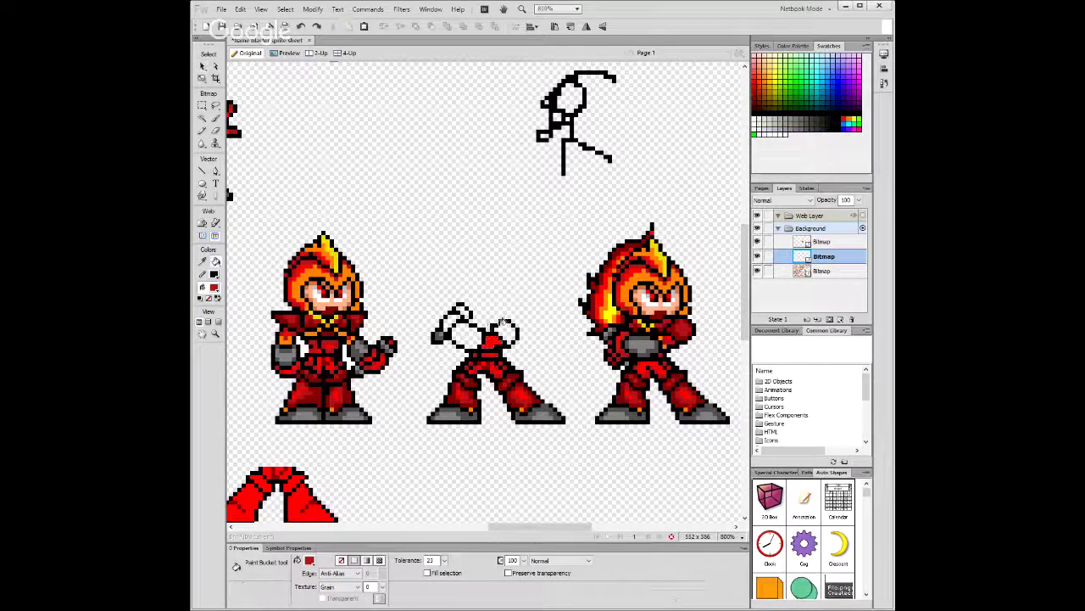
pyautogui.click(496, 332)
pyautogui.click(213, 288)
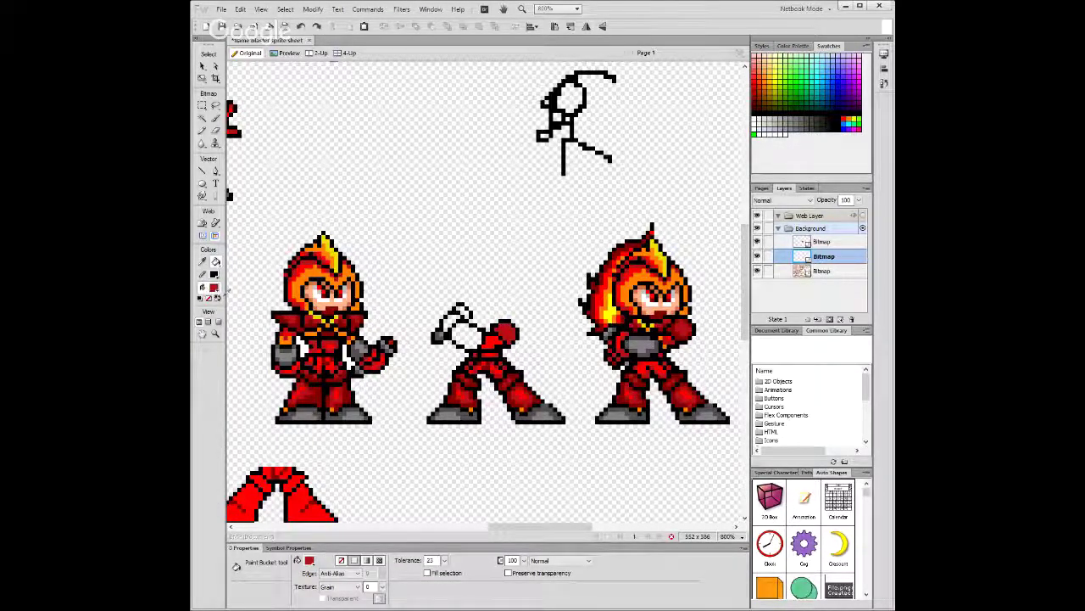
pyautogui.click(288, 349)
pyautogui.click(458, 333)
# Fill the unfinished pose's raised hand area with bright red and its small tip with grey, sampling both colors from the standing sprite.
pyautogui.click(213, 288)
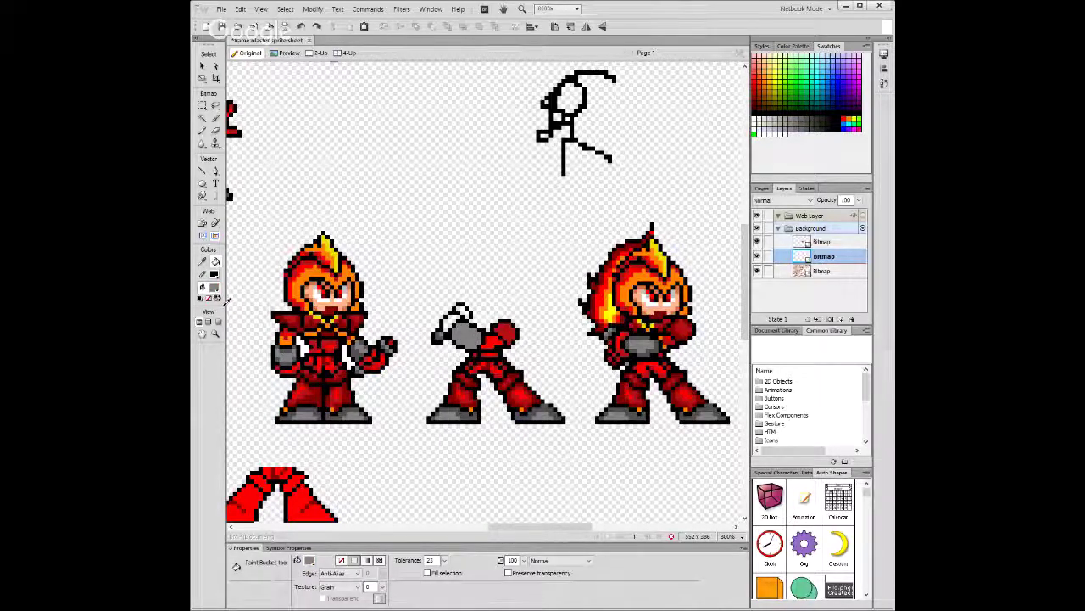
pyautogui.click(286, 365)
pyautogui.click(451, 321)
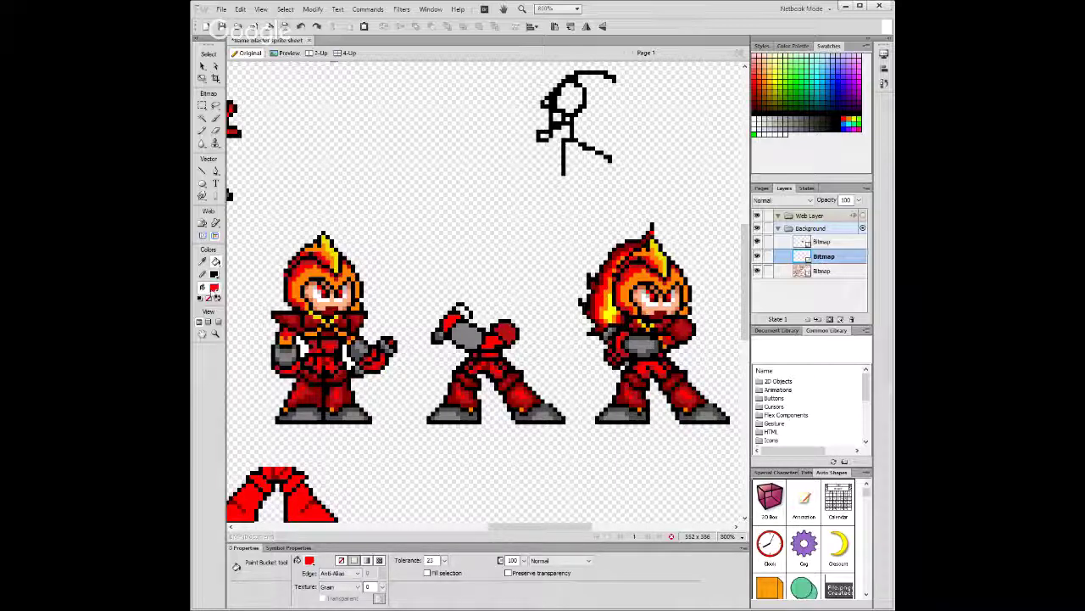
pyautogui.click(214, 288)
pyautogui.click(285, 353)
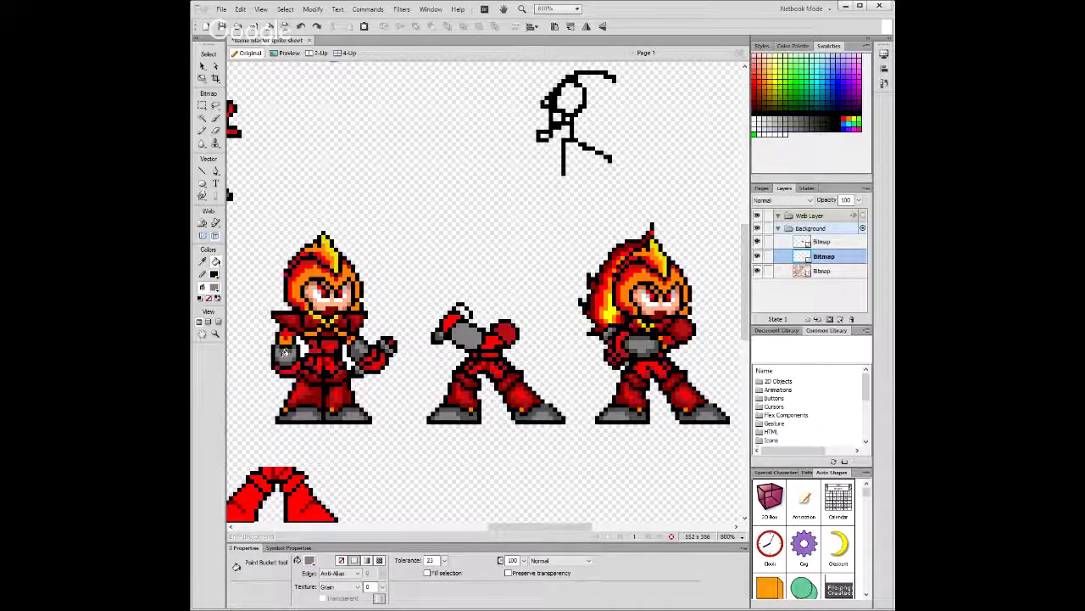
pyautogui.click(467, 309)
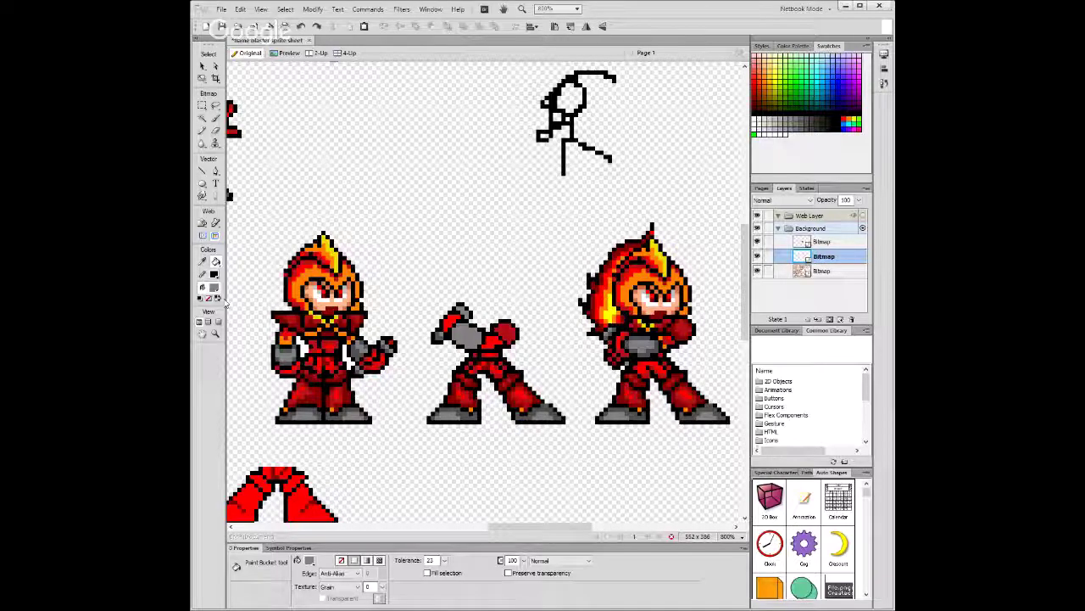
# Shade the unfinished pose's grey forearm with a darker grey using the Pencil, undoing the last stroke.
pyautogui.click(201, 129)
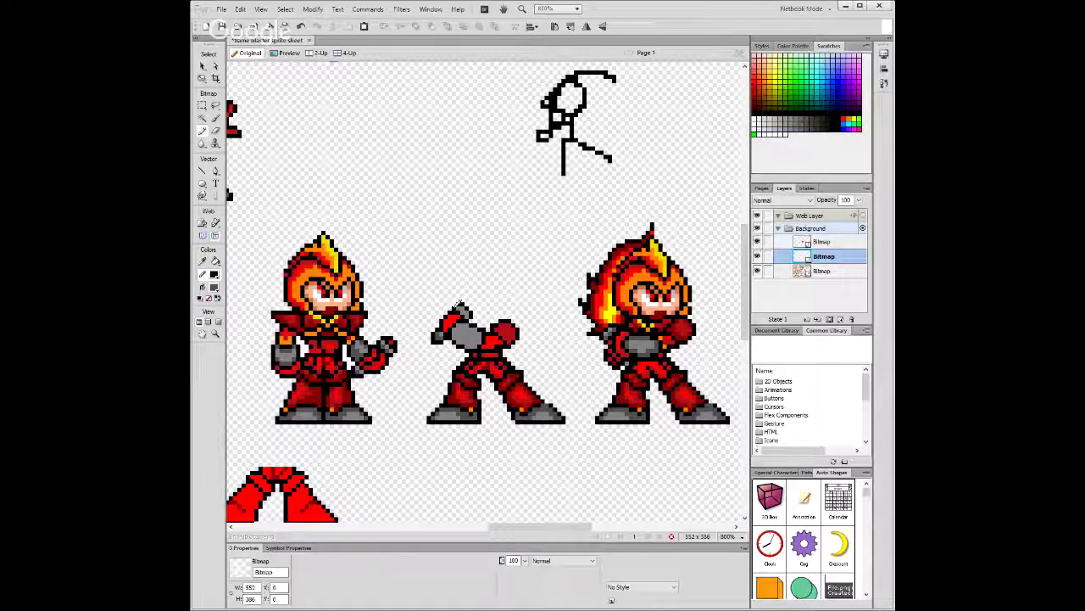
pyautogui.click(213, 288)
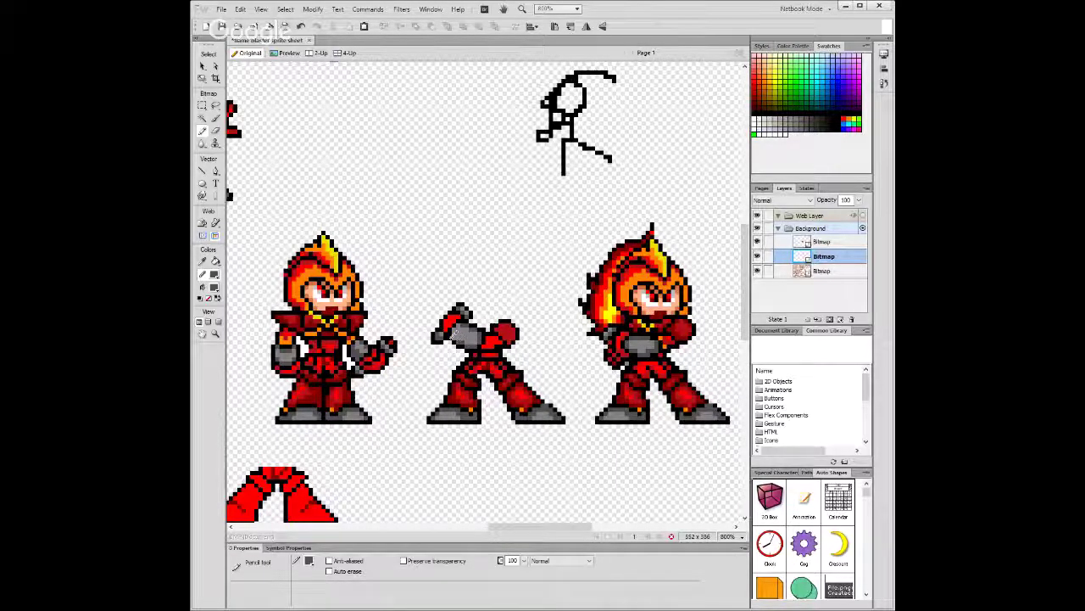
pyautogui.moveTo(449, 331); pyautogui.dragTo(458, 320)
pyautogui.hotkey('ctrl', 'z')
# Pencil sampled dark red and orange pixels onto the arm beside the unfinished pose's round fist, and save the sprite sheet.
pyautogui.keyDown('alt'); pyautogui.click(492, 326); pyautogui.keyUp('alt')
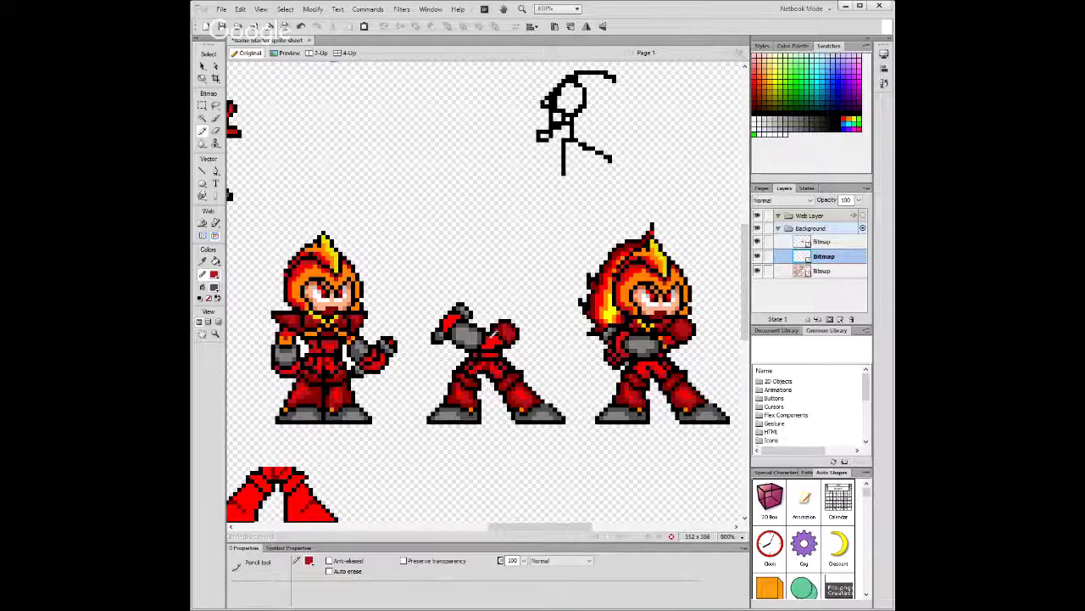
pyautogui.moveTo(497, 334); pyautogui.dragTo(490, 336)
pyautogui.keyDown('alt'); pyautogui.click(283, 336); pyautogui.keyUp('alt')
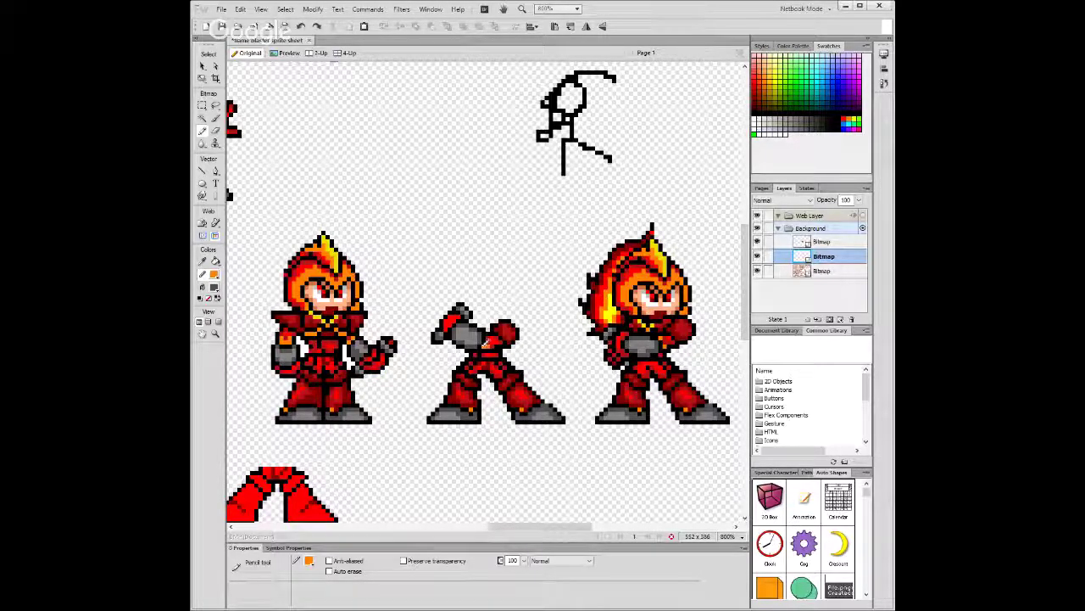
pyautogui.moveTo(486, 338); pyautogui.dragTo(495, 331)
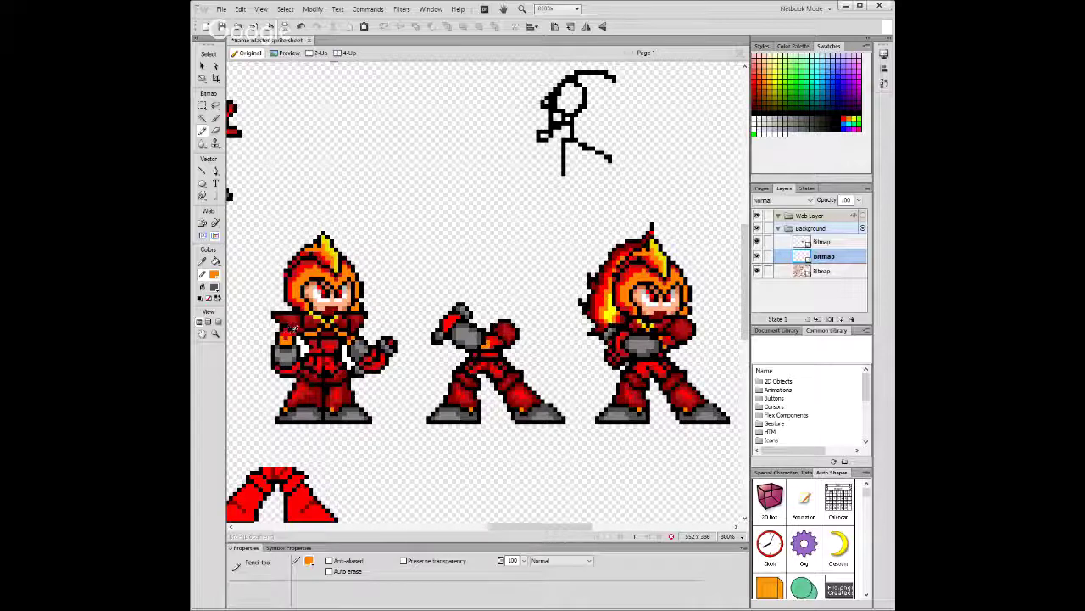
pyautogui.keyDown('alt'); pyautogui.click(290, 330); pyautogui.keyUp('alt')
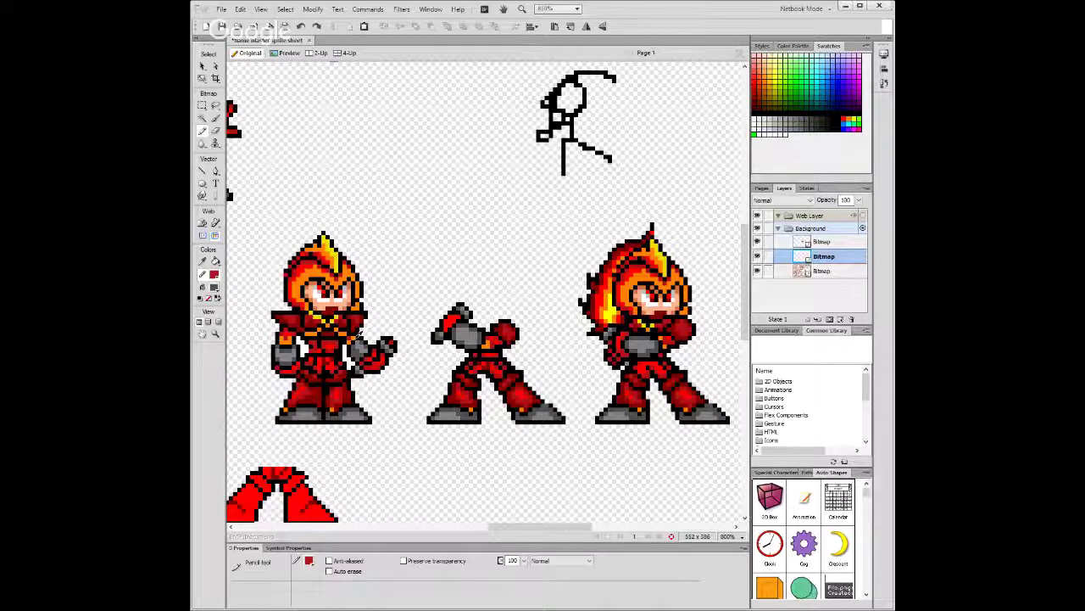
pyautogui.keyDown('alt'); pyautogui.click(337, 348); pyautogui.keyUp('alt')
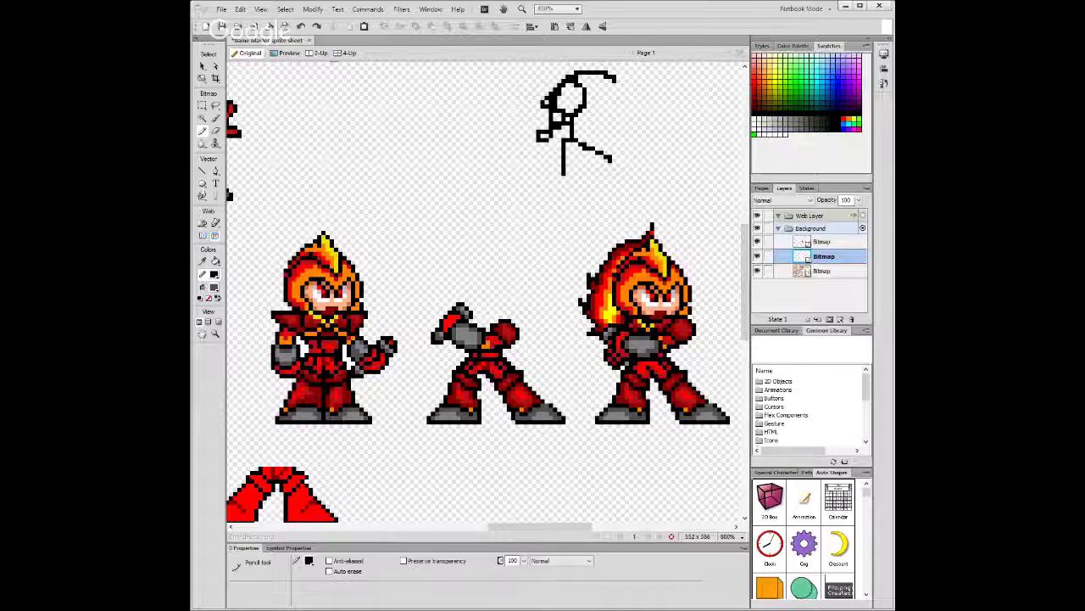
pyautogui.hotkey('ctrl', 's')
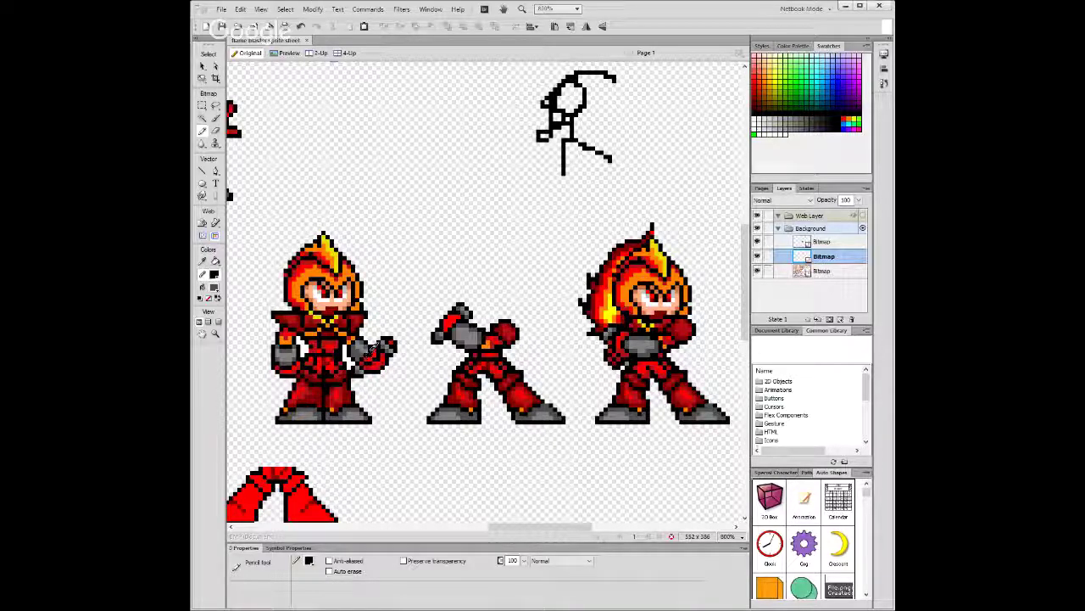
# Shade the red part of the unfinished pose's raised hand with dark red pixels, undoing the last stroke.
pyautogui.hotkey('ctrl', 'z')
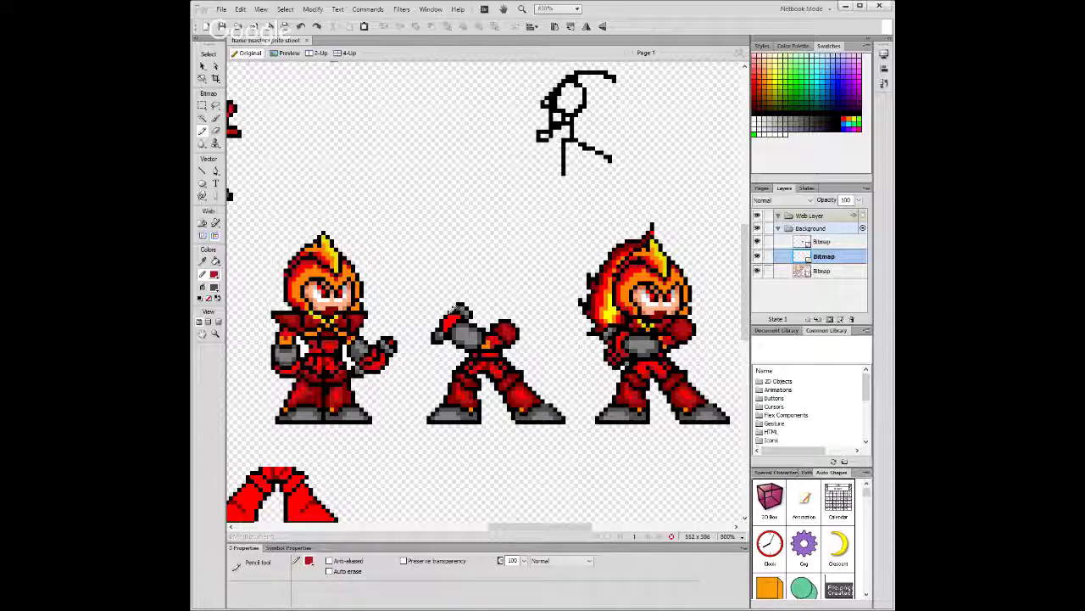
pyautogui.click(455, 309)
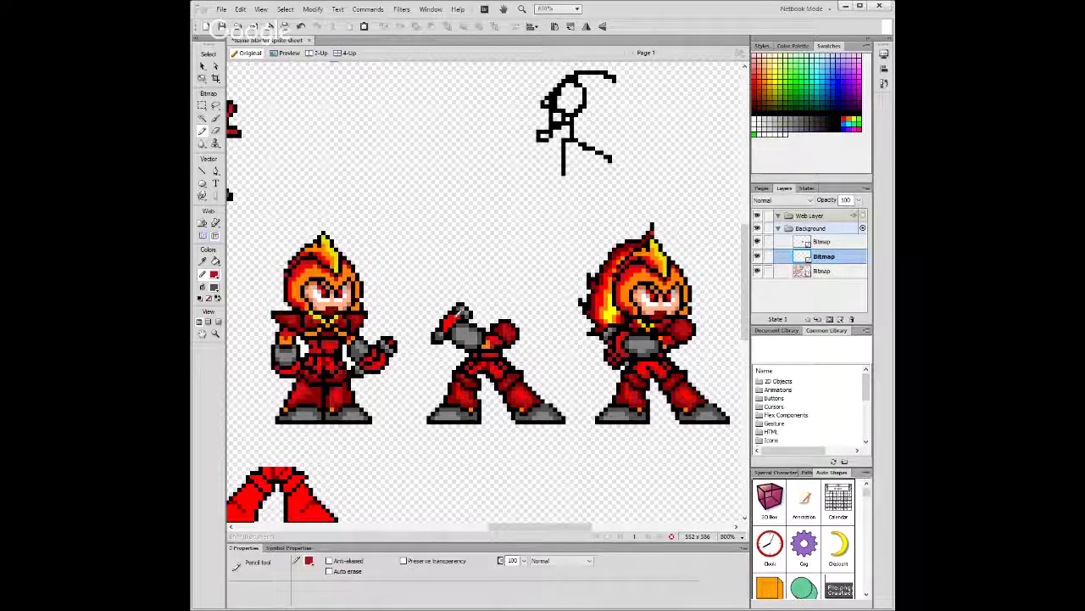
pyautogui.hotkey('ctrl', 'z')
# Try to marquee-select the standing sprite's head on the middle bitmap.
pyautogui.click(201, 106)
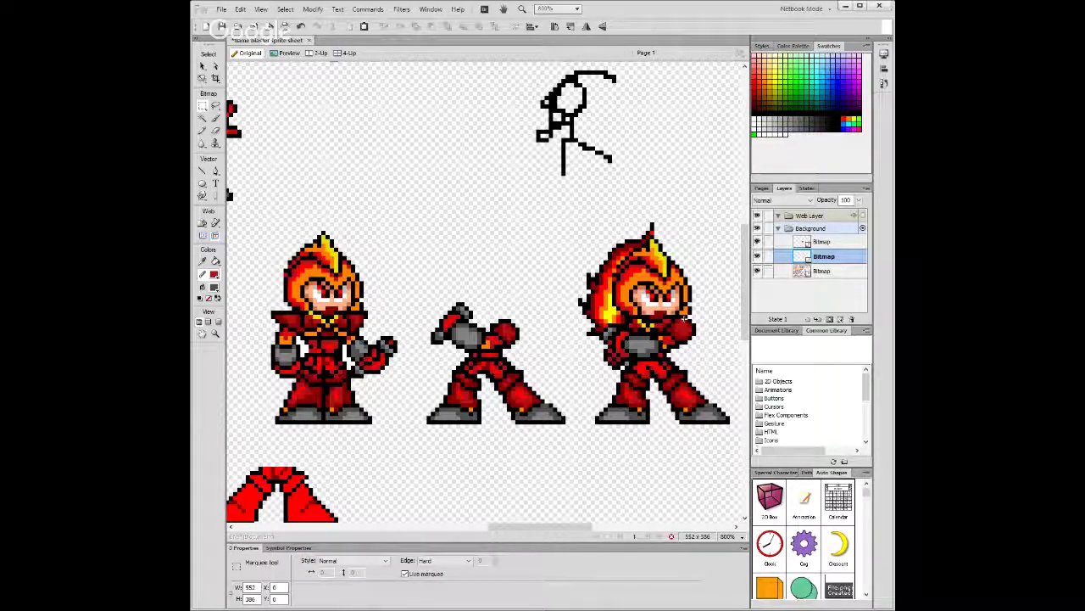
pyautogui.moveTo(683, 318)
pyautogui.mouseDown()
pyautogui.moveTo(644, 263)
pyautogui.moveTo(577, 211)
pyautogui.mouseUp()
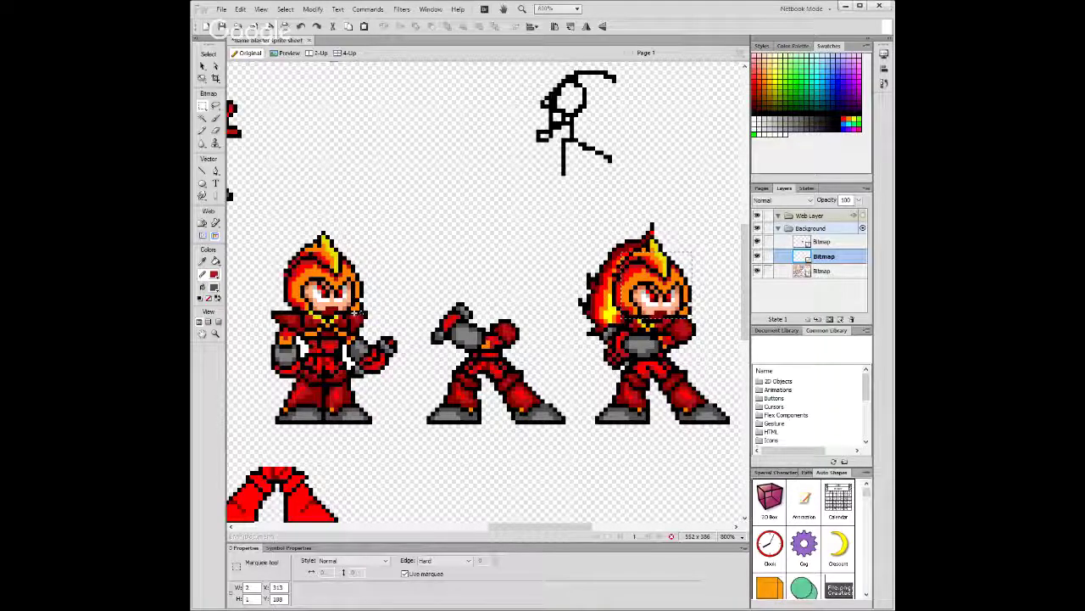
pyautogui.moveTo(365, 316); pyautogui.dragTo(283, 223)
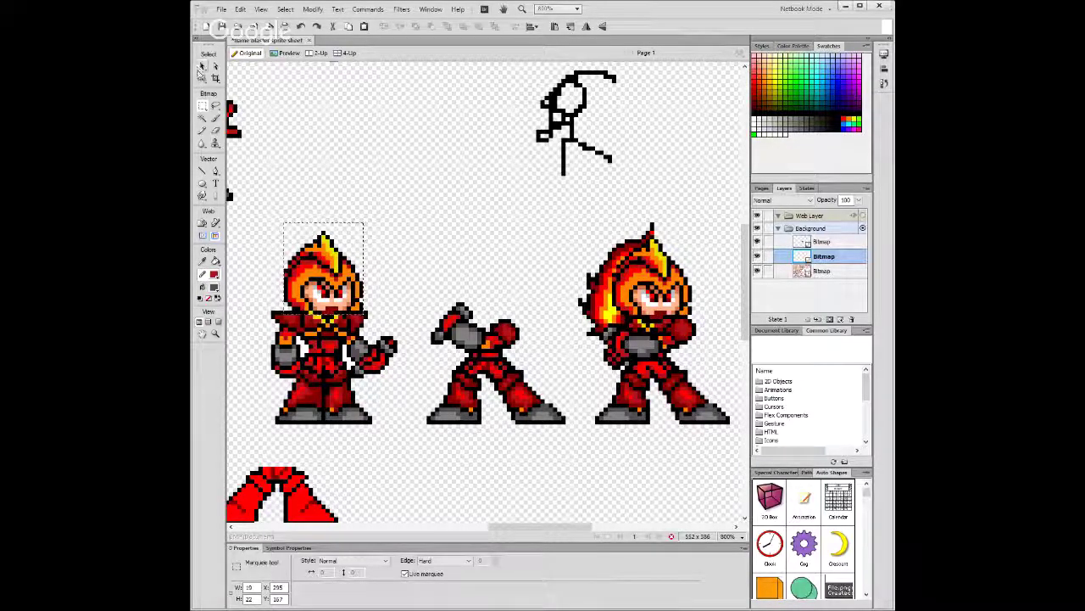
pyautogui.press('Down')
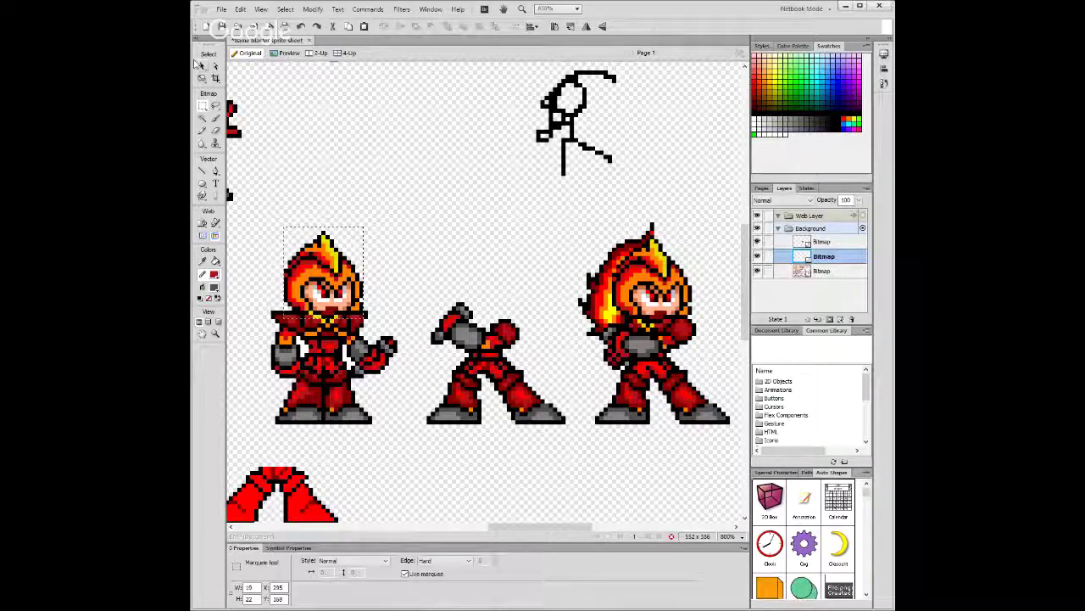
pyautogui.press('v')
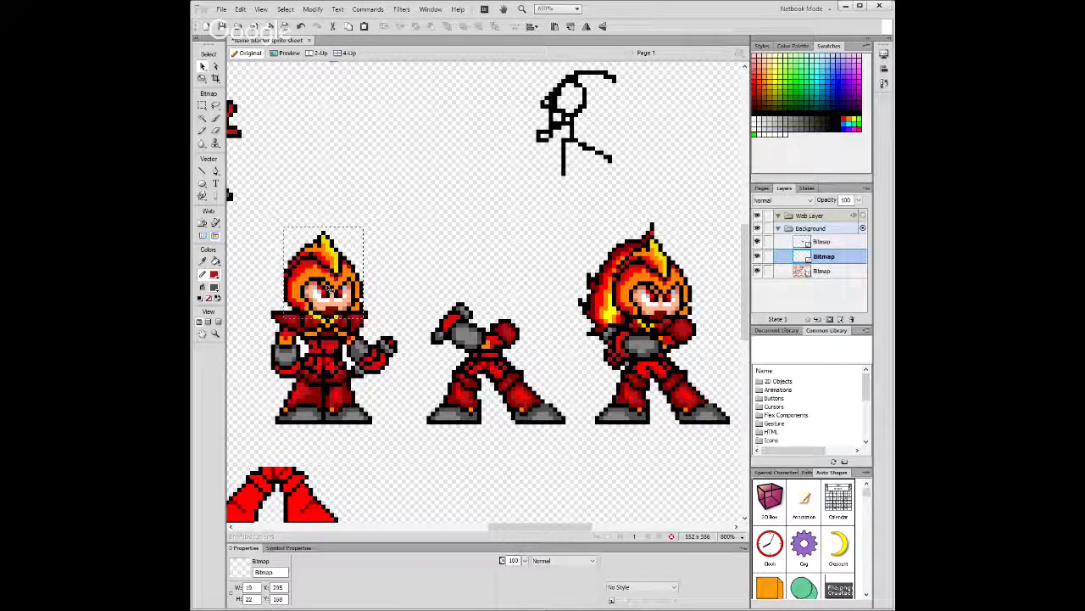
pyautogui.hotkey('ctrl', 'd')
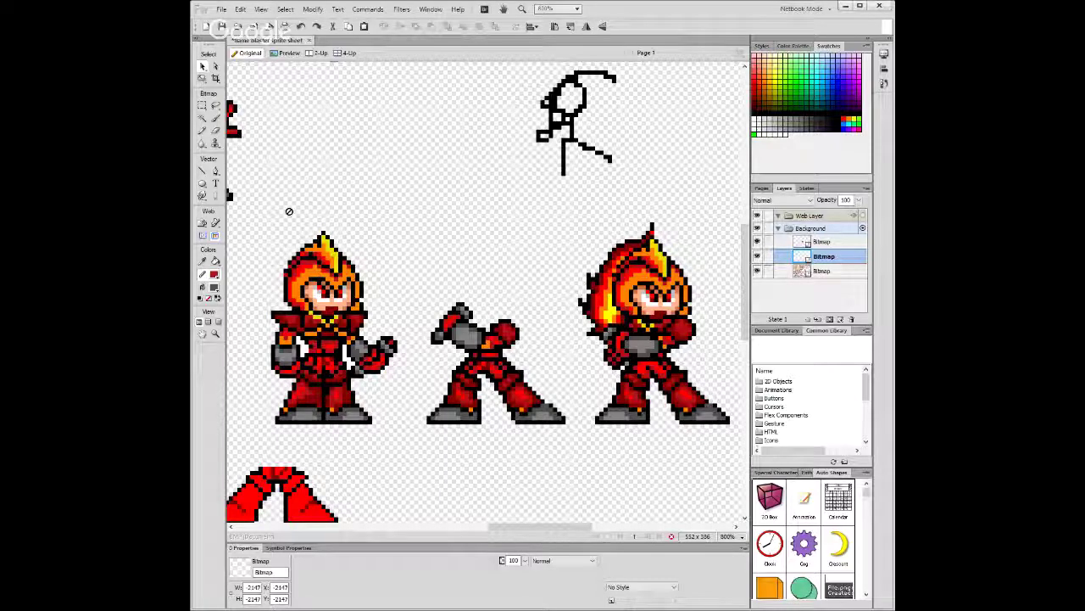
pyautogui.click(203, 105)
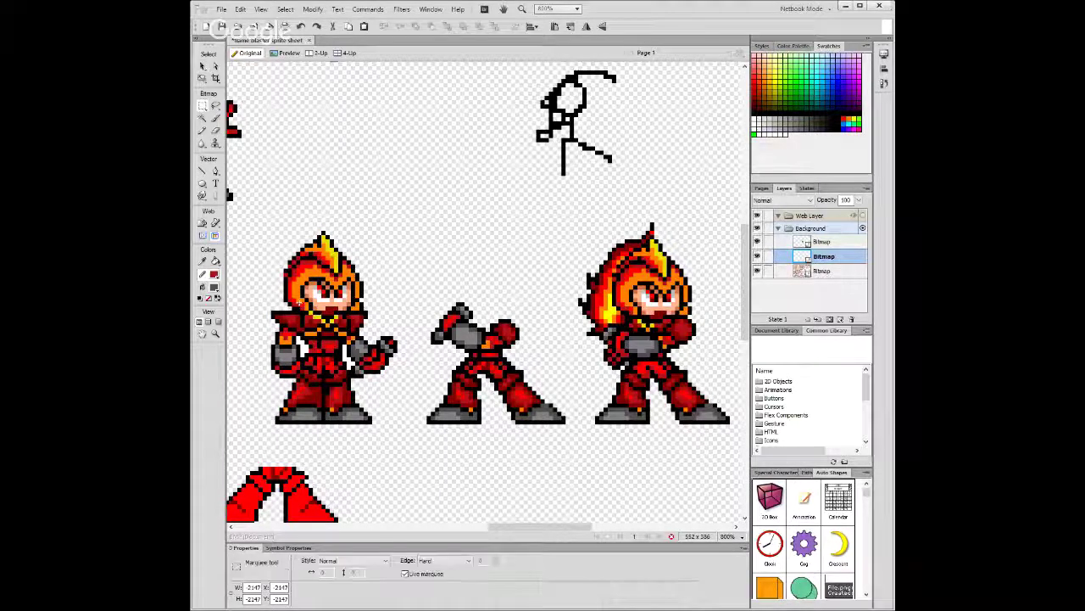
pyautogui.moveTo(285, 227); pyautogui.dragTo(363, 313)
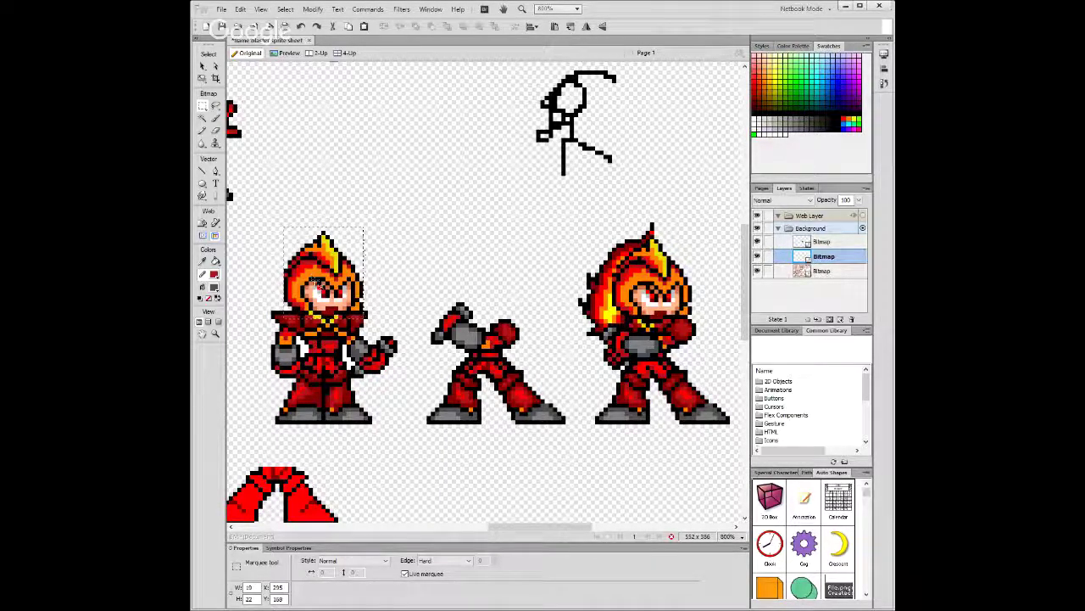
# Try to use the head selection on the bottom bitmap instead, and deselect it.
pyautogui.click(823, 271)
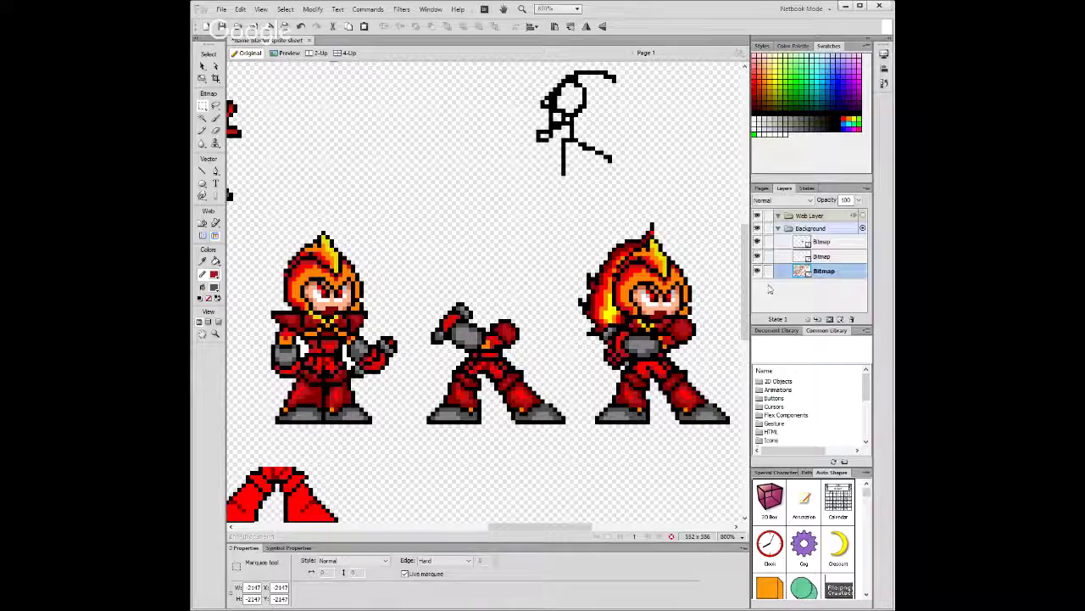
pyautogui.click(822, 256)
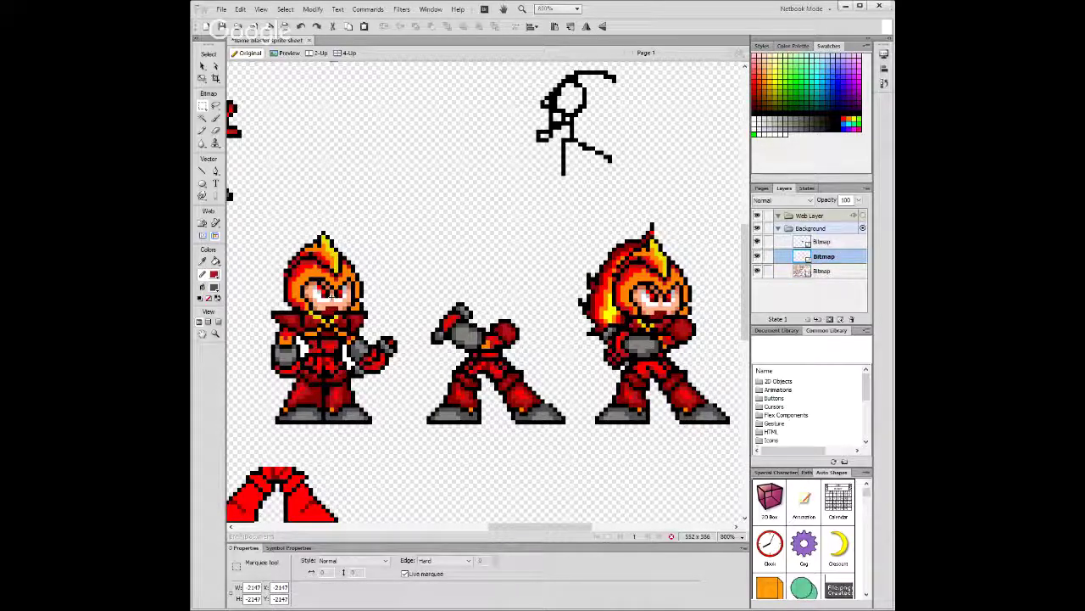
pyautogui.hotkey('ctrl', 'z')
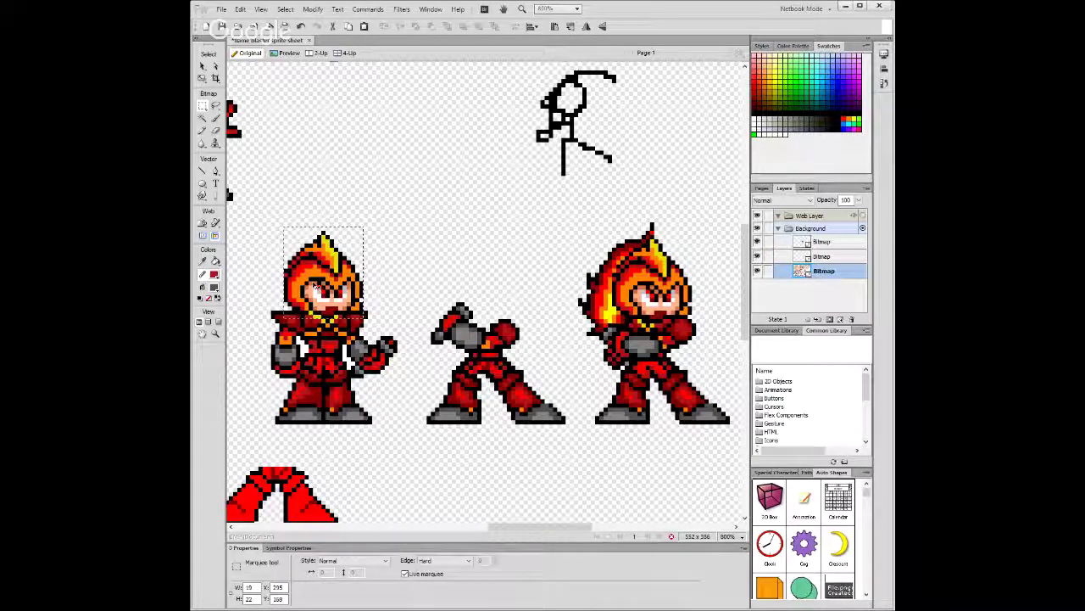
pyautogui.press('v')
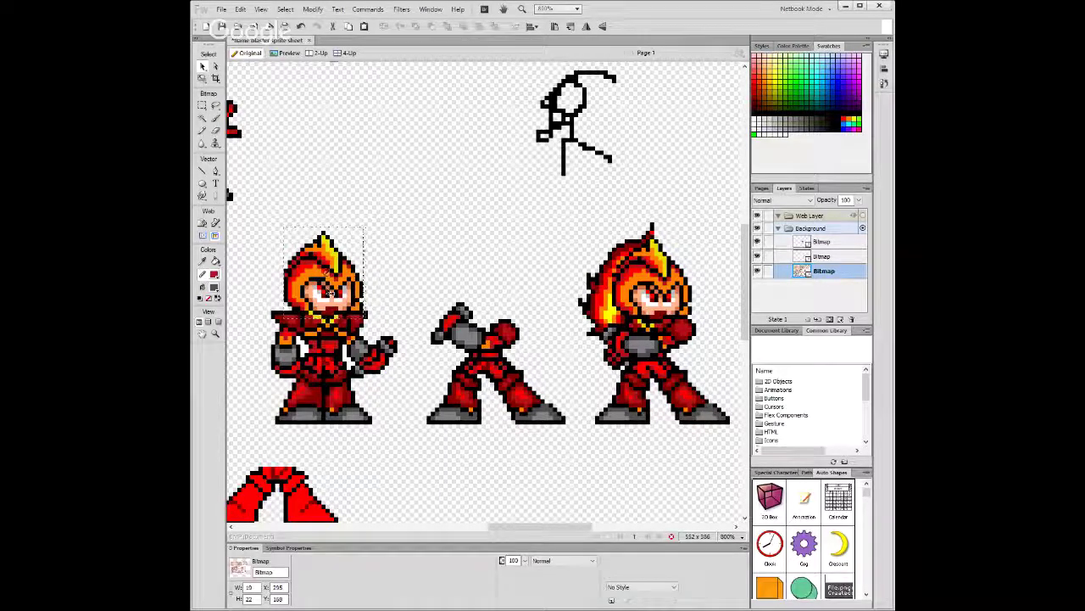
pyautogui.hotkey('ctrl', 'd')
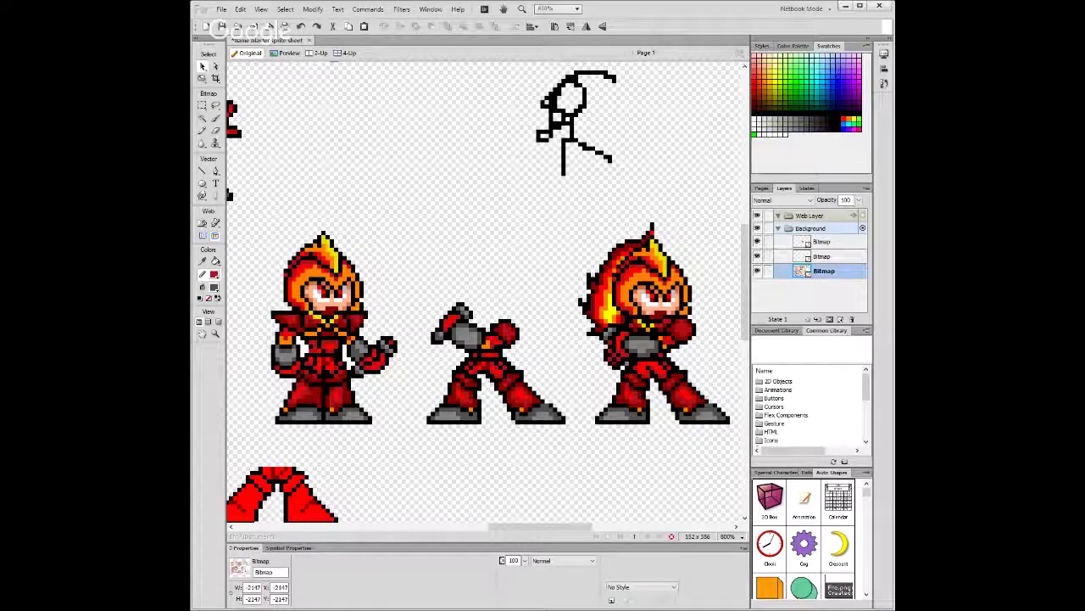
pyautogui.click(202, 105)
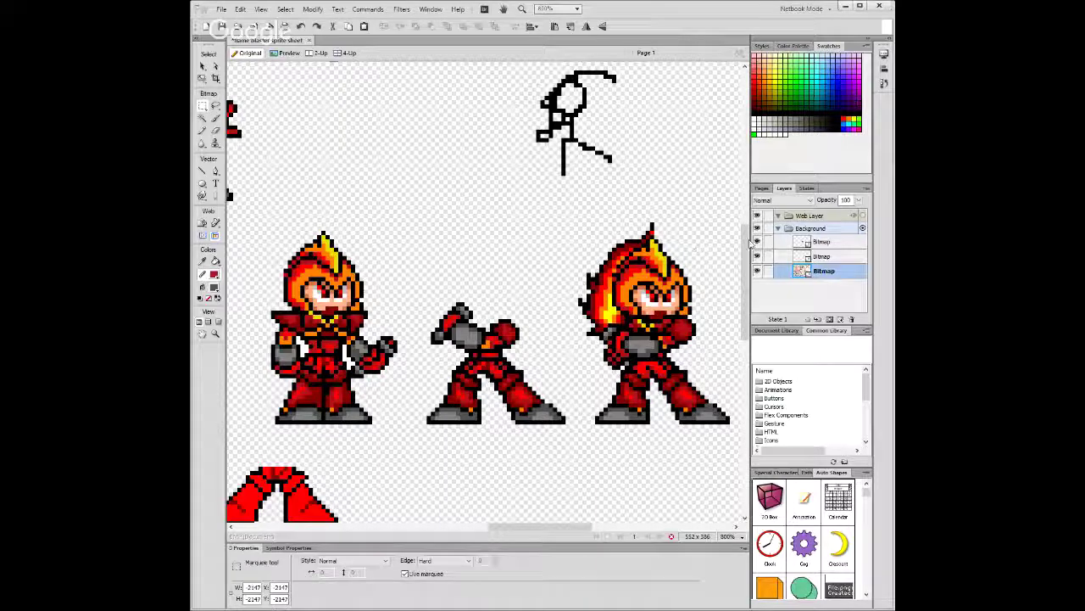
# Hide and restore the top bitmap to check what it holds, and marquee-select the standing sprite's head on it.
pyautogui.click(757, 242)
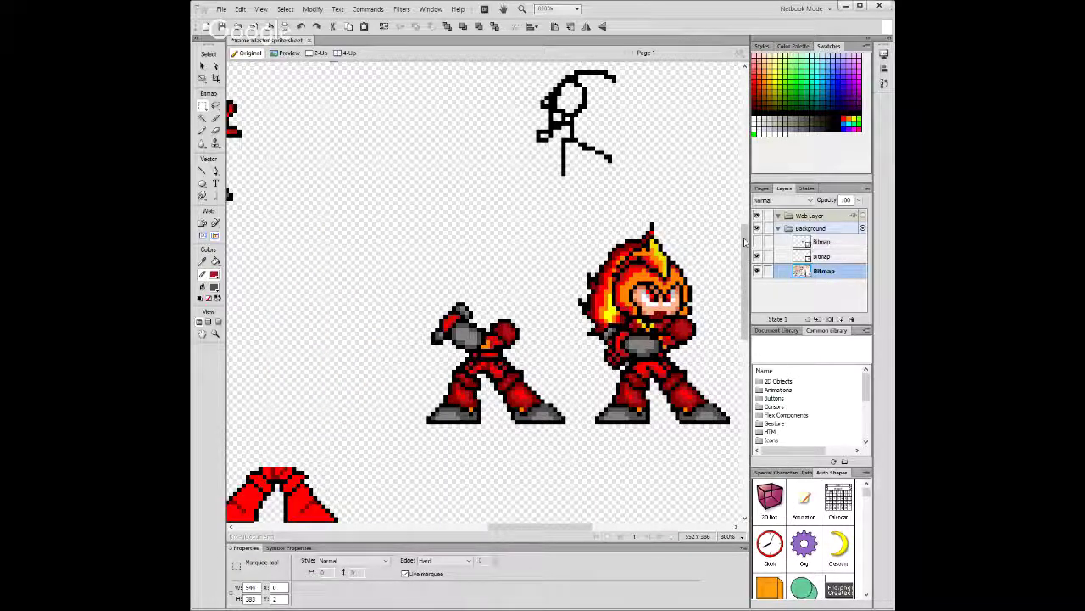
pyautogui.hotkey('ctrl', 'z')
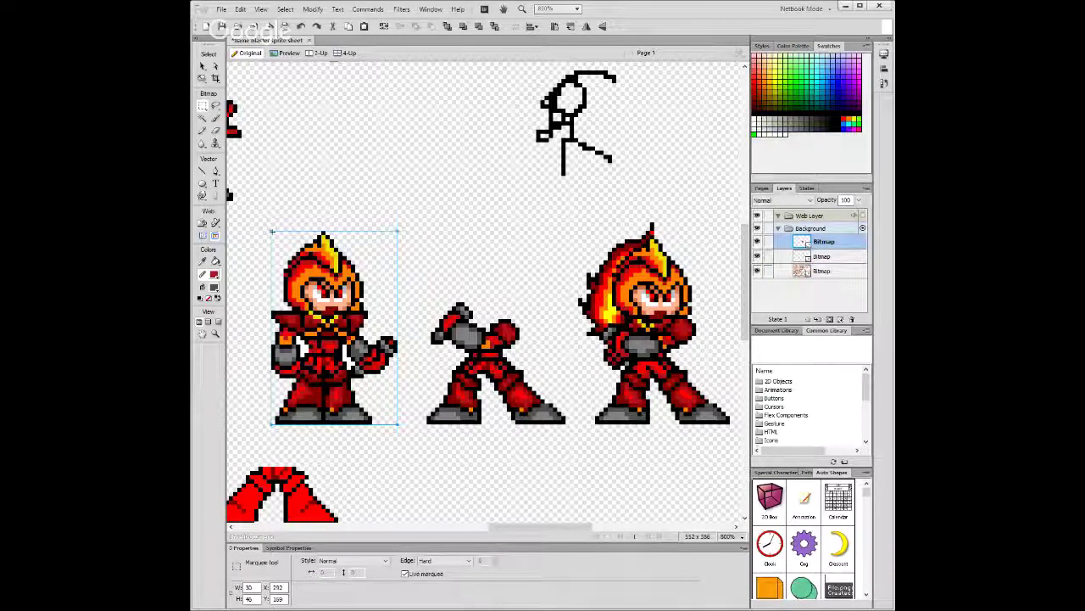
pyautogui.moveTo(274, 230); pyautogui.dragTo(323, 283)
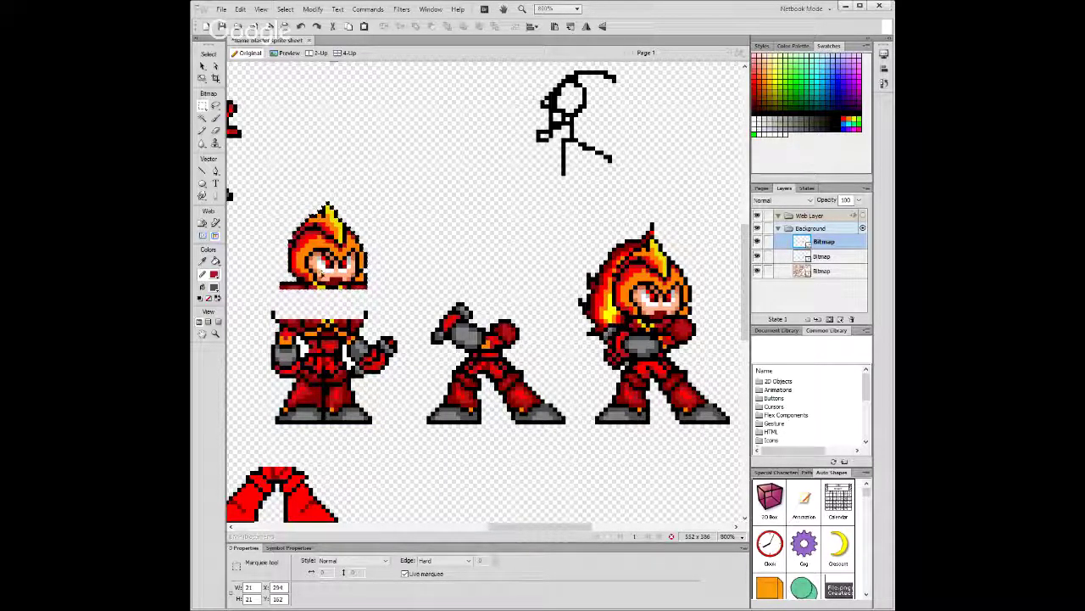
# Try lifting the selected head off the standing sprite, and return it to its original place.
pyautogui.moveTo(323, 254); pyautogui.dragTo(323, 284)
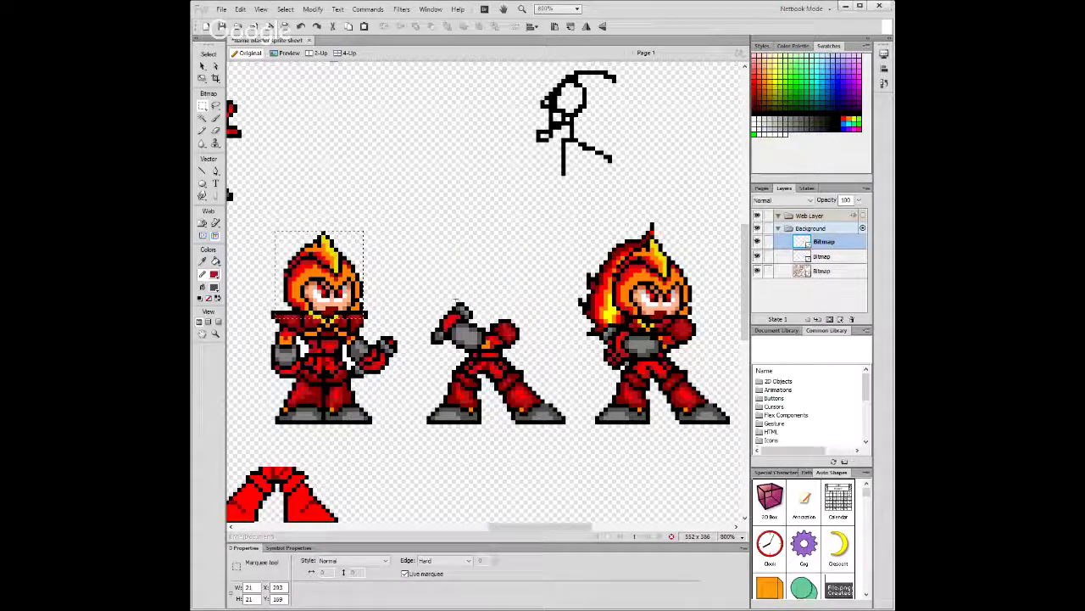
pyautogui.moveTo(329, 297); pyautogui.dragTo(327, 254)
pyautogui.click(203, 66)
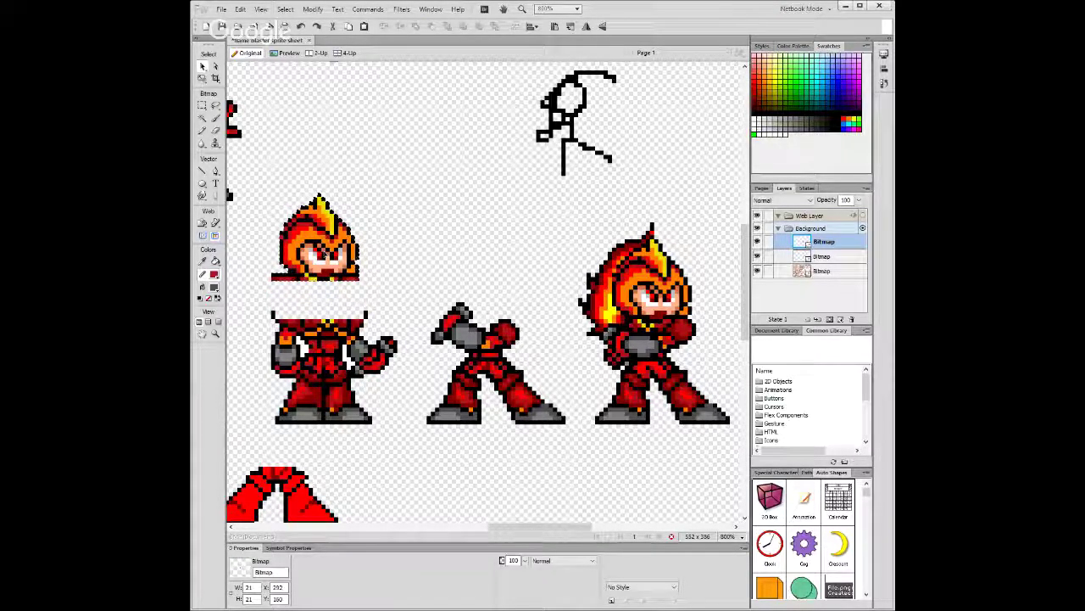
pyautogui.press('a')
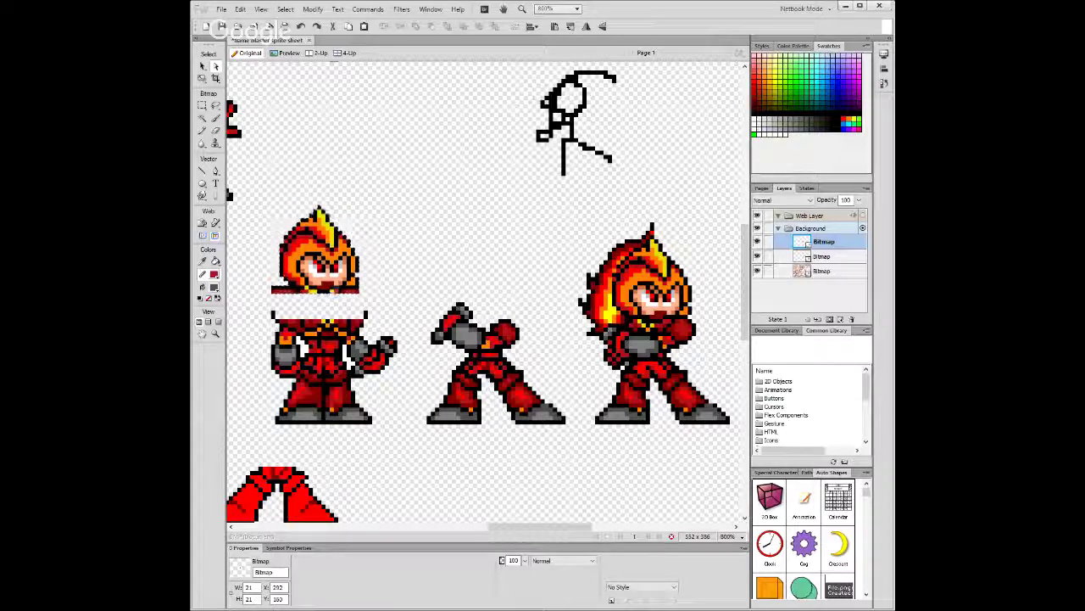
pyautogui.moveTo(333, 283); pyautogui.dragTo(334, 320)
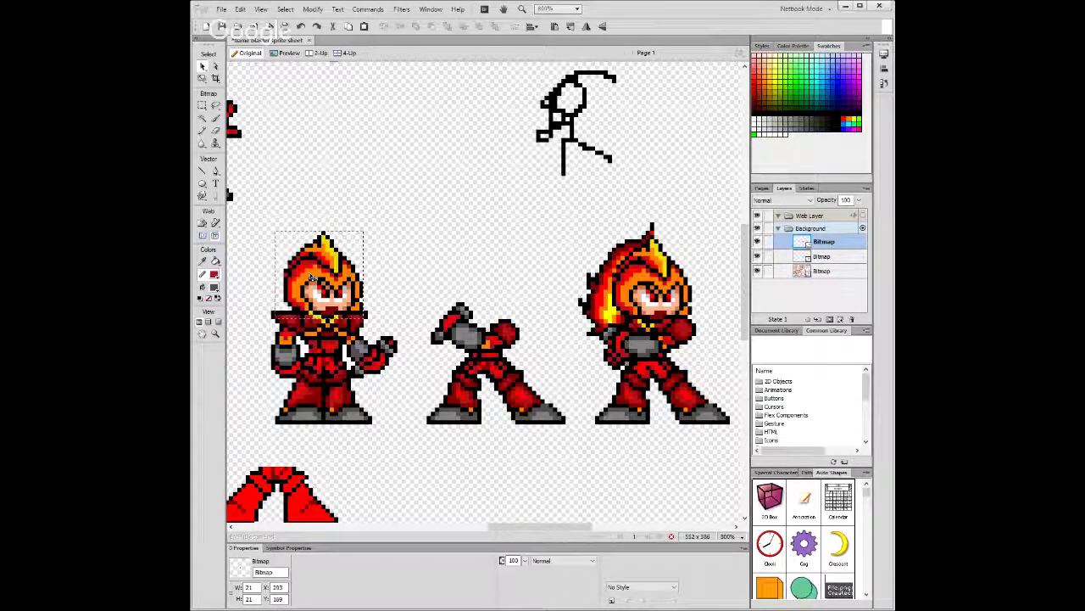
# Copy the standing sprite's head into its own bitmap above the headless attack pose, and order it below the top bitmap.
pyautogui.moveTo(310, 278); pyautogui.dragTo(311, 238)
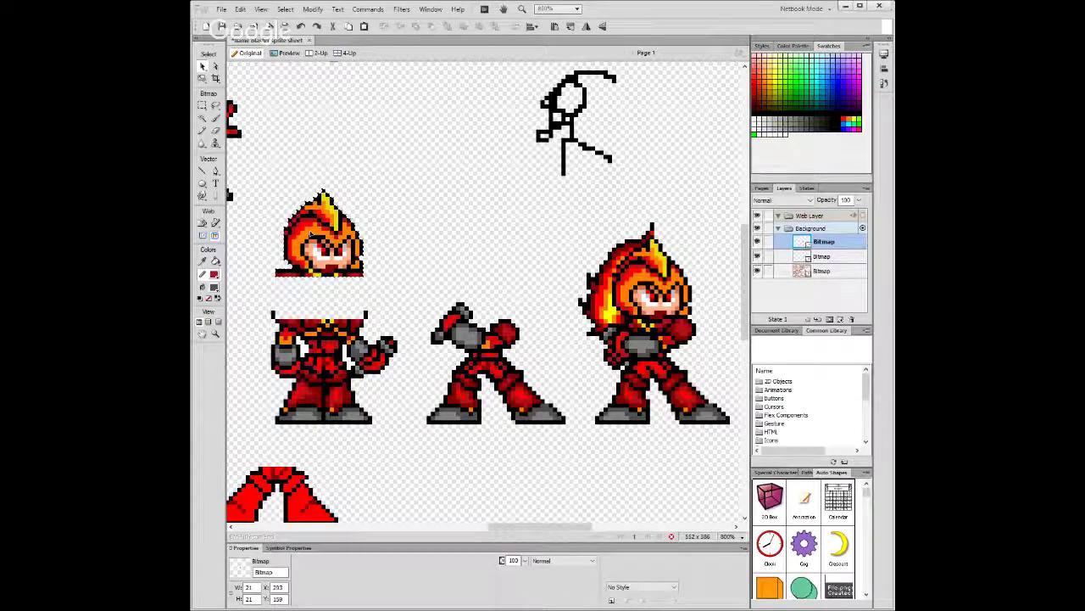
pyautogui.moveTo(310, 237); pyautogui.dragTo(311, 281)
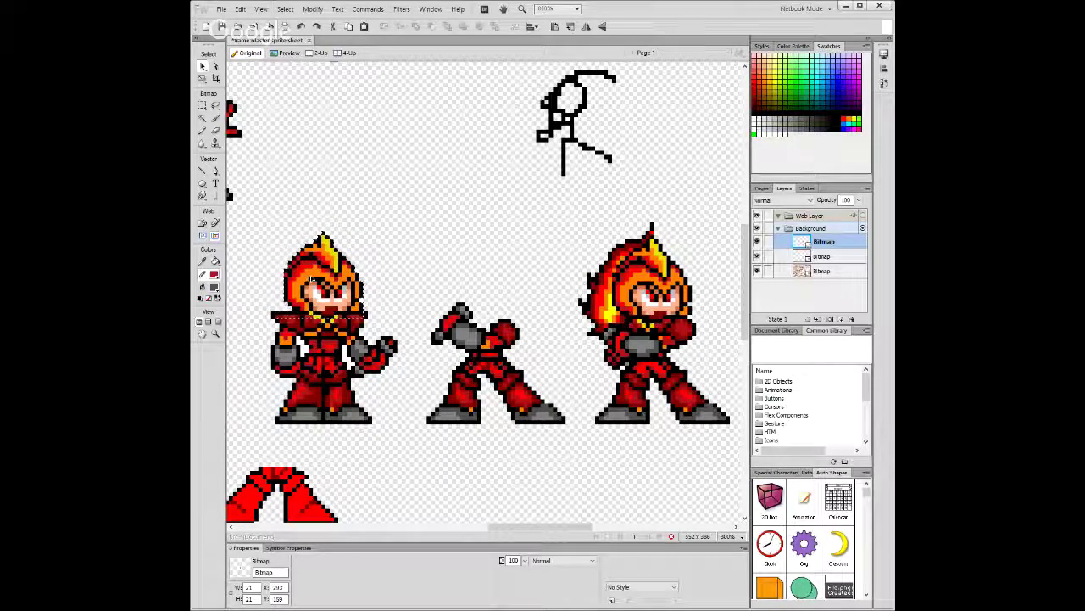
pyautogui.press('a')
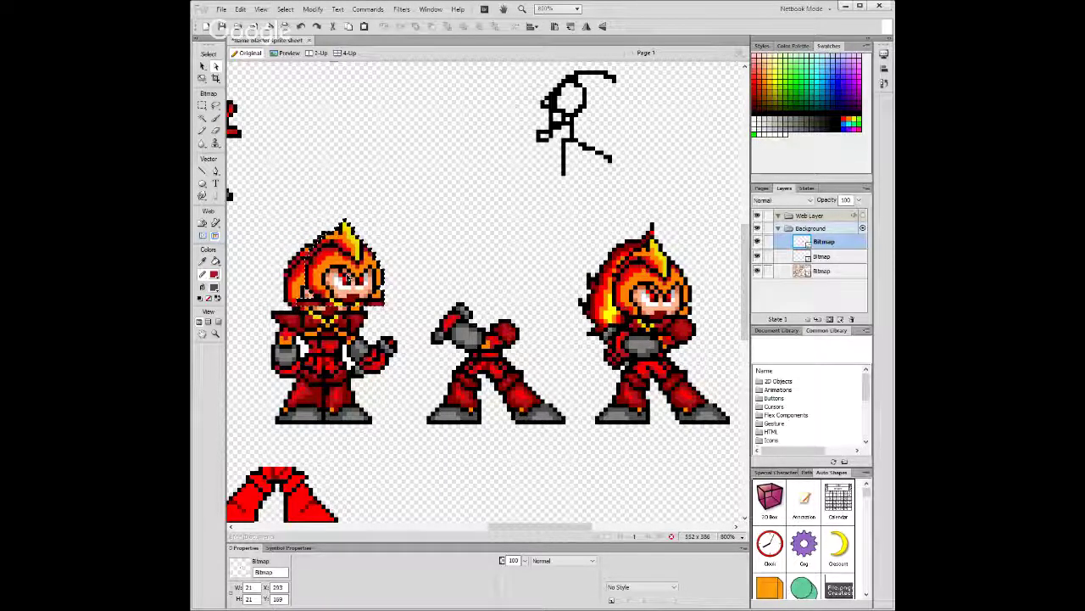
pyautogui.moveTo(328, 291); pyautogui.dragTo(462, 249)
pyautogui.press('Delete')
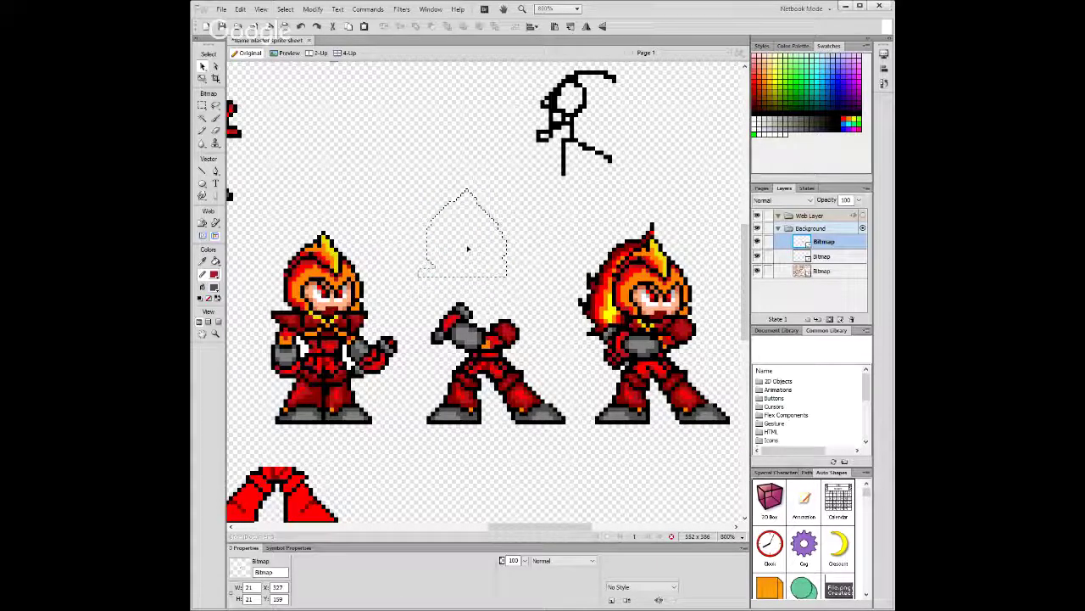
pyautogui.hotkey('ctrl', 'z')
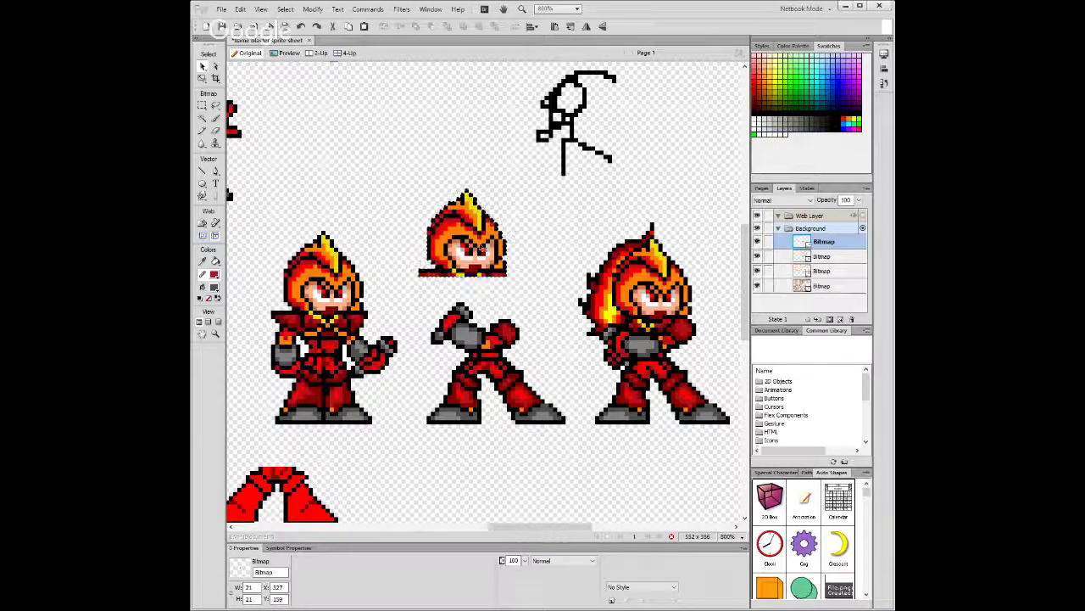
pyautogui.moveTo(837, 243); pyautogui.dragTo(837, 264)
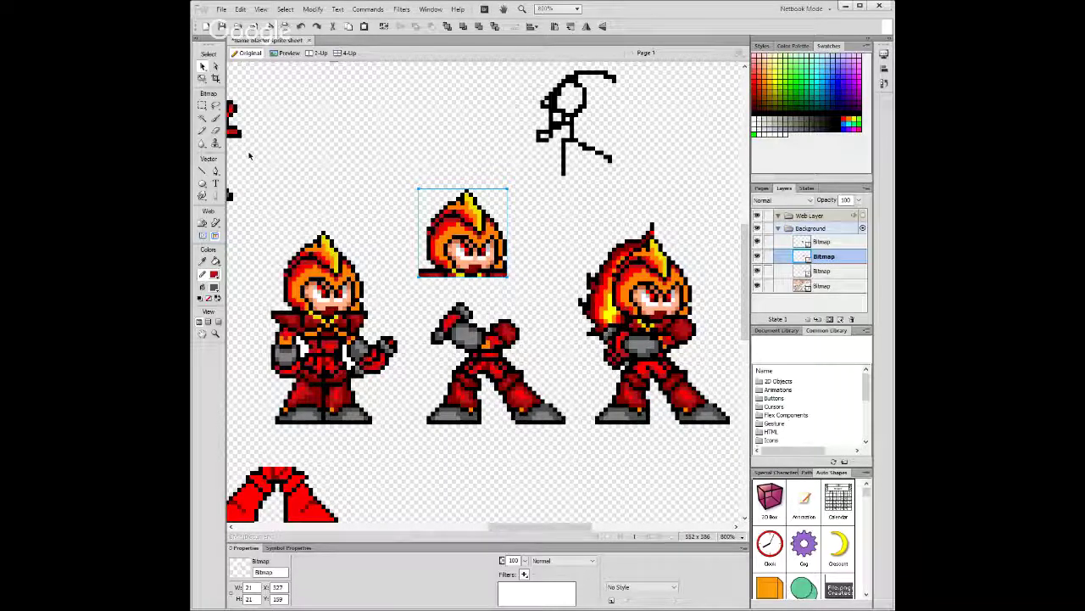
# Select and clear the leftover collar strip beneath the left side of the copied head.
pyautogui.click(202, 106)
pyautogui.moveTo(411, 271); pyautogui.dragTo(442, 284)
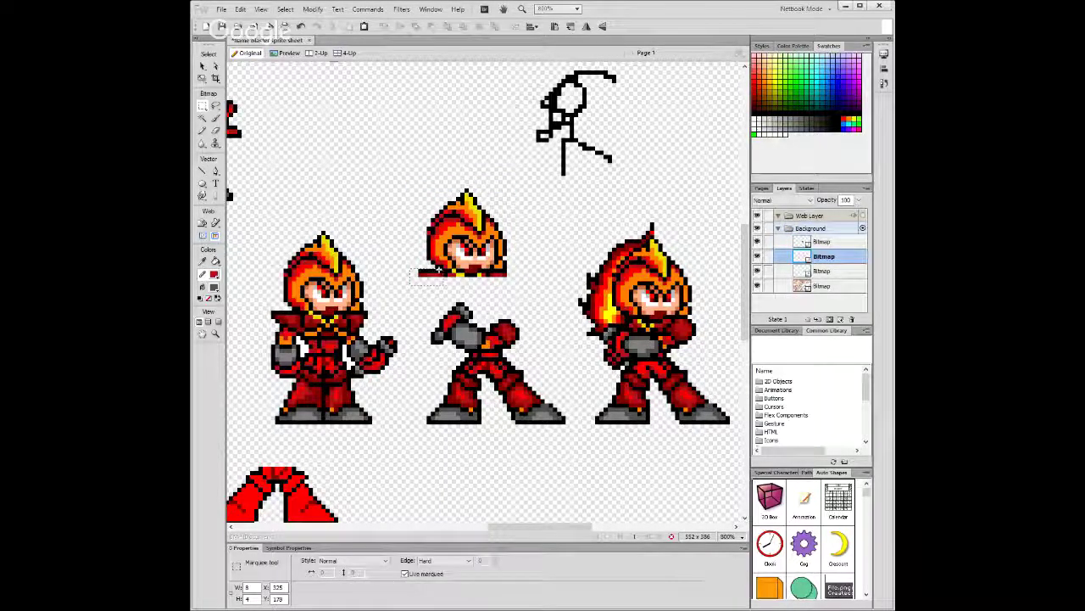
pyautogui.press('Right')
pyautogui.press('Right')
pyautogui.press('Right')
pyautogui.press('Down')
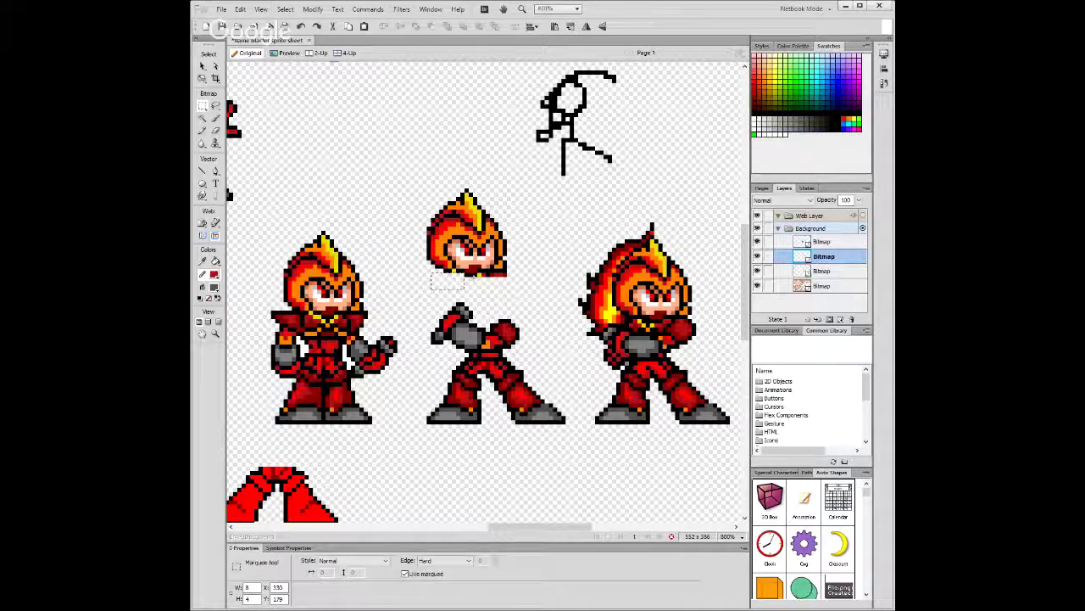
# Clear the remaining collar pixels beneath the right side and chin of the copied head, and deselect.
pyautogui.moveTo(484, 275); pyautogui.dragTo(514, 276)
pyautogui.press('Right')
pyautogui.press('Right')
pyautogui.press('Right')
pyautogui.press('Right')
pyautogui.press('Right')
pyautogui.press('Right')
pyautogui.press('Up')
pyautogui.moveTo(452, 273); pyautogui.dragTo(466, 289)
pyautogui.click(467, 290)
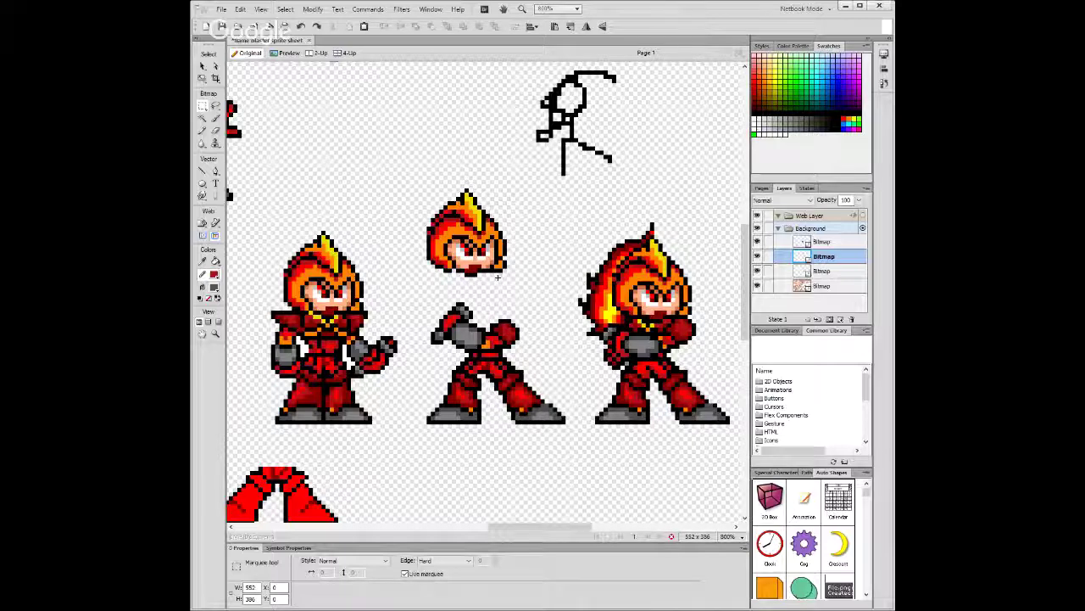
# Move the cleaned head's bitmap one place down the stack, and toggle the two lowest bitmaps' visibility to identify their contents.
pyautogui.moveTo(502, 271); pyautogui.dragTo(424, 191)
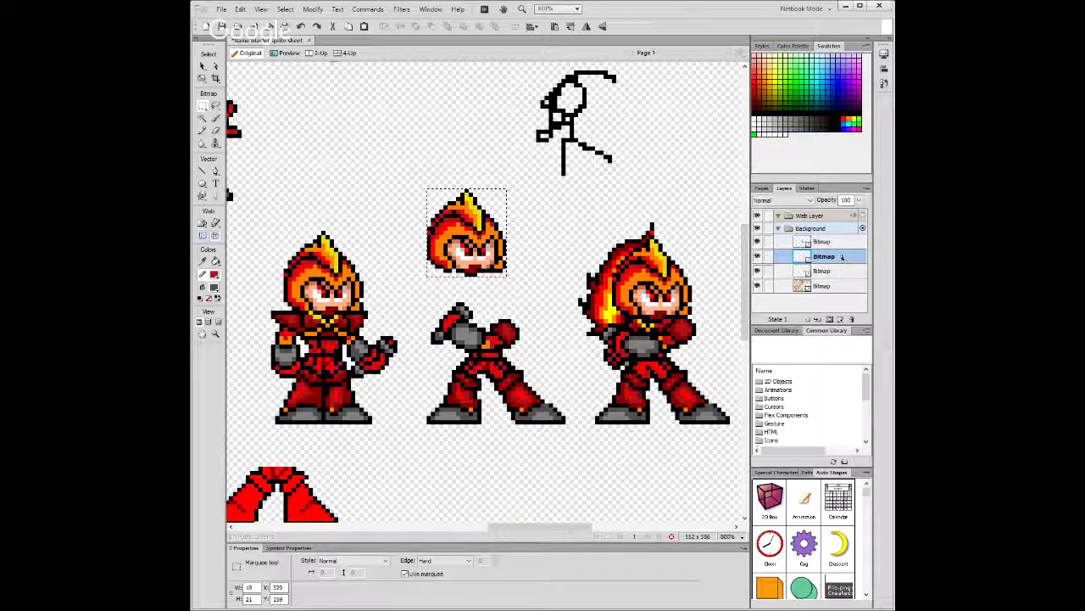
pyautogui.moveTo(843, 258); pyautogui.dragTo(842, 276)
pyautogui.click(755, 272)
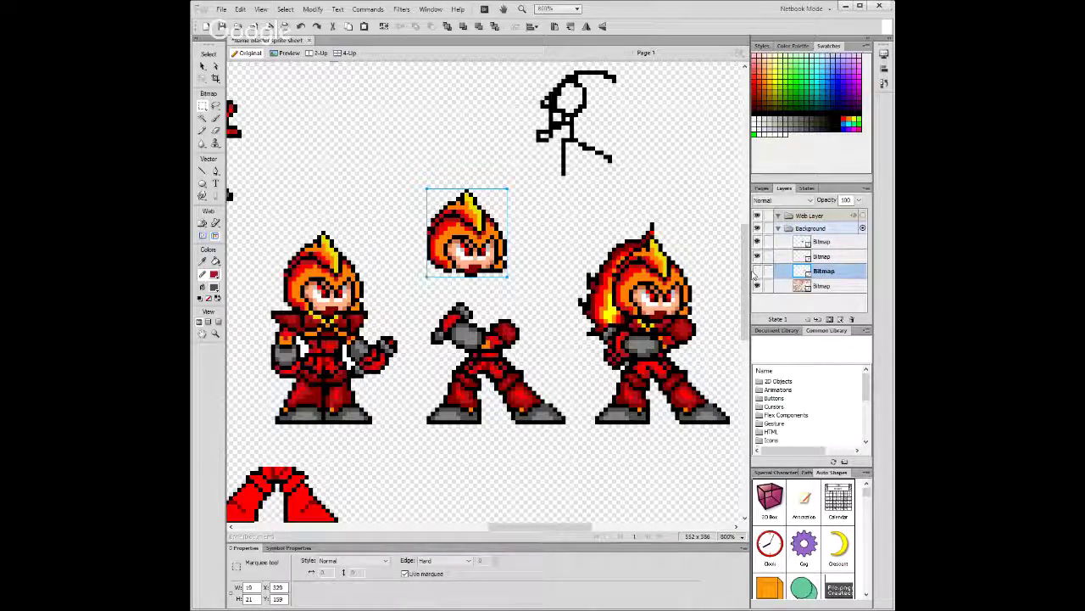
pyautogui.click(756, 270)
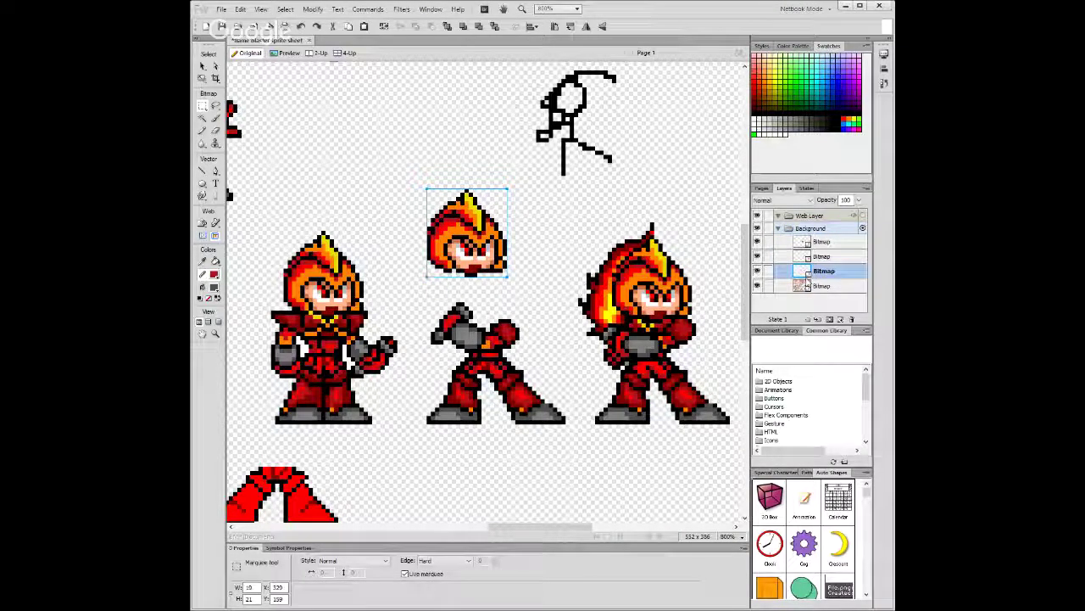
pyautogui.click(756, 286)
pyautogui.click(757, 285)
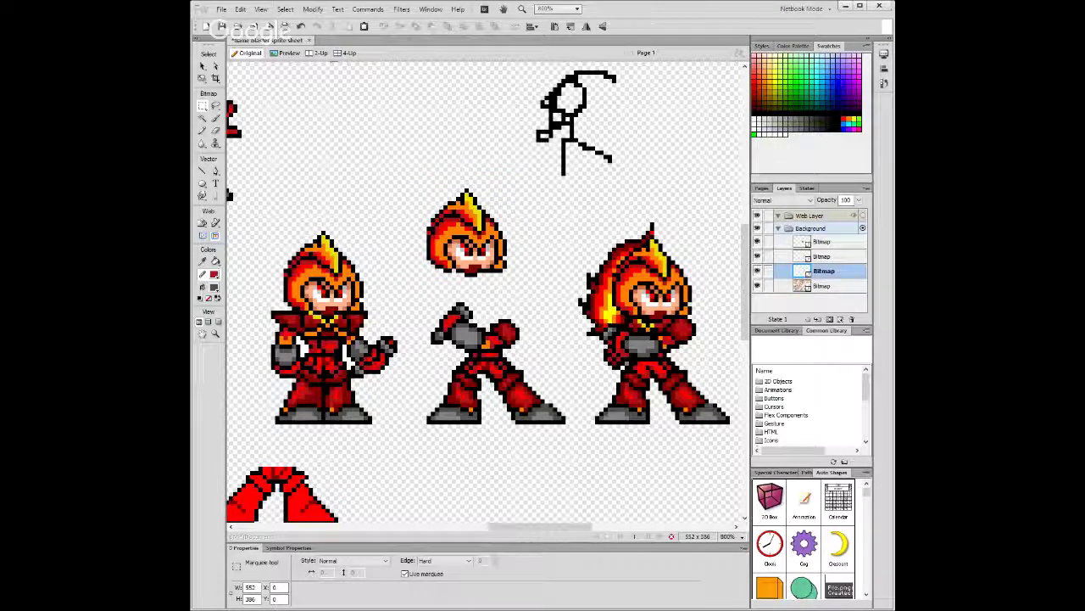
# Rename the copied head's bitmap as head and move it to the bottom of the stack.
pyautogui.doubleClick(821, 272)
pyautogui.write('head')
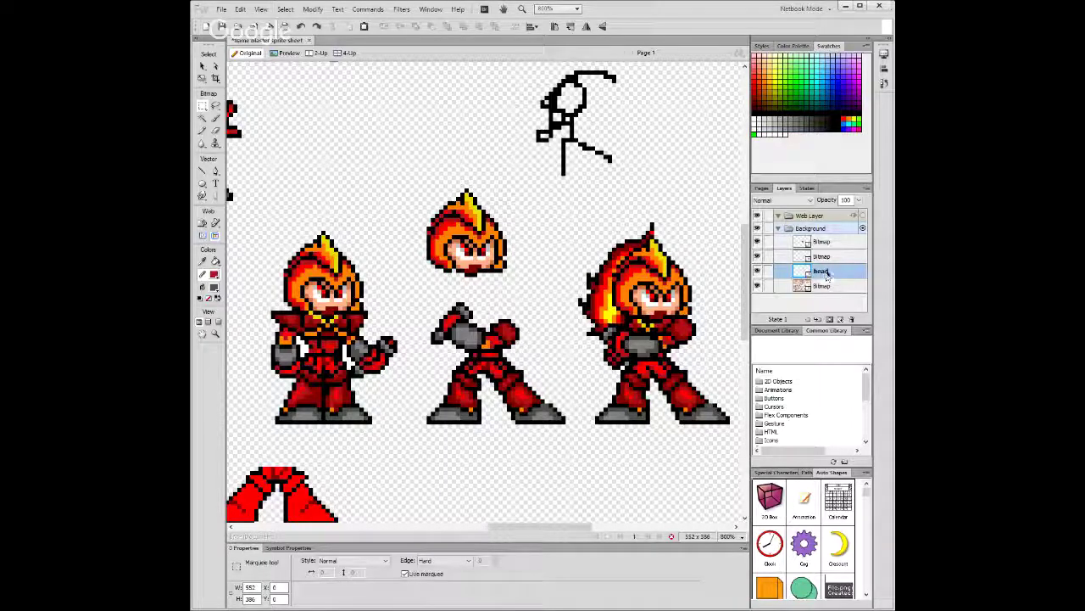
pyautogui.moveTo(822, 273); pyautogui.dragTo(832, 296)
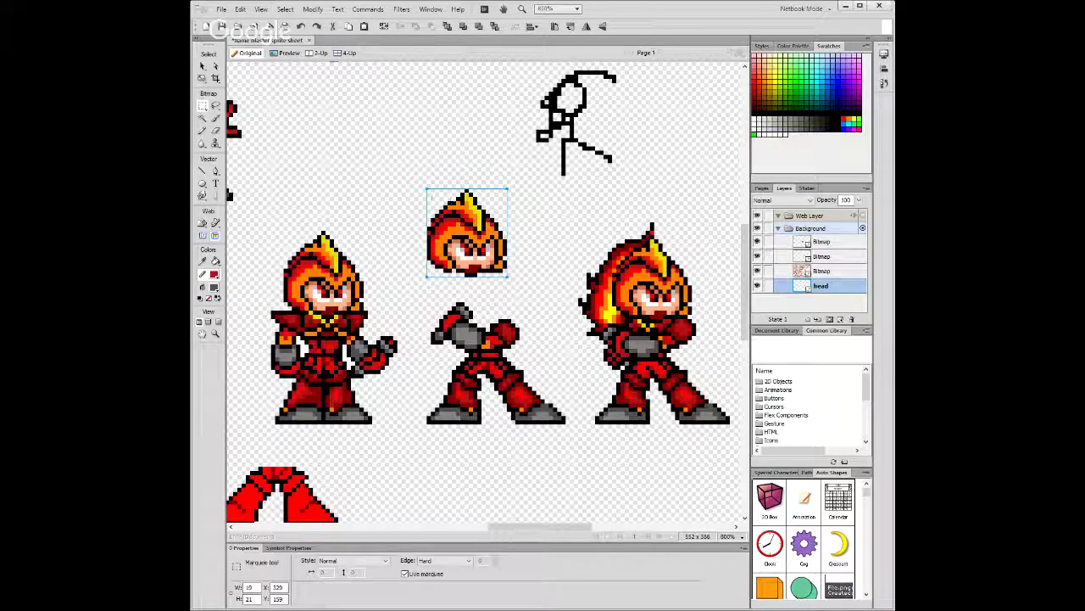
# Align the head over the finished attack sprite's head, and shift it 40 pixels left onto the unfinished attack pose.
pyautogui.click(203, 67)
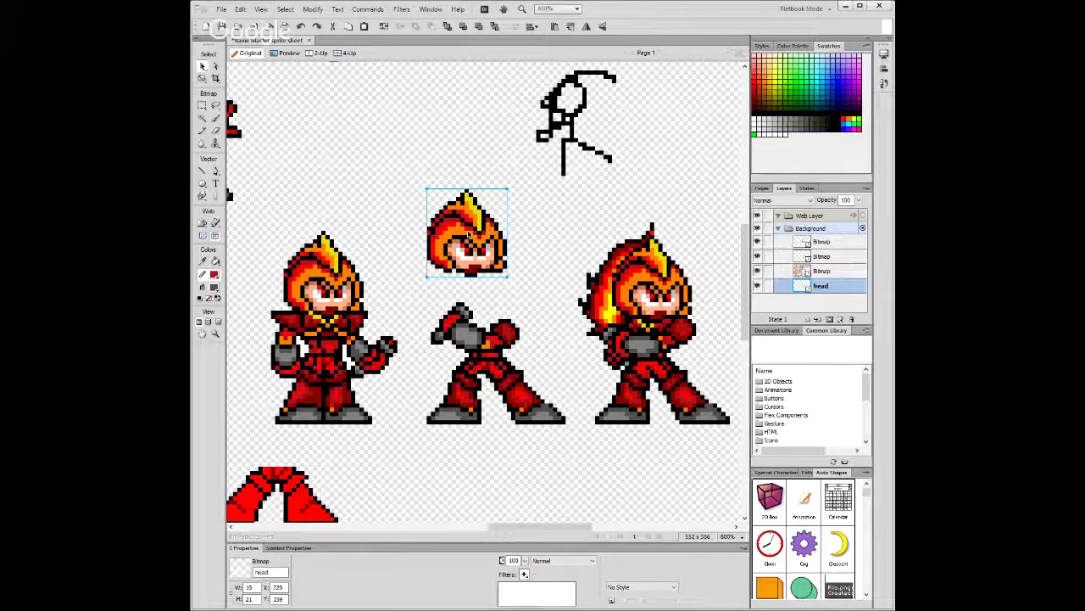
pyautogui.moveTo(469, 237)
pyautogui.mouseDown()
pyautogui.moveTo(489, 289)
pyautogui.moveTo(604, 269)
pyautogui.moveTo(599, 261)
pyautogui.moveTo(629, 235)
pyautogui.mouseUp()
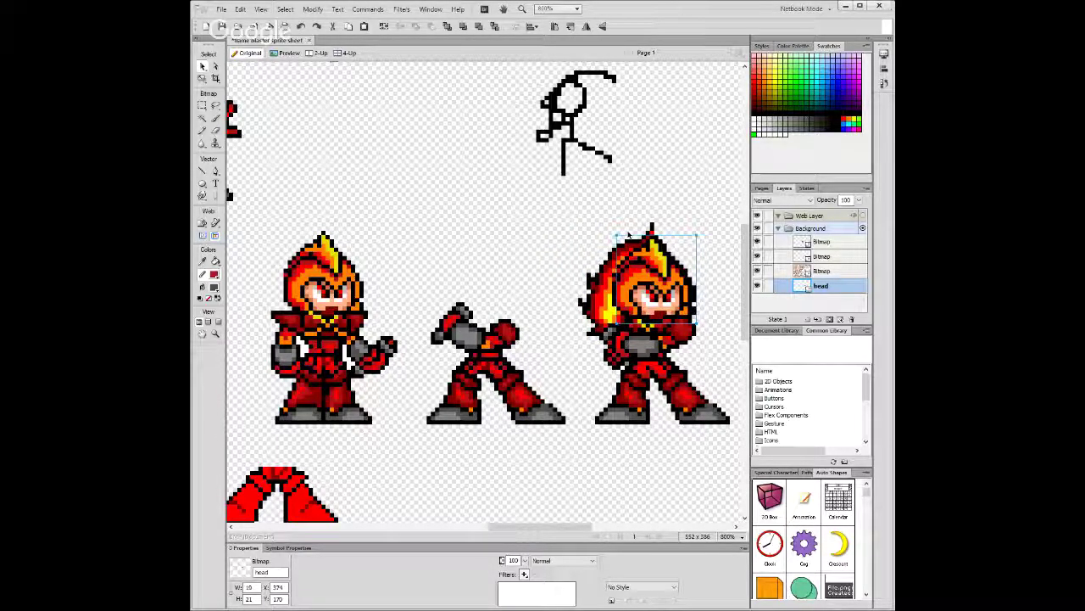
pyautogui.hotkey('shift', 'Left')
pyautogui.hotkey('shift', 'Left')
pyautogui.hotkey('shift', 'Left')
pyautogui.hotkey('shift', 'Left')
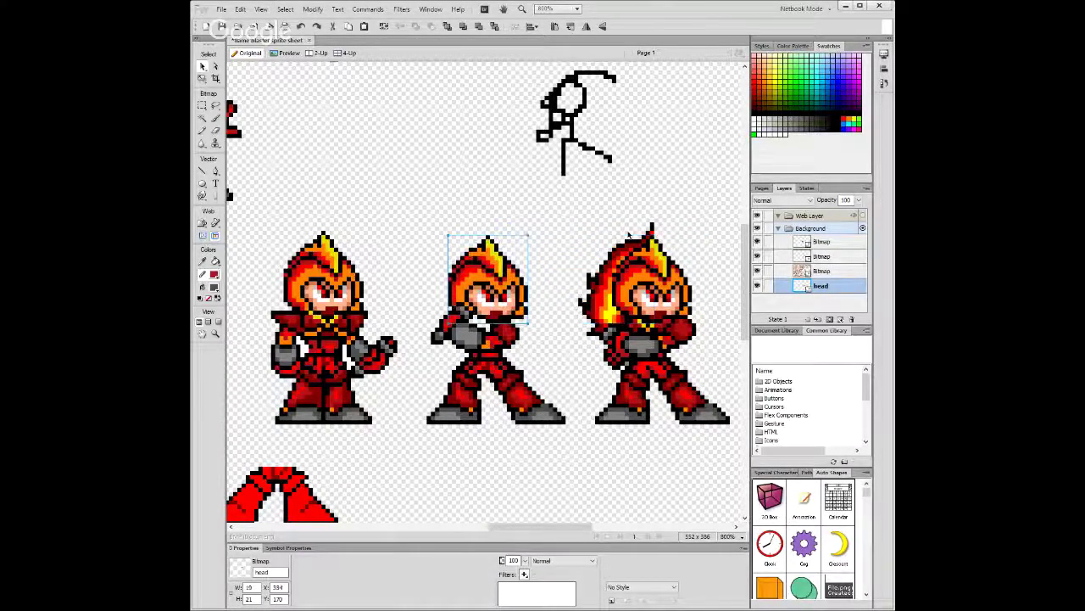
# Fine-tune the head's placement on the attack pose by single pixels, settling at X 333, Y 170.
pyautogui.press('Left')
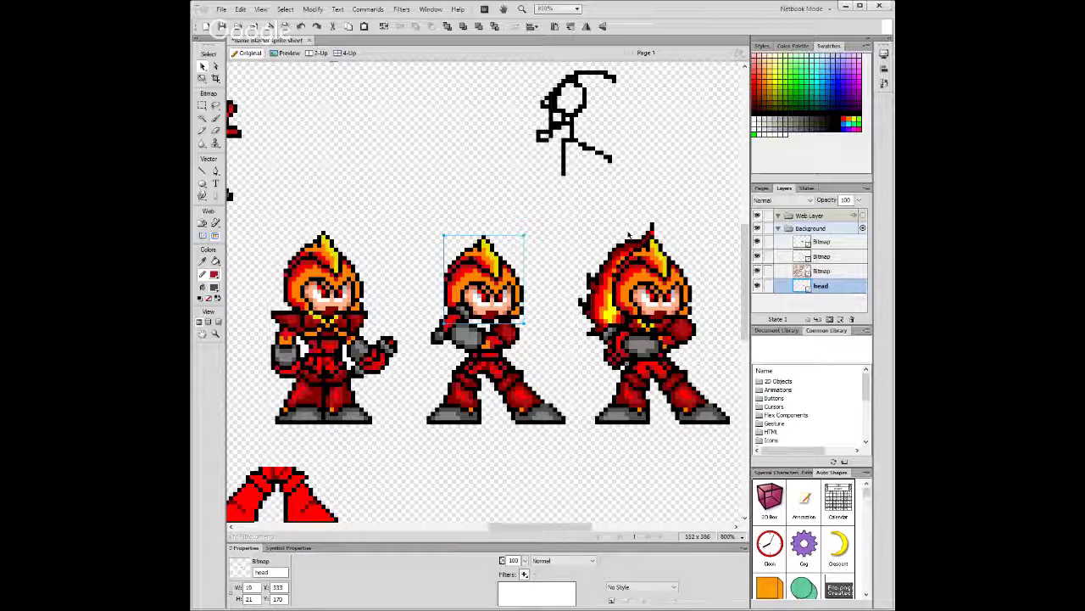
pyautogui.press('Right')
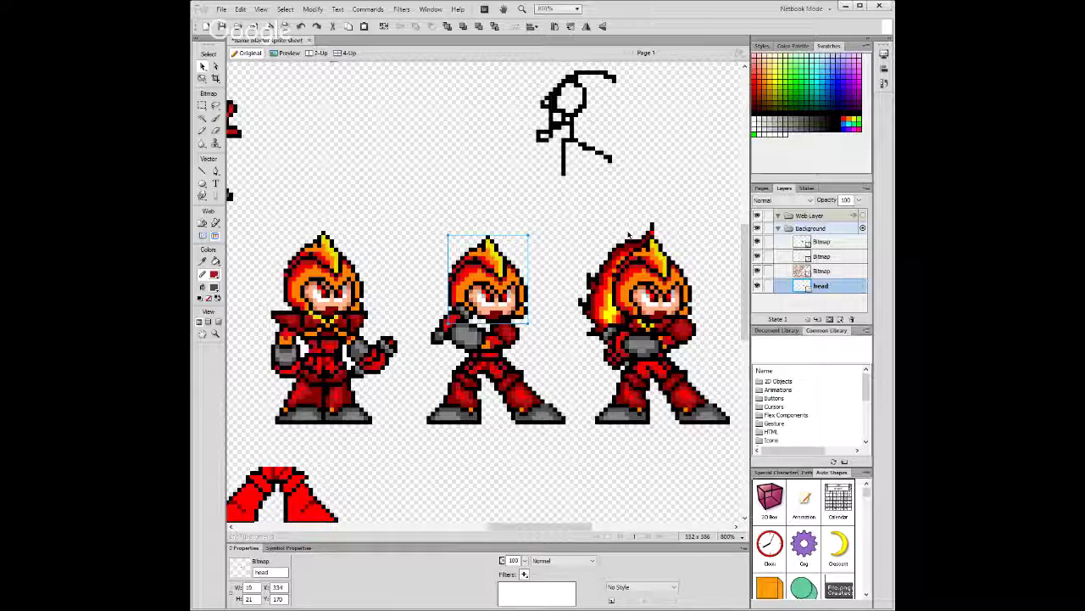
pyautogui.press('Left')
pyautogui.press('Left')
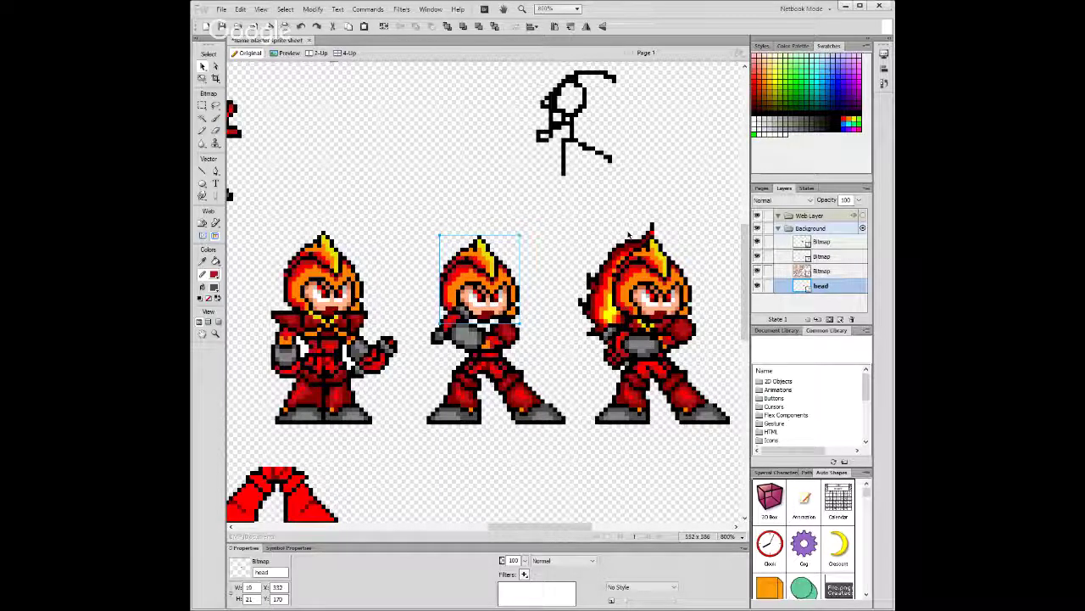
pyautogui.press('Right')
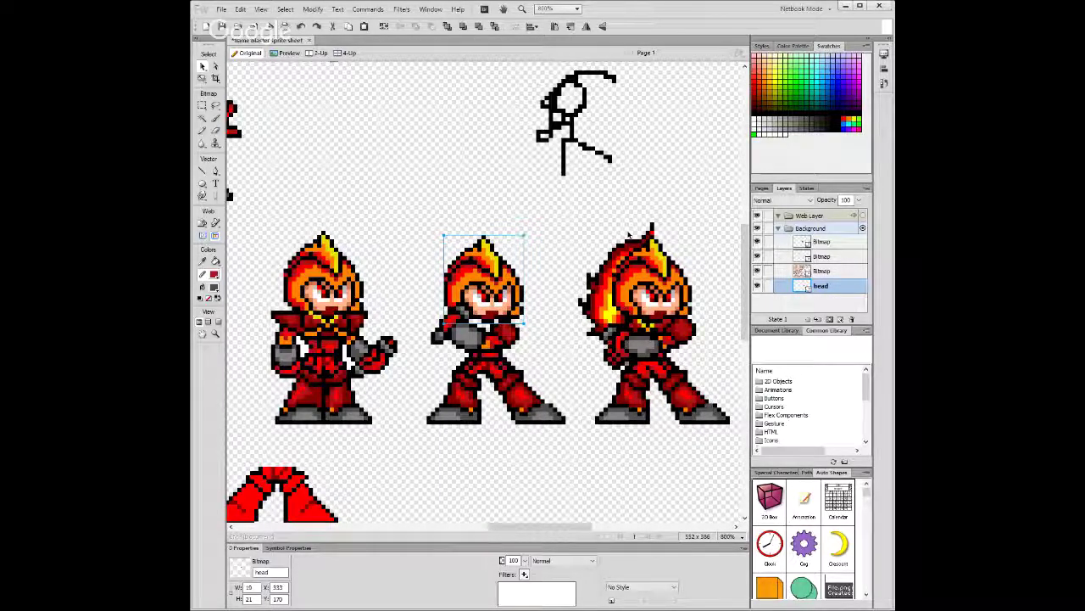
pyautogui.press('Down')
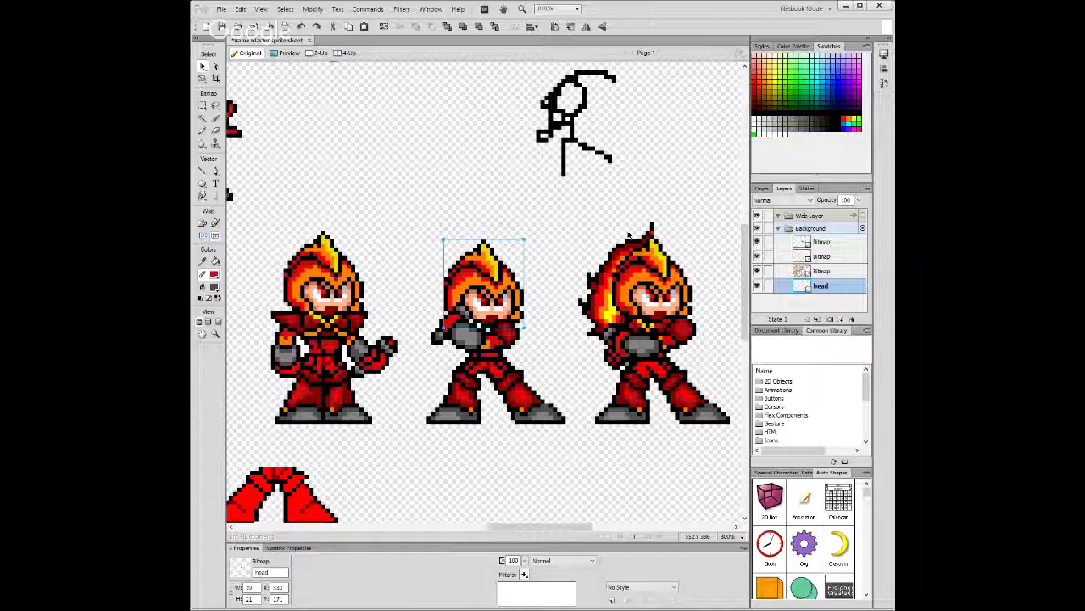
pyautogui.press('Up')
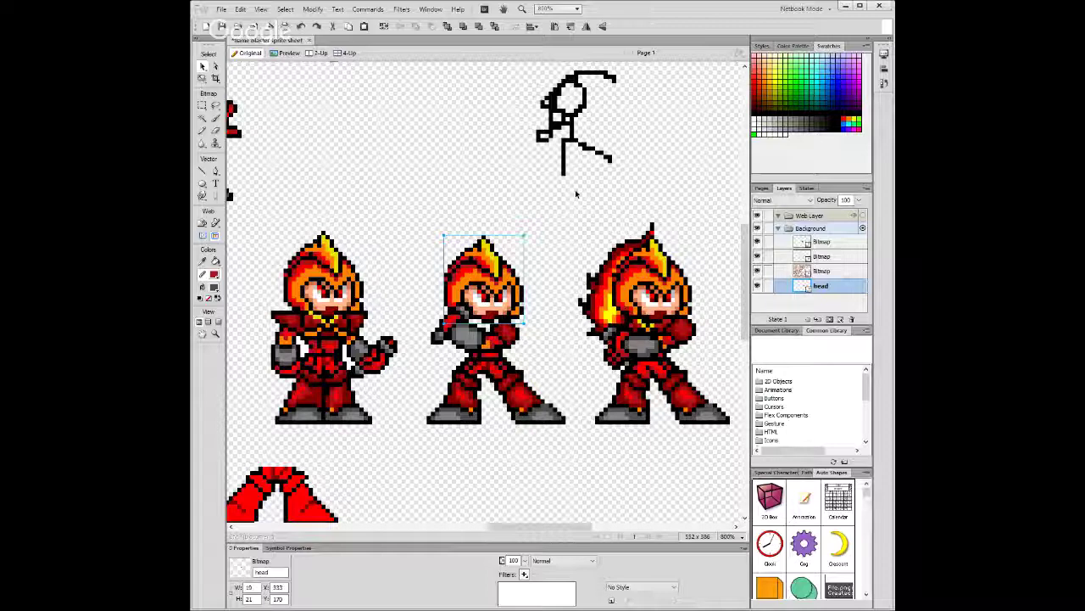
# Try to marquee-select the unfinished attack pose's arms on the bitmap just above the head.
pyautogui.click(197, 106)
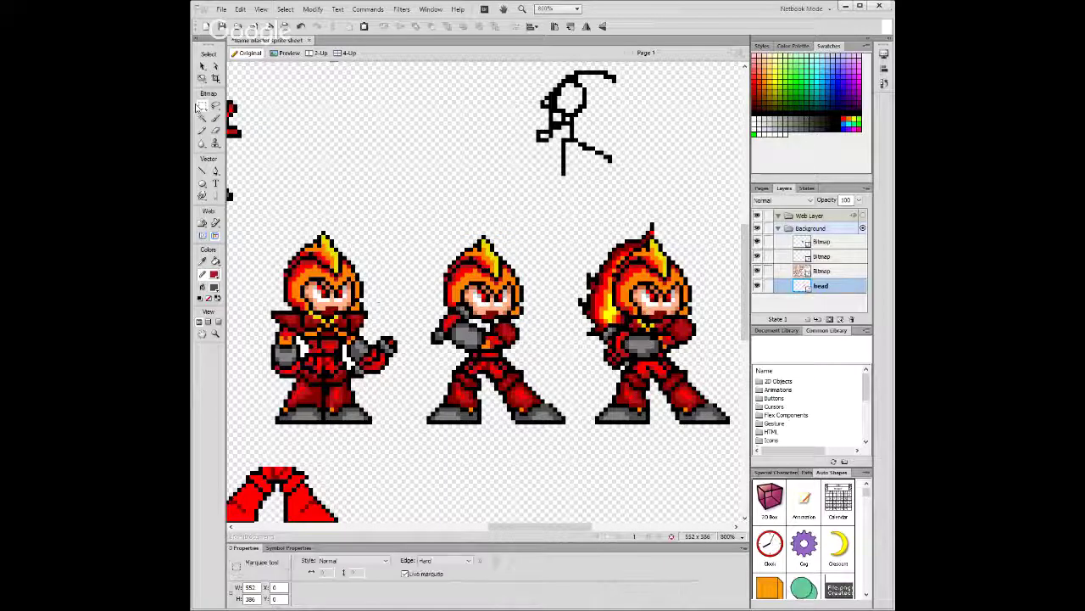
pyautogui.click(503, 333)
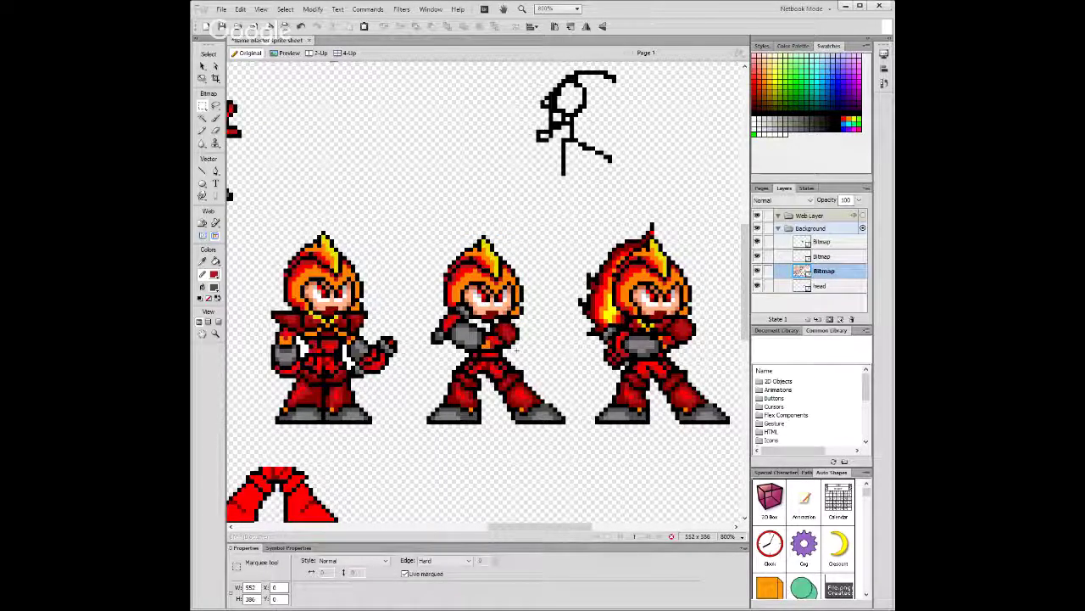
pyautogui.moveTo(523, 352); pyautogui.dragTo(427, 301)
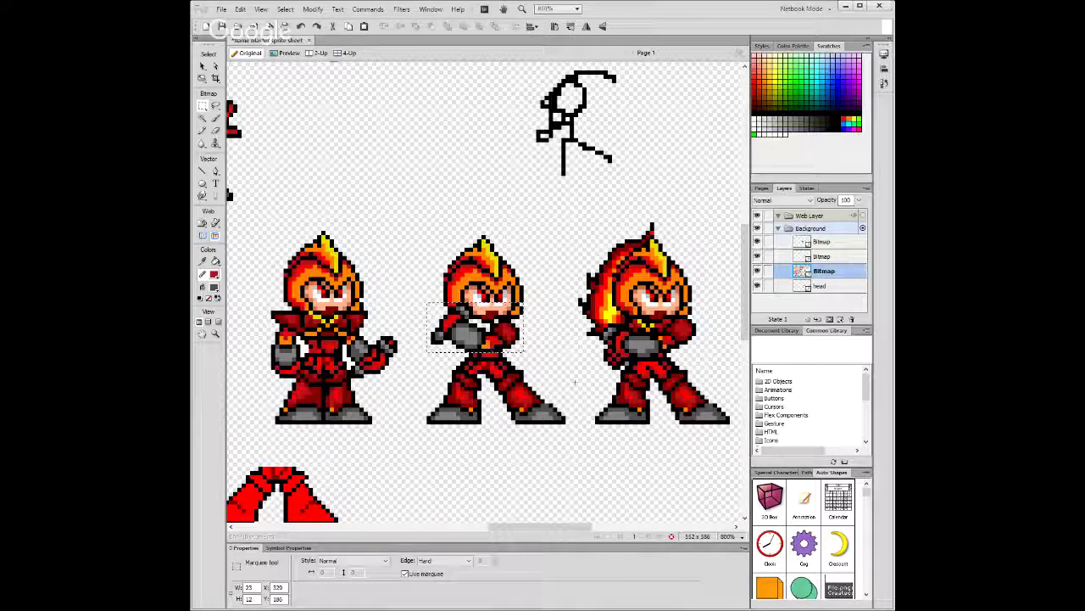
pyautogui.click(574, 384)
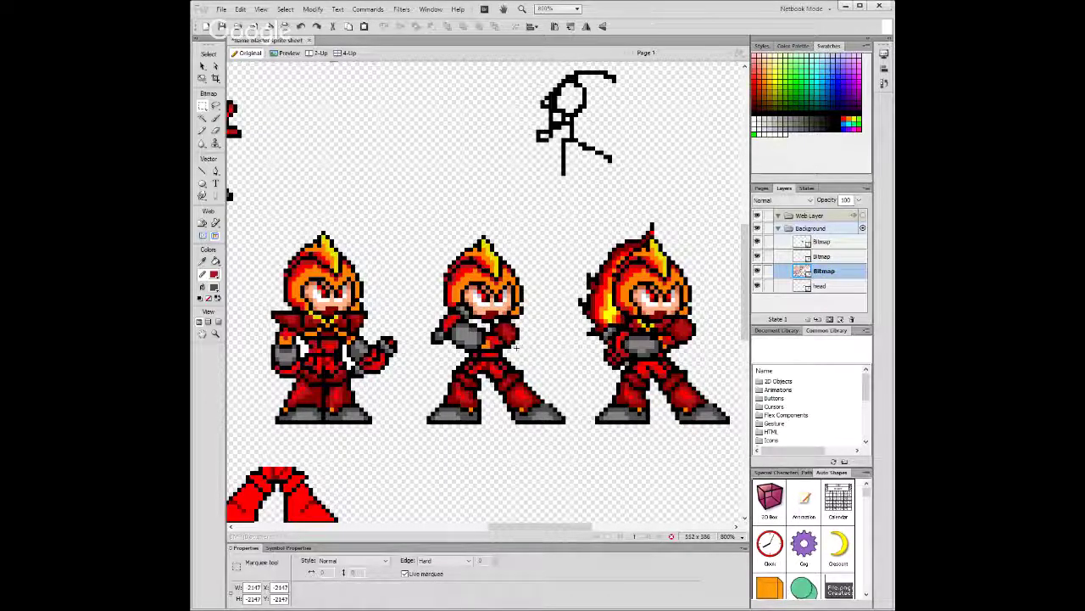
pyautogui.moveTo(522, 347); pyautogui.dragTo(450, 336)
# Hide and restore the bitmap just above the head to check whether it holds the arms, and retry clearing the arm area.
pyautogui.click(778, 269)
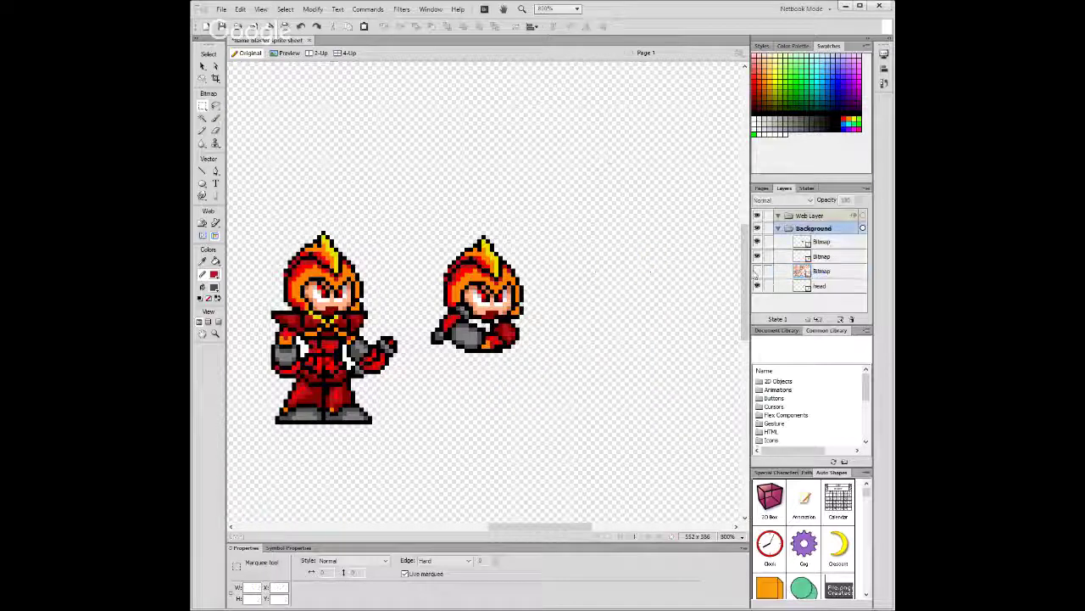
pyautogui.press('v')
pyautogui.click(623, 316)
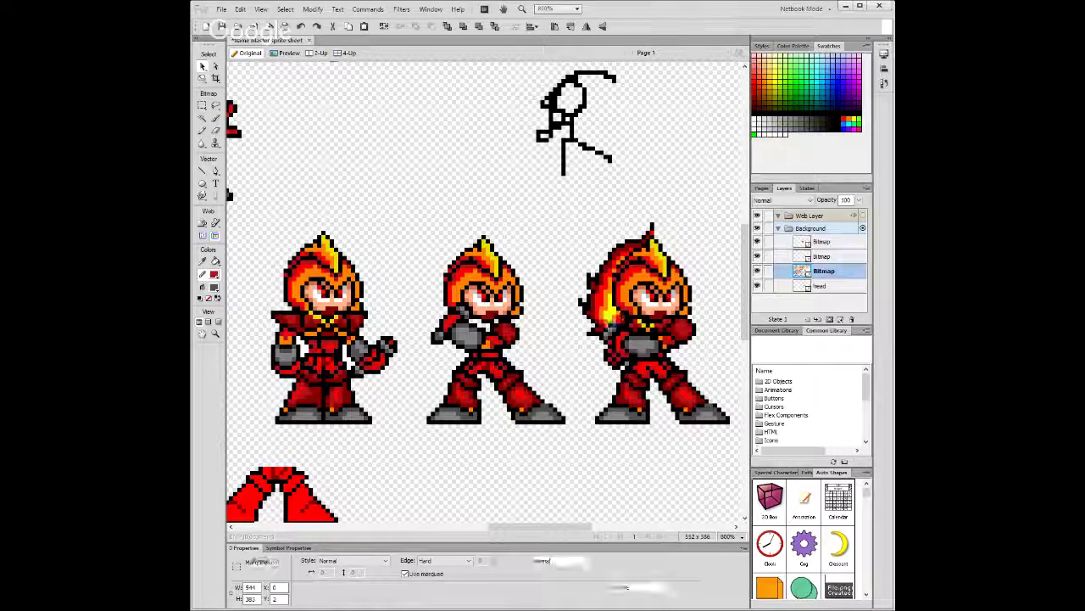
pyautogui.press('m')
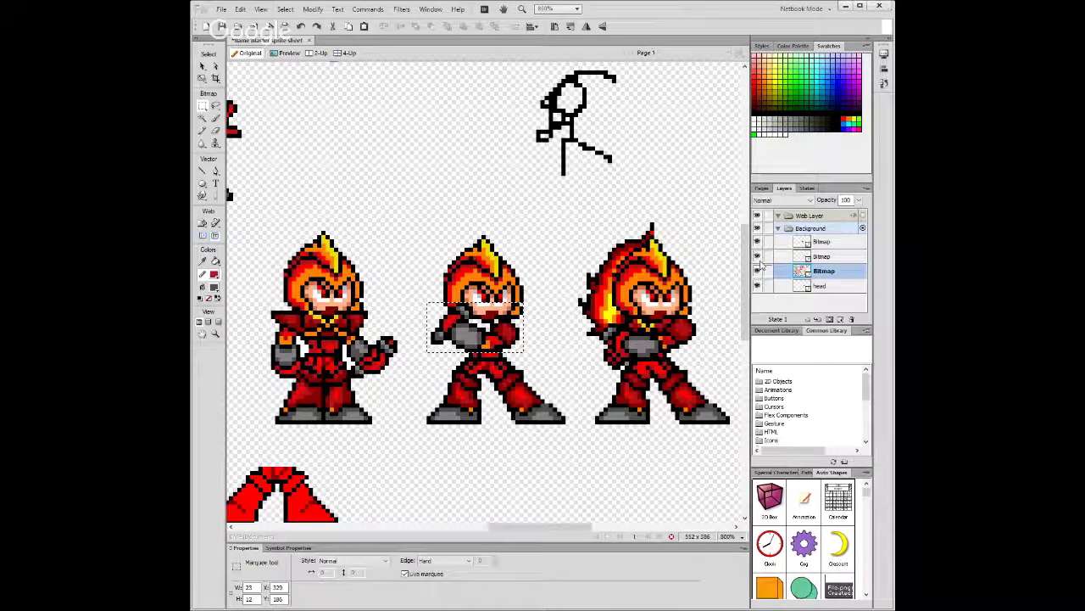
pyautogui.moveTo(424, 320); pyautogui.dragTo(529, 352)
pyautogui.press('Delete')
pyautogui.hotkey('ctrl', 'z')
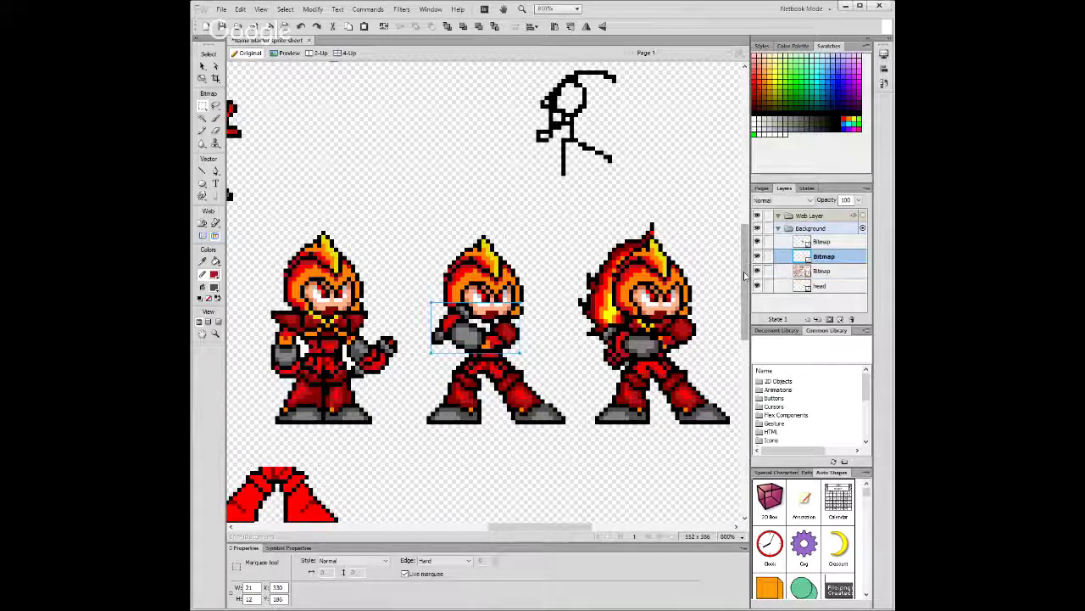
# Nudge the attack pose's arms bitmap horizontally by single pixels beneath the head, to X 331.
pyautogui.click(204, 67)
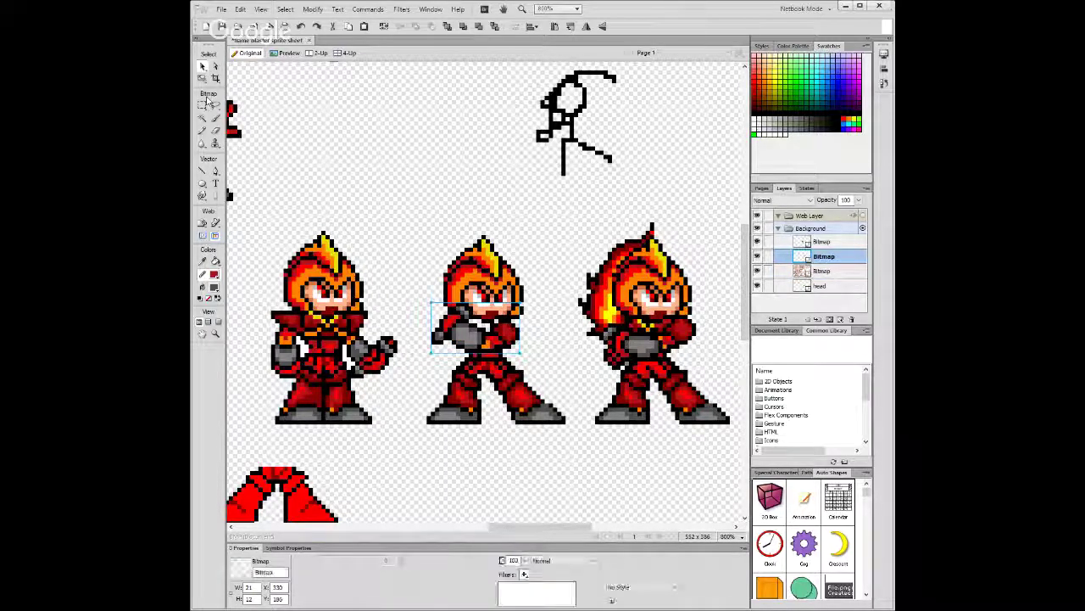
pyautogui.press('Left')
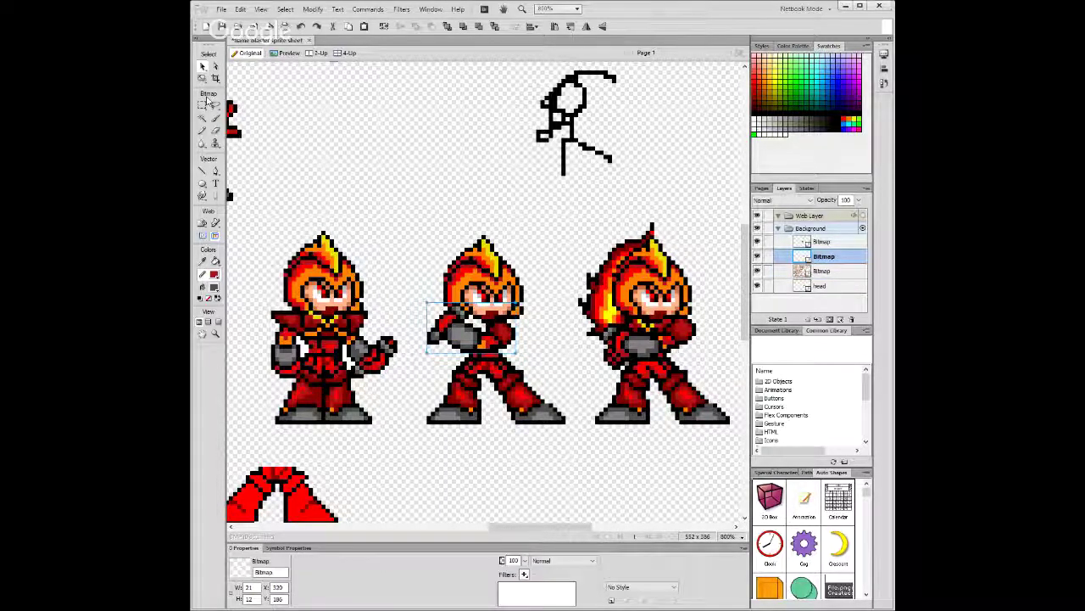
pyautogui.press('Right')
pyautogui.press('Right')
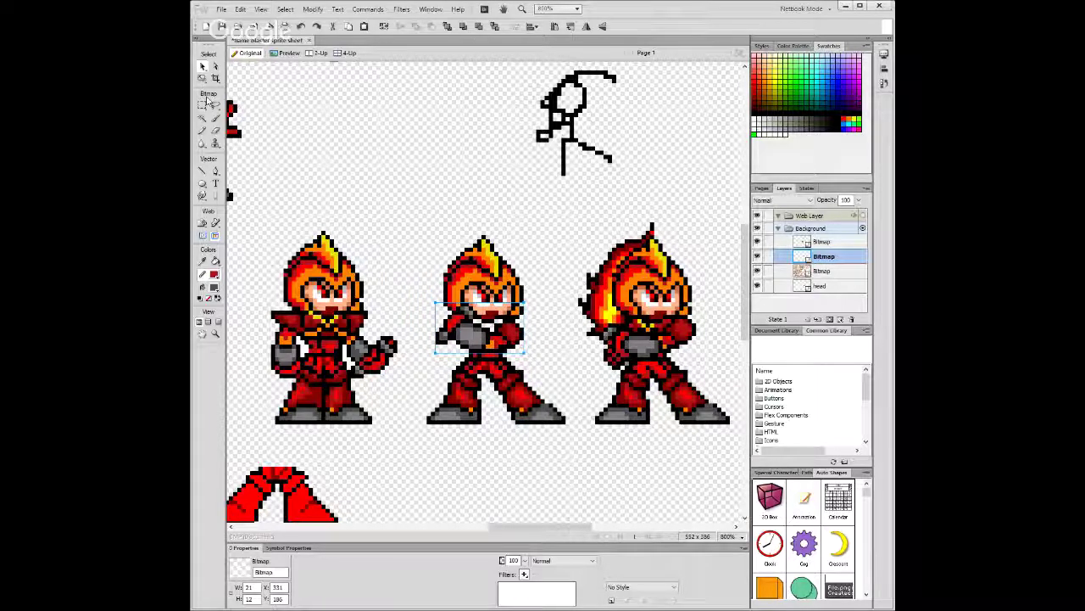
# Nudge the attack pose's arms bitmap to X 330, Y 185 and move the head above it in the layer order.
pyautogui.press('Left')
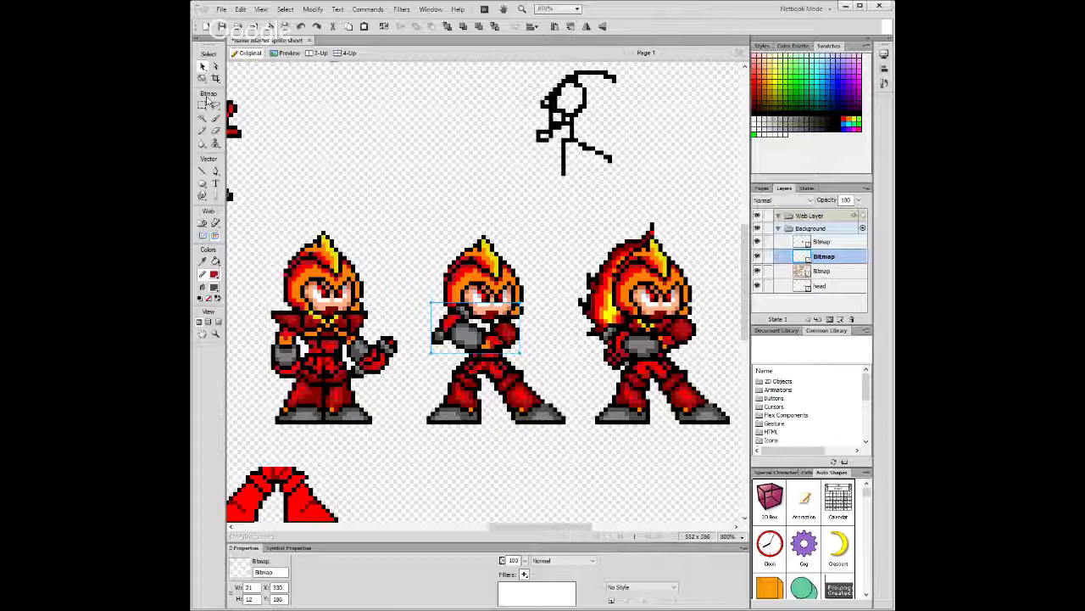
pyautogui.press('Up')
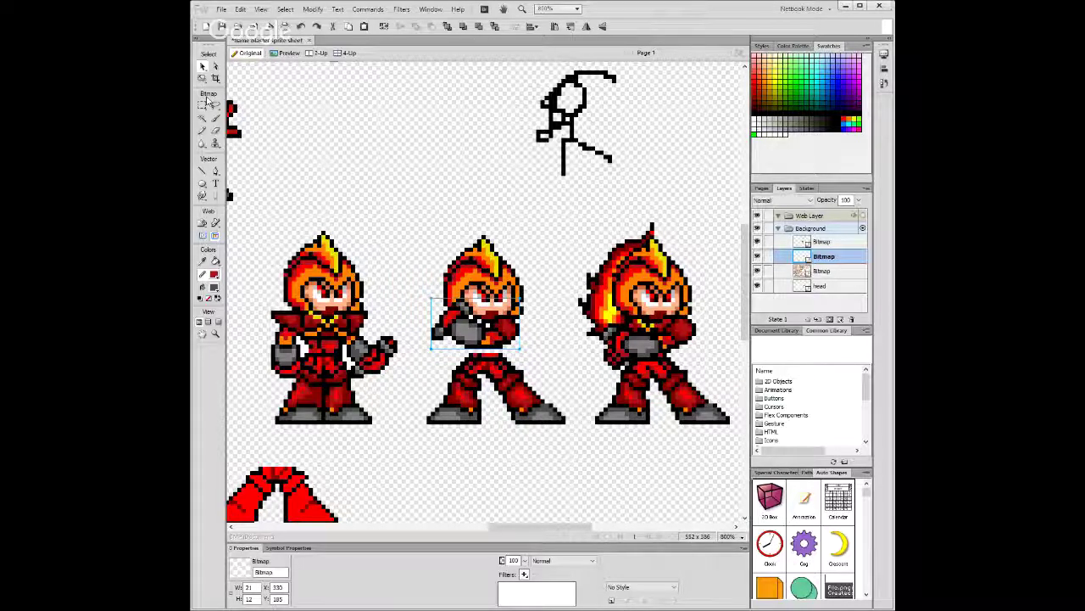
pyautogui.click(366, 153)
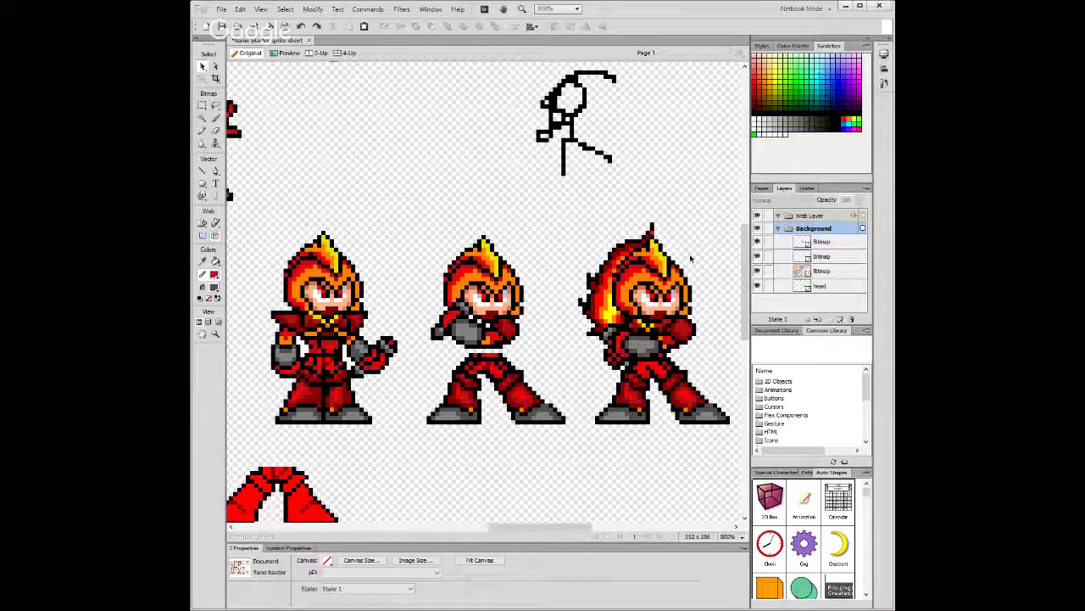
pyautogui.click(819, 286)
pyautogui.moveTo(819, 254); pyautogui.dragTo(819, 256)
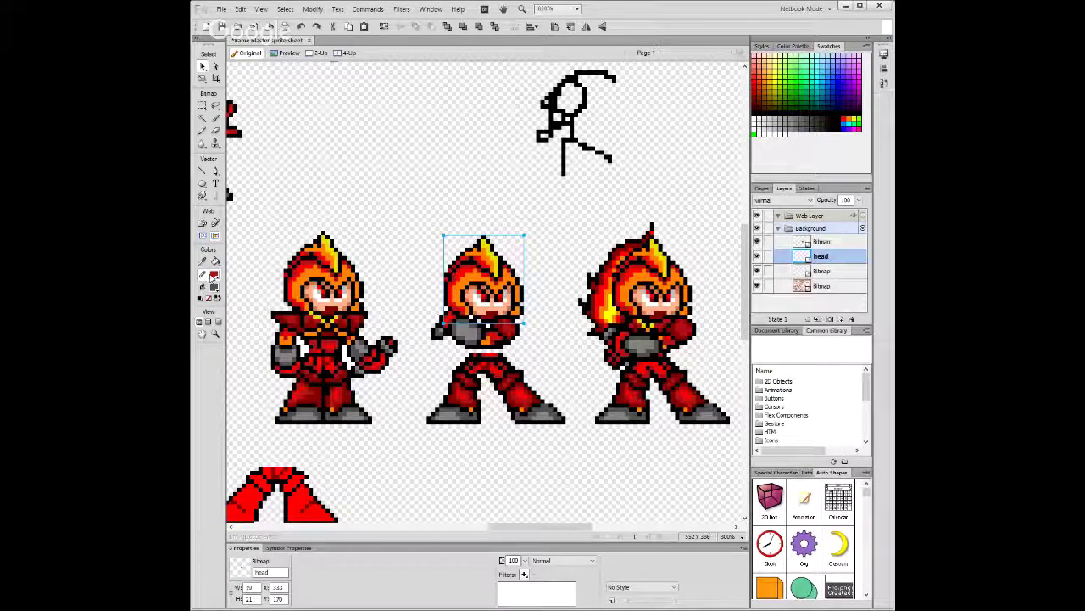
# Pencil yellow collar pixels beneath the attack pose's head on the sprite sheet bitmap, using the yellow from the standing sprite's collar.
pyautogui.click(214, 276)
pyautogui.click(314, 316)
pyautogui.click(202, 130)
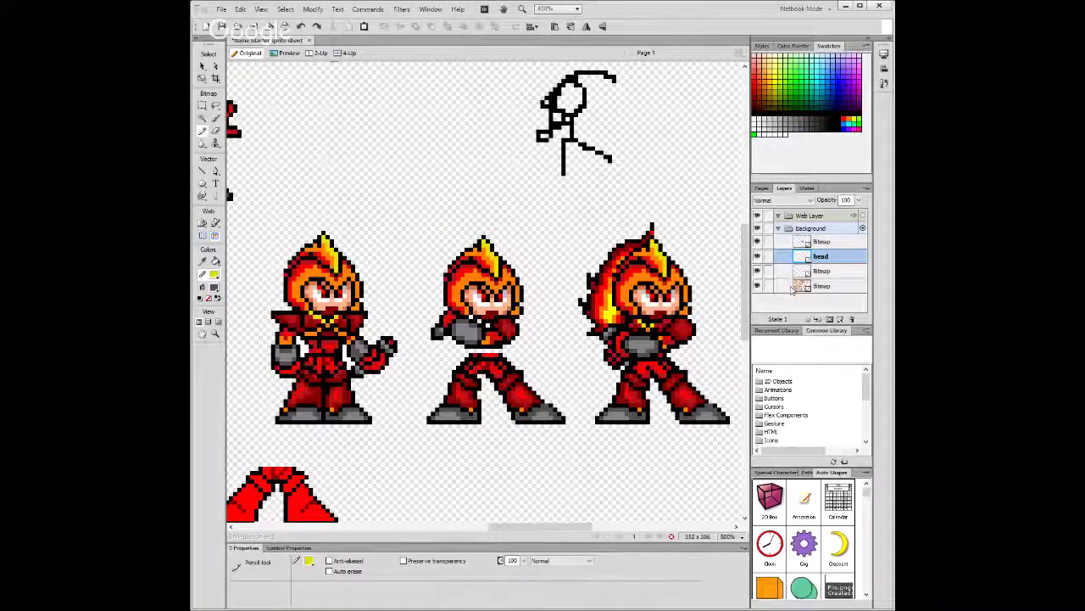
pyautogui.click(757, 286)
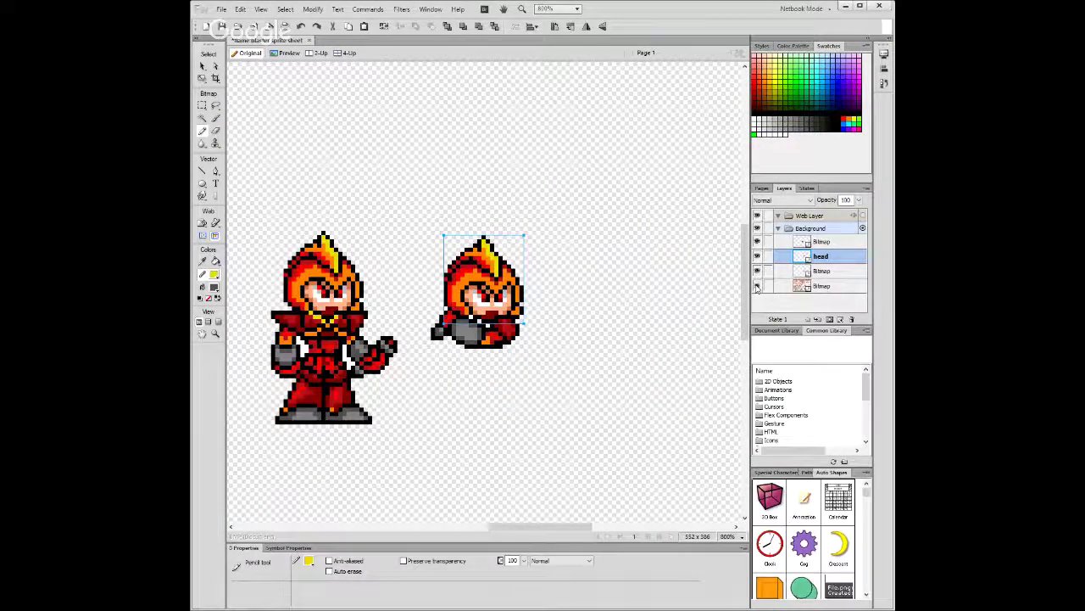
pyautogui.click(758, 286)
pyautogui.click(823, 286)
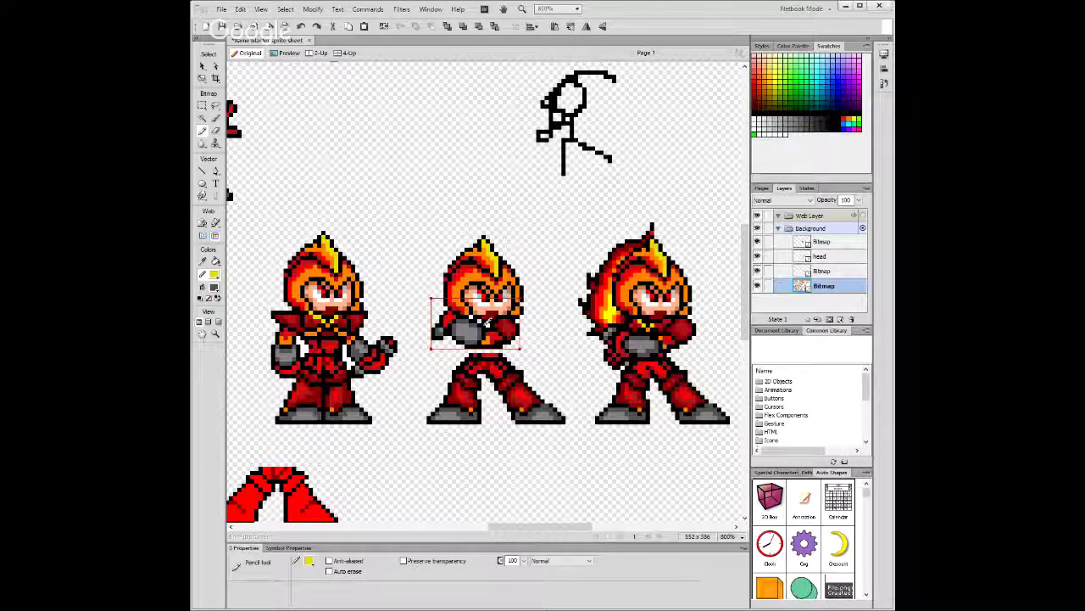
pyautogui.click(477, 321)
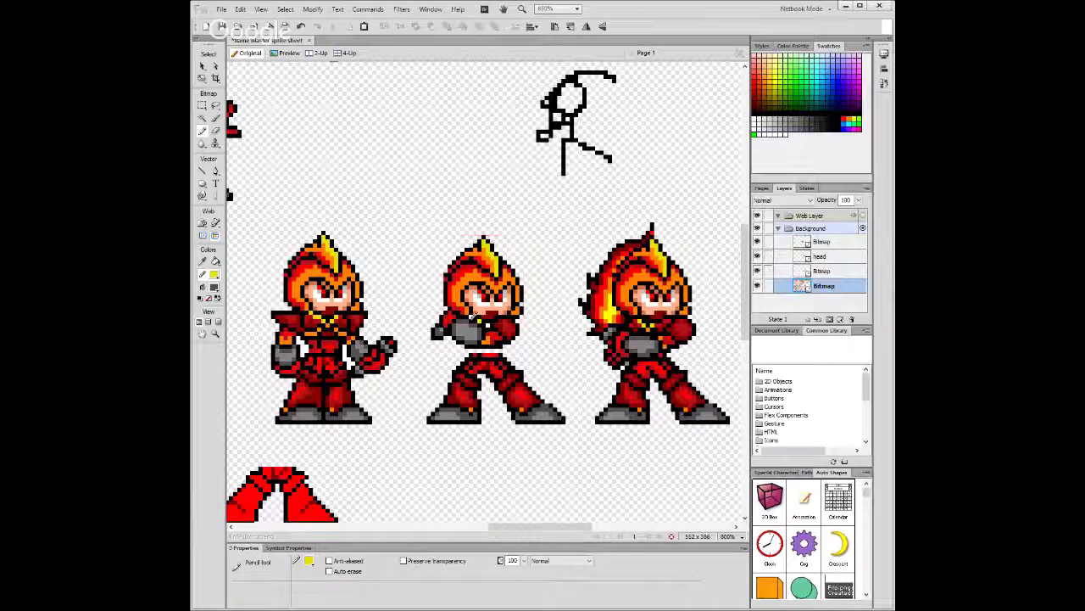
pyautogui.click(470, 317)
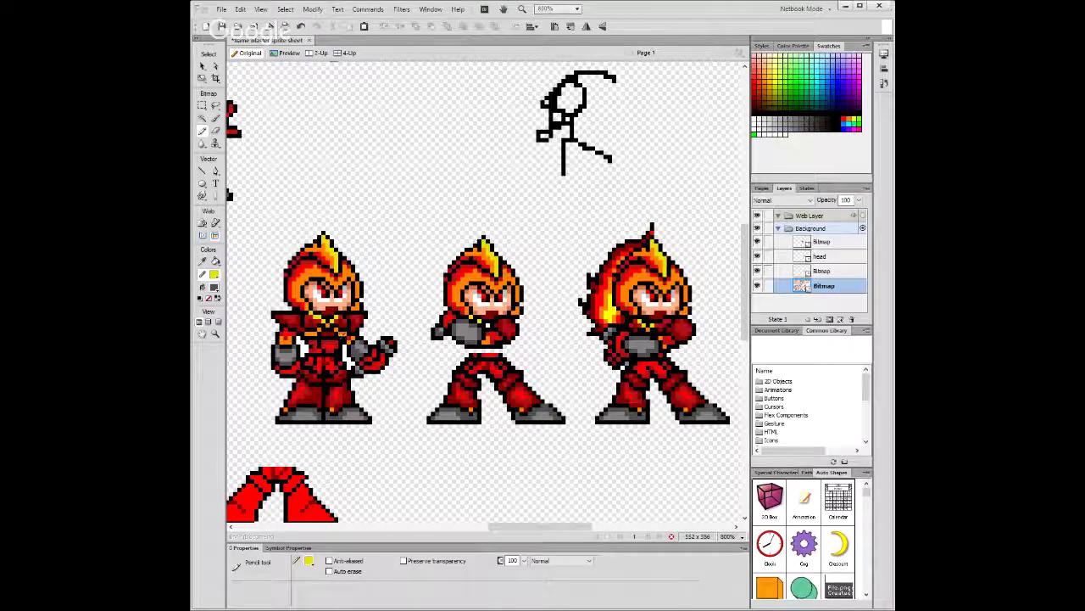
# Pencil the attack pose's missing waist between arms and legs, with black outlines and a red fill sampled from the standing sprite.
pyautogui.keyDown('alt'); pyautogui.click(330, 324); pyautogui.keyUp('alt')
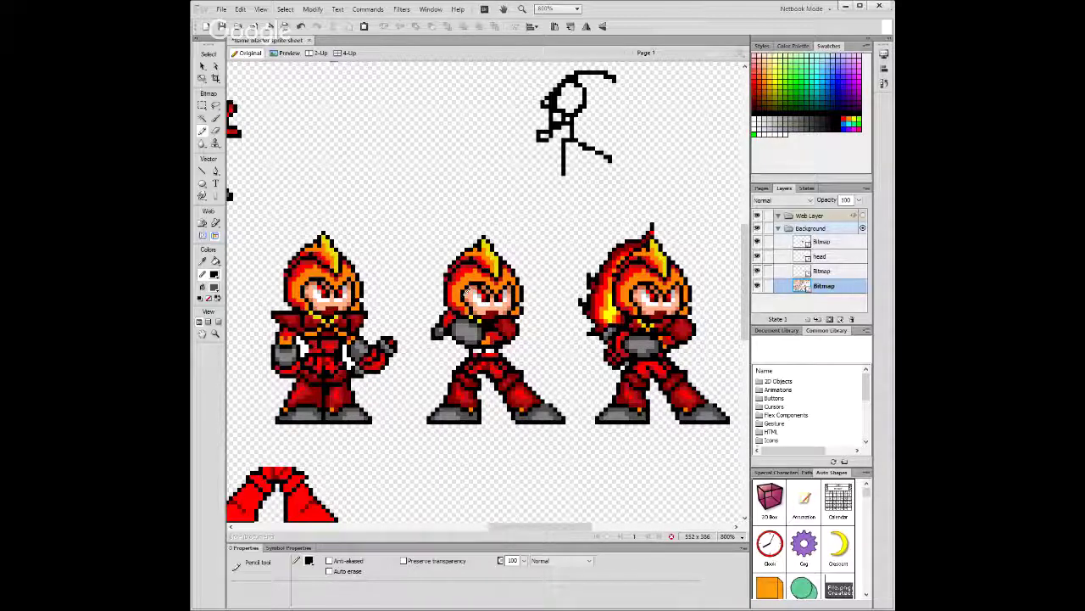
pyautogui.click(214, 274)
pyautogui.click(325, 336)
pyautogui.press('v')
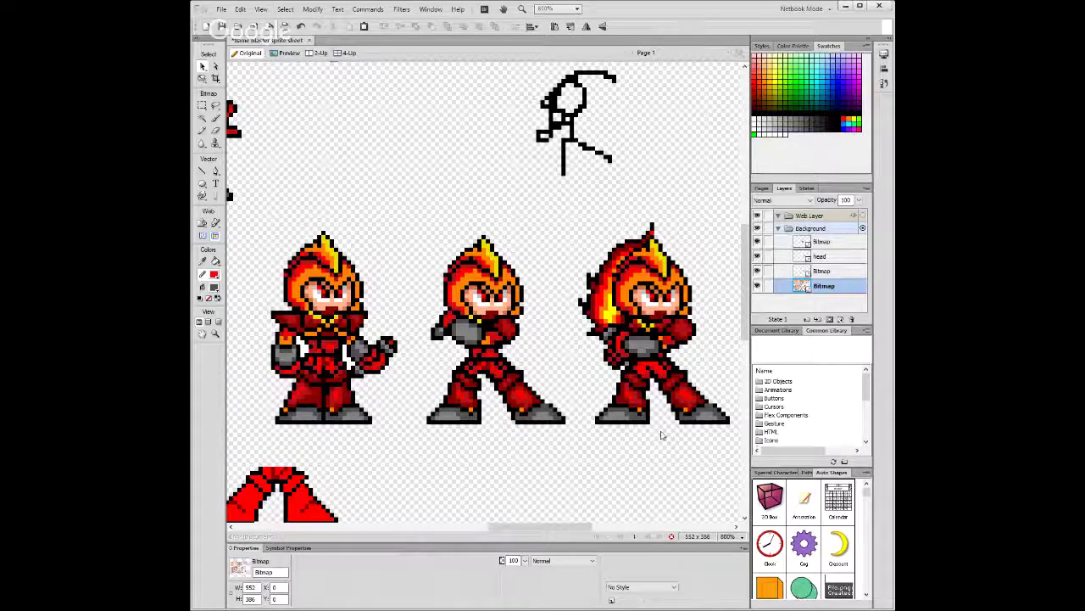
pyautogui.press('y')
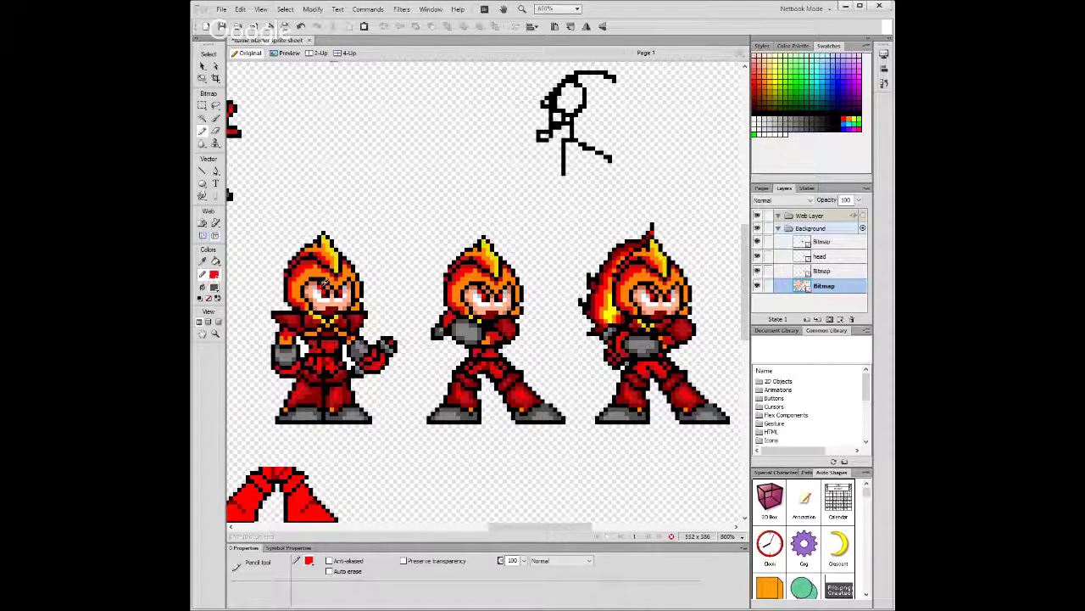
# Outline the bent arm below the attack pose's grey glove in black and fill it with the standing sprite's dark red.
pyautogui.press('d')
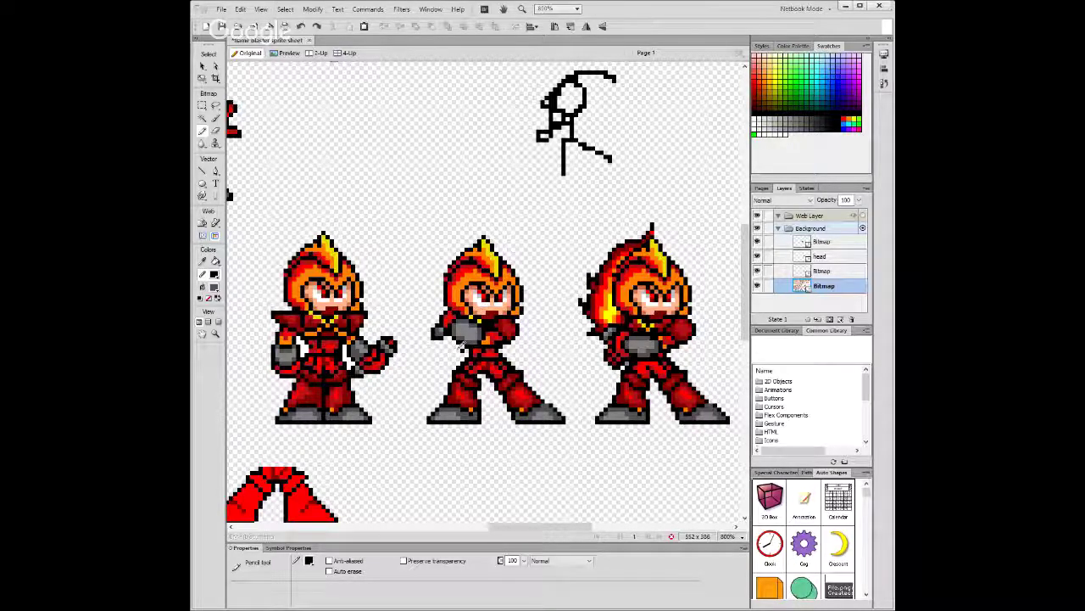
pyautogui.click(458, 345)
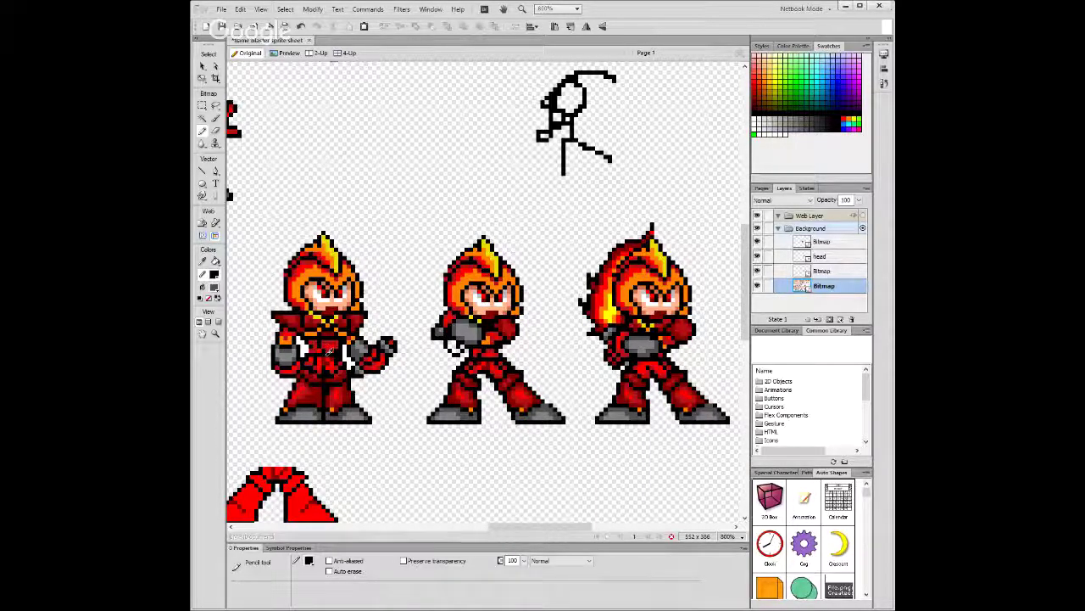
pyautogui.keyDown('alt'); pyautogui.click(365, 362); pyautogui.keyUp('alt')
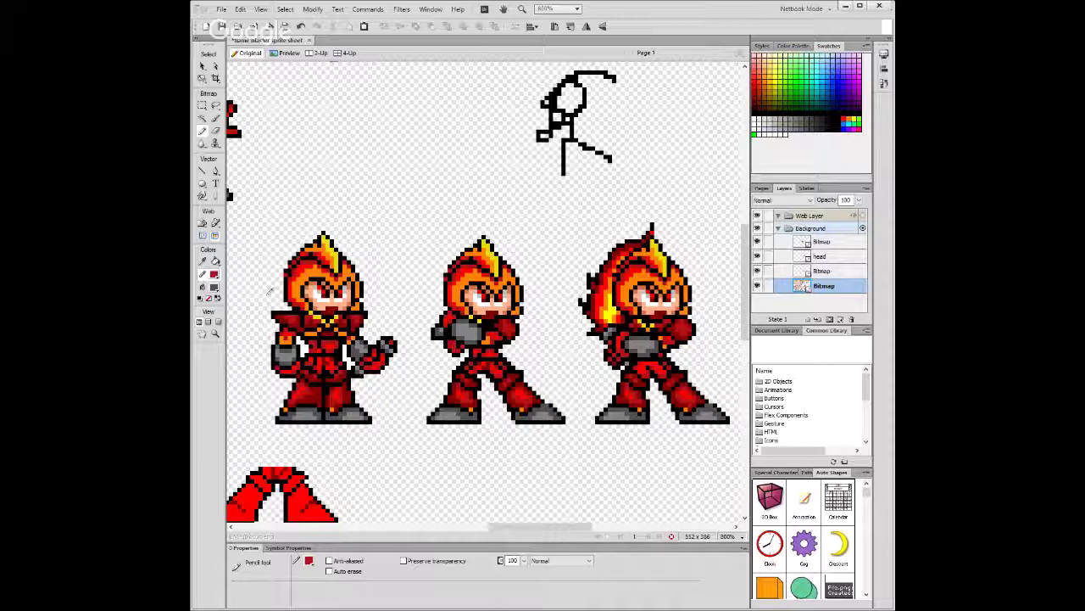
pyautogui.keyDown('alt'); pyautogui.click(454, 322); pyautogui.keyUp('alt')
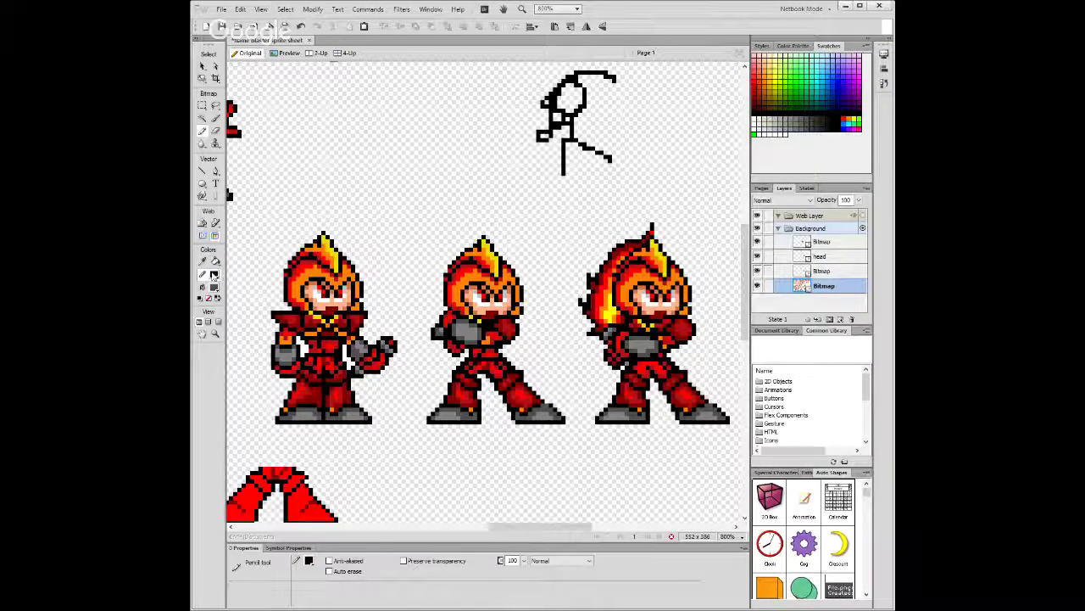
# Shade the attack pose's lower arm with reds sampled from the neighbouring sprites and a dark grey glove tone.
pyautogui.keyDown('alt'); pyautogui.click(327, 343); pyautogui.keyUp('alt')
pyautogui.keyDown('alt'); pyautogui.click(614, 357); pyautogui.keyUp('alt')
pyautogui.keyDown('alt'); pyautogui.click(485, 321); pyautogui.keyUp('alt')
pyautogui.keyDown('alt'); pyautogui.click(447, 339); pyautogui.keyUp('alt')
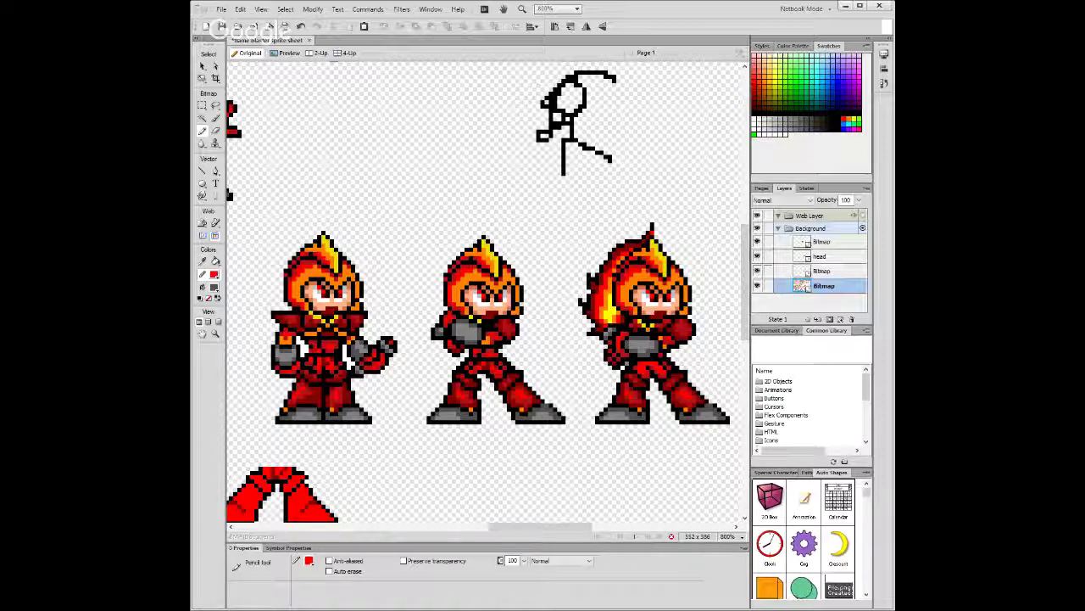
pyautogui.click(202, 105)
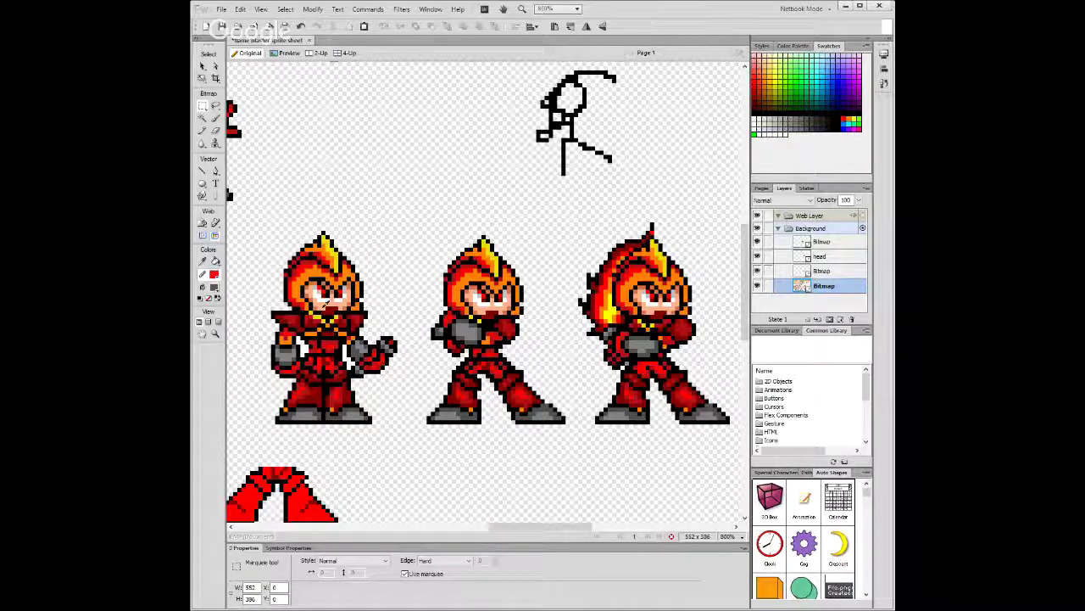
pyautogui.click(200, 131)
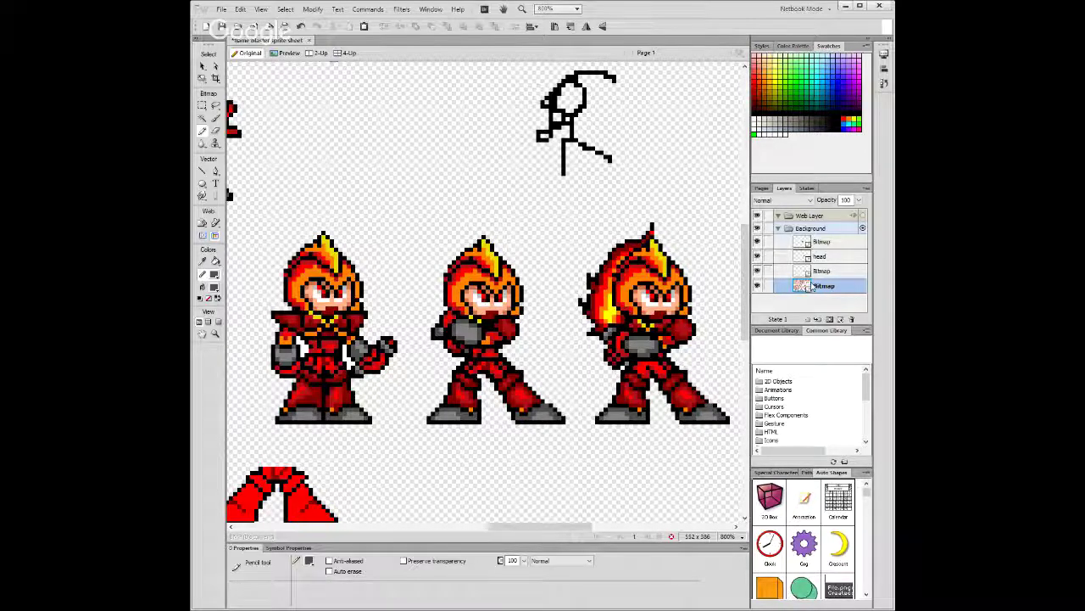
# Merge the head and arms bitmaps into the sprite sheet bitmap.
pyautogui.moveTo(813, 286); pyautogui.dragTo(840, 271)
pyautogui.keyDown('shift'); pyautogui.click(840, 256); pyautogui.keyUp('shift')
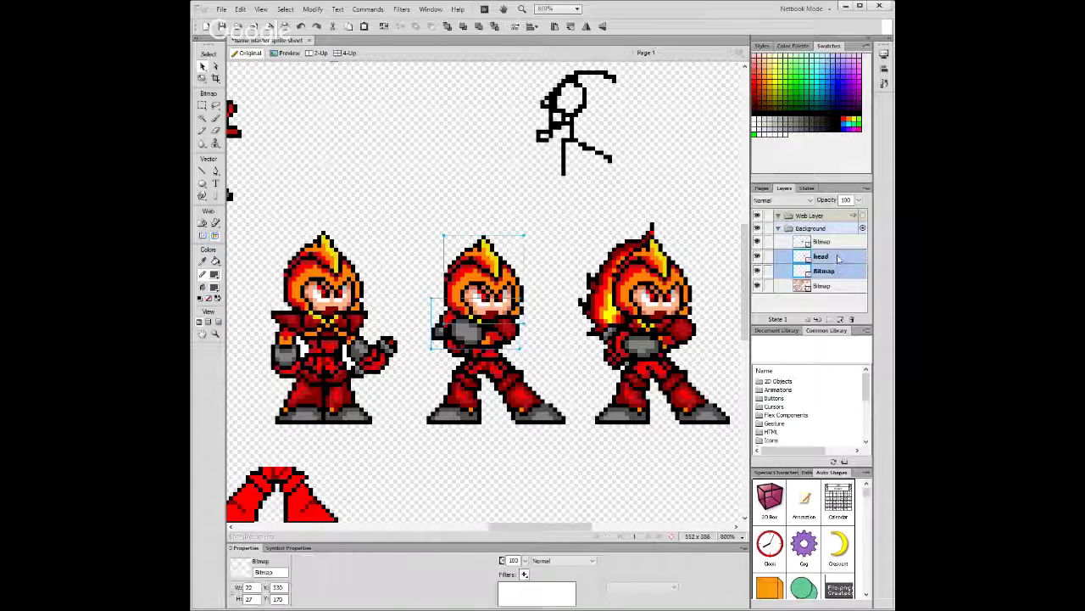
pyautogui.keyDown('shift'); pyautogui.click(839, 287); pyautogui.keyUp('shift')
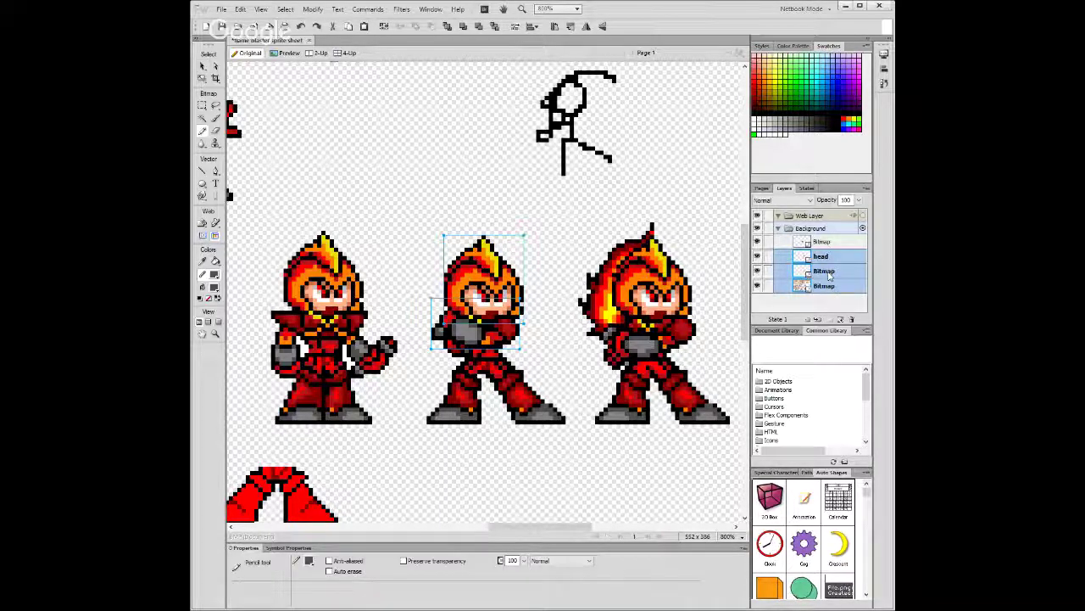
pyautogui.hotkey('ctrl', 'e')
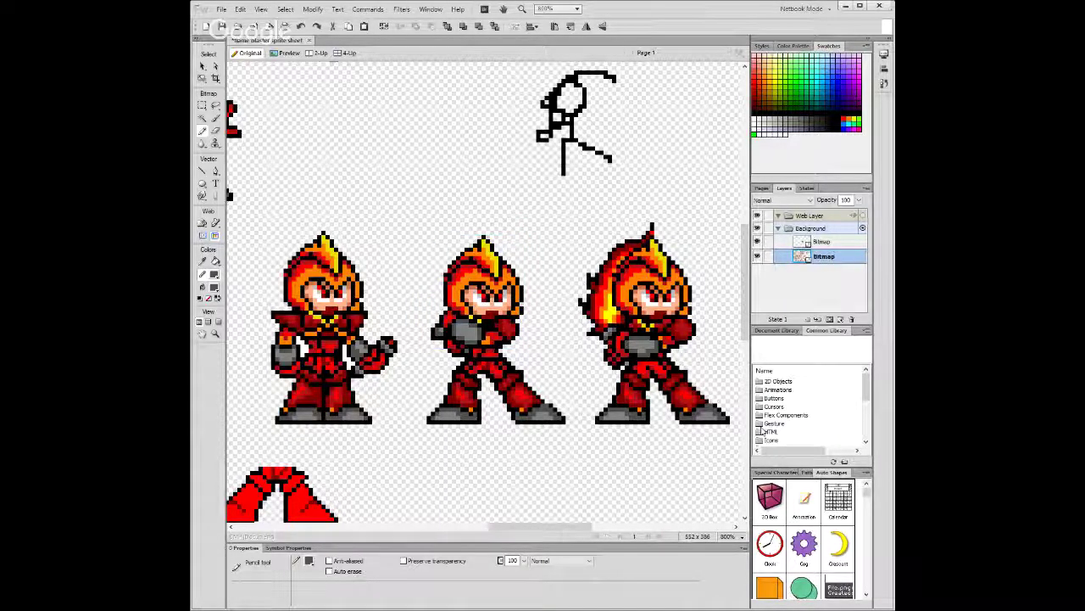
# Overlay the completed attack pose on the flaming sprite beside it to compare their alignment, and return it to its place.
pyautogui.click(202, 105)
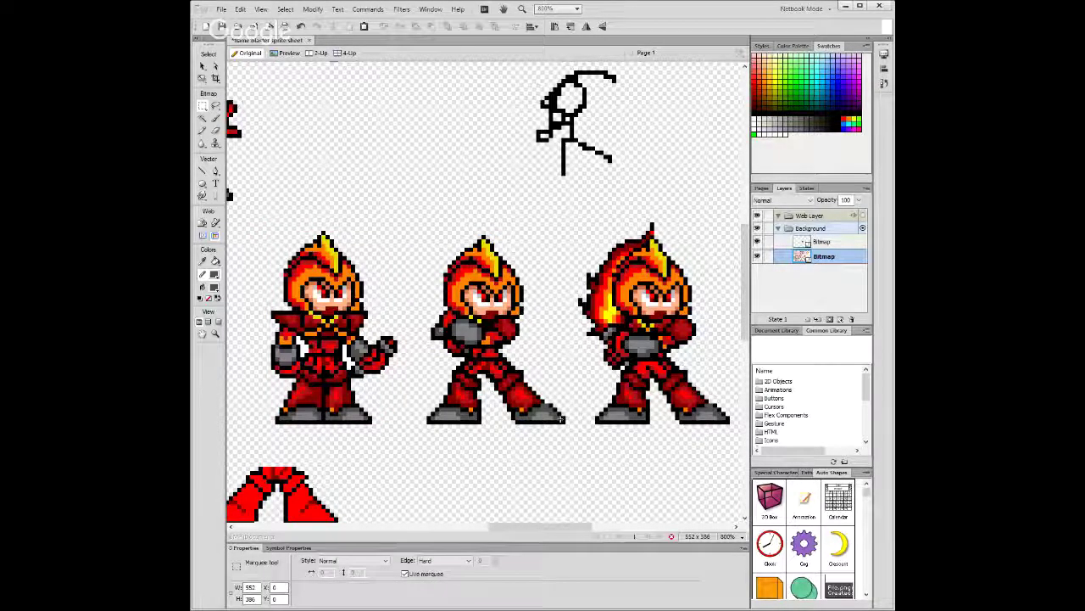
pyautogui.moveTo(565, 423); pyautogui.dragTo(414, 229)
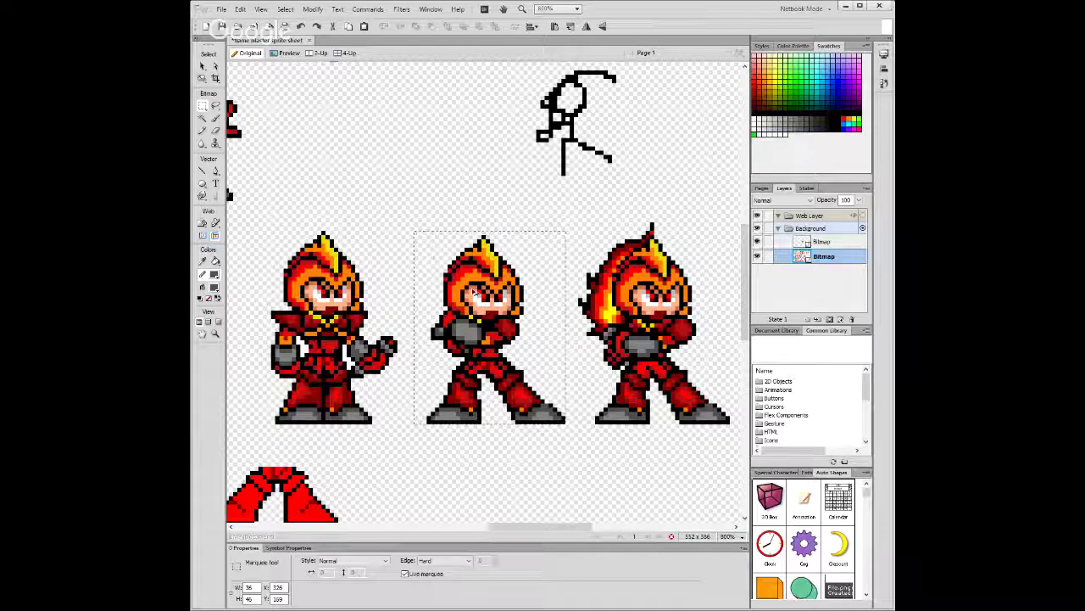
pyautogui.moveTo(475, 291); pyautogui.dragTo(641, 292)
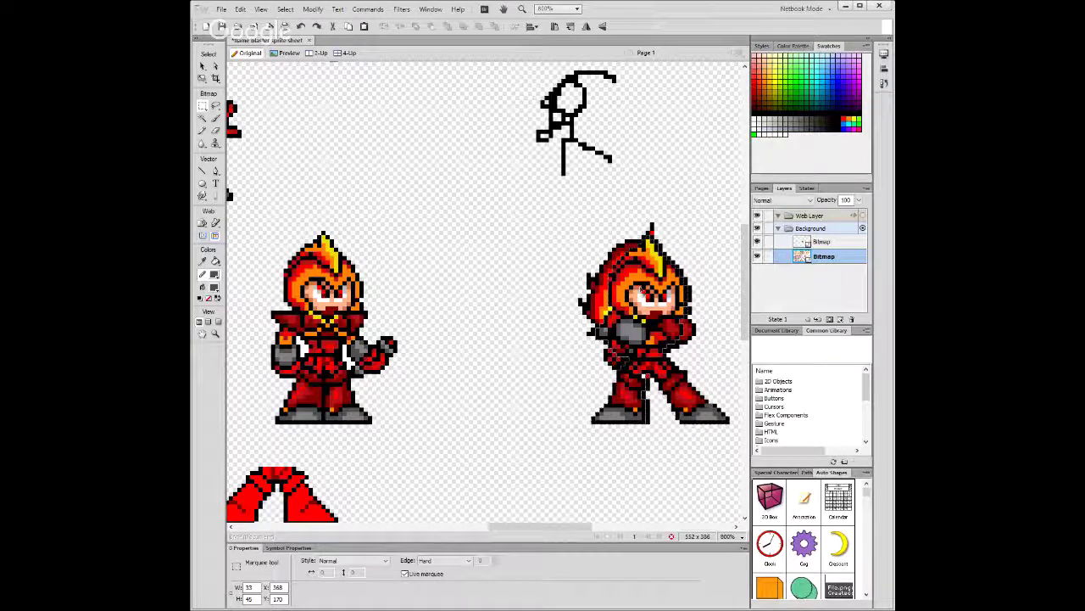
pyautogui.press('Right')
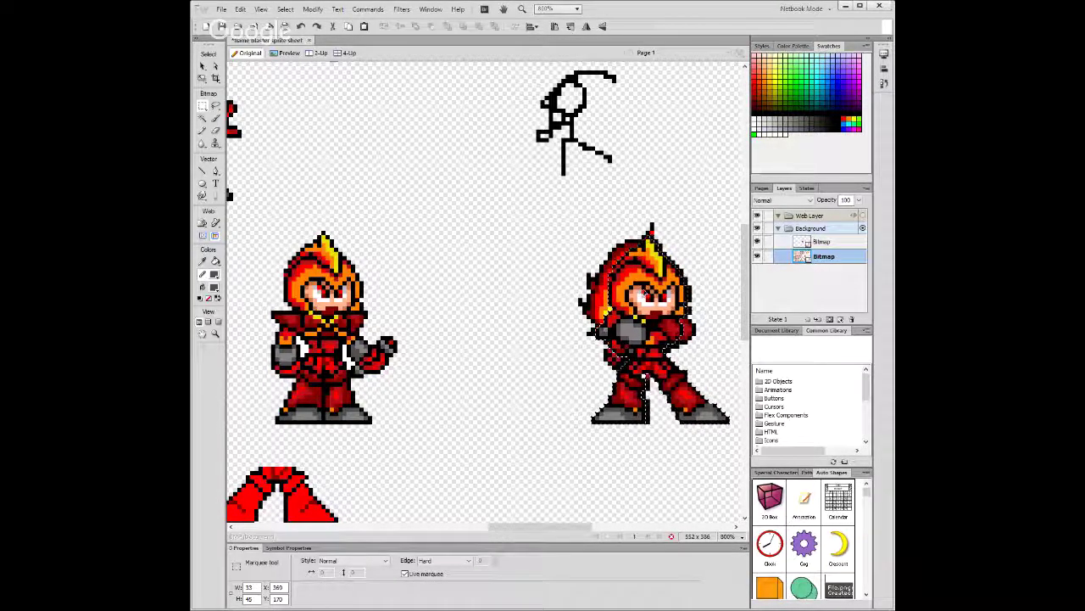
pyautogui.moveTo(651, 290); pyautogui.dragTo(479, 290)
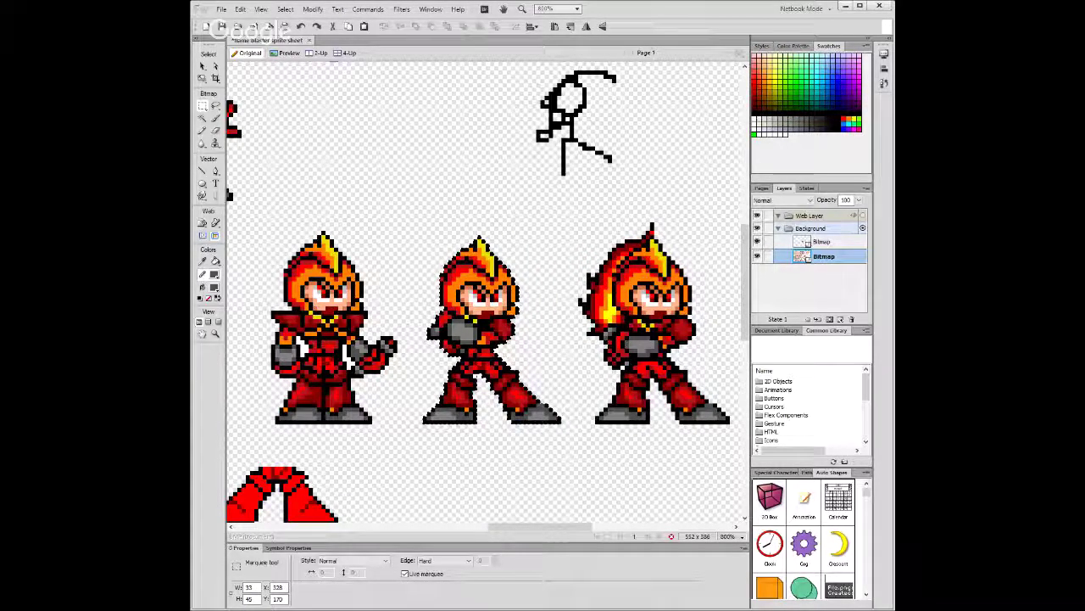
pyautogui.hotkey('ctrl', 'd')
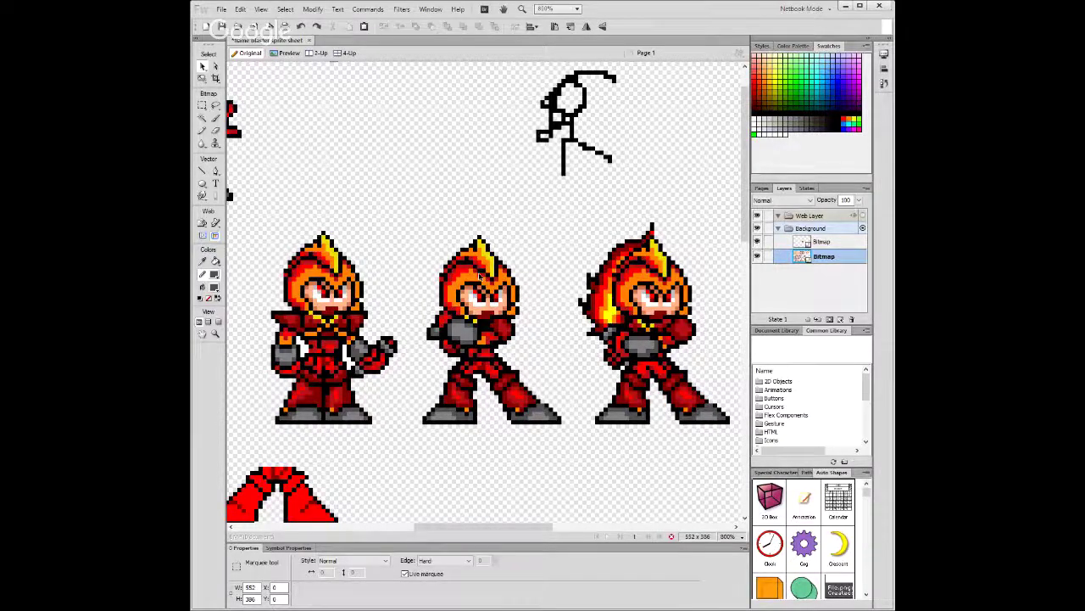
# Delete the old version of the pose, the first sprite in the top row of attack sprites.
pyautogui.hotkey('ctrl', '2')
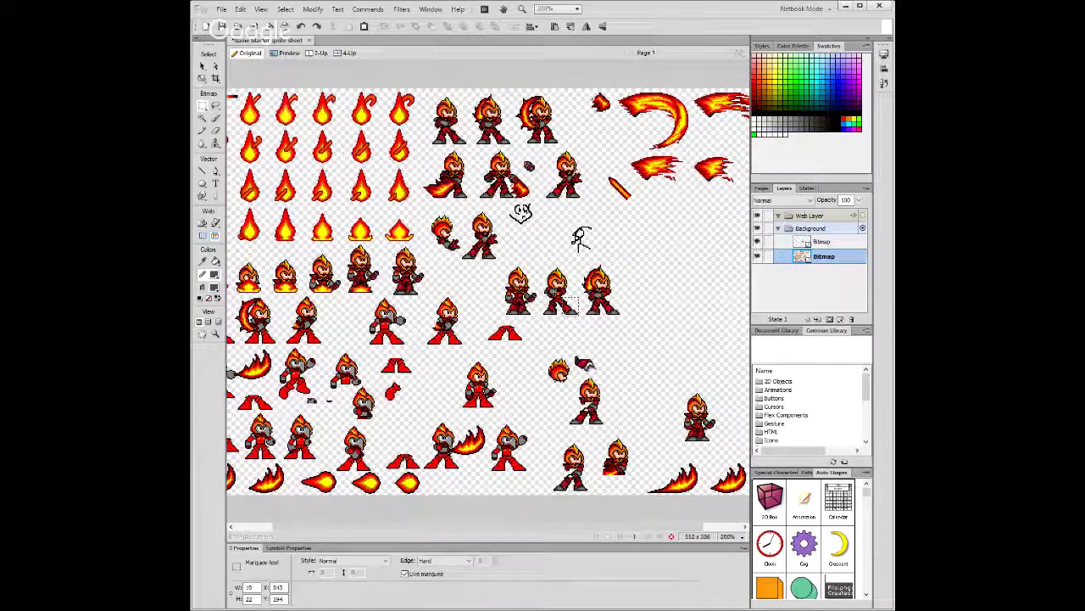
pyautogui.moveTo(541, 268); pyautogui.dragTo(579, 315)
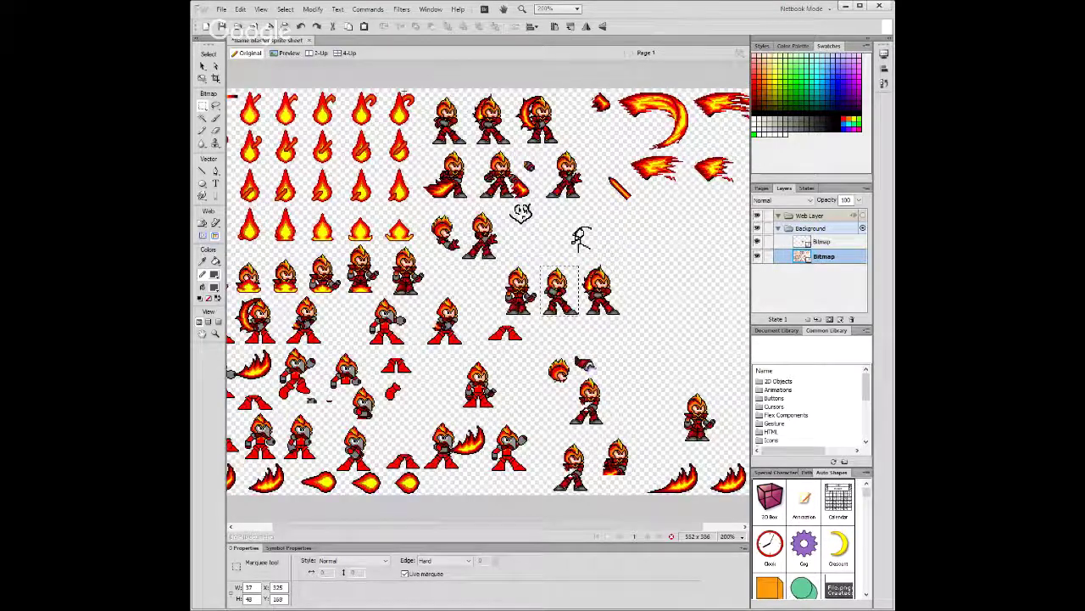
pyautogui.moveTo(424, 98); pyautogui.dragTo(464, 146)
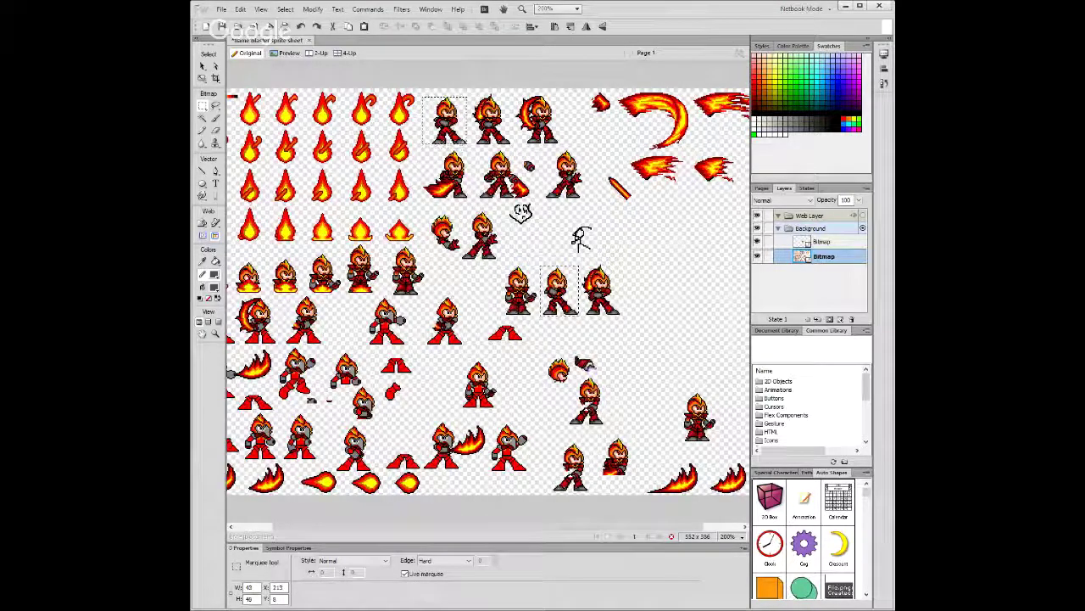
pyautogui.moveTo(422, 96); pyautogui.dragTo(465, 142)
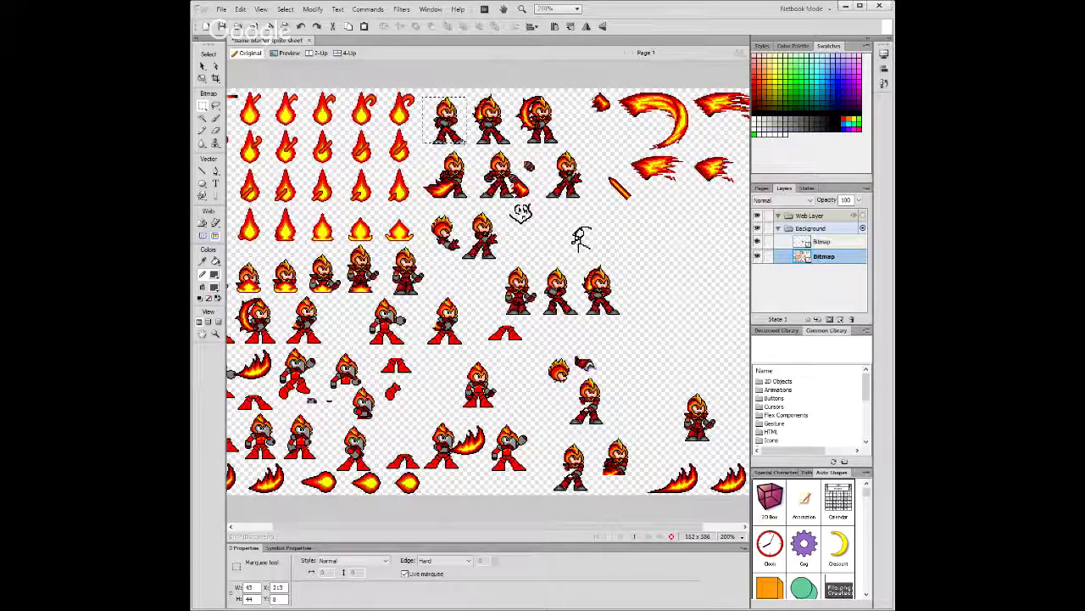
pyautogui.press('Delete')
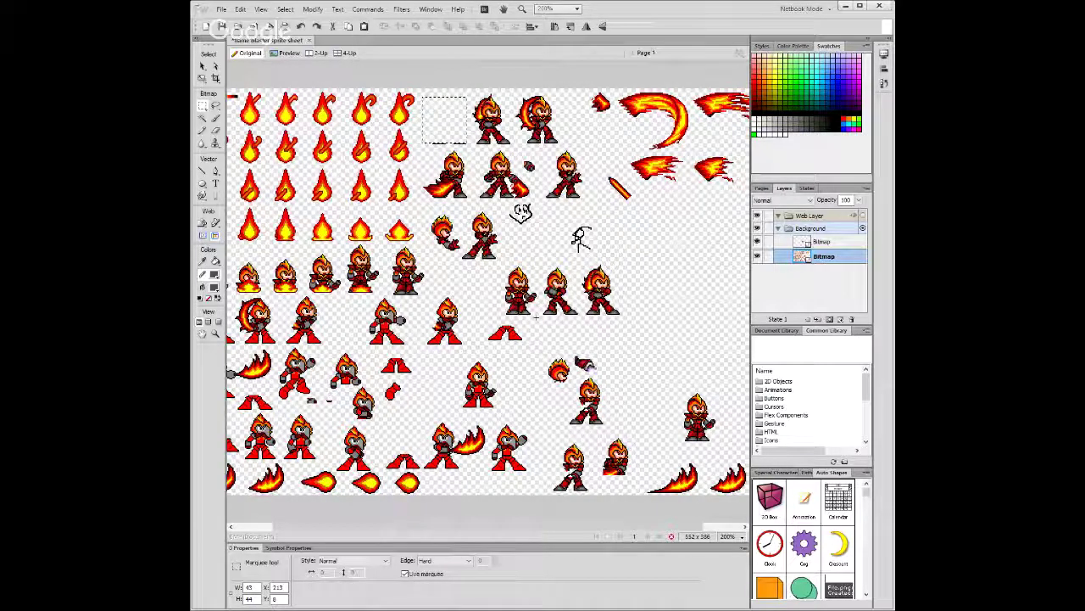
# Move the completed attack pose into the emptied first slot of the top attack row, at X 224, Y 1.
pyautogui.moveTo(541, 315)
pyautogui.mouseDown()
pyautogui.moveTo(580, 268)
pyautogui.moveTo(551, 281)
pyautogui.moveTo(456, 119)
pyautogui.mouseUp()
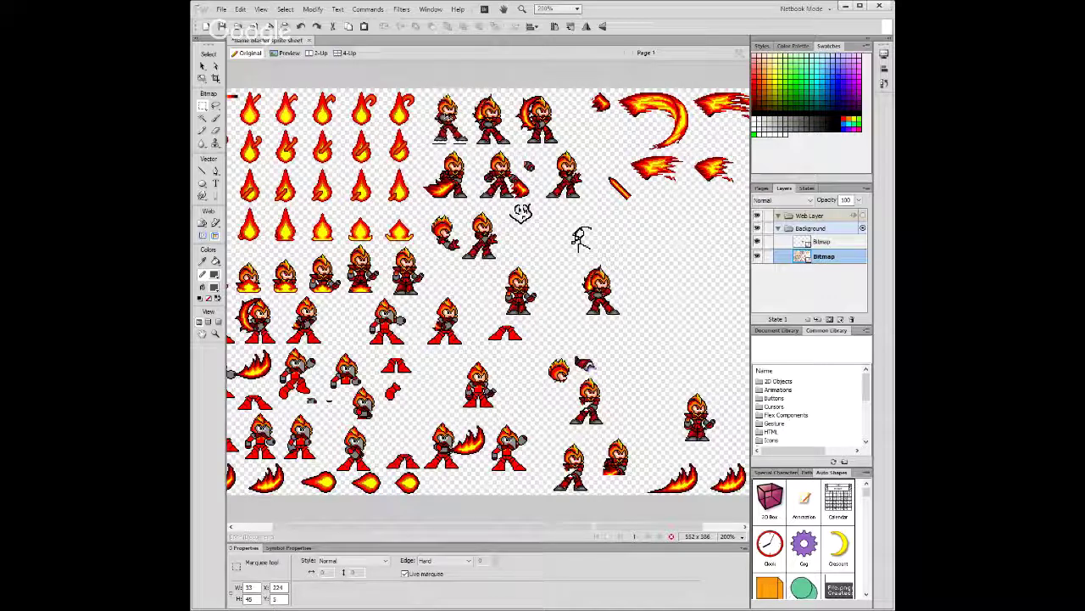
pyautogui.hotkey('ctrl', '=')
pyautogui.hotkey('ctrl', '=')
pyautogui.hotkey('ctrl', '=')
pyautogui.hotkey('ctrl', '=')
pyautogui.moveTo(467, 258); pyautogui.dragTo(456, 281)
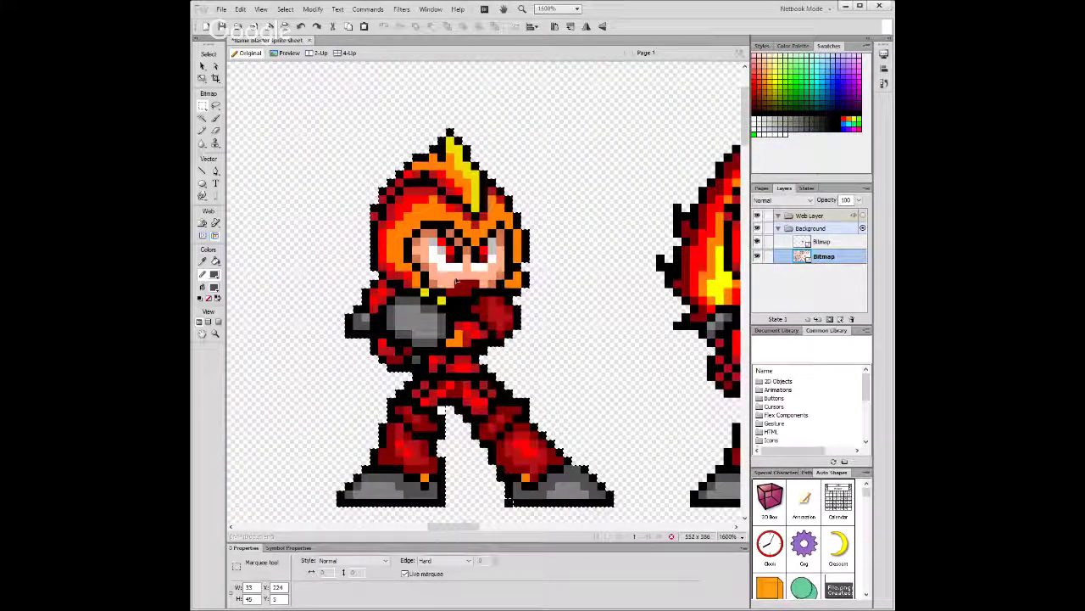
# Drop the selection around the placed attack pose, clear the small marquee beside its foot, and save the sprite sheet.
pyautogui.hotkey('ctrl', 'd')
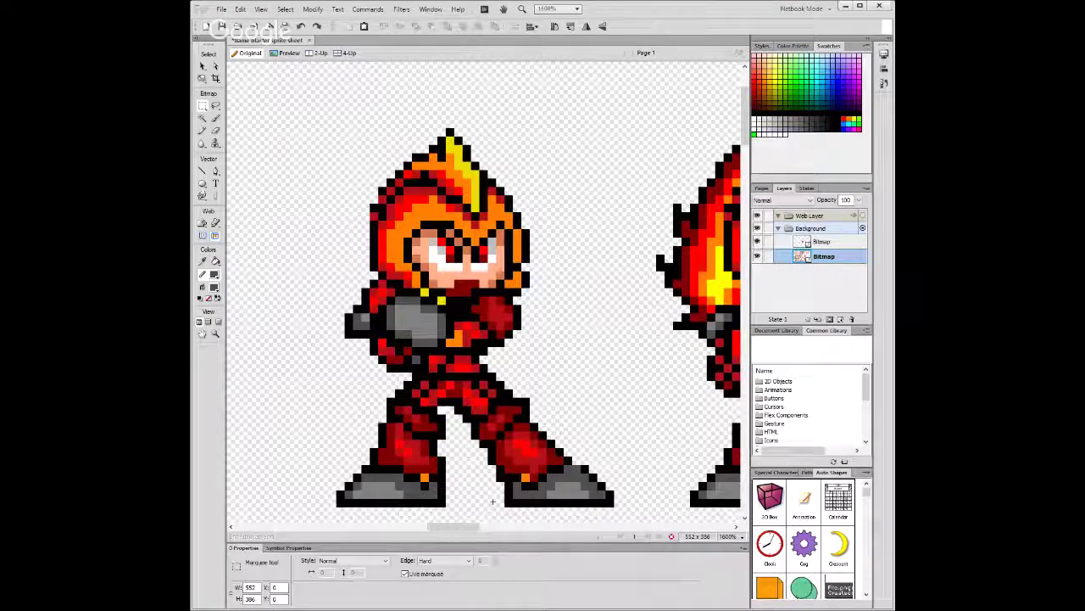
pyautogui.moveTo(491, 496); pyautogui.dragTo(501, 502)
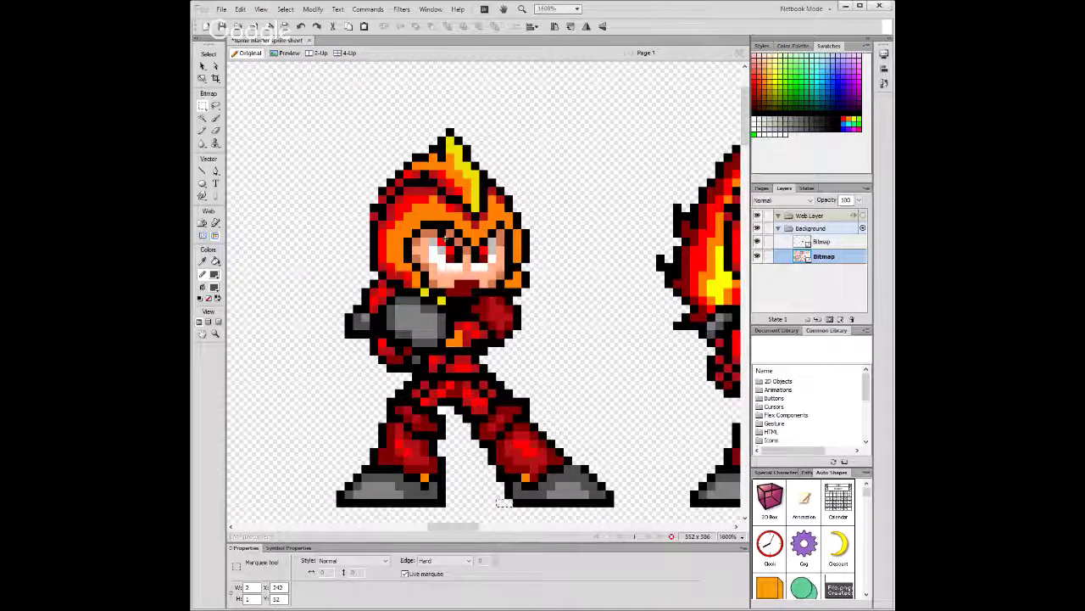
pyautogui.hotkey('ctrl', '-')
pyautogui.hotkey('ctrl', '-')
pyautogui.hotkey('ctrl', '-')
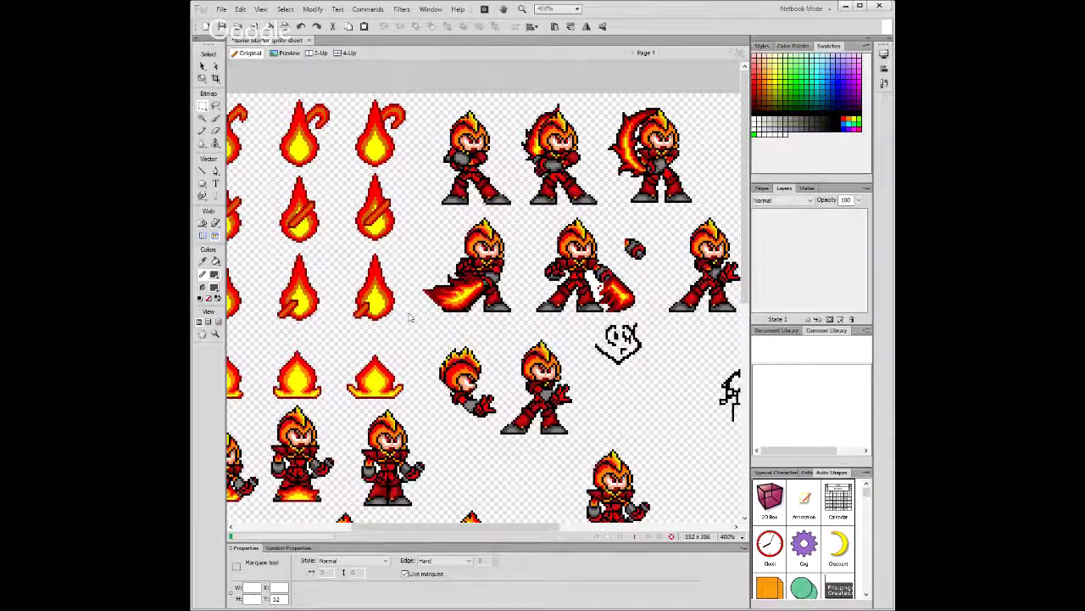
pyautogui.click(544, 342)
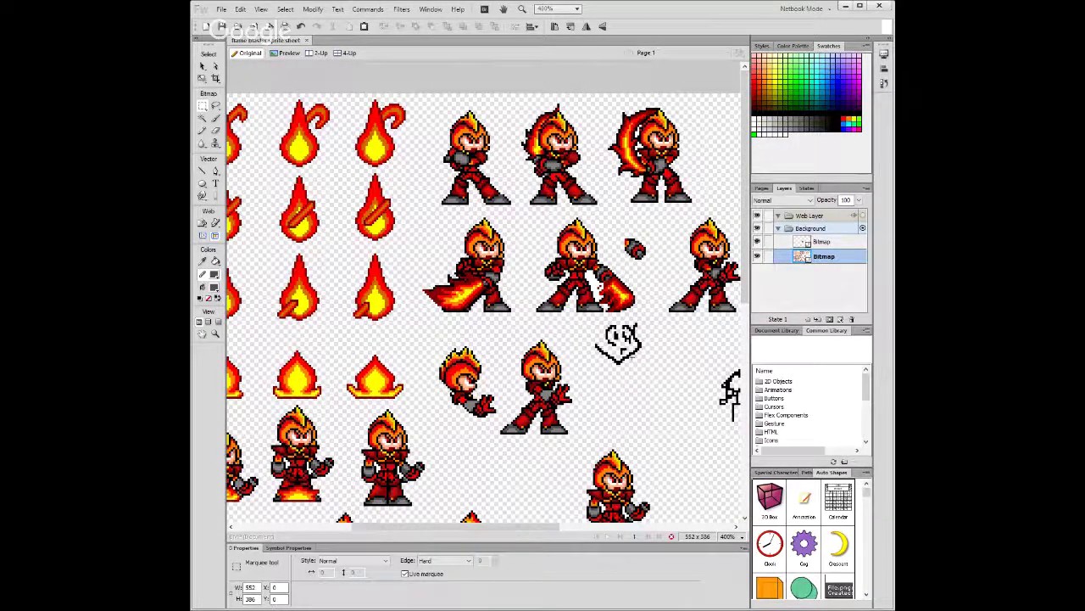
# Review the rows of attack poses and the rest of the sprite sheet from edge to edge.
pyautogui.hotkey('ctrl', '=')
pyautogui.scroll(3, 408, 231)
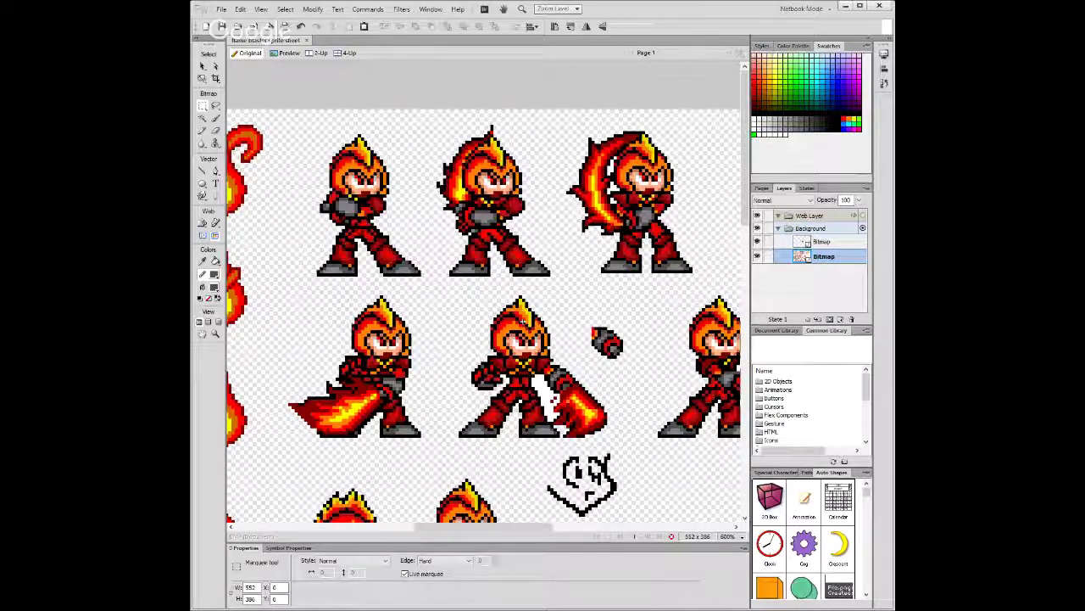
pyautogui.scroll(-1, 522, 320)
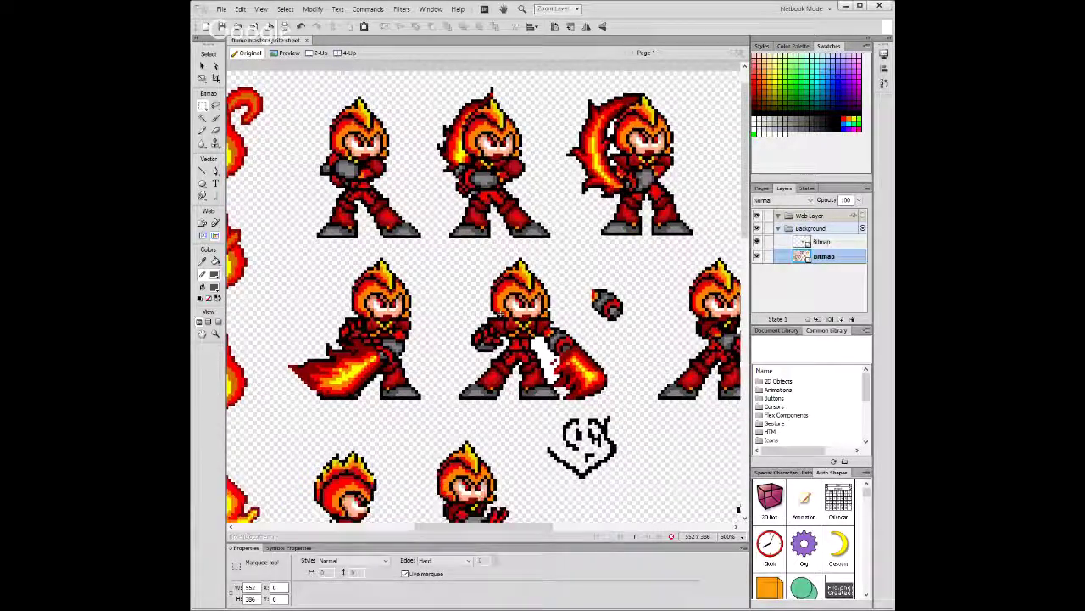
pyautogui.scroll(-5, 501, 314)
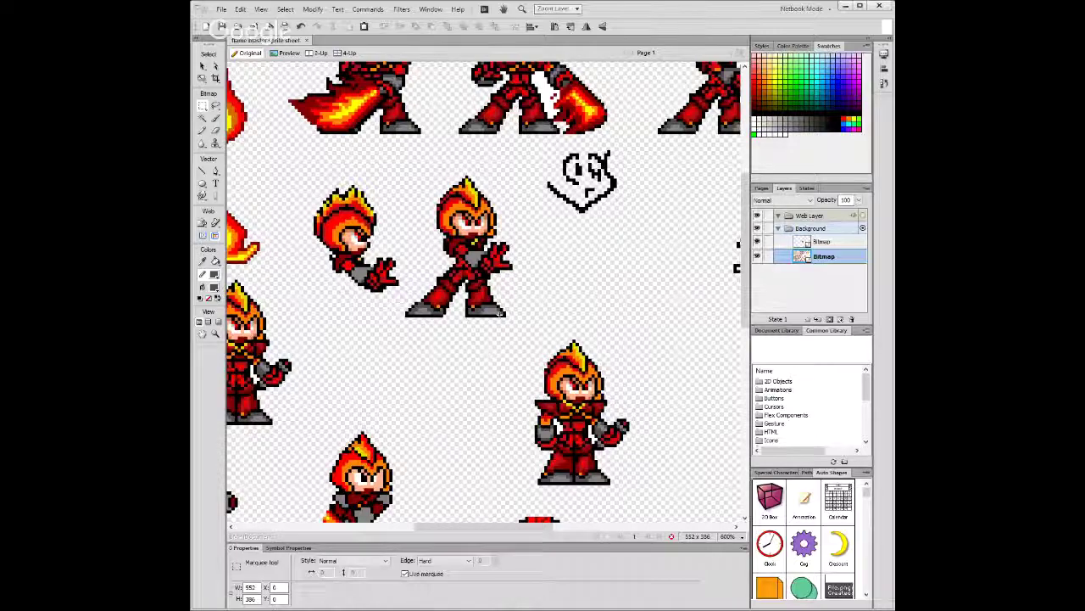
pyautogui.press('v')
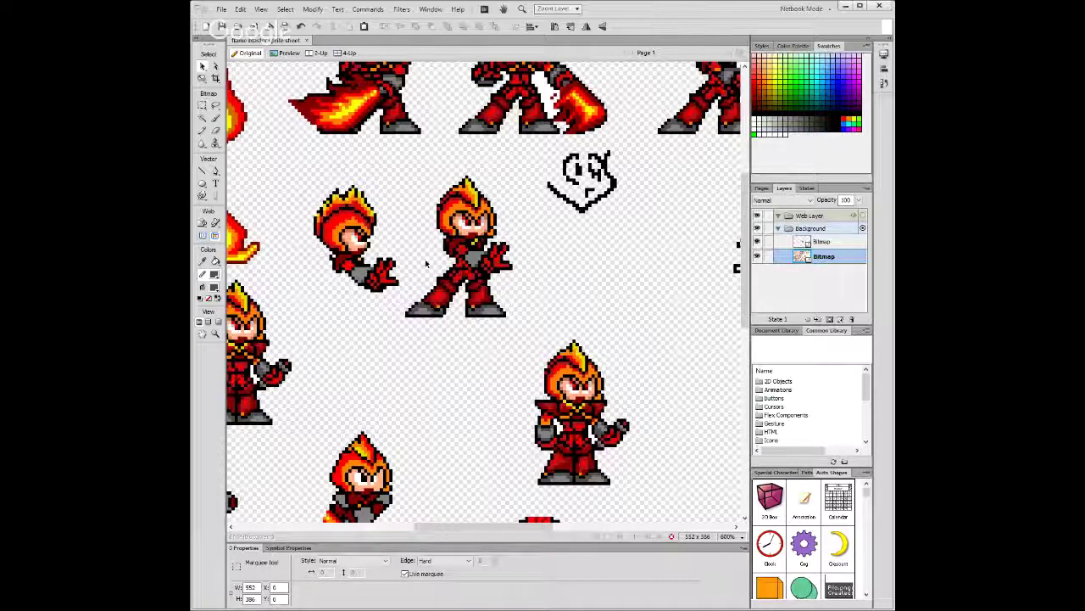
pyautogui.hotkey('ctrl', '-')
pyautogui.hotkey('ctrl', '-')
pyautogui.hotkey('ctrl', '-')
pyautogui.hotkey('ctrl', '-')
pyautogui.press('m')
pyautogui.hotkey('ctrl', '=')
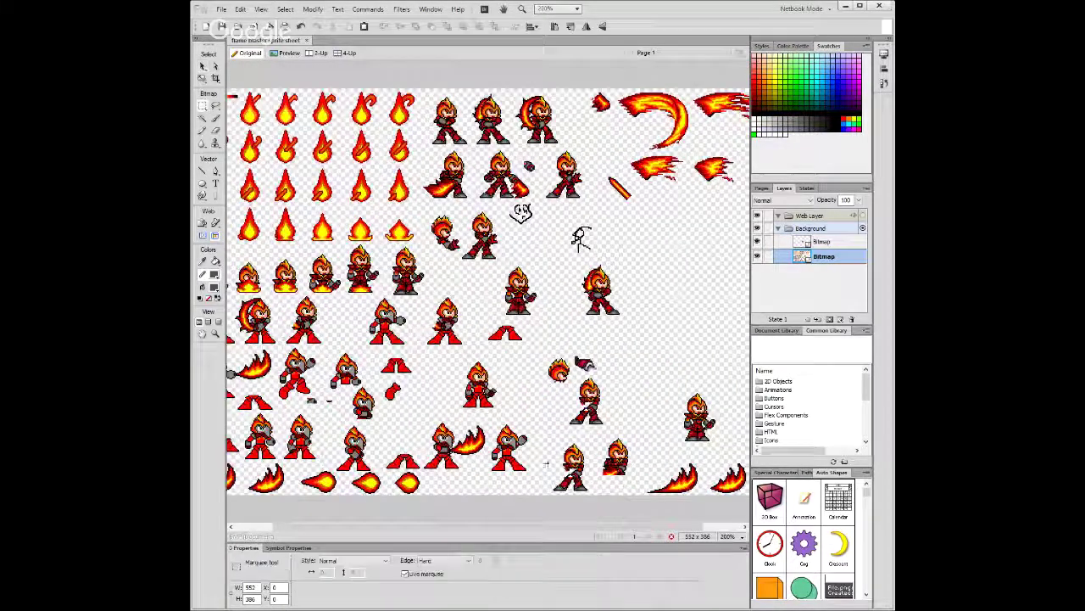
pyautogui.hscroll(2, 616, 532)
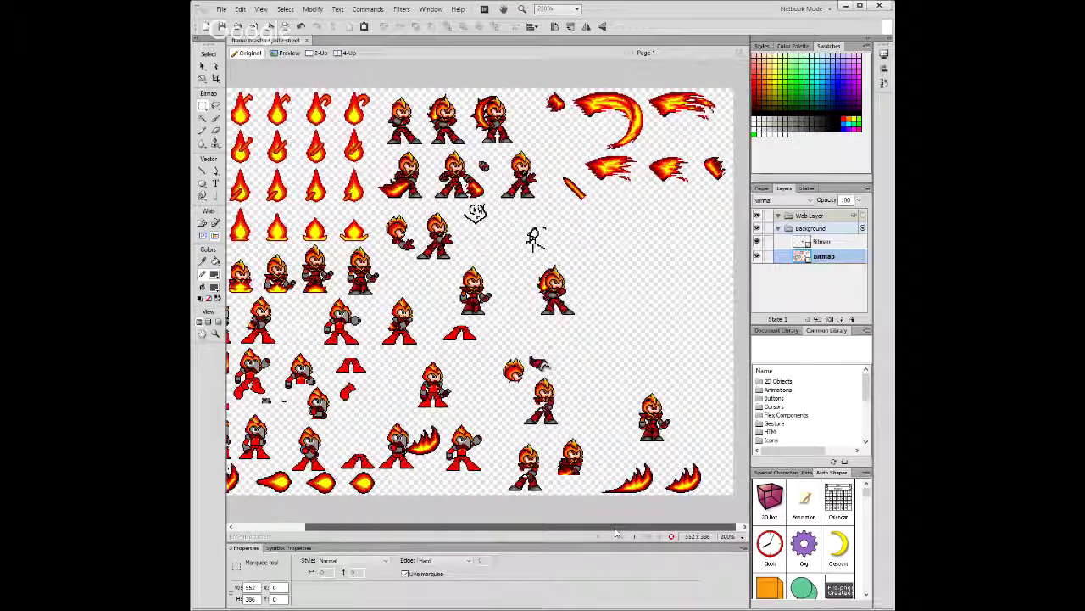
pyautogui.hscroll(-2, 482, 532)
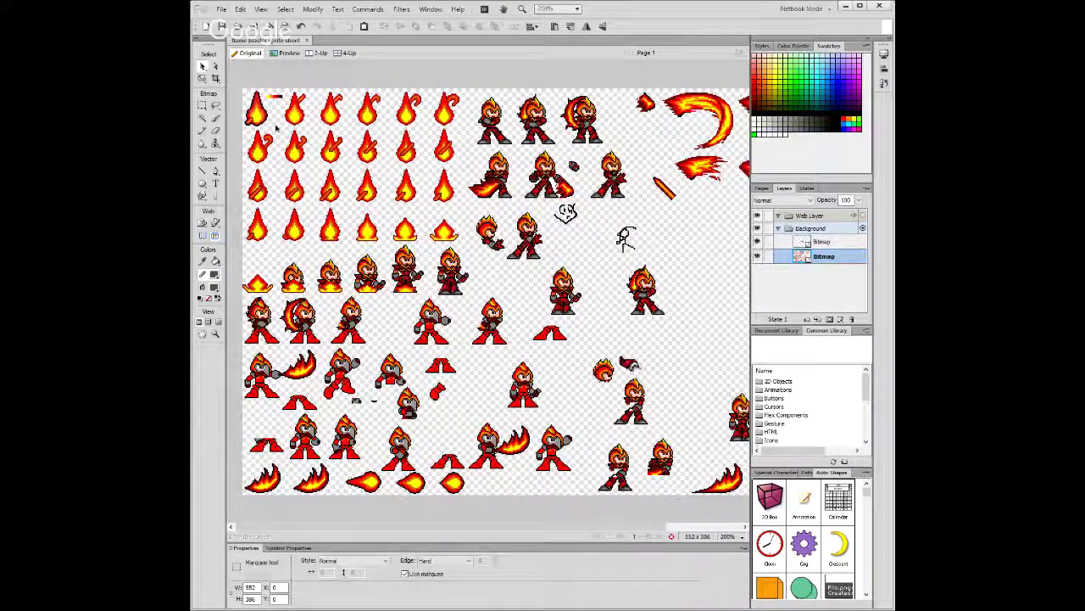
# Examine up close the top attack poses, the loose head and arm sprite, and the standing sprite below them.
pyautogui.hotkey('ctrl', '=')
pyautogui.hotkey('ctrl', '=')
pyautogui.hotkey('ctrl', '=')
pyautogui.hotkey('ctrl', '=')
pyautogui.scroll(3, 409, 320)
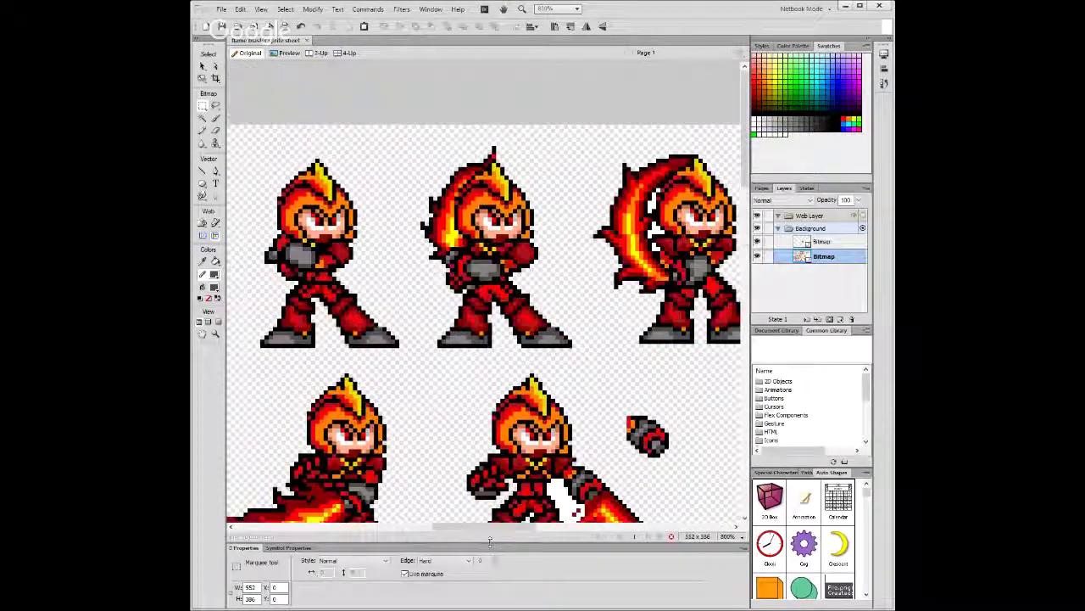
pyautogui.scroll(-5, 488, 533)
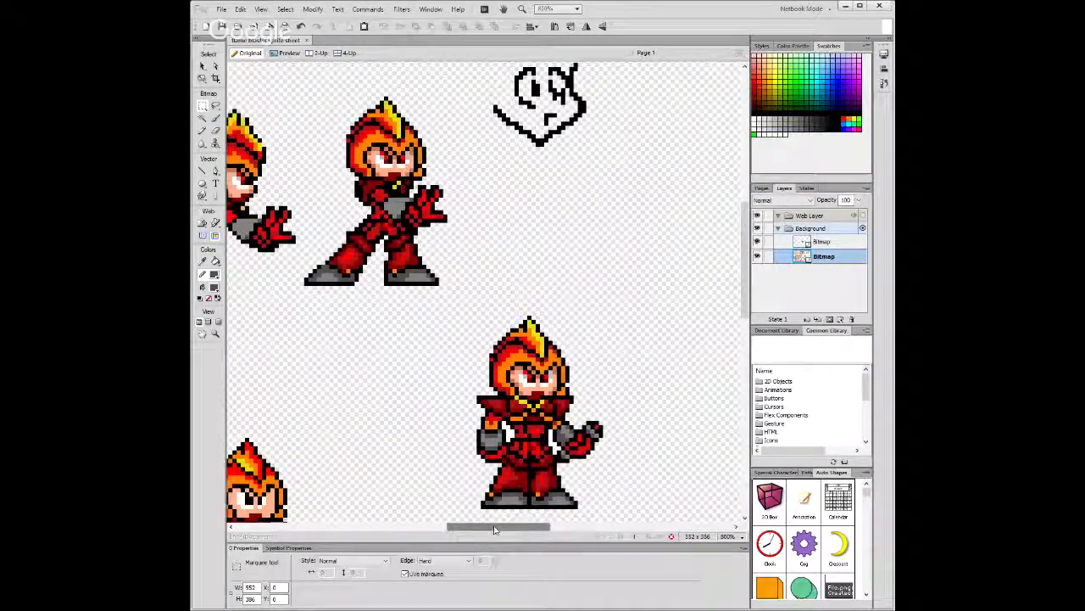
pyautogui.moveTo(504, 532); pyautogui.dragTo(466, 533)
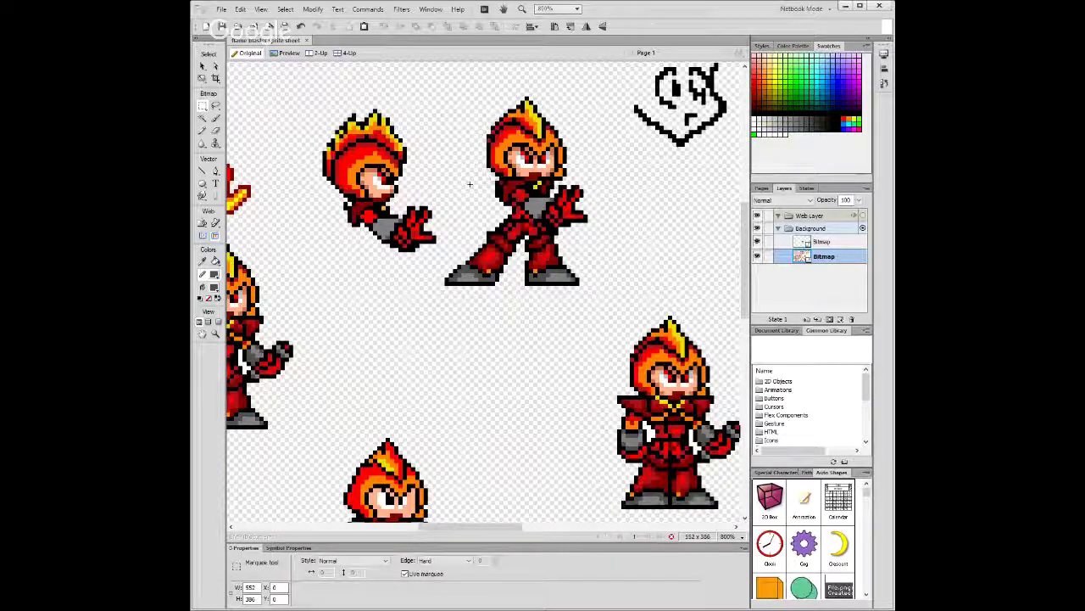
pyautogui.scroll(5, 491, 178)
pyautogui.scroll(-10, 499, 236)
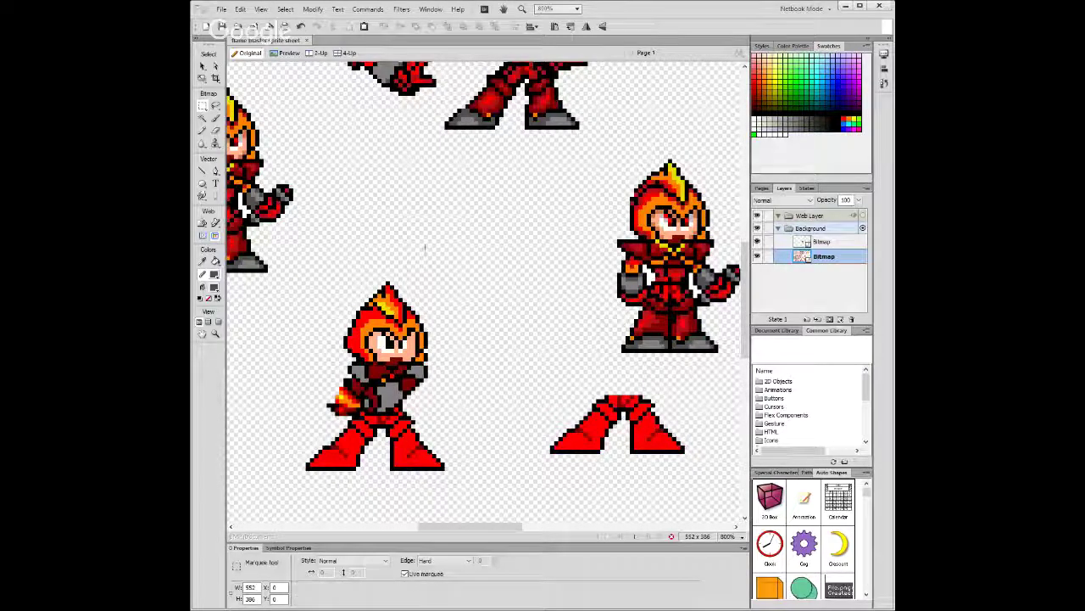
pyautogui.scroll(10, 425, 247)
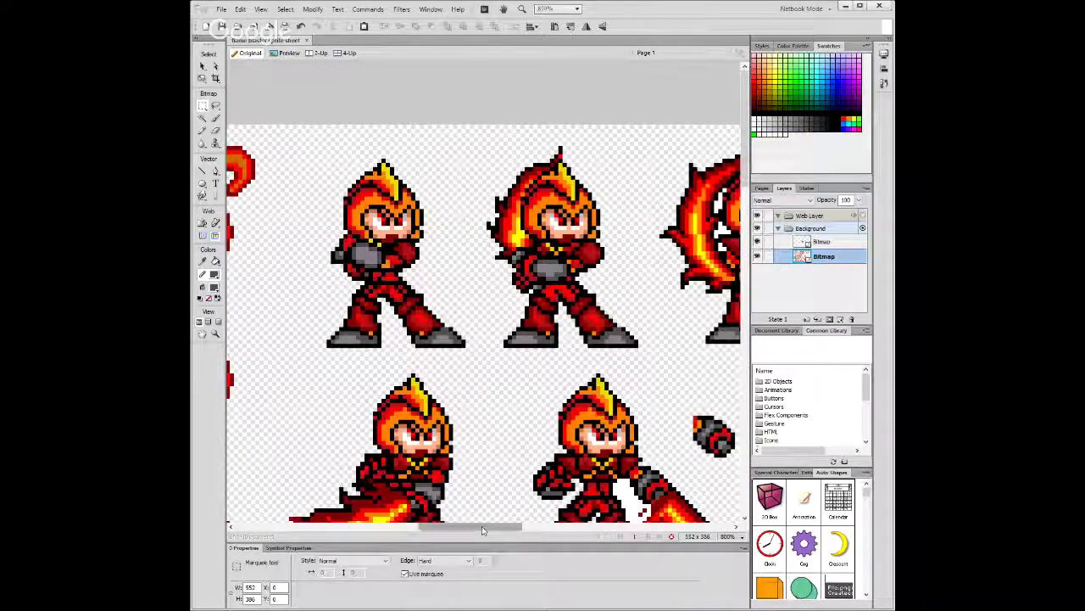
# Try the Paint Bucket on the first flame's core, undo the fill, and set the fill colour to the palette strip's yellow.
pyautogui.moveTo(480, 532); pyautogui.dragTo(289, 532)
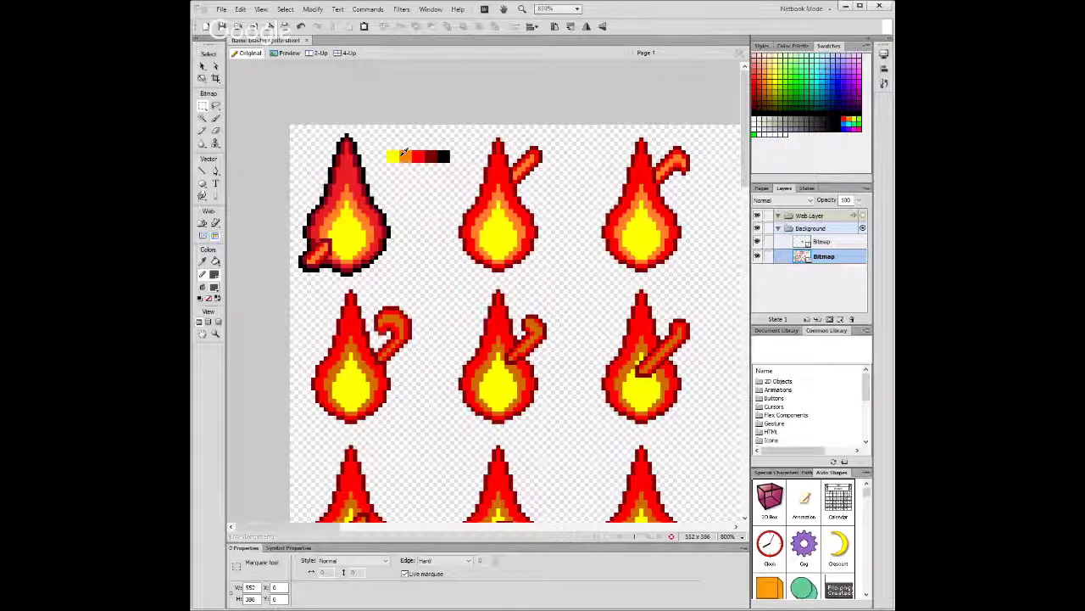
pyautogui.click(215, 261)
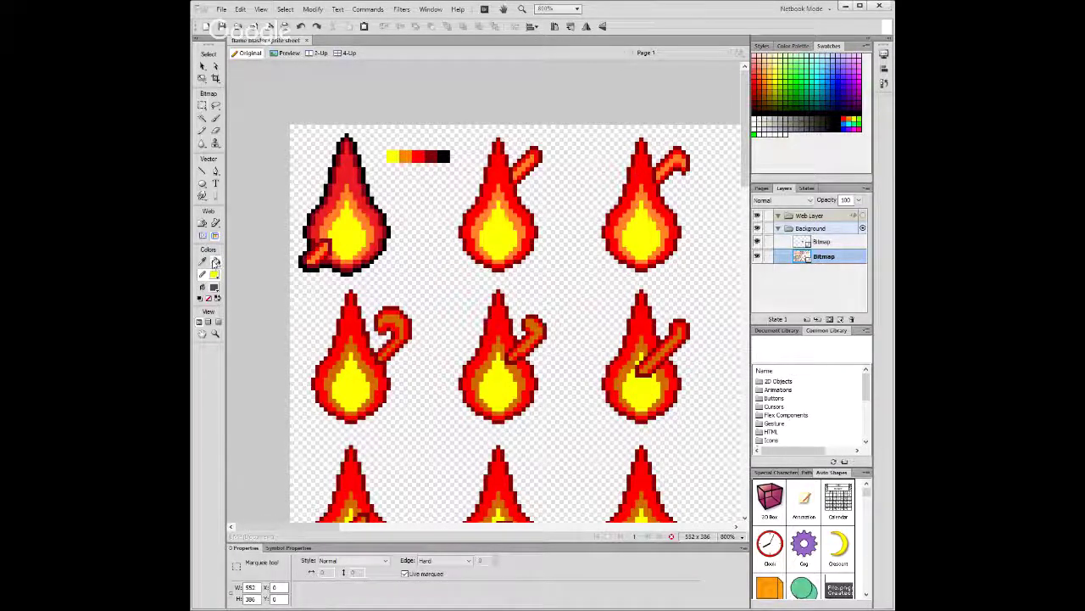
pyautogui.click(351, 234)
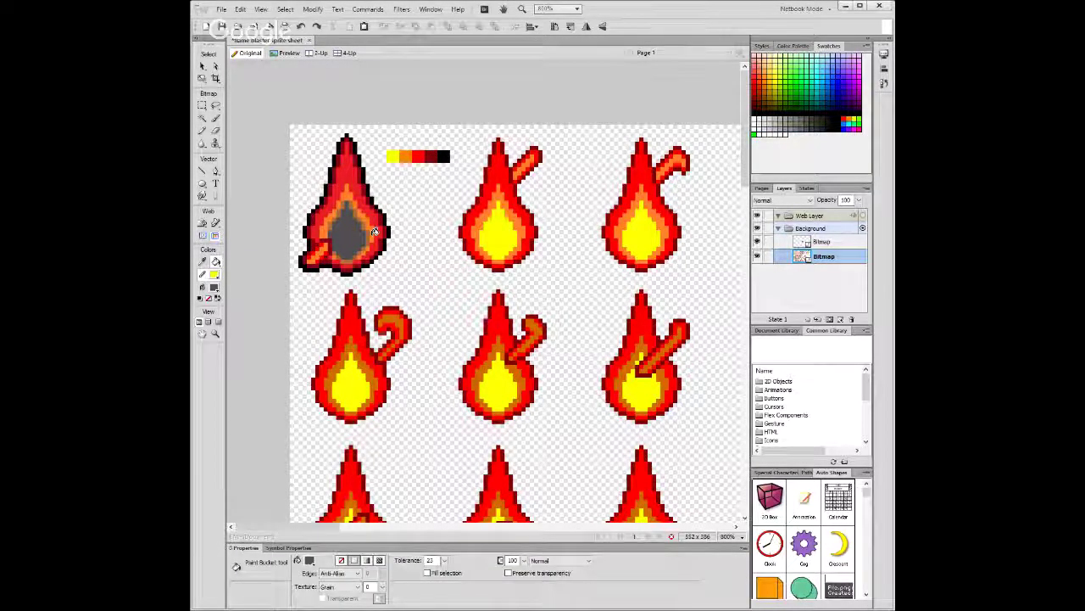
pyautogui.hotkey('ctrl', 'z')
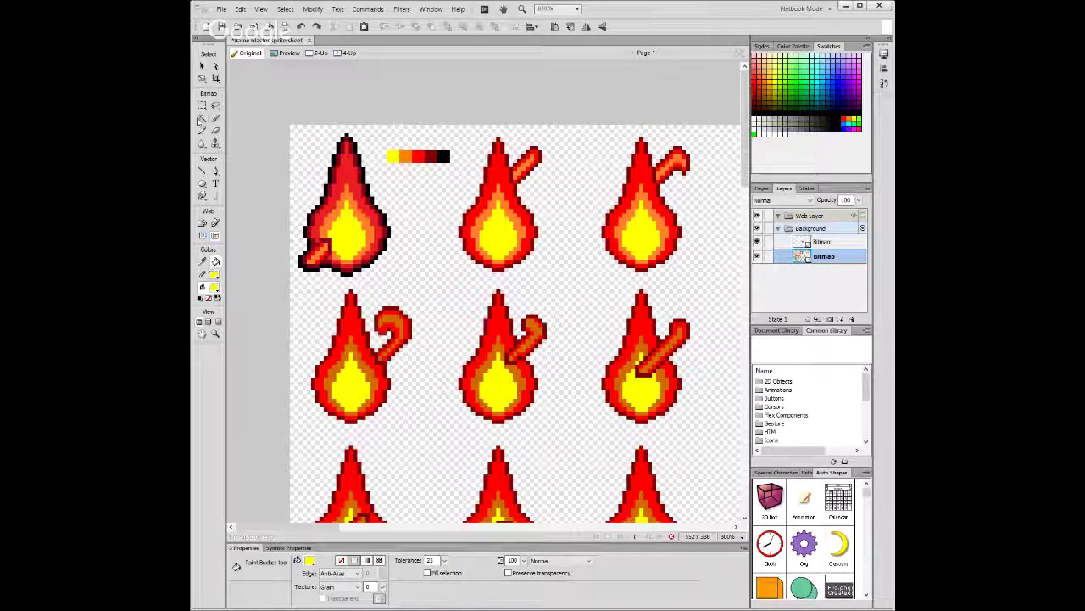
# Select the yellow cores of the flames in the first two rows together with the Magic Wand.
pyautogui.click(202, 117)
pyautogui.click(358, 228)
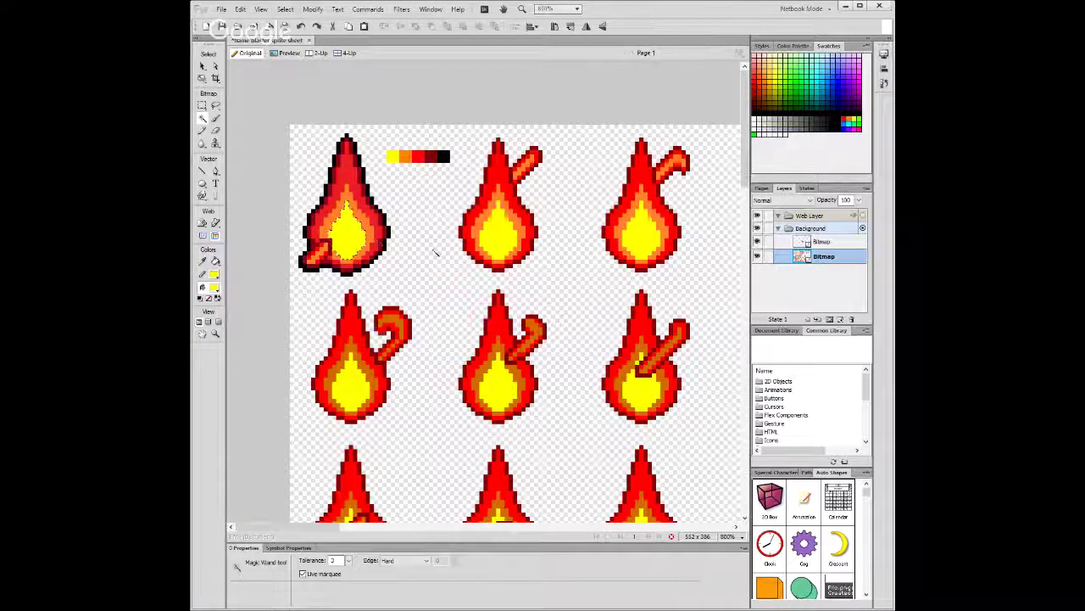
pyautogui.keyDown('shift'); pyautogui.click(502, 245); pyautogui.keyUp('shift')
pyautogui.keyDown('shift'); pyautogui.click(638, 242); pyautogui.keyUp('shift')
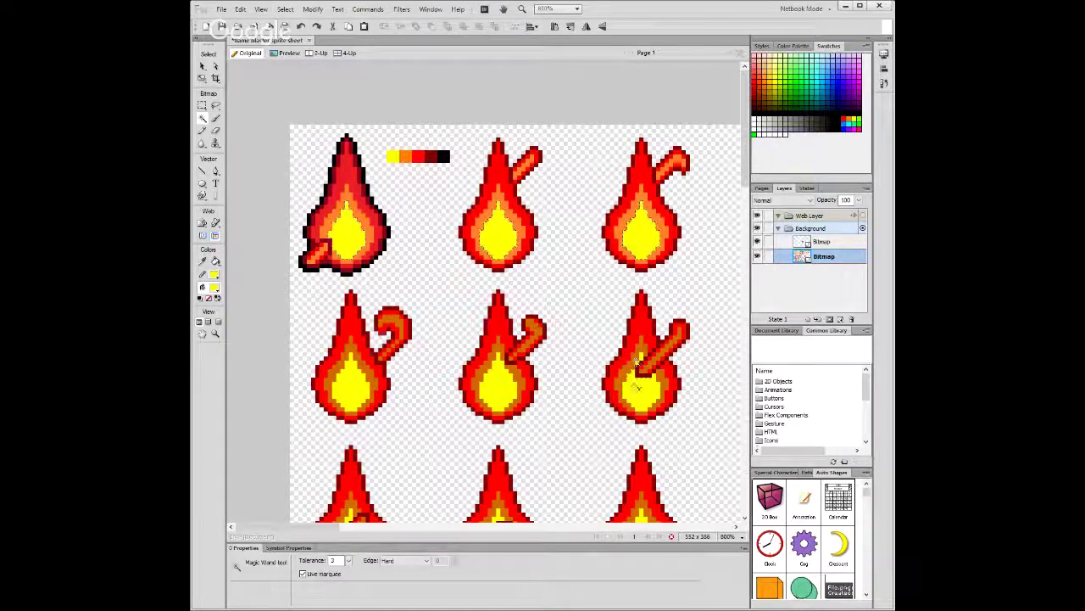
pyautogui.keyDown('shift'); pyautogui.click(635, 373); pyautogui.keyUp('shift')
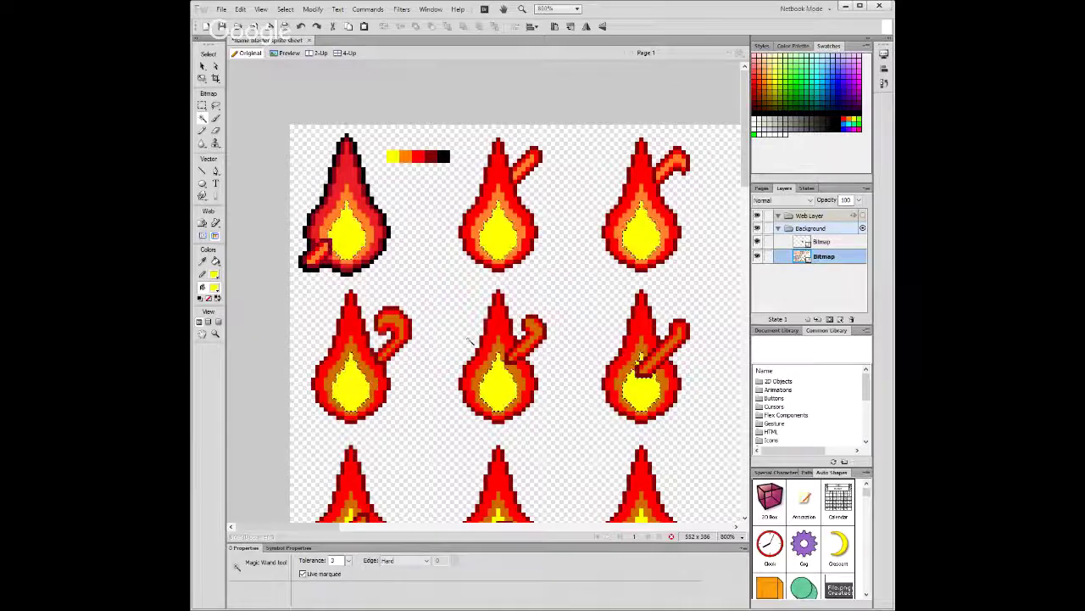
# Extend the Magic Wand selection to the yellow areas of the remaining flame sprites, including the spreading flames and their bases.
pyautogui.hotkey('ctrl', '-')
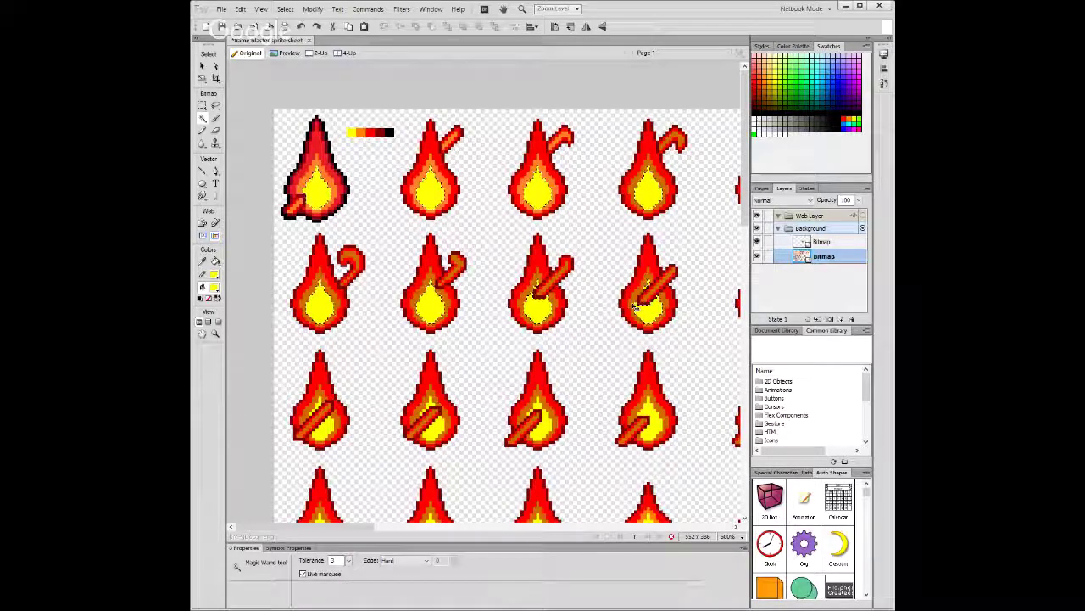
pyautogui.scroll(-1, 609, 294)
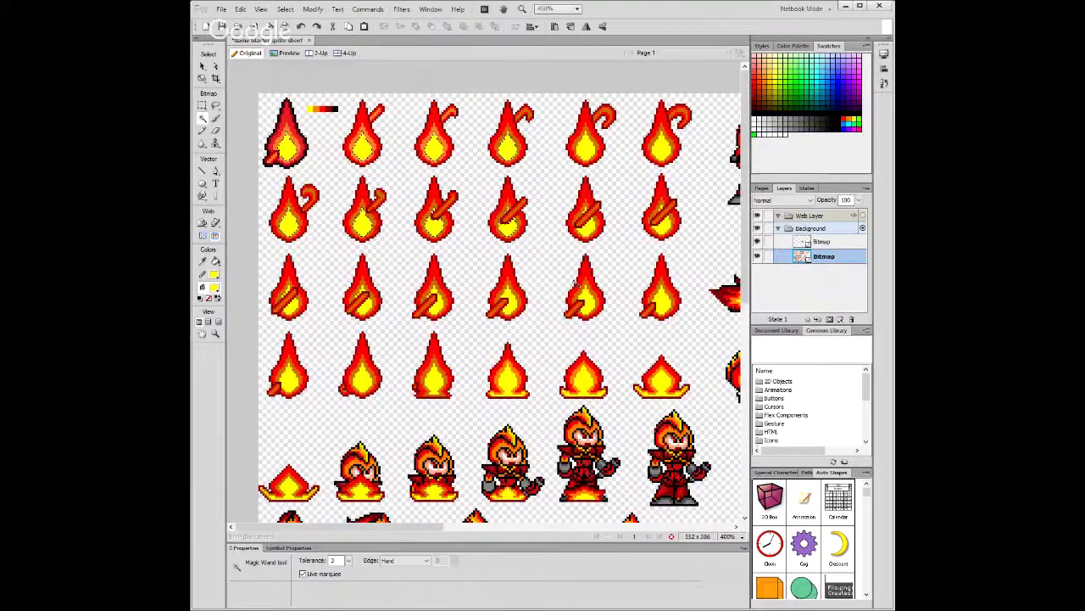
pyautogui.scroll(-2, 577, 284)
pyautogui.scroll(1, 727, 266)
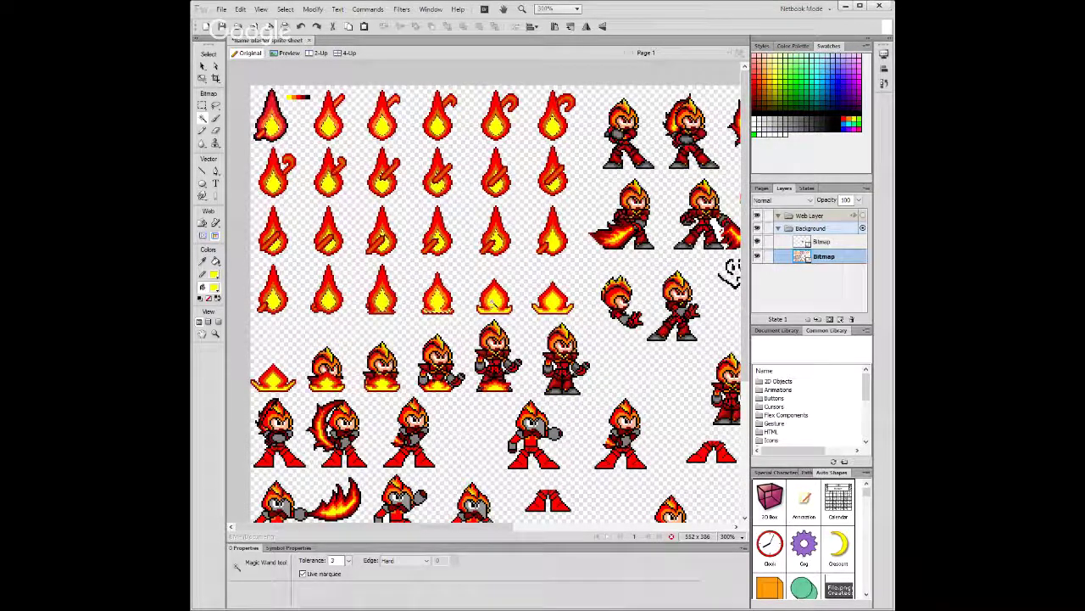
pyautogui.click(495, 307)
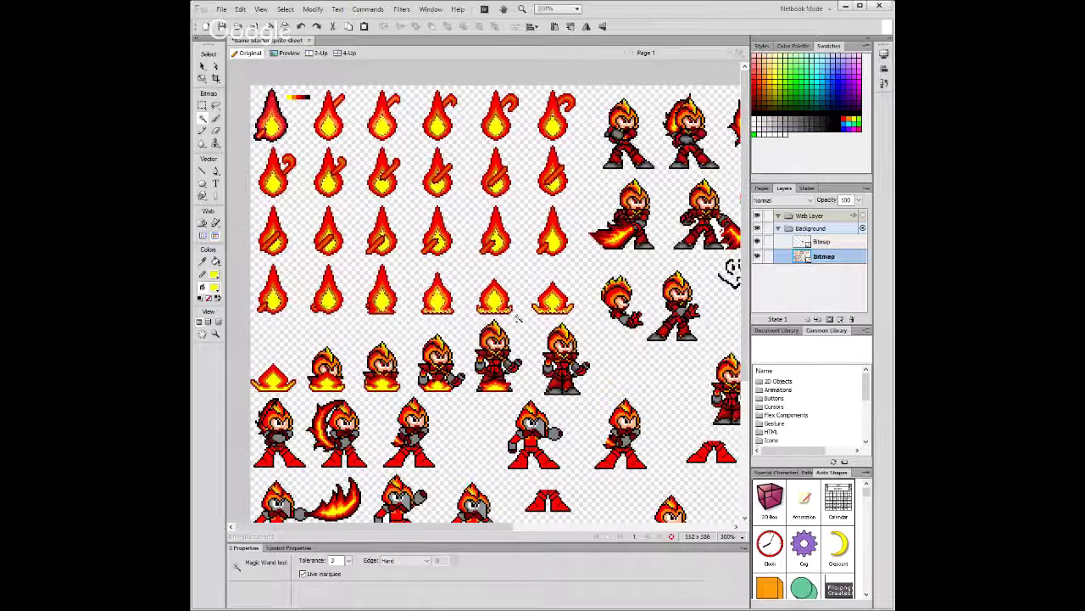
pyautogui.click(269, 382)
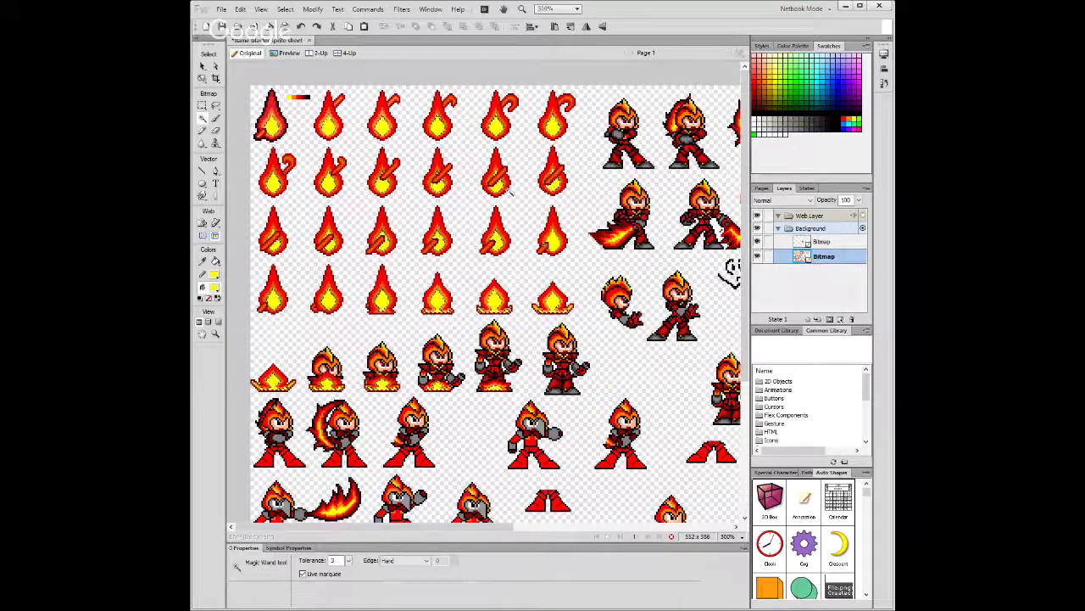
# Check the Magic Wand selection on the yellow cores and bases of the flames in the second to fourth rows.
pyautogui.scroll(1, 490, 187)
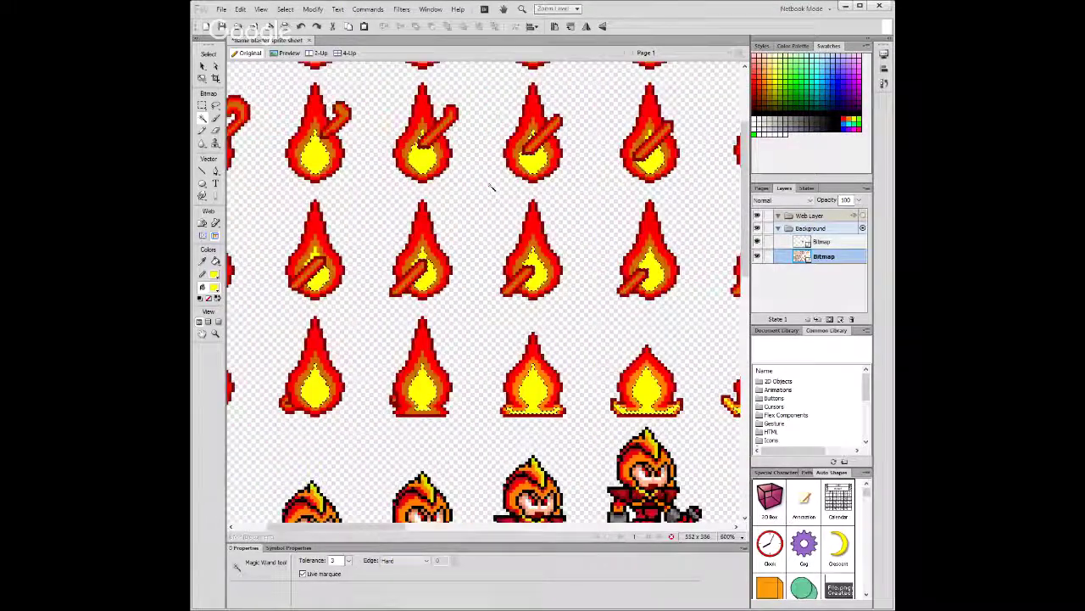
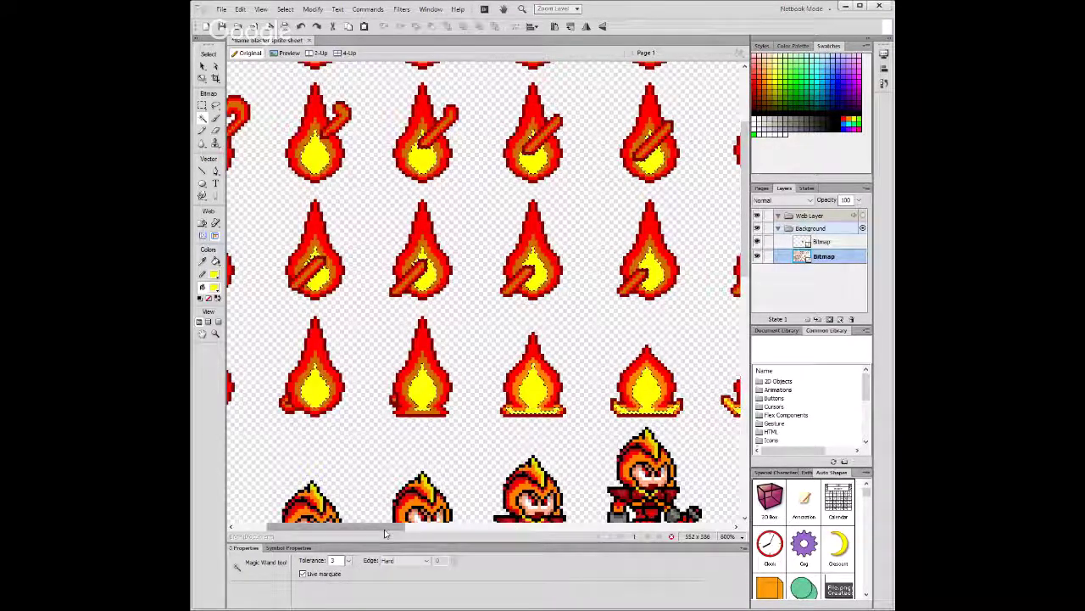
pyautogui.moveTo(383, 534); pyautogui.dragTo(453, 534)
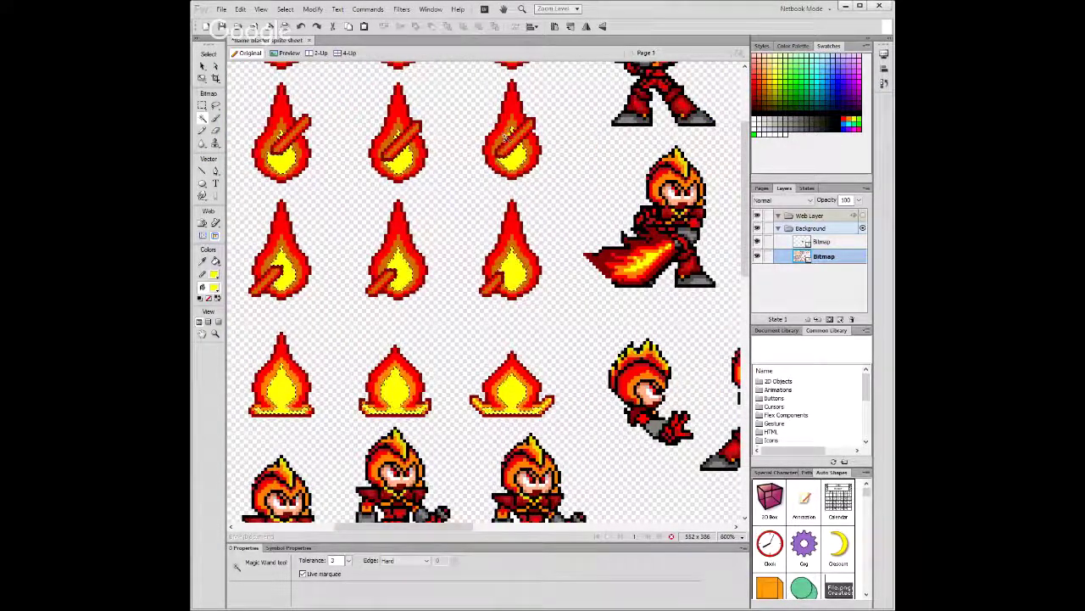
pyautogui.scroll(4, 506, 134)
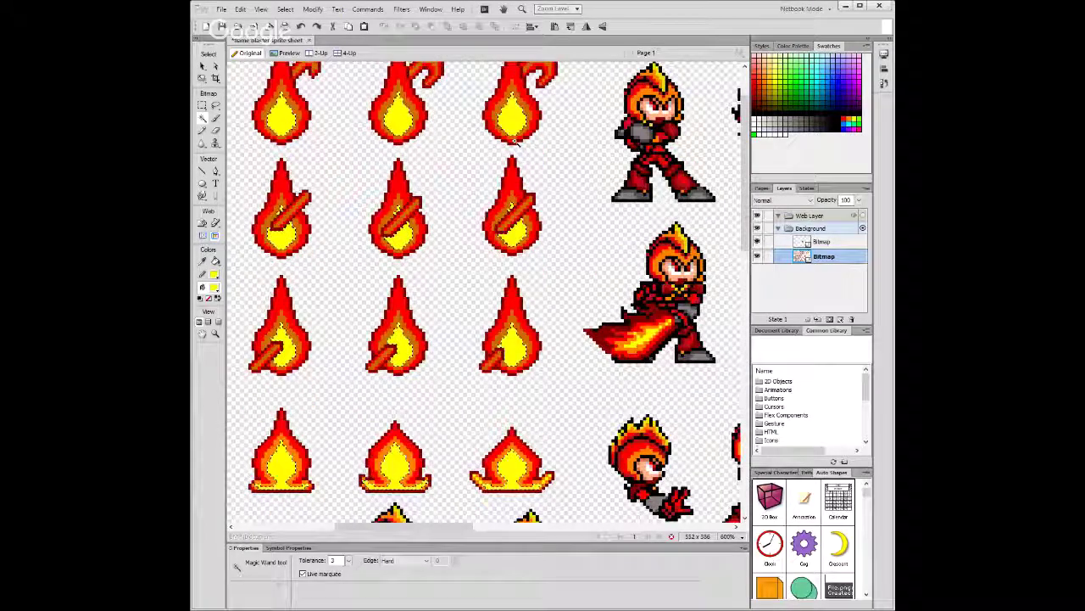
pyautogui.scroll(-3, 509, 230)
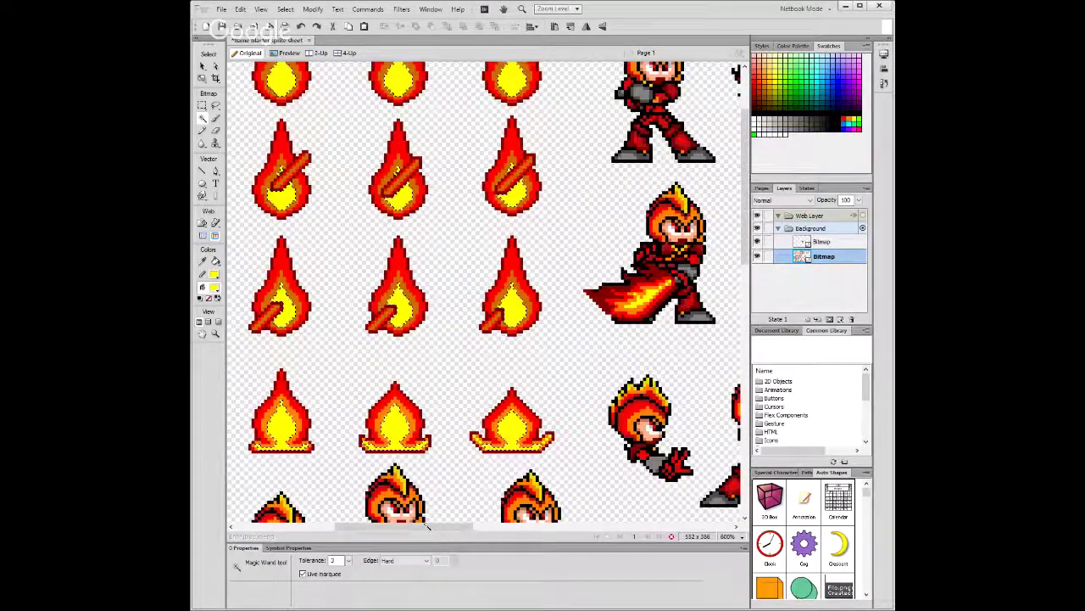
pyautogui.moveTo(413, 531); pyautogui.dragTo(271, 531)
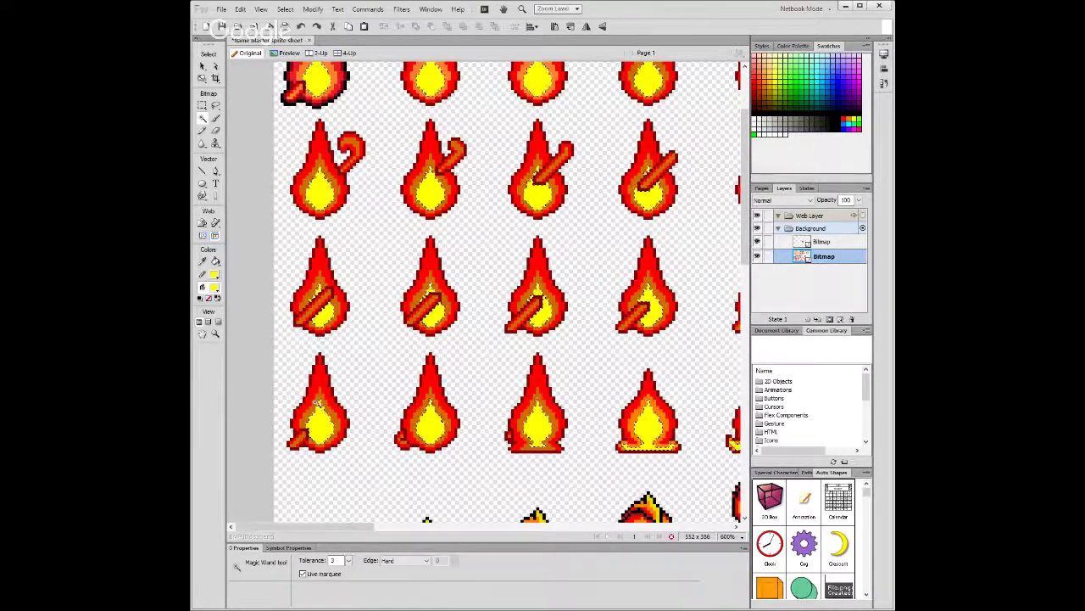
pyautogui.moveTo(331, 531); pyautogui.dragTo(425, 547)
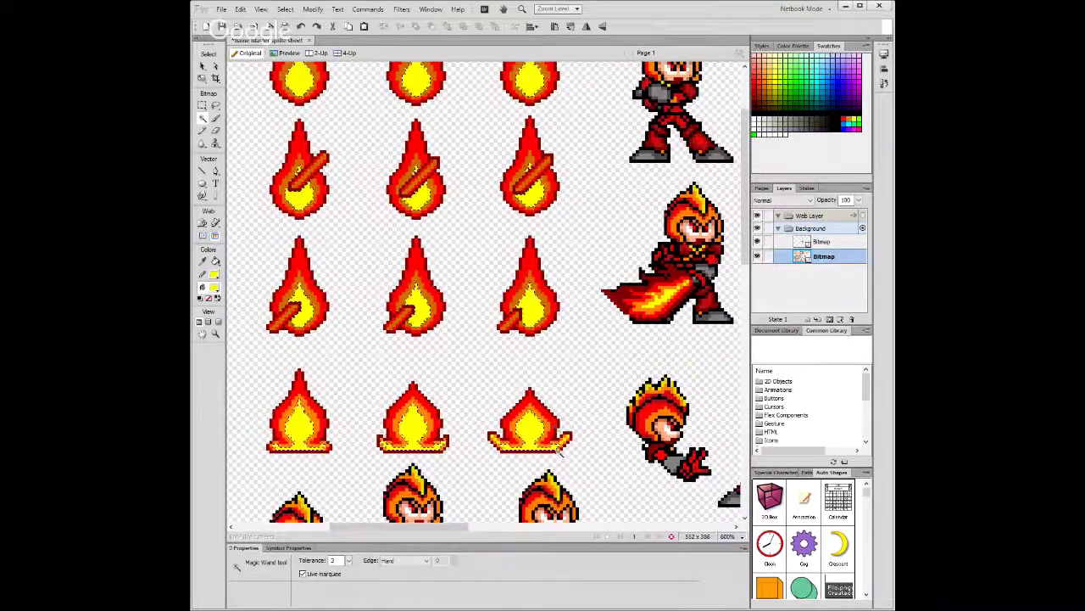
pyautogui.hotkey('ctrl', '=')
pyautogui.hotkey('ctrl', '=')
pyautogui.hotkey('ctrl', '=')
pyautogui.scroll(-3, 606, 455)
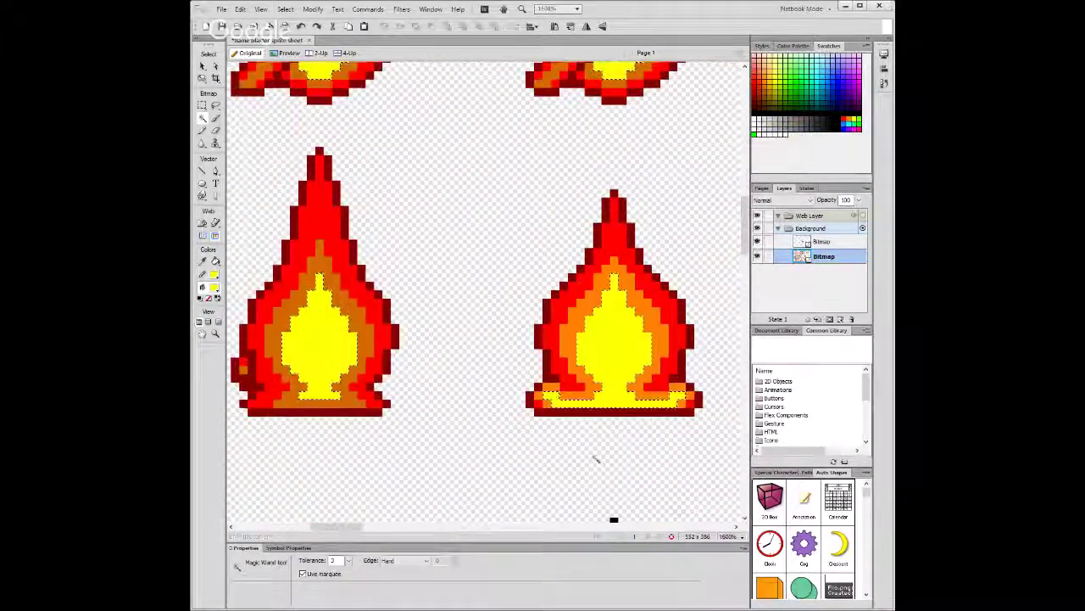
pyautogui.moveTo(338, 529); pyautogui.dragTo(417, 533)
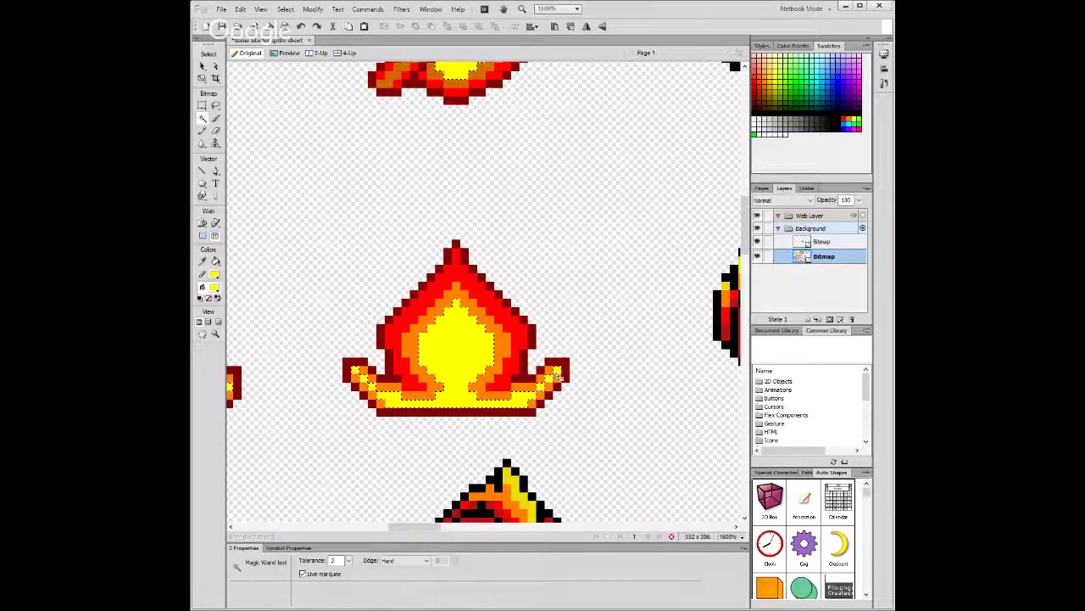
pyautogui.scroll(-4, 366, 274)
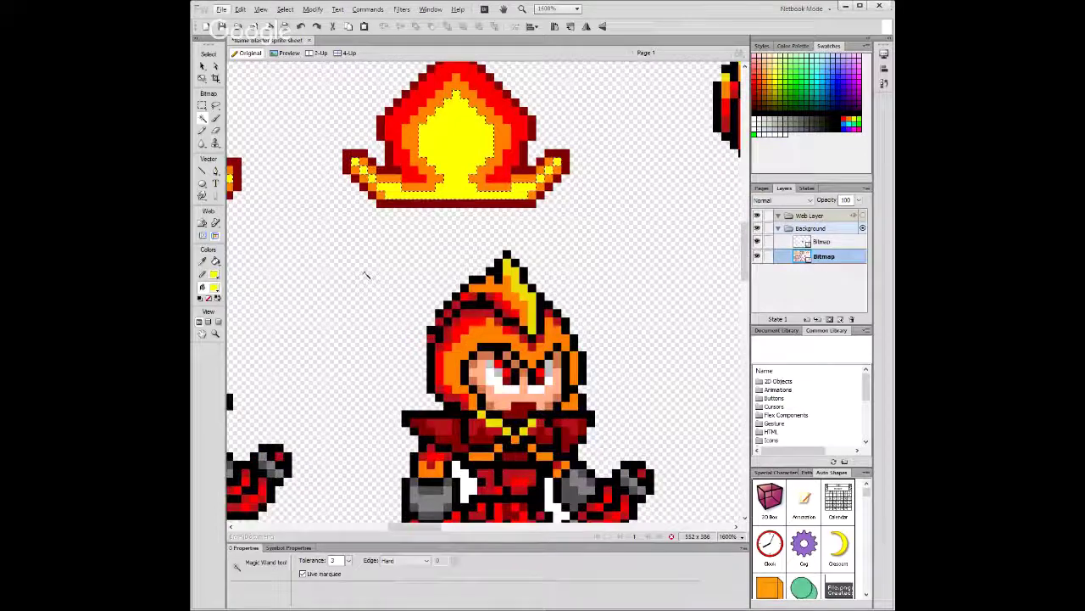
# Check the yellow selection on the fifth row's spreading flame and the flame bases of the emerging character sprites.
pyautogui.hotkey('ctrl', '-')
pyautogui.hotkey('ctrl', '-')
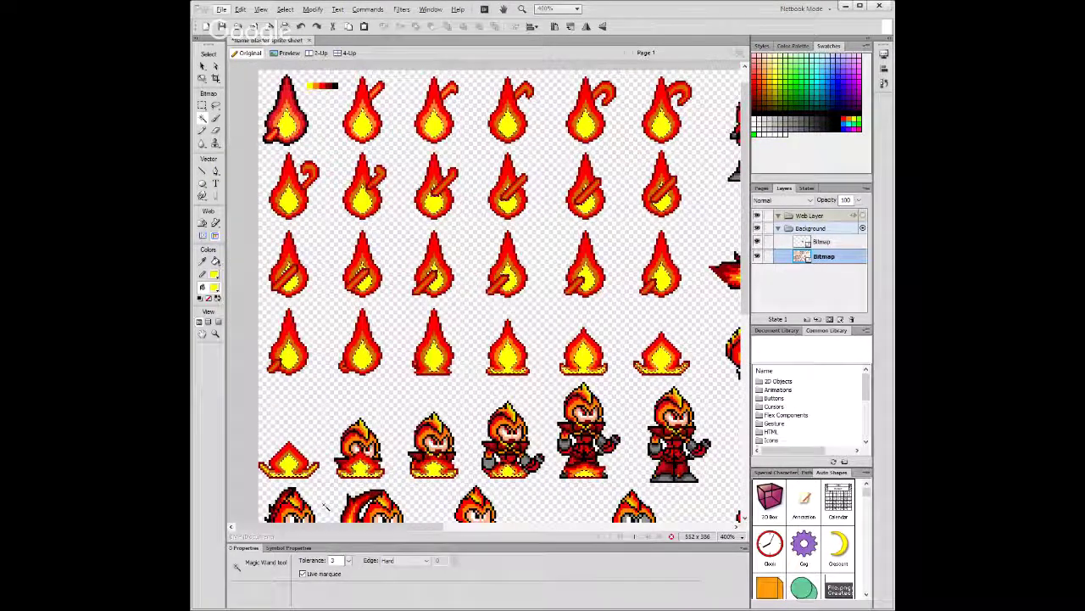
pyautogui.scroll(2, 390, 513)
pyautogui.scroll(2, 388, 518)
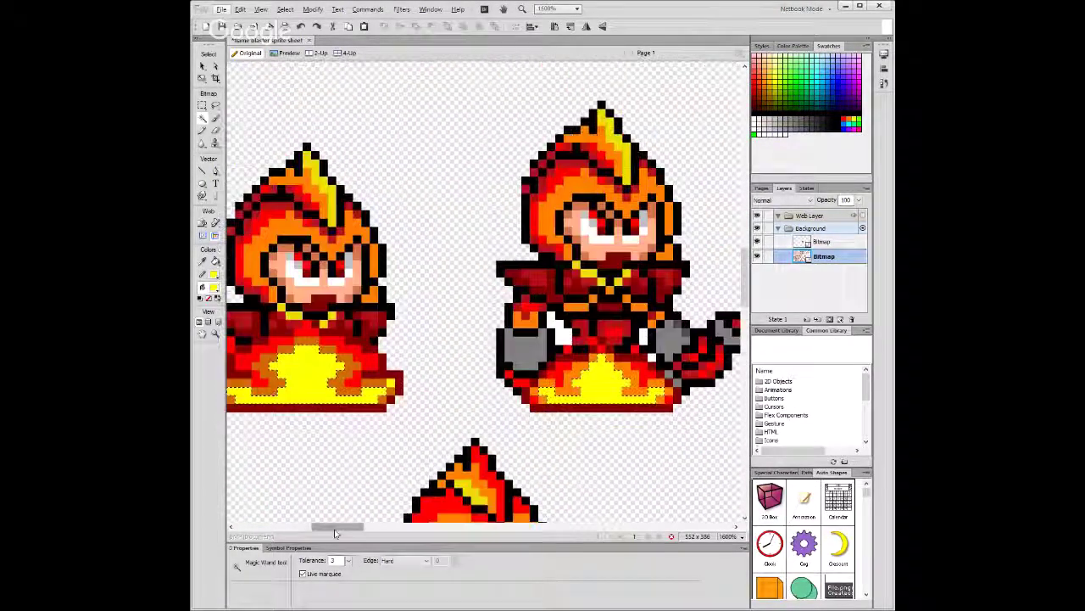
pyautogui.moveTo(335, 527); pyautogui.dragTo(261, 533)
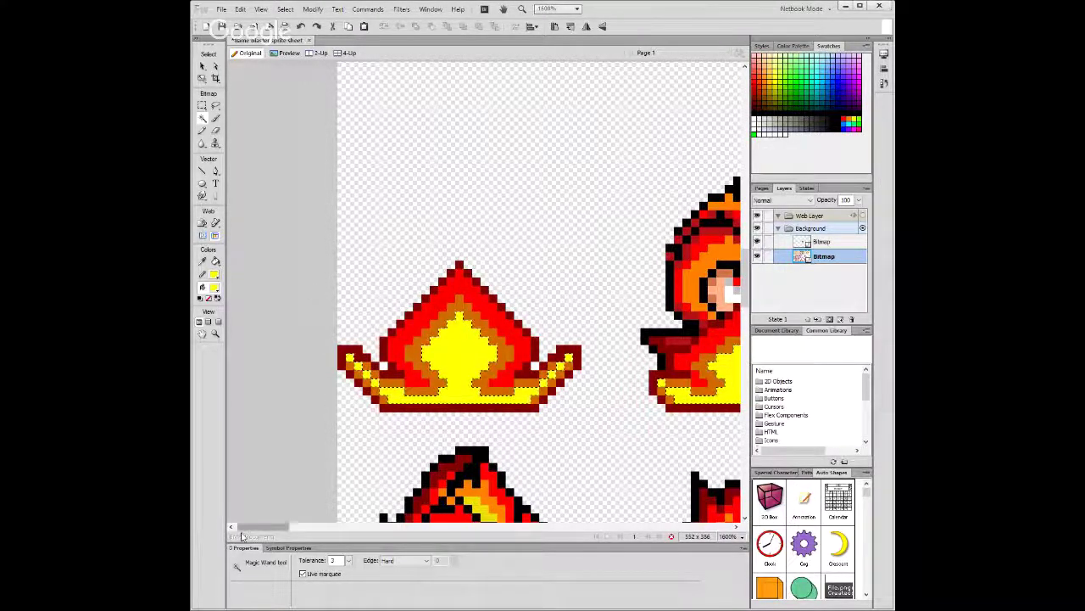
pyautogui.moveTo(253, 528); pyautogui.dragTo(297, 527)
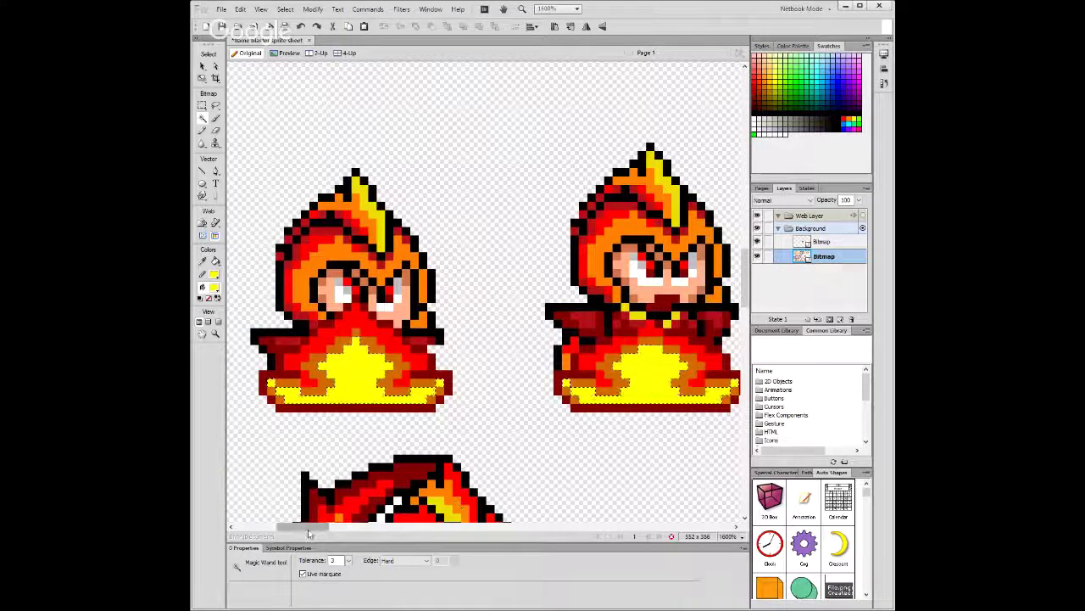
pyautogui.moveTo(314, 529); pyautogui.dragTo(353, 530)
pyautogui.scroll(-2, 370, 301)
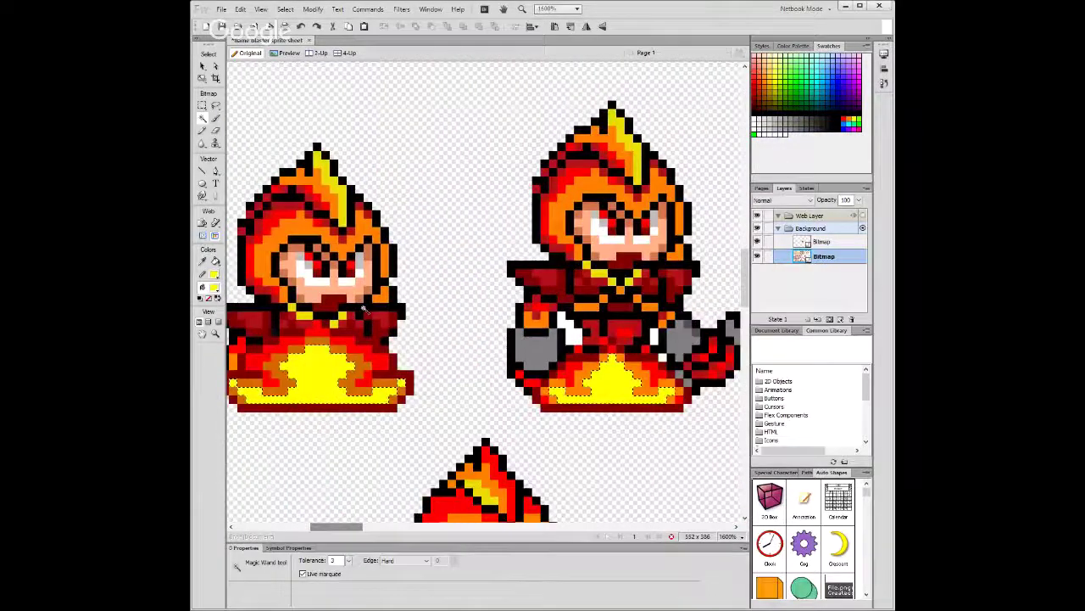
pyautogui.scroll(3, 370, 301)
pyautogui.scroll(-2, 370, 301)
pyautogui.scroll(-2, 370, 300)
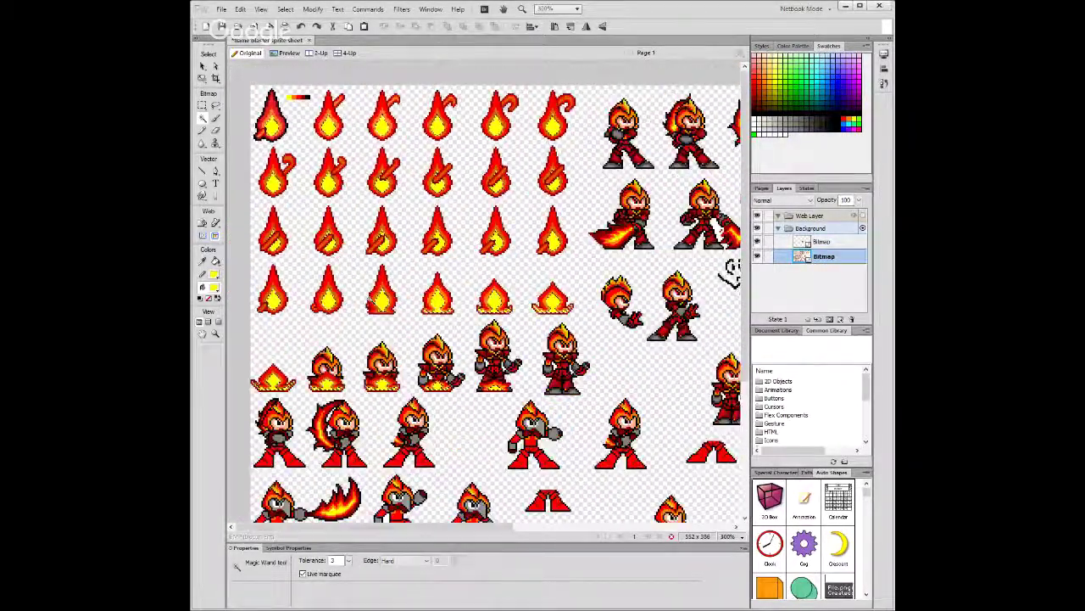
pyautogui.scroll(1, 369, 299)
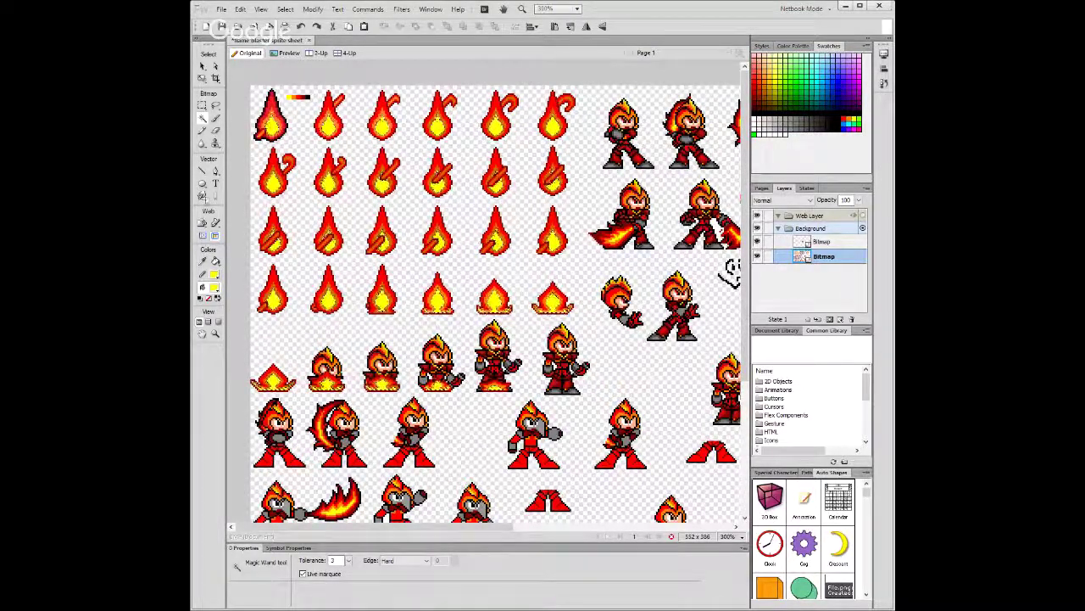
# Create a new bitmap layer and fill the selected flame cores with the palette yellow using the Paint Bucket.
pyautogui.click(215, 263)
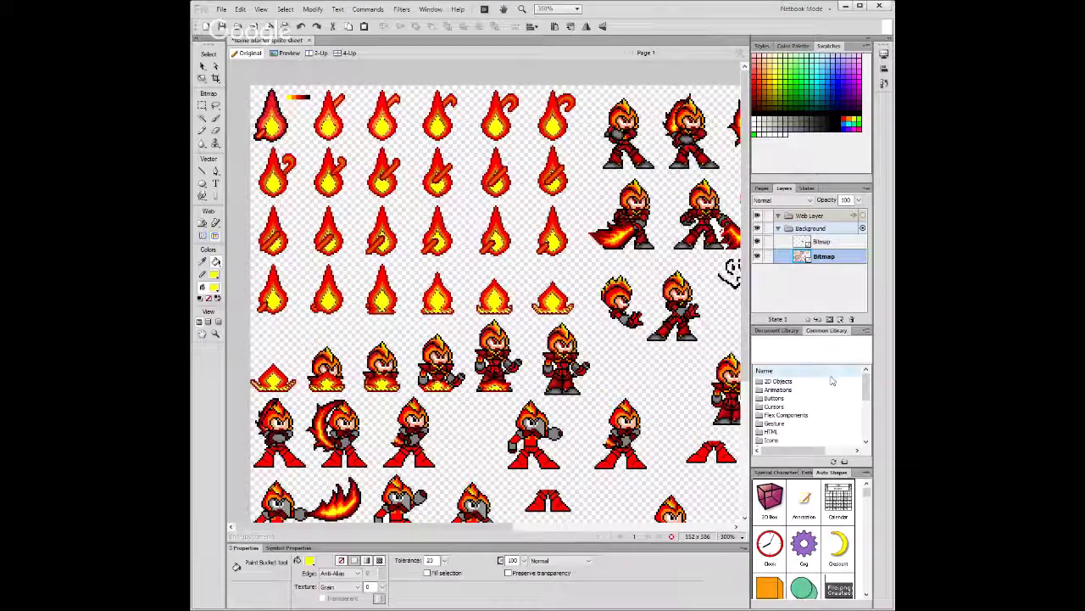
pyautogui.click(839, 320)
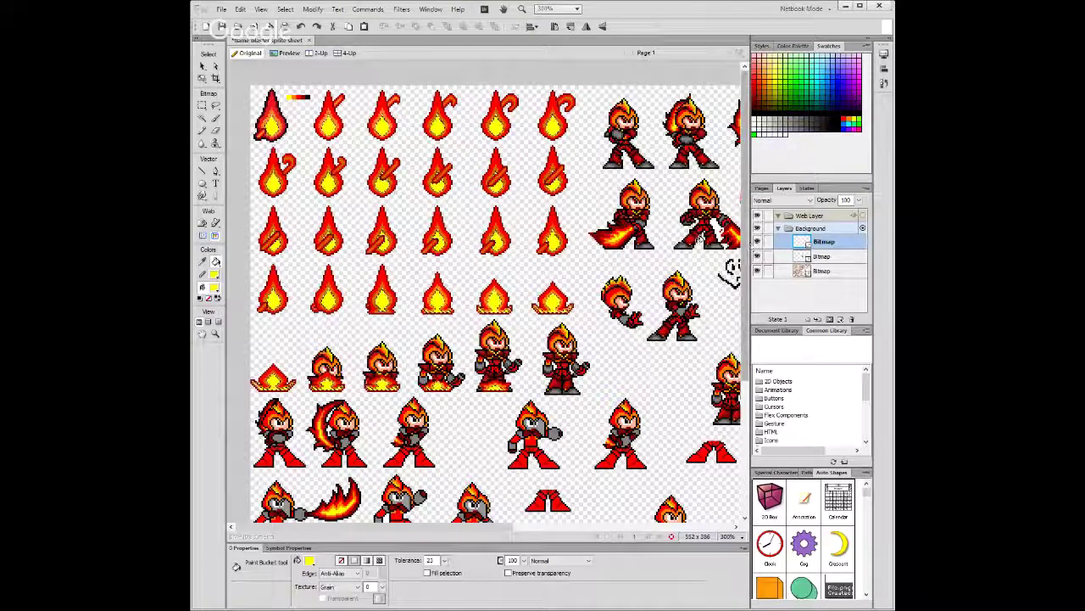
# Delete the original sprite bitmap to isolate the yellow fill, and undo the deletion.
pyautogui.click(818, 272)
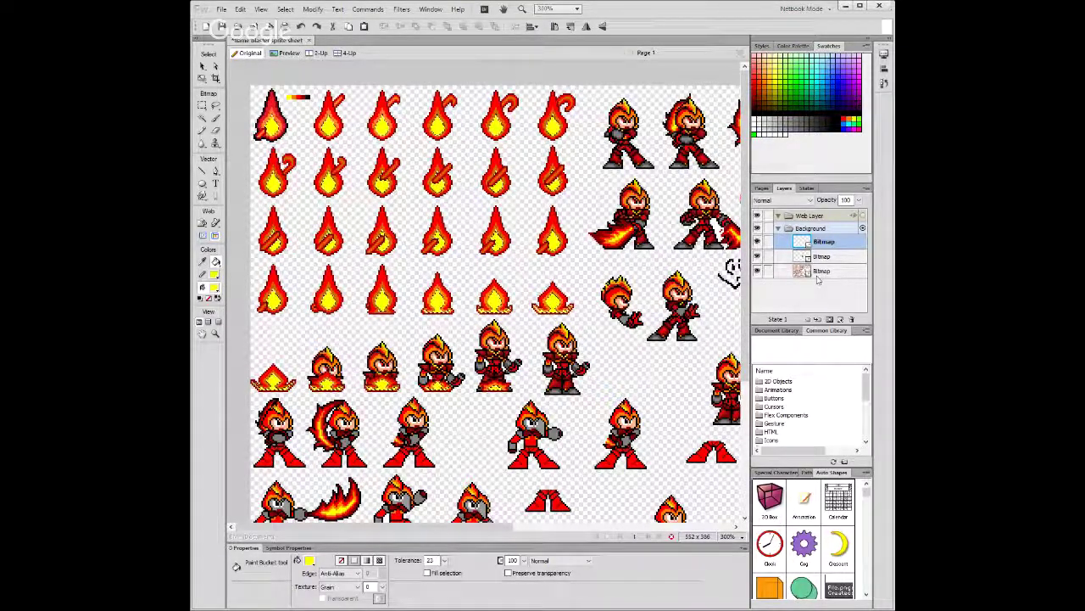
pyautogui.press('Delete')
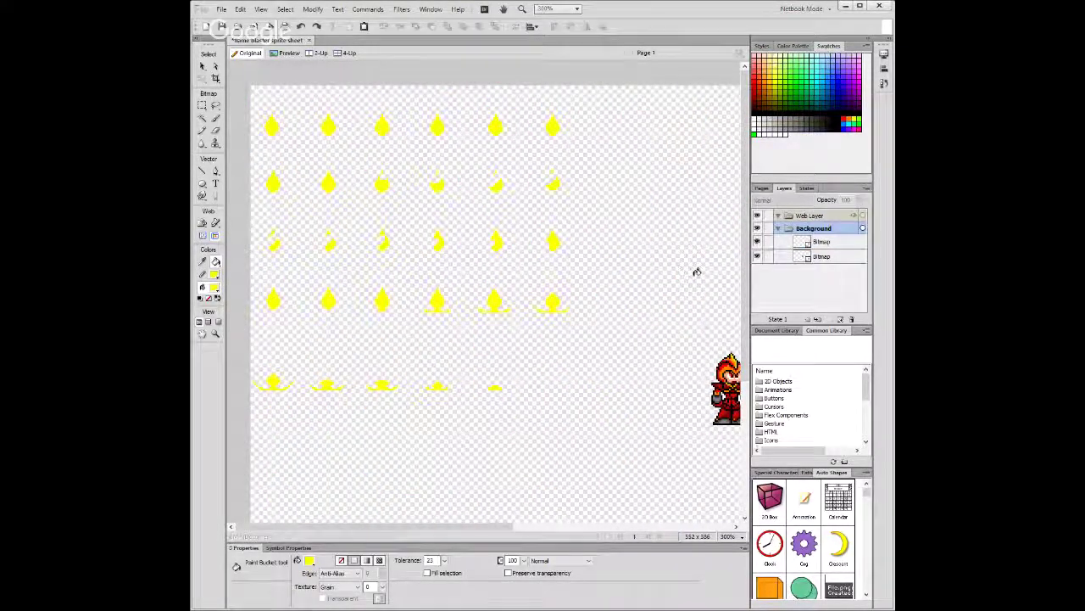
pyautogui.press('v')
pyautogui.hotkey('ctrl', 'z')
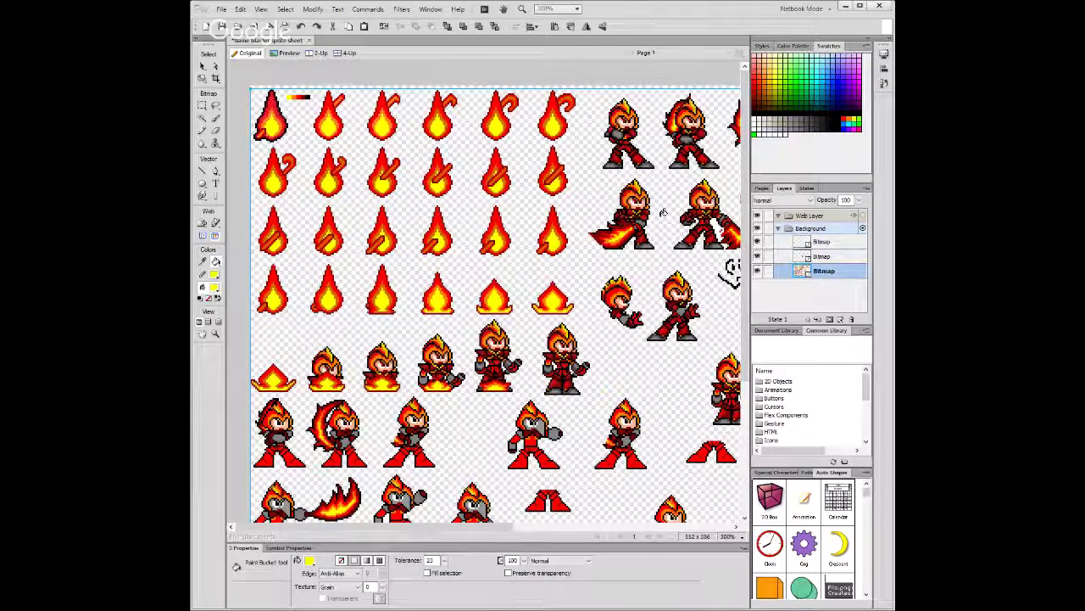
pyautogui.click(731, 270)
pyautogui.press('v')
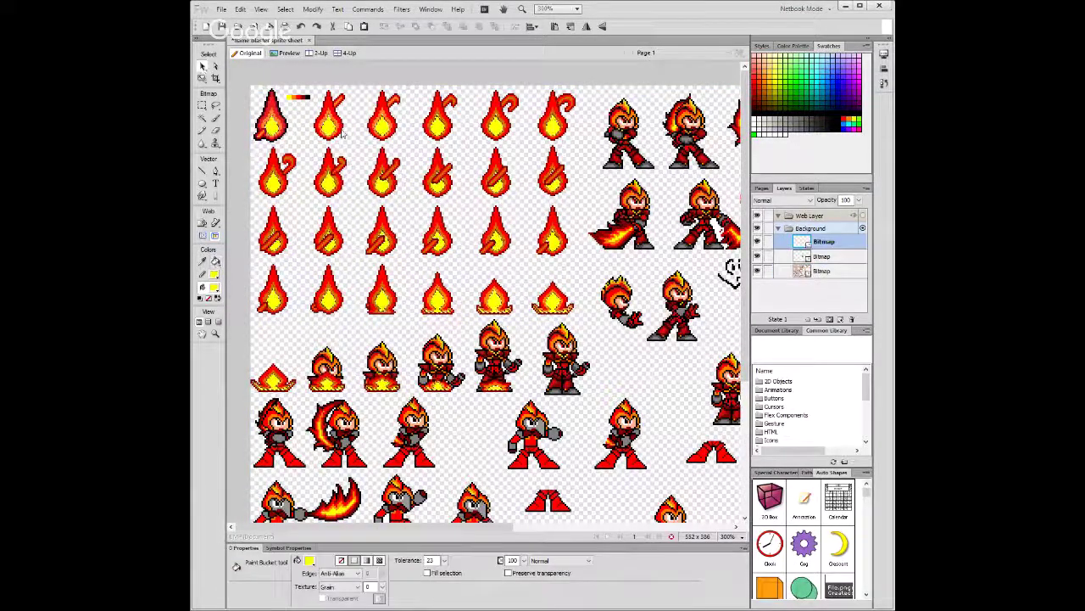
# On the original sprite bitmap, select the dark orange rings and tails of the top row's fourth and fifth flames with the Magic Wand.
pyautogui.click(825, 272)
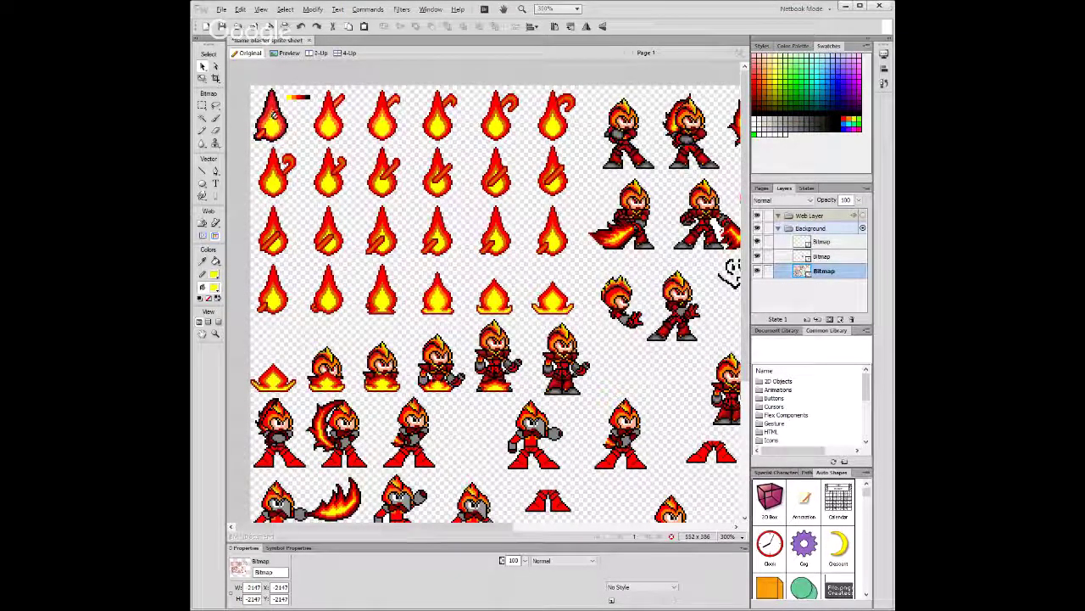
pyautogui.scroll(3, 398, 274)
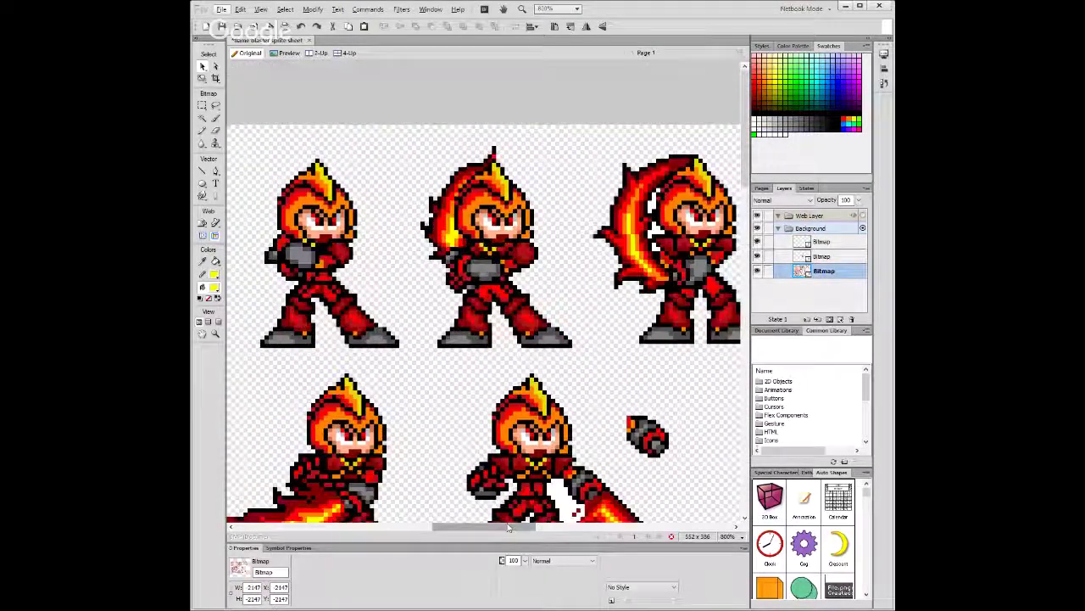
pyautogui.click(203, 120)
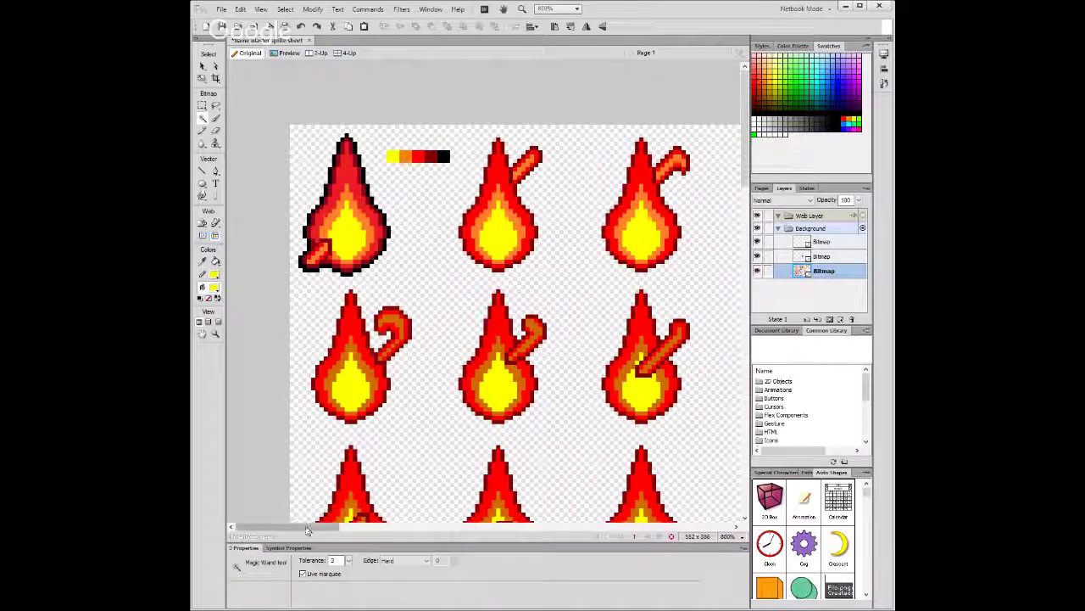
pyautogui.moveTo(307, 530); pyautogui.dragTo(368, 530)
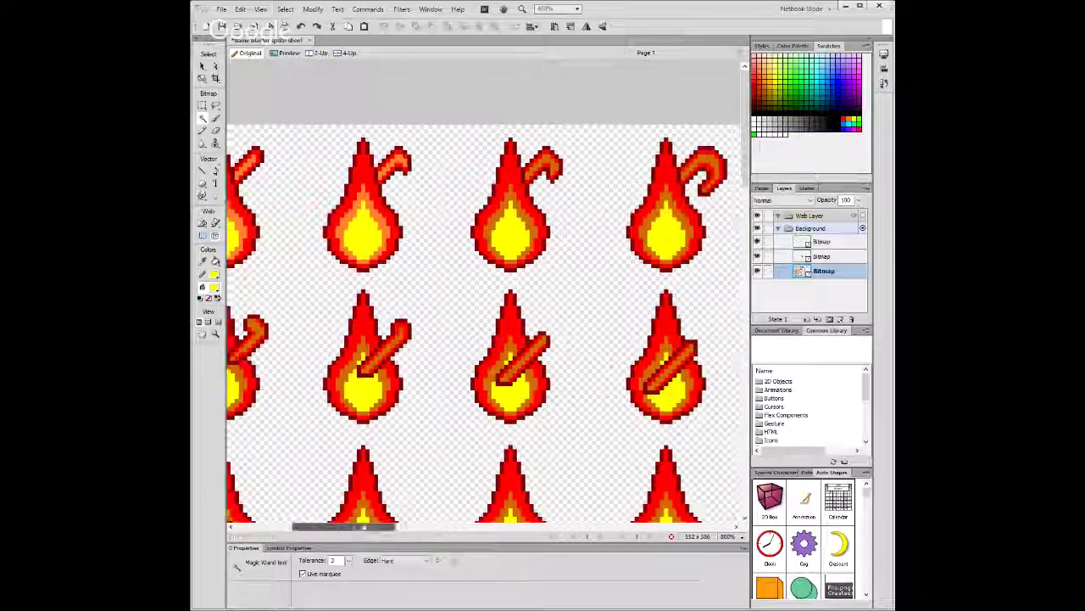
pyautogui.keyDown('shift'); pyautogui.click(522, 216); pyautogui.keyUp('shift')
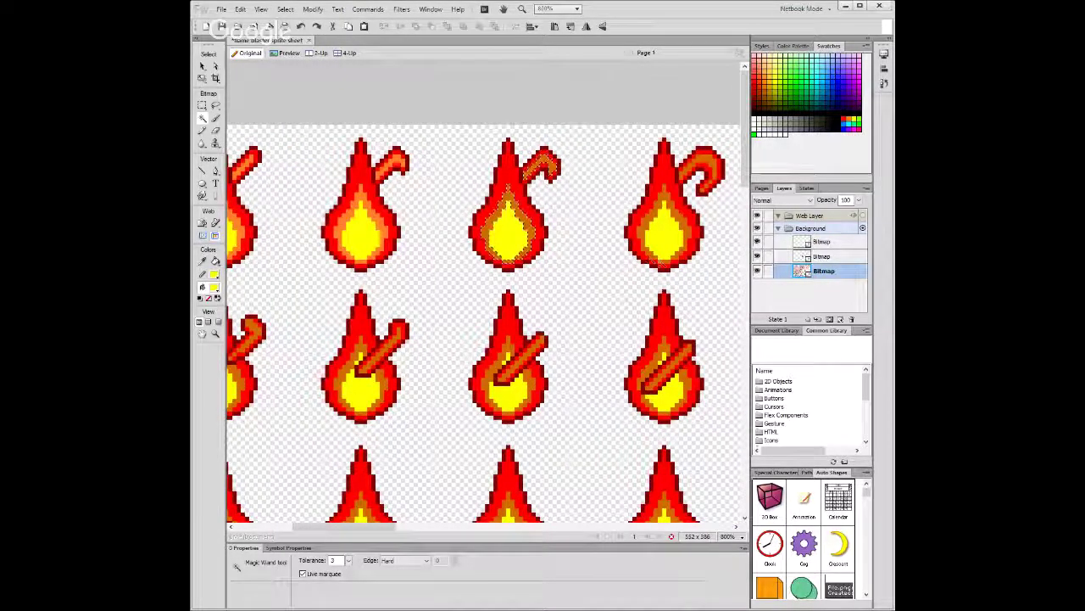
pyautogui.keyDown('shift'); pyautogui.click(702, 168); pyautogui.keyUp('shift')
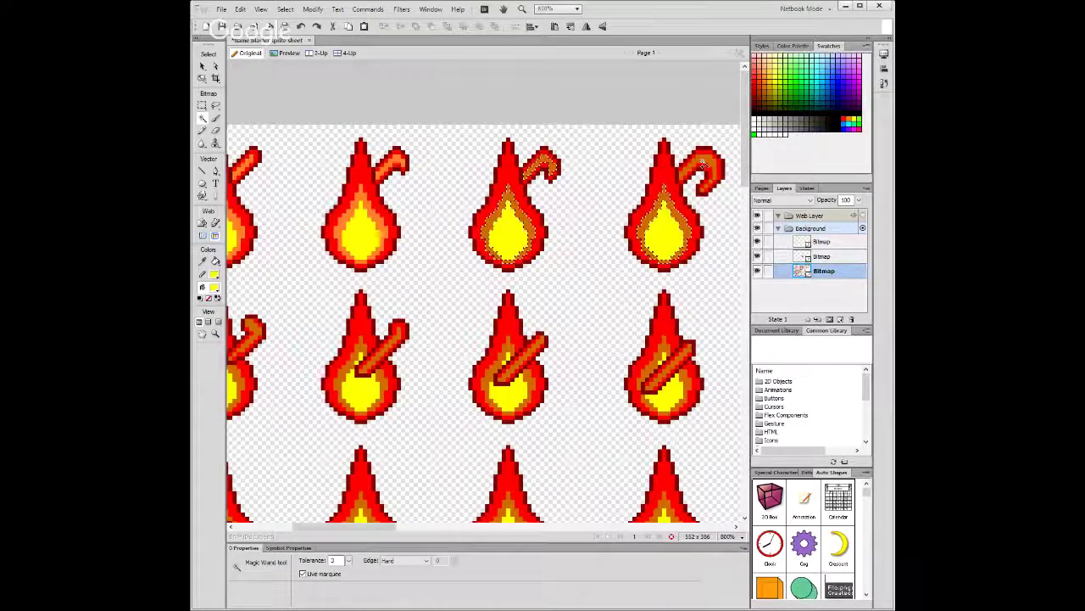
pyautogui.keyDown('shift'); pyautogui.click(700, 190); pyautogui.keyUp('shift')
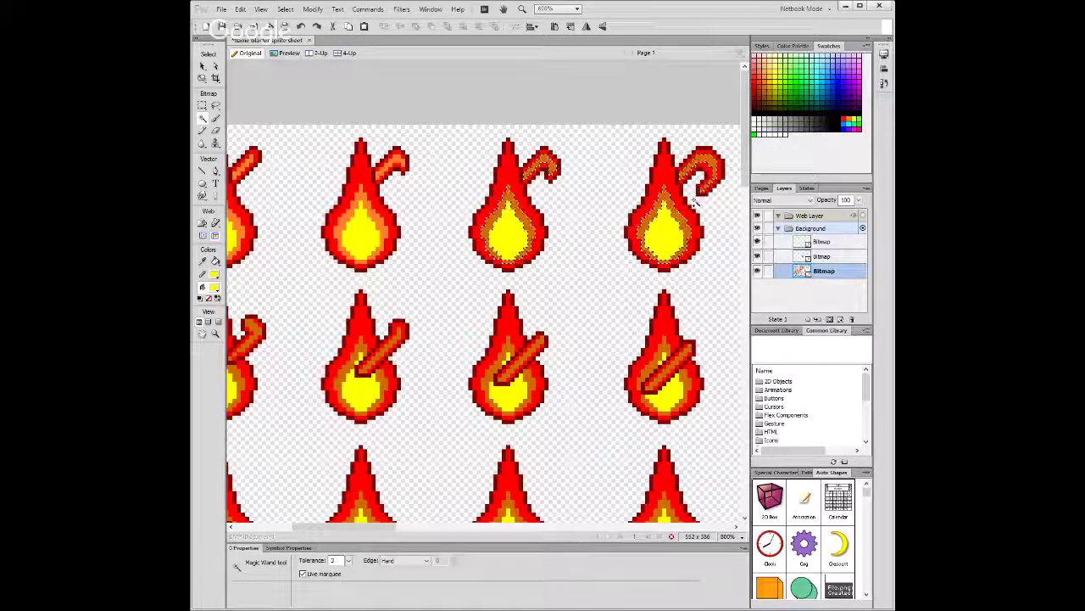
# Add the dark orange rings and tails of the second row's flames to the Magic Wand selection.
pyautogui.moveTo(370, 532); pyautogui.dragTo(451, 532)
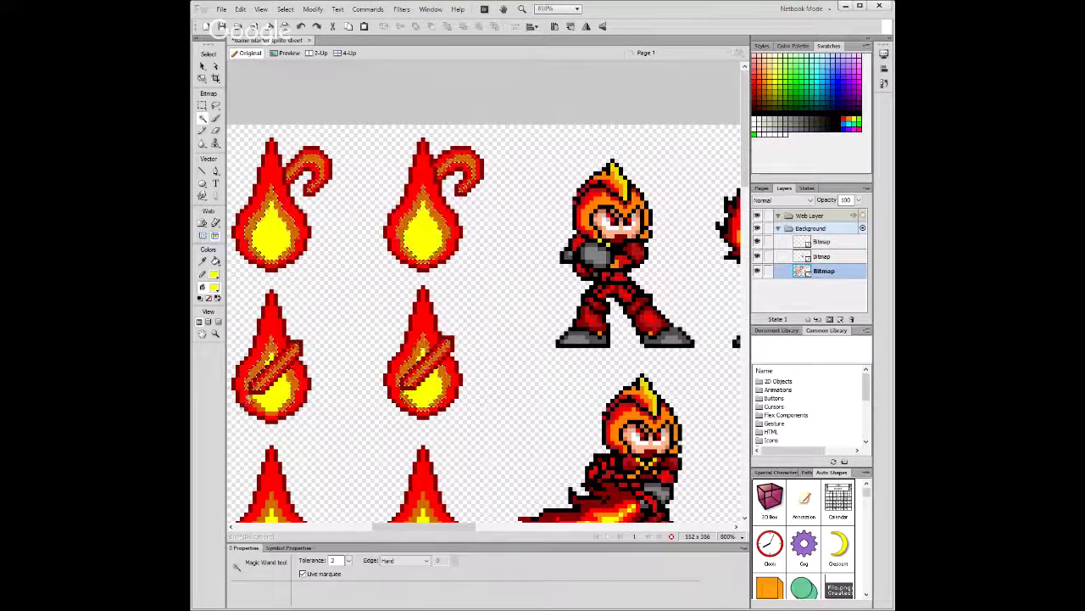
pyautogui.moveTo(411, 531); pyautogui.dragTo(351, 531)
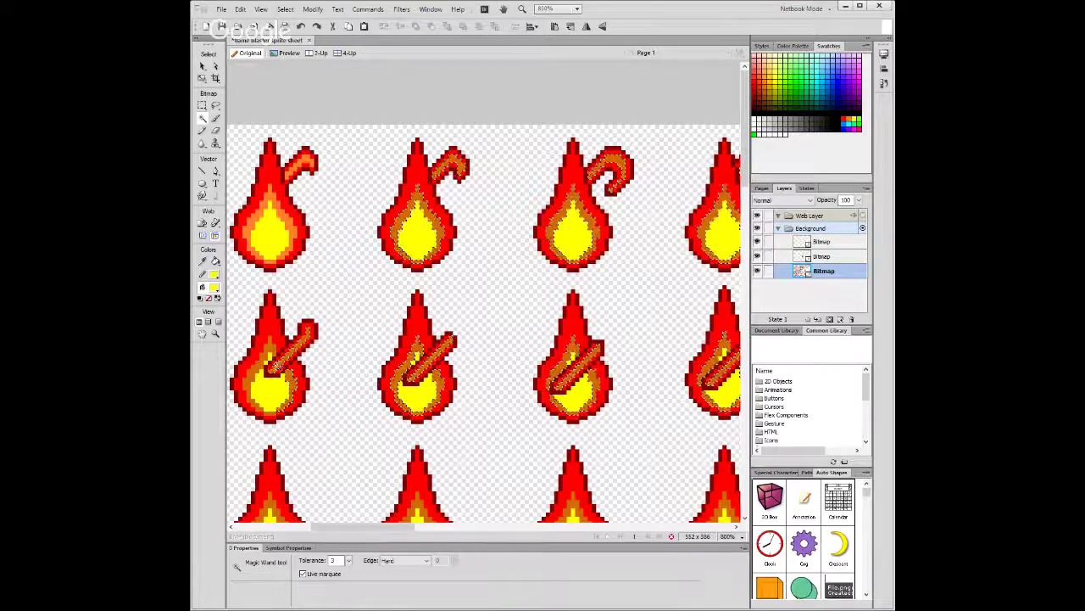
pyautogui.keyDown('shift'); pyautogui.click(264, 348); pyautogui.keyUp('shift')
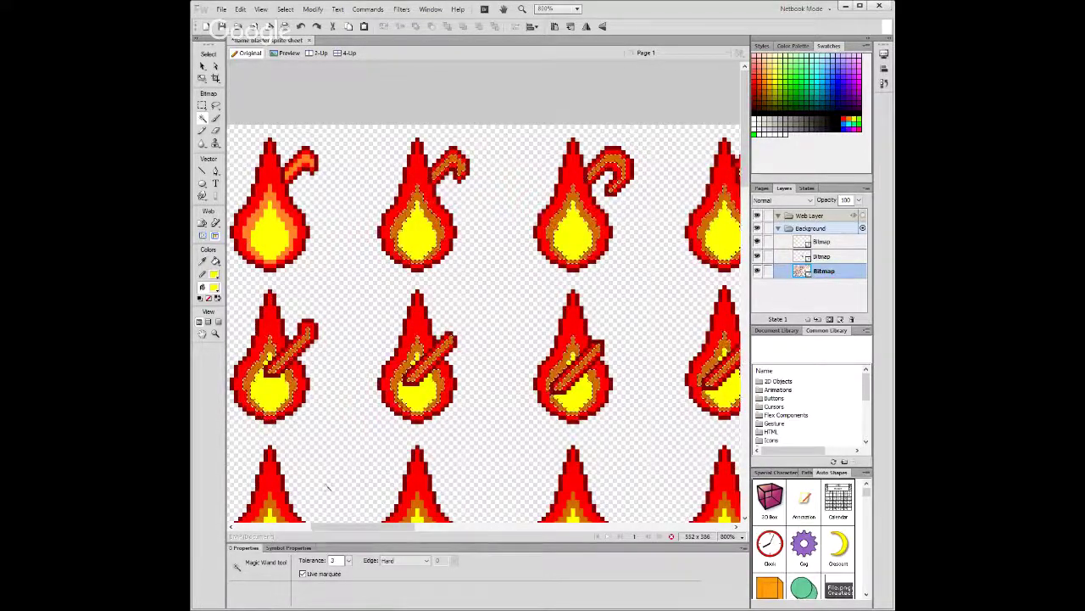
pyautogui.moveTo(341, 526); pyautogui.dragTo(265, 535)
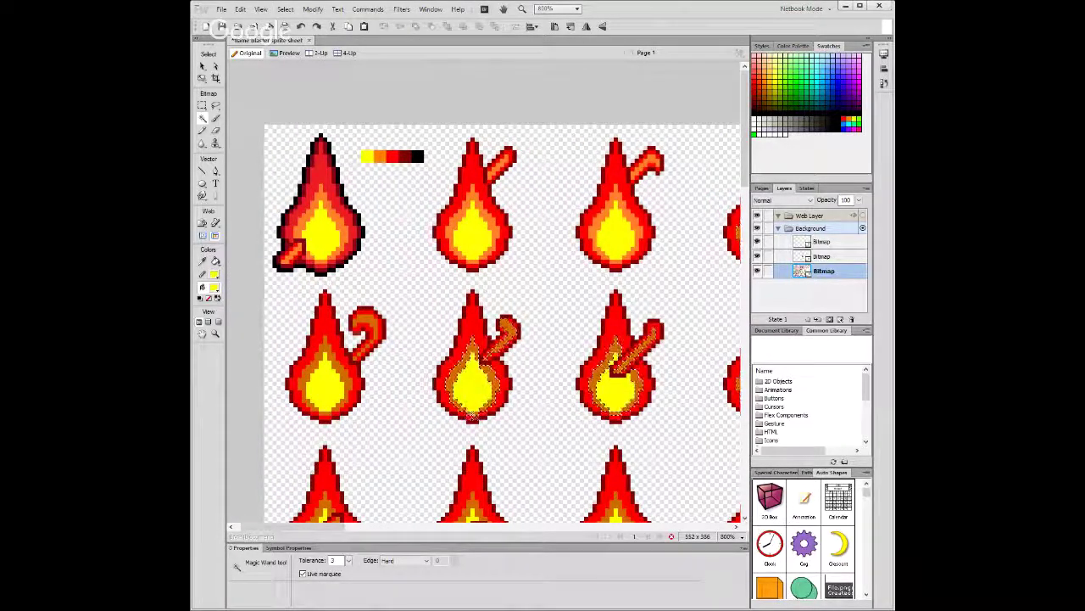
pyautogui.keyDown('shift'); pyautogui.click(367, 337); pyautogui.keyUp('shift')
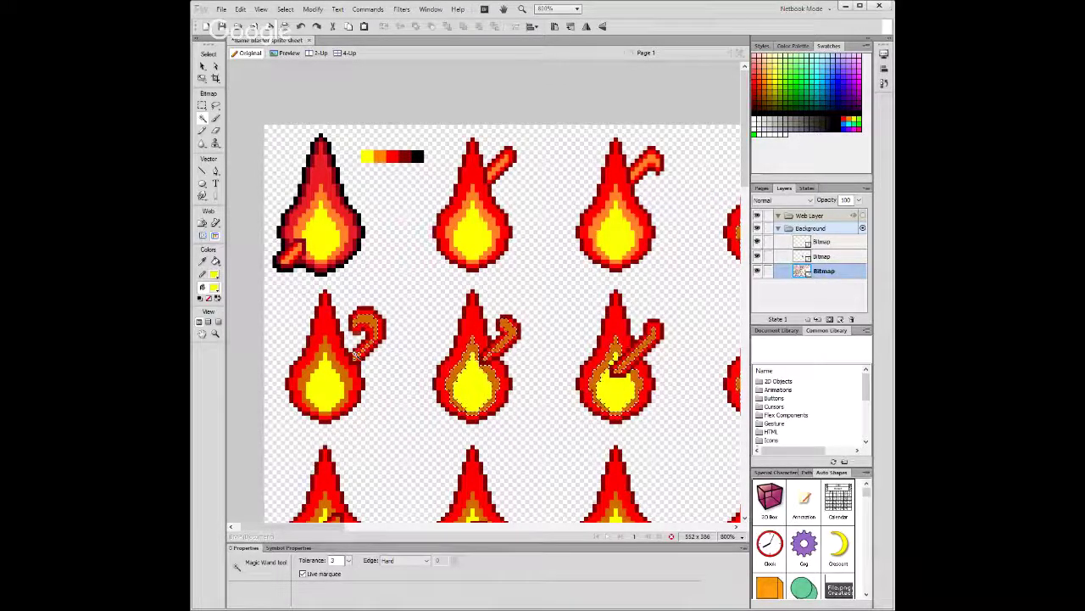
pyautogui.keyDown('shift'); pyautogui.click(323, 418); pyautogui.keyUp('shift')
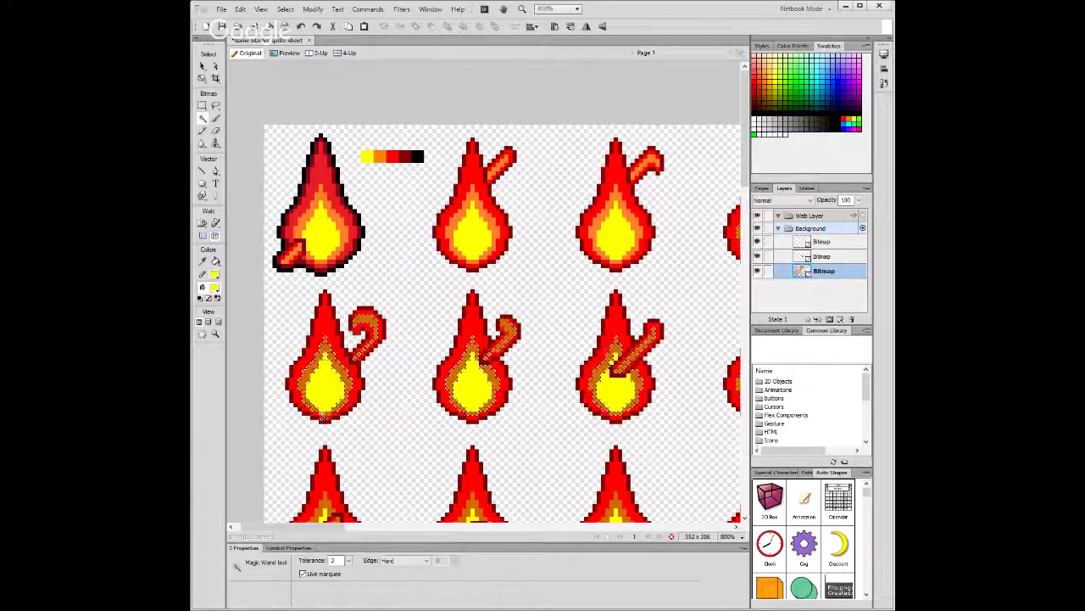
# Add the dark orange areas of the third row's first and second flames to the selection.
pyautogui.scroll(-1, 335, 355)
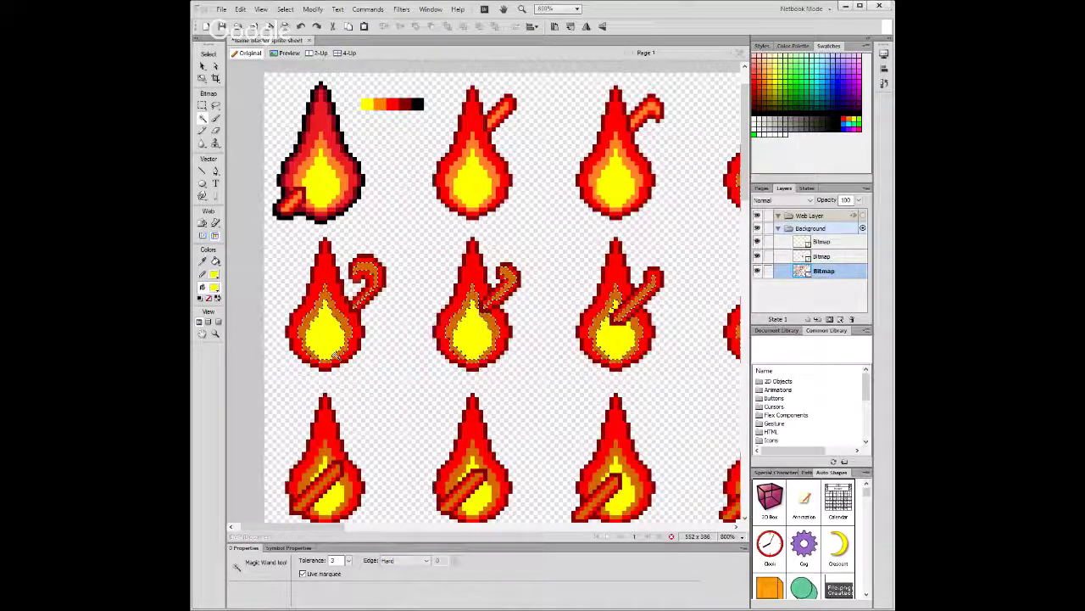
pyautogui.scroll(-1, 336, 356)
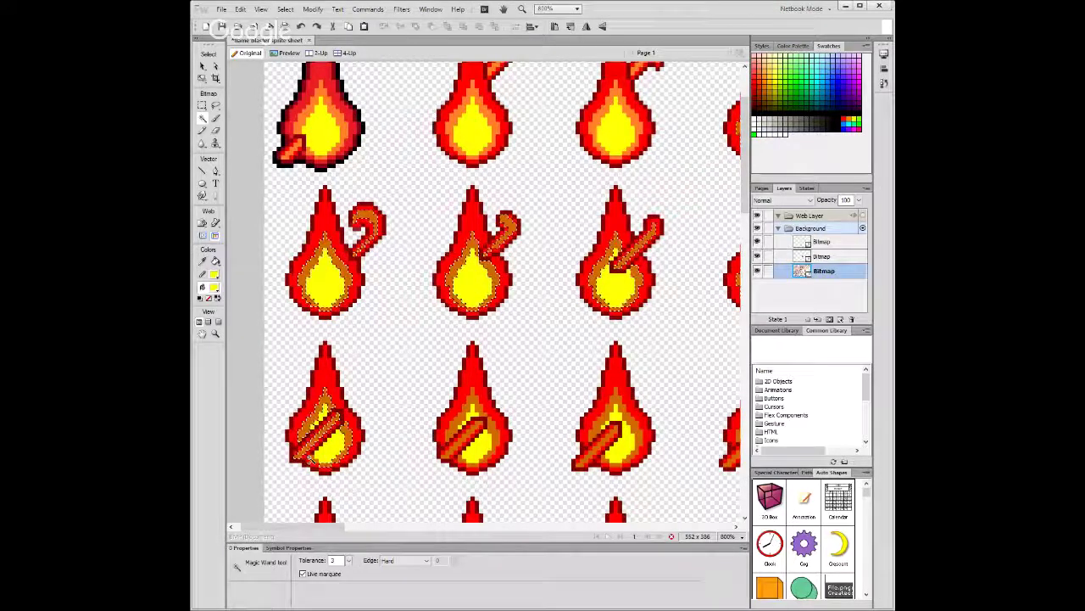
pyautogui.keyDown('shift'); pyautogui.click(478, 424); pyautogui.keyUp('shift')
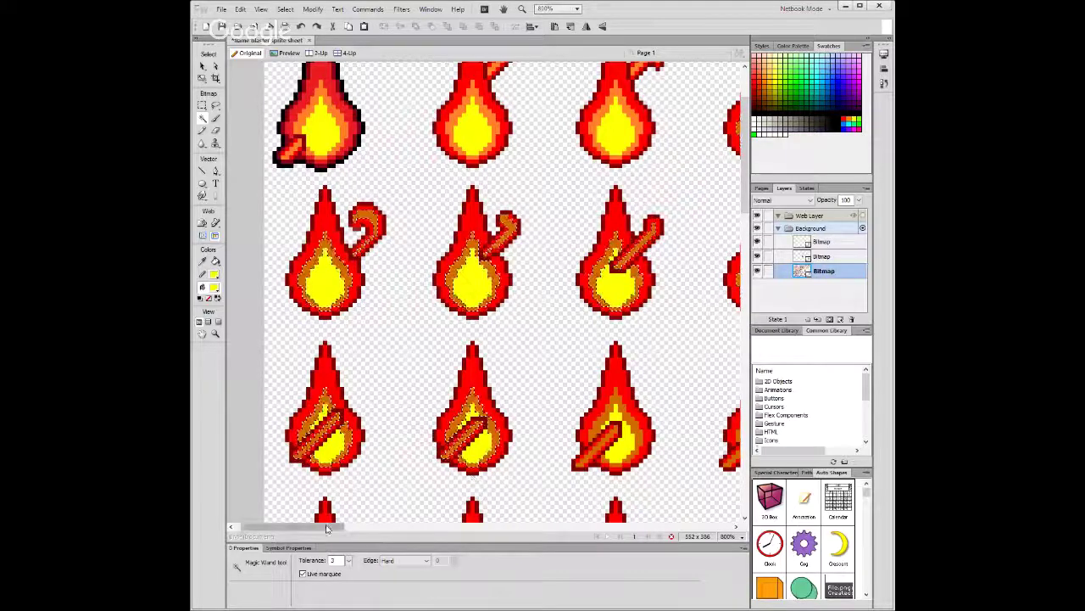
# Check the orange selection across the flame rows for areas still left out, including the third and fourth rows.
pyautogui.scroll(3, 424, 424)
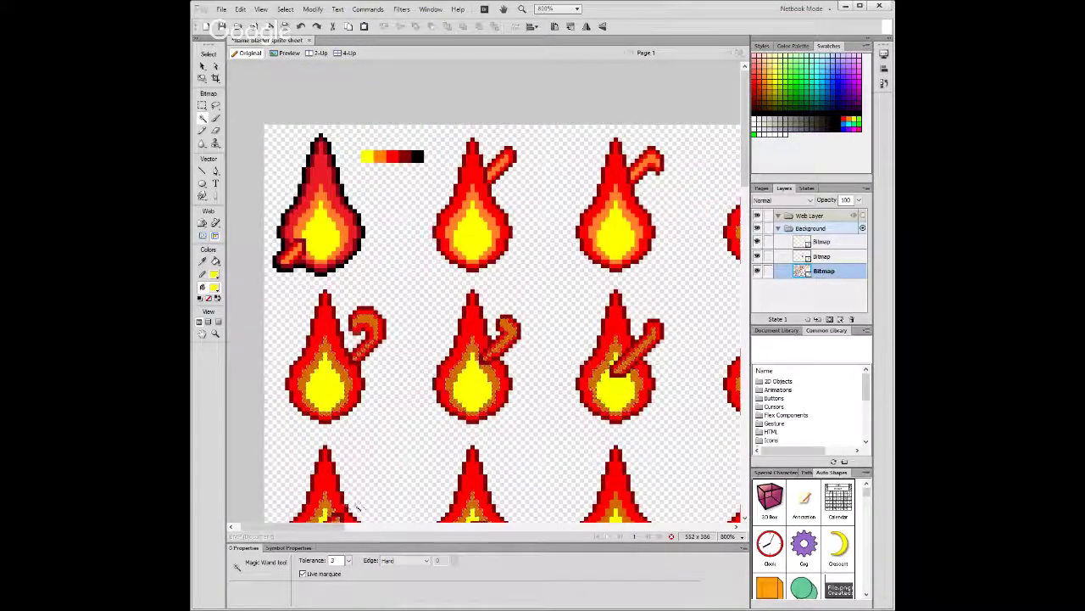
pyautogui.hscroll(2, 327, 533)
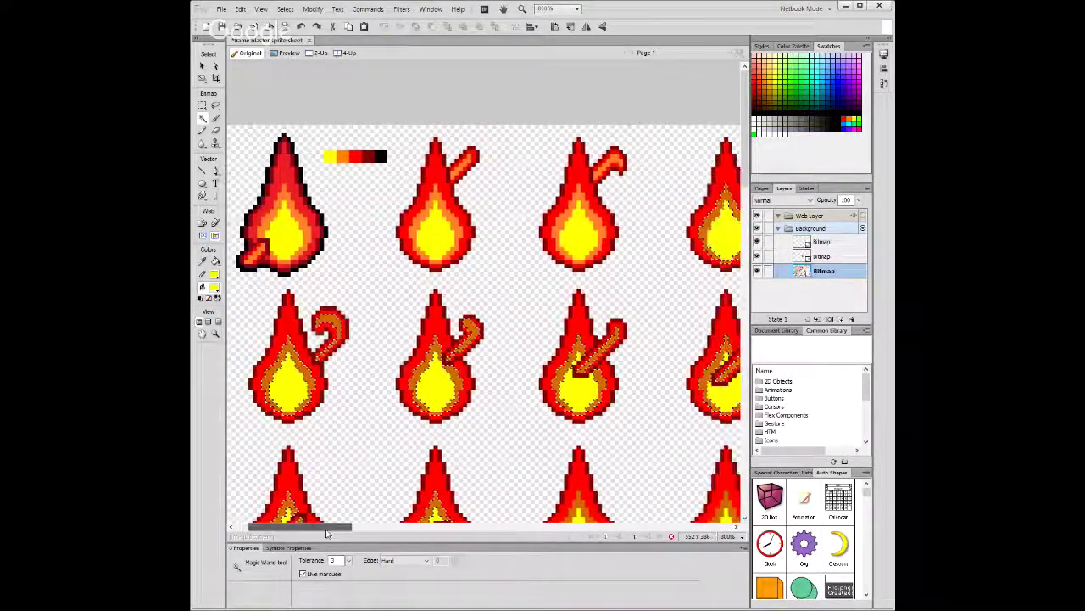
pyautogui.hscroll(8, 327, 532)
pyautogui.hscroll(-6, 328, 532)
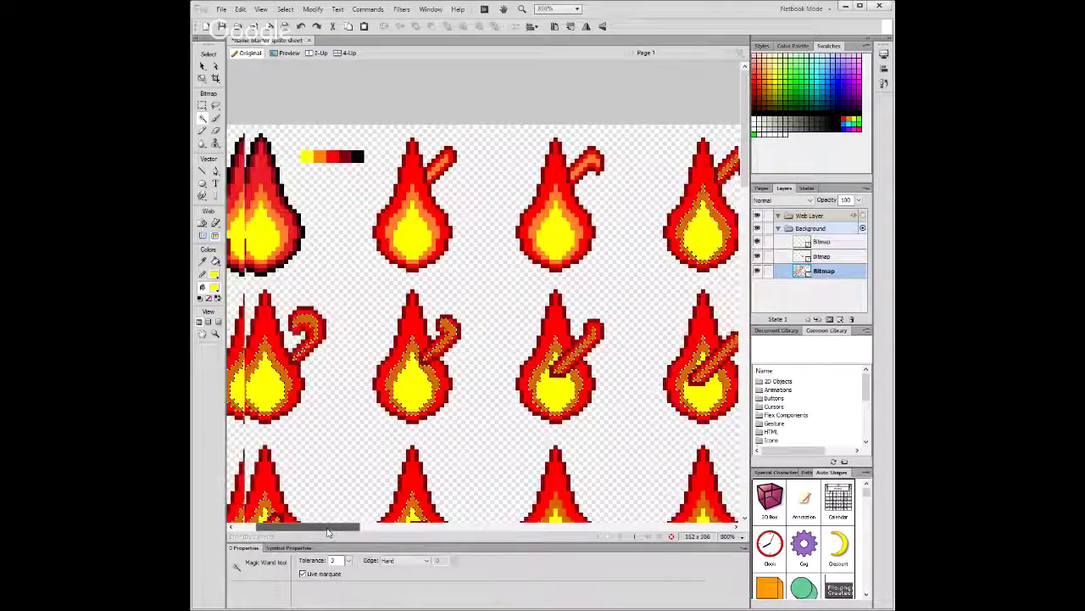
pyautogui.hscroll(-3, 327, 532)
pyautogui.hscroll(4, 327, 533)
pyautogui.hscroll(-3, 324, 532)
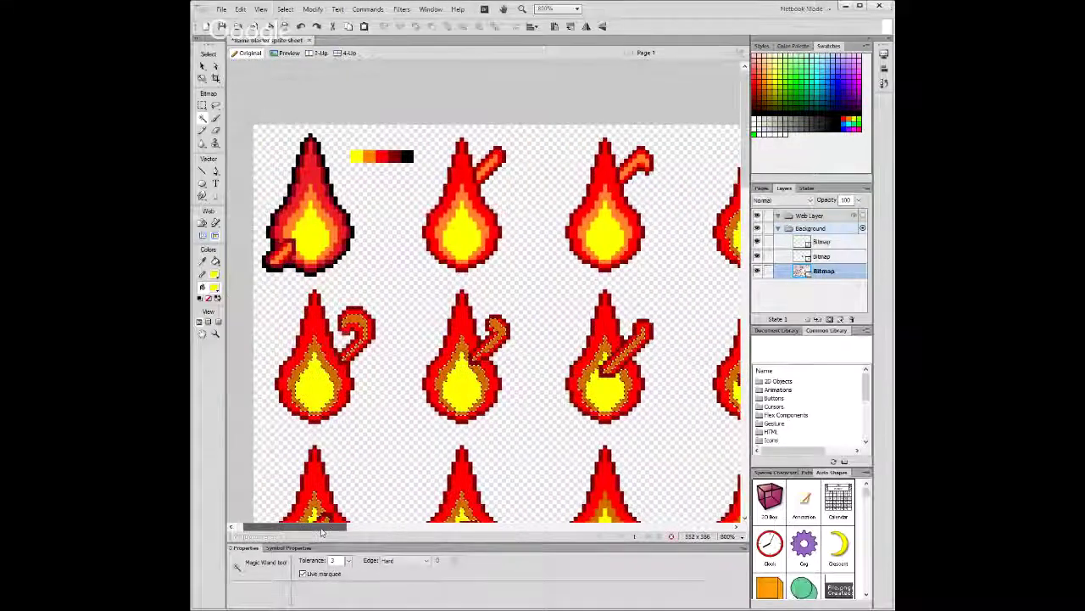
pyautogui.hscroll(1, 322, 533)
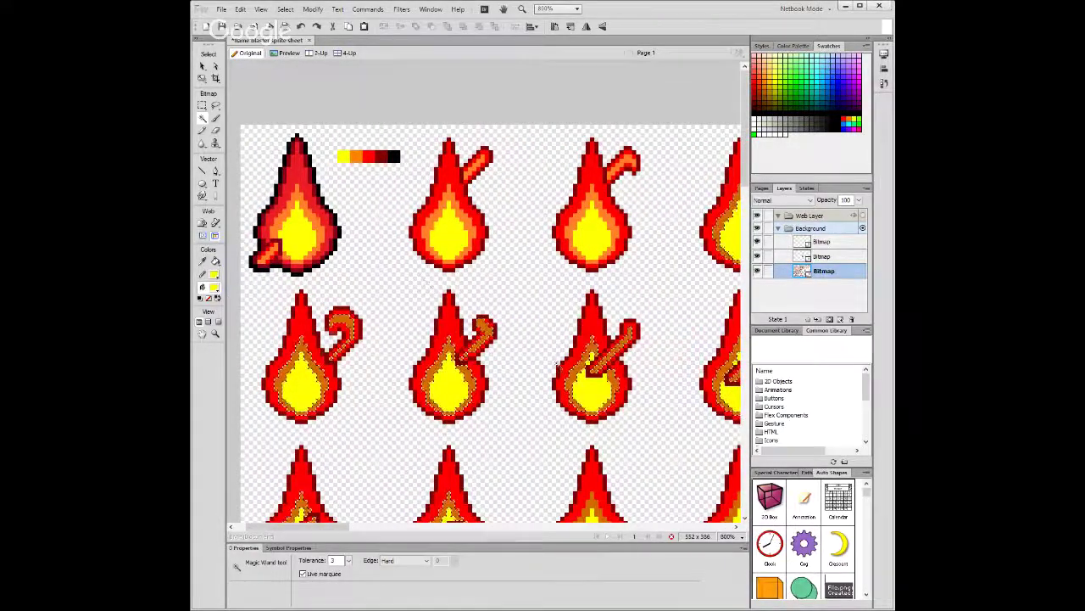
pyautogui.scroll(-5, 557, 363)
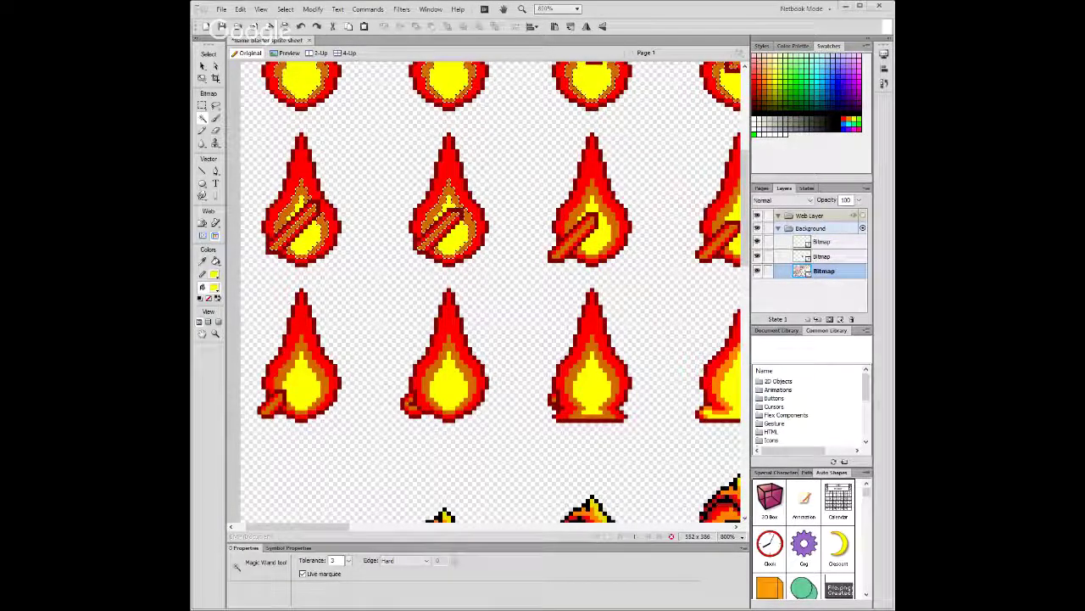
pyautogui.scroll(5, 525, 269)
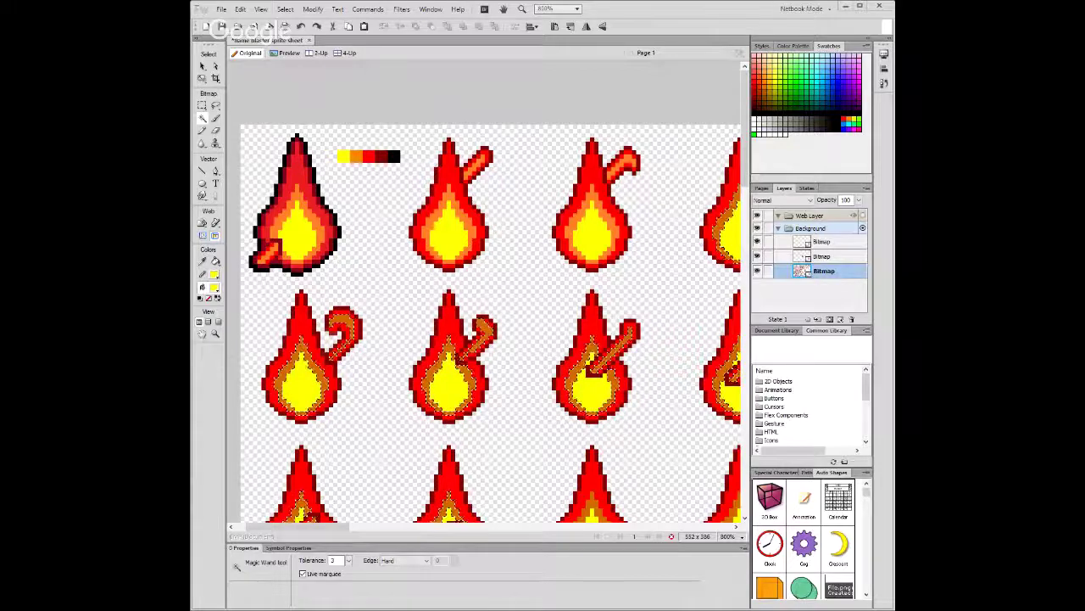
pyautogui.write('3')
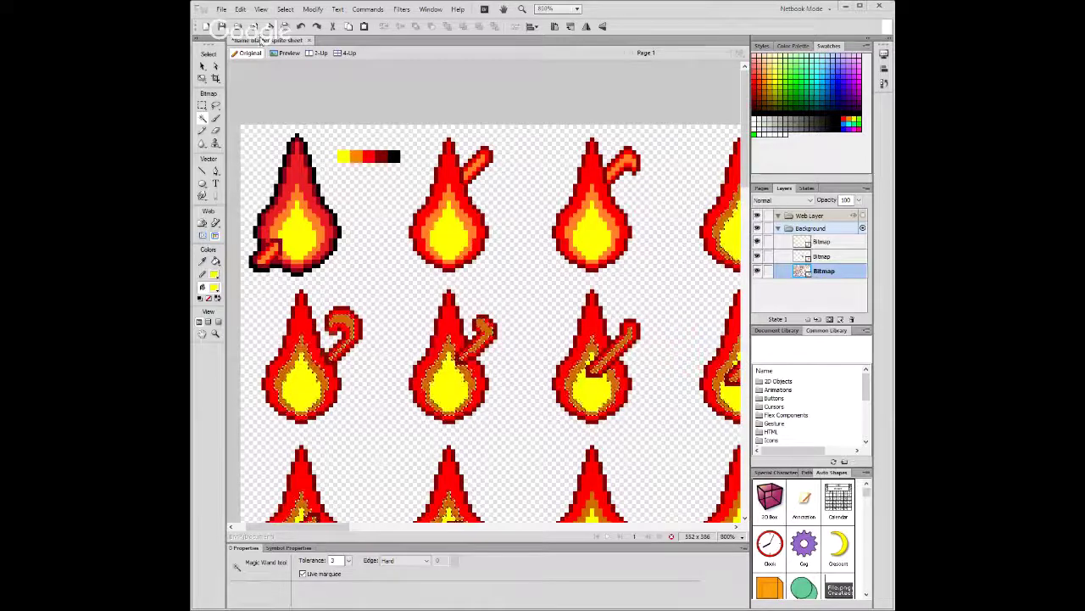
# Open the healing spell animated GIF and show its first frame.
pyautogui.hotkey('ctrl', 'w')
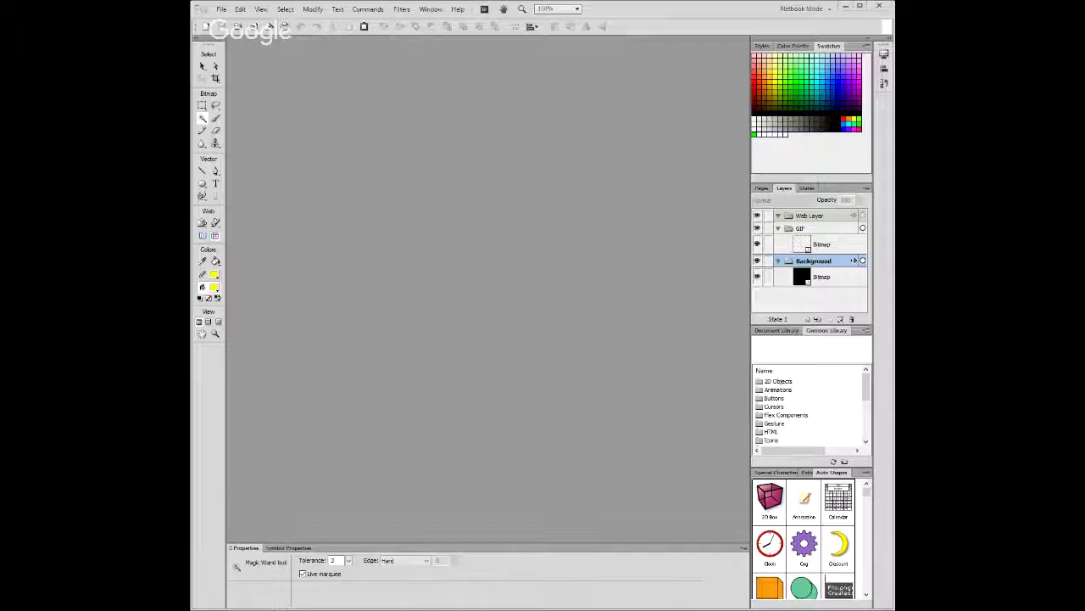
pyautogui.press('v')
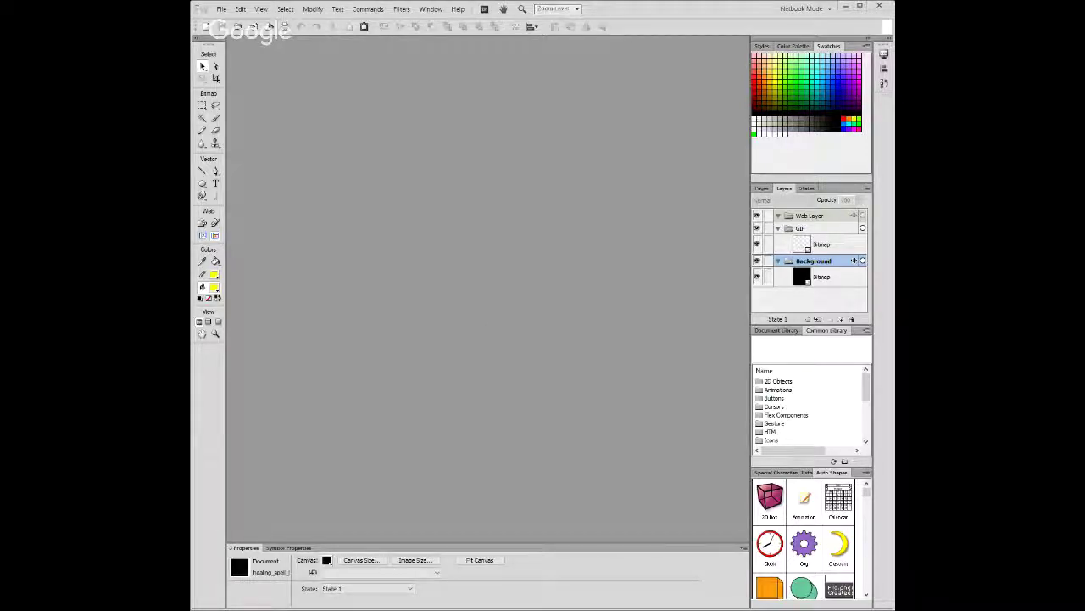
pyautogui.press('w')
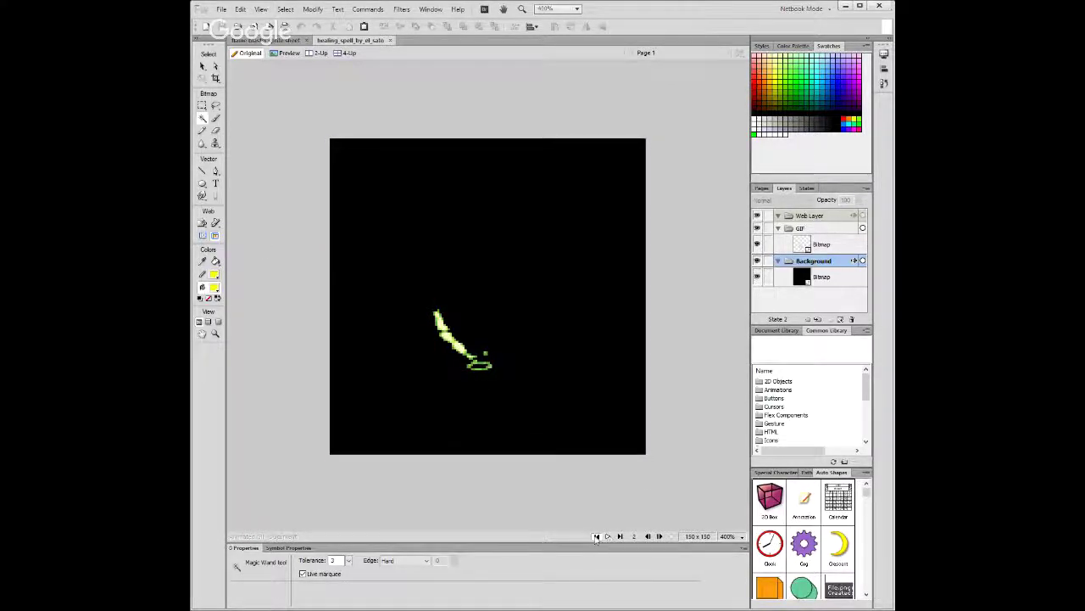
pyautogui.press('pageup')
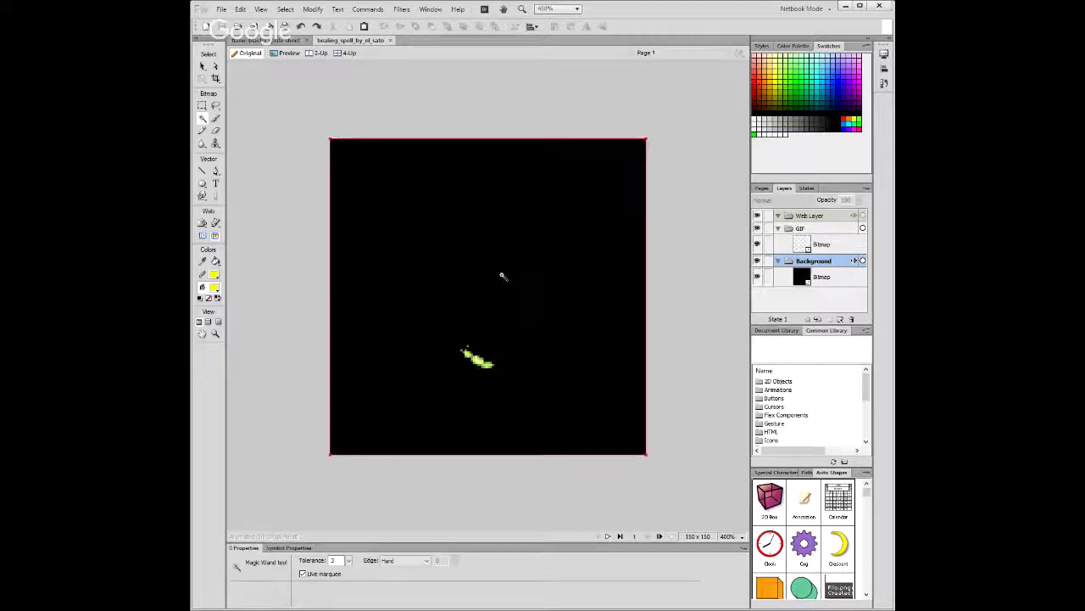
# Play the healing spell animation and return it to the first frame.
pyautogui.click(607, 536)
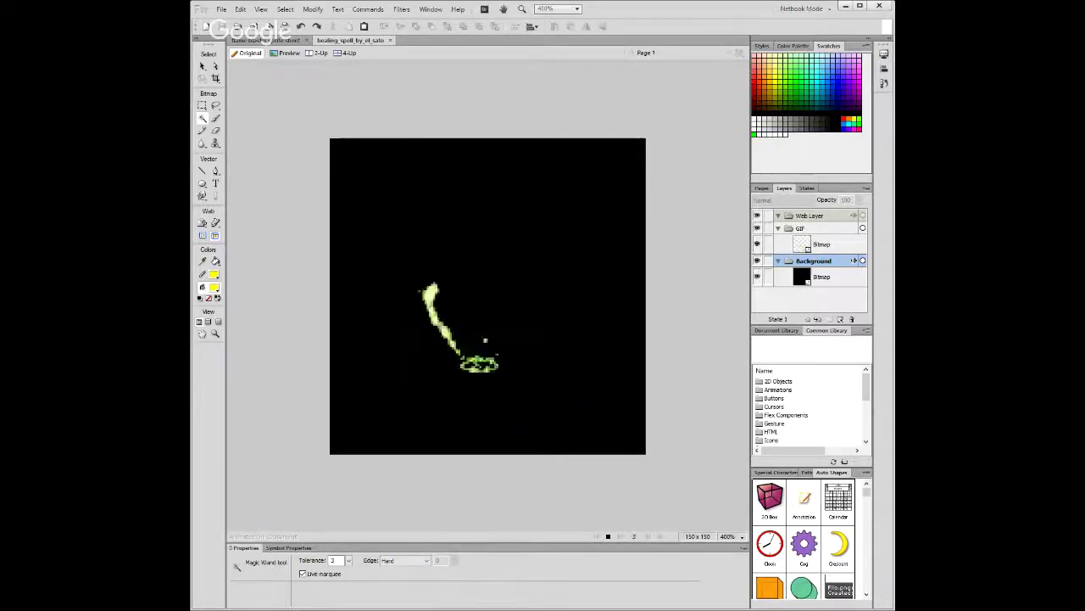
pyautogui.hotkey('ctrl', 'alt', 'p')
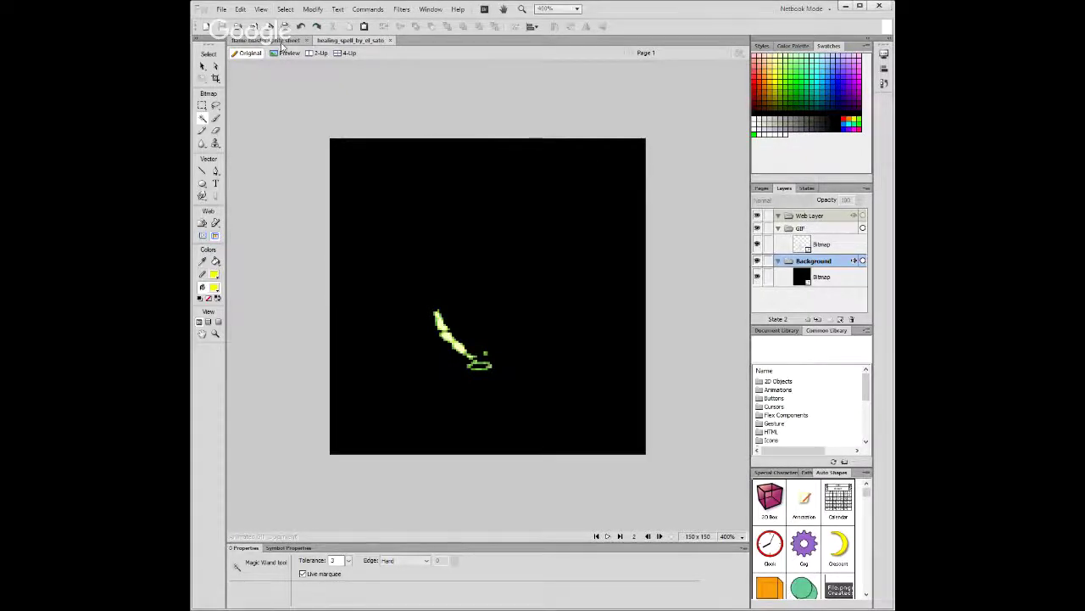
pyautogui.moveTo(282, 47)
pyautogui.mouseDown()
pyautogui.moveTo(357, 78)
pyautogui.moveTo(568, 354)
pyautogui.mouseUp()
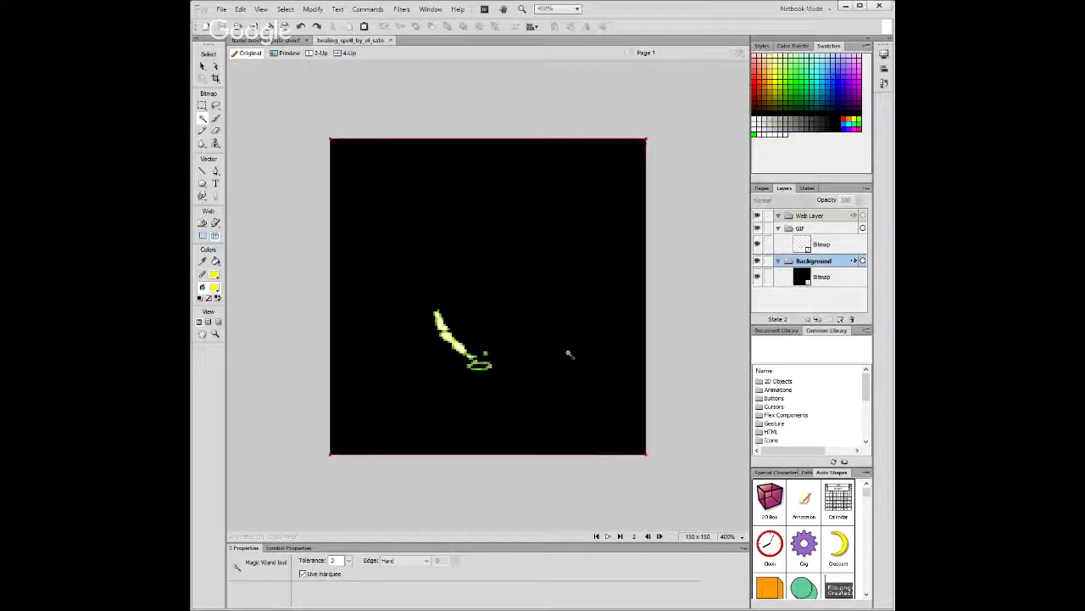
pyautogui.moveTo(348, 251); pyautogui.dragTo(509, 330)
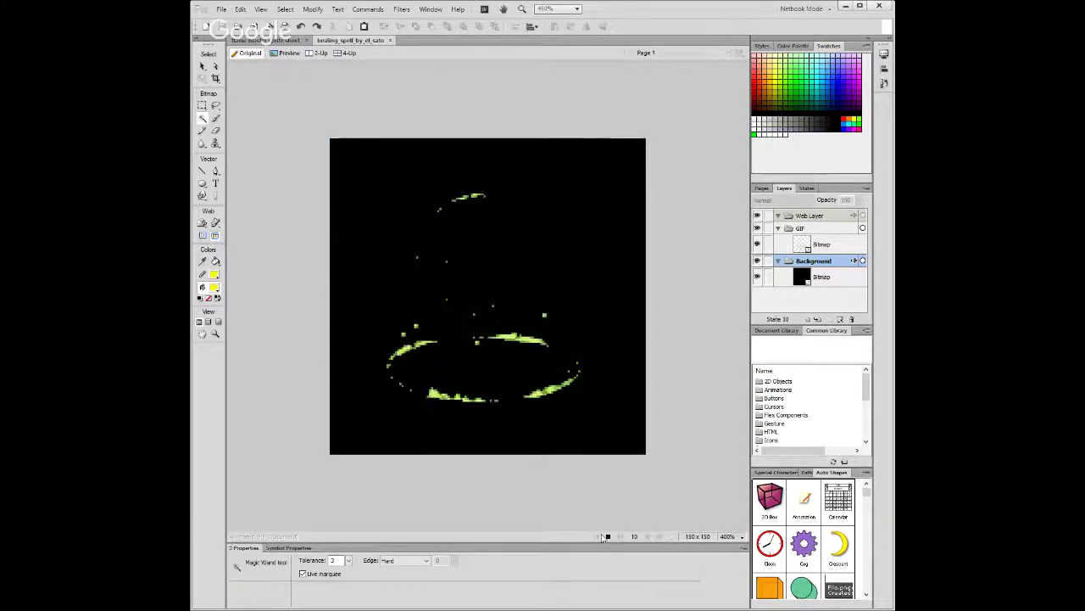
pyautogui.click(605, 536)
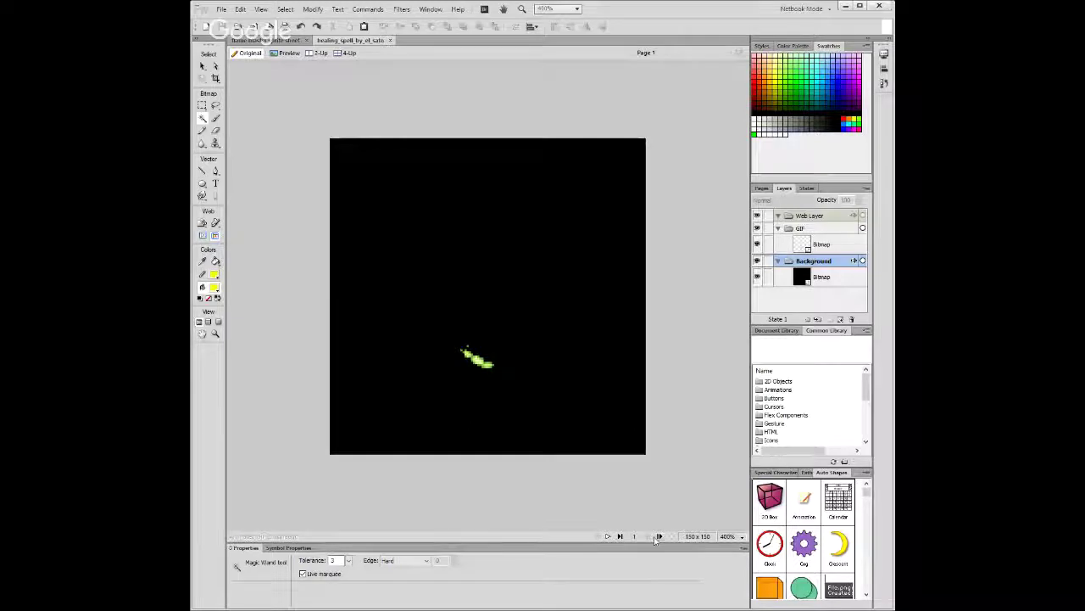
# Step through the healing spell animation frame by frame to study how the swirl and ground ring develop.
pyautogui.click(657, 538)
pyautogui.click(658, 537)
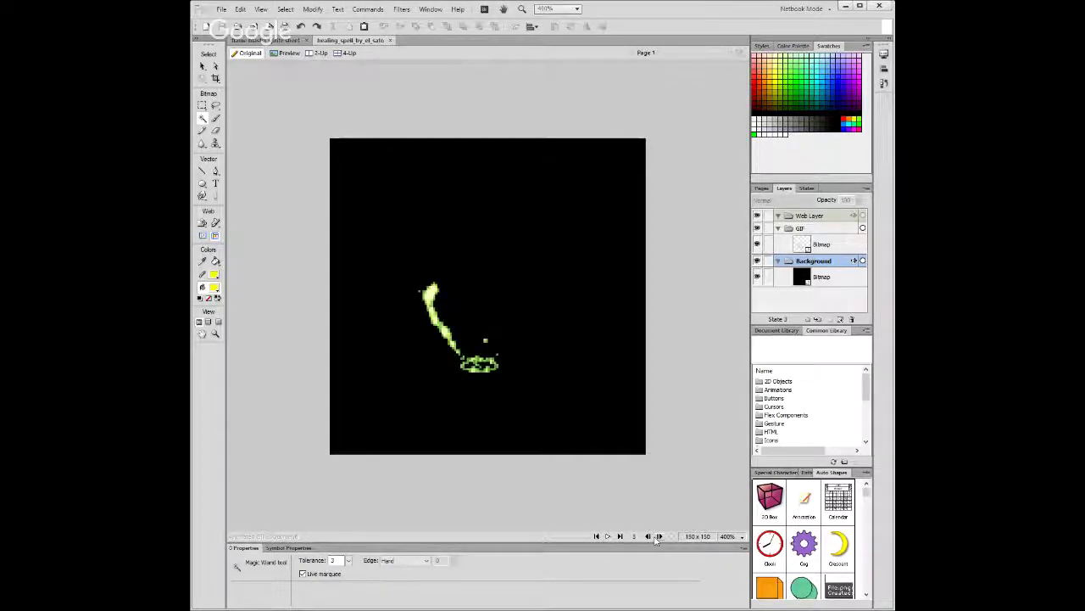
pyautogui.click(657, 538)
pyautogui.click(657, 538)
pyautogui.click(657, 538)
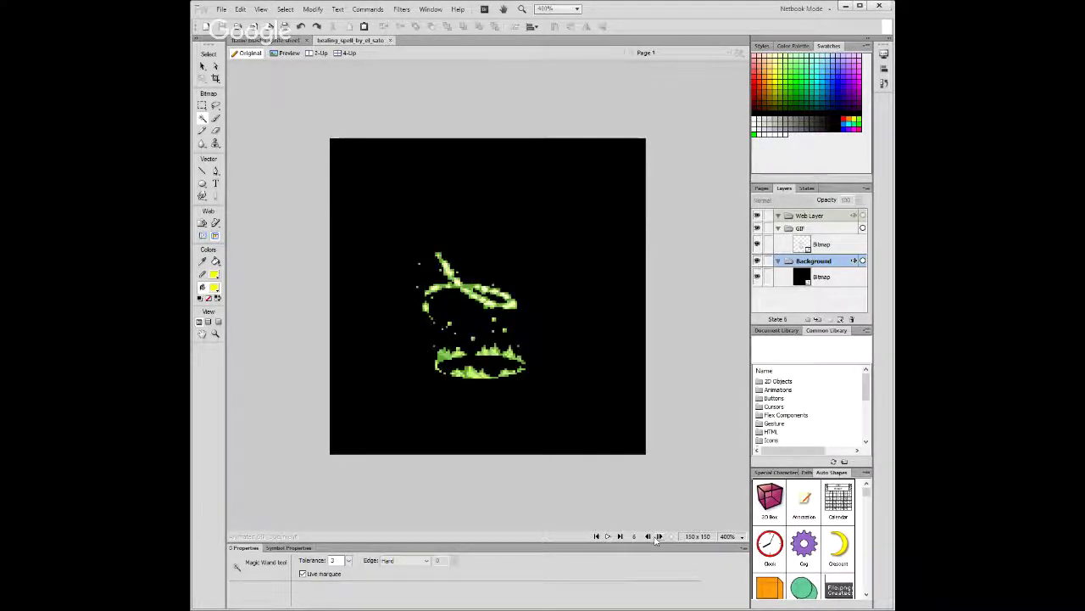
pyautogui.click(657, 537)
pyautogui.click(657, 537)
pyautogui.click(657, 538)
pyautogui.click(657, 537)
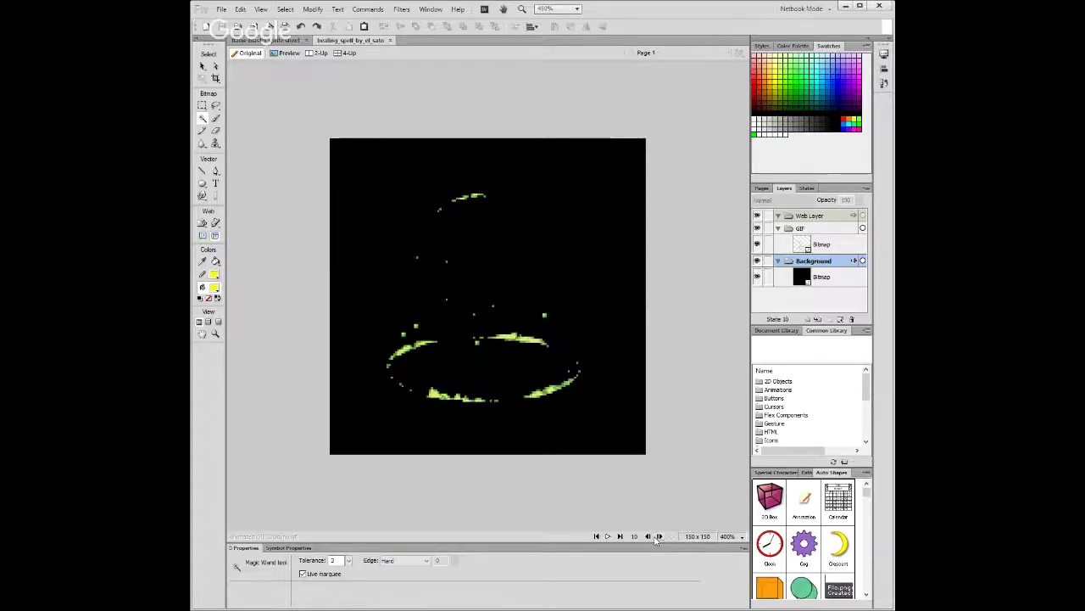
pyautogui.click(657, 538)
pyautogui.click(657, 537)
# Replay the healing spell animation, stop it, and switch back to the flame sprite sheet document.
pyautogui.click(607, 536)
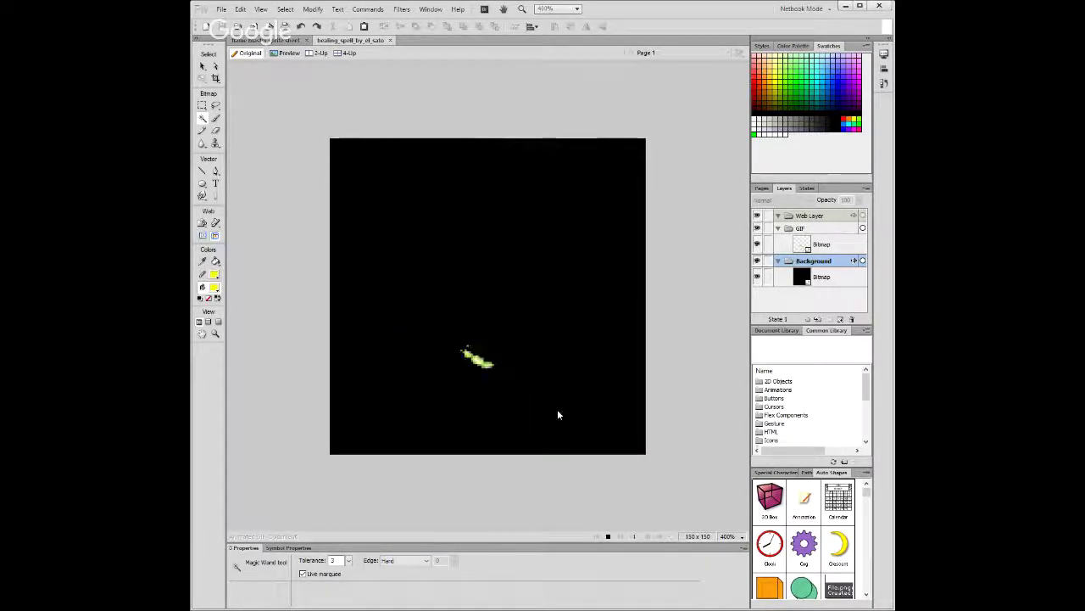
pyautogui.click(607, 536)
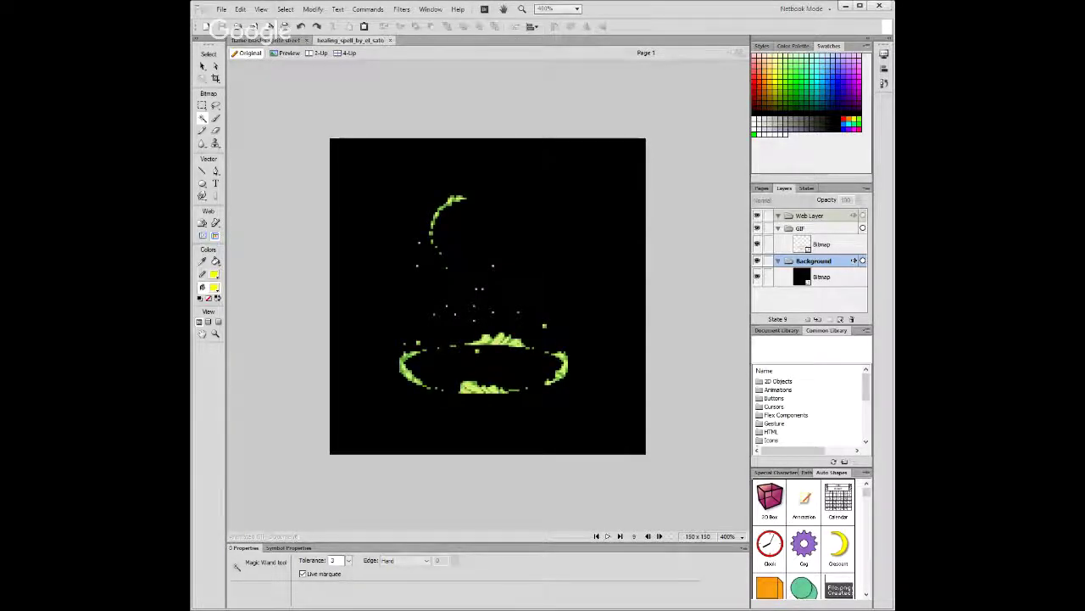
pyautogui.click(596, 536)
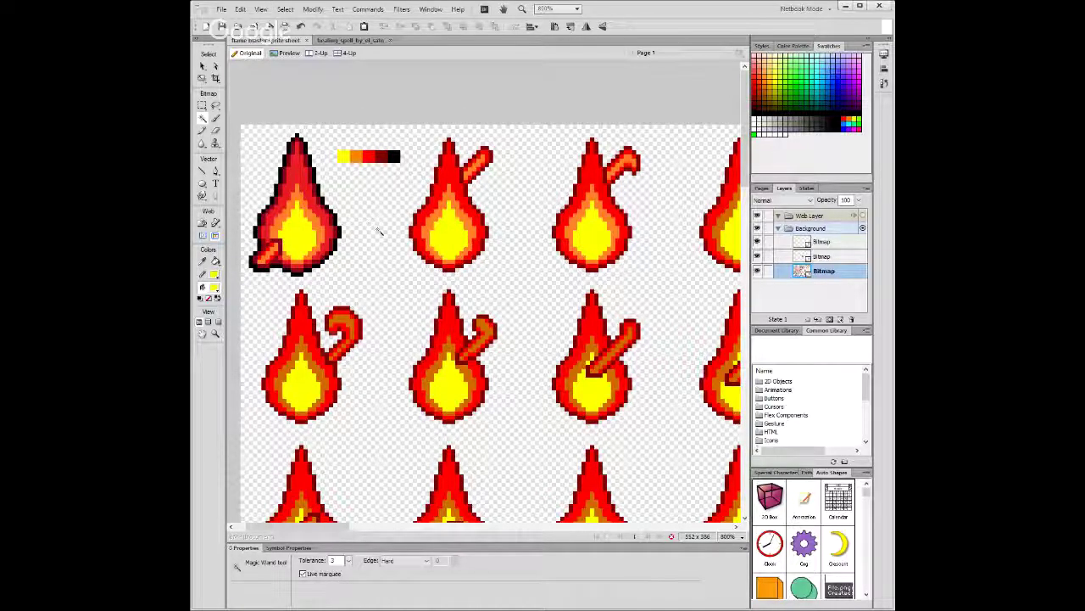
# Examine the character sprites down to the sheet's last row, and view the sheet at 400% with the Pointer tool active.
pyautogui.scroll(-10, 380, 231)
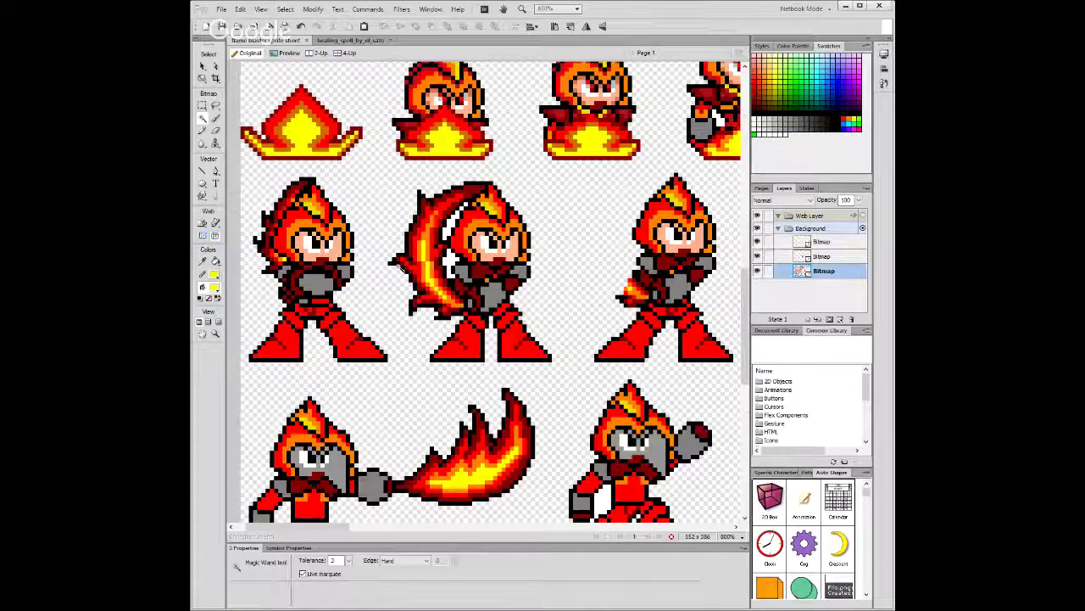
pyautogui.scroll(-5, 396, 265)
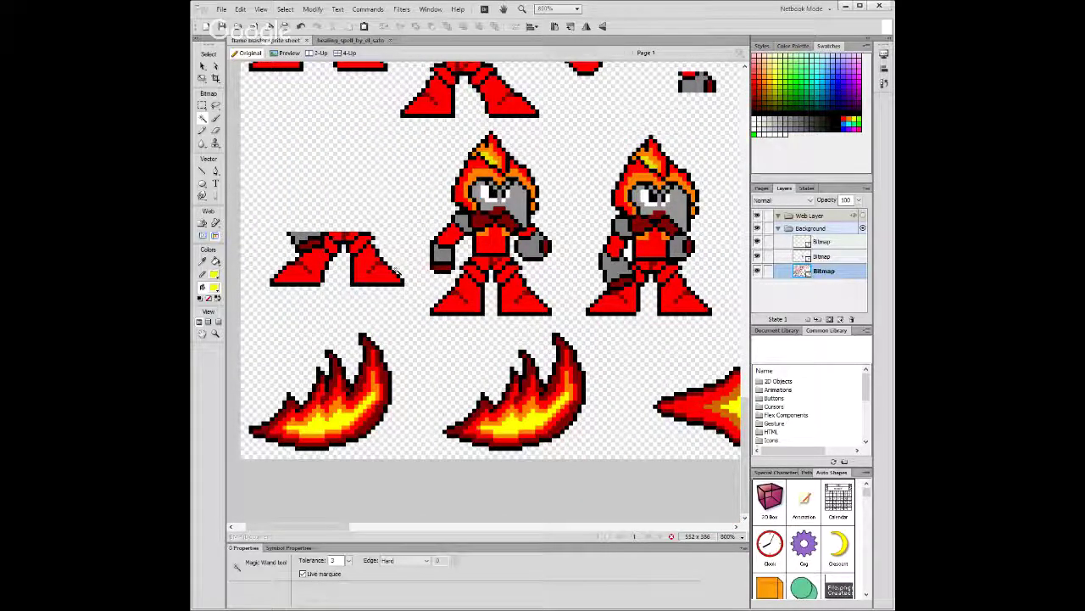
pyautogui.press('v')
pyautogui.hotkey('ctrl', '-')
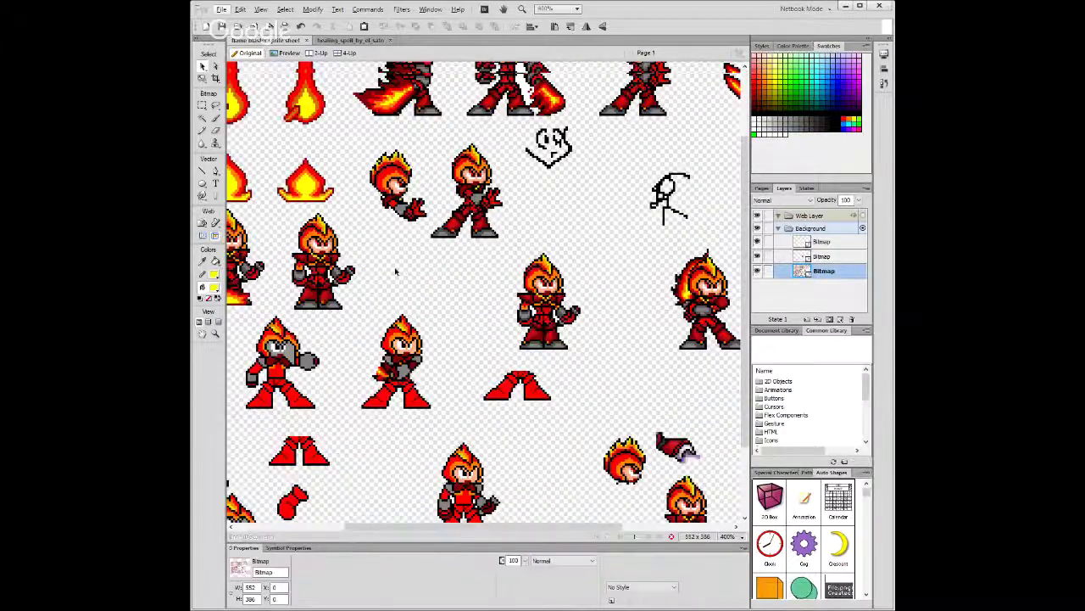
# Examine the character poses and flame sprites across the sheet, up to the detailed poses in its top rows.
pyautogui.hotkey('ctrl', '-')
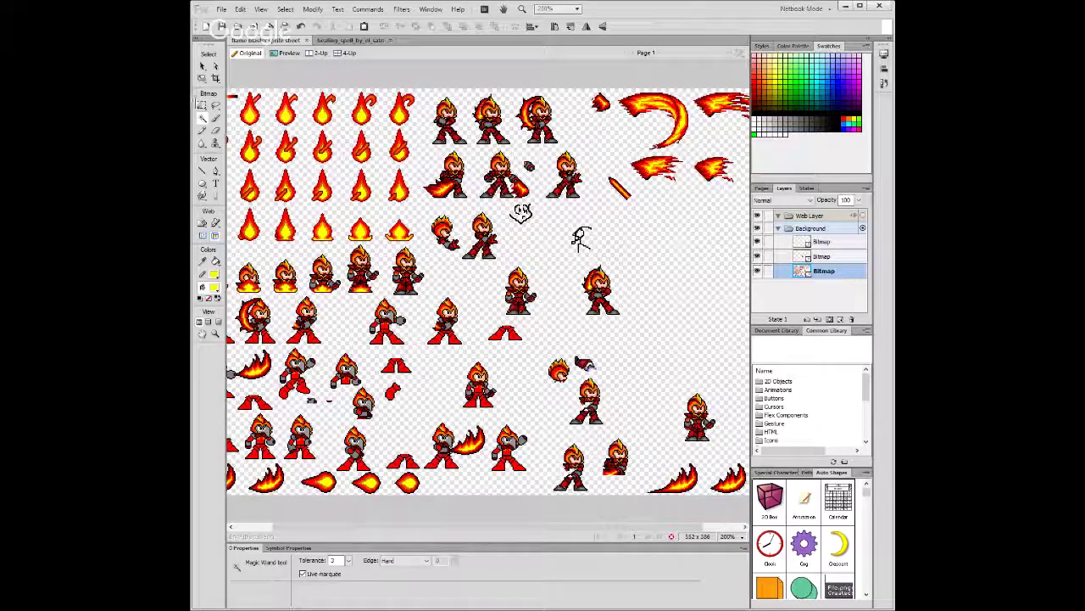
pyautogui.hscroll(-2, 488, 288)
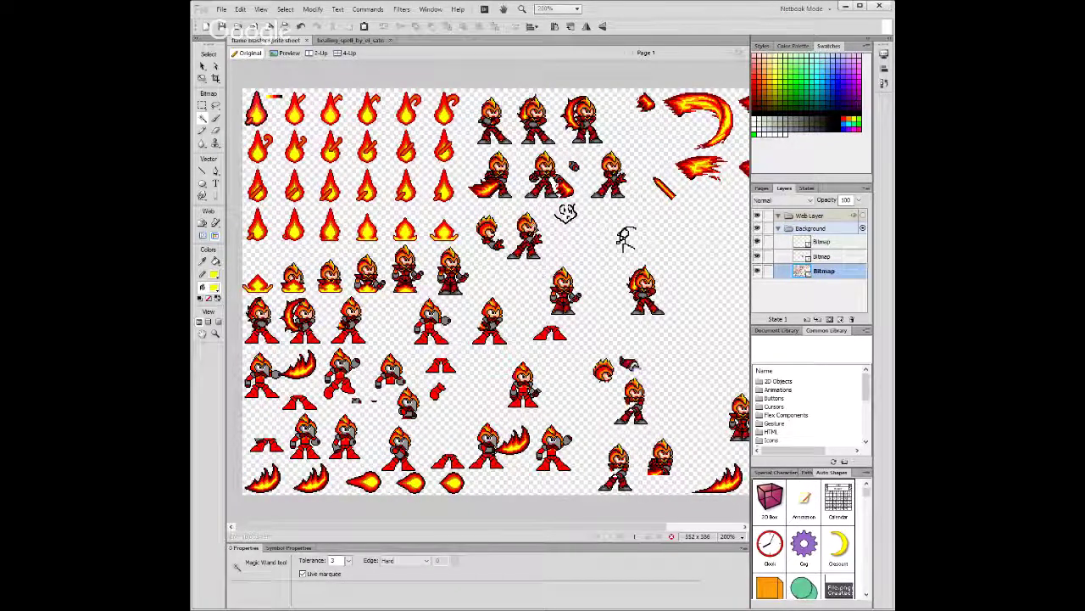
pyautogui.scroll(1, 570, 259)
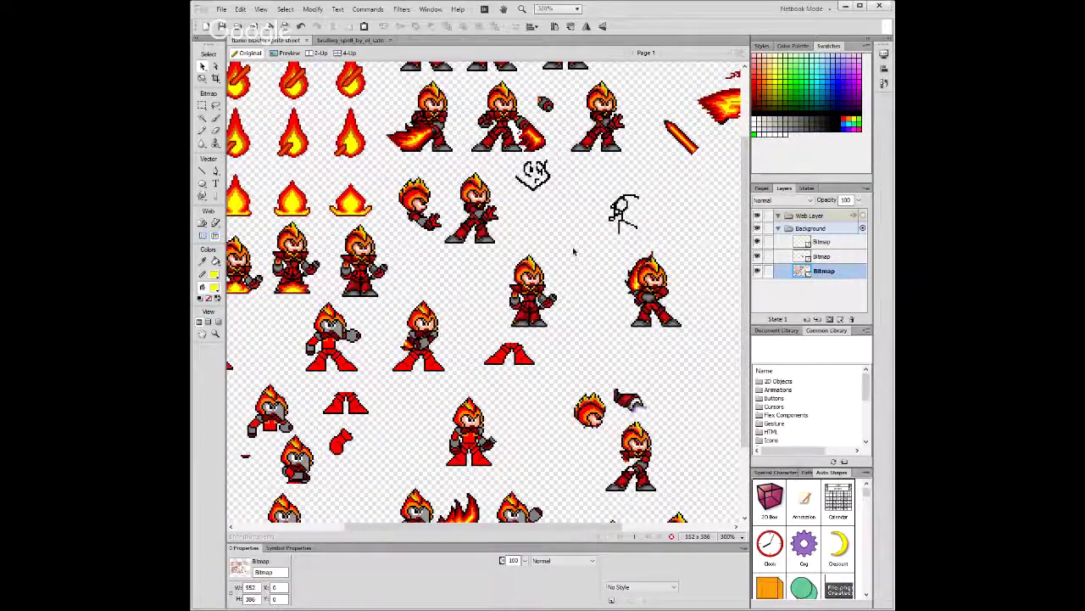
pyautogui.scroll(1, 573, 251)
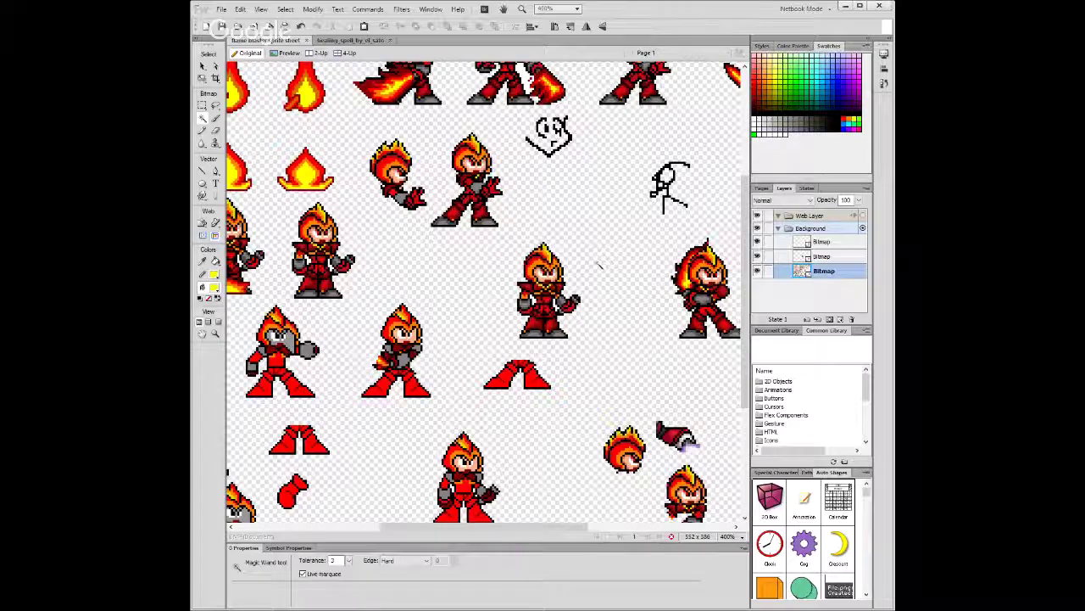
pyautogui.scroll(1, 599, 266)
pyautogui.scroll(2, 559, 382)
pyautogui.moveTo(484, 526); pyautogui.dragTo(505, 537)
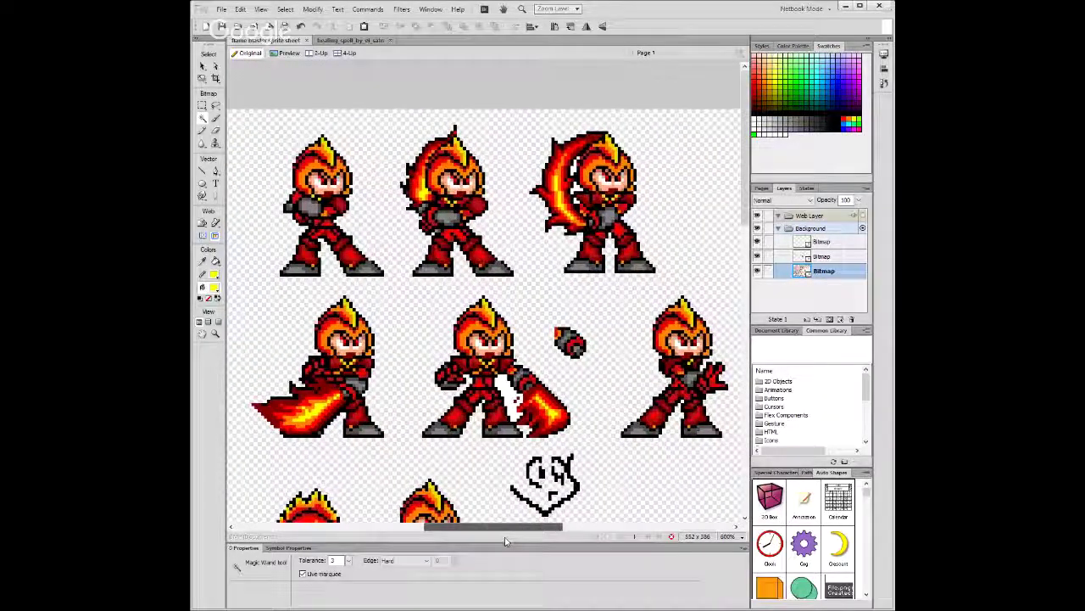
# Switch to the healing spell animation and inspect its first frame's pixels at 3200%, returning to 600%.
pyautogui.click(352, 41)
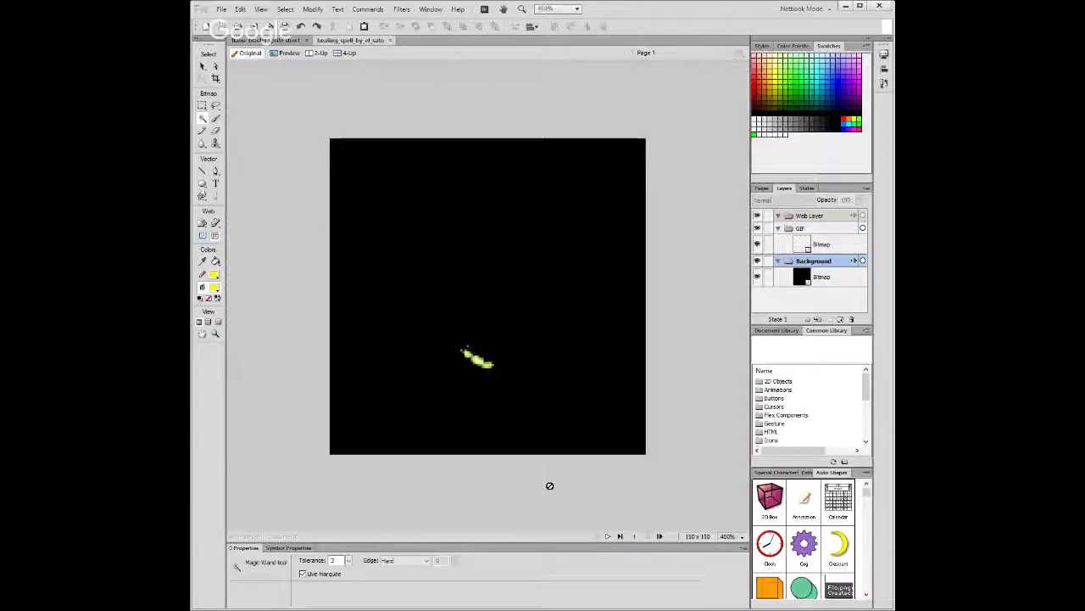
pyautogui.press('v')
pyautogui.hotkey('ctrl', '=')
pyautogui.hotkey('ctrl', '=')
pyautogui.press('w')
pyautogui.hotkey('ctrl', '=')
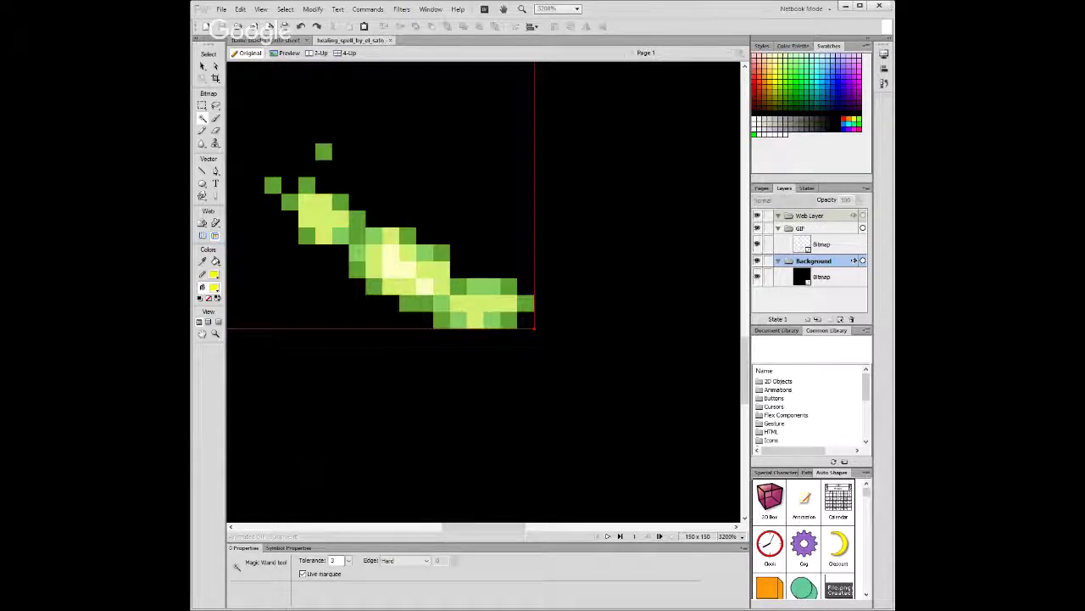
pyautogui.hotkey('ctrl', '-')
pyautogui.hotkey('ctrl', '-')
pyautogui.hotkey('ctrl', '-')
pyautogui.hotkey('ctrl', '-')
pyautogui.hotkey('ctrl', '-')
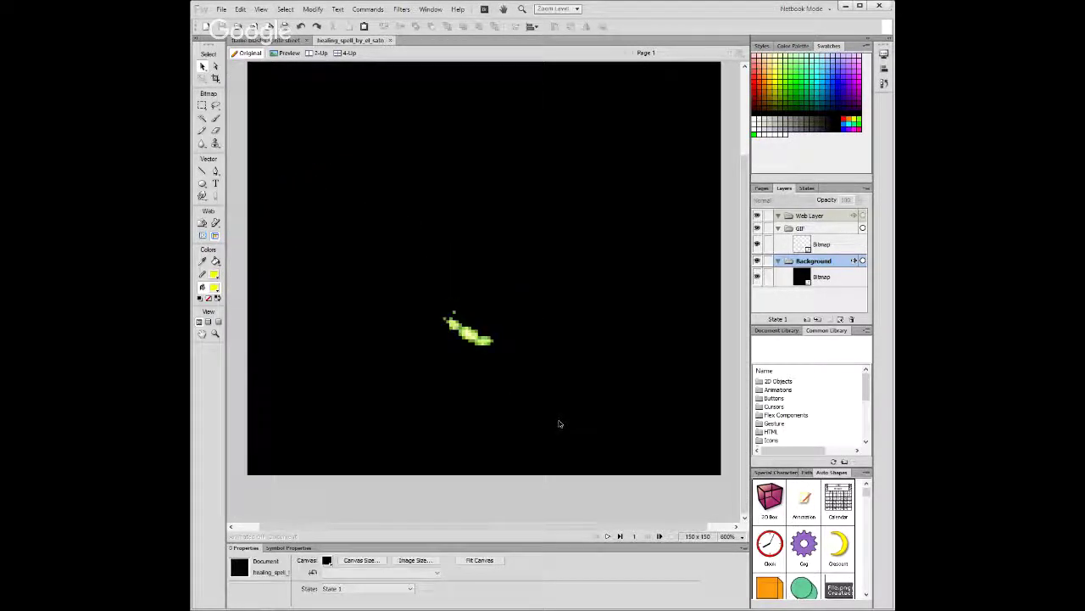
# Step the healing spell animation forward to frame 12 and close its document, returning to the flame sprite sheet.
pyautogui.click(658, 538)
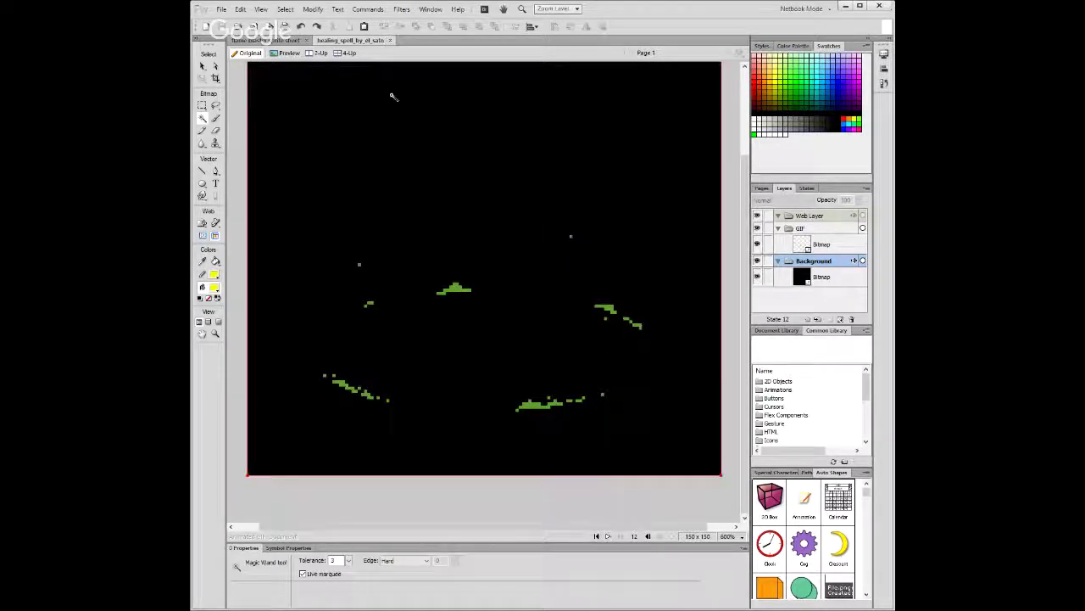
pyautogui.click(386, 41)
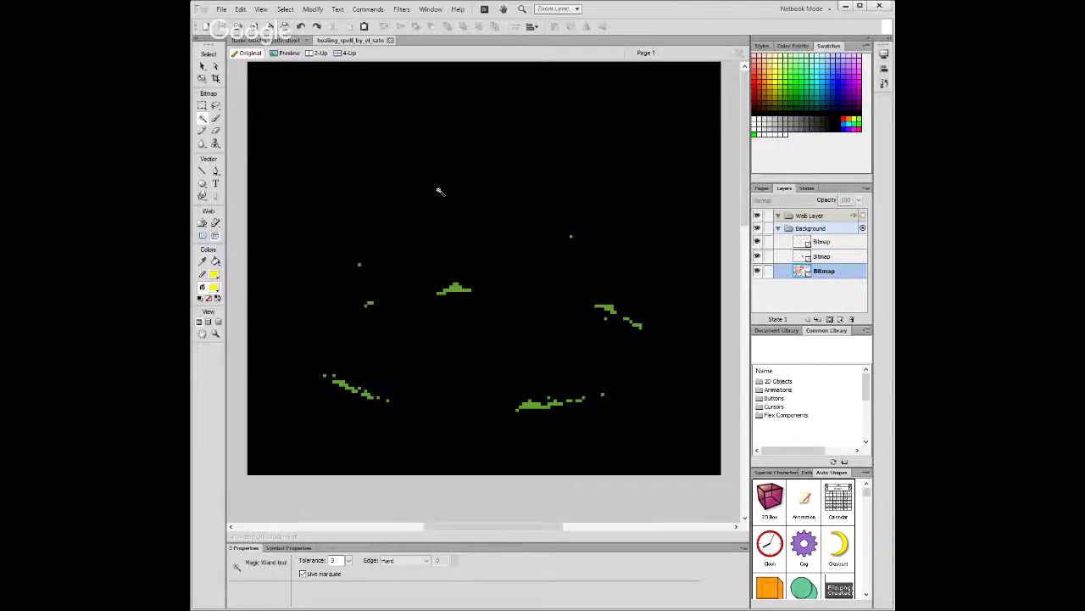
pyautogui.hotkey('ctrl', 'w')
# Delete the black stick-figure sketch from the empty area beside the third-row characters.
pyautogui.scroll(-3, 484, 288)
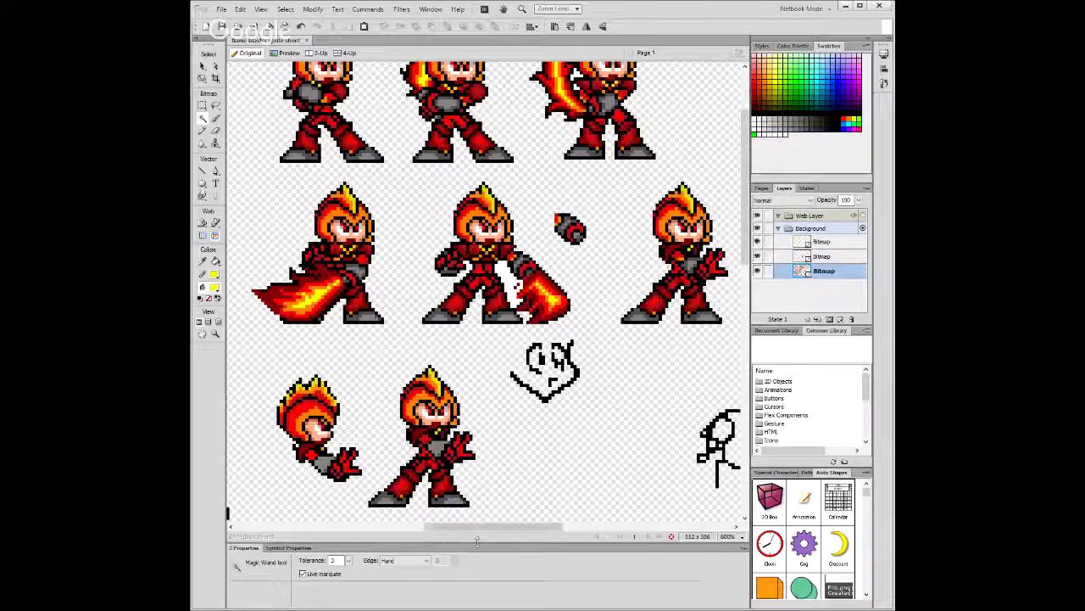
pyautogui.moveTo(488, 531)
pyautogui.mouseDown()
pyautogui.moveTo(533, 535)
pyautogui.moveTo(605, 392)
pyautogui.mouseUp()
pyautogui.press('m')
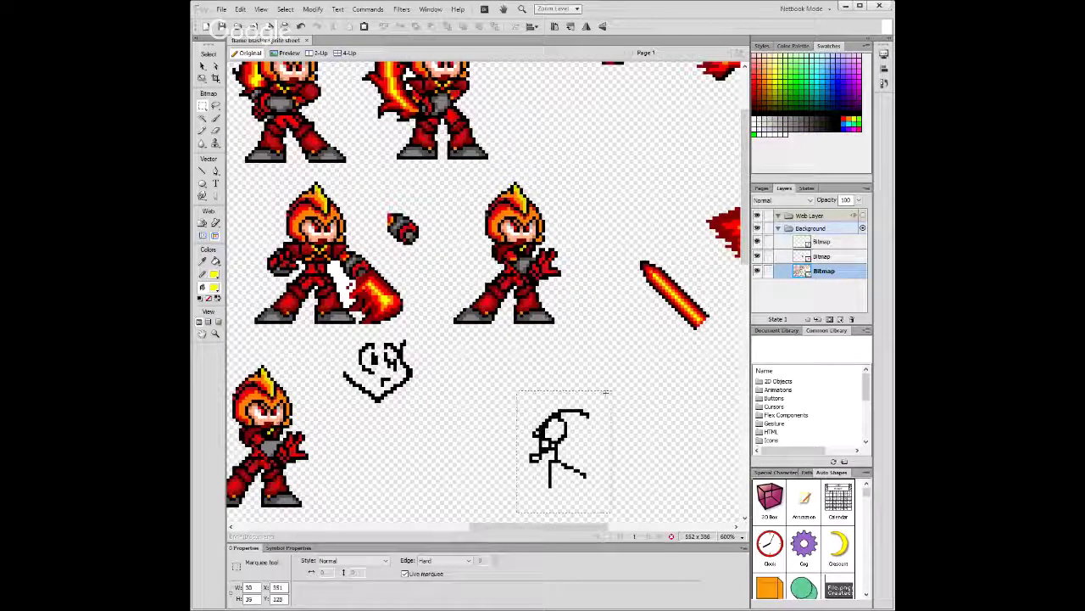
pyautogui.press('Delete')
# Move the reaching character at the end of the second row down to the cleared area at X 321, Y 125.
pyautogui.moveTo(450, 335); pyautogui.dragTo(567, 172)
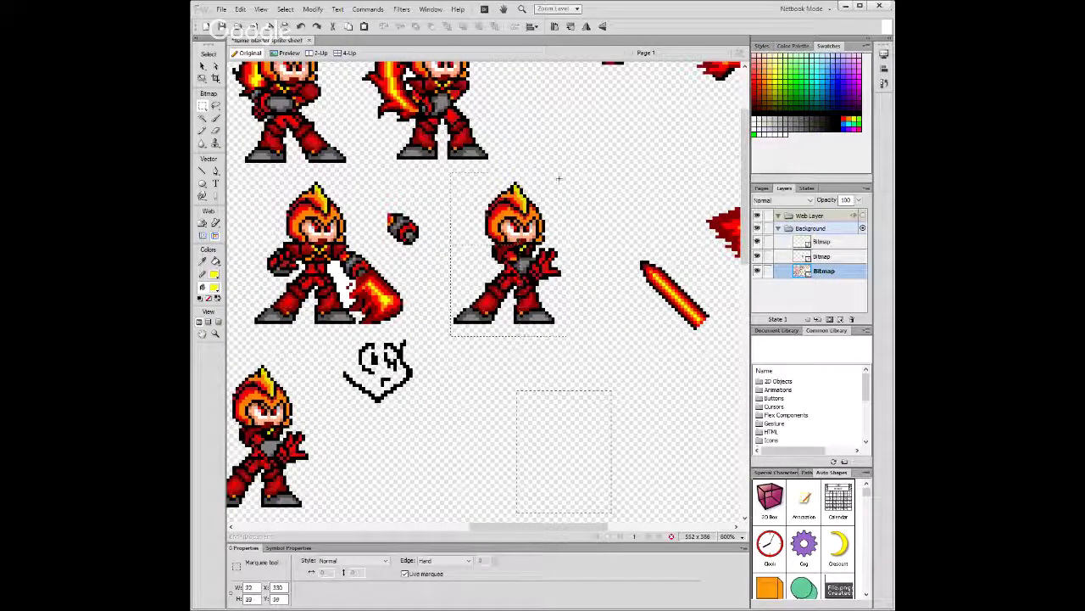
pyautogui.moveTo(509, 254); pyautogui.dragTo(483, 464)
pyautogui.scroll(-3, 539, 343)
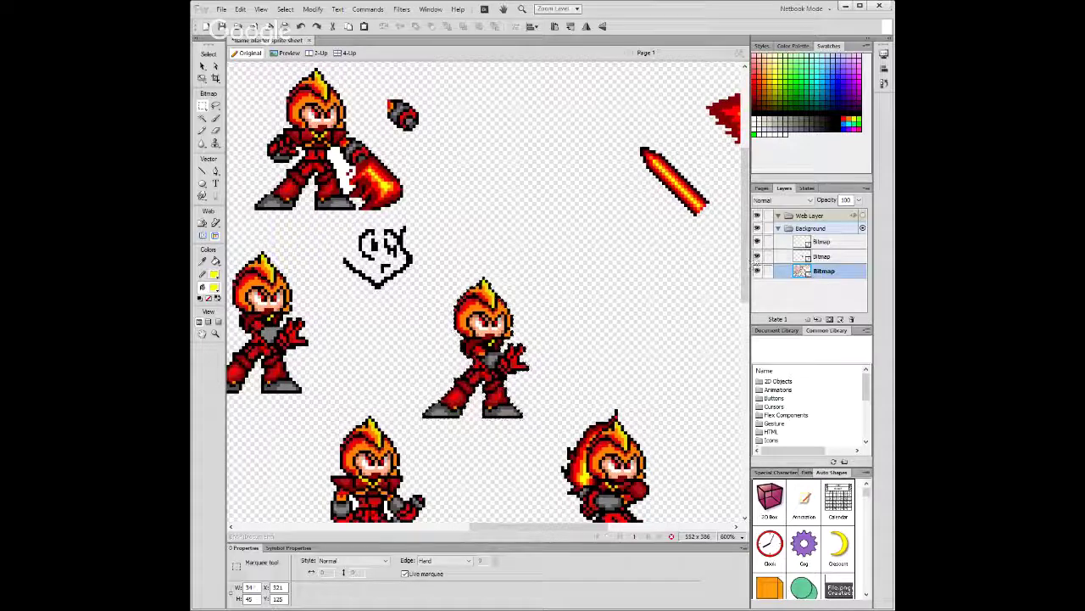
# Check which sprites the upper two bitmaps of the Background layer hold, and hide the topmost bitmap.
pyautogui.click(757, 257)
pyautogui.click(757, 256)
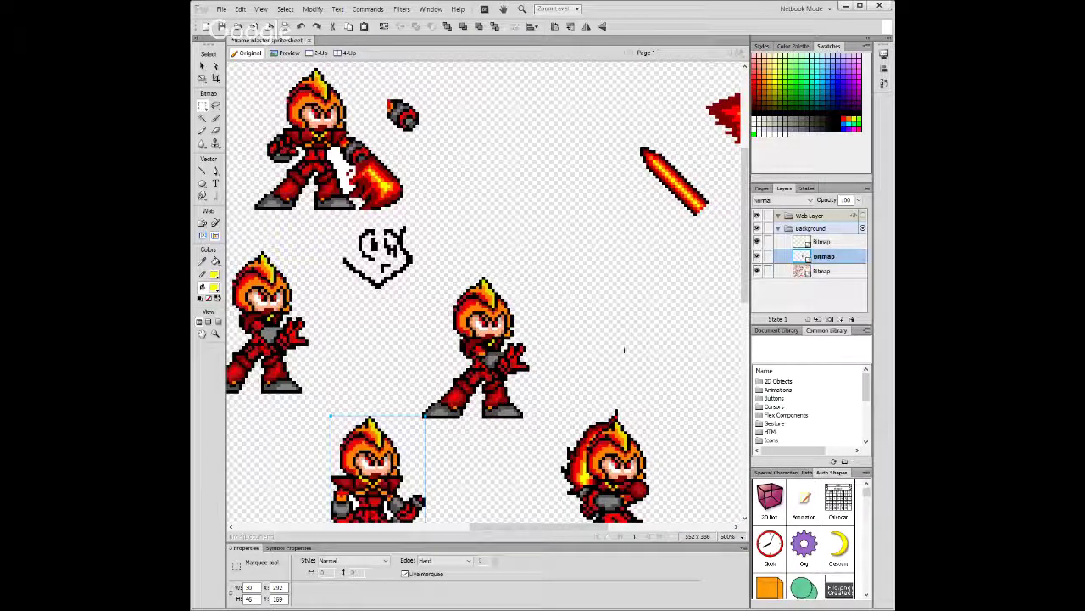
pyautogui.scroll(-3, 619, 313)
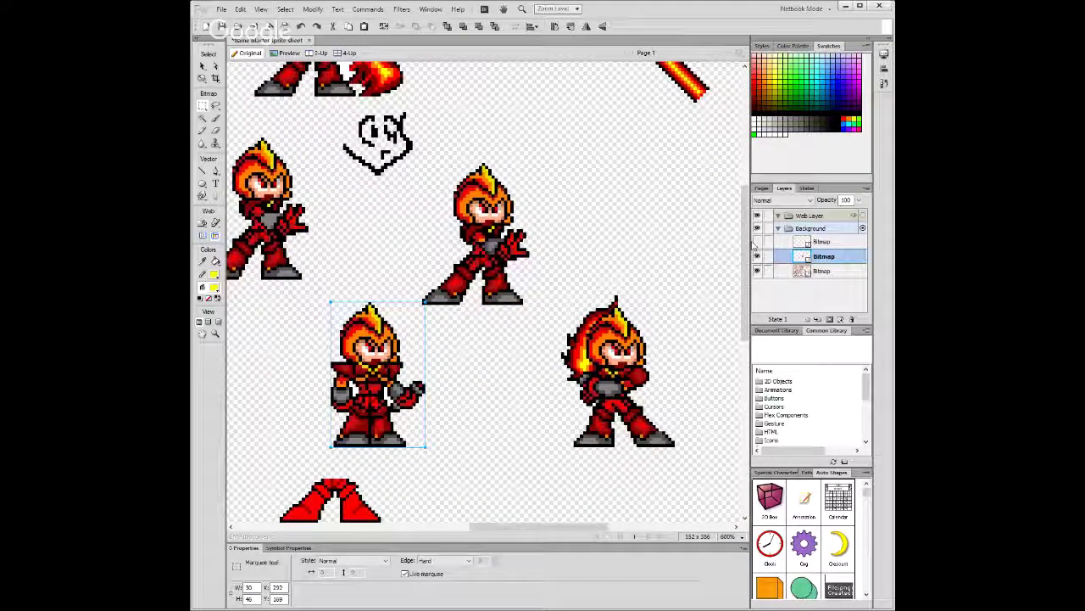
pyautogui.click(754, 243)
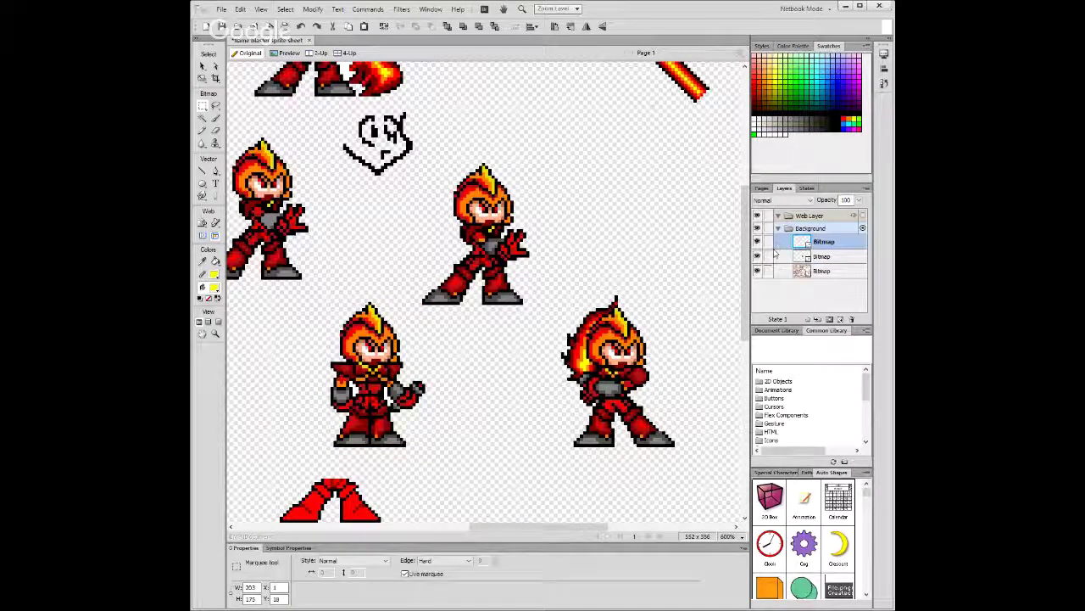
pyautogui.press('v')
pyautogui.scroll(-3, 594, 246)
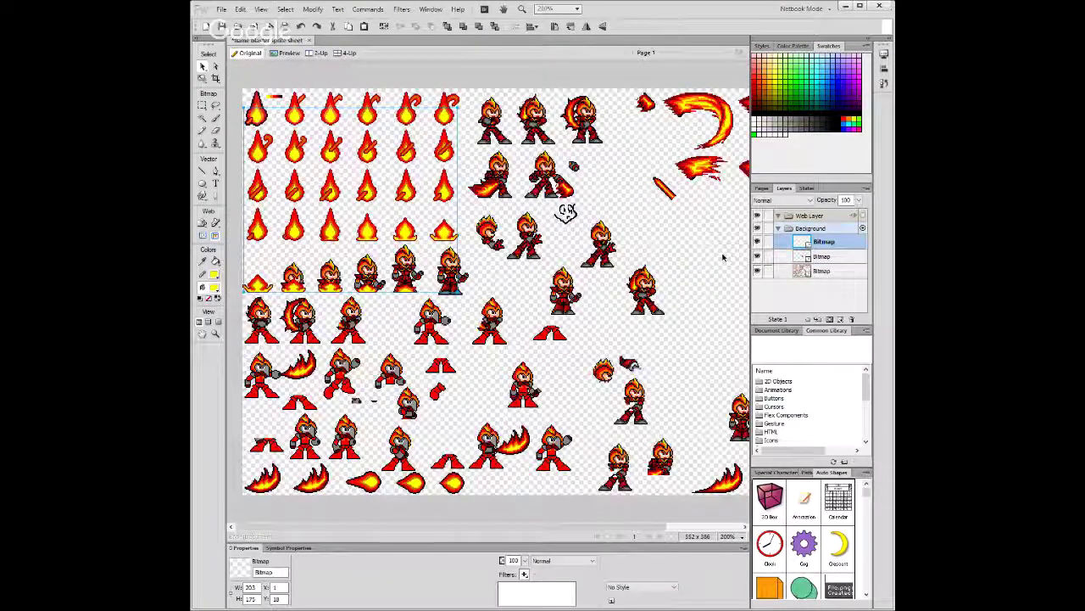
pyautogui.press('m')
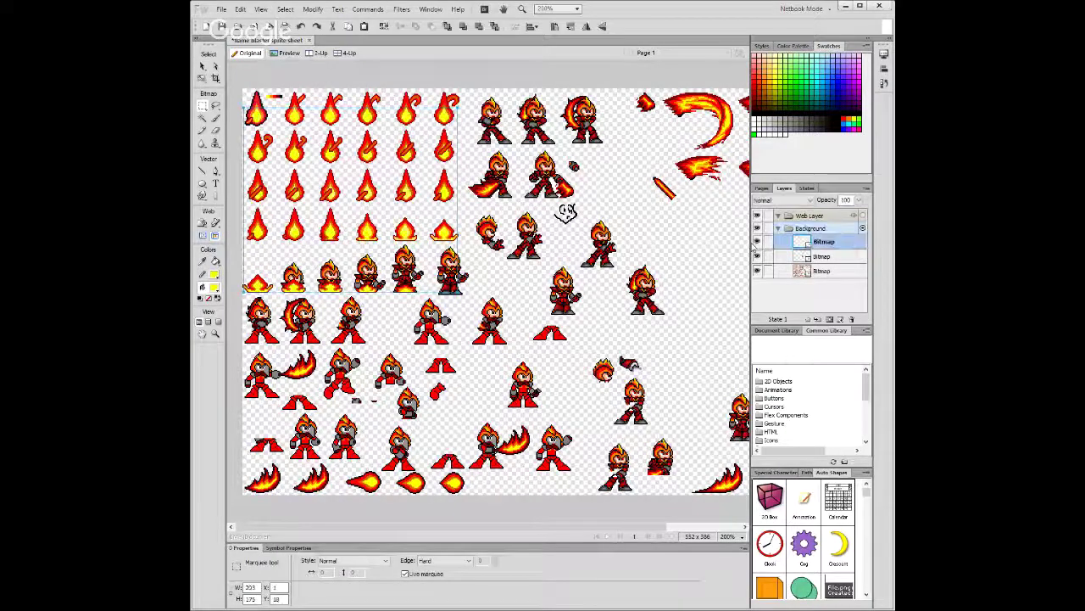
pyautogui.hotkey('ctrl', 'a')
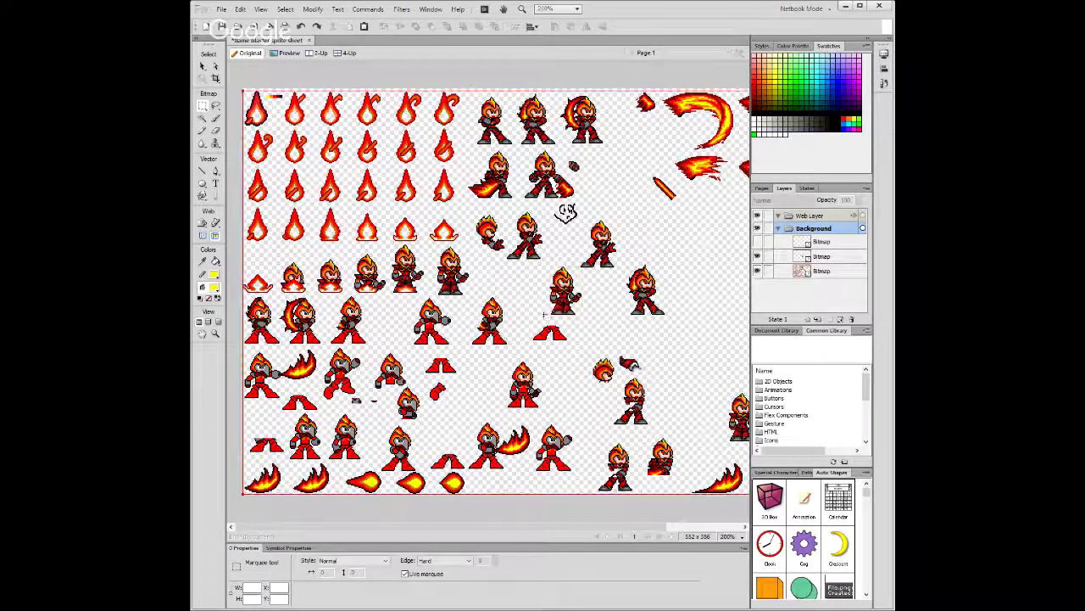
# Delete the separate bitmap of the front-facing standing character from the middle of the sheet.
pyautogui.click(821, 270)
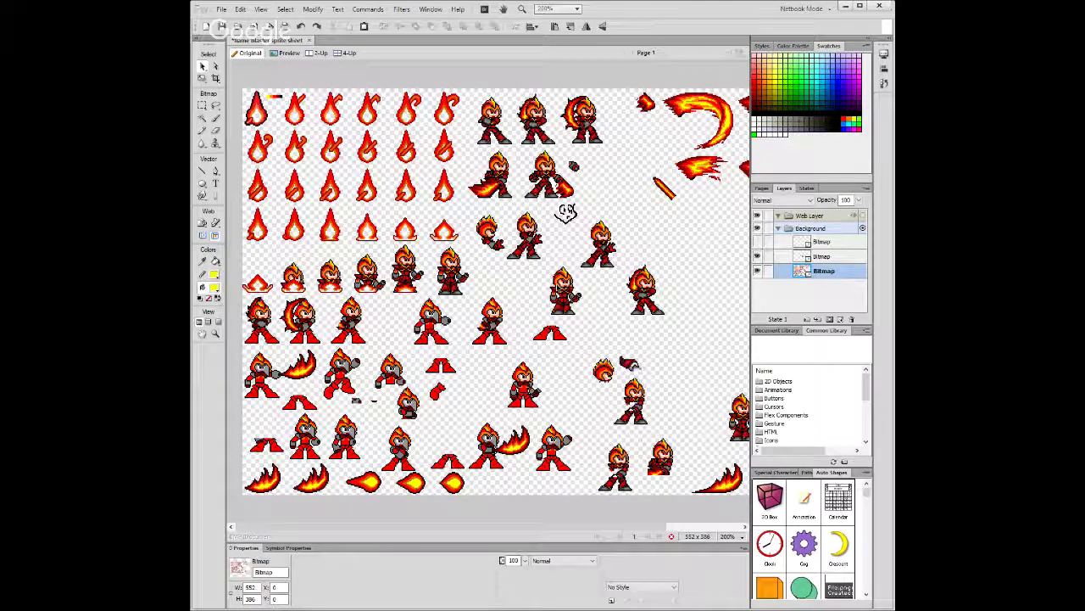
pyautogui.click(565, 291)
pyautogui.press('m')
pyautogui.press('Delete')
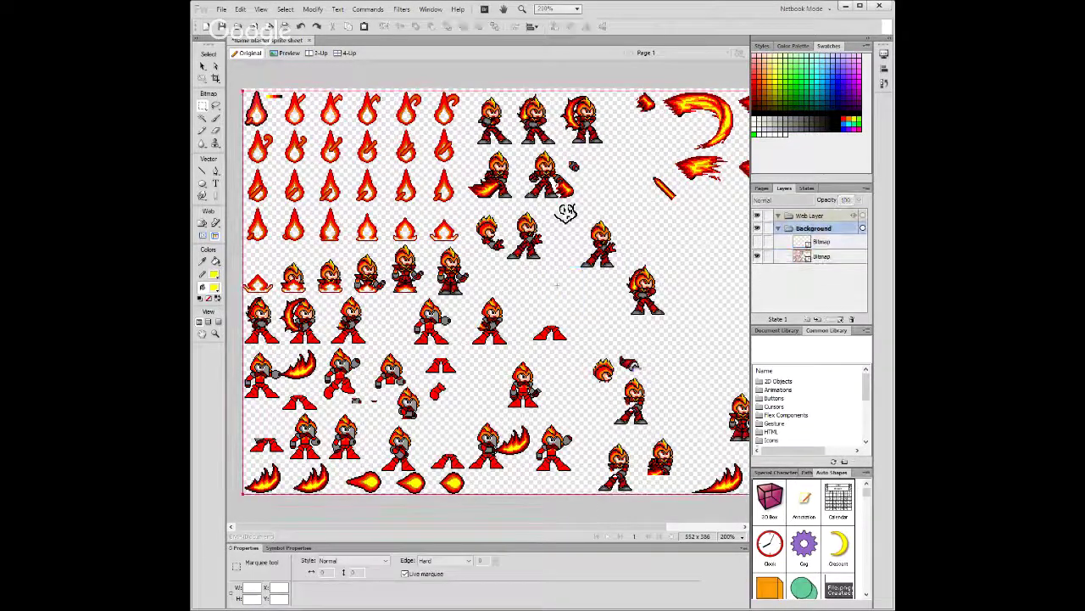
# Delete the stray crossed-arms character with the flame behind its head, below the relocated reaching pose.
pyautogui.press('v')
pyautogui.hotkey('ctrl', '=')
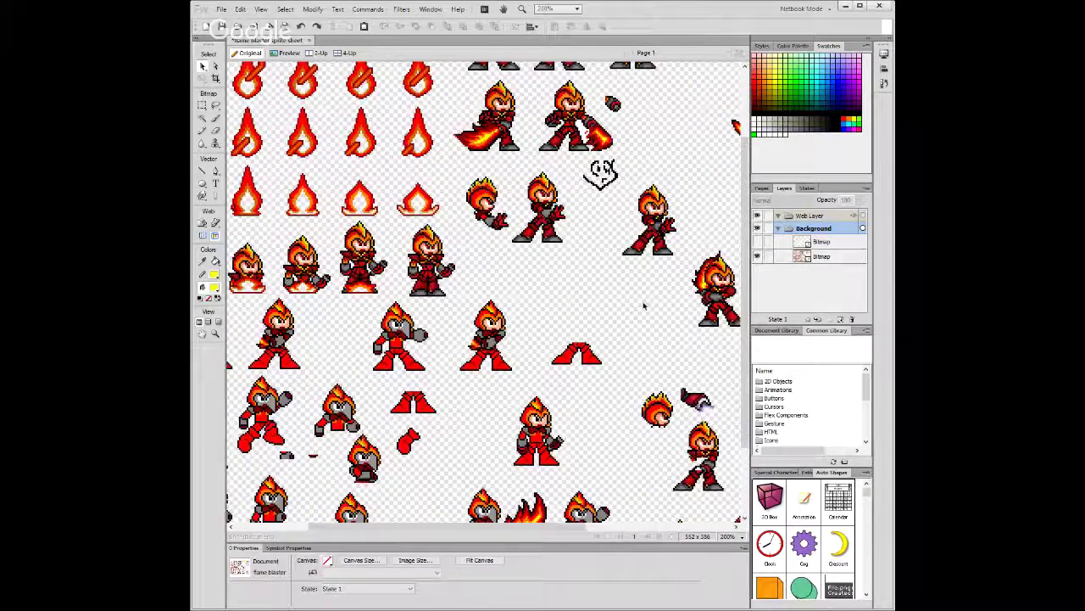
pyautogui.hotkey('ctrl', '=')
pyautogui.press('m')
pyautogui.moveTo(526, 320)
pyautogui.mouseDown()
pyautogui.moveTo(545, 338)
pyautogui.moveTo(449, 227)
pyautogui.mouseUp()
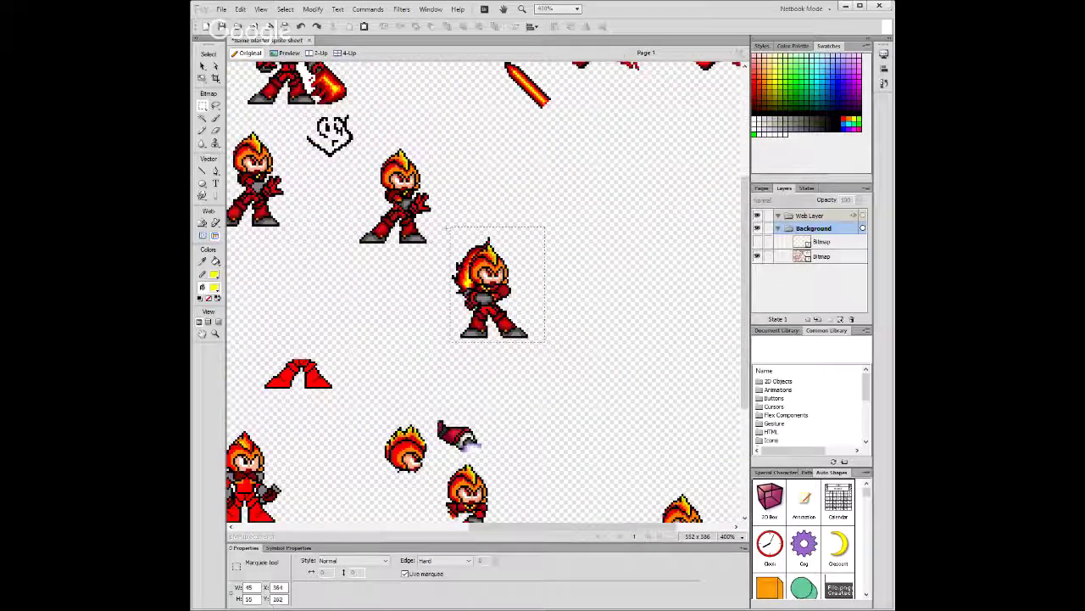
pyautogui.press('Delete')
# Move the relocated reaching character further down, to X 320, Y 145.
pyautogui.scroll(3, 483, 293)
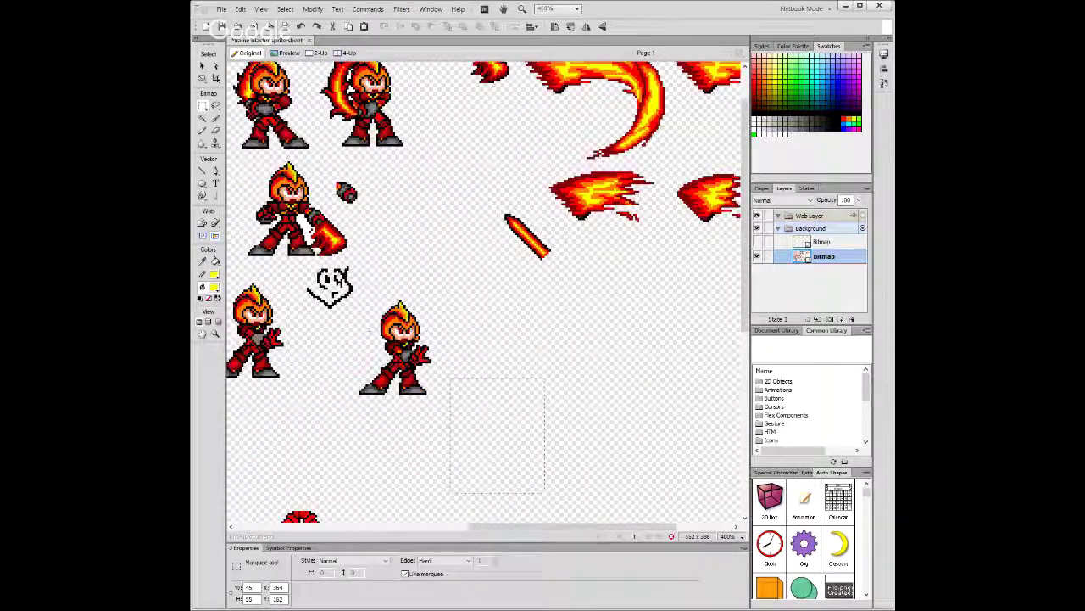
pyautogui.scroll(1, 485, 497)
pyautogui.moveTo(516, 531); pyautogui.dragTo(486, 540)
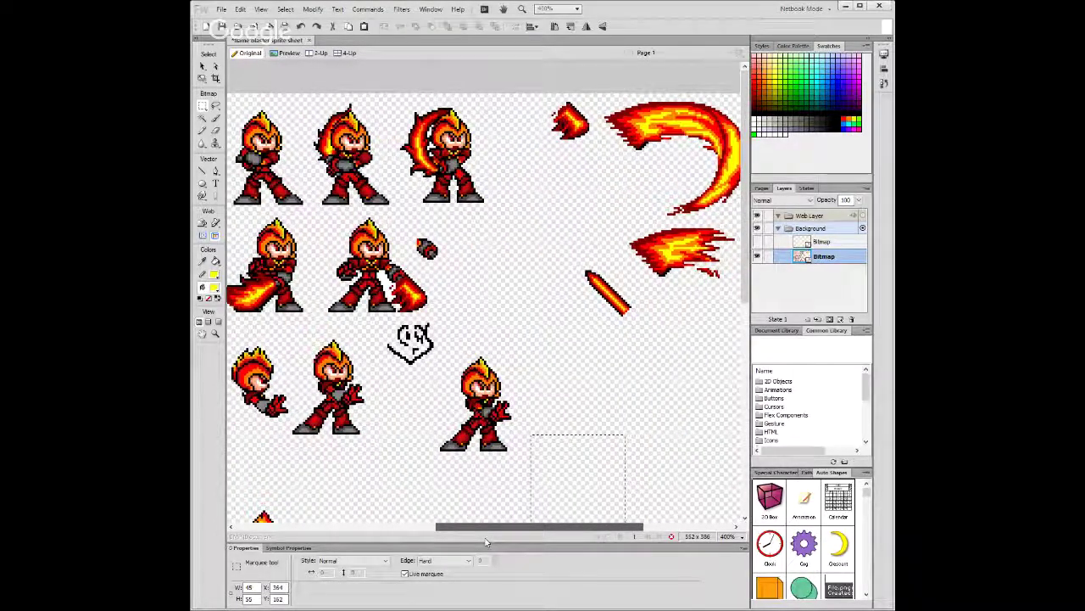
pyautogui.moveTo(486, 539); pyautogui.dragTo(474, 543)
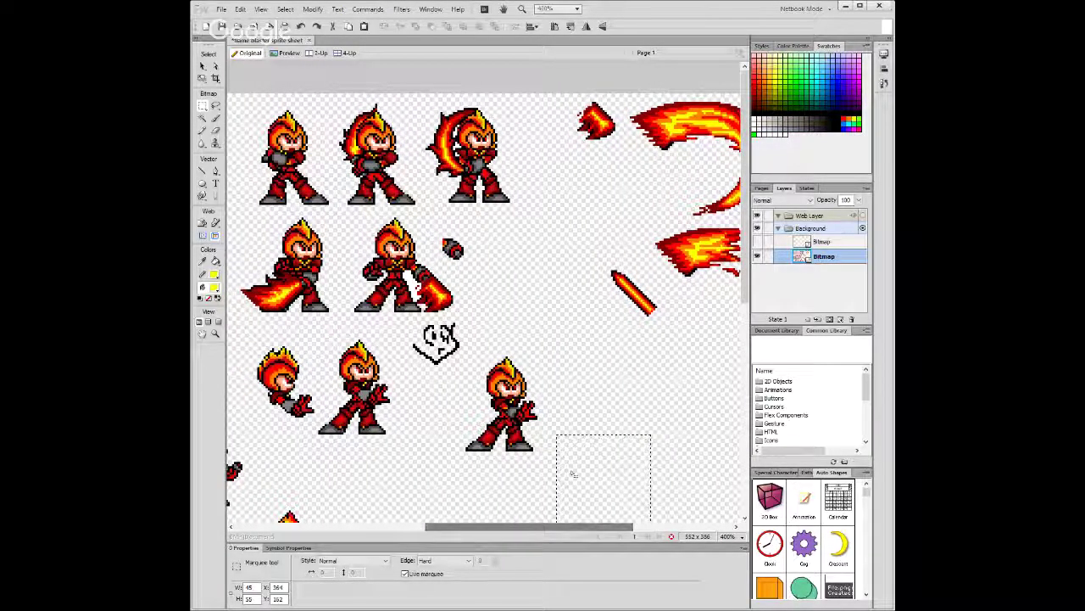
pyautogui.moveTo(609, 480); pyautogui.dragTo(513, 437)
pyautogui.scroll(-1, 509, 424)
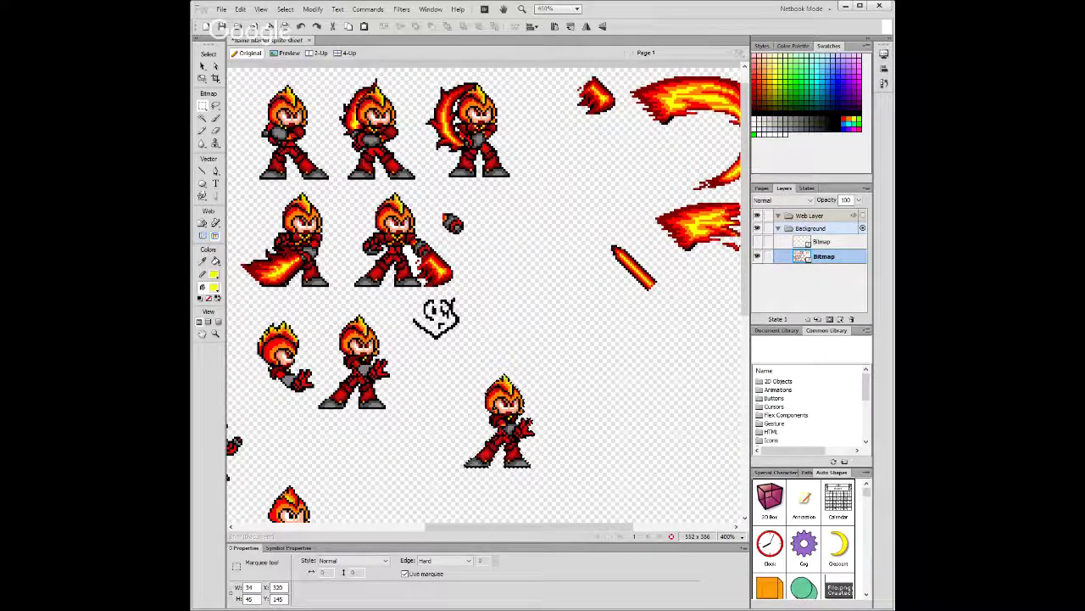
# Move the relocated reaching character onto the matching pose in the third row, at X 251, Y 117.
pyautogui.click(397, 412)
pyautogui.moveTo(547, 480); pyautogui.dragTo(457, 364)
pyautogui.moveTo(521, 380); pyautogui.dragTo(381, 320)
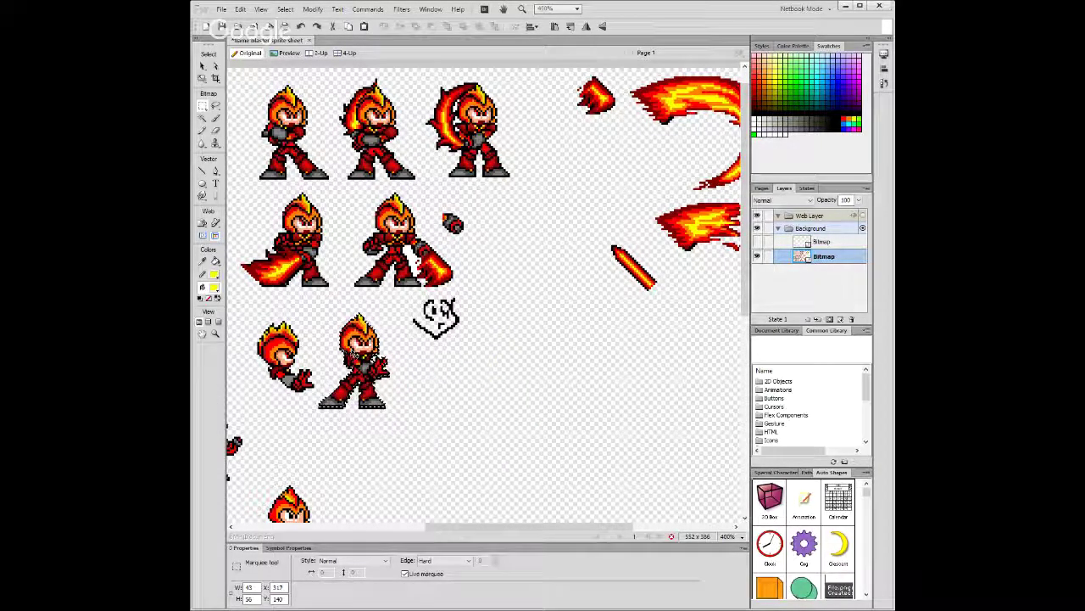
pyautogui.click(496, 366)
# Undo the reaching character's move onto the third-row pose and redo it to compare the placement.
pyautogui.press('v')
pyautogui.hotkey('ctrl', 'z')
pyautogui.hotkey('ctrl', 'z')
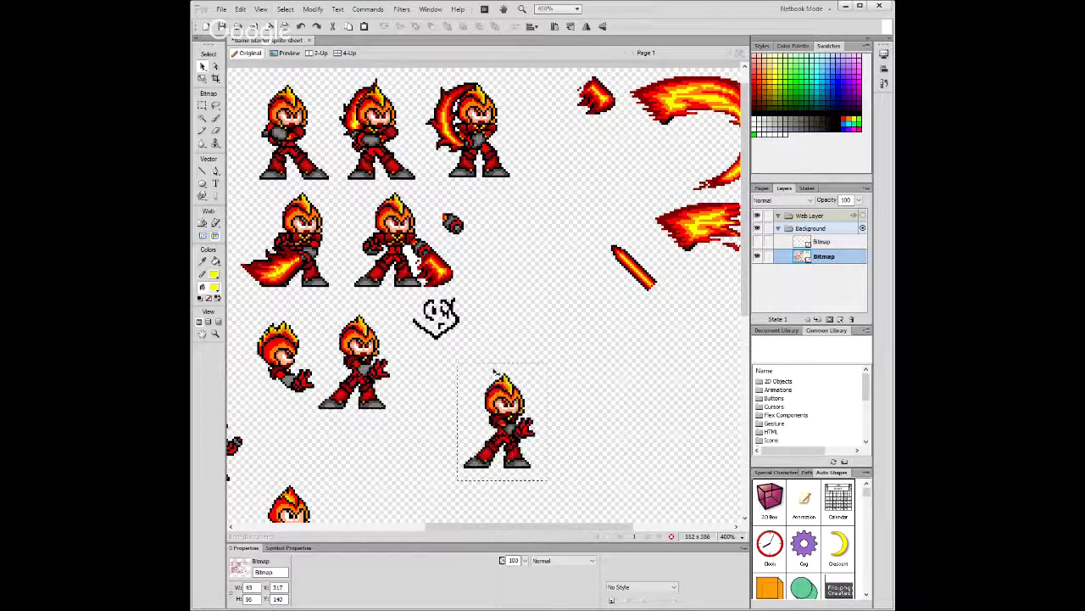
pyautogui.hotkey('ctrl', 'y')
pyautogui.hotkey('ctrl', 'y')
pyautogui.press('m')
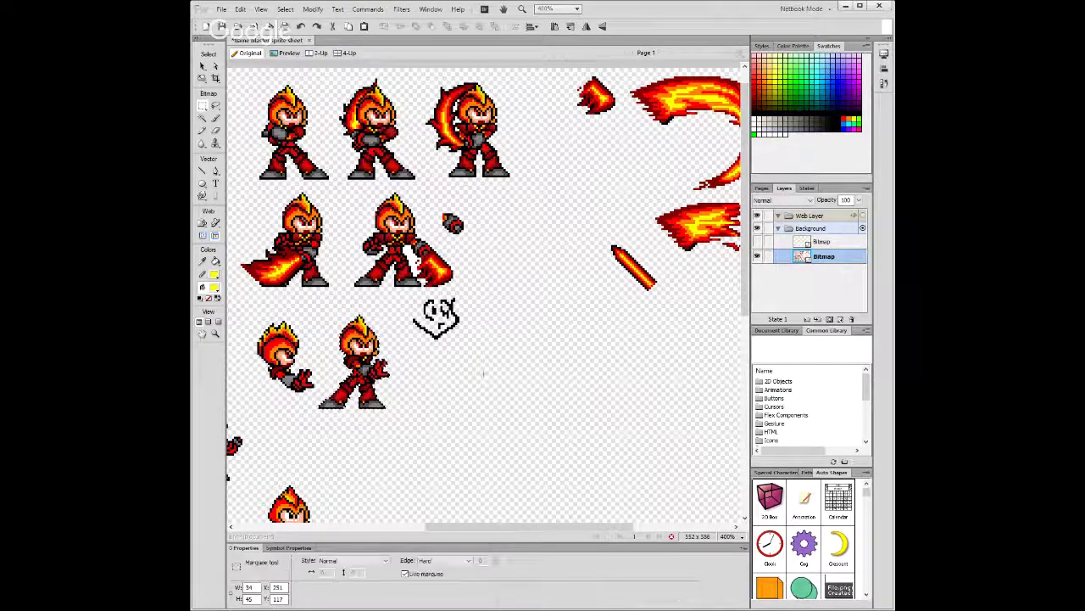
# Place a copy of the third-row reaching character at X 329, Y 160, zoom to 1600% and clear the selection.
pyautogui.moveTo(436, 313); pyautogui.dragTo(398, 314)
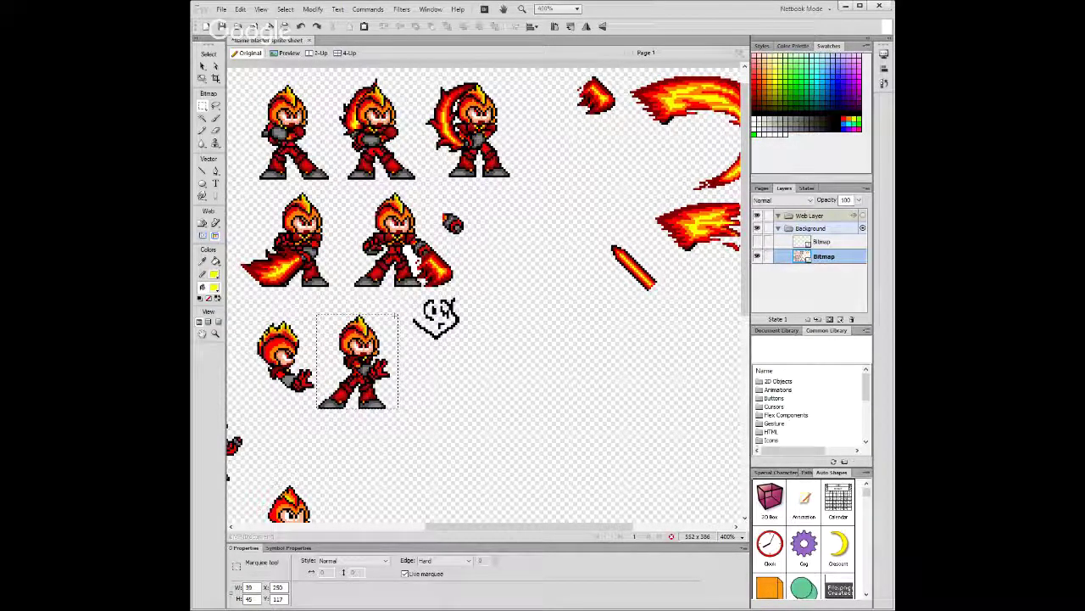
pyautogui.moveTo(358, 361); pyautogui.dragTo(522, 452)
pyautogui.scroll(-1, 493, 421)
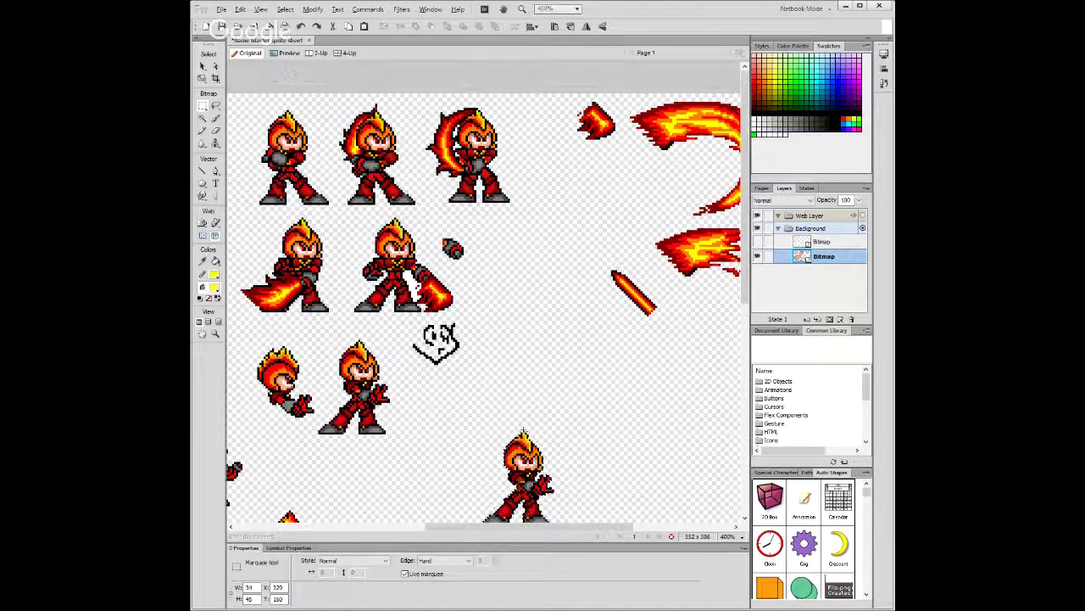
pyautogui.scroll(2, 529, 463)
pyautogui.scroll(1, 542, 339)
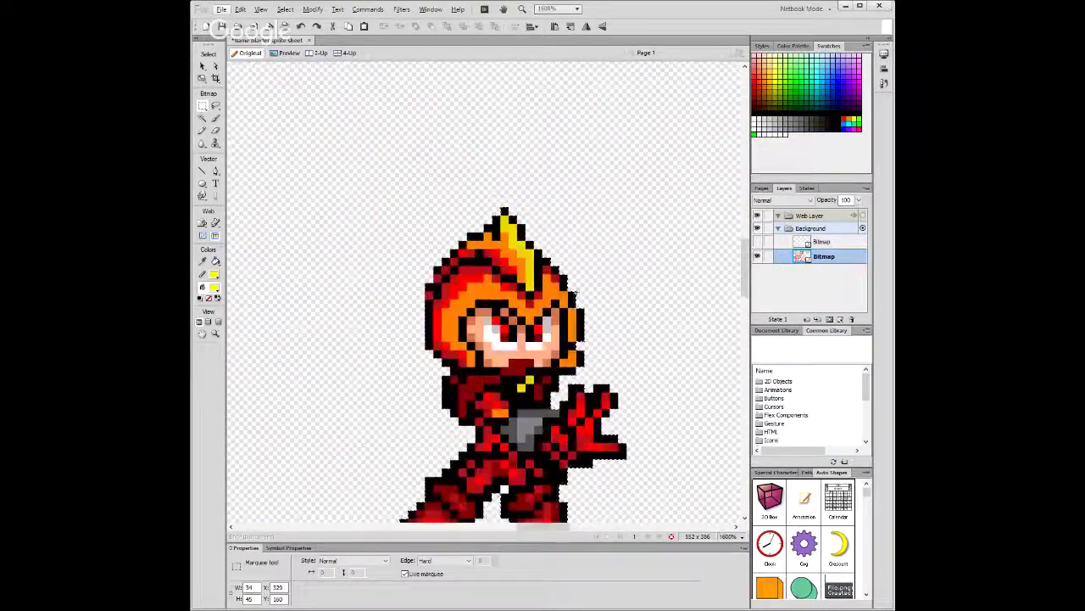
pyautogui.hotkey('ctrl', 'd')
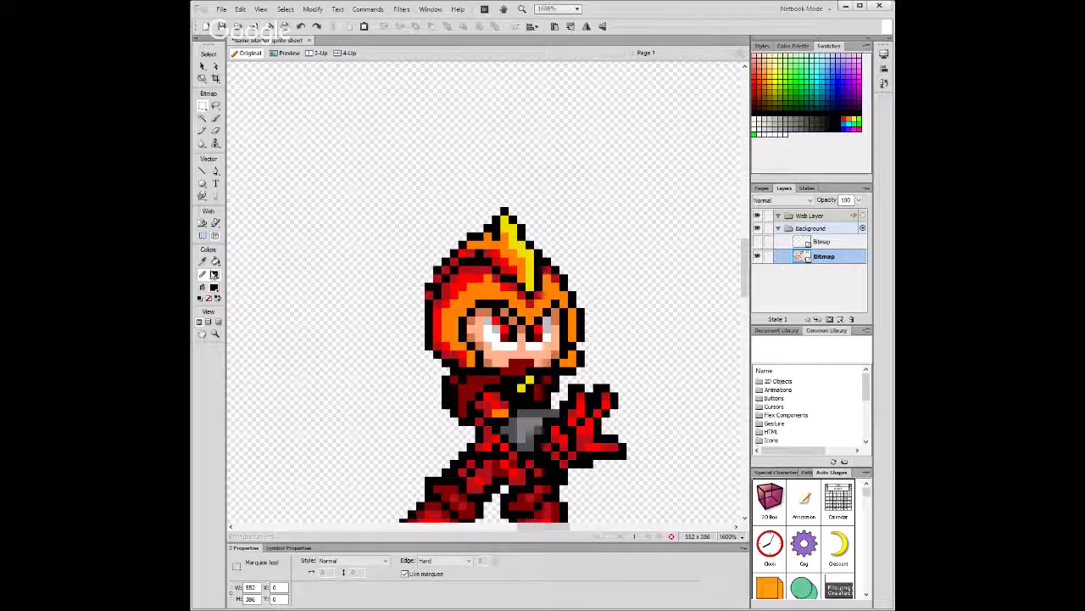
# Show the upper bitmap layer and make it active for drawing with the Pencil tool.
pyautogui.click(203, 131)
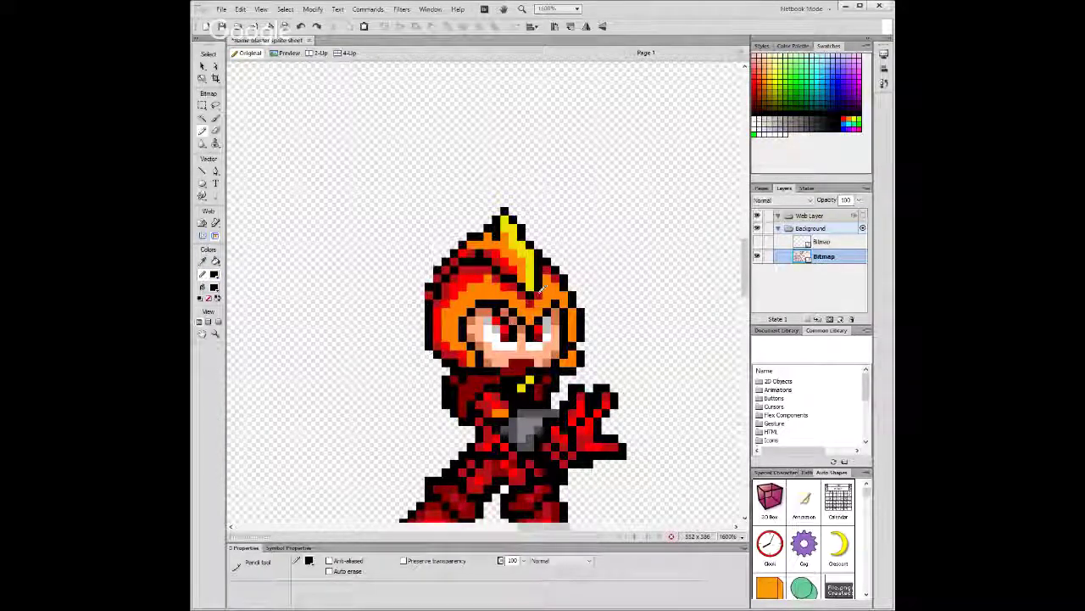
pyautogui.scroll(-3, 551, 255)
pyautogui.click(822, 245)
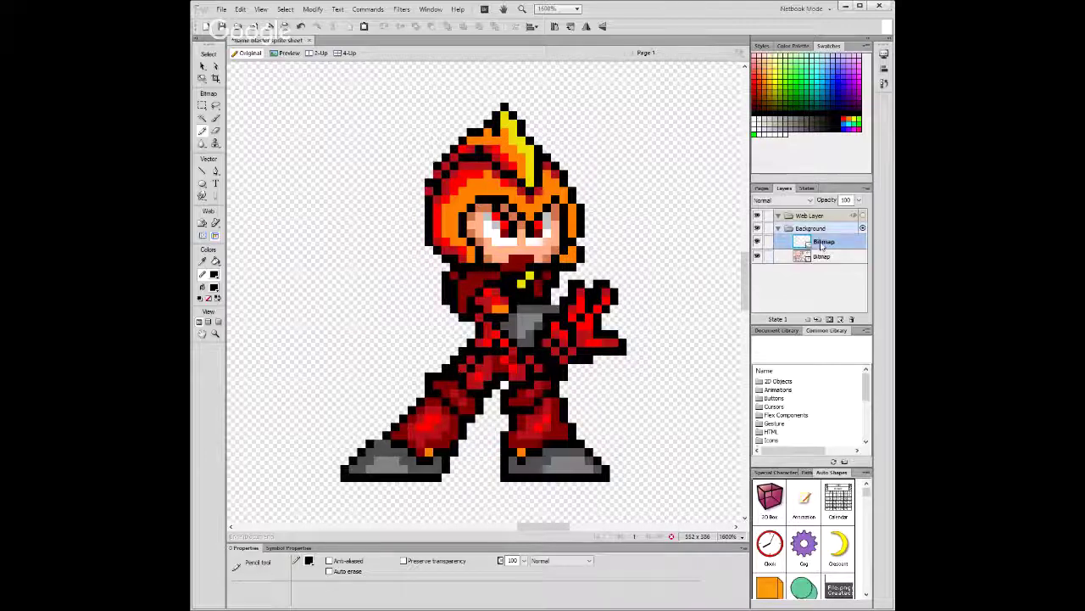
# Look over the whole sprite sheet at a lower zoom and return to the copied reaching character at 1600%.
pyautogui.hotkey('ctrl', '-')
pyautogui.hotkey('ctrl', '-')
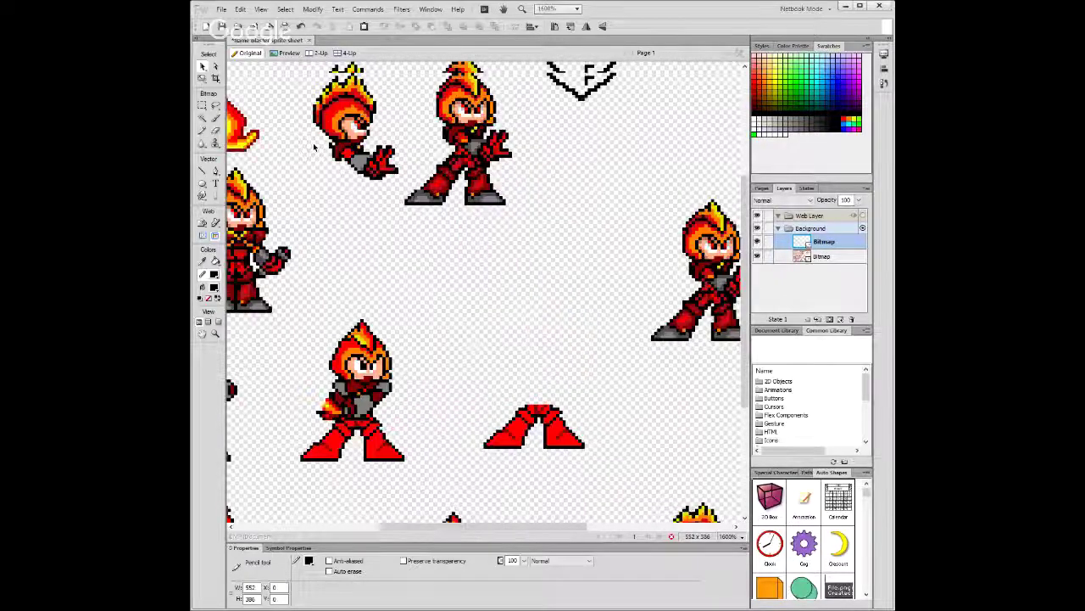
pyautogui.hotkey('ctrl', '-')
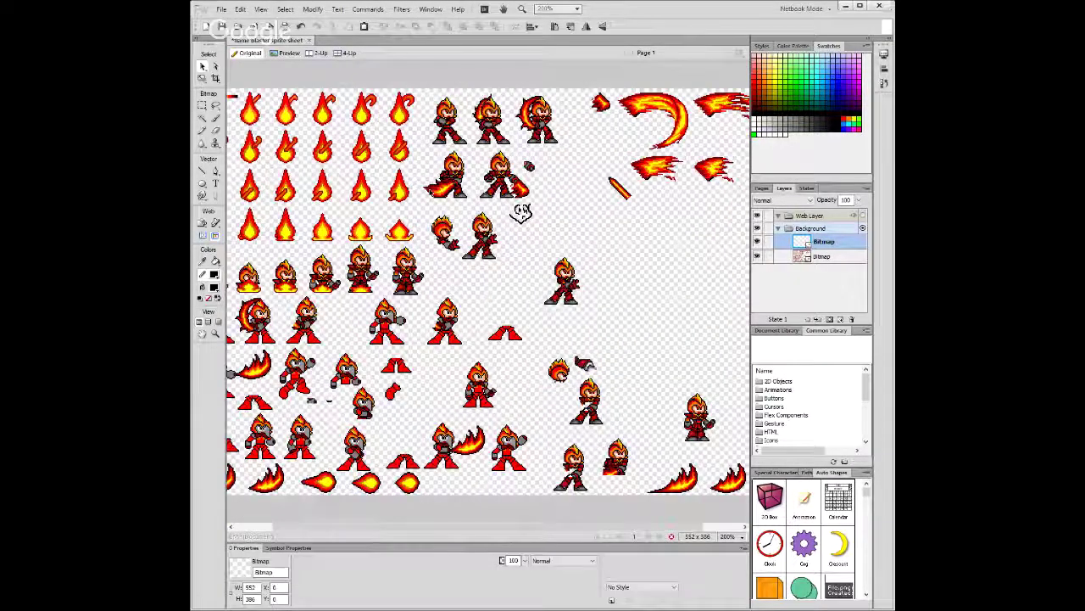
pyautogui.hotkey('ctrl', '=')
pyautogui.hotkey('ctrl', '=')
pyautogui.hotkey('ctrl', '=')
pyautogui.press('y')
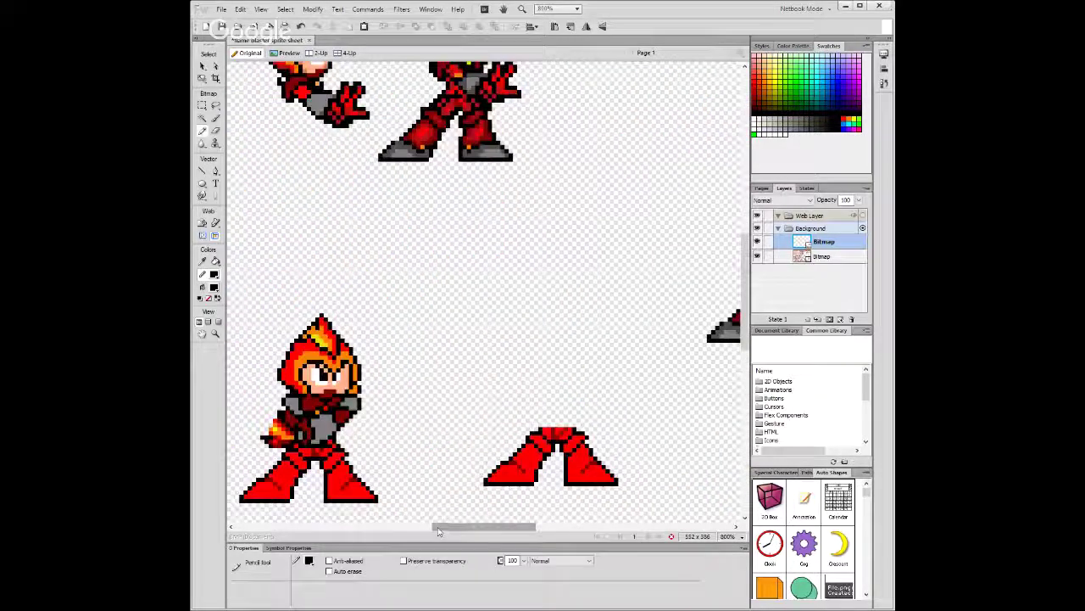
pyautogui.scroll(-3, 367, 252)
pyautogui.hotkey('ctrl', '=')
pyautogui.moveTo(485, 527); pyautogui.dragTo(428, 530)
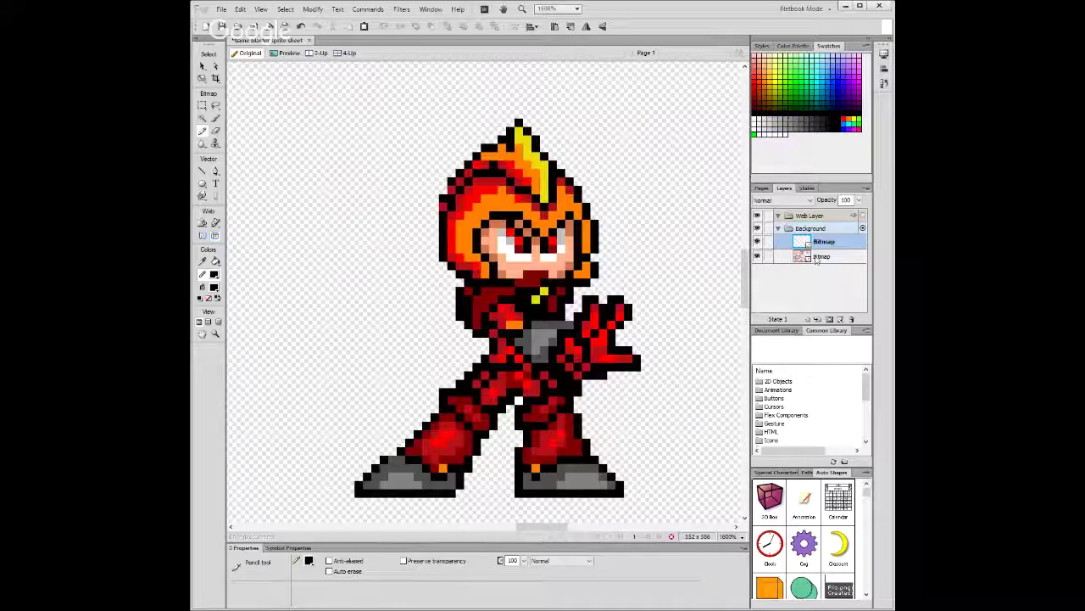
# Try to add an empty bitmap to the Background layer and rearrange it in the layer stack.
pyautogui.click(839, 320)
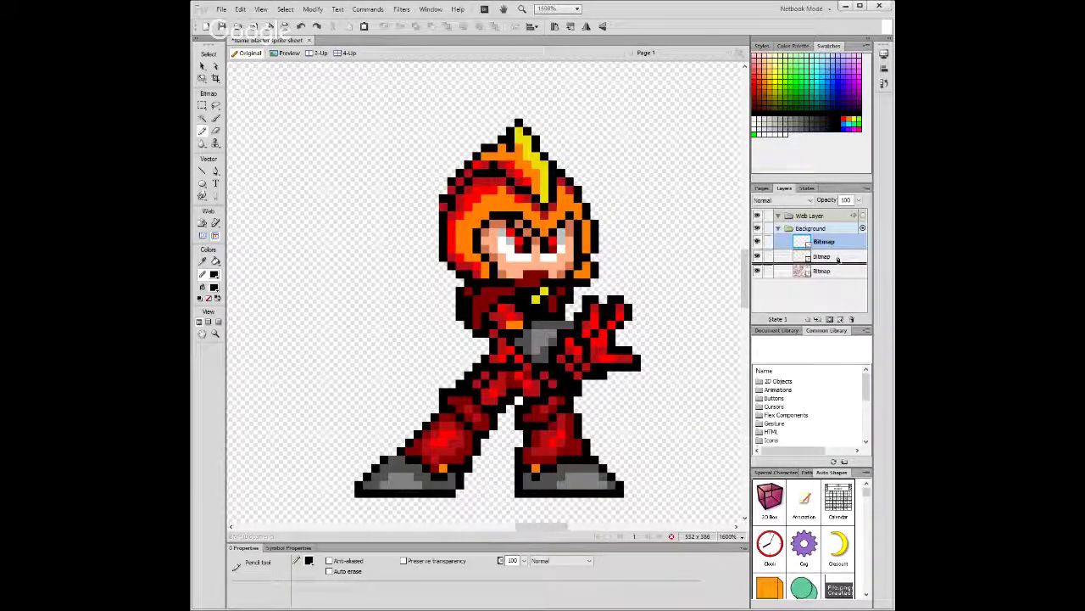
pyautogui.press('Delete')
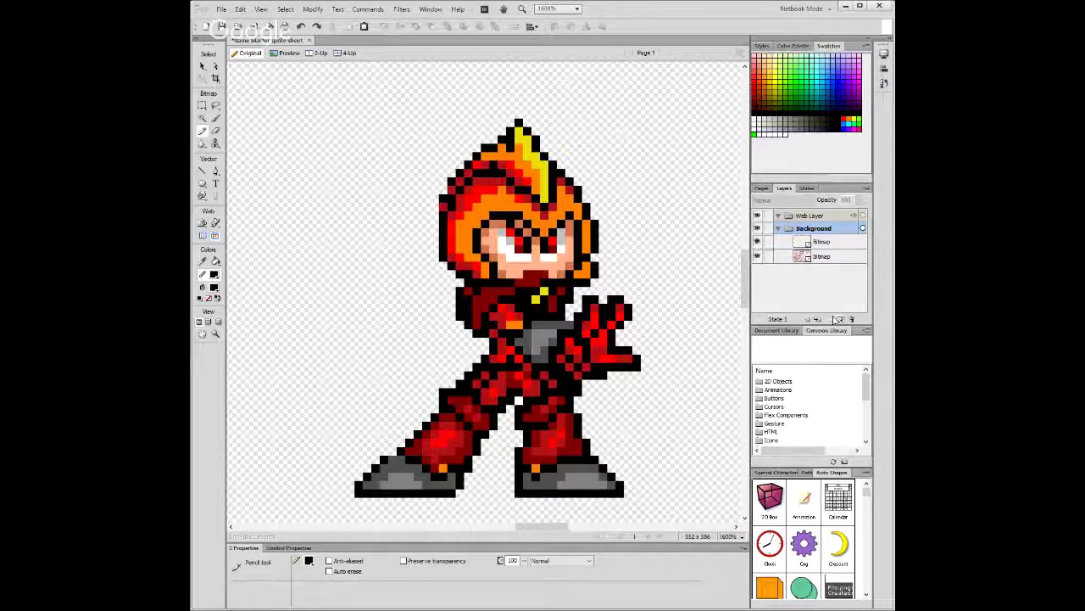
pyautogui.click(838, 319)
pyautogui.moveTo(843, 246); pyautogui.dragTo(812, 217)
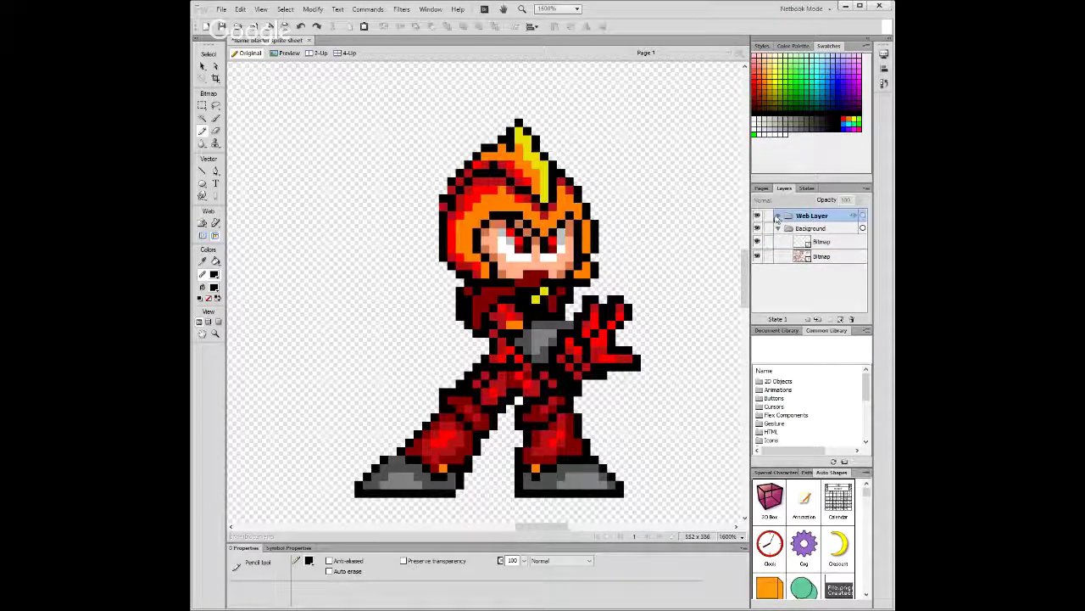
pyautogui.click(777, 229)
pyautogui.click(777, 229)
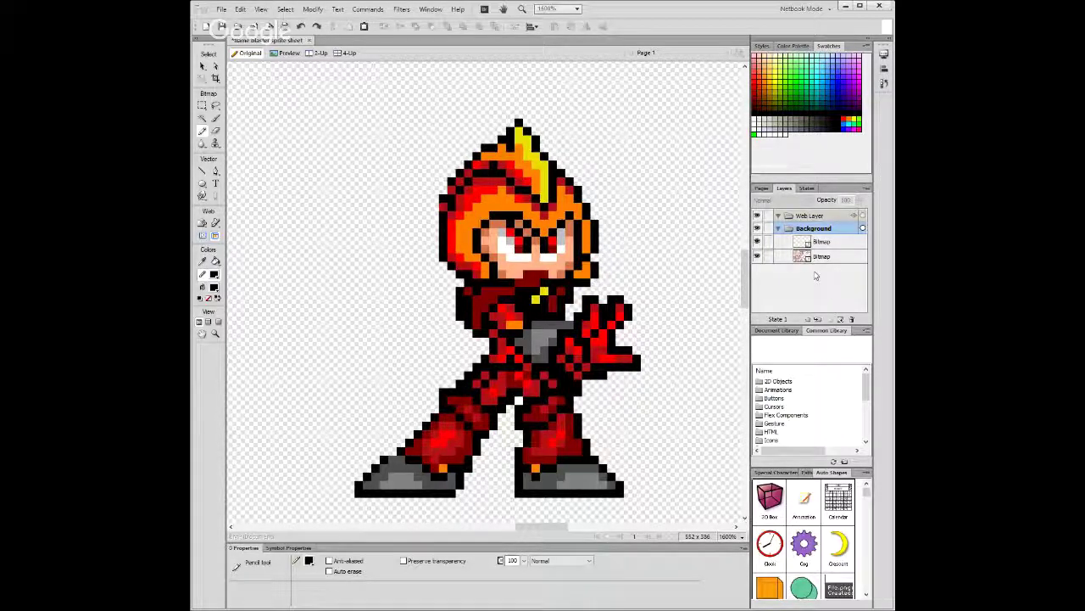
# Add a bitmap named "hand" and pencil the first black outline pixels between the character's face and raised hand.
pyautogui.click(840, 318)
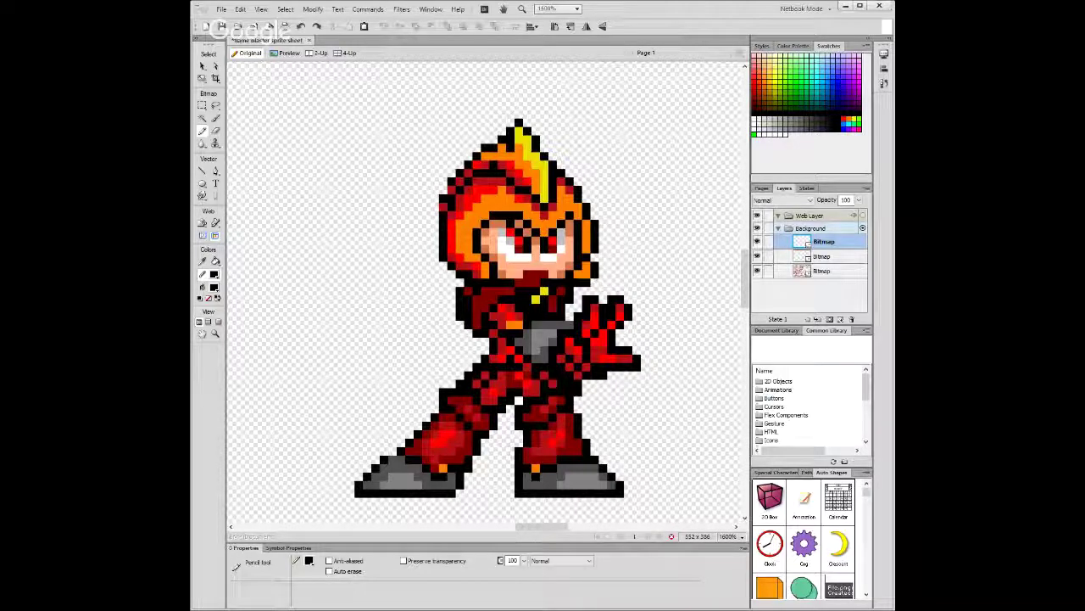
pyautogui.write('hand')
pyautogui.press('Return')
pyautogui.moveTo(835, 258); pyautogui.dragTo(835, 259)
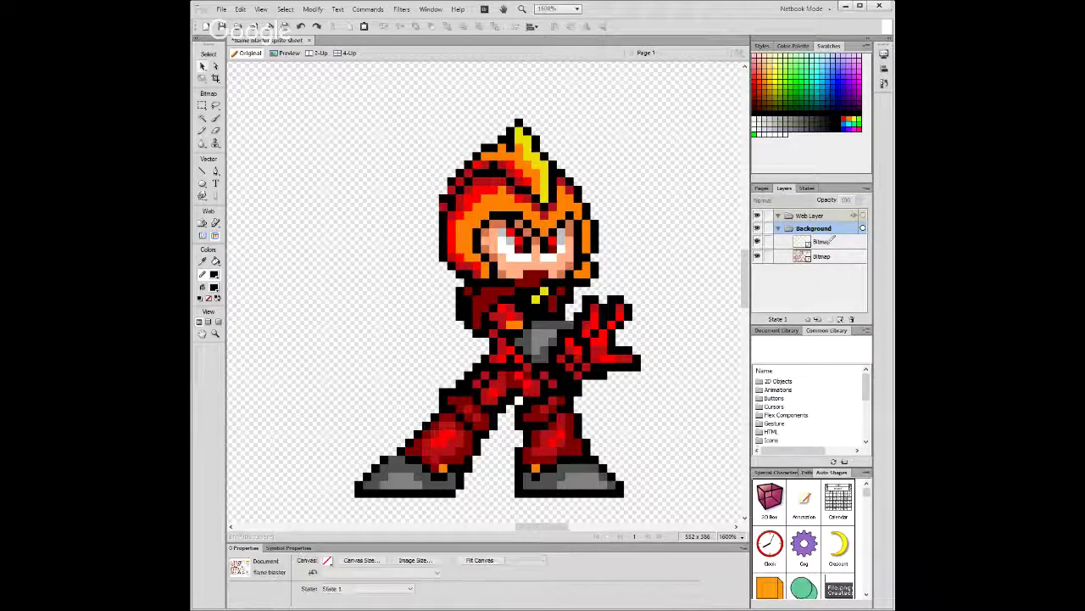
pyautogui.click(836, 272)
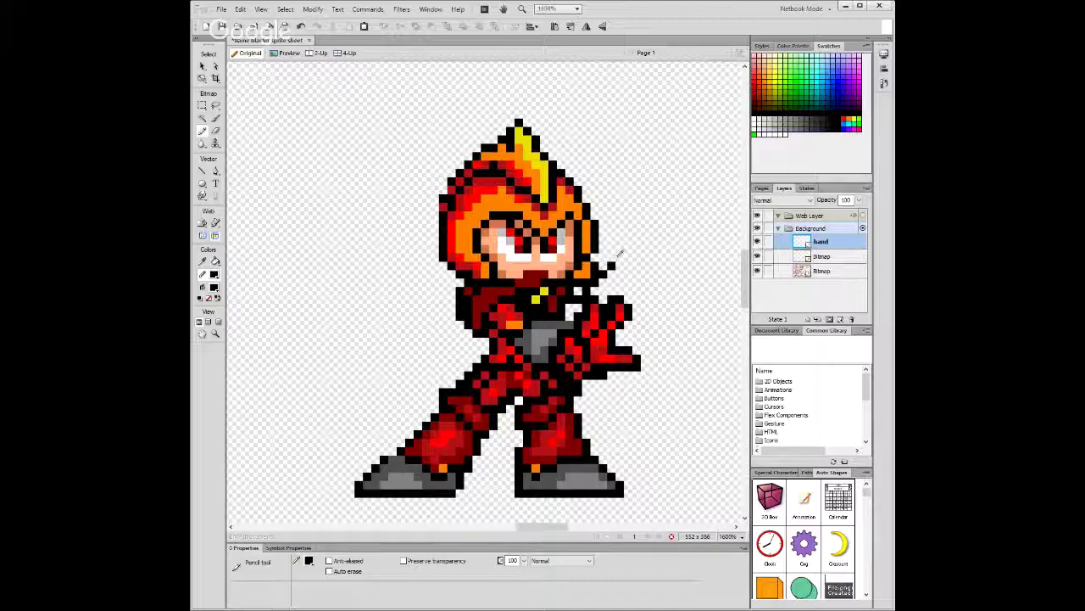
pyautogui.click(612, 257)
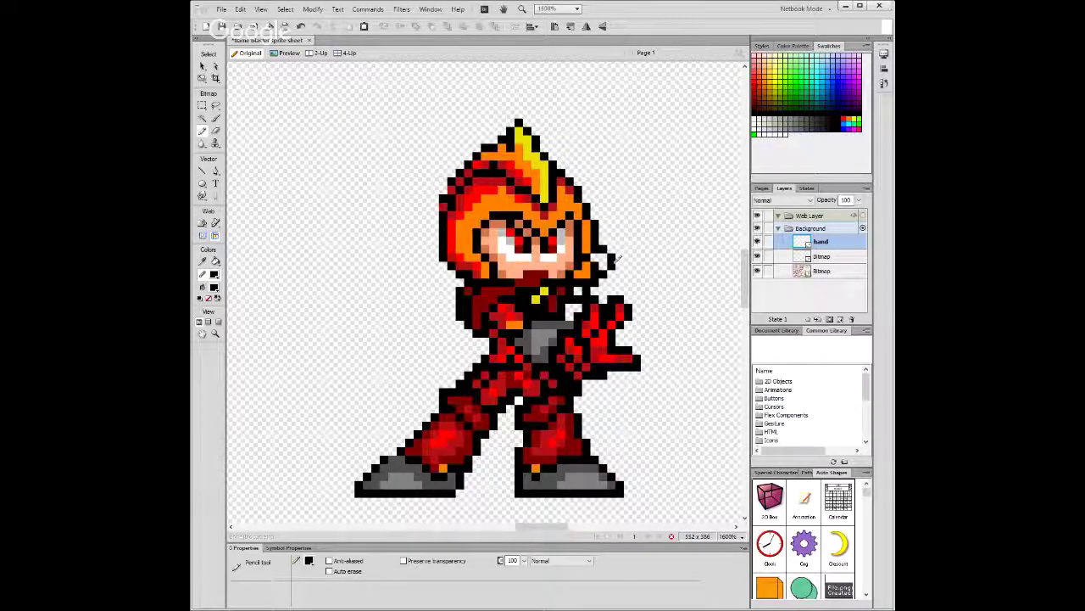
# Move the hand bitmap beneath the other two and complete its round black fist outline beside the helmet.
pyautogui.moveTo(803, 246); pyautogui.dragTo(817, 286)
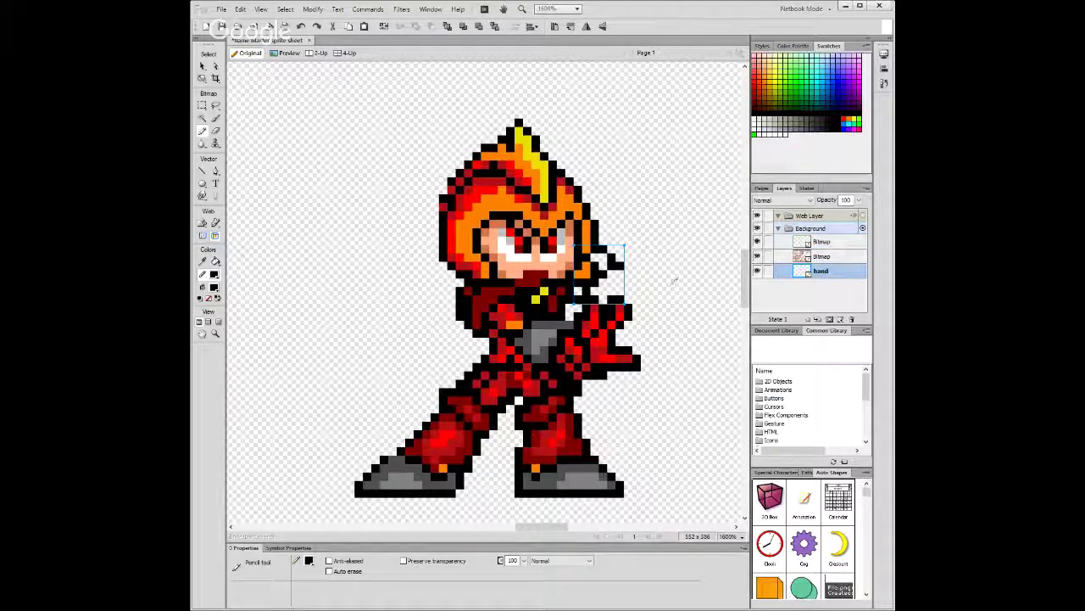
pyautogui.click(632, 252)
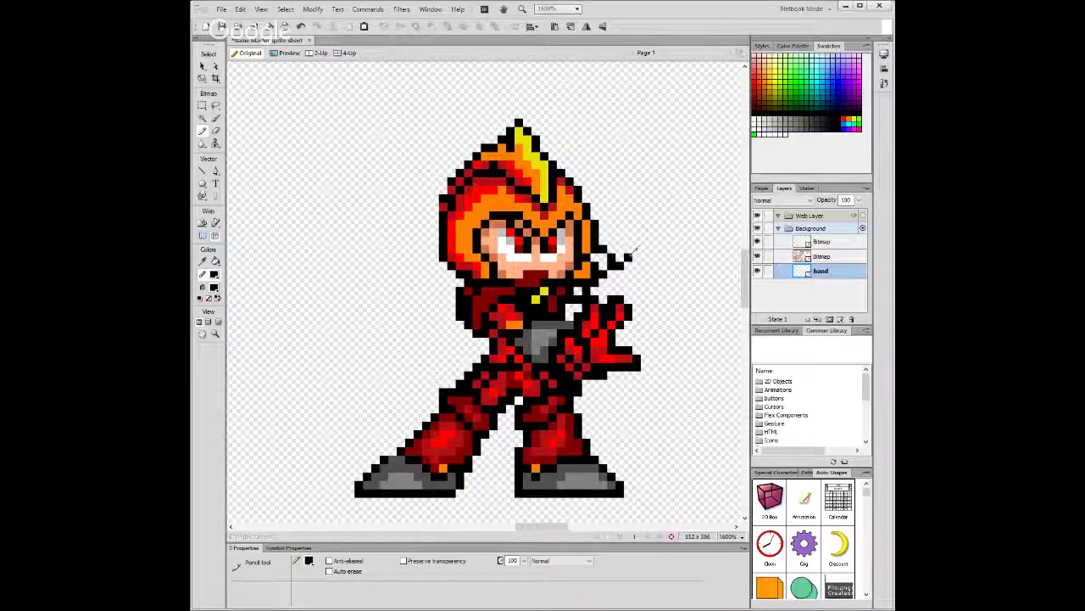
pyautogui.click(636, 254)
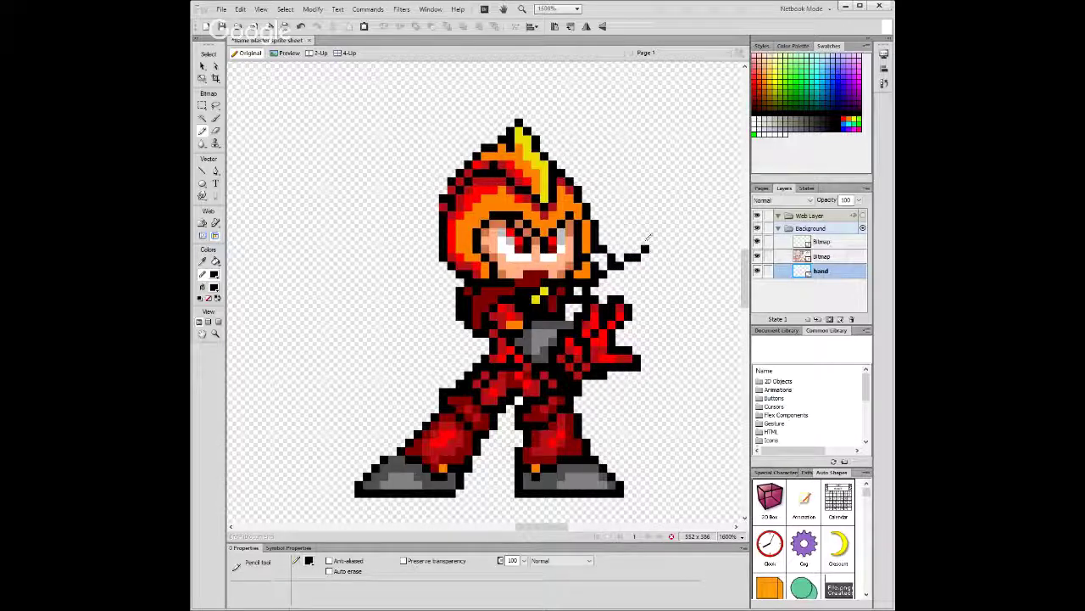
pyautogui.click(651, 242)
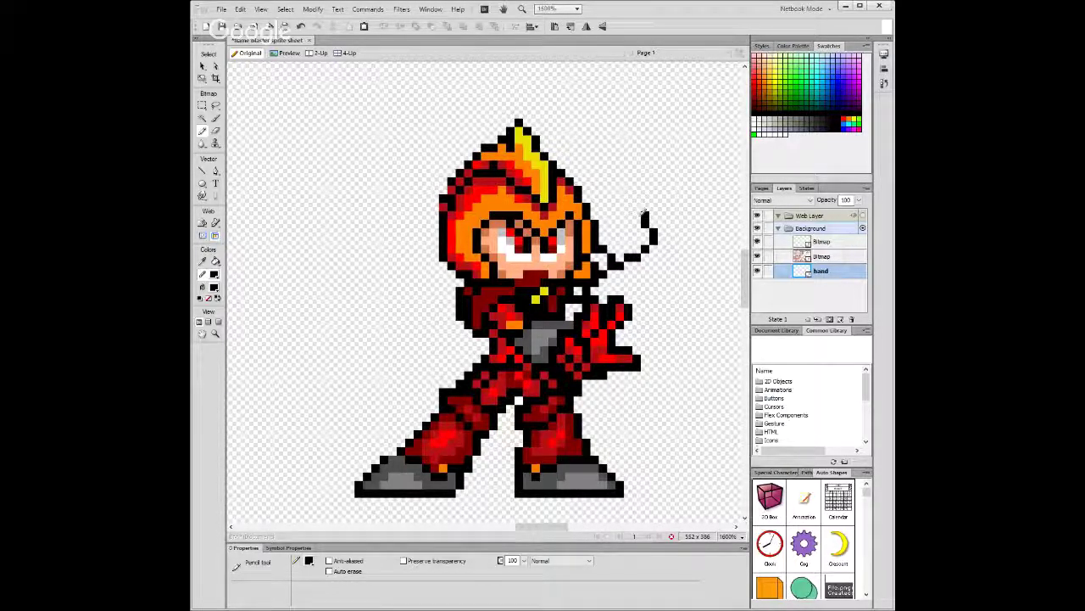
pyautogui.moveTo(644, 212)
pyautogui.mouseDown()
pyautogui.moveTo(612, 196)
pyautogui.moveTo(599, 210)
pyautogui.mouseUp()
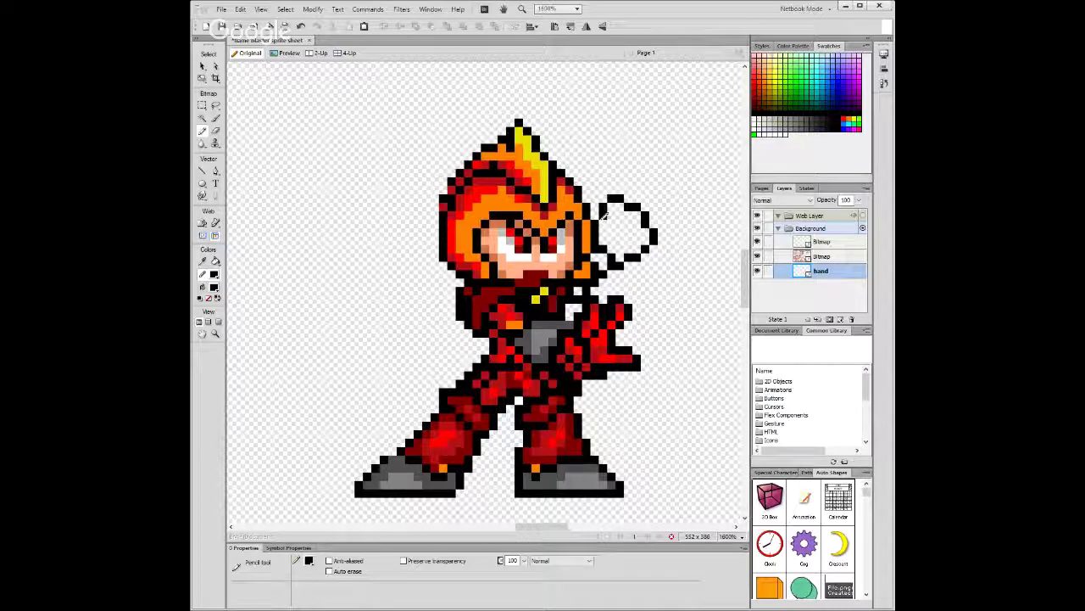
pyautogui.press('v')
pyautogui.press('y')
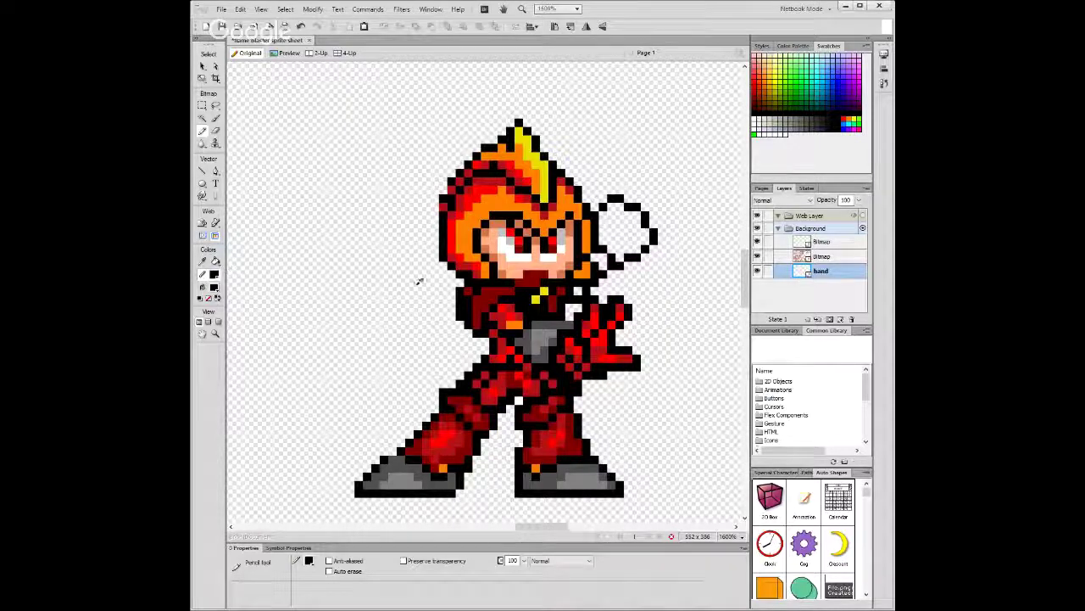
# Sample the shoulder's dark red and the black outline, and touch up the character's far shoulder on the sprite bitmap.
pyautogui.keyDown('alt'); pyautogui.click(490, 292); pyautogui.keyUp('alt')
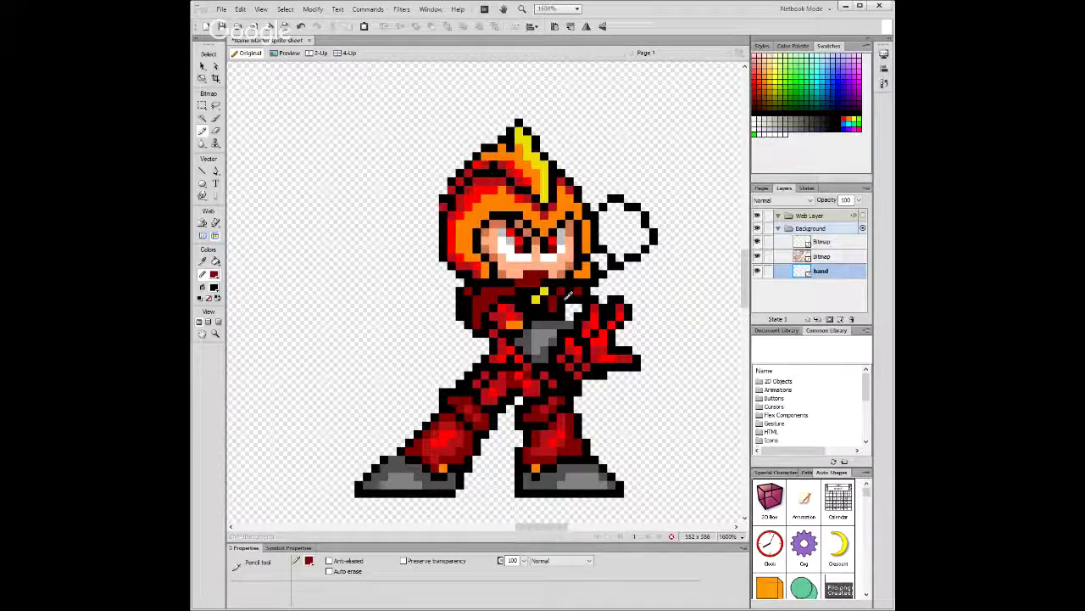
pyautogui.keyDown('ctrl'); pyautogui.click(560, 299); pyautogui.keyUp('ctrl')
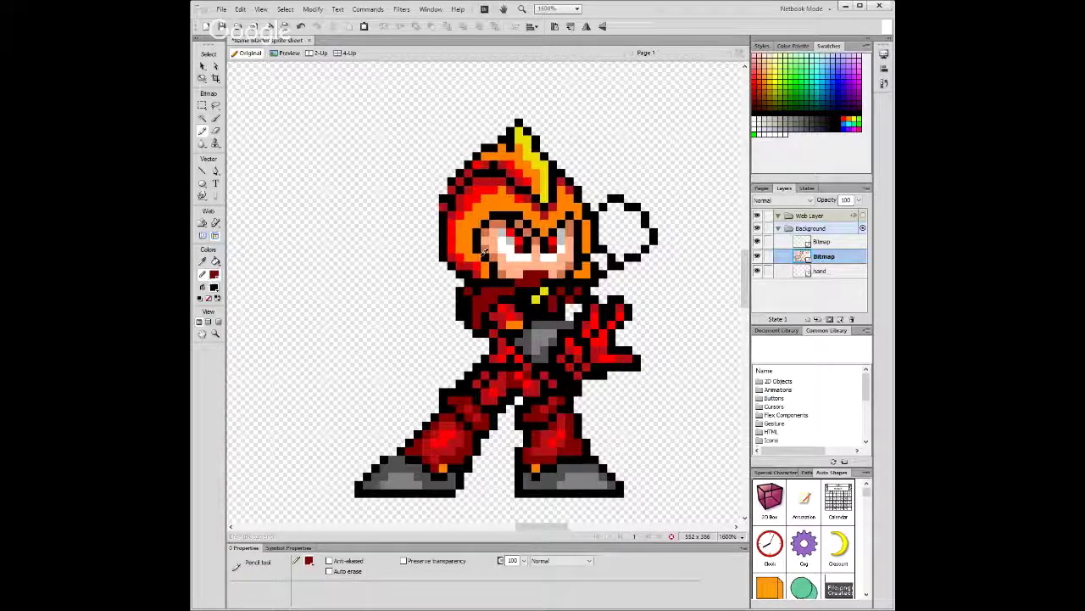
pyautogui.keyDown('alt'); pyautogui.click(531, 293); pyautogui.keyUp('alt')
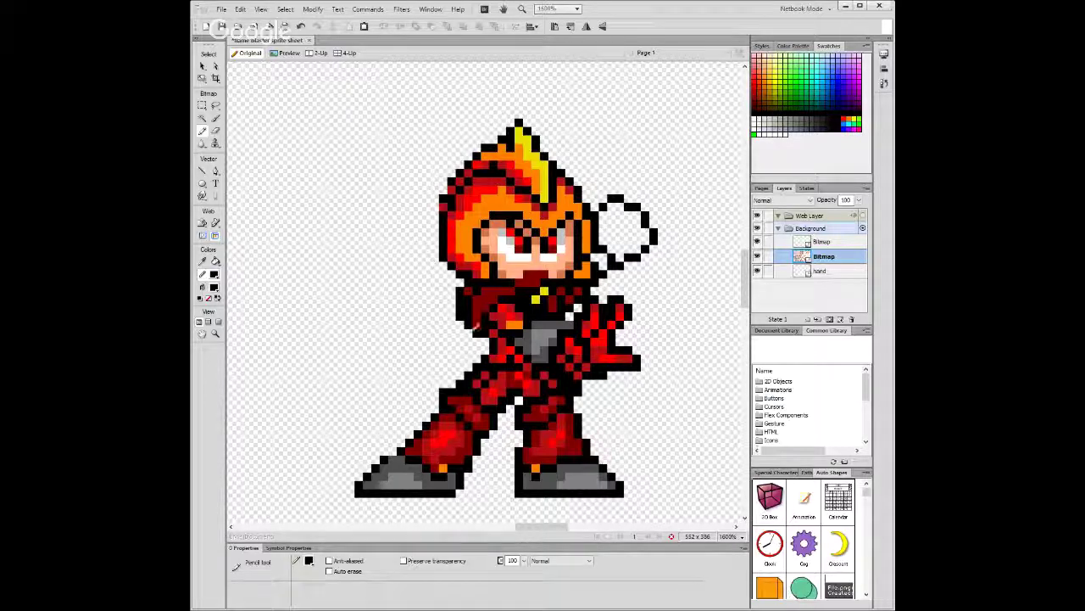
pyautogui.moveTo(535, 527); pyautogui.dragTo(541, 527)
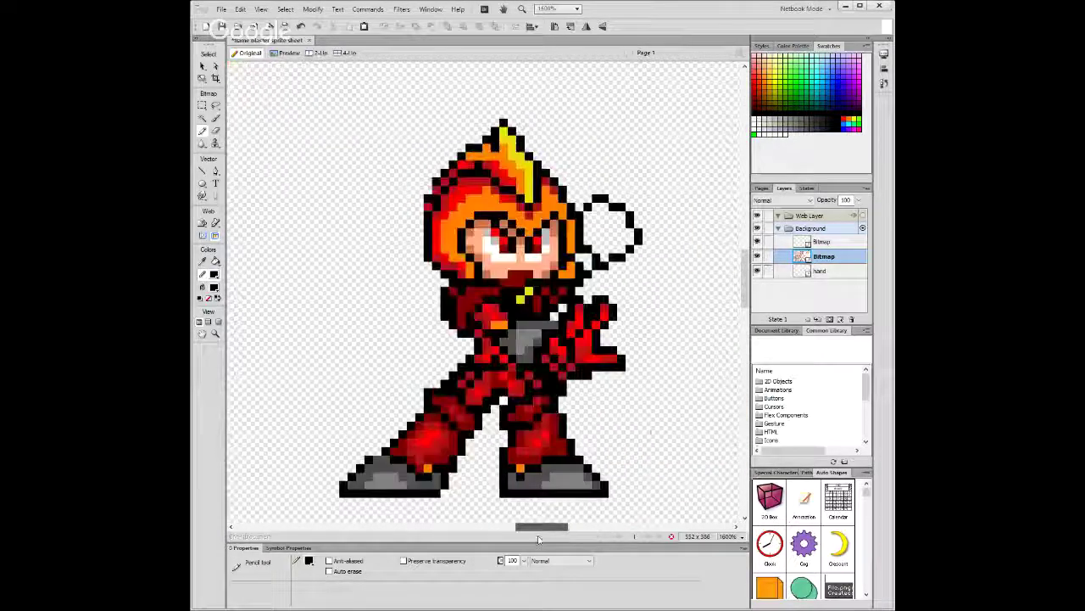
# Sample a brighter red and shade the near shoulder's upper pixels, with black picked up again for the outline.
pyautogui.keyDown('alt'); pyautogui.click(409, 421); pyautogui.keyUp('alt')
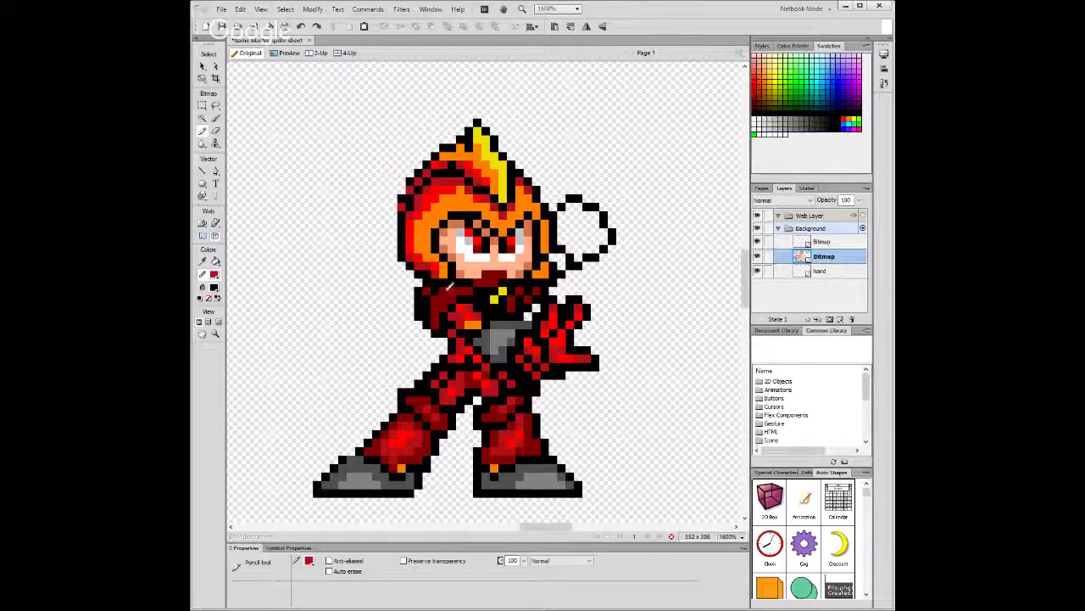
pyautogui.click(448, 289)
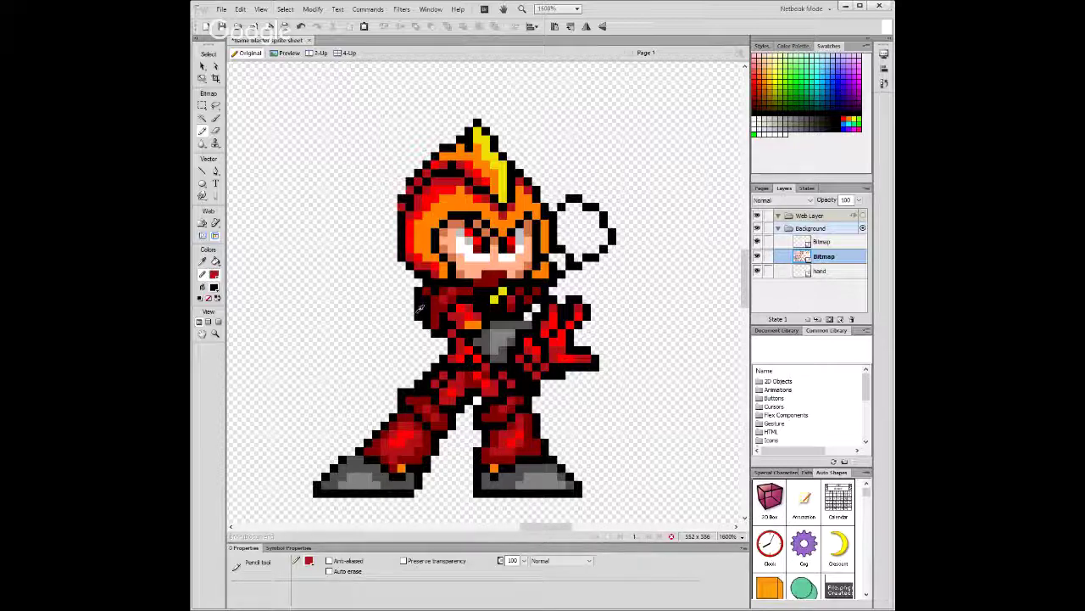
pyautogui.keyDown('alt'); pyautogui.click(422, 306); pyautogui.keyUp('alt')
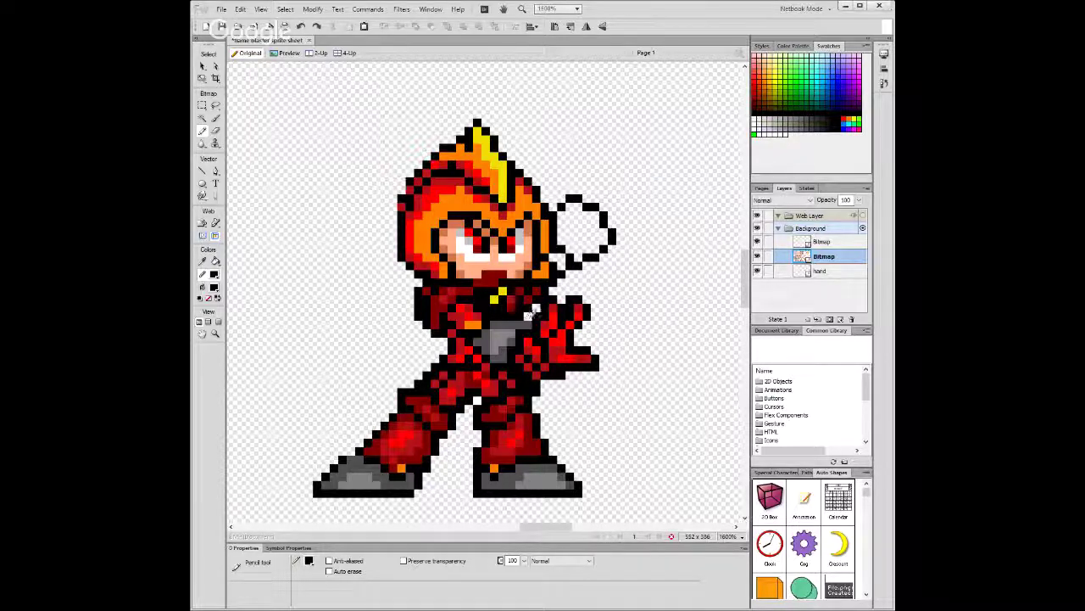
# Marquee-select the edited reaching character with a 46 × 49 px selection, nudged left and up around the sprite.
pyautogui.press('v')
pyautogui.hotkey('ctrl', '-')
pyautogui.scroll(-3, 512, 246)
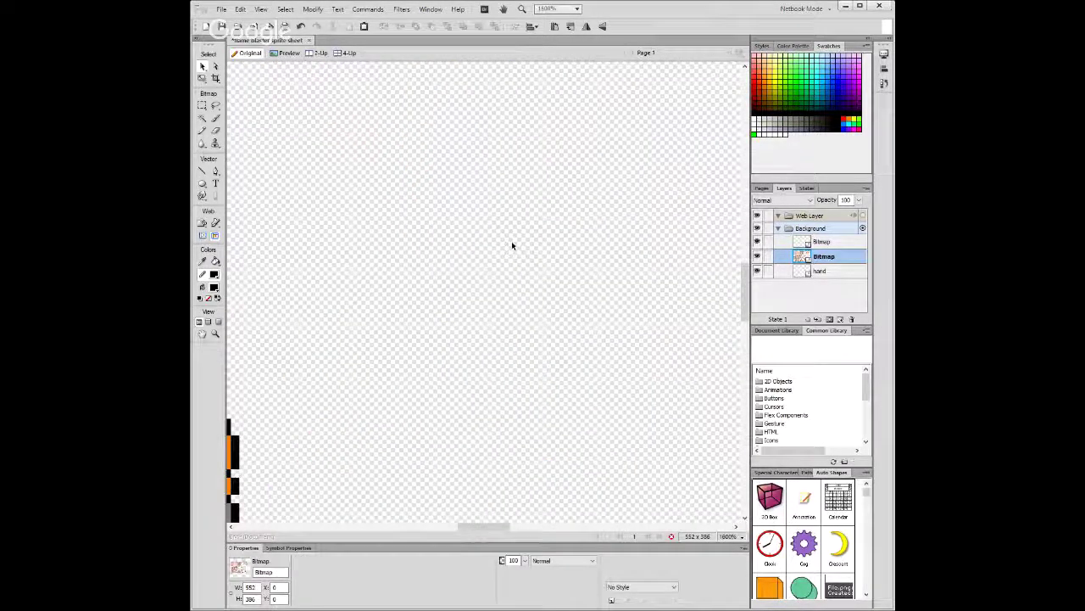
pyautogui.hotkey('ctrl', '-')
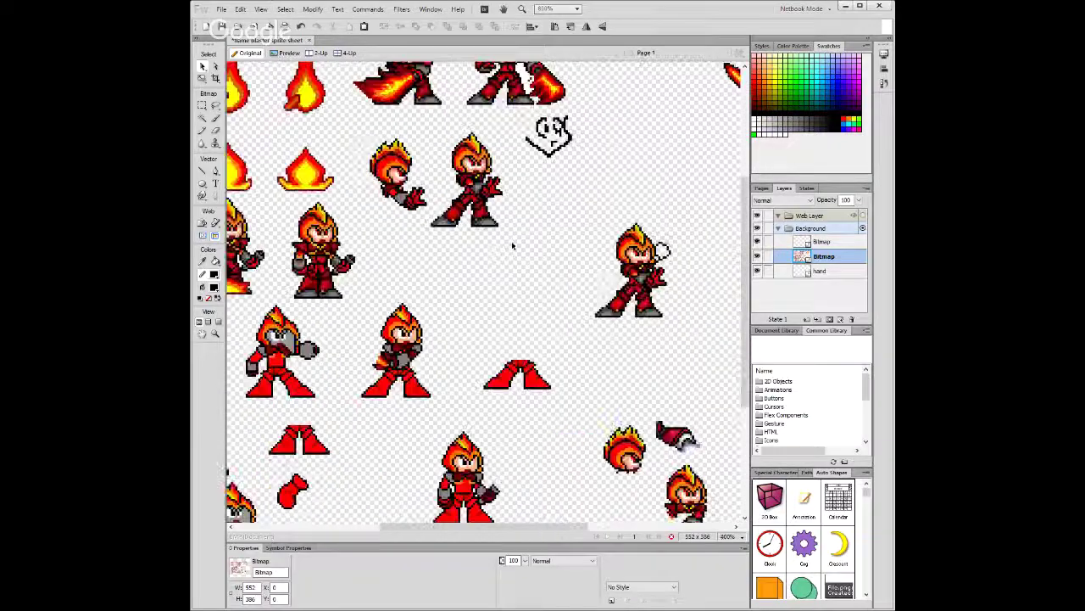
pyautogui.press('m')
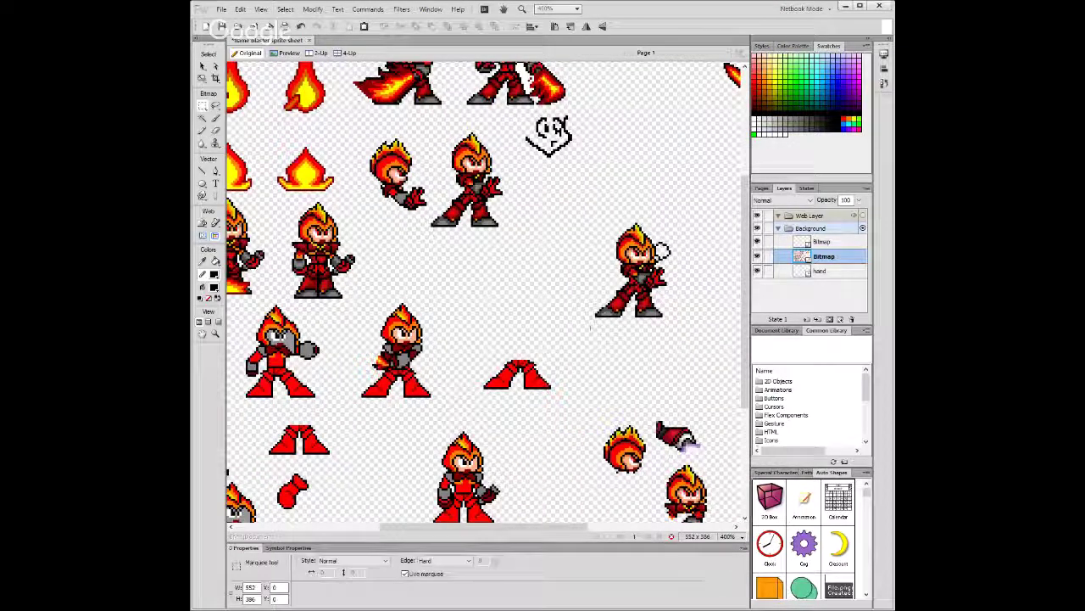
pyautogui.moveTo(593, 327); pyautogui.dragTo(690, 226)
pyautogui.press('Left')
pyautogui.press('Left')
pyautogui.press('Left')
pyautogui.press('Up')
pyautogui.press('Up')
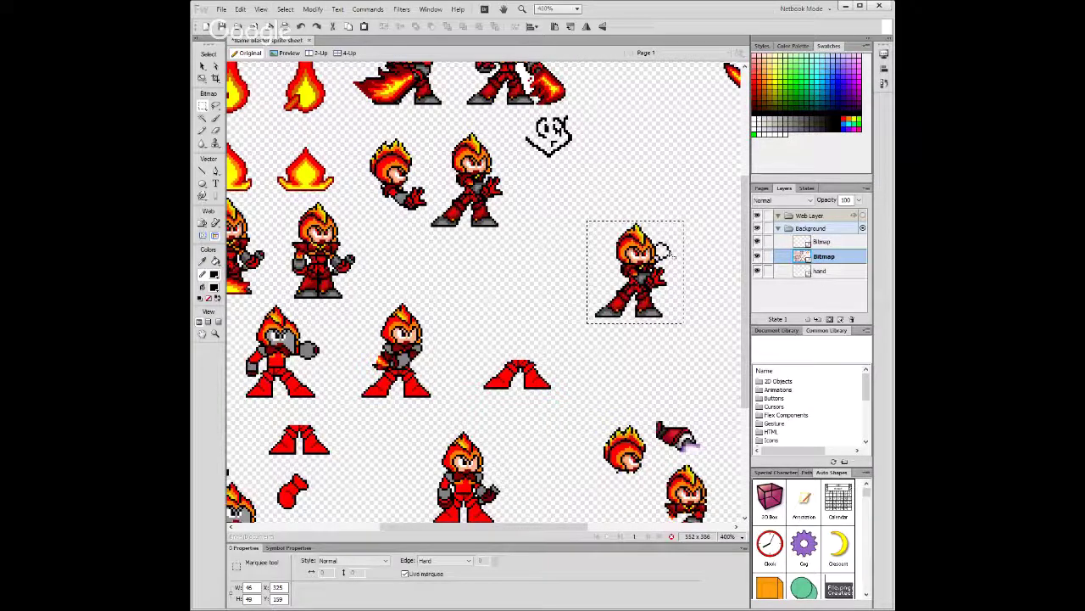
pyautogui.scroll(3, 684, 244)
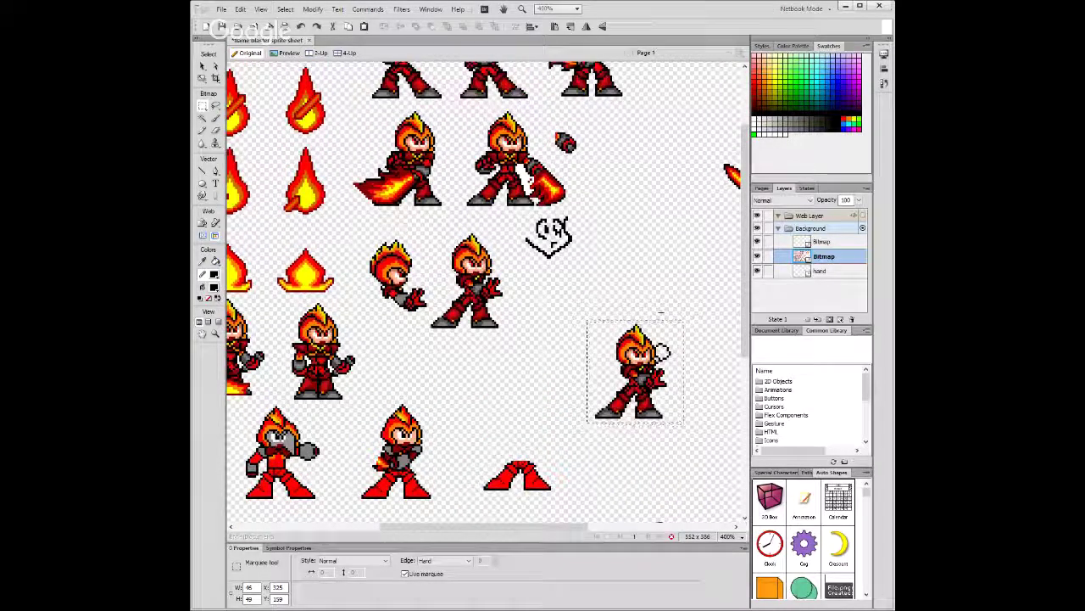
pyautogui.moveTo(554, 529); pyautogui.dragTo(596, 528)
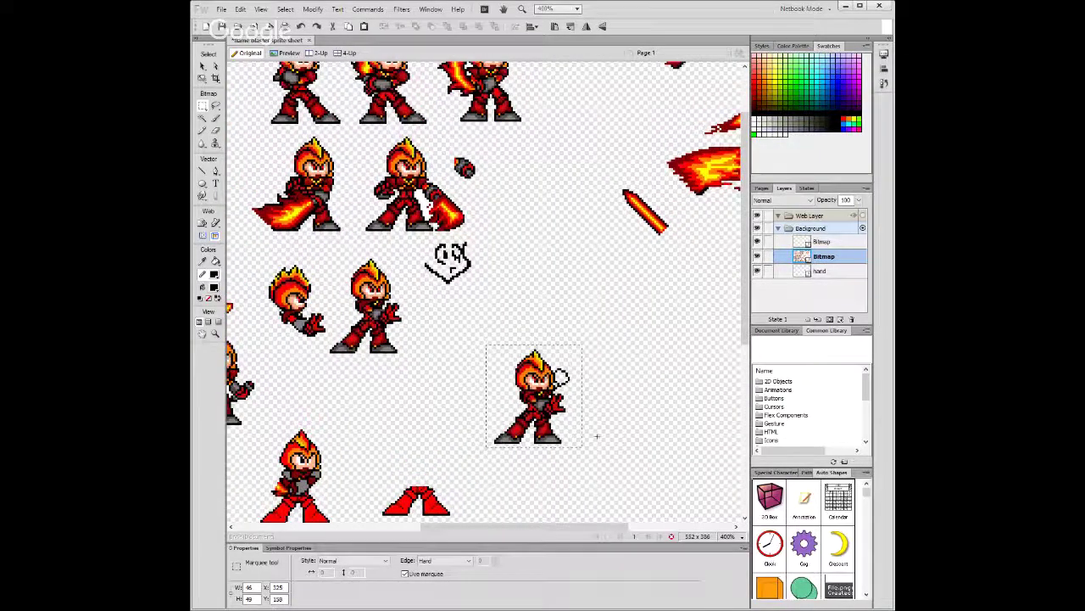
pyautogui.scroll(3, 597, 436)
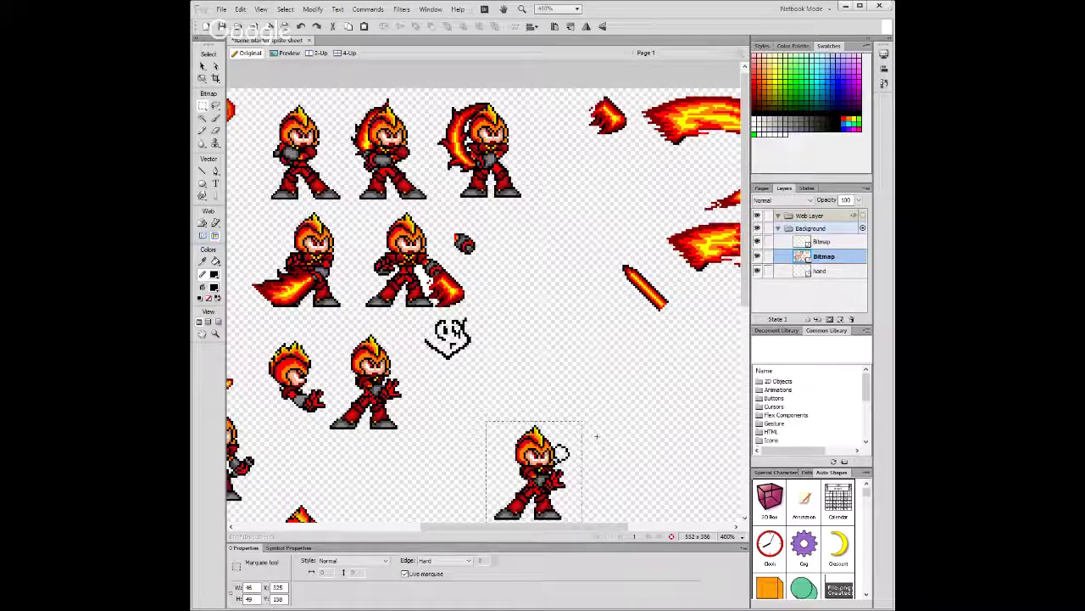
pyautogui.scroll(-1, 573, 380)
pyautogui.scroll(-2, 573, 380)
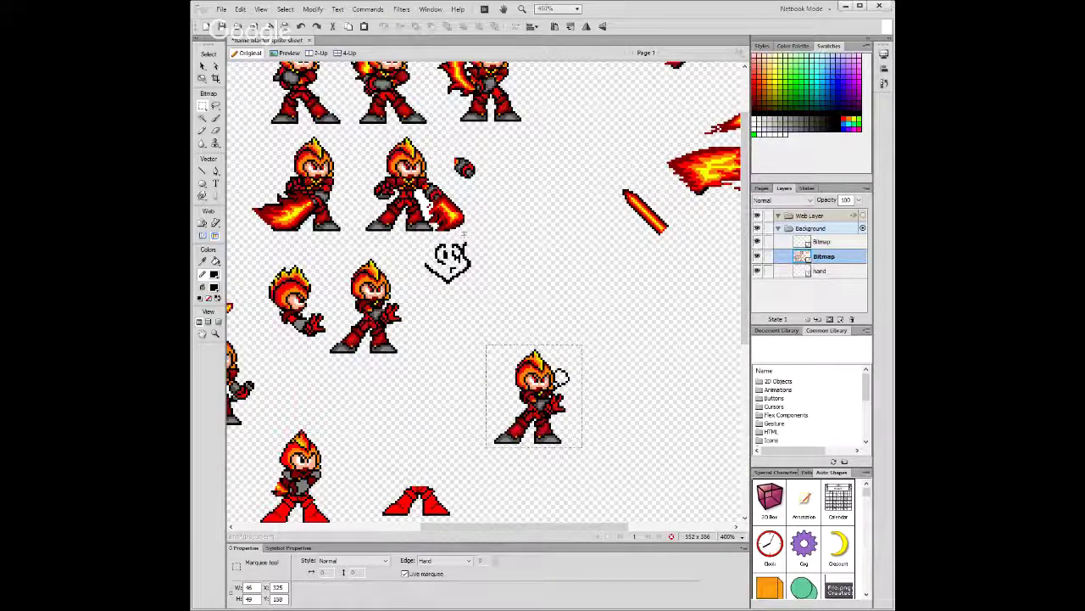
# Copy the flame arm from the attacking sprite with a marquee selection and place the copy beside the edited reaching character.
pyautogui.moveTo(463, 231); pyautogui.dragTo(417, 169)
pyautogui.moveTo(442, 212); pyautogui.dragTo(642, 388)
pyautogui.hotkey('ctrl', '=')
pyautogui.hotkey('ctrl', '=')
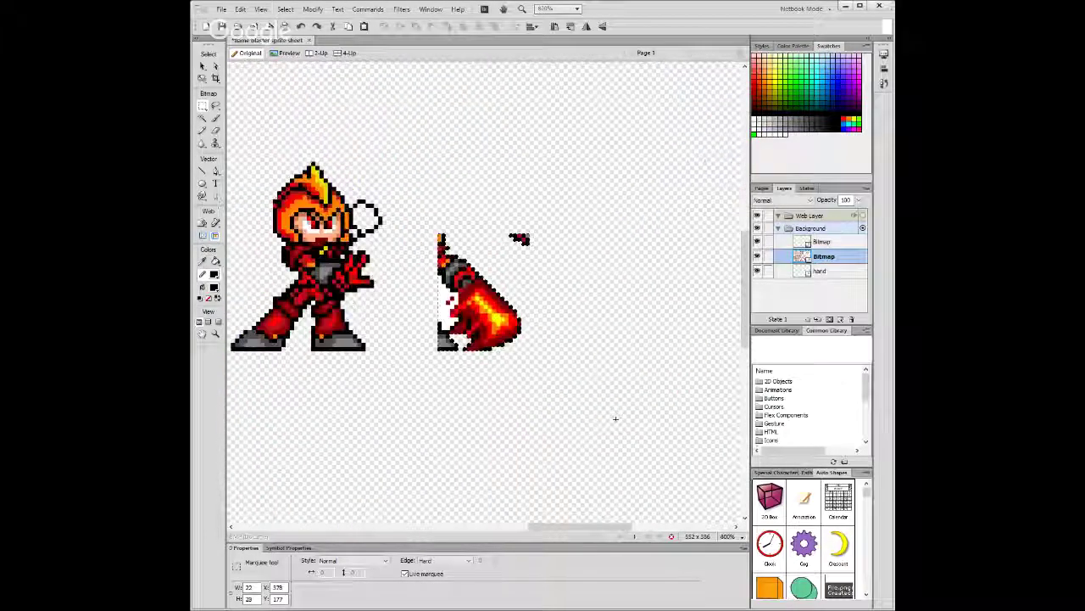
pyautogui.scroll(2, 563, 531)
pyautogui.scroll(-1, 562, 532)
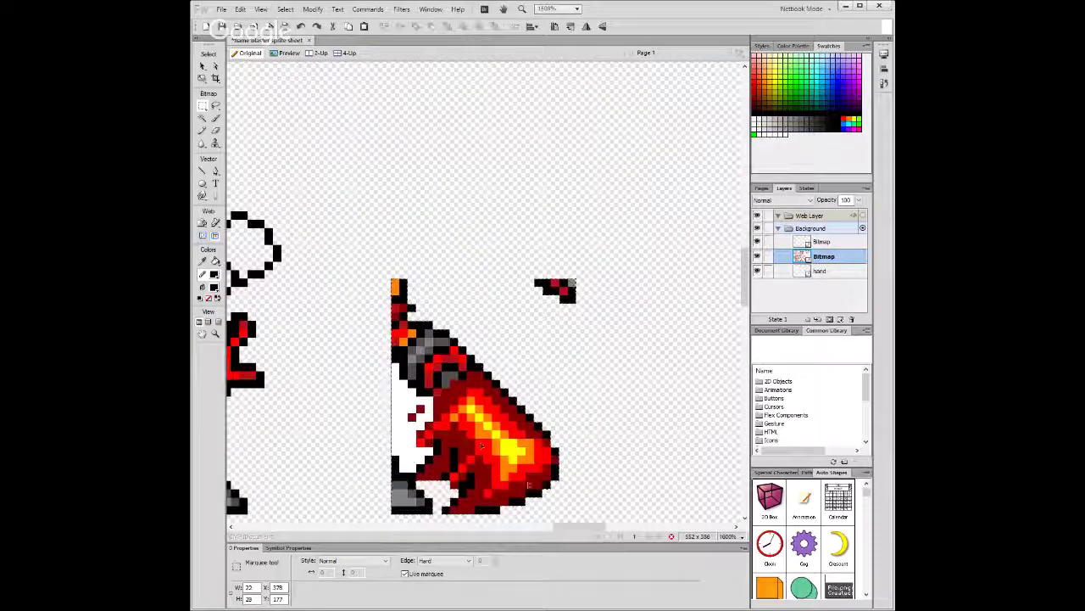
pyautogui.moveTo(562, 531)
pyautogui.mouseDown()
pyautogui.moveTo(531, 532)
pyautogui.moveTo(550, 531)
pyautogui.mouseUp()
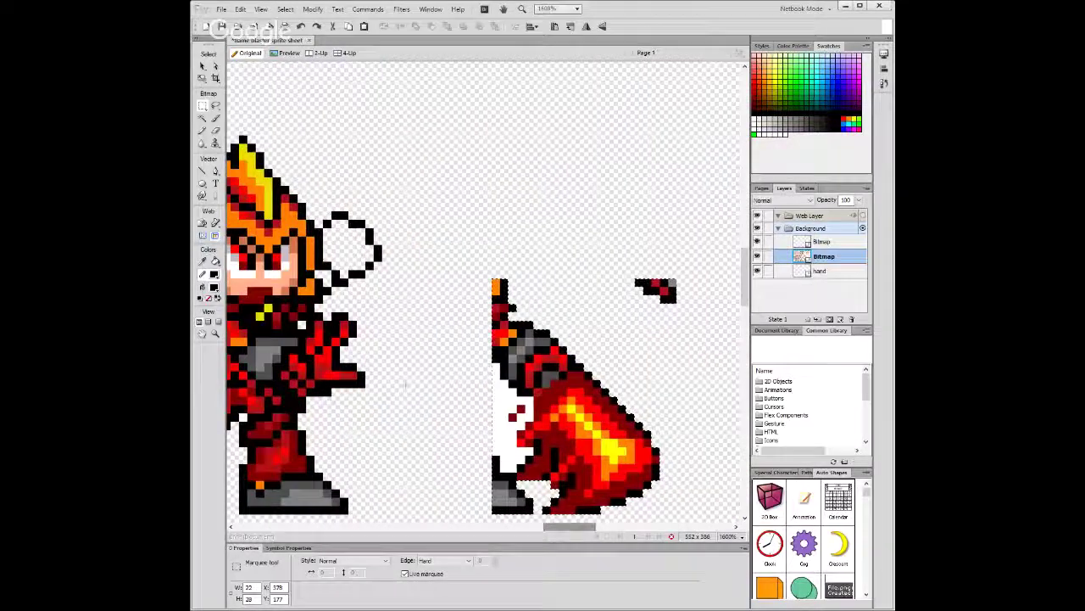
# Pencil a black outline extending outward from the round fist outline, with an angled middle section, a rounded outer end and a pointed upper corner.
pyautogui.click(202, 132)
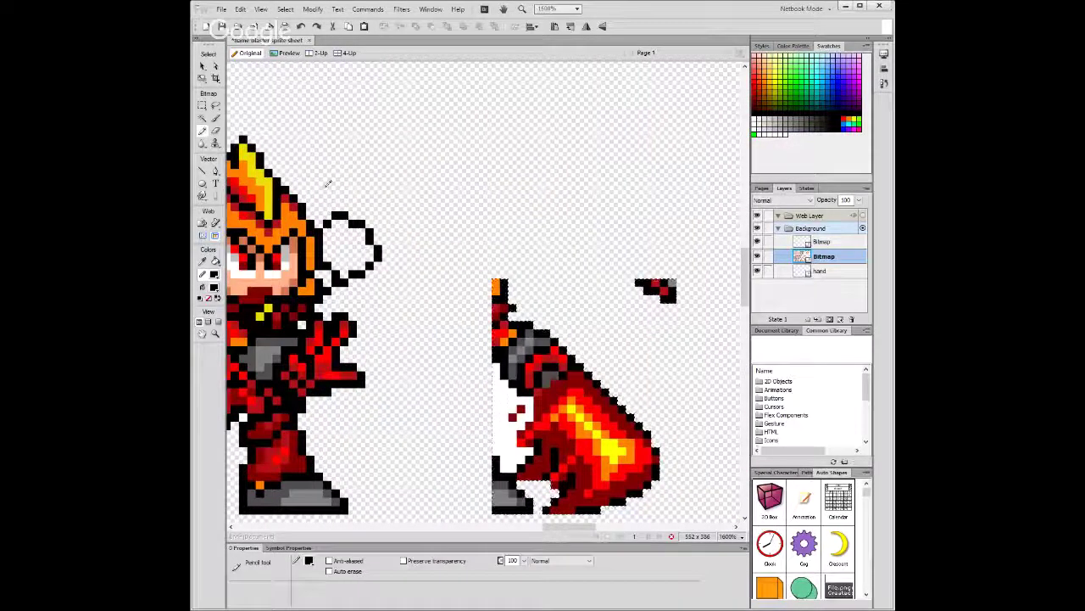
pyautogui.click(386, 243)
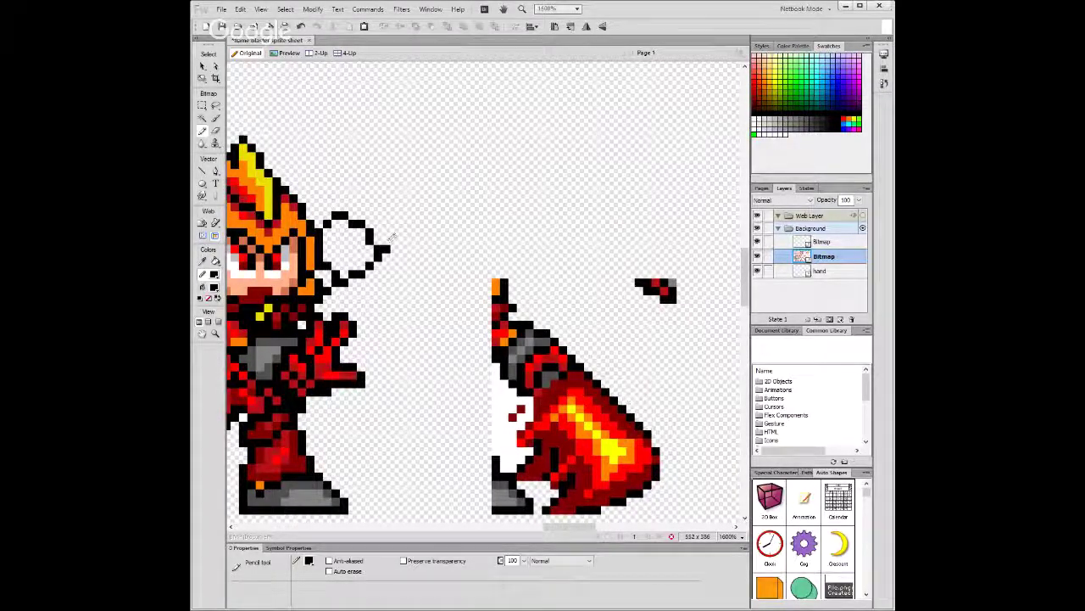
pyautogui.click(393, 232)
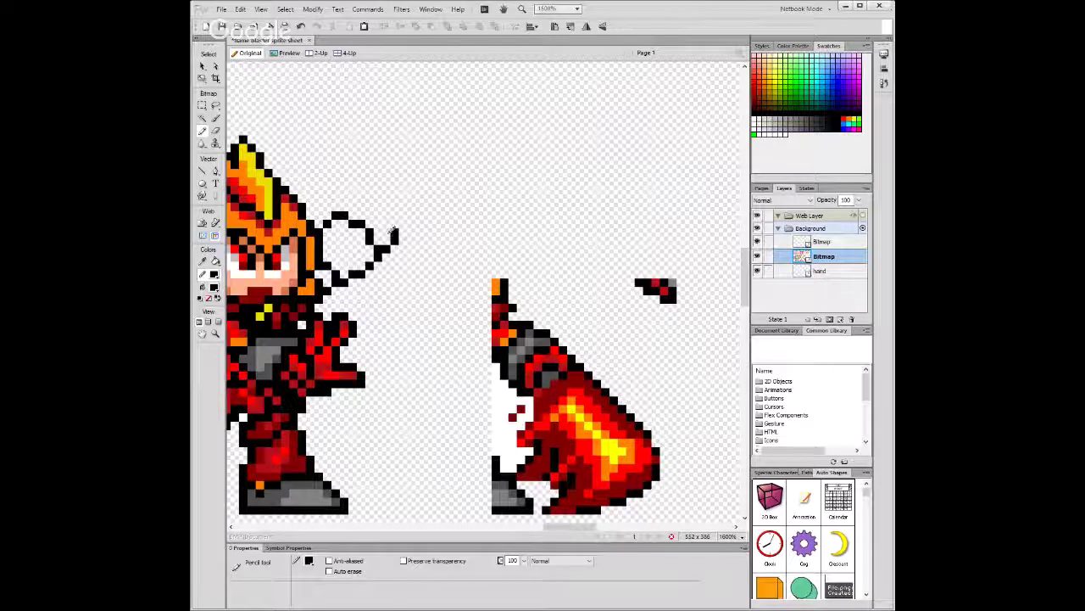
pyautogui.click(402, 223)
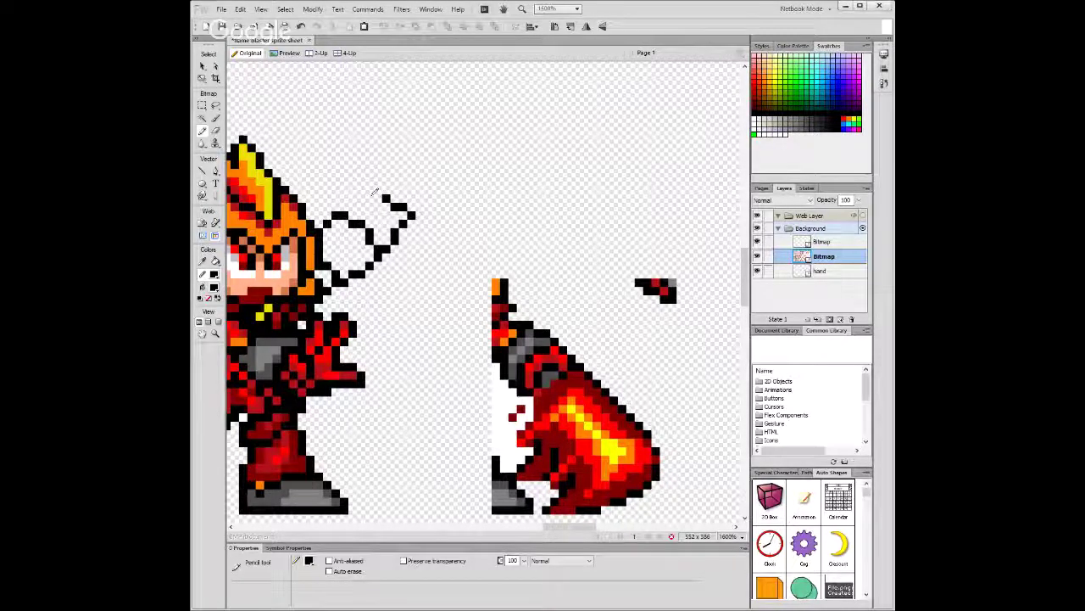
pyautogui.moveTo(352, 206); pyautogui.dragTo(373, 189)
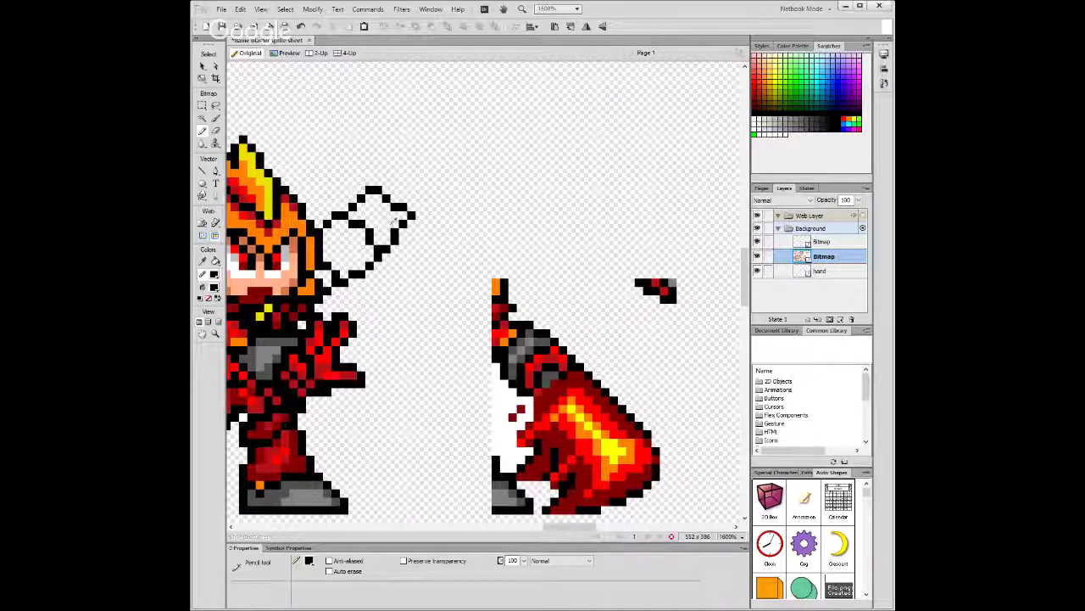
pyautogui.moveTo(400, 247)
pyautogui.mouseDown()
pyautogui.moveTo(421, 239)
pyautogui.moveTo(415, 212)
pyautogui.mouseUp()
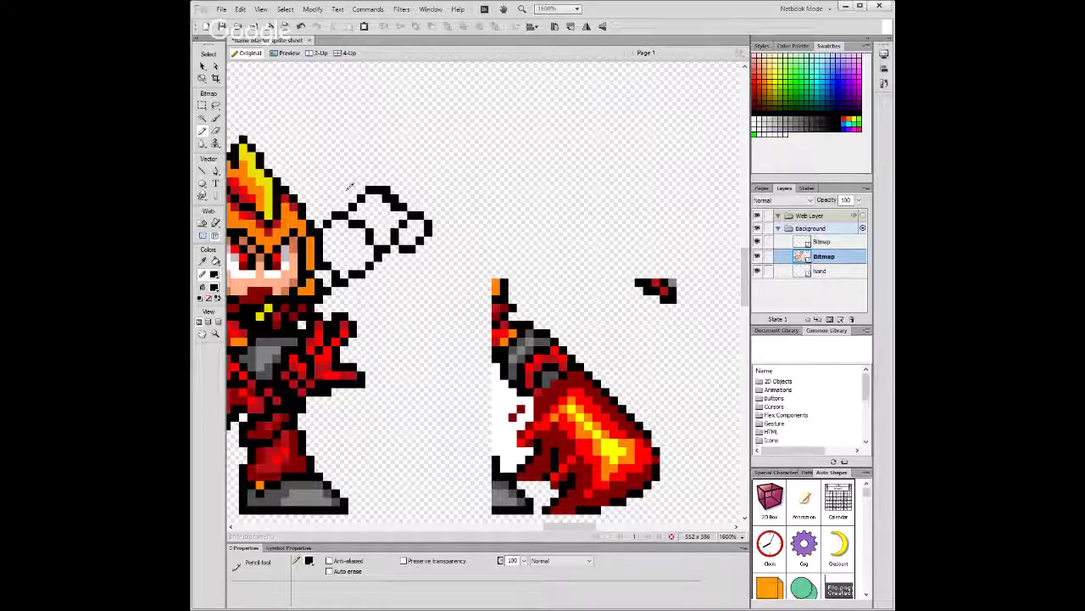
pyautogui.moveTo(343, 180); pyautogui.dragTo(361, 176)
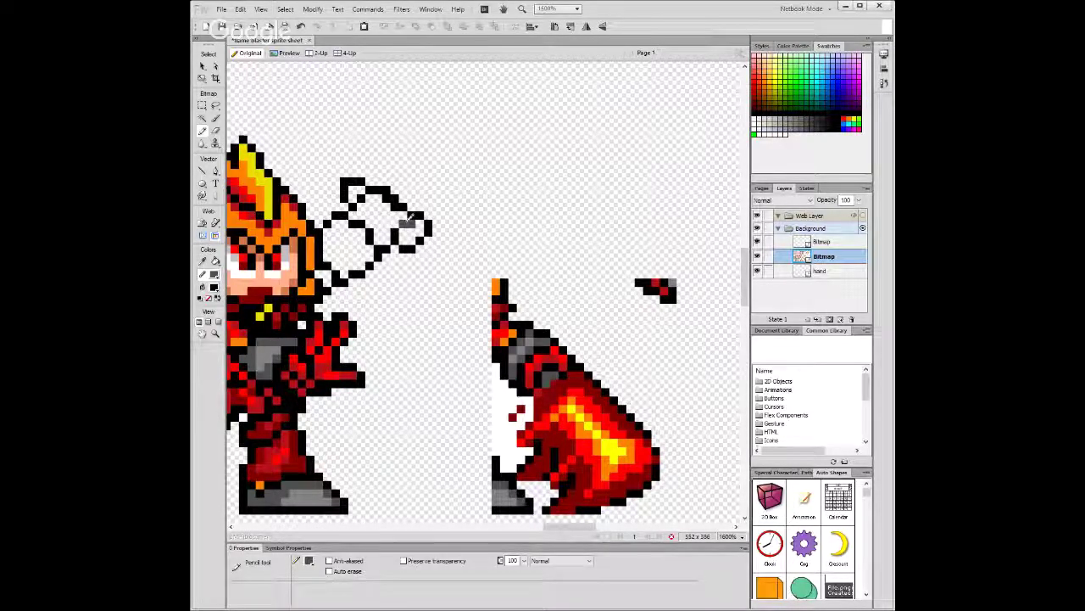
# Shade the outline's rounded outer end and pointed upper corner with dark grey and lighter grey pixels.
pyautogui.press('v')
pyautogui.press('y')
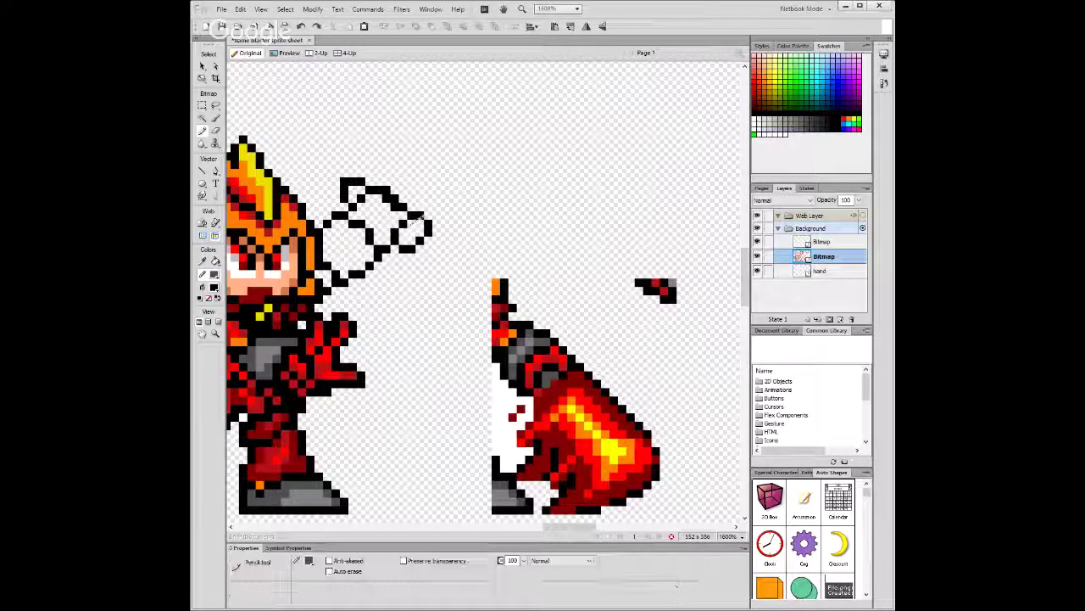
pyautogui.moveTo(402, 229); pyautogui.dragTo(416, 236)
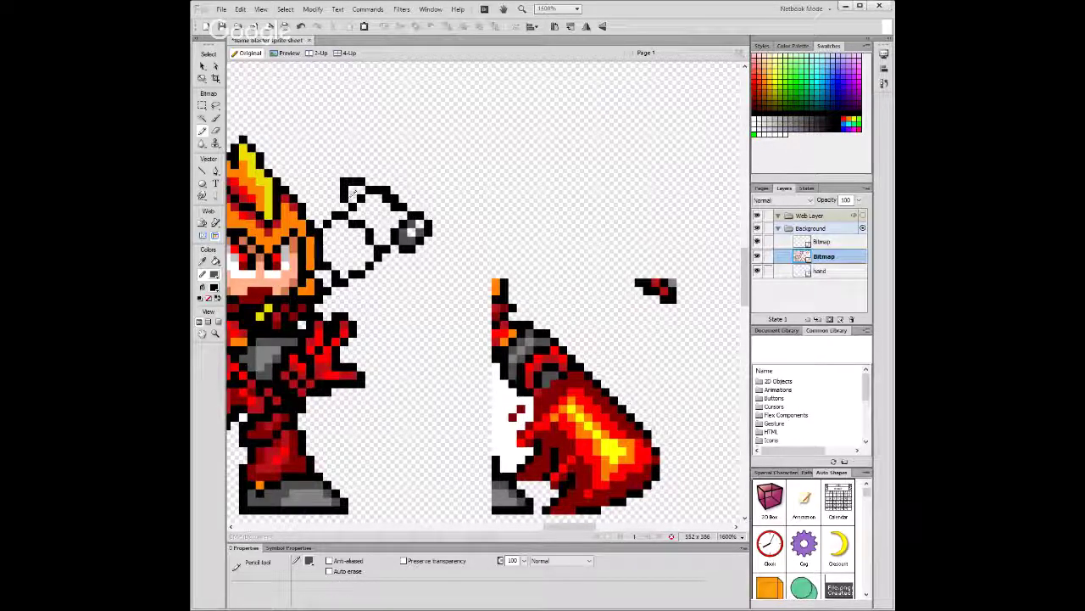
pyautogui.click(353, 195)
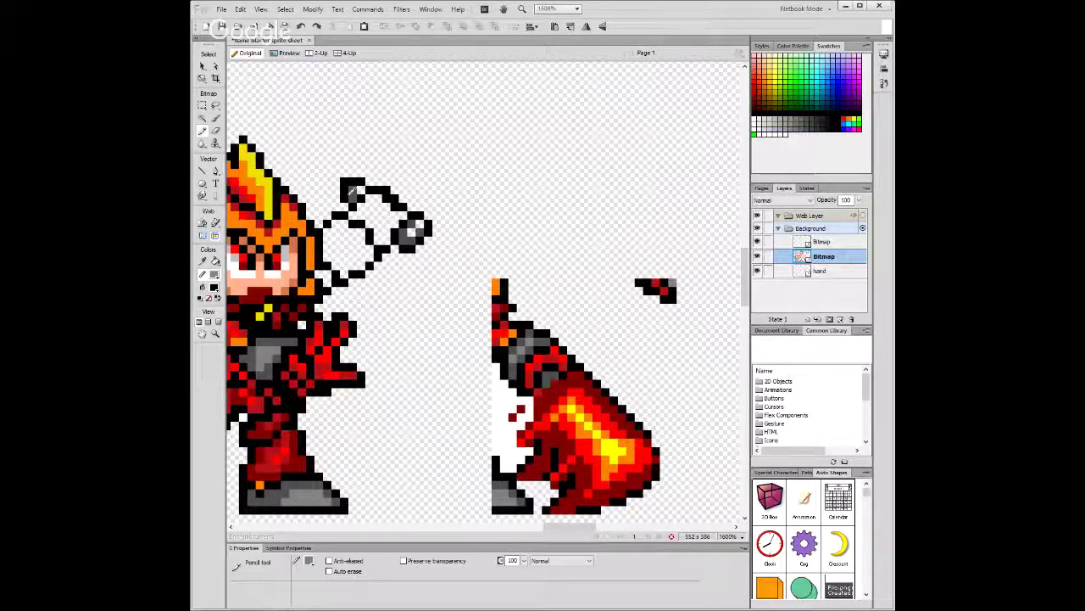
pyautogui.click(356, 188)
pyautogui.click(417, 223)
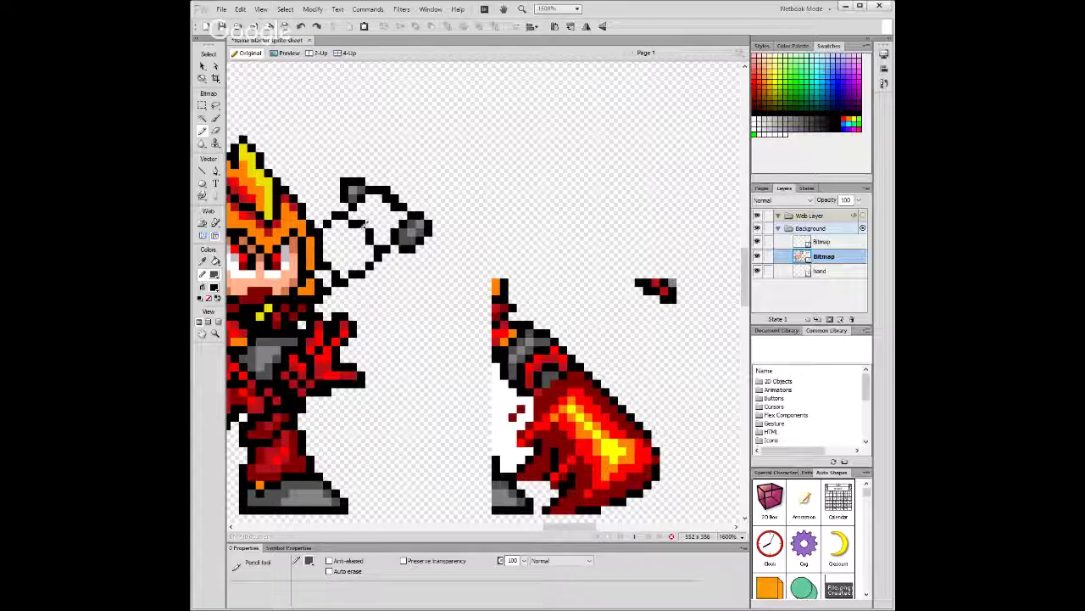
# Shade the rim of the round shape beside the helmet dark grey, fill its interior with a lighter grey, and deselect it.
pyautogui.click(360, 255)
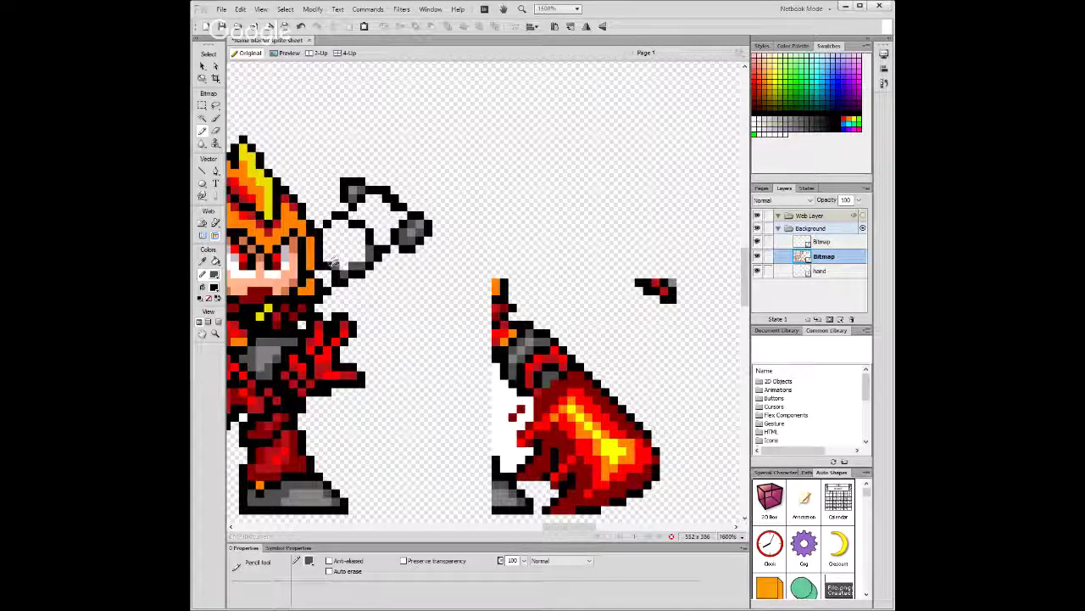
pyautogui.moveTo(325, 246); pyautogui.dragTo(323, 222)
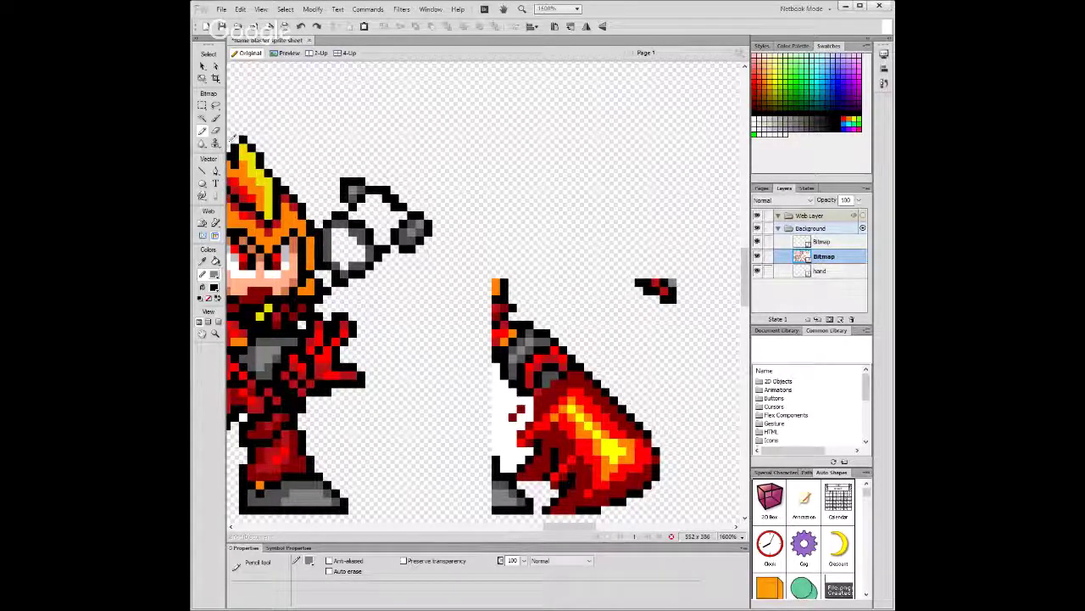
pyautogui.press('w')
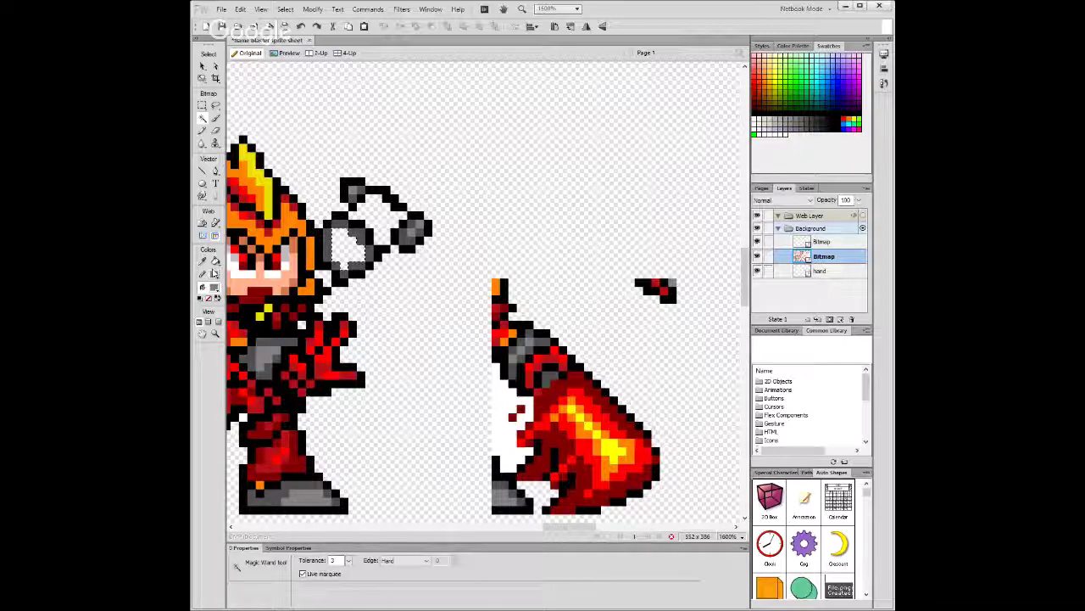
pyautogui.press('k')
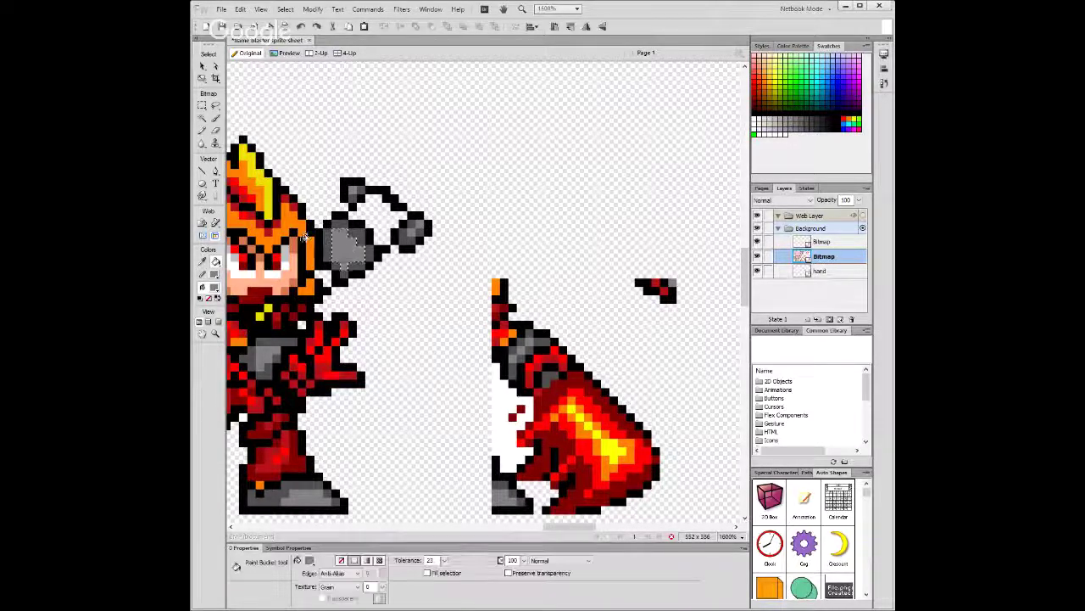
pyautogui.click(339, 239)
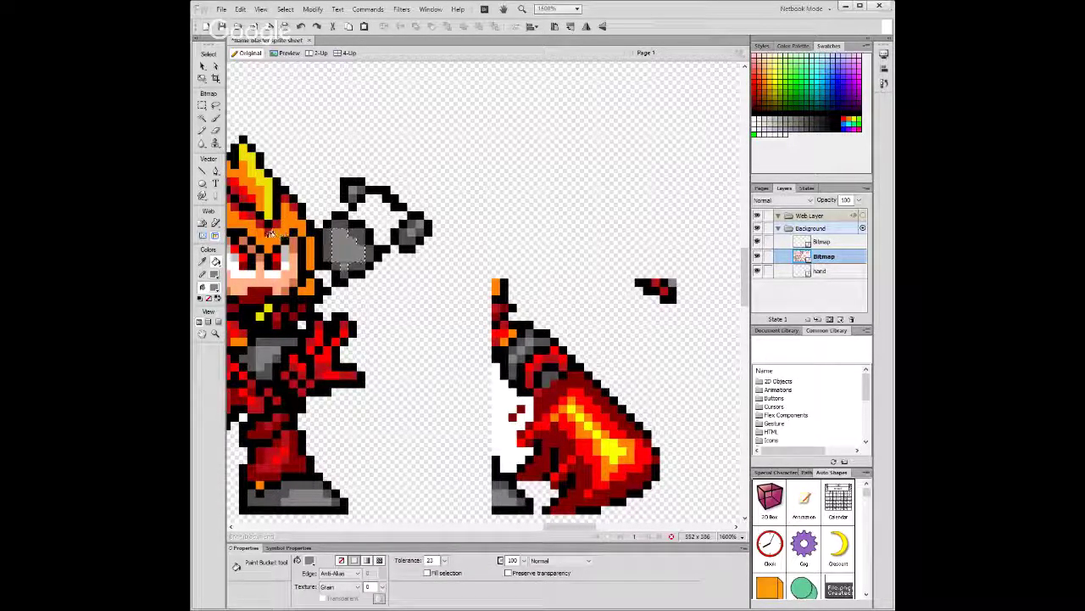
pyautogui.click(202, 119)
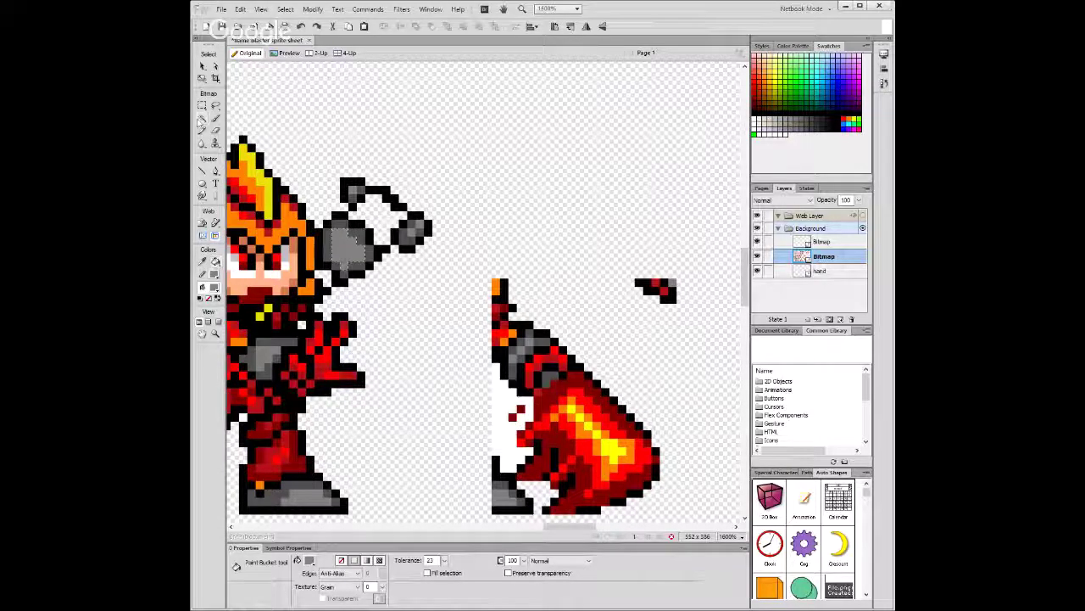
pyautogui.click(317, 157)
pyautogui.hotkey('ctrl', 'd')
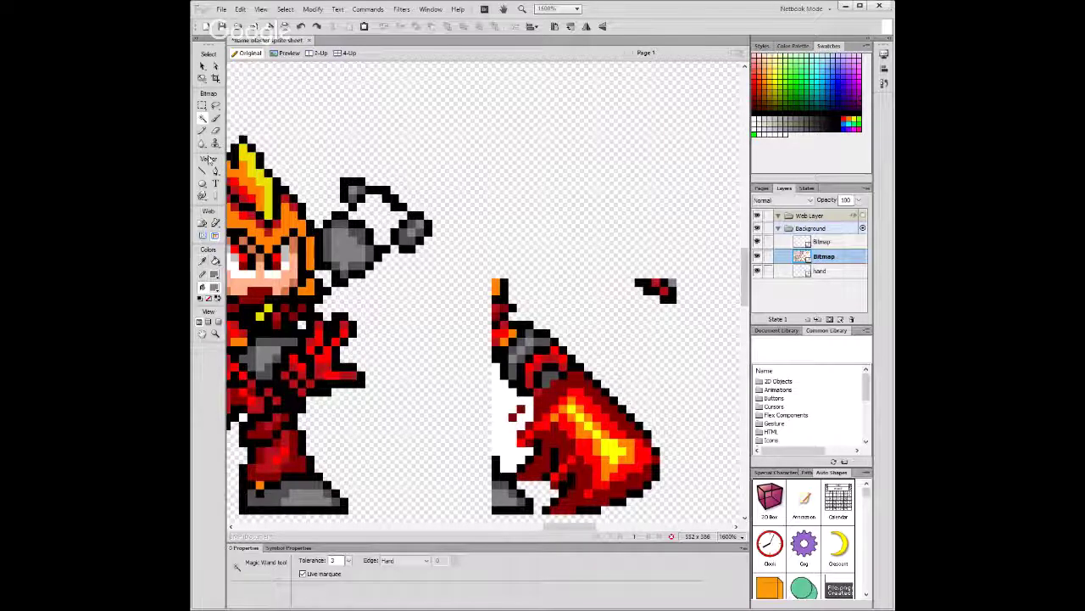
# Examine the edited character at different magnifications against the other poses on the sprite sheet.
pyautogui.click(202, 130)
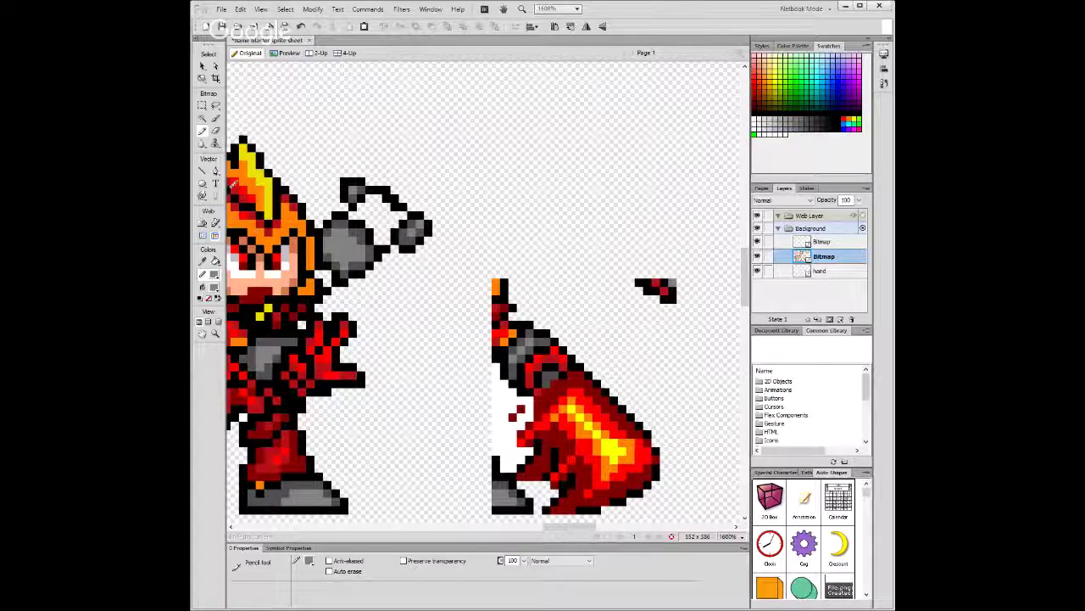
pyautogui.press('v')
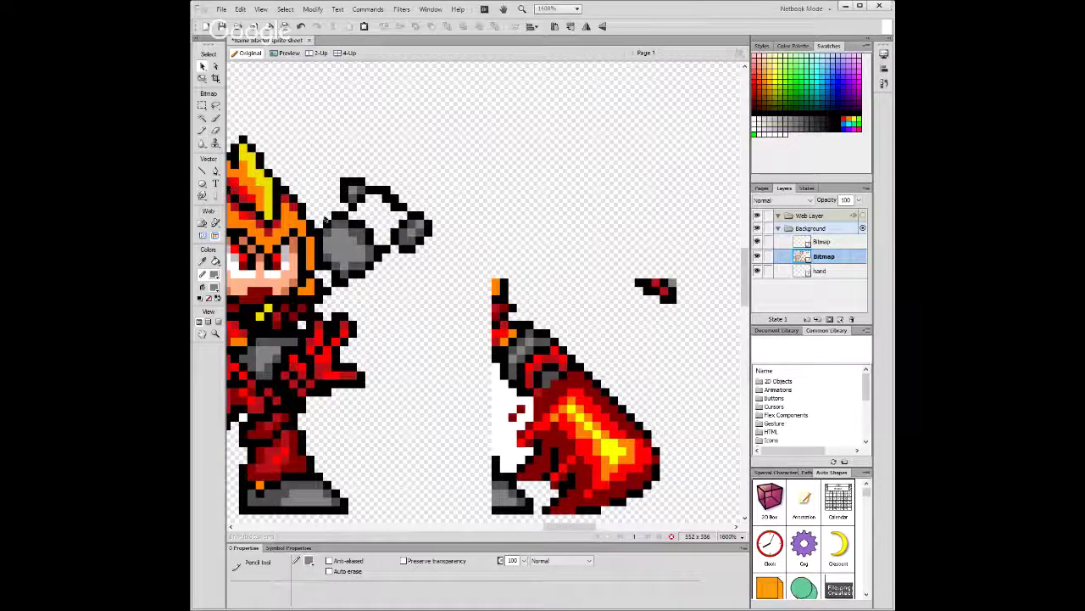
pyautogui.hotkey('ctrl', '-')
pyautogui.hotkey('ctrl', '-')
pyautogui.scroll(-1, 496, 227)
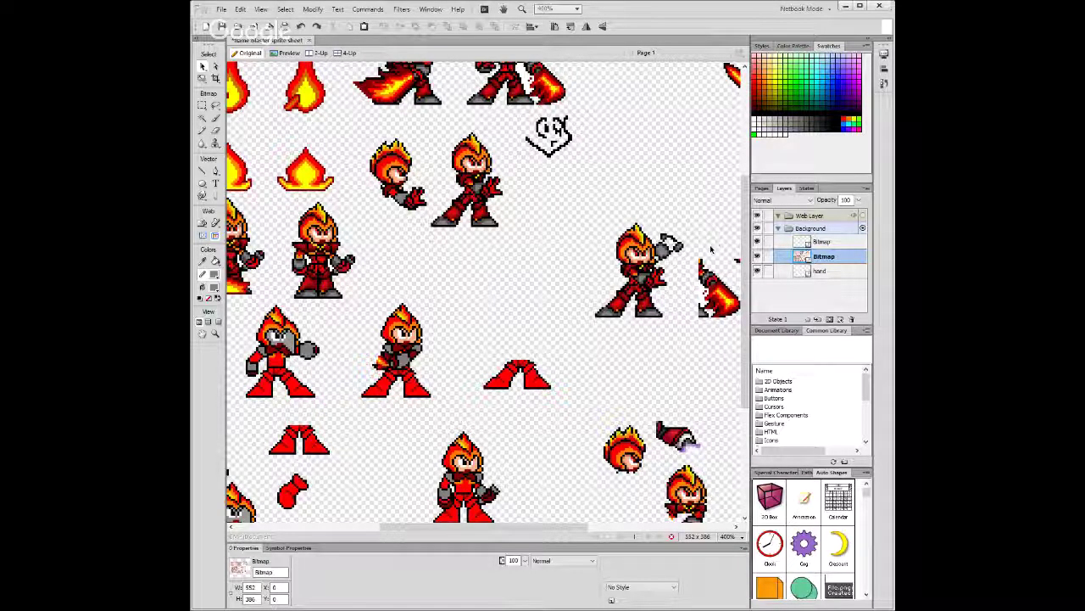
pyautogui.scroll(1, 708, 252)
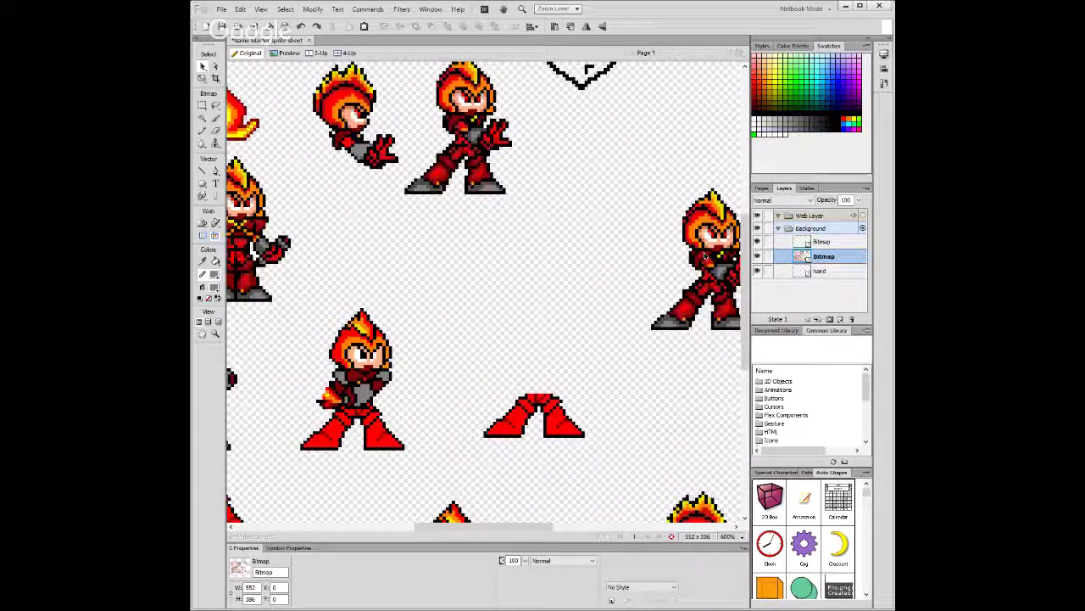
pyautogui.scroll(-1, 703, 259)
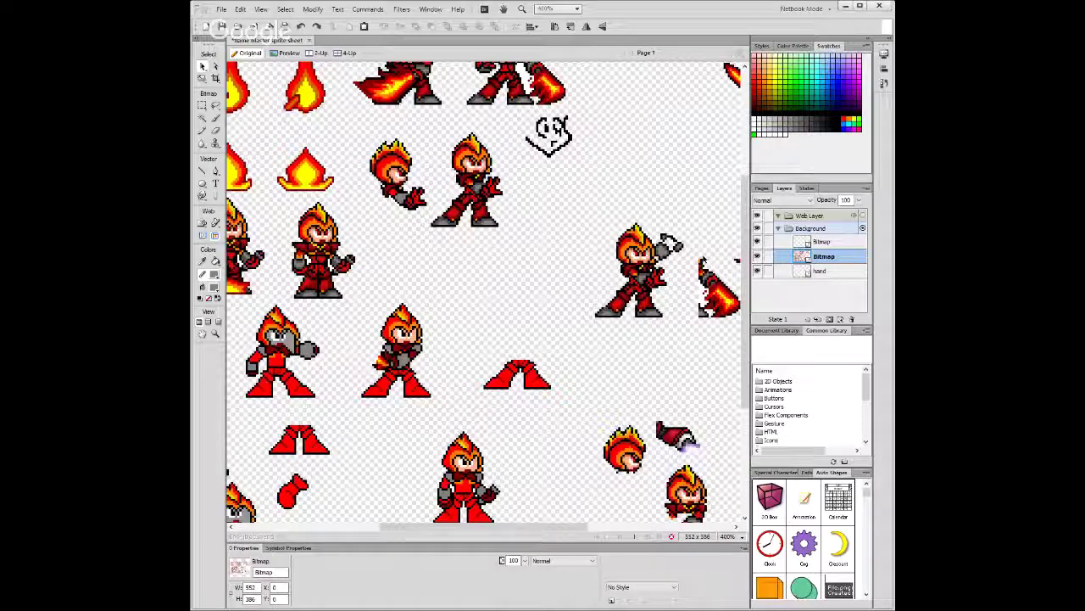
pyautogui.press('y')
pyautogui.scroll(1, 481, 288)
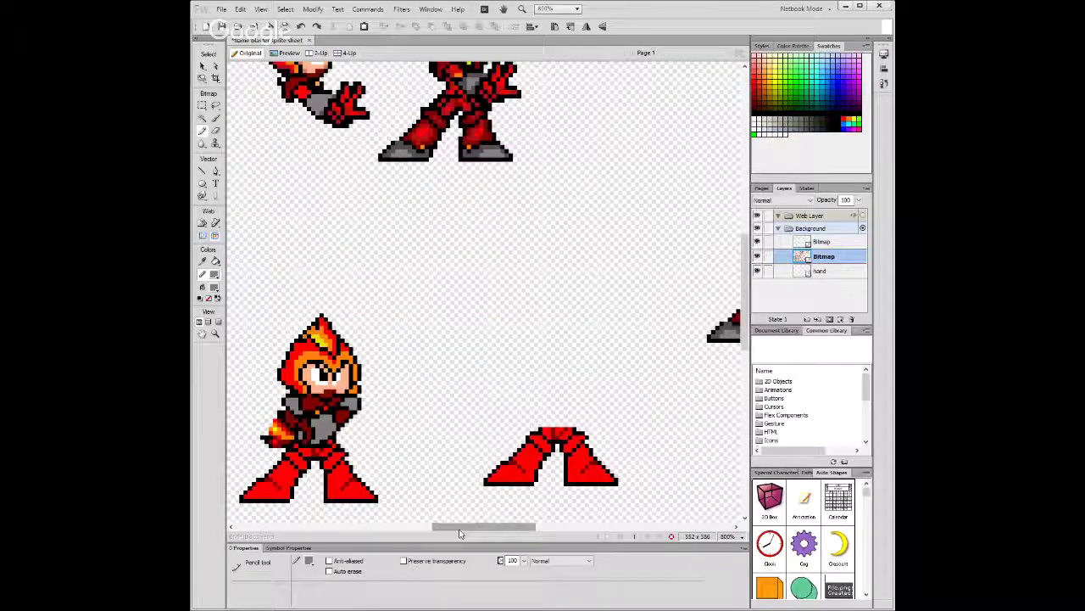
pyautogui.moveTo(462, 528); pyautogui.dragTo(526, 527)
pyautogui.press('v')
pyautogui.hscroll(-5, 571, 204)
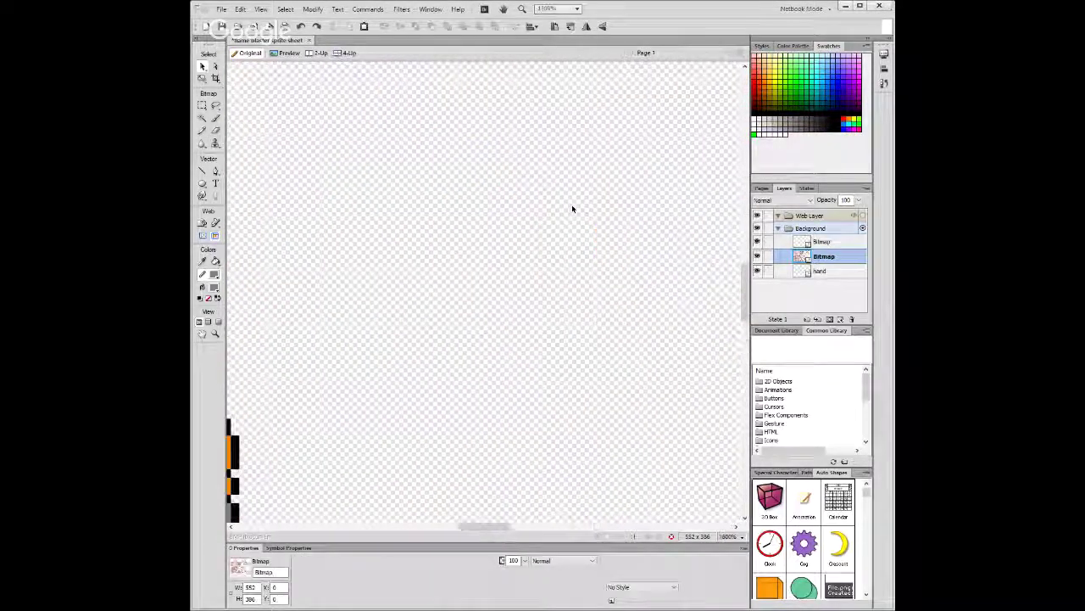
pyautogui.press('y')
pyautogui.scroll(5, 379, 132)
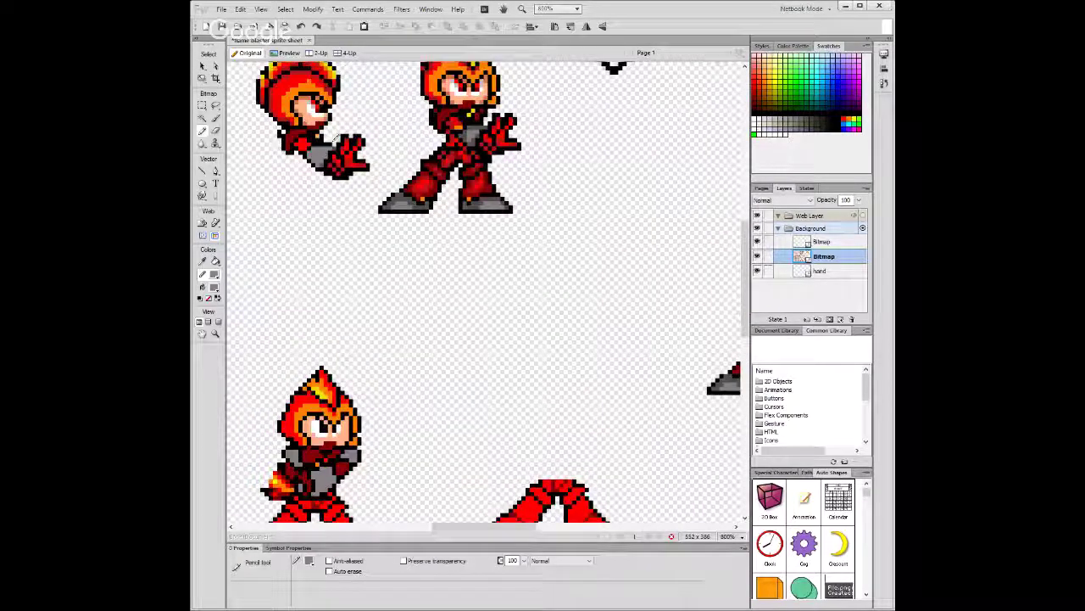
pyautogui.click(203, 105)
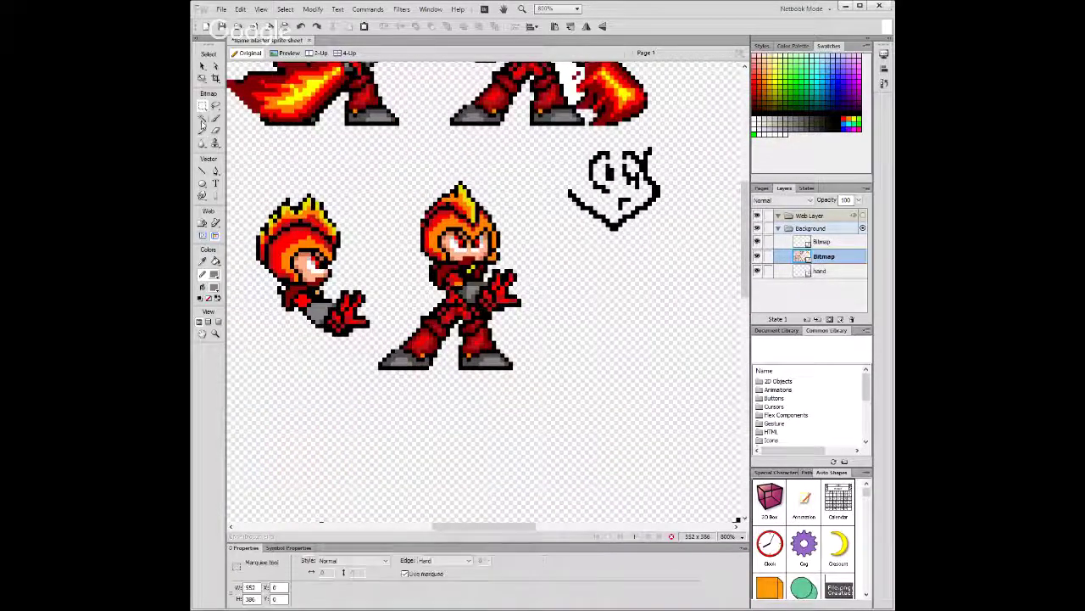
pyautogui.moveTo(461, 527); pyautogui.dragTo(534, 526)
pyautogui.scroll(-2, 534, 520)
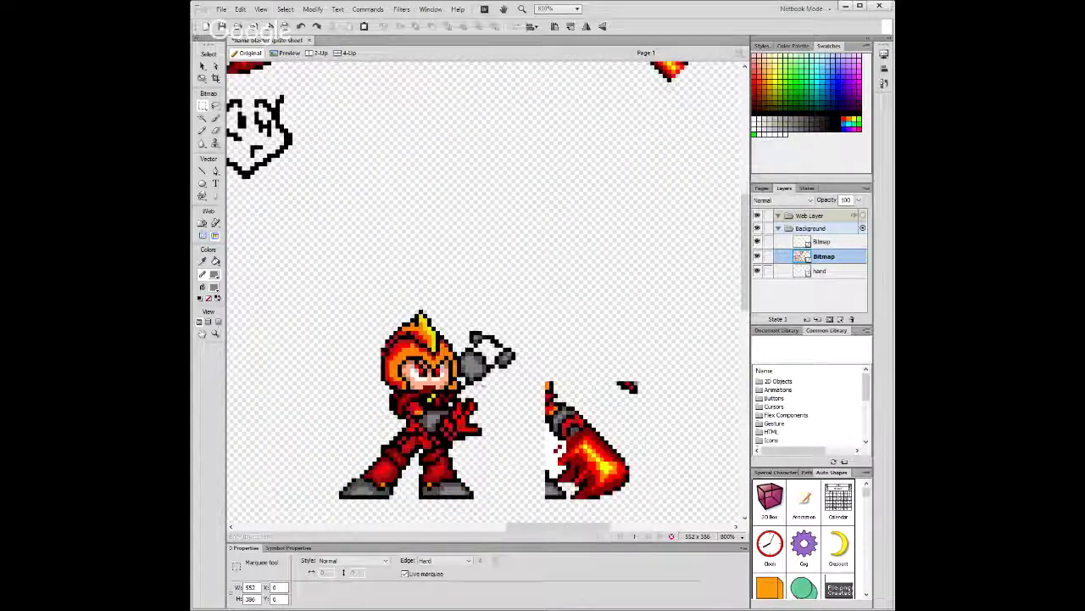
pyautogui.moveTo(322, 511); pyautogui.dragTo(597, 380)
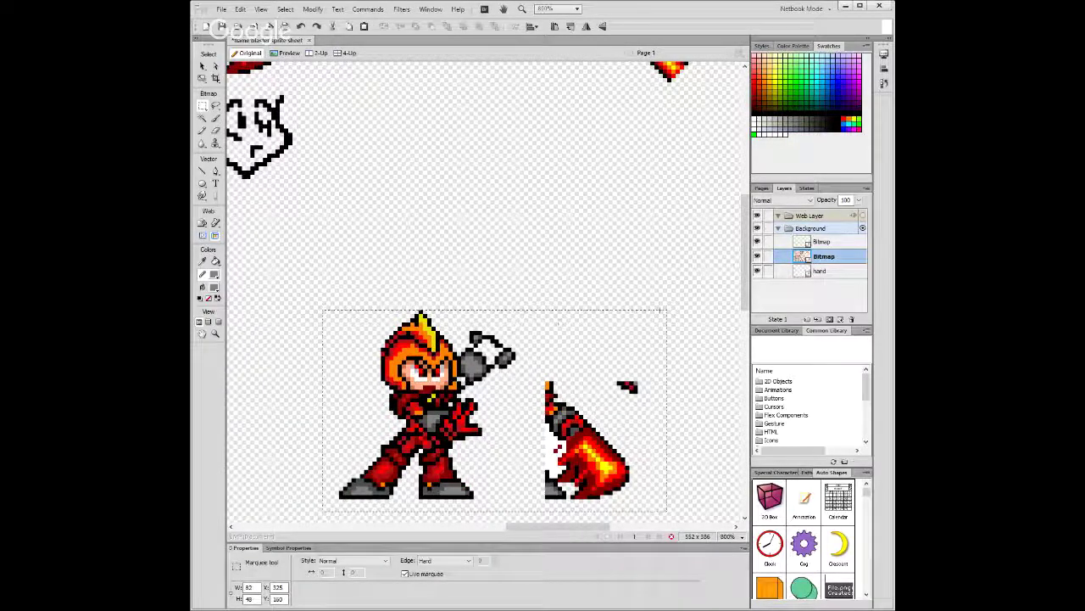
pyautogui.hotkey('ctrl', '=')
pyautogui.hotkey('ctrl', 'd')
pyautogui.scroll(2, 500, 282)
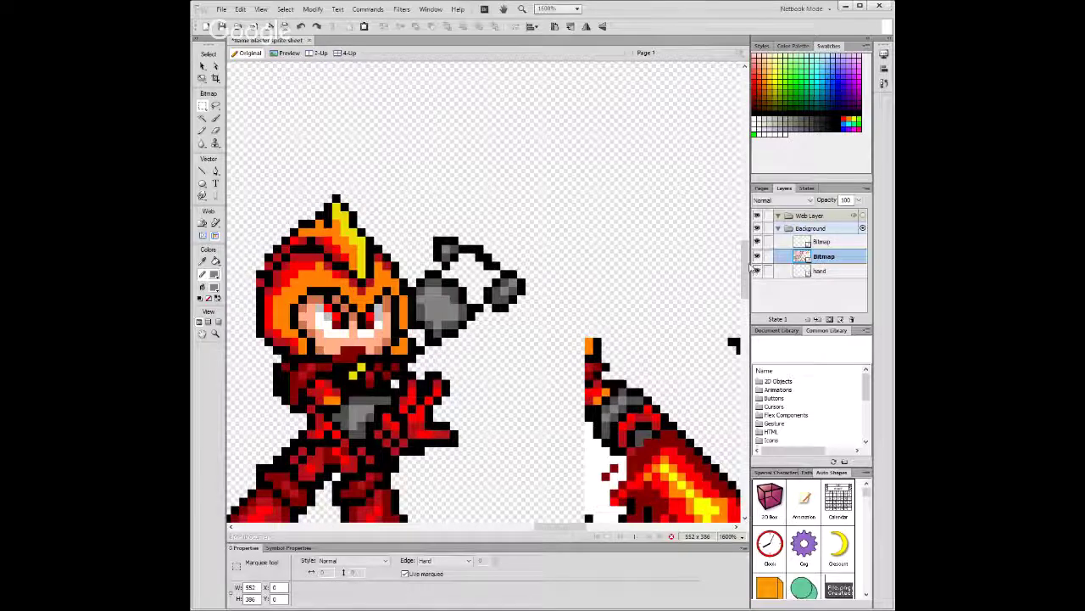
# Check what each bitmap contains by toggling its visibility, and merge the hand bitmap with the main sprite bitmap.
pyautogui.keyDown('alt'); pyautogui.click(756, 269); pyautogui.keyUp('alt')
pyautogui.keyDown('alt'); pyautogui.click(757, 268); pyautogui.keyUp('alt')
pyautogui.keyDown('alt'); pyautogui.click(756, 268); pyautogui.keyUp('alt')
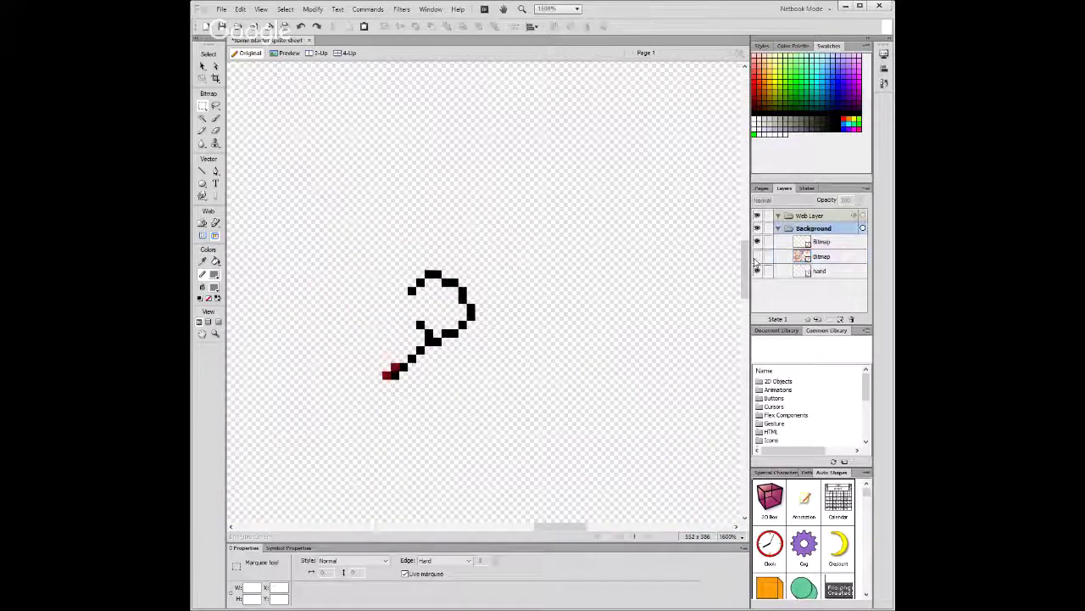
pyautogui.keyDown('alt'); pyautogui.click(756, 268); pyautogui.keyUp('alt')
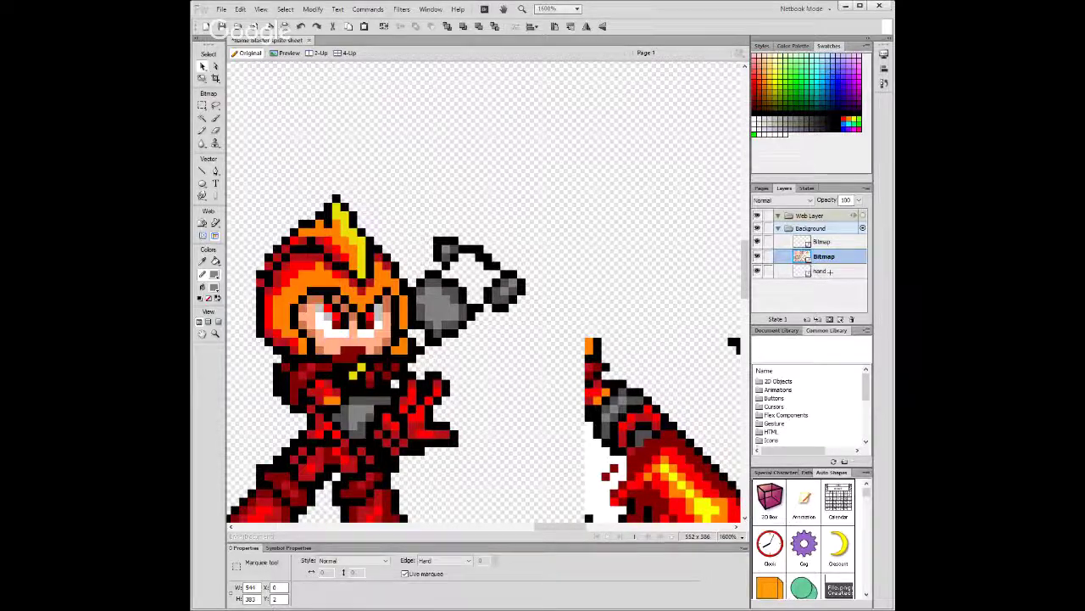
pyautogui.keyDown('shift'); pyautogui.click(826, 271); pyautogui.keyUp('shift')
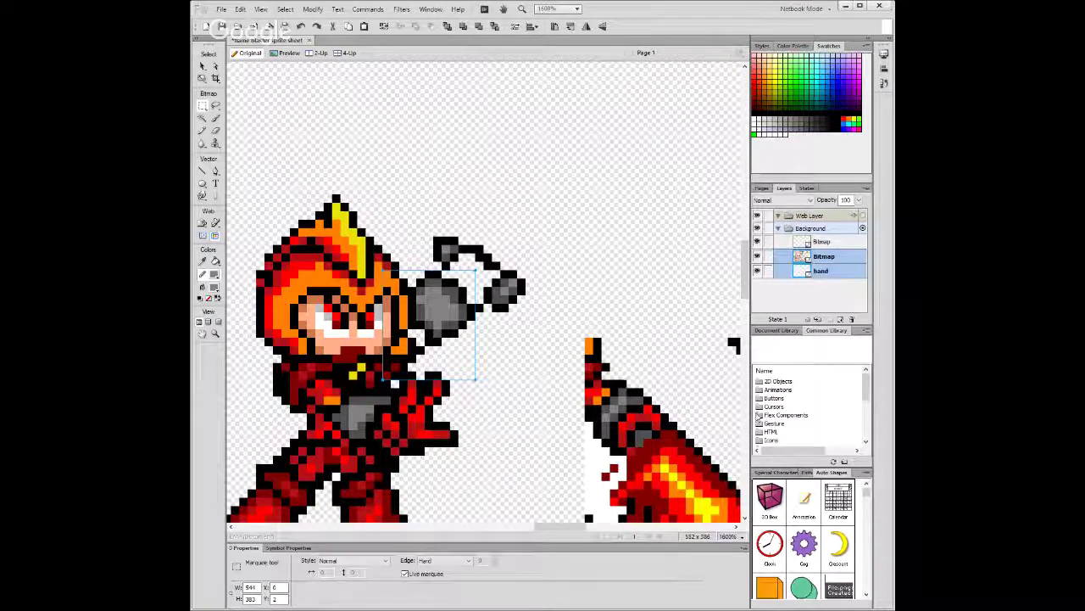
pyautogui.hotkey('ctrl', 'e')
# Marquee-select the outer part of the raised arm beside the helmet and nudge it one pixel left.
pyautogui.moveTo(475, 237); pyautogui.dragTo(435, 201)
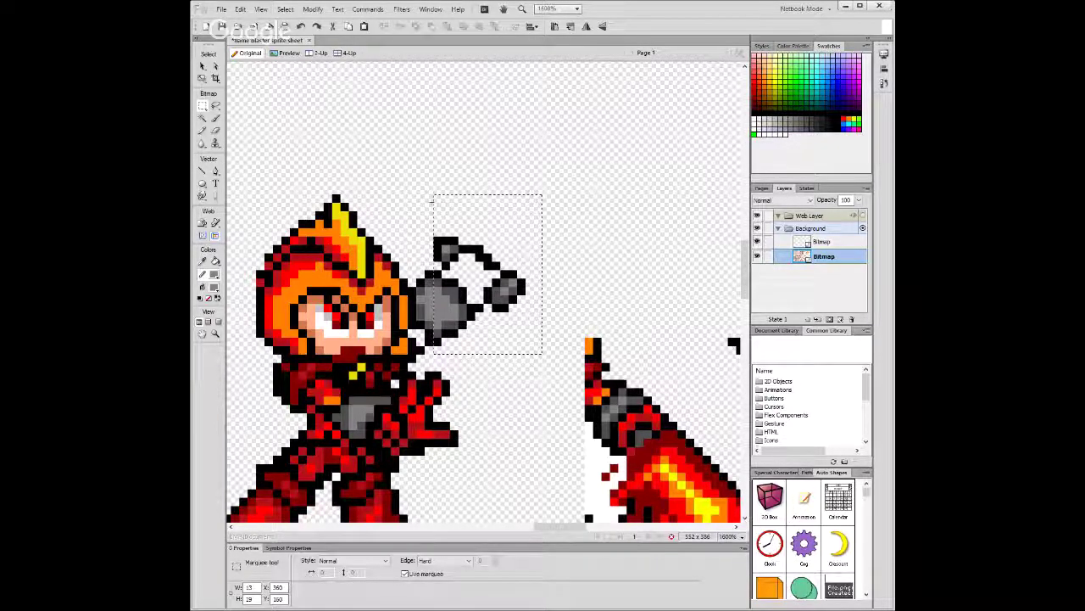
pyautogui.press('Left')
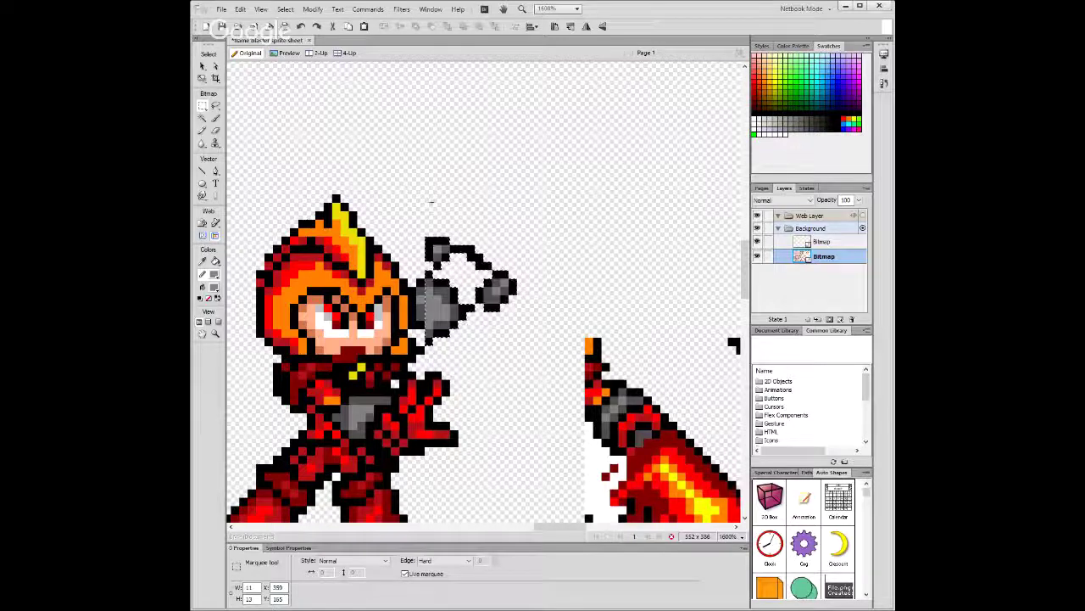
# Nudge the selected grey arm piece one pixel closer to the helmet and one pixel up.
pyautogui.press('Left')
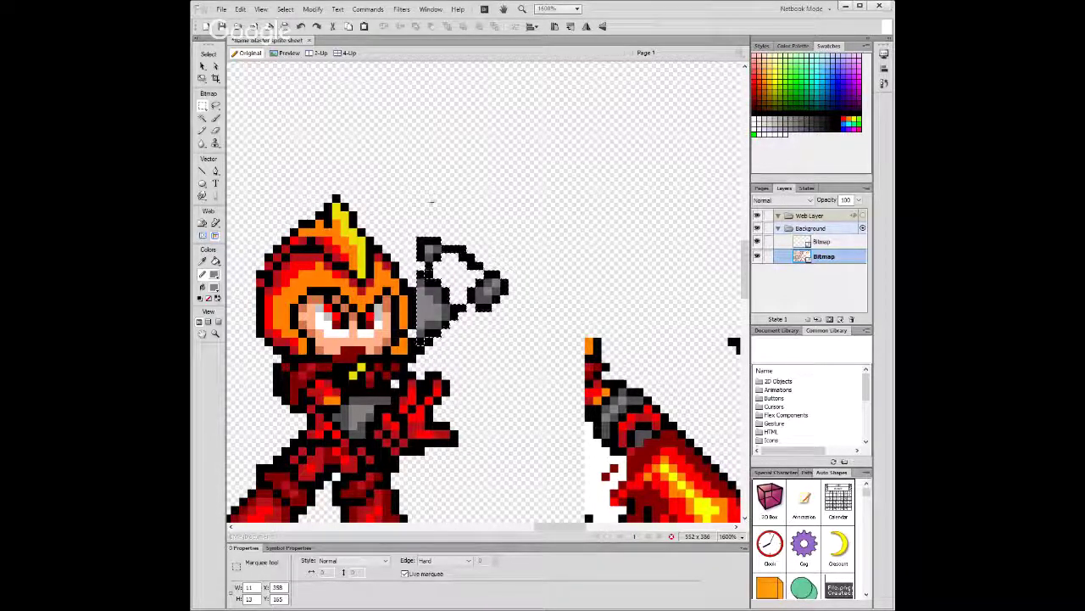
pyautogui.press('Down')
pyautogui.press('Up')
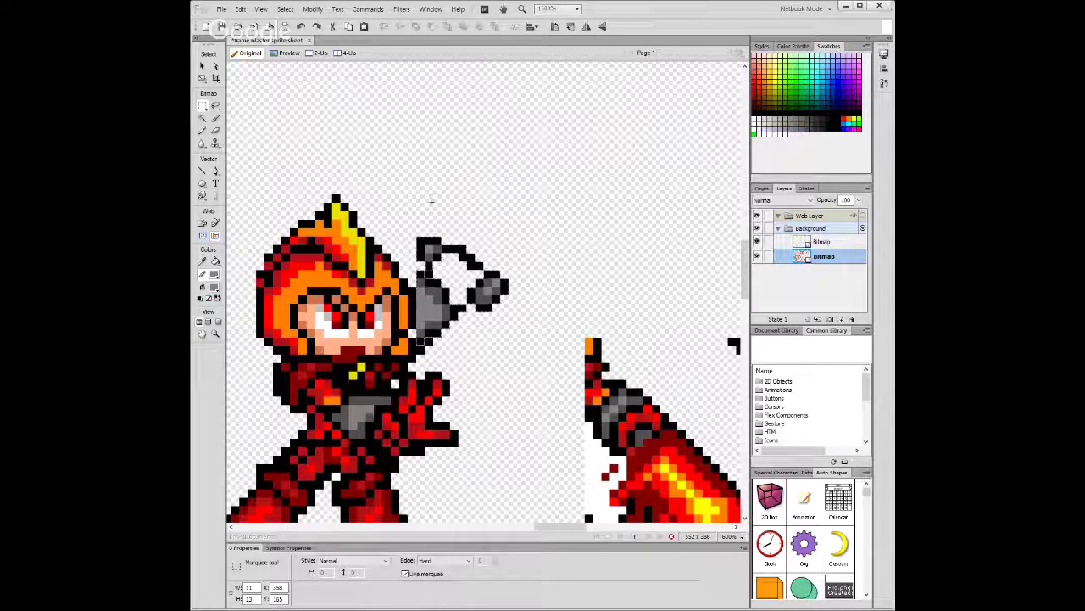
pyautogui.press('Down')
pyautogui.press('Up')
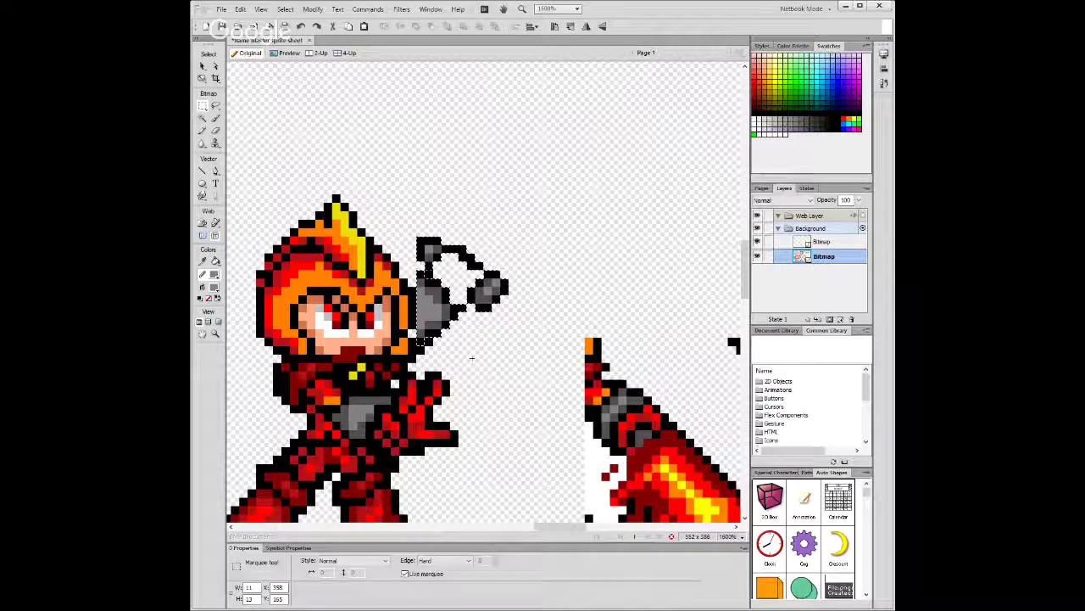
pyautogui.press('Up')
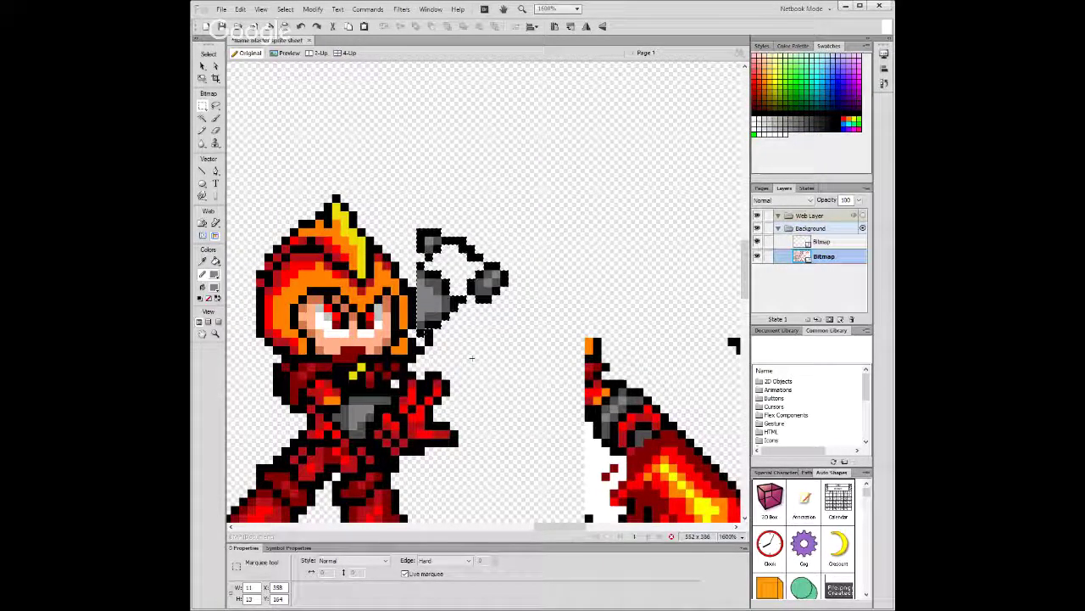
# Review the sprite sheet around the posing character, marking an area of about 117 by 50 pixels around it and the adjacent flame-arm fragment.
pyautogui.press('v')
pyautogui.hotkey('ctrl', '-')
pyautogui.hotkey('ctrl', '-')
pyautogui.hotkey('ctrl', '-')
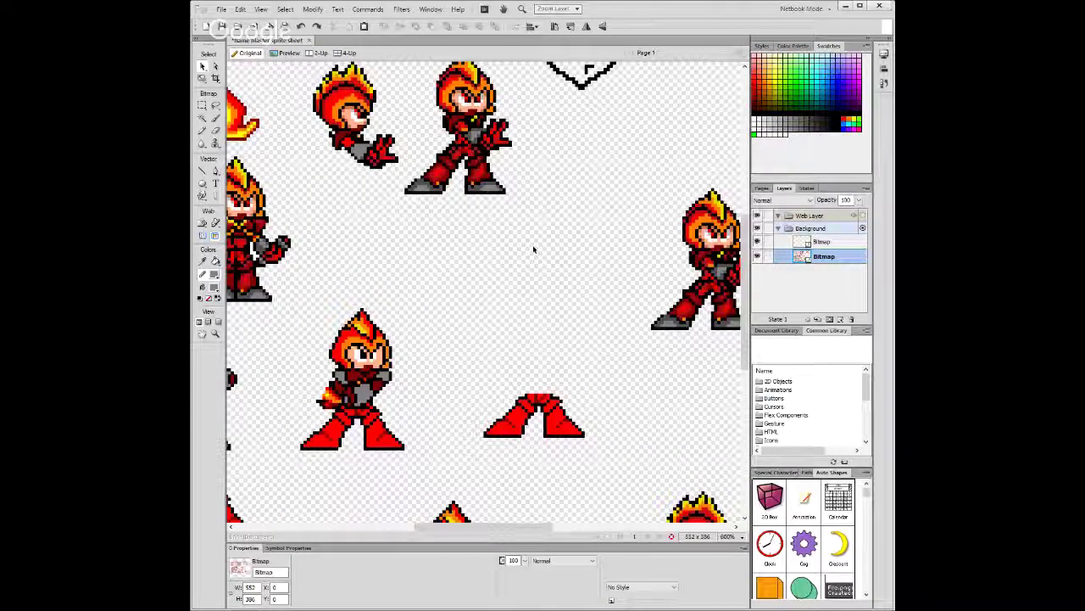
pyautogui.hotkey('ctrl', '-')
pyautogui.hotkey('ctrl', '-')
pyautogui.hotkey('ctrl', '-')
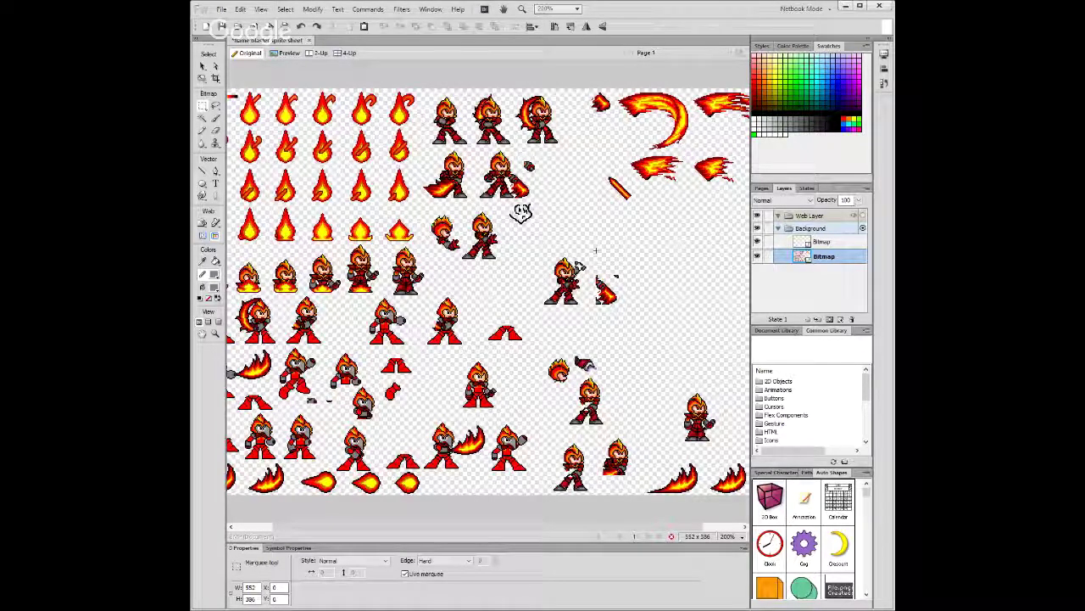
pyautogui.hscroll(2, 596, 250)
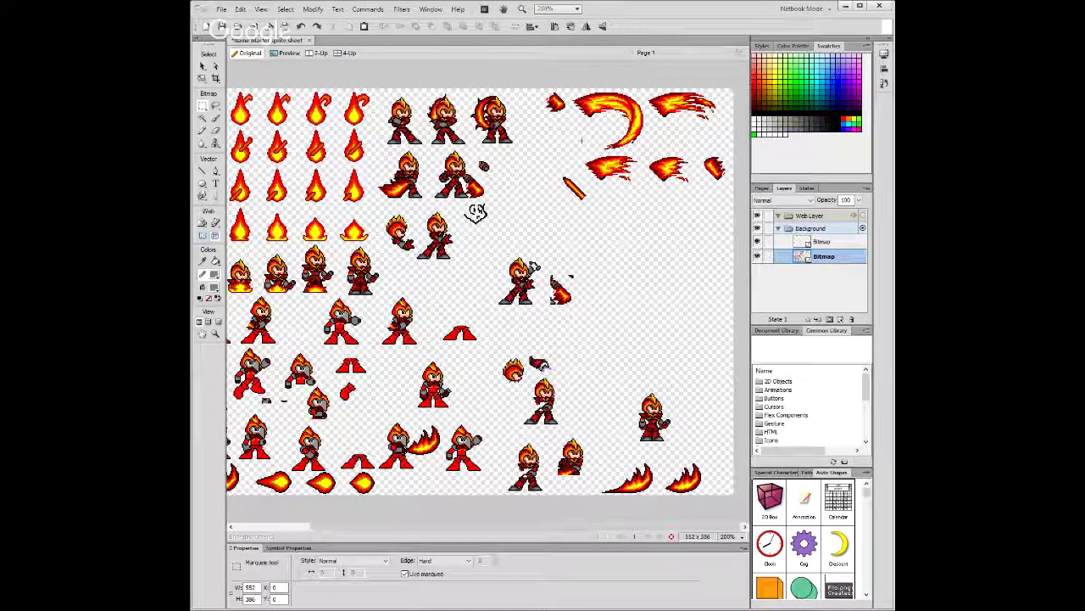
pyautogui.moveTo(591, 308); pyautogui.dragTo(468, 256)
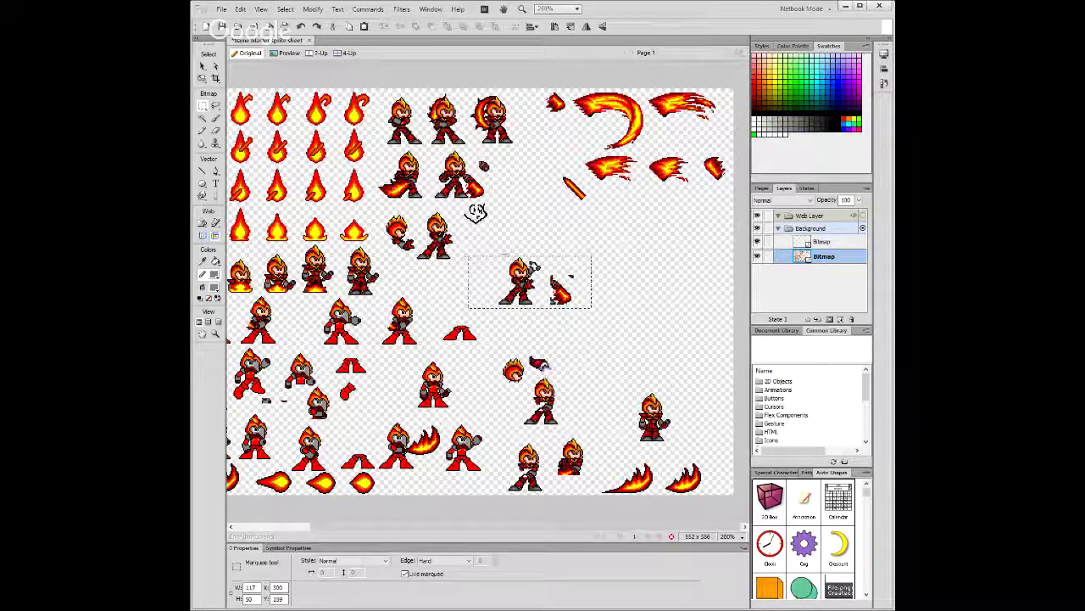
pyautogui.hotkey('ctrl', '=')
pyautogui.hotkey('ctrl', '=')
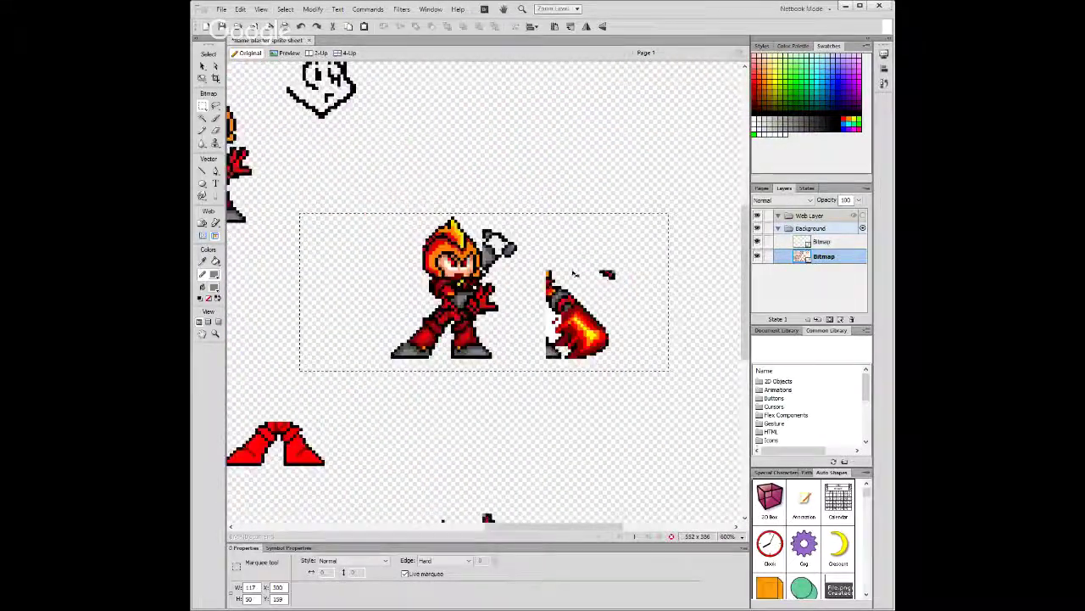
pyautogui.hotkey('ctrl', '-')
pyautogui.scroll(2, 622, 216)
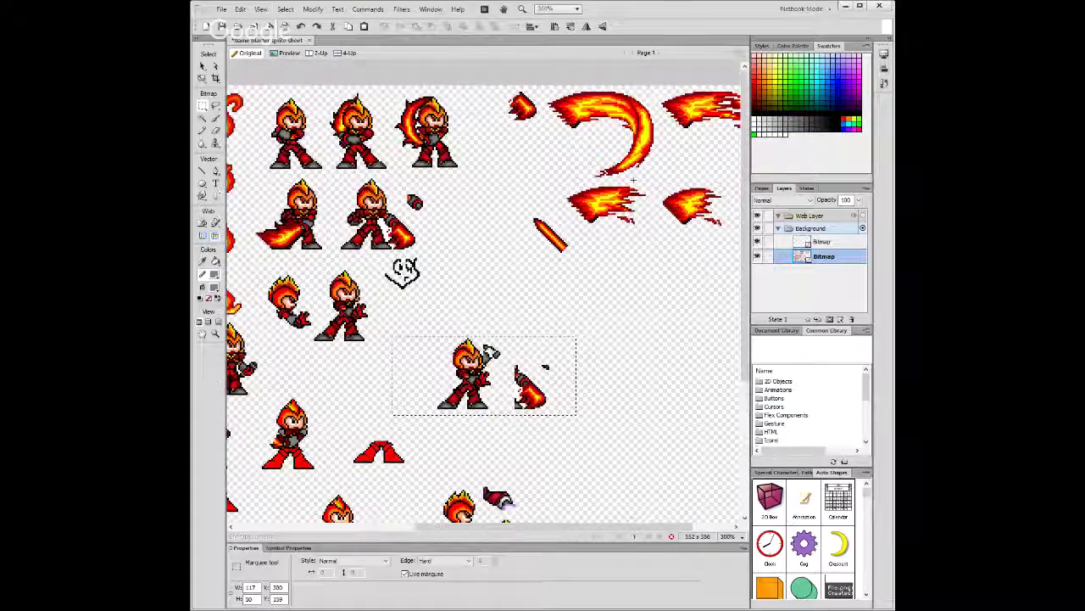
# Copy the large curved flame from the top row of effects to the empty area beside the posing character.
pyautogui.moveTo(656, 178); pyautogui.dragTo(542, 90)
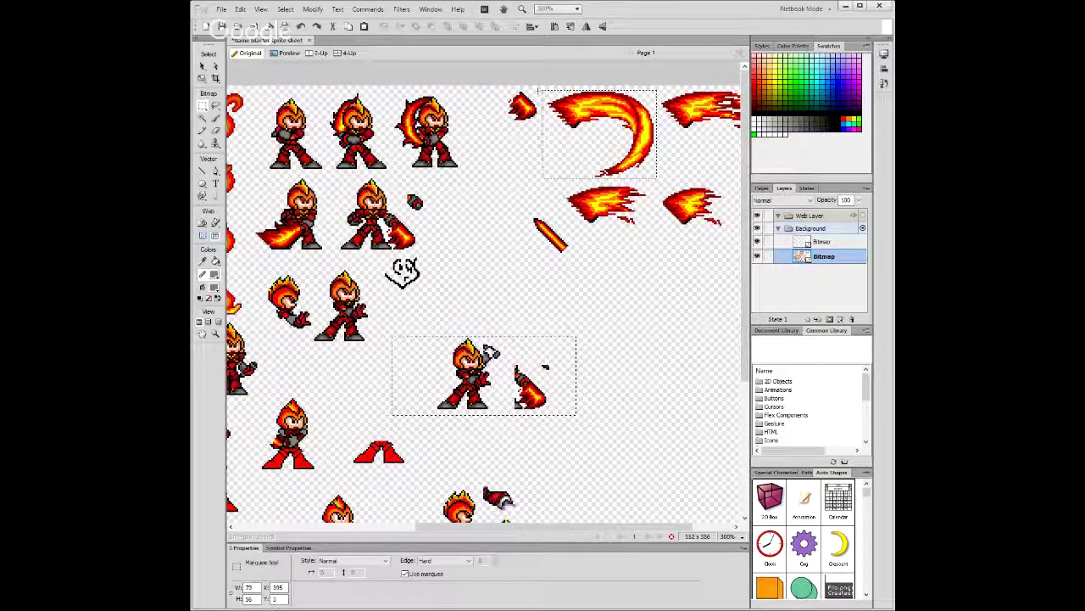
pyautogui.moveTo(604, 112); pyautogui.dragTo(596, 344)
pyautogui.press('v')
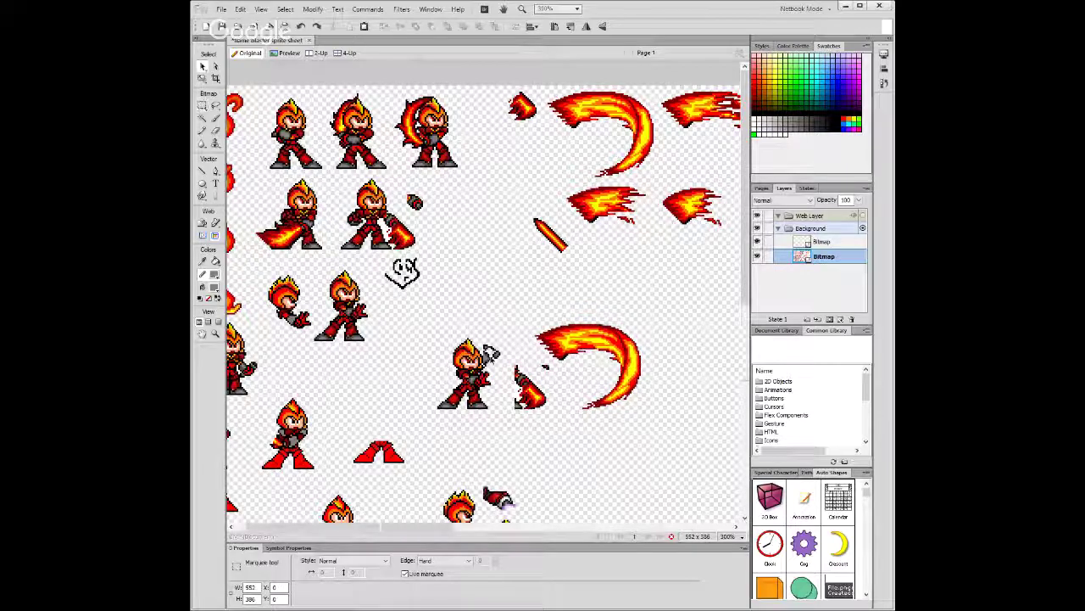
# Move the grey arm piece away from the helmet into the empty space above the character.
pyautogui.hotkey('ctrl', '=')
pyautogui.hotkey('ctrl', '=')
pyautogui.press('m')
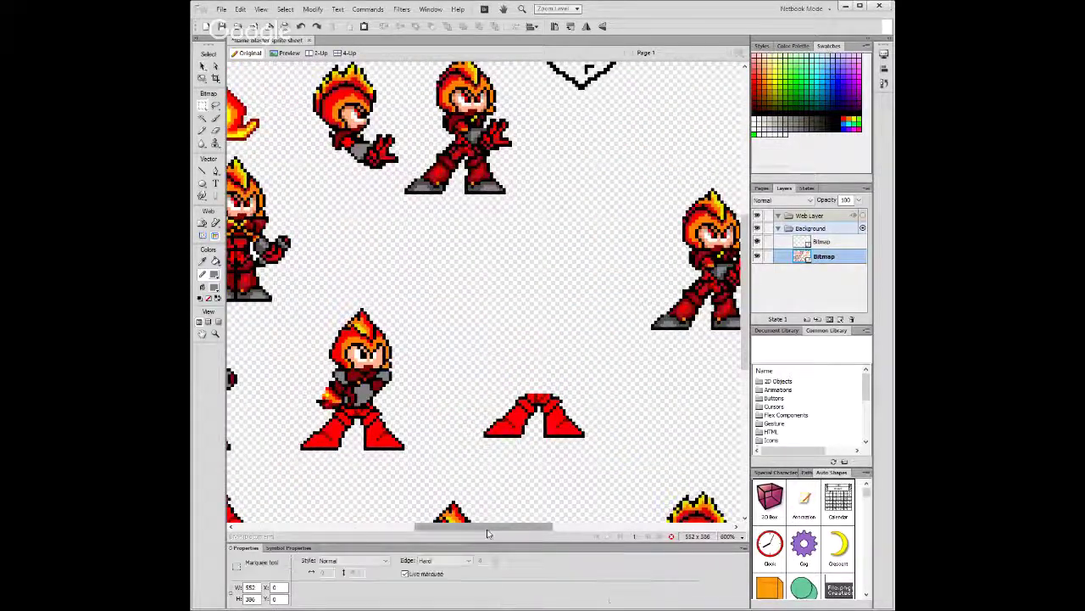
pyautogui.moveTo(490, 527); pyautogui.dragTo(554, 526)
pyautogui.scroll(-3, 518, 211)
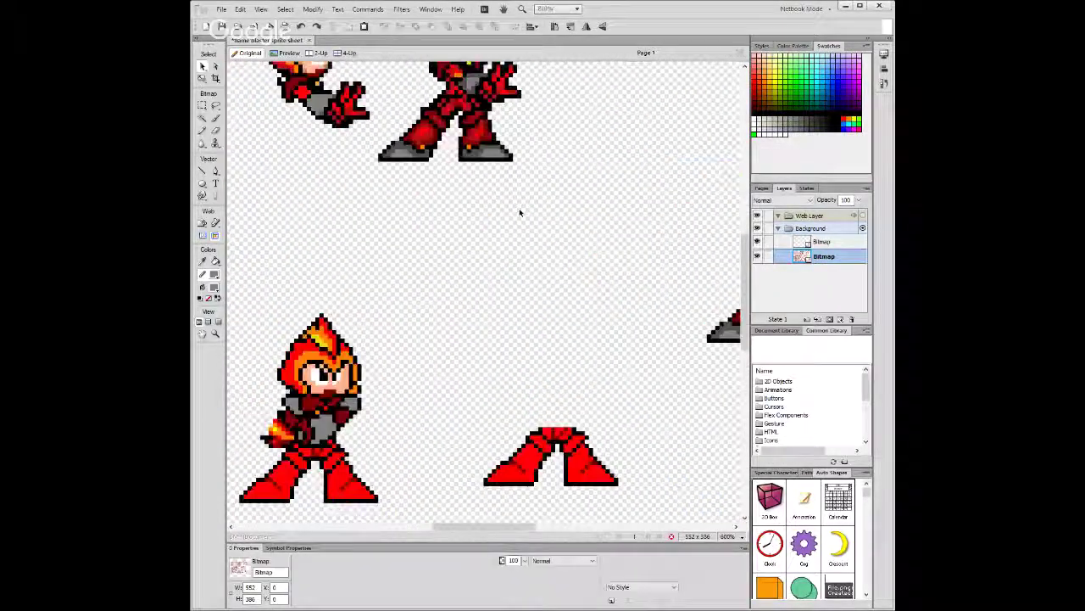
pyautogui.hotkey('ctrl', '=')
pyautogui.moveTo(484, 526); pyautogui.dragTo(570, 527)
pyautogui.moveTo(460, 337); pyautogui.dragTo(441, 198)
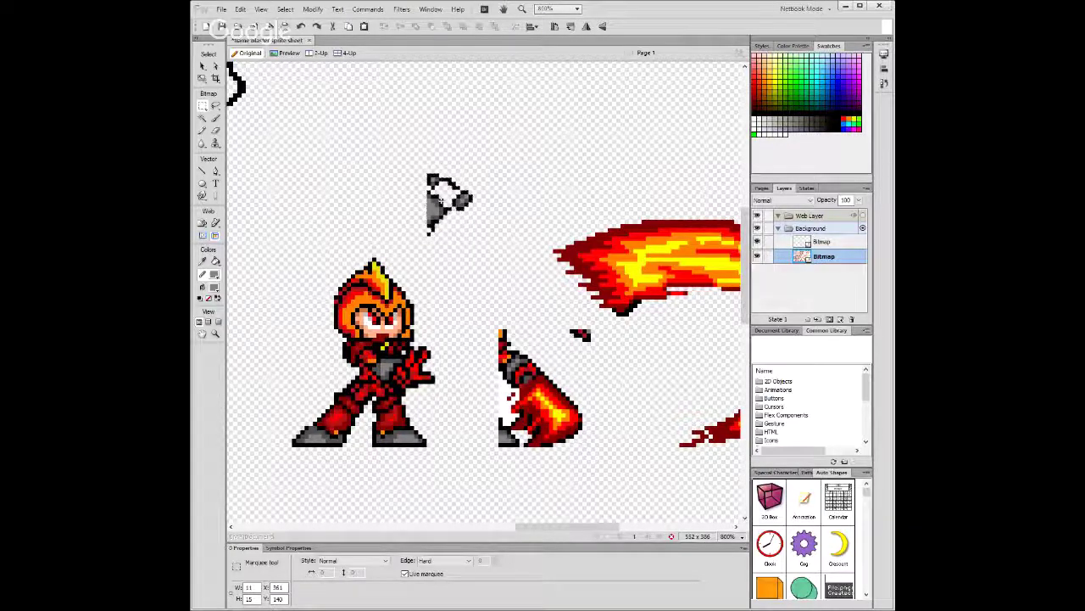
# Cut the grey arm piece, paste it as a separate bitmap object and flip it horizontally.
pyautogui.press('v')
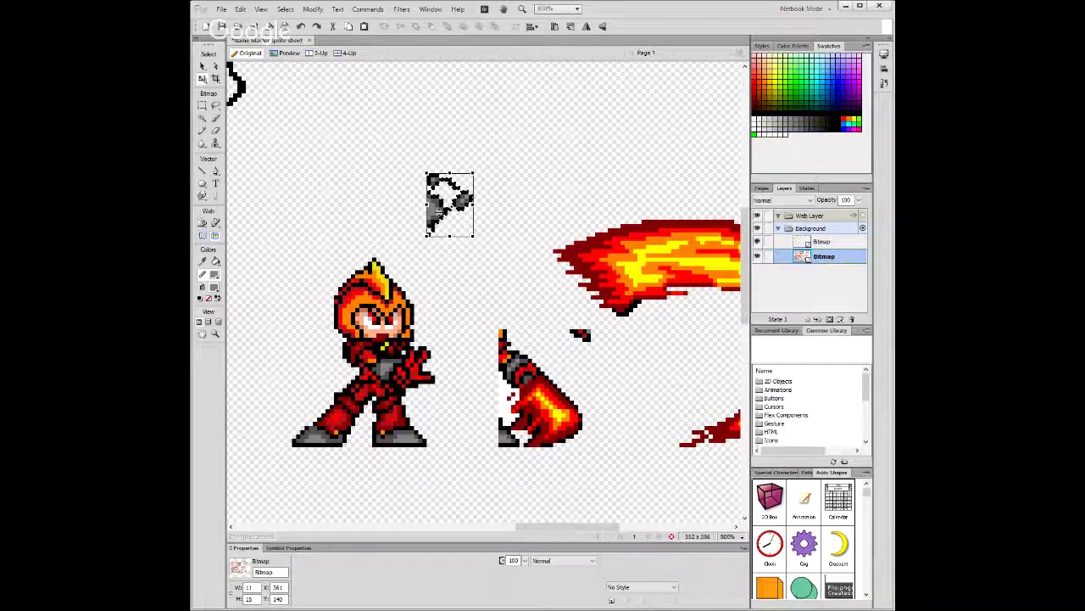
pyautogui.press('v')
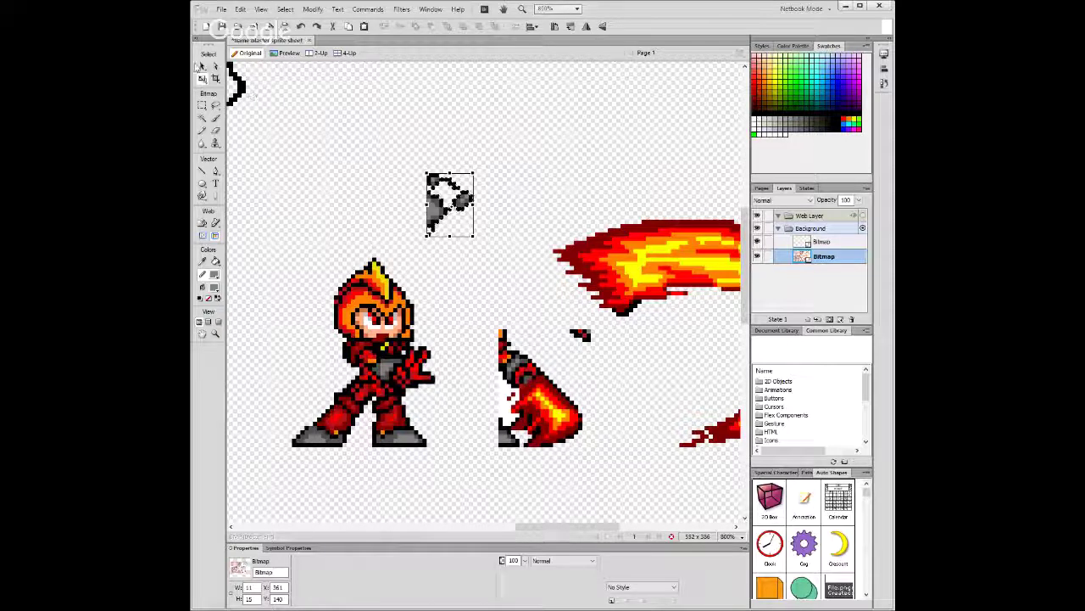
pyautogui.hotkey('ctrl', 'd')
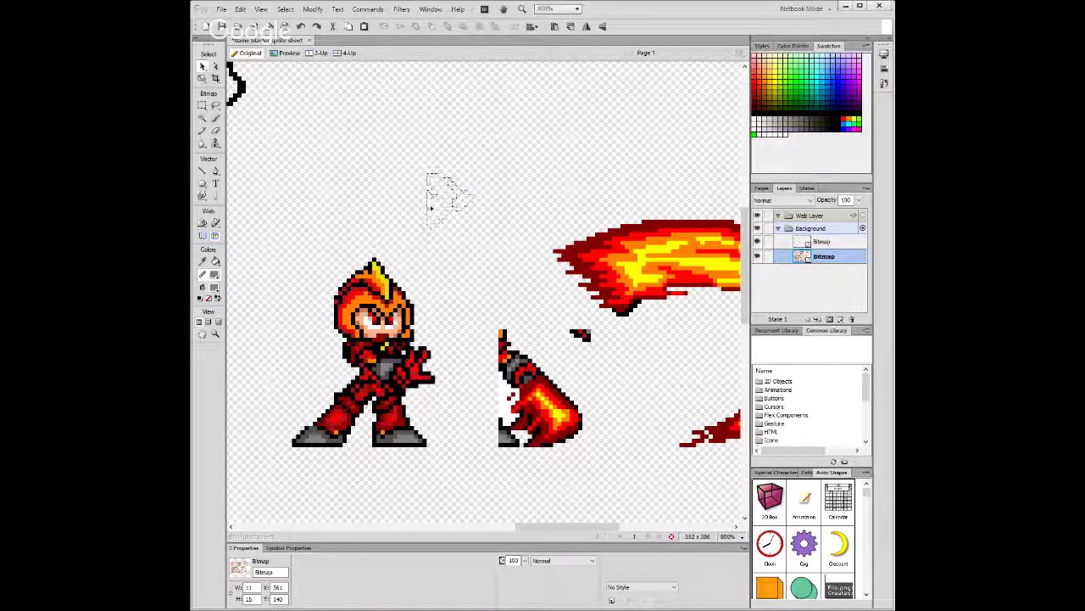
pyautogui.hotkey('ctrl', 'v')
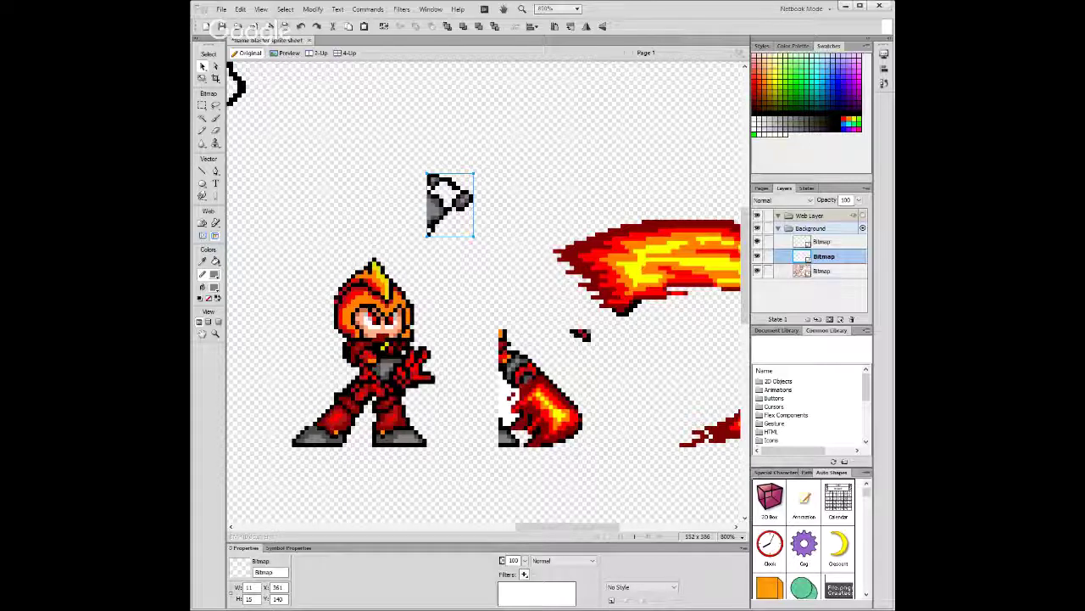
pyautogui.hotkey('ctrl', 'shift', 'h')
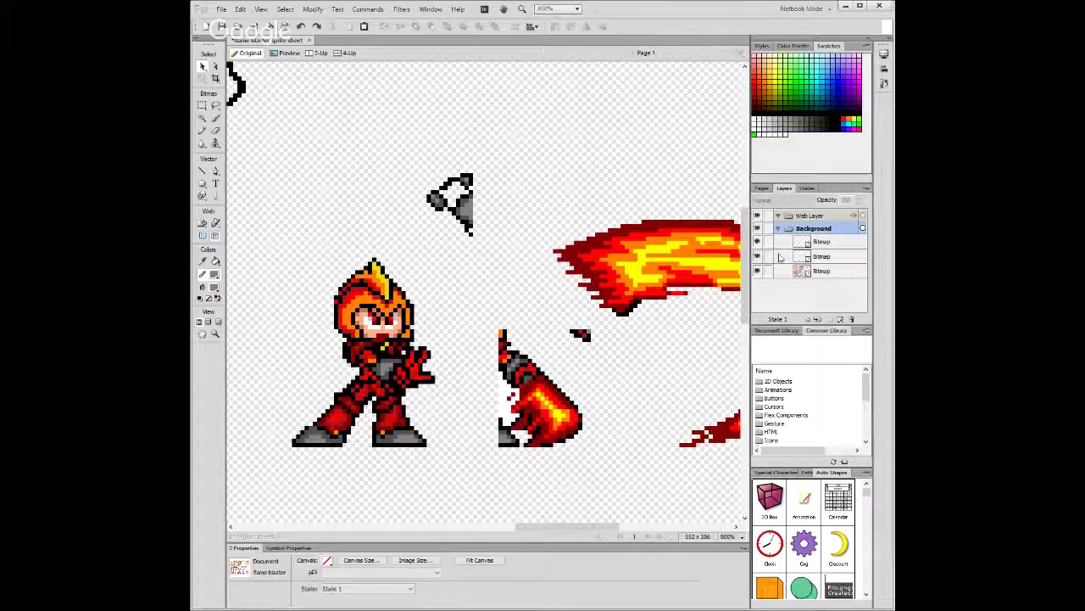
pyautogui.click(458, 213)
pyautogui.press('m')
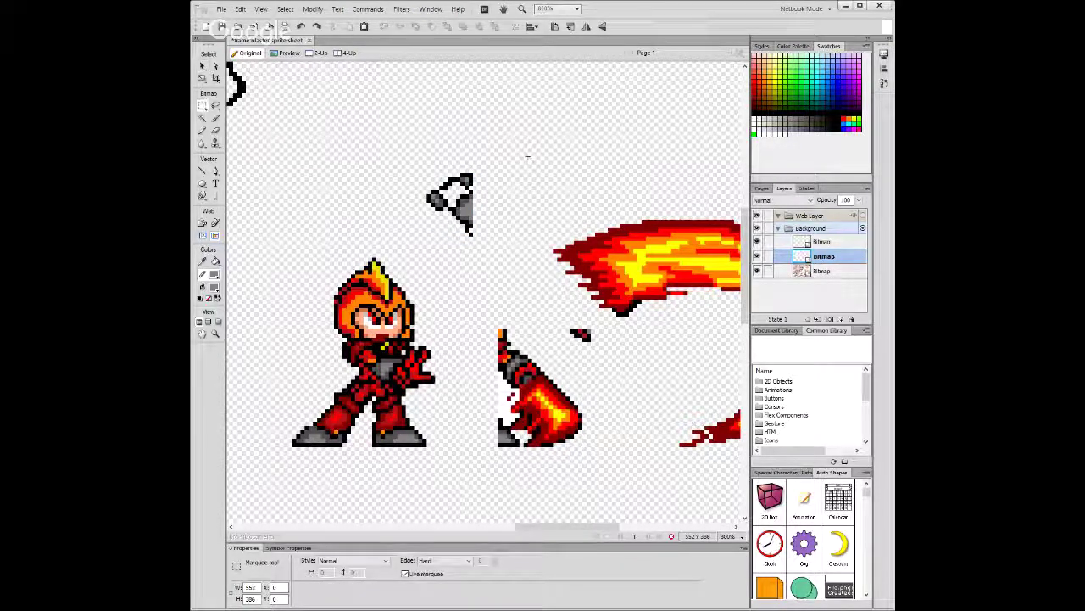
pyautogui.scroll(-3, 526, 203)
pyautogui.scroll(3, 523, 249)
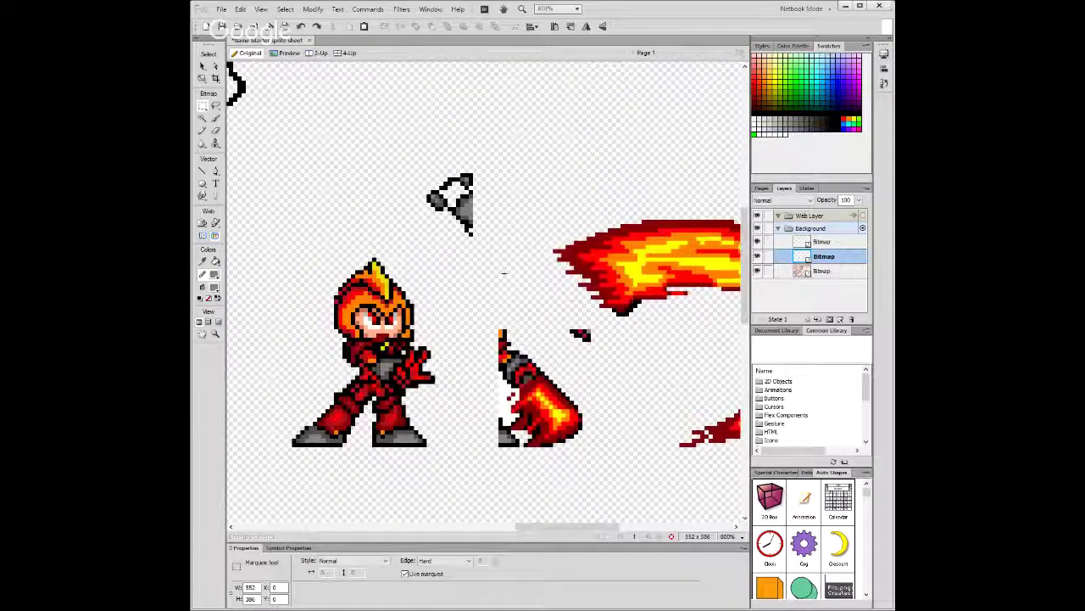
pyautogui.click(203, 131)
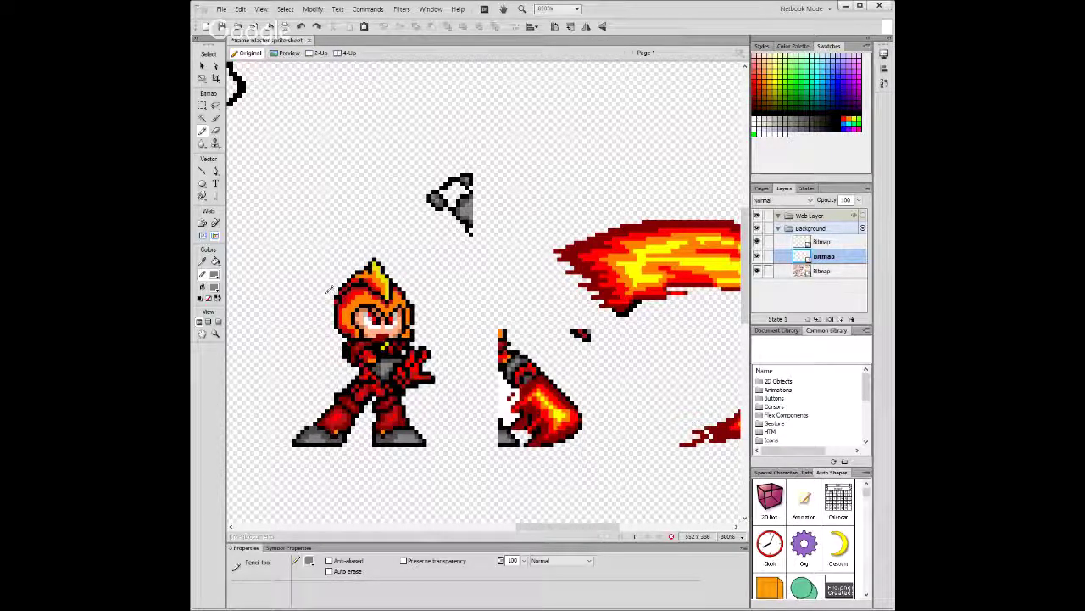
pyautogui.press('v')
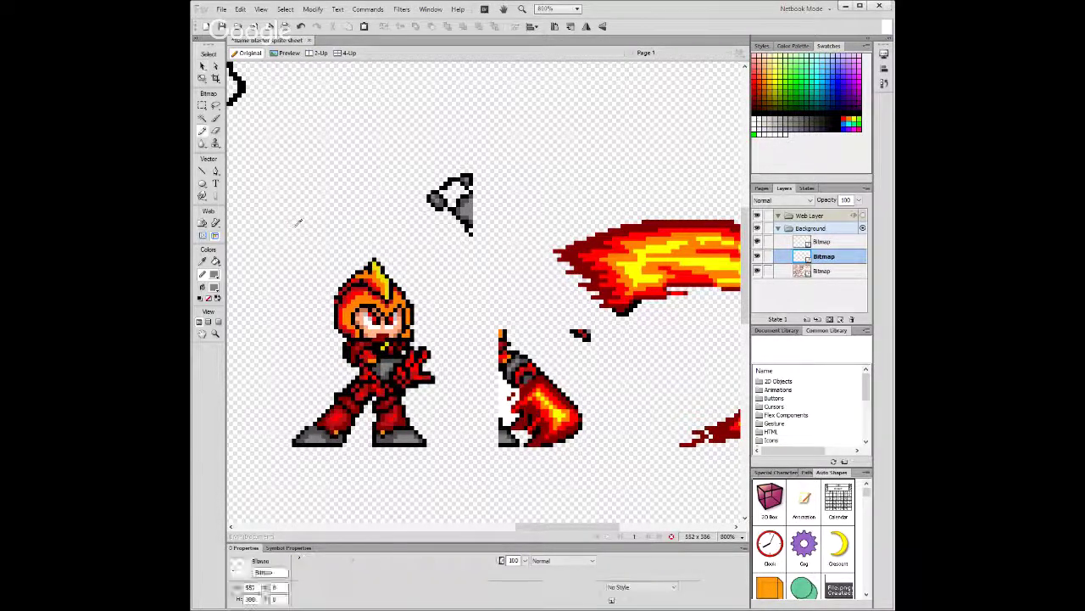
# Delete the leftover flame-arm fragment between the posing character and the copied curved flame.
pyautogui.hotkey('ctrl', '-')
pyautogui.hotkey('ctrl', '-')
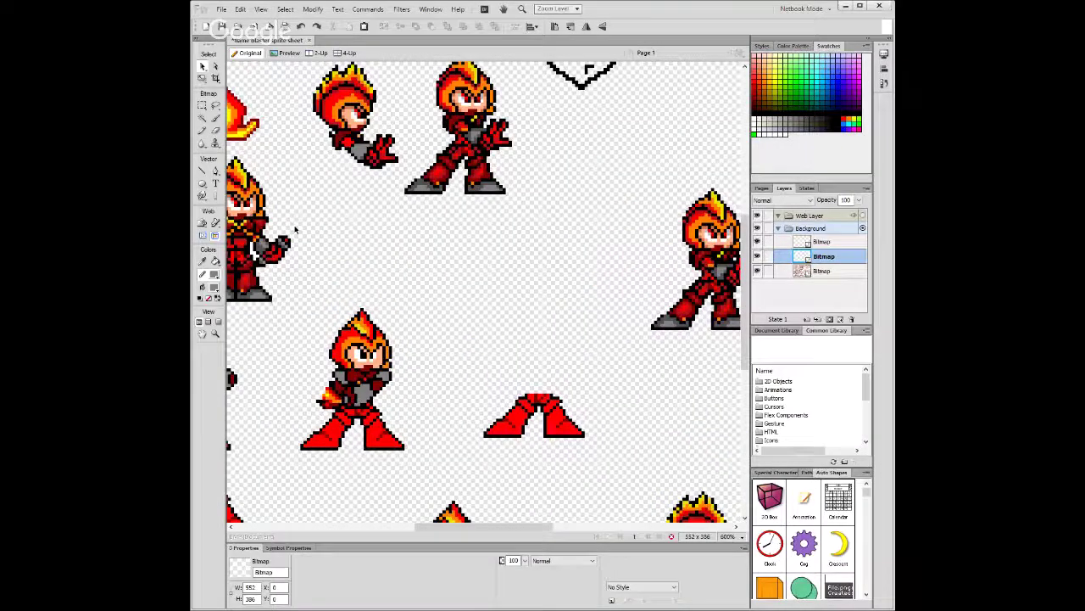
pyautogui.scroll(3, 483, 293)
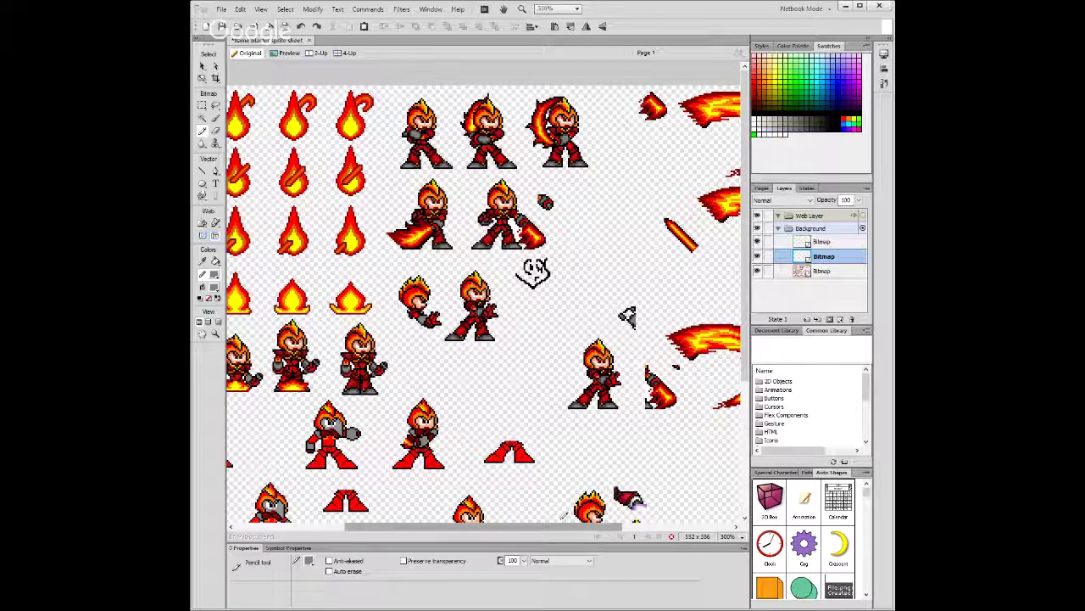
pyautogui.moveTo(564, 530); pyautogui.dragTo(652, 530)
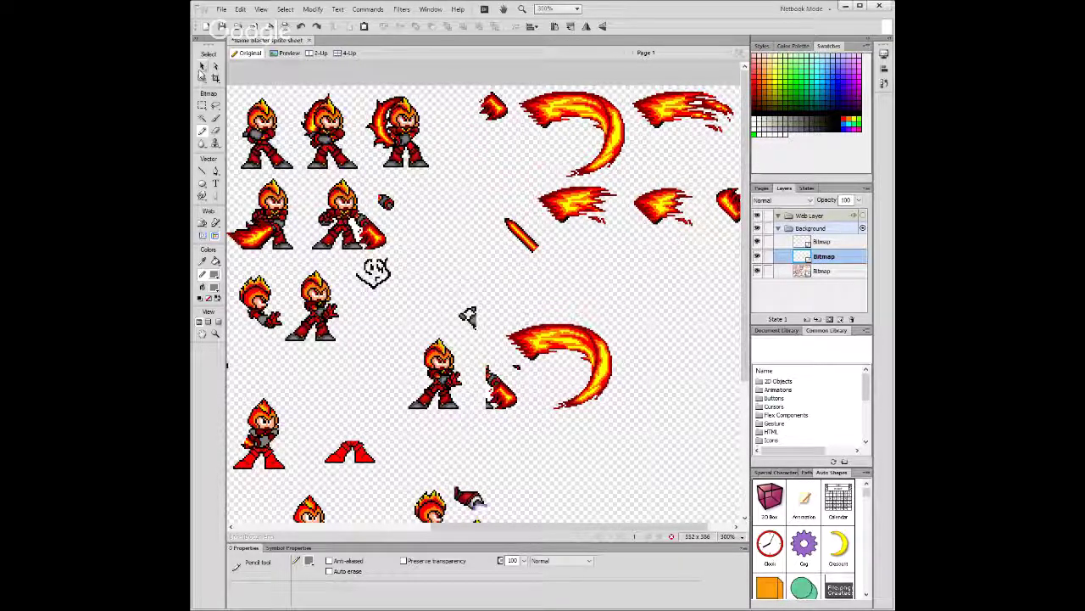
pyautogui.click(203, 105)
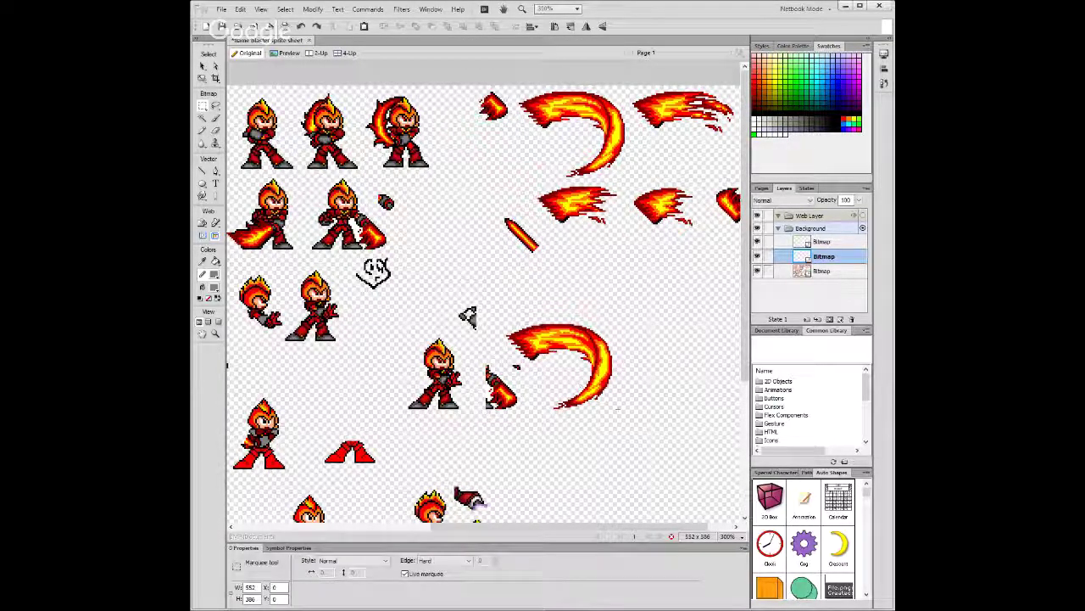
pyautogui.moveTo(477, 360); pyautogui.dragTo(525, 417)
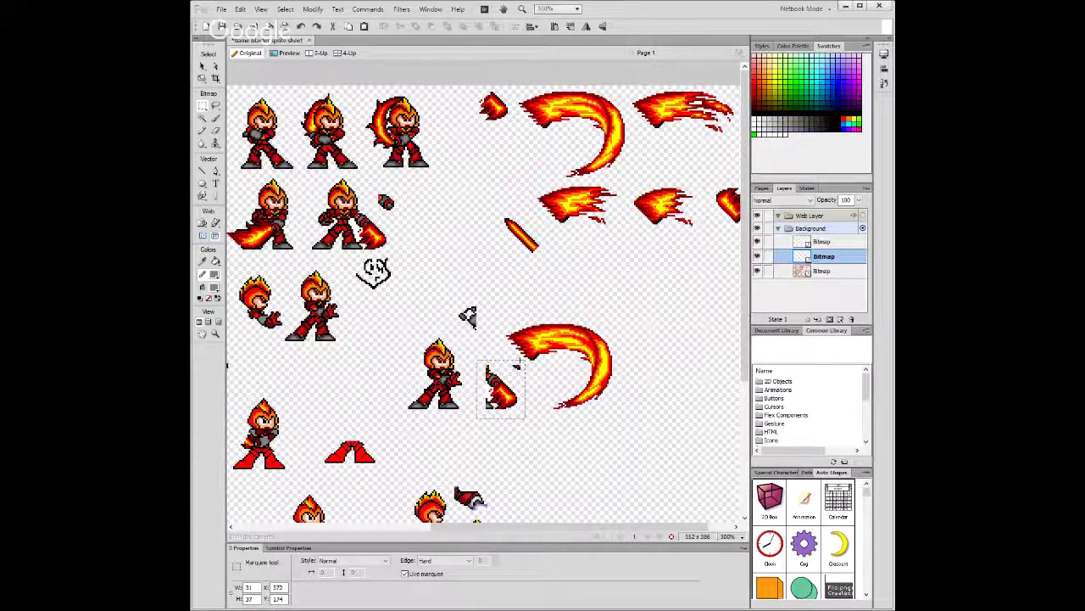
pyautogui.press('Delete')
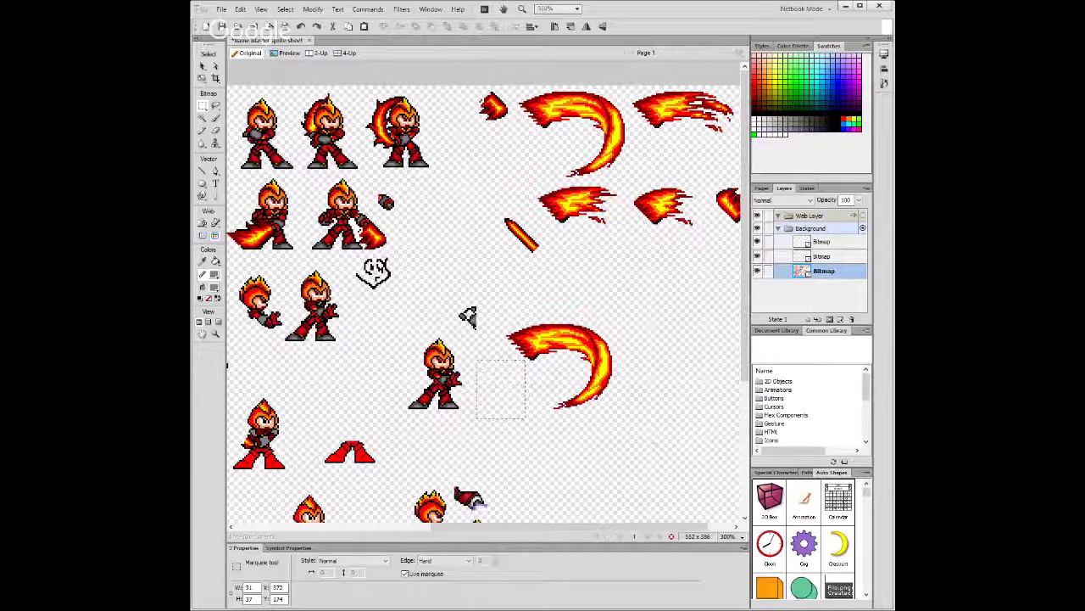
# Place the copied curved flame in its own bitmap object and name it "big flame".
pyautogui.moveTo(631, 430); pyautogui.dragTo(498, 315)
pyautogui.moveTo(543, 352)
pyautogui.mouseDown()
pyautogui.moveTo(426, 334)
pyautogui.moveTo(546, 351)
pyautogui.mouseUp()
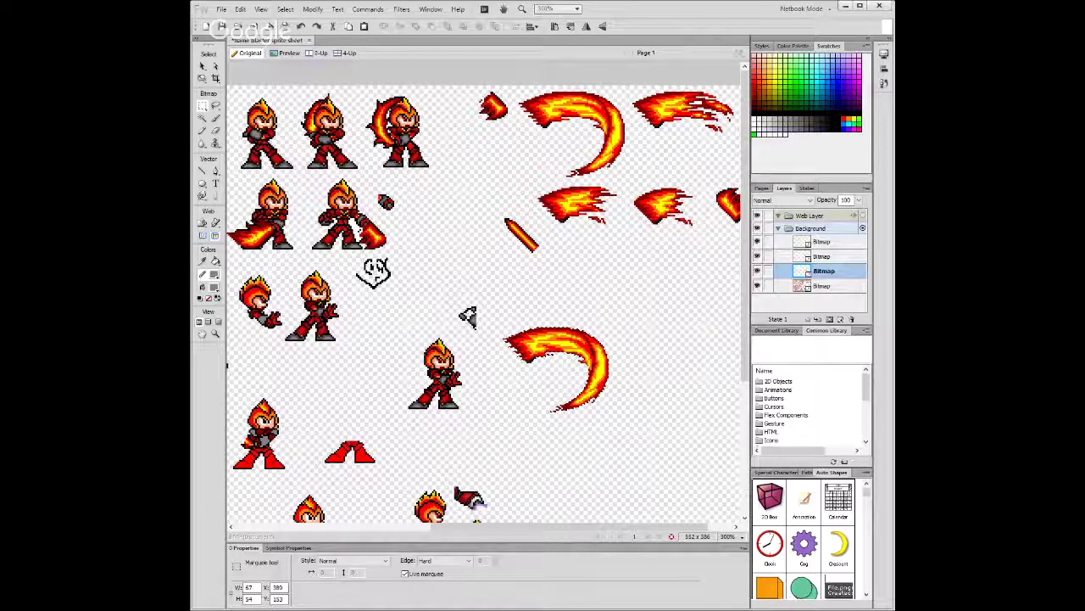
pyautogui.write('big flame')
pyautogui.press('Return')
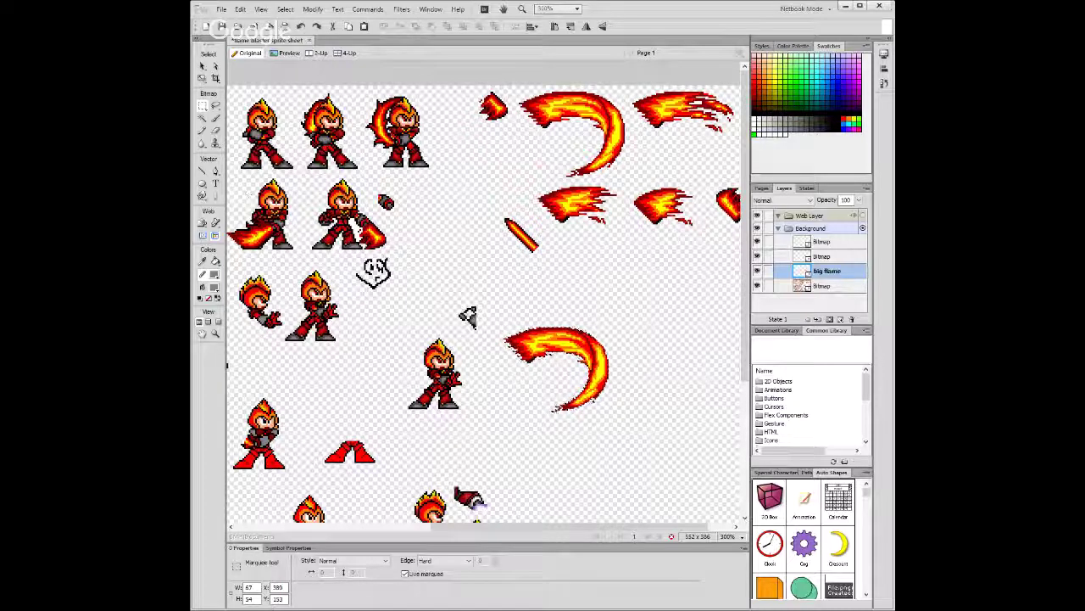
# Move the big flame over the posing character so it arcs around the head and arm.
pyautogui.press('v')
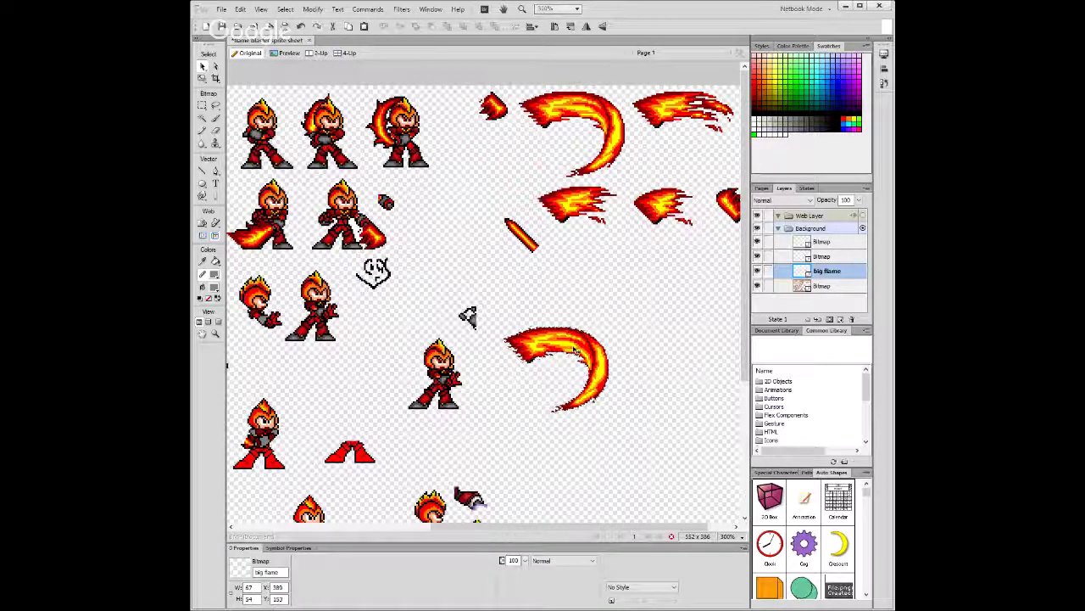
pyautogui.click(574, 351)
pyautogui.moveTo(575, 351); pyautogui.dragTo(471, 315)
pyautogui.click(468, 309)
pyautogui.click(659, 317)
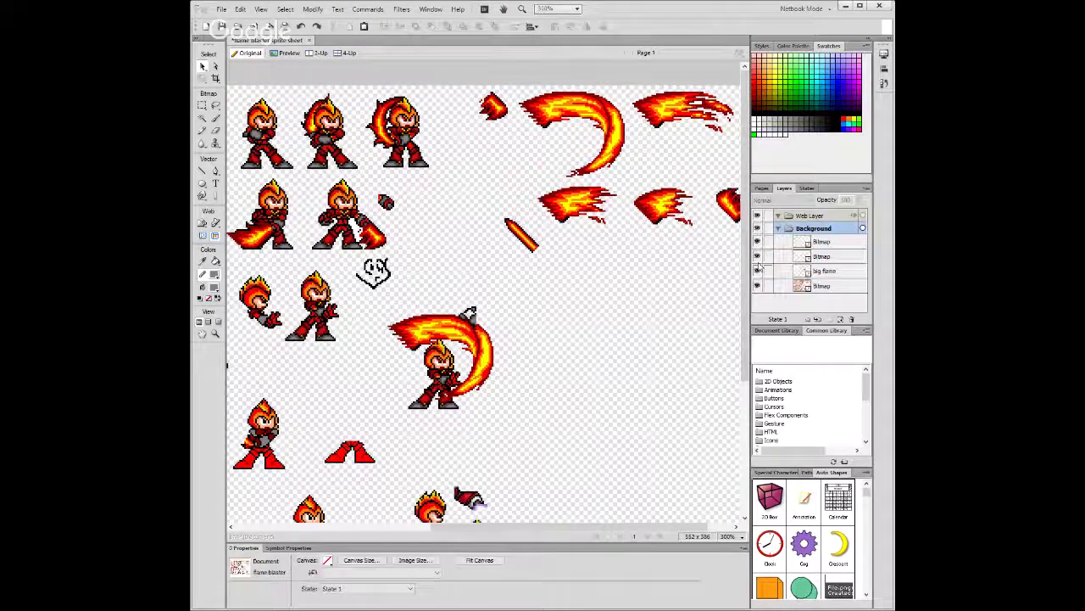
# Reposition the separate arm piece from the top of the big flame to beside the posing character's helmet, at X 333, Y 158.
pyautogui.click(757, 257)
pyautogui.click(757, 256)
pyautogui.click(818, 256)
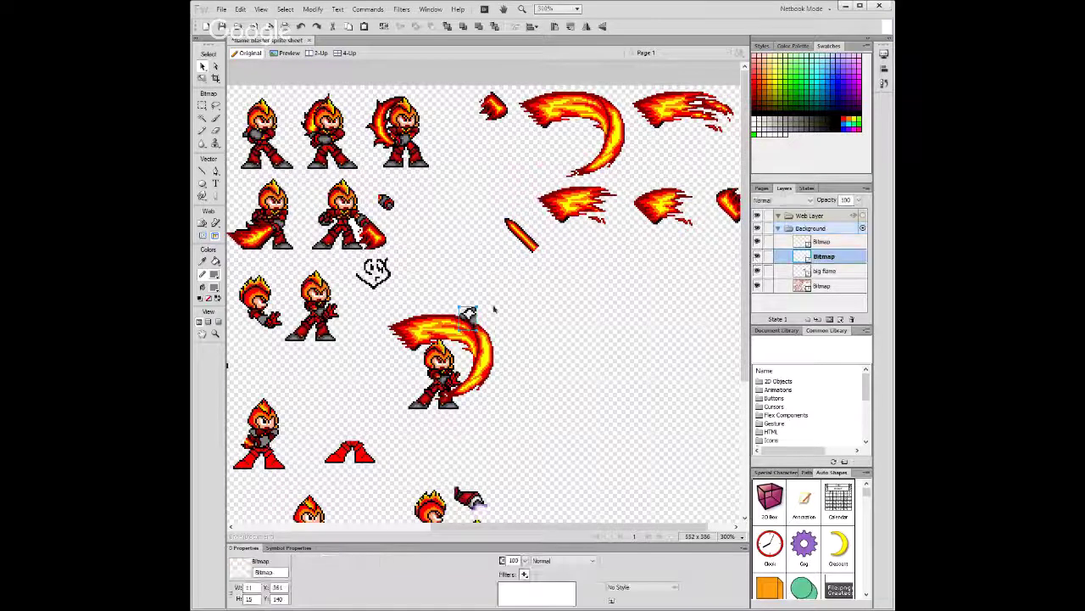
pyautogui.moveTo(437, 330); pyautogui.dragTo(564, 396)
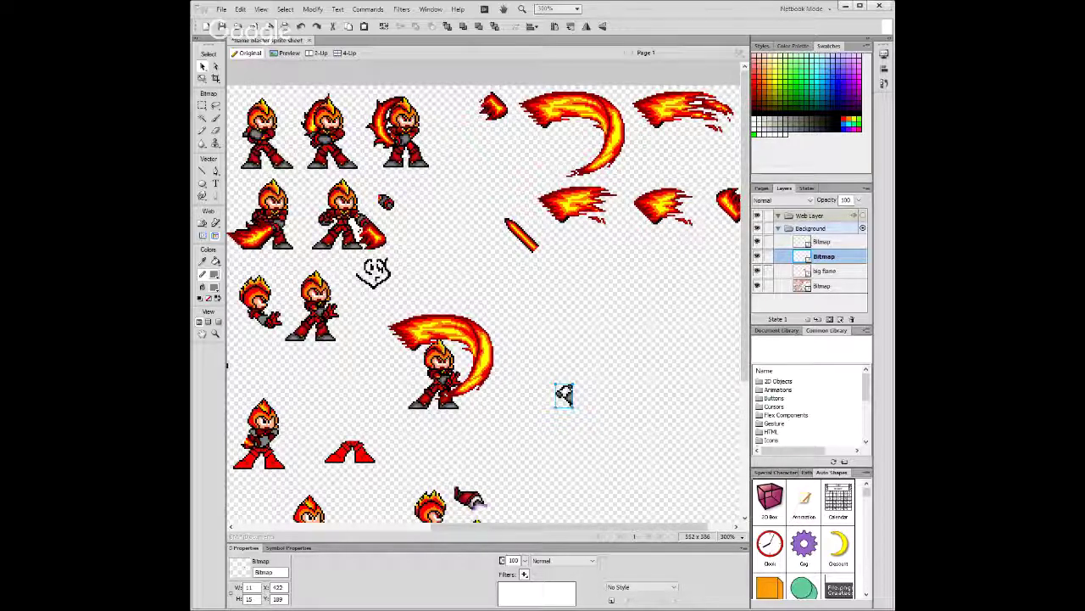
pyautogui.hotkey('ctrl', 'z')
pyautogui.click(561, 401)
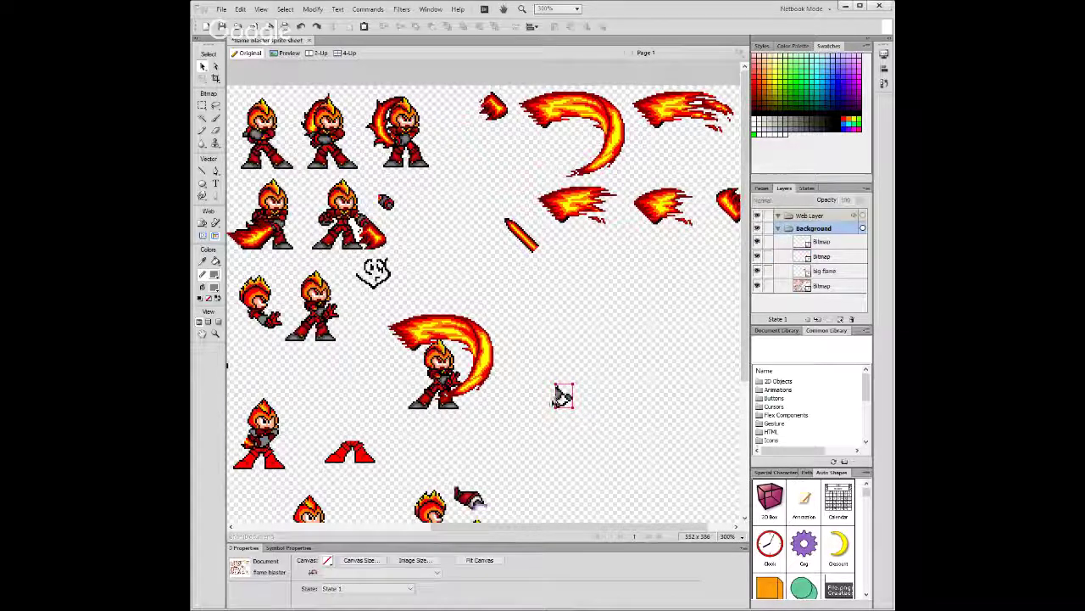
pyautogui.click(563, 395)
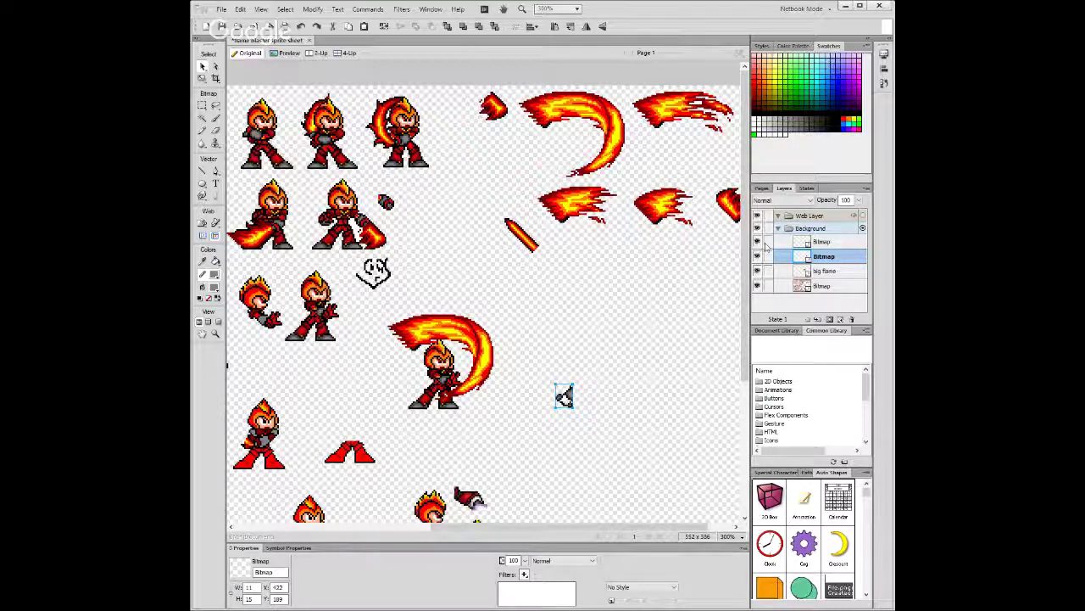
pyautogui.moveTo(563, 395); pyautogui.dragTo(422, 346)
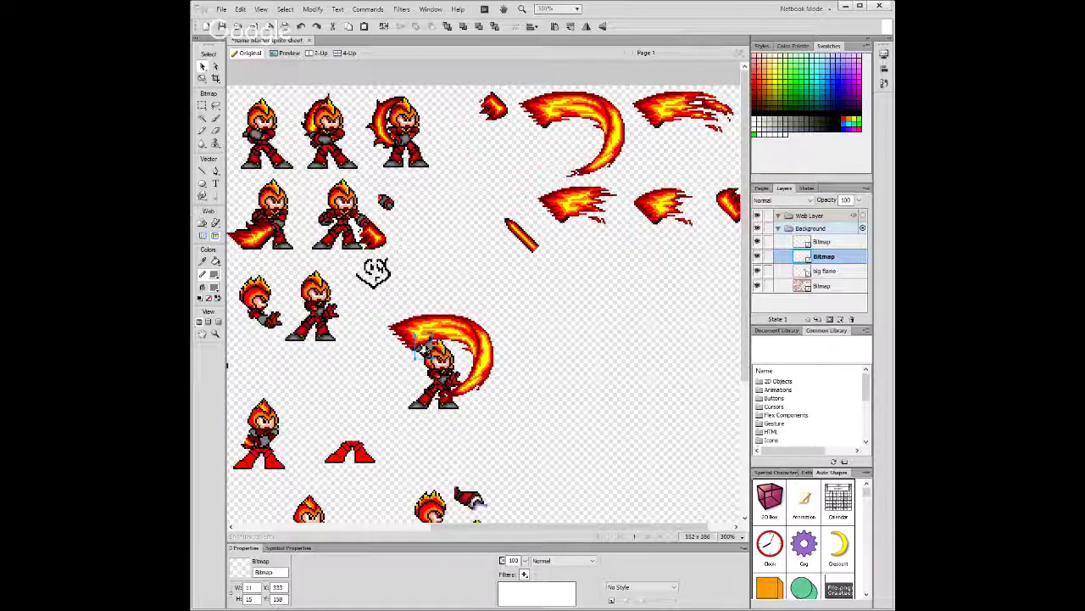
pyautogui.click(552, 371)
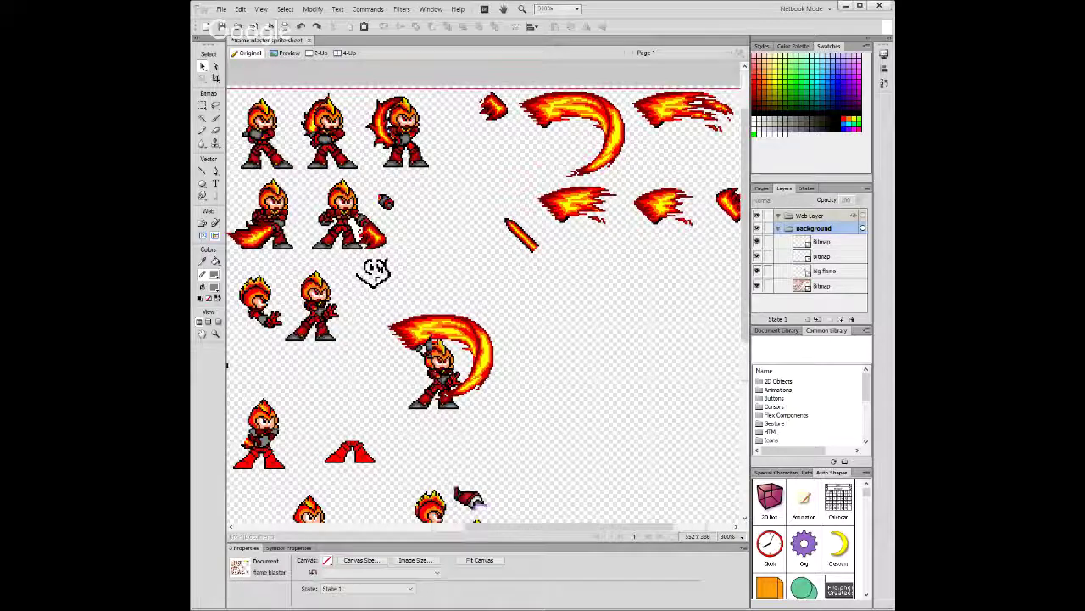
# Marquee-select a 6 by 8 pixel area around the arm piece's upper tip where it overlaps the big flame.
pyautogui.scroll(5, 586, 455)
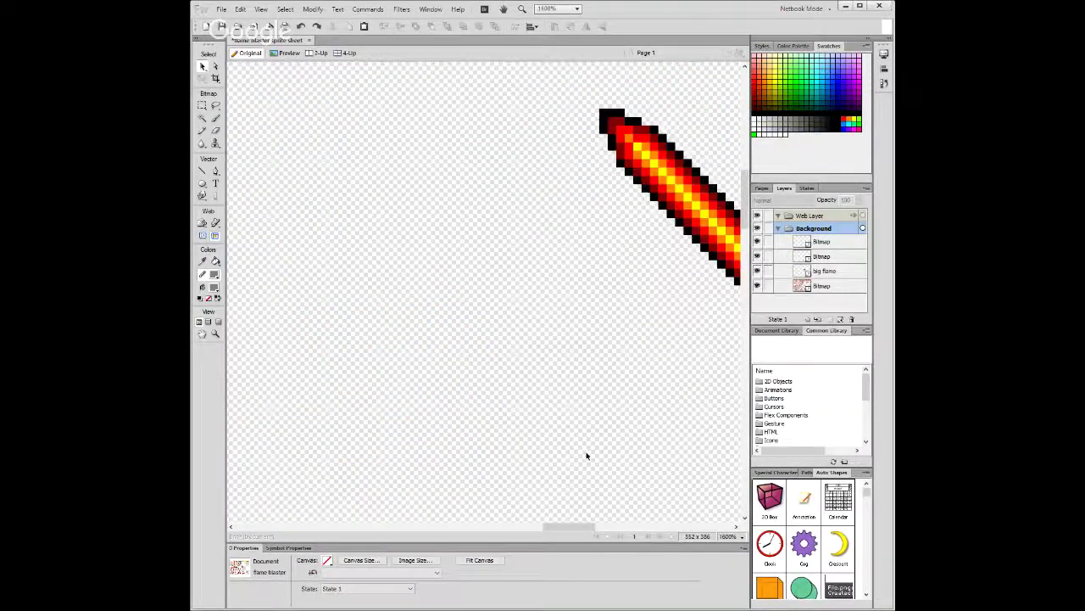
pyautogui.hscroll(-10, 586, 456)
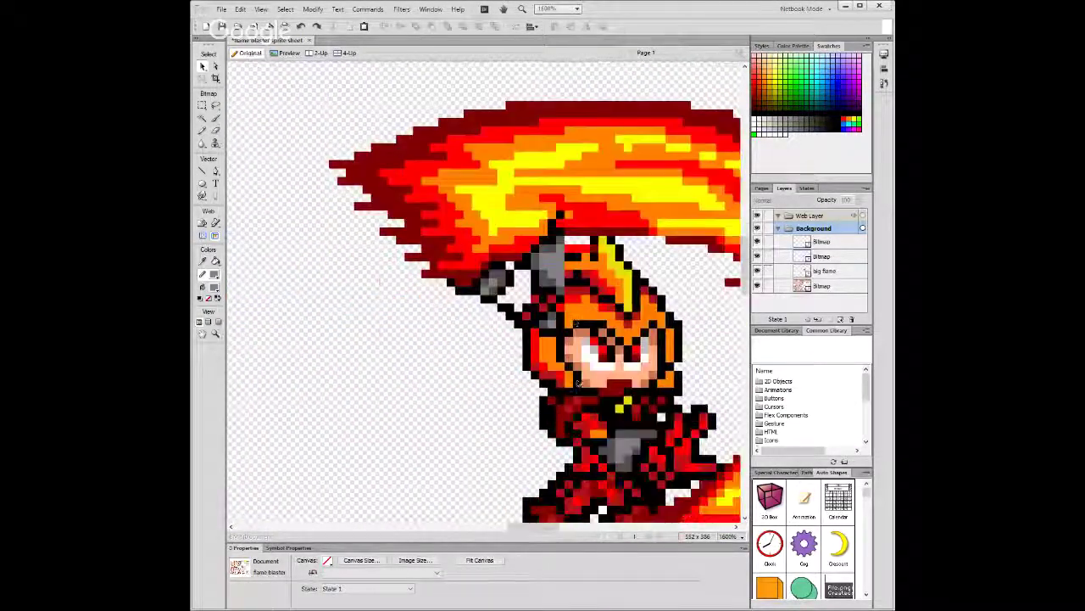
pyautogui.click(203, 105)
pyautogui.moveTo(472, 336); pyautogui.dragTo(531, 267)
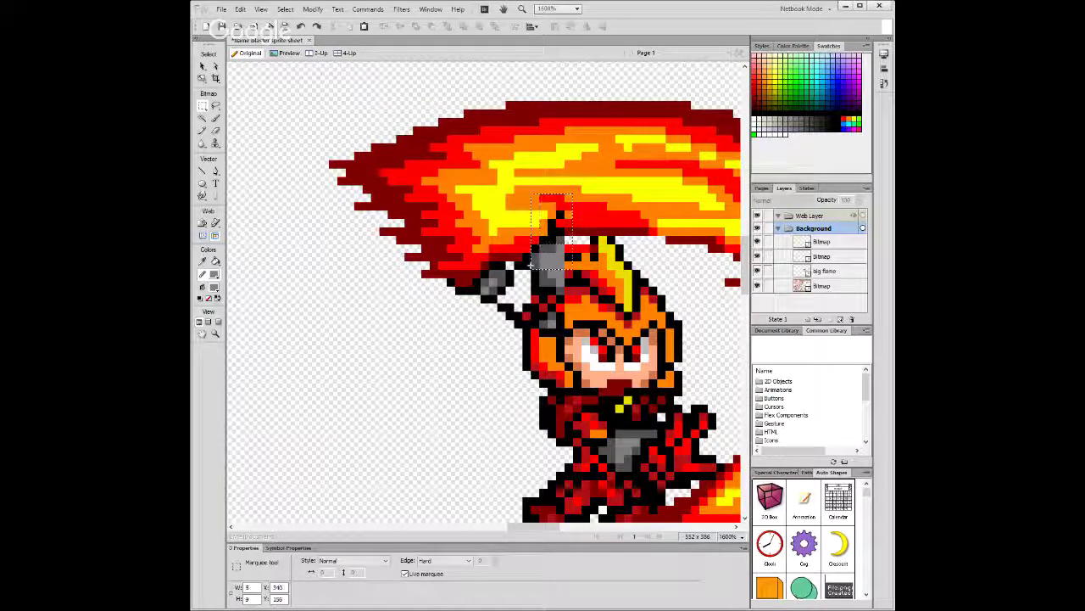
pyautogui.moveTo(573, 195); pyautogui.dragTo(523, 261)
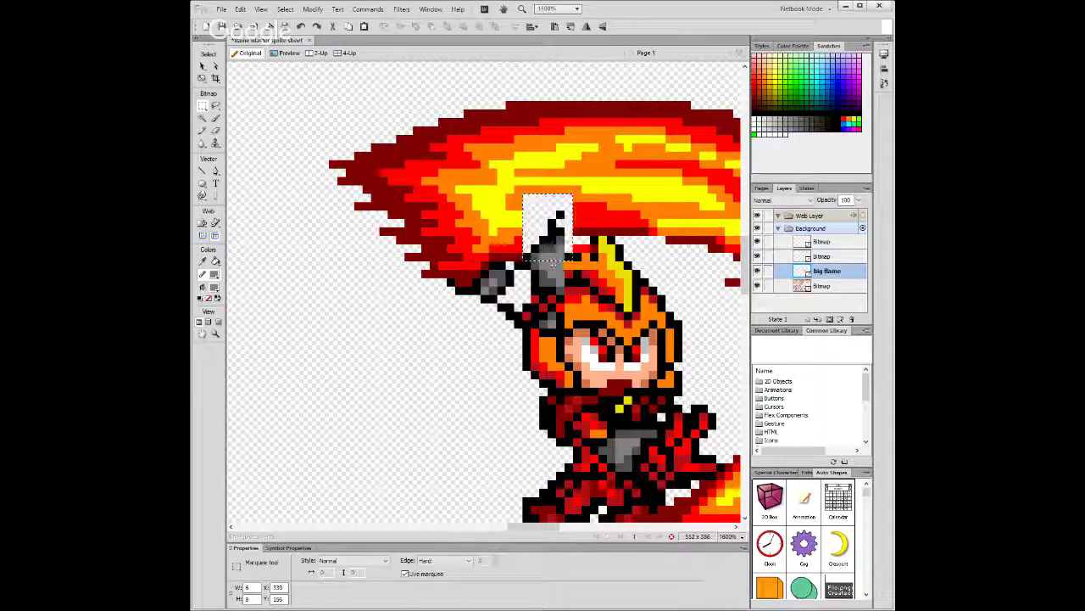
pyautogui.hotkey('ctrl', 'z')
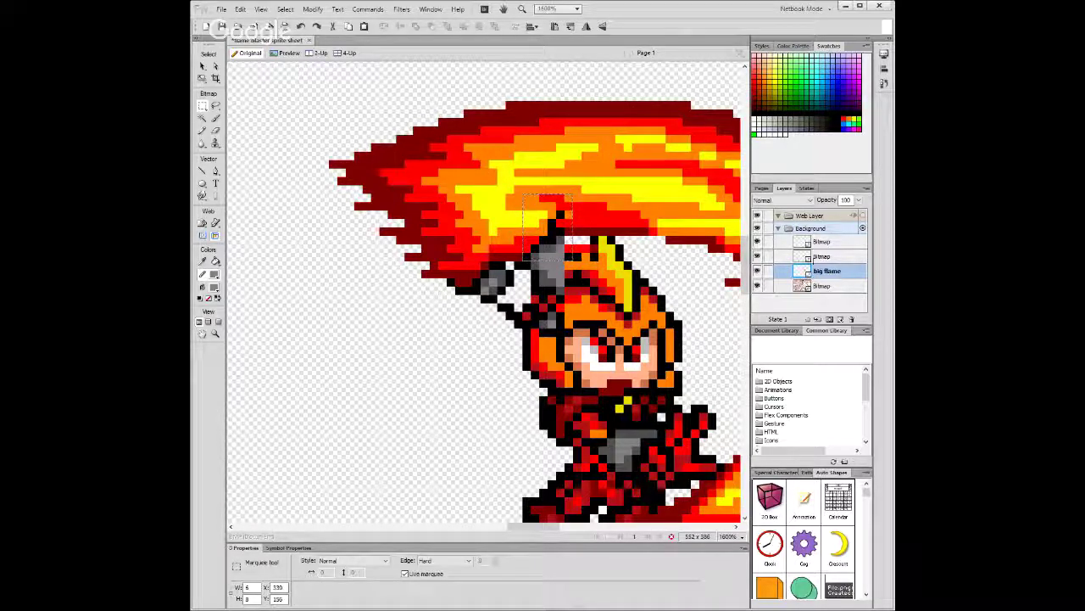
# Delete the arm piece's pixels that overlap the flame and the posing character's helmet and face.
pyautogui.click(825, 257)
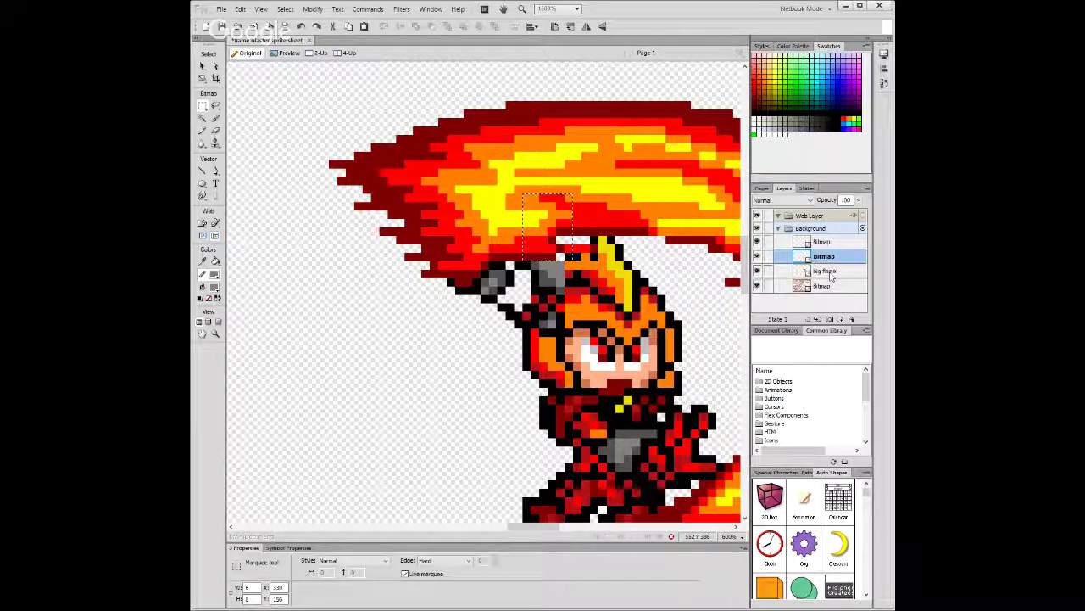
pyautogui.press('Down')
pyautogui.press('Down')
pyautogui.press('Down')
pyautogui.press('Down')
pyautogui.press('Right')
pyautogui.press('Right')
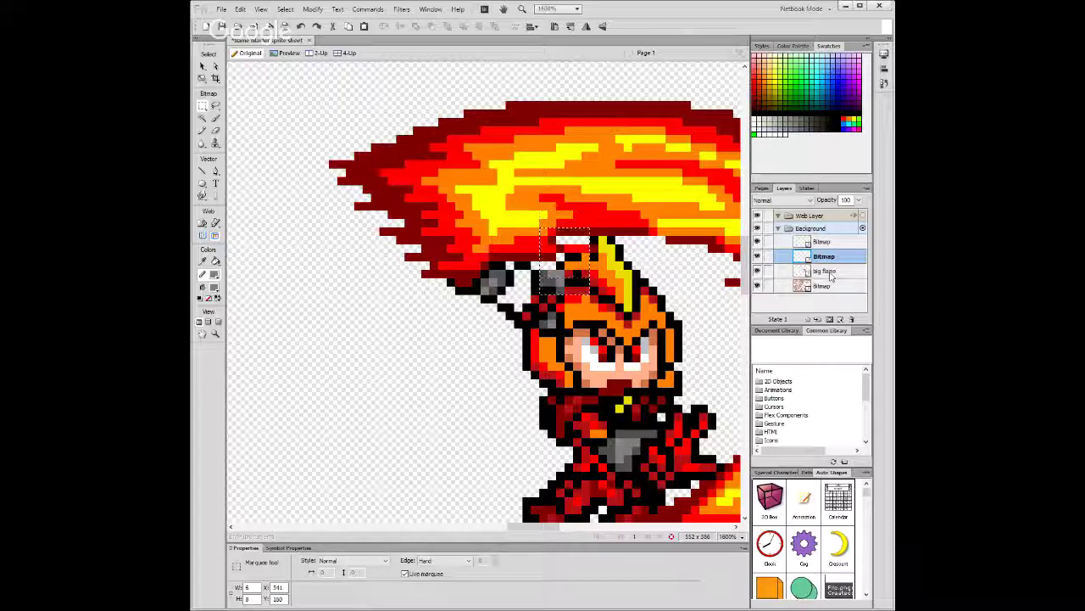
pyautogui.press('Down')
pyautogui.press('Down')
pyautogui.press('Down')
pyautogui.press('Down')
pyautogui.press('Down')
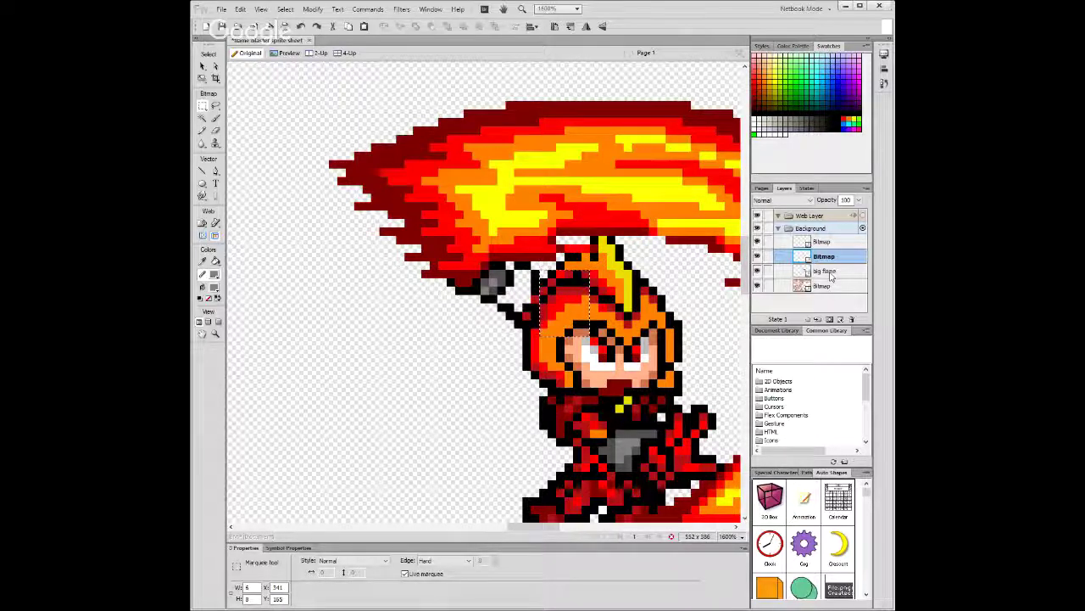
pyautogui.press('Down')
pyautogui.press('Down')
pyautogui.press('Down')
pyautogui.press('Down')
pyautogui.press('Left')
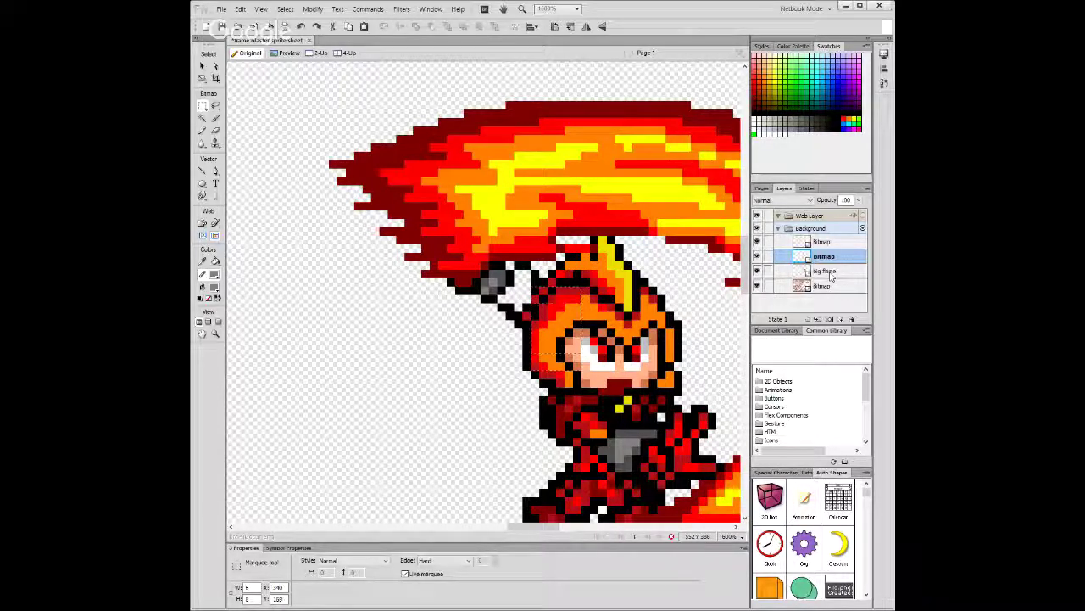
pyautogui.press('Left')
pyautogui.press('Down')
pyautogui.press('Down')
pyautogui.press('Down')
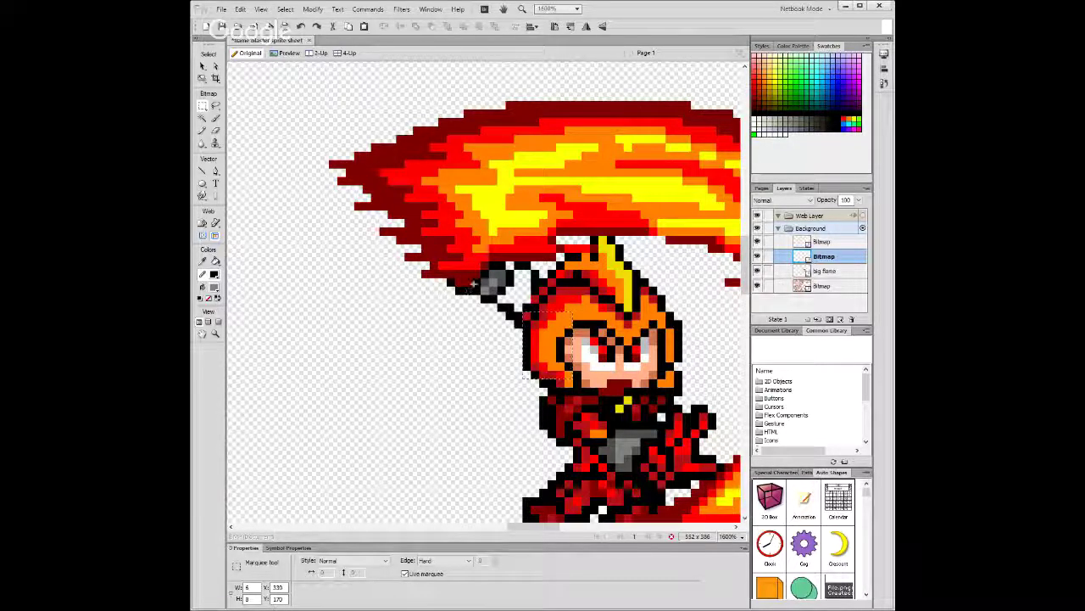
# Rename the arm piece's bitmap object "hand" and place it beneath "big flame" in the stacking order.
pyautogui.press('v')
pyautogui.press('m')
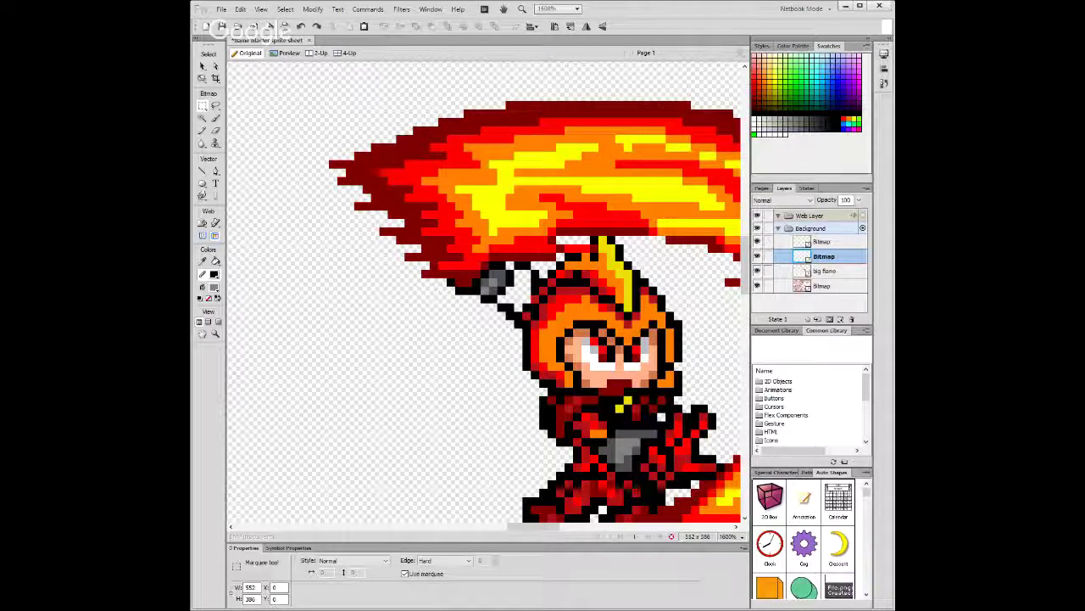
pyautogui.write('hand')
pyautogui.moveTo(810, 261); pyautogui.dragTo(838, 279)
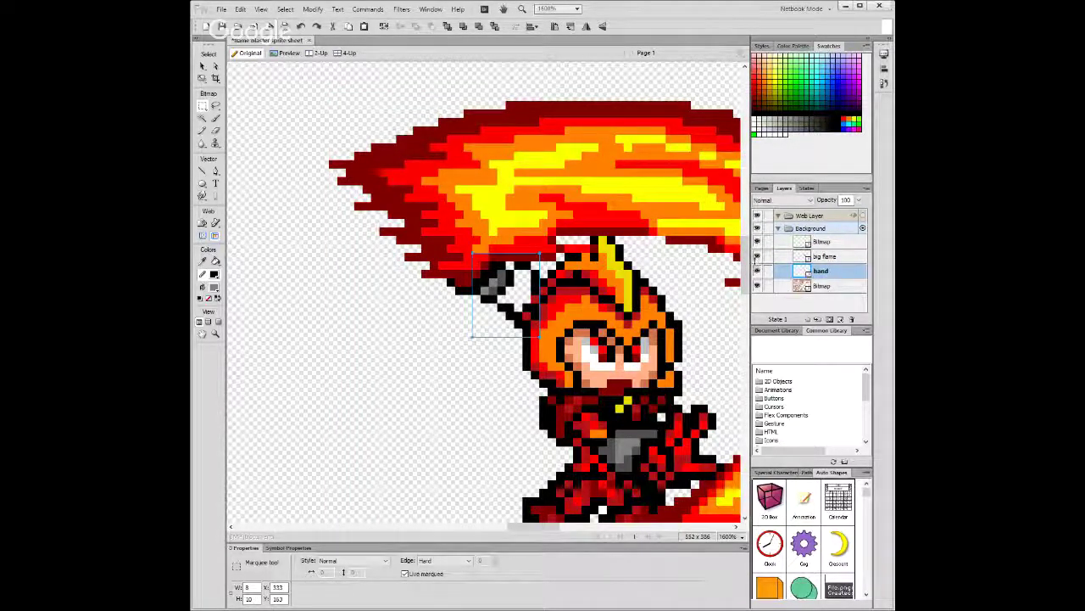
# Nudge the big flame up one pixel so its base sits closer to the raised hand.
pyautogui.click(756, 257)
pyautogui.click(757, 256)
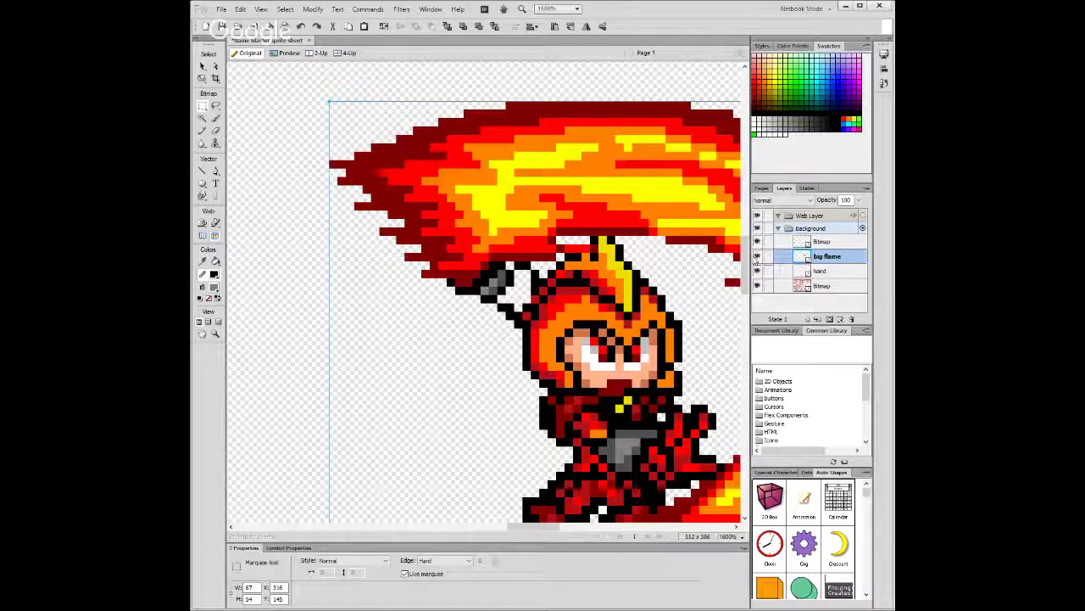
pyautogui.click(203, 65)
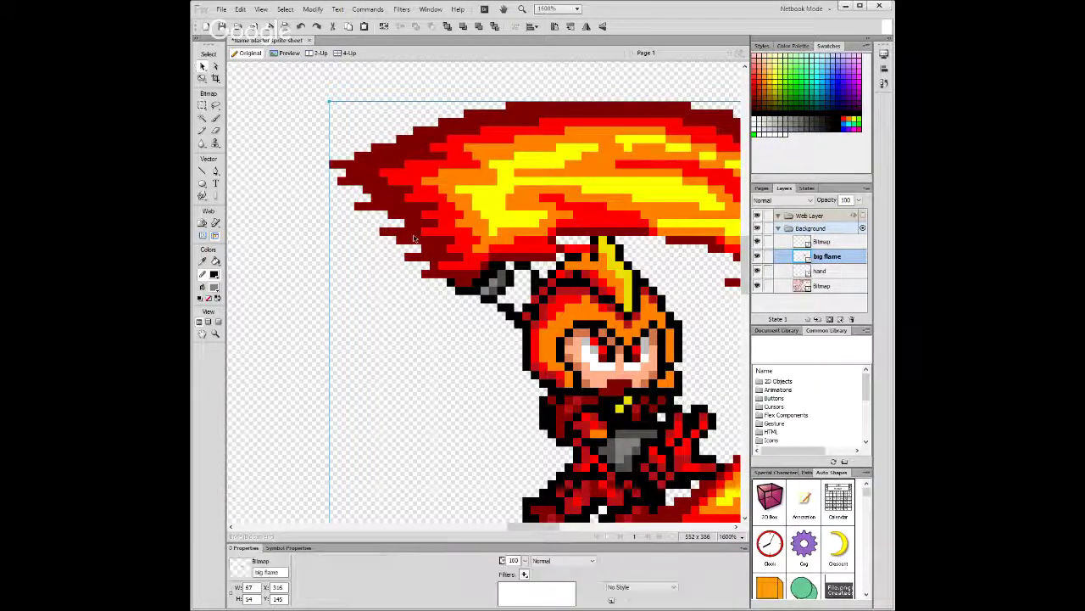
pyautogui.press('Left')
pyautogui.press('Up')
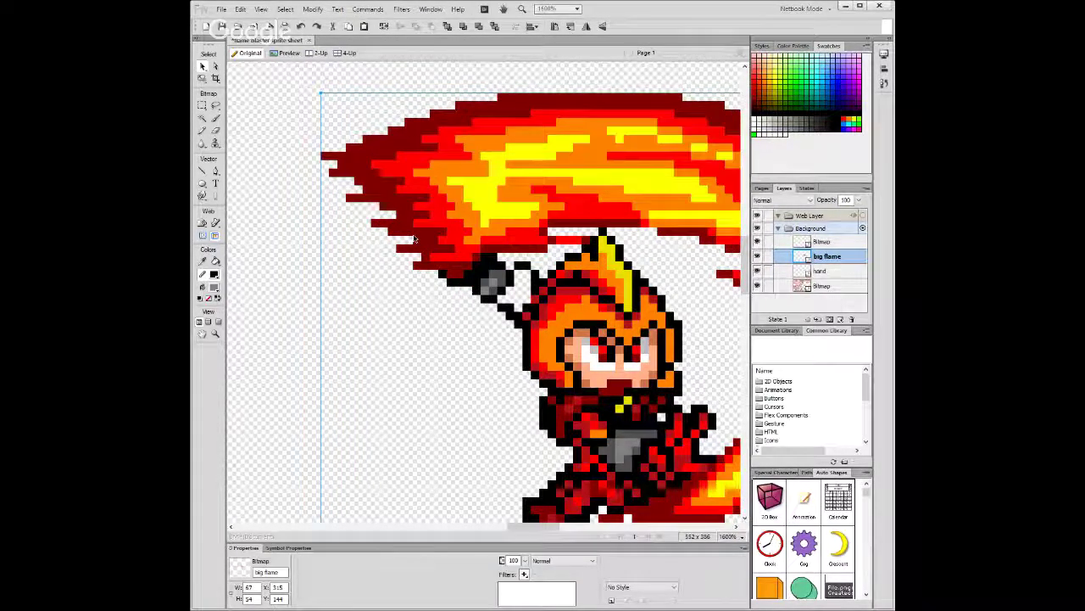
pyautogui.press('Right')
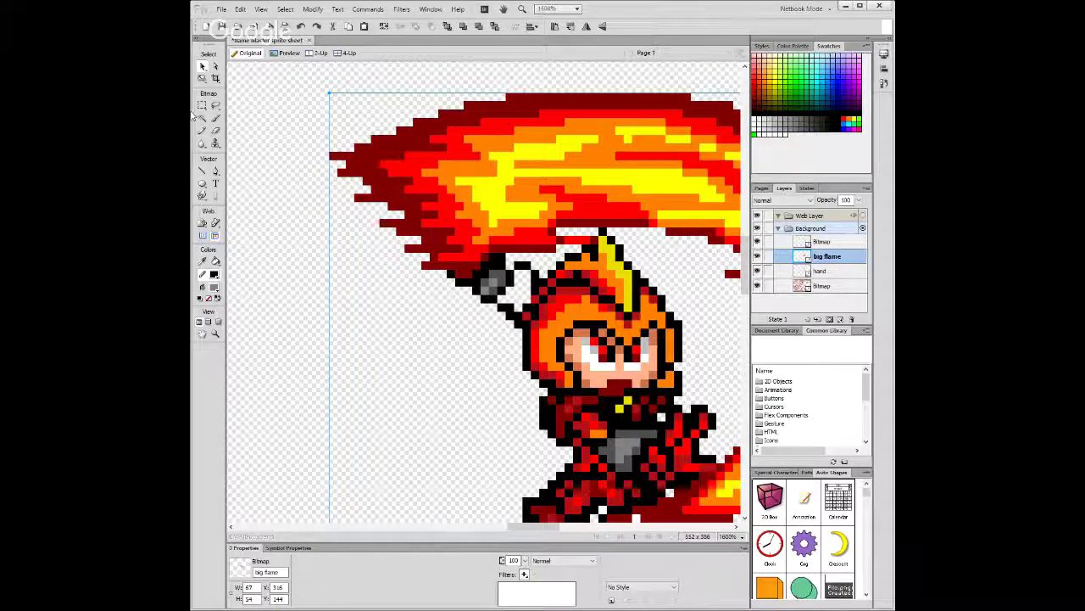
# Pencil black outline pixels between the raised hand and the helmet, and clear the hand's stray pixels along the arm's upper edge.
pyautogui.click(202, 129)
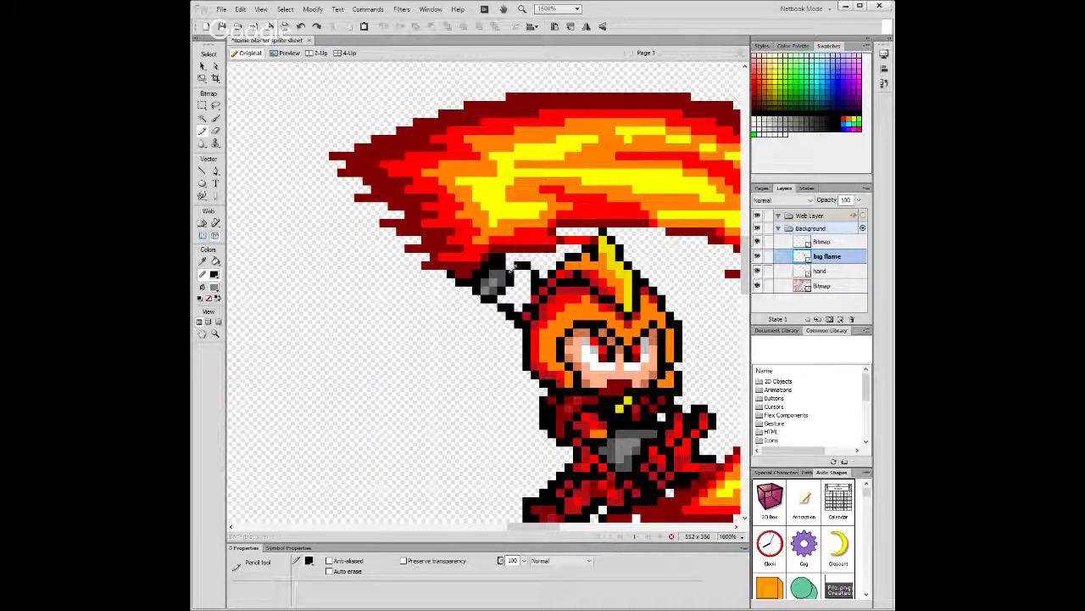
pyautogui.moveTo(514, 262); pyautogui.dragTo(527, 276)
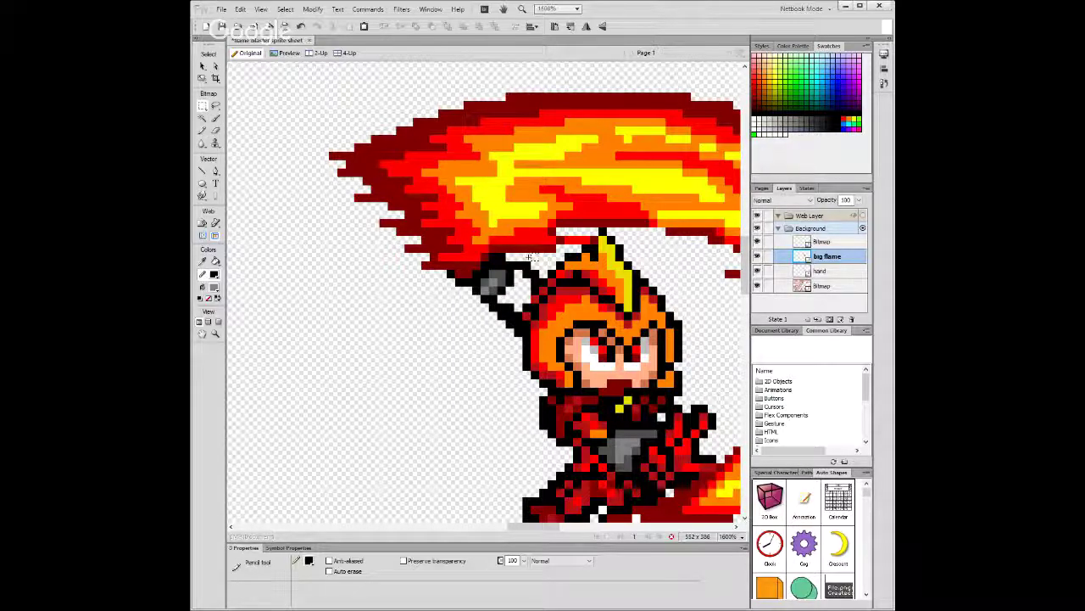
pyautogui.press('m')
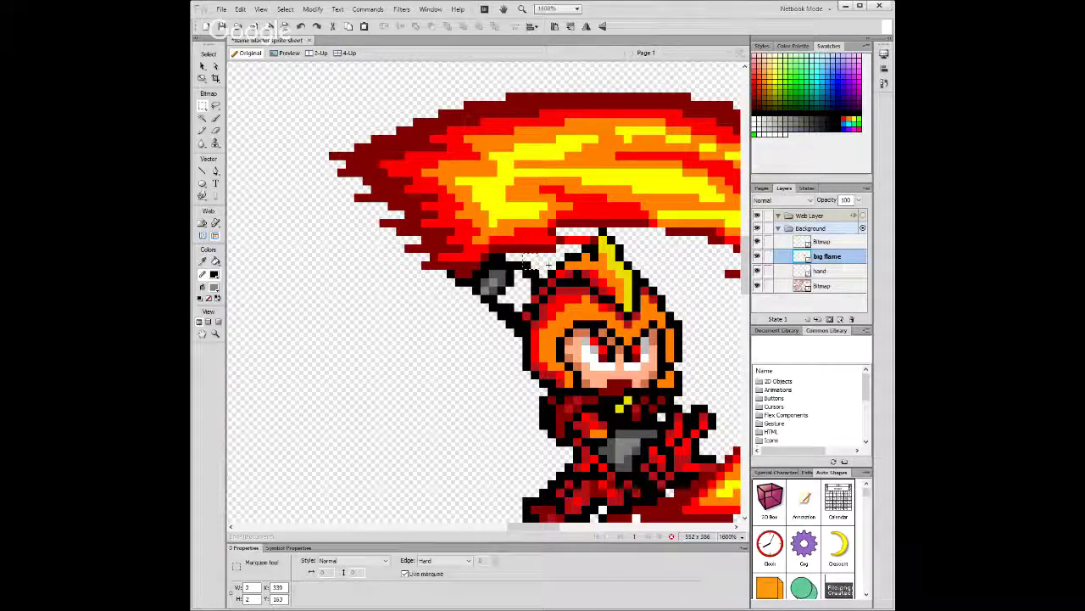
pyautogui.click(830, 271)
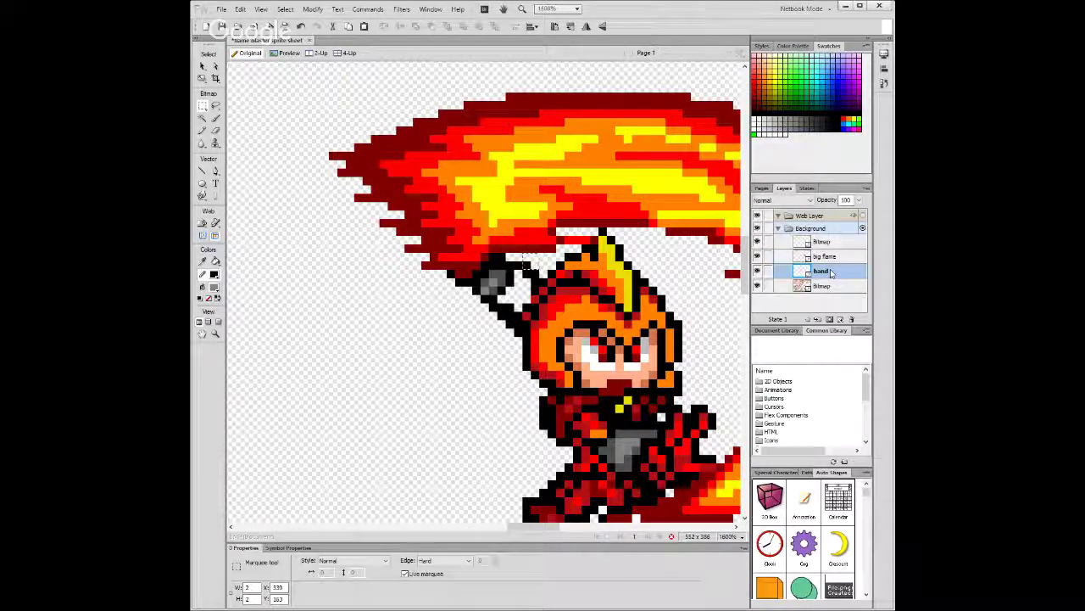
pyautogui.press('Right')
pyautogui.press('Down')
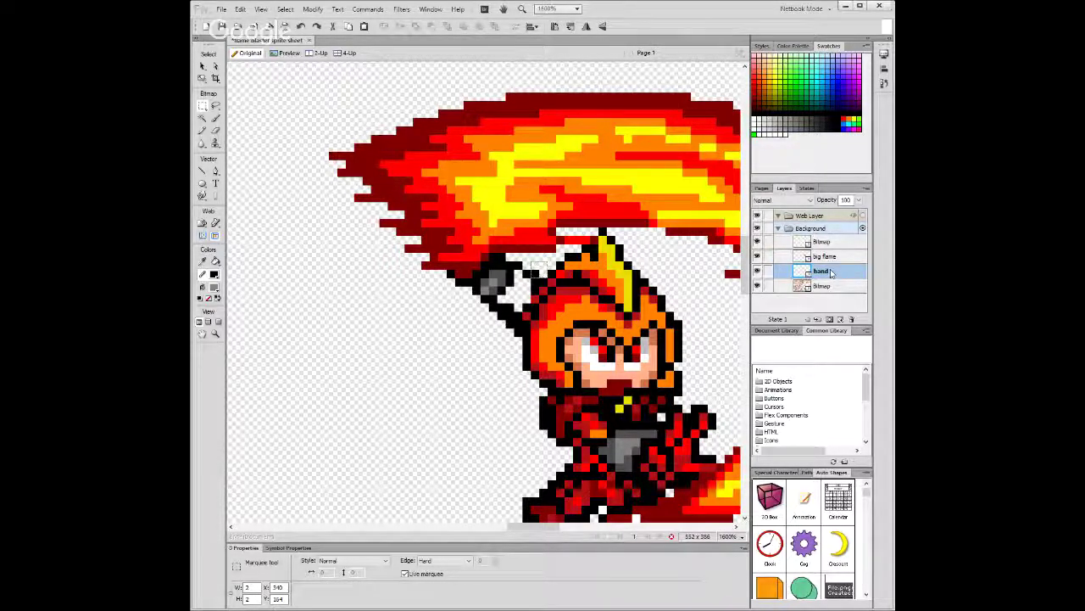
# Thin the arm's lower outline by clearing surplus pixels from the hand object between the raised hand and the helmet.
pyautogui.hotkey('shift', 'Down')
pyautogui.hotkey('shift', 'Left')
pyautogui.hotkey('shift', 'Down')
pyautogui.press('Up')
pyautogui.press('Up')
pyautogui.press('Up')
pyautogui.press('Up')
pyautogui.press('Right')
pyautogui.press('Right')
pyautogui.press('Right')
pyautogui.press('Right')
pyautogui.press('Right')
pyautogui.press('Right')
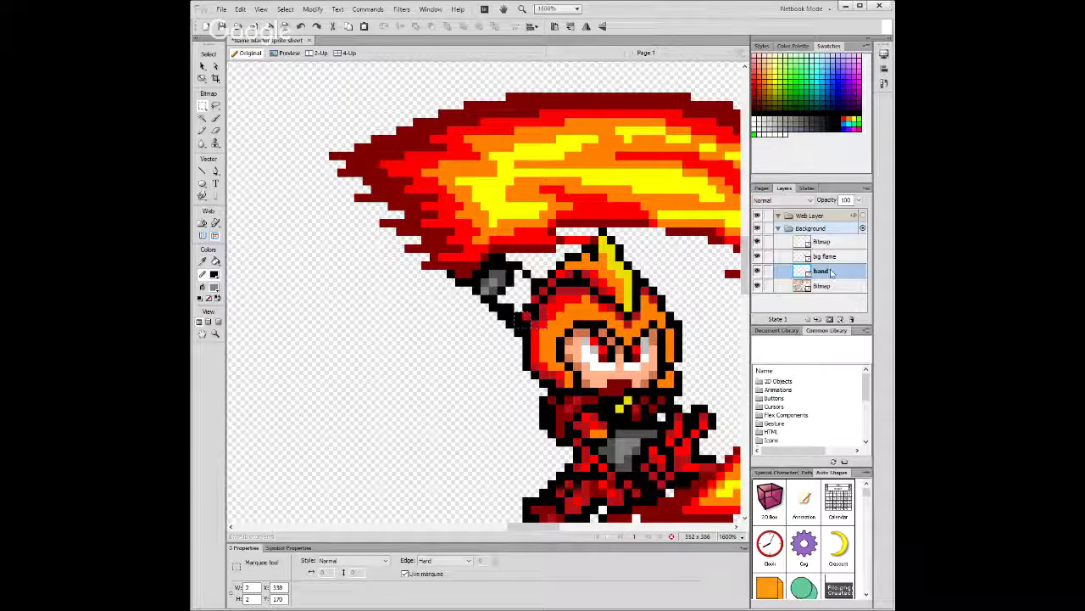
pyautogui.press('Down')
pyautogui.press('Down')
pyautogui.press('Up')
pyautogui.press('Up')
pyautogui.press('Up')
pyautogui.press('Up')
pyautogui.press('Right')
pyautogui.press('Down')
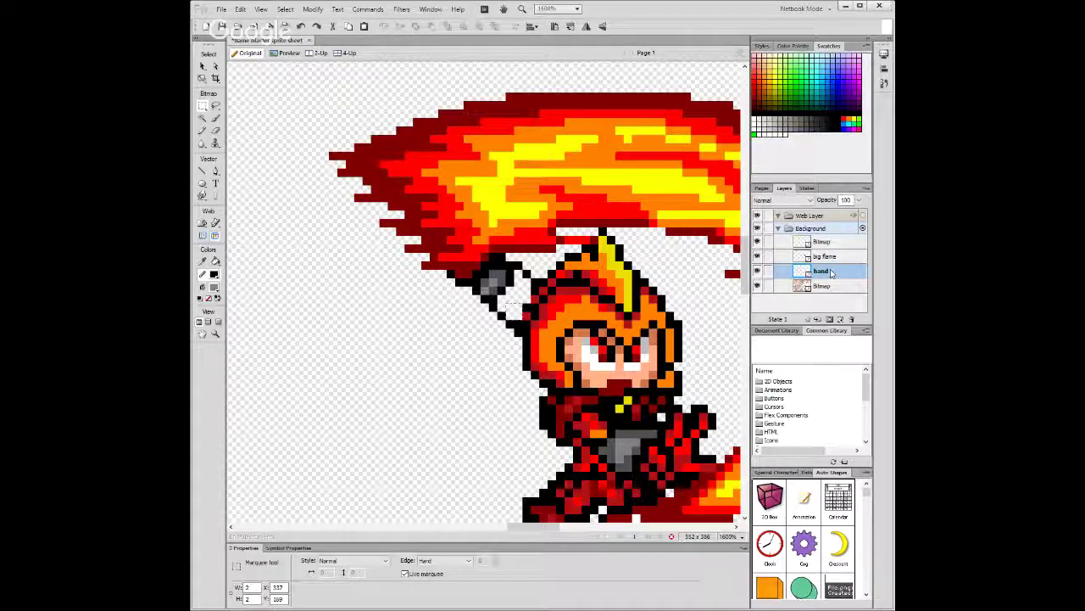
pyautogui.moveTo(523, 303); pyautogui.dragTo(514, 320)
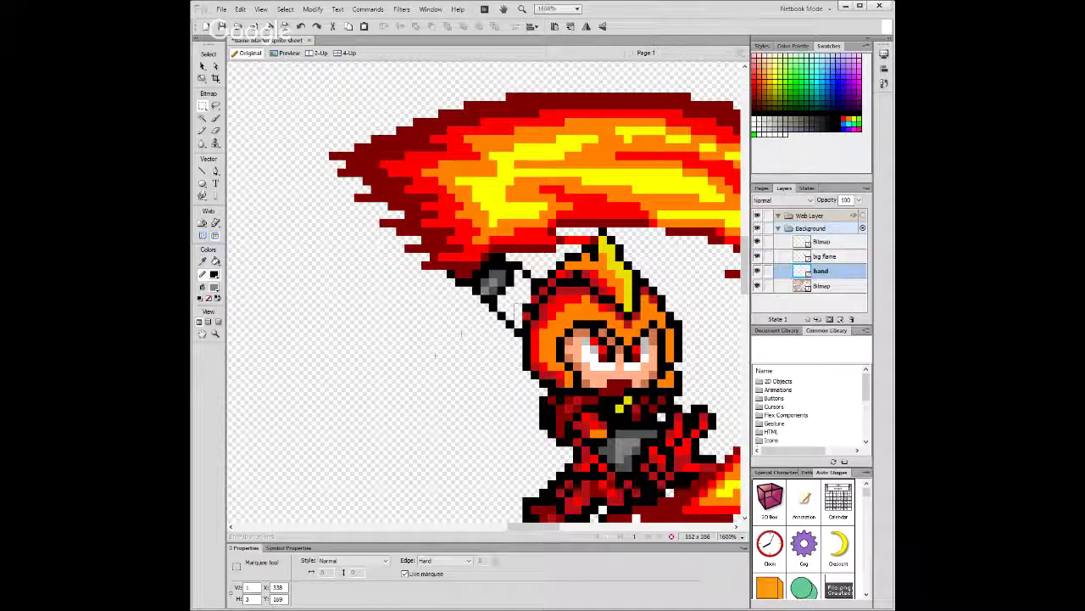
pyautogui.hotkey('ctrl', 'd')
# Shift the arm's upper outline pixels between the raised hand and the helmet down one pixel, working on the hand object.
pyautogui.moveTo(511, 253); pyautogui.dragTo(536, 277)
pyautogui.press('Down')
pyautogui.hotkey('shift', 'Up')
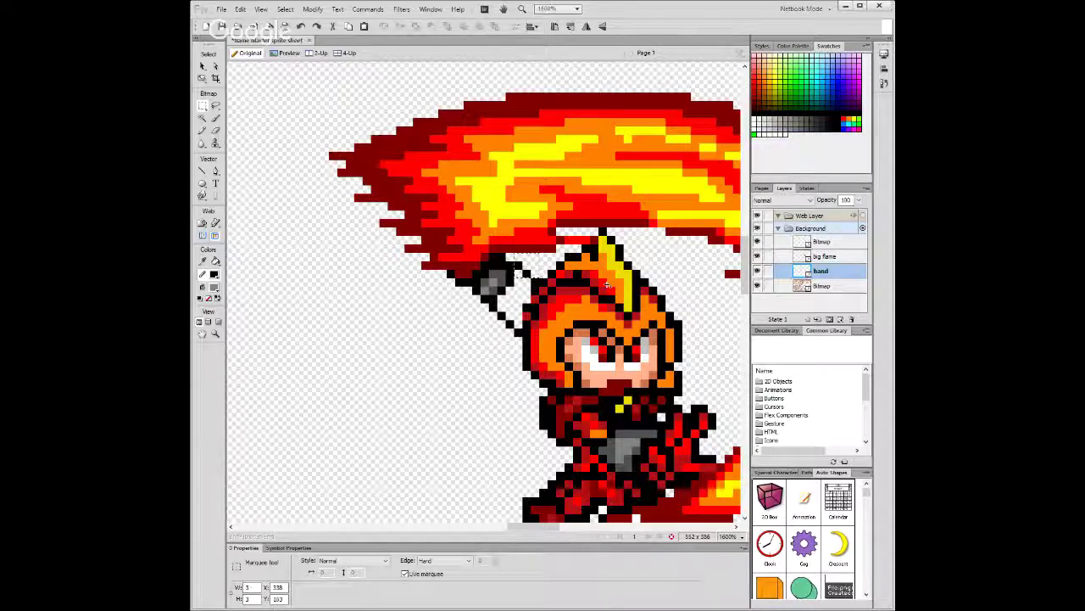
pyautogui.press('Down')
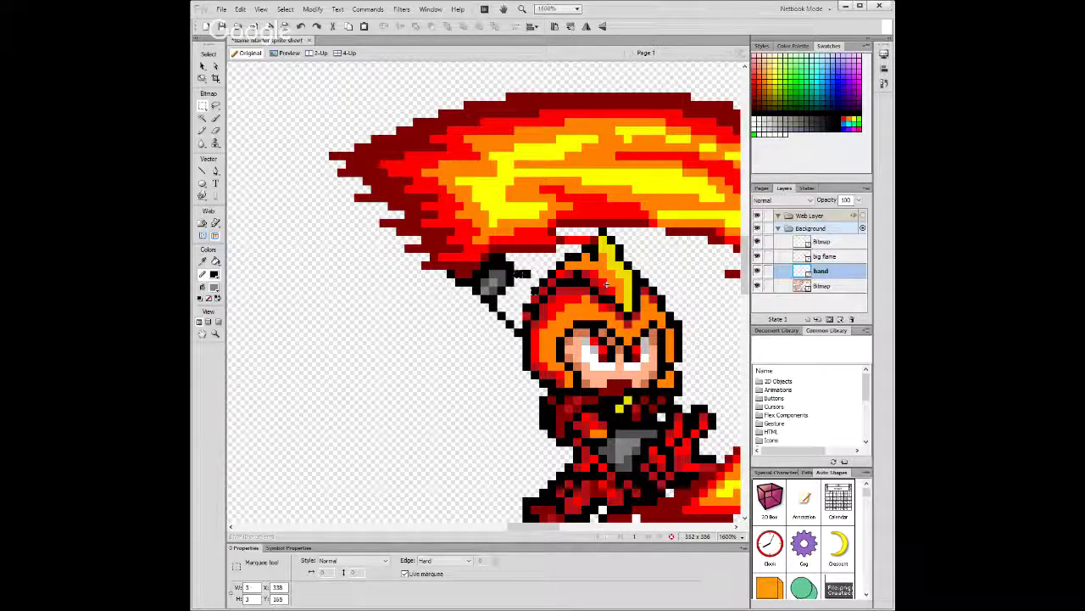
pyautogui.click(533, 261)
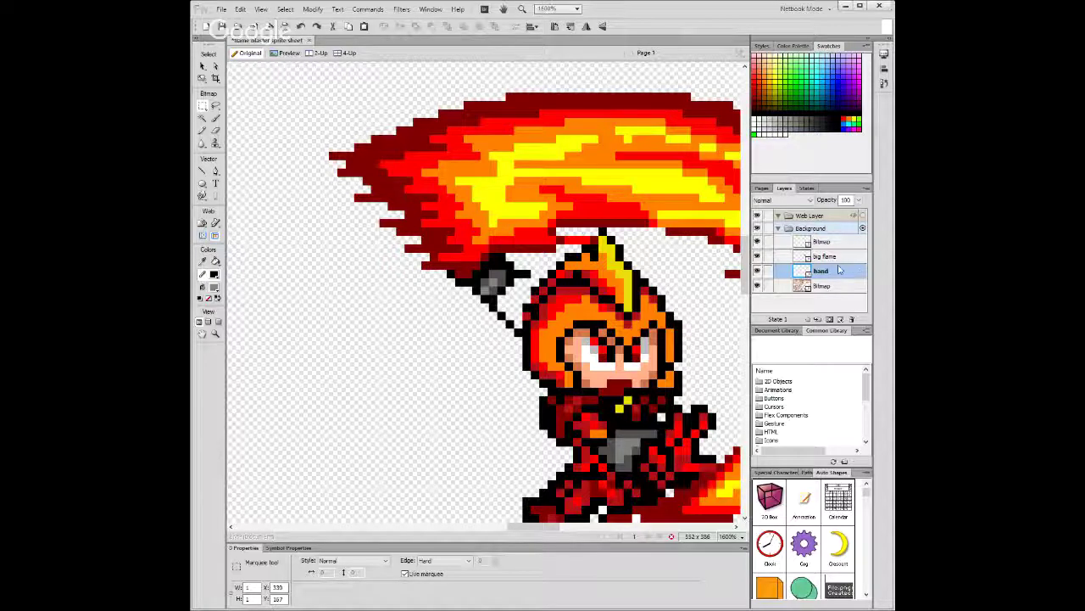
pyautogui.click(799, 257)
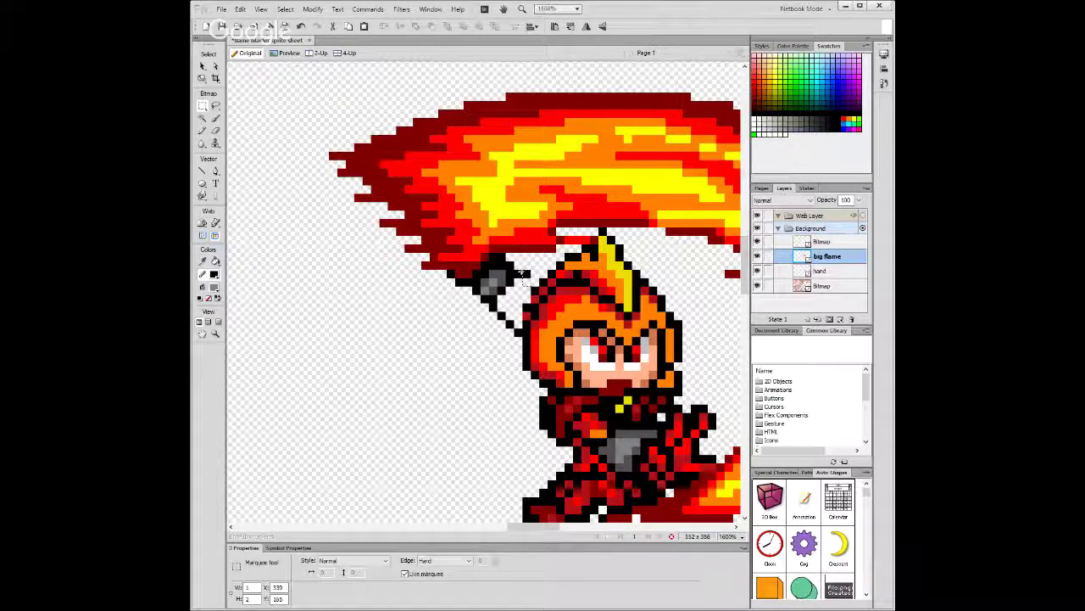
pyautogui.hotkey('ctrl', 'z')
pyautogui.moveTo(521, 272); pyautogui.dragTo(523, 264)
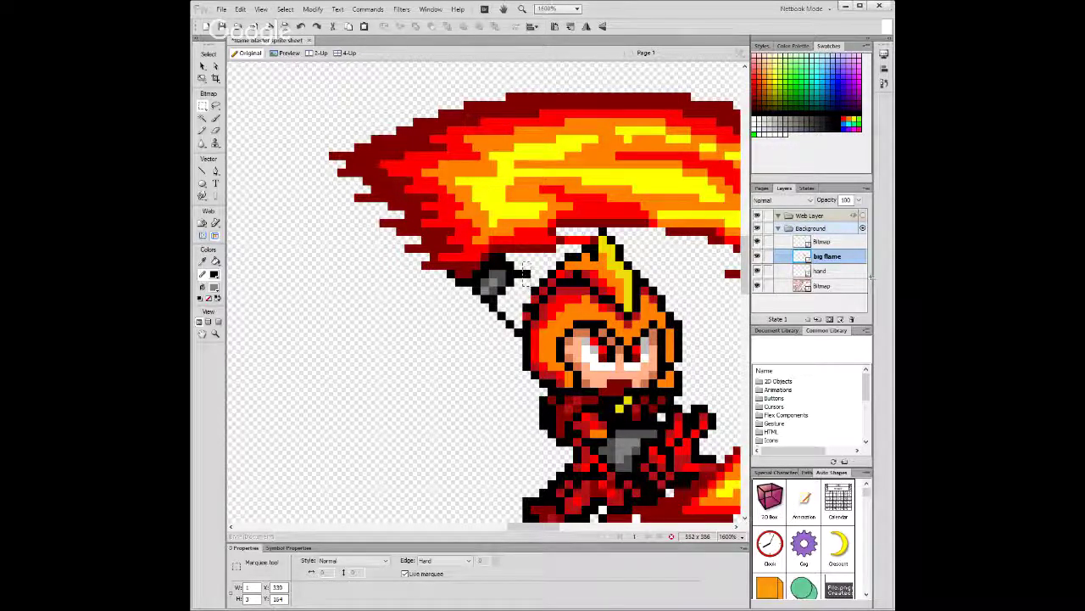
pyautogui.hotkey('ctrl', 'd')
pyautogui.click(827, 272)
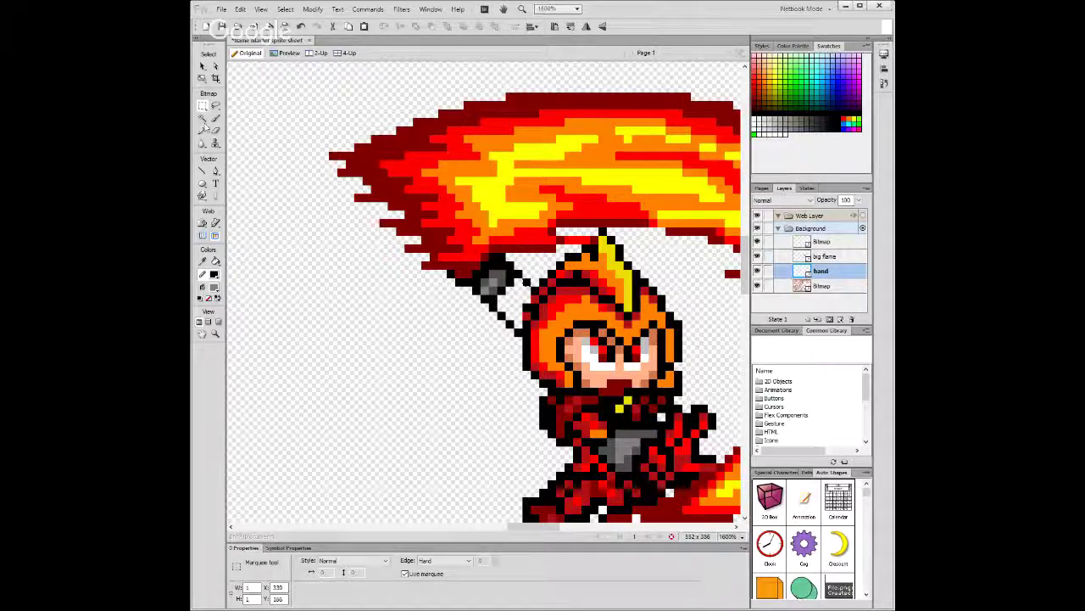
pyautogui.press('y')
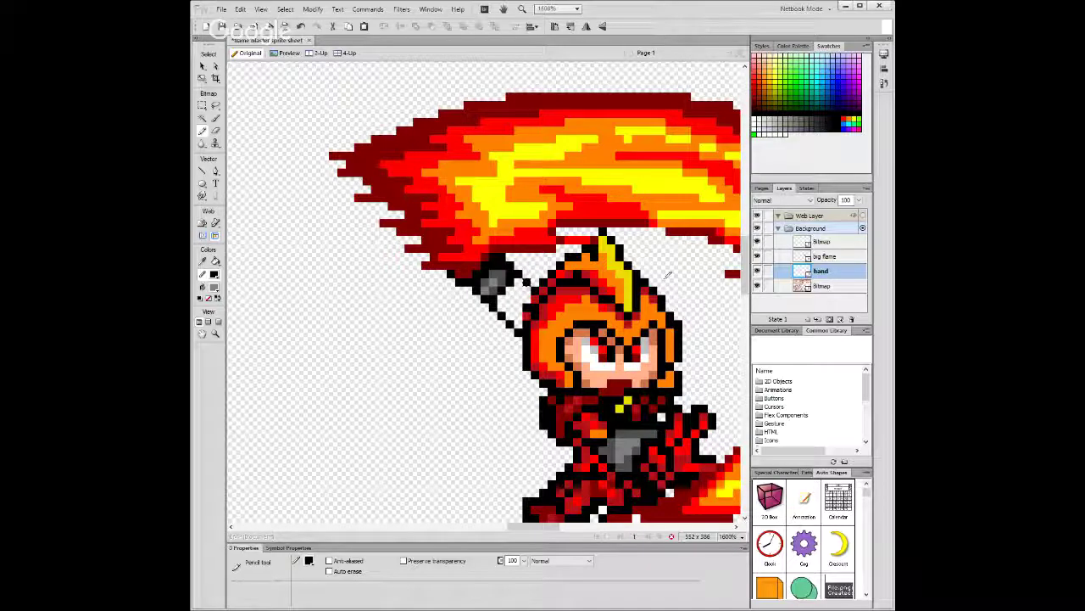
pyautogui.click(827, 256)
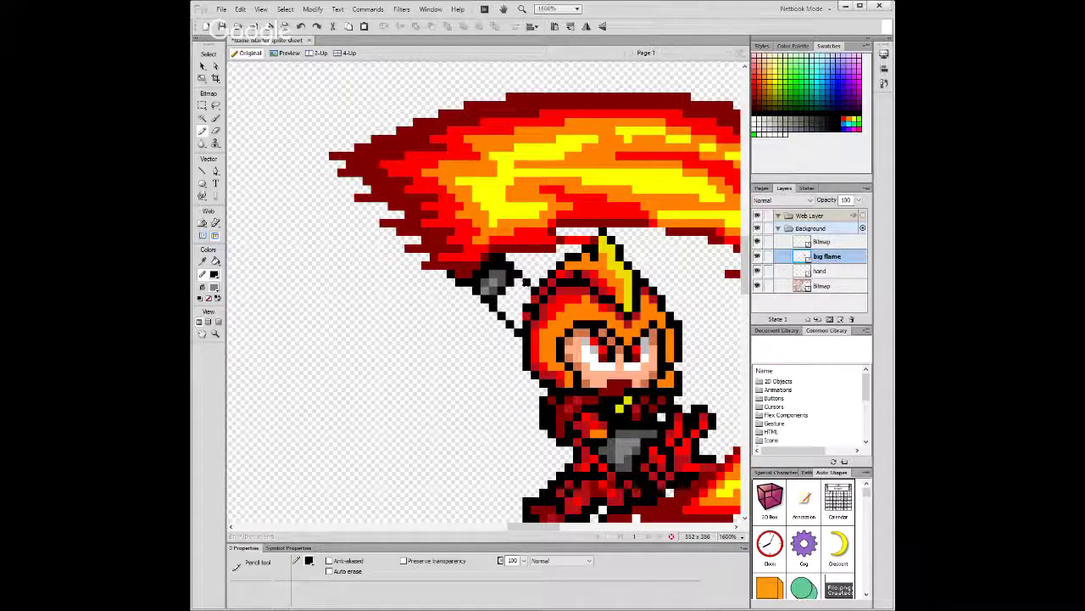
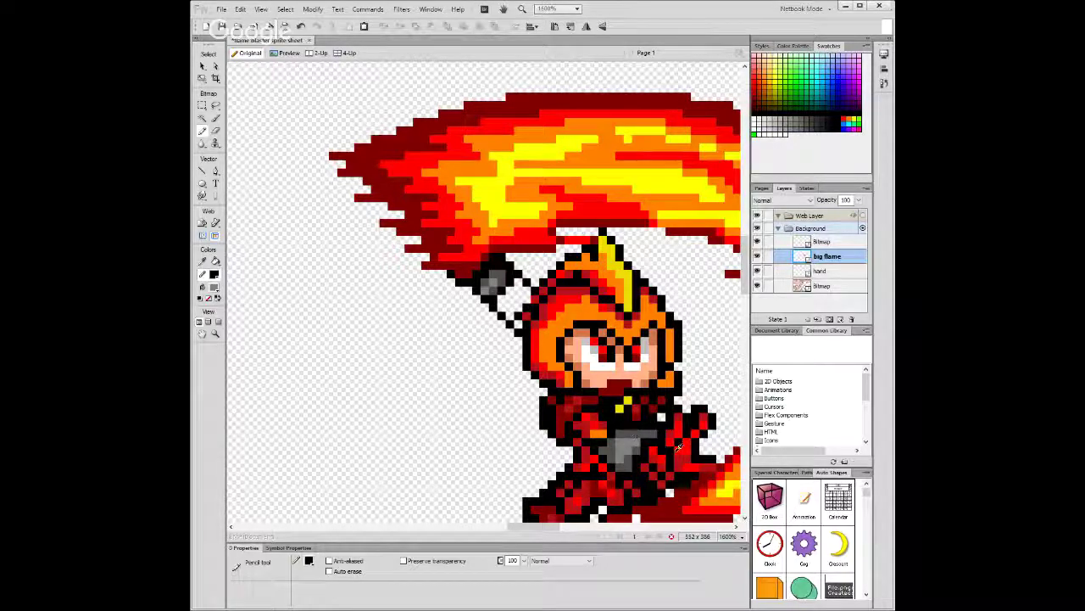
pyautogui.keyDown('alt'); pyautogui.click(512, 281); pyautogui.keyUp('alt')
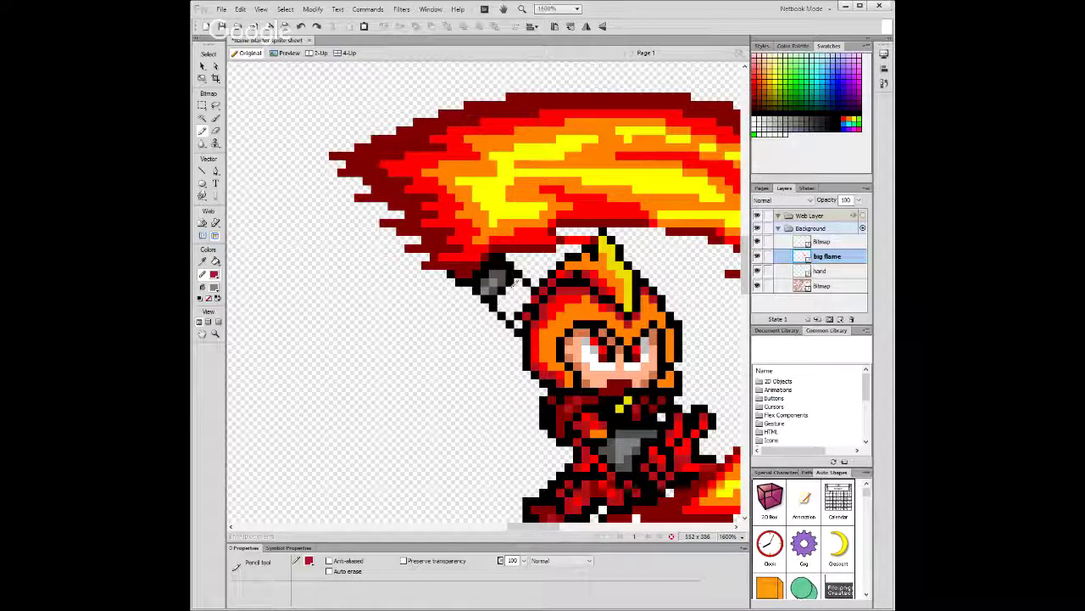
pyautogui.moveTo(517, 282)
pyautogui.mouseDown()
pyautogui.moveTo(523, 294)
pyautogui.moveTo(503, 302)
pyautogui.mouseUp()
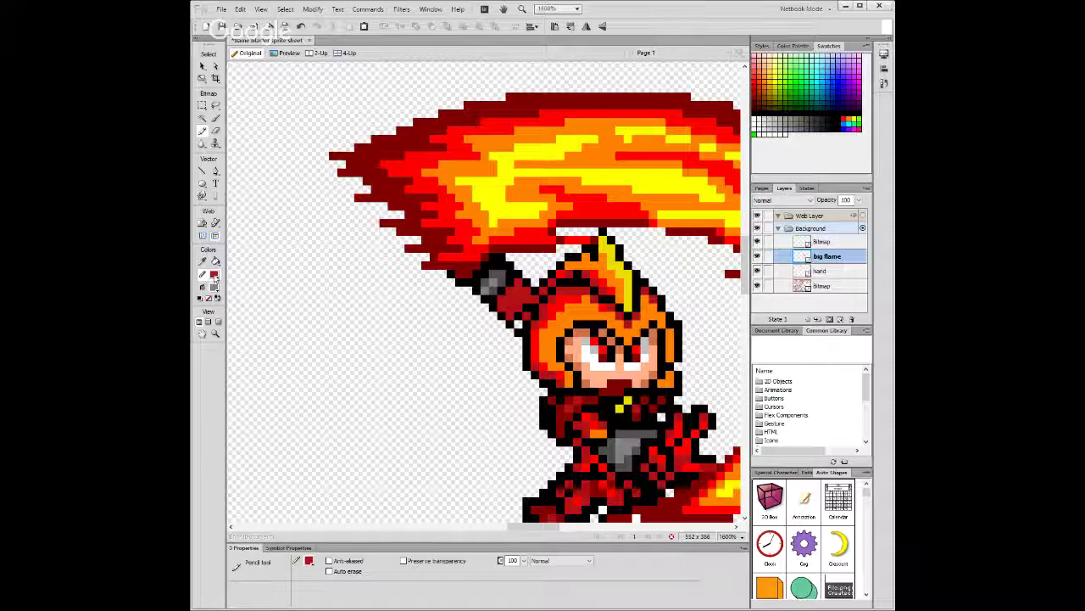
pyautogui.click(214, 276)
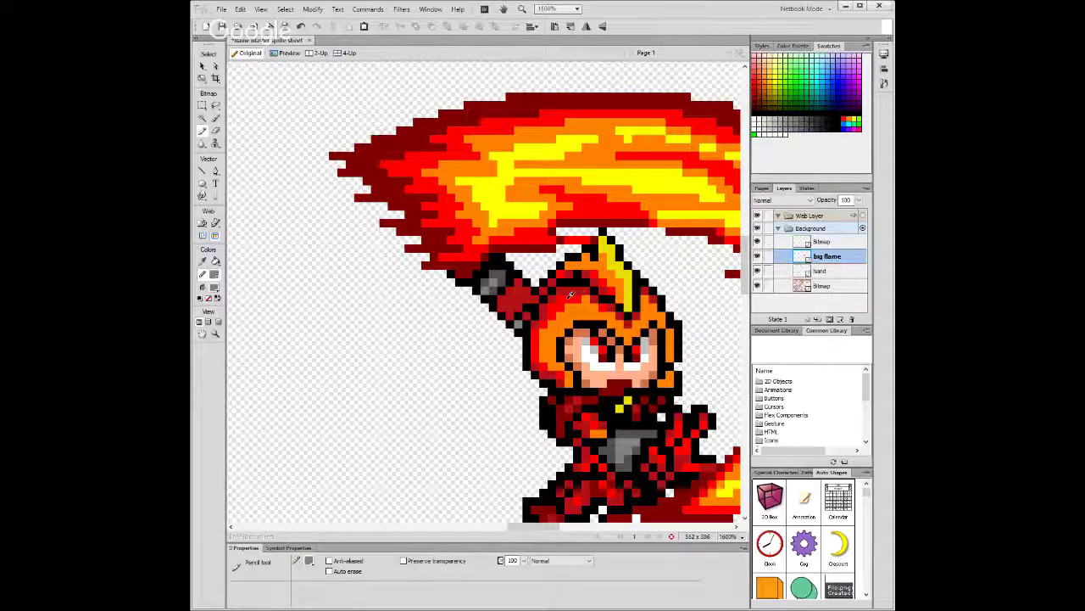
pyautogui.keyDown('alt'); pyautogui.click(569, 297); pyautogui.keyUp('alt')
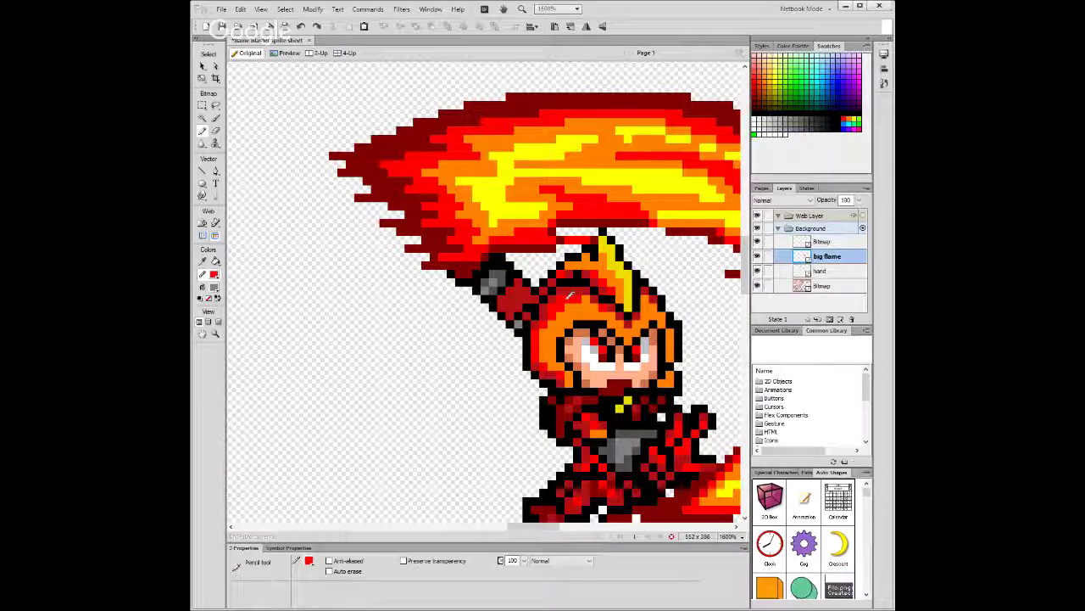
pyautogui.press('v')
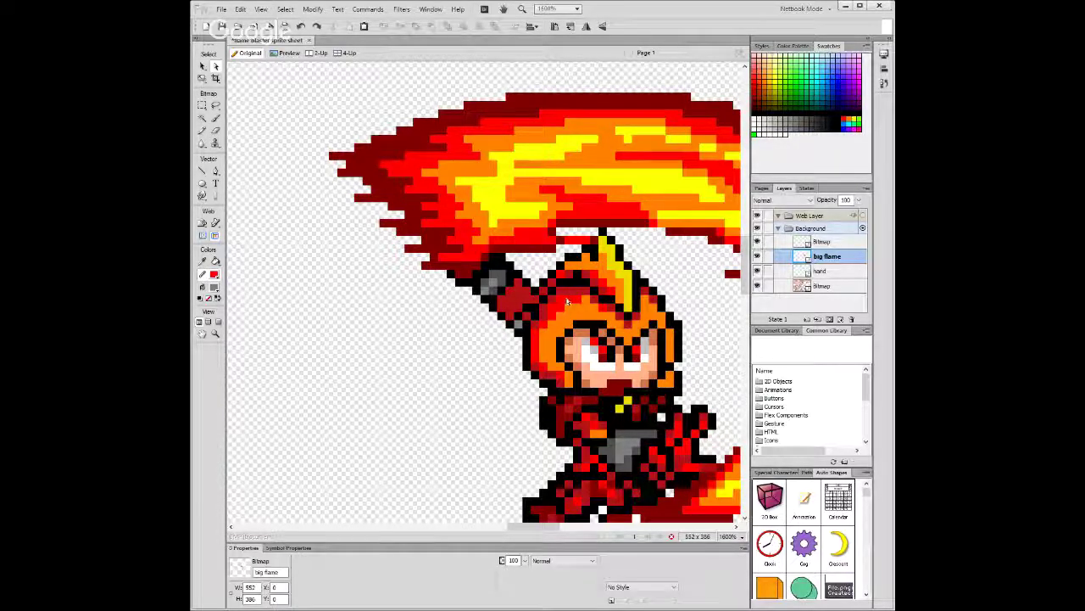
pyautogui.hotkey('ctrl', 'z')
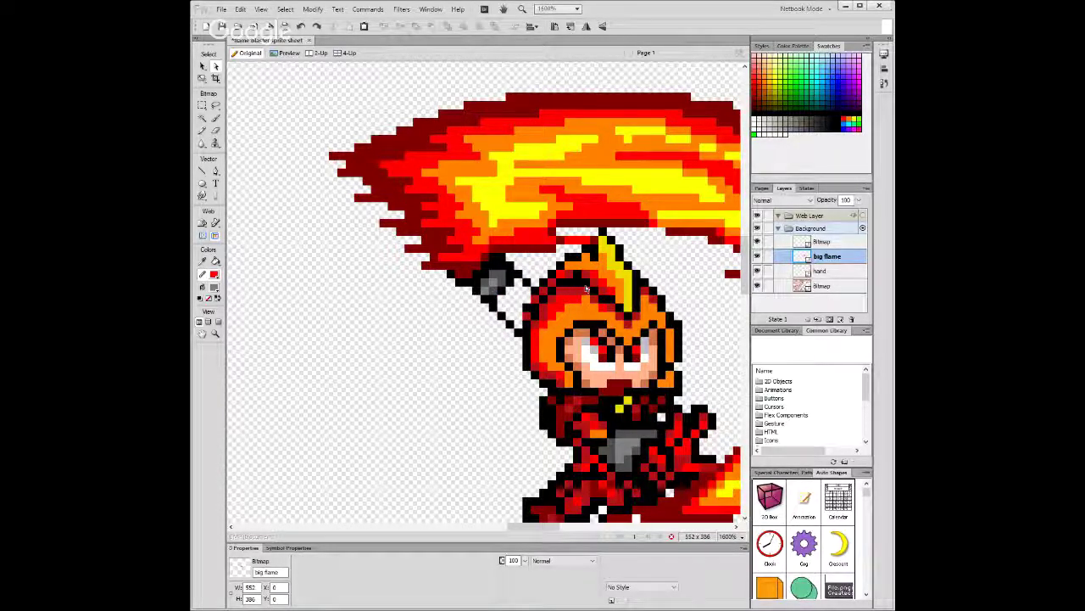
# Pencil bright red into the arm area between the raised hand and the helmet on the hand object.
pyautogui.press('y')
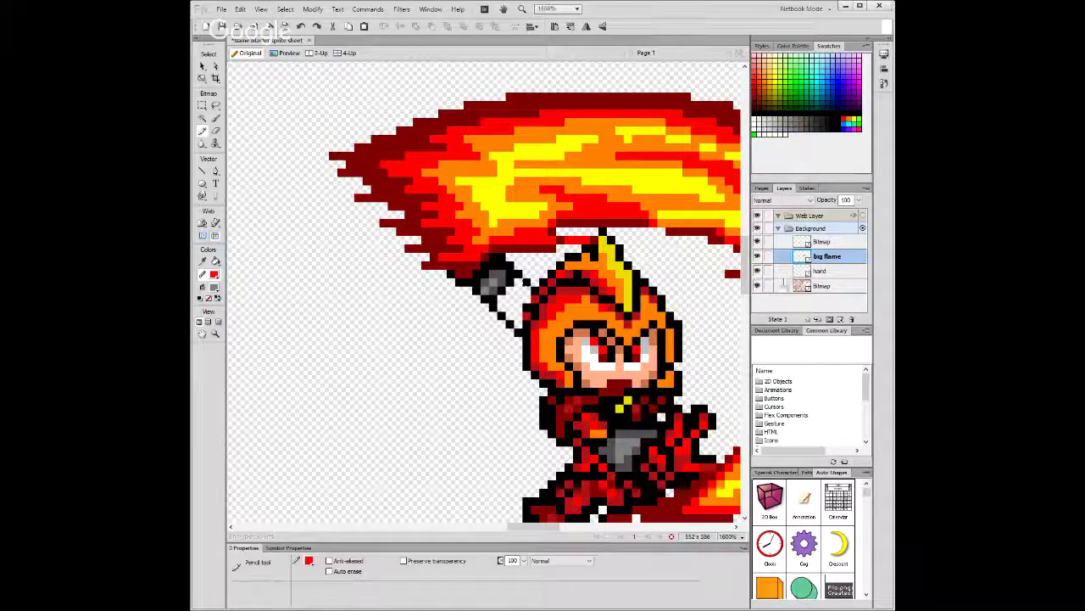
pyautogui.click(820, 271)
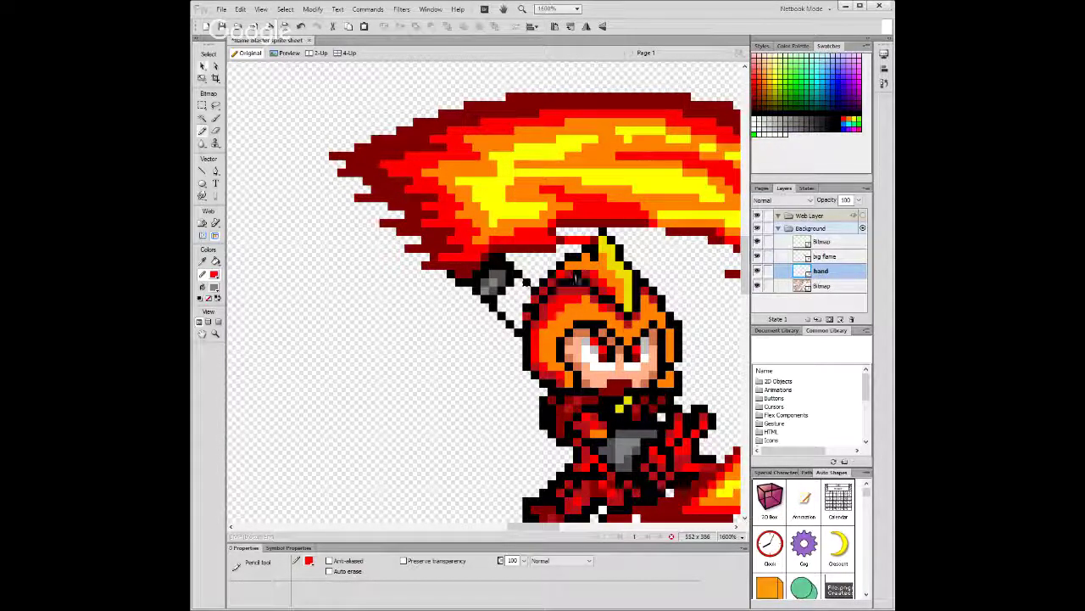
pyautogui.click(524, 281)
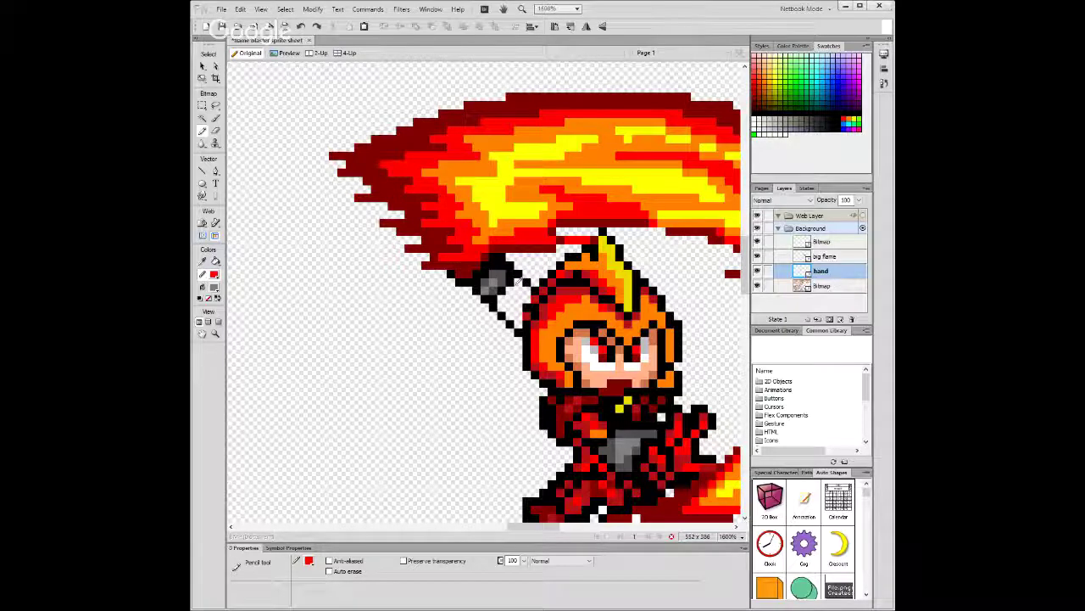
pyautogui.moveTo(518, 283)
pyautogui.mouseDown()
pyautogui.moveTo(502, 301)
pyautogui.moveTo(512, 306)
pyautogui.mouseUp()
pyautogui.click(519, 297)
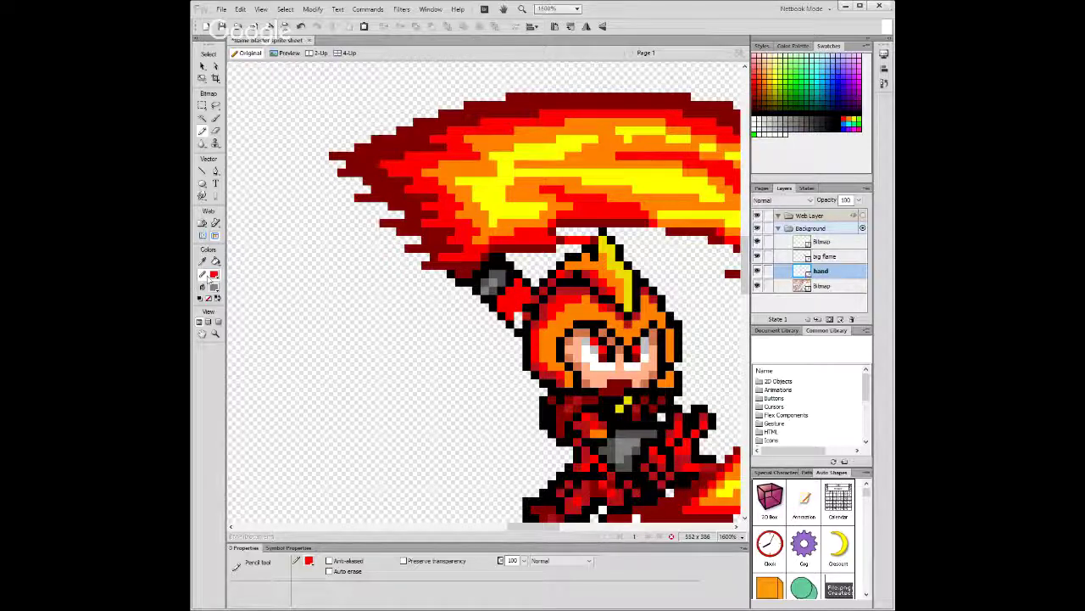
# Shade the red arm's edges with dark red, and add black outline pixels and a grey pixel where it meets the helmet.
pyautogui.click(202, 298)
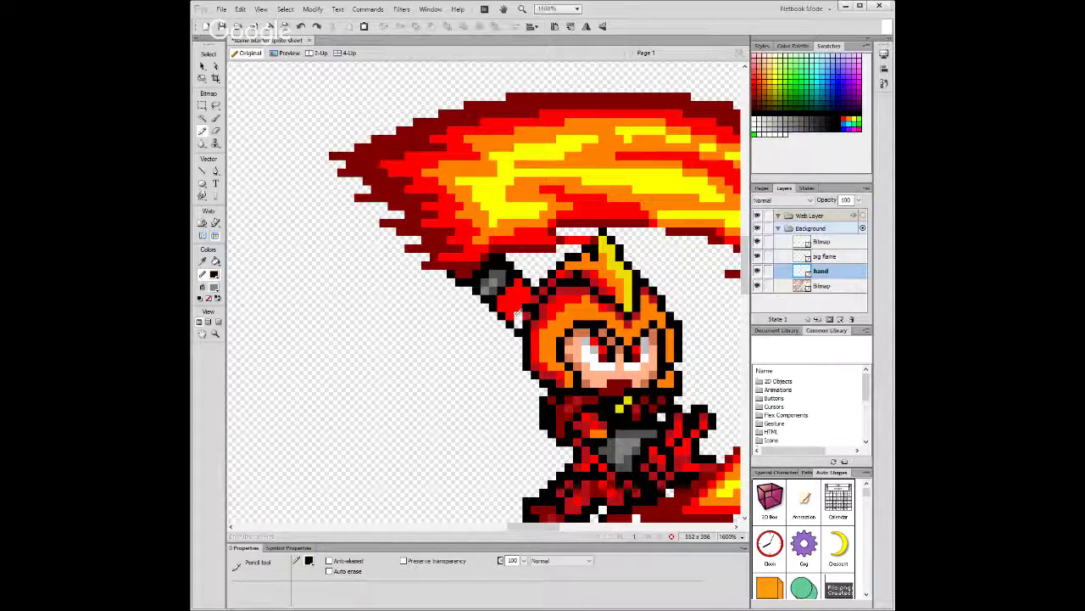
pyautogui.moveTo(517, 312); pyautogui.dragTo(519, 325)
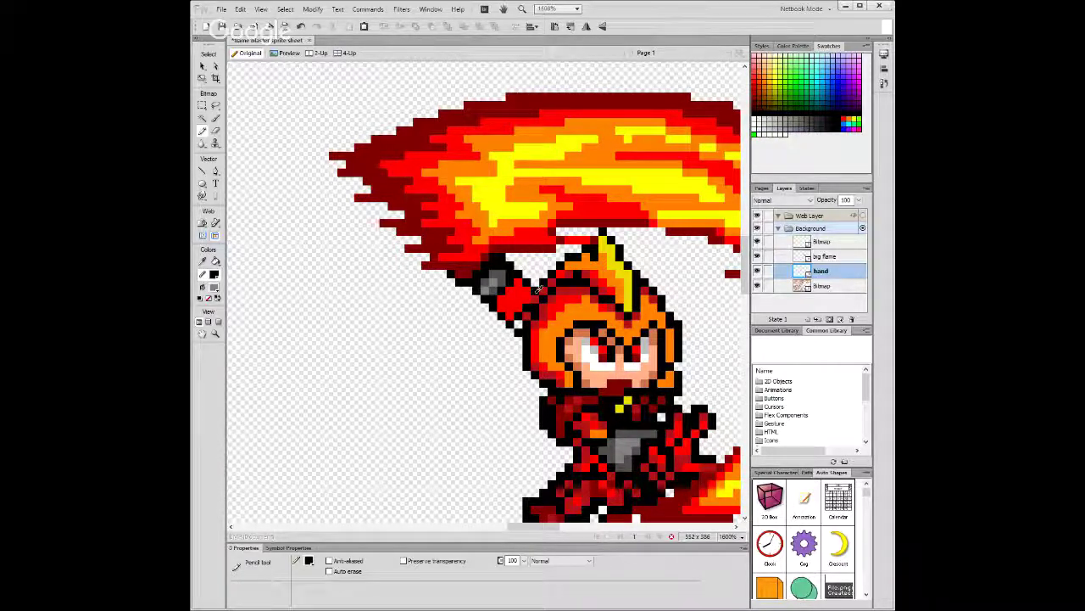
pyautogui.keyDown('alt'); pyautogui.click(511, 313); pyautogui.keyUp('alt')
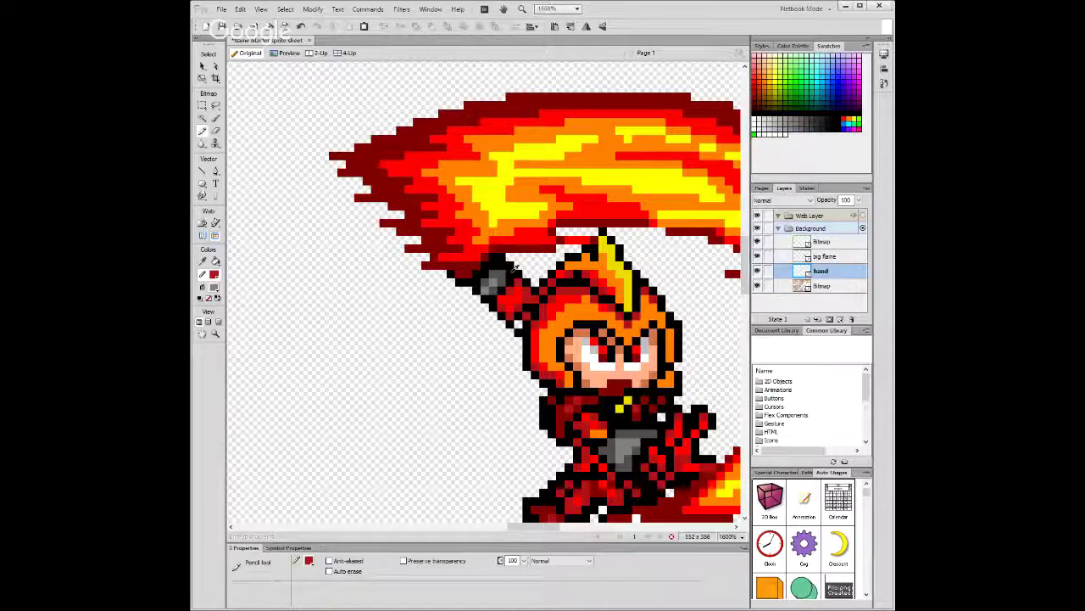
pyautogui.keyDown('alt'); pyautogui.click(529, 295); pyautogui.keyUp('alt')
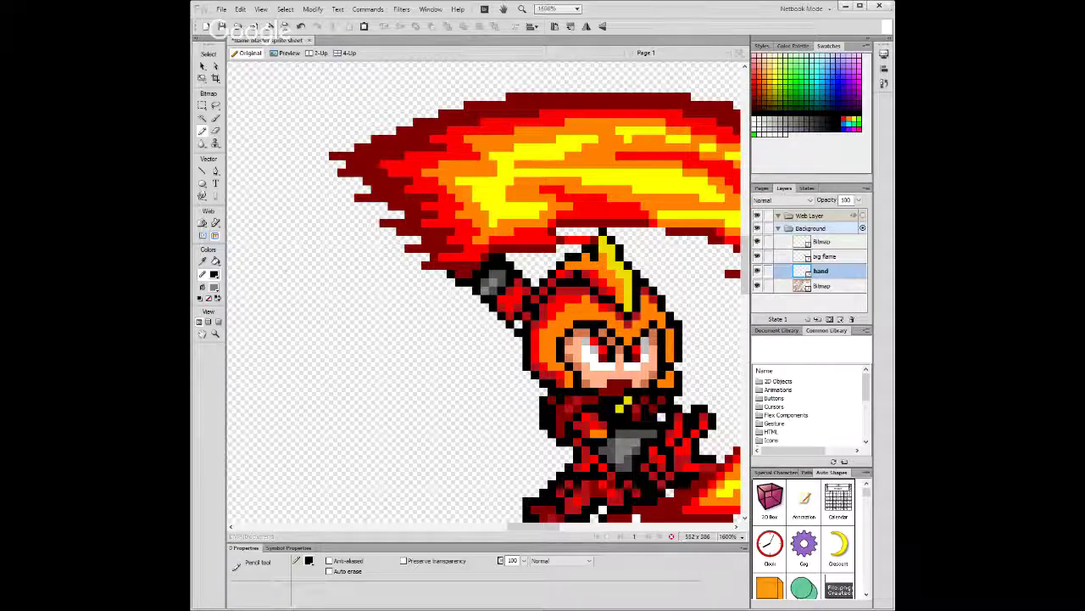
pyautogui.click(518, 337)
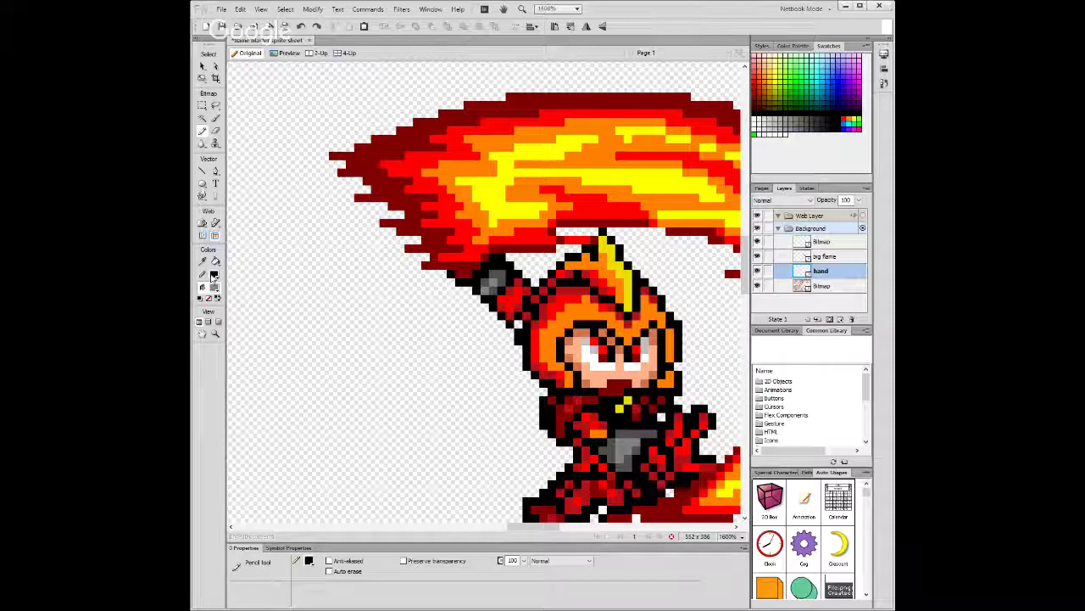
pyautogui.click(214, 275)
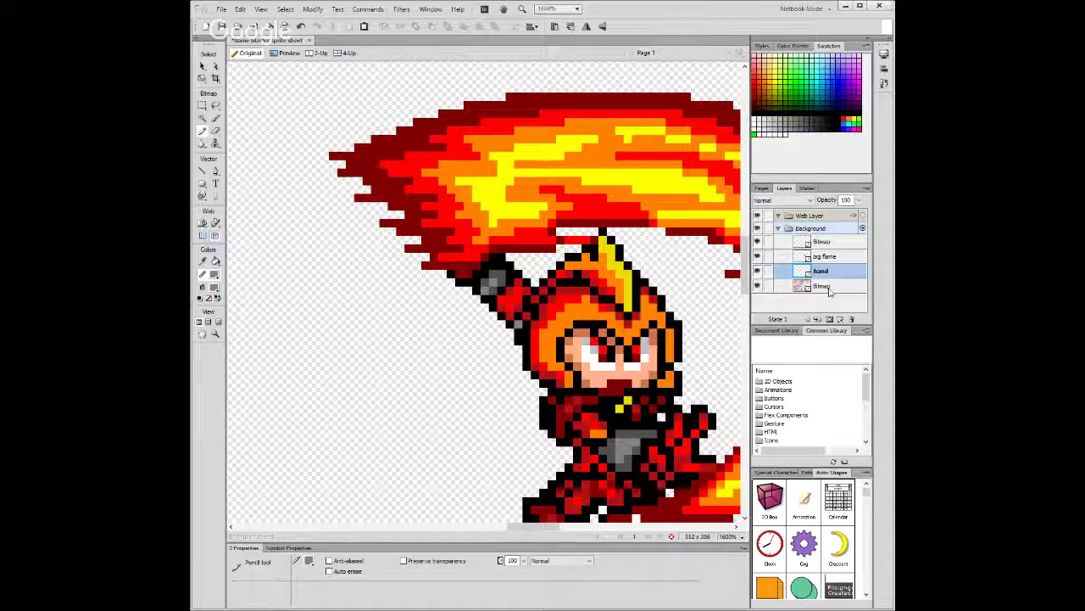
# Pencil the arm's missing black lower outline onto the hand object, toggling big flame's visibility to check for gaps.
pyautogui.click(829, 290)
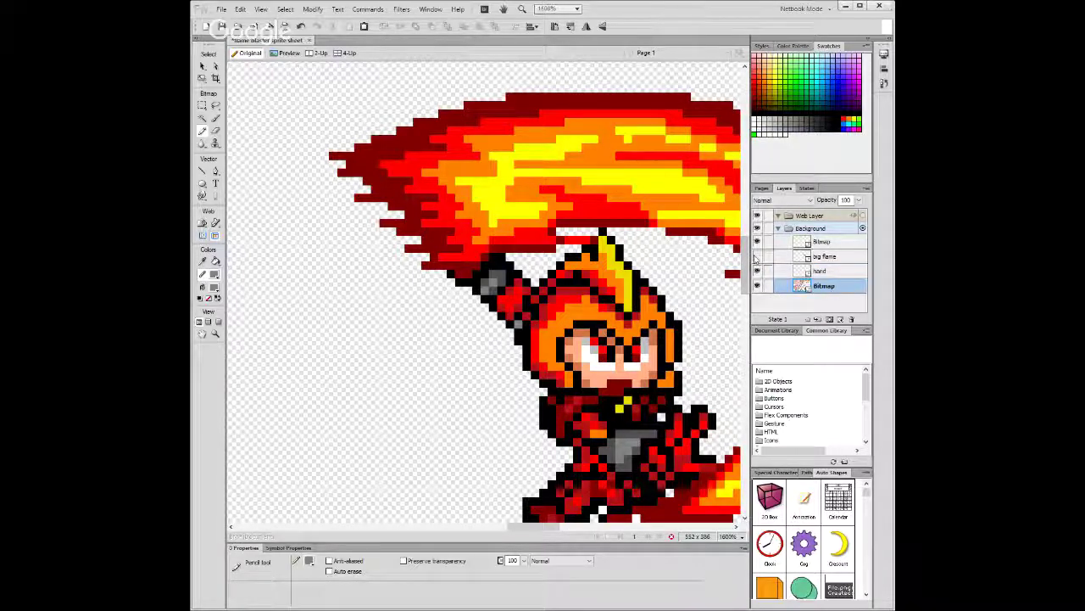
pyautogui.click(757, 256)
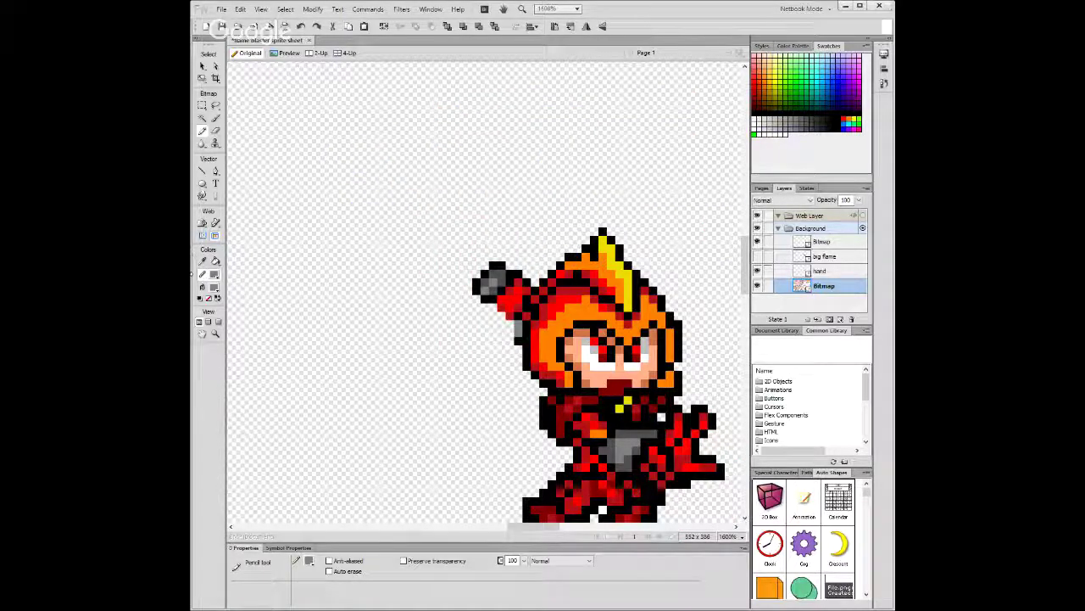
pyautogui.keyDown('alt'); pyautogui.click(598, 320); pyautogui.keyUp('alt')
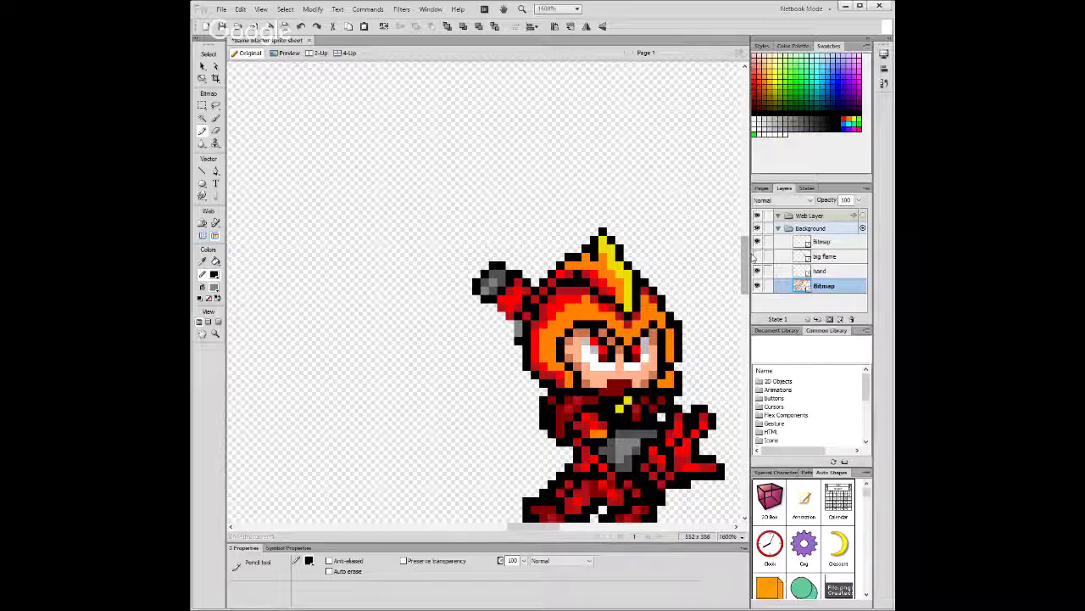
pyautogui.click(758, 256)
pyautogui.click(840, 271)
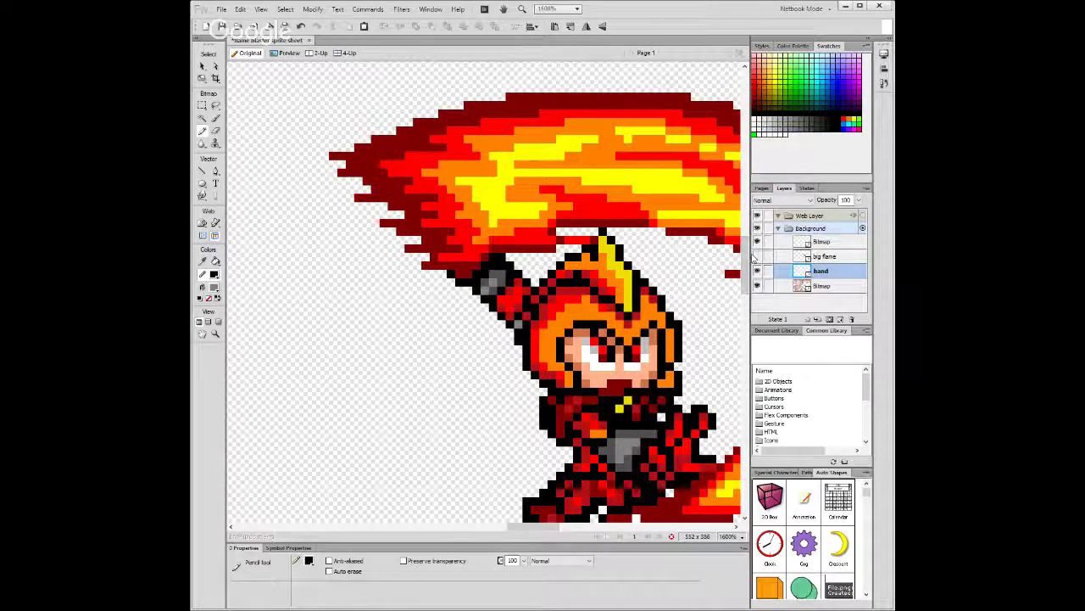
pyautogui.click(758, 256)
pyautogui.click(758, 256)
pyautogui.click(818, 256)
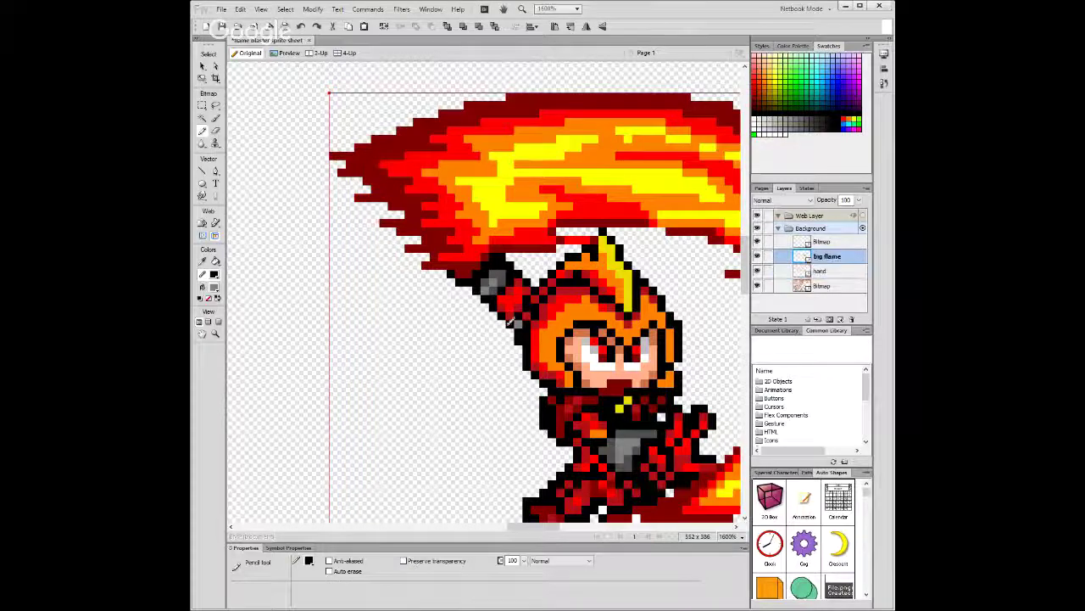
pyautogui.click(534, 318)
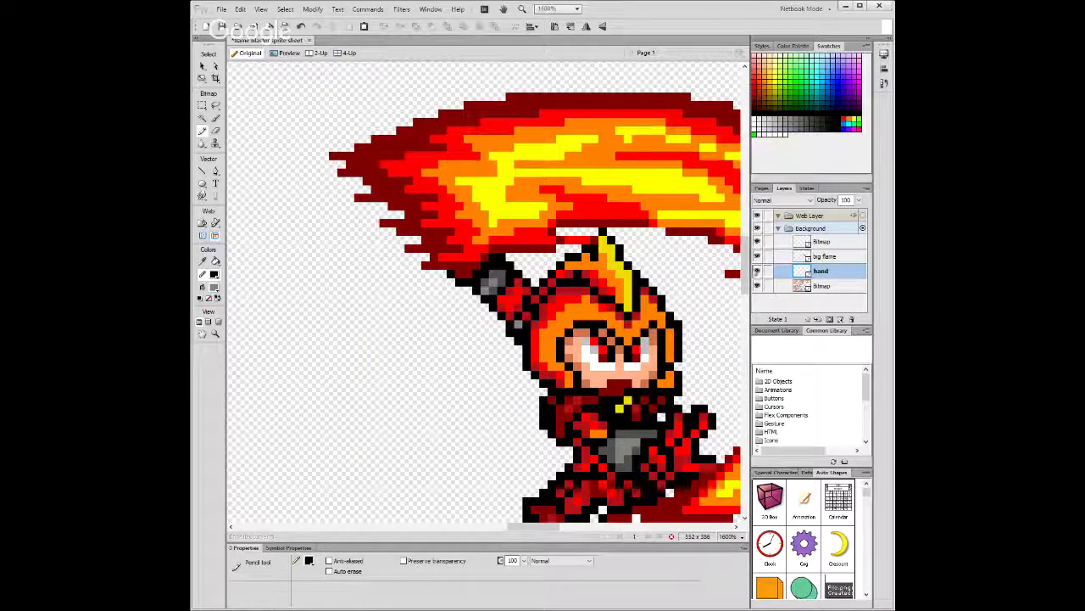
# Check the raised arm with big flame shown and hidden, and delete the big flame object.
pyautogui.click(757, 256)
pyautogui.click(758, 257)
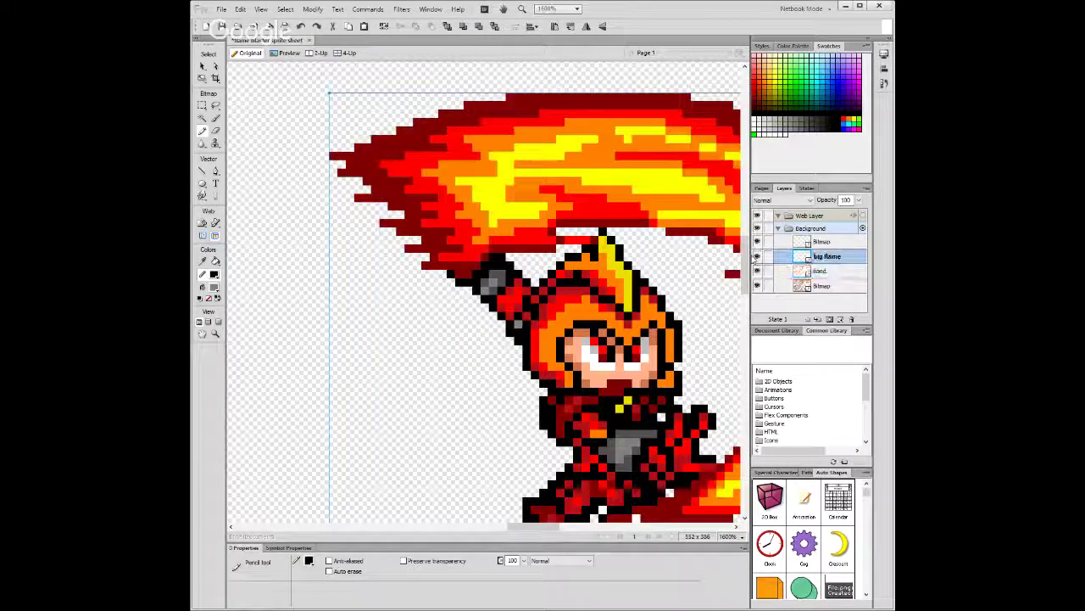
pyautogui.click(757, 256)
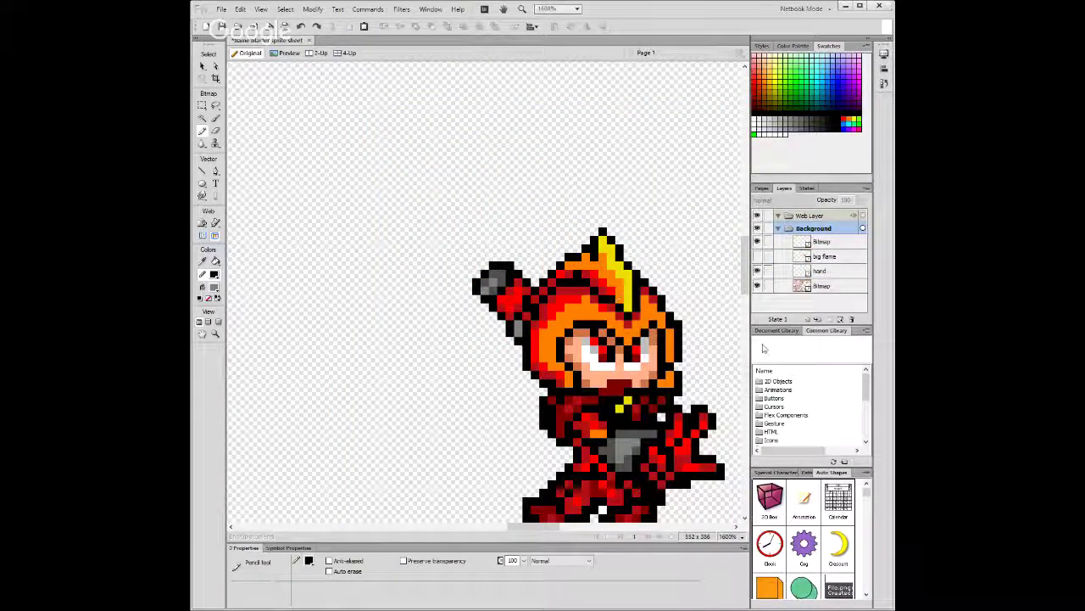
pyautogui.click(816, 270)
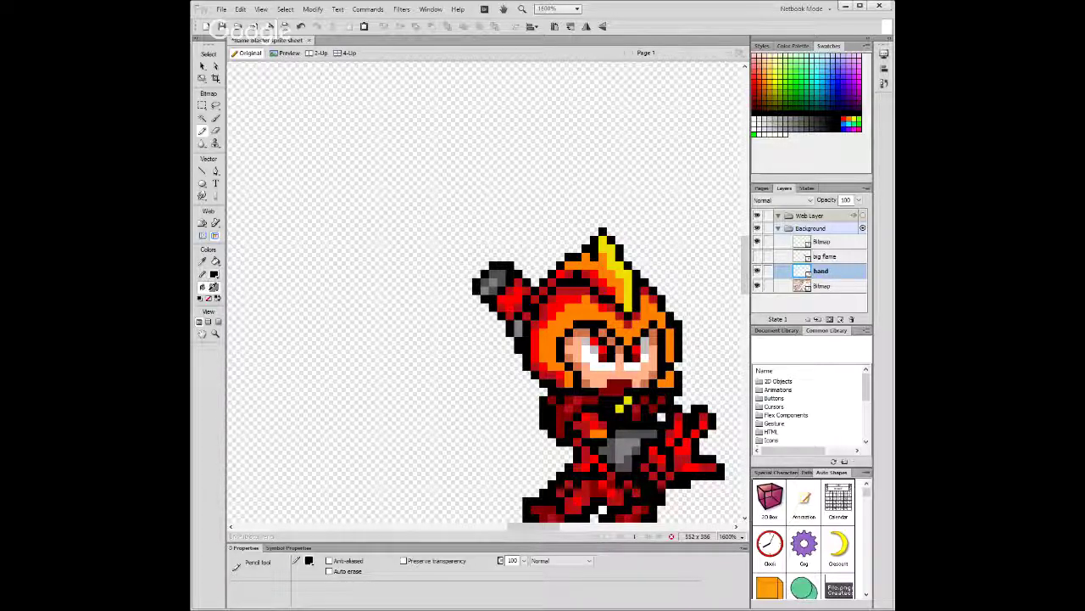
pyautogui.keyDown('alt'); pyautogui.click(632, 429); pyautogui.keyUp('alt')
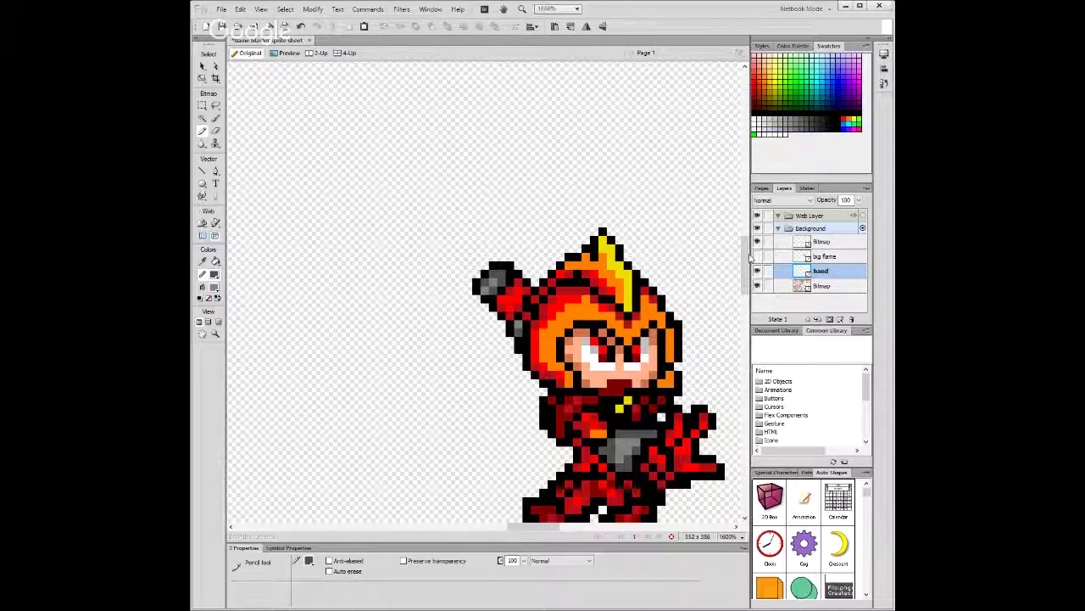
pyautogui.click(757, 256)
pyautogui.click(827, 257)
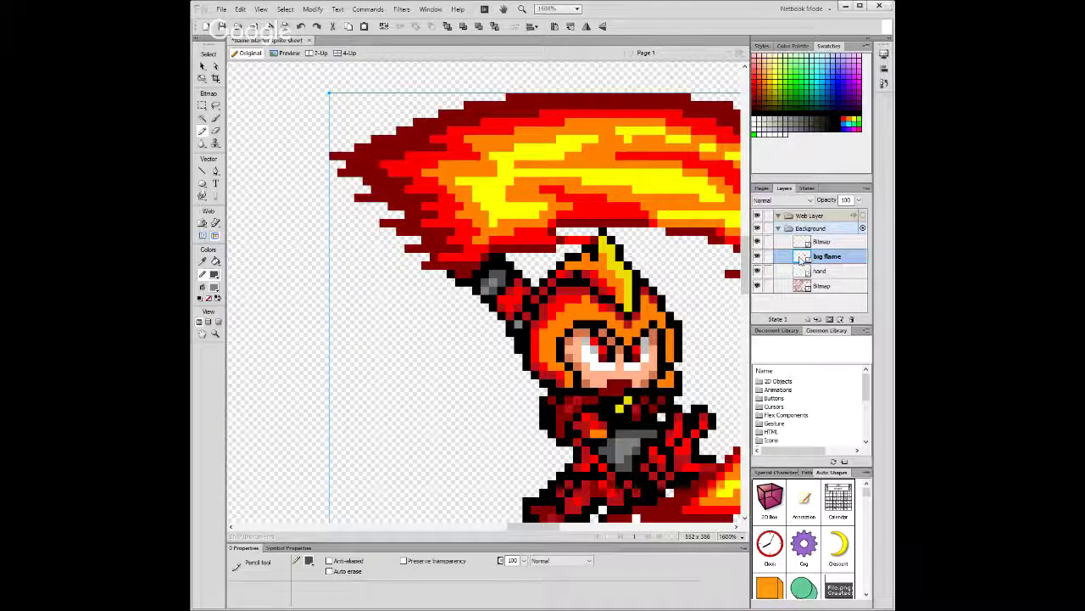
pyautogui.press('Delete')
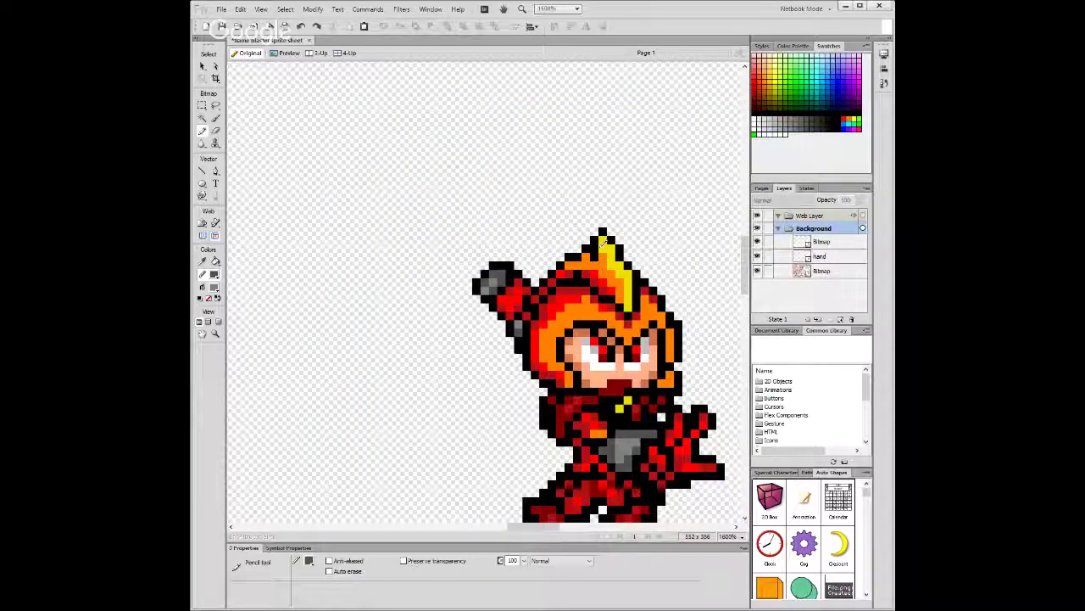
# Examine the raised-arm sprite up close and at sheet scale beside the neighbouring frames.
pyautogui.press('v')
pyautogui.hotkey('ctrl', '-')
pyautogui.hotkey('ctrl', '-')
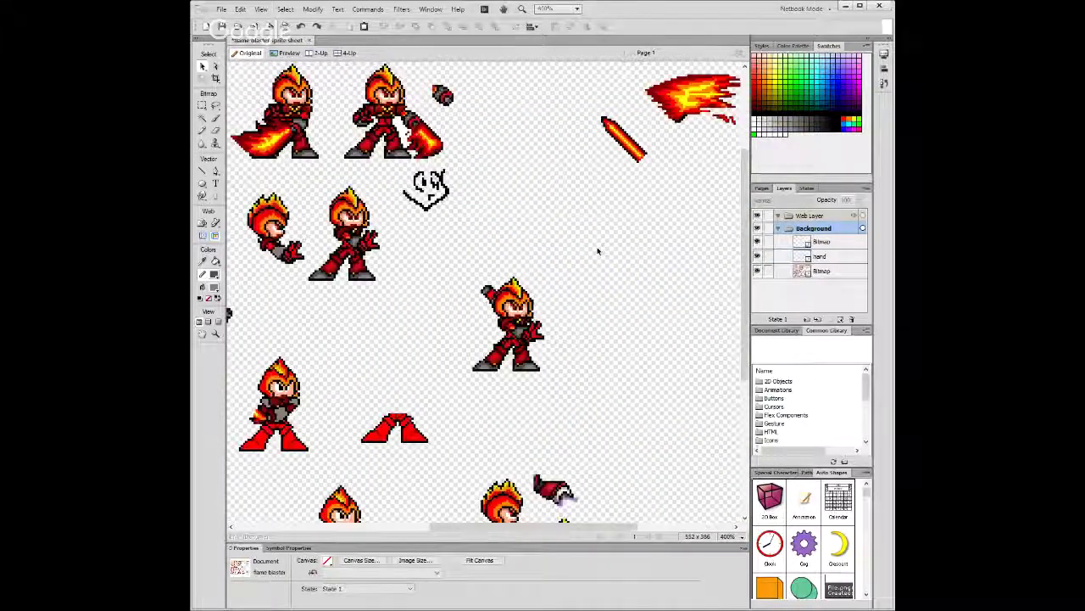
pyautogui.hotkey('ctrl', '=')
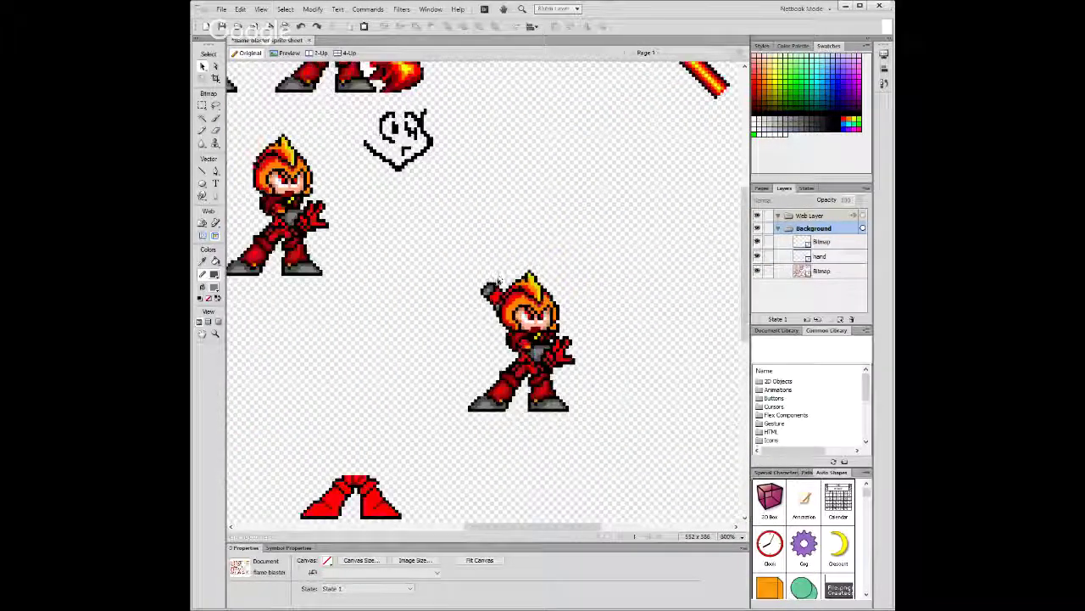
pyautogui.hotkey('ctrl', '-')
pyautogui.press('y')
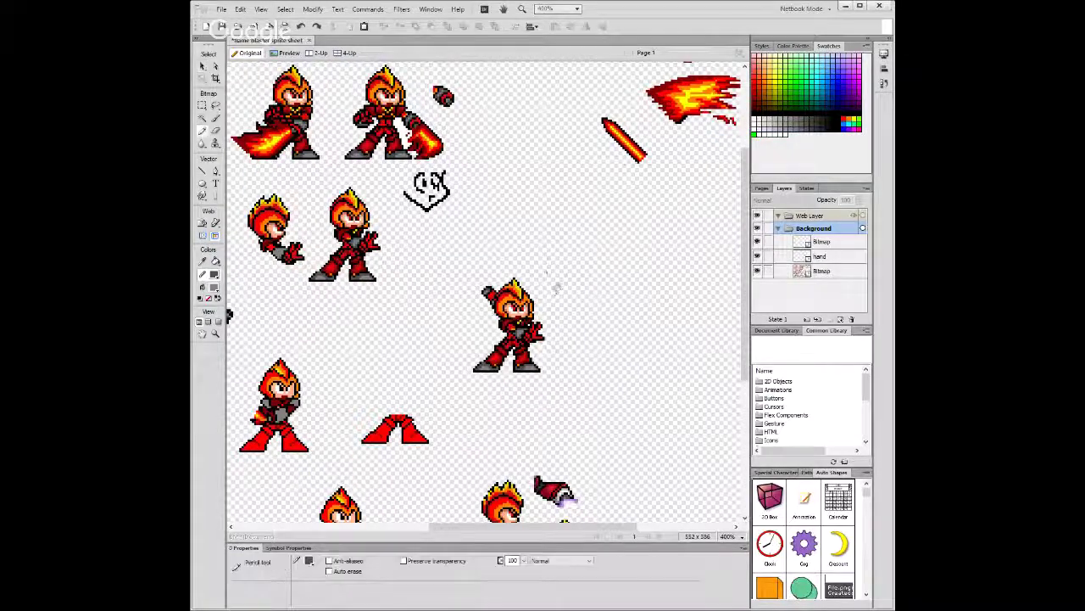
pyautogui.scroll(8, 488, 292)
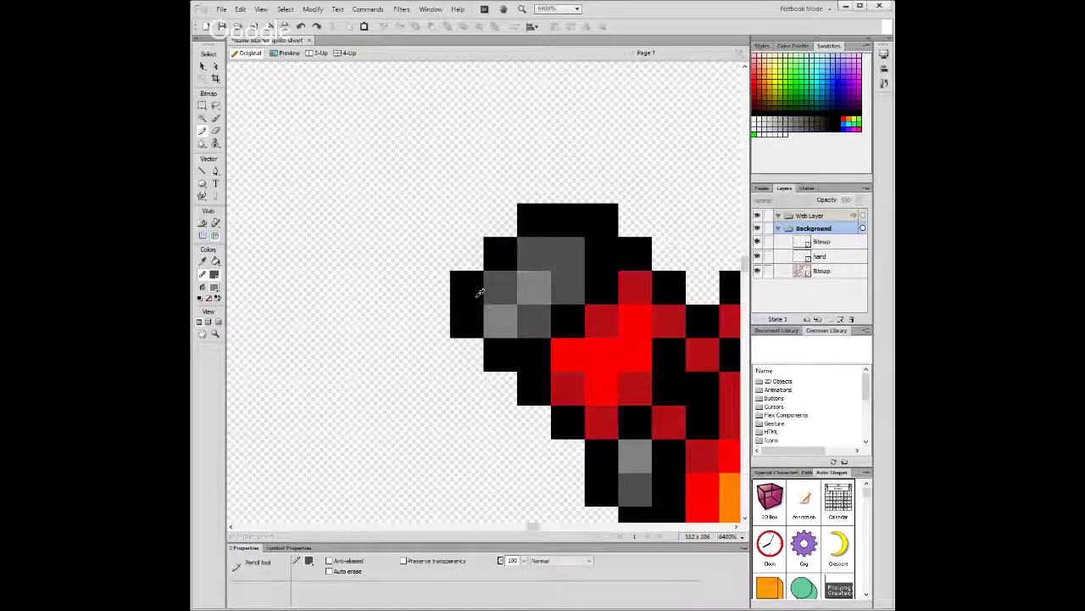
pyautogui.scroll(-8, 465, 294)
pyautogui.press('v')
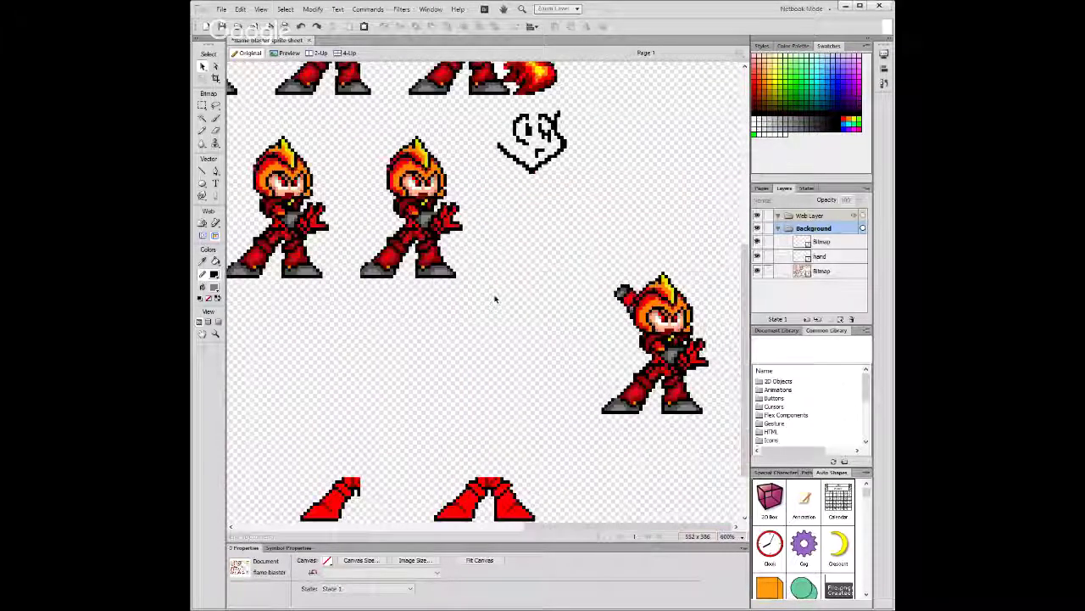
pyautogui.press('y')
pyautogui.scroll(2, 496, 250)
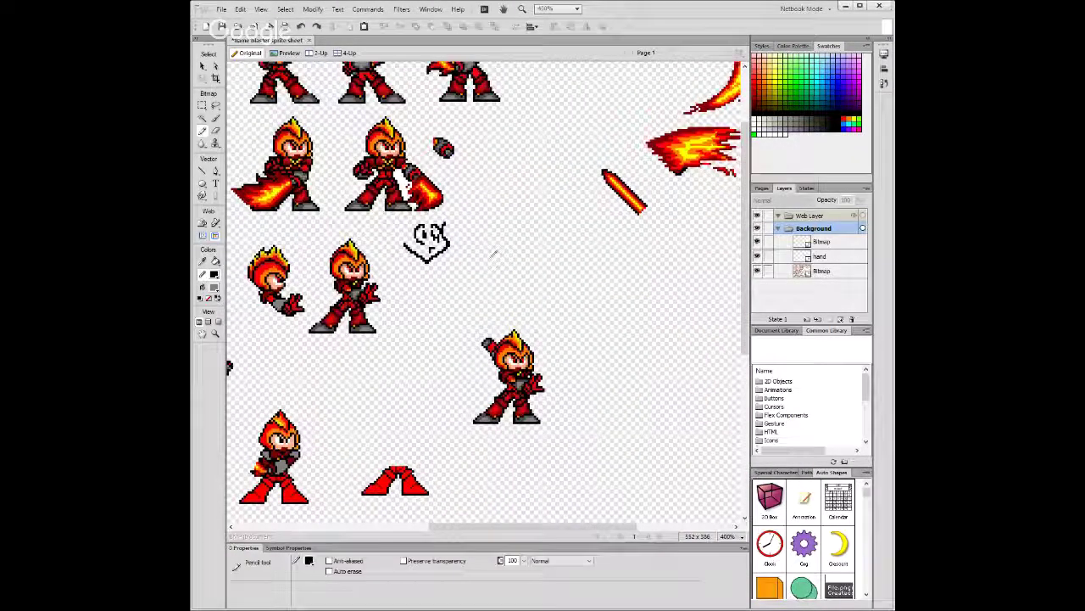
pyautogui.scroll(1, 491, 268)
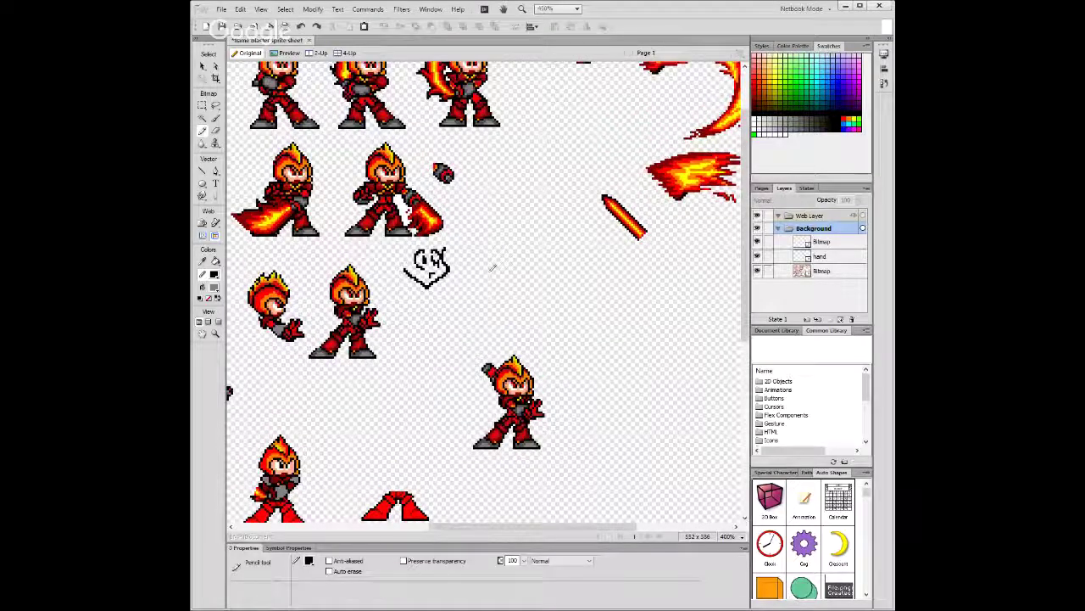
pyautogui.scroll(4, 481, 377)
# Inspect the hand object's outline and shading where the raised arm meets the helmet.
pyautogui.click(479, 398)
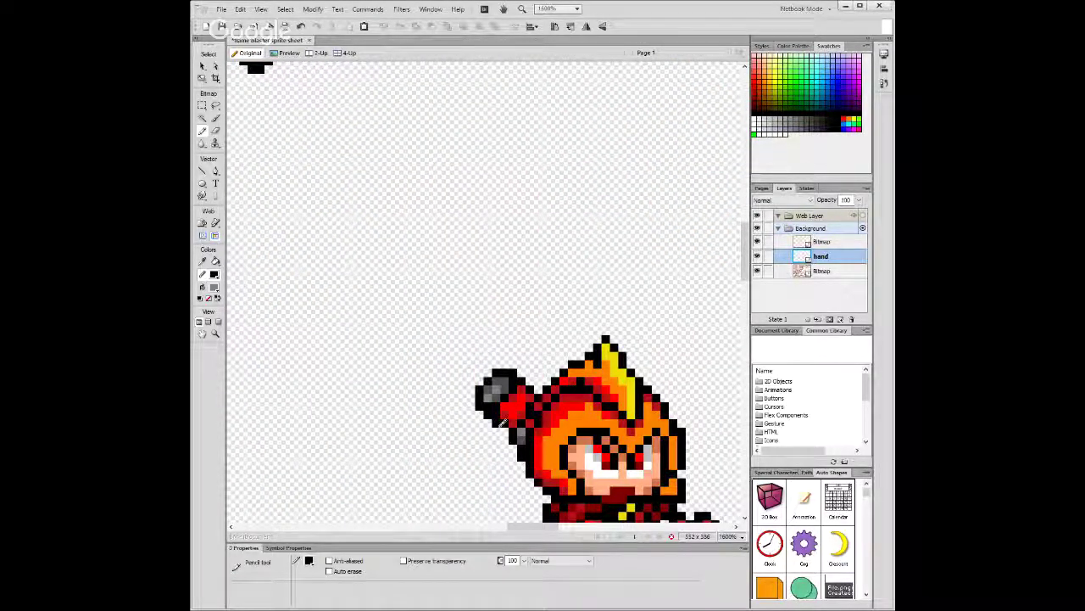
pyautogui.press('v')
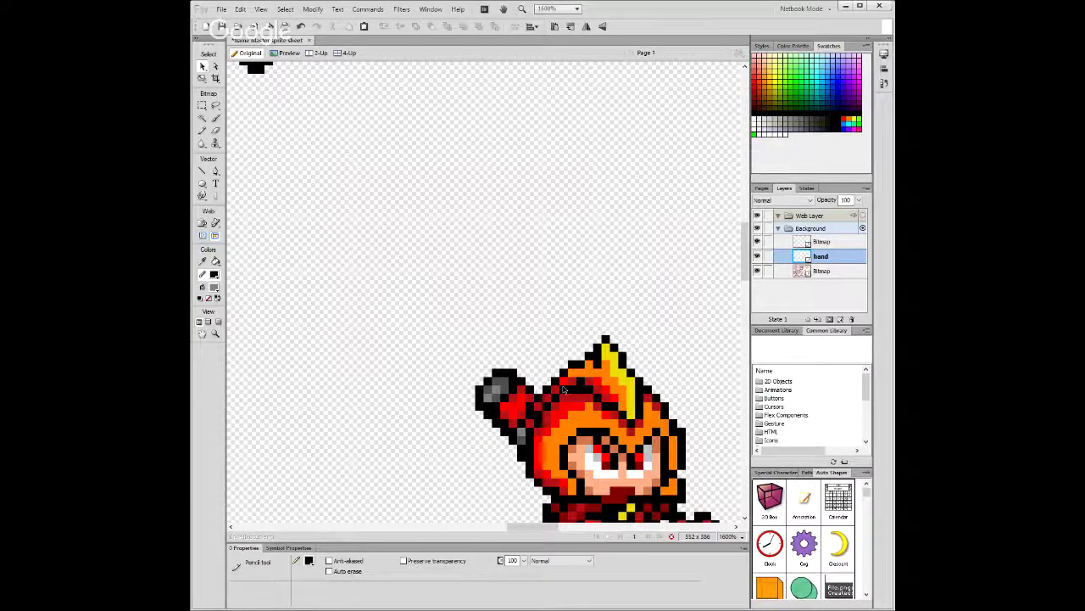
pyautogui.scroll(-3, 562, 387)
pyautogui.scroll(-3, 562, 387)
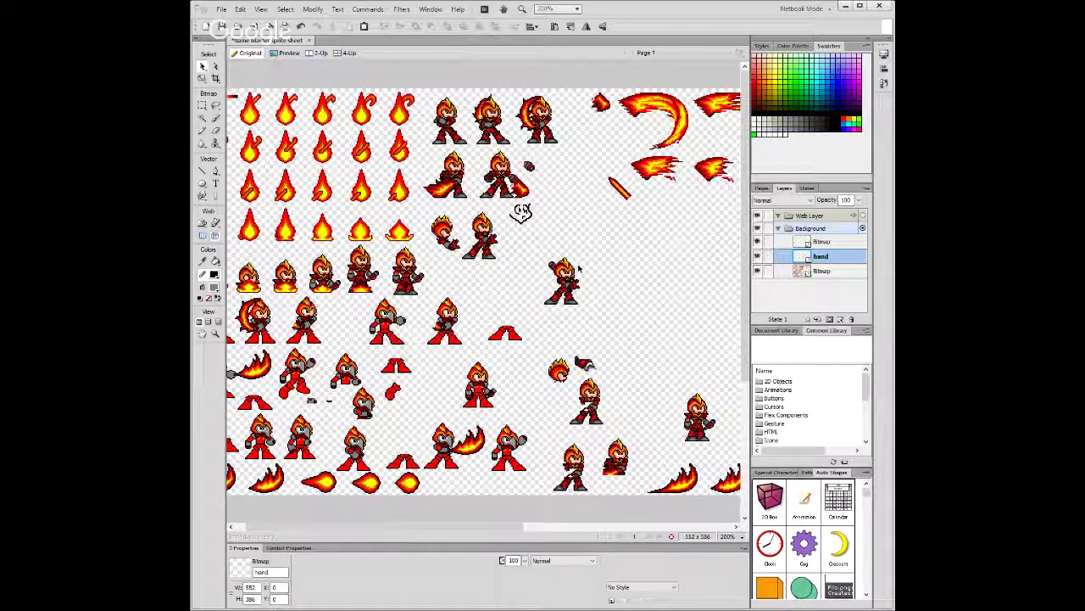
pyautogui.scroll(6, 579, 269)
pyautogui.press('y')
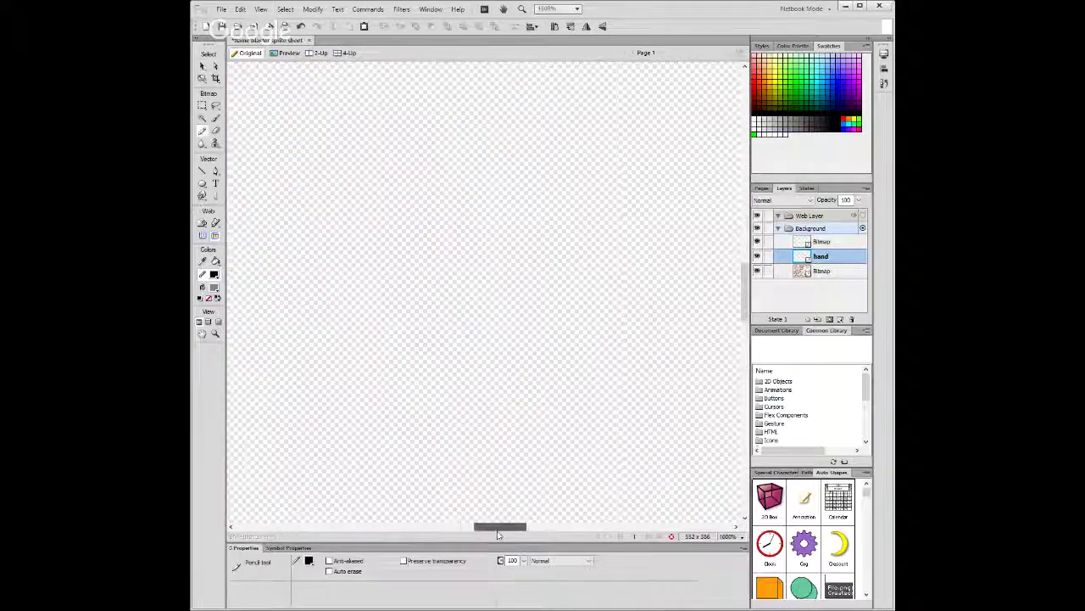
pyautogui.scroll(-2, 252, 171)
pyautogui.scroll(2, 252, 172)
pyautogui.scroll(-2, 252, 171)
pyautogui.scroll(2, 252, 172)
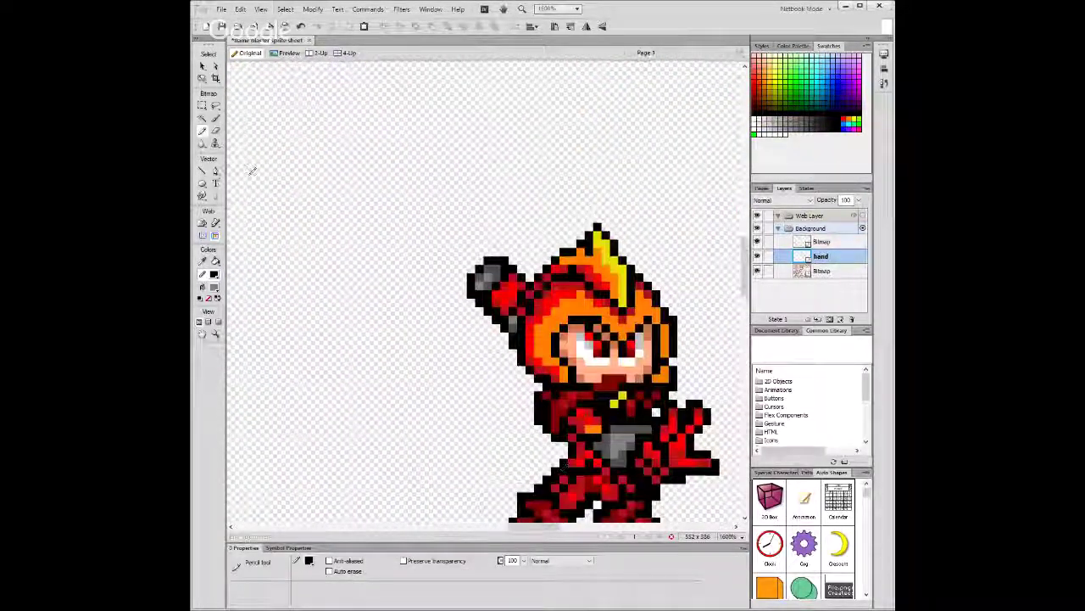
# Pick dark red as the pencil colour and compare the raised-arm sprite with the other attack frames.
pyautogui.click(217, 298)
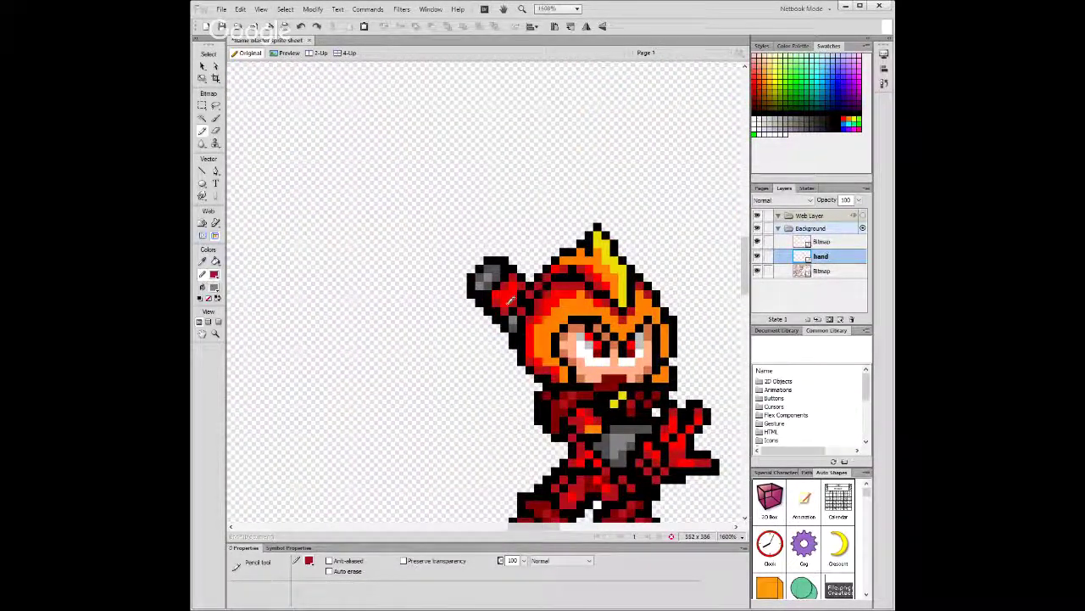
pyautogui.press('v')
pyautogui.scroll(-2, 539, 320)
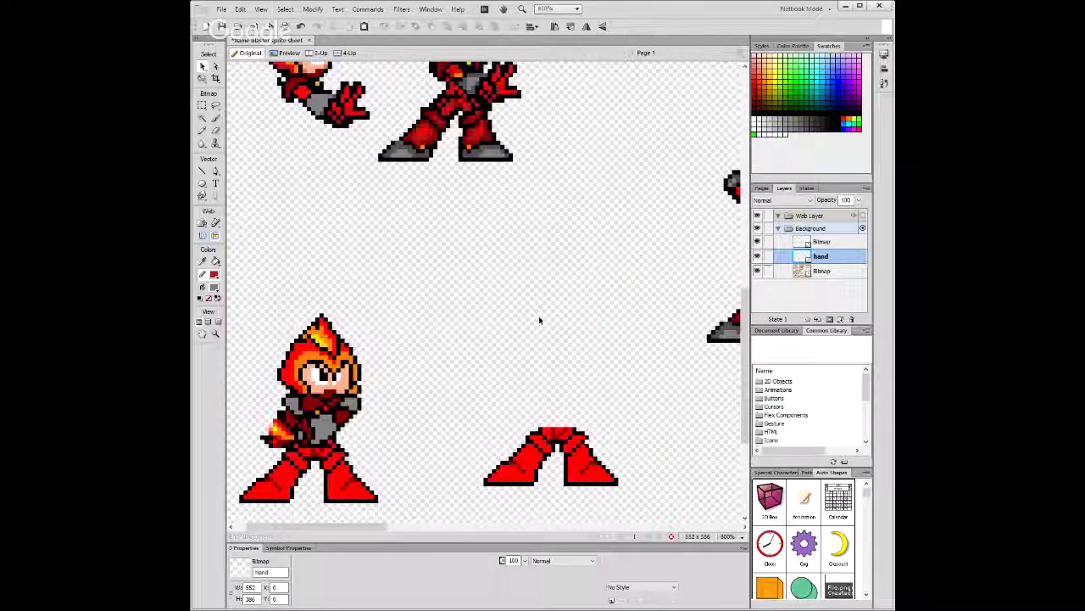
pyautogui.scroll(-3, 538, 320)
pyautogui.scroll(3, 538, 320)
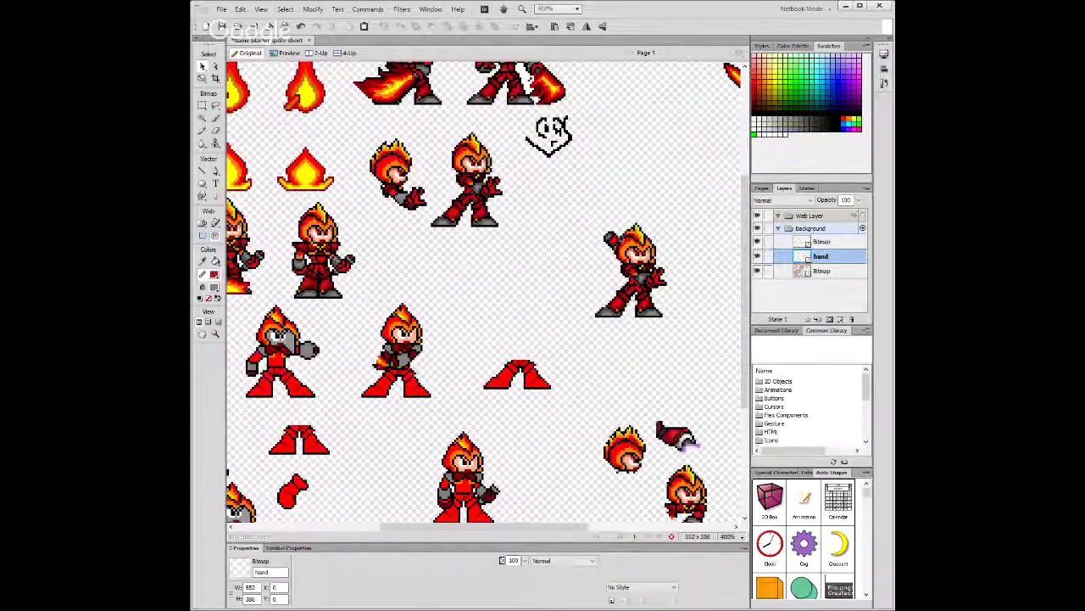
pyautogui.press('y')
pyautogui.moveTo(488, 526); pyautogui.dragTo(547, 527)
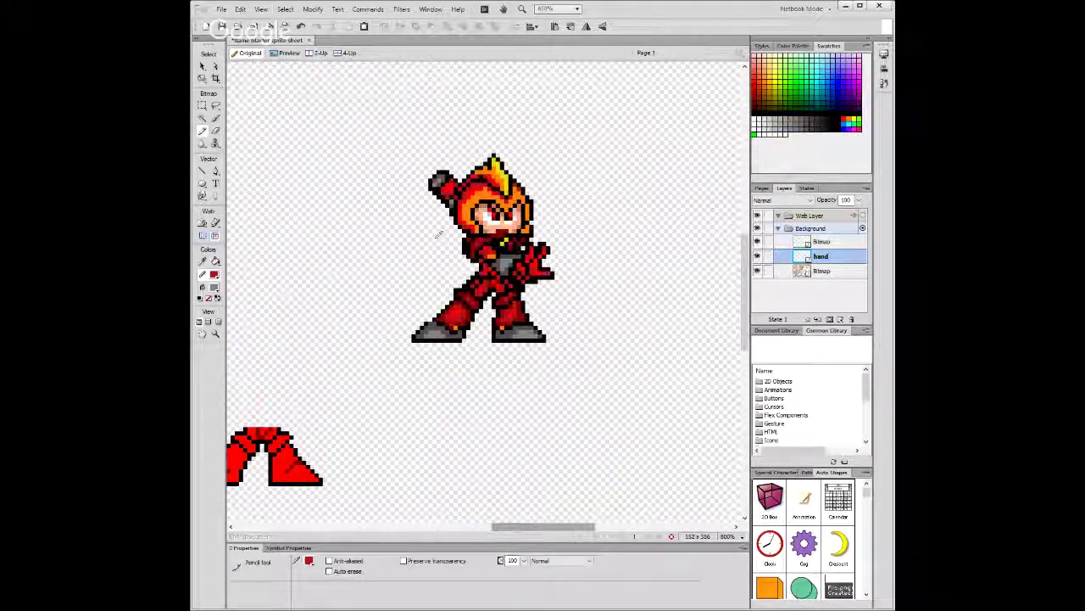
pyautogui.press('v')
pyautogui.scroll(-2, 459, 215)
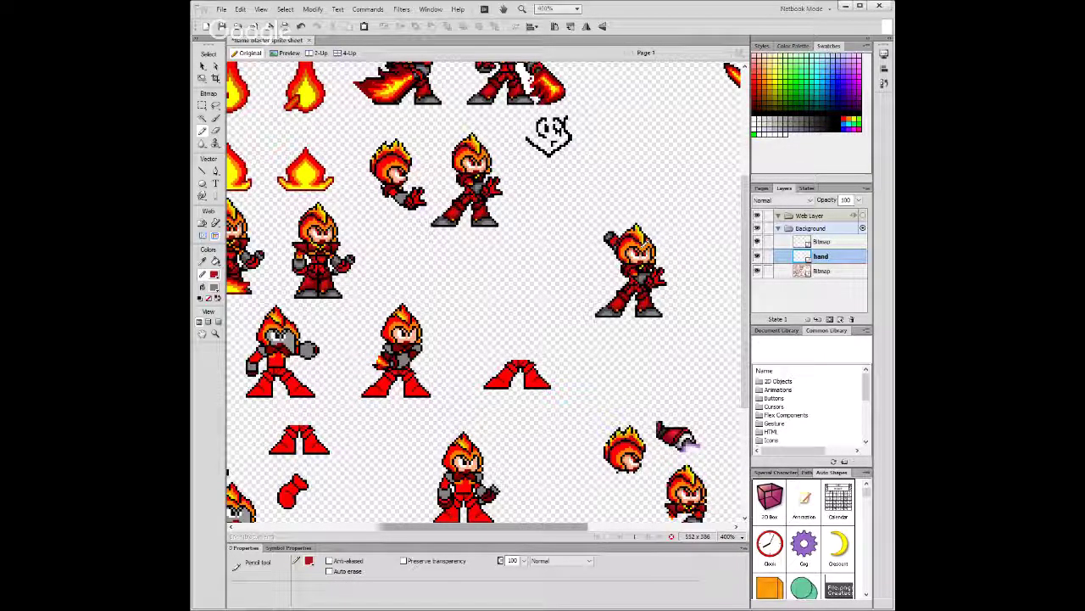
pyautogui.scroll(3, 583, 410)
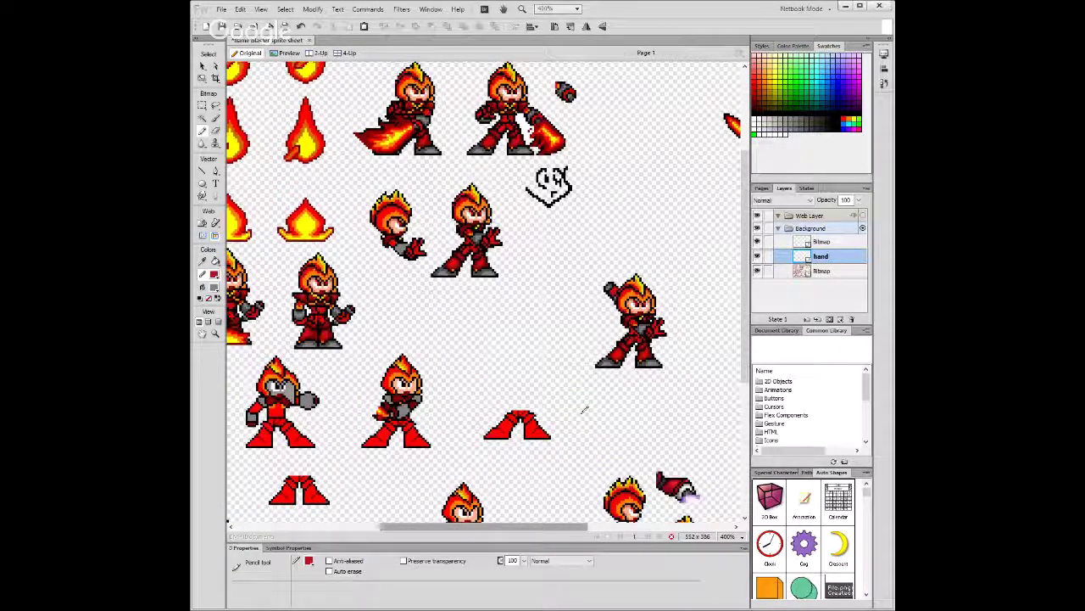
pyautogui.scroll(3, 583, 410)
pyautogui.scroll(3, 551, 484)
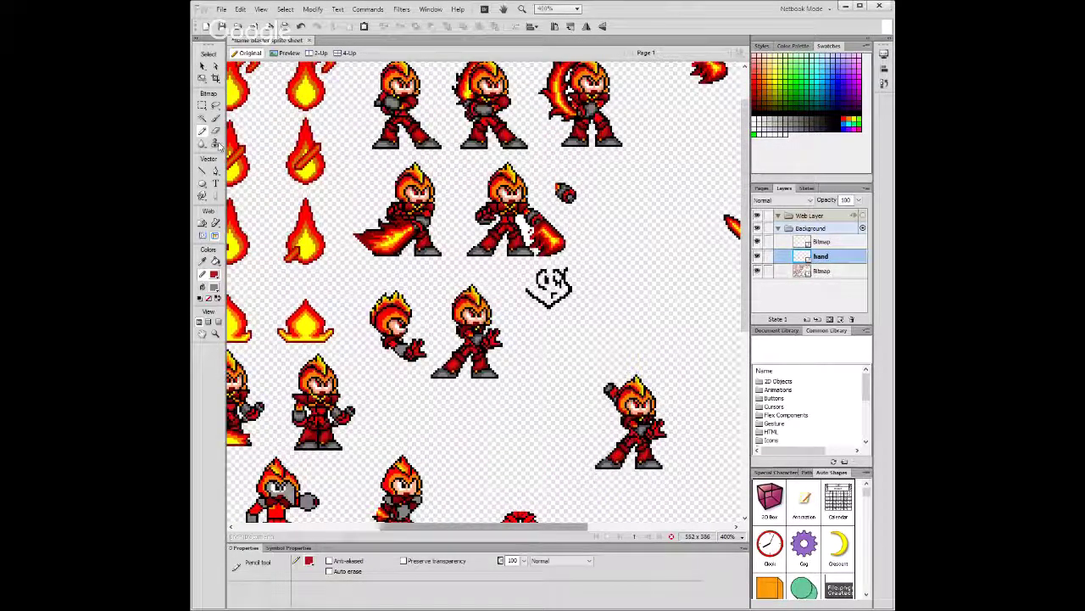
# Merge the hand object into the sprite sheet bitmap beneath it.
pyautogui.press('m')
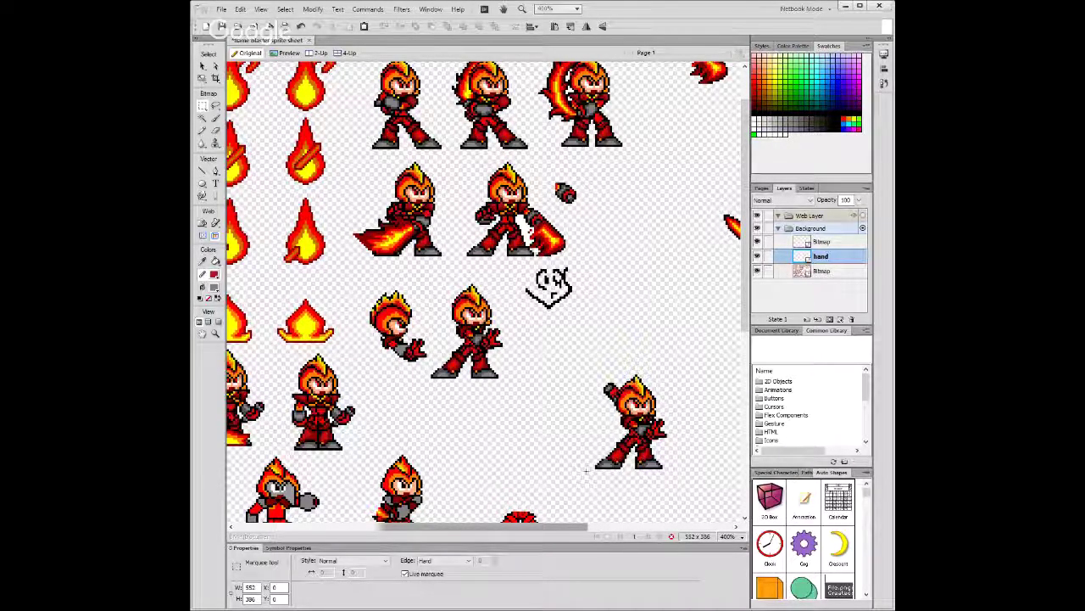
pyautogui.moveTo(590, 470); pyautogui.dragTo(676, 369)
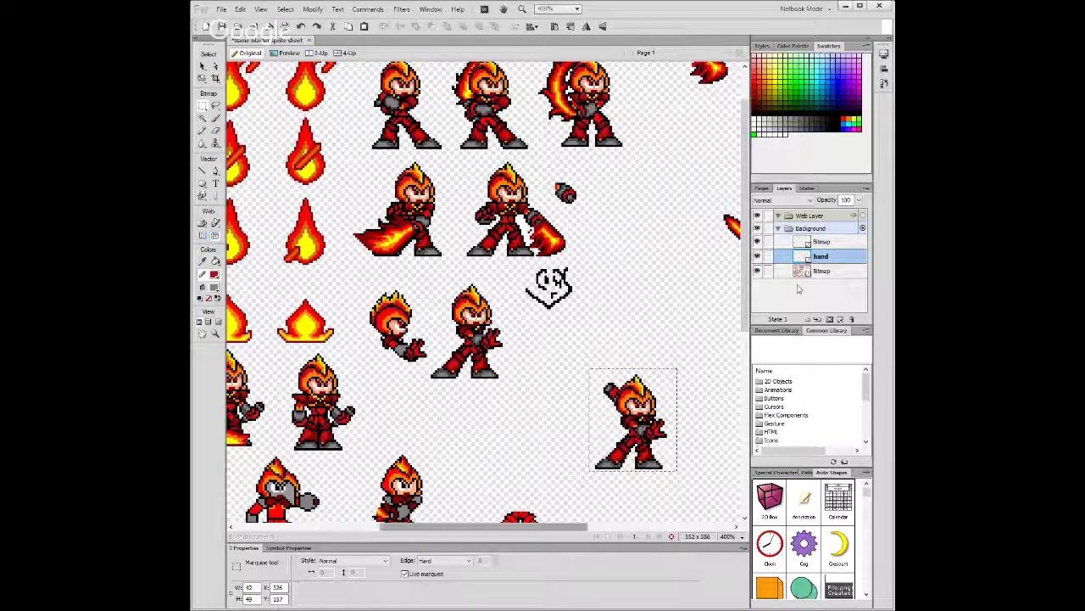
pyautogui.keyDown('shift'); pyautogui.click(814, 271); pyautogui.keyUp('shift')
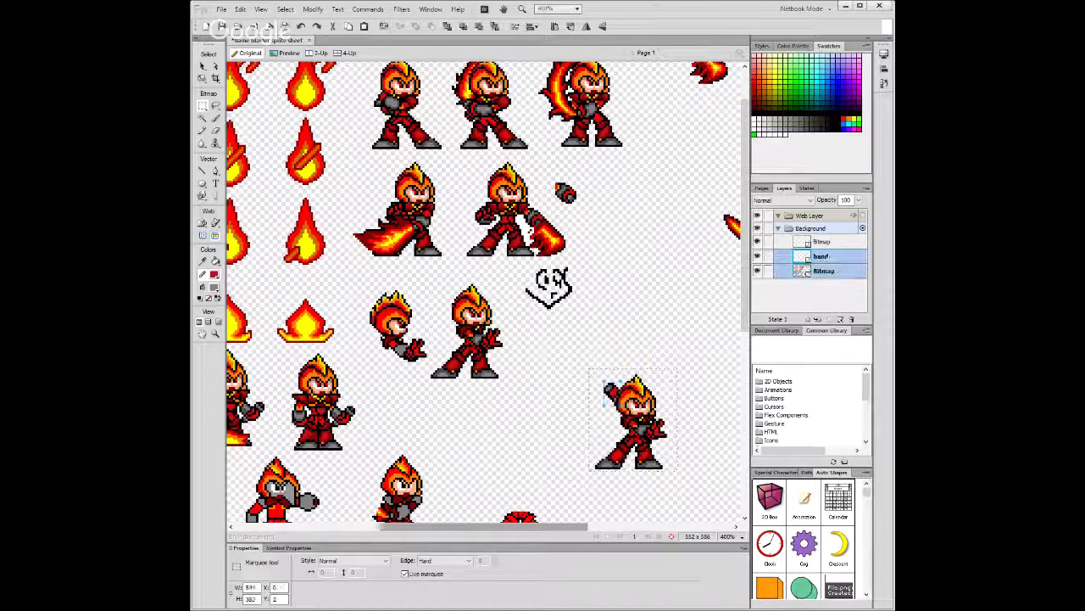
pyautogui.hotkey('ctrl', 'e')
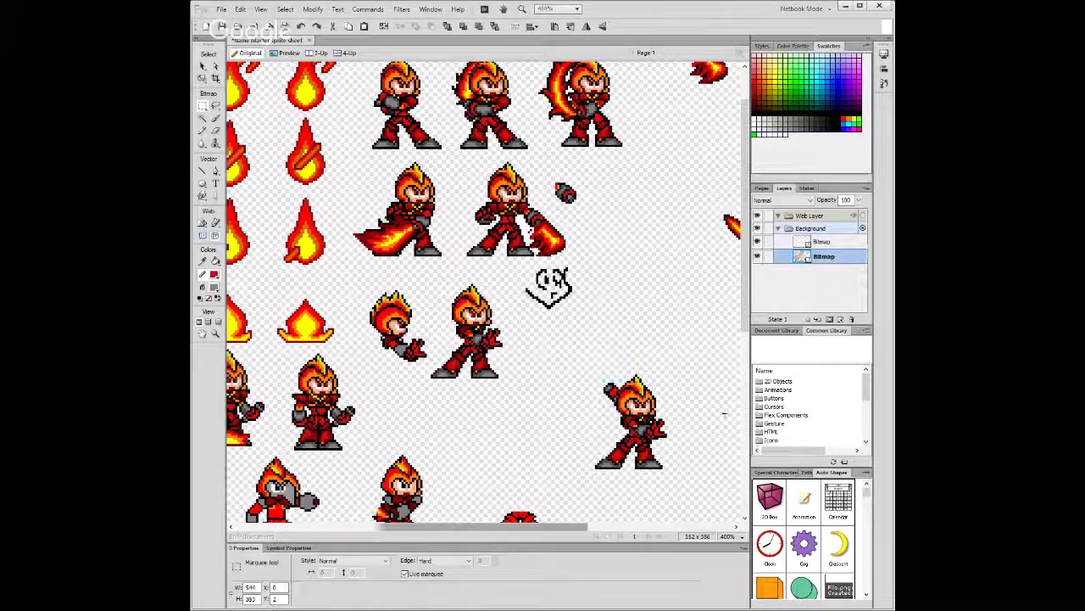
# Move the raised-arm sprite to the end of the second attack row, and the loose hand piece to the empty area below the flame-haired head.
pyautogui.moveTo(583, 468); pyautogui.dragTo(623, 191)
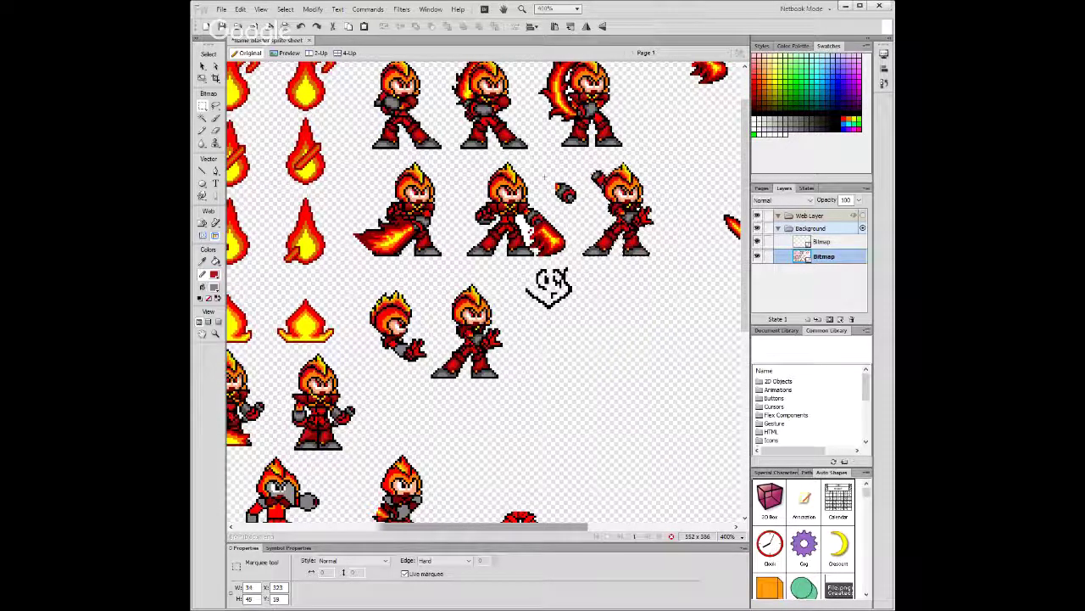
pyautogui.moveTo(550, 176); pyautogui.dragTo(573, 212)
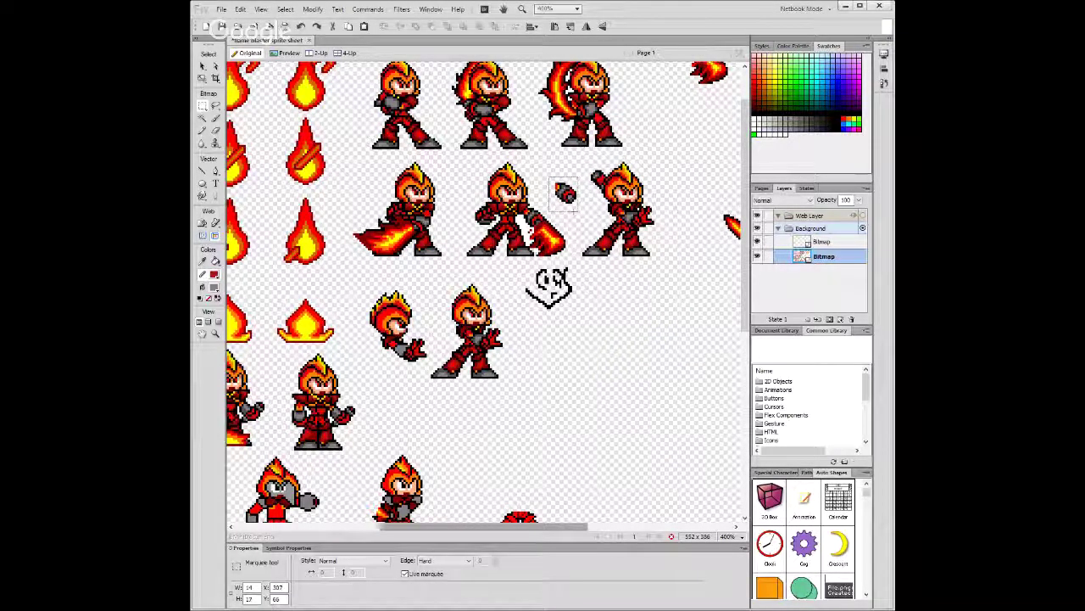
pyautogui.press('Delete')
pyautogui.hotkey('ctrl', 'z')
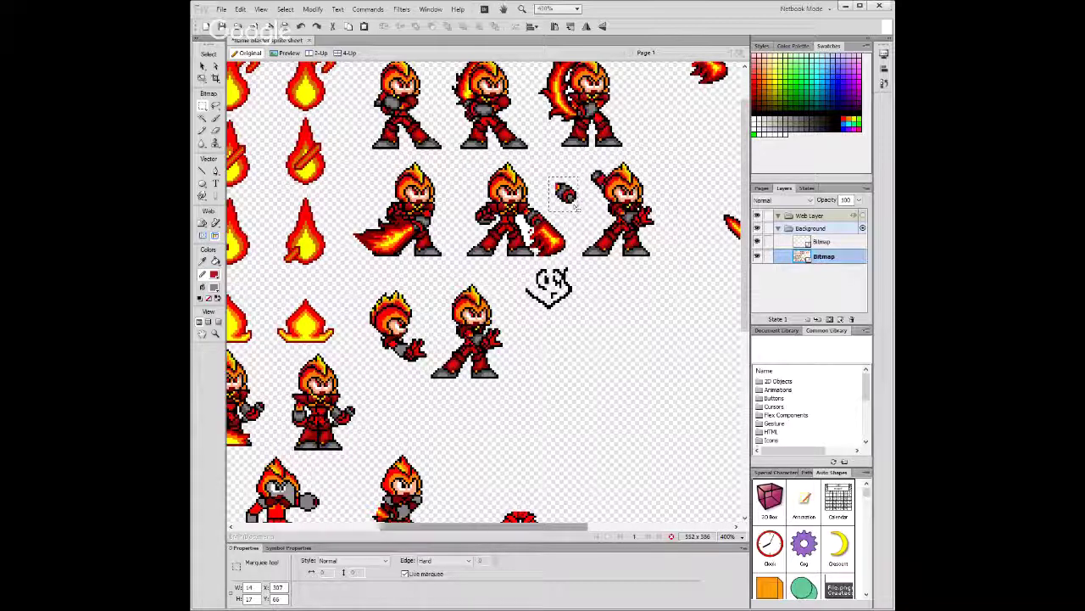
pyautogui.moveTo(564, 194); pyautogui.dragTo(411, 410)
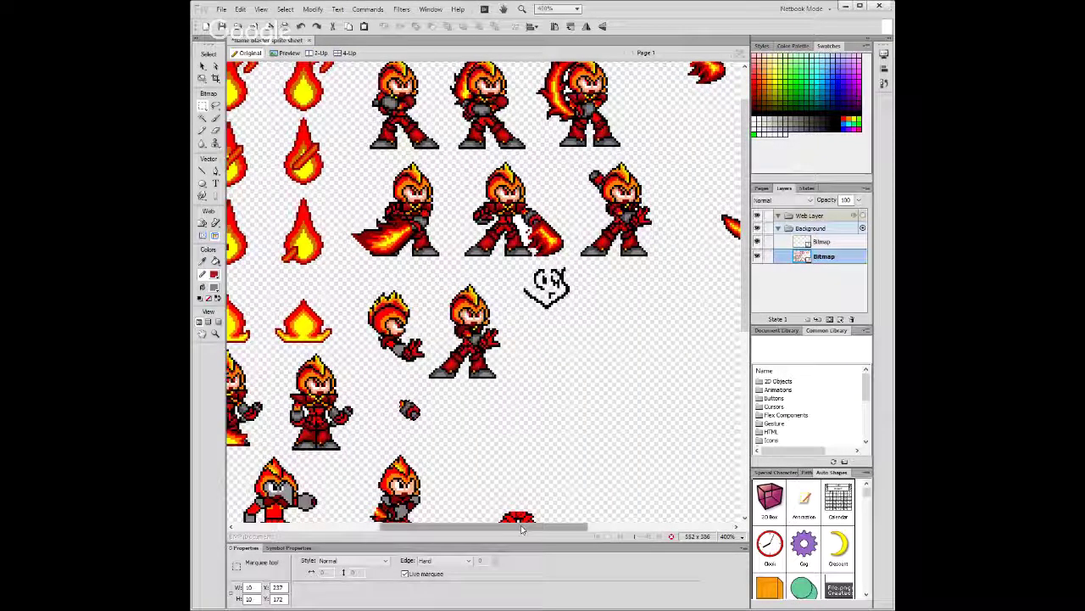
pyautogui.moveTo(521, 529); pyautogui.dragTo(555, 529)
pyautogui.scroll(3, 502, 387)
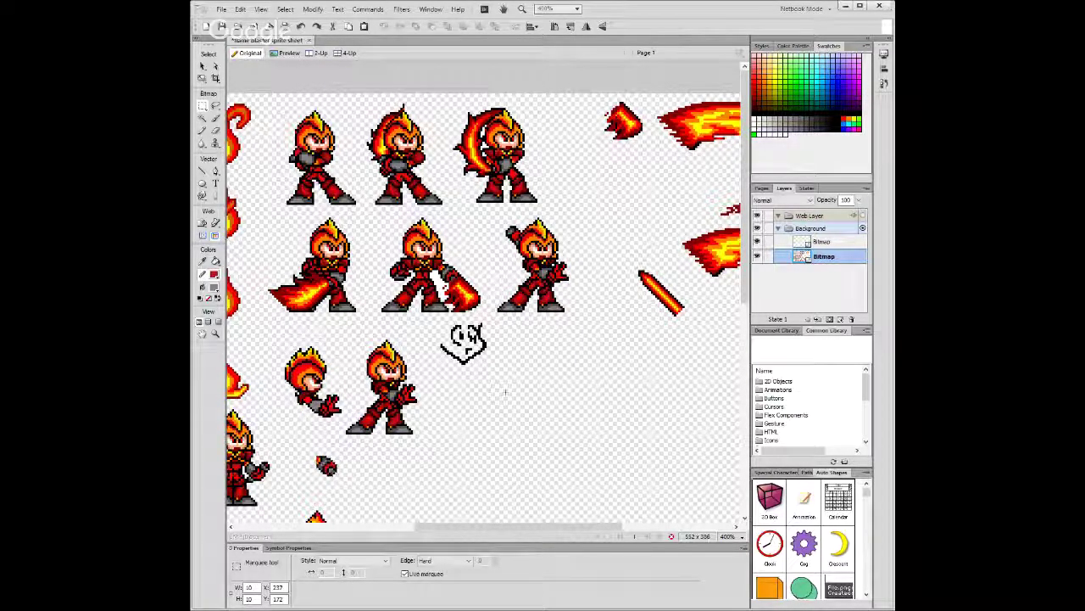
pyautogui.hscroll(-2, 515, 231)
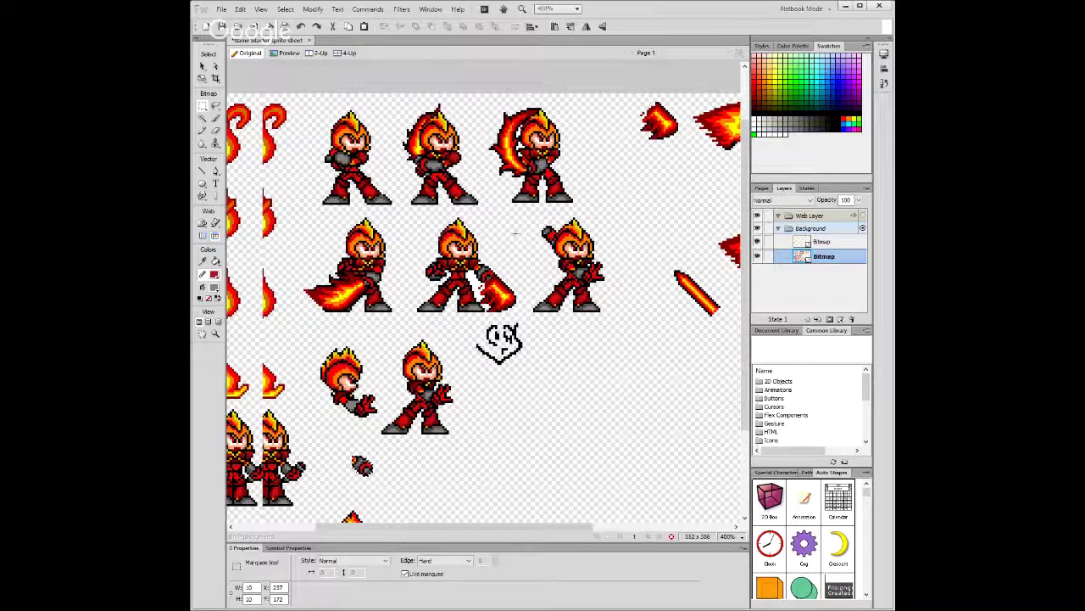
# Save the sprite sheet containing the new raised-arm frame and close it.
pyautogui.scroll(-3, 515, 231)
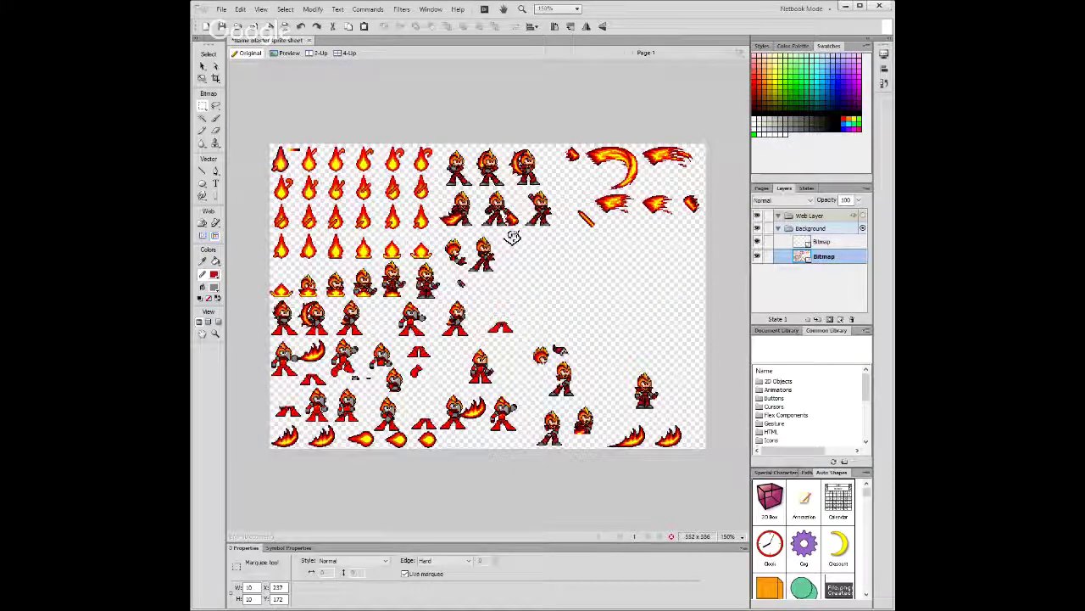
pyautogui.scroll(1, 513, 236)
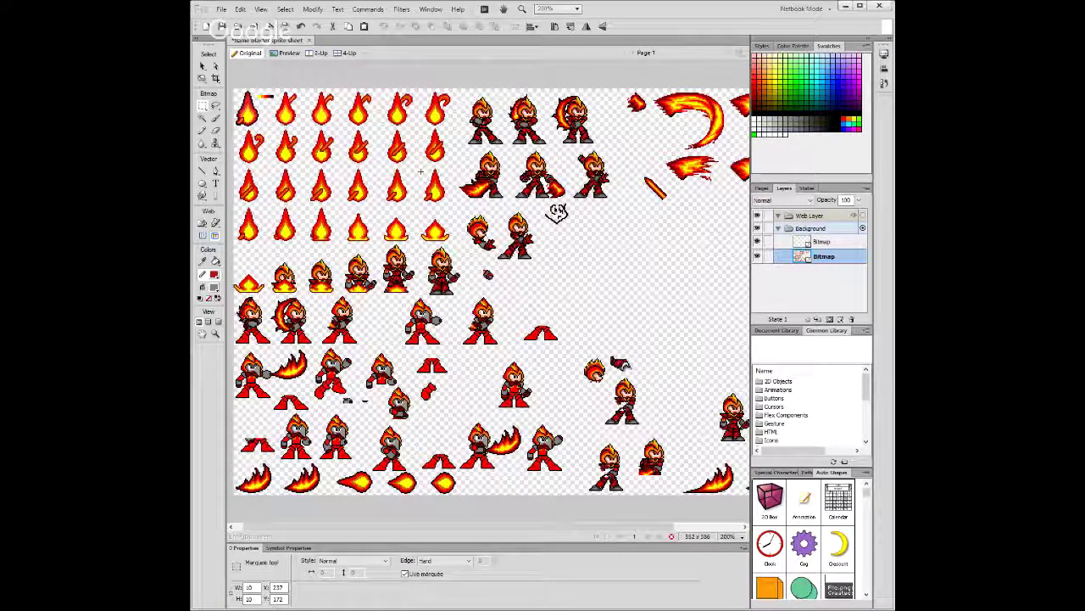
pyautogui.press('alt')
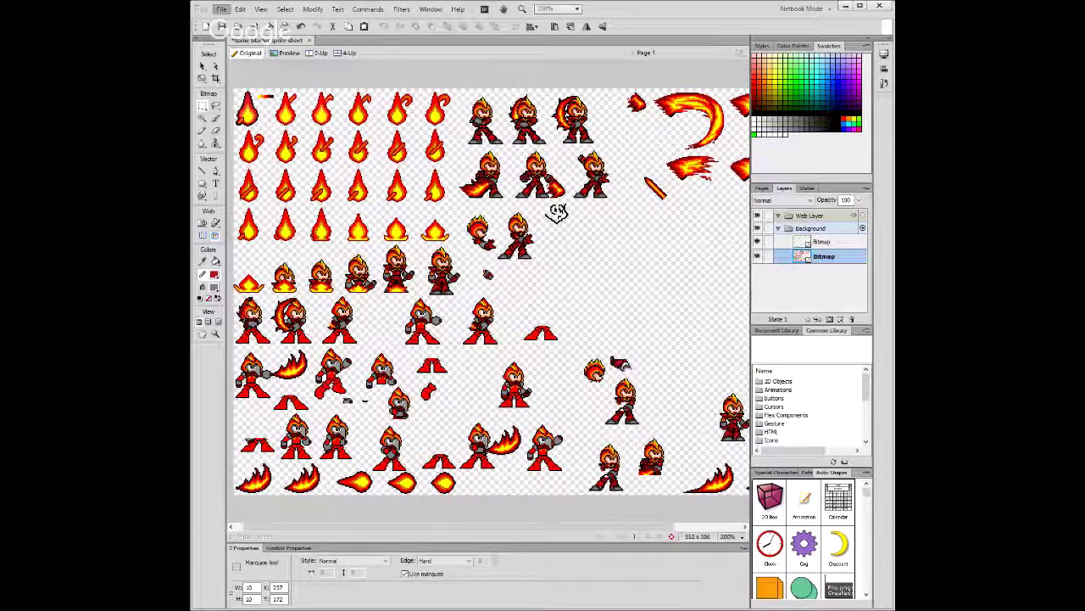
pyautogui.press('Escape')
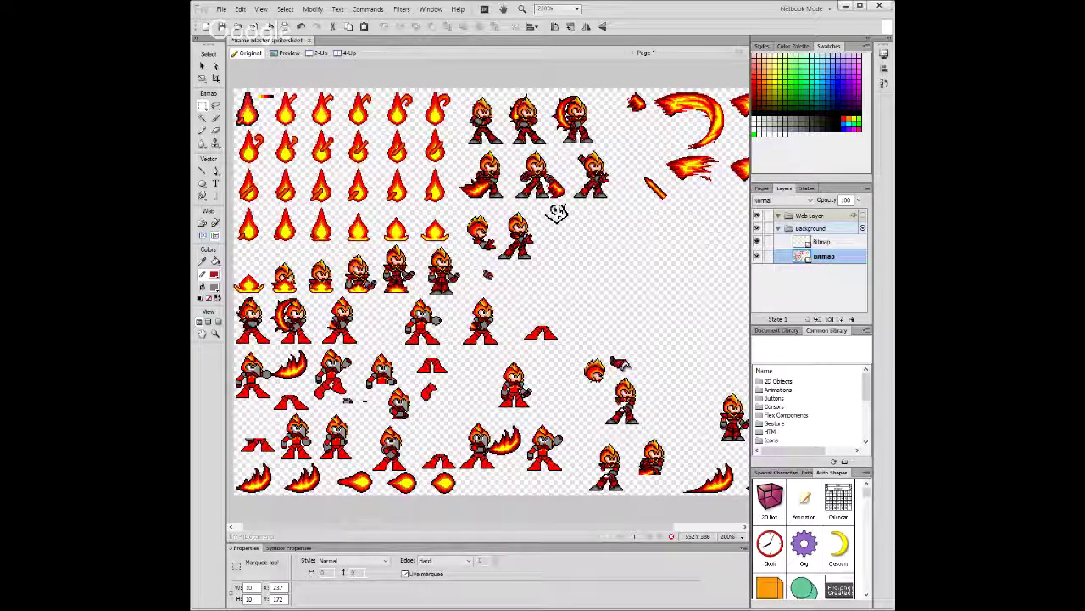
pyautogui.hotkey('ctrl', 'a')
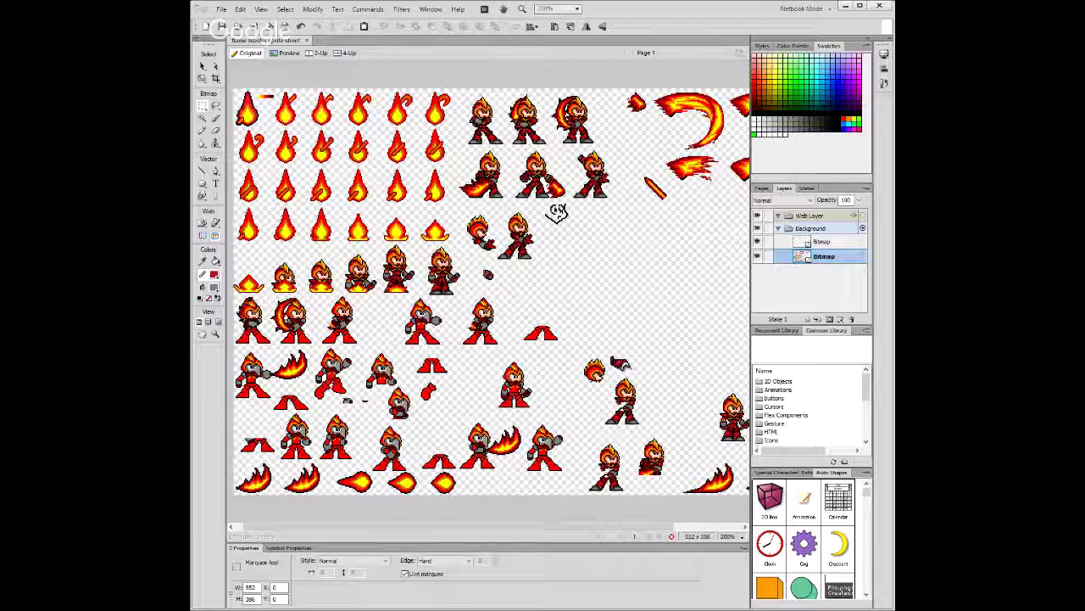
pyautogui.hotkey('ctrl', 'w')
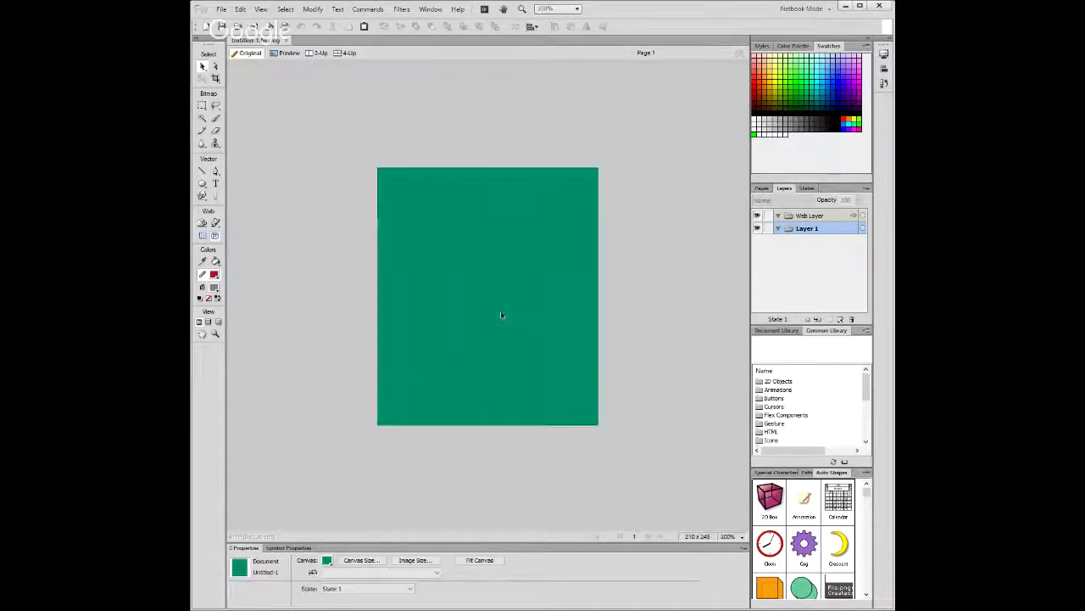
# Set up a dark teal 87 x 75 pixel document with an empty bitmap, and close the green 210 x 245 document.
pyautogui.hotkey('ctrl', '=')
pyautogui.press('m')
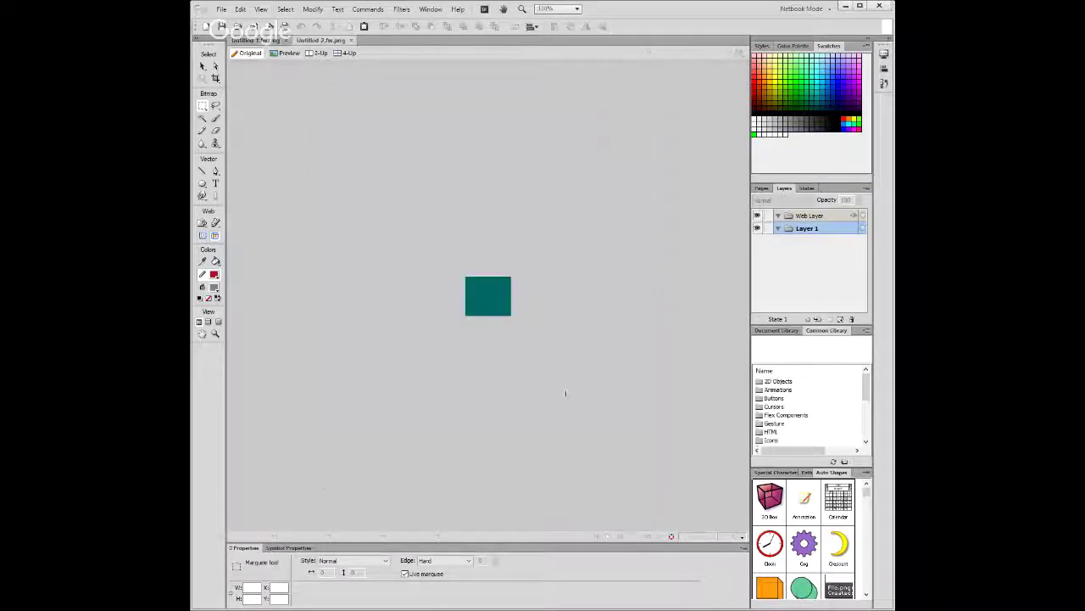
pyautogui.hotkey('ctrl', '=')
pyautogui.hotkey('ctrl', '=')
pyautogui.hotkey('ctrl', '=')
pyautogui.hotkey('ctrl', '=')
pyautogui.hotkey('ctrl', '=')
pyautogui.hotkey('ctrl', '=')
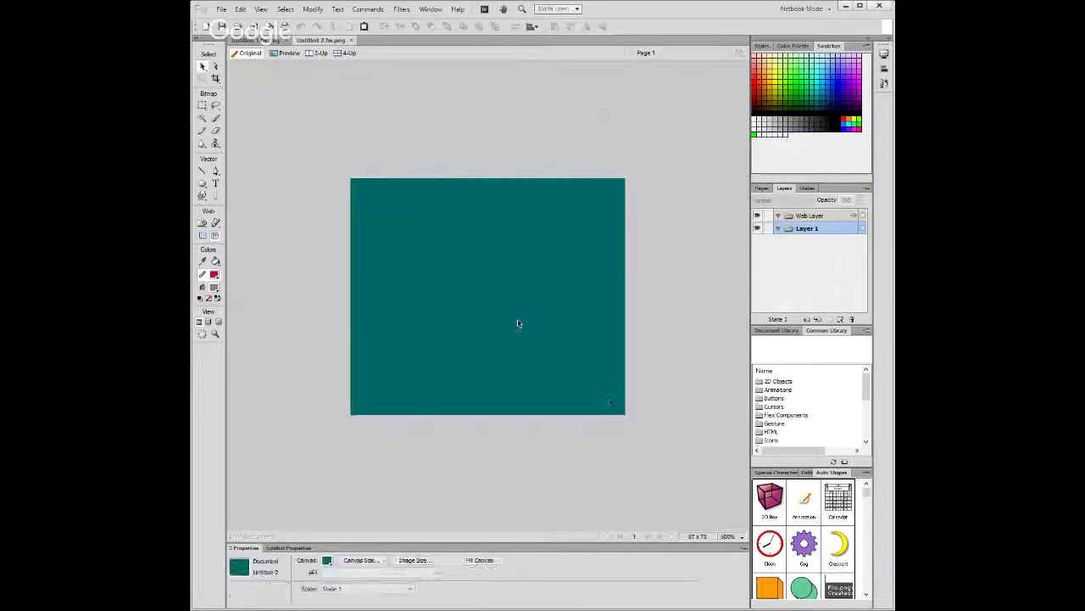
pyautogui.click(265, 40)
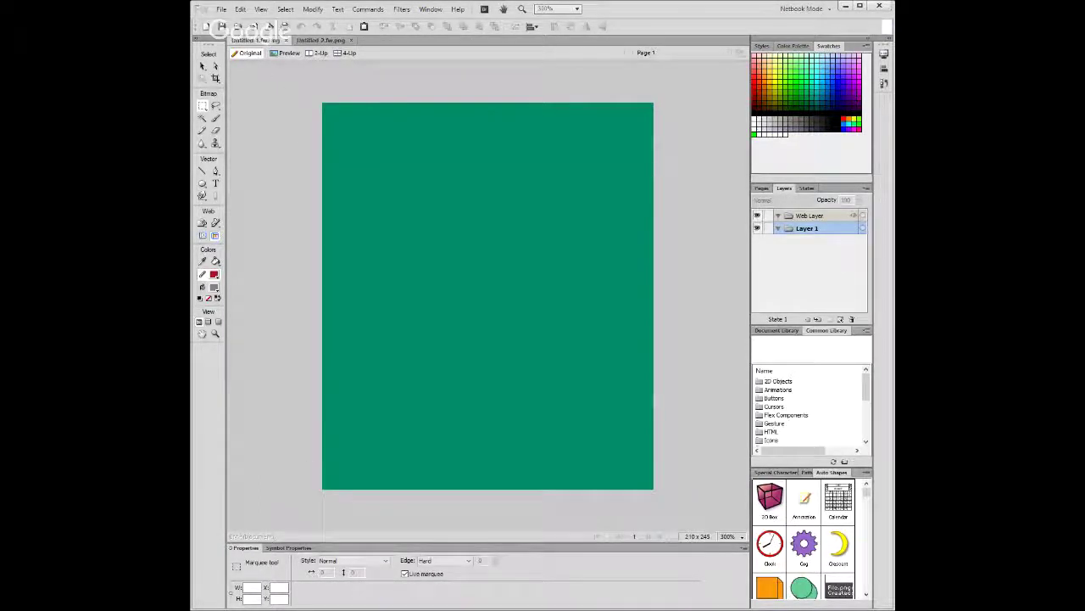
pyautogui.click(286, 39)
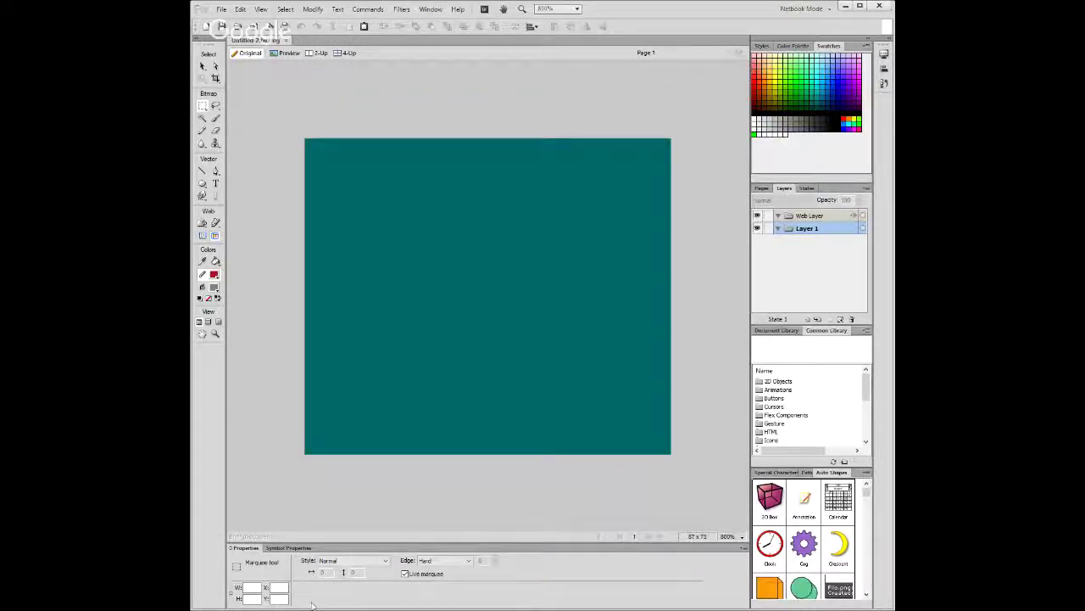
pyautogui.hotkey('ctrl', 'v')
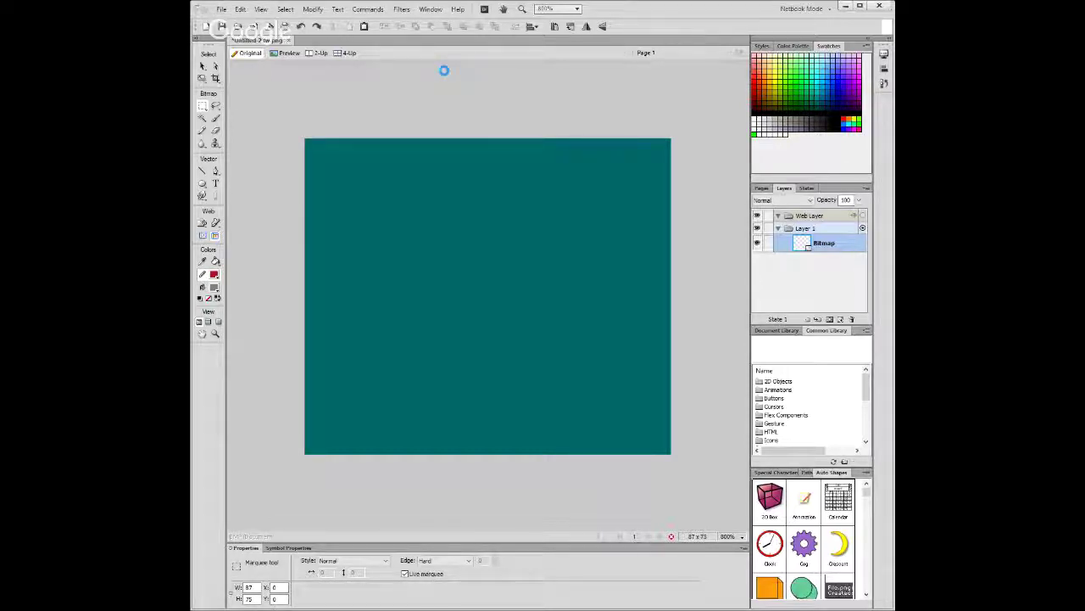
# Reopen the flame blaster sprite sheet and delete its white background using the Magic Wand.
pyautogui.press('w')
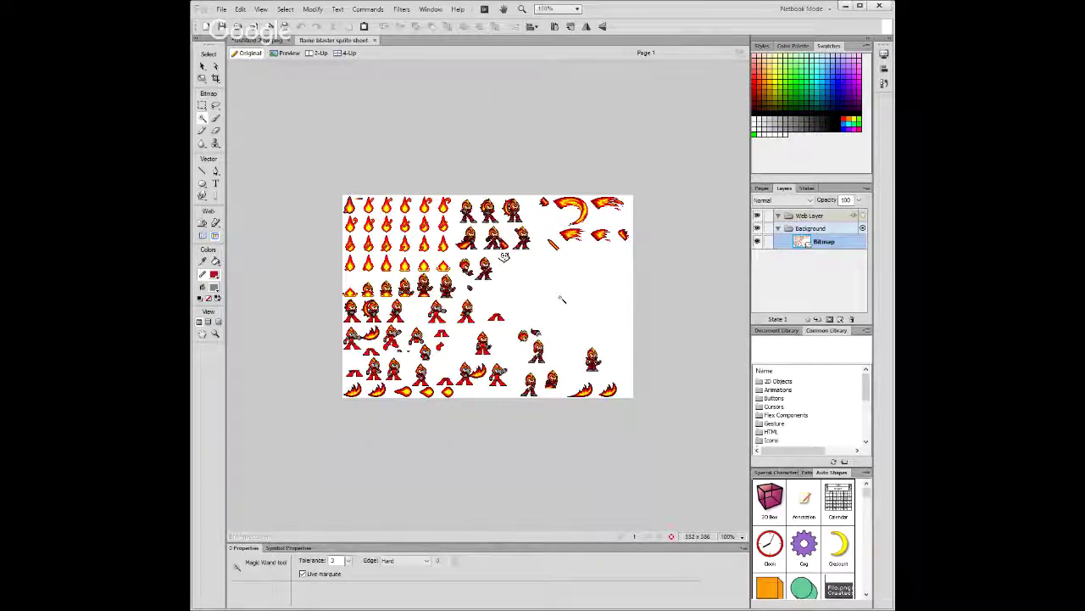
pyautogui.click(561, 298)
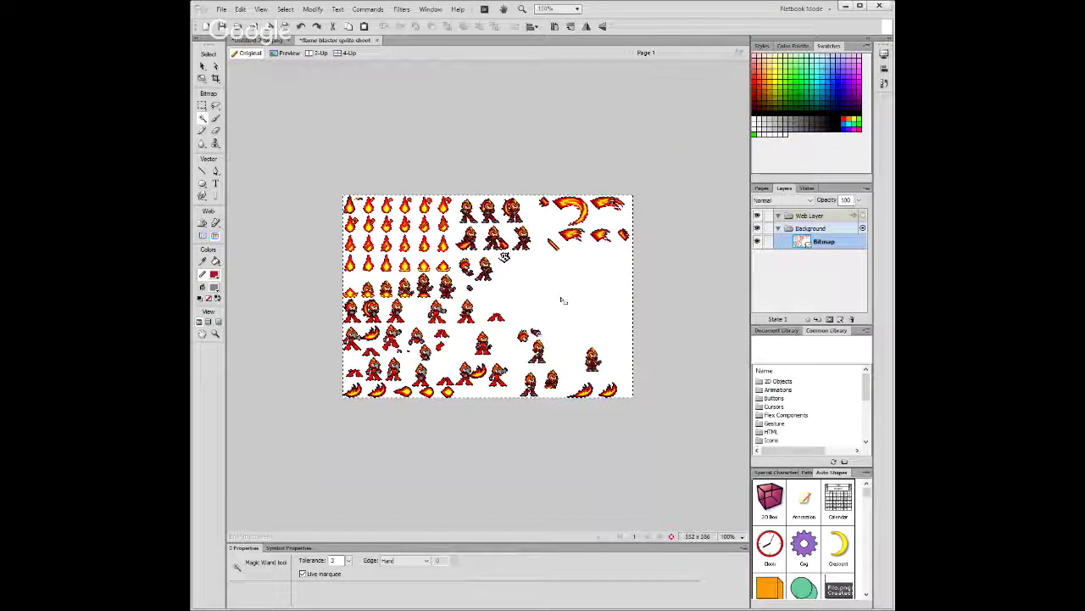
pyautogui.hotkey('ctrl', '=')
pyautogui.hotkey('ctrl', '=')
pyautogui.hotkey('ctrl', '=')
pyautogui.hotkey('ctrl', '=')
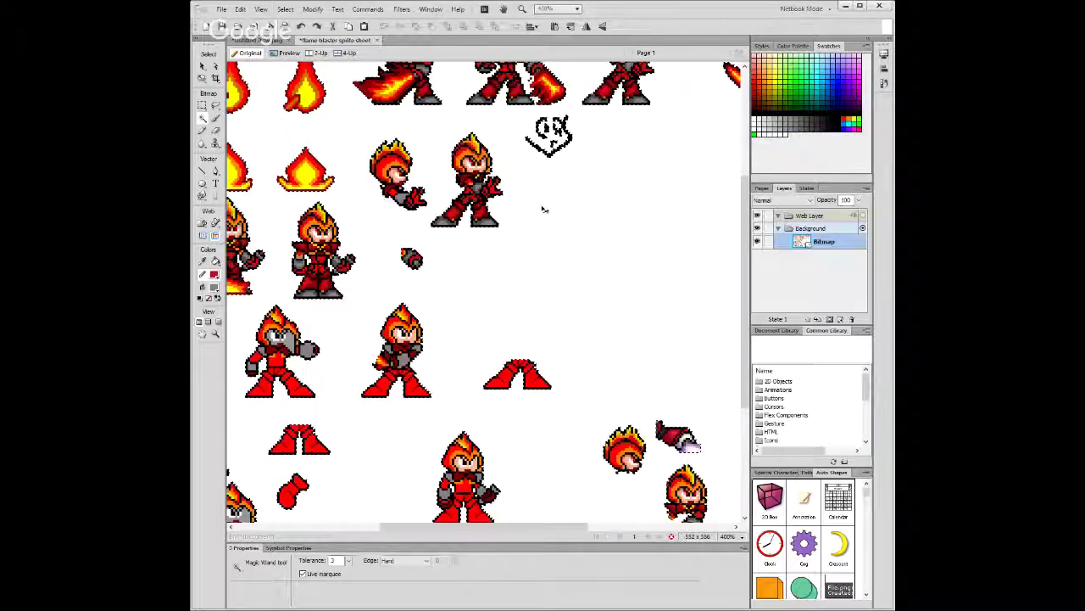
pyautogui.scroll(3, 542, 208)
pyautogui.scroll(1, 542, 208)
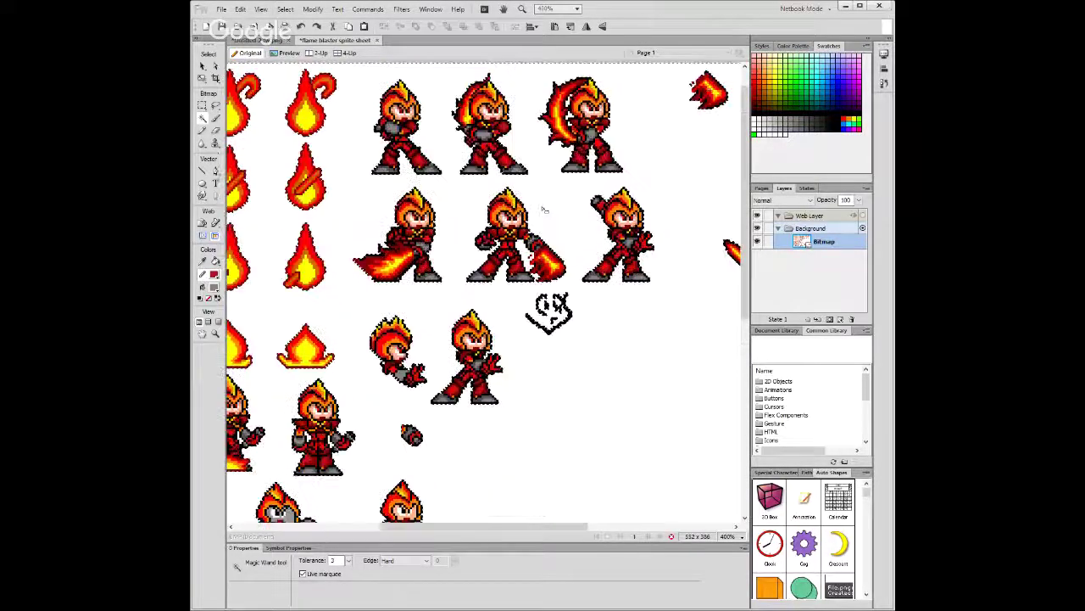
pyautogui.press('Delete')
pyautogui.scroll(1, 547, 215)
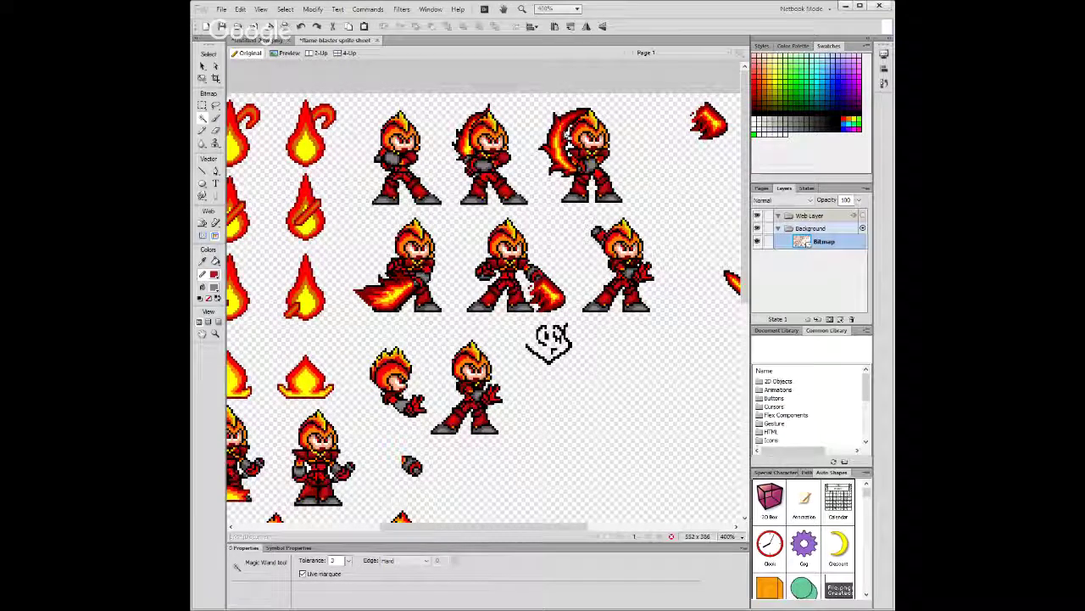
# Examine the attack poses, loose body parts and flame transformation frames across the sprite sheet at close range.
pyautogui.hotkey('ctrl', '=')
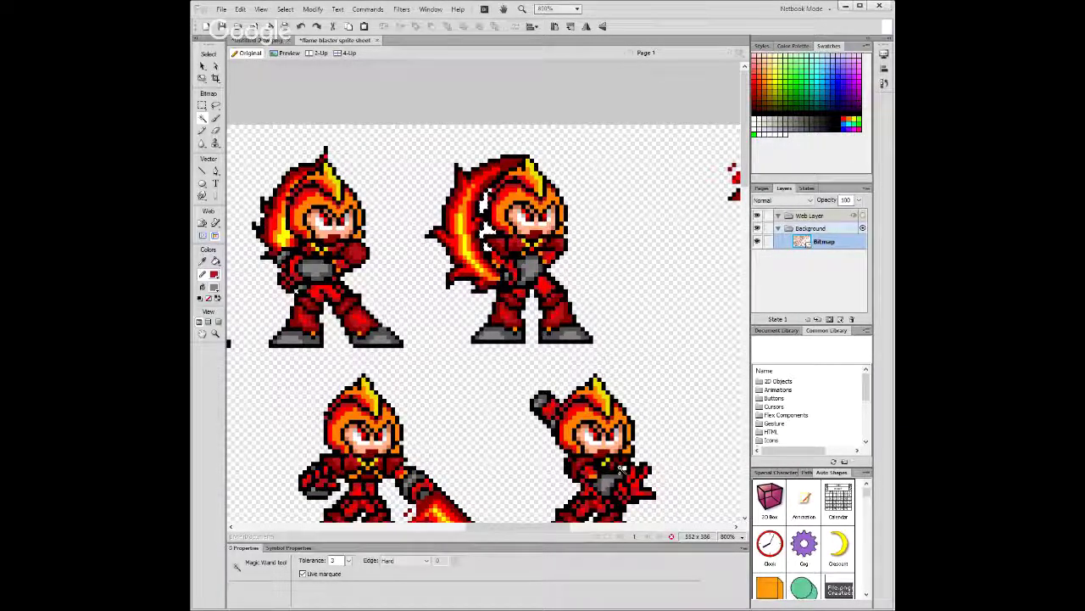
pyautogui.moveTo(536, 533); pyautogui.dragTo(484, 536)
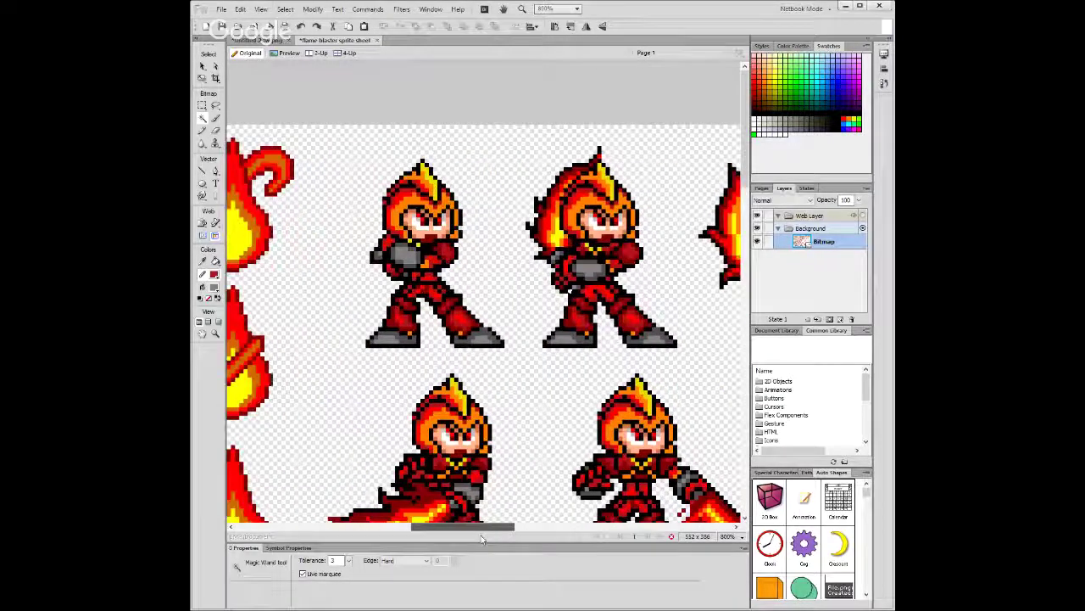
pyautogui.scroll(-1, 500, 348)
pyautogui.scroll(-1, 500, 347)
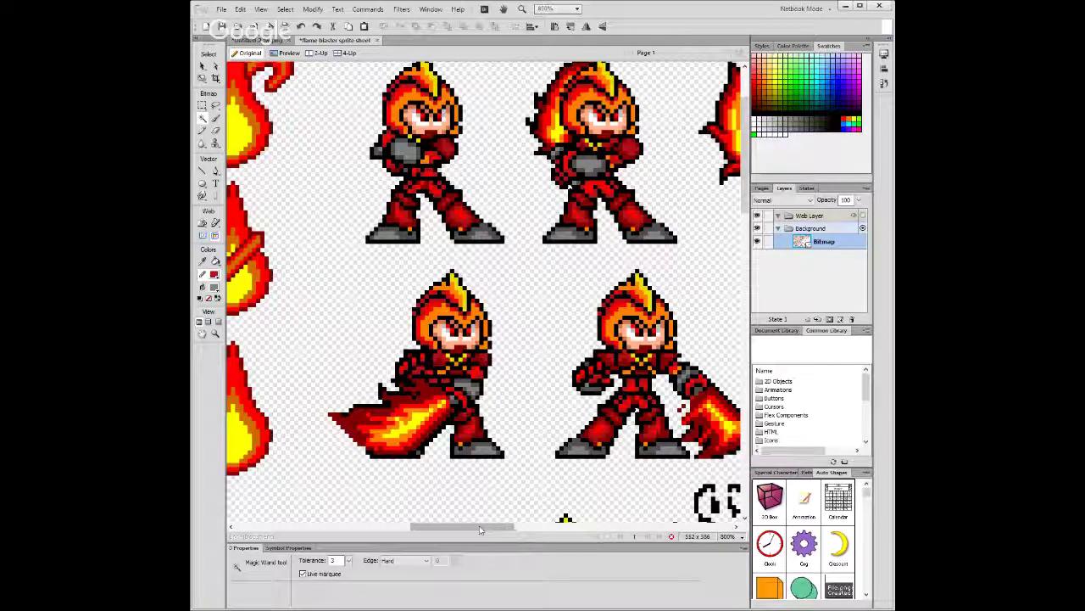
pyautogui.moveTo(487, 526); pyautogui.dragTo(457, 532)
pyautogui.scroll(-5, 547, 399)
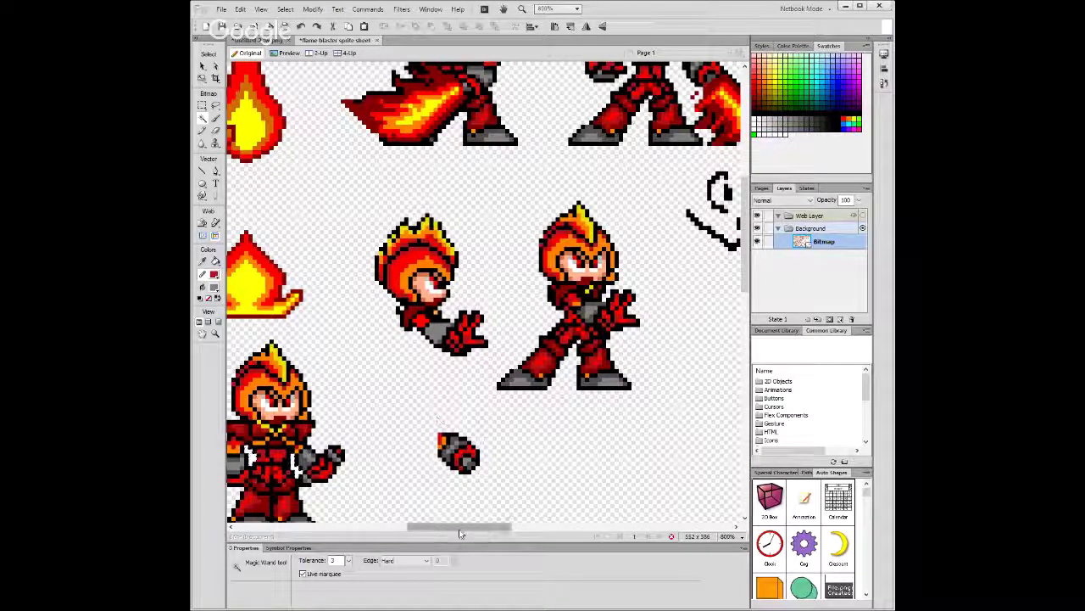
pyautogui.moveTo(458, 533); pyautogui.dragTo(389, 533)
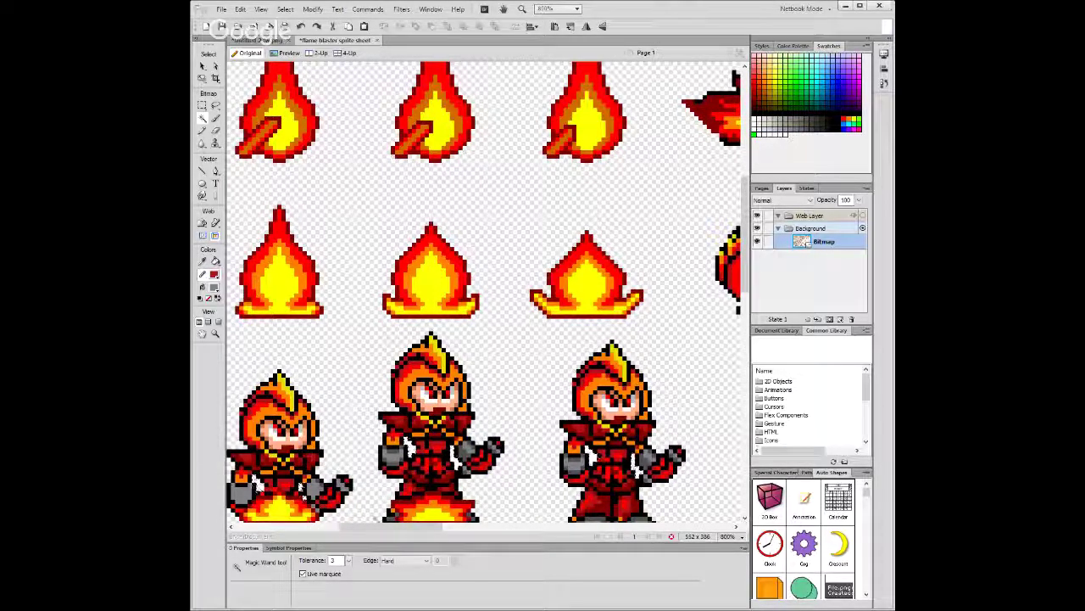
pyautogui.moveTo(378, 531); pyautogui.dragTo(266, 535)
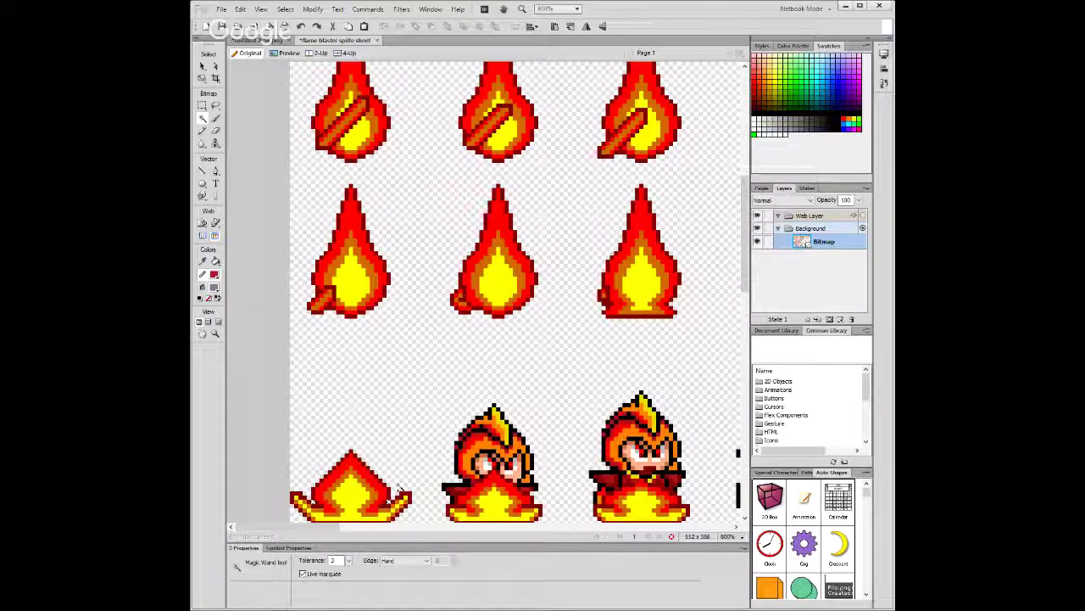
pyautogui.scroll(3, 430, 331)
pyautogui.scroll(10, 430, 339)
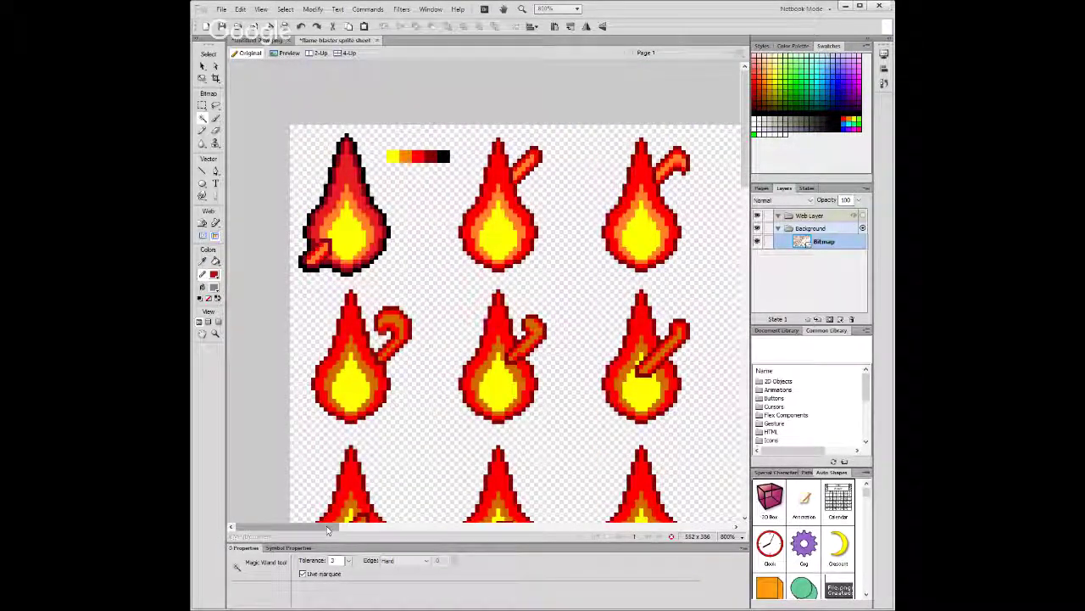
pyautogui.moveTo(328, 529); pyautogui.dragTo(438, 529)
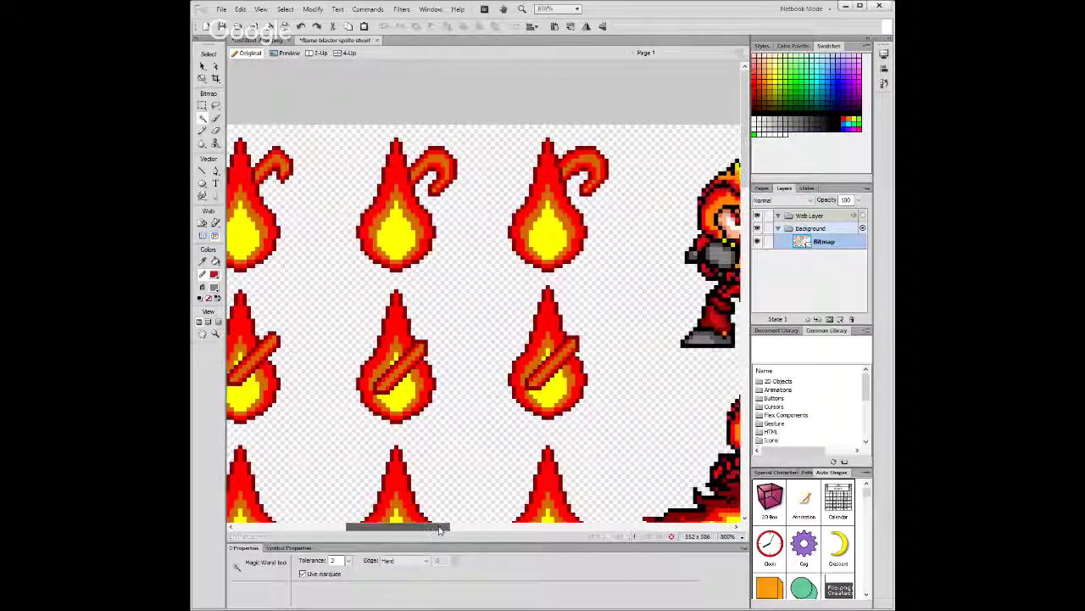
pyautogui.scroll(-1, 484, 376)
pyautogui.scroll(-3, 484, 371)
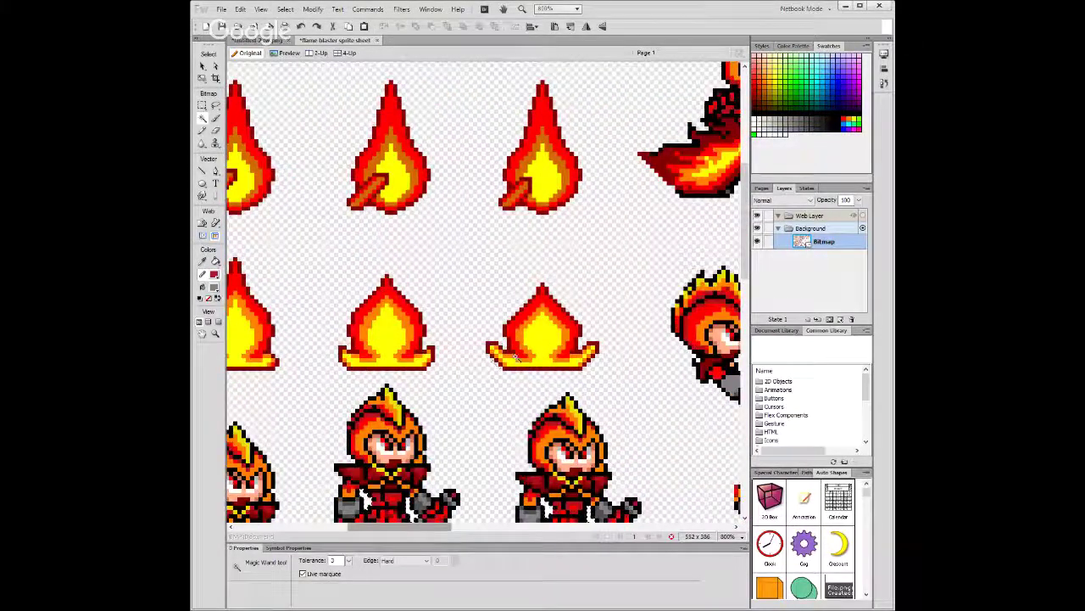
pyautogui.scroll(-1, 483, 371)
pyautogui.scroll(-1, 484, 370)
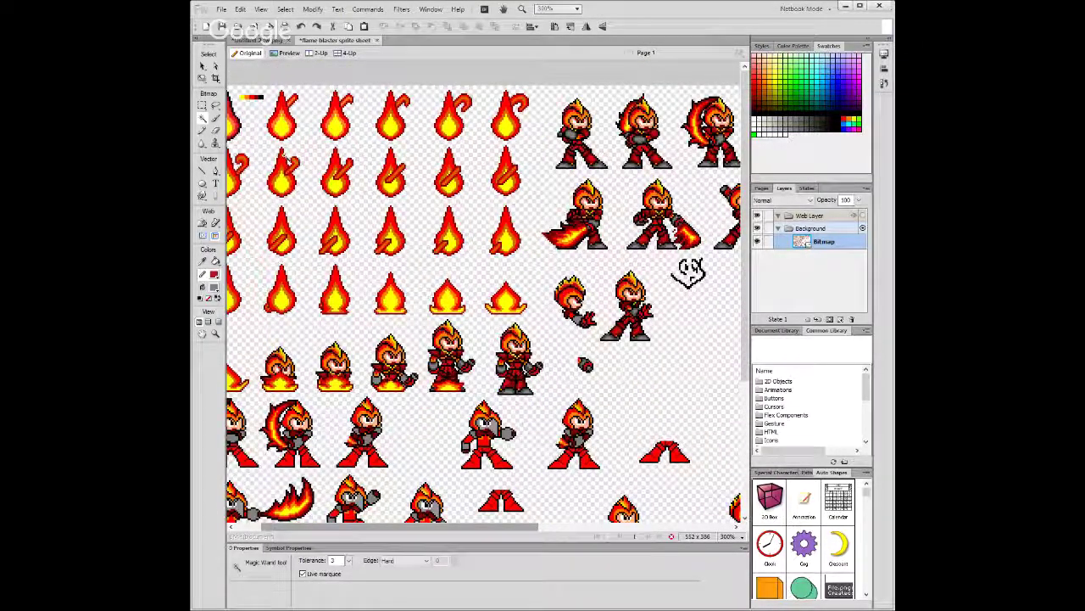
pyautogui.moveTo(456, 536); pyautogui.dragTo(424, 536)
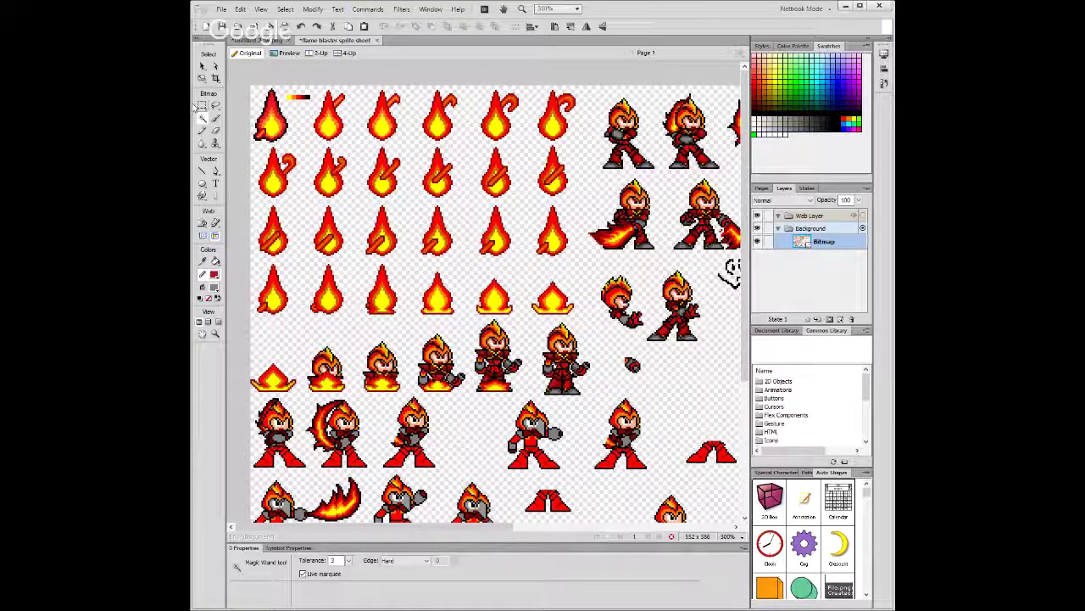
# Select the first, black-outlined flame in the top row of the sprite sheet and copy it.
pyautogui.click(203, 106)
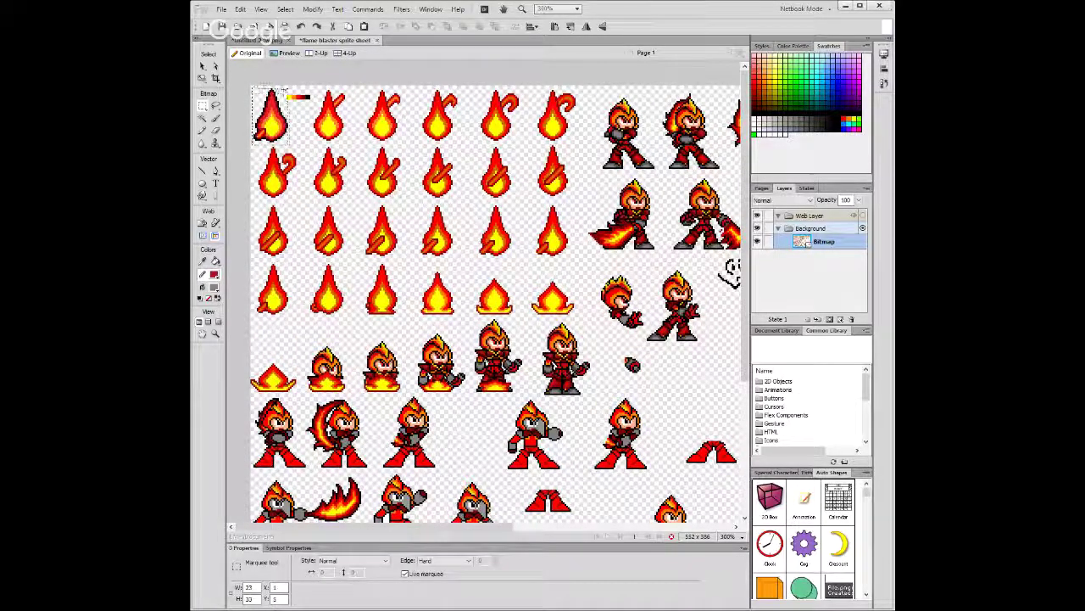
pyautogui.moveTo(252, 86); pyautogui.dragTo(288, 140)
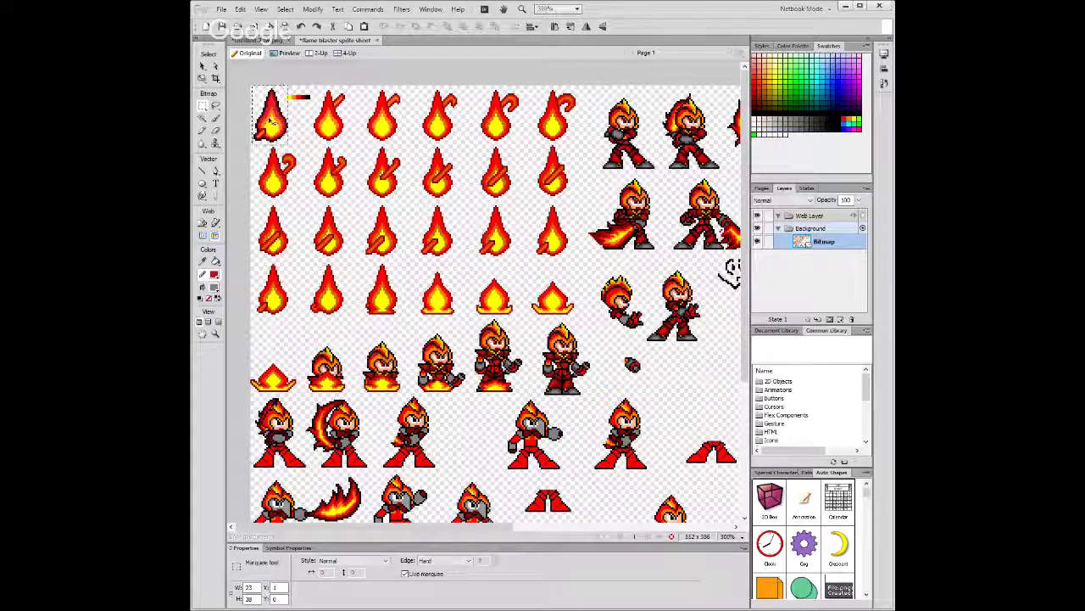
pyautogui.moveTo(253, 91); pyautogui.dragTo(288, 145)
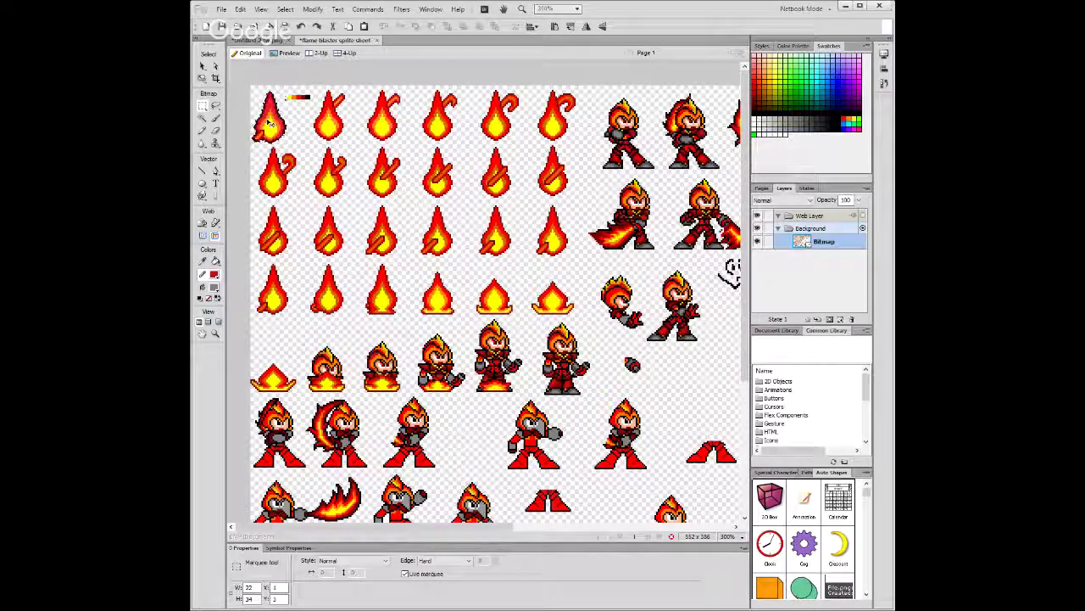
pyautogui.hotkey('ctrl', 'c')
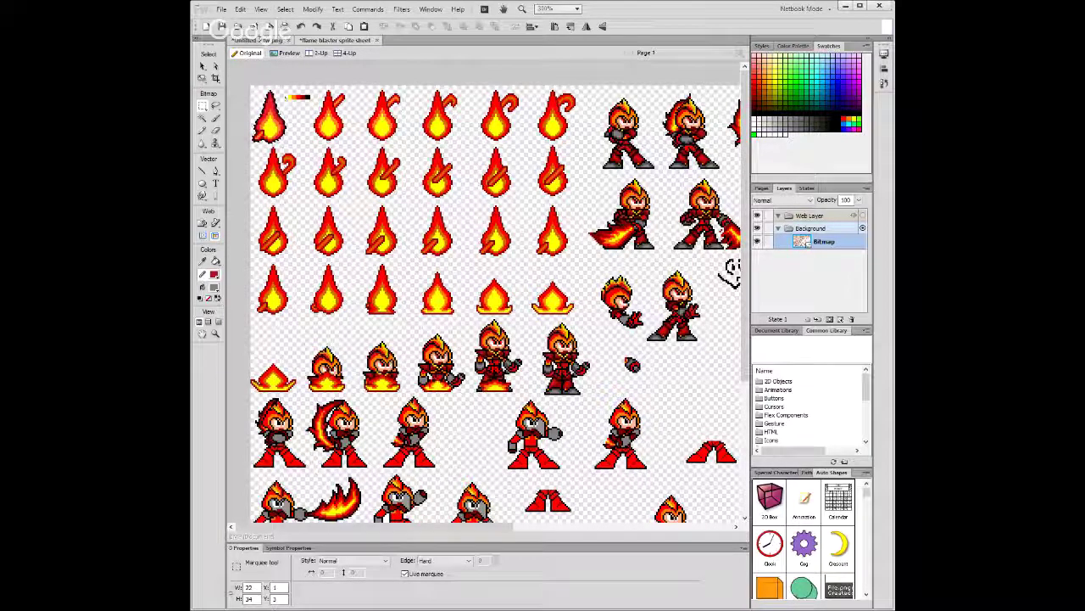
# Paste the flame into the centre of the teal canvas and erase the stray yellow palette piece beside it.
pyautogui.hotkey('ctrl', 'Tab')
pyautogui.hotkey('ctrl', 'v')
pyautogui.moveTo(369, 224); pyautogui.dragTo(480, 346)
pyautogui.click(592, 252)
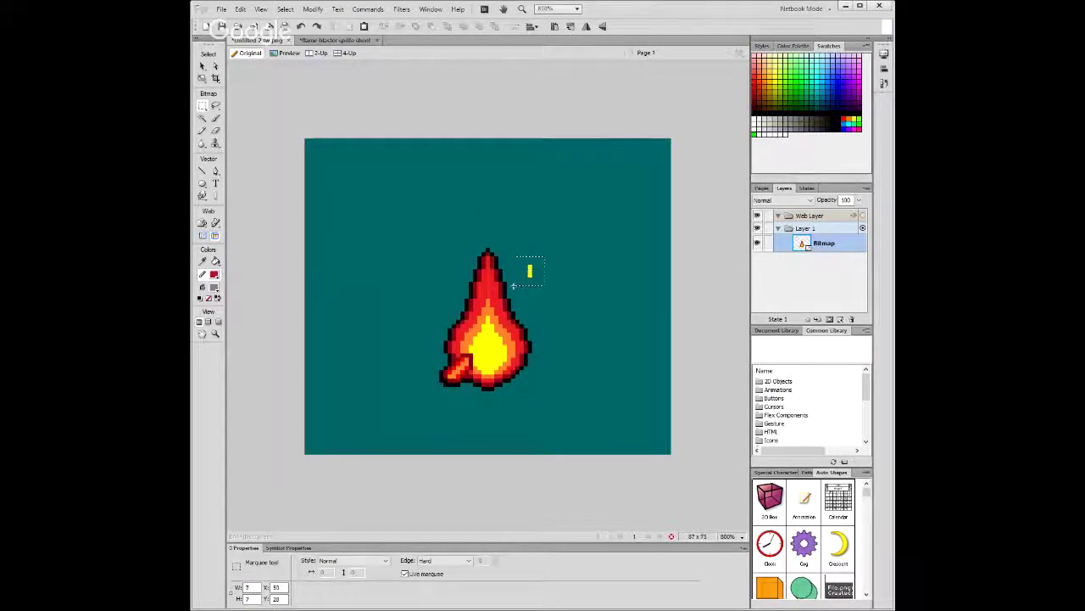
pyautogui.moveTo(513, 286); pyautogui.dragTo(513, 290)
pyautogui.press('Delete')
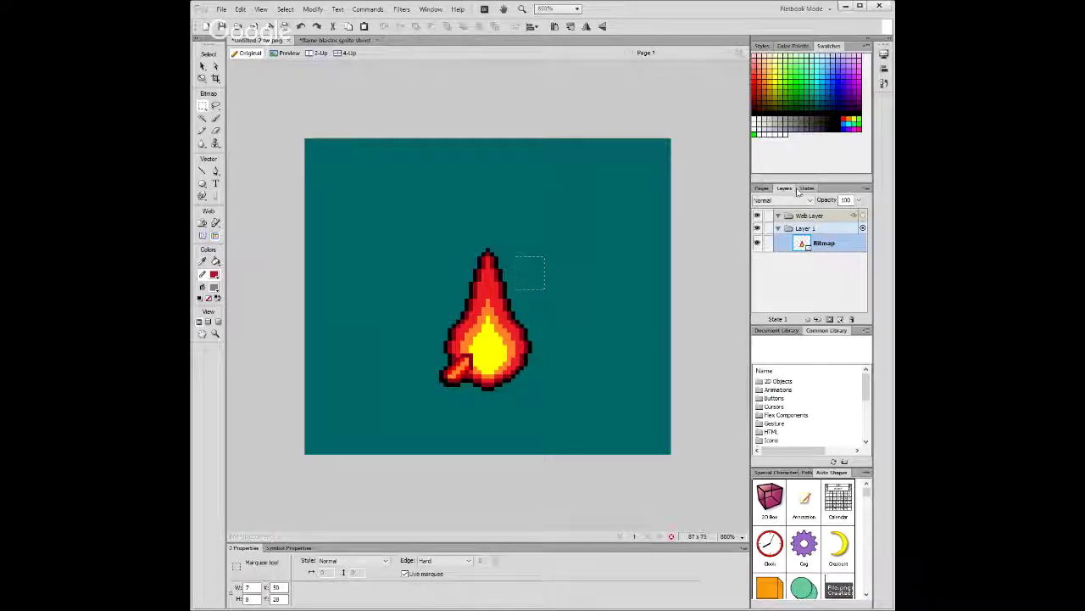
# Add a second, empty state to the flame animation on the teal canvas.
pyautogui.click(761, 188)
pyautogui.click(785, 188)
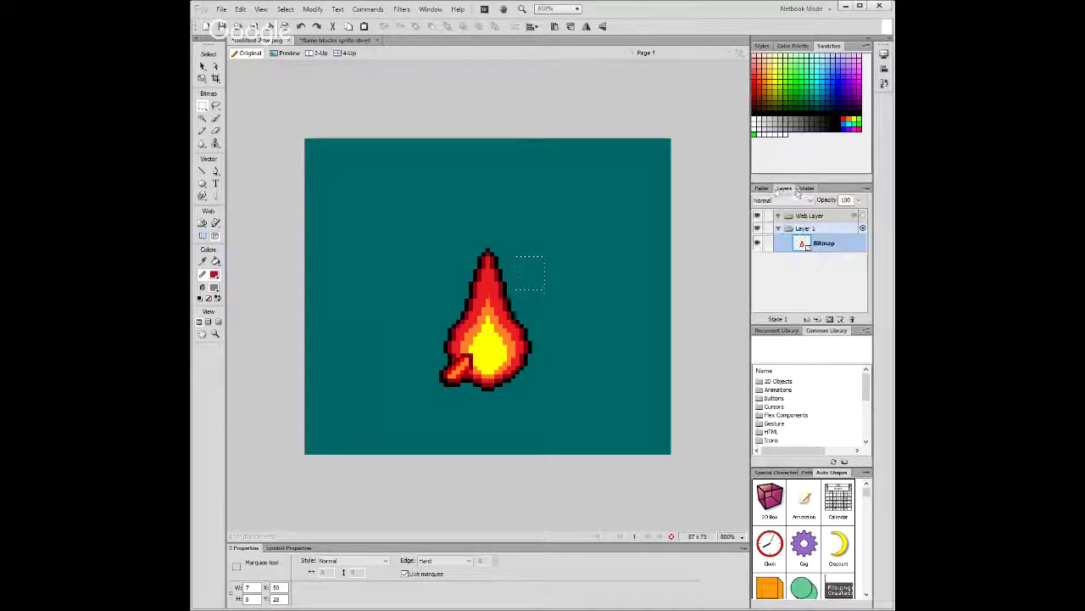
pyautogui.click(806, 188)
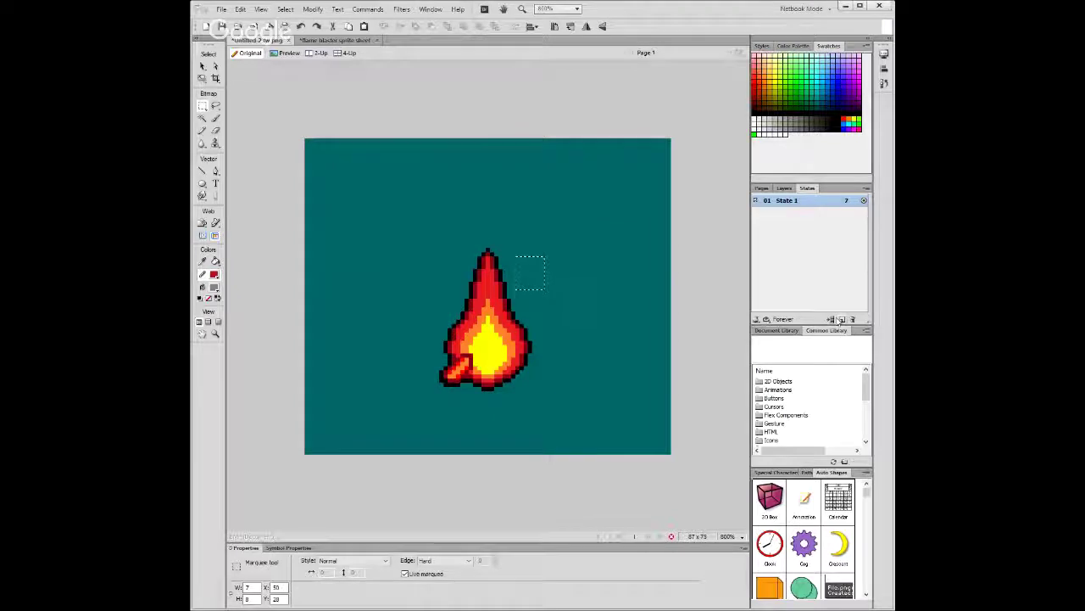
pyautogui.click(785, 188)
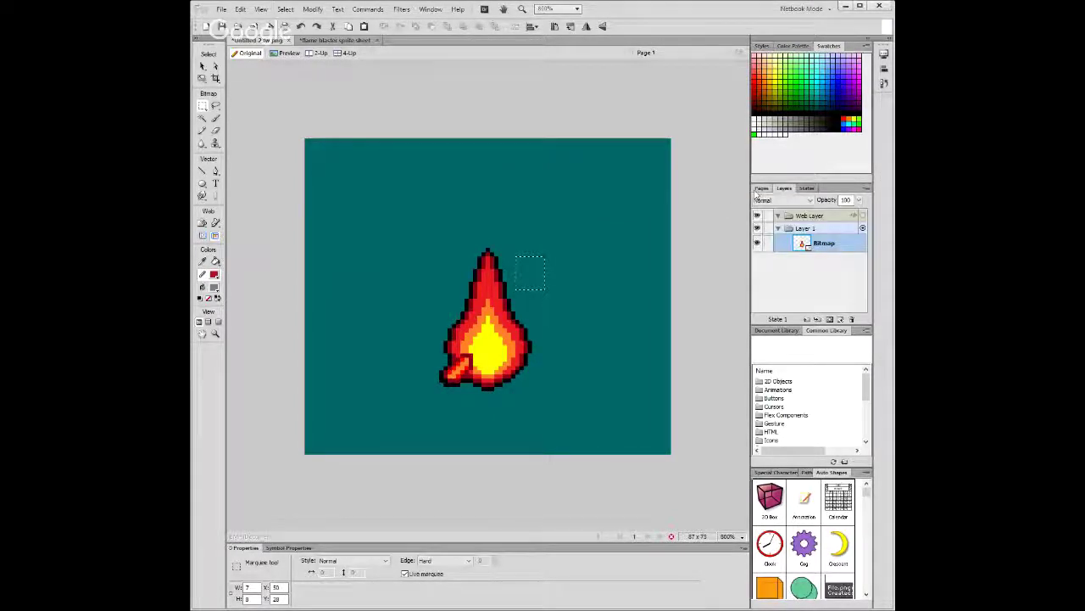
pyautogui.click(762, 188)
pyautogui.click(806, 188)
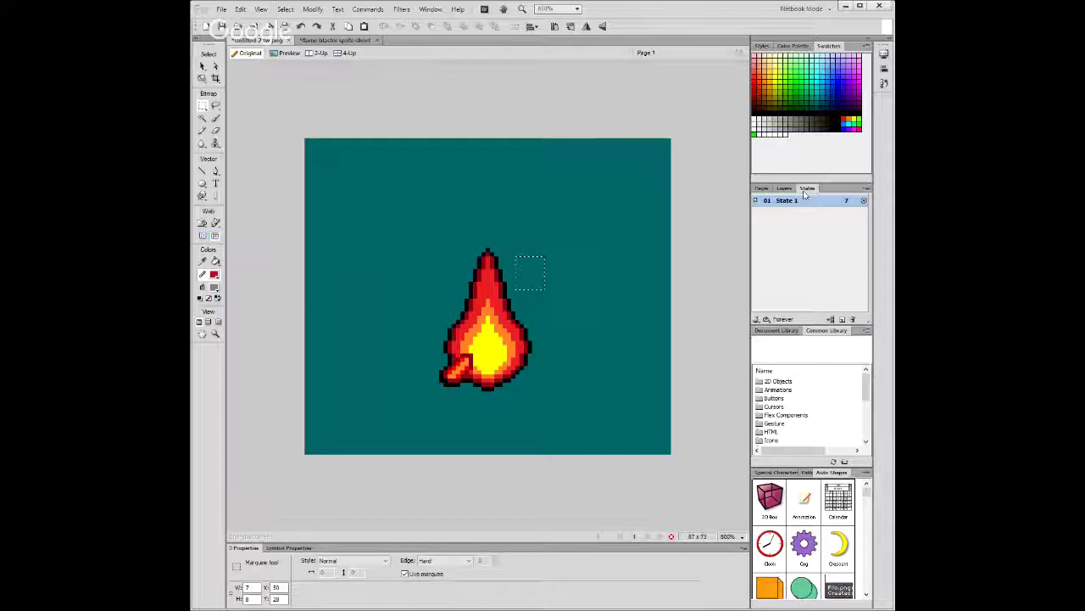
pyautogui.click(841, 319)
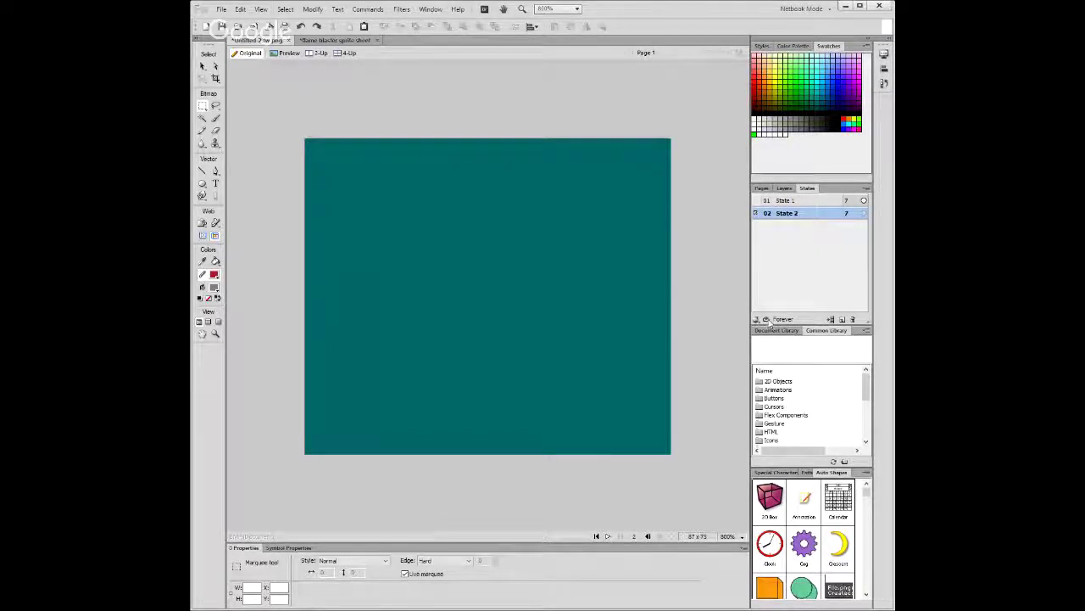
# Copy the second flame in the top row of the sprite sheet and return to the teal canvas.
pyautogui.click(337, 41)
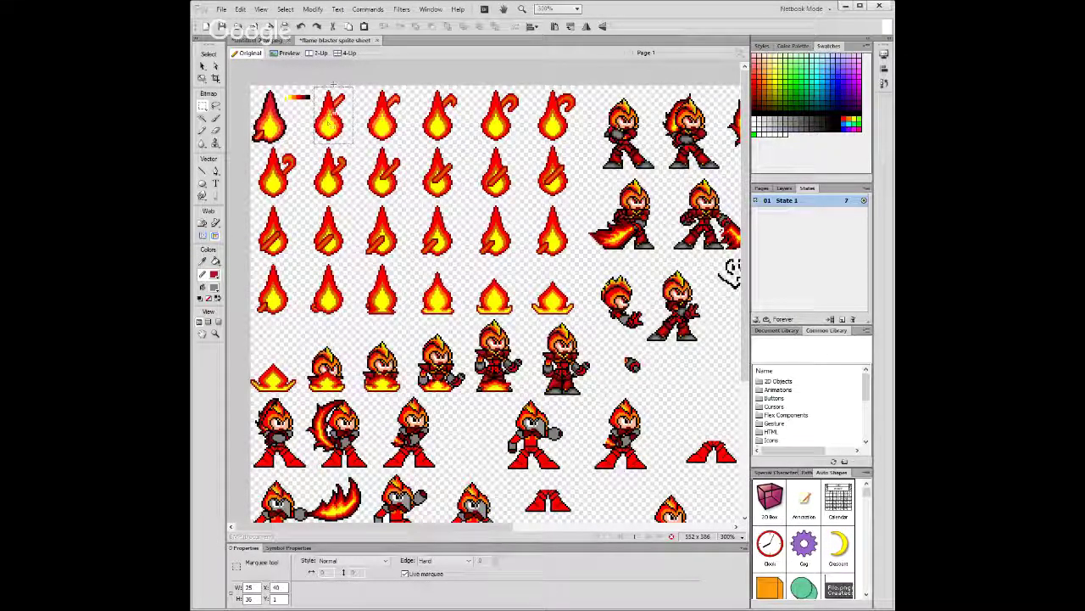
pyautogui.moveTo(329, 122); pyautogui.dragTo(326, 123)
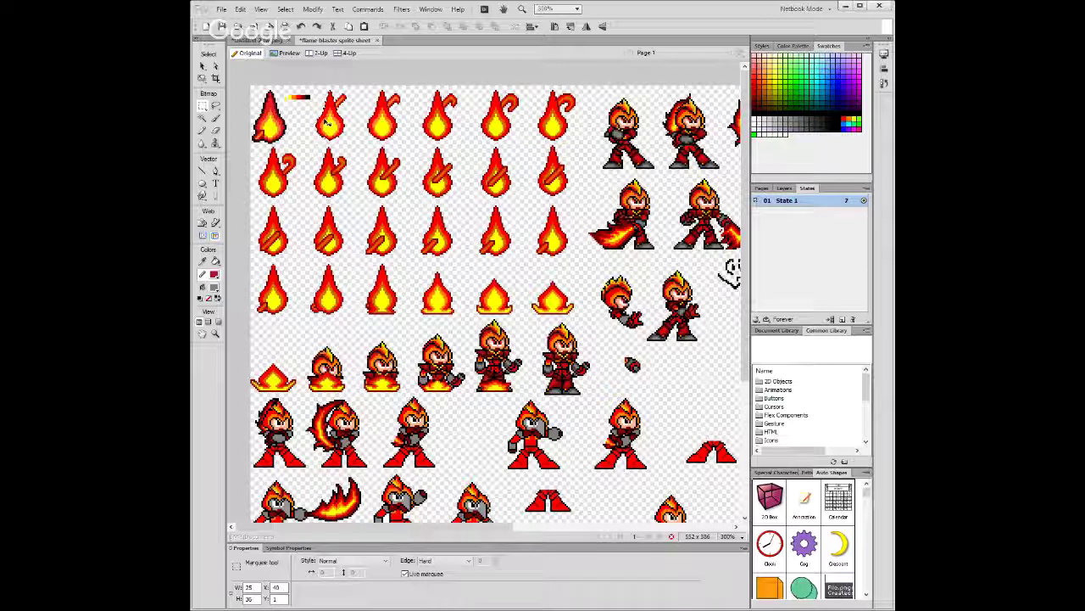
pyautogui.click(256, 41)
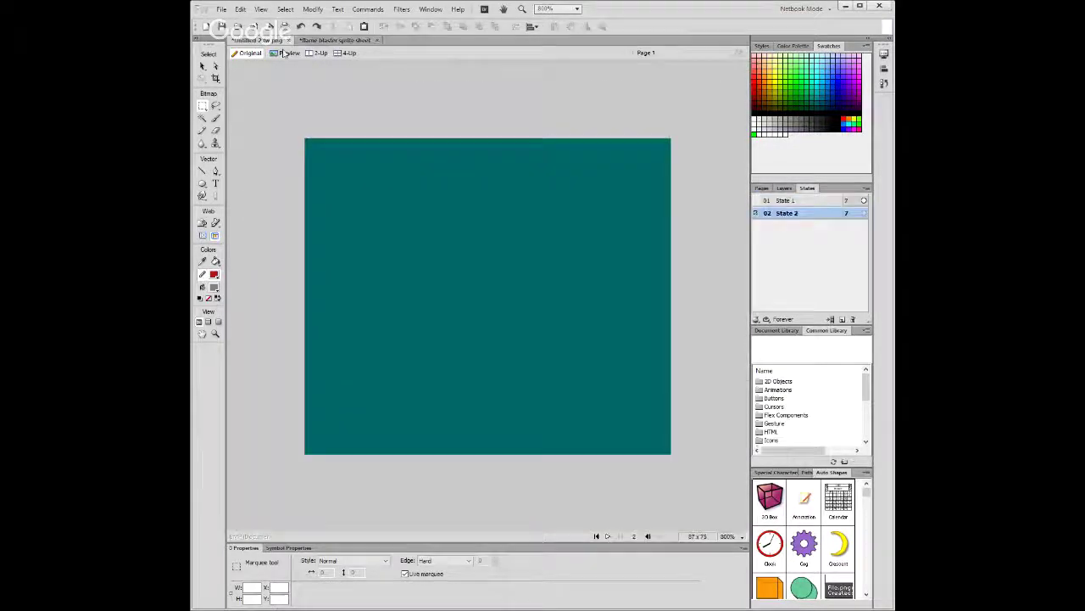
# Paste the second flame in State 1, align it over the first flame, and transfer it to State 2 in that position.
pyautogui.click(784, 201)
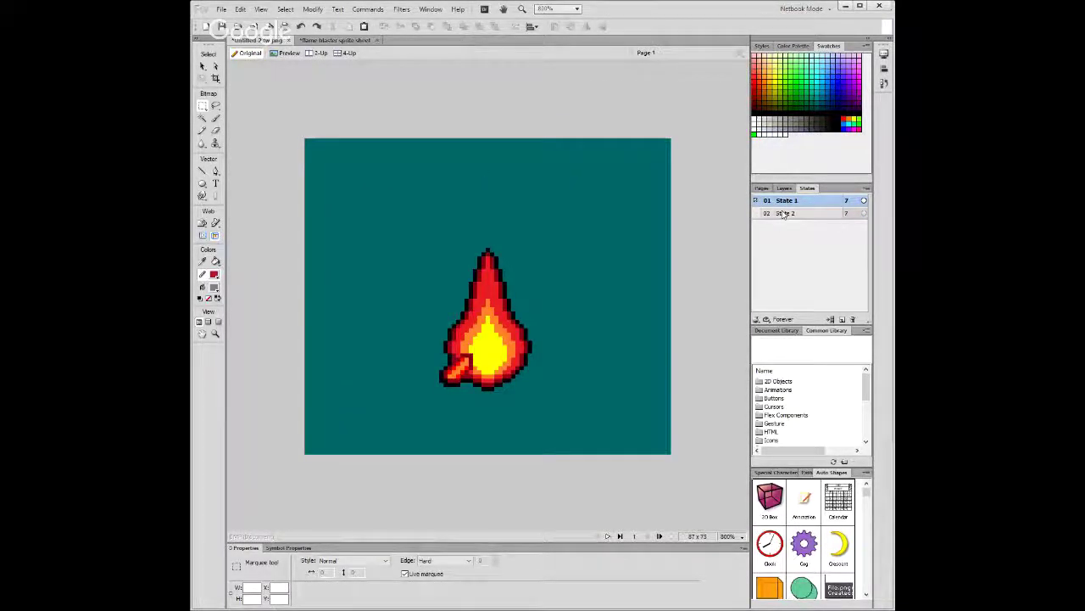
pyautogui.hotkey('ctrl', 'v')
pyautogui.press('v')
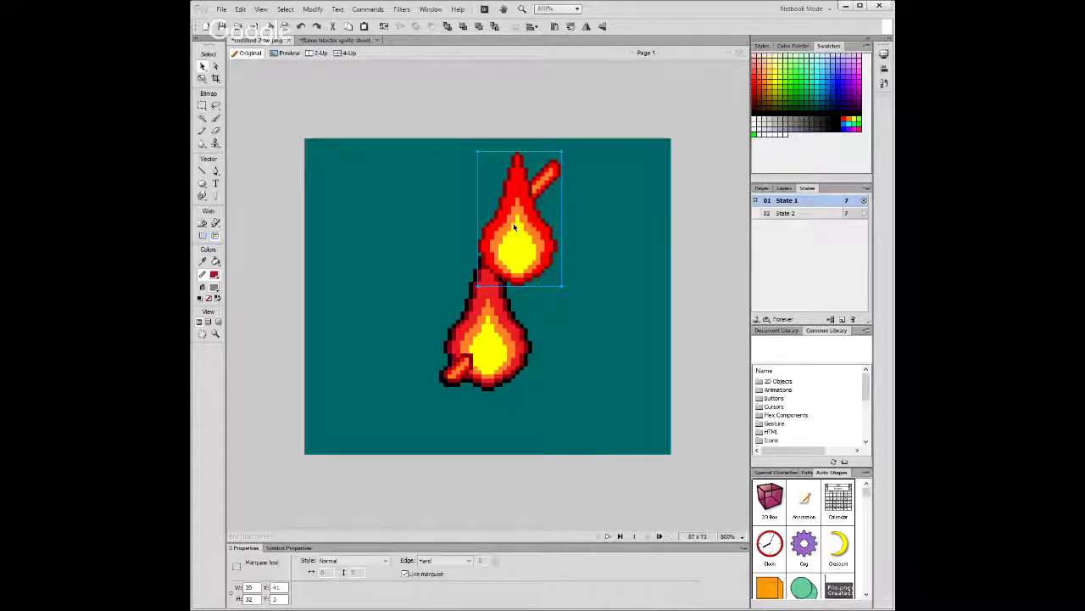
pyautogui.moveTo(514, 228); pyautogui.dragTo(484, 333)
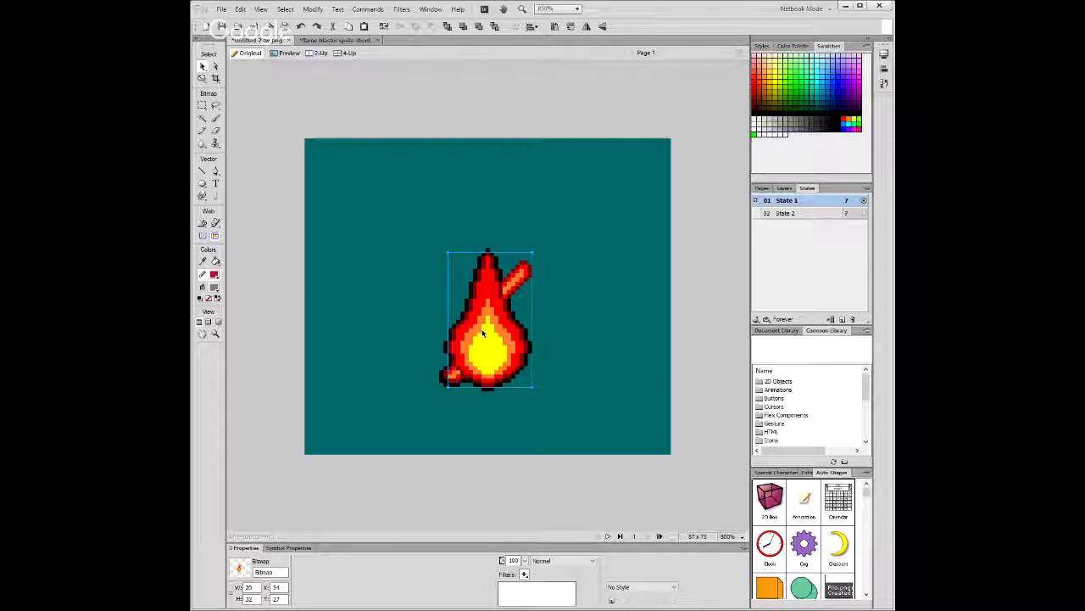
pyautogui.press('m')
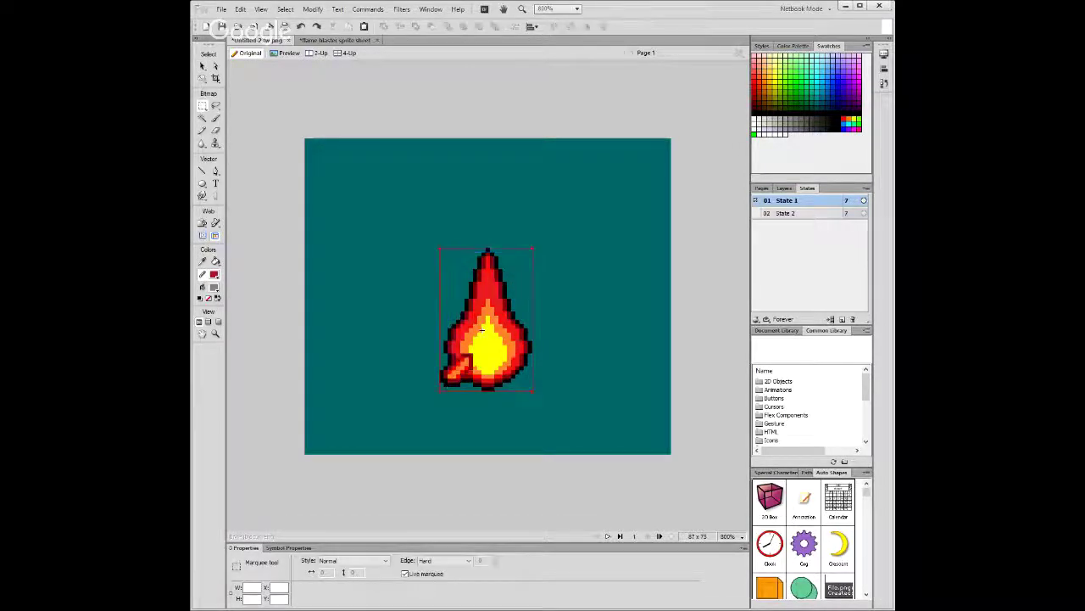
pyautogui.click(786, 213)
pyautogui.press('v')
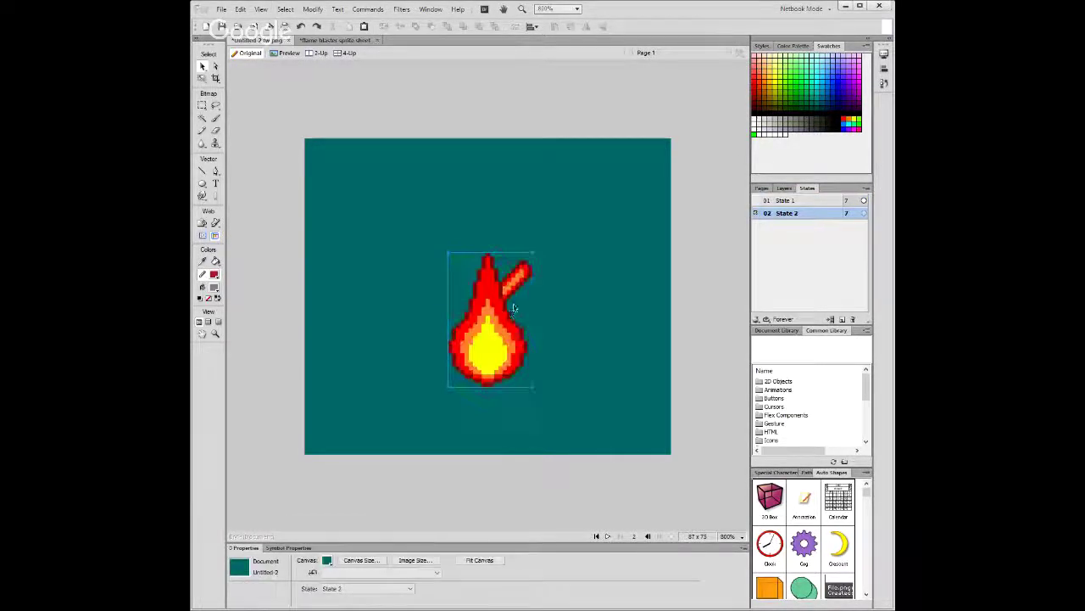
pyautogui.press('m')
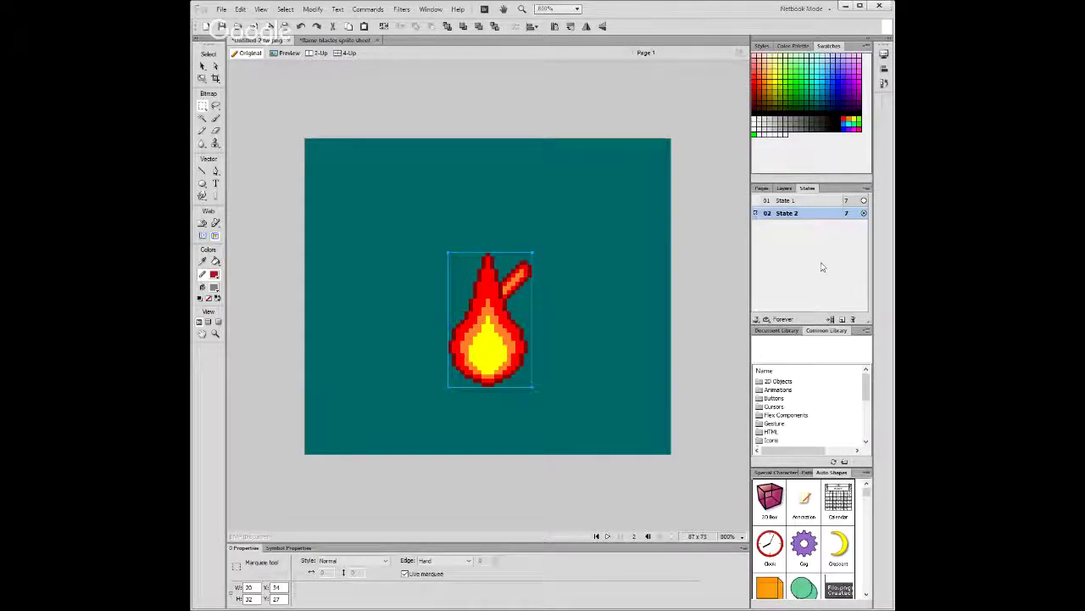
# Play back the two-state flame animation to check the alignment between frames.
pyautogui.click(605, 537)
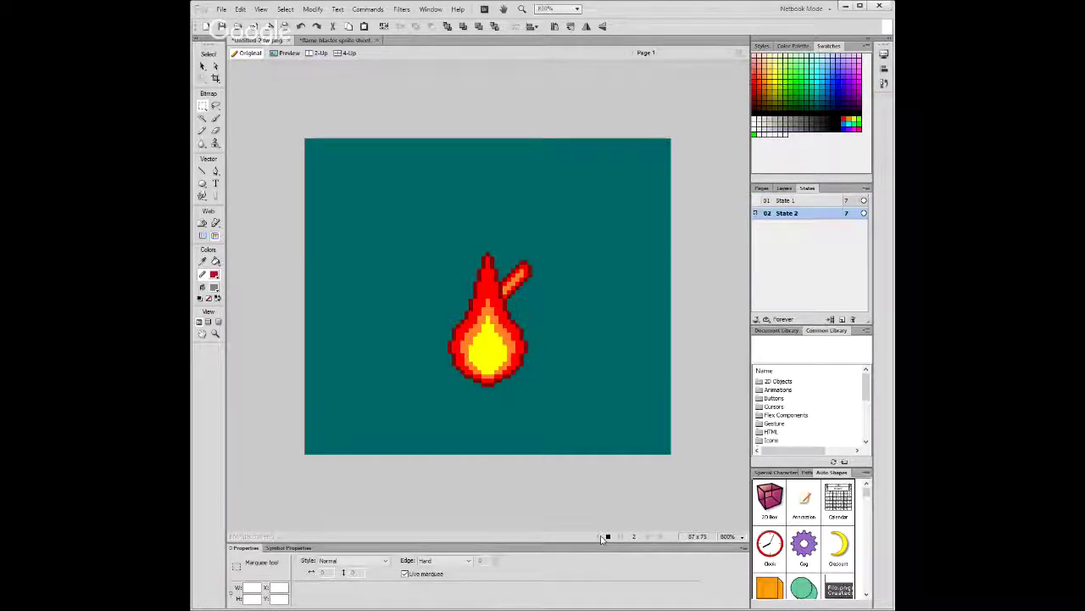
pyautogui.click(604, 537)
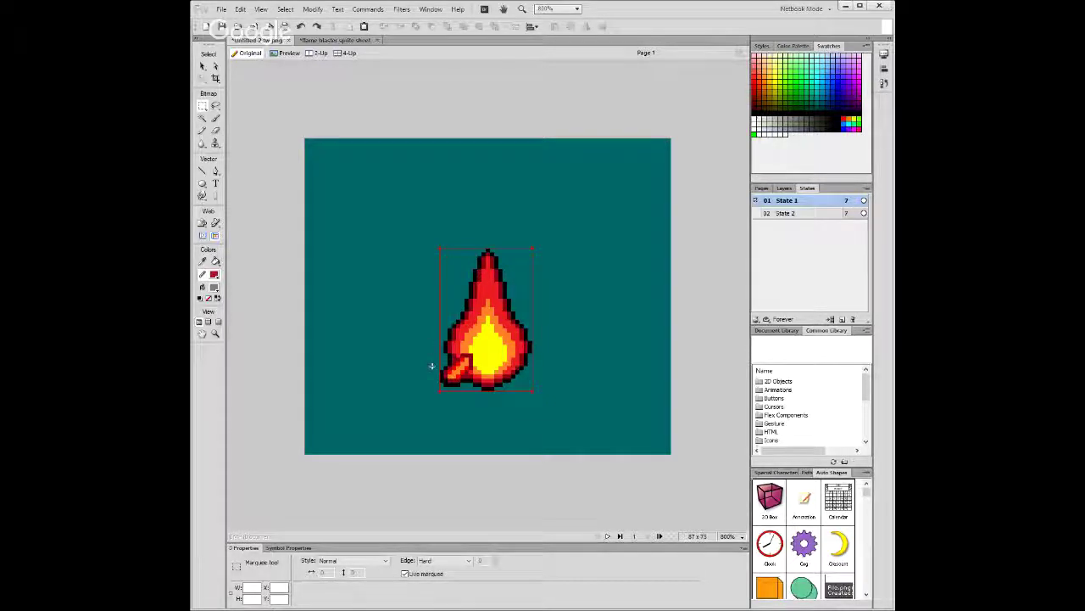
pyautogui.click(607, 537)
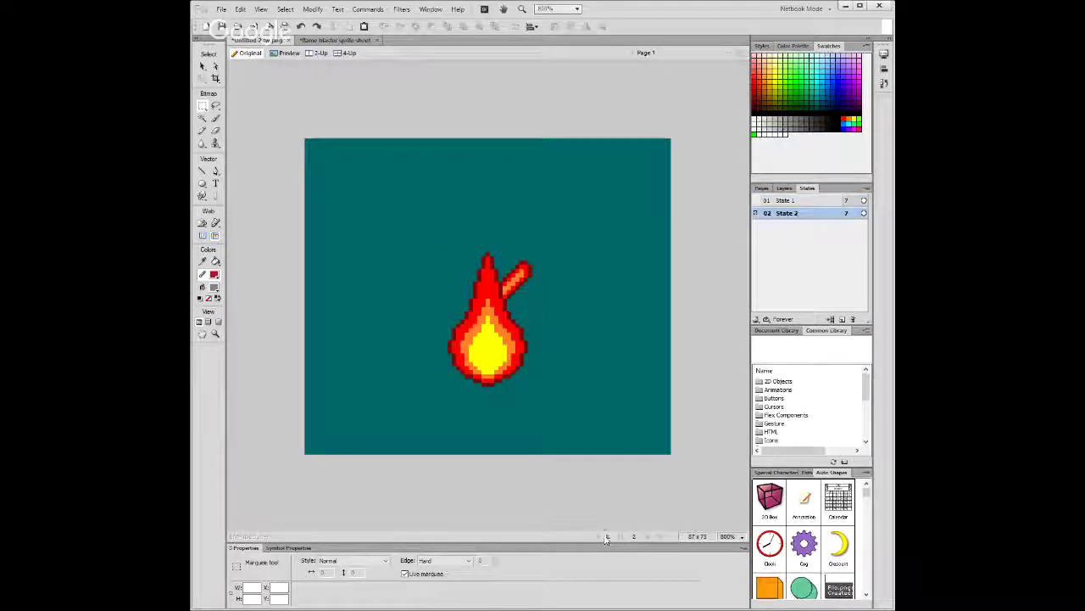
pyautogui.click(607, 537)
# Add an empty third state and copy the third flame in the top row of the sprite sheet.
pyautogui.click(843, 319)
pyautogui.click(332, 41)
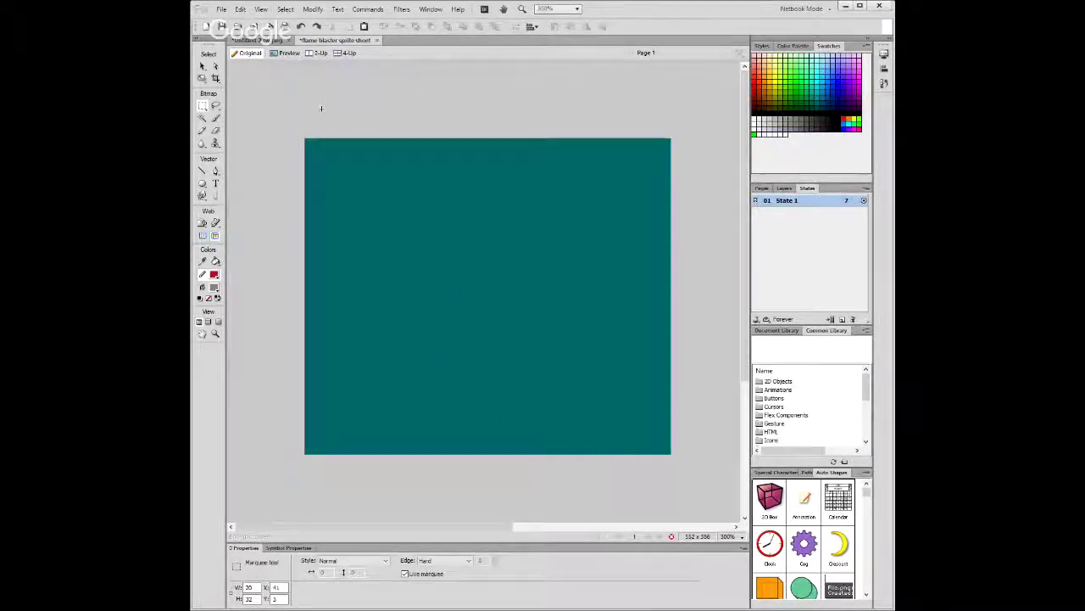
pyautogui.hotkey('ctrl', 'v')
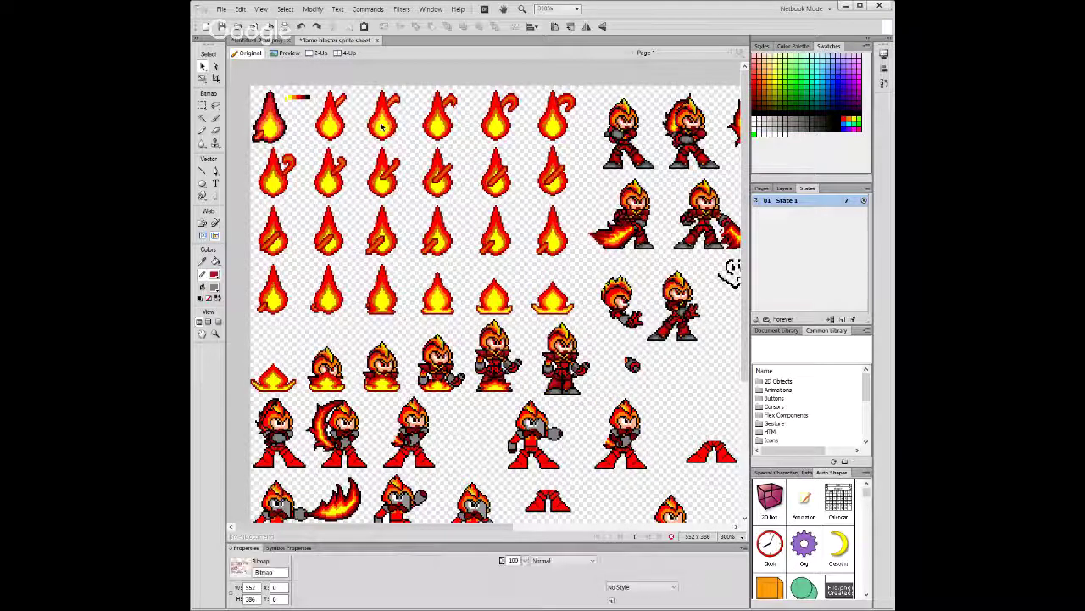
pyautogui.moveTo(366, 83); pyautogui.dragTo(406, 148)
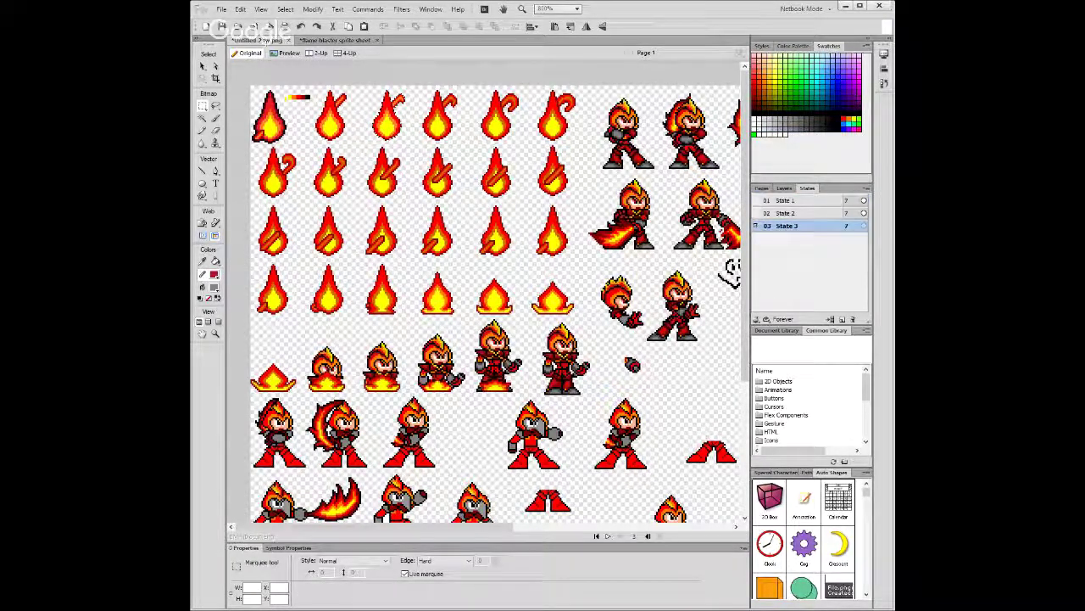
# Paste the third flame in State 2, align it over the flame there, and cut it out again.
pyautogui.hotkey('ctrl', 'Tab')
pyautogui.hotkey('ctrl', 'v')
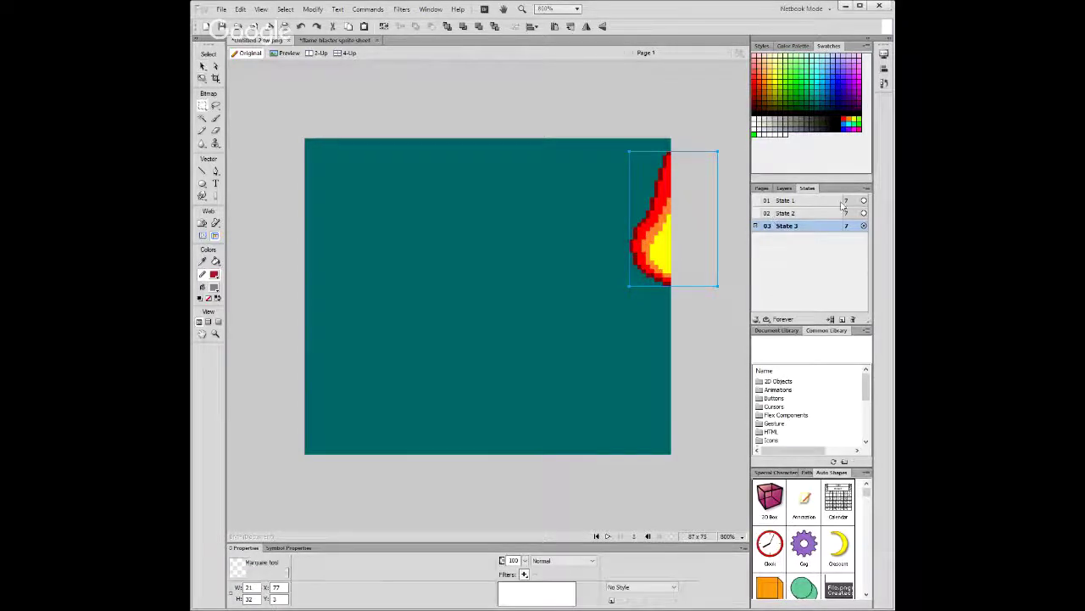
pyautogui.press('m')
pyautogui.click(806, 214)
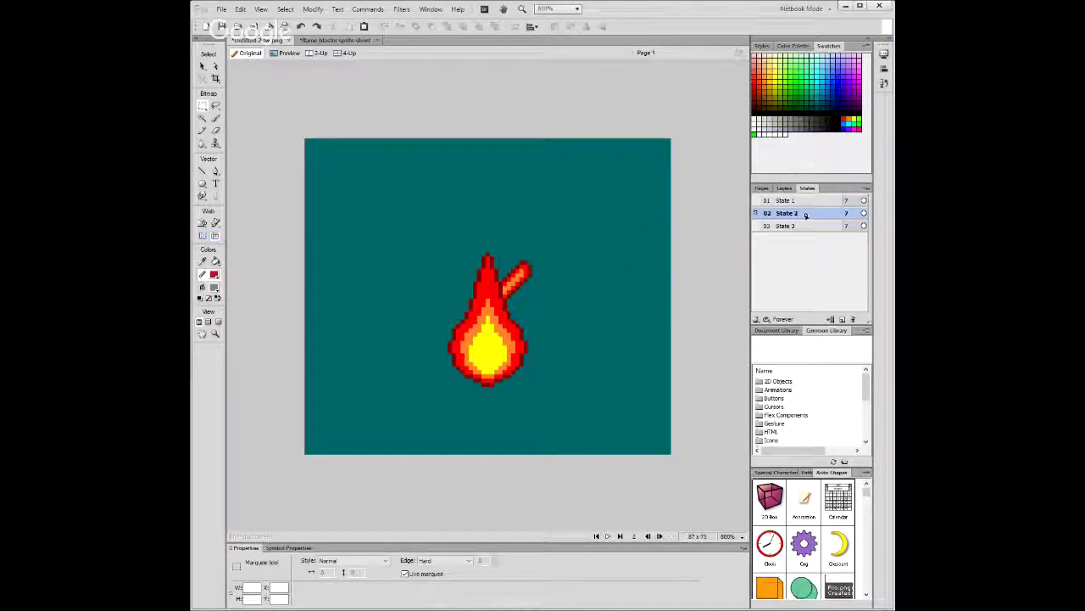
pyautogui.hotkey('ctrl', 'v')
pyautogui.moveTo(651, 234); pyautogui.dragTo(471, 340)
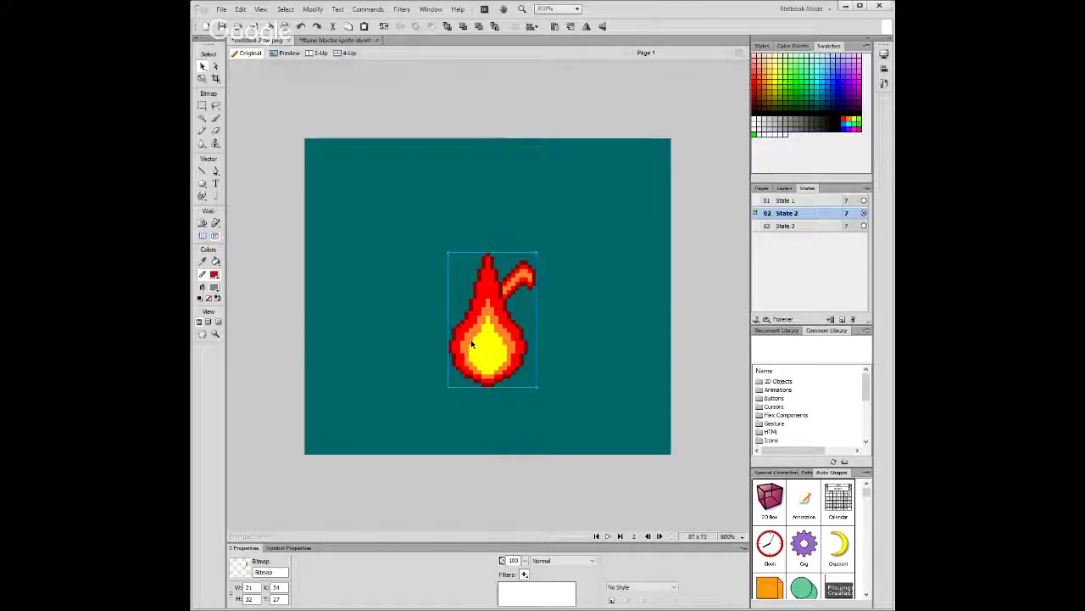
pyautogui.press('m')
pyautogui.press('Delete')
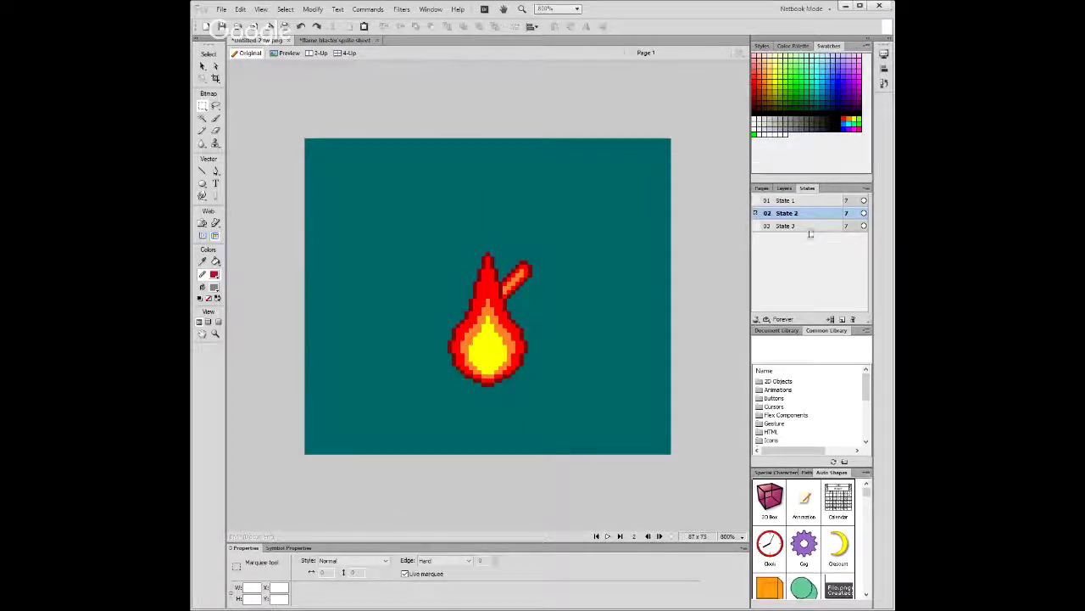
# Paste the aligned third flame into State 3 and delete the stray copy at the canvas edge.
pyautogui.click(785, 226)
pyautogui.hotkey('ctrl', 'v')
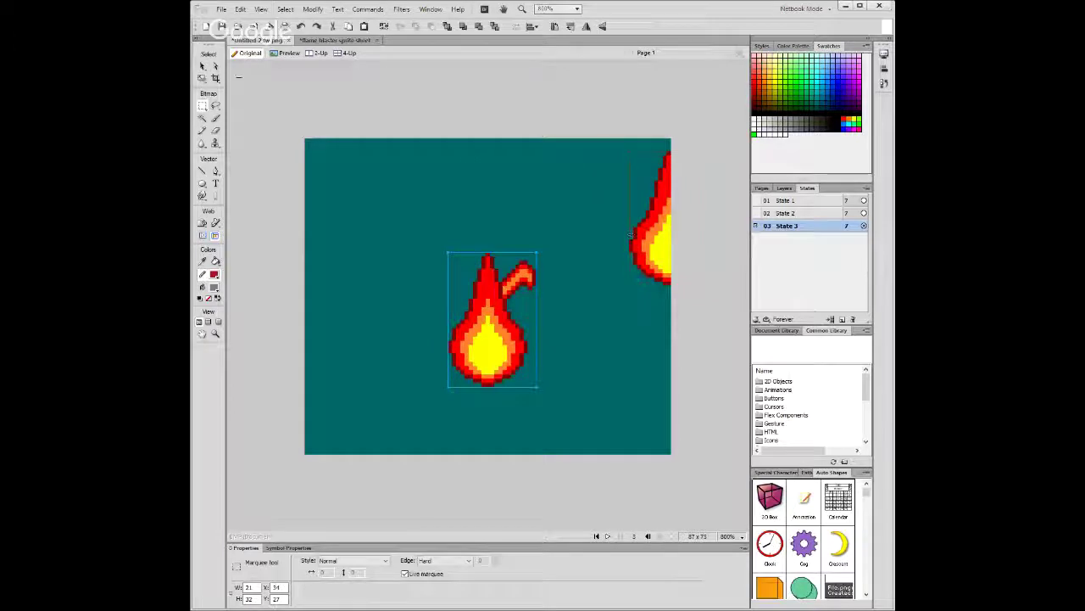
pyautogui.press('v')
pyautogui.click(652, 244)
pyautogui.press('Delete')
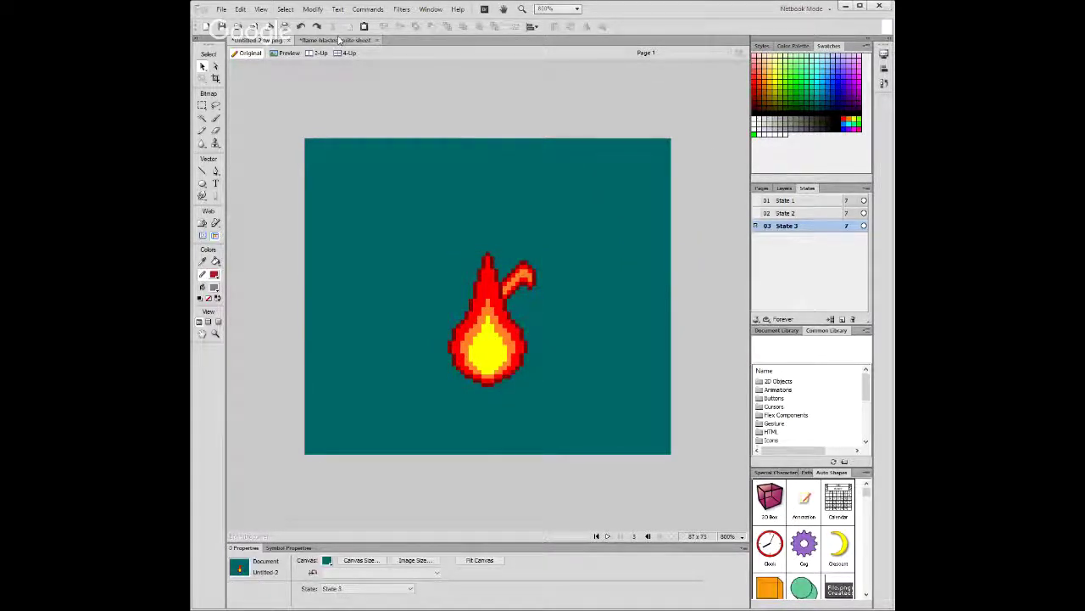
# Play back the three-state flame animation and add an empty fourth state after State 3.
pyautogui.click(607, 537)
pyautogui.click(607, 538)
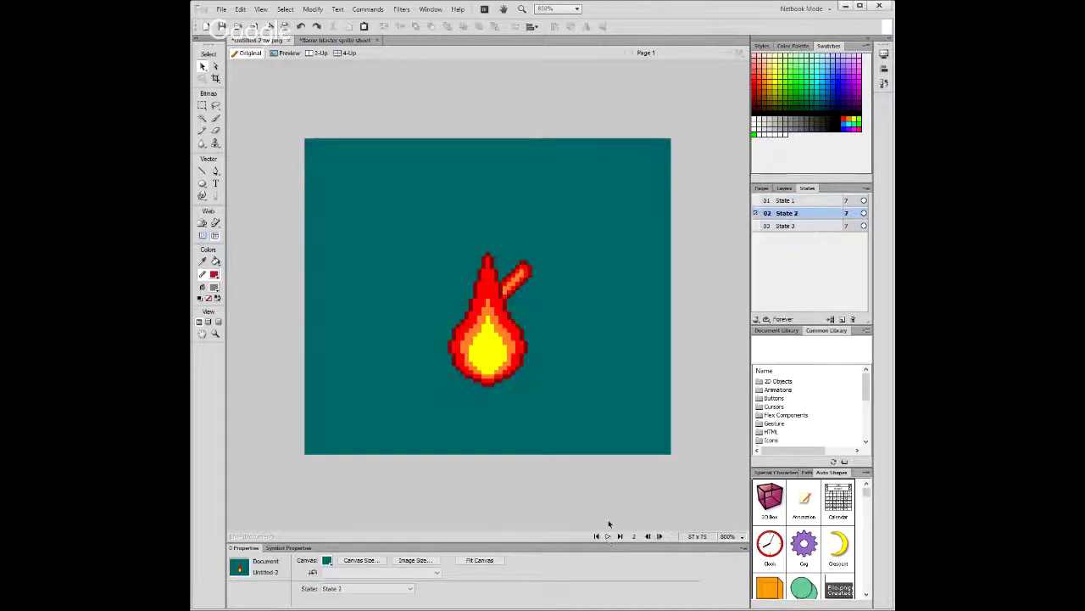
pyautogui.click(788, 225)
pyautogui.click(842, 320)
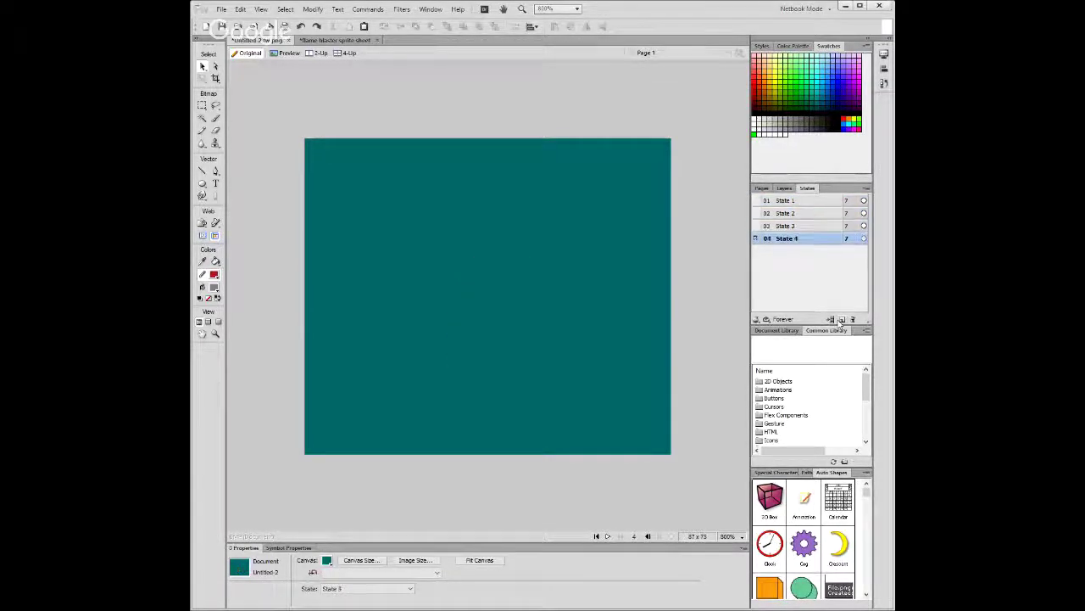
pyautogui.click(315, 41)
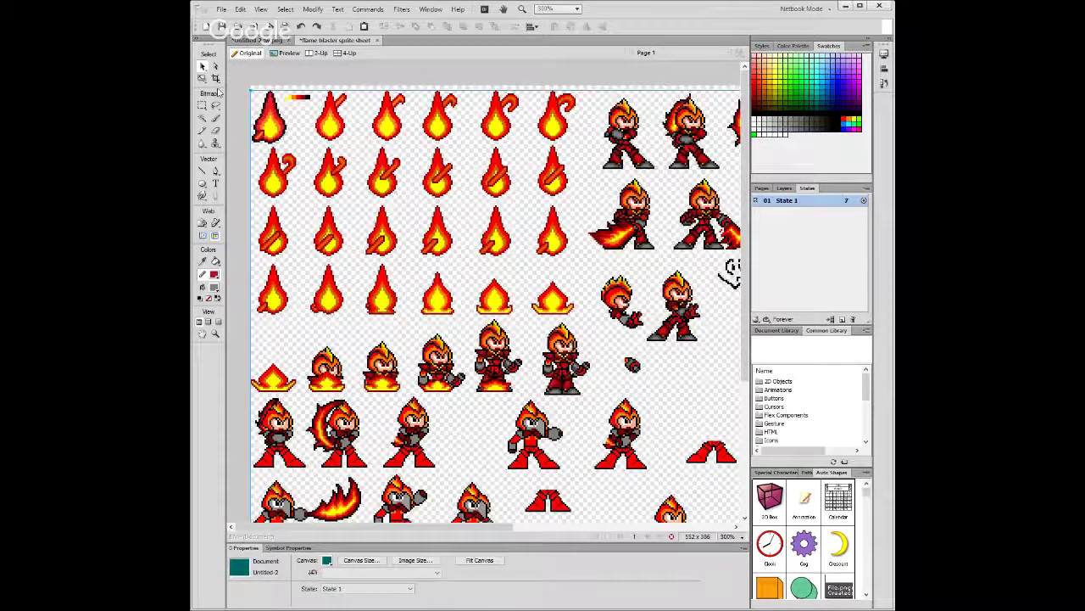
pyautogui.press('m')
pyautogui.click(251, 41)
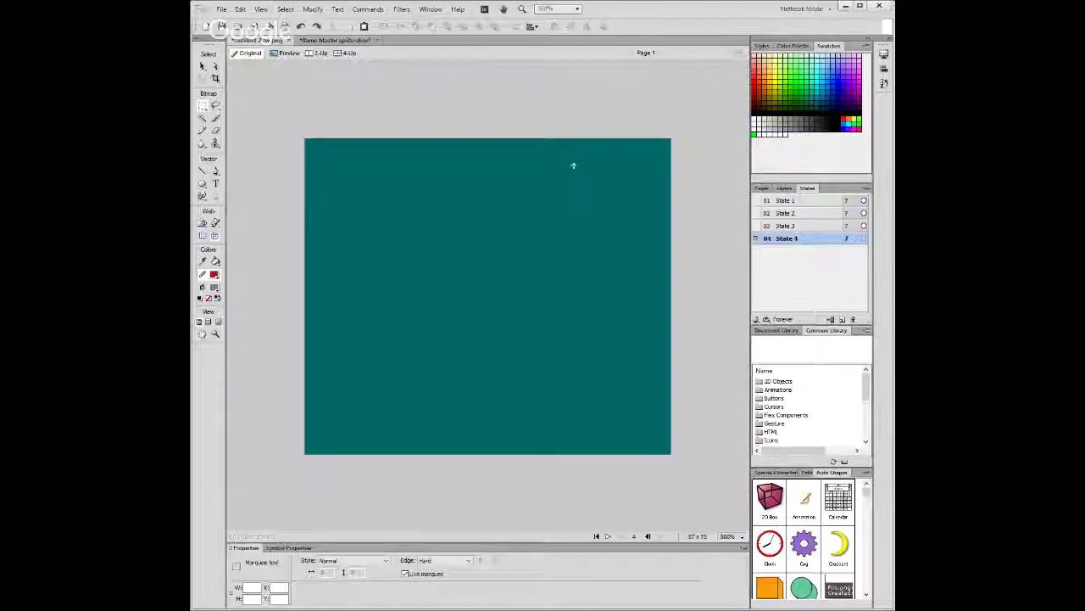
pyautogui.hotkey('ctrl', 'v')
pyautogui.hotkey('ctrl', 'z')
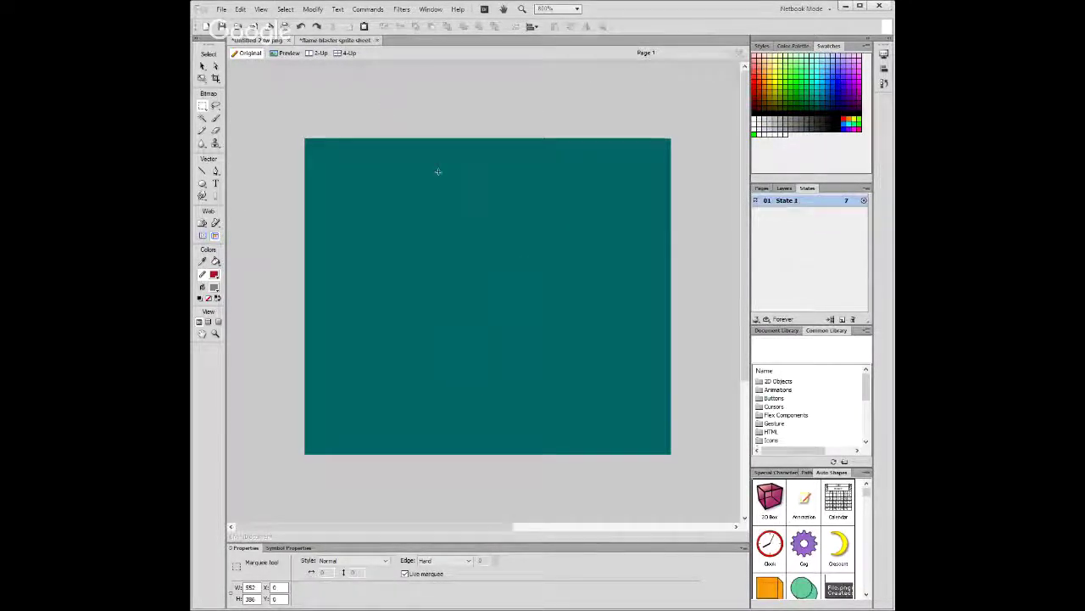
# Copy the fourth flame in the top row of the sprite sheet and return to the animation document.
pyautogui.hotkey('ctrl', 'Tab')
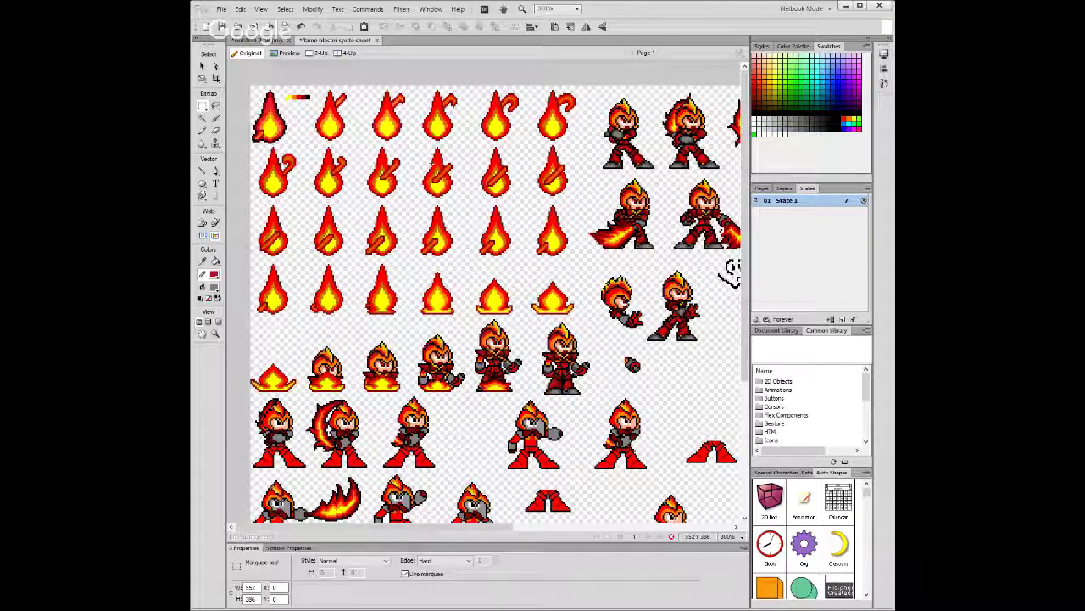
pyautogui.hotkey('ctrl', 'z')
pyautogui.hotkey('ctrl', 'z')
pyautogui.hotkey('ctrl', 'Tab')
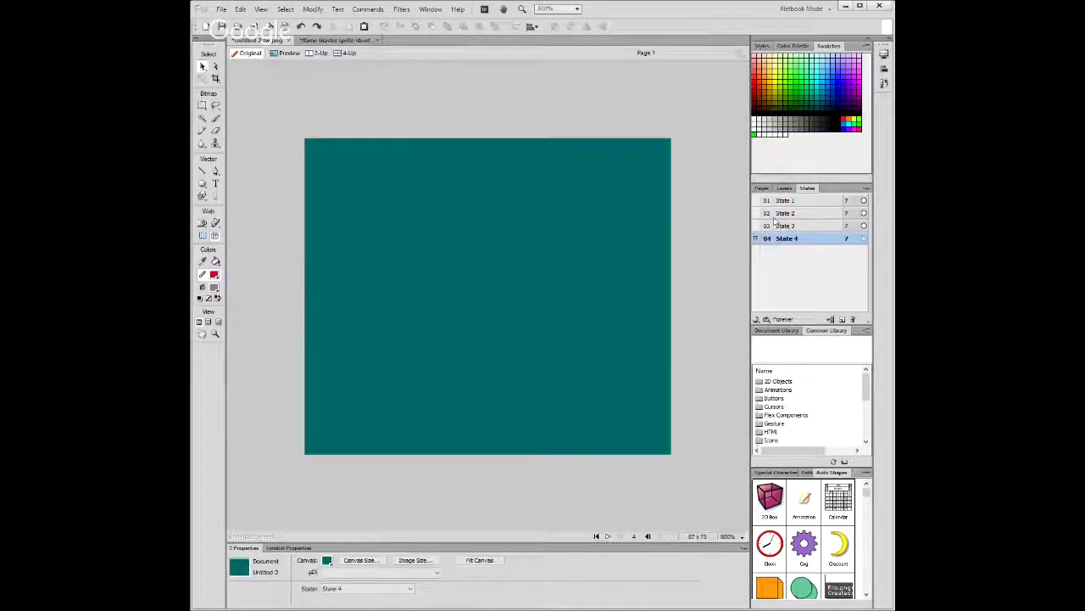
# Paste the fourth flame in State 3, align it over the flame there, and move it into State 4.
pyautogui.click(774, 223)
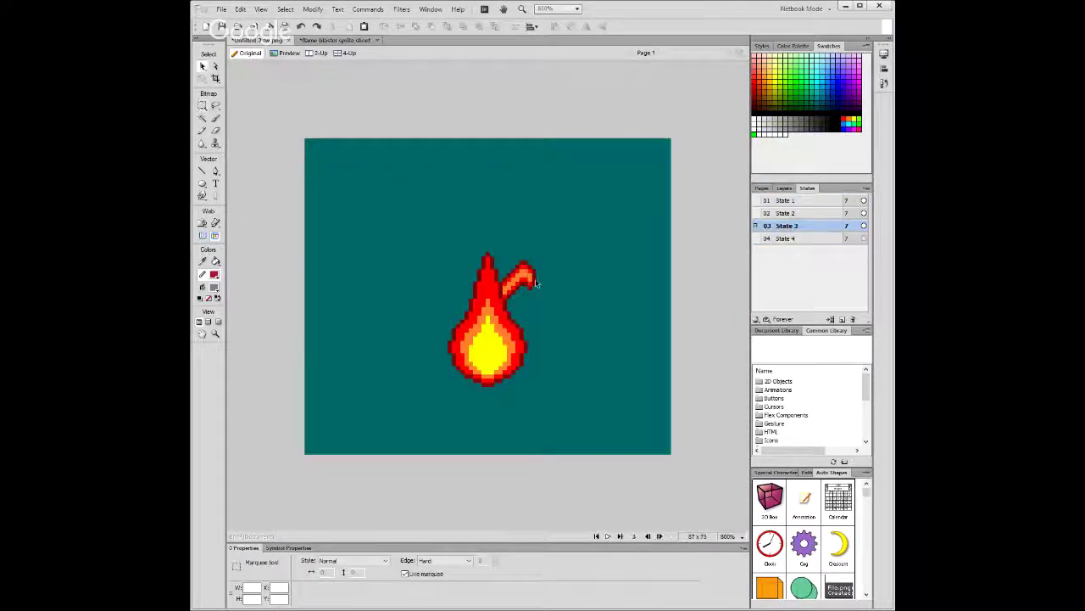
pyautogui.hotkey('ctrl', 'v')
pyautogui.moveTo(484, 321); pyautogui.dragTo(484, 335)
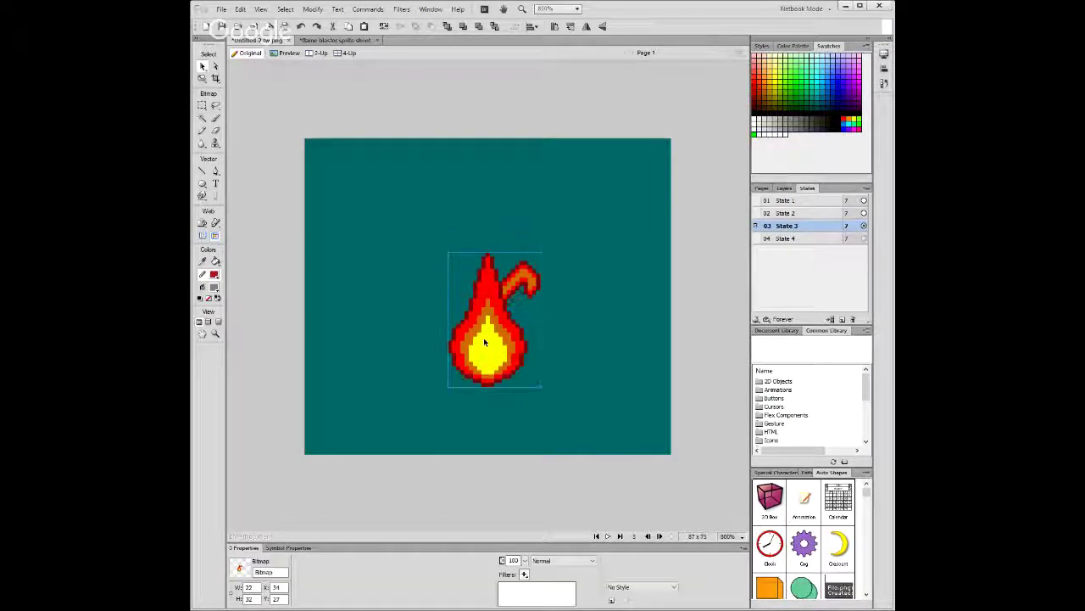
pyautogui.click(528, 354)
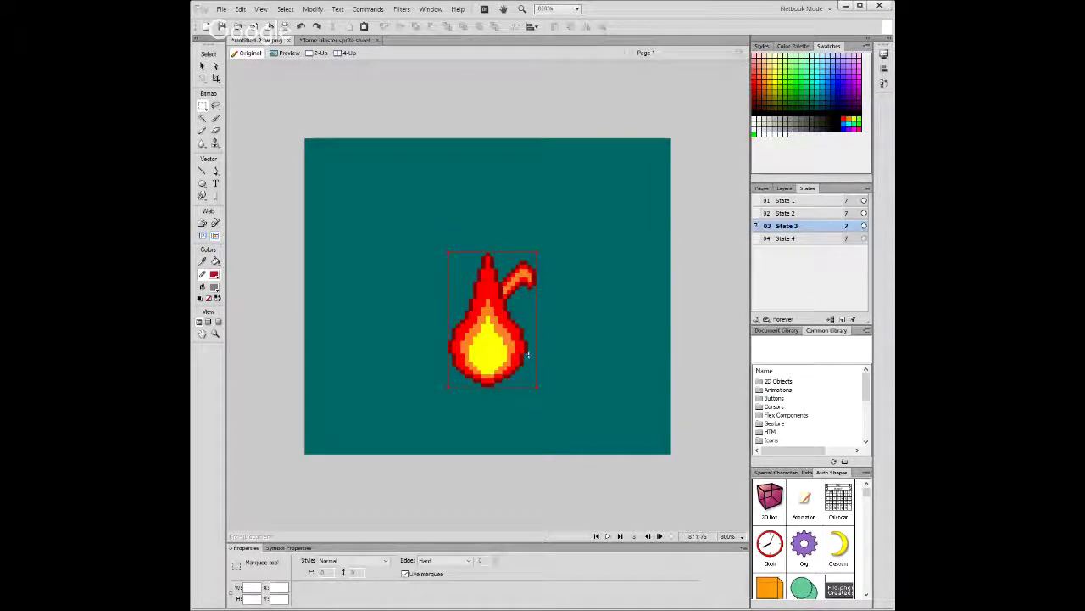
pyautogui.click(797, 239)
# Add six empty states after State 4, up to State 10.
pyautogui.click(842, 319)
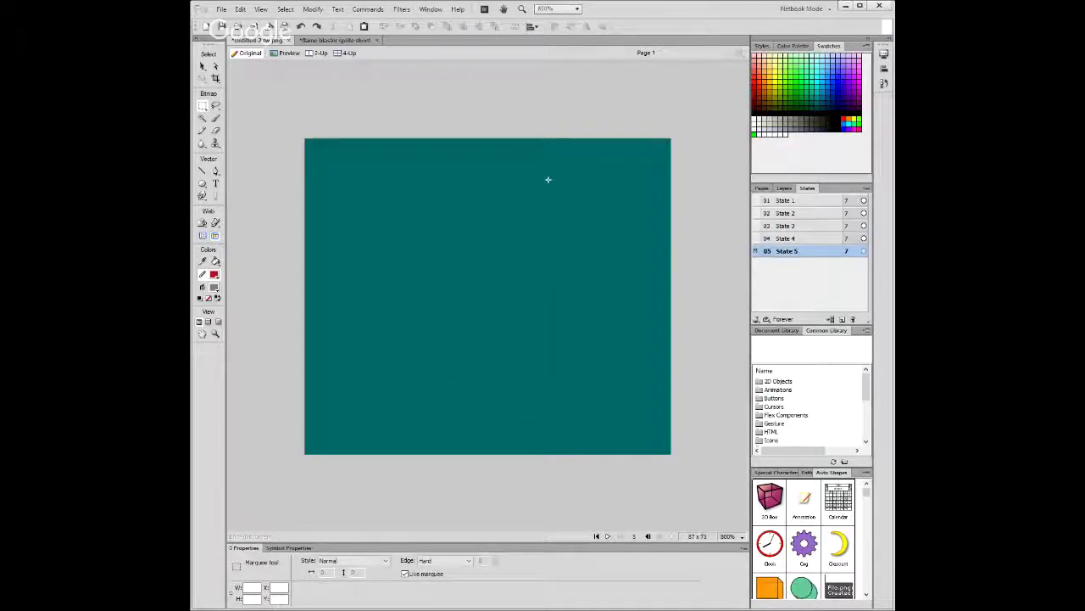
pyautogui.click(842, 319)
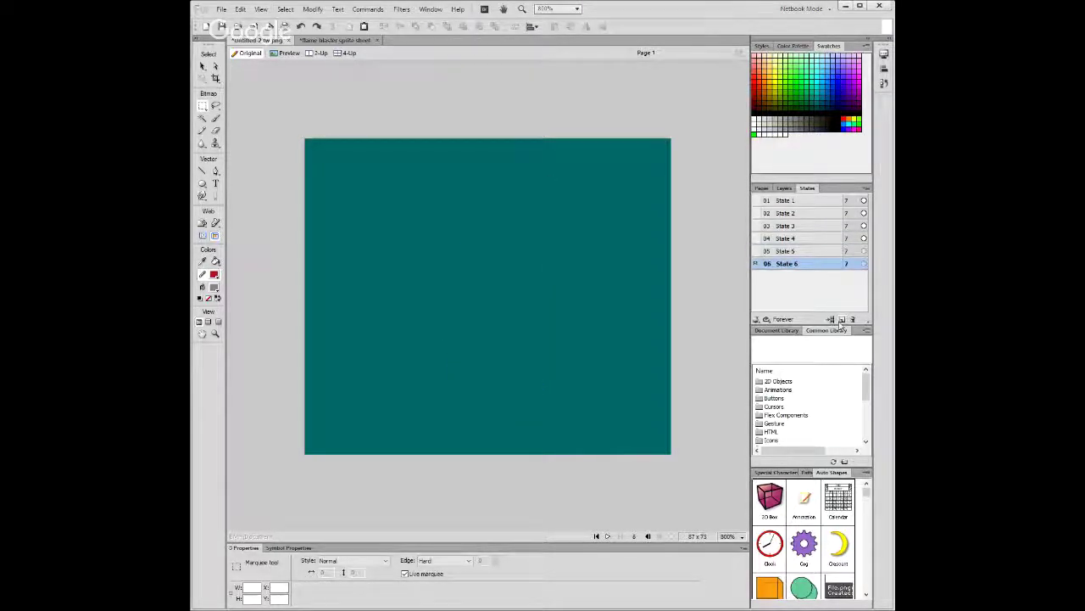
pyautogui.click(842, 318)
pyautogui.click(842, 318)
pyautogui.click(842, 319)
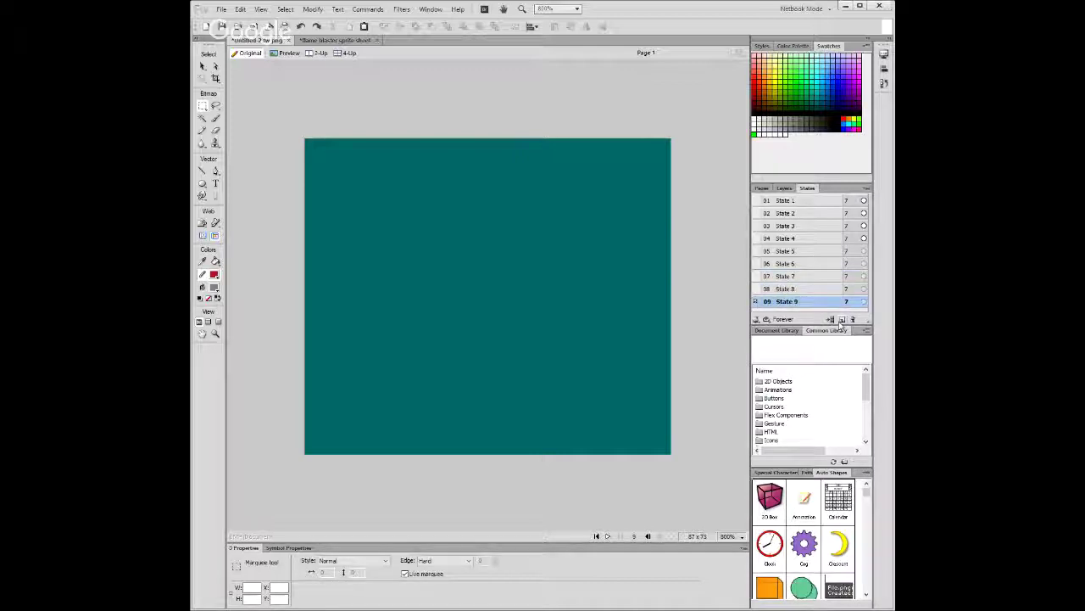
pyautogui.click(842, 319)
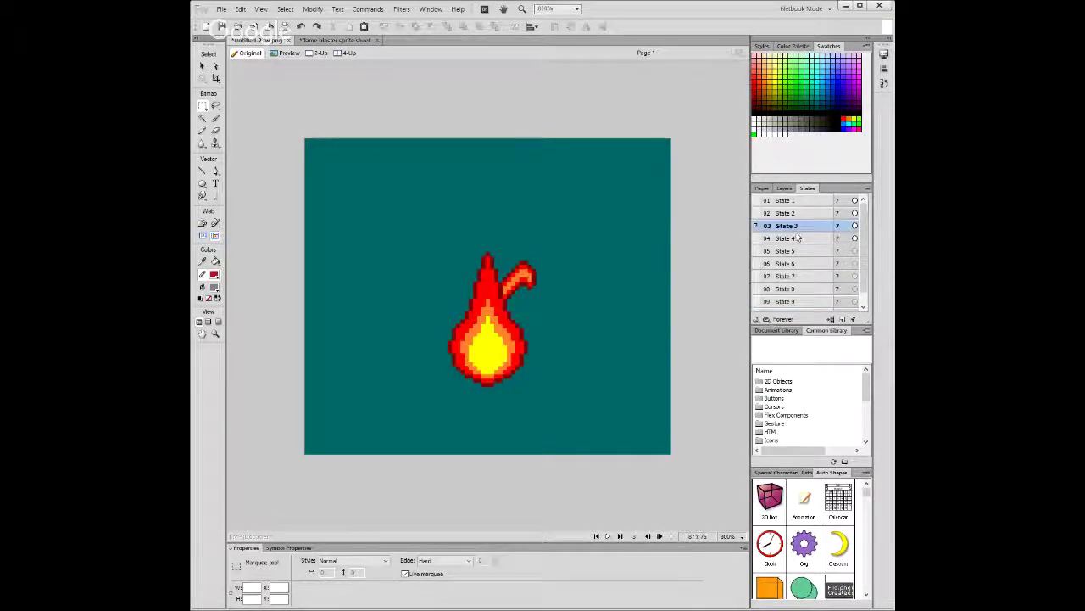
# Copy the fifth flame in the top row of the sprite sheet and return to the animation document.
pyautogui.click(774, 240)
pyautogui.click(802, 253)
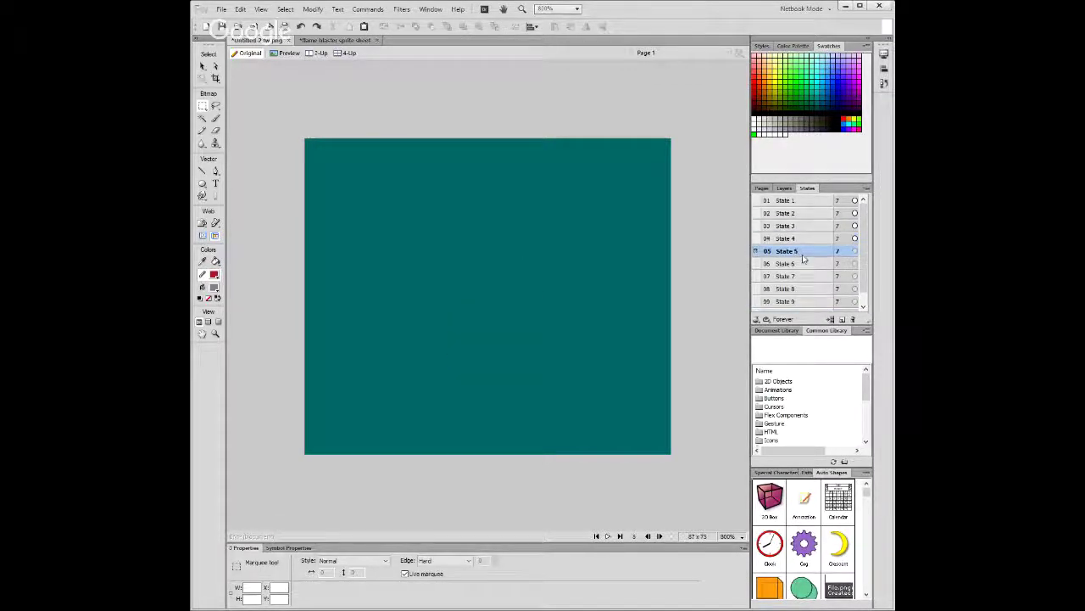
pyautogui.click(337, 40)
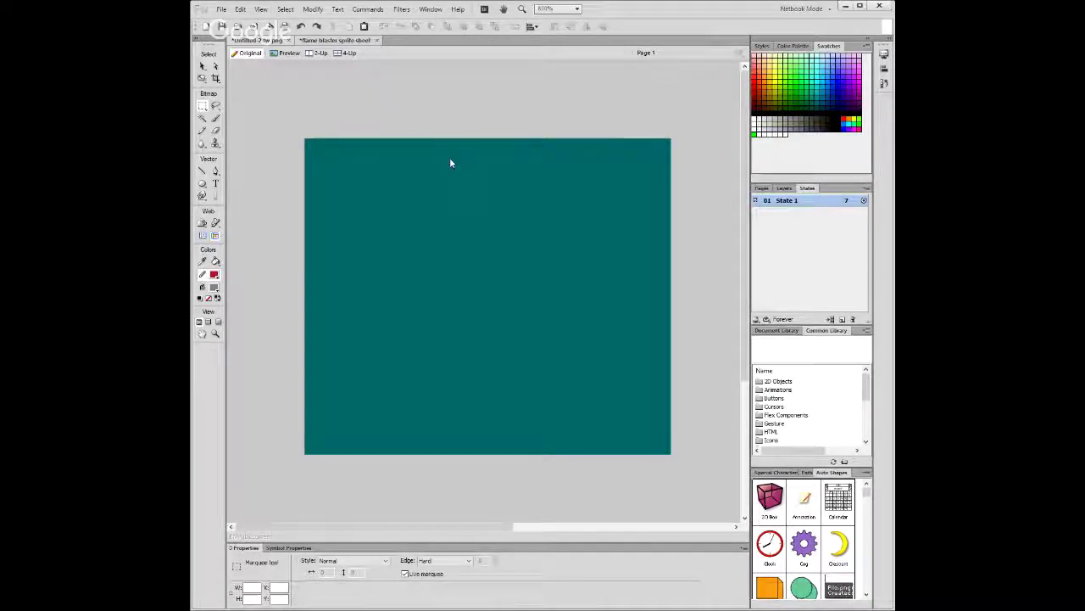
pyautogui.click(258, 40)
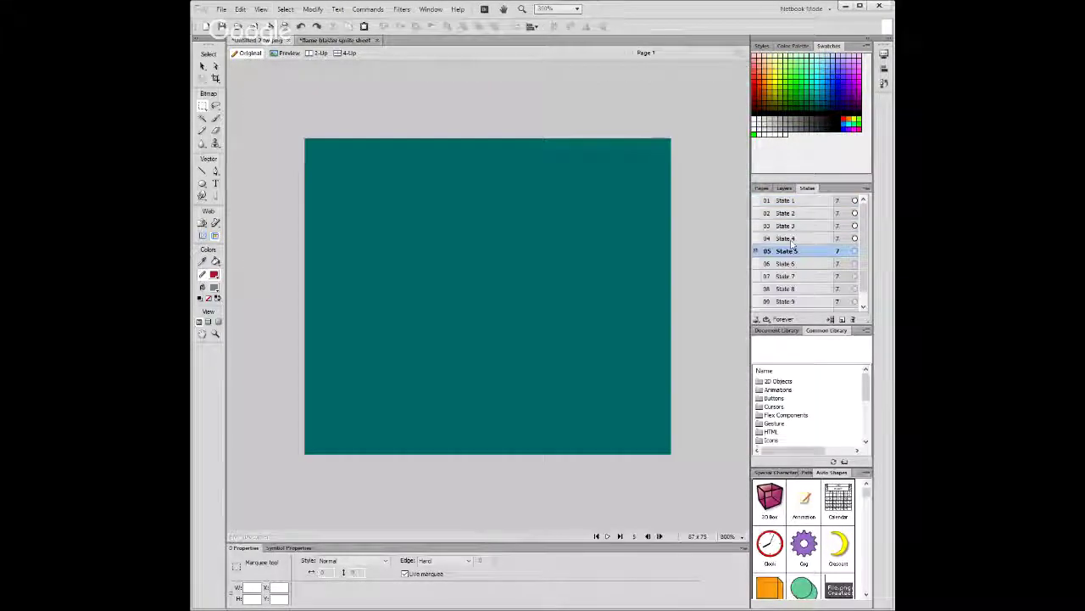
# Paste the fifth flame in State 4, align it over the flame there, and move it into State 5.
pyautogui.click(789, 238)
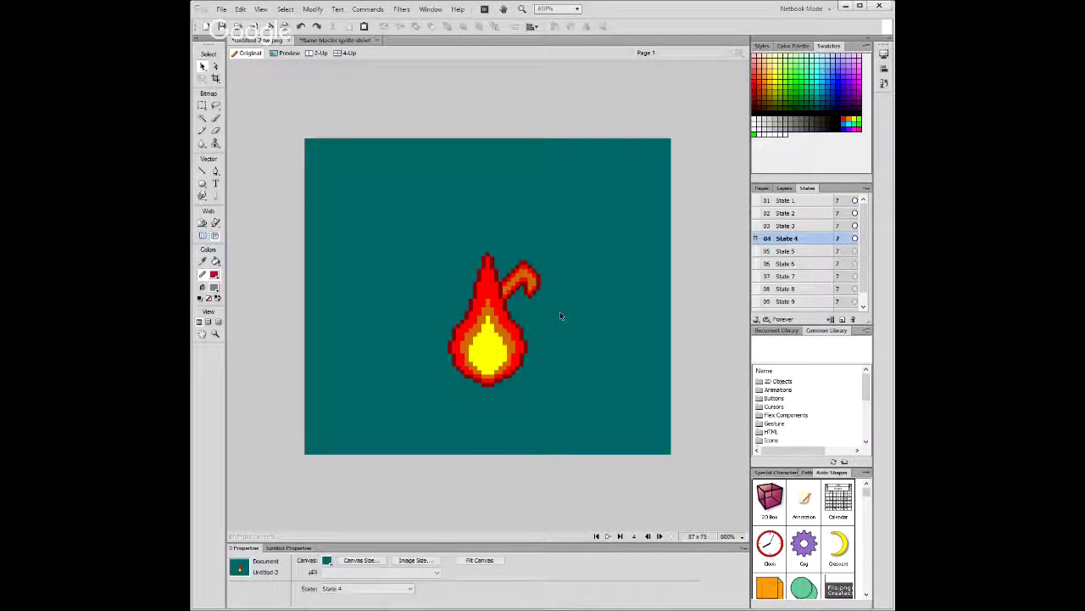
pyautogui.moveTo(471, 304); pyautogui.dragTo(487, 330)
pyautogui.press('m')
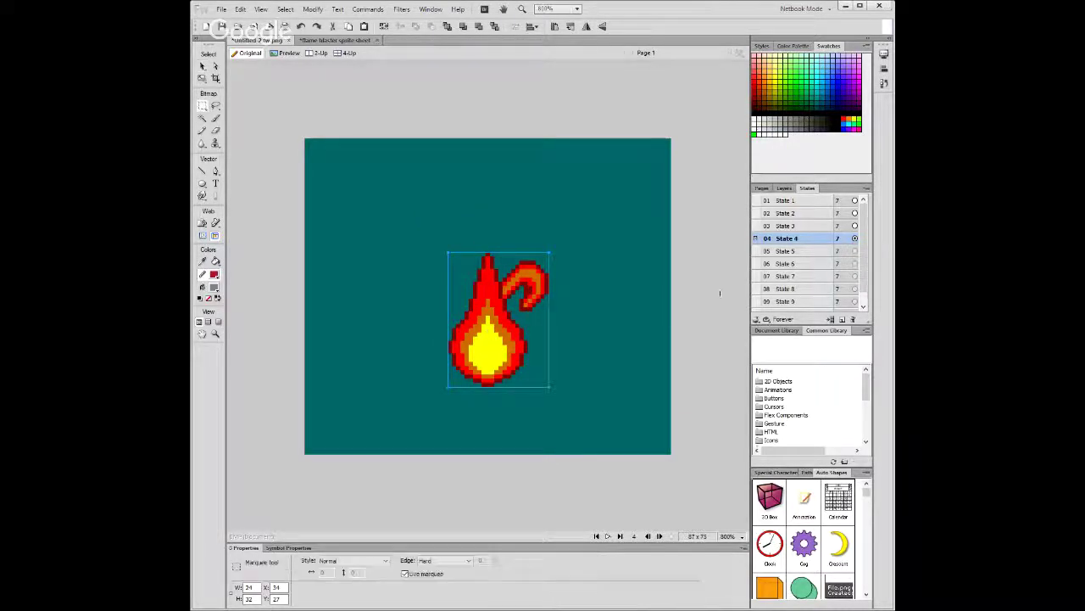
pyautogui.click(785, 251)
pyautogui.click(785, 238)
# Paste another copy of the aligned fifth flame into State 6 as a positioning guide.
pyautogui.click(789, 264)
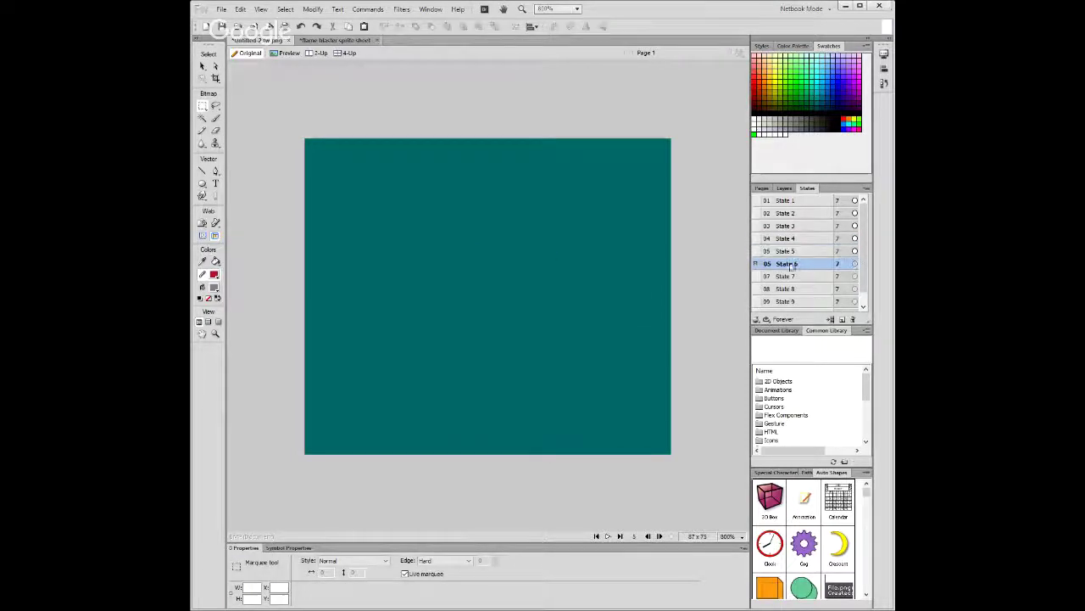
pyautogui.click(291, 42)
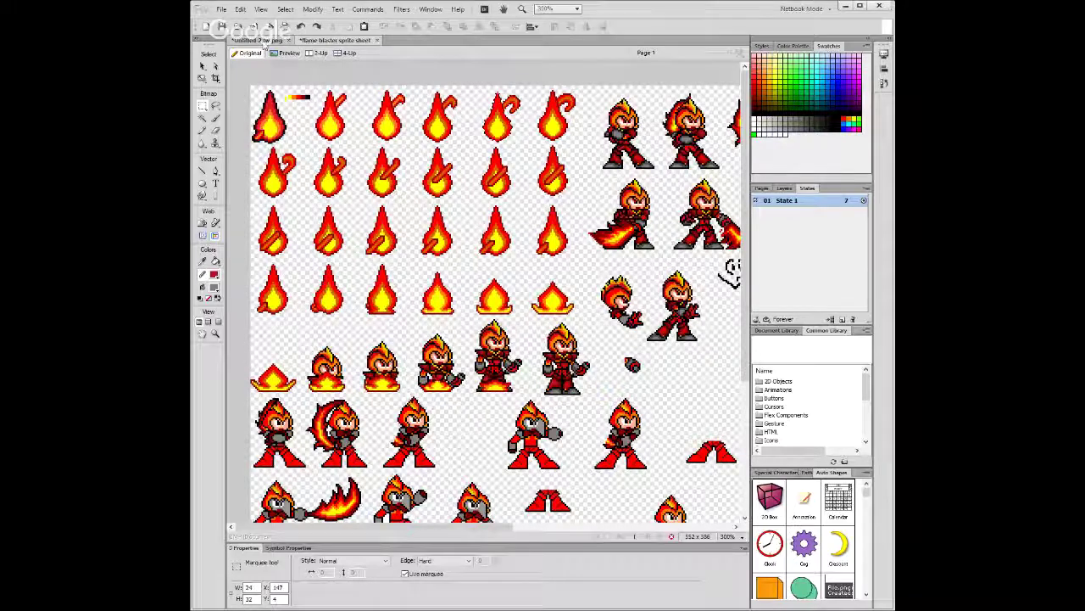
pyautogui.hotkey('ctrl', 'Tab')
pyautogui.press('m')
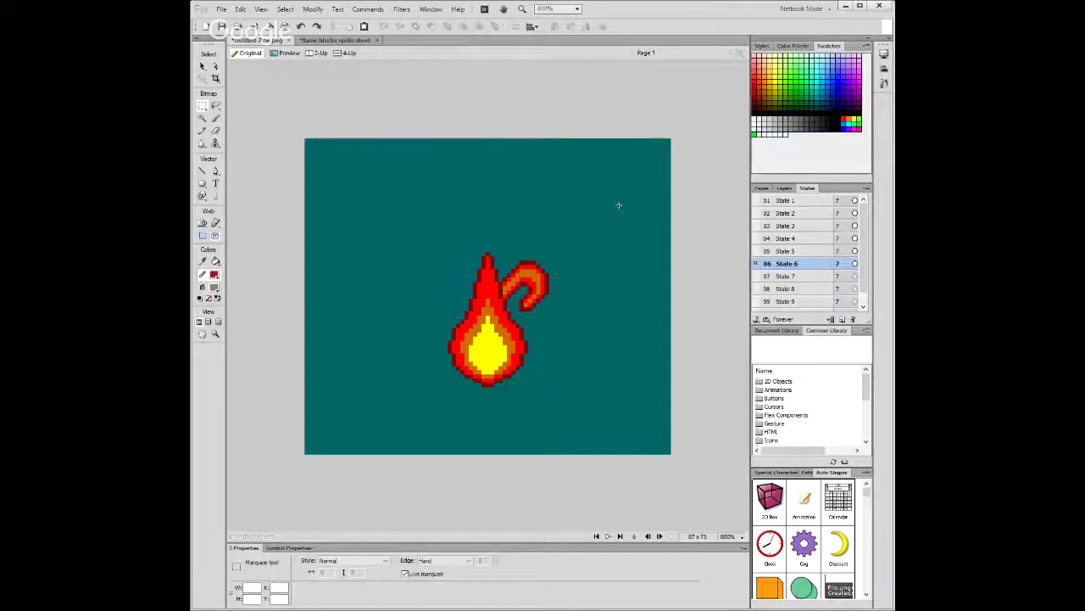
# Copy the sixth flame in the top row of the sprite sheet and align it over the flame in State 6.
pyautogui.click(358, 42)
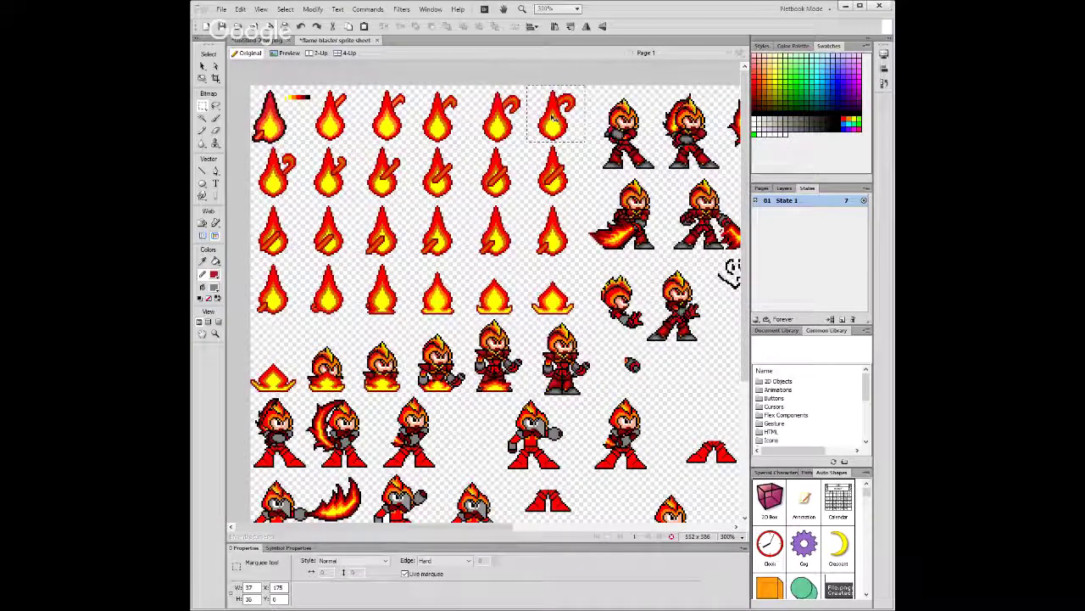
pyautogui.click(553, 119)
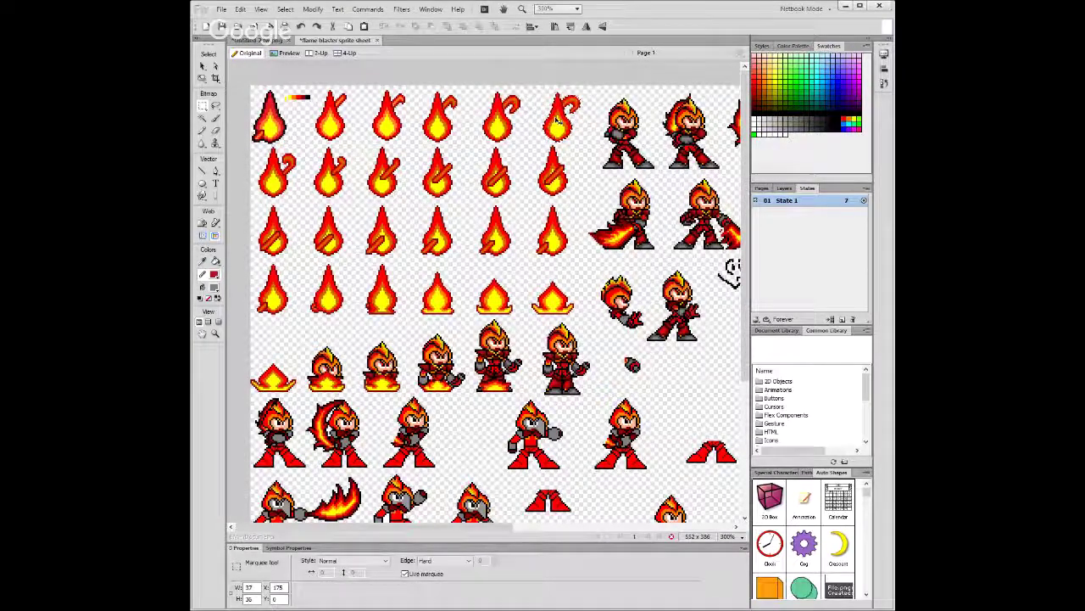
pyautogui.click(257, 39)
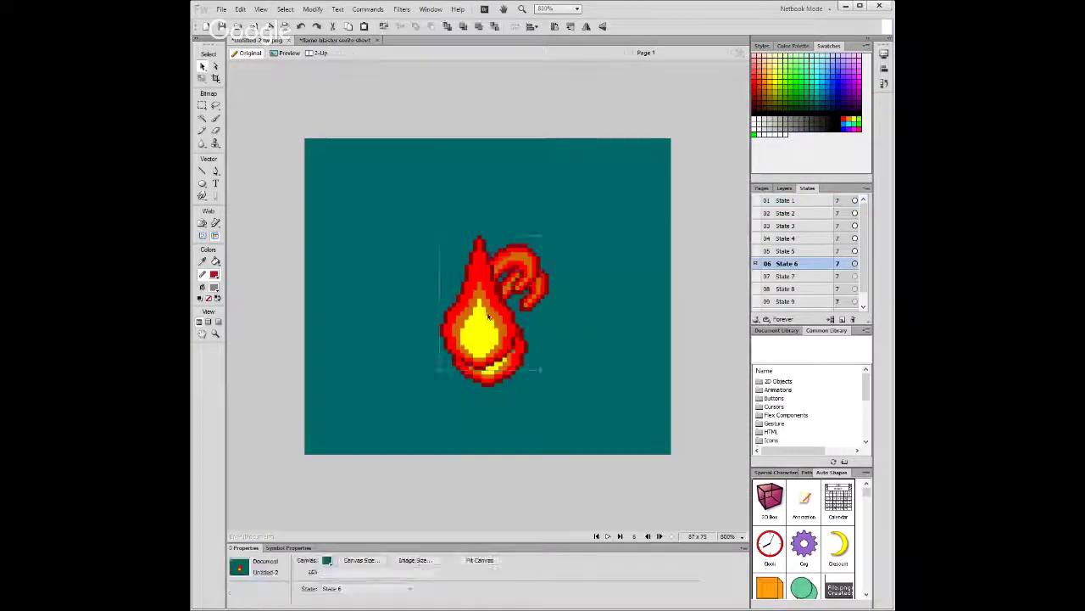
pyautogui.click(489, 316)
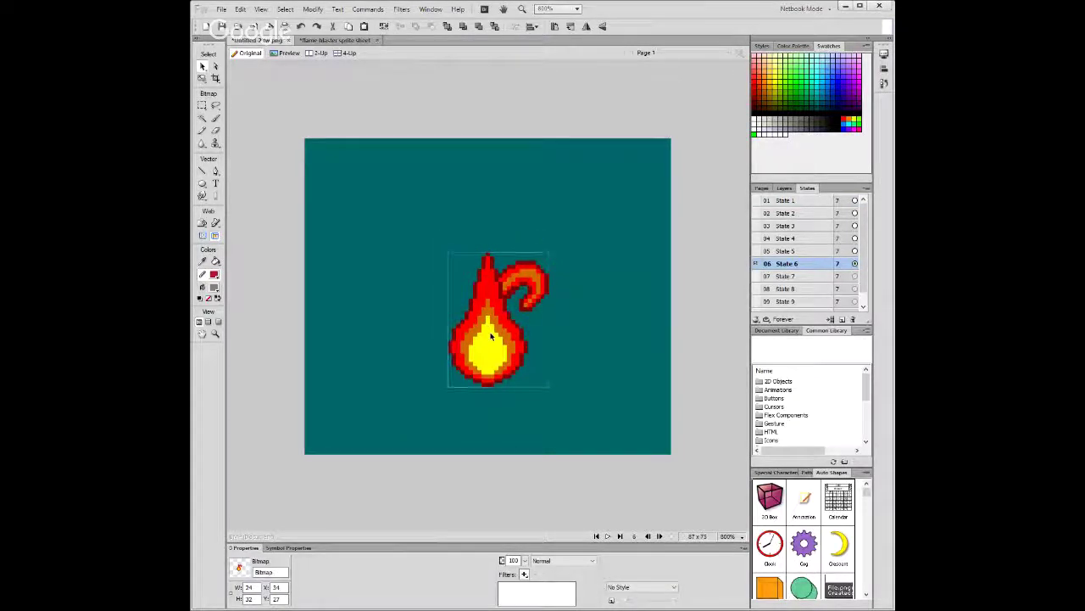
pyautogui.press('m')
# Check the two stacked bitmaps in State 6's Layer 1 and delete the lower one.
pyautogui.click(787, 275)
pyautogui.click(787, 263)
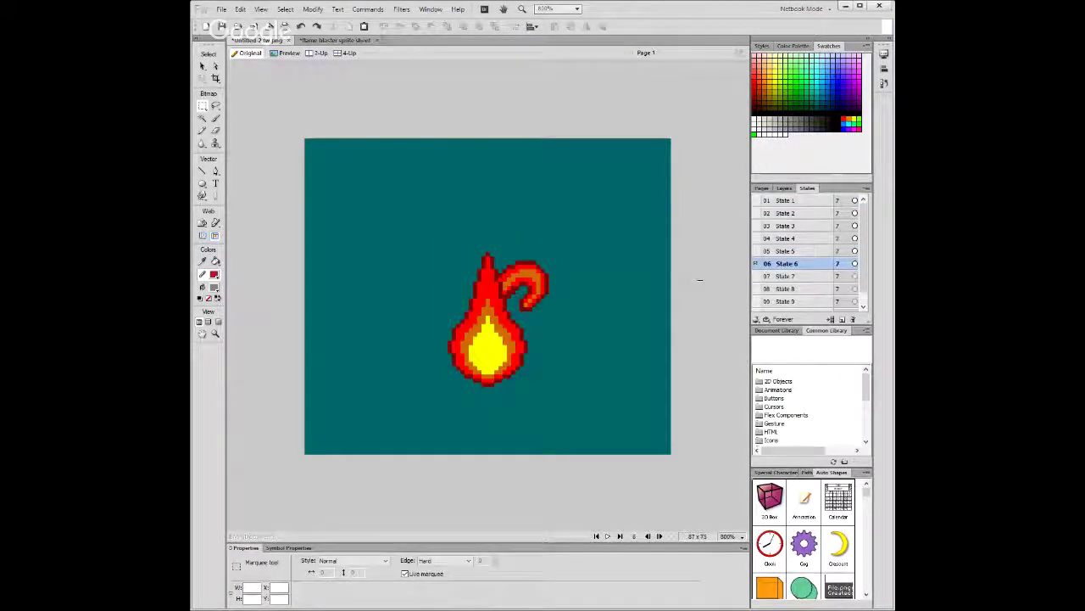
pyautogui.hotkey('ctrl', 'a')
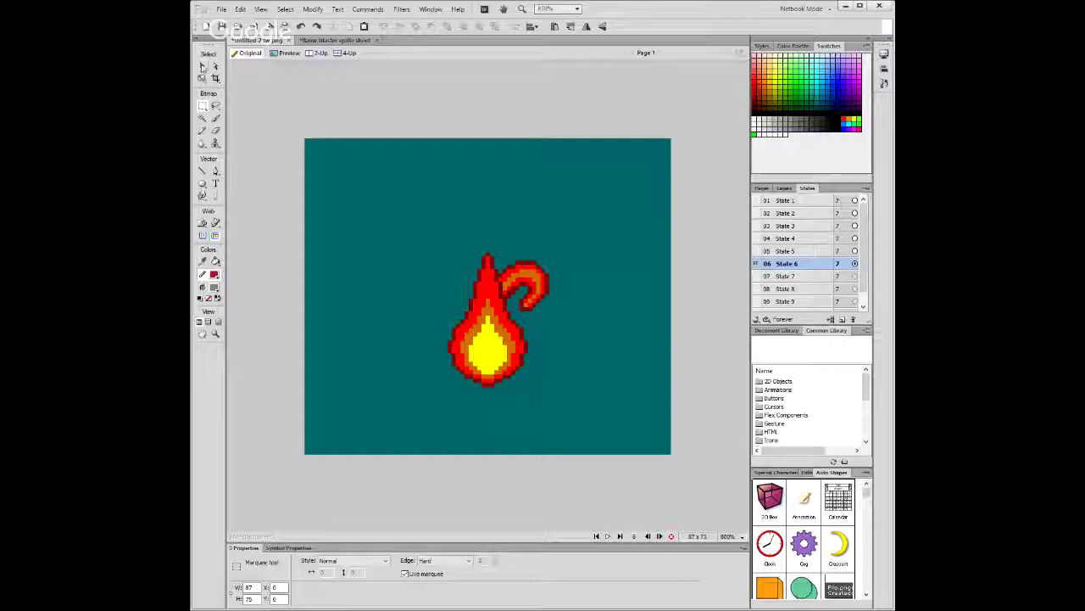
pyautogui.click(203, 67)
pyautogui.click(487, 331)
pyautogui.click(784, 187)
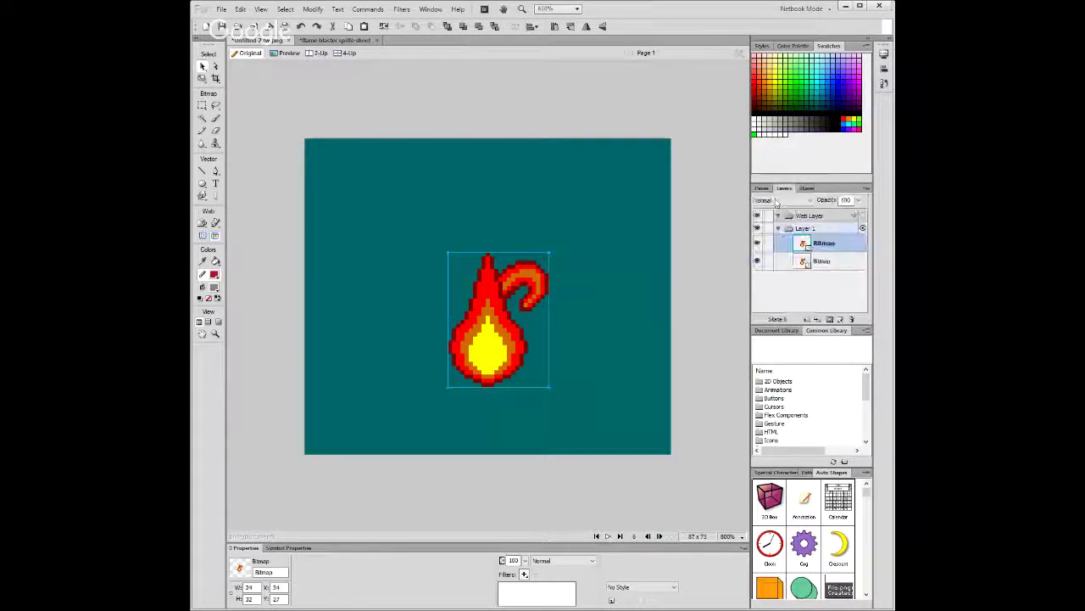
pyautogui.click(756, 244)
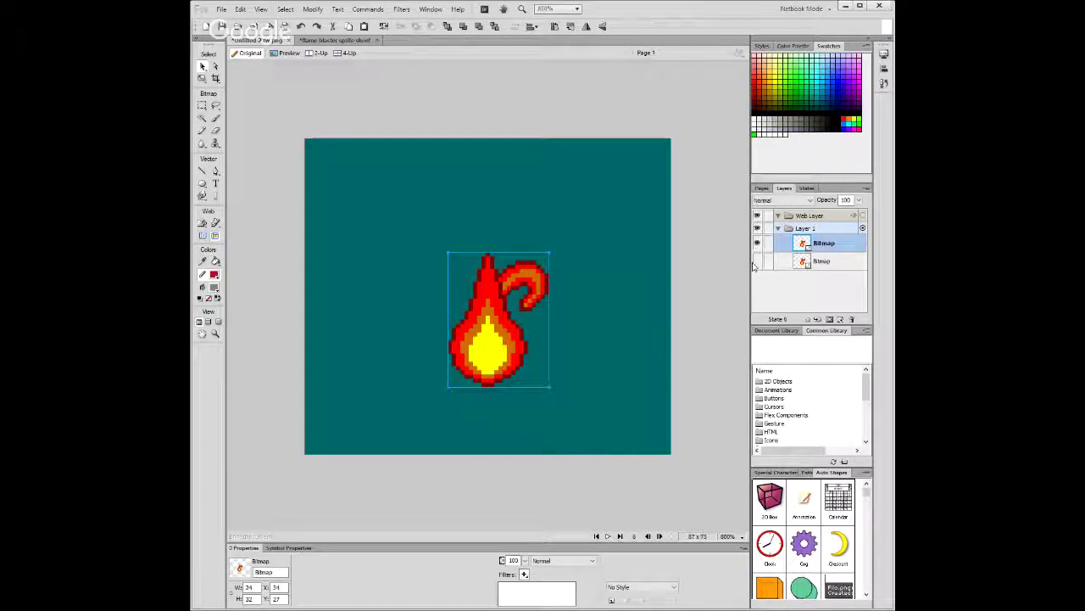
pyautogui.click(822, 262)
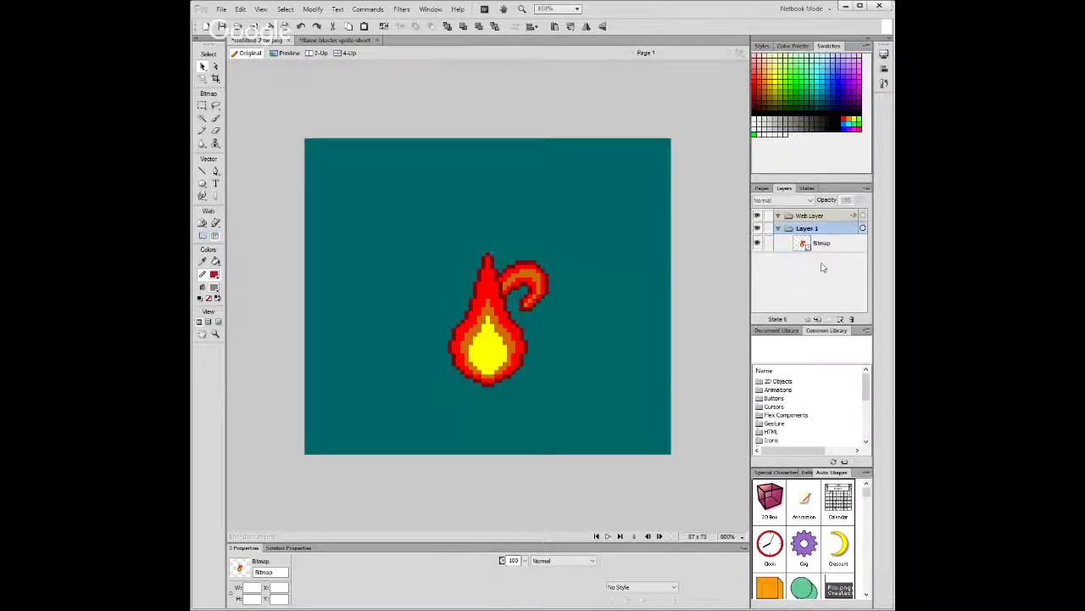
# Play back the flame animation across the states and return to State 2.
pyautogui.click(607, 536)
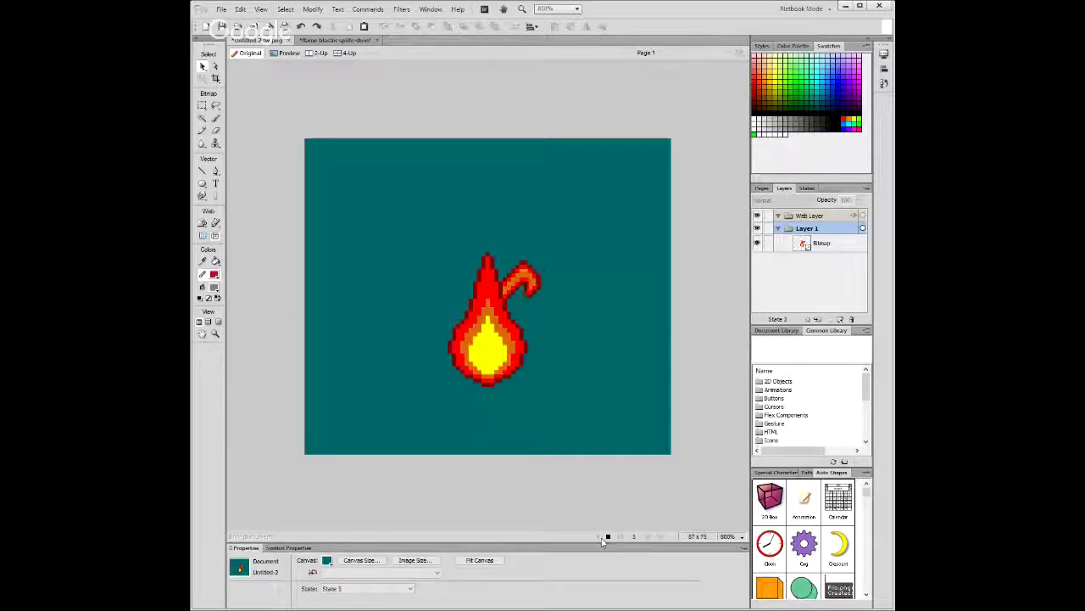
pyautogui.click(604, 536)
pyautogui.click(607, 537)
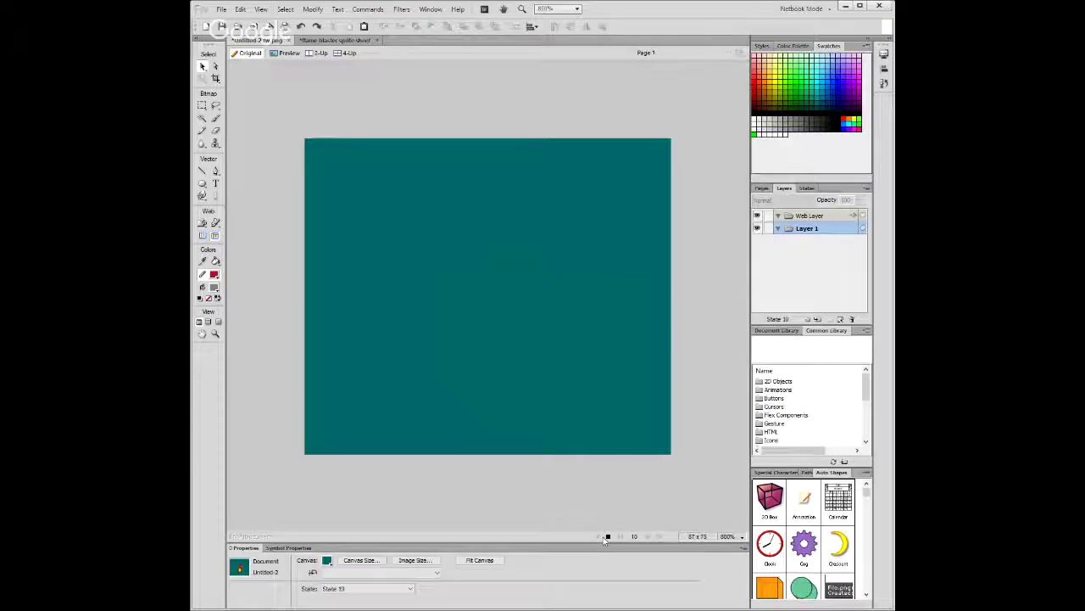
pyautogui.click(805, 188)
pyautogui.click(788, 213)
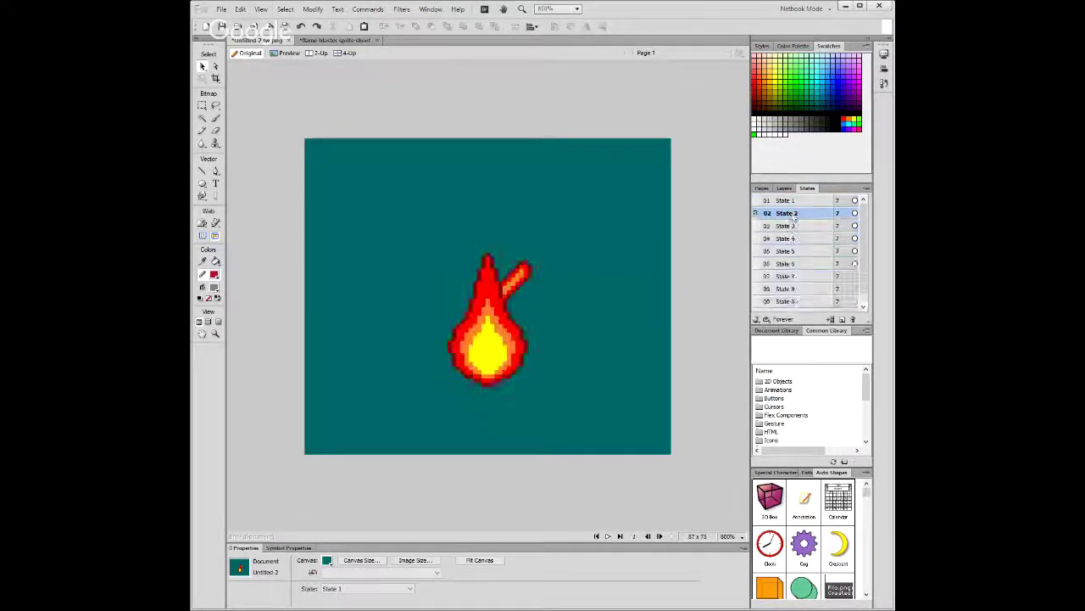
# Extend onion skinning across States 1 to 9, select those nine states and delete them.
pyautogui.click(794, 302)
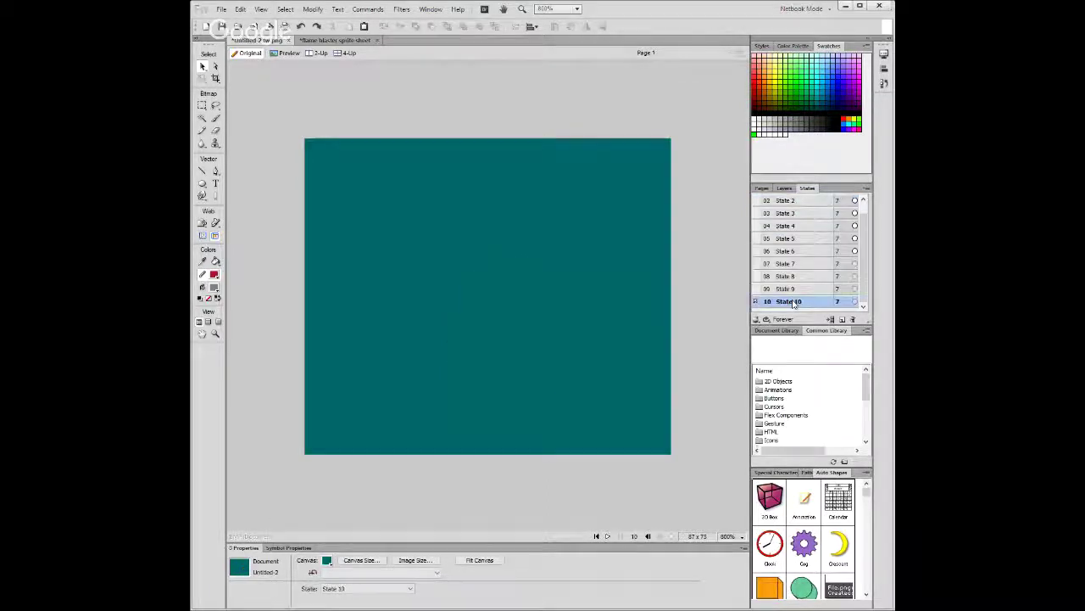
pyautogui.click(793, 289)
pyautogui.keyDown('ctrl'); pyautogui.click(787, 264); pyautogui.keyUp('ctrl')
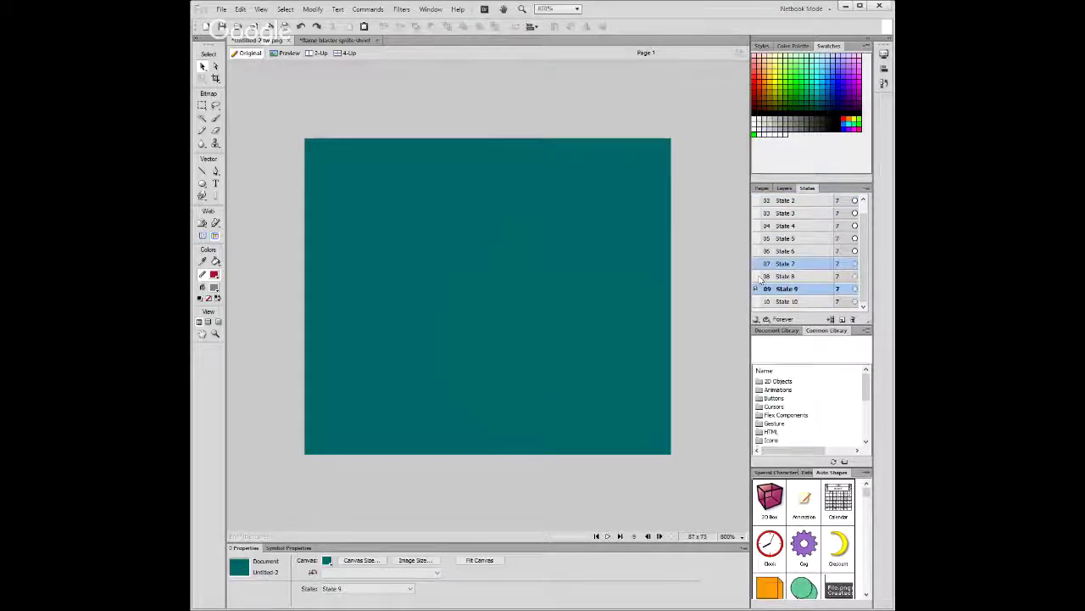
pyautogui.keyDown('ctrl'); pyautogui.click(755, 281); pyautogui.keyUp('ctrl')
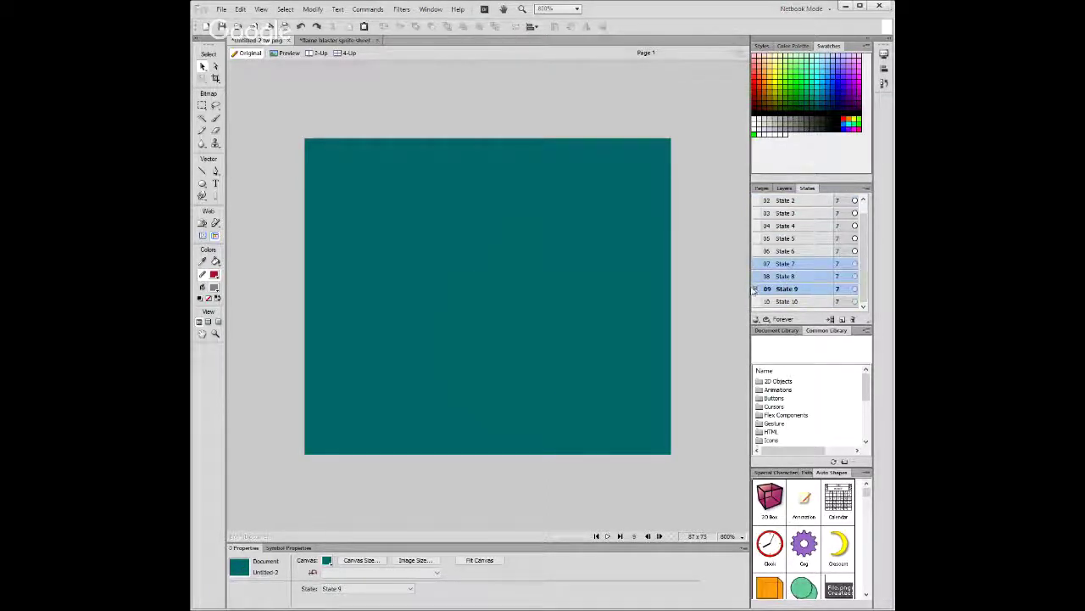
pyautogui.moveTo(757, 265); pyautogui.dragTo(755, 201)
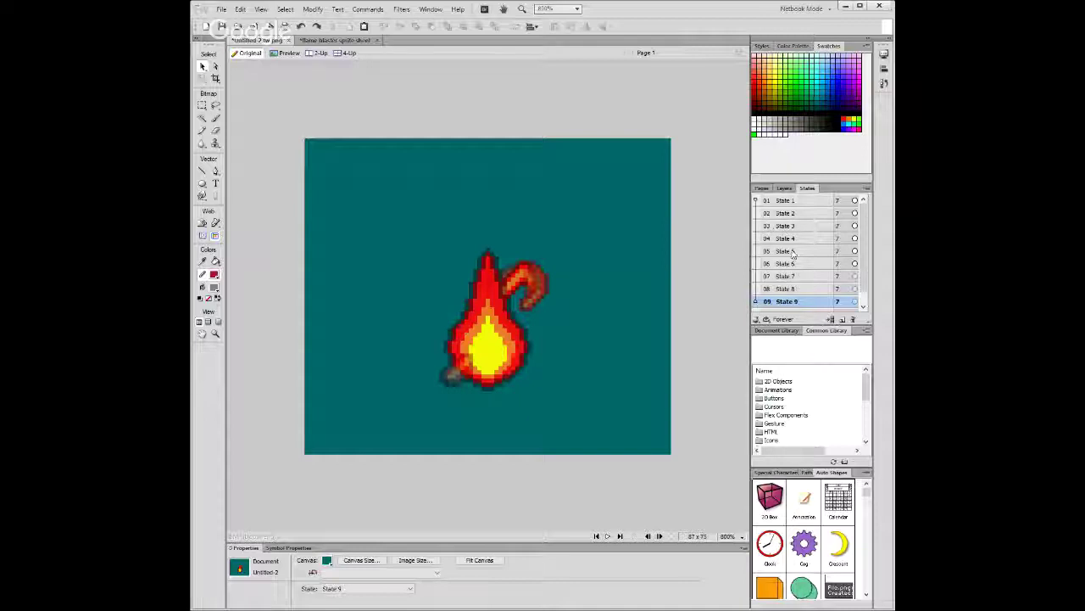
pyautogui.moveTo(795, 301); pyautogui.dragTo(799, 203)
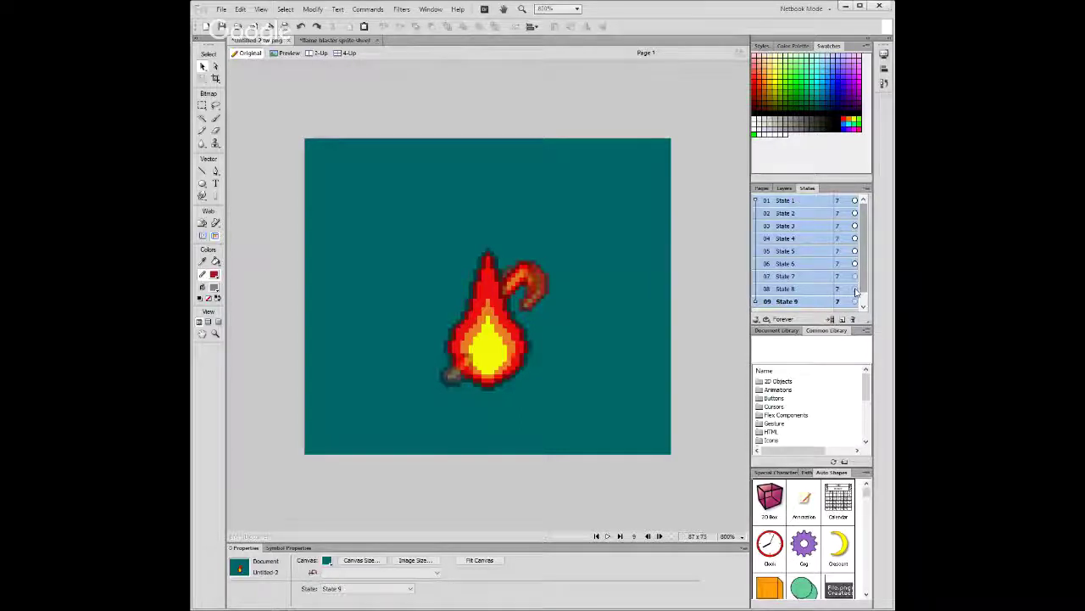
pyautogui.click(853, 319)
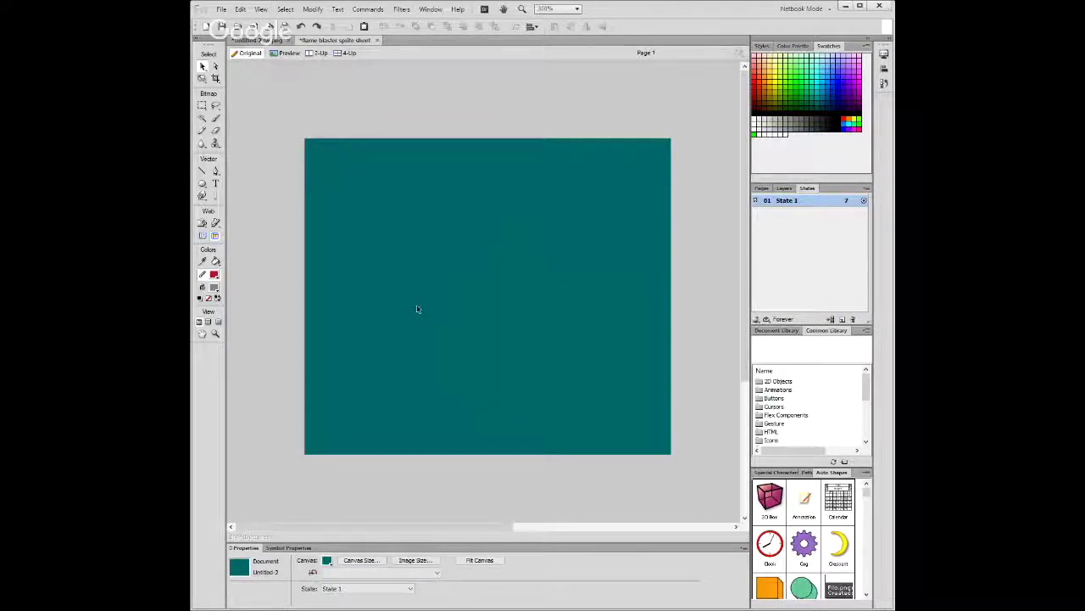
# Select the second flame in the fourth row of the sprite sheet with the Marquee tool and copy it.
pyautogui.hotkey('ctrl', 'Tab')
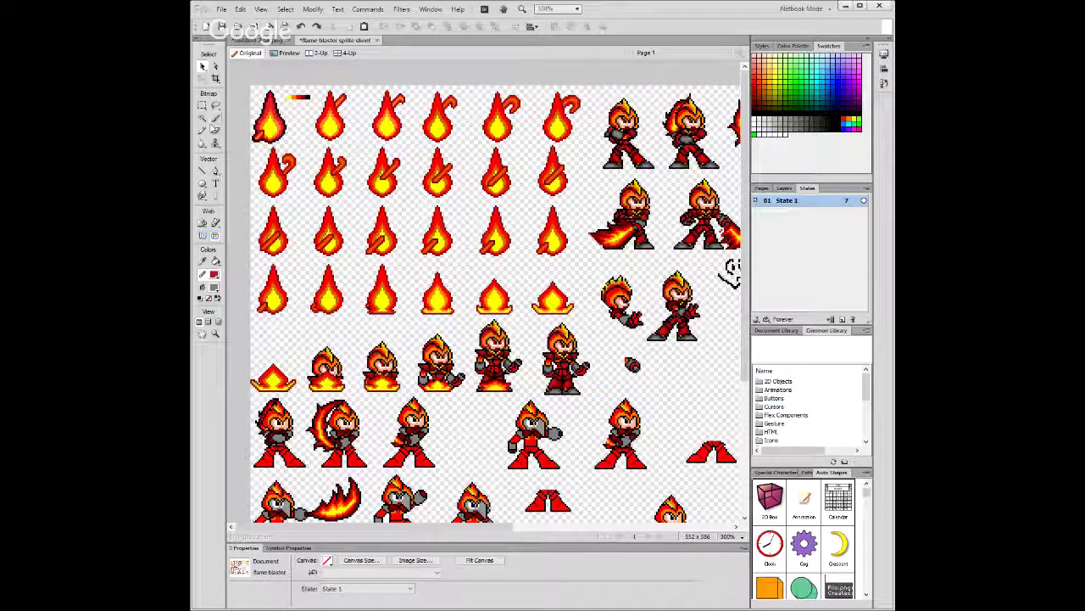
pyautogui.click(200, 106)
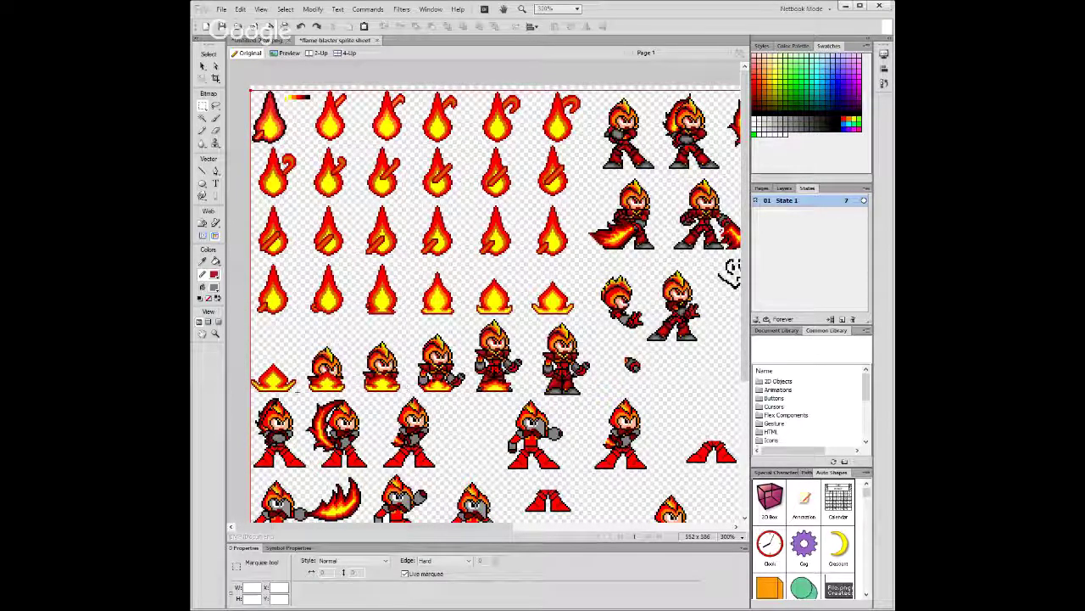
pyautogui.moveTo(296, 393); pyautogui.dragTo(251, 355)
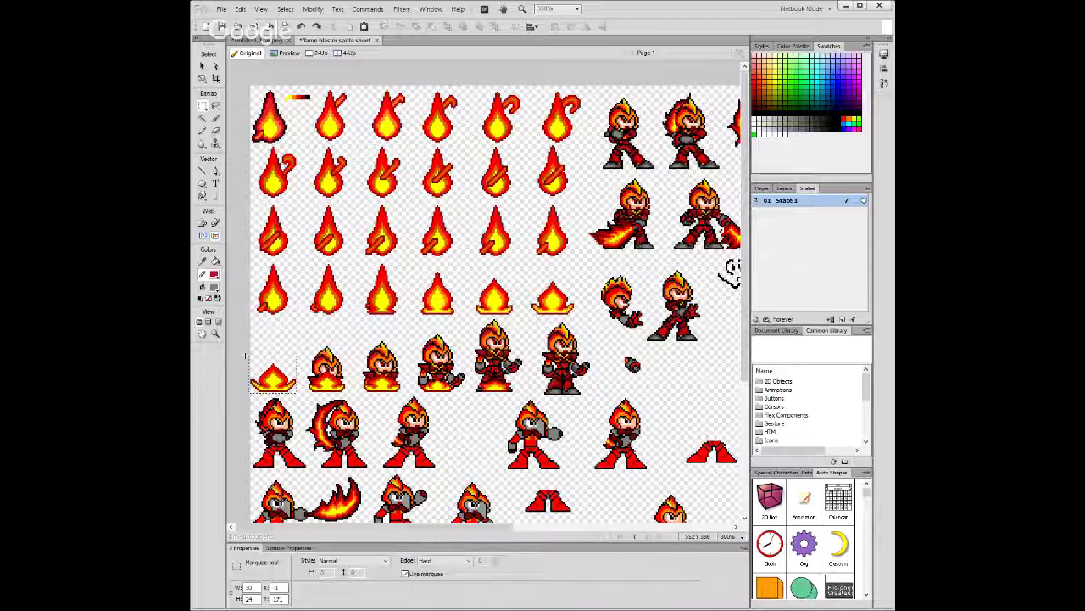
pyautogui.moveTo(246, 356); pyautogui.dragTo(249, 356)
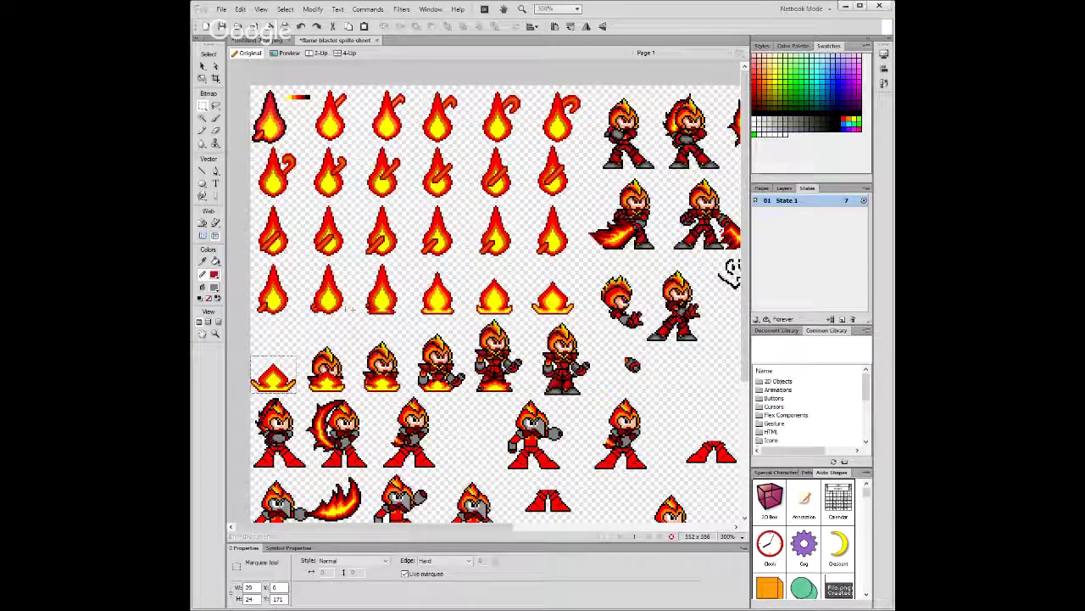
pyautogui.moveTo(312, 265); pyautogui.dragTo(344, 314)
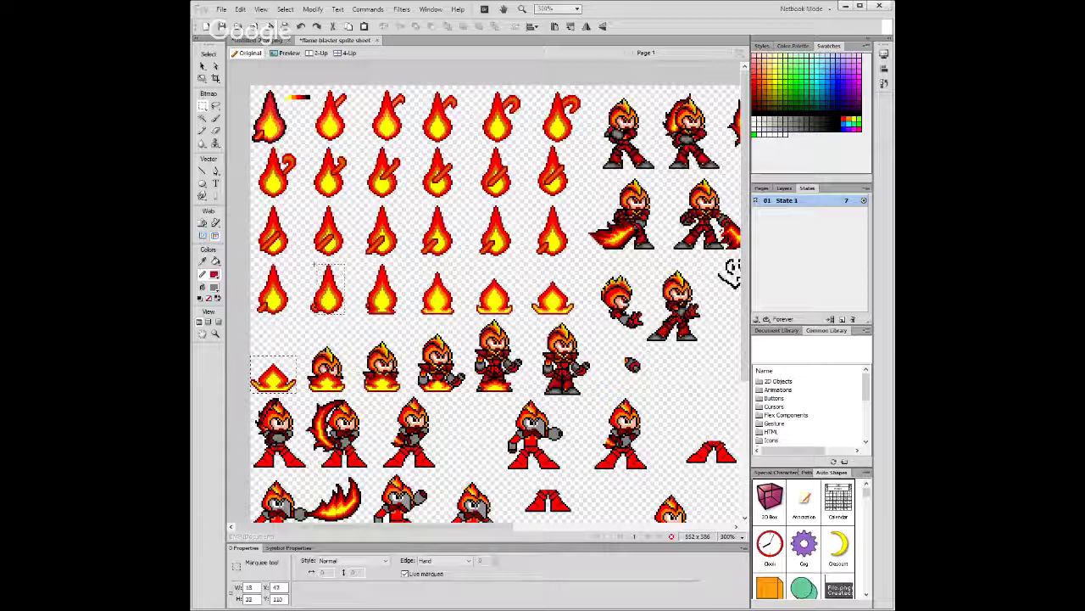
pyautogui.moveTo(309, 263); pyautogui.dragTo(329, 299)
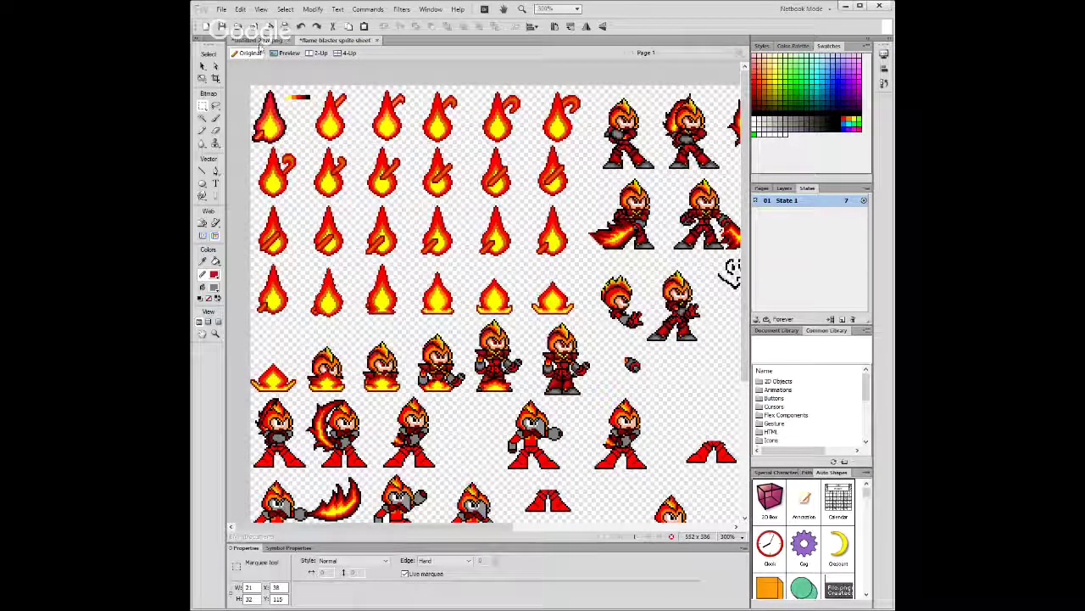
pyautogui.hotkey('ctrl', 'c')
# Paste the copied flame onto the small teal canvas and move it to the lower middle.
pyautogui.hotkey('ctrl', 'Tab')
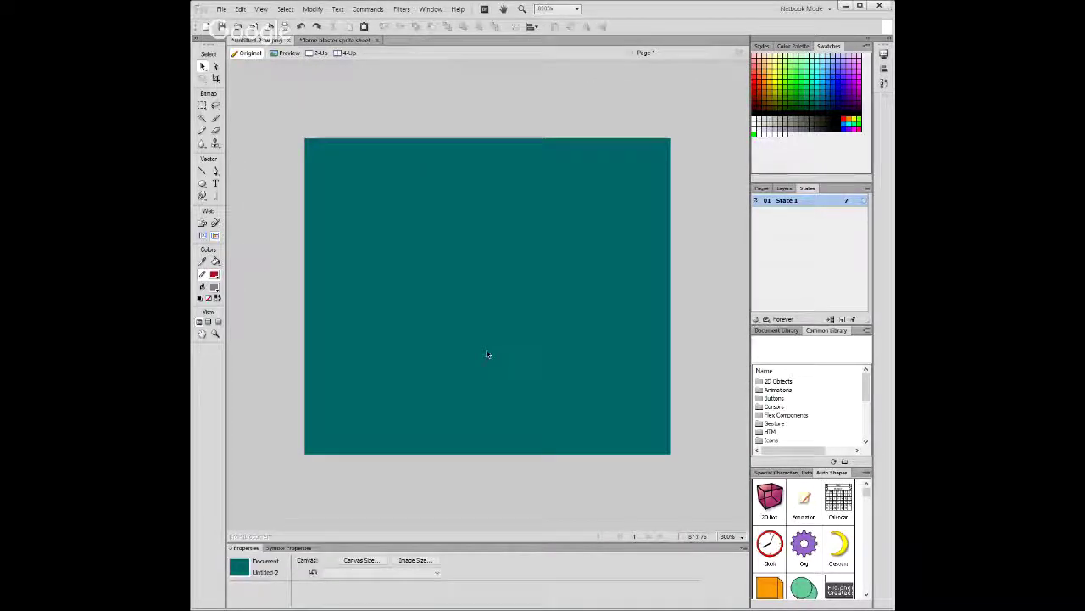
pyautogui.hotkey('ctrl', 'v')
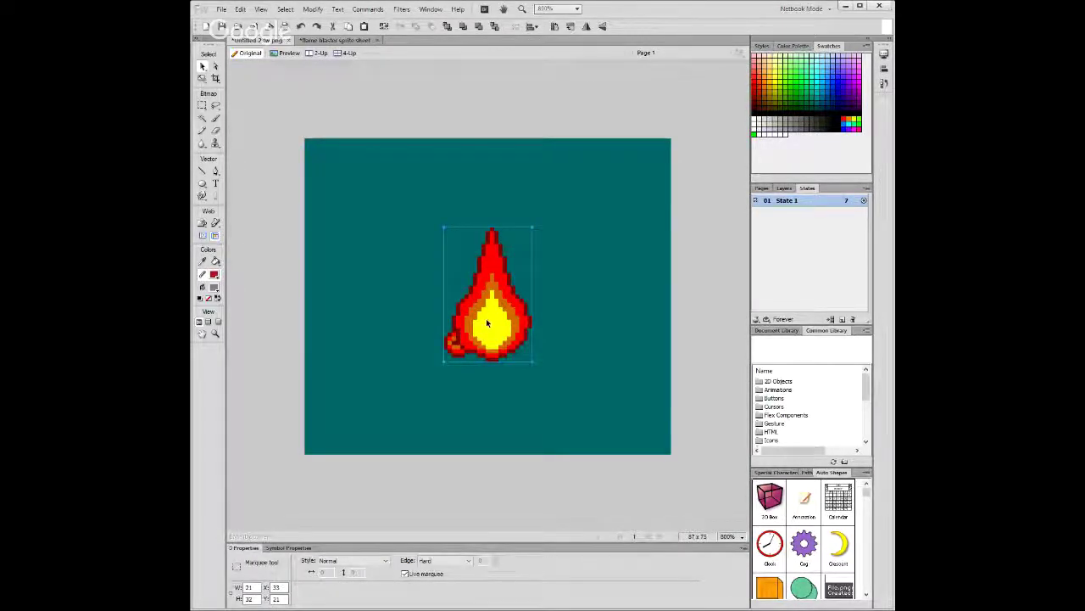
pyautogui.moveTo(487, 322); pyautogui.dragTo(479, 360)
pyautogui.click(371, 85)
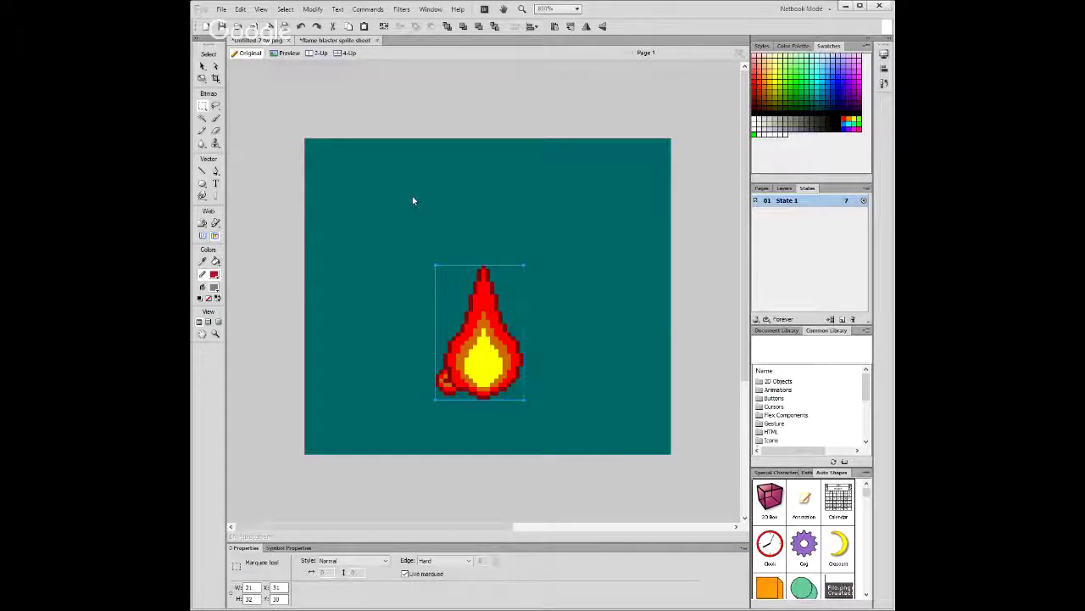
# Create a new 210 × 245 pixel document with a teal canvas.
pyautogui.hotkey('ctrl', 'Tab')
pyautogui.moveTo(722, 266); pyautogui.dragTo(593, 266)
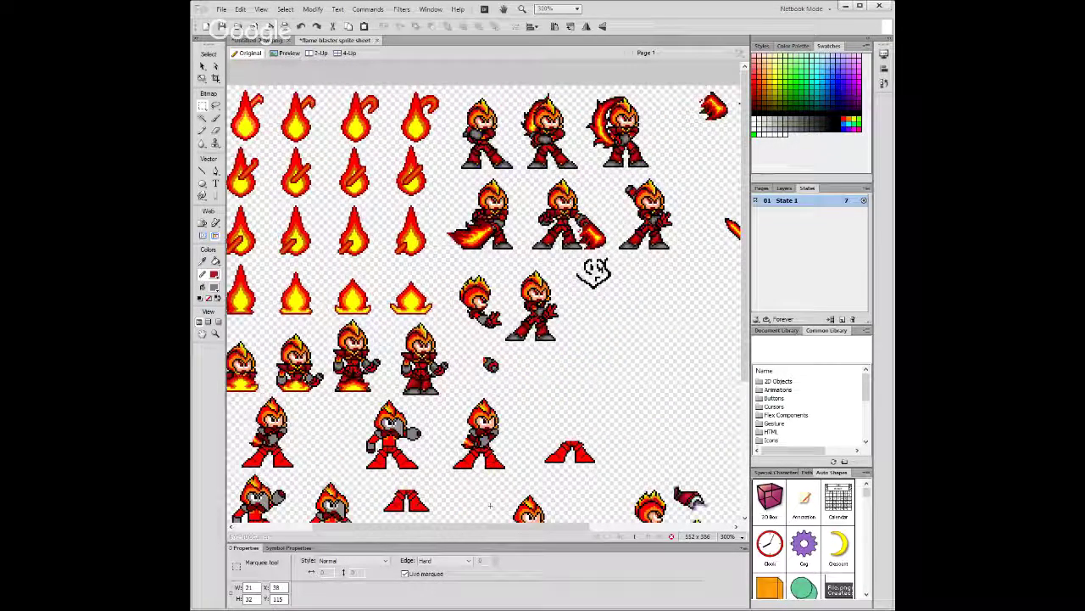
pyautogui.click(265, 41)
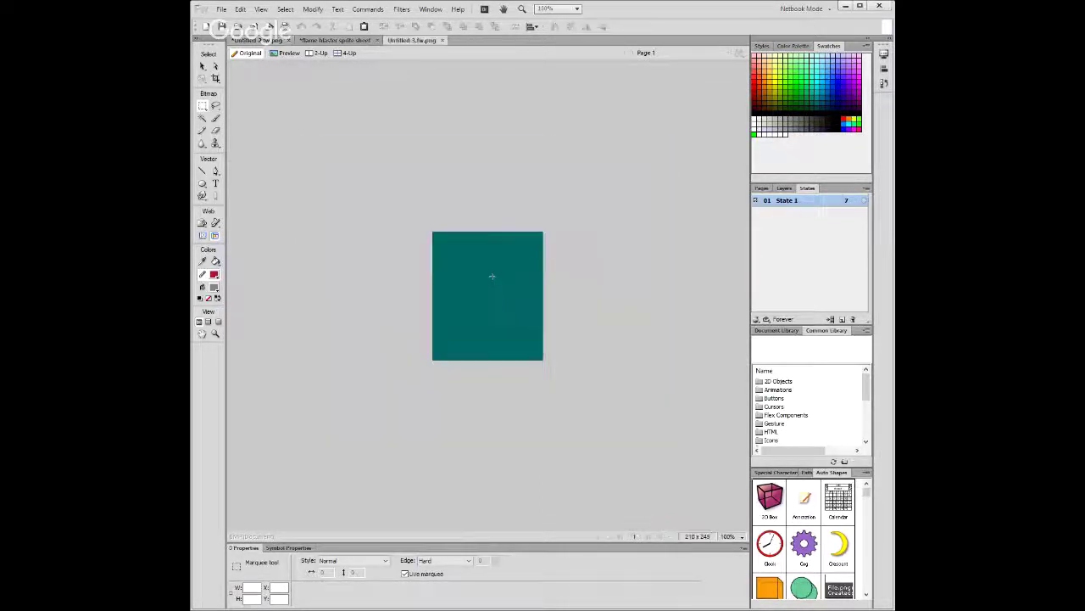
pyautogui.hotkey('ctrl', 'n')
pyautogui.press('Return')
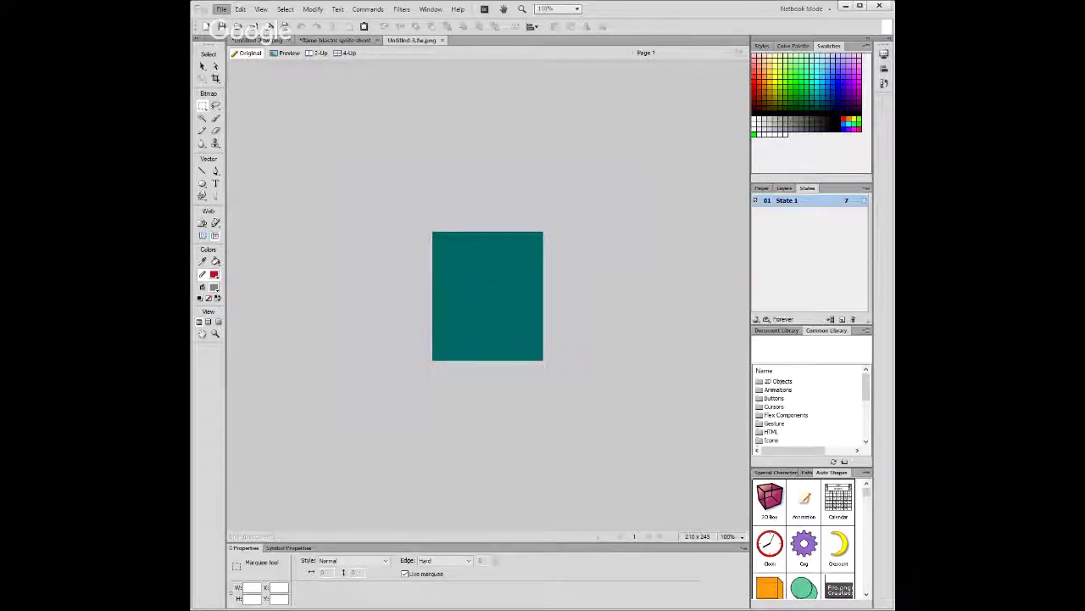
# Paste the copied flame into the new teal document and move it to the lower middle of the canvas.
pyautogui.hotkey('ctrl', 'v')
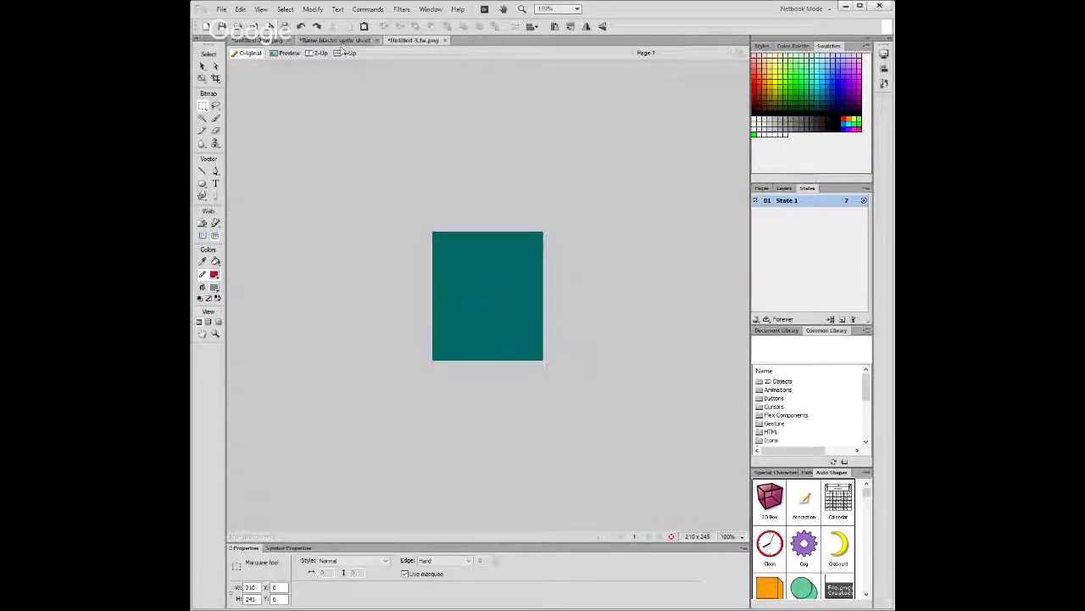
pyautogui.hotkey('ctrl', '3')
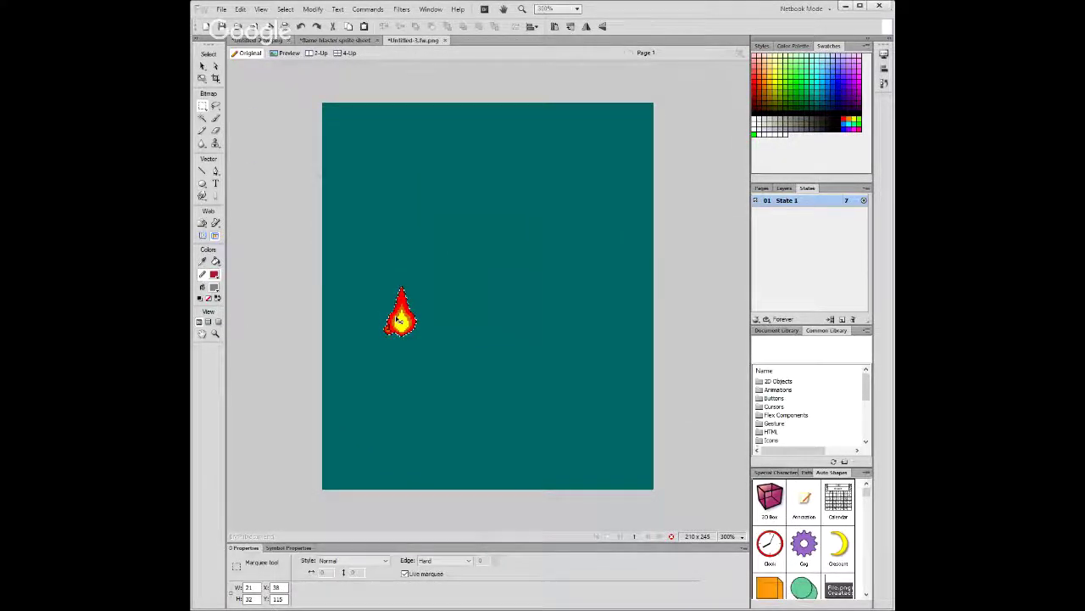
pyautogui.moveTo(399, 319); pyautogui.dragTo(475, 382)
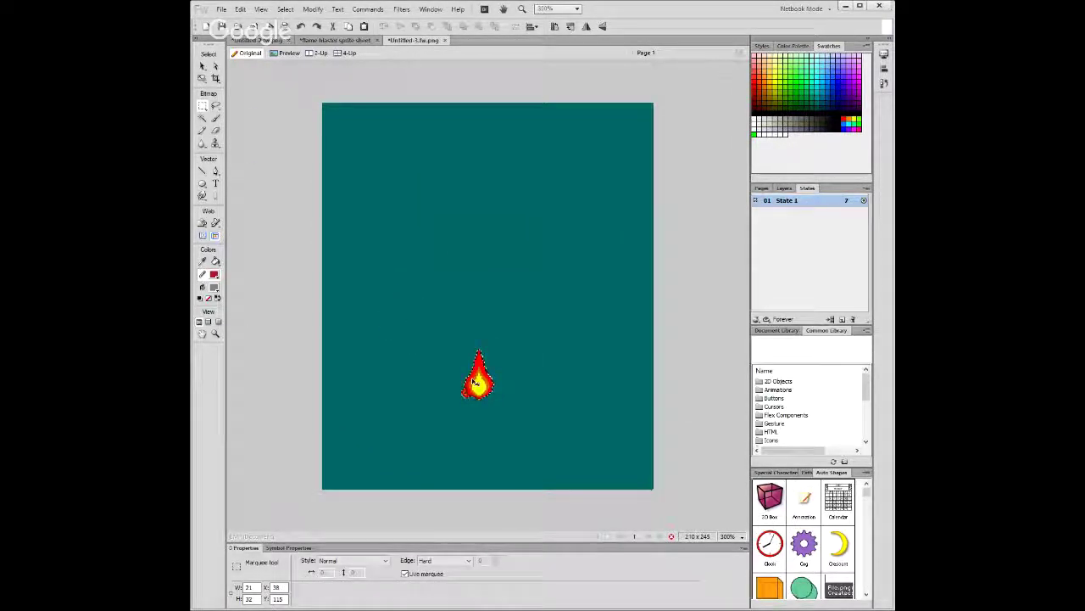
pyautogui.click(347, 54)
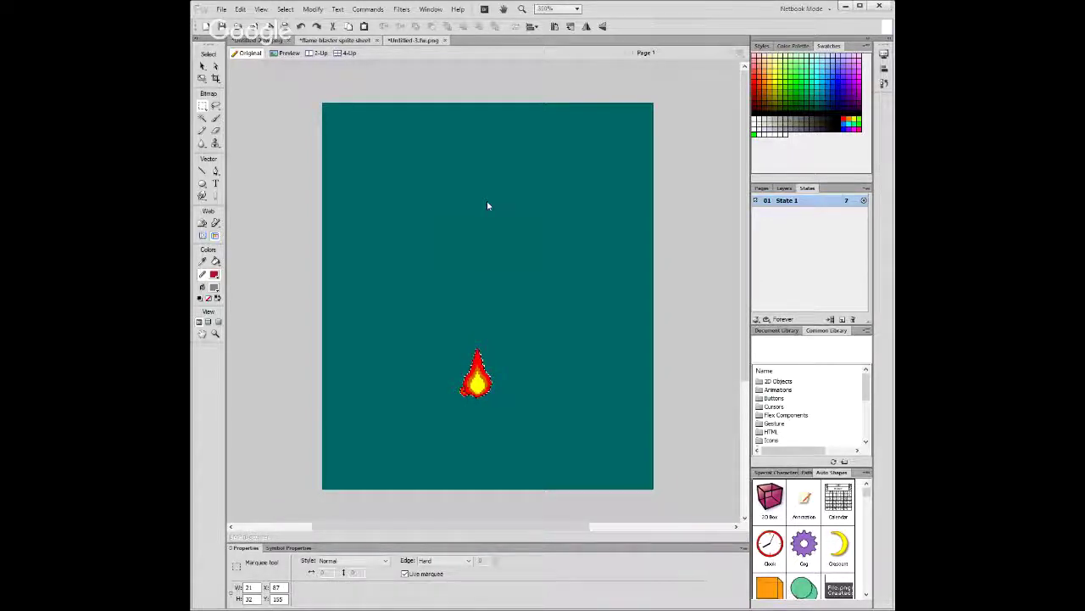
# Close the earlier small teal document and return to the new, larger one.
pyautogui.hotkey('ctrl', 'Tab')
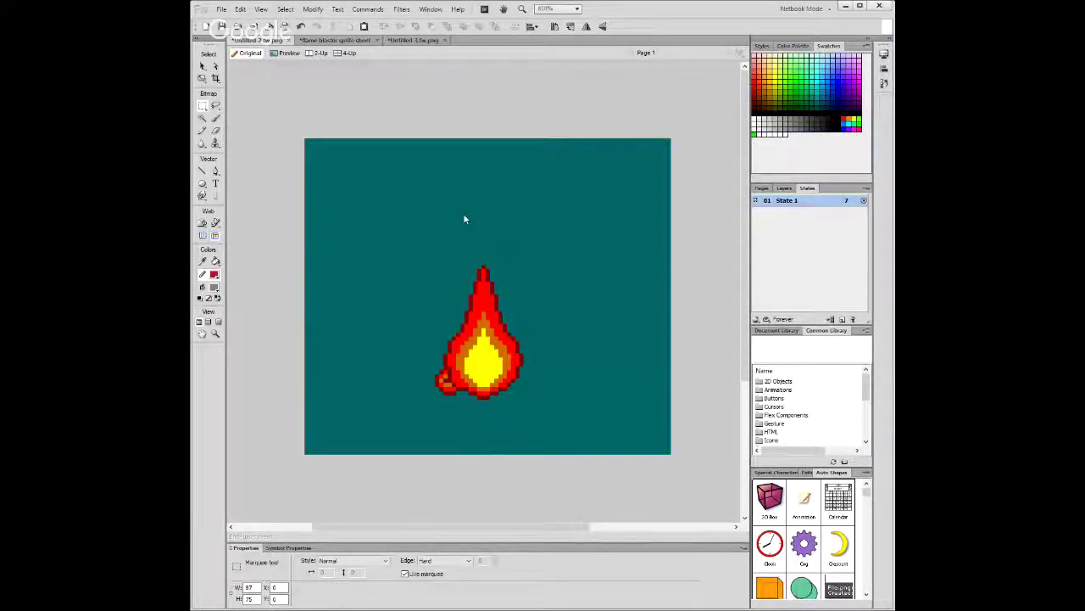
pyautogui.hotkey('ctrl', 'w')
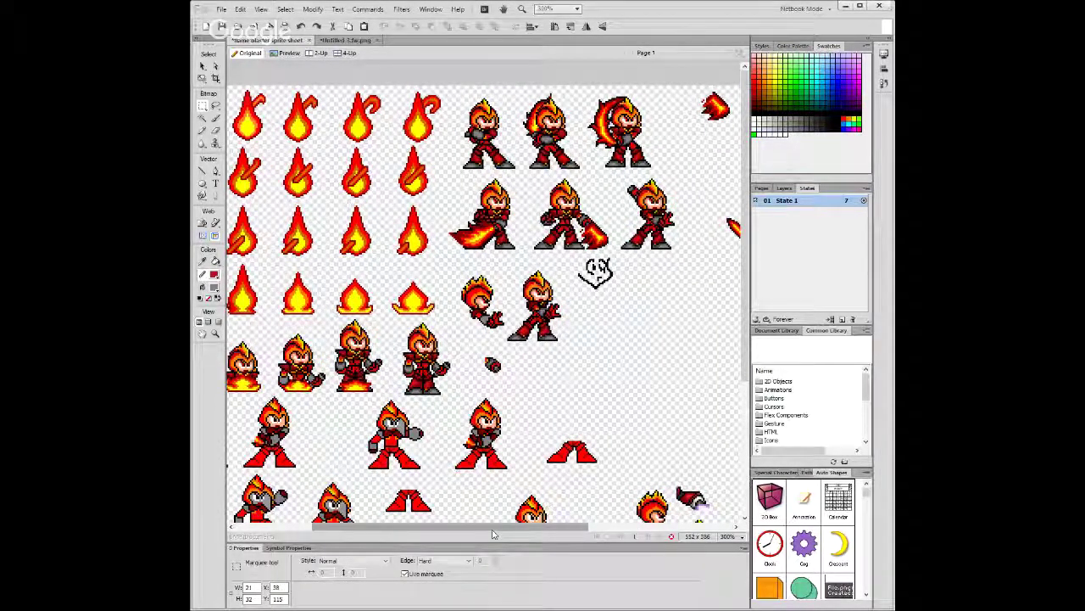
pyautogui.moveTo(470, 527); pyautogui.dragTo(416, 527)
pyautogui.hotkey('ctrl', 'Tab')
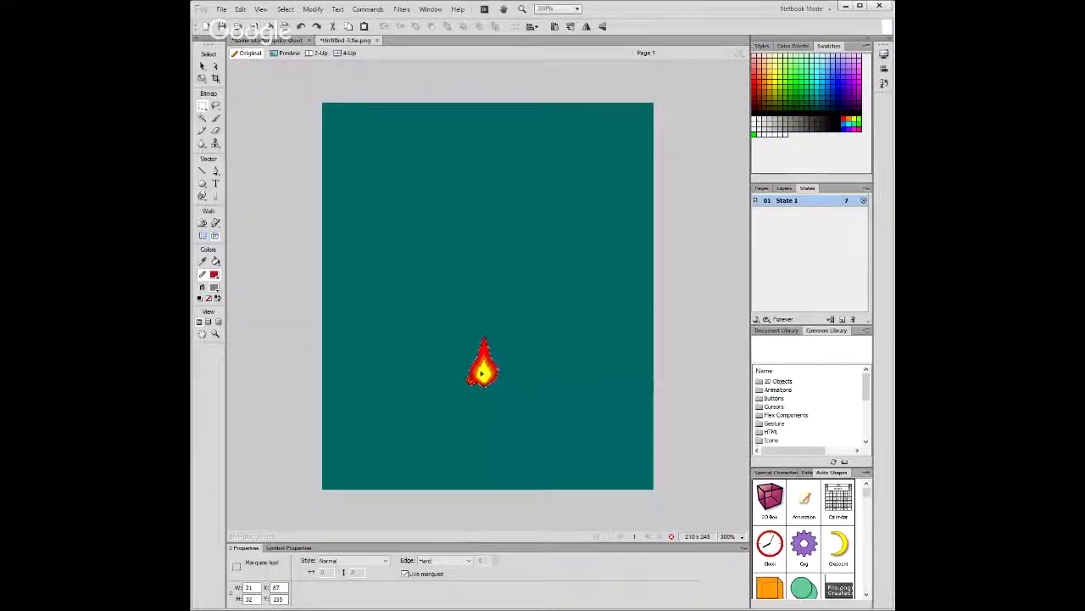
# Shift the flame to about X 94, Y 141 and crop the canvas to about 176 × 156 pixels around it.
pyautogui.hotkey('ctrl', 'd')
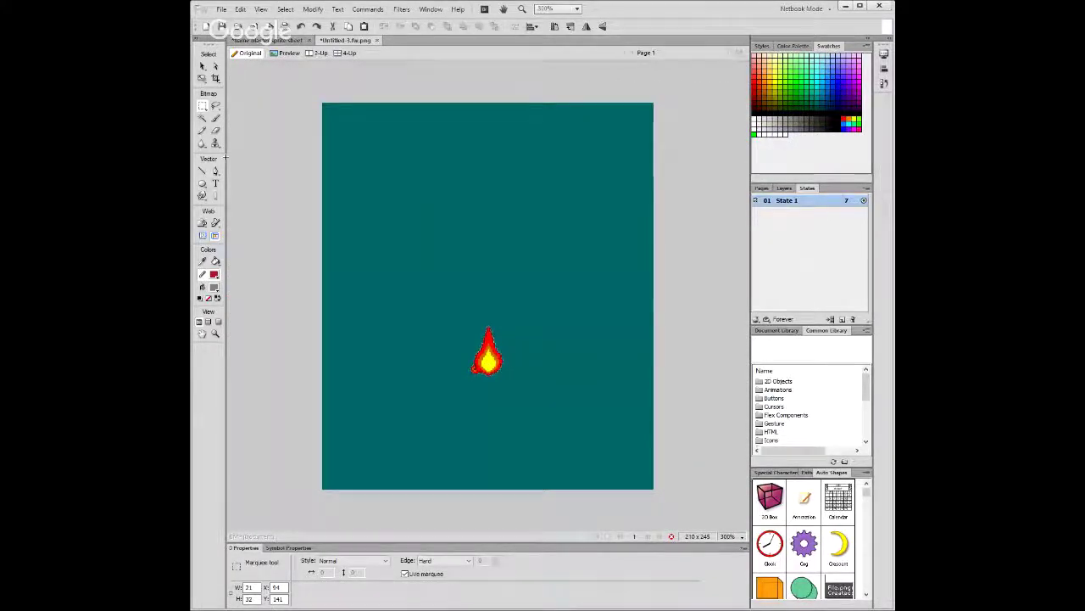
pyautogui.click(215, 78)
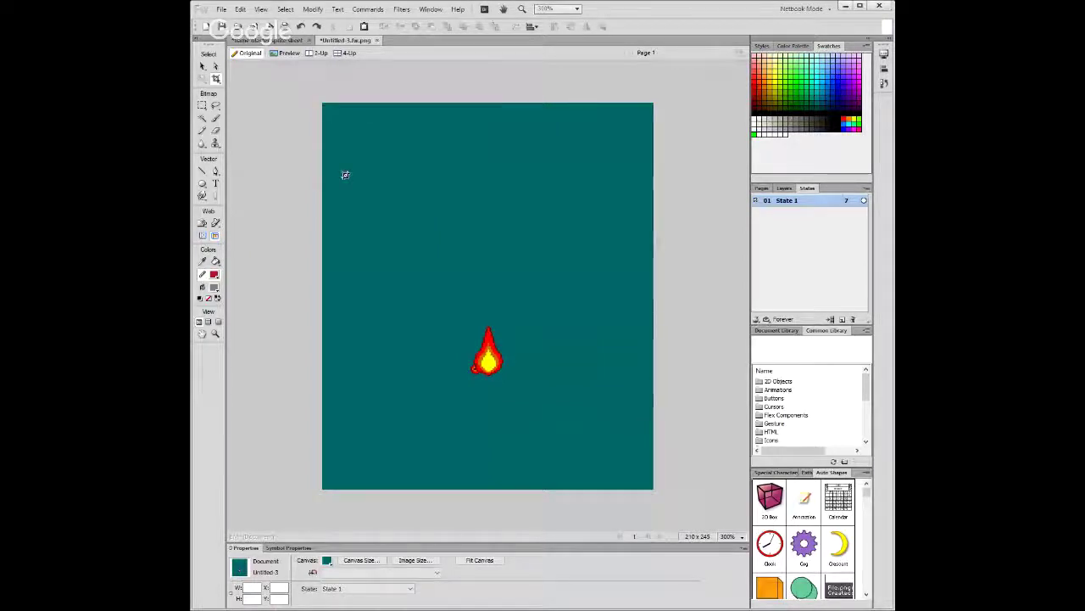
pyautogui.moveTo(346, 173); pyautogui.dragTo(625, 417)
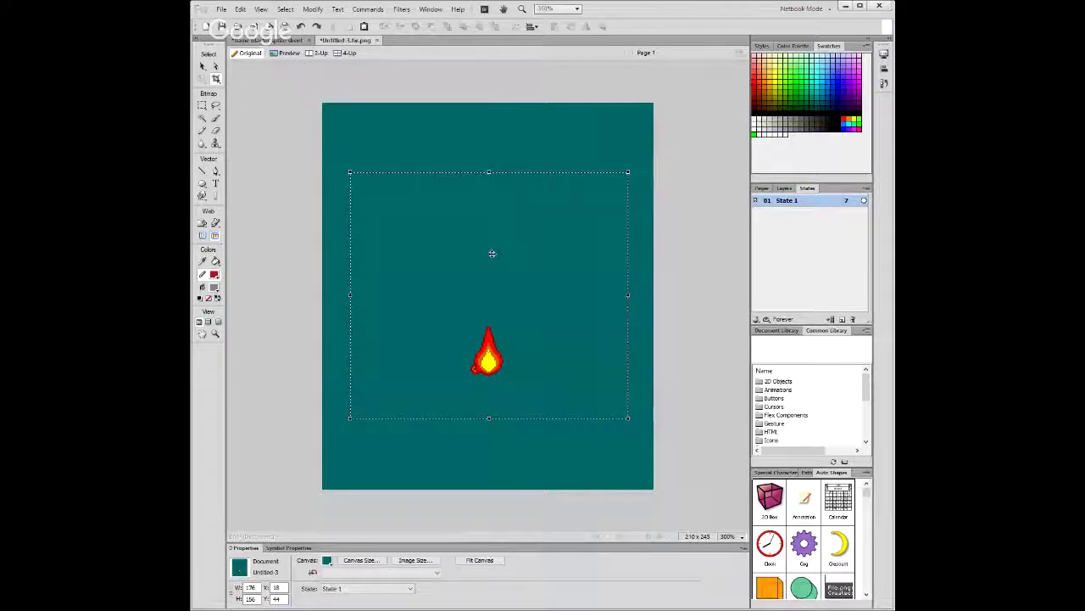
pyautogui.doubleClick(492, 356)
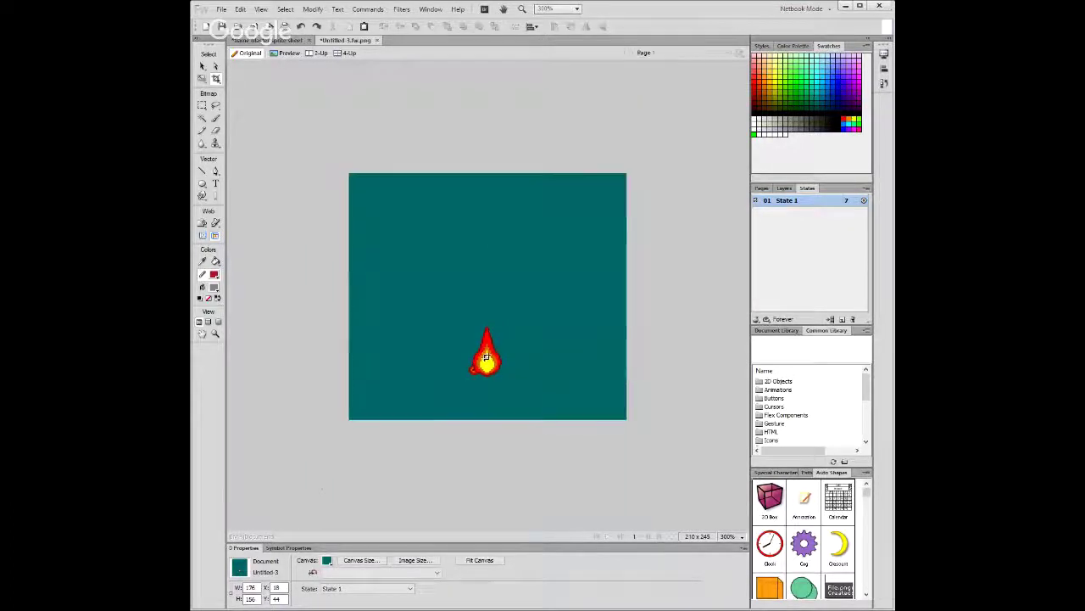
# Position the flame in the lower middle of the cropped canvas at X 77, Y 97 and deselect it.
pyautogui.hotkey('ctrl', '=')
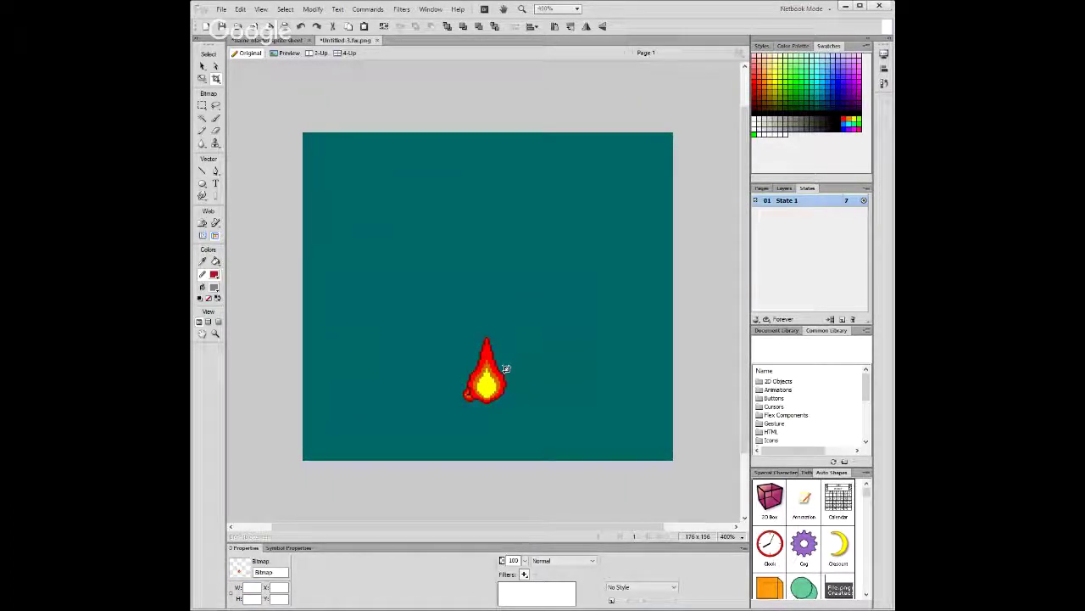
pyautogui.hotkey('ctrl', '=')
pyautogui.hotkey('ctrl', '-')
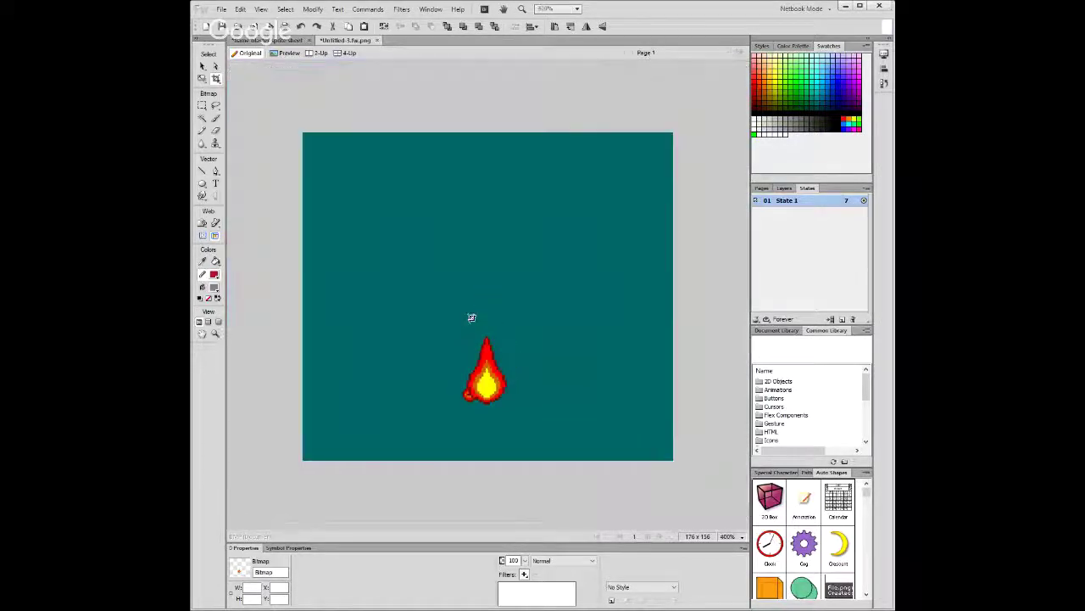
pyautogui.press('v')
pyautogui.moveTo(484, 375); pyautogui.dragTo(484, 286)
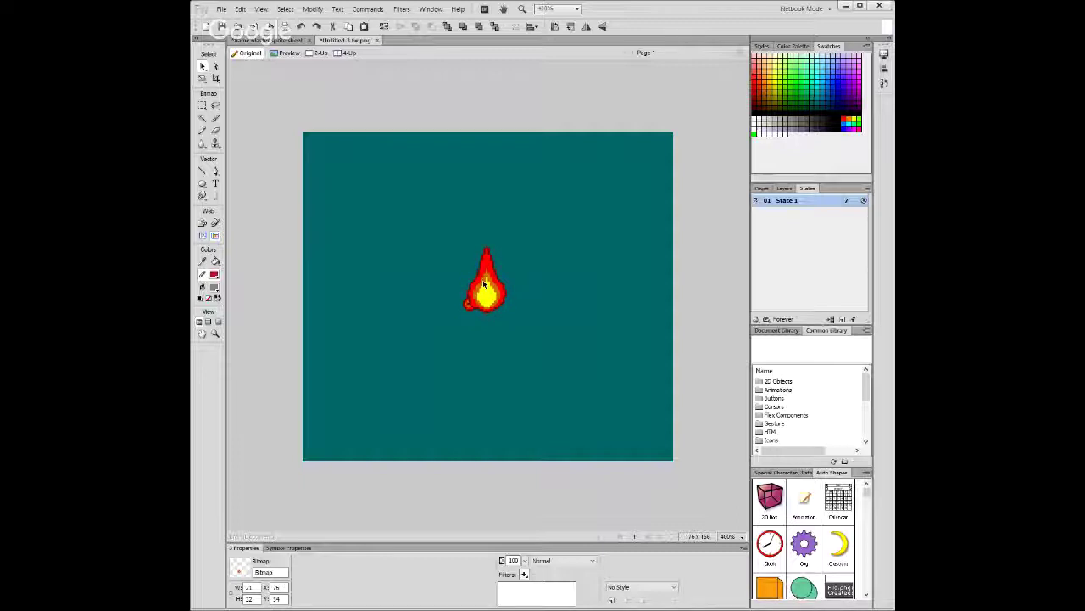
pyautogui.moveTo(484, 284); pyautogui.dragTo(483, 374)
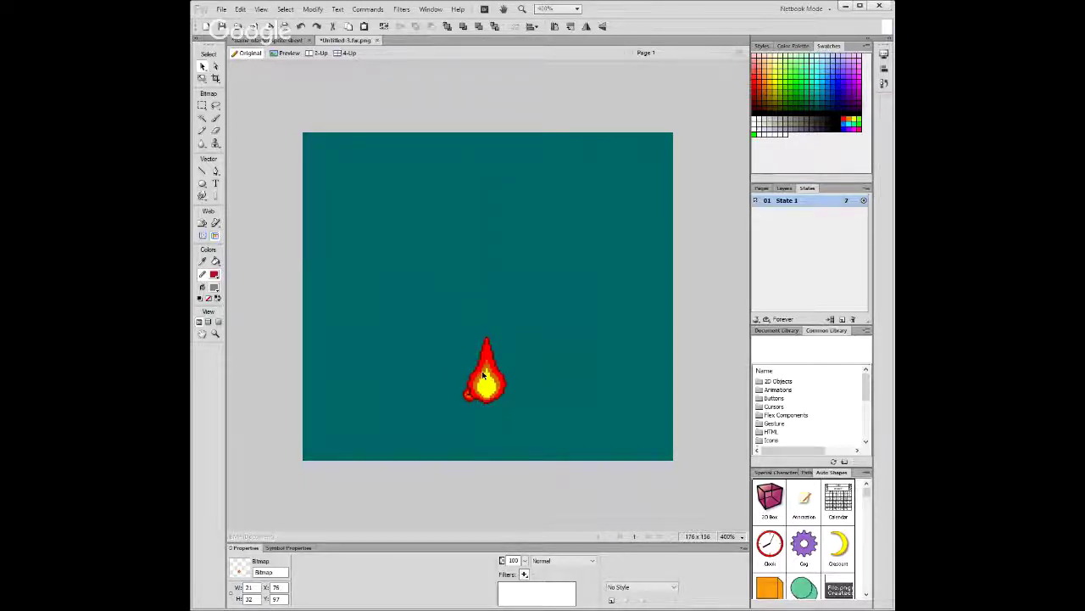
pyautogui.press('Right')
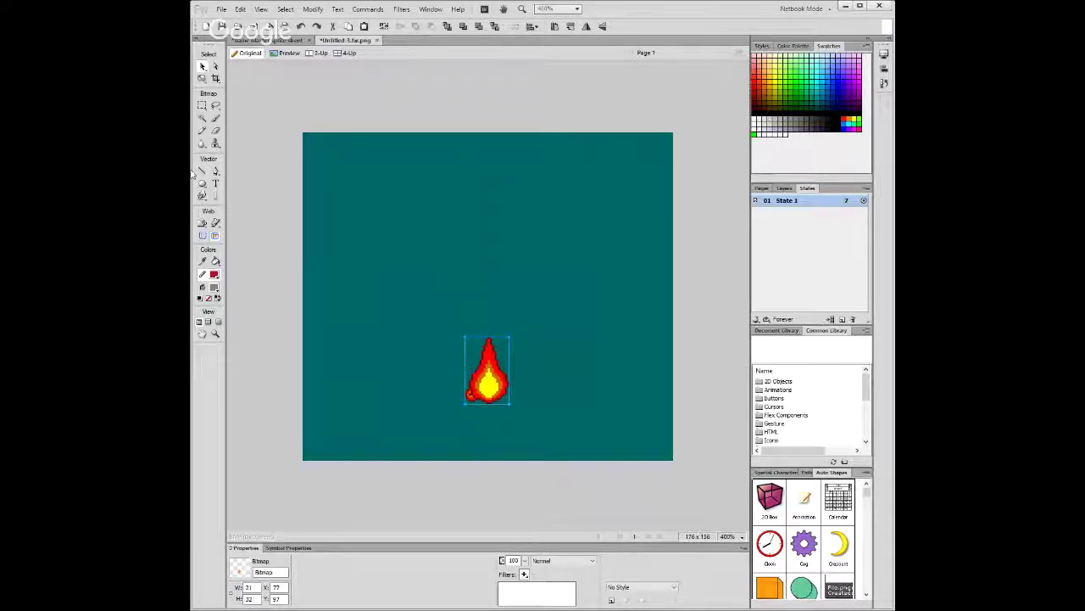
pyautogui.click(521, 281)
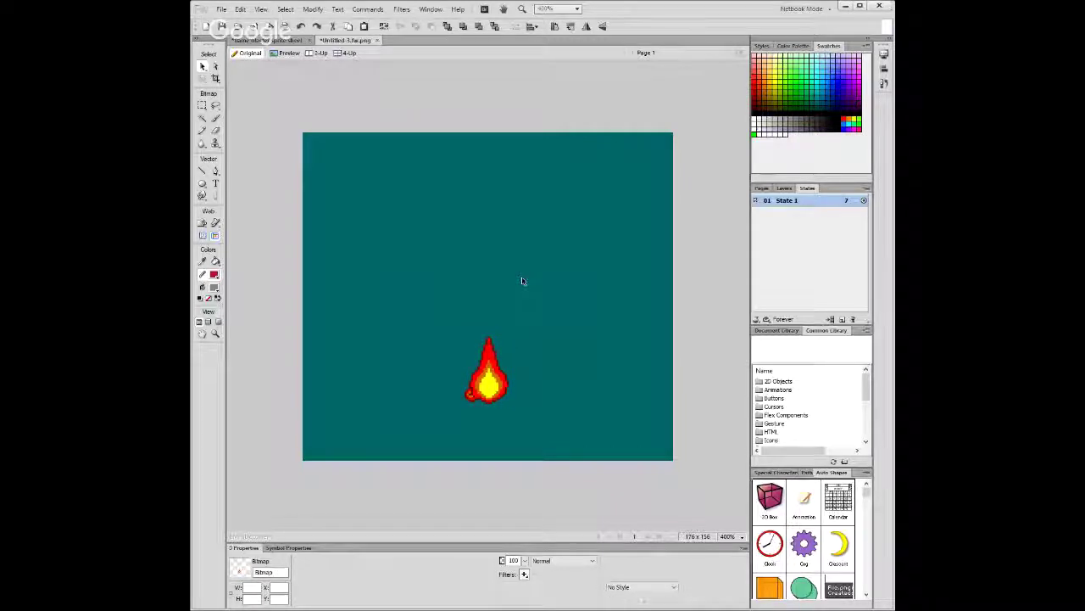
# Add a second state and paste a copy of State 1's flame into it at the same position.
pyautogui.click(842, 319)
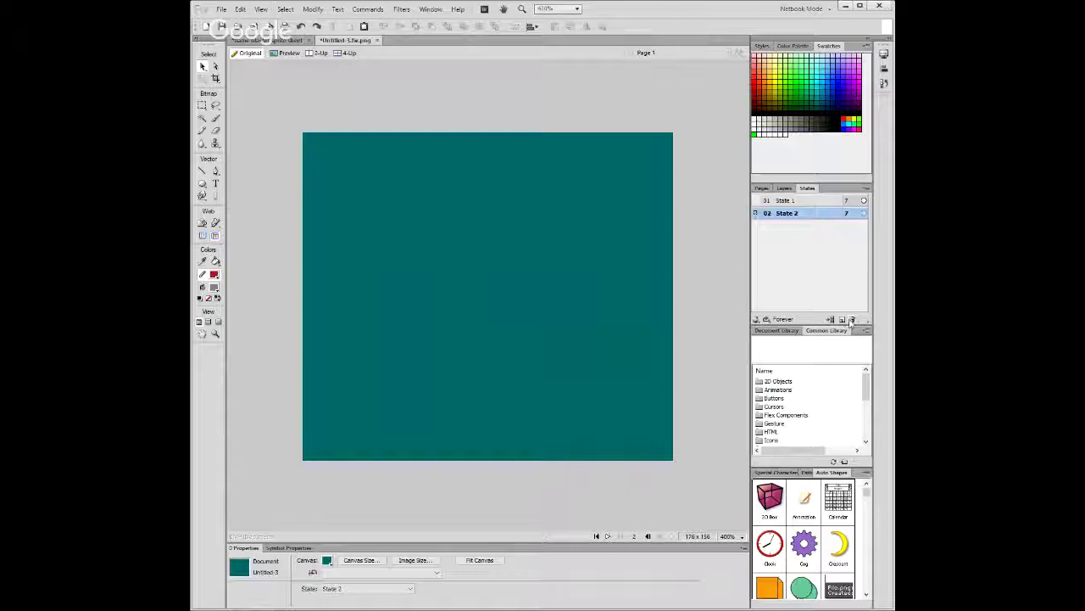
pyautogui.click(852, 319)
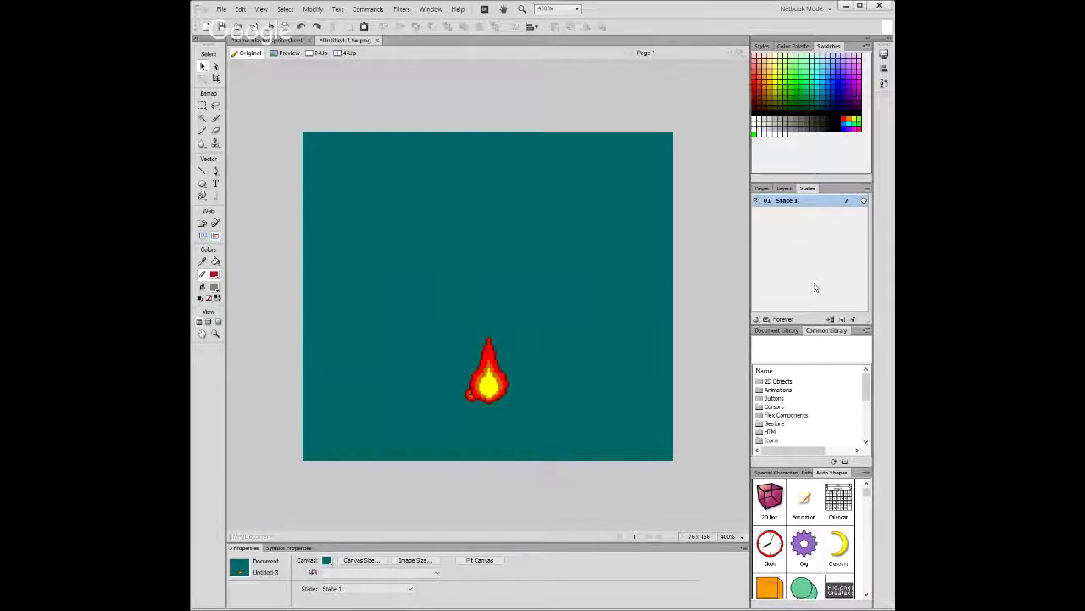
pyautogui.click(840, 321)
pyautogui.press('pageup')
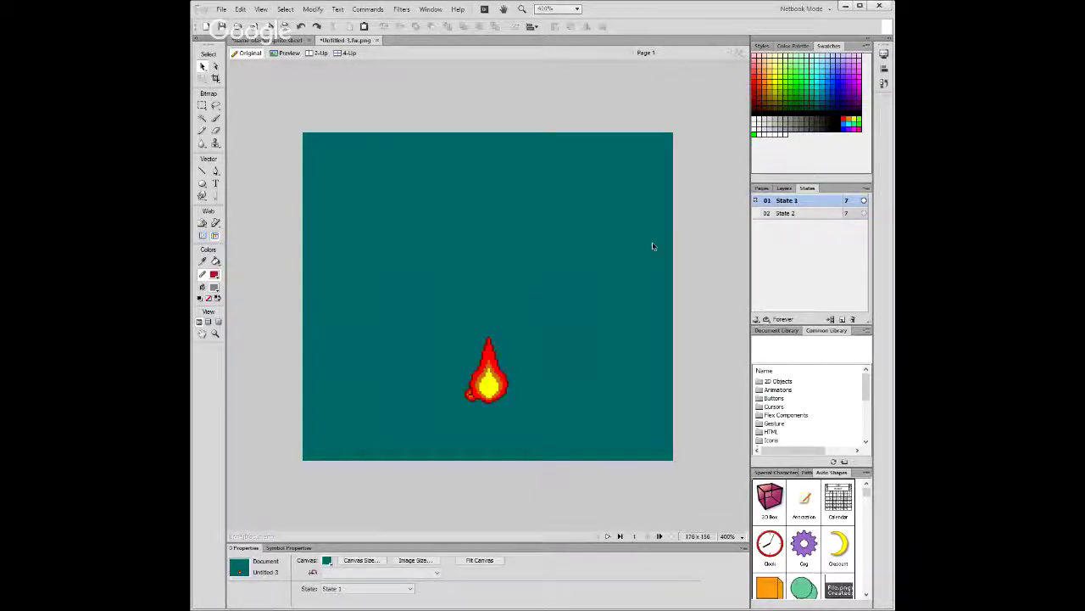
pyautogui.hotkey('ctrl', 'a')
pyautogui.press('pagedown')
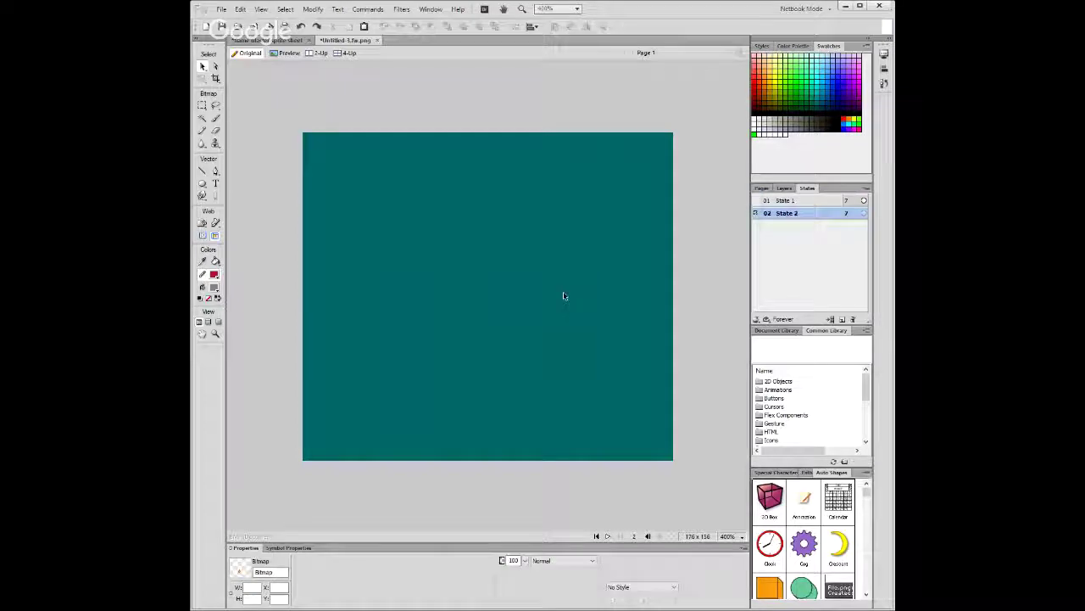
pyautogui.hotkey('ctrl', 'v')
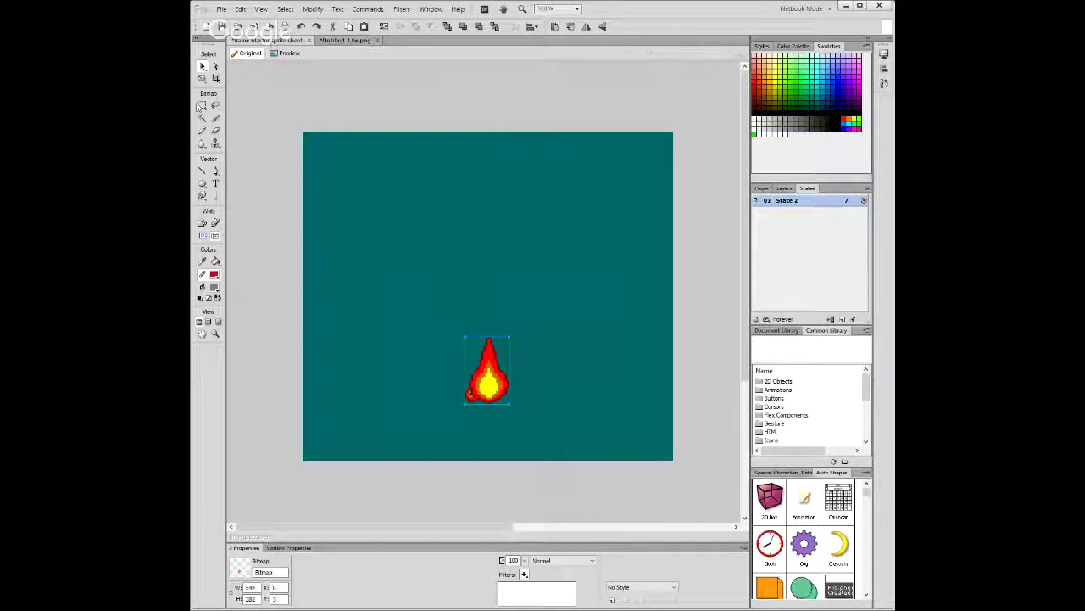
# Copy the third flame in the sprite sheet's fourth row into State 2 and align it over the existing flame at X 78, Y 98.
pyautogui.hotkey('ctrl', 'Tab')
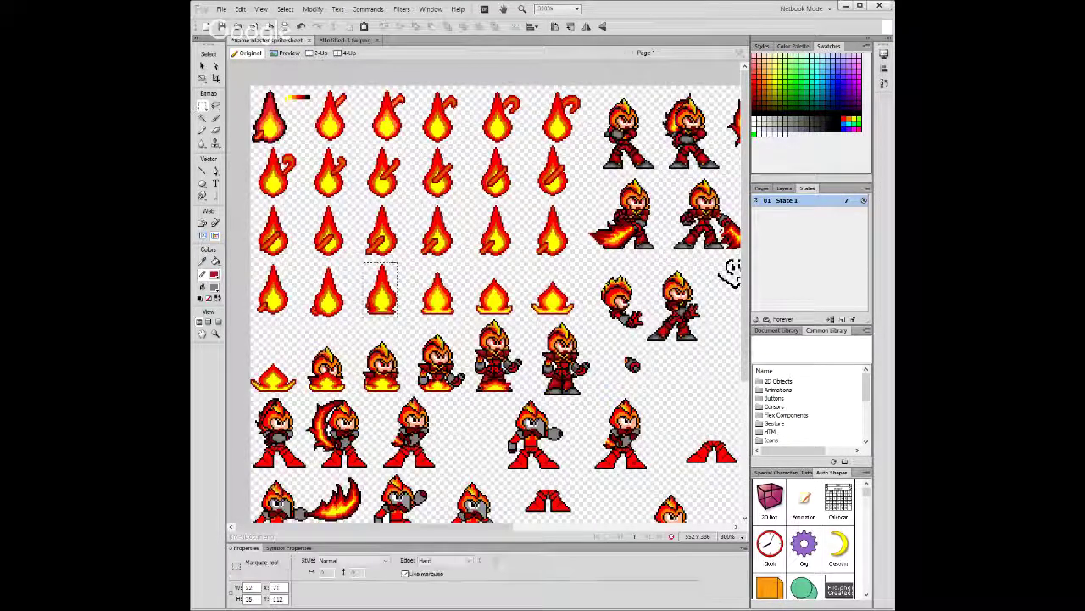
pyautogui.hotkey('ctrl', 'd')
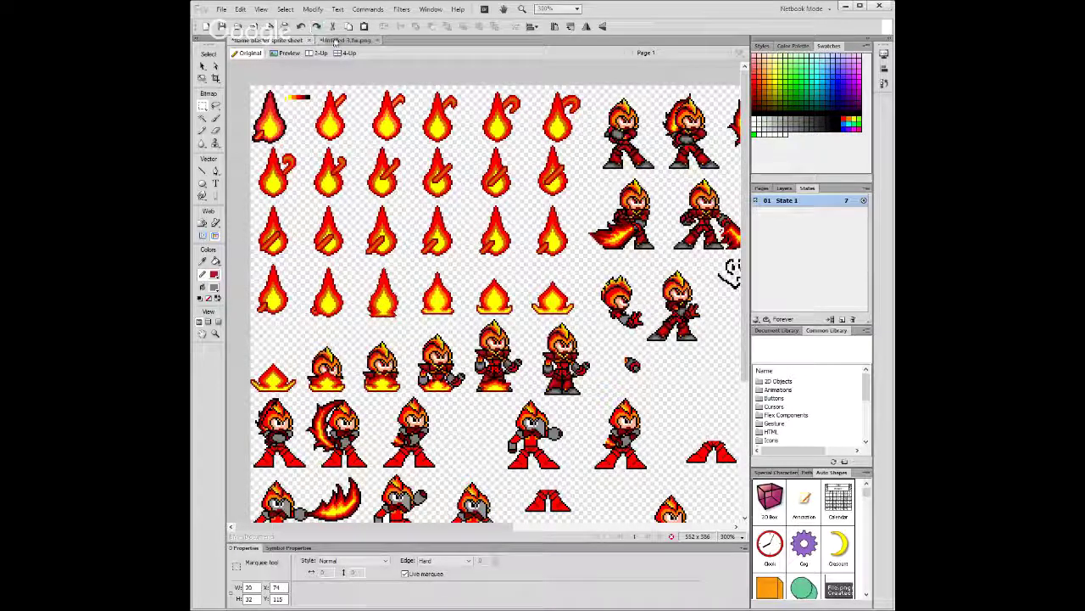
pyautogui.click(335, 41)
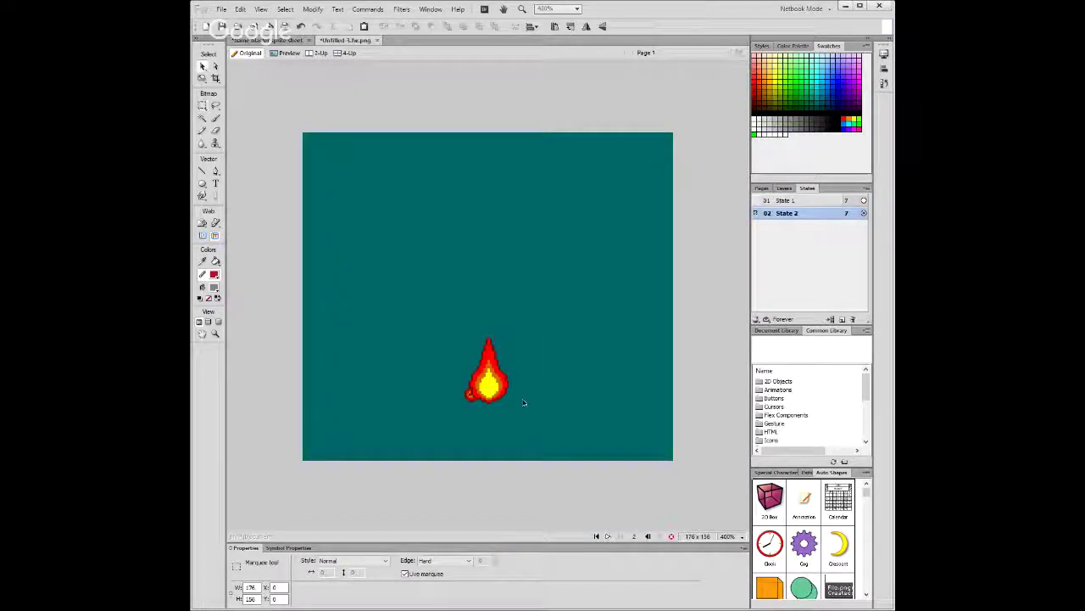
pyautogui.hotkey('ctrl', 'v')
pyautogui.moveTo(482, 428); pyautogui.dragTo(484, 390)
# Delete the old reference flame behind the new one in State 2.
pyautogui.click(202, 65)
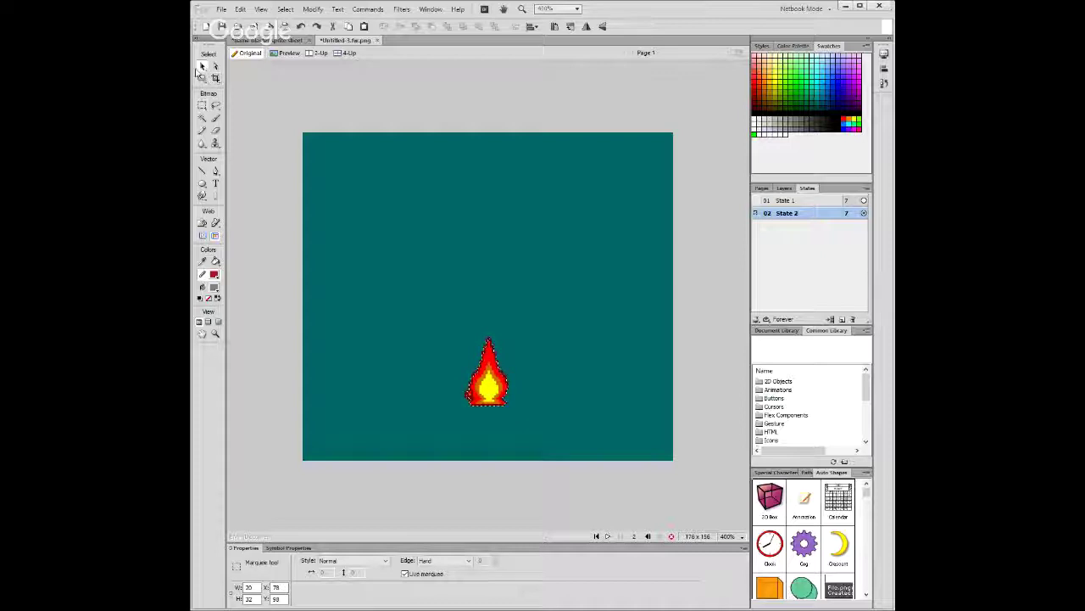
pyautogui.click(455, 331)
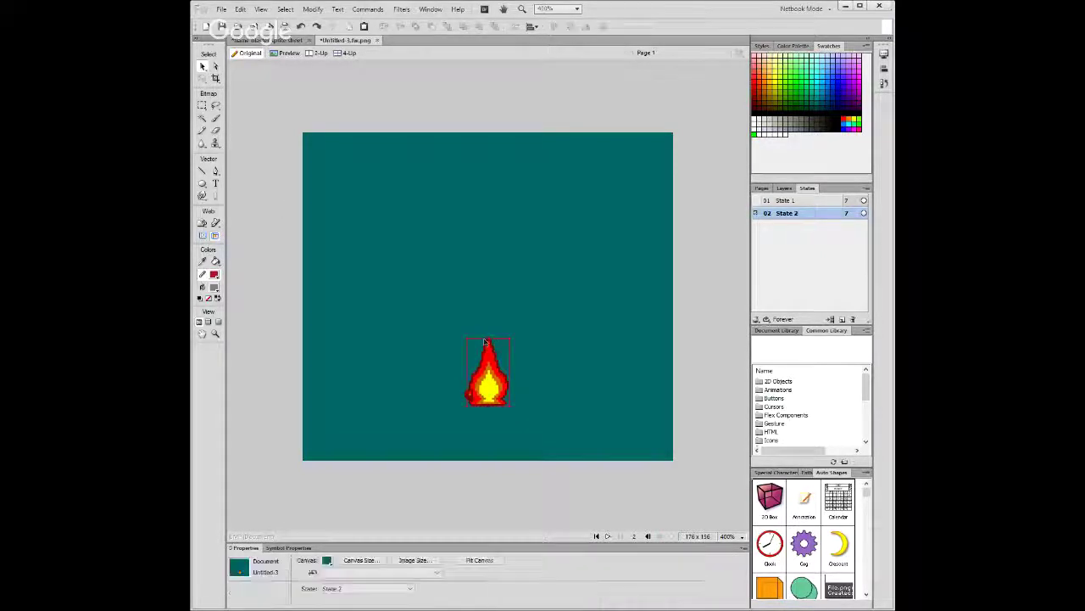
pyautogui.click(464, 399)
pyautogui.click(525, 374)
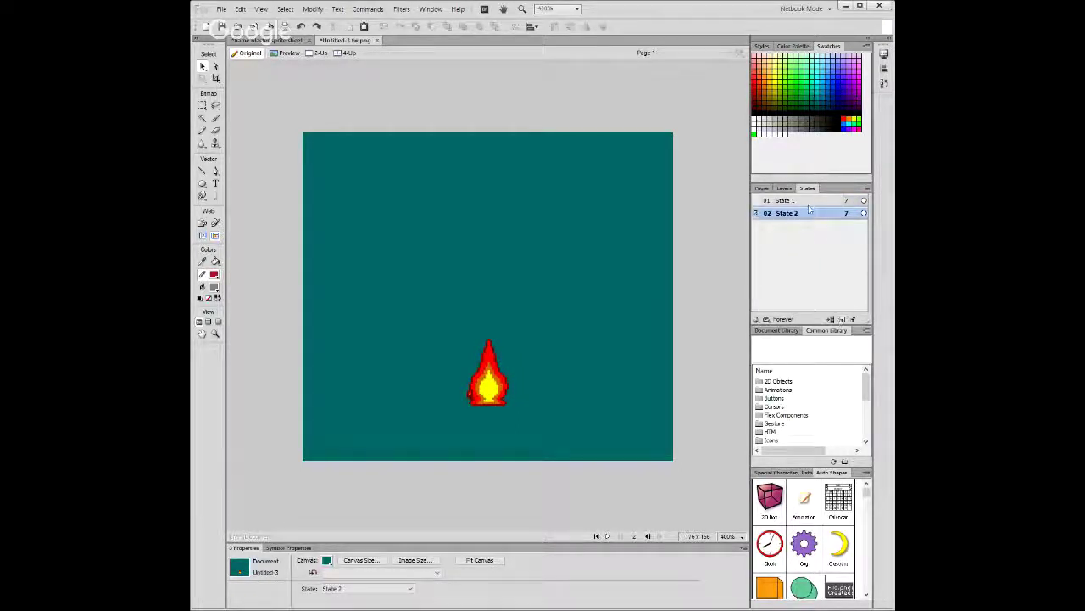
# Add a third state and paste a copy of State 2's flame into it at the same position.
pyautogui.click(842, 319)
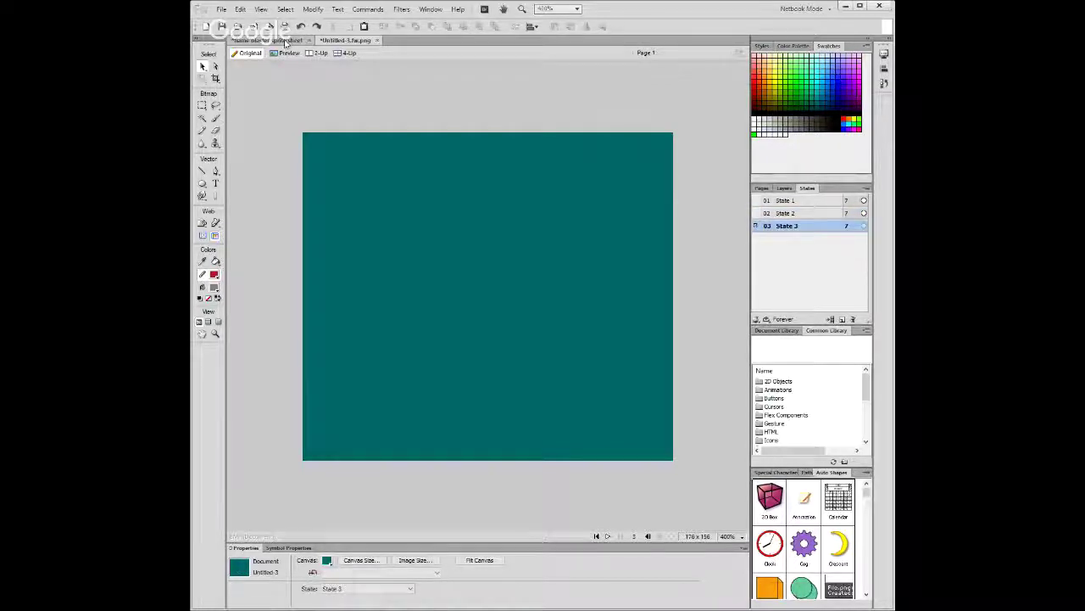
pyautogui.hotkey('ctrl', 'v')
pyautogui.moveTo(500, 392); pyautogui.dragTo(776, 235)
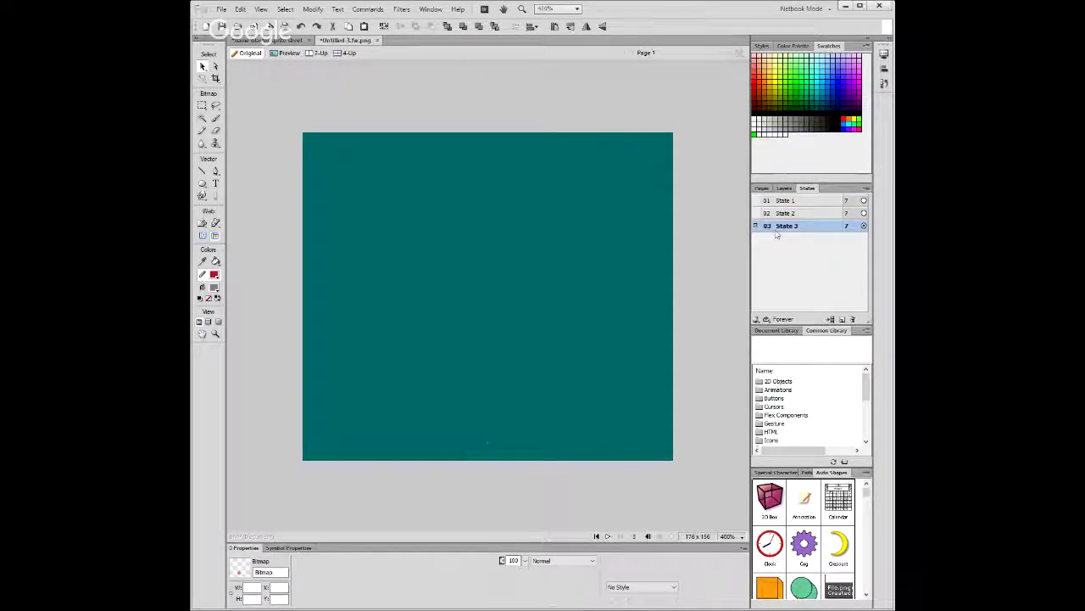
pyautogui.click(786, 213)
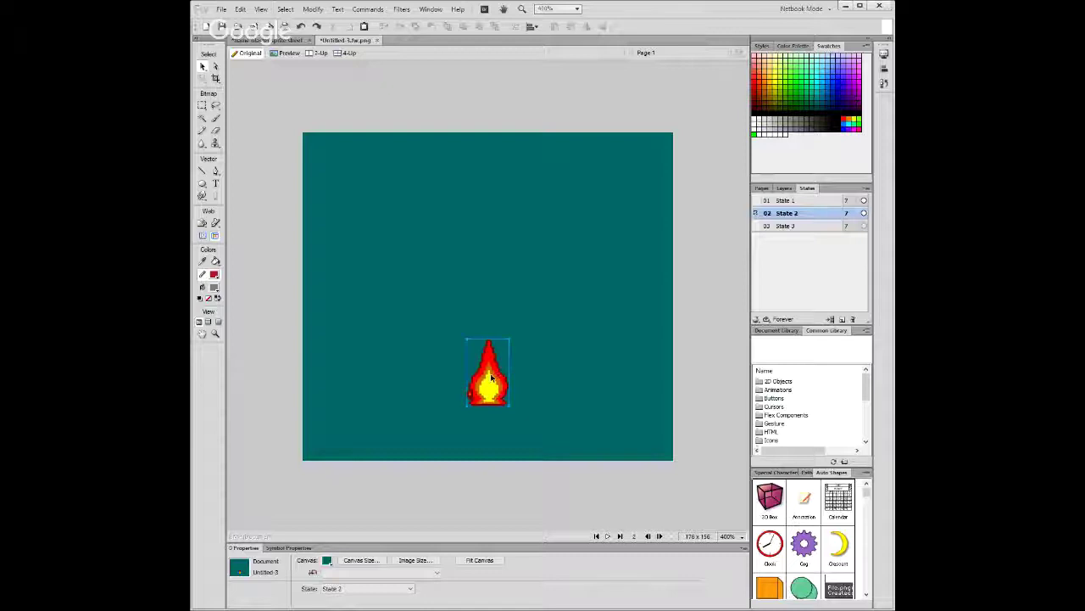
pyautogui.click(491, 379)
pyautogui.click(510, 375)
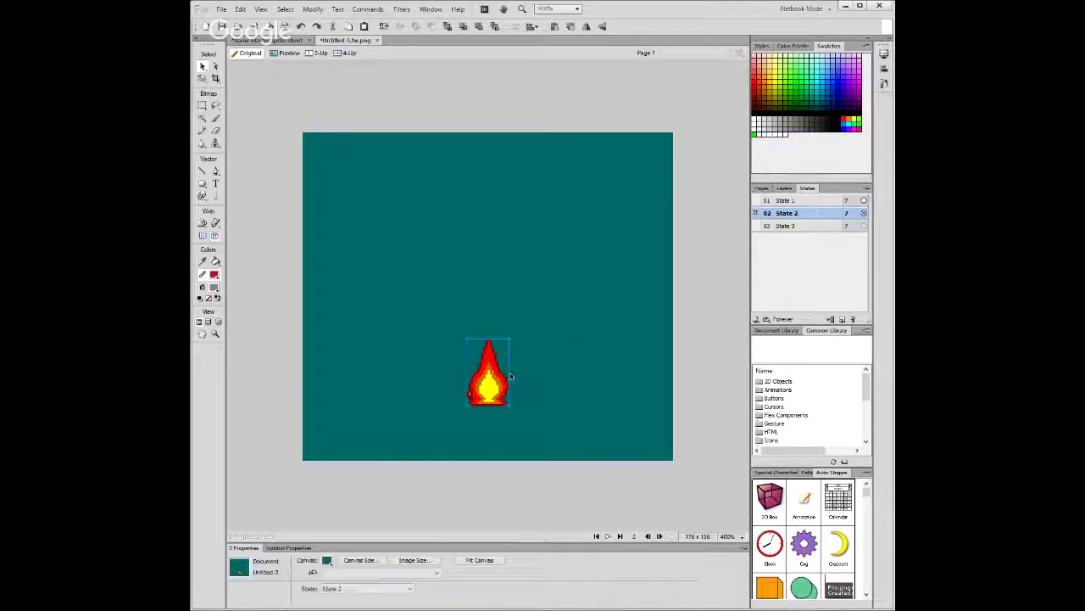
pyautogui.click(509, 376)
pyautogui.click(786, 225)
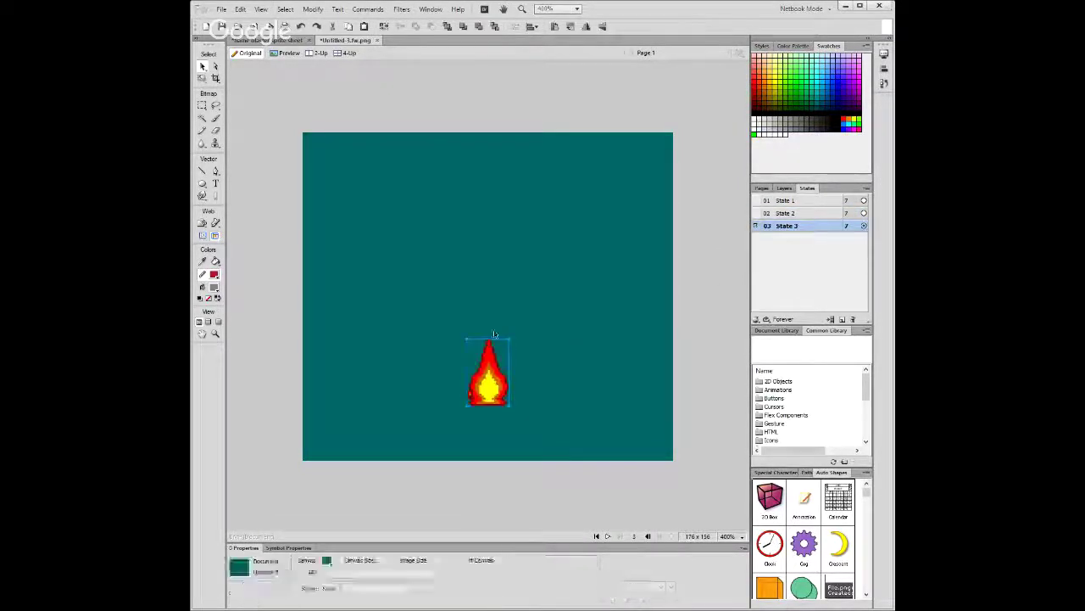
pyautogui.click(488, 373)
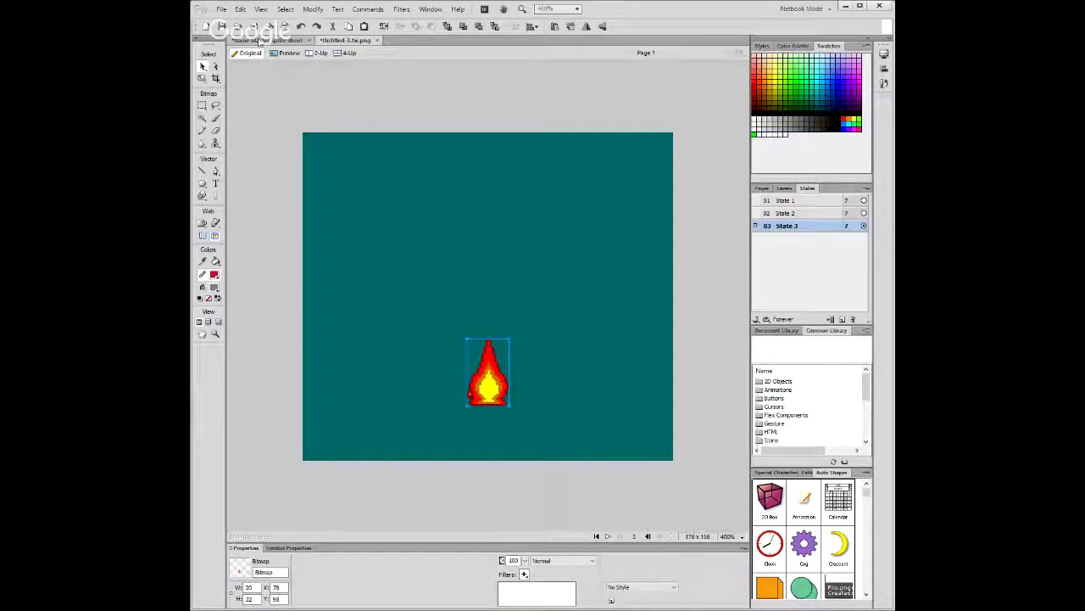
# Copy the fourth flame in the sprite sheet's fourth row into State 3 and align it over the reference flame at X 78, Y 103.
pyautogui.click(204, 108)
pyautogui.click(267, 41)
pyautogui.moveTo(430, 272); pyautogui.dragTo(458, 318)
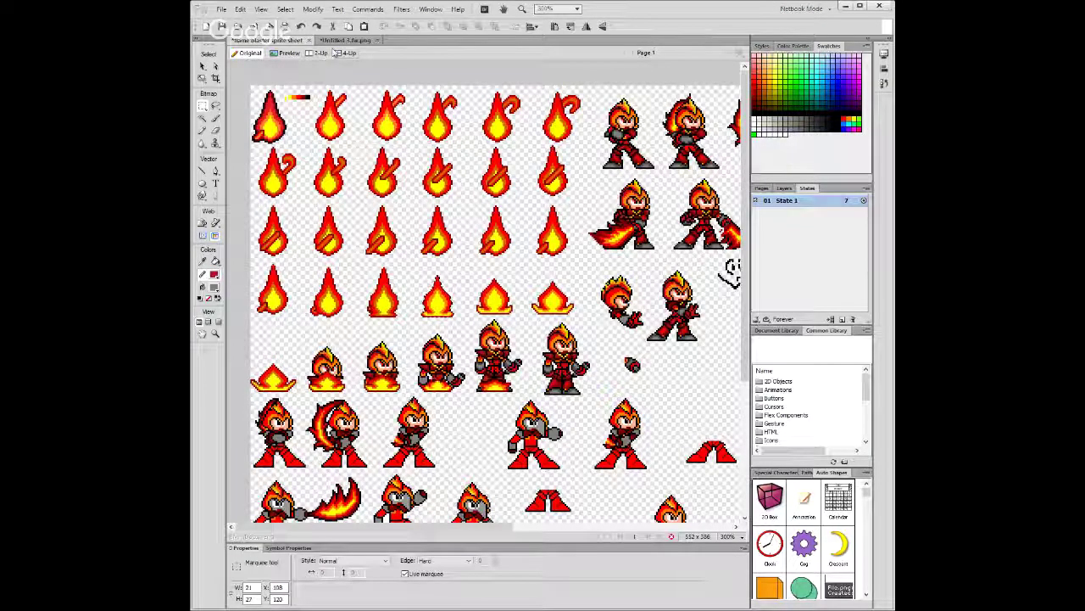
pyautogui.click(346, 40)
pyautogui.hotkey('ctrl', 'v')
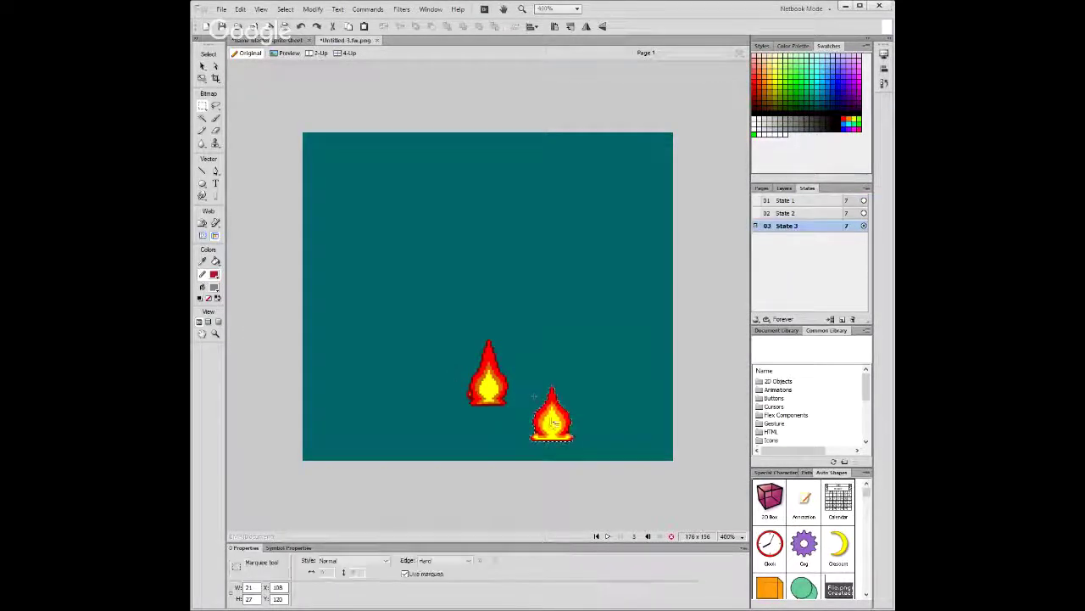
pyautogui.moveTo(553, 420); pyautogui.dragTo(487, 389)
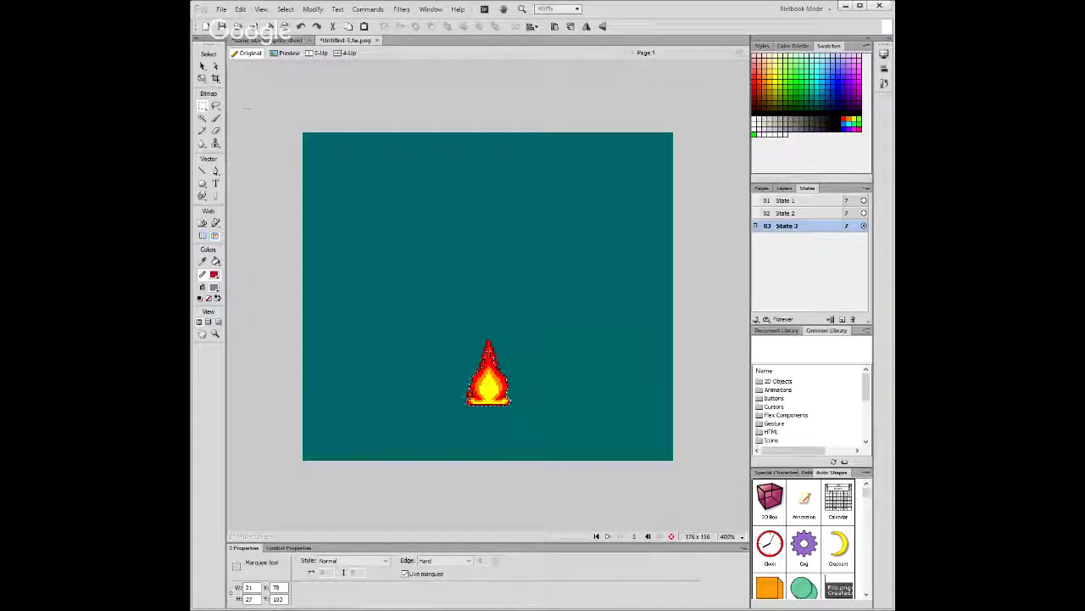
# Delete the taller reference flame from State 3 and compare the frame with State 2.
pyautogui.press('v')
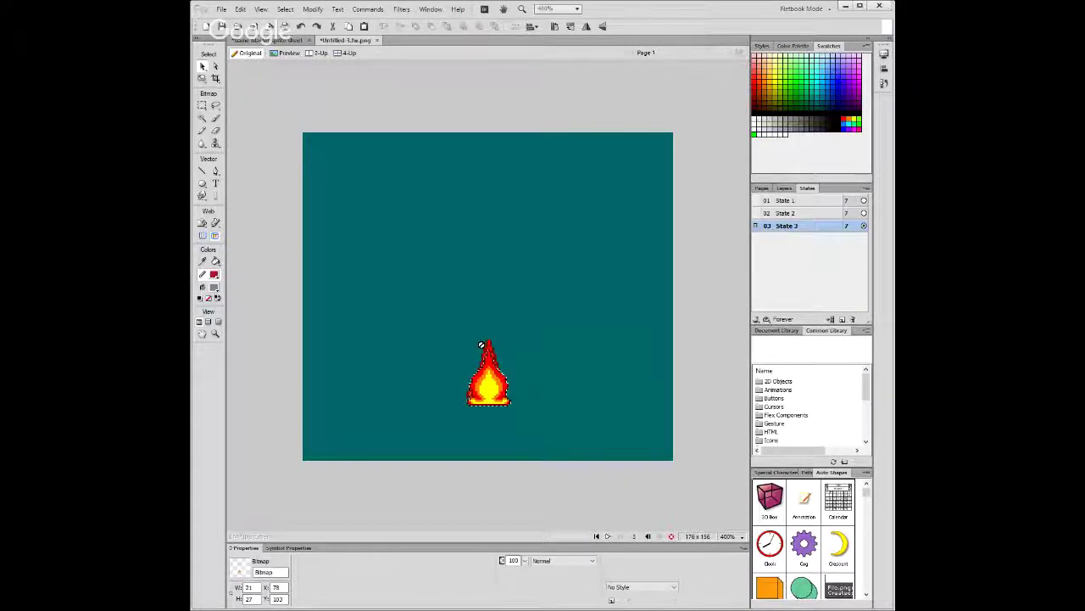
pyautogui.click(487, 345)
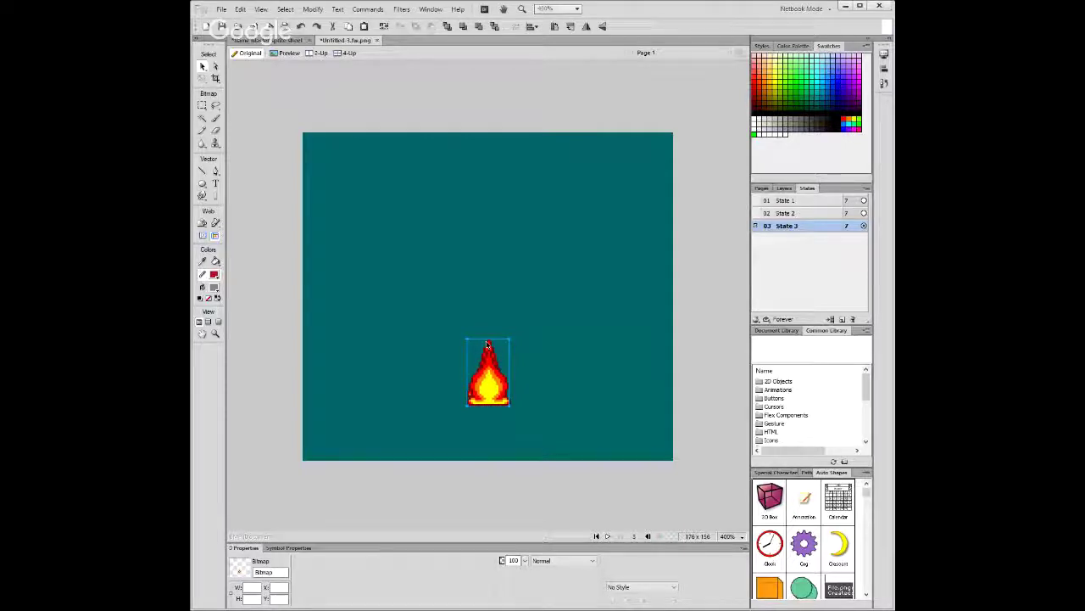
pyautogui.hotkey('ctrl', 'd')
pyautogui.click(804, 214)
pyautogui.click(808, 227)
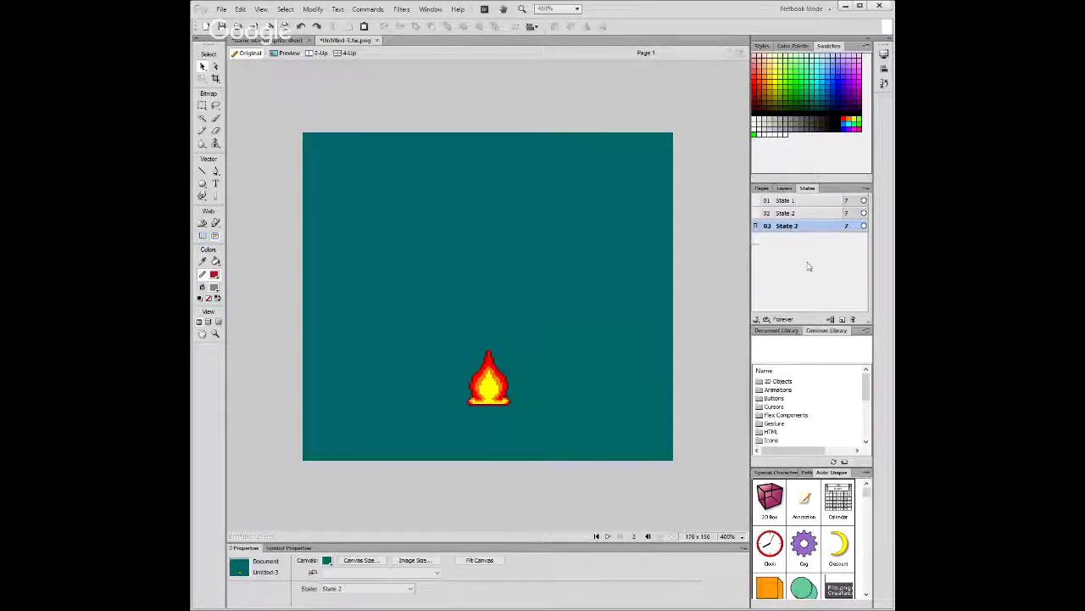
# Add a fourth state and paste a copy of State 3's flame into it at the same position.
pyautogui.click(831, 319)
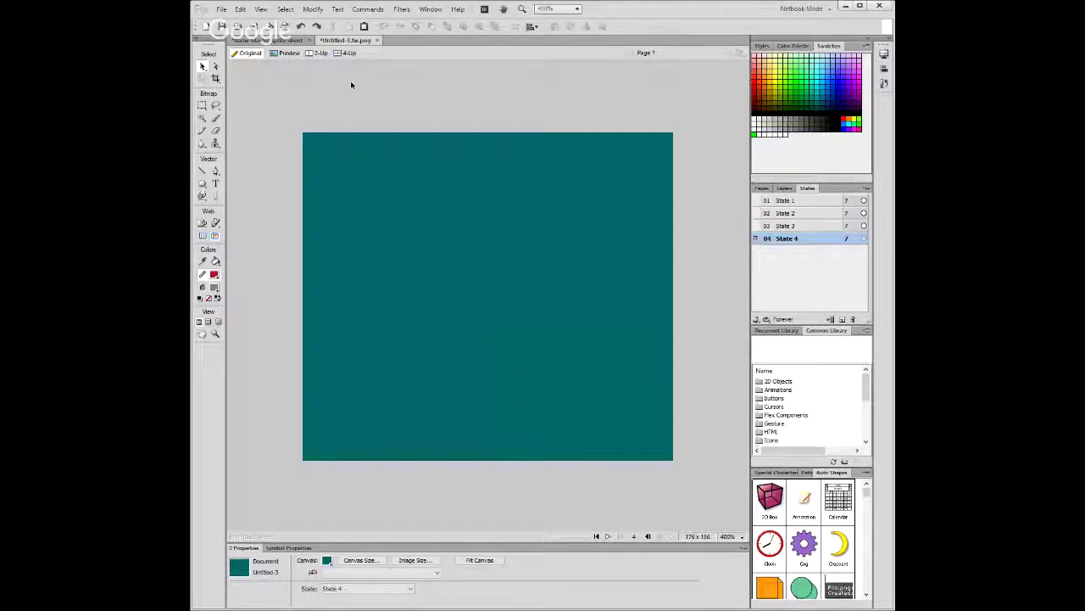
pyautogui.hotkey('ctrl', 'v')
pyautogui.press('Delete')
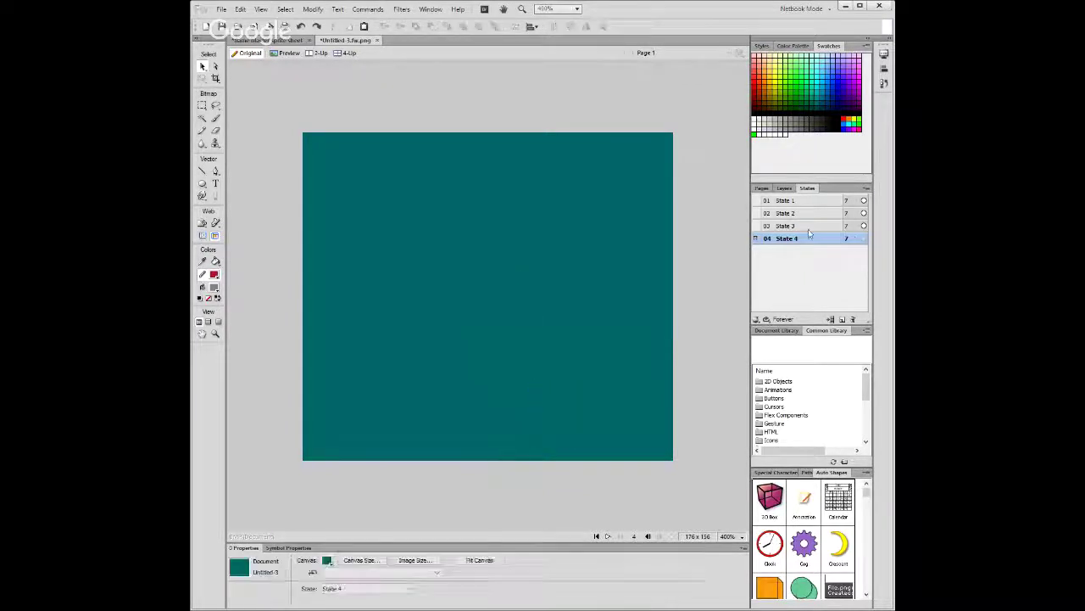
pyautogui.press('pageup')
pyautogui.click(496, 384)
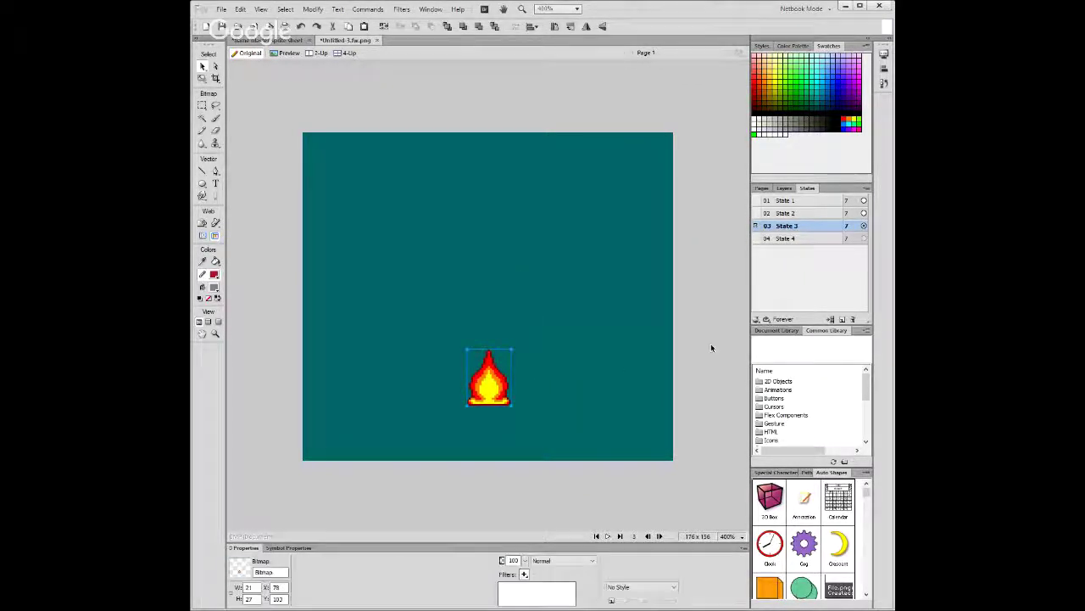
pyautogui.click(788, 238)
pyautogui.hotkey('ctrl', 'v')
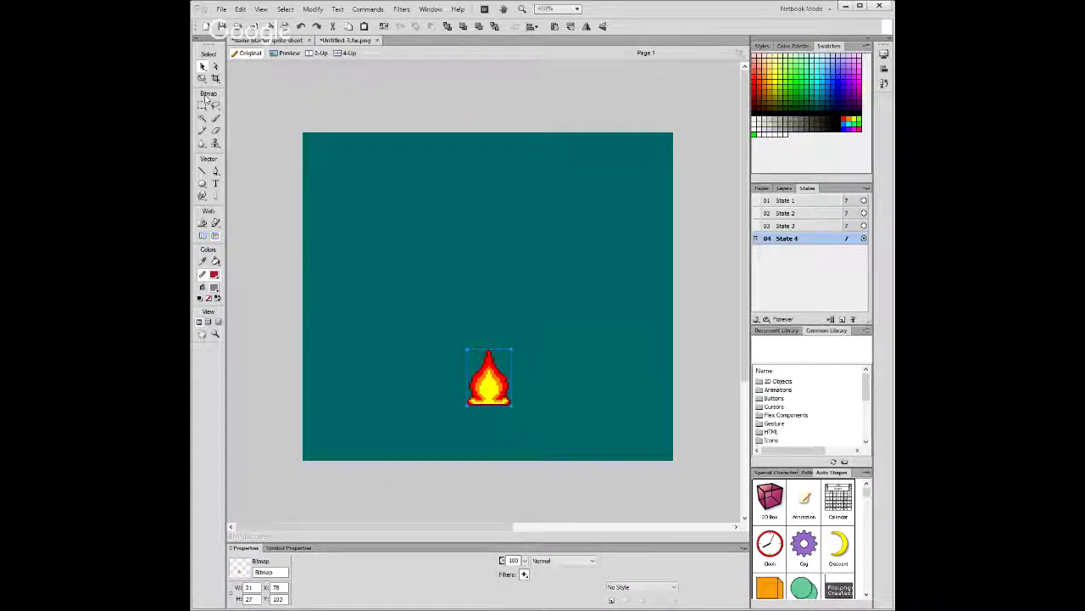
# Replace State 4's reference flame with the fifth flame from the sprite sheet's fourth row, aligned at X 77, Y 107.
pyautogui.hotkey('ctrl', 'Tab')
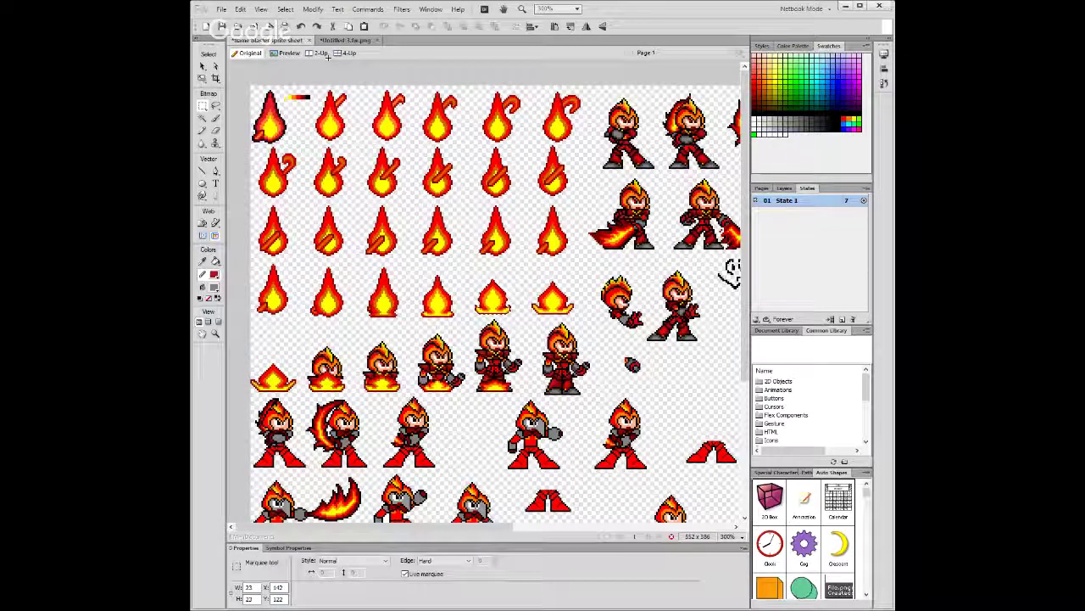
pyautogui.hotkey('ctrl', 'c')
pyautogui.hotkey('ctrl', 'Tab')
pyautogui.hotkey('ctrl', 'v')
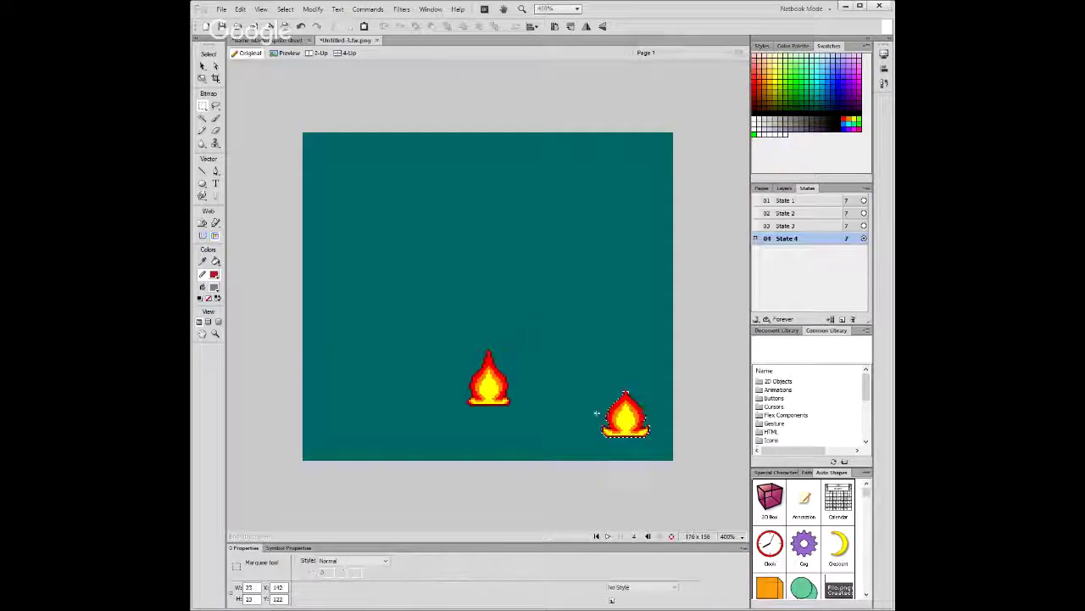
pyautogui.moveTo(618, 419); pyautogui.dragTo(483, 385)
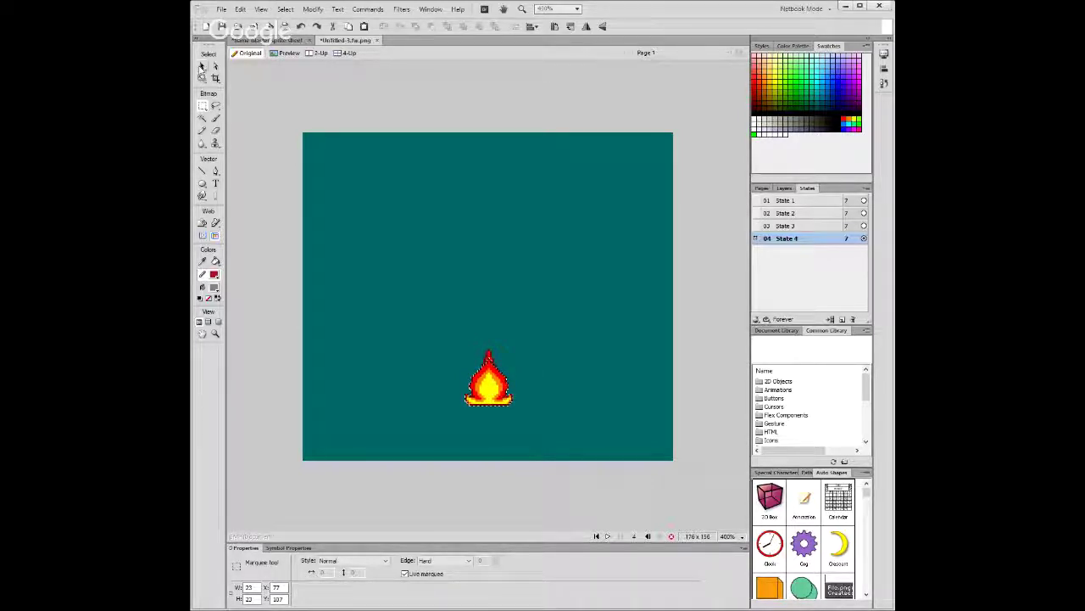
pyautogui.press('v')
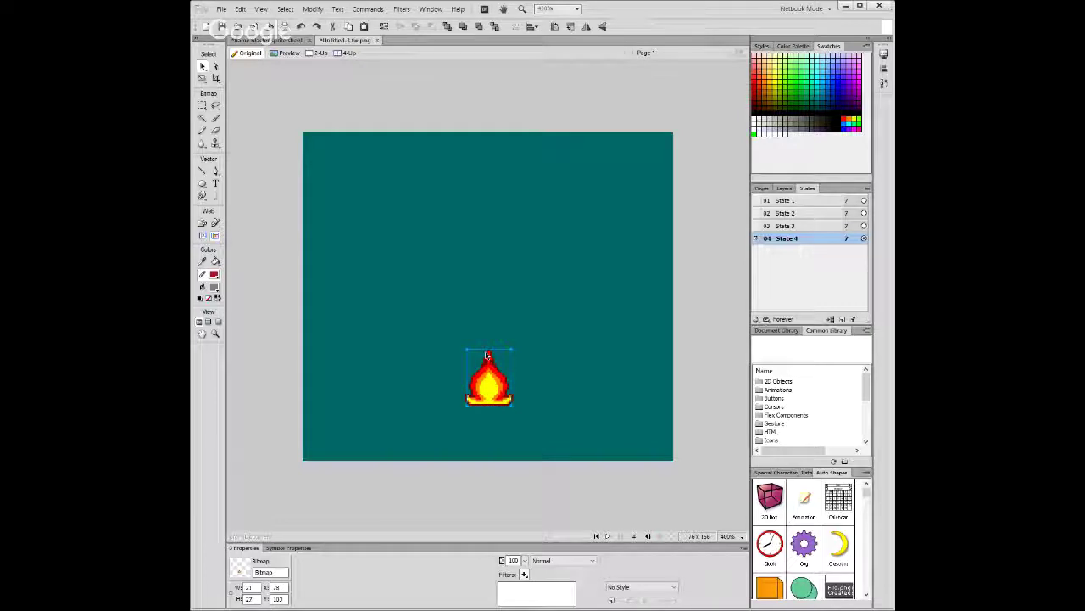
pyautogui.hotkey('ctrl', 'd')
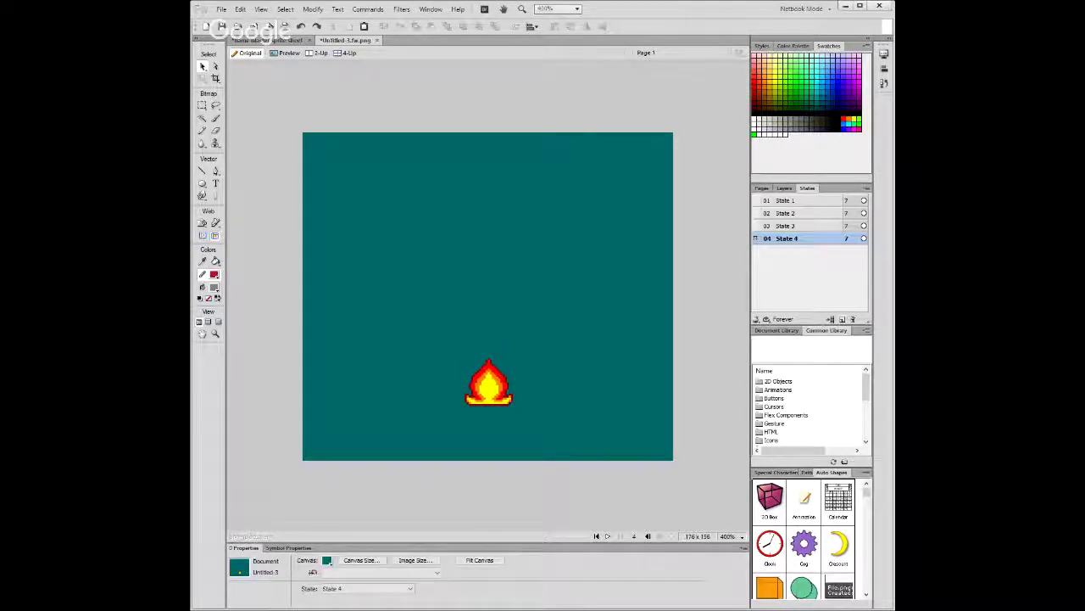
# Add a fifth state and paste a copy of State 4's flame into it at the same position.
pyautogui.click(480, 382)
pyautogui.hotkey('ctrl', 'c')
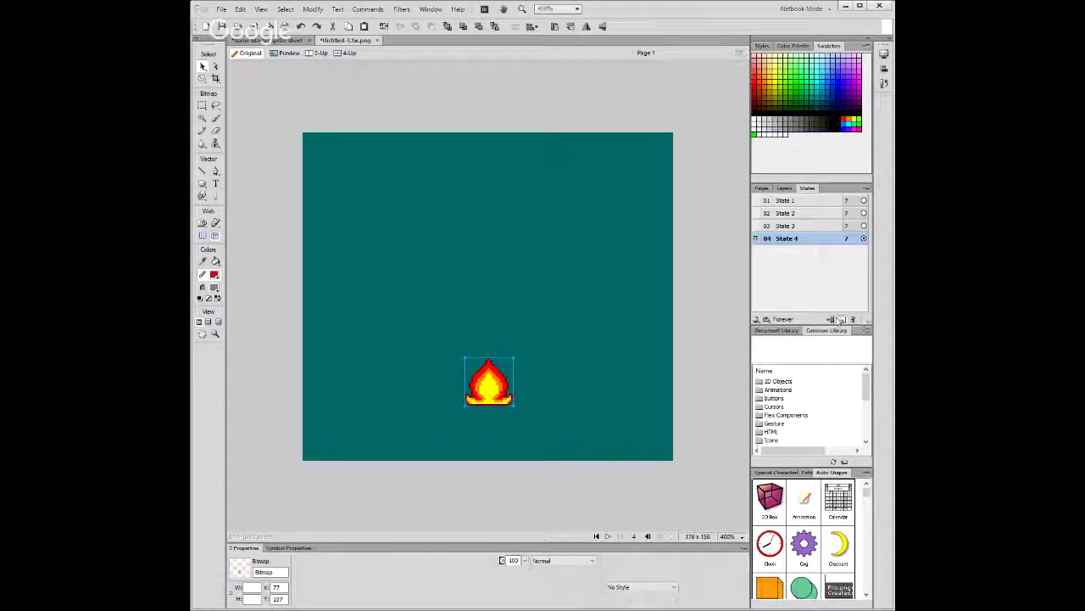
pyautogui.click(842, 320)
pyautogui.hotkey('ctrl', 'v')
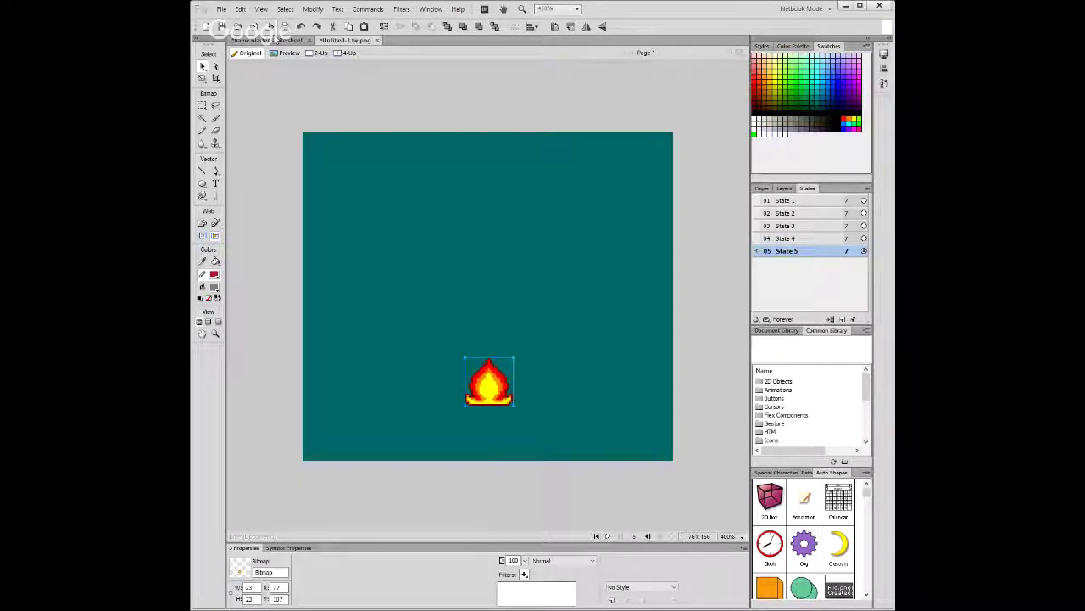
# Copy the sixth flame in the sprite sheet's fourth row into State 5, align it over the reference flame at X 75, Y 109 and deselect it.
pyautogui.click(275, 40)
pyautogui.click(201, 105)
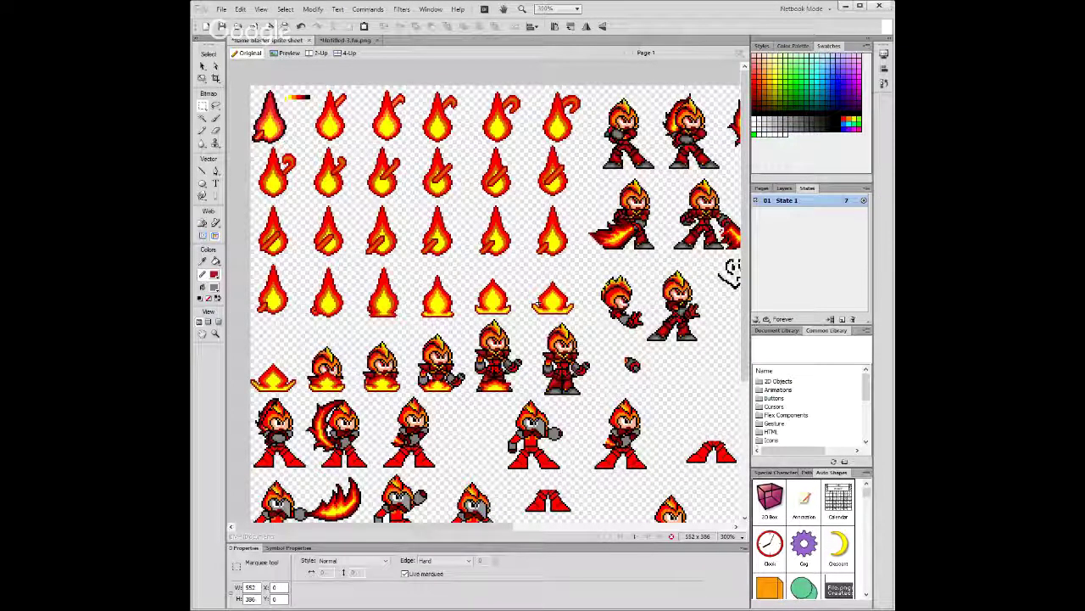
pyautogui.click(348, 40)
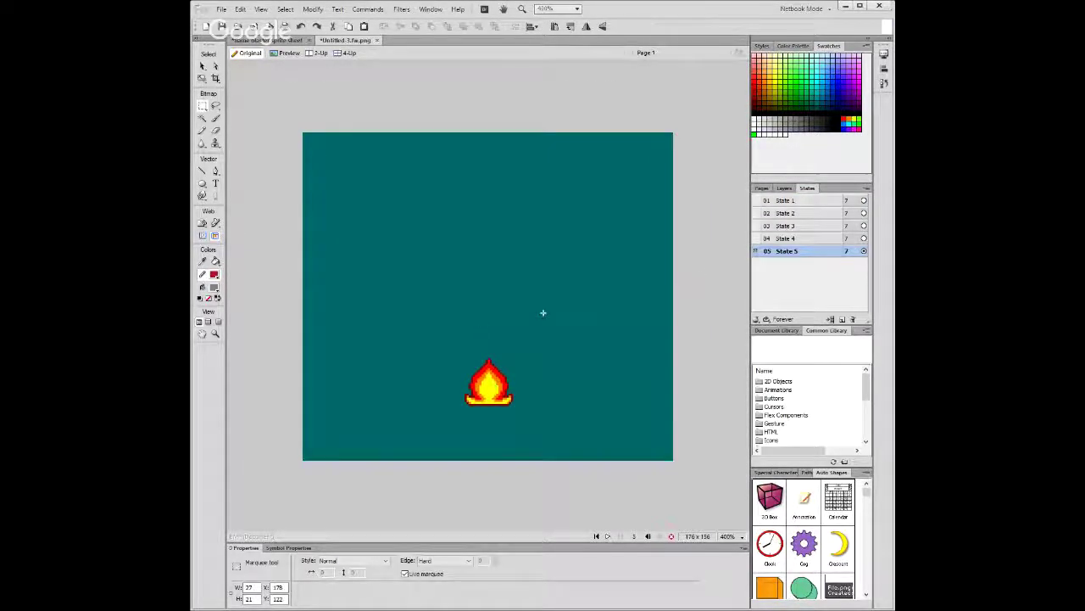
pyautogui.press('v')
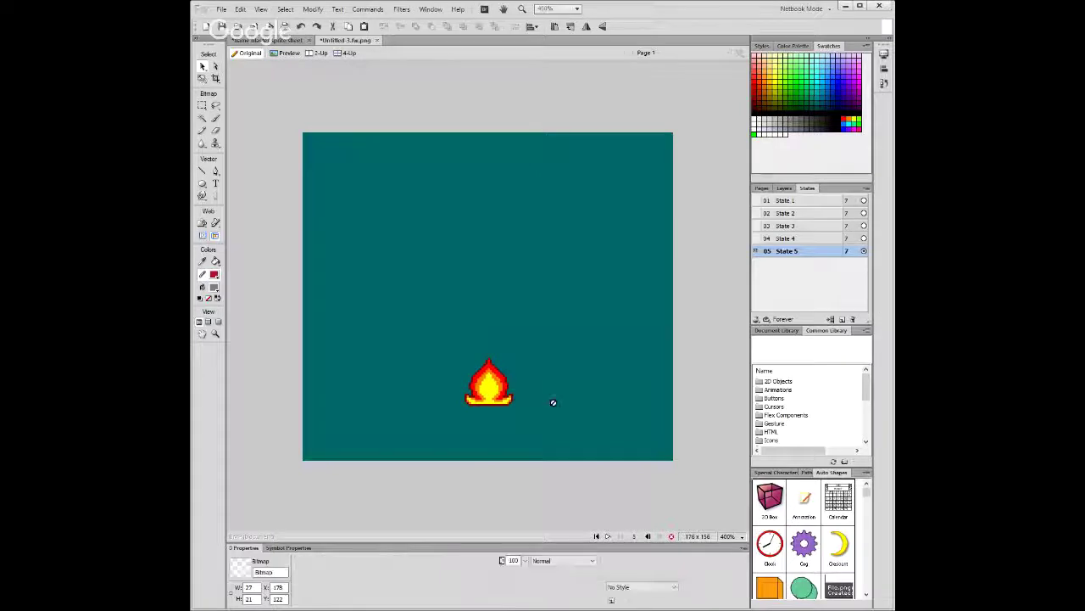
pyautogui.click(494, 388)
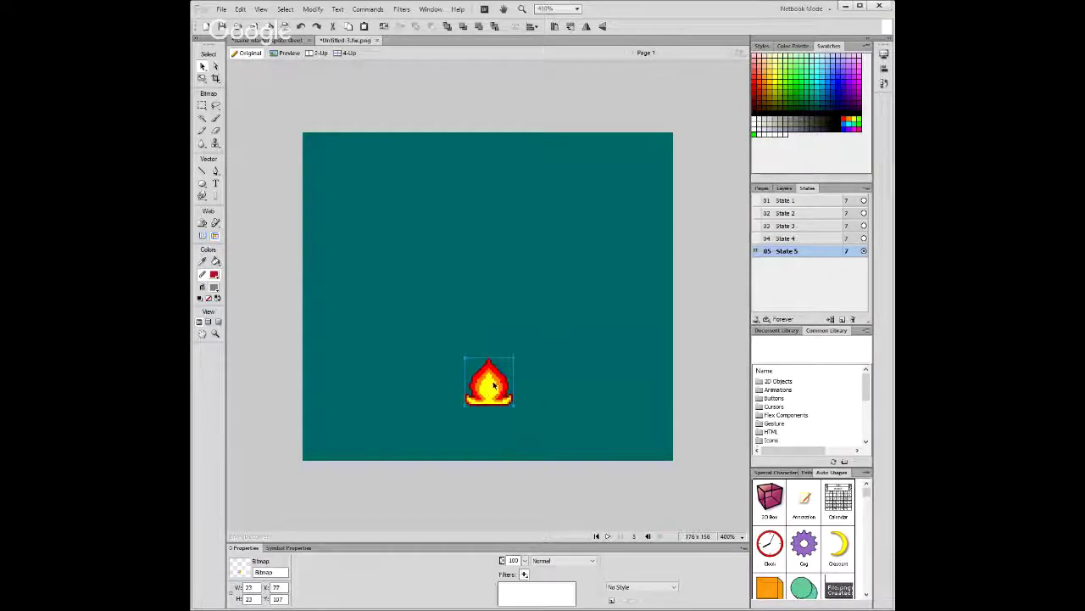
pyautogui.click(678, 398)
pyautogui.moveTo(648, 393); pyautogui.dragTo(488, 365)
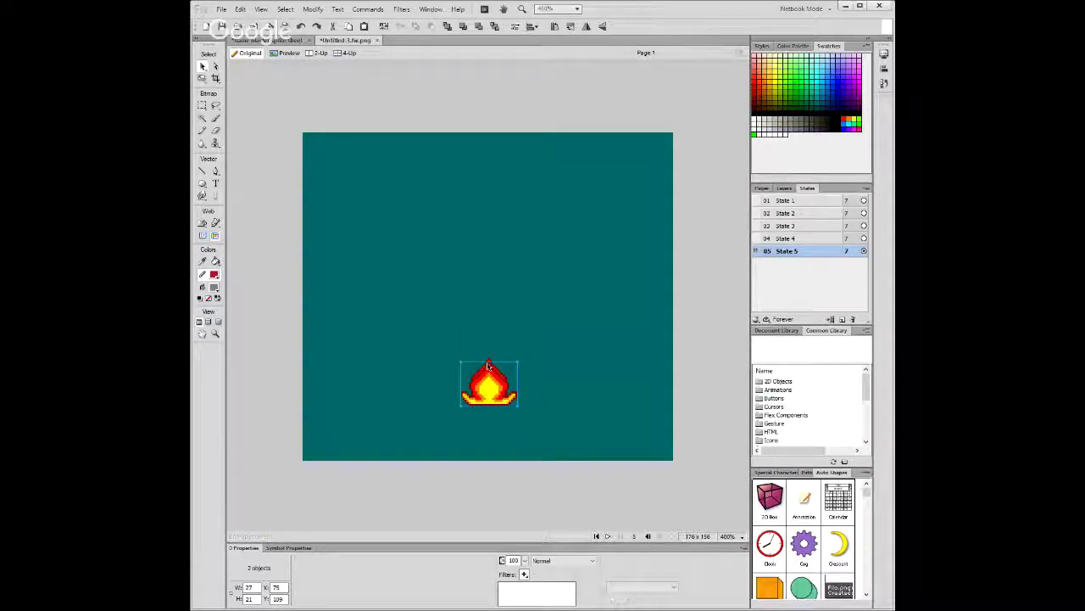
pyautogui.hotkey('ctrl', 'd')
pyautogui.press('m')
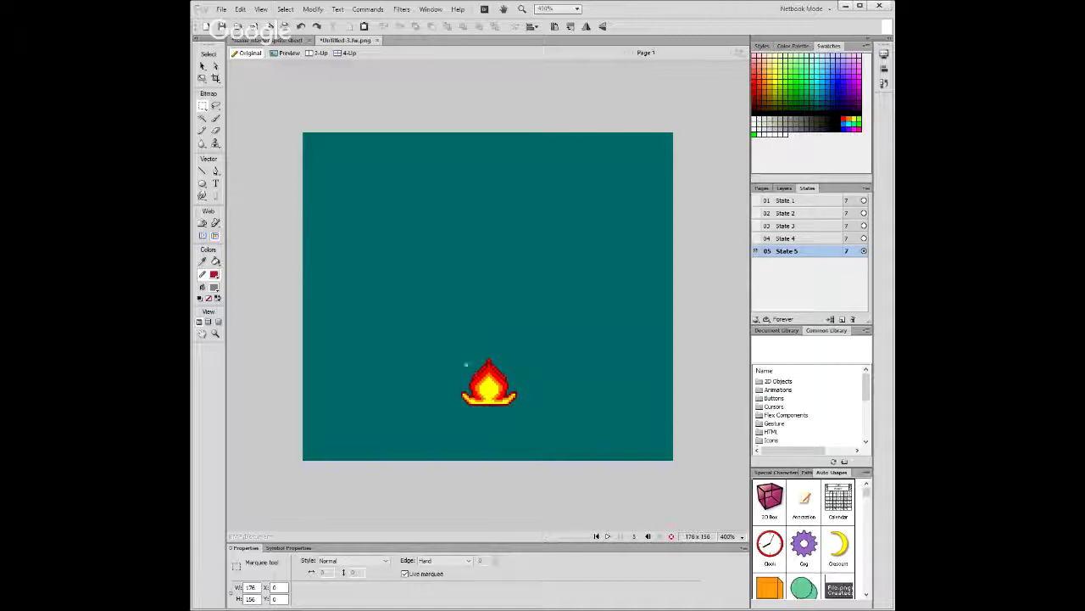
# Delete the old reference flame from State 5 and compare the remaining flame with State 4.
pyautogui.press('v')
pyautogui.click(488, 372)
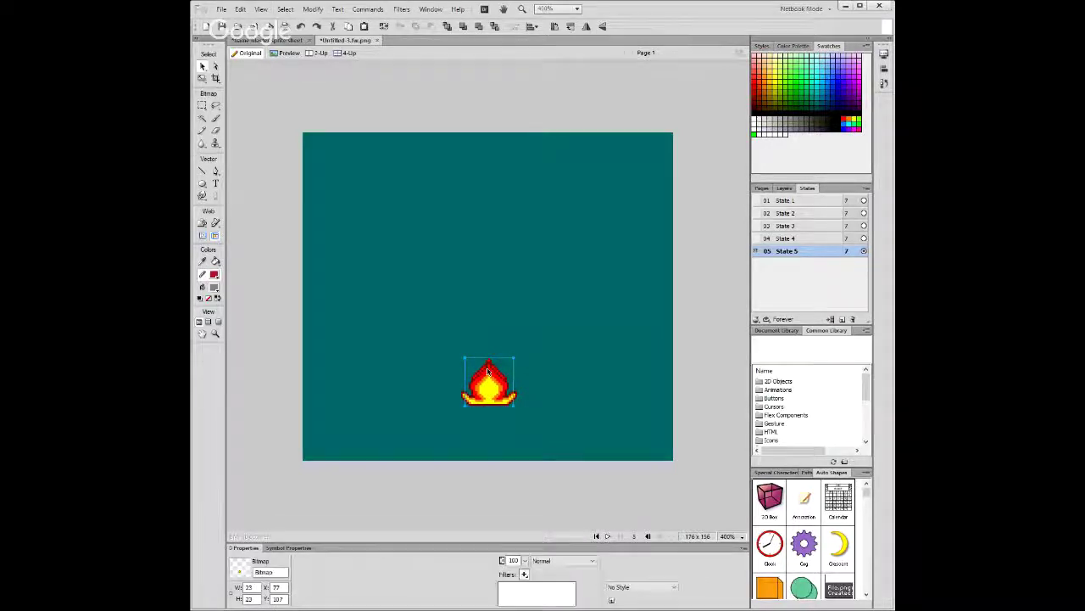
pyautogui.press('Delete')
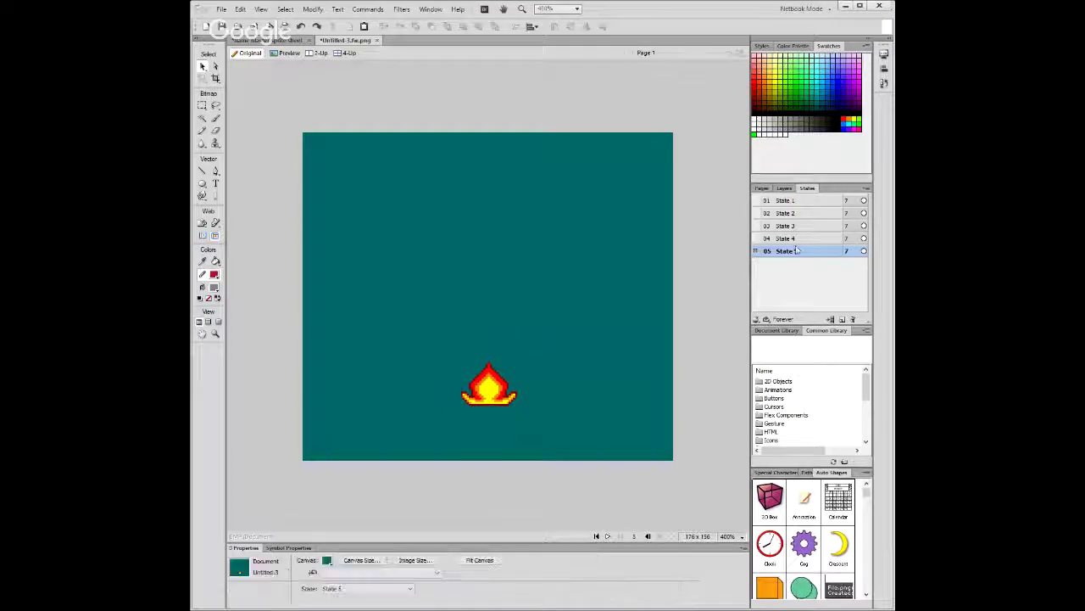
pyautogui.click(802, 239)
pyautogui.click(804, 251)
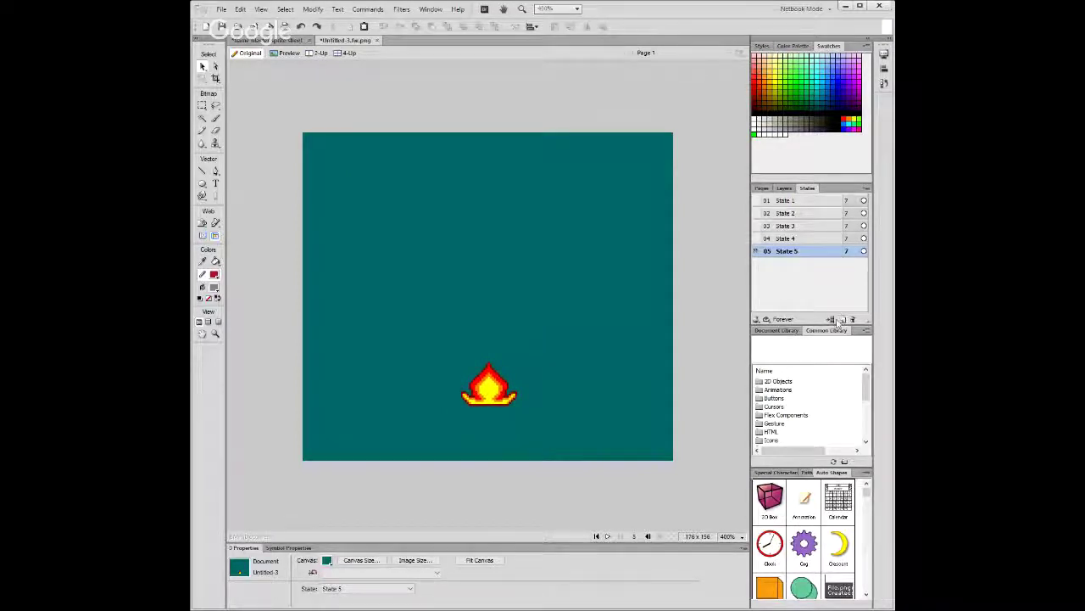
# Add a sixth state and paste a copy of State 5's flame into it at the same position.
pyautogui.click(842, 319)
pyautogui.click(798, 251)
pyautogui.click(488, 385)
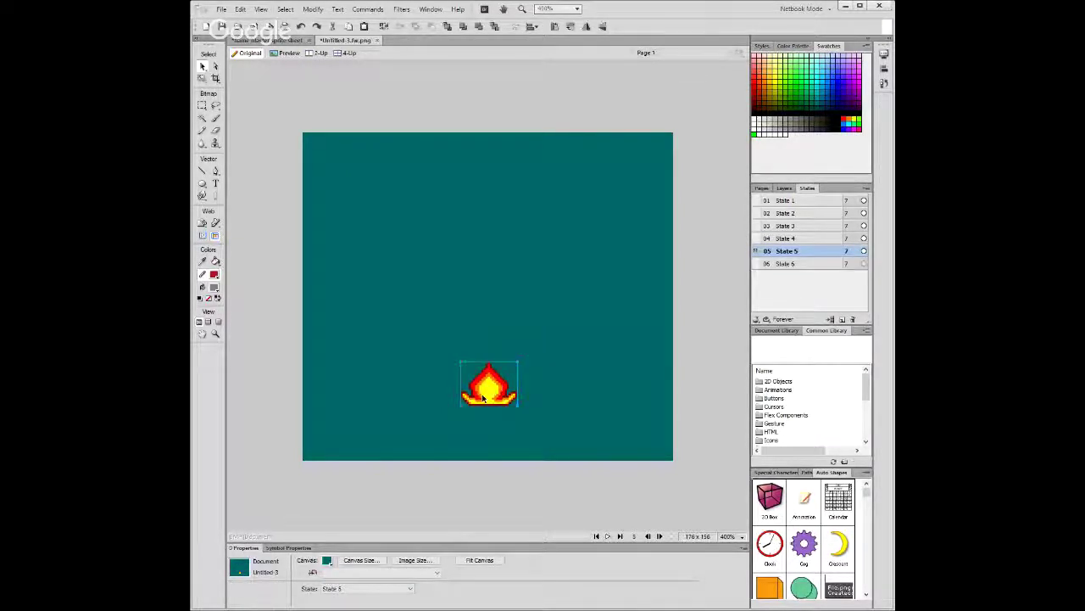
pyautogui.click(795, 265)
pyautogui.hotkey('ctrl', 'v')
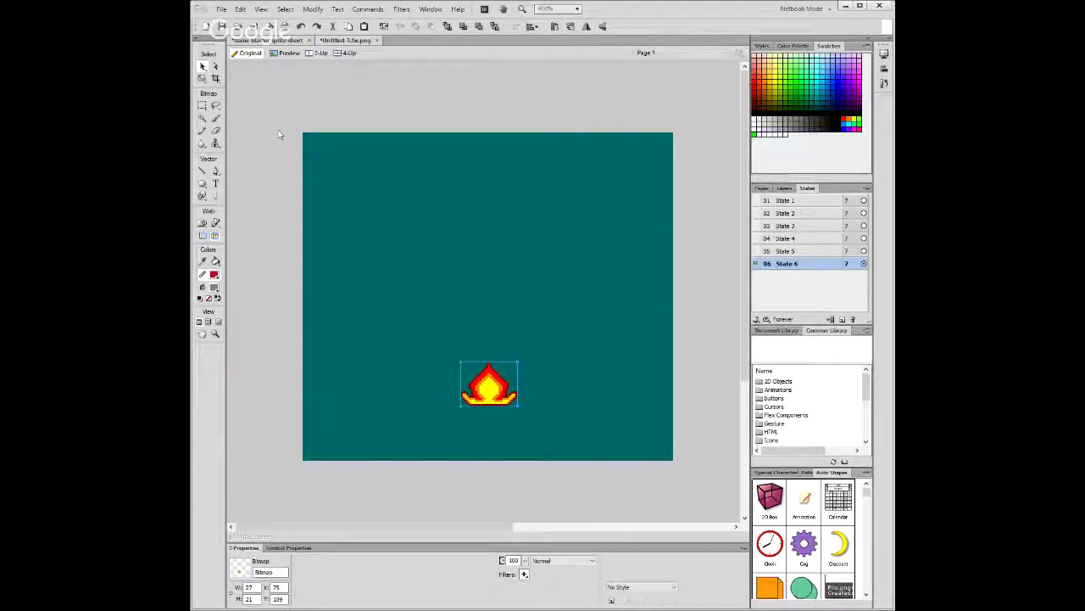
# Replace State 6's reference flame with the first flame from the sprite sheet's fifth row, aligned at X 74, Y 112.
pyautogui.click(253, 40)
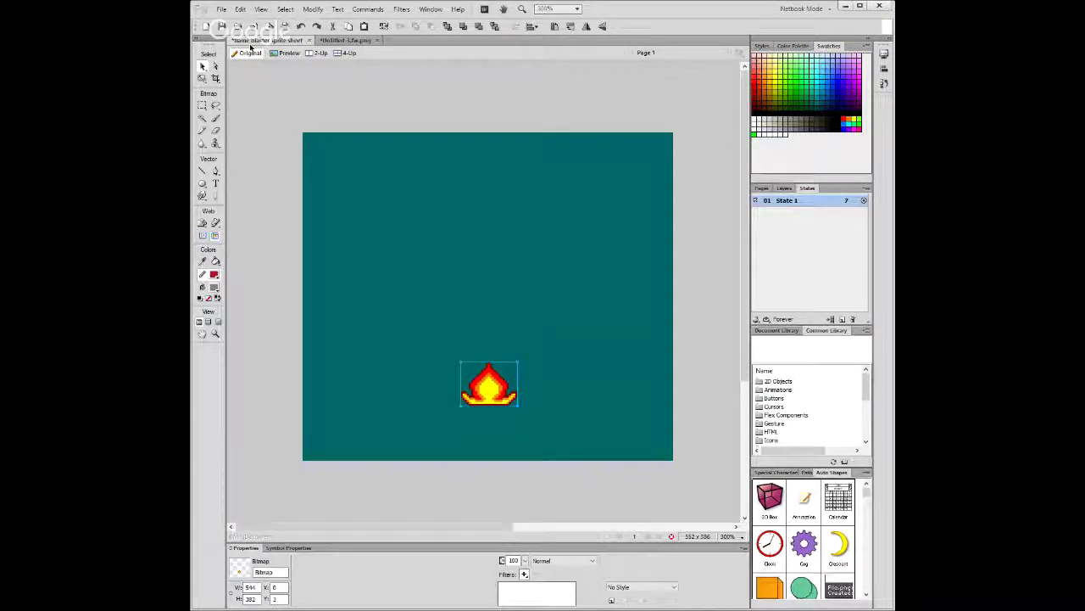
pyautogui.press('m')
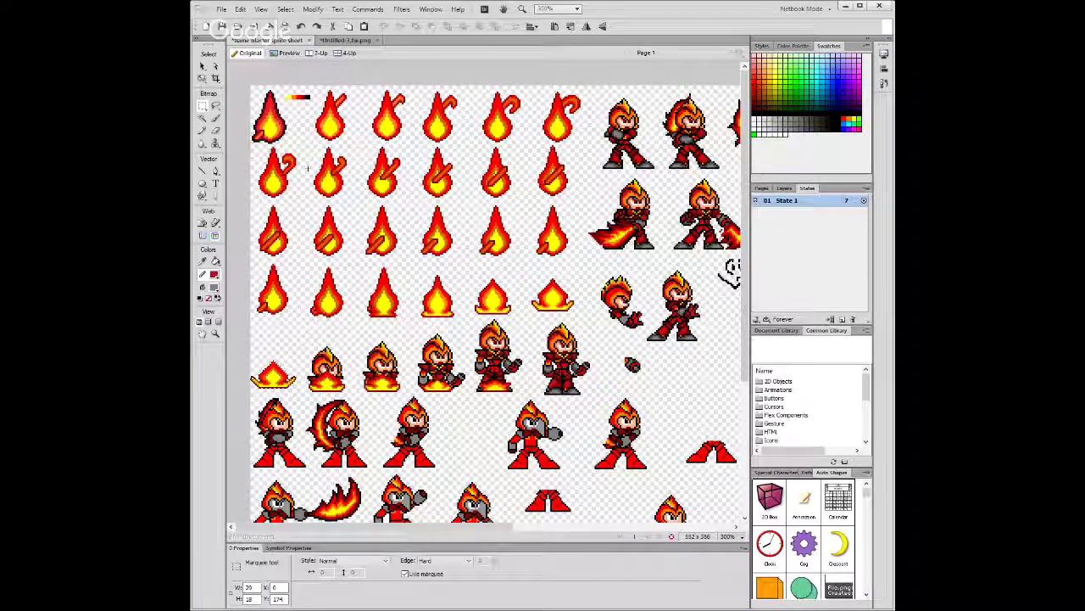
pyautogui.click(345, 40)
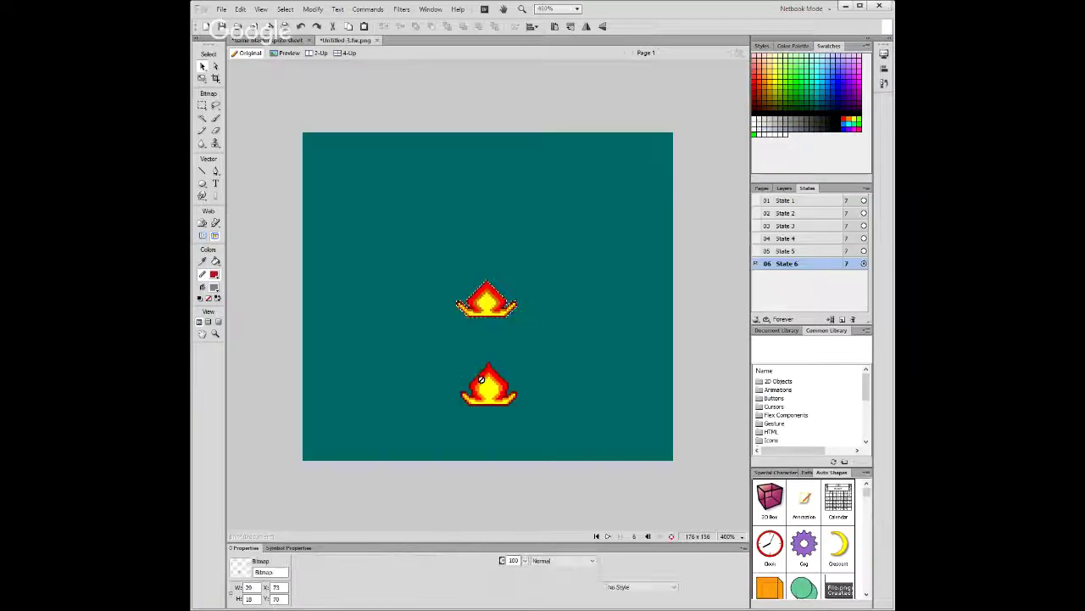
pyautogui.moveTo(484, 298); pyautogui.dragTo(483, 388)
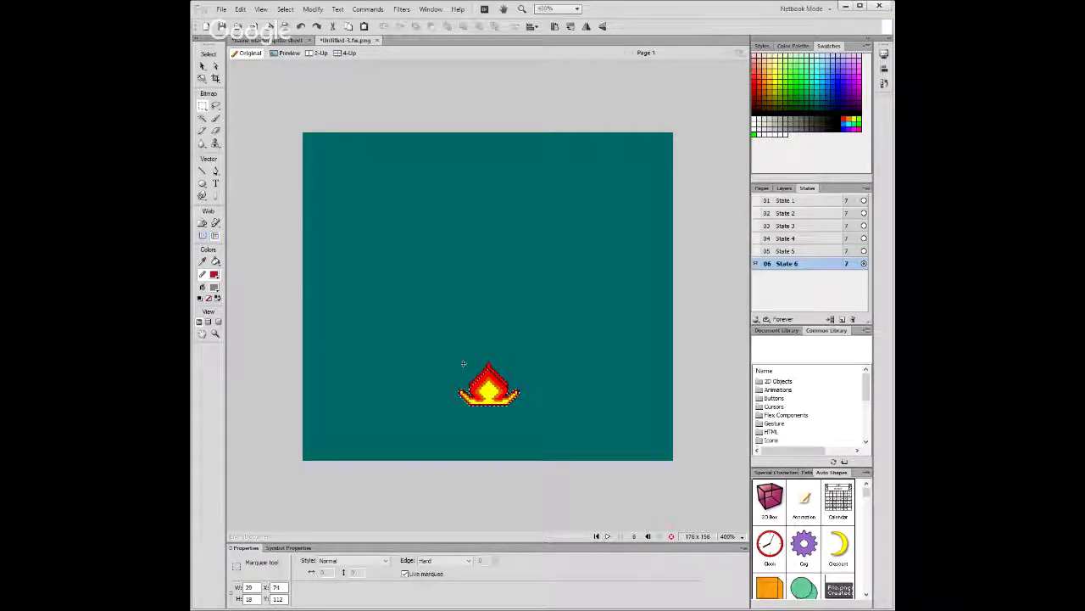
pyautogui.hotkey('ctrl', 'd')
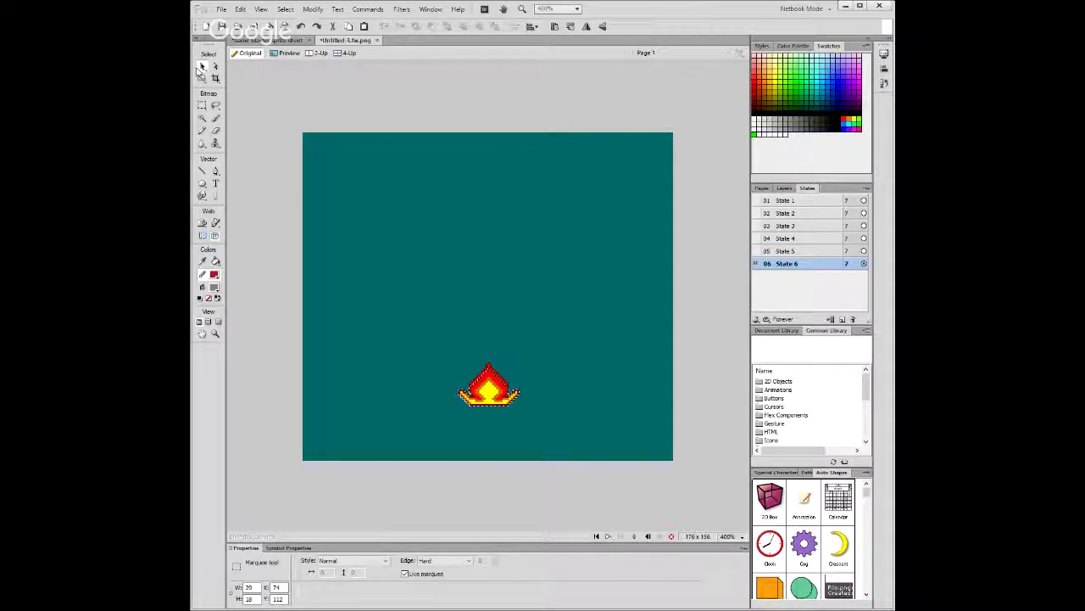
pyautogui.press('v')
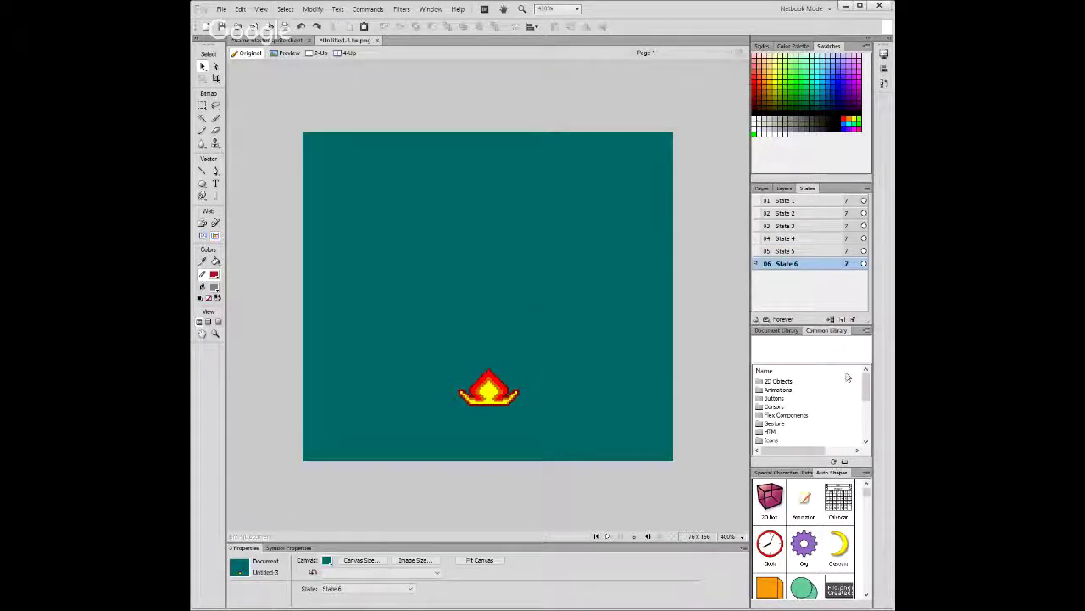
# Add a seventh state and paste the second sprite from the sprite sheet's fifth row into it.
pyautogui.click(842, 321)
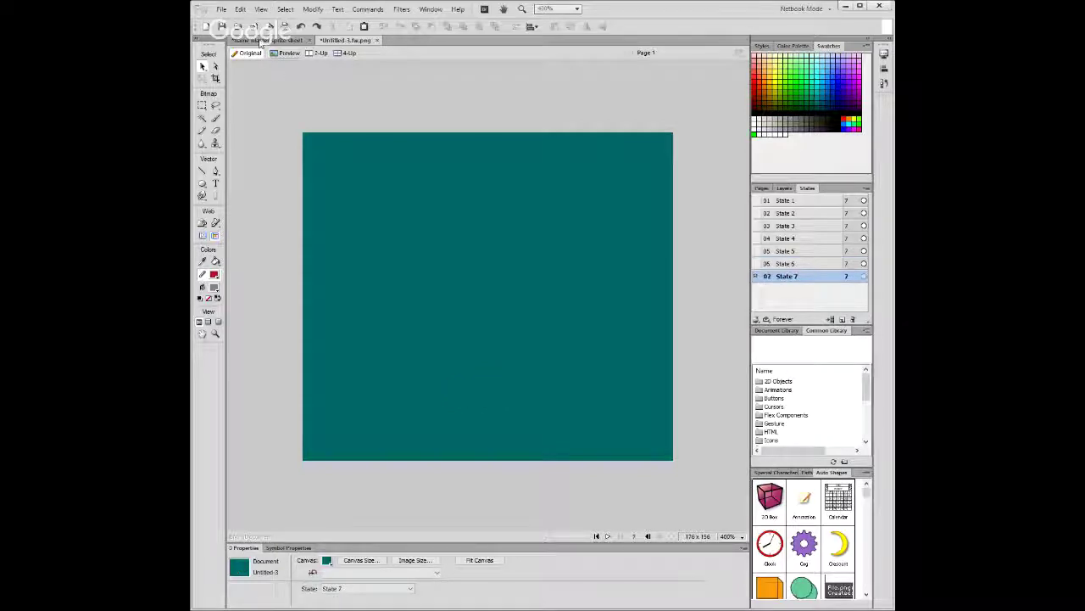
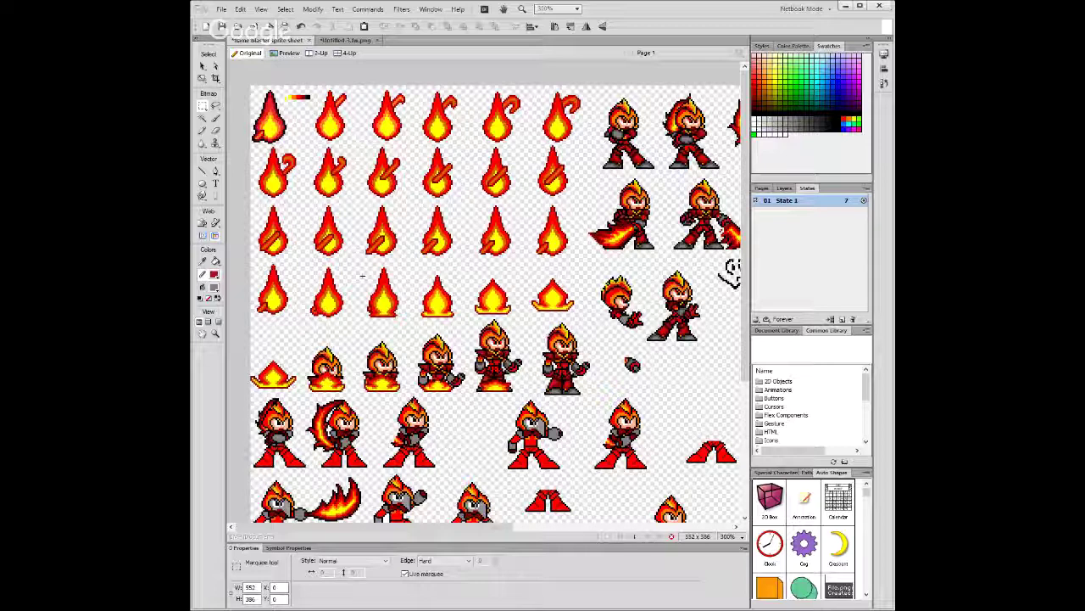
pyautogui.moveTo(307, 341); pyautogui.dragTo(344, 392)
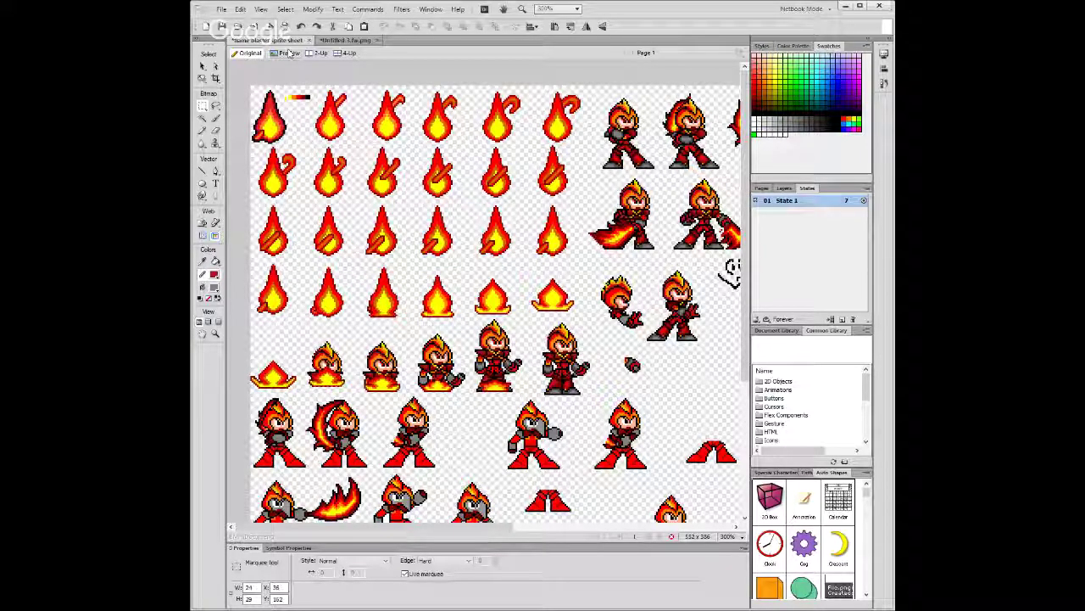
pyautogui.click(329, 41)
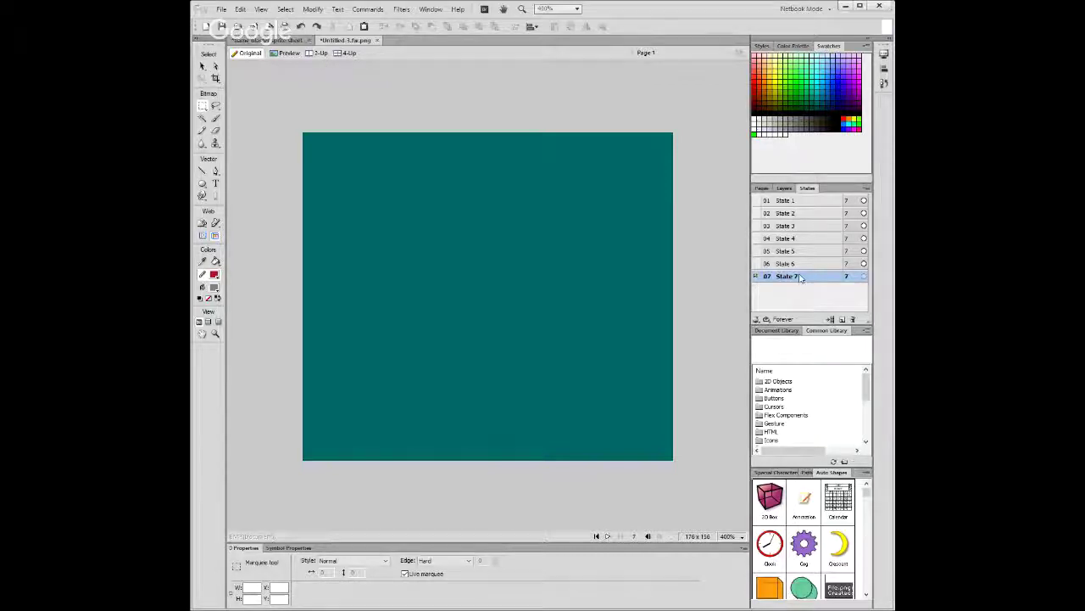
pyautogui.hotkey('ctrl', 'v')
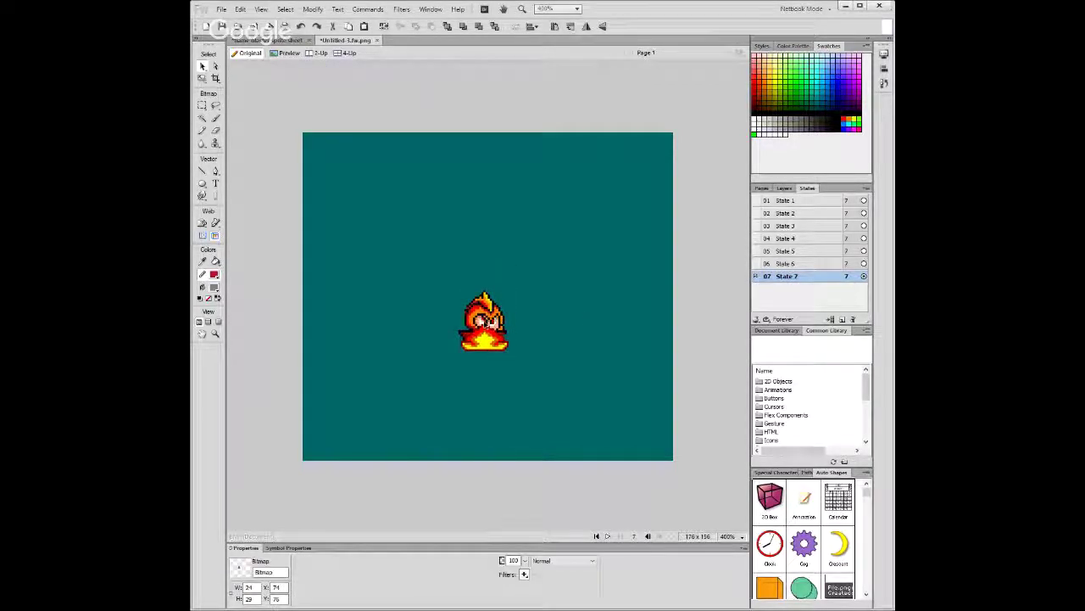
# Copy State 6's flame into State 7 at the same position as an alignment reference.
pyautogui.press('m')
pyautogui.press('pageup')
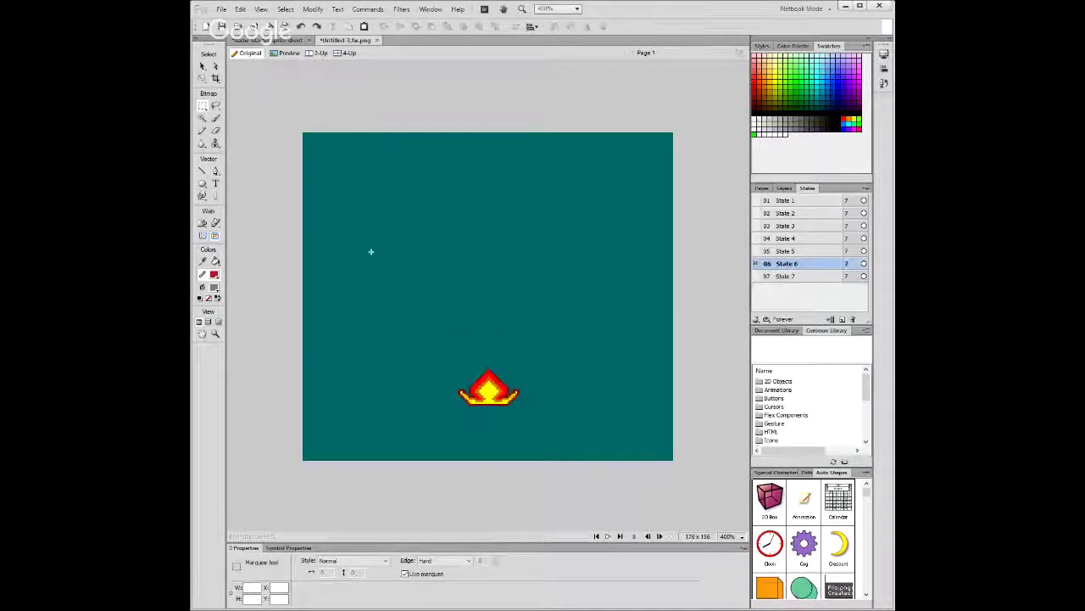
pyautogui.click(203, 67)
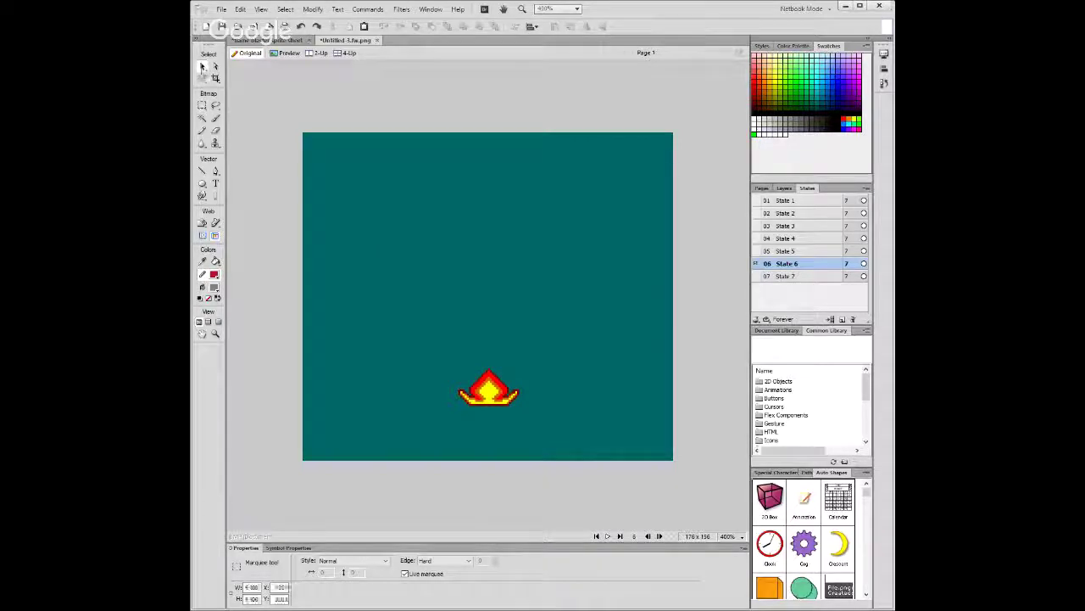
pyautogui.click(488, 389)
pyautogui.press('pagedown')
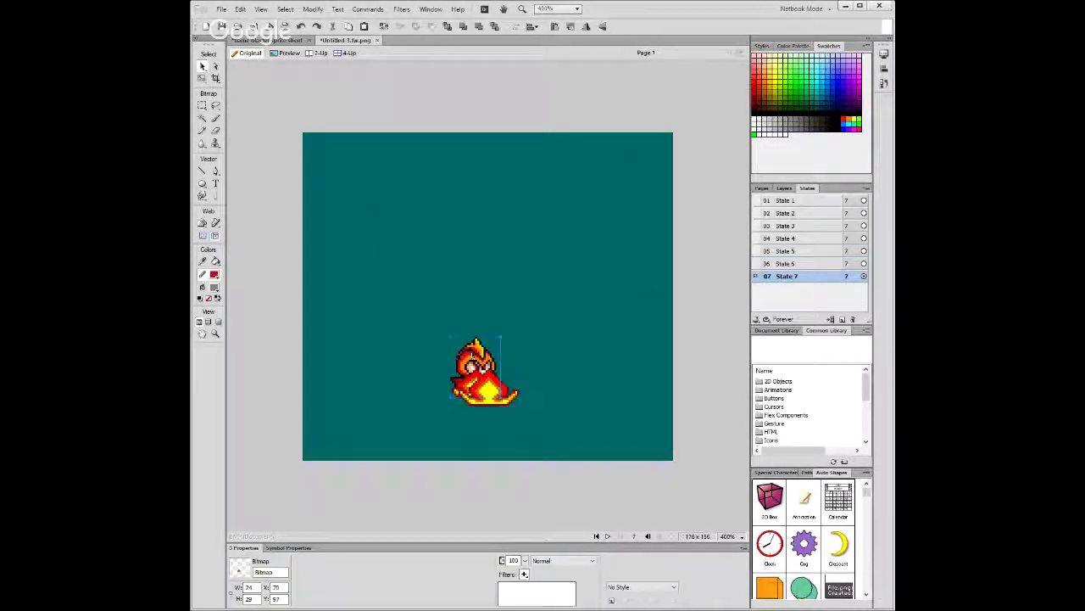
# Align State 7's head sprite over the flame at X 76, Y 101, then delete the reference flame and compare with State 6.
pyautogui.moveTo(477, 361); pyautogui.dragTo(481, 369)
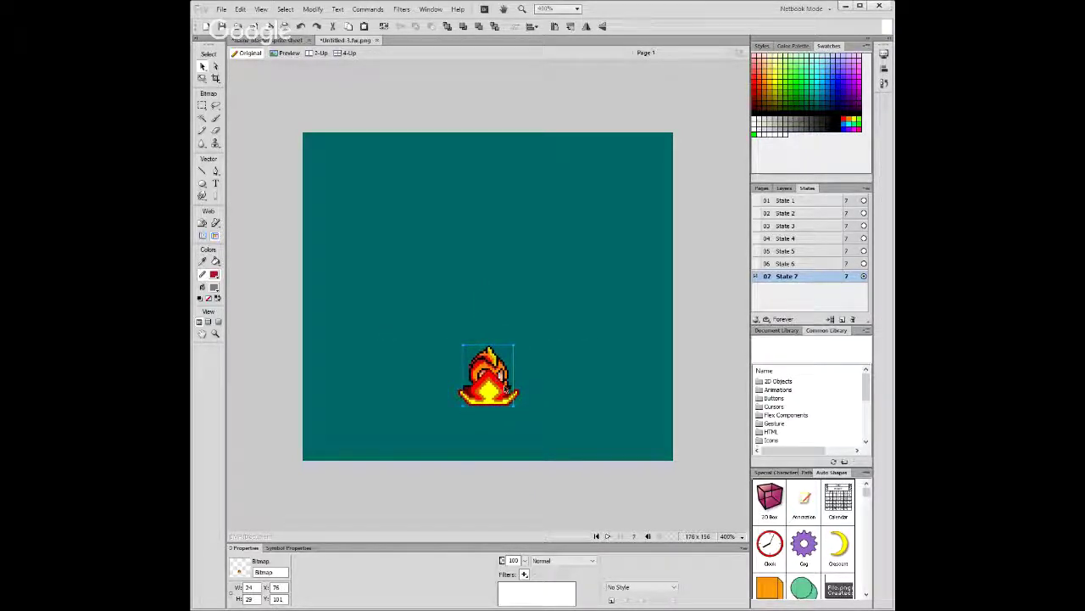
pyautogui.click(507, 393)
pyautogui.press('Delete')
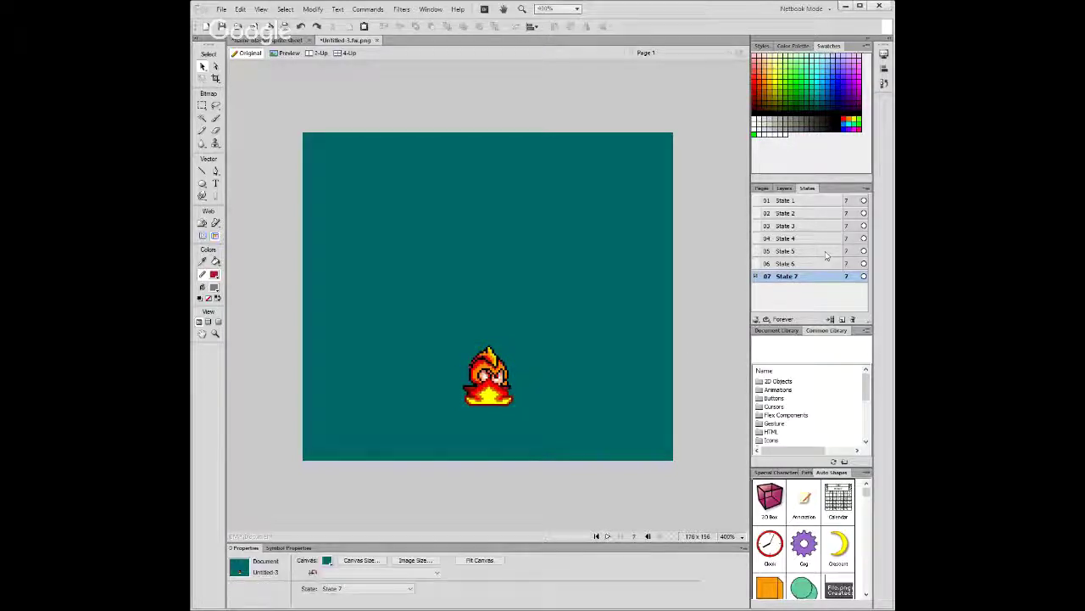
pyautogui.click(786, 265)
pyautogui.click(790, 277)
pyautogui.click(789, 264)
pyautogui.click(796, 276)
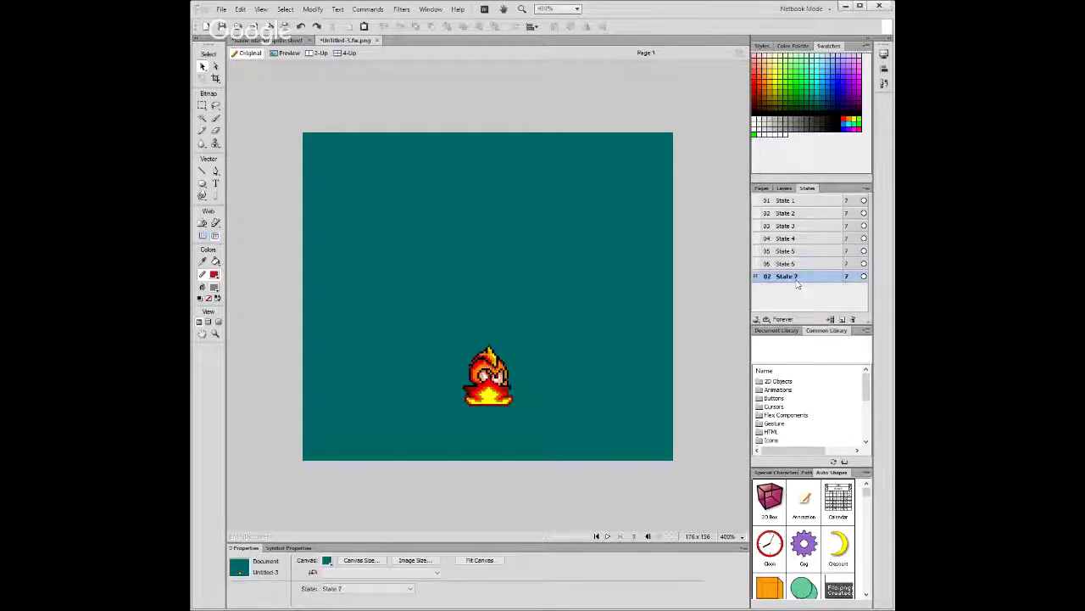
# Add an eighth state and paste the copied State 6 flame into it as an alignment reference.
pyautogui.click(842, 319)
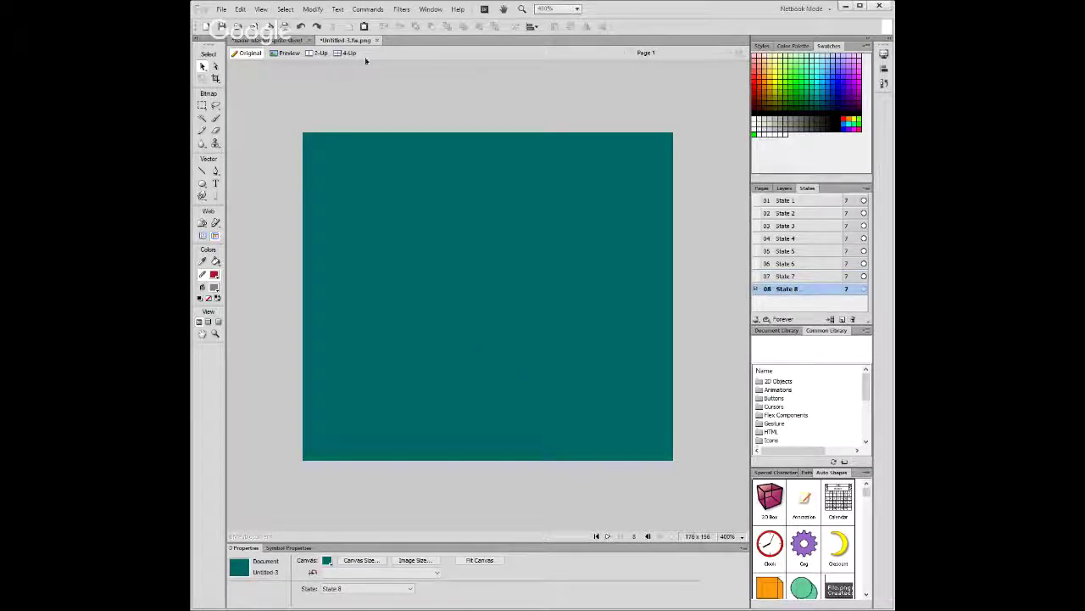
pyautogui.hotkey('ctrl', 'v')
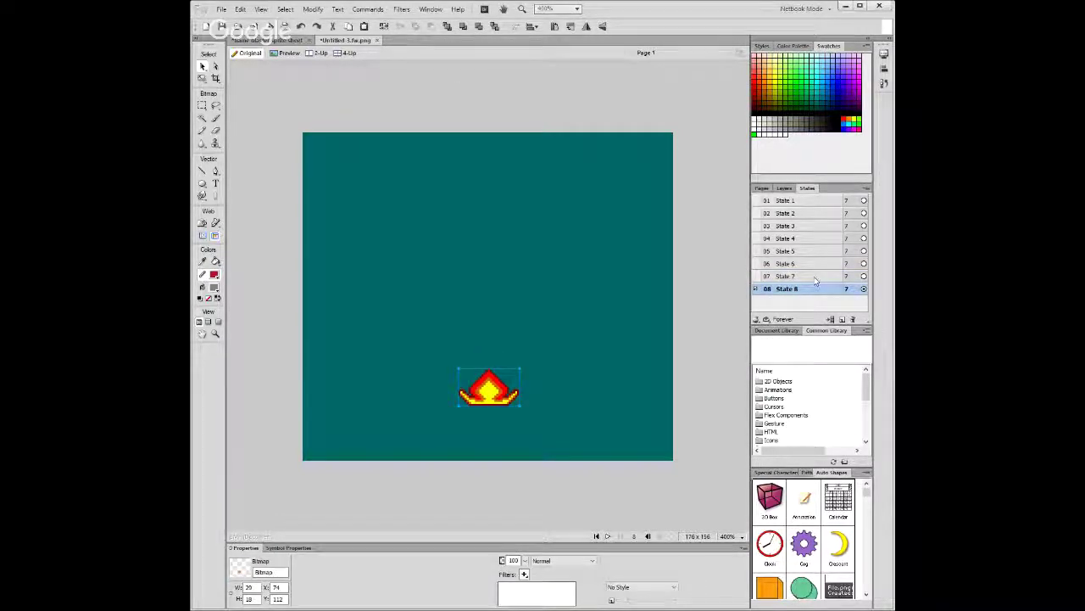
pyautogui.click(806, 277)
pyautogui.click(806, 289)
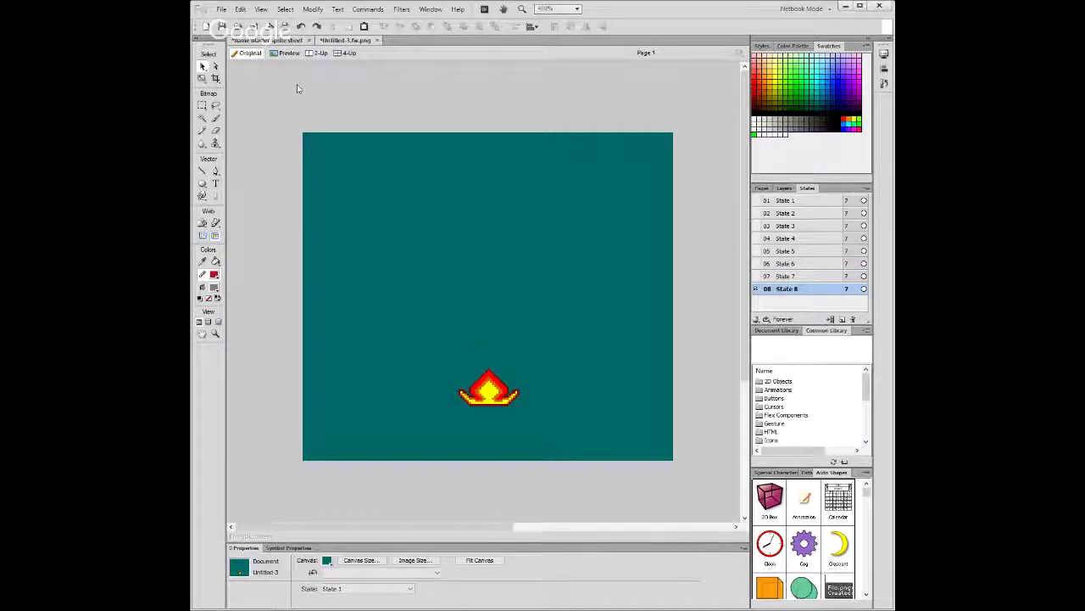
# Replace State 8's reference flame with the third sprite from the sprite sheet's fifth row, aligned at X 76, Y 98.
pyautogui.hotkey('ctrl', 'Tab')
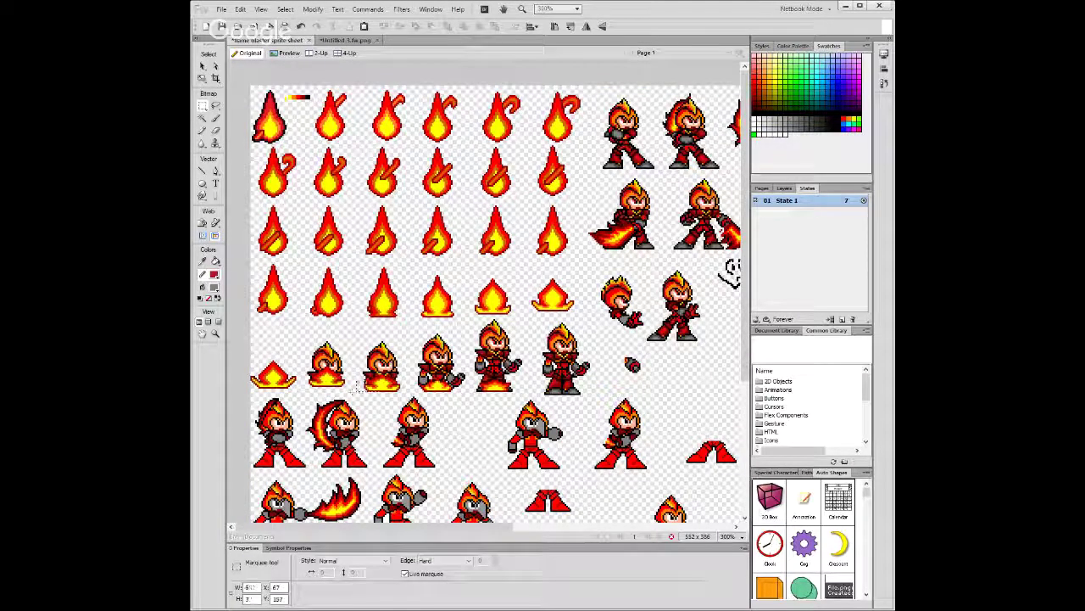
pyautogui.moveTo(356, 391); pyautogui.dragTo(404, 336)
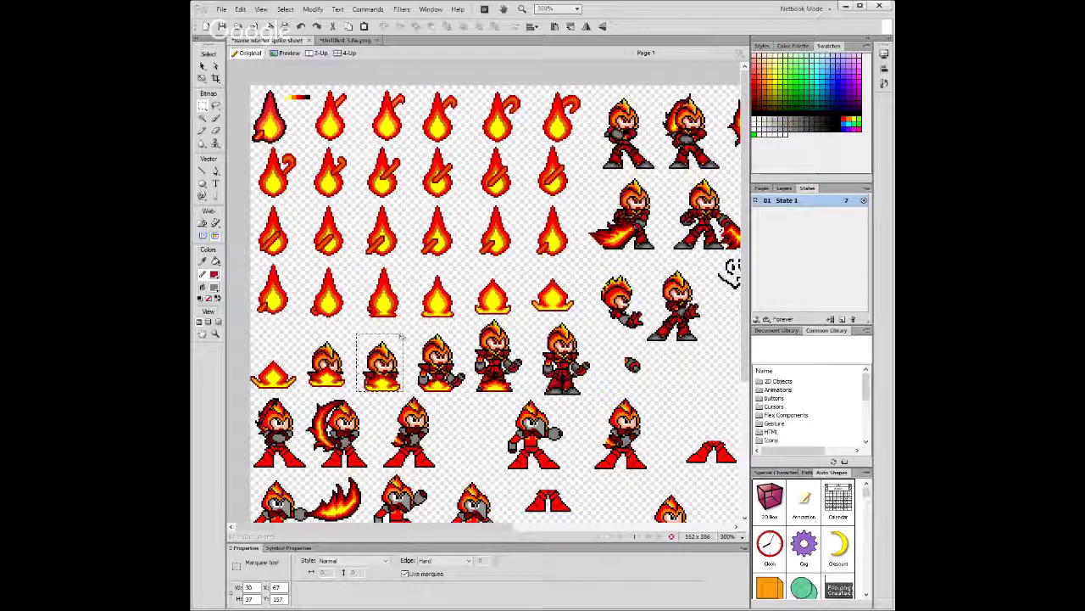
pyautogui.click(346, 41)
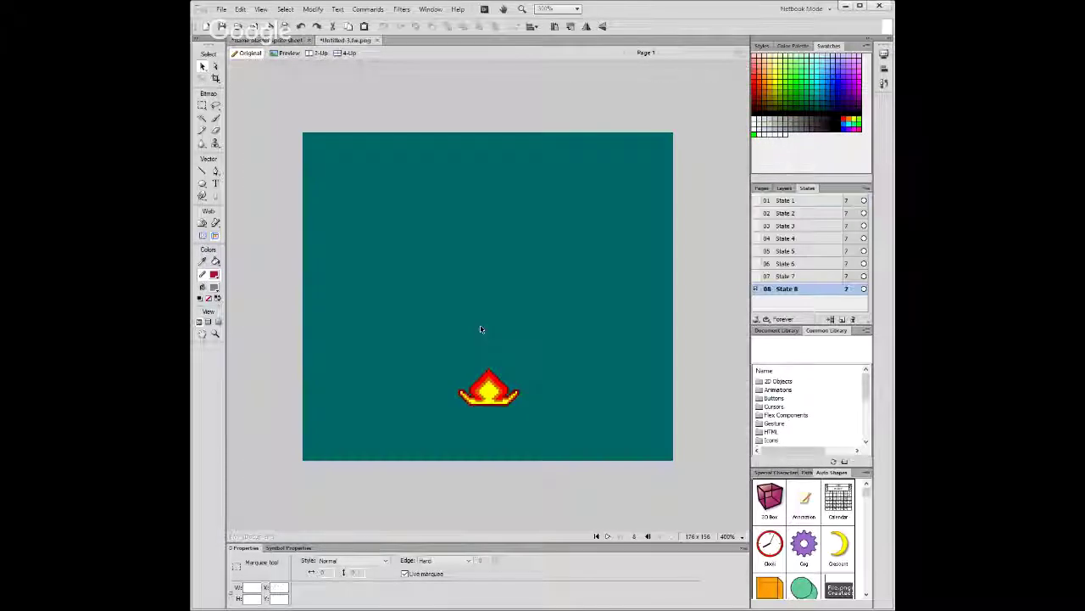
pyautogui.hotkey('ctrl', 'v')
pyautogui.moveTo(483, 297); pyautogui.dragTo(483, 366)
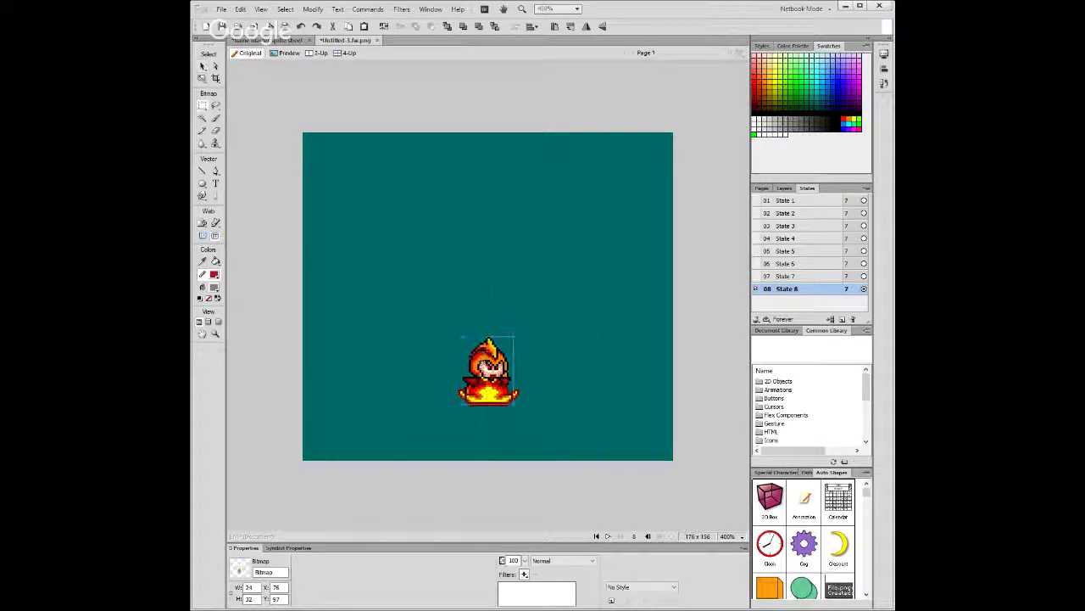
pyautogui.press('m')
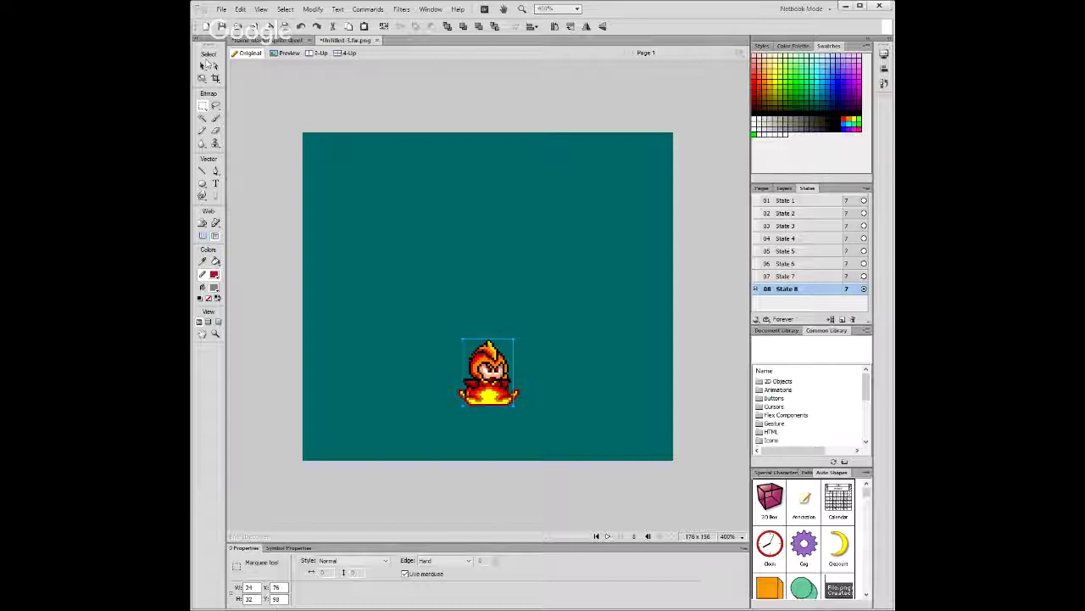
pyautogui.click(203, 65)
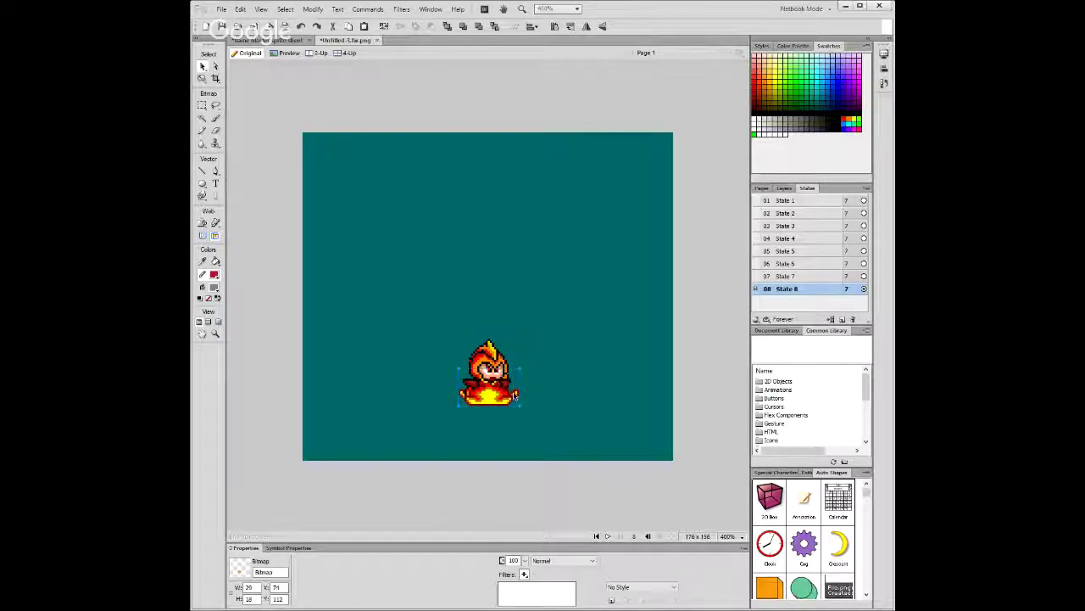
pyautogui.click(514, 396)
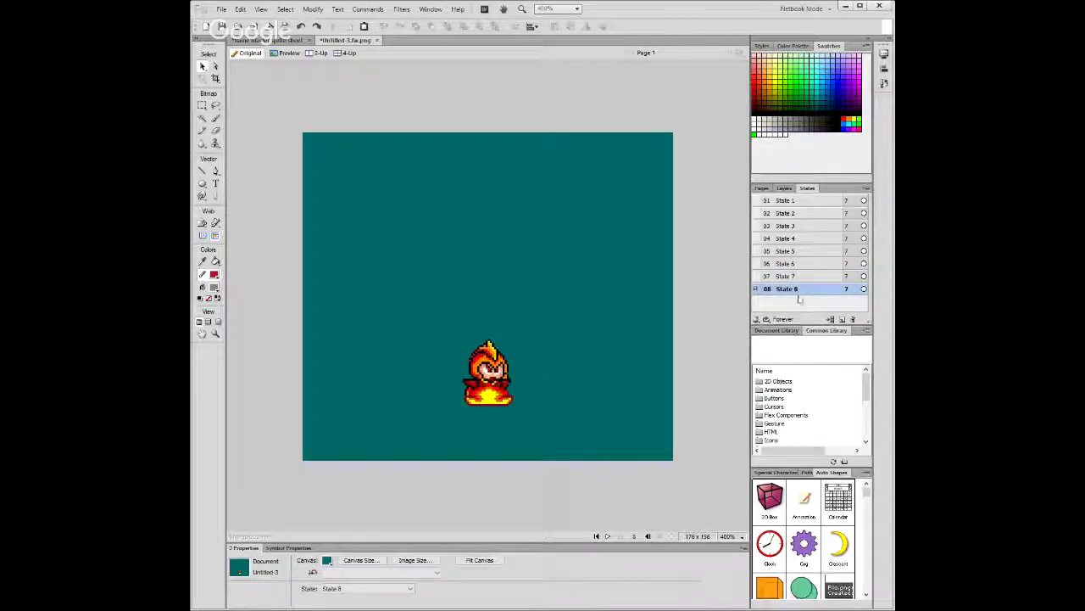
# Add a ninth state and paste a copy of State 8's sprite into it at the same position.
pyautogui.click(499, 372)
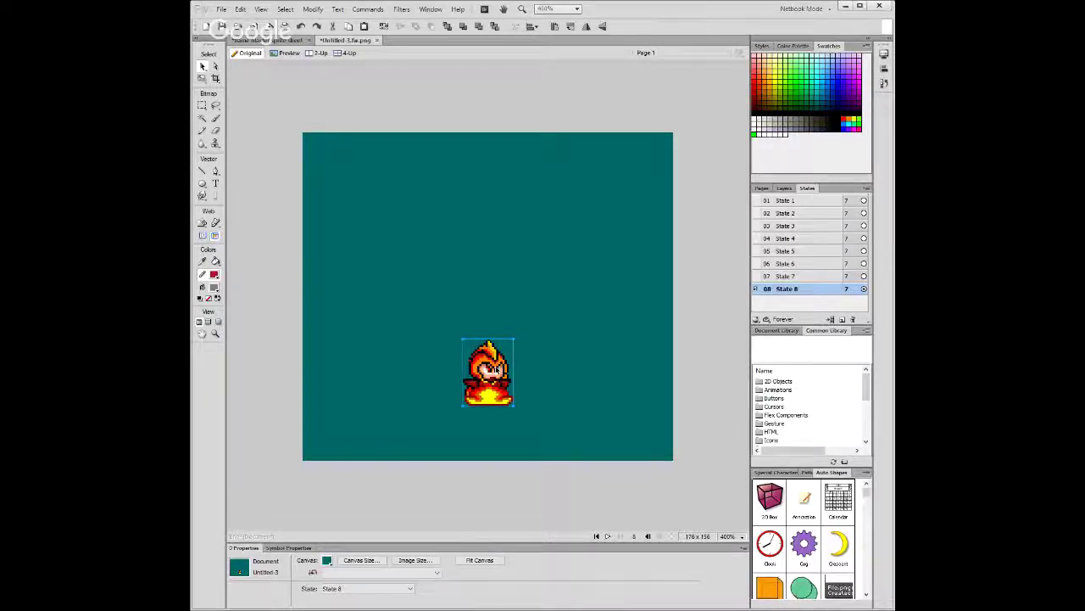
pyautogui.click(842, 319)
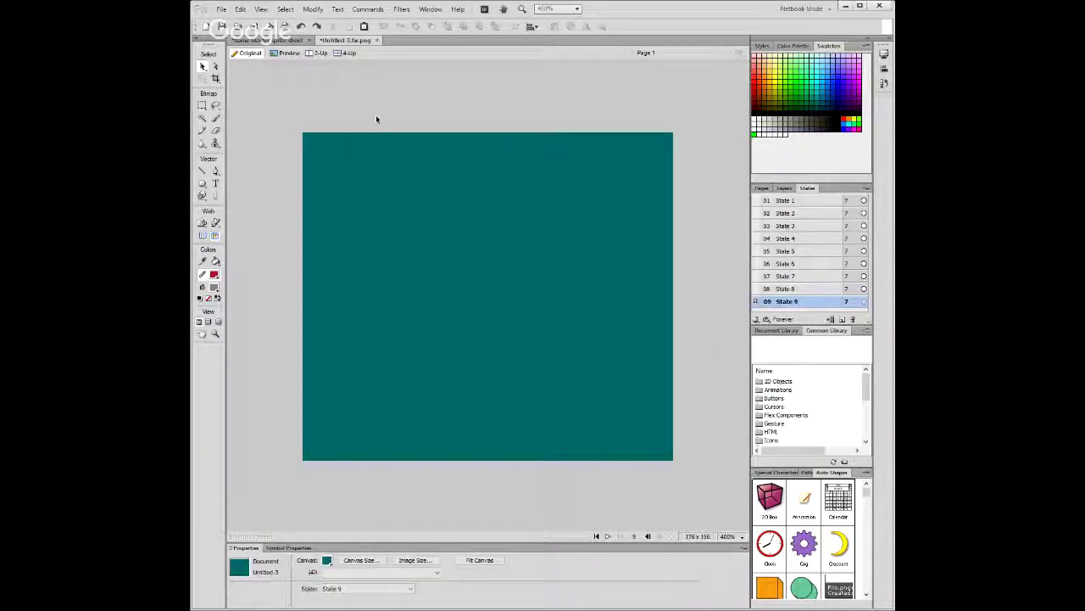
pyautogui.hotkey('ctrl', 'v')
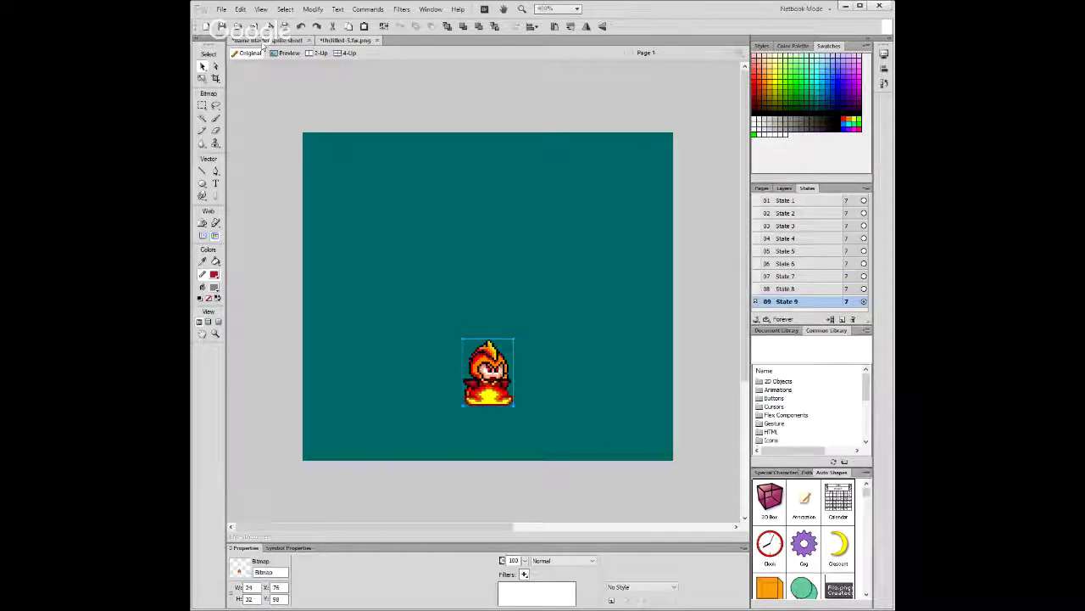
# Compare State 9 with State 8, and marquee-select the fourth sprite in the sprite sheet's fifth row for State 9.
pyautogui.click(265, 40)
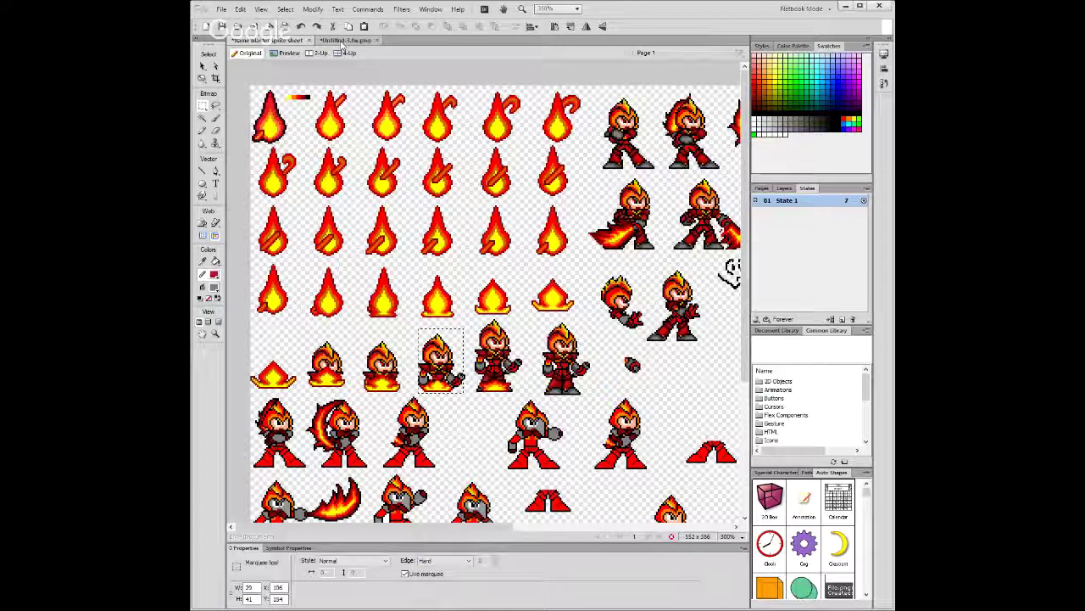
pyautogui.hotkey('ctrl', 'Tab')
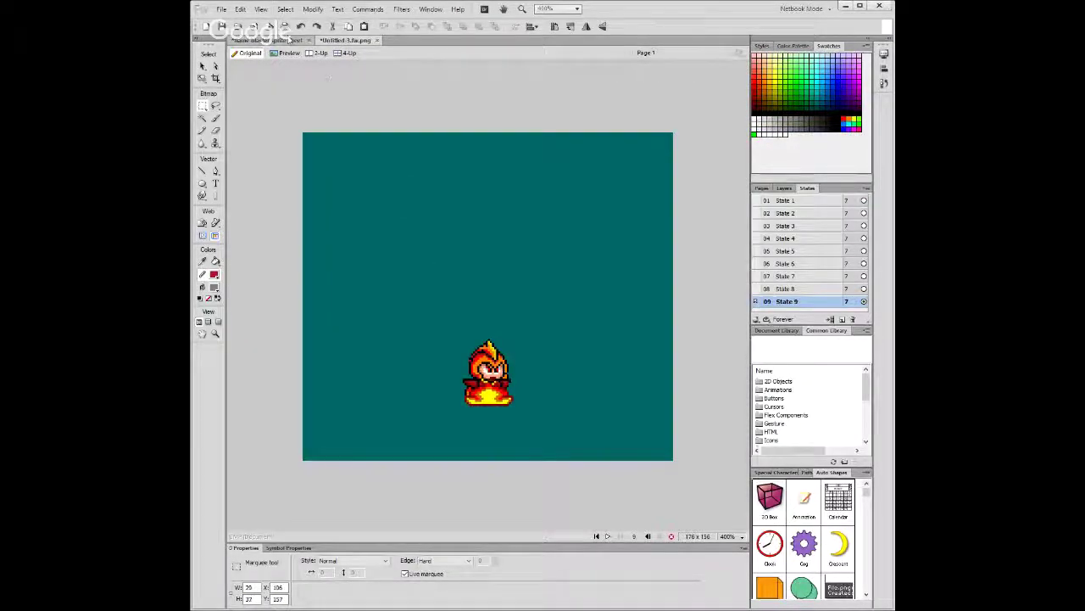
pyautogui.hotkey('ctrl', 'd')
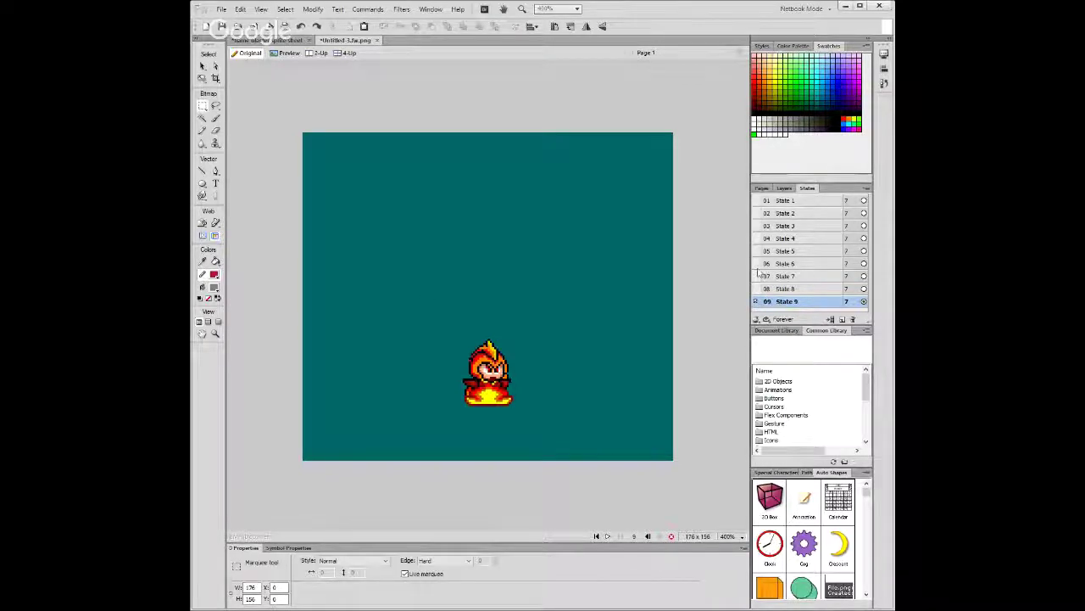
pyautogui.click(785, 288)
pyautogui.click(787, 301)
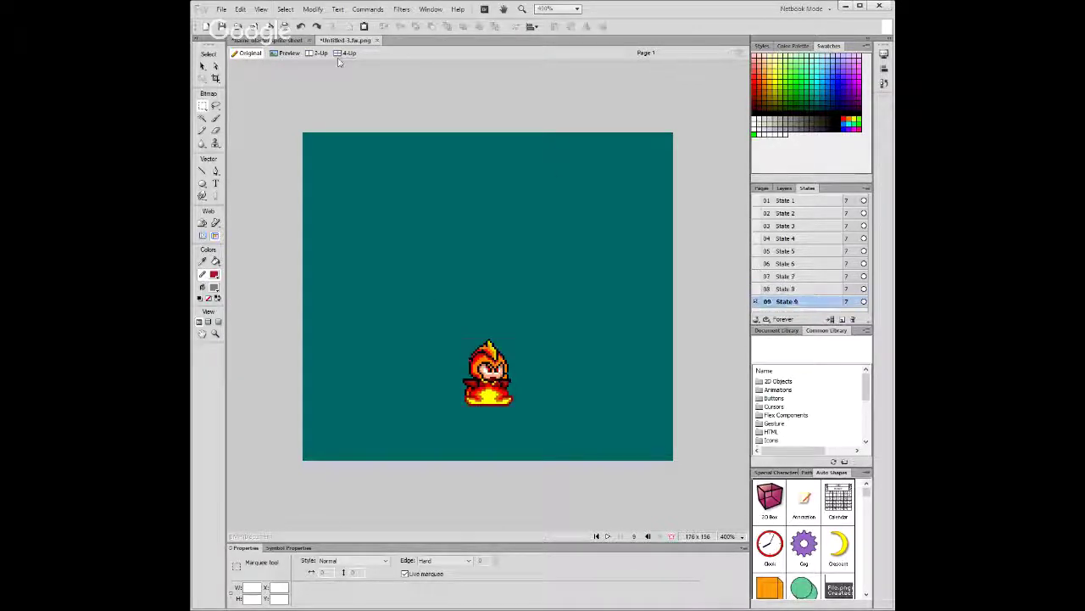
pyautogui.click(273, 40)
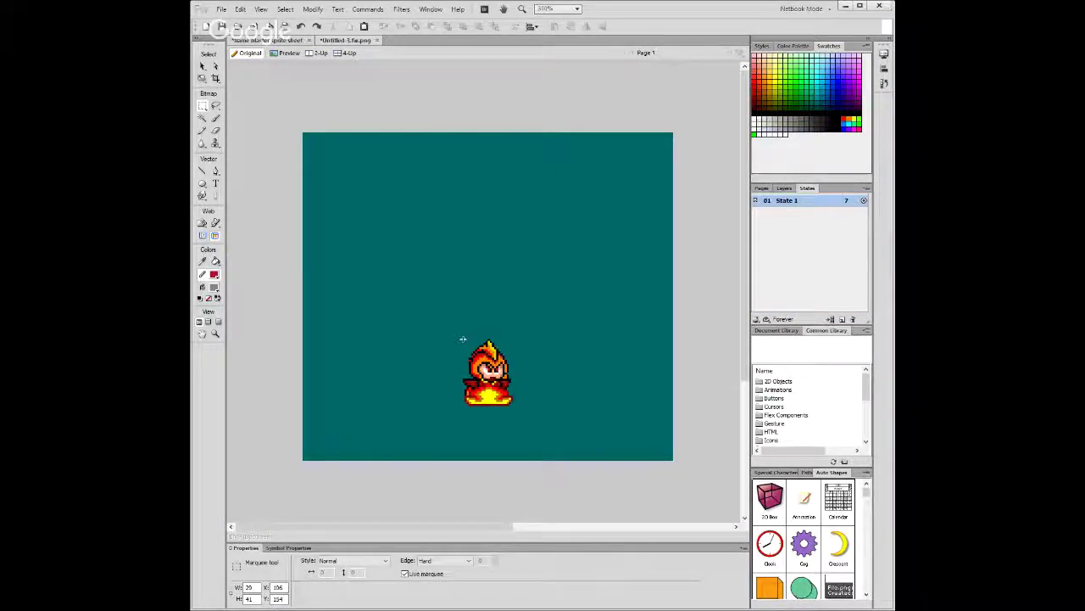
pyautogui.hotkey('ctrl', 'd')
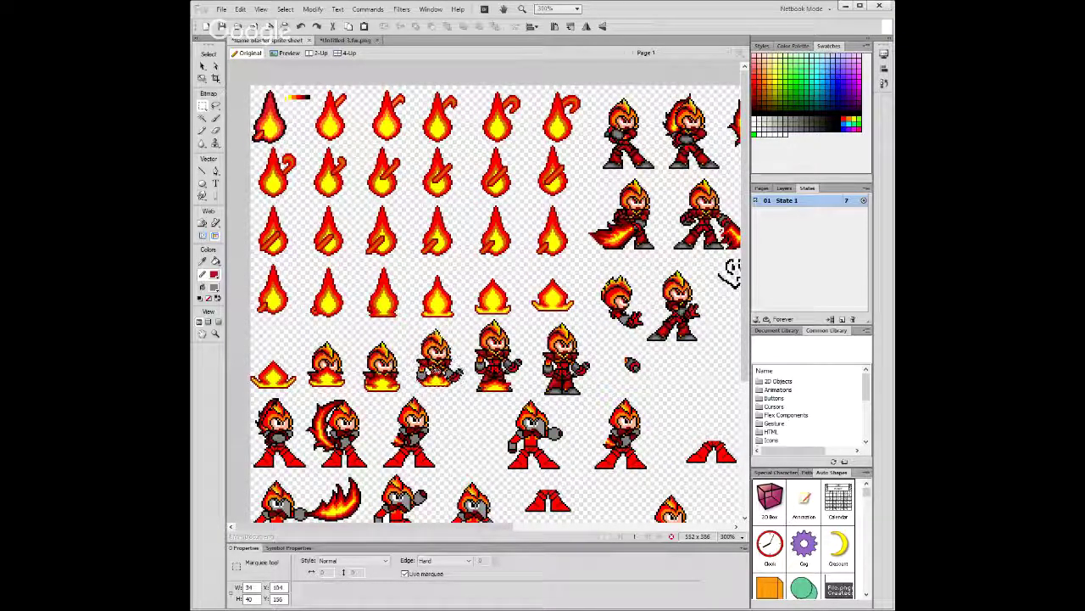
pyautogui.moveTo(424, 327); pyautogui.dragTo(461, 389)
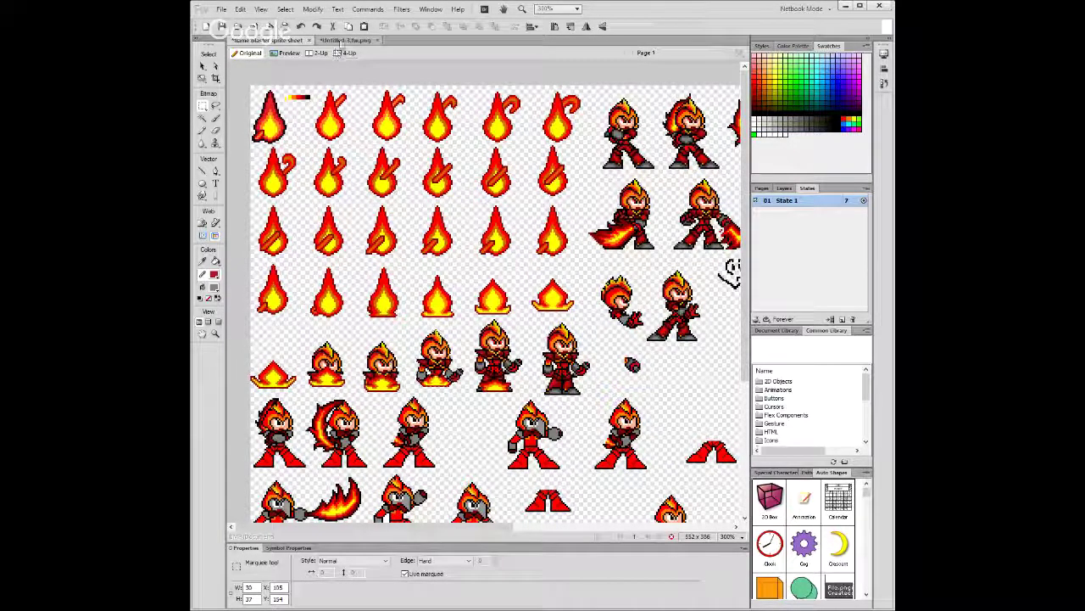
# Paste the copied fire-character sprite into State 9 of the untitled animation and place it over the existing sprite at X 76, Y 93.
pyautogui.hotkey('ctrl', 'Tab')
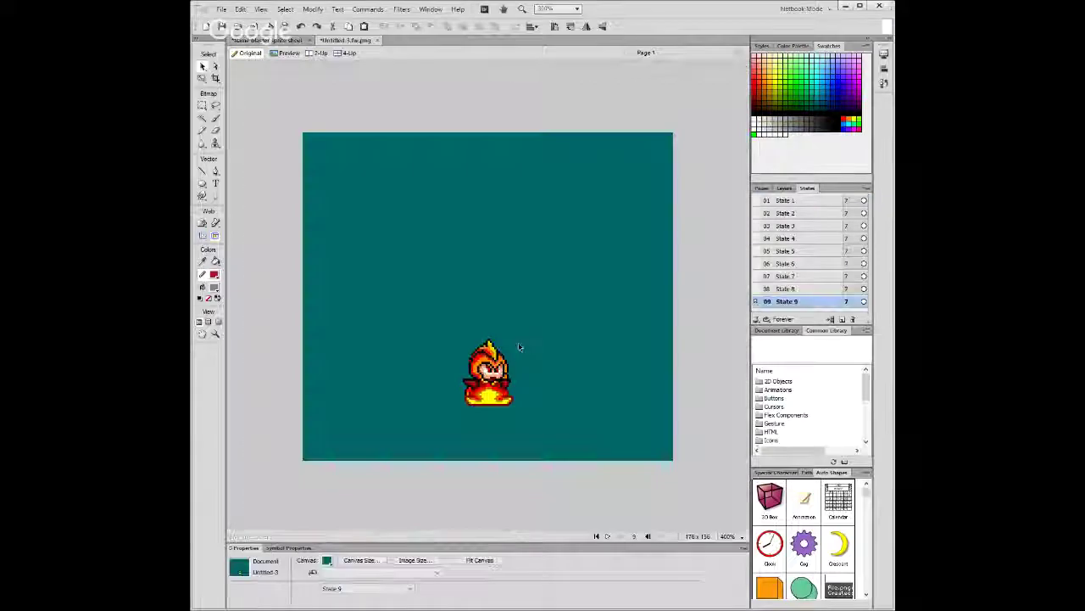
pyautogui.hotkey('ctrl', 'v')
pyautogui.moveTo(545, 458); pyautogui.dragTo(486, 334)
pyautogui.press('m')
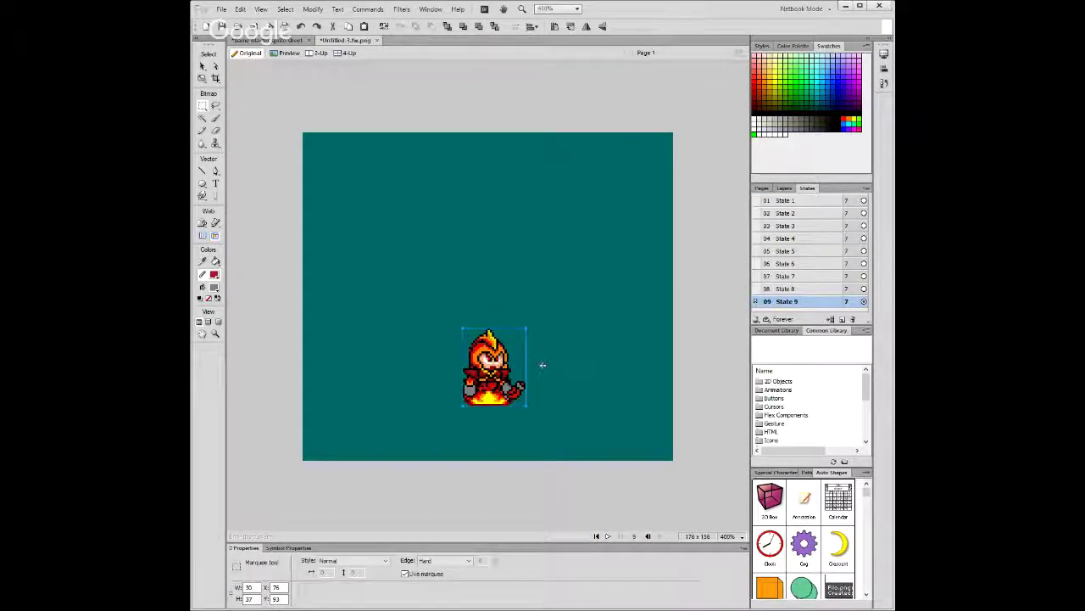
# Nudge the pasted sprite around to compare its alignment with the sprite underneath, returning it to X 76, Y 93.
pyautogui.press('Up')
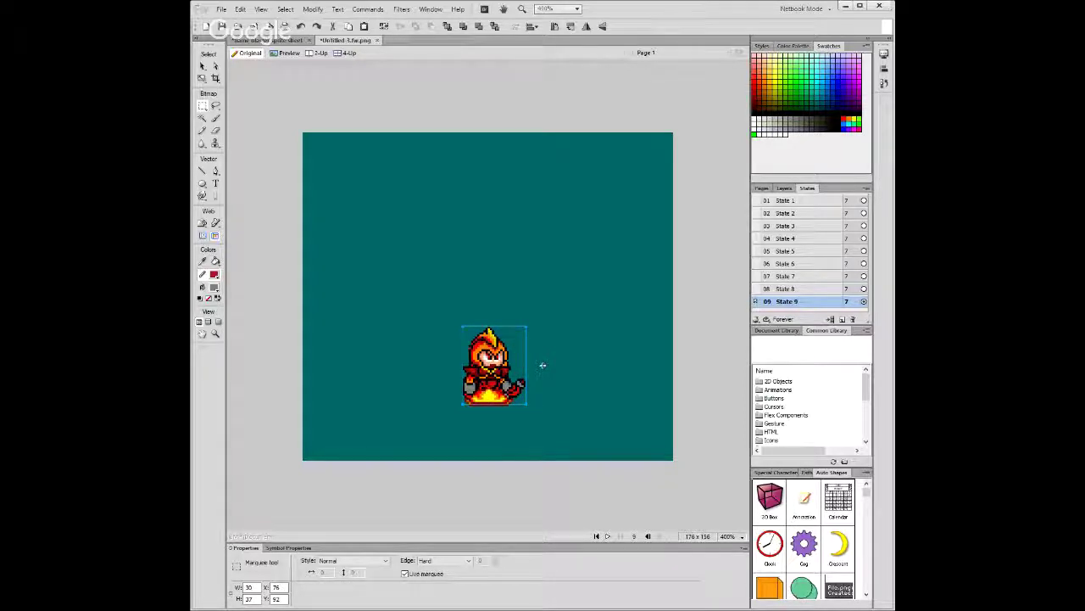
pyautogui.press('Right')
pyautogui.press('Right')
pyautogui.press('Right')
pyautogui.press('Right')
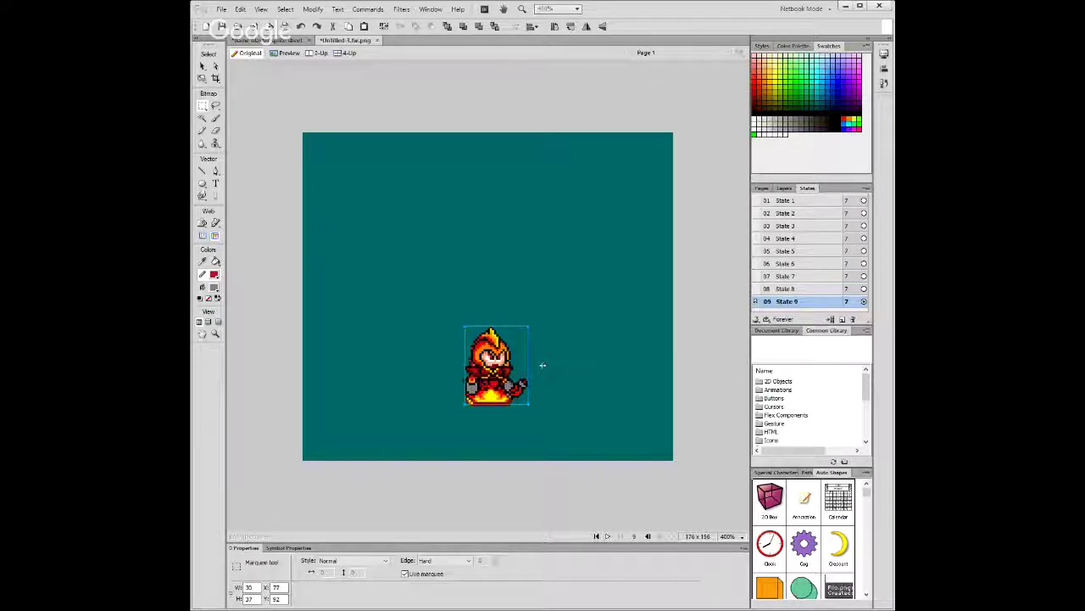
pyautogui.press('Down')
pyautogui.press('Down')
pyautogui.press('Down')
pyautogui.press('Down')
pyautogui.press('Down')
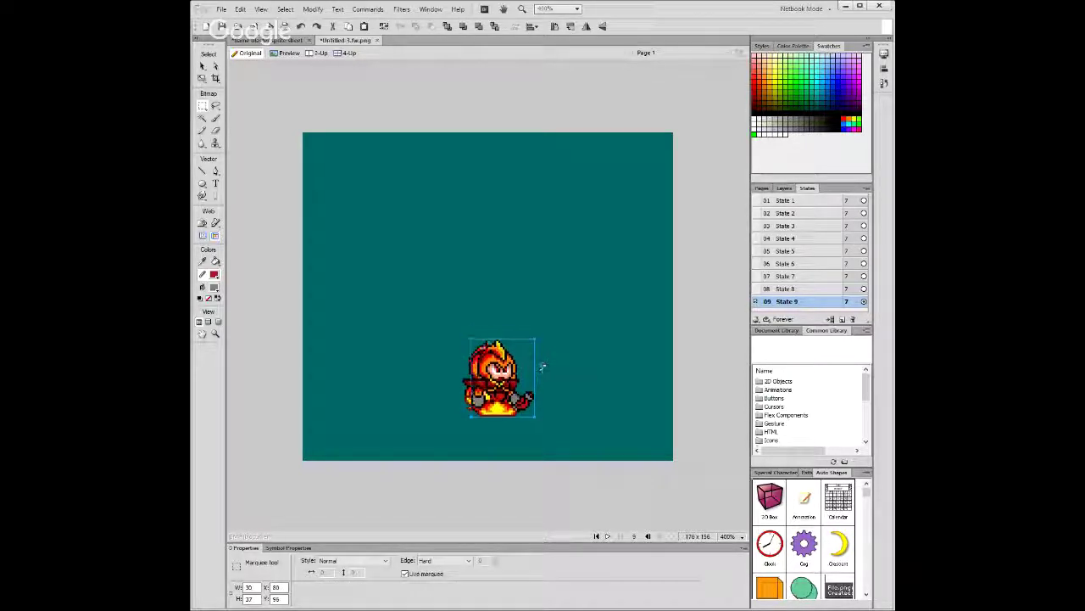
pyautogui.press('Left')
pyautogui.press('Left')
pyautogui.press('Left')
pyautogui.press('Left')
pyautogui.press('Up')
pyautogui.press('Up')
pyautogui.press('Up')
pyautogui.press('Up')
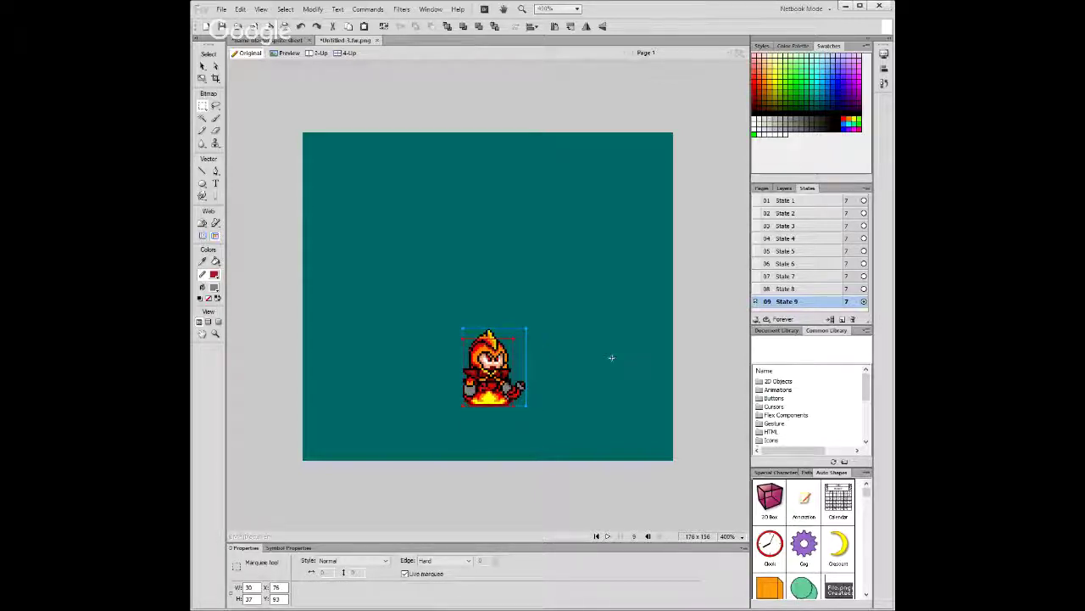
# Delete the older bitmap beneath the new sprite from Layer 1 in State 9.
pyautogui.click(817, 303)
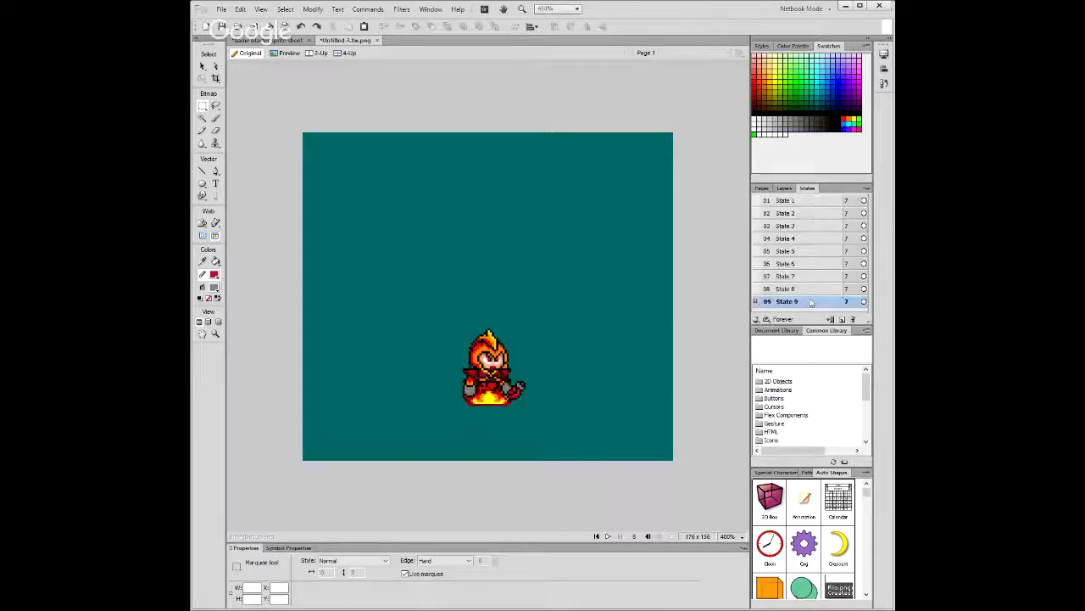
pyautogui.click(762, 189)
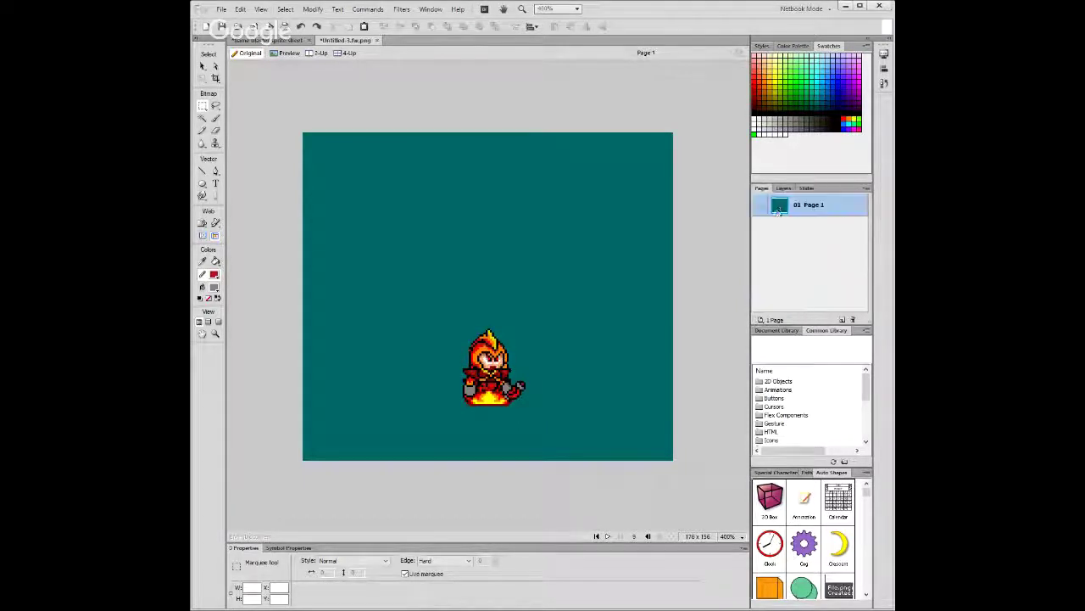
pyautogui.click(784, 188)
pyautogui.click(814, 243)
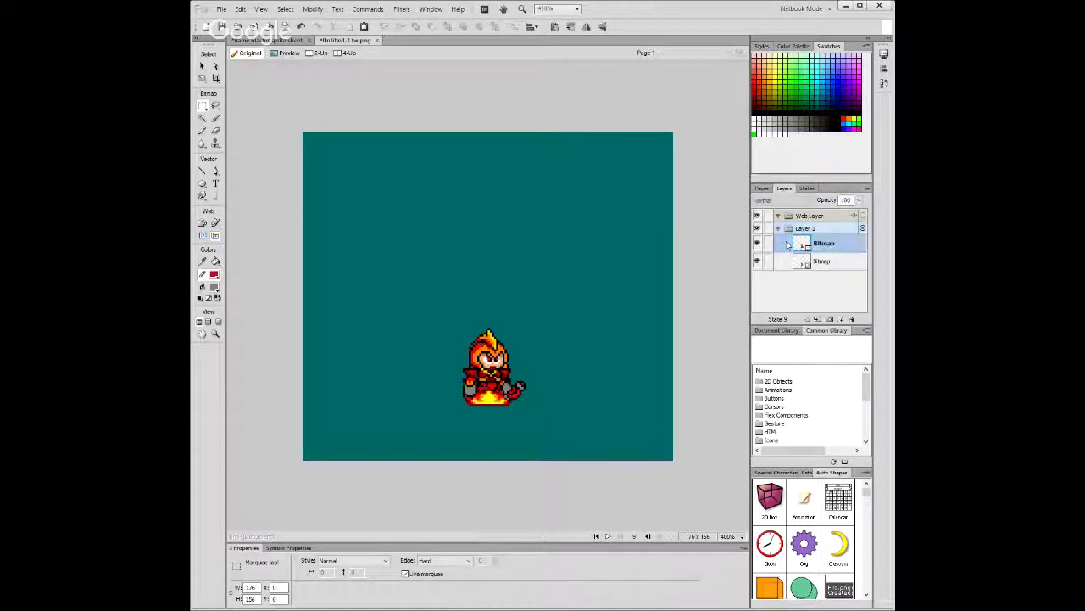
pyautogui.click(758, 243)
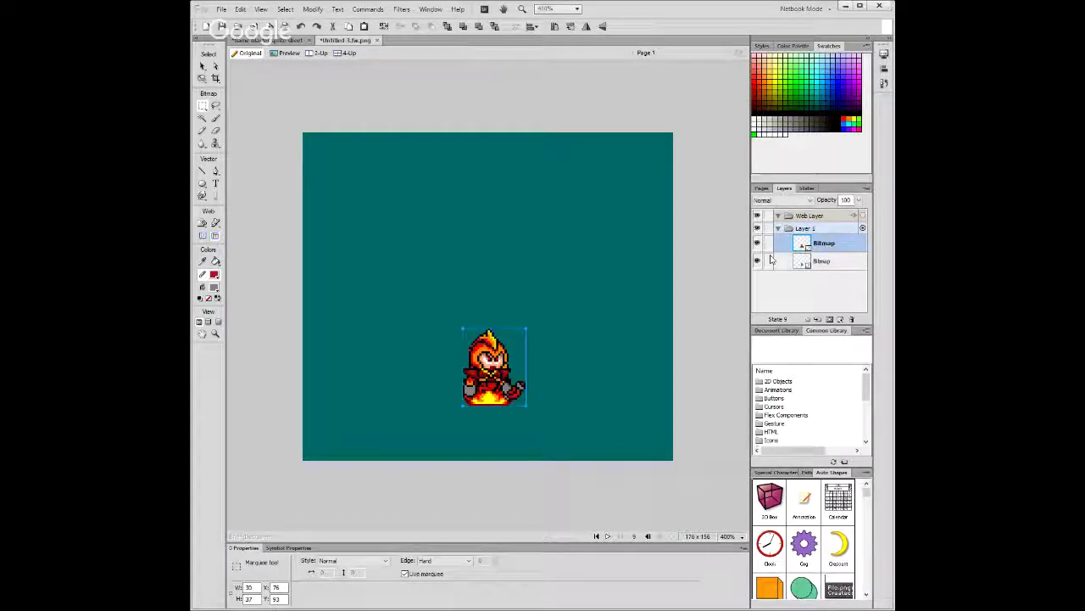
pyautogui.click(758, 262)
pyautogui.click(757, 262)
pyautogui.click(784, 263)
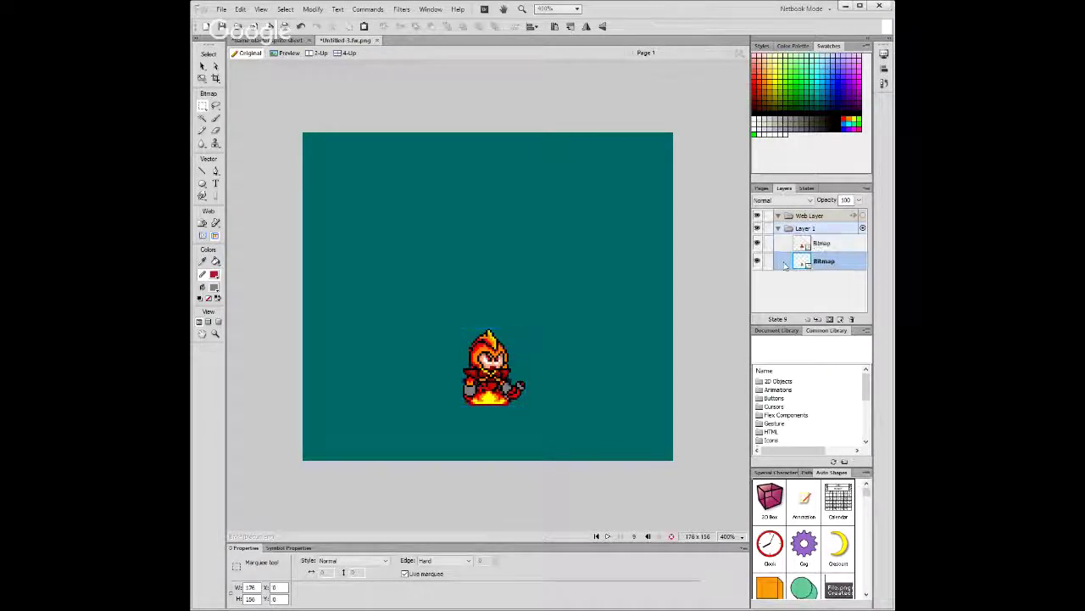
pyautogui.click(852, 319)
pyautogui.click(806, 188)
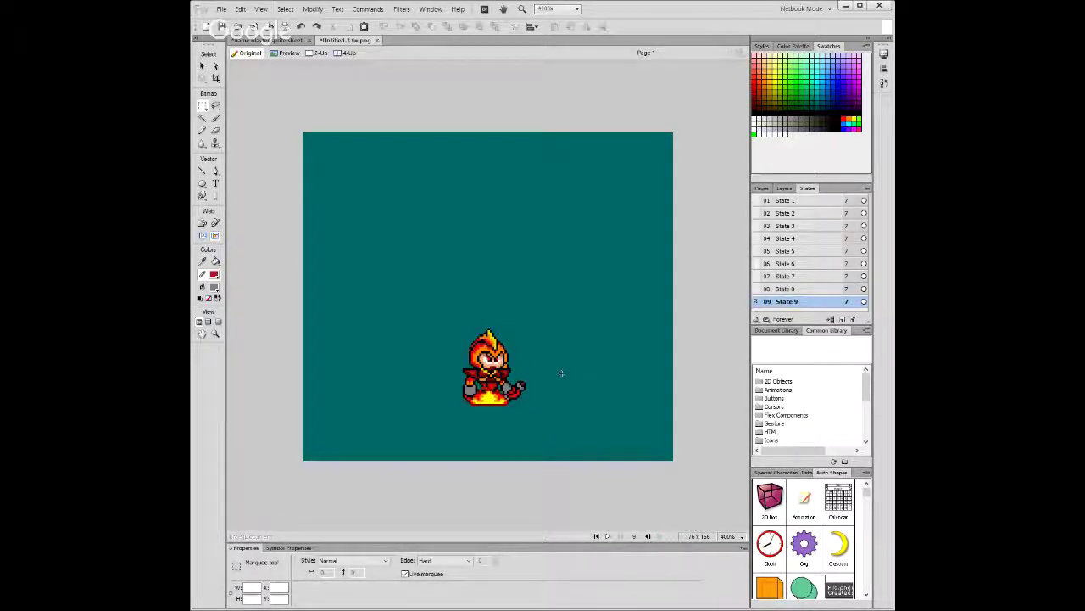
# Add State 10 and paste a copy of the State 9 sprite into it as an alignment reference.
pyautogui.click(202, 65)
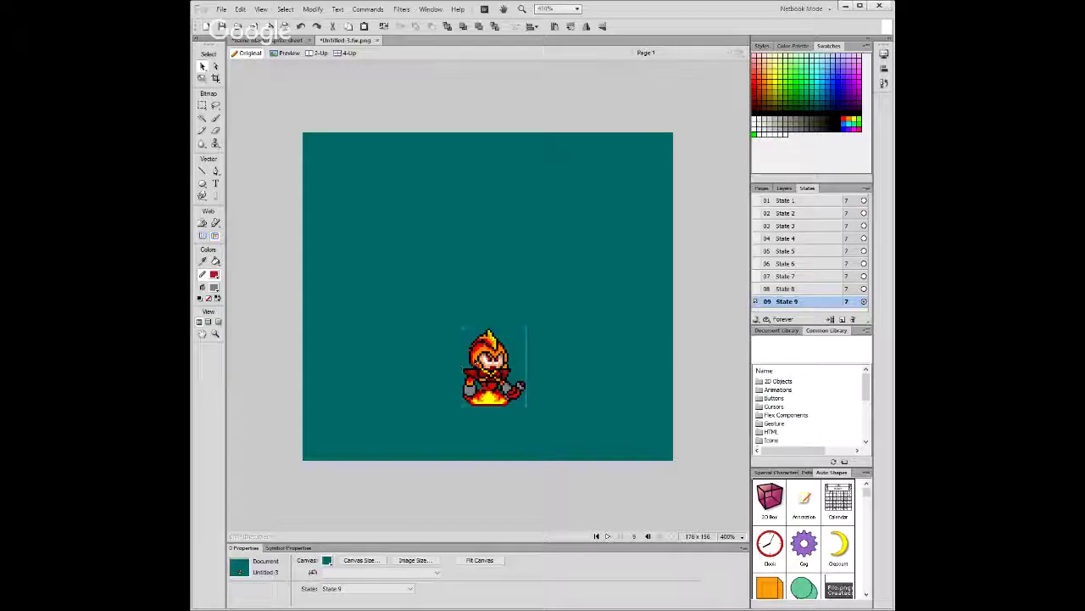
pyautogui.click(493, 366)
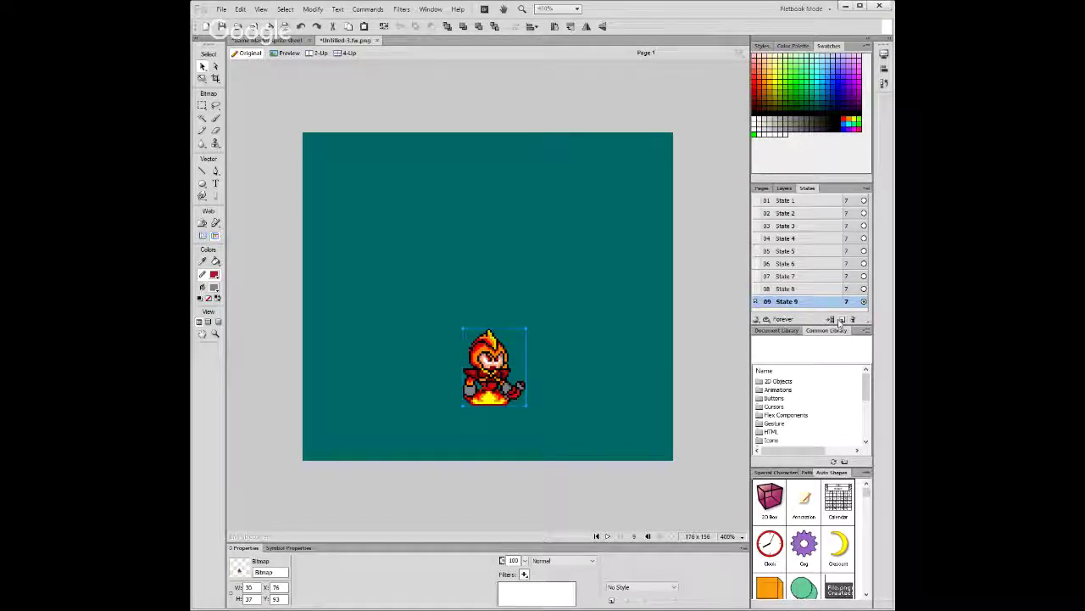
pyautogui.click(841, 319)
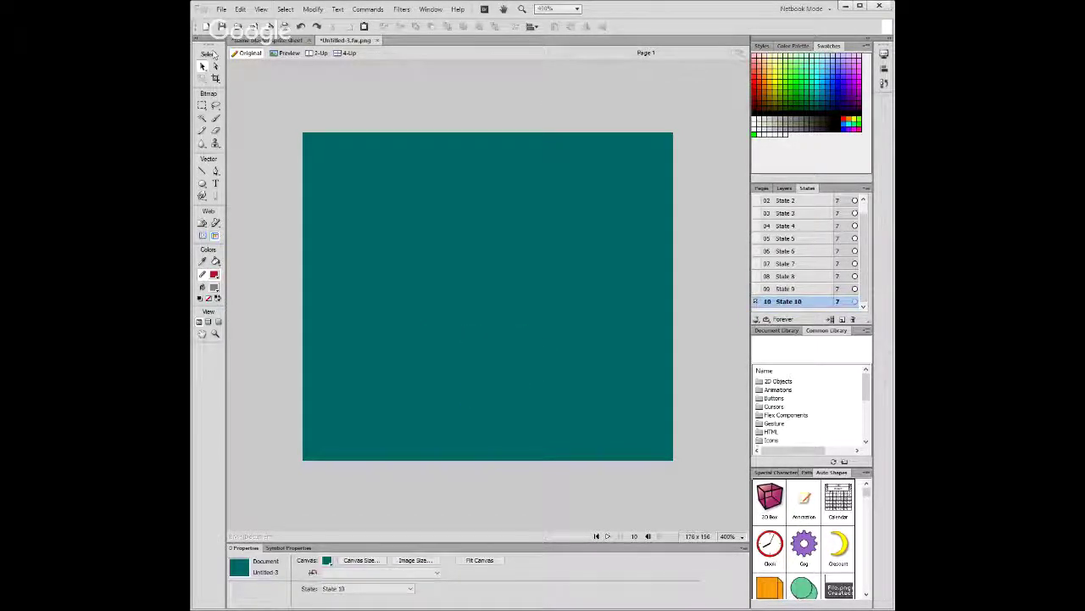
pyautogui.hotkey('ctrl', 'z')
pyautogui.hotkey('ctrl', 'z')
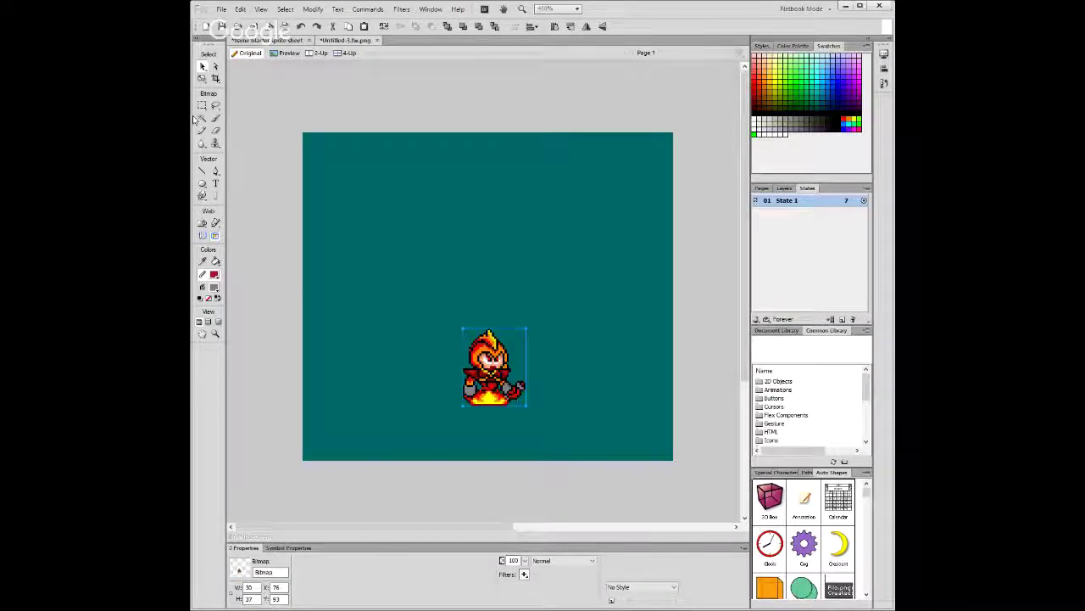
# Copy the next, taller rising sprite from the sprite sheet into State 10 and move it over the reference sprite.
pyautogui.hotkey('ctrl', 'Tab')
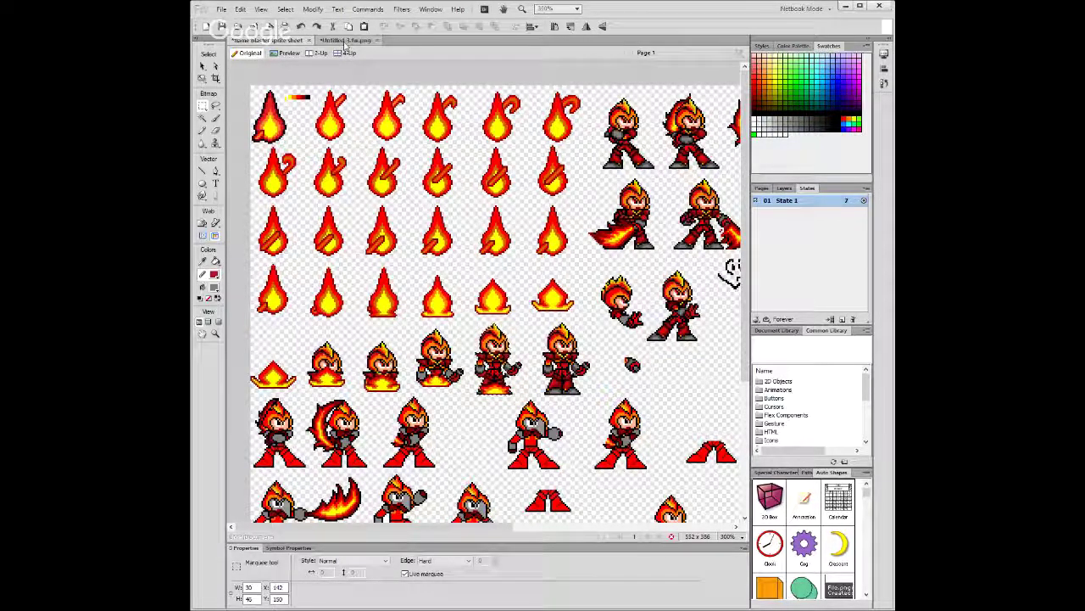
pyautogui.hotkey('ctrl', 'Tab')
pyautogui.hotkey('ctrl', 'v')
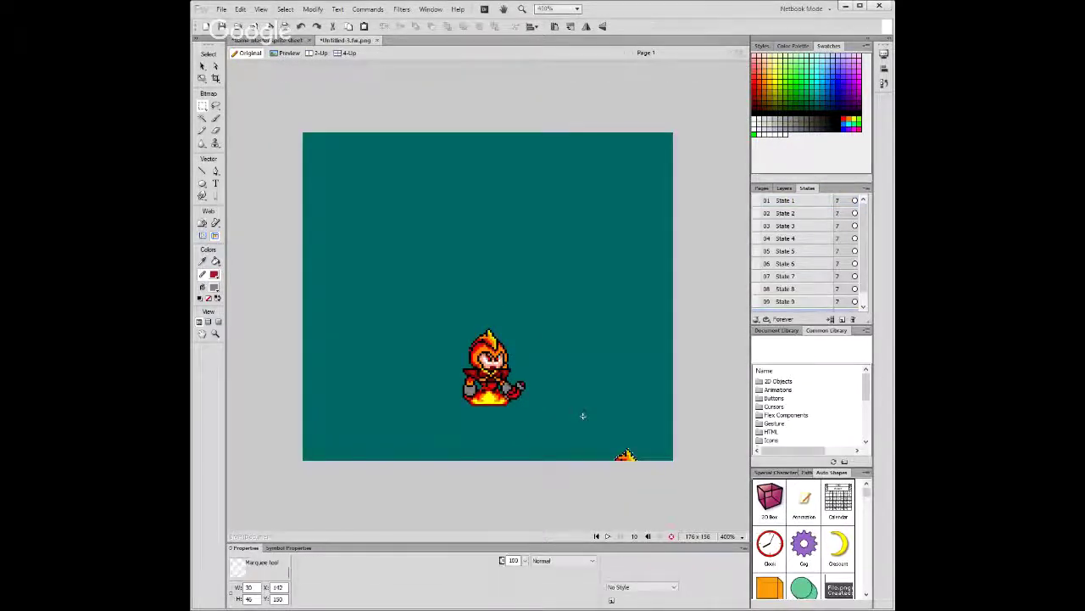
pyautogui.moveTo(625, 456); pyautogui.dragTo(494, 352)
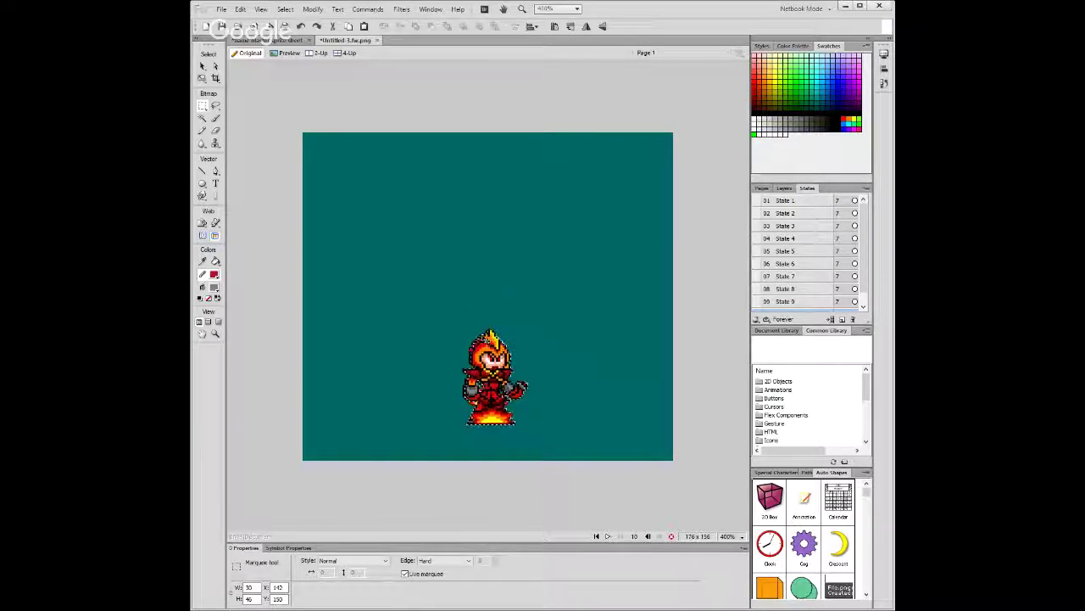
# Align the taller sprite's flame base with the reference at X 76, Y 84, and delete the reference sprite.
pyautogui.press('Left')
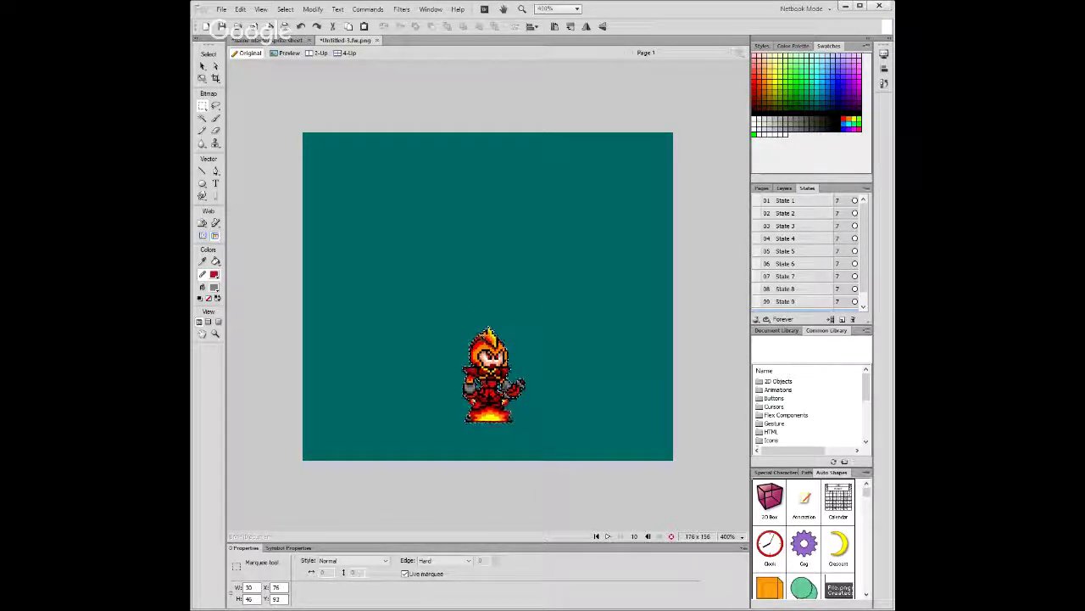
pyautogui.hotkey('shift', 'Up')
pyautogui.press('Up')
pyautogui.press('Up')
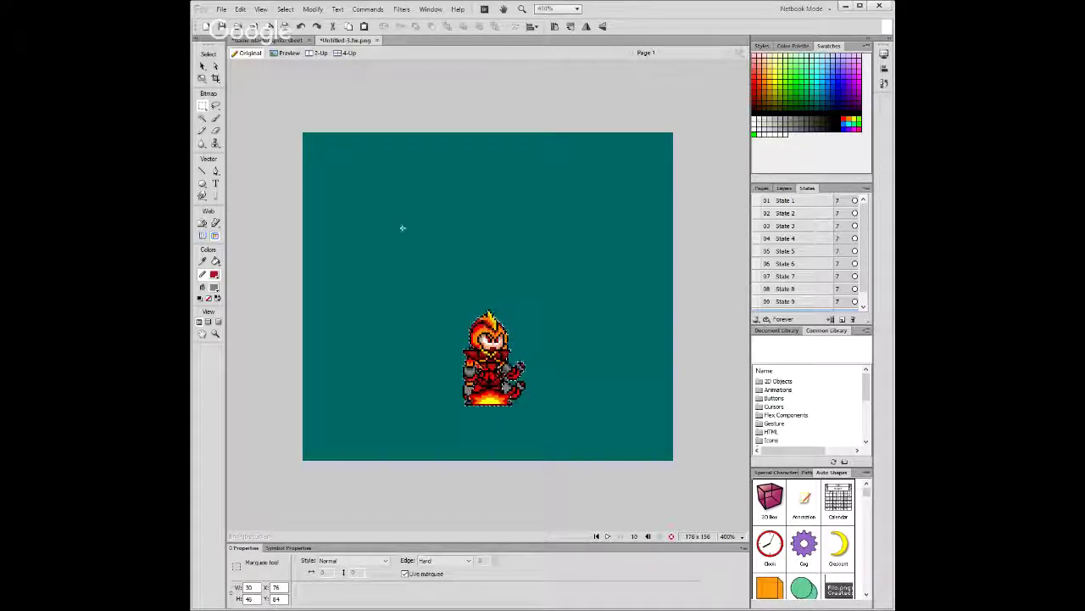
pyautogui.click(202, 66)
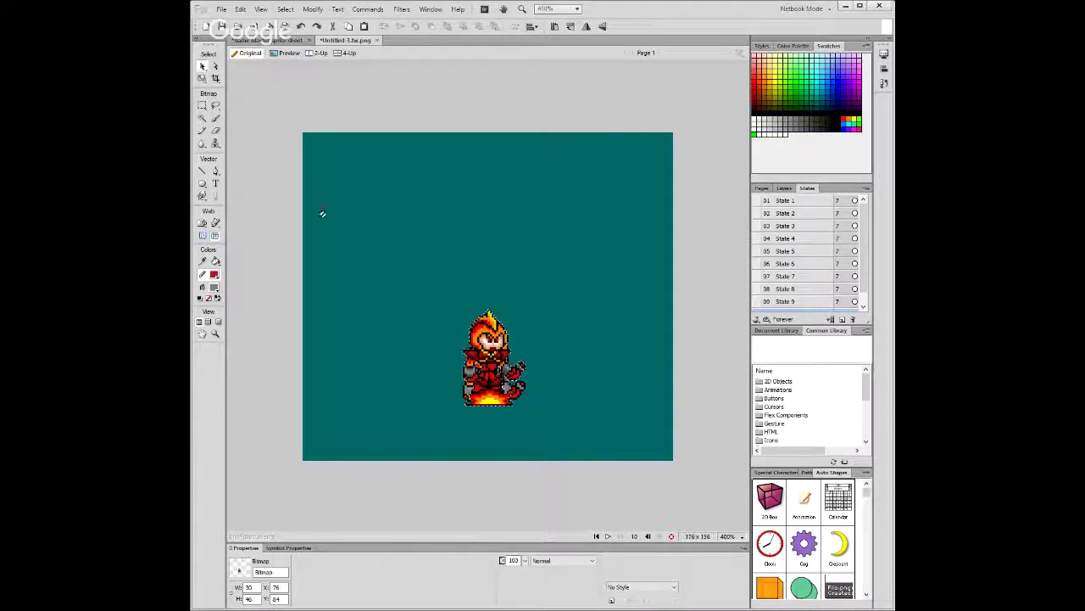
pyautogui.click(515, 393)
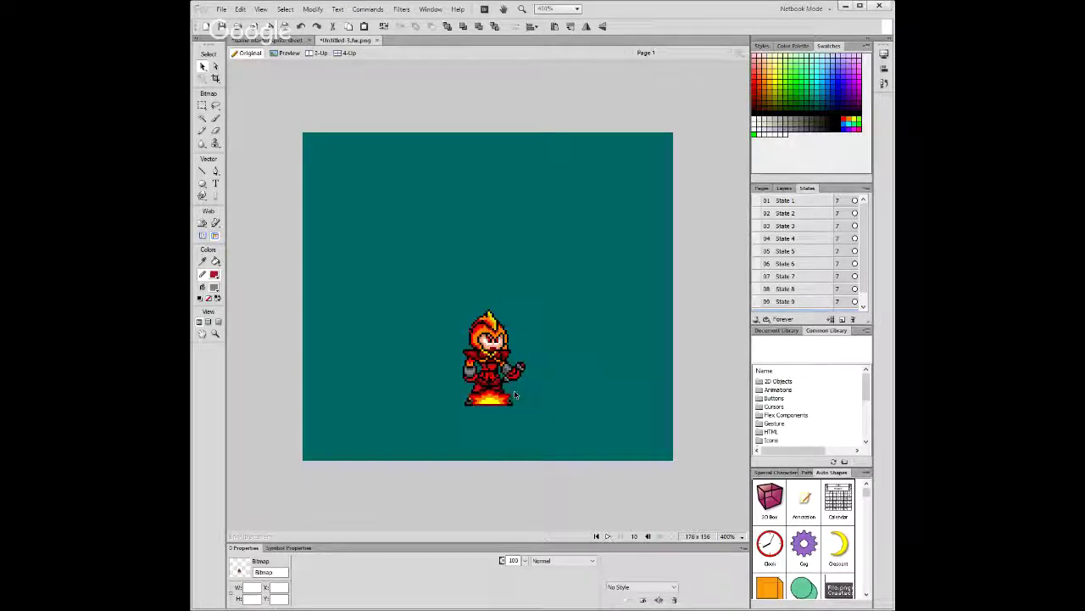
# Add State 11 and paste a copy of the State 10 sprite into it as an alignment reference.
pyautogui.click(806, 301)
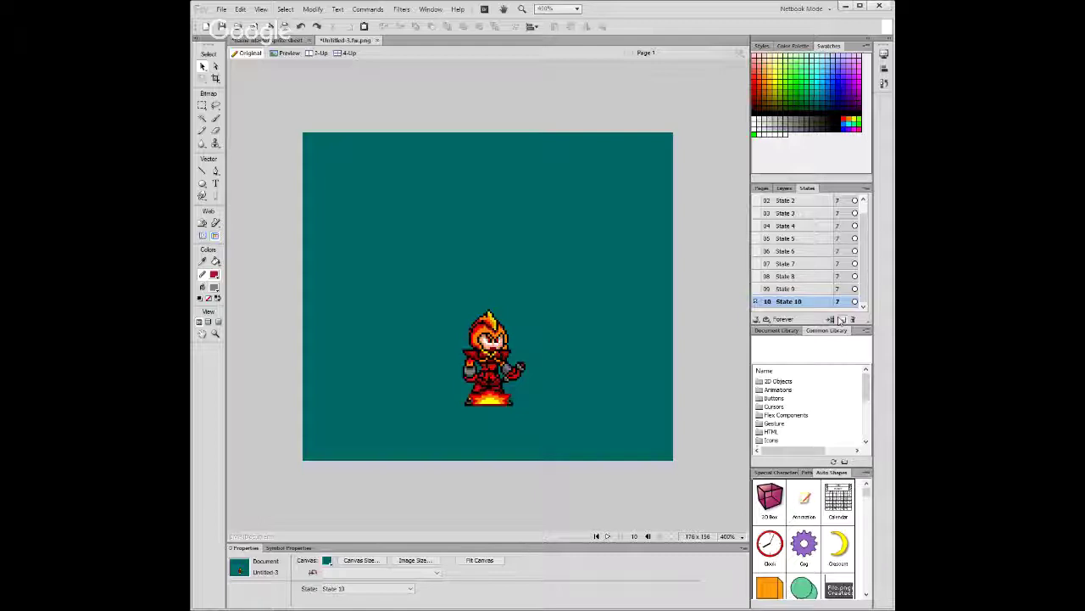
pyautogui.click(841, 319)
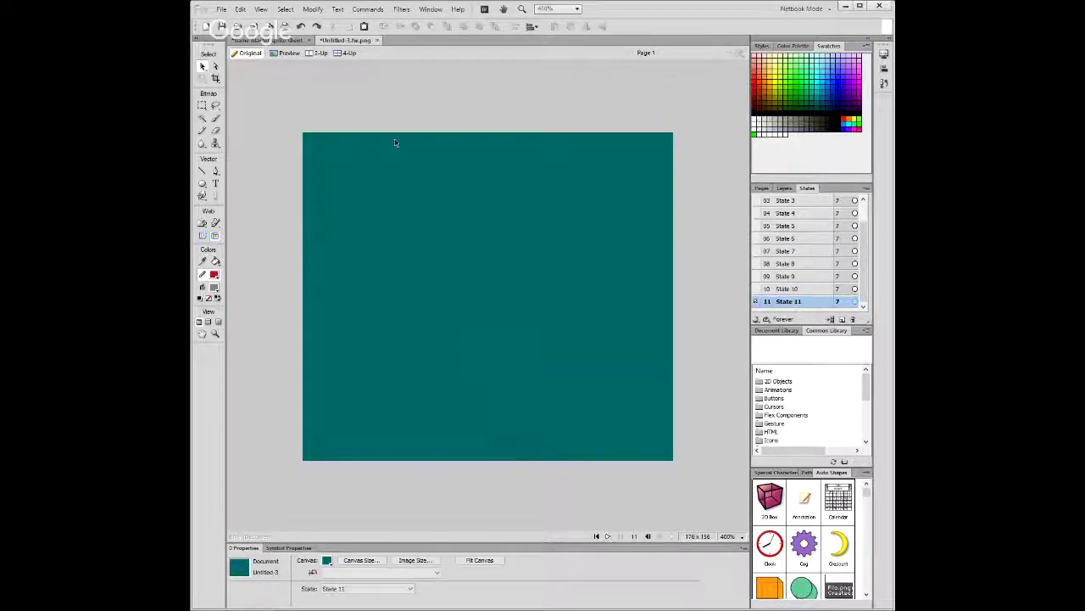
pyautogui.hotkey('ctrl', 'v')
pyautogui.hotkey('ctrl', 'z')
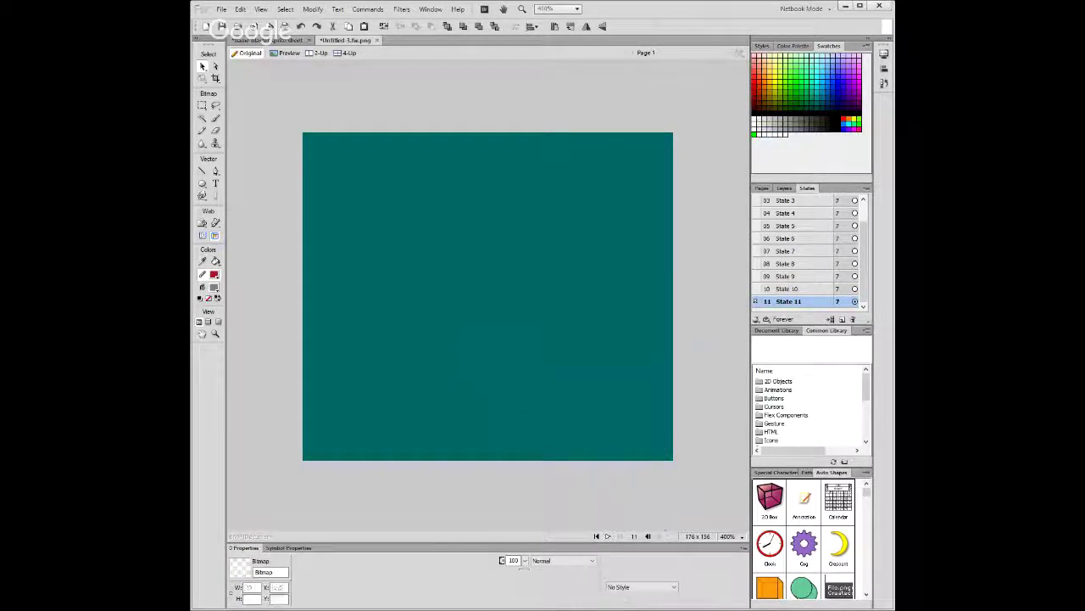
pyautogui.click(814, 290)
pyautogui.hotkey('ctrl', 'a')
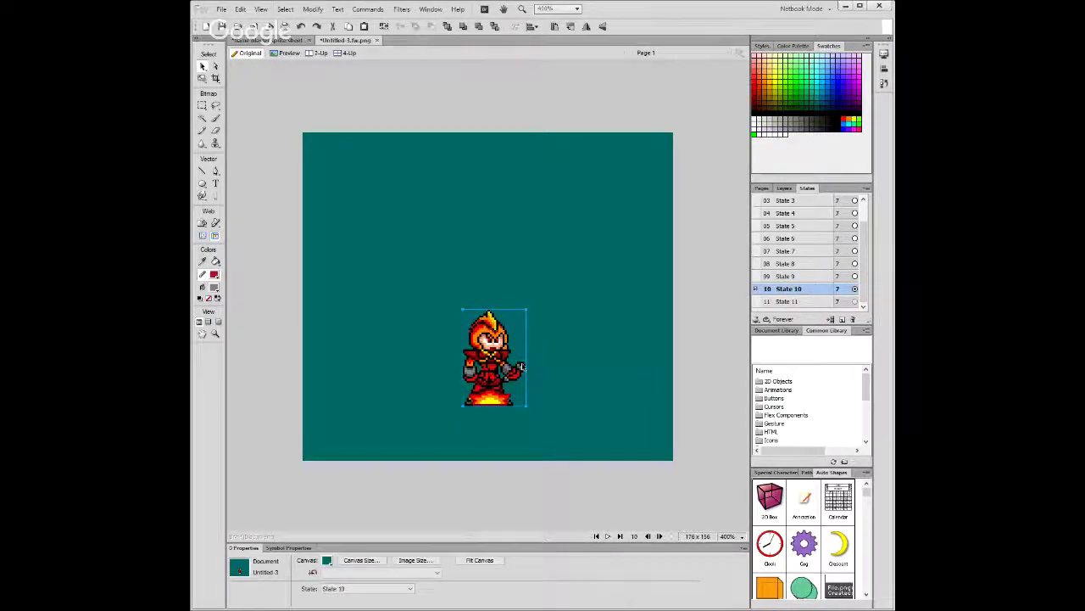
pyautogui.click(798, 301)
pyautogui.hotkey('ctrl', 'v')
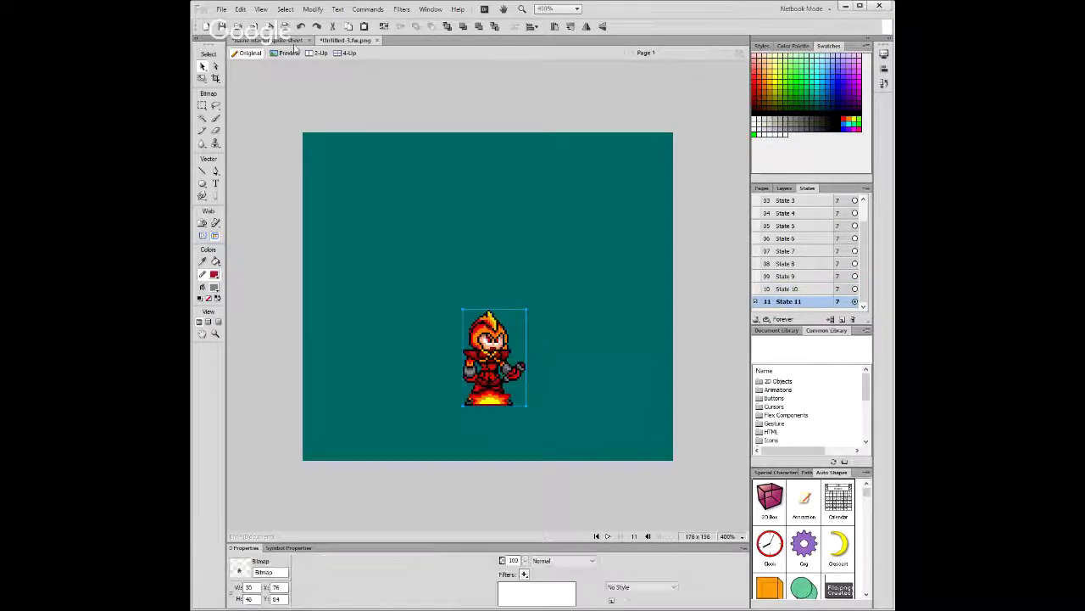
# Copy the standing character sprite at the end of the rising sequence from the sprite sheet and paste it into State 11.
pyautogui.hotkey('ctrl', 'Tab')
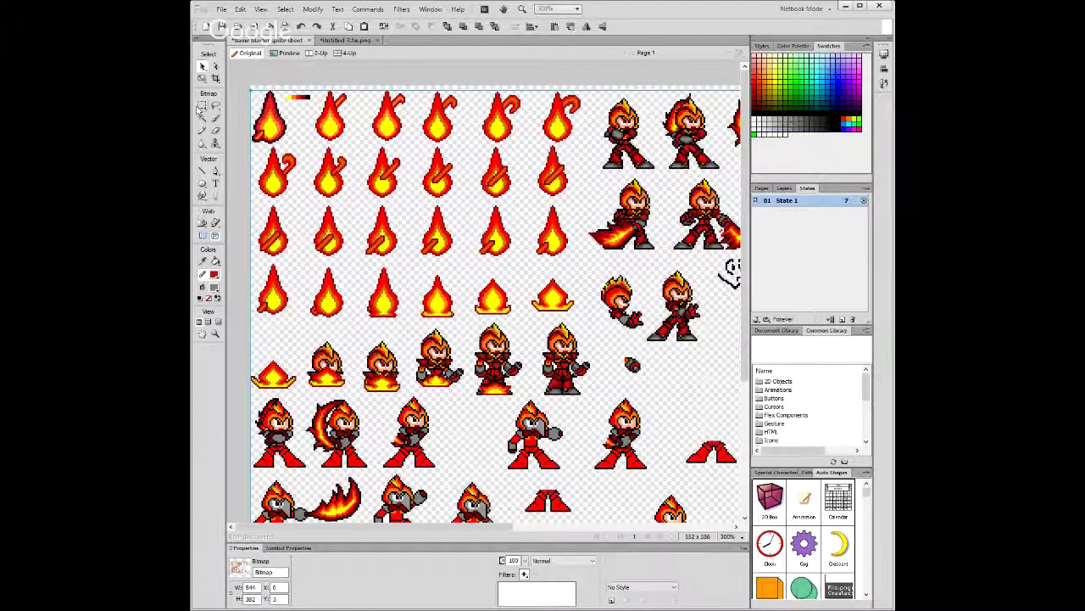
pyautogui.click(202, 105)
pyautogui.moveTo(539, 320); pyautogui.dragTo(595, 396)
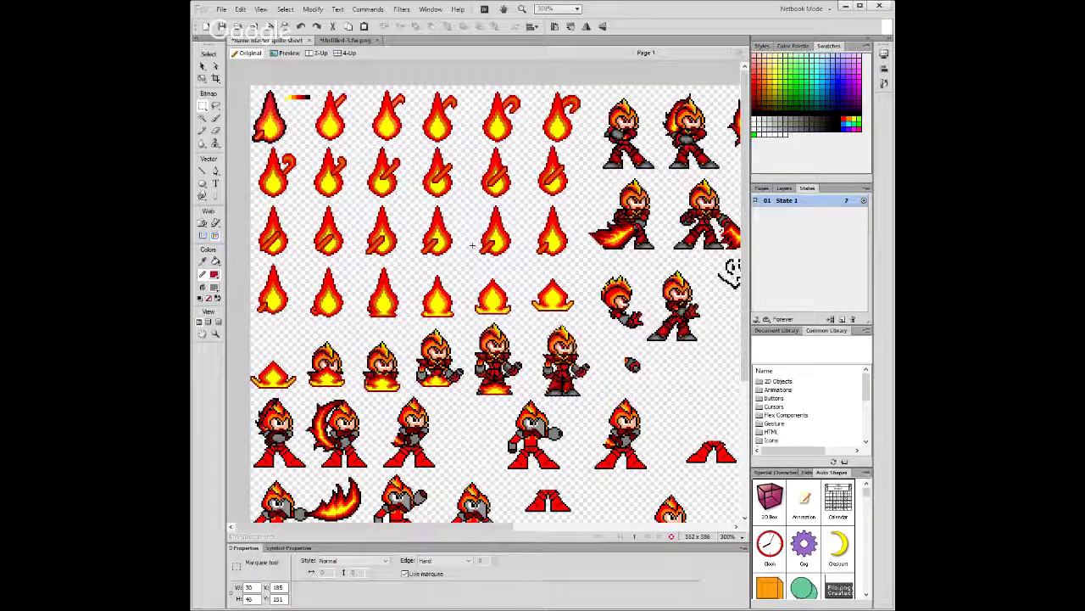
pyautogui.moveTo(542, 324); pyautogui.dragTo(591, 398)
pyautogui.click(349, 40)
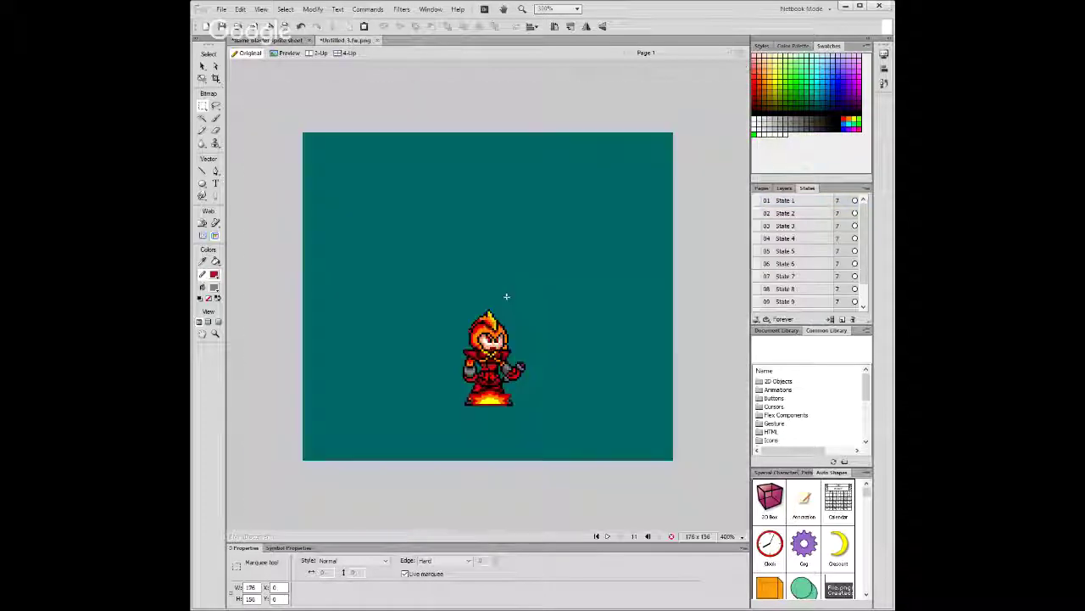
pyautogui.hotkey('ctrl', 'v')
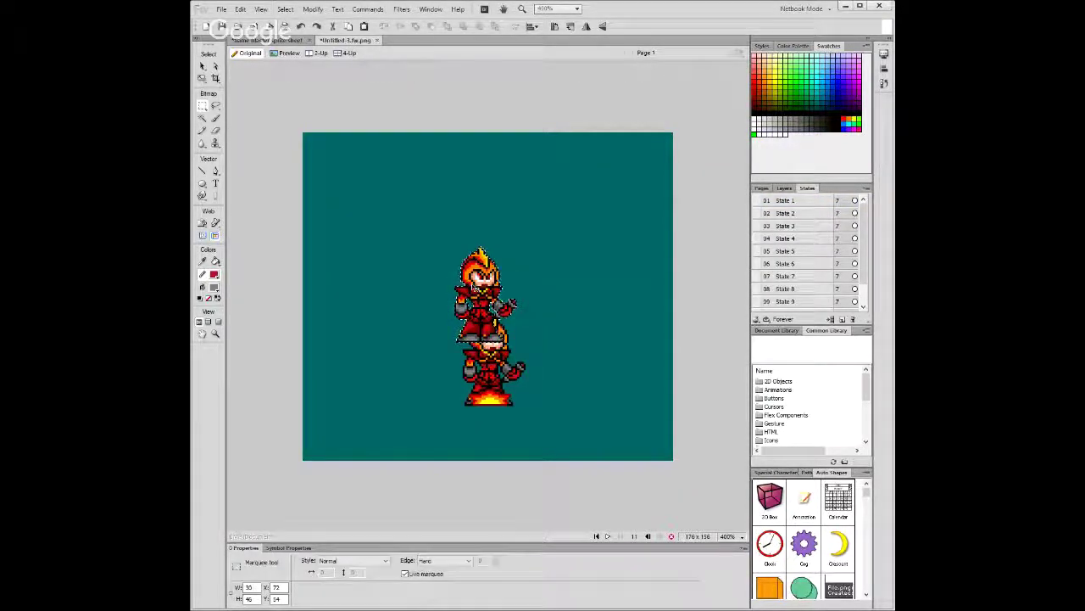
# Align the standing sprite over the reference sprite at X 76, Y 84 and deselect it.
pyautogui.moveTo(477, 289); pyautogui.dragTo(486, 353)
pyautogui.click(202, 66)
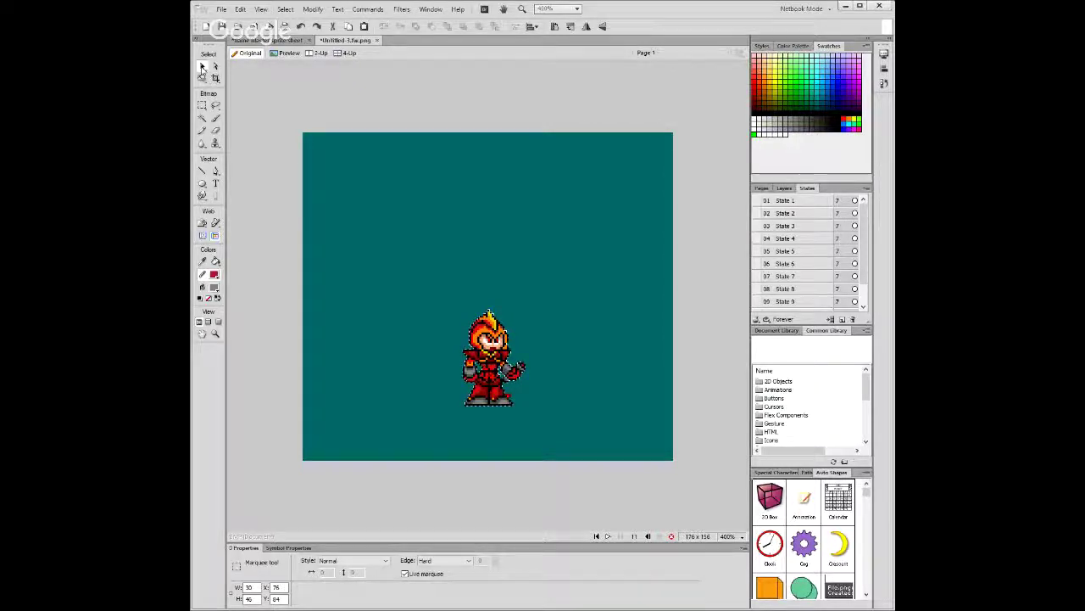
pyautogui.click(500, 373)
pyautogui.hotkey('ctrl', 'd')
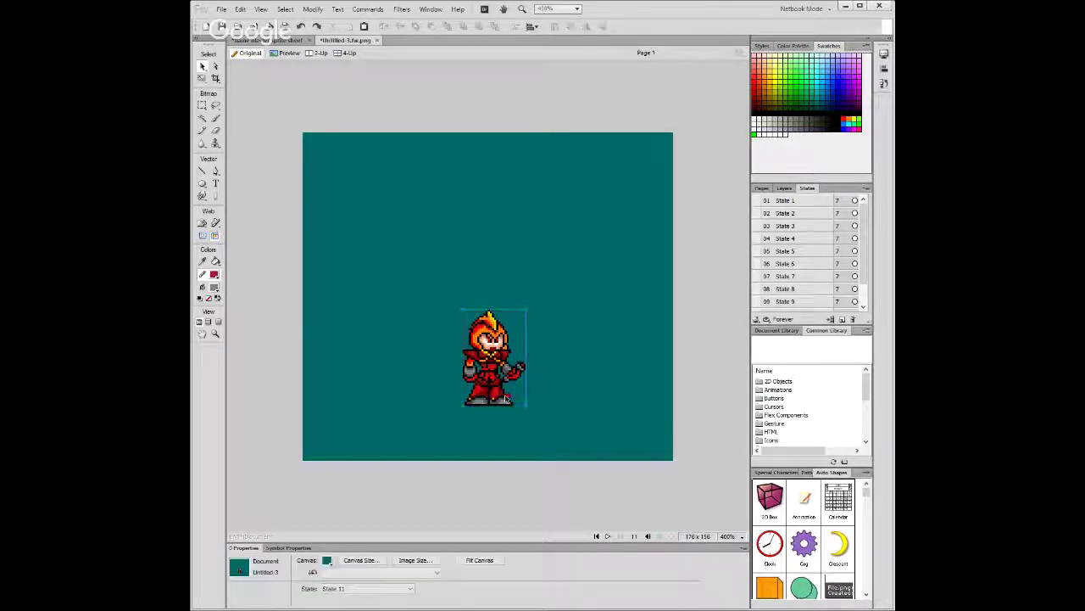
pyautogui.click(509, 373)
pyautogui.hotkey('ctrl', 'd')
pyautogui.scroll(-2, 808, 280)
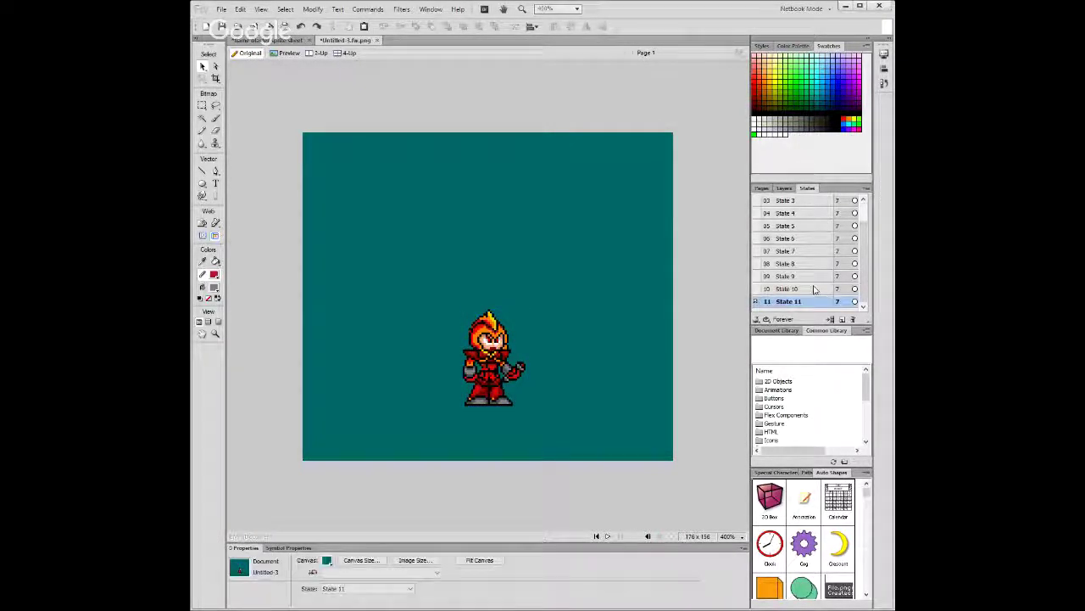
# Switch back and forth between State 10 and State 11 to compare the sprite's alignment.
pyautogui.click(808, 301)
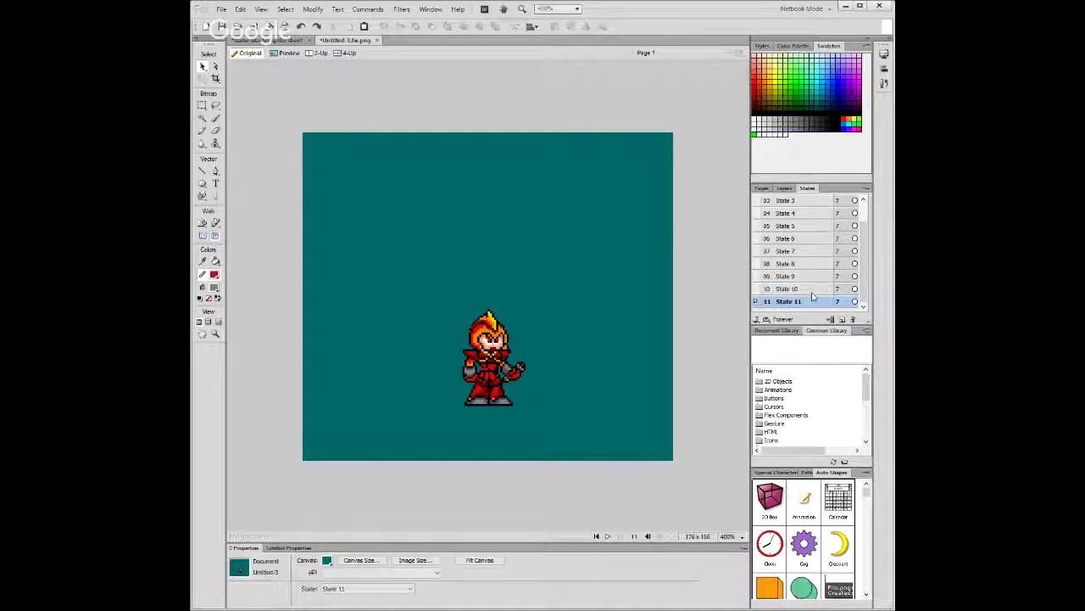
pyautogui.click(810, 289)
pyautogui.click(810, 304)
pyautogui.click(810, 289)
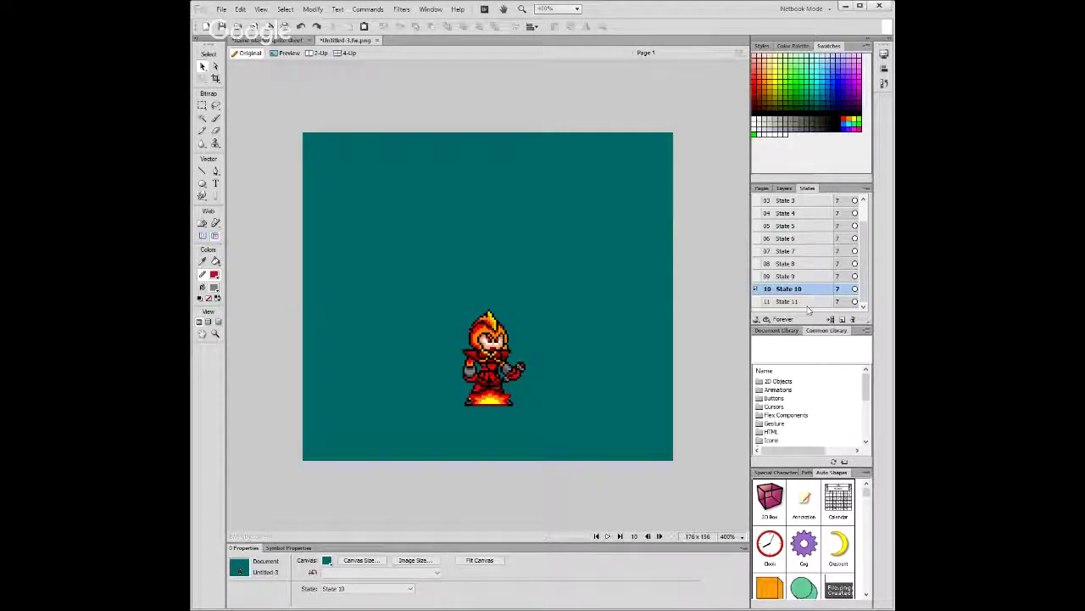
pyautogui.click(809, 302)
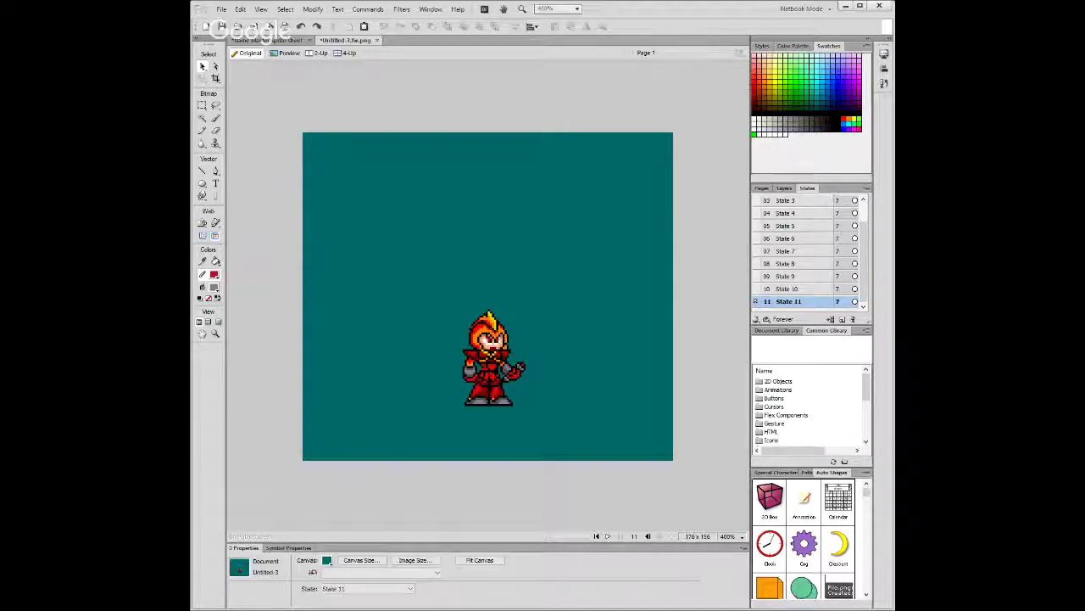
# Stop the animation preview and set State 11's delay to 20.
pyautogui.click(840, 315)
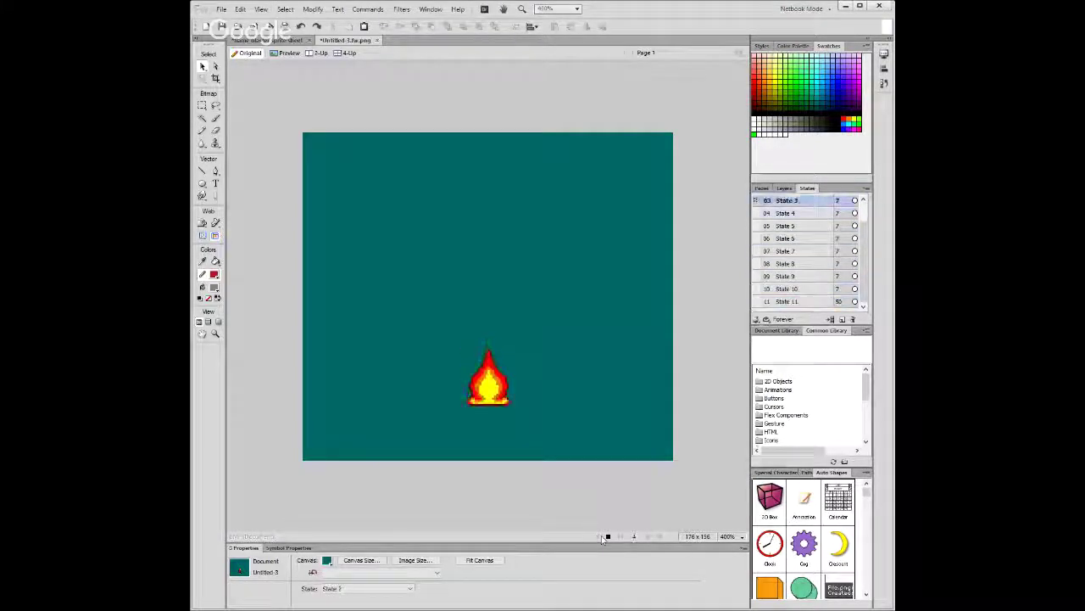
pyautogui.click(603, 536)
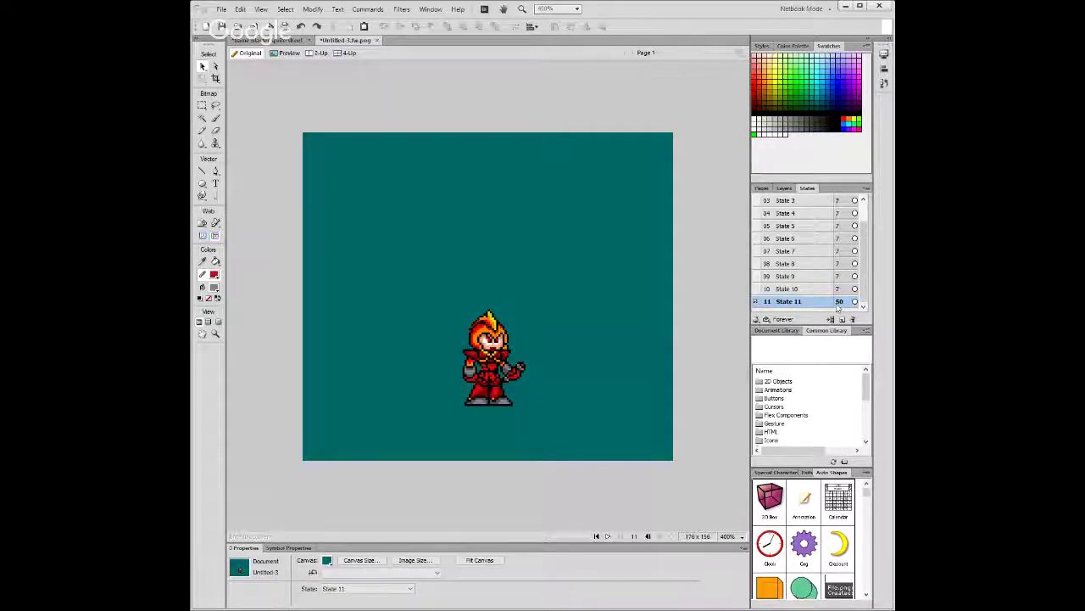
pyautogui.write('20')
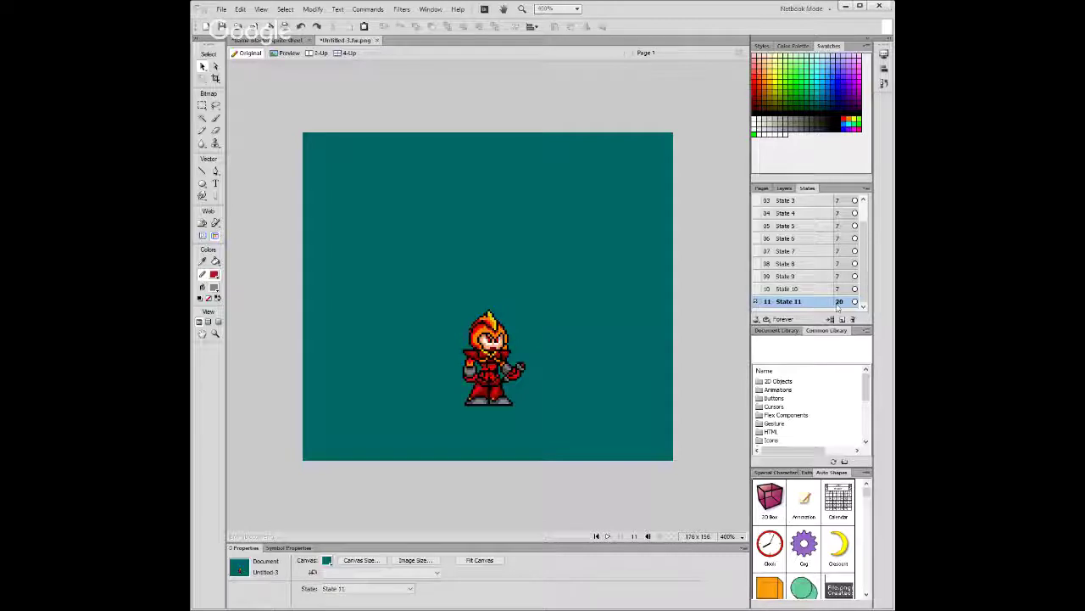
pyautogui.press('Return')
# Add State 12 with a delay of 7 and paste a copy of the State 11 sprite into it as an alignment reference.
pyautogui.click(264, 40)
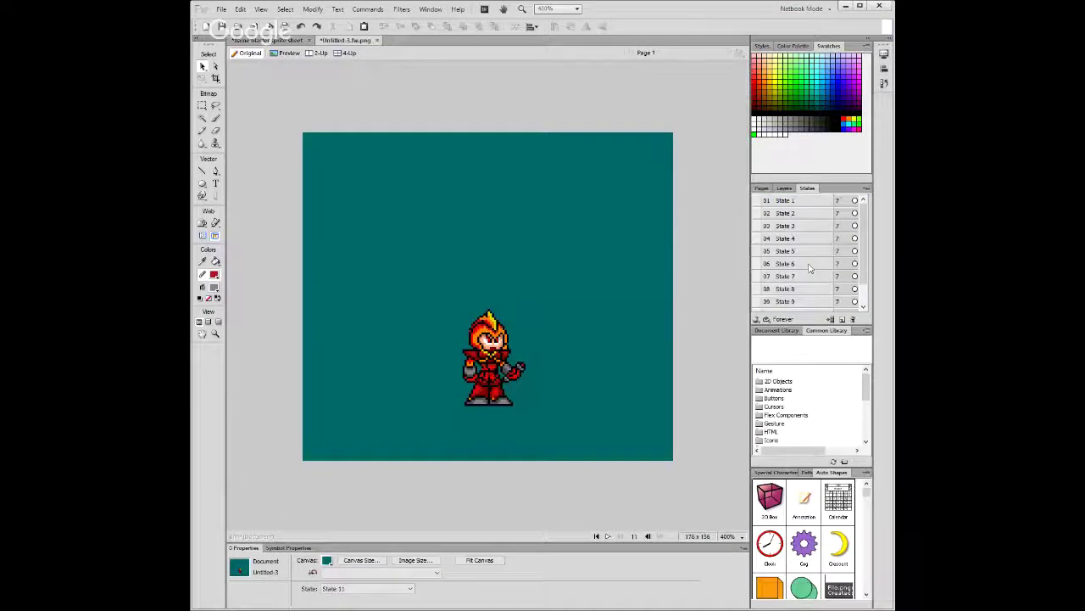
pyautogui.click(820, 292)
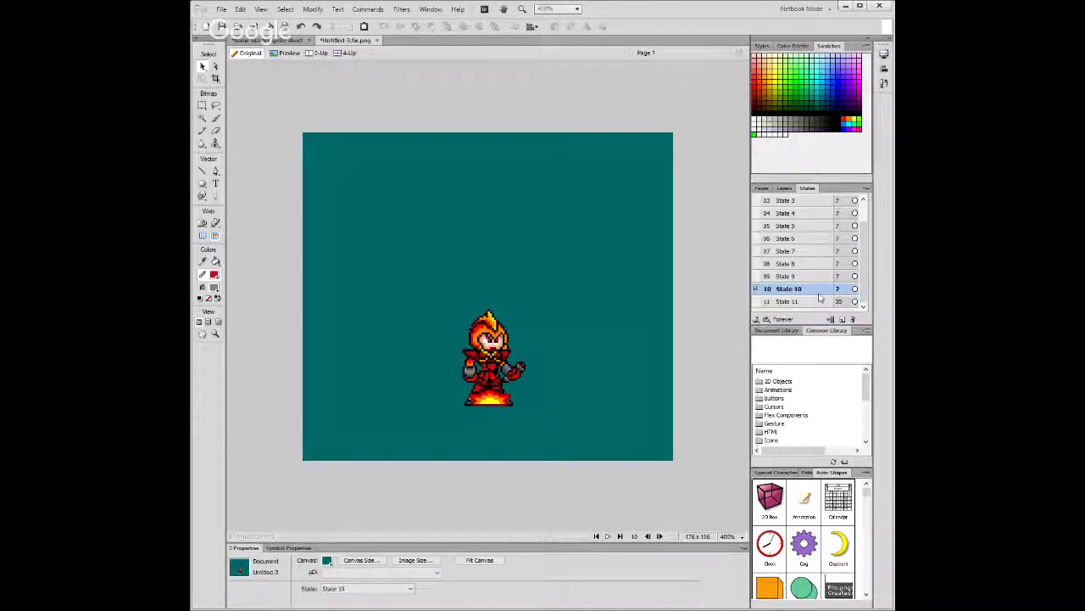
pyautogui.click(830, 316)
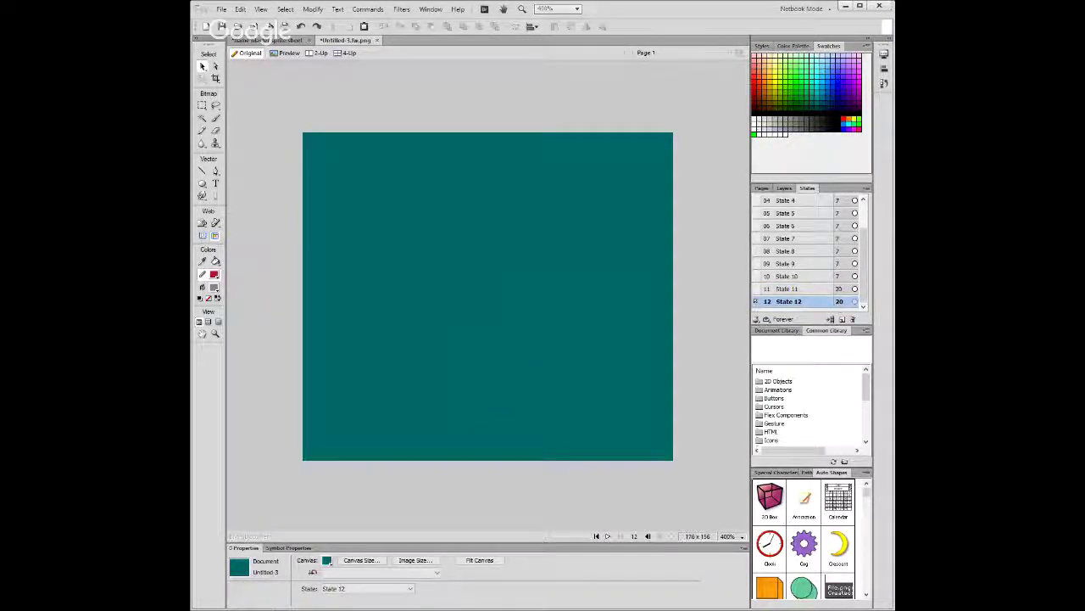
pyautogui.click(785, 289)
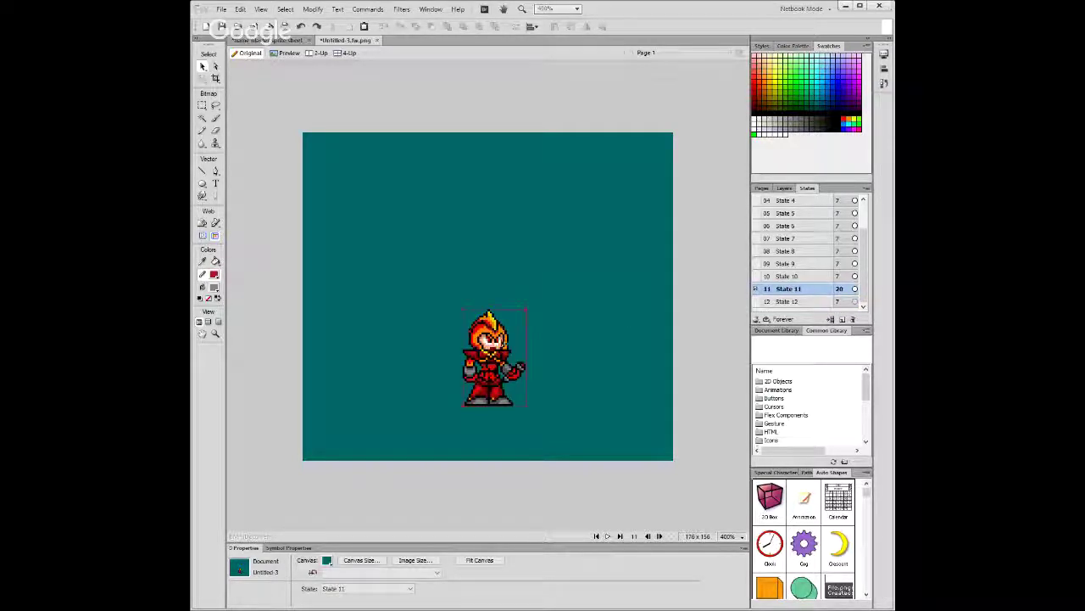
pyautogui.click(484, 342)
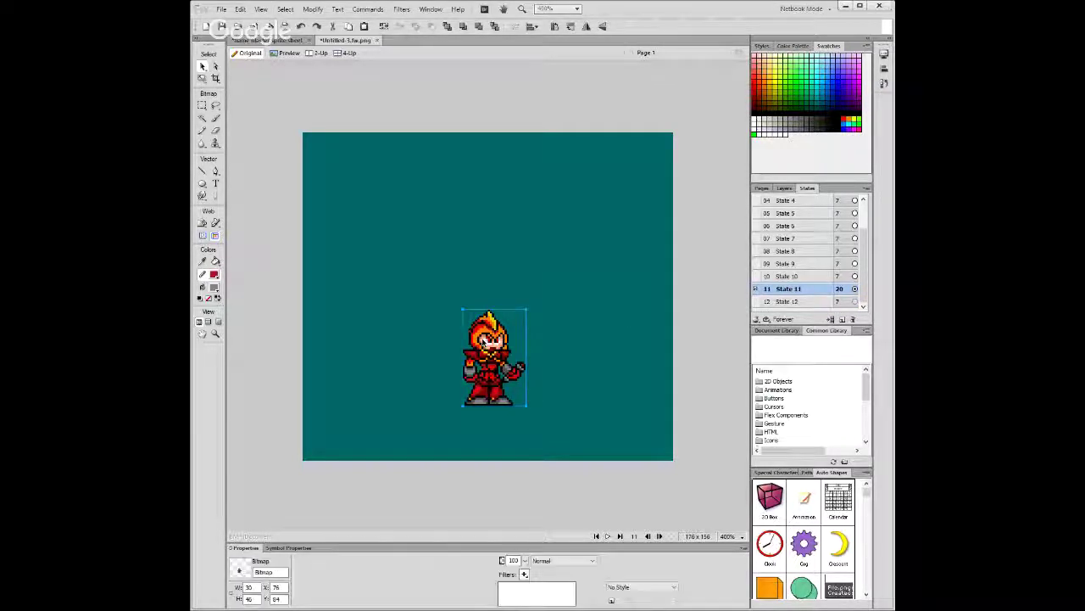
pyautogui.click(784, 302)
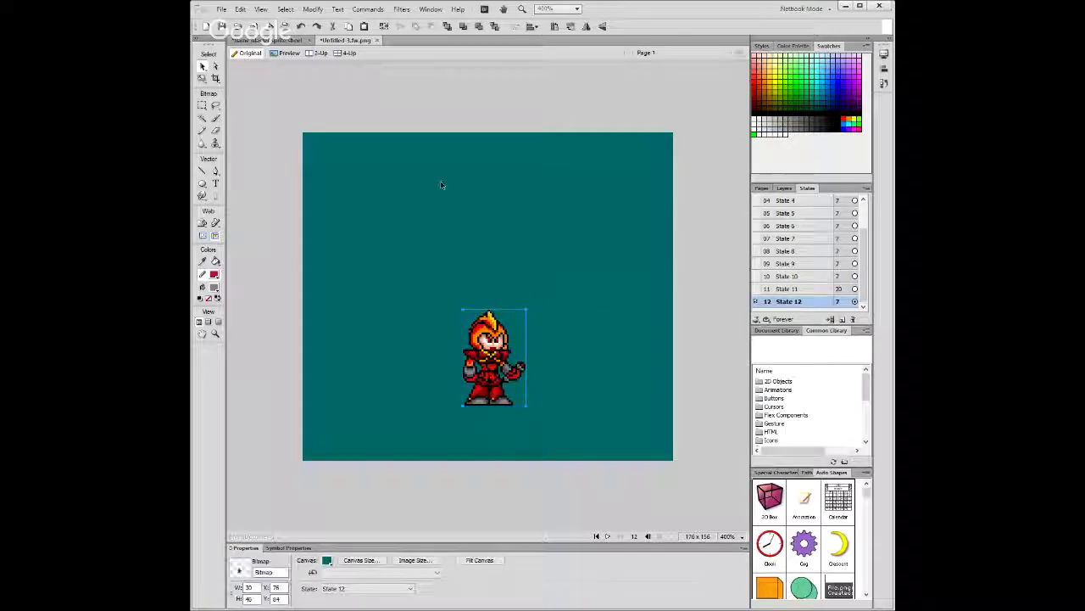
# Copy the first wide-stance character sprite in the sprite sheet's top row and paste it into State 12.
pyautogui.click(267, 40)
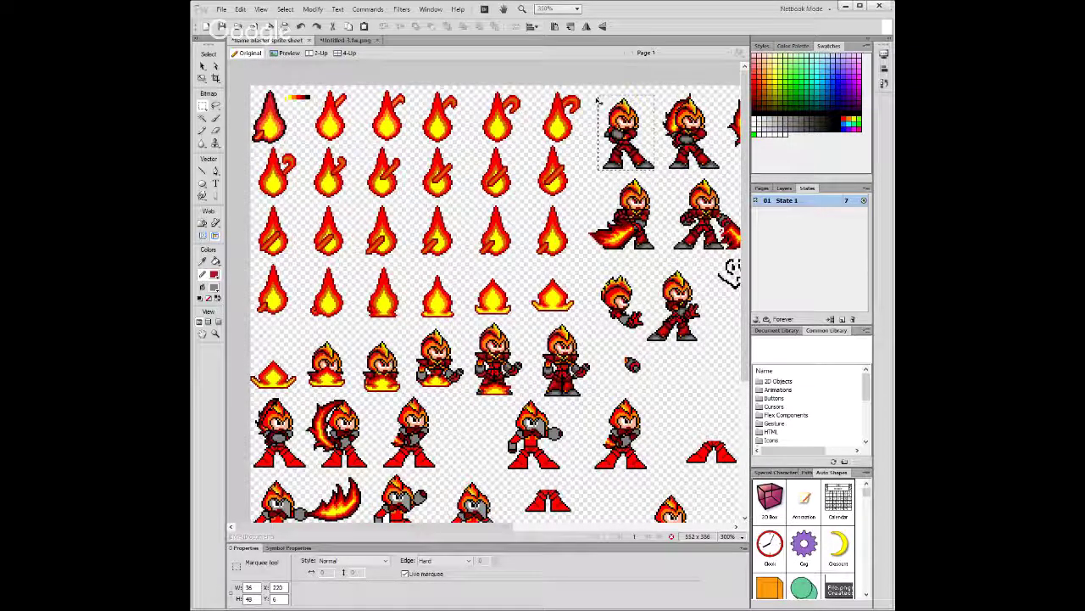
pyautogui.hotkey('ctrl', 'd')
pyautogui.press('v')
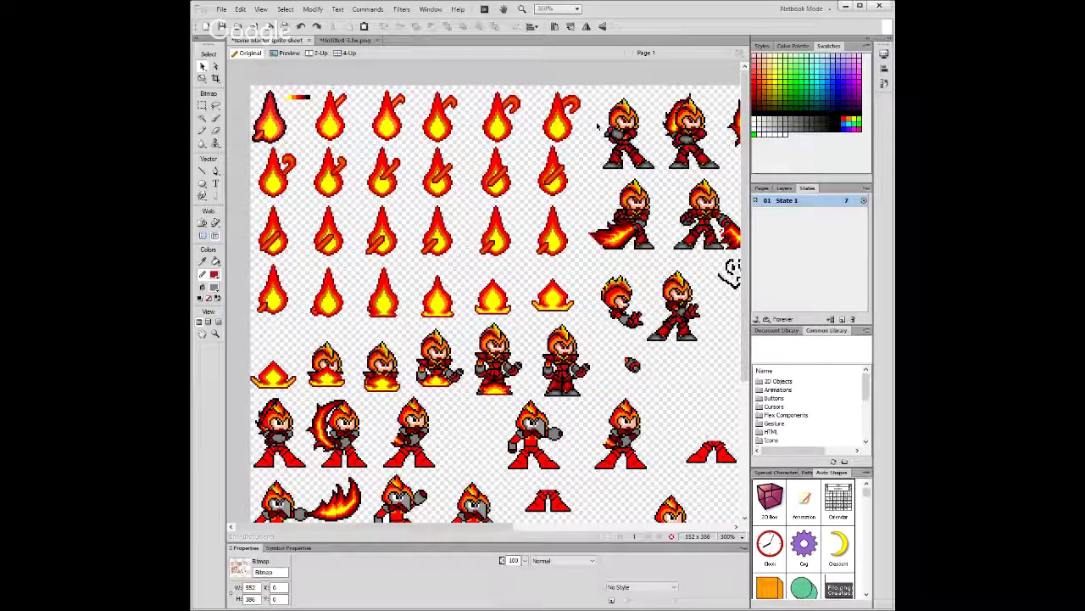
pyautogui.hotkey('ctrl', 'z')
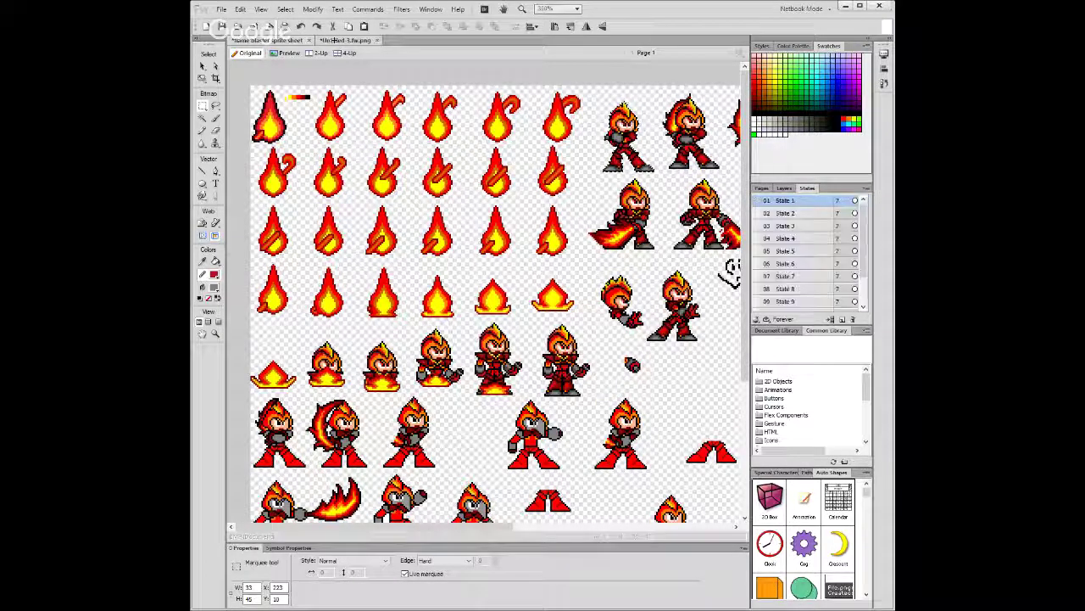
pyautogui.hotkey('ctrl', 'z')
pyautogui.click(348, 40)
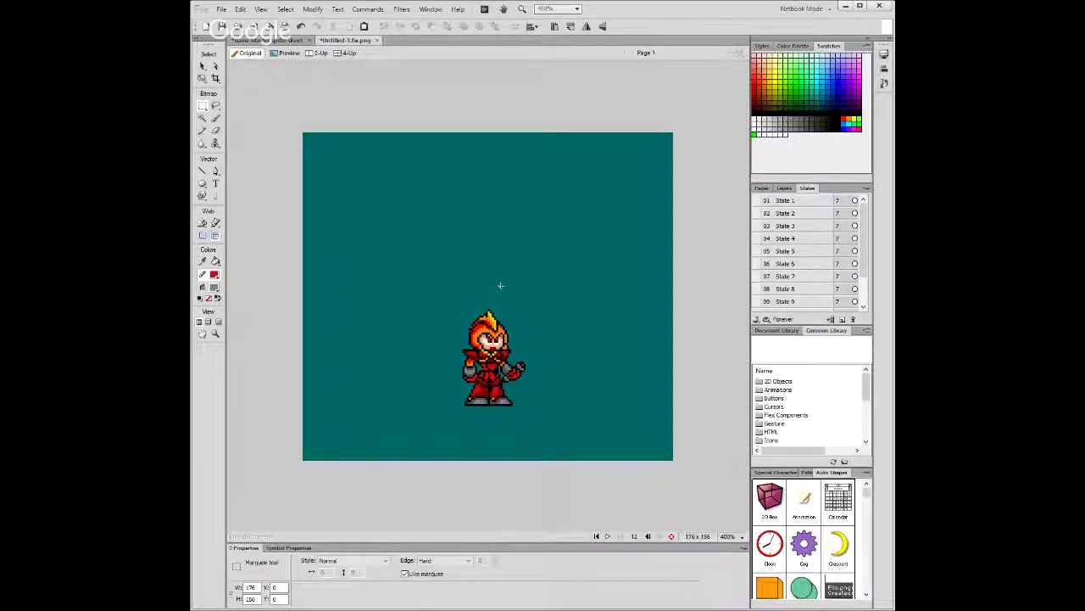
pyautogui.hotkey('ctrl', 'v')
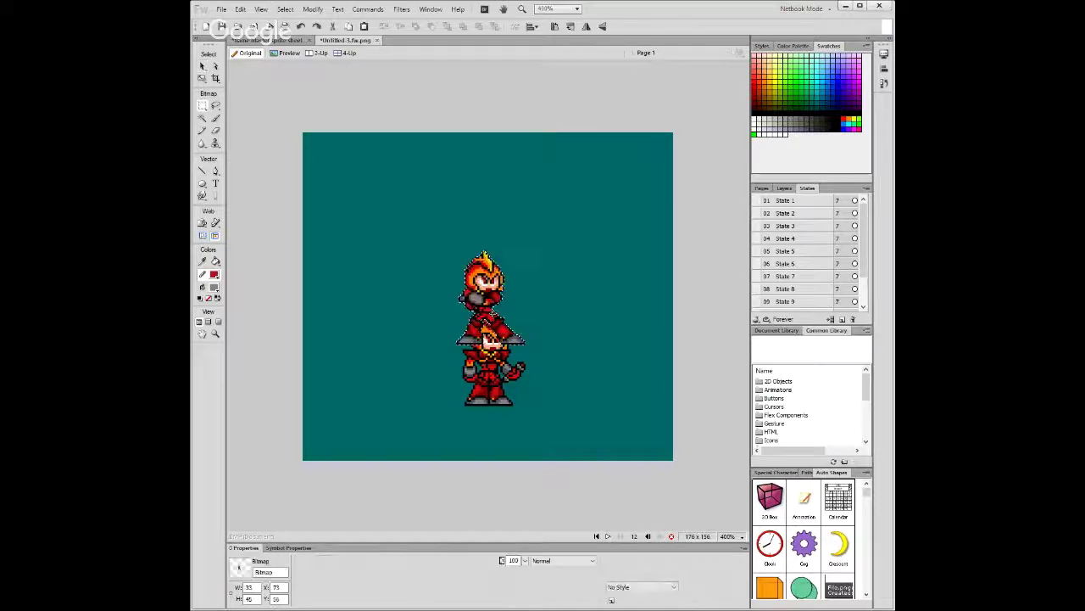
# Align the wide-stance sprite's feet with the reference at X 72, Y 85, and delete the reference sprite.
pyautogui.press('Down')
pyautogui.press('Down')
pyautogui.press('Down')
pyautogui.press('Down')
pyautogui.press('Down')
pyautogui.press('Down')
pyautogui.press('Down')
pyautogui.press('Down')
pyautogui.press('Down')
pyautogui.press('Down')
pyautogui.press('Down')
pyautogui.press('Down')
pyautogui.press('Down')
pyautogui.press('Down')
pyautogui.press('Down')
pyautogui.press('Down')
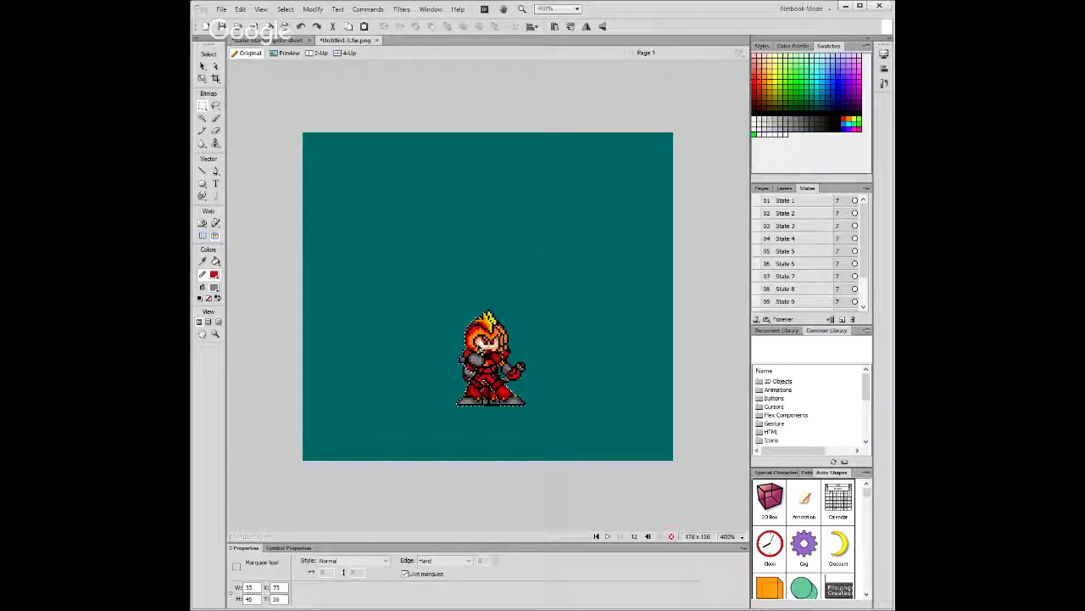
pyautogui.press('Left')
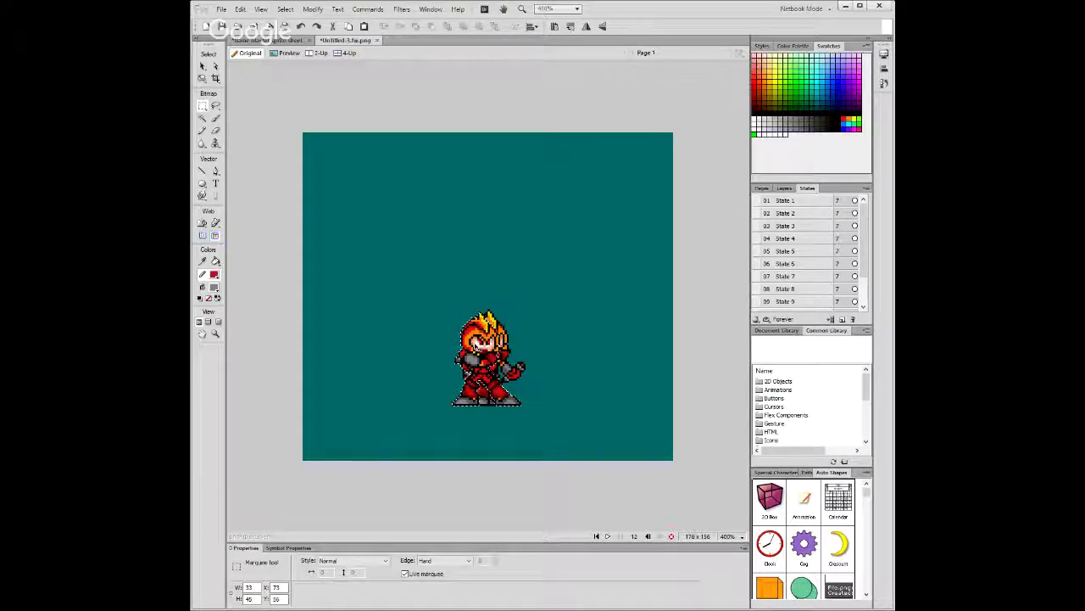
pyautogui.press('Right')
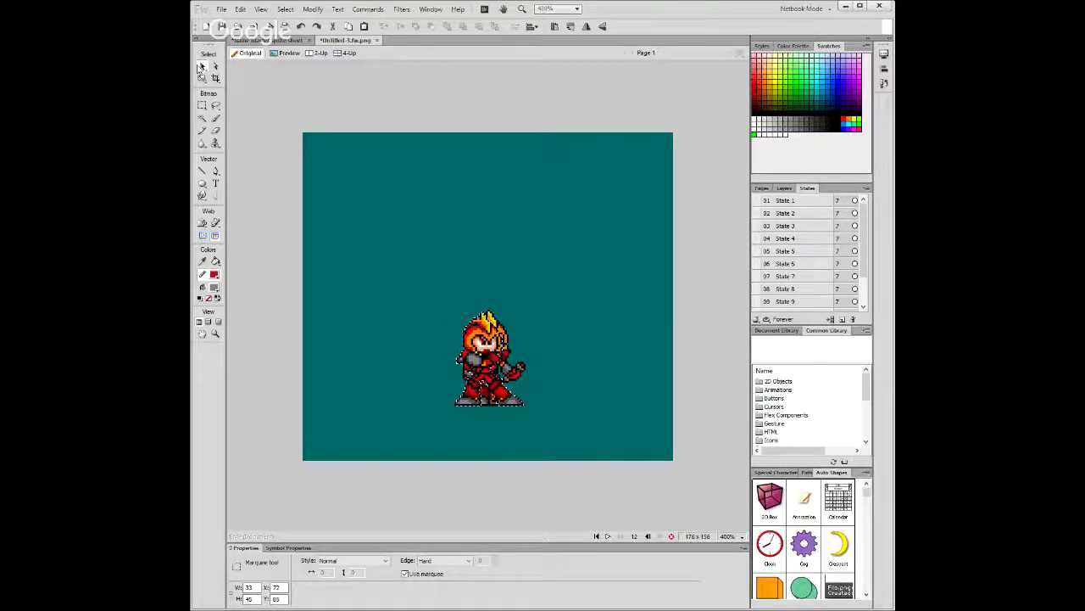
pyautogui.press('v')
pyautogui.click(490, 325)
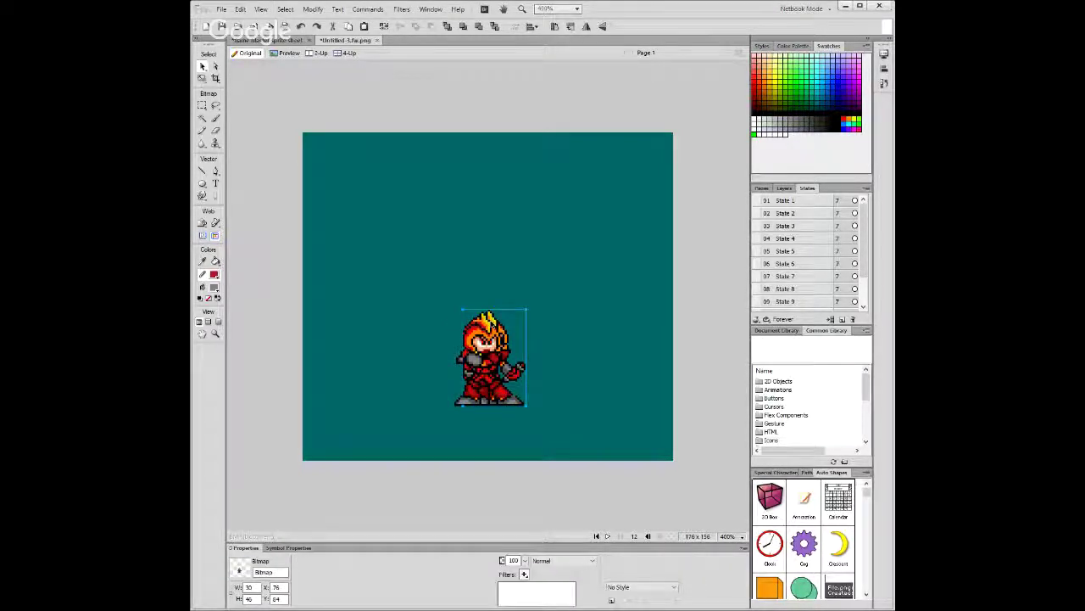
pyautogui.click(842, 319)
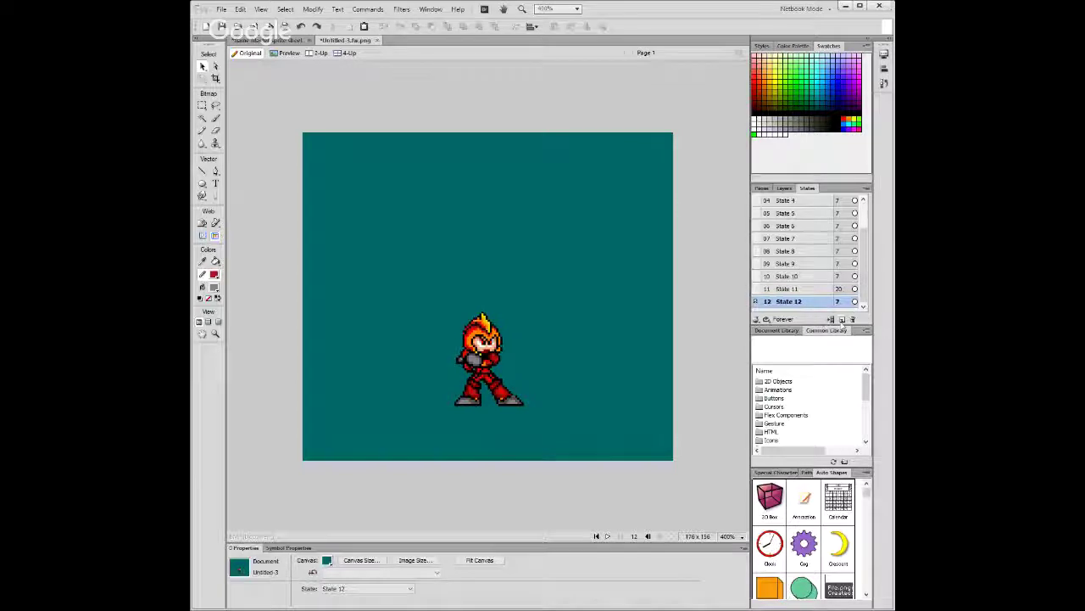
# Add State 13 and paste a copy of the State 12 sprite into it as an alignment reference.
pyautogui.hotkey('ctrl', 'a')
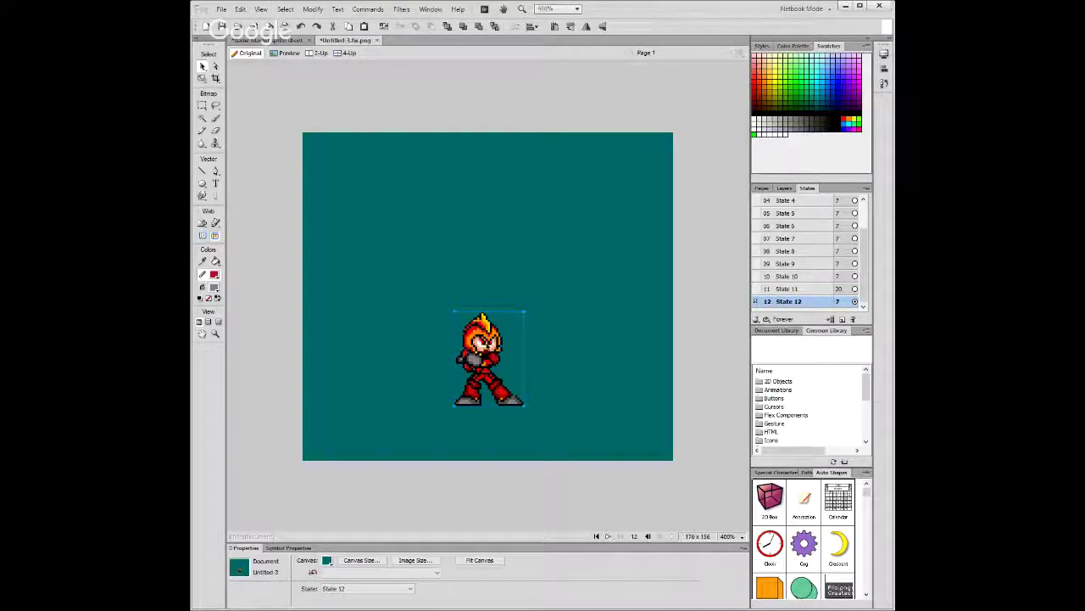
pyautogui.press('Delete')
pyautogui.click(842, 320)
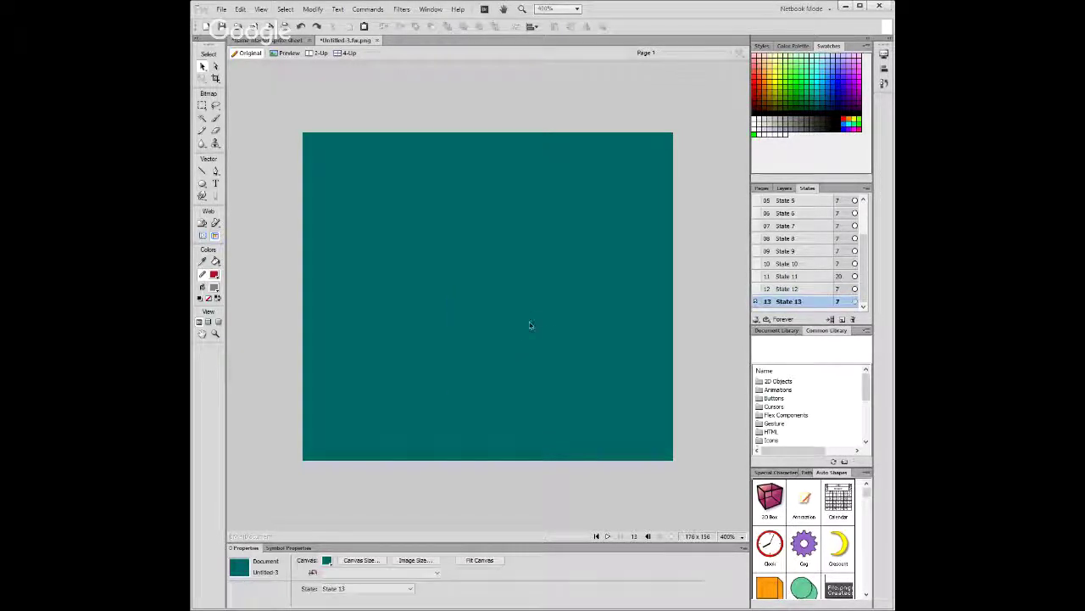
pyautogui.hotkey('ctrl', 'v')
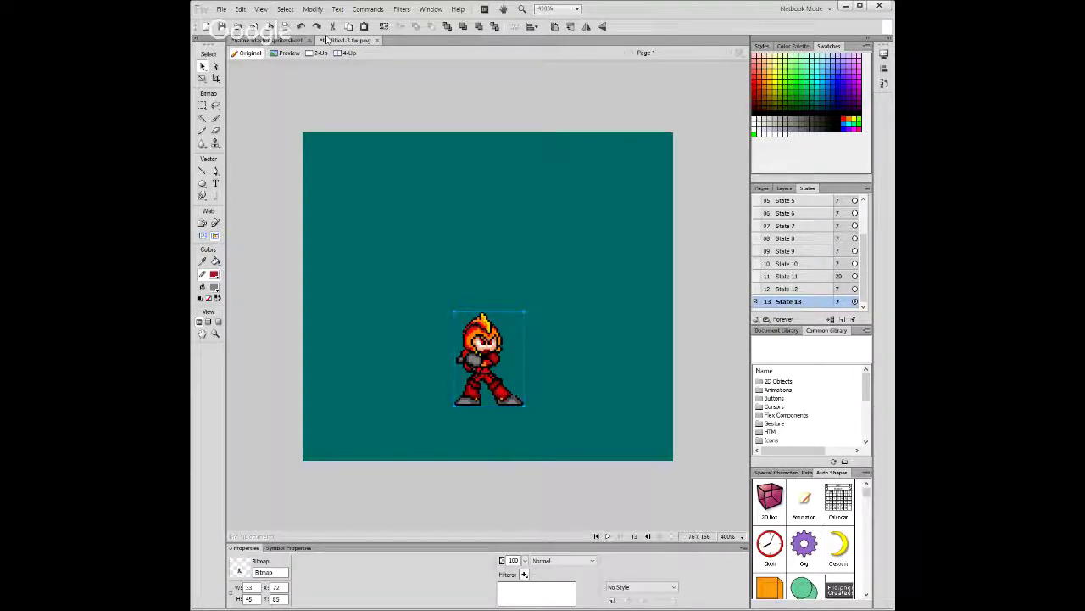
# Copy the second wide-stance sprite, with flames behind its head, from the sheet's top row and paste it into State 13 at X 69, Y 82.
pyautogui.click(326, 40)
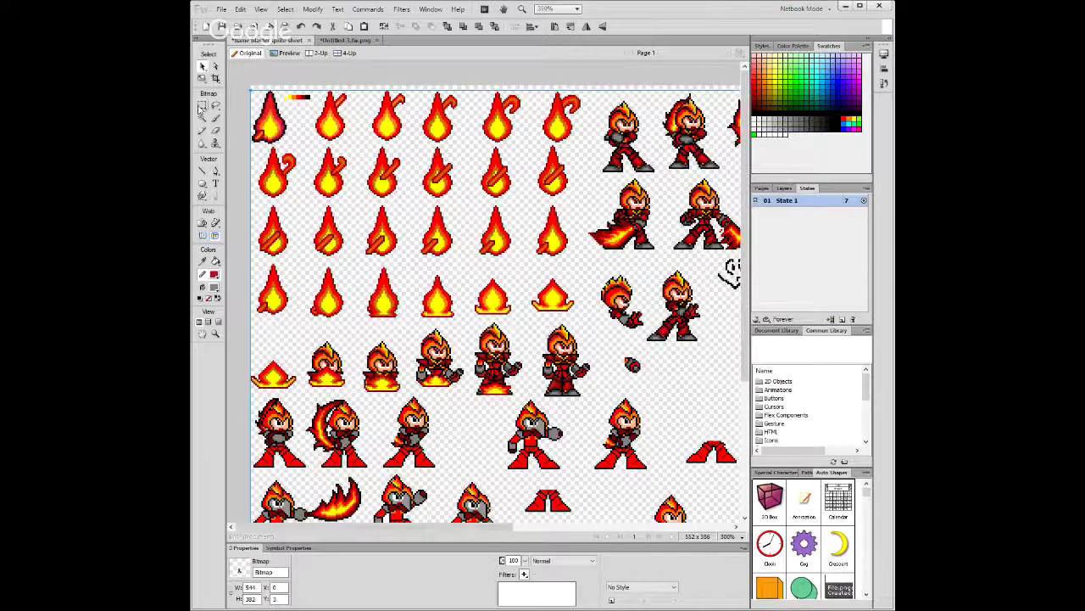
pyautogui.click(201, 105)
pyautogui.hscroll(3, 487, 297)
pyautogui.moveTo(584, 168); pyautogui.dragTo(526, 101)
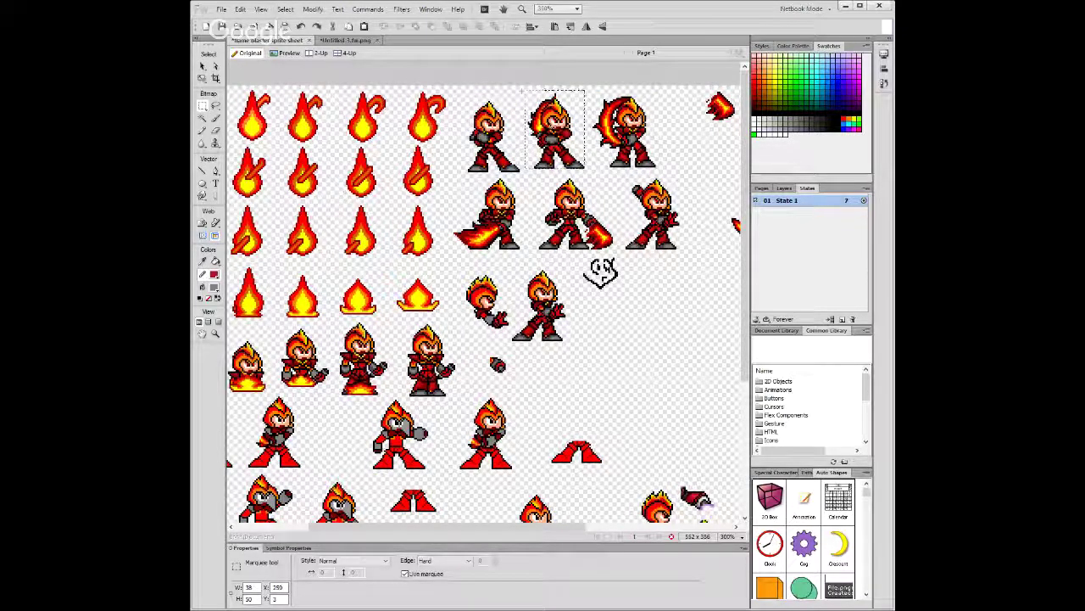
pyautogui.hotkey('ctrl', 'd')
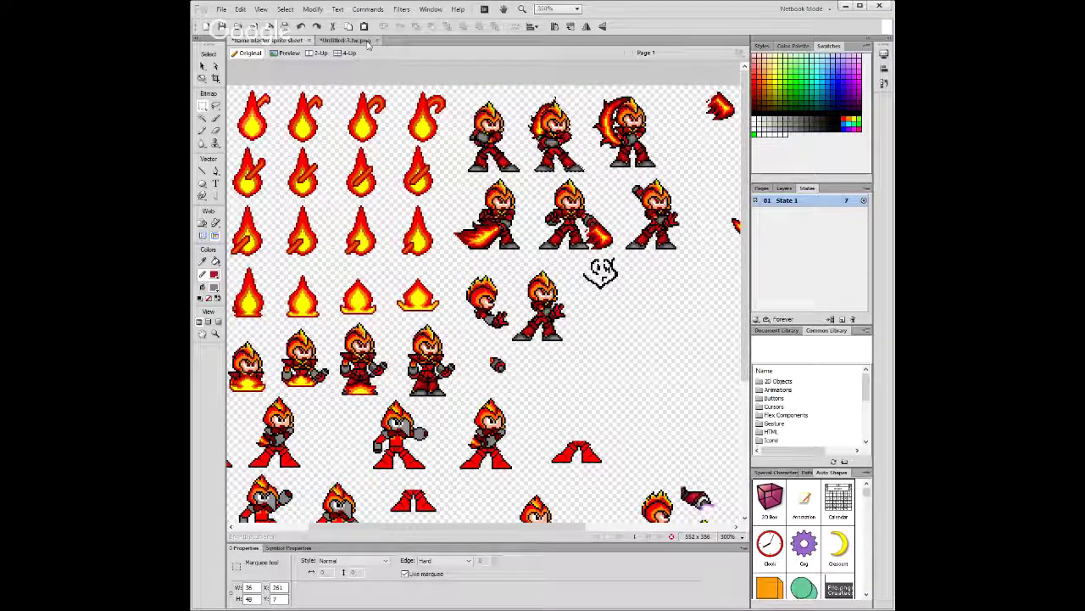
pyautogui.click(367, 43)
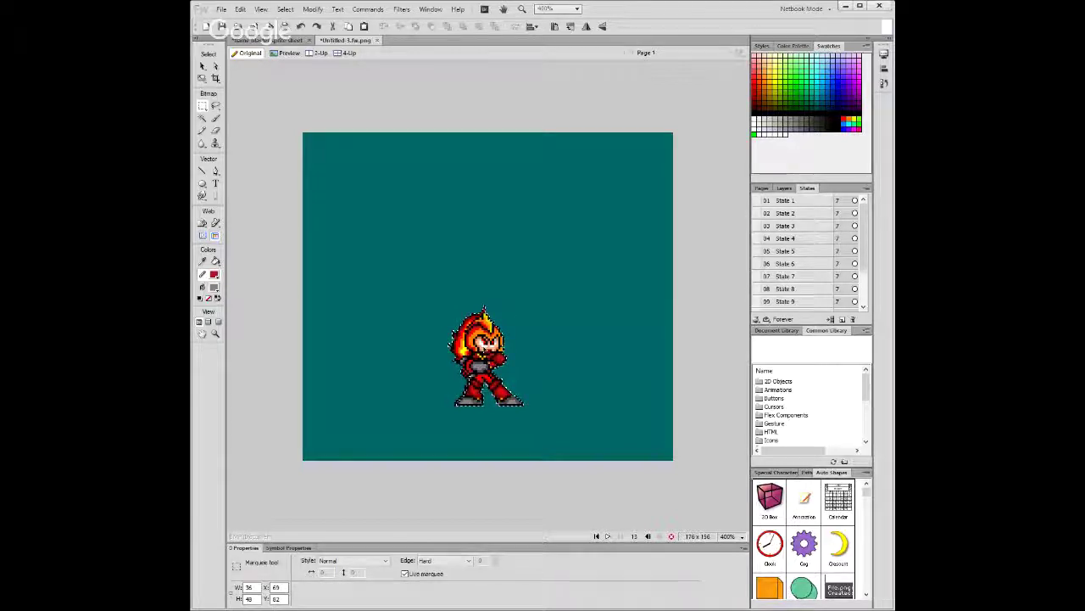
pyautogui.click(509, 324)
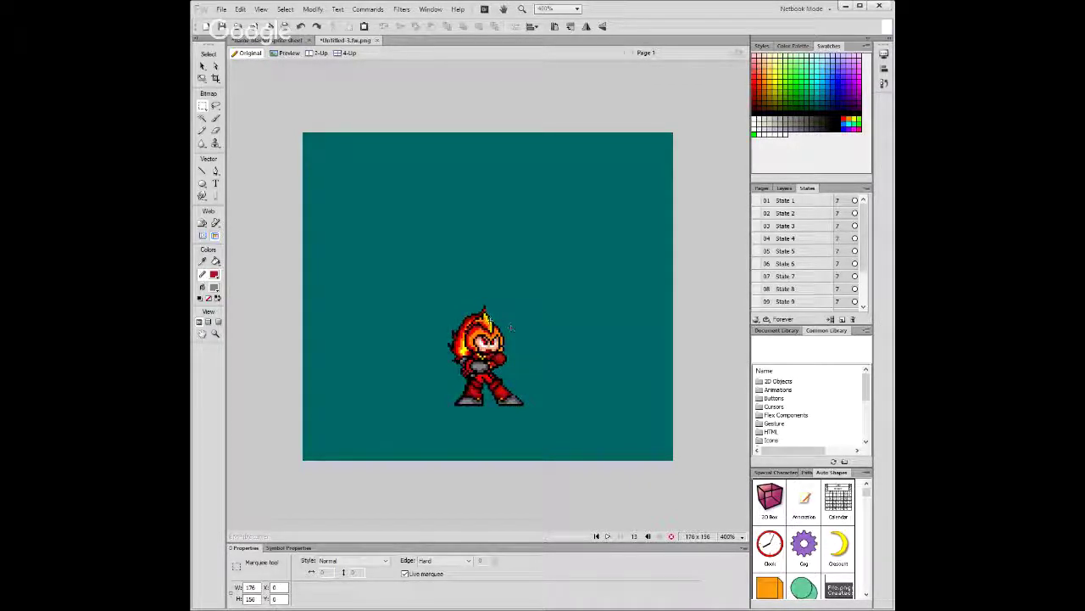
# Hide and show the upper bitmap in State 13 to compare the flaming sprite's alignment with the reference beneath it.
pyautogui.press('v')
pyautogui.click(454, 405)
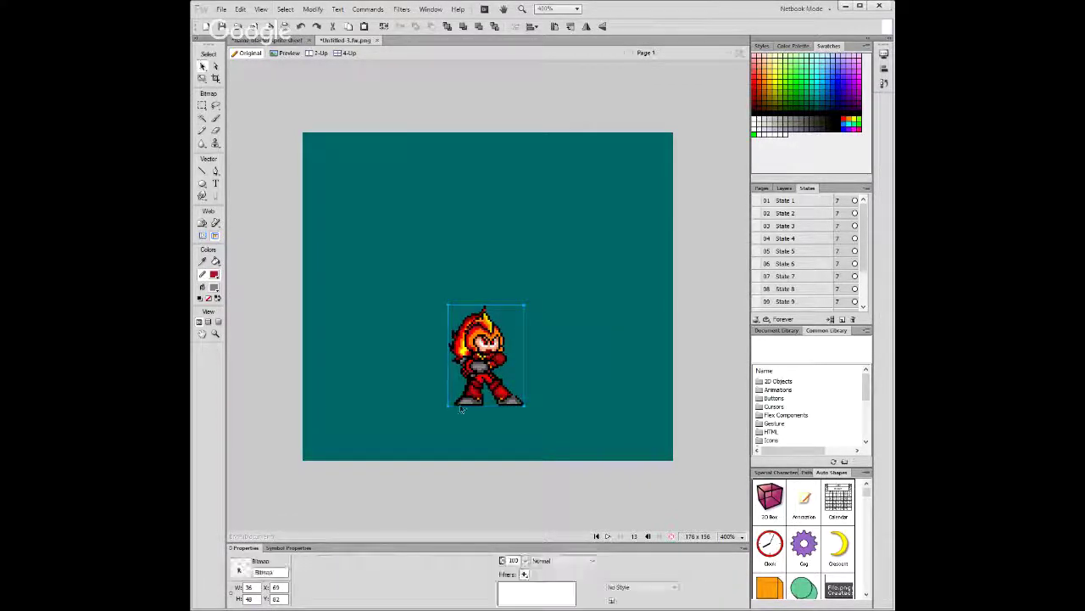
pyautogui.press('m')
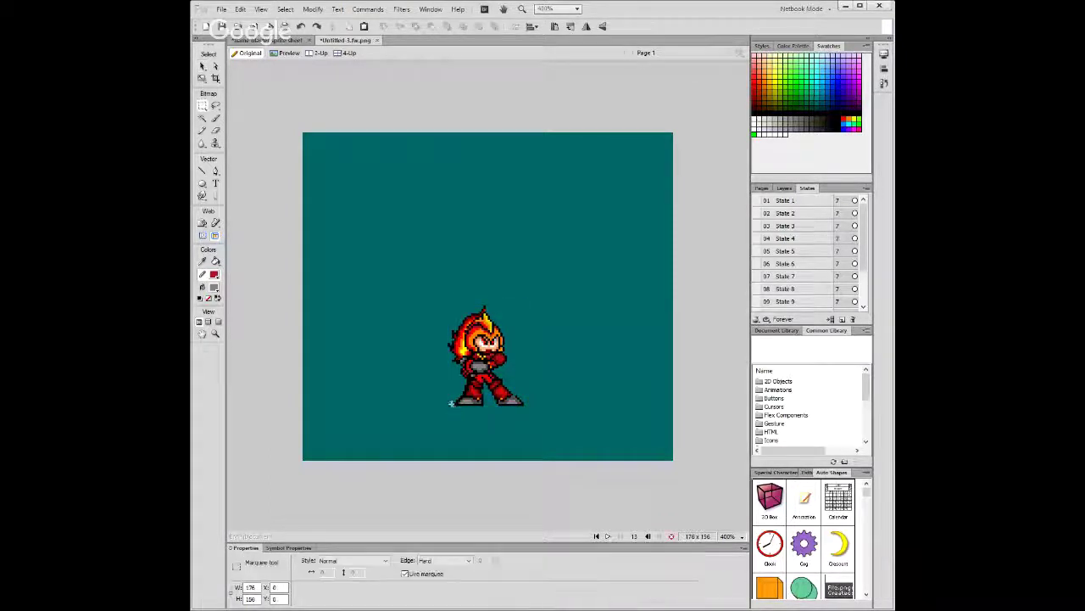
pyautogui.scroll(-3, 775, 263)
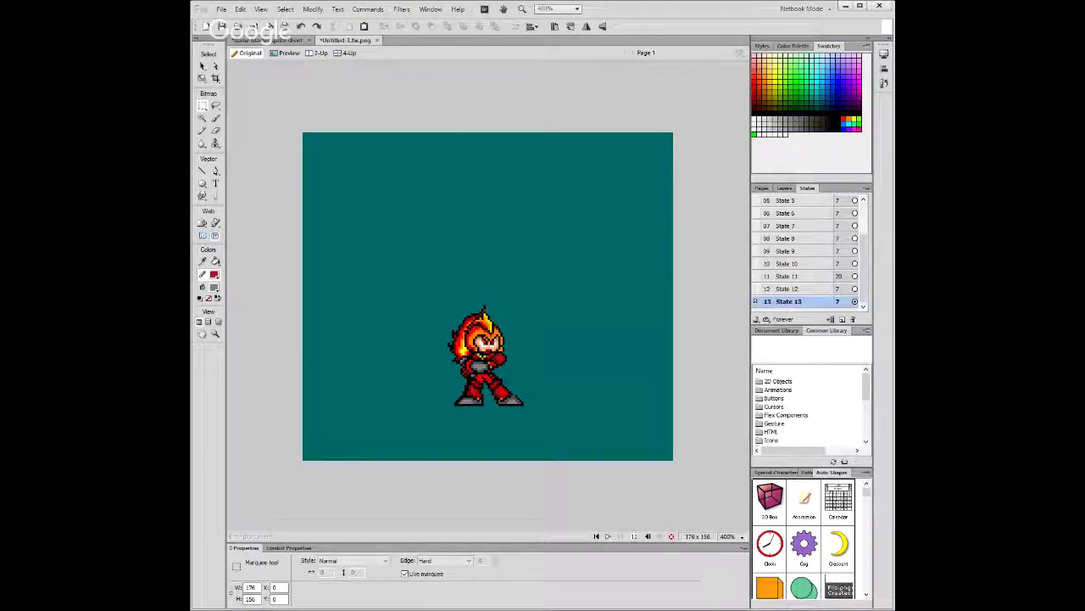
pyautogui.click(784, 188)
pyautogui.click(756, 244)
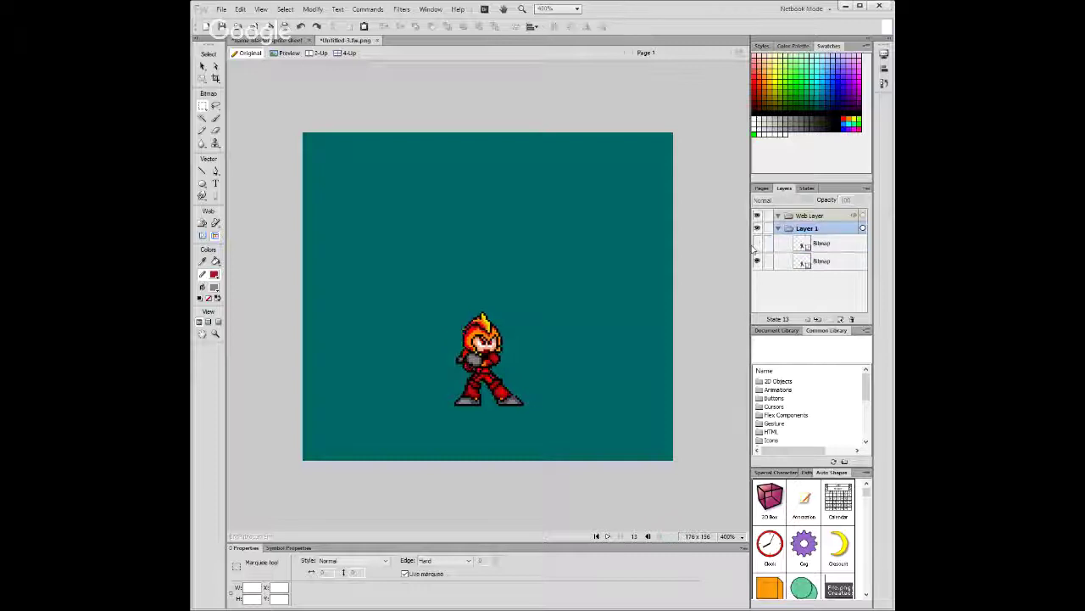
pyautogui.click(756, 243)
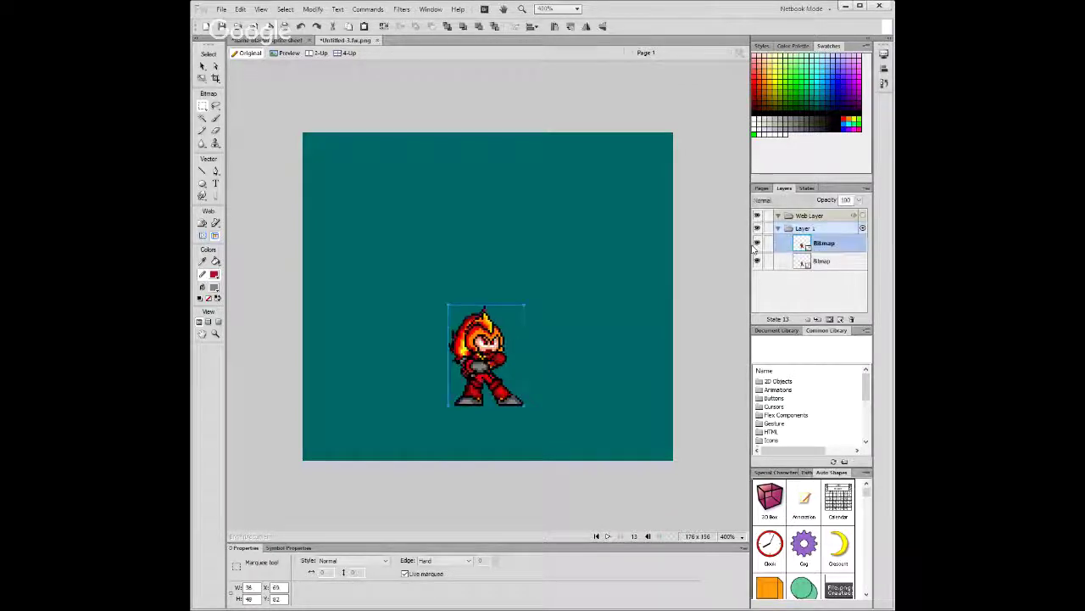
# Delete the lower reference bitmap from State 13 and add State 14 after it.
pyautogui.click(812, 262)
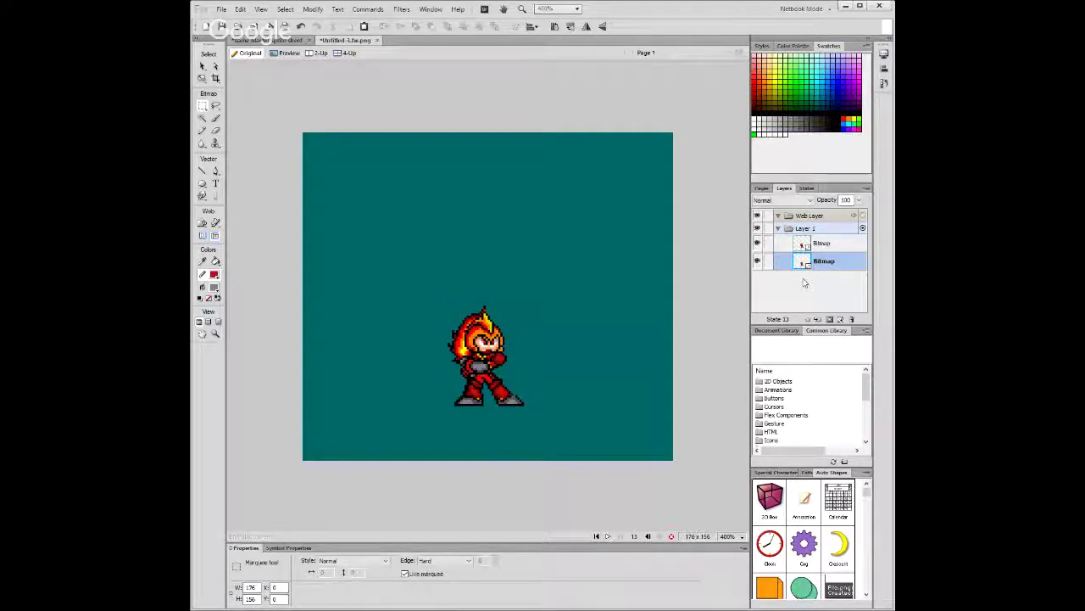
pyautogui.click(851, 318)
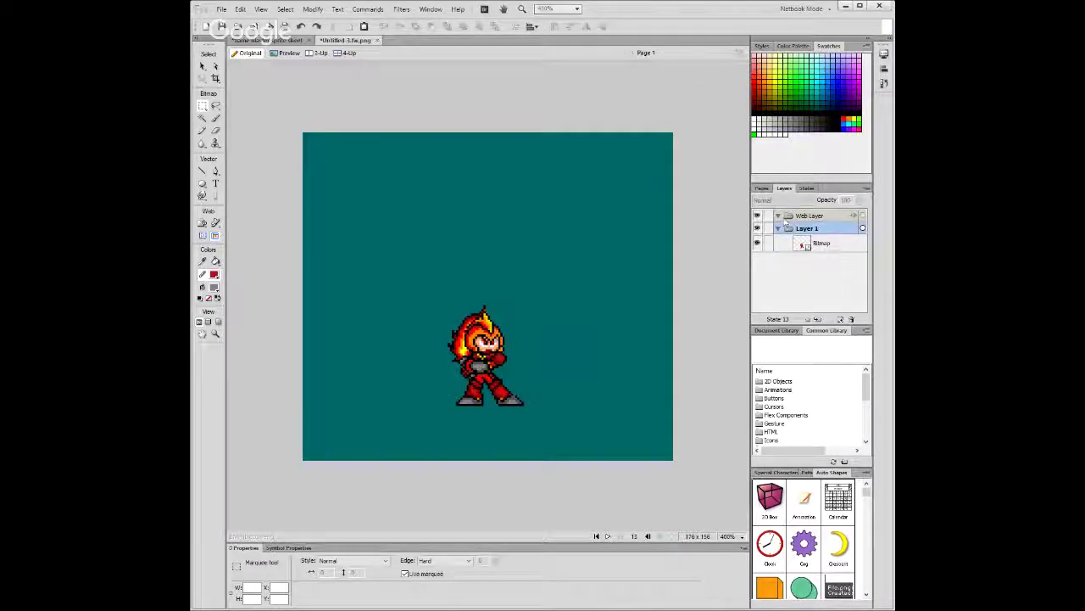
pyautogui.click(806, 188)
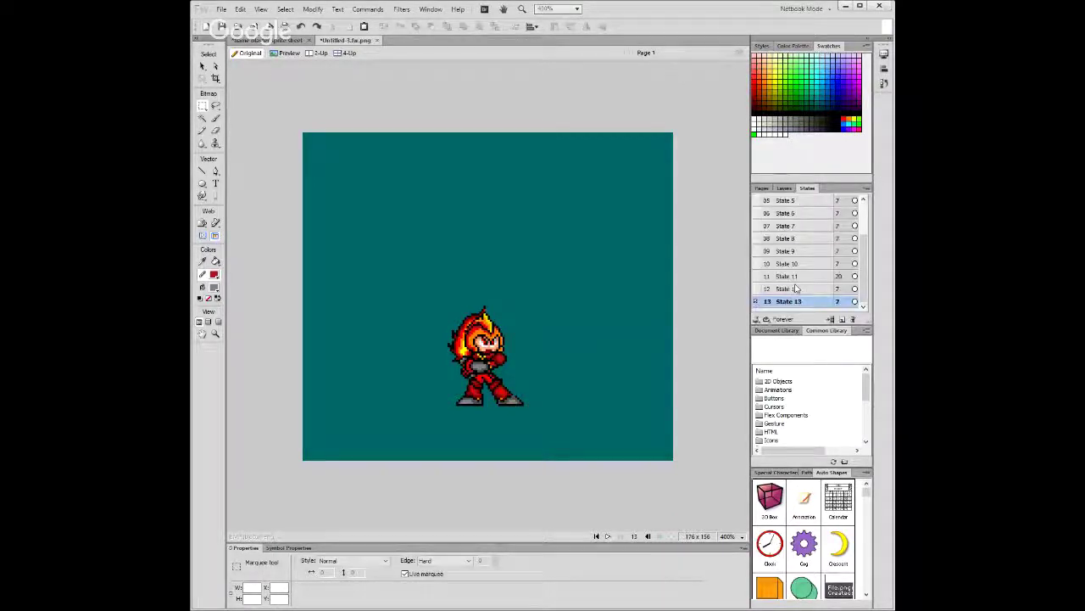
pyautogui.click(831, 320)
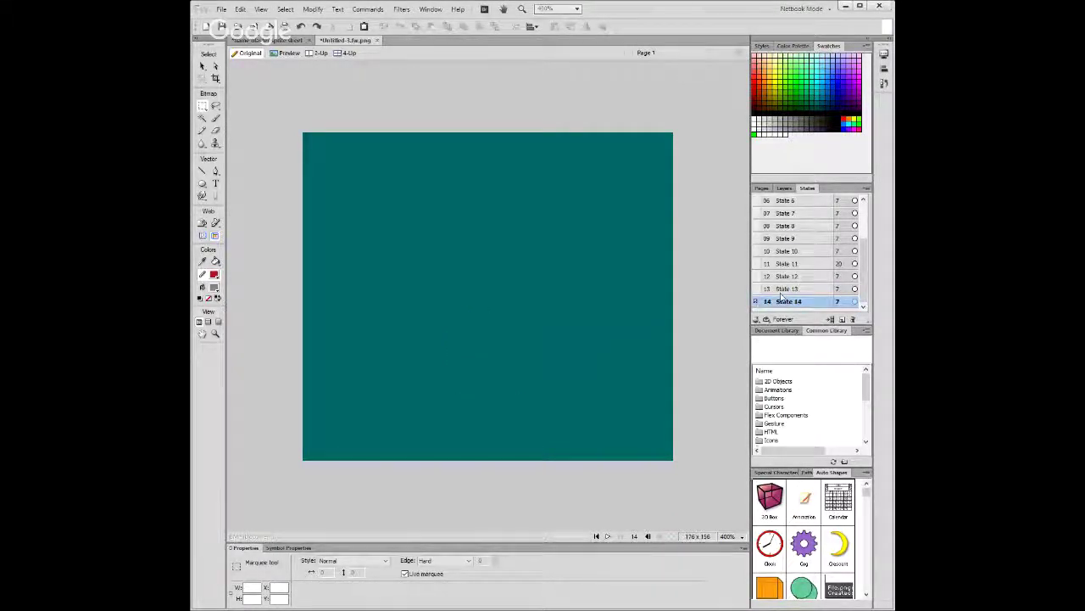
# Paste a copy of the State 13 sprite into State 14 as an alignment reference.
pyautogui.hotkey('ctrl', 'v')
pyautogui.hotkey('ctrl', 'z')
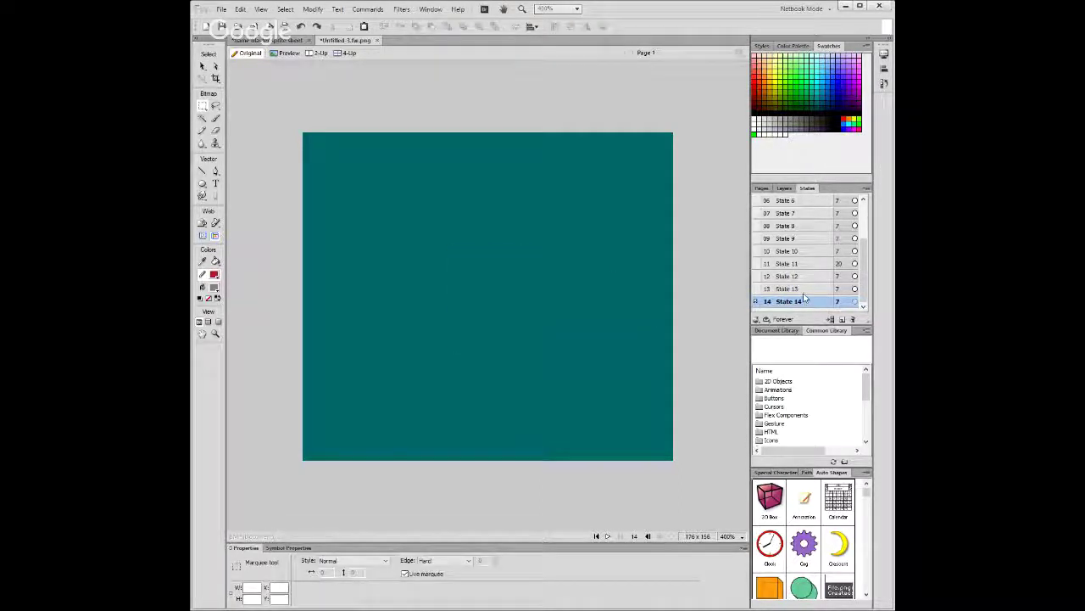
pyautogui.click(801, 289)
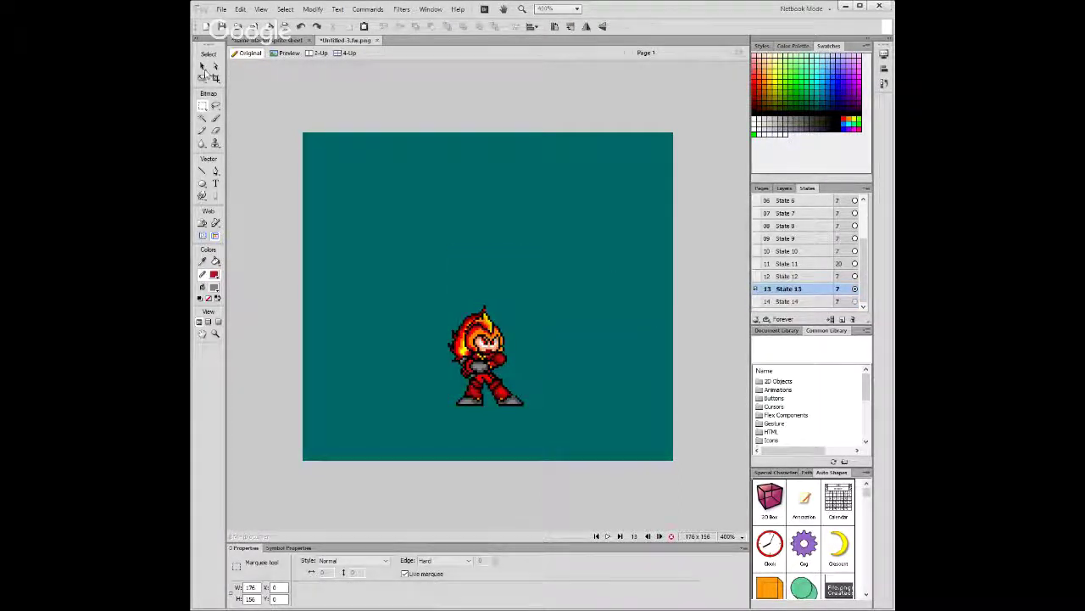
pyautogui.click(203, 67)
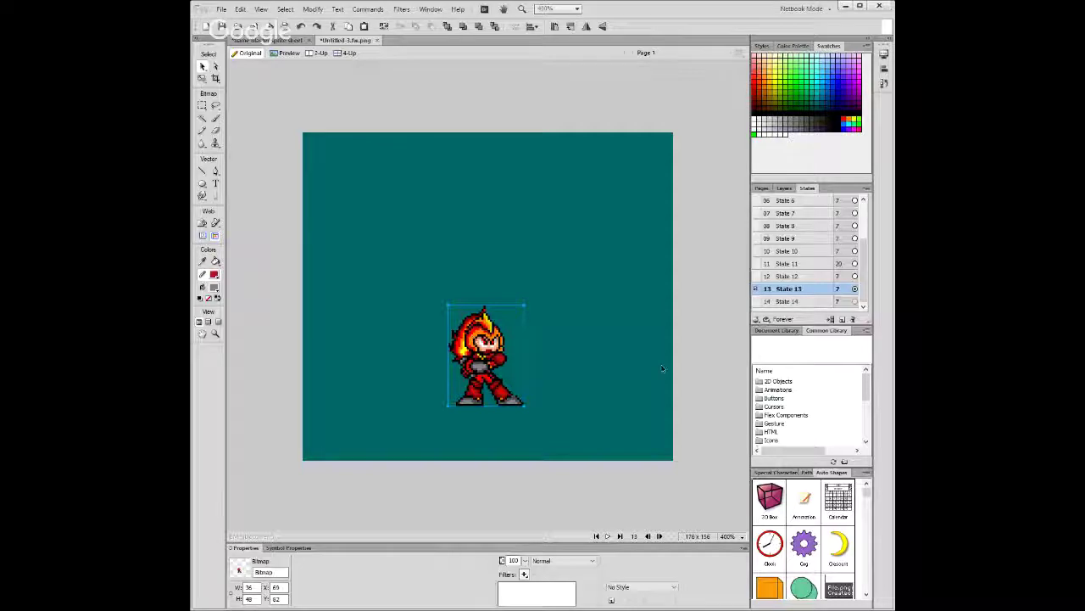
pyautogui.press('pagedown')
pyautogui.hotkey('ctrl', 'v')
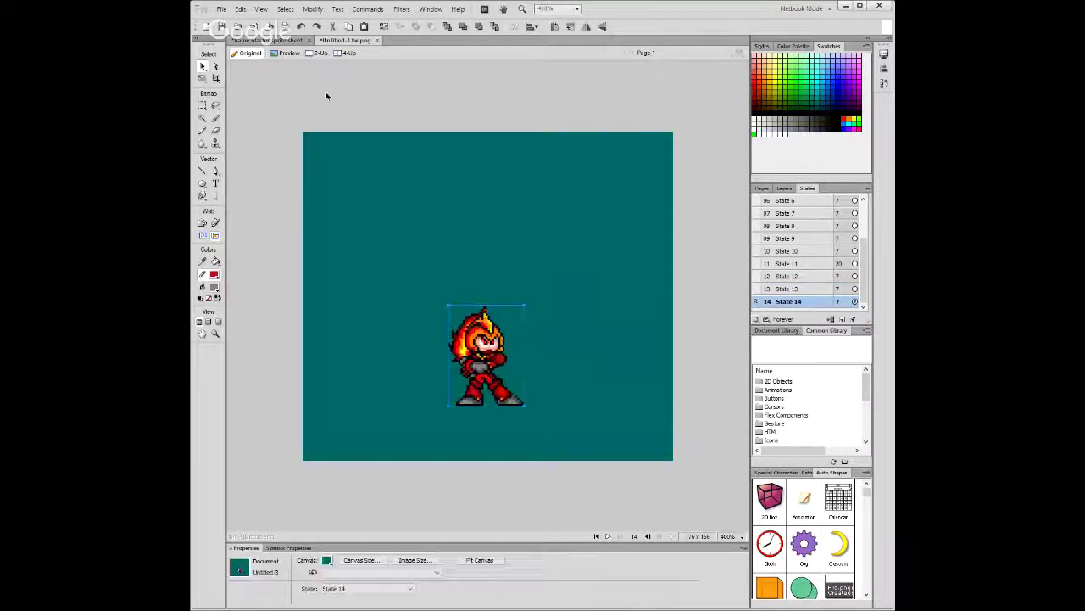
# Copy the third sprite, with the curved flame behind it, from the sheet's top row and paste it into State 14.
pyautogui.click(270, 39)
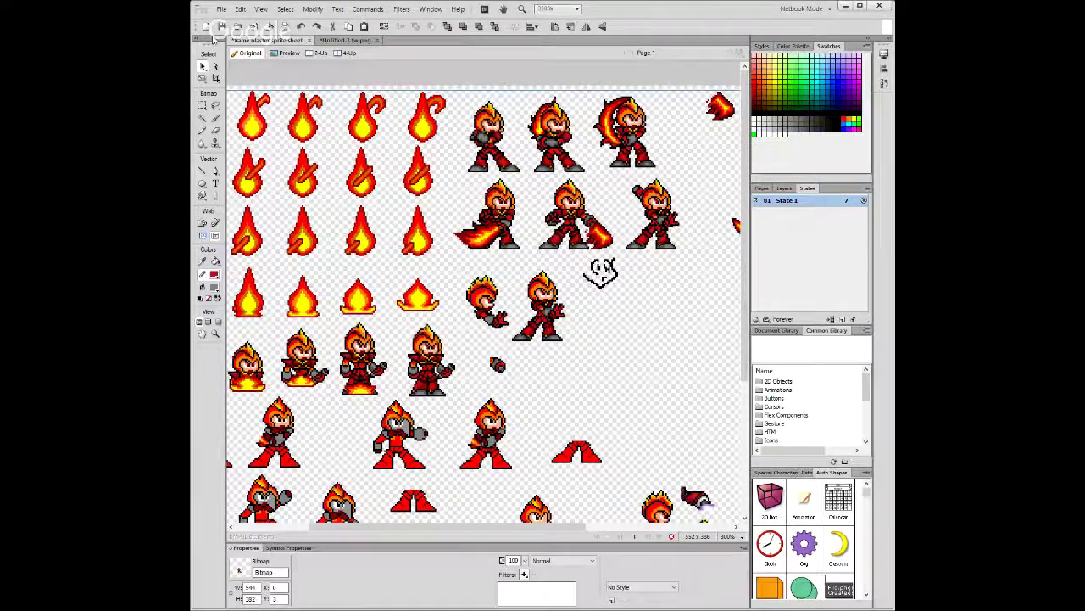
pyautogui.click(202, 105)
pyautogui.moveTo(660, 169); pyautogui.dragTo(593, 94)
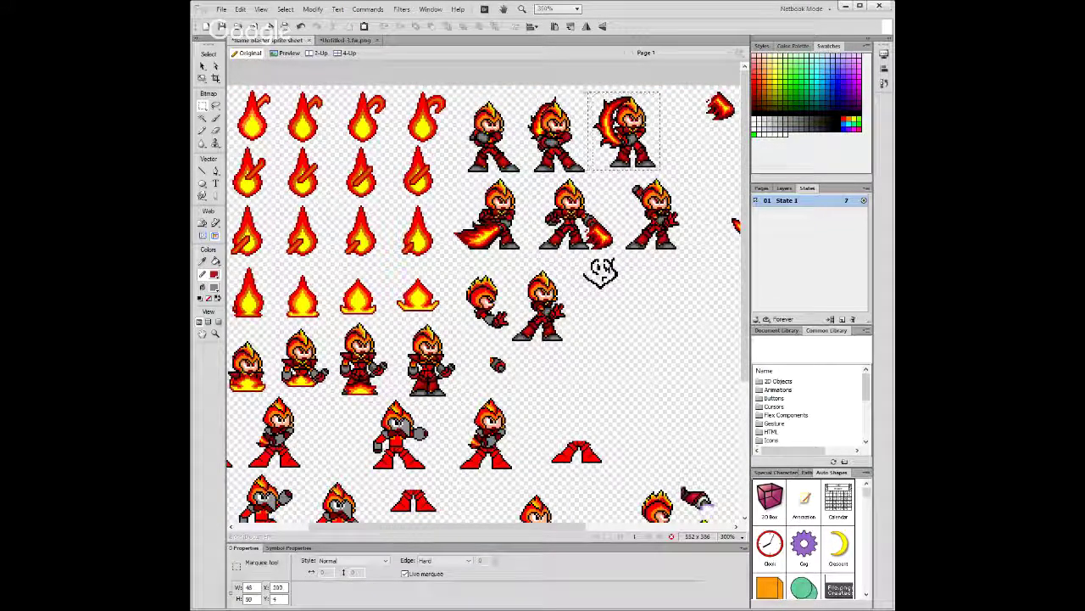
pyautogui.press('Delete')
pyautogui.hotkey('ctrl', 'v')
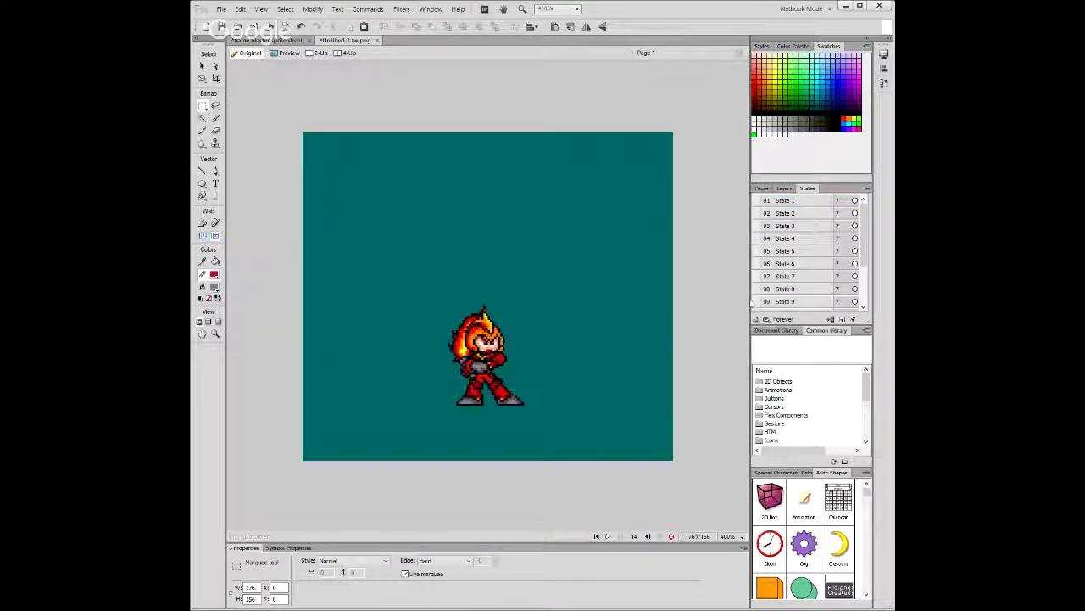
pyautogui.click(780, 293)
pyautogui.click(782, 303)
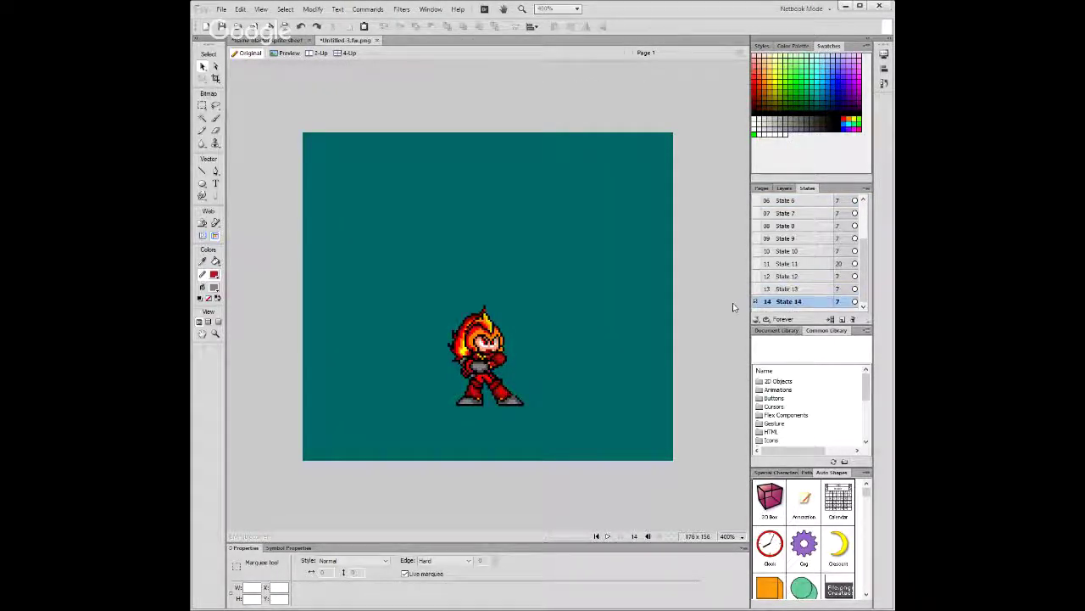
pyautogui.hotkey('ctrl', 'v')
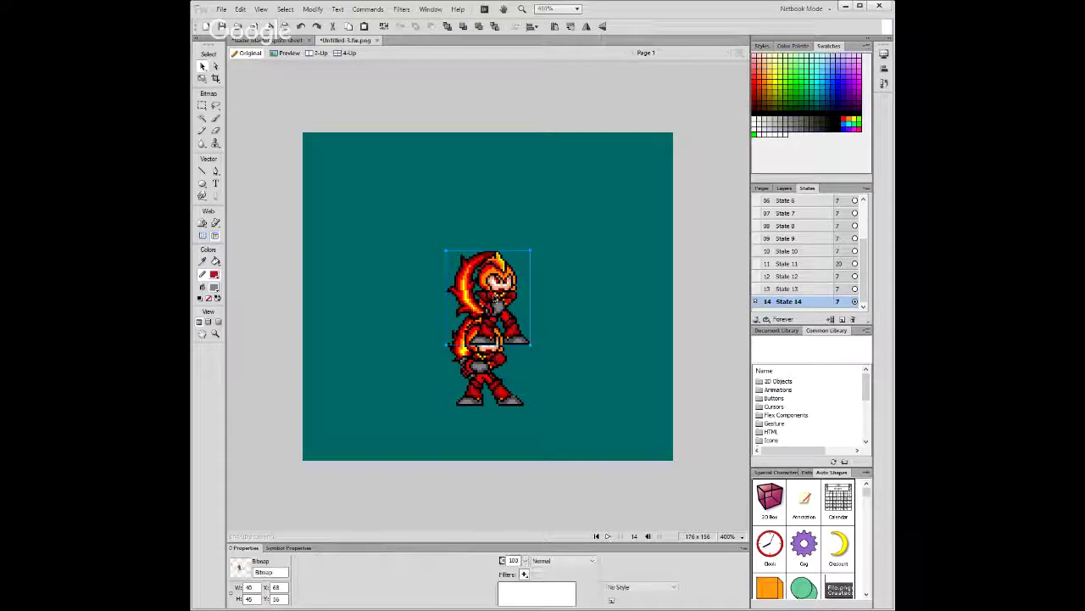
# Align the curved-flame sprite's feet with the reference at X 64, Y 85, and delete the reference sprite.
pyautogui.moveTo(488, 293); pyautogui.dragTo(481, 358)
pyautogui.press('m')
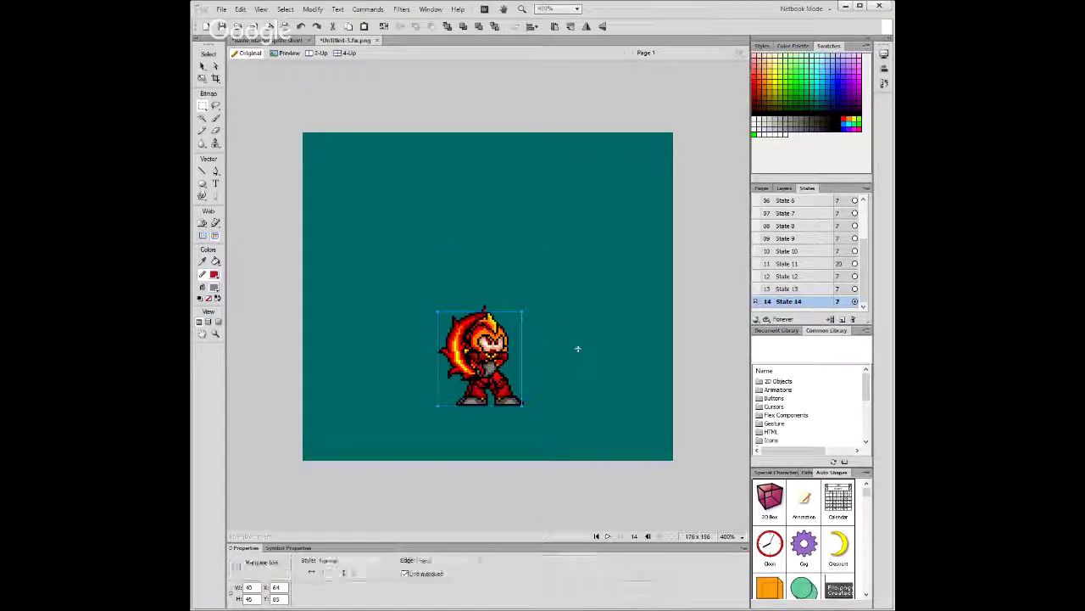
pyautogui.click(202, 67)
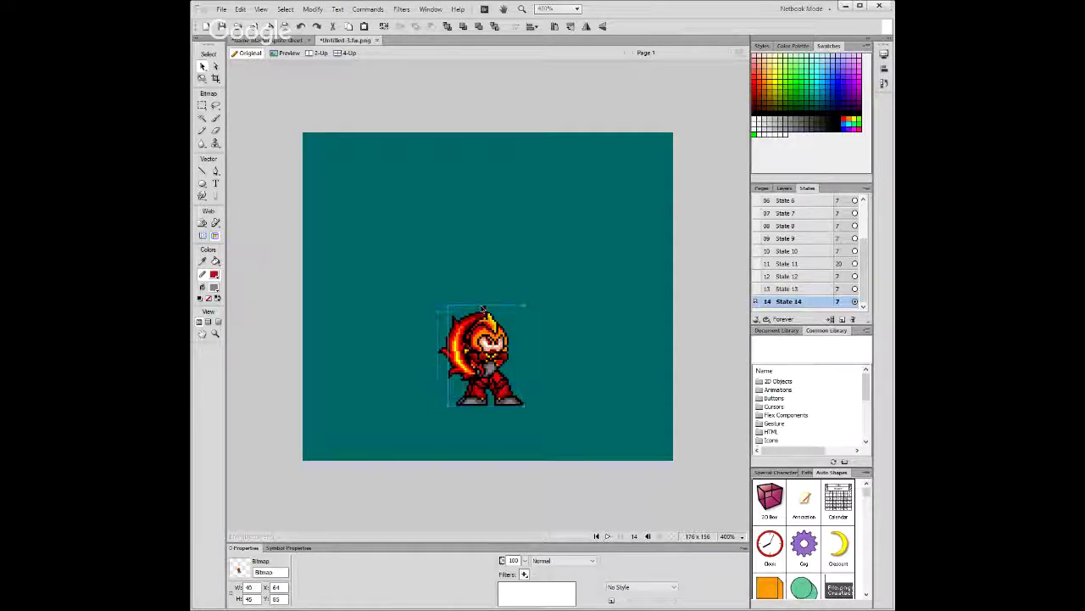
pyautogui.hotkey('ctrl', 'd')
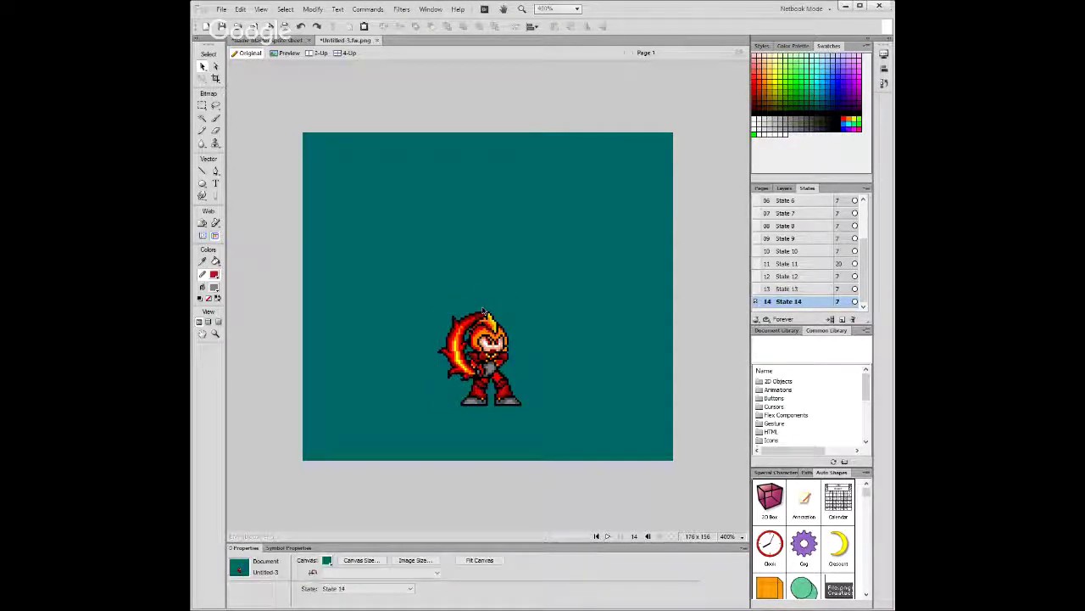
# Check State 14 against State 13 and nudge the curved-flame sprite to X 63, Y 85.
pyautogui.click(797, 289)
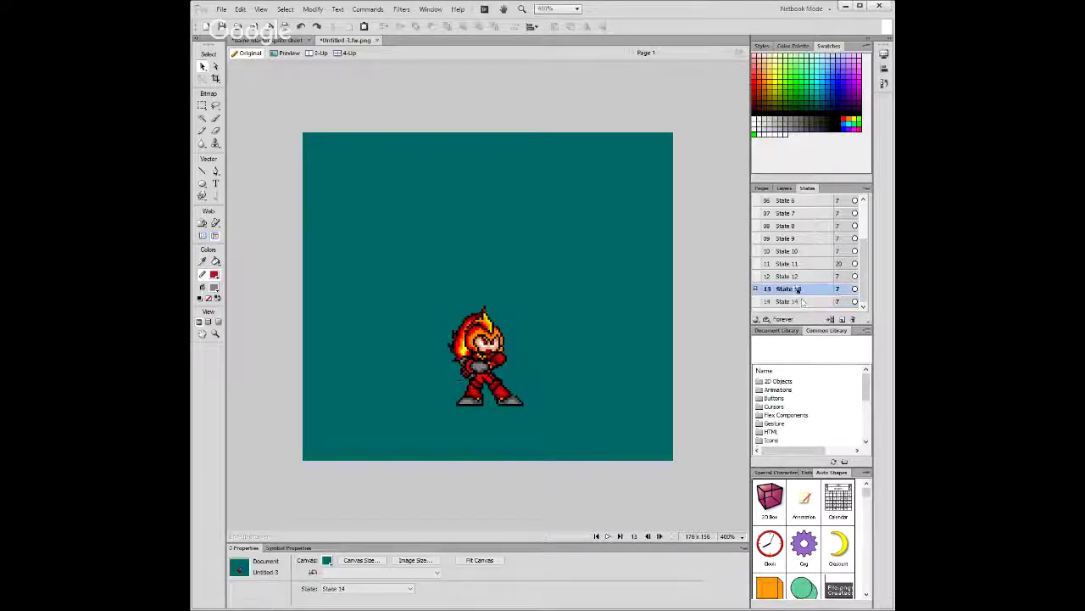
pyautogui.click(797, 302)
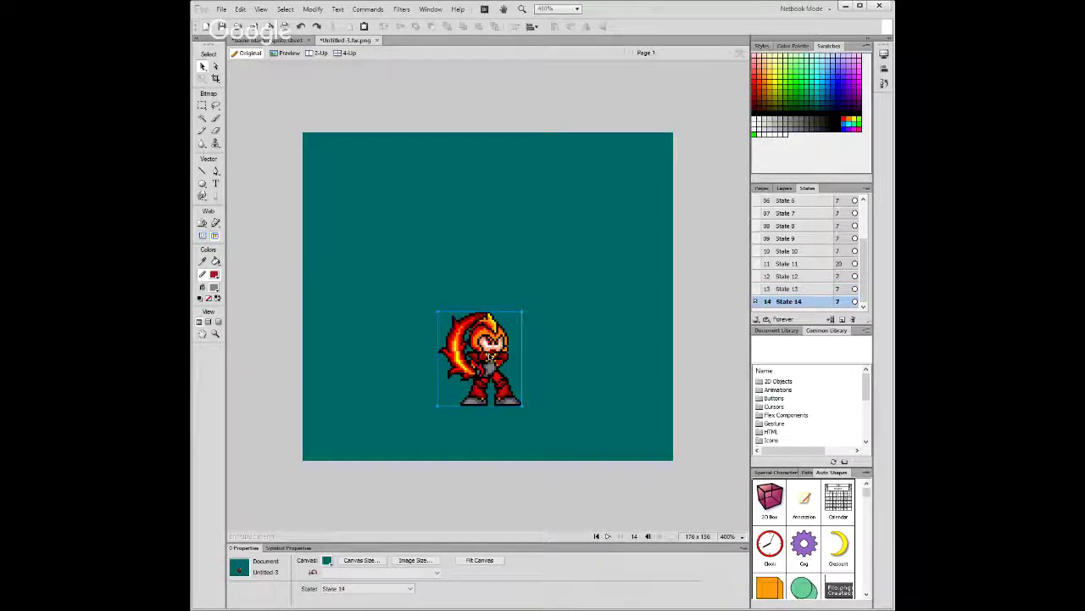
pyautogui.click(489, 357)
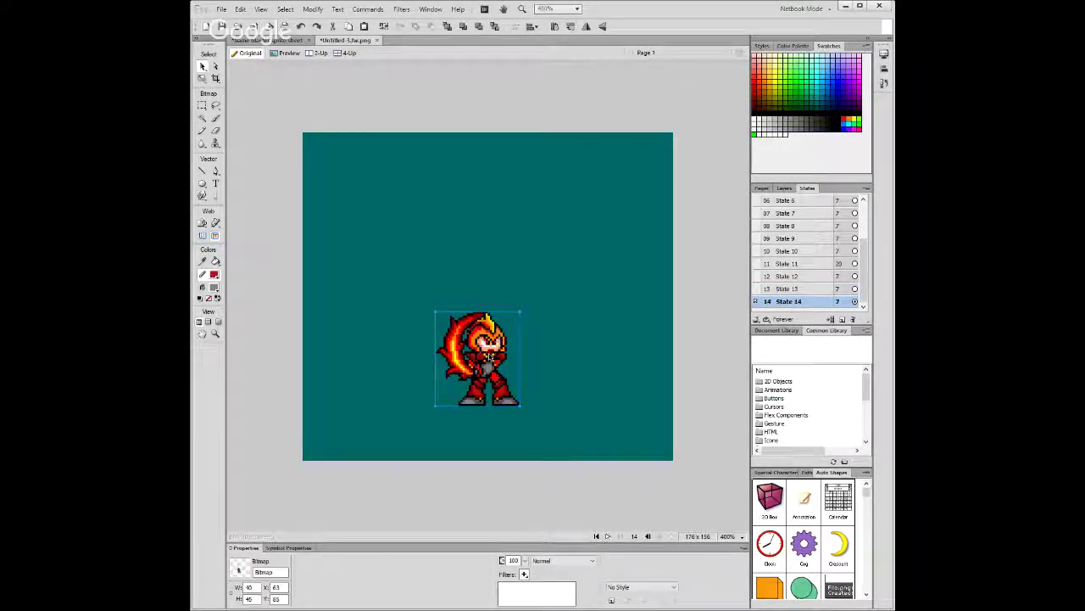
pyautogui.hotkey('ctrl', 'd')
# Alternate between States 13 and 14 to examine how the sprite's head and feet line up across the two frames.
pyautogui.click(760, 291)
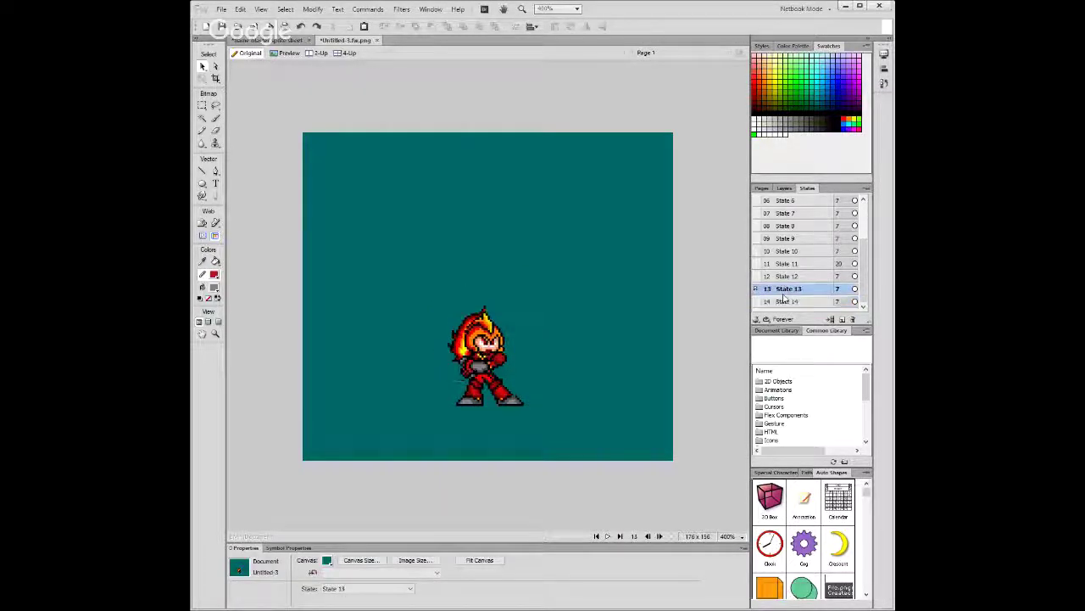
pyautogui.click(785, 301)
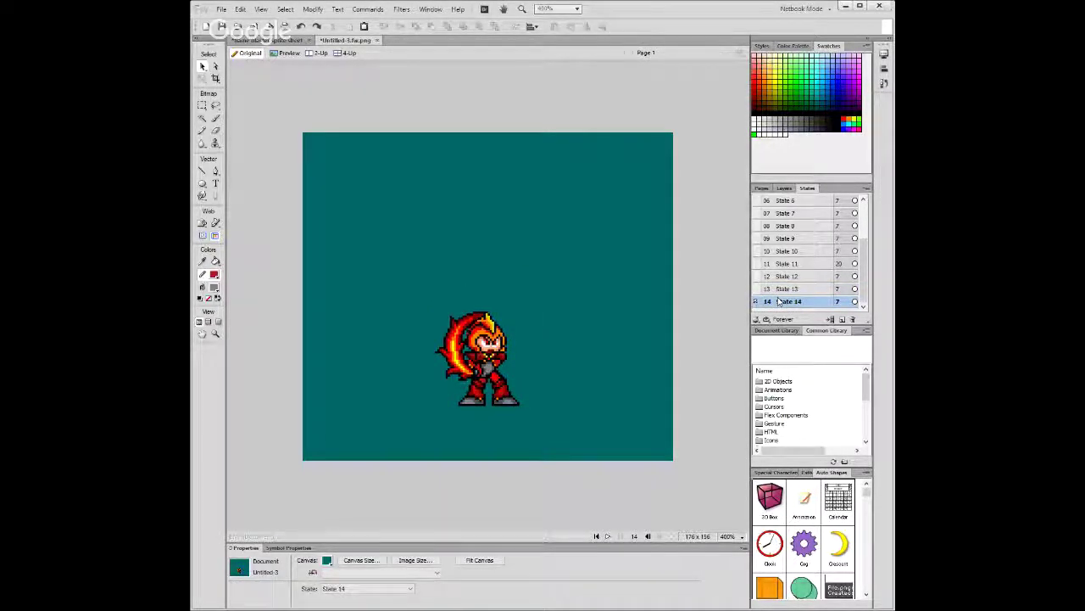
pyautogui.click(770, 289)
pyautogui.click(776, 301)
pyautogui.click(772, 289)
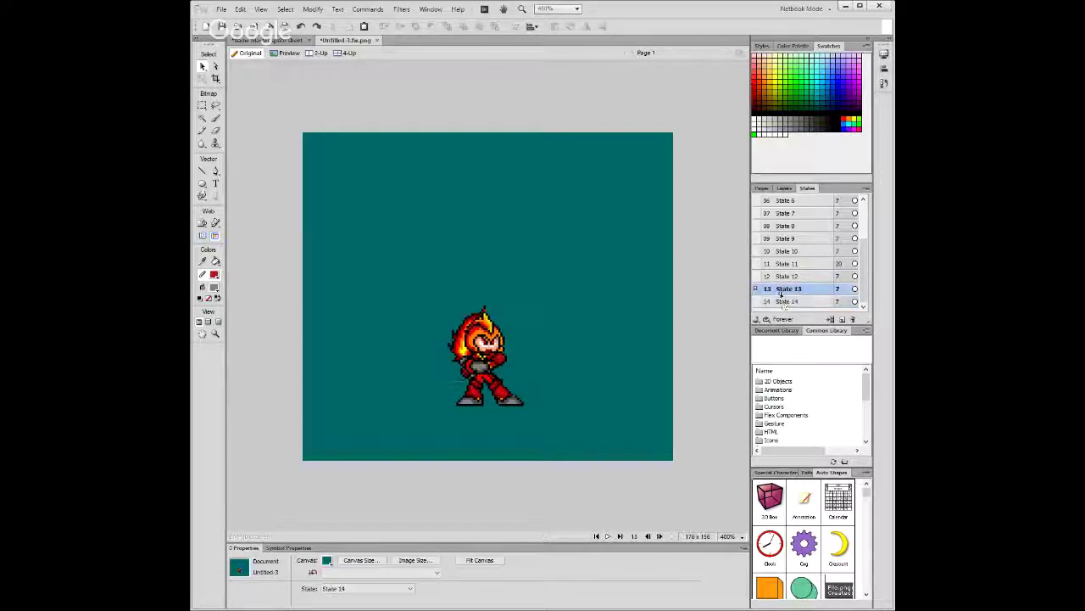
pyautogui.click(784, 302)
pyautogui.click(487, 357)
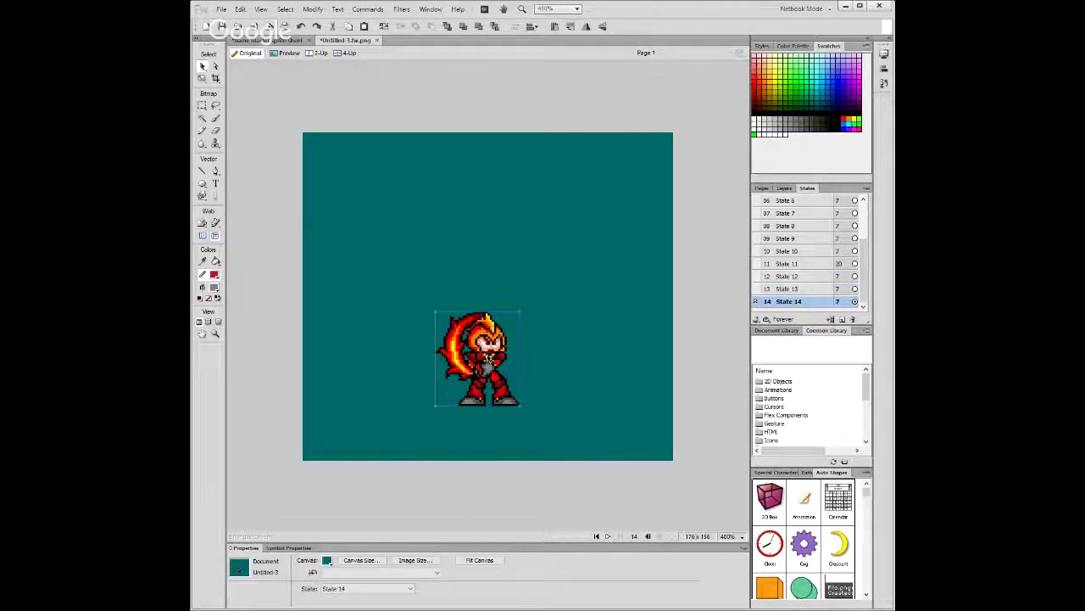
pyautogui.click(801, 289)
pyautogui.click(810, 302)
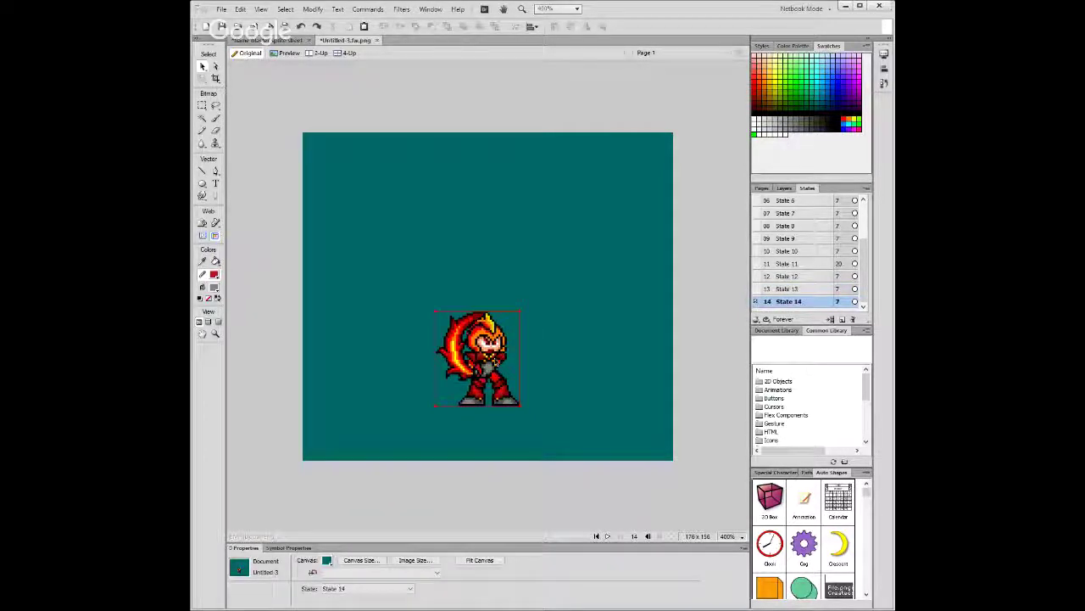
# Add State 15 and paste a copy of the State 14 sprite into it as an alignment reference.
pyautogui.click(841, 319)
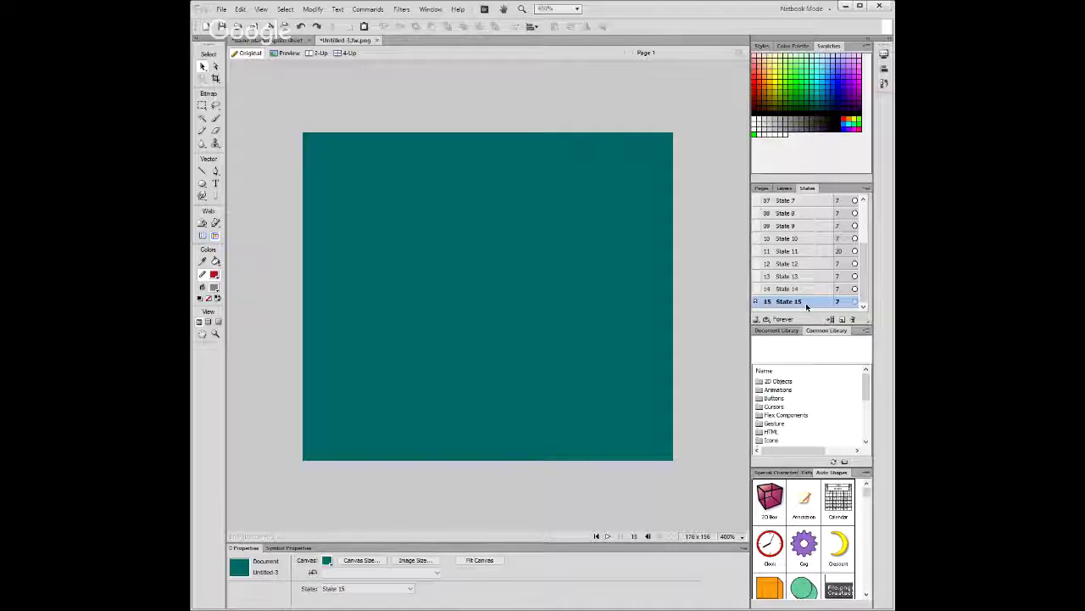
pyautogui.hotkey('ctrl', 'v')
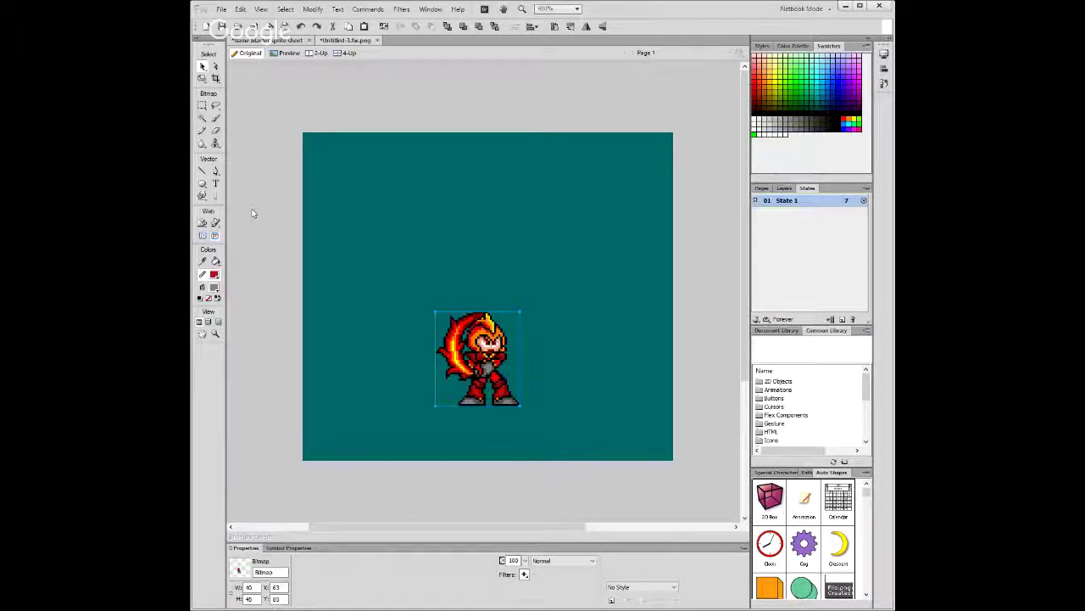
# Copy the first sprite, with the low trailing flame, from the sheet's second pose row and paste it into State 15.
pyautogui.hotkey('ctrl', 'Tab')
pyautogui.press('m')
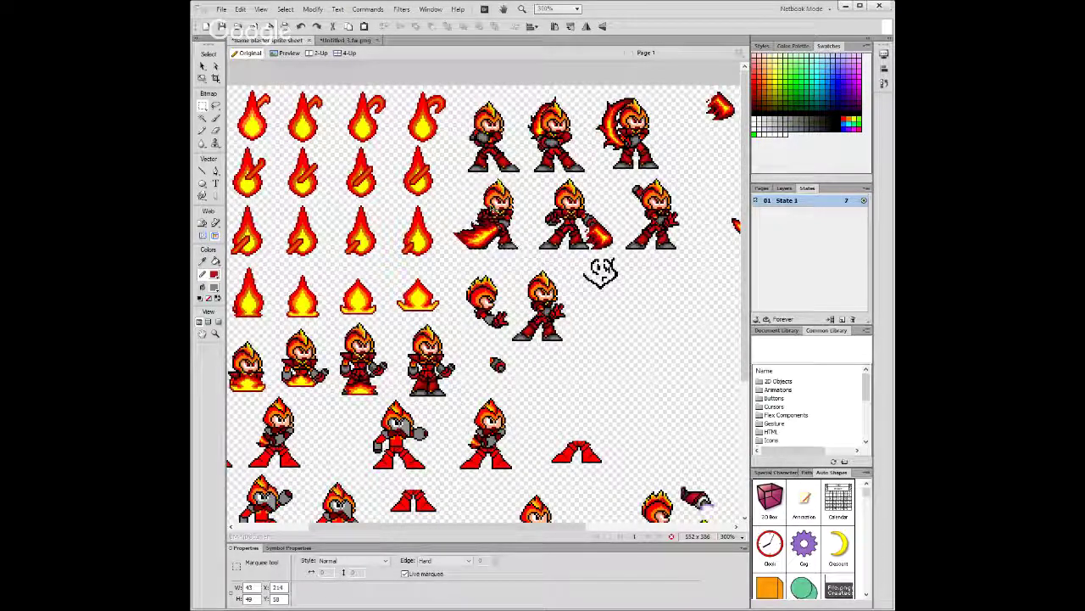
pyautogui.click(342, 41)
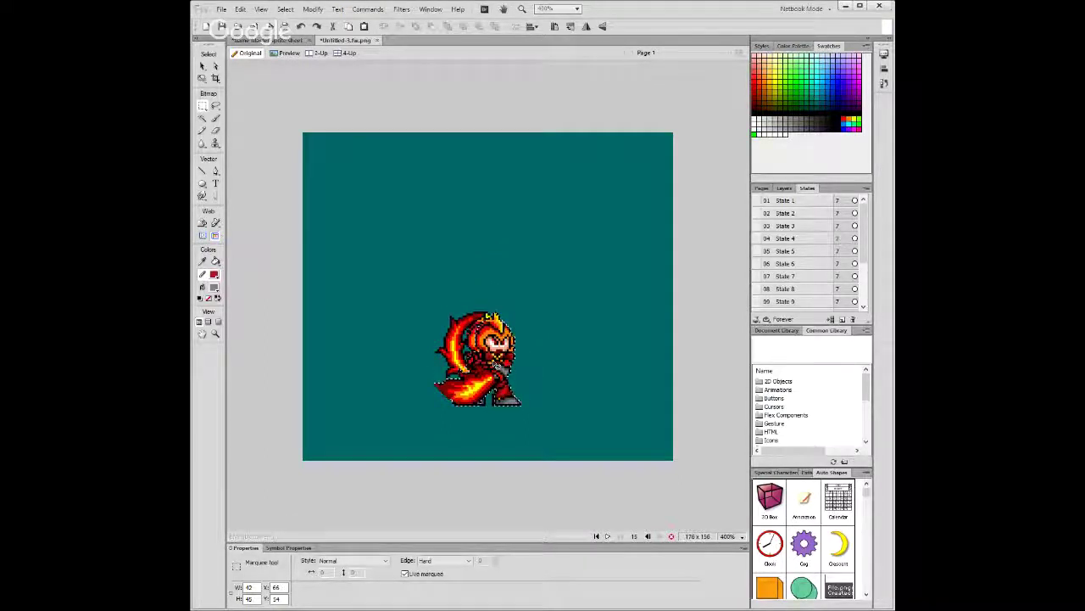
# Align the low-flame sprite with the reference at X 62, Y 85, and delete the reference sprite from State 15.
pyautogui.press('v')
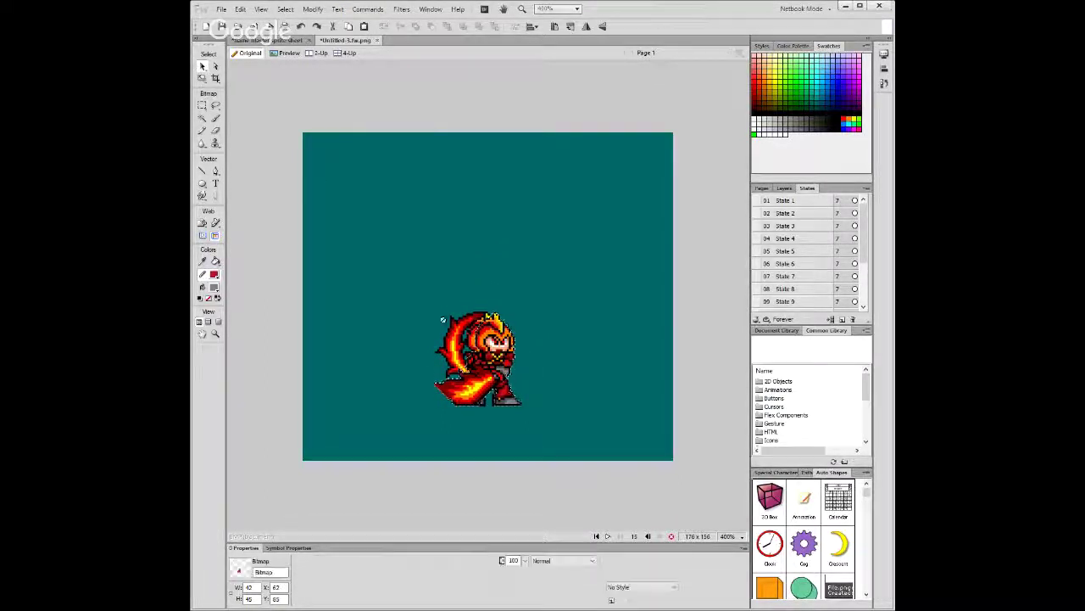
pyautogui.click(449, 331)
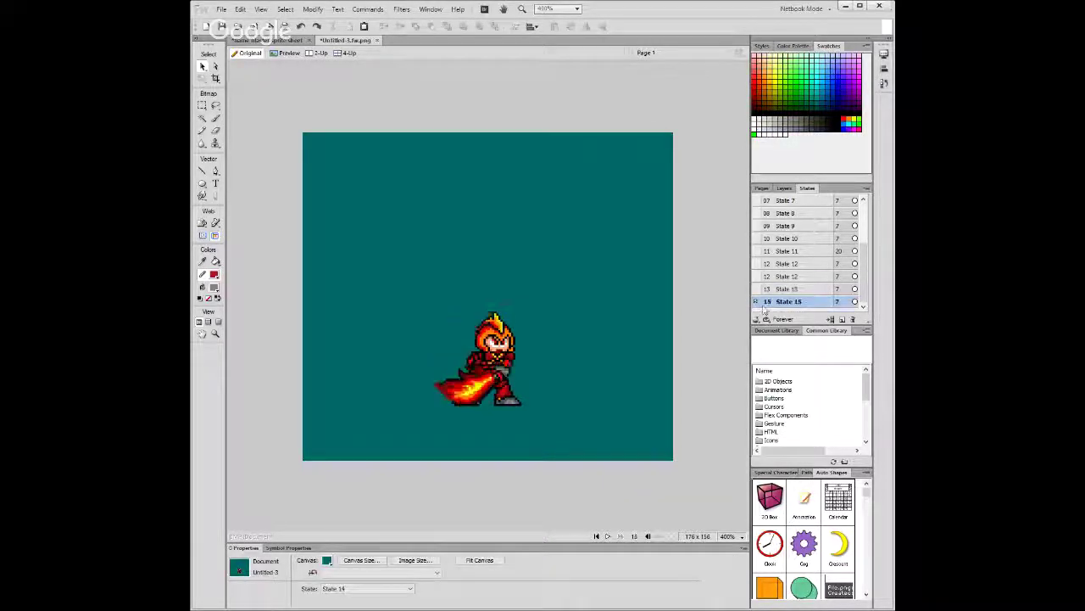
pyautogui.hotkey('ctrl', 'a')
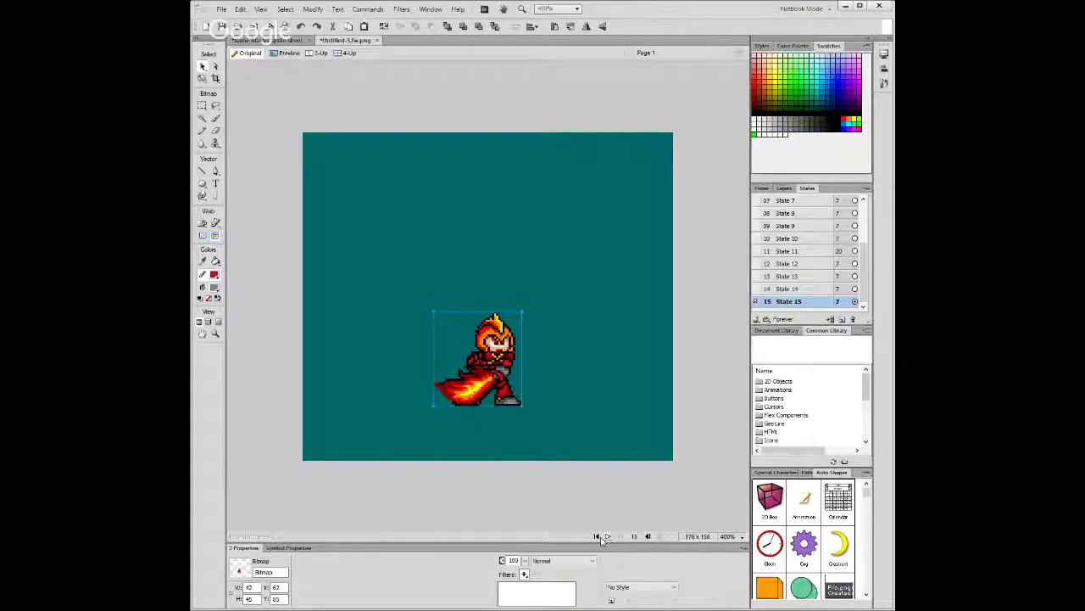
# Nudge the low-flame sprite in State 15 to X 61, Y 85, and recheck its alignment.
pyautogui.click(789, 302)
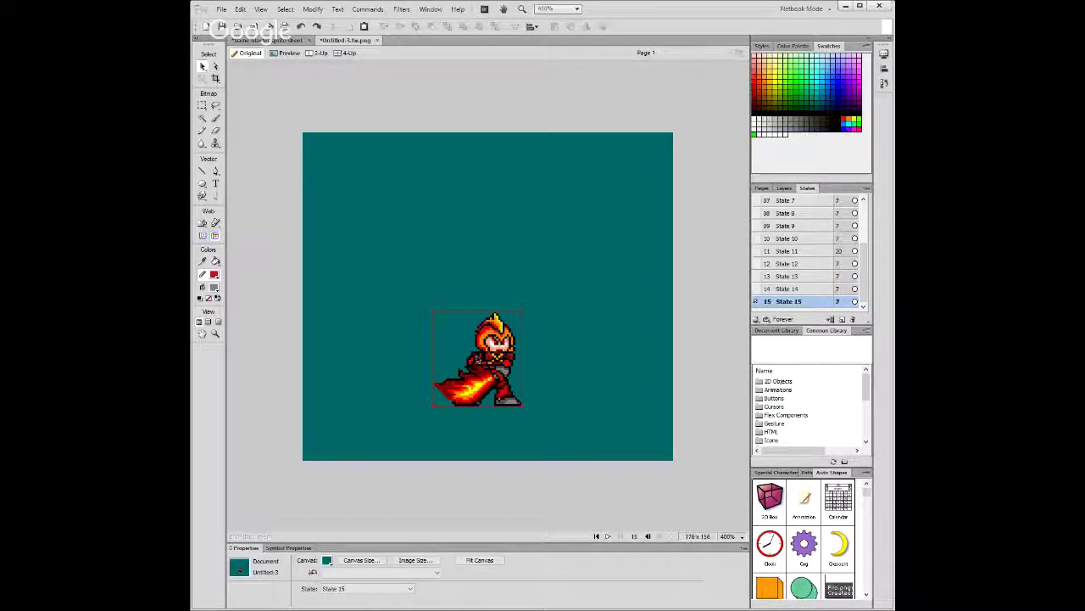
pyautogui.hotkey('ctrl', 'a')
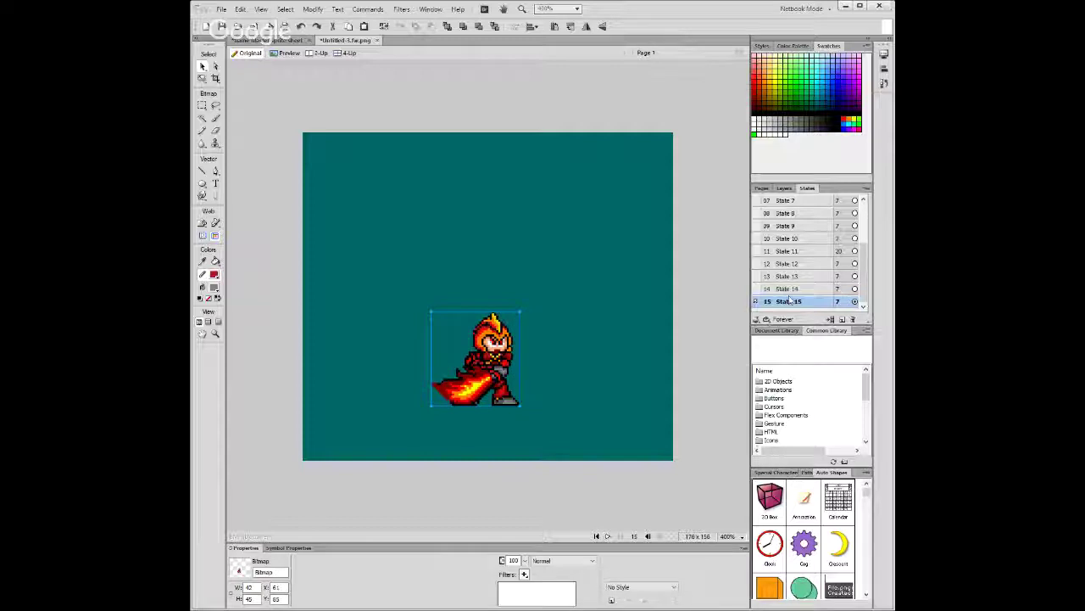
pyautogui.click(789, 302)
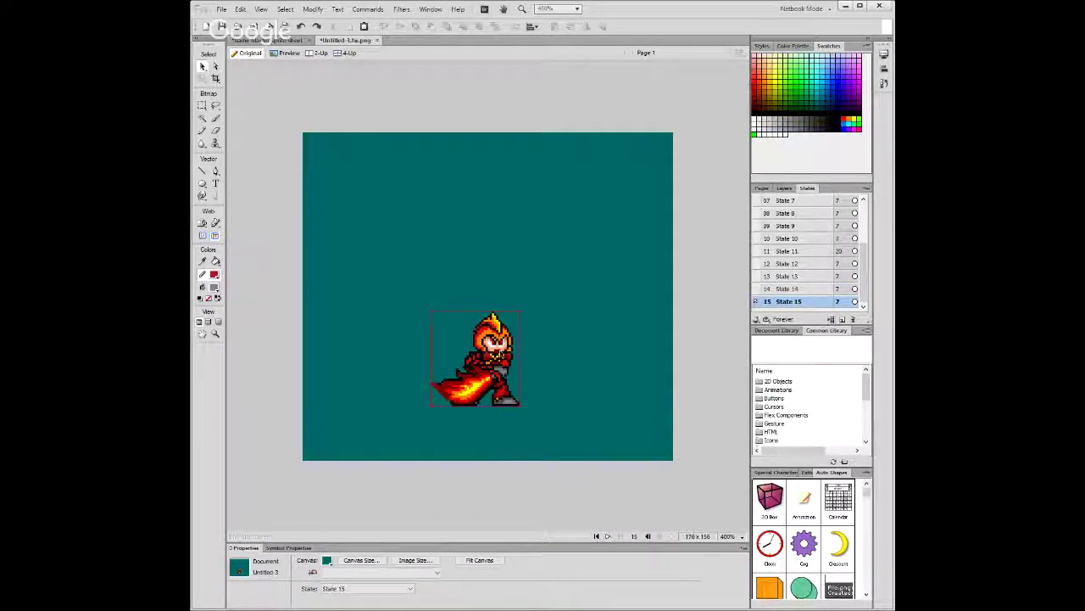
pyautogui.click(497, 355)
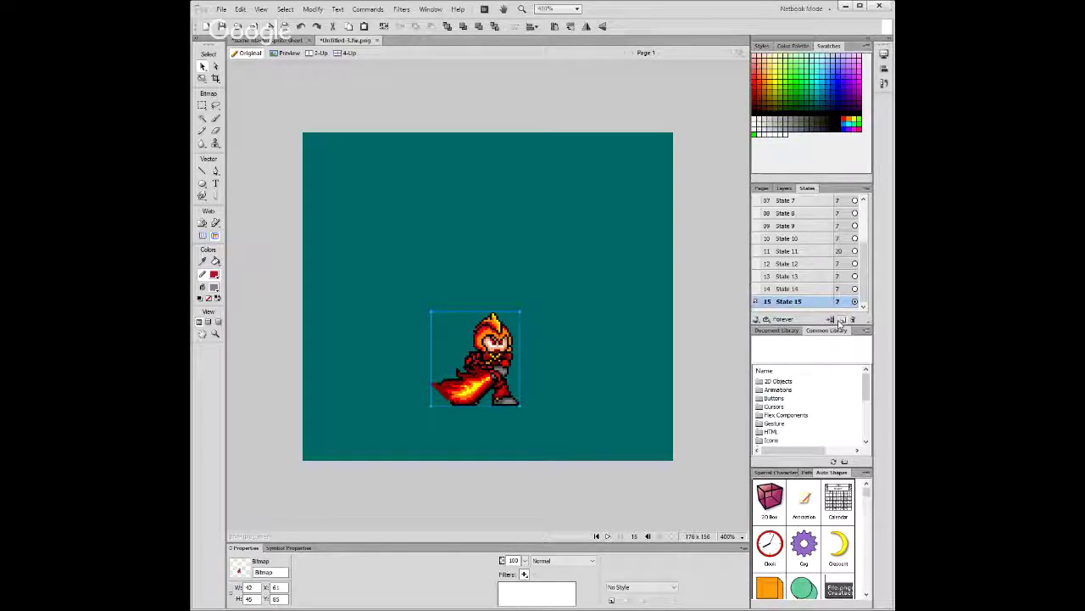
# Add State 16 with a copy of the State 15 sprite as an alignment reference, and copy the sheet's second sprite in the second pose row.
pyautogui.click(841, 319)
pyautogui.hotkey('ctrl', 'v')
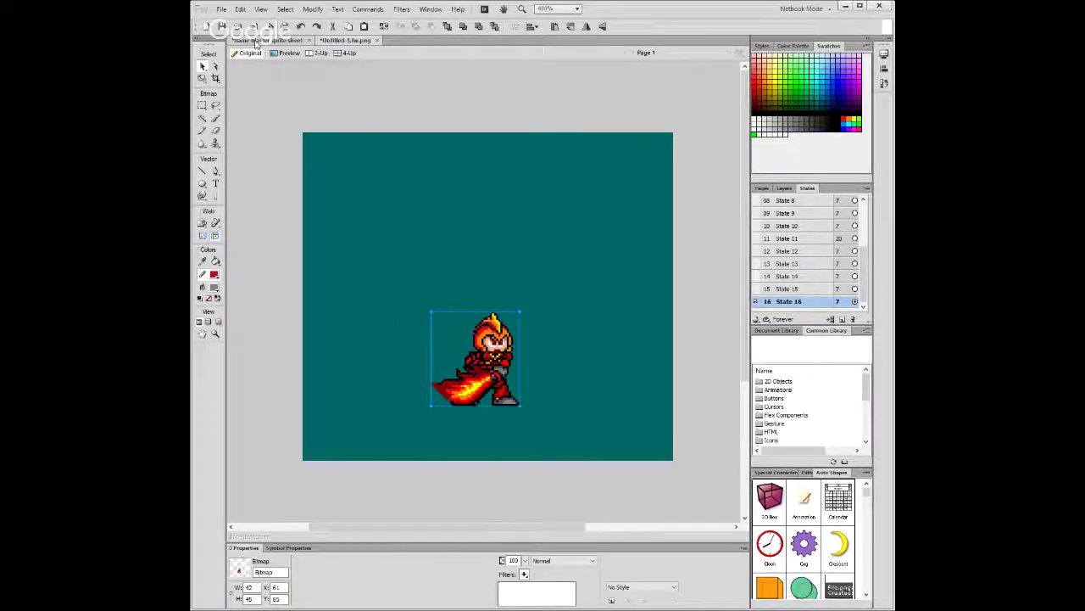
pyautogui.click(256, 40)
pyautogui.hotkey('ctrl', 'Tab')
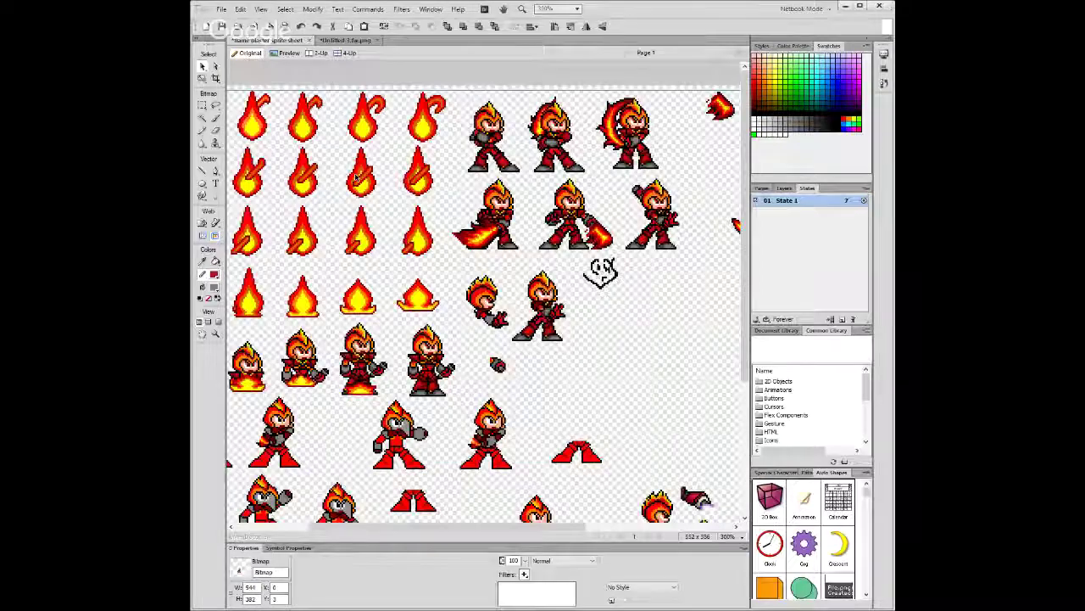
pyautogui.press('m')
pyautogui.moveTo(612, 174); pyautogui.dragTo(610, 181)
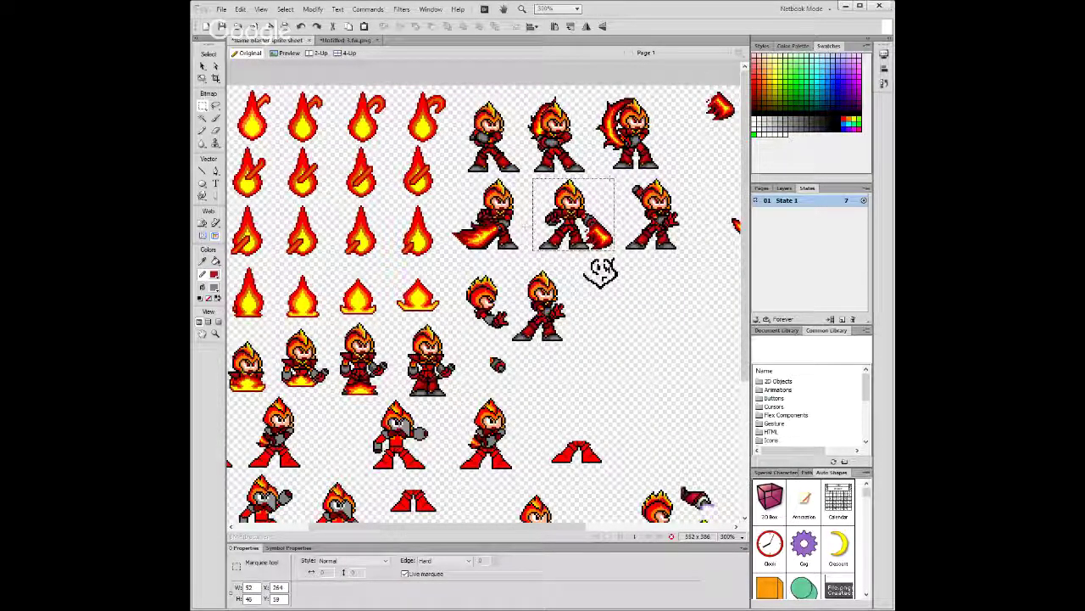
pyautogui.press('Down')
pyautogui.press('Down')
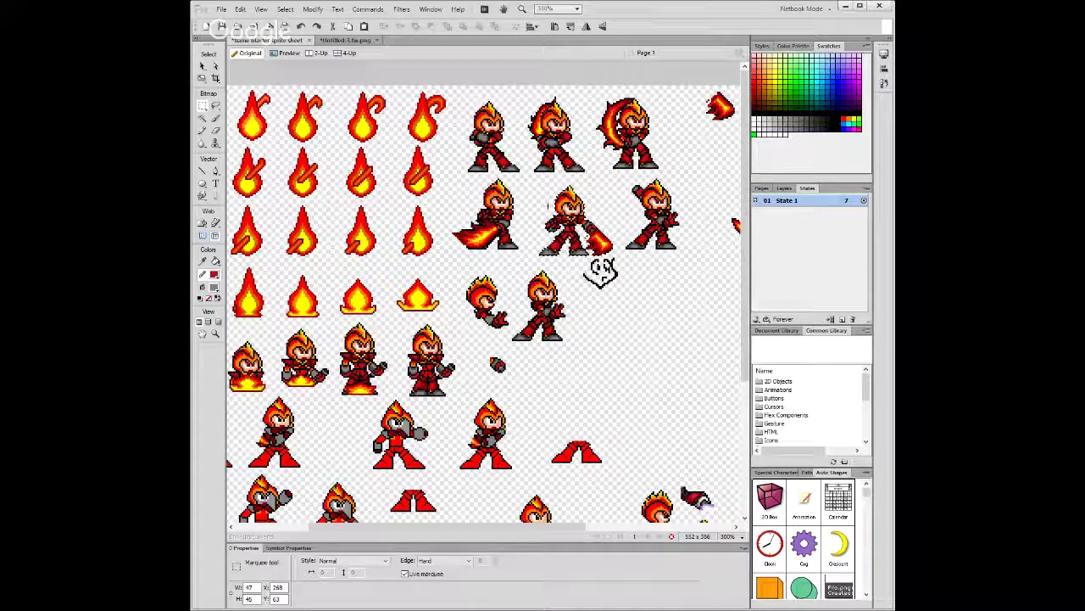
pyautogui.click(346, 40)
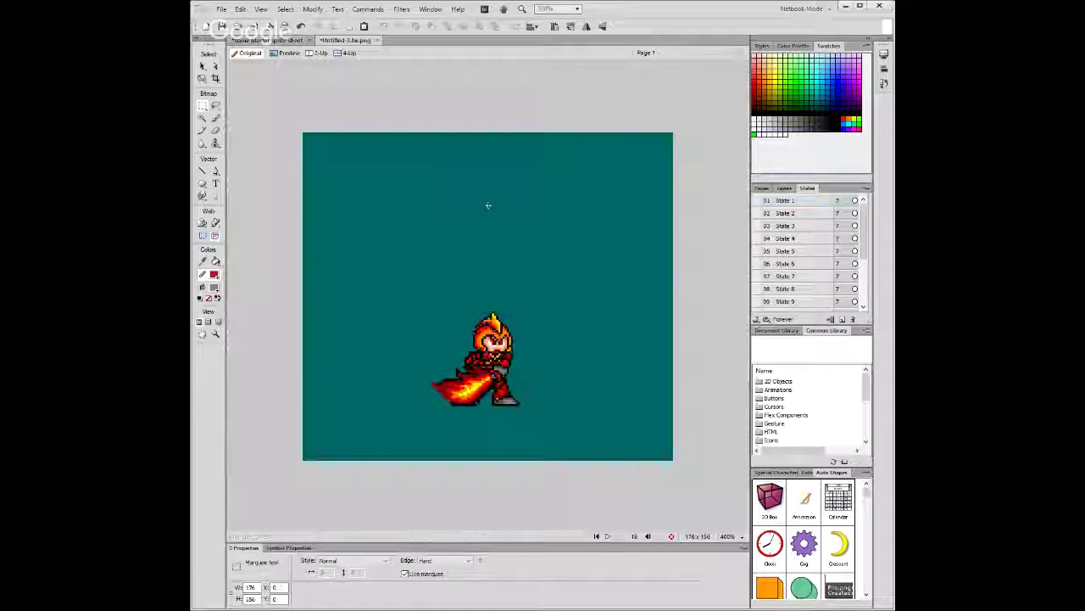
# Paste the forward-flame sprite into State 16, align it with the reference at X 71, Y 85, and delete the reference sprite.
pyautogui.press('m')
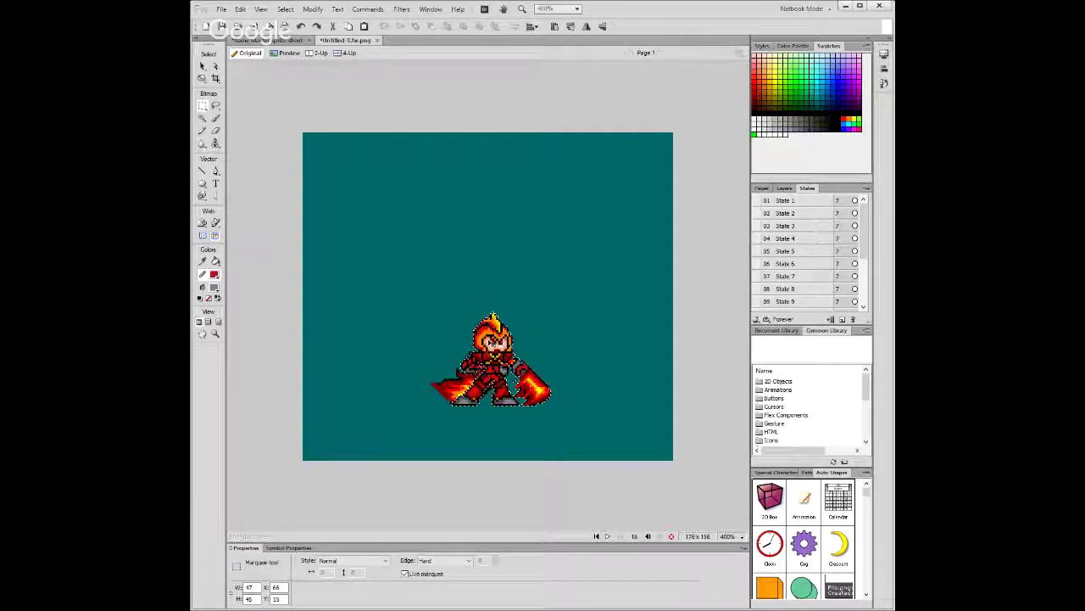
pyautogui.press('v')
pyautogui.click(442, 388)
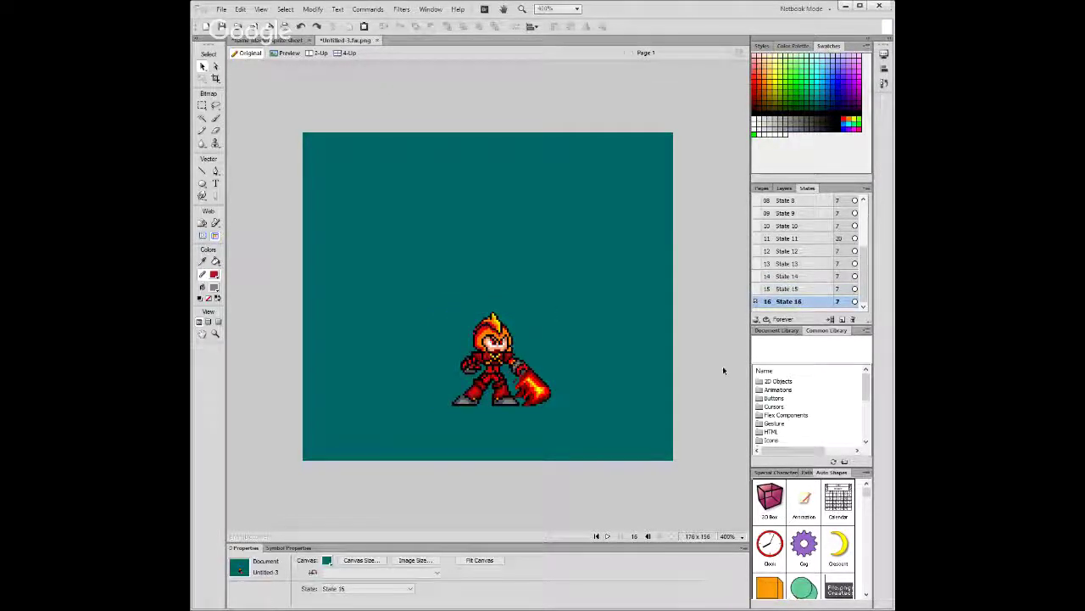
pyautogui.click(792, 300)
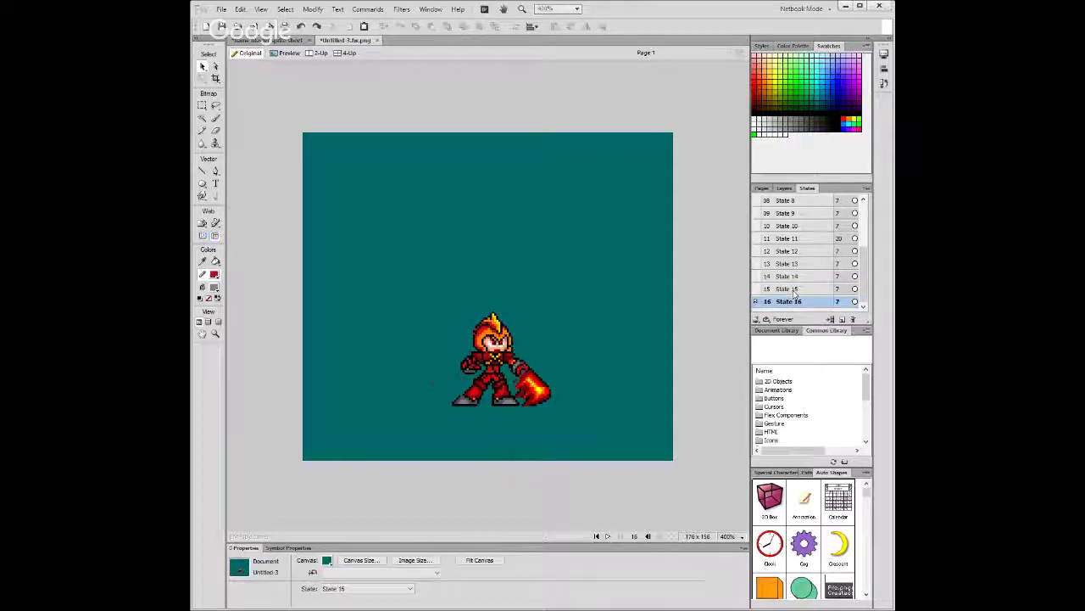
pyautogui.click(795, 289)
# Add State 17 with a copy of the State 16 sprite as an alignment reference, and copy the sheet's third sprite in the second pose row.
pyautogui.click(840, 319)
pyautogui.hotkey('ctrl', 'v')
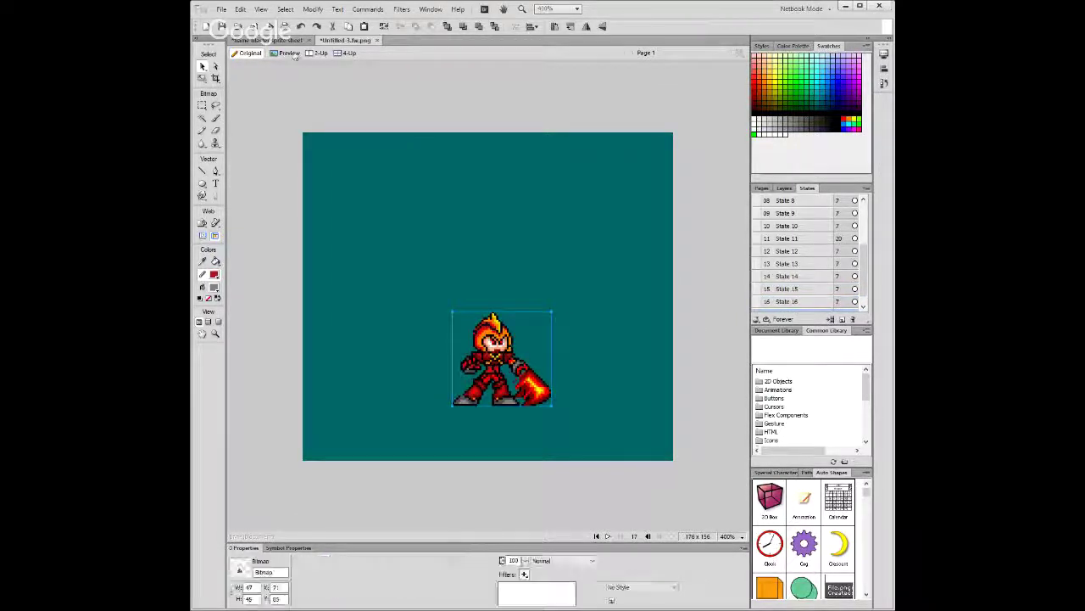
pyautogui.click(201, 107)
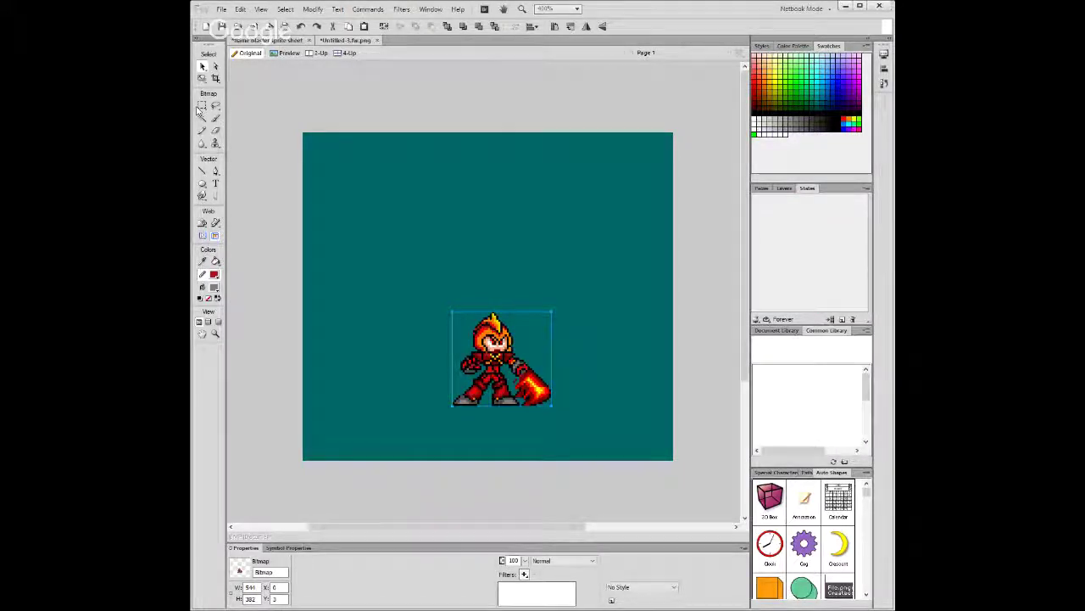
pyautogui.click(268, 40)
pyautogui.moveTo(625, 249)
pyautogui.mouseDown()
pyautogui.moveTo(677, 213)
pyautogui.moveTo(678, 179)
pyautogui.mouseUp()
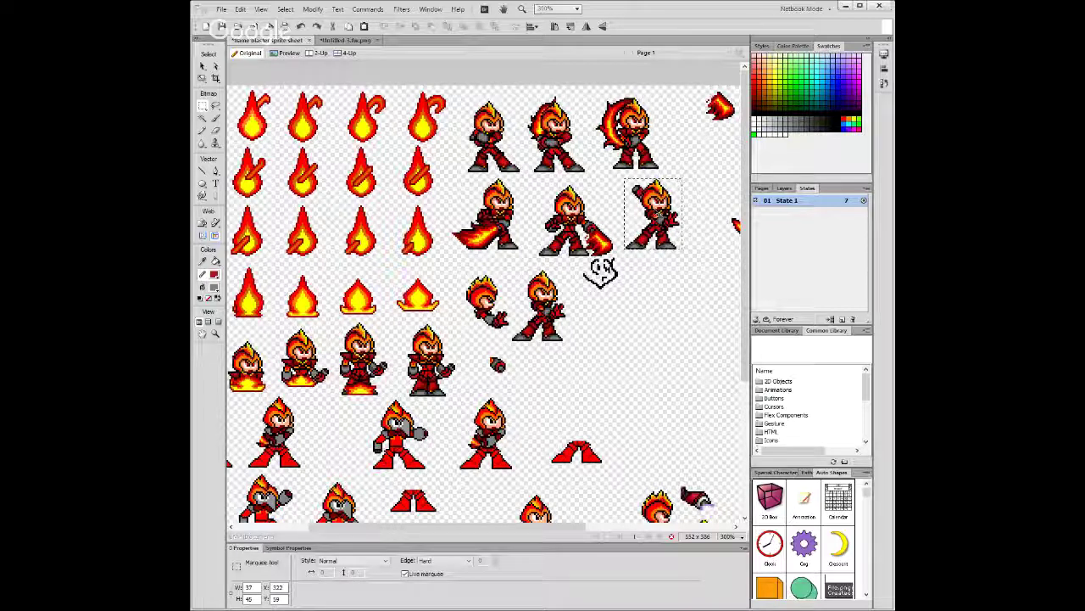
pyautogui.hotkey('ctrl', 'x')
pyautogui.hotkey('ctrl', 'v')
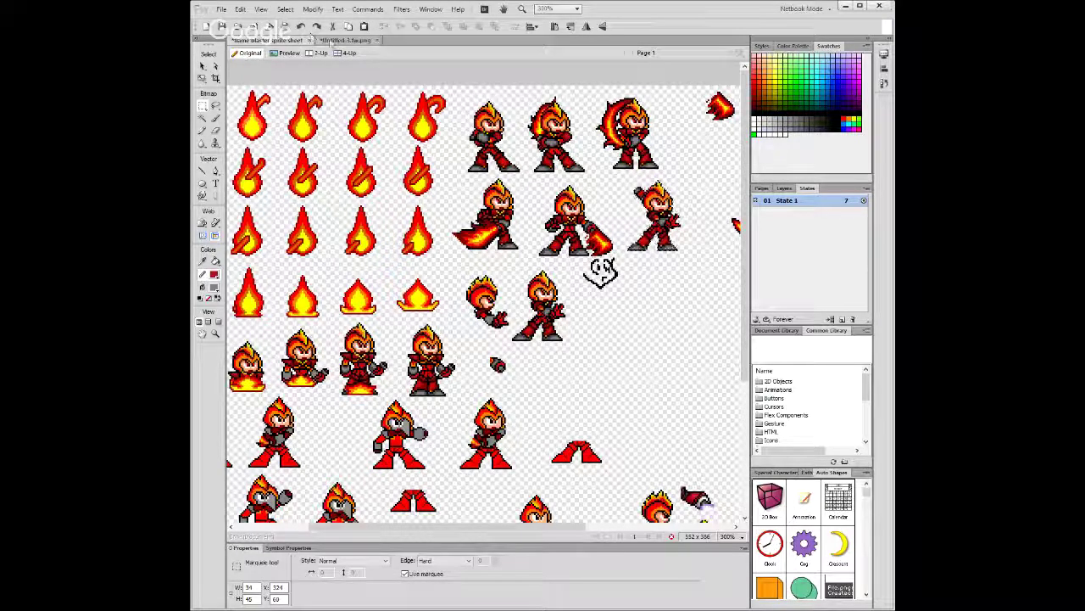
pyautogui.click(332, 40)
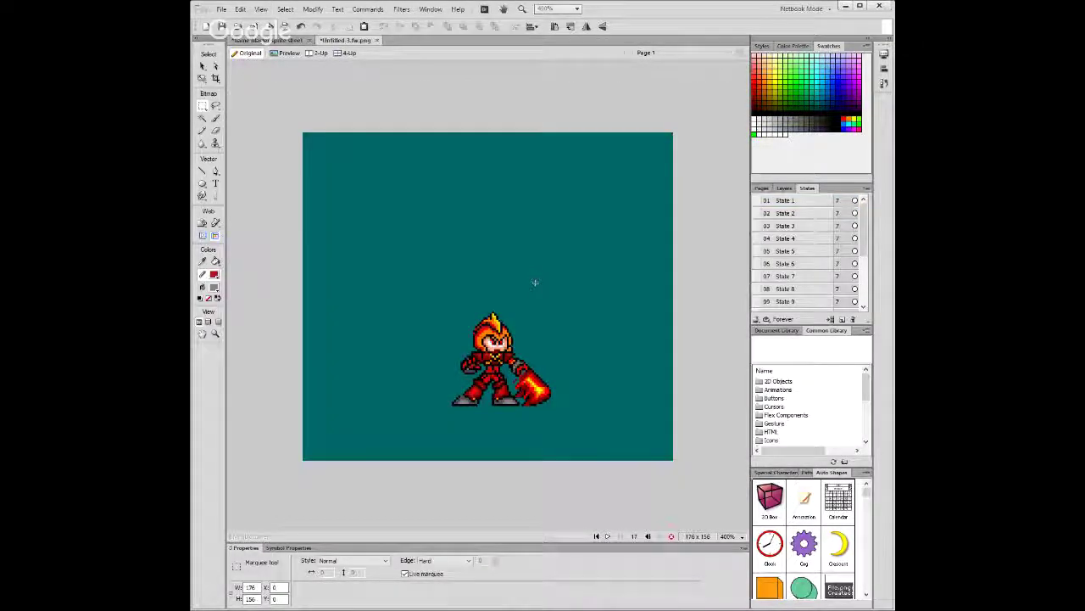
# Paste the raised-arm sprite into State 17, align it with the reference at X 71, Y 85, and delete the reference sprite.
pyautogui.hotkey('ctrl', 'v')
pyautogui.moveTo(486, 280); pyautogui.dragTo(487, 344)
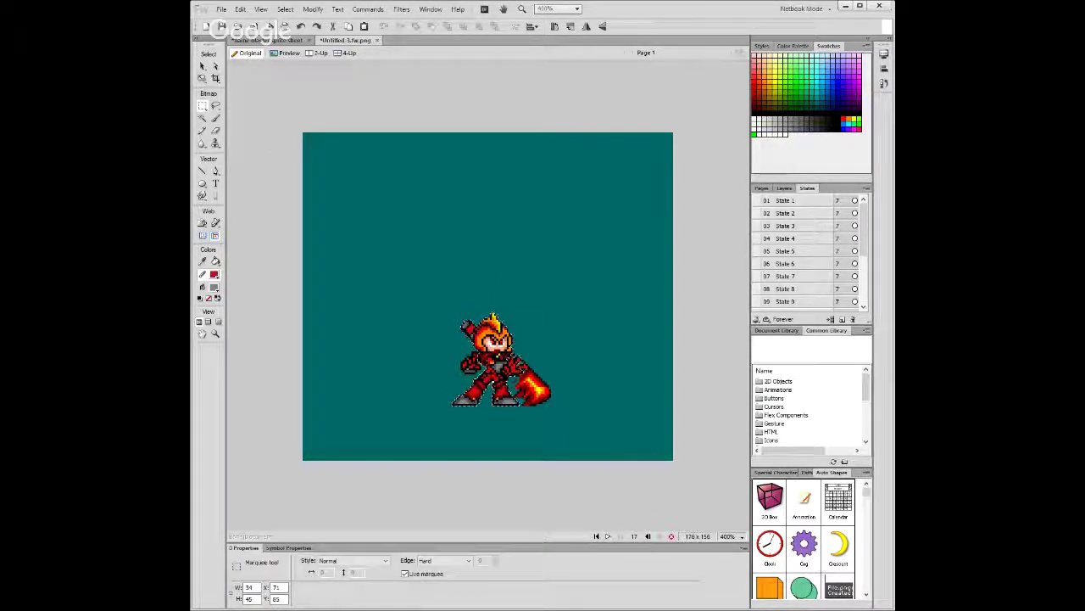
pyautogui.press('v')
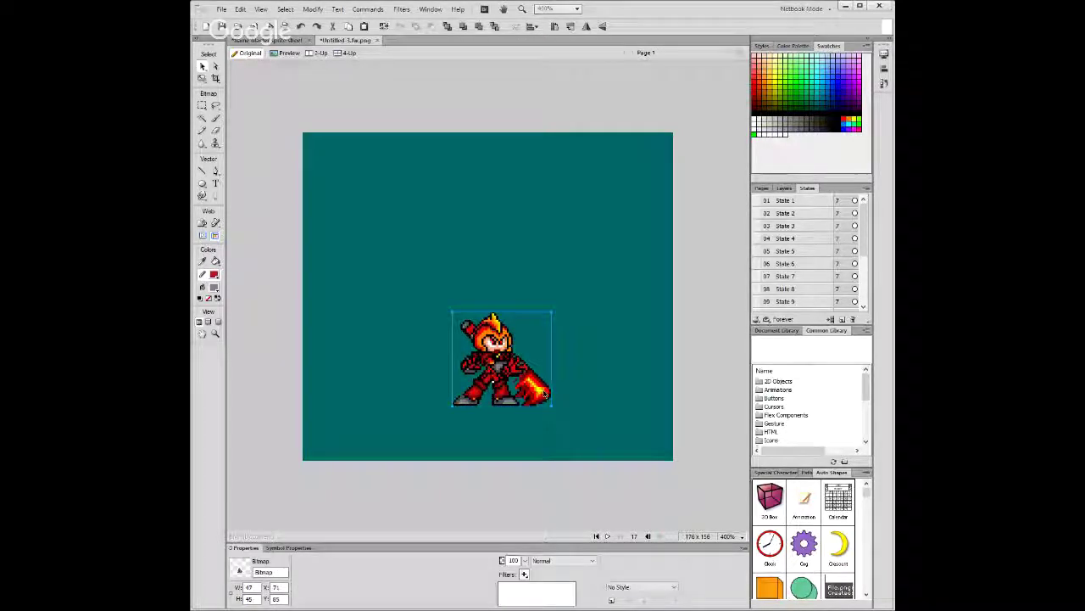
pyautogui.press('Delete')
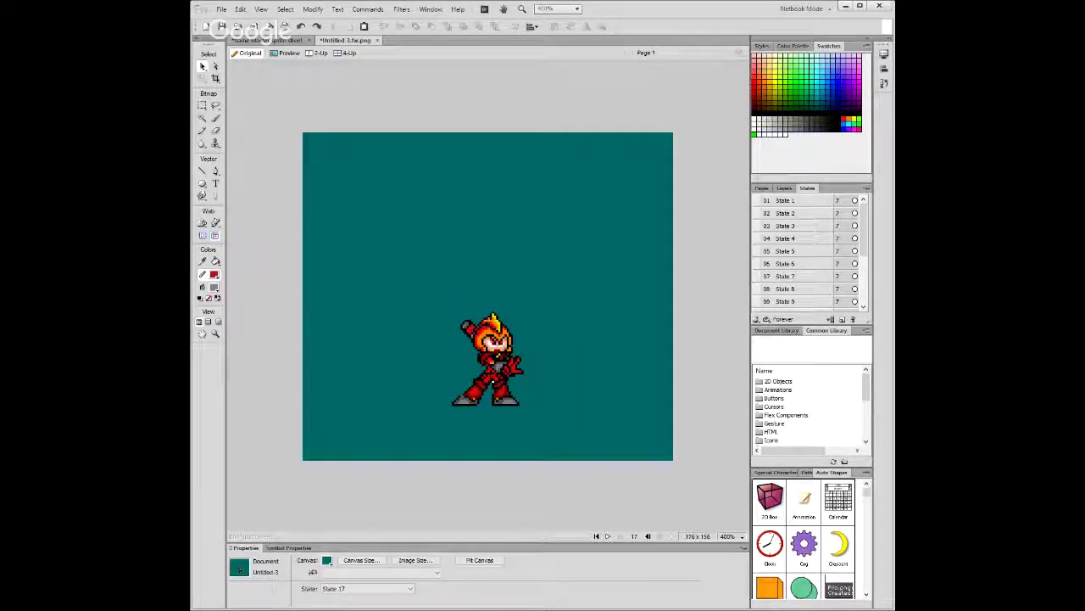
# Inspect the pixels of the raised-arm sprite in State 17 up close.
pyautogui.click(202, 118)
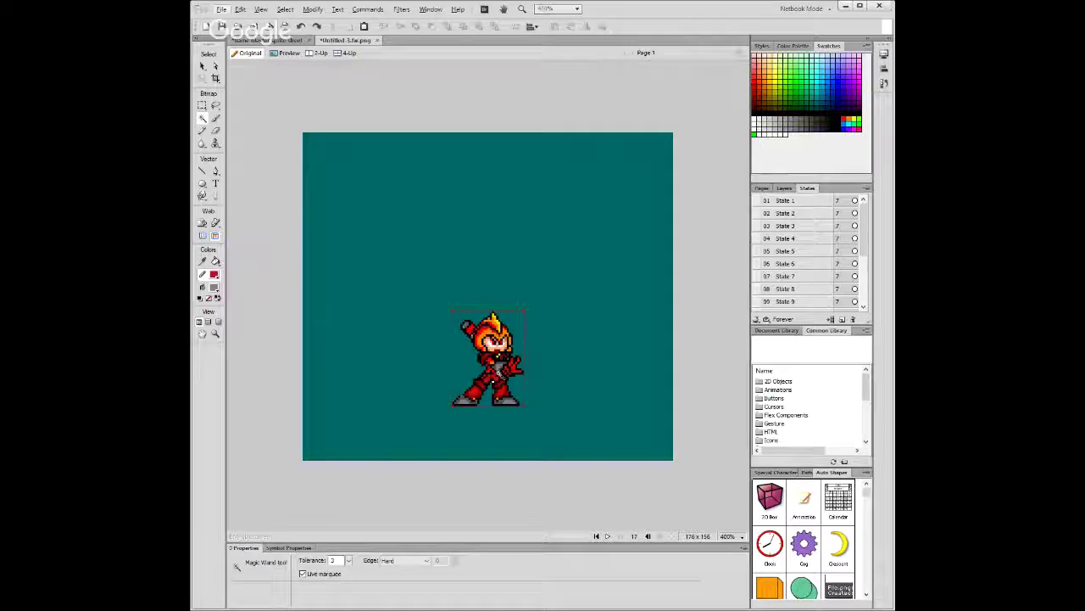
pyautogui.hotkey('ctrl', '=')
pyautogui.hotkey('ctrl', '=')
pyautogui.scroll(-3, 504, 500)
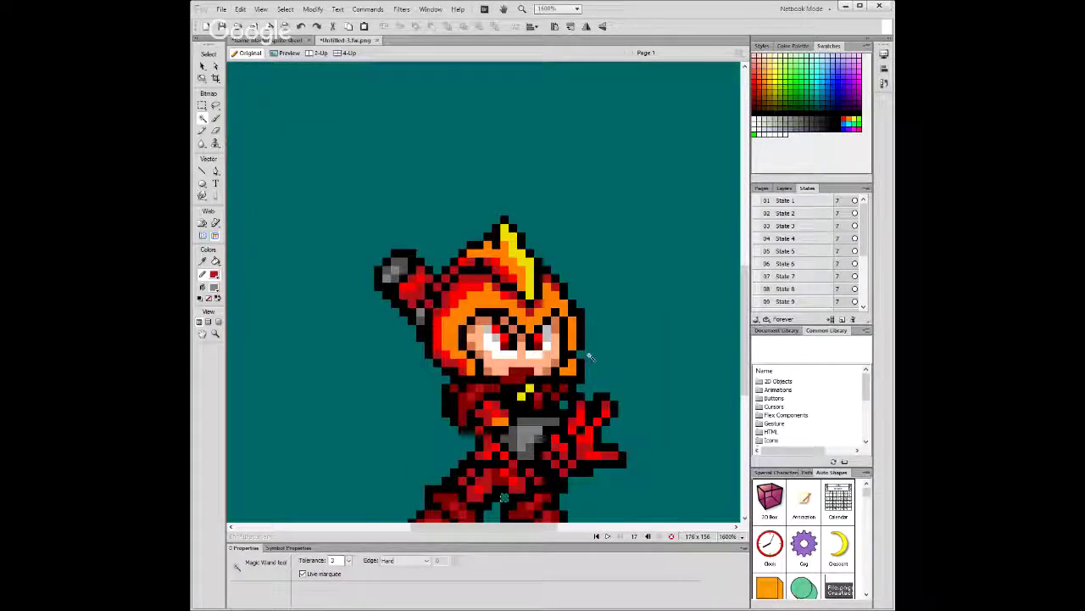
pyautogui.press('v')
pyautogui.hotkey('ctrl', '-')
pyautogui.hotkey('ctrl', '-')
pyautogui.hotkey('ctrl', '=')
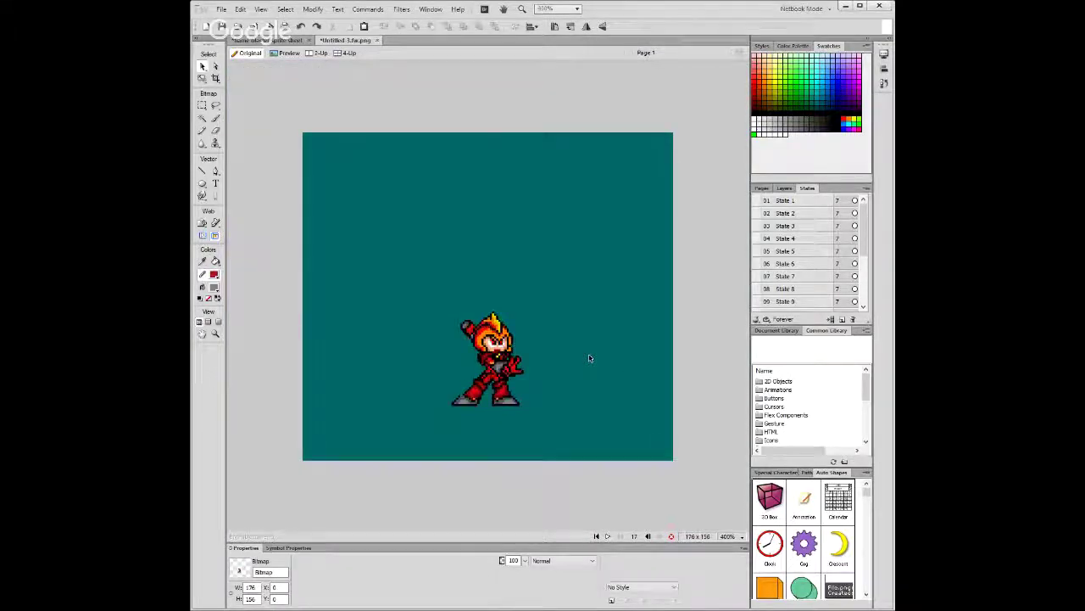
pyautogui.hotkey('ctrl', '=')
pyautogui.hotkey('ctrl', '-')
pyautogui.press('w')
# Play the animation through State 17 and check the helmet edge and the flow of the swing.
pyautogui.scroll(-3, 805, 254)
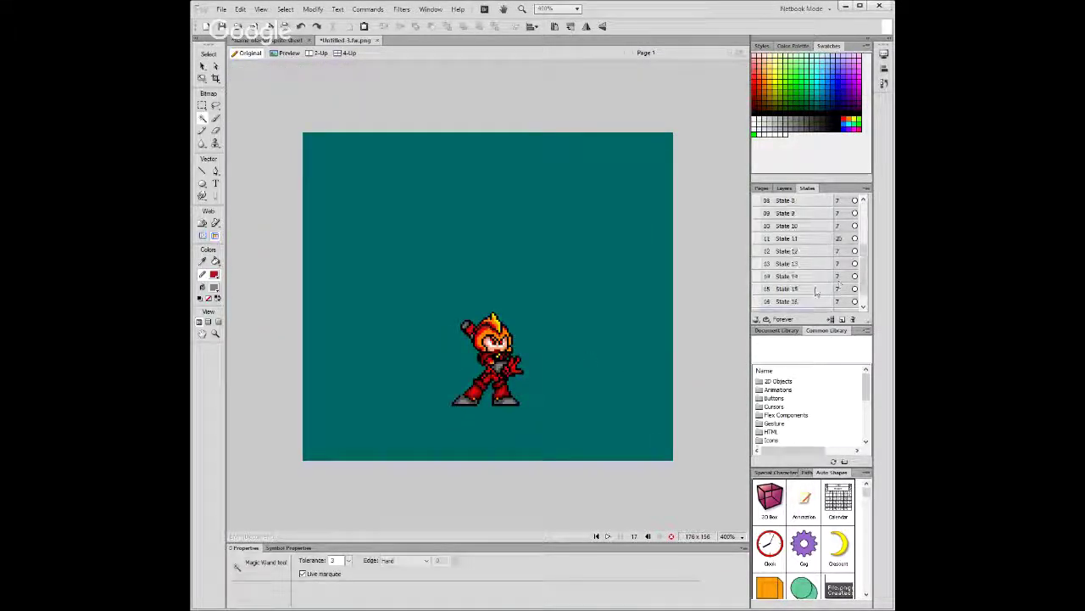
pyautogui.click(607, 536)
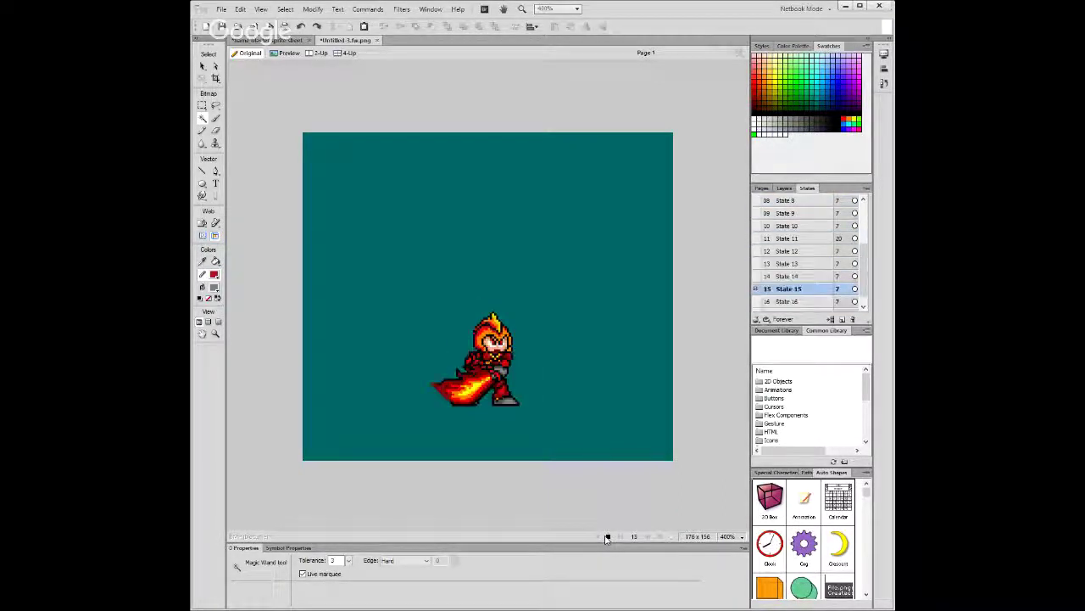
pyautogui.click(607, 537)
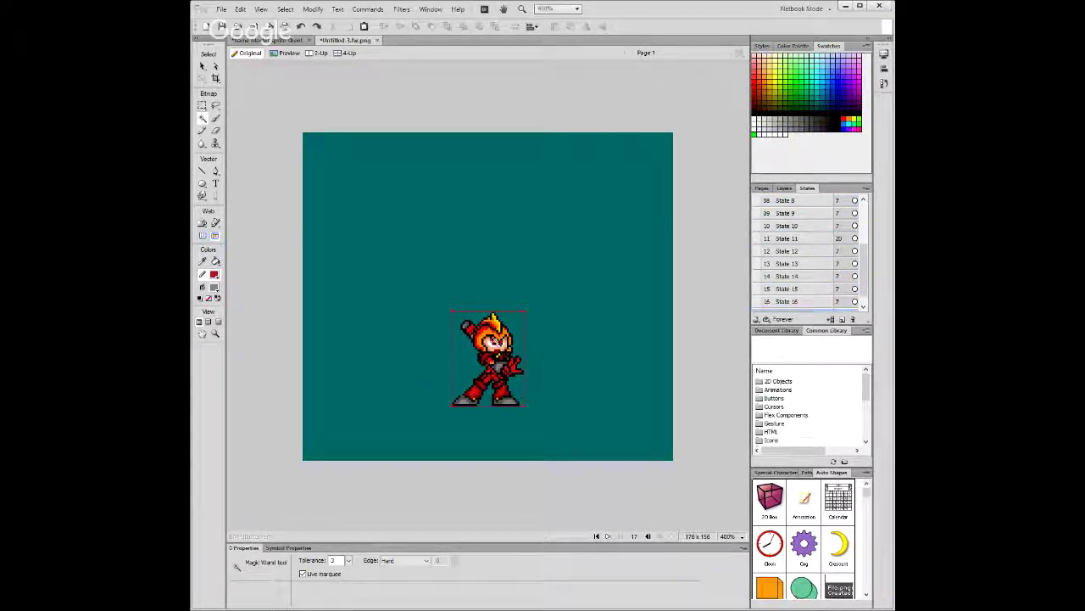
pyautogui.click(648, 537)
pyautogui.click(658, 537)
pyautogui.click(203, 106)
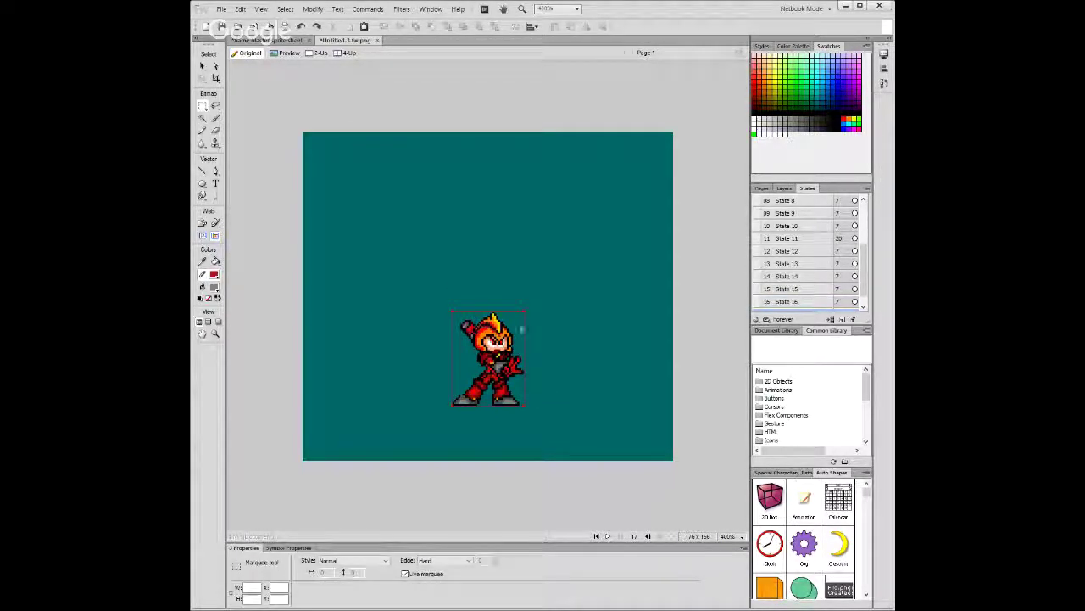
pyautogui.moveTo(508, 330); pyautogui.dragTo(514, 336)
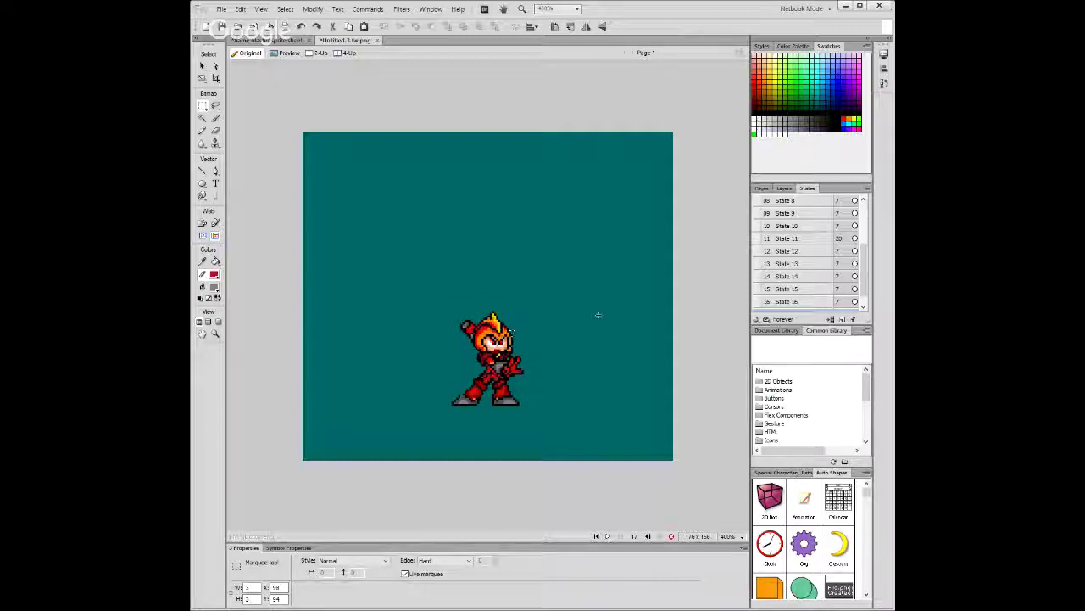
pyautogui.click(605, 536)
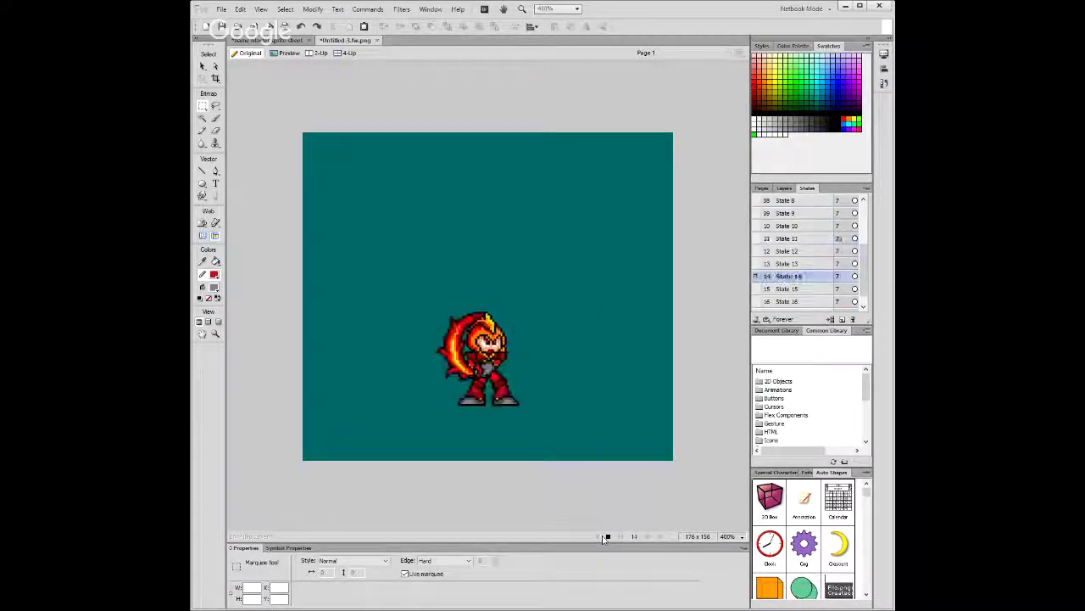
pyautogui.click(605, 537)
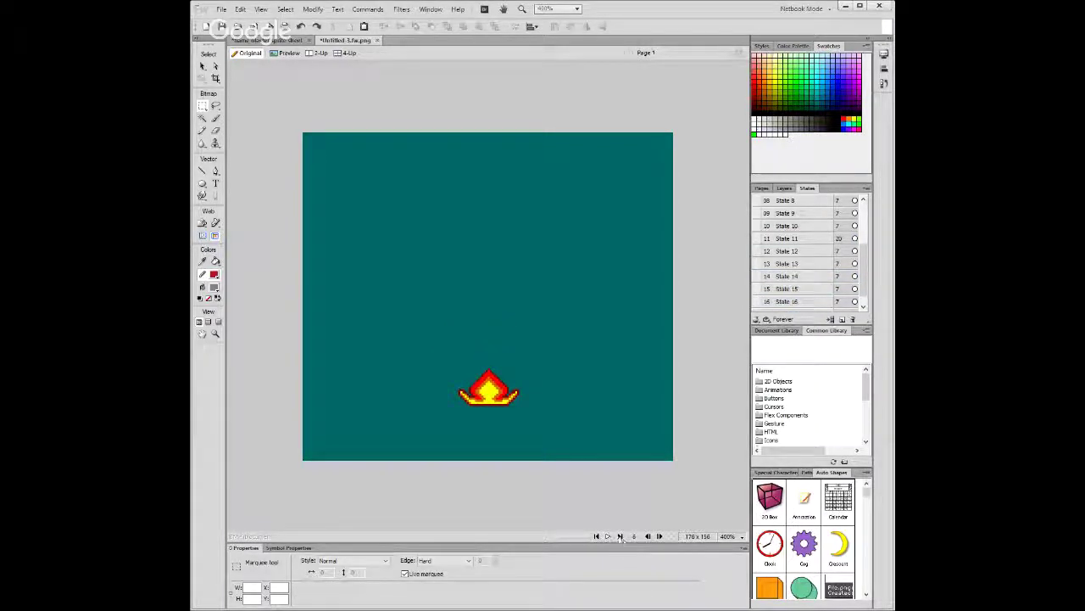
pyautogui.click(620, 537)
# Select and copy the raised-arm sprite in State 17.
pyautogui.click(280, 40)
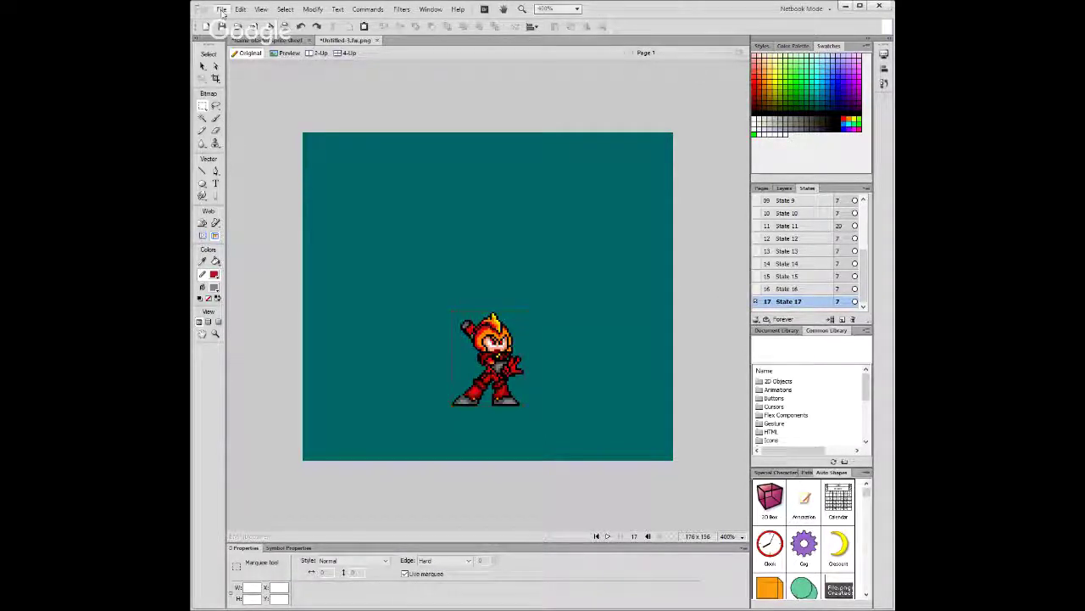
pyautogui.click(202, 66)
pyautogui.click(480, 329)
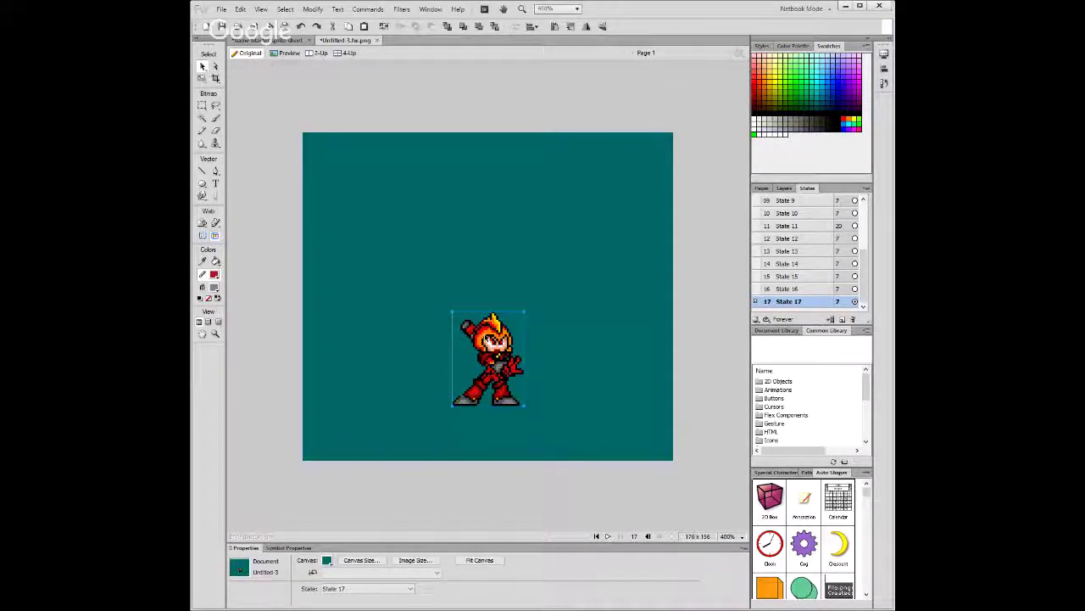
pyautogui.click(267, 39)
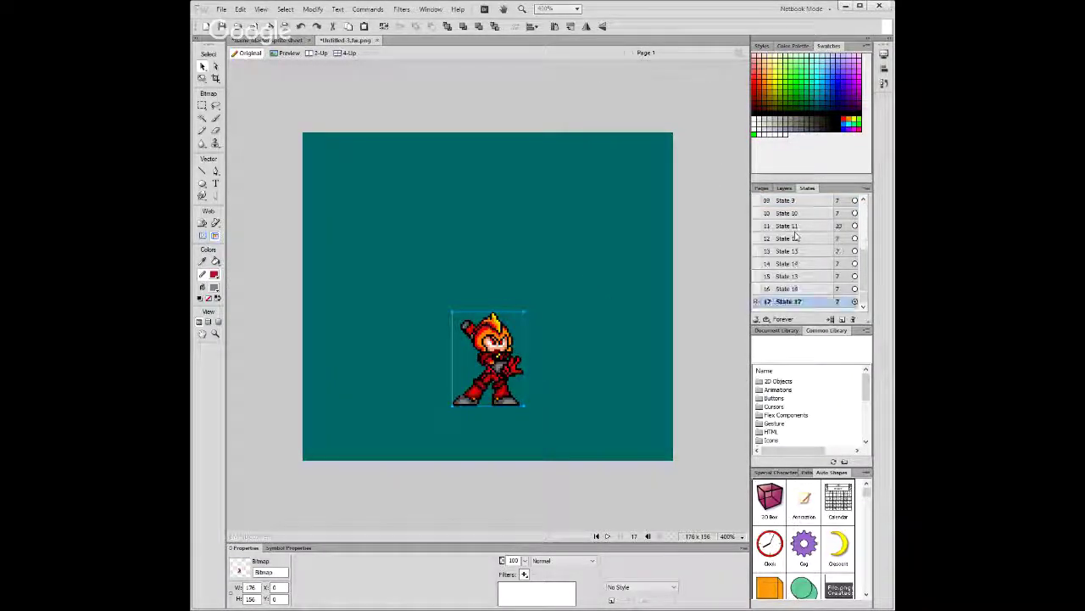
# Add States 18 to 23, paste the copied raised-arm sprite into each at the same position, and return to State 17.
pyautogui.click(841, 319)
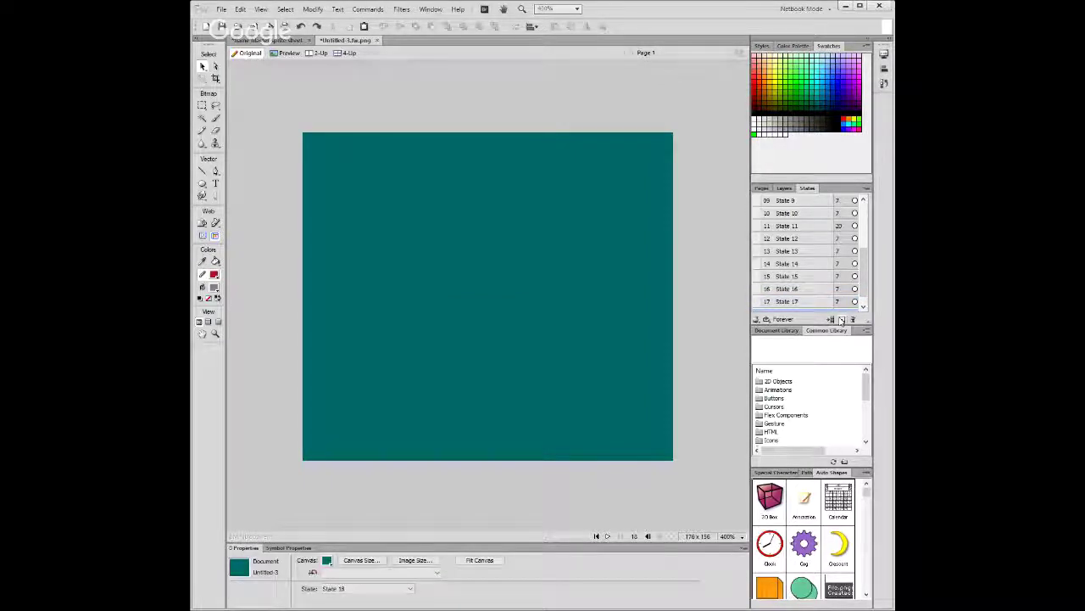
pyautogui.hotkey('ctrl', 'v')
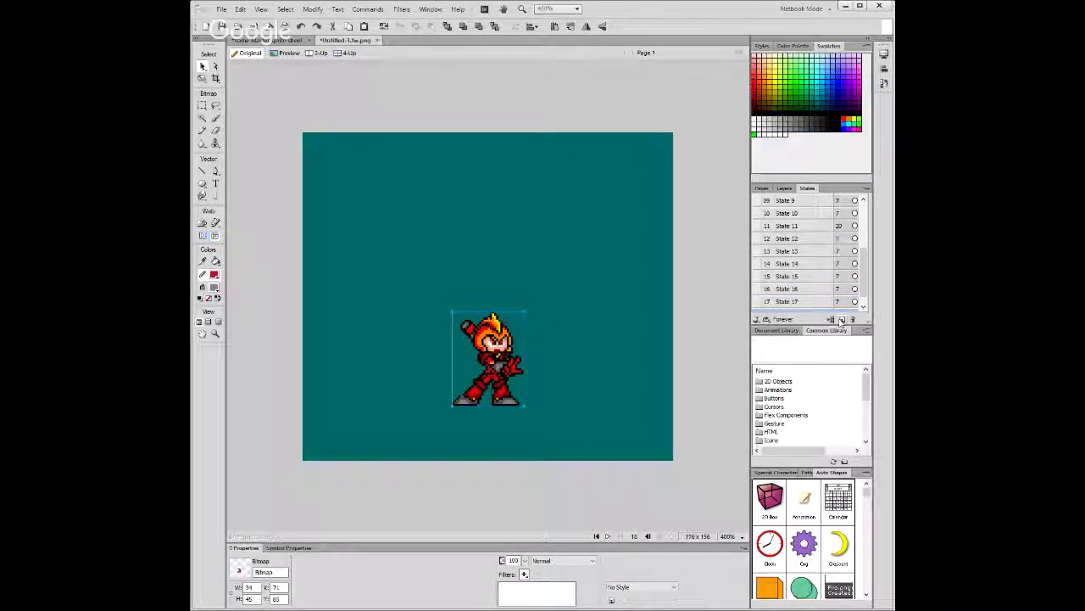
pyautogui.click(841, 319)
pyautogui.hotkey('ctrl', 'v')
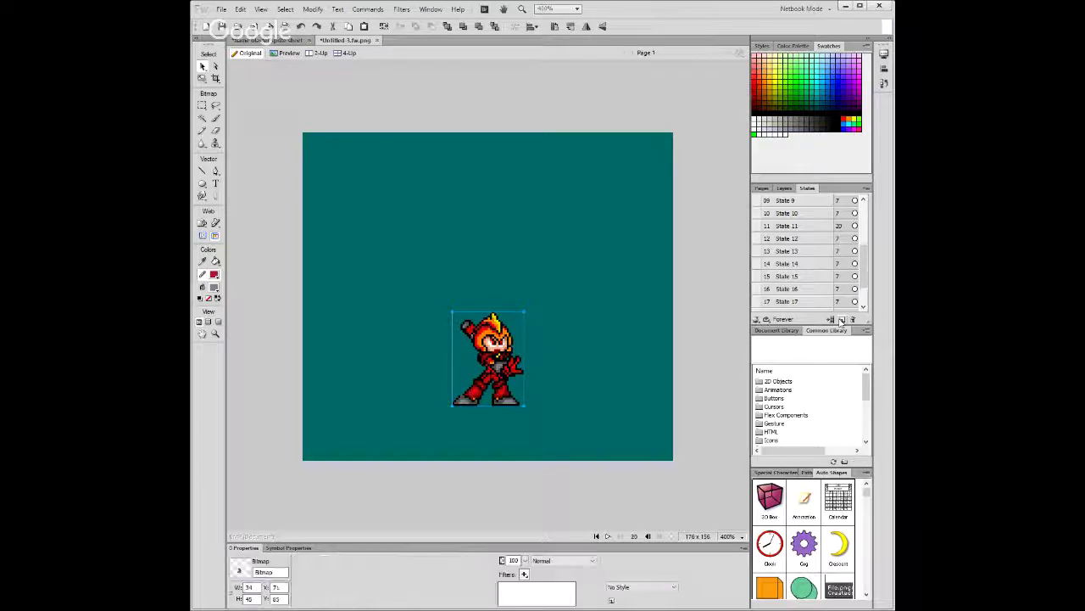
pyautogui.click(841, 319)
pyautogui.click(841, 319)
pyautogui.click(841, 319)
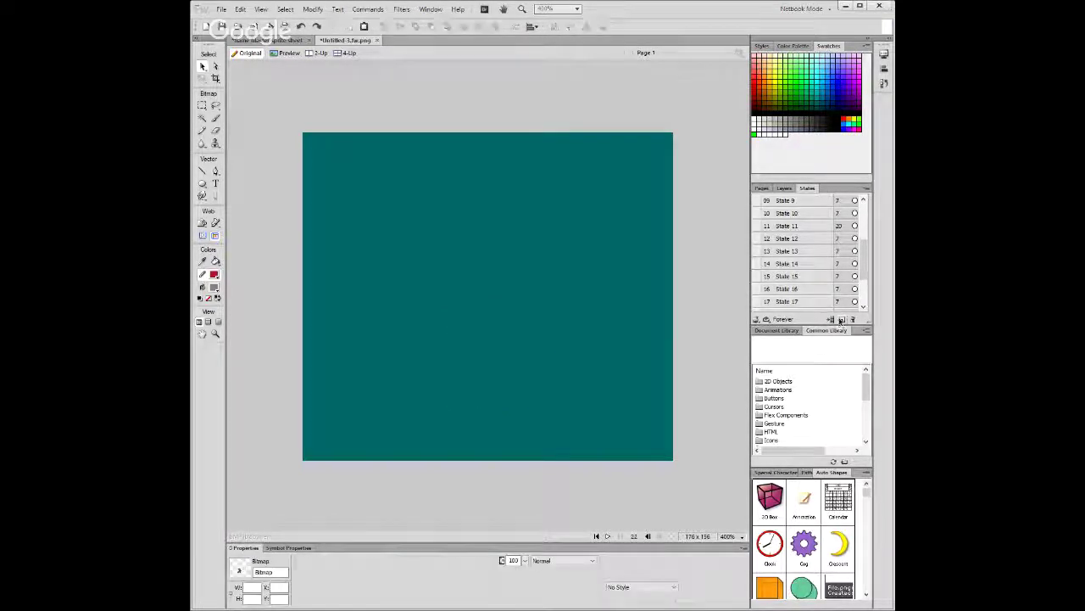
pyautogui.hotkey('ctrl', 'v')
pyautogui.click(840, 320)
pyautogui.hotkey('ctrl', 'v')
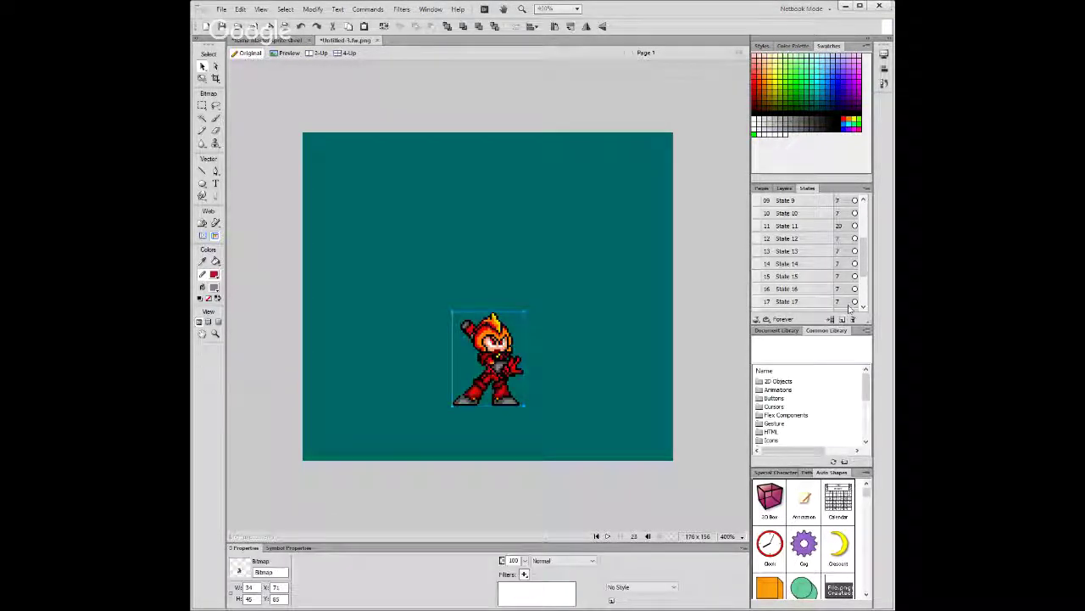
pyautogui.scroll(-2, 850, 310)
pyautogui.click(788, 225)
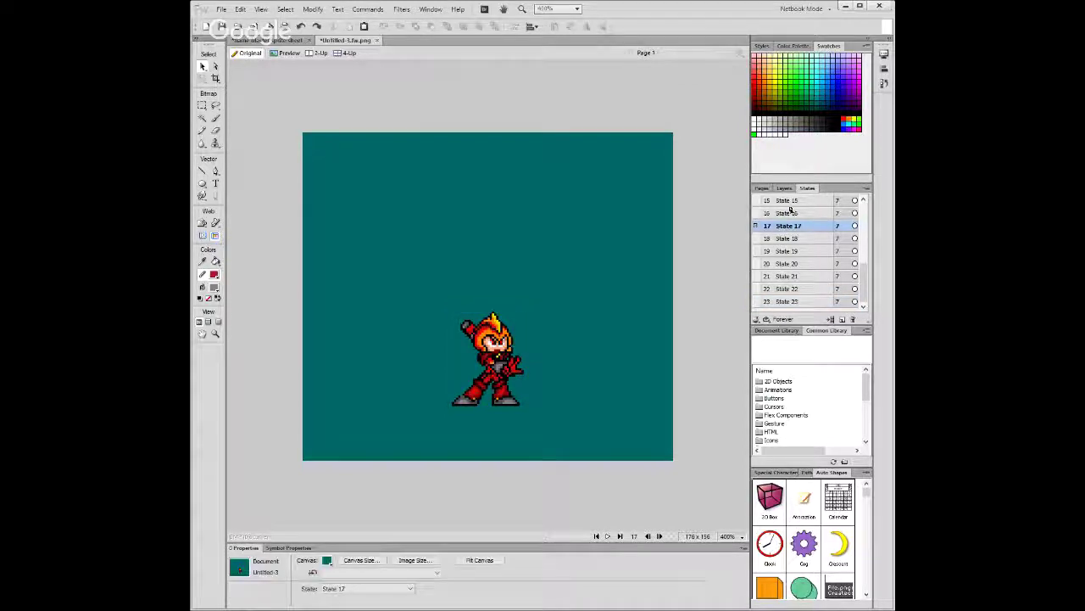
# Step through States 16 to 23 and compare the sprite's position from frame to frame.
pyautogui.click(789, 212)
pyautogui.click(797, 227)
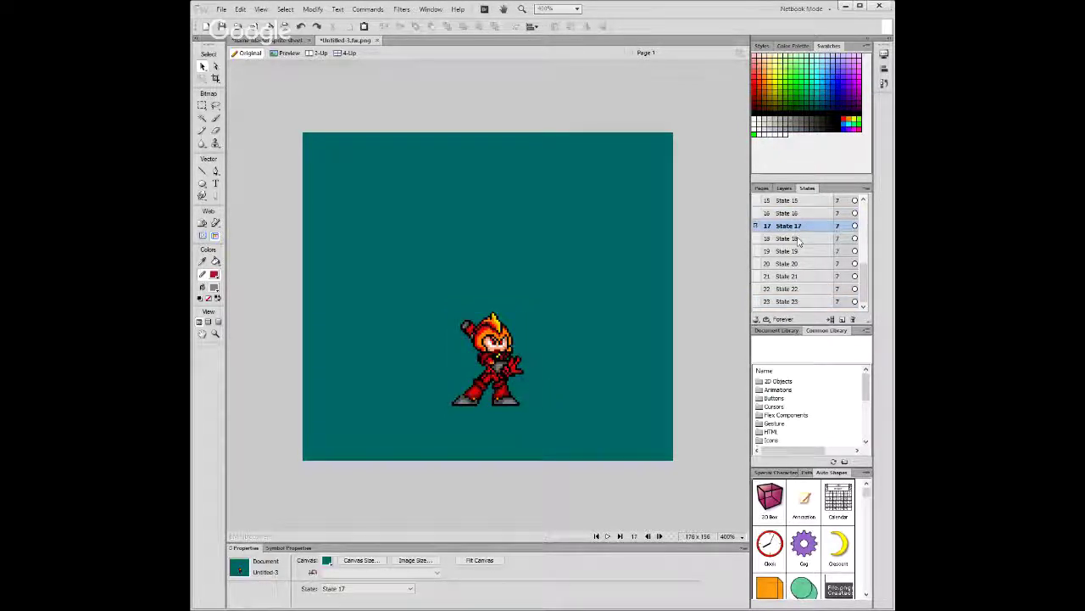
pyautogui.click(798, 239)
pyautogui.click(799, 252)
pyautogui.click(800, 264)
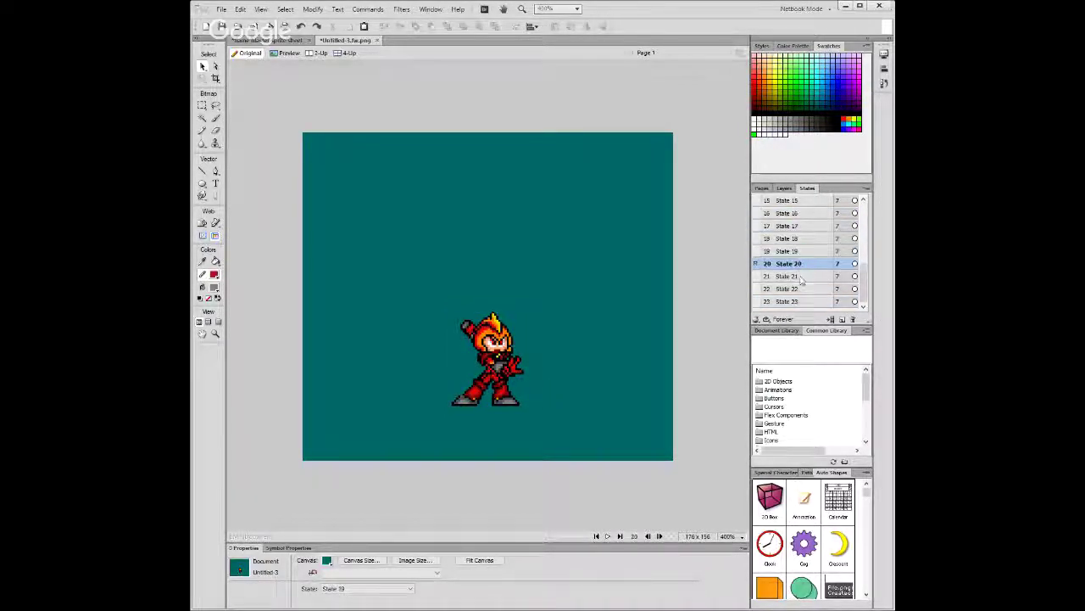
pyautogui.click(800, 277)
pyautogui.click(800, 288)
pyautogui.click(800, 301)
pyautogui.click(803, 229)
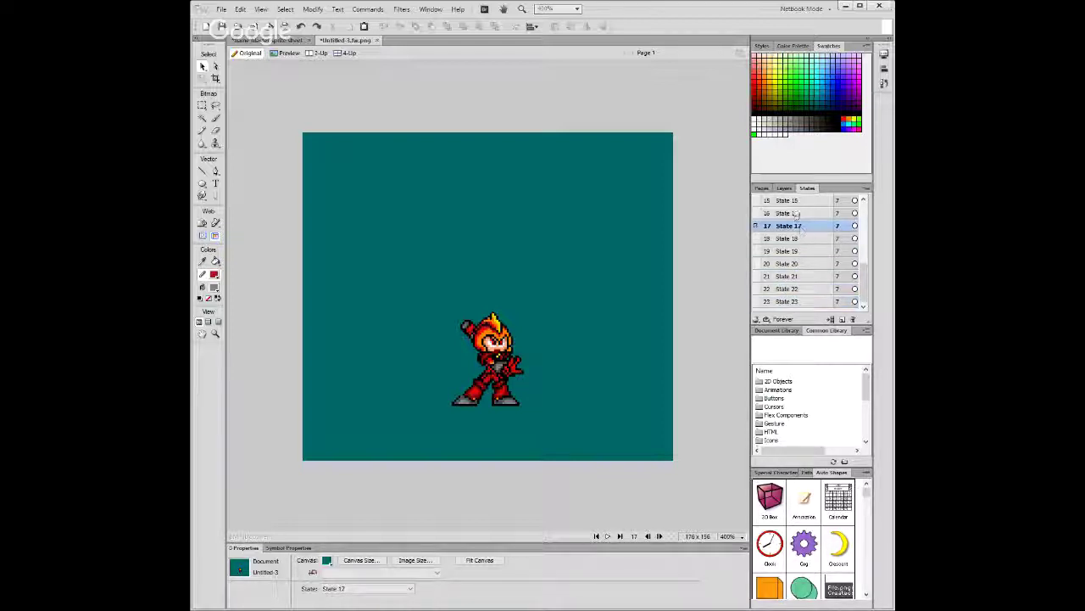
pyautogui.click(795, 213)
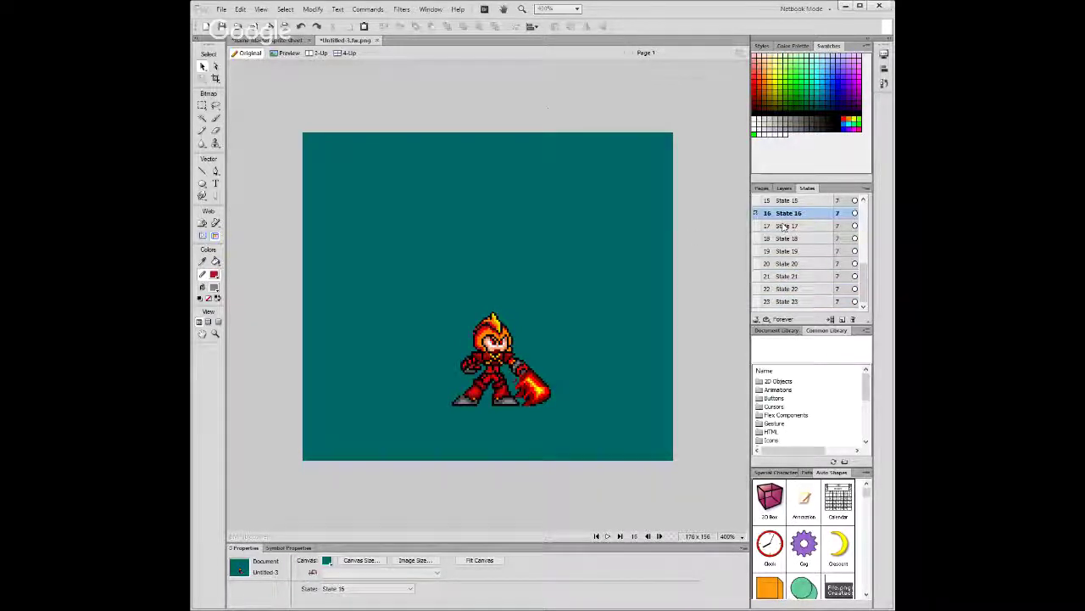
# Select and copy the large curved flame arc in the name blaster sprite sheet with a rectangular marquee.
pyautogui.click(267, 40)
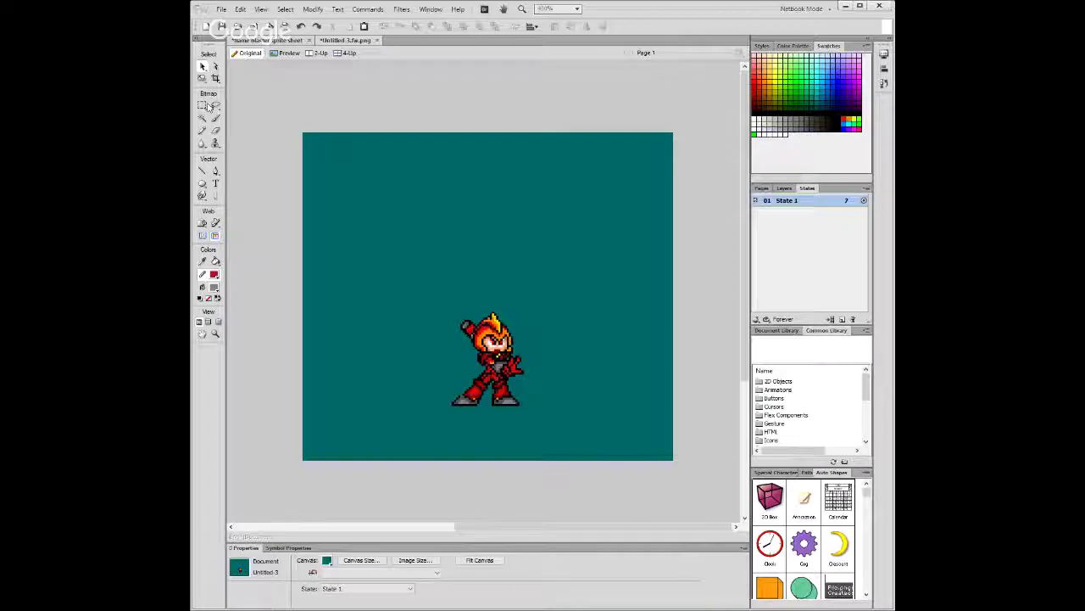
pyautogui.hotkey('ctrl', 'Tab')
pyautogui.press('m')
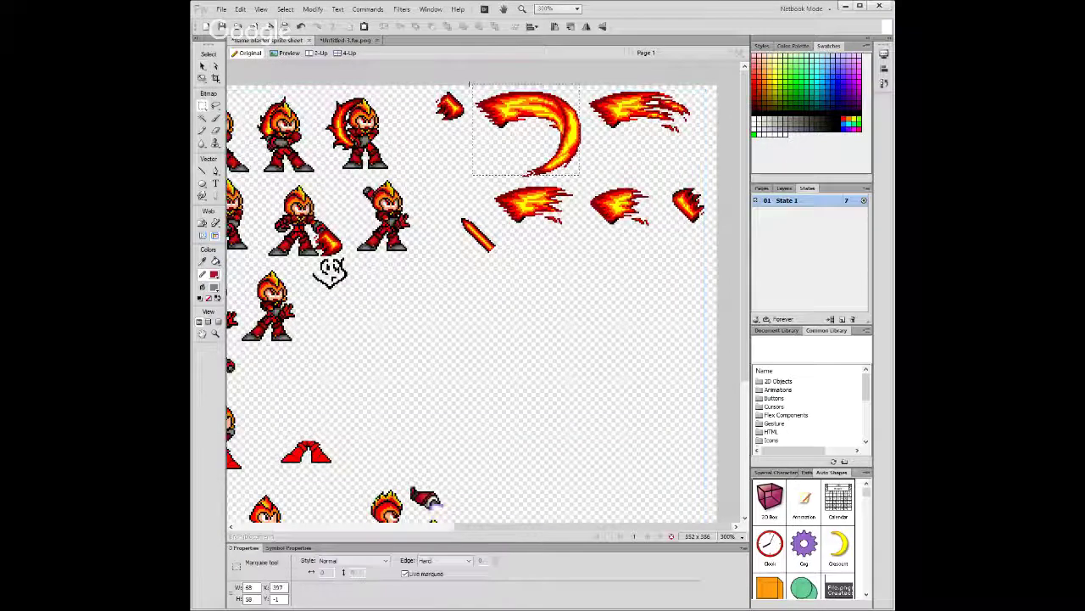
pyautogui.moveTo(580, 174); pyautogui.dragTo(469, 87)
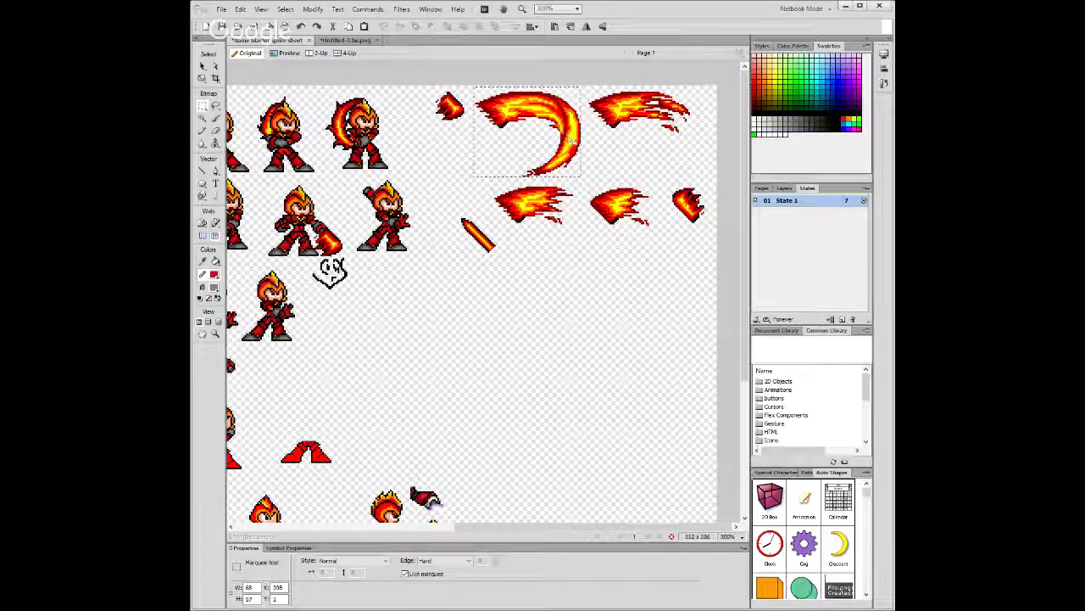
pyautogui.moveTo(570, 140); pyautogui.dragTo(572, 146)
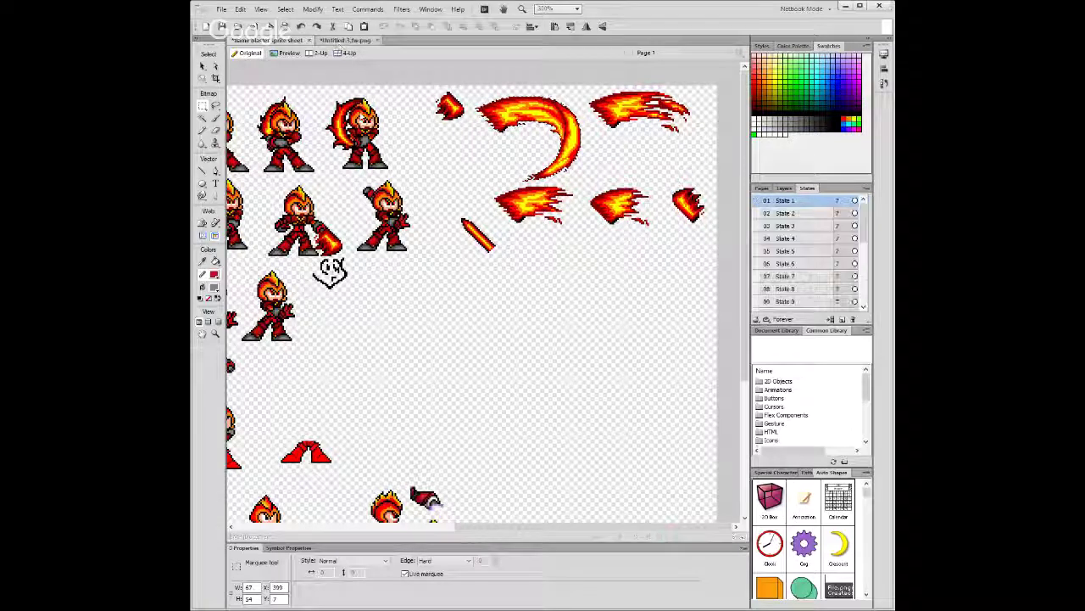
# Paste the curved flame arc into State 17 of the animation and move it above the character's raised arm.
pyautogui.hotkey('ctrl', 'Tab')
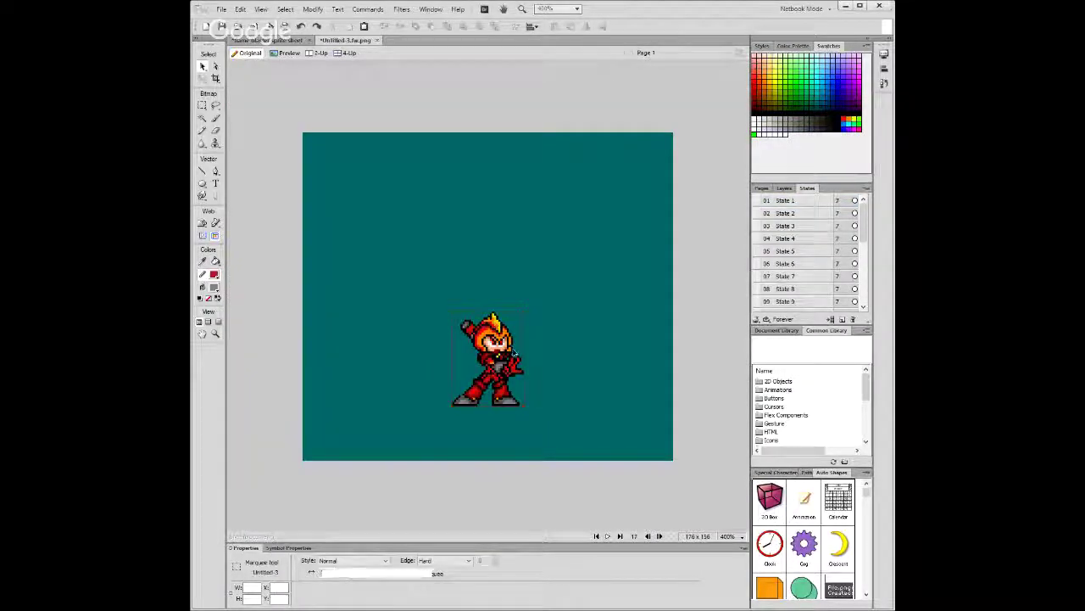
pyautogui.hotkey('ctrl', 'v')
pyautogui.moveTo(543, 282); pyautogui.dragTo(543, 322)
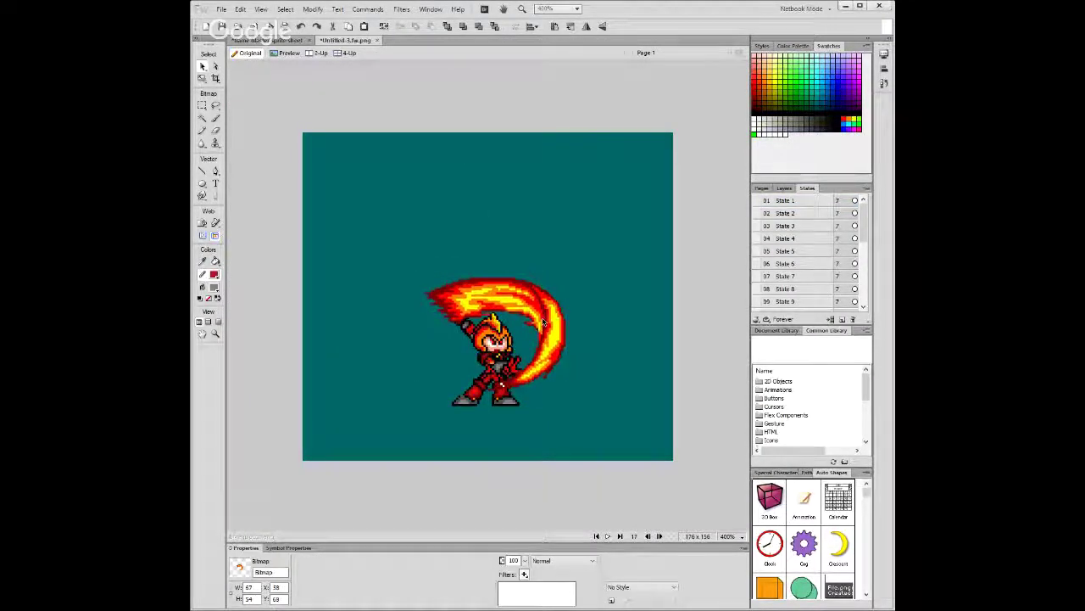
# Nudge the flame arc in State 17 pixel by pixel to line it up with the raised arm, then deselect it.
pyautogui.press('m')
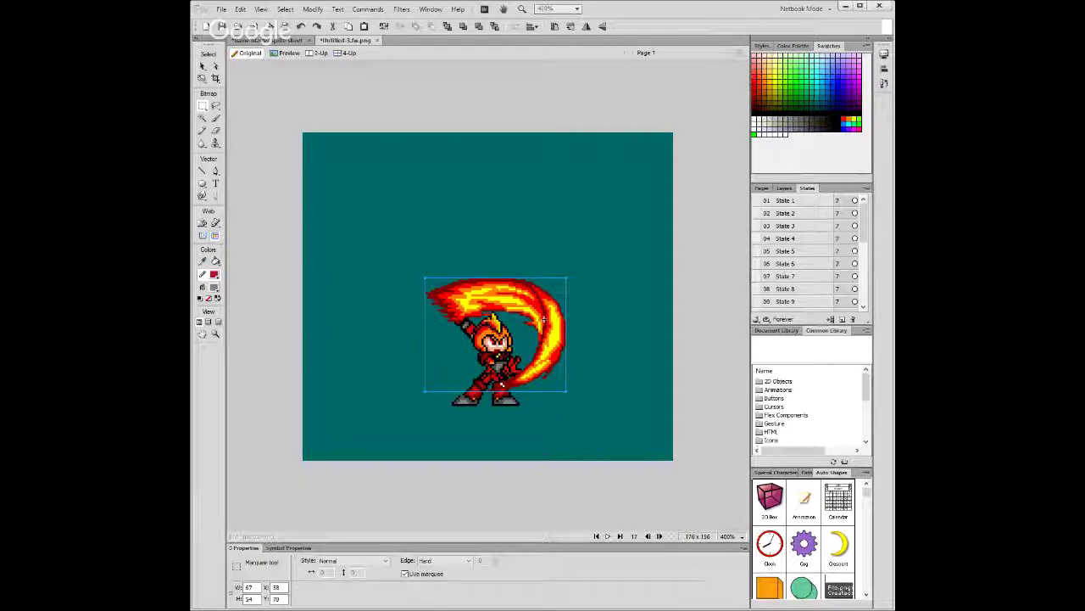
pyautogui.press('Left')
pyautogui.press('Up')
pyautogui.press('Up')
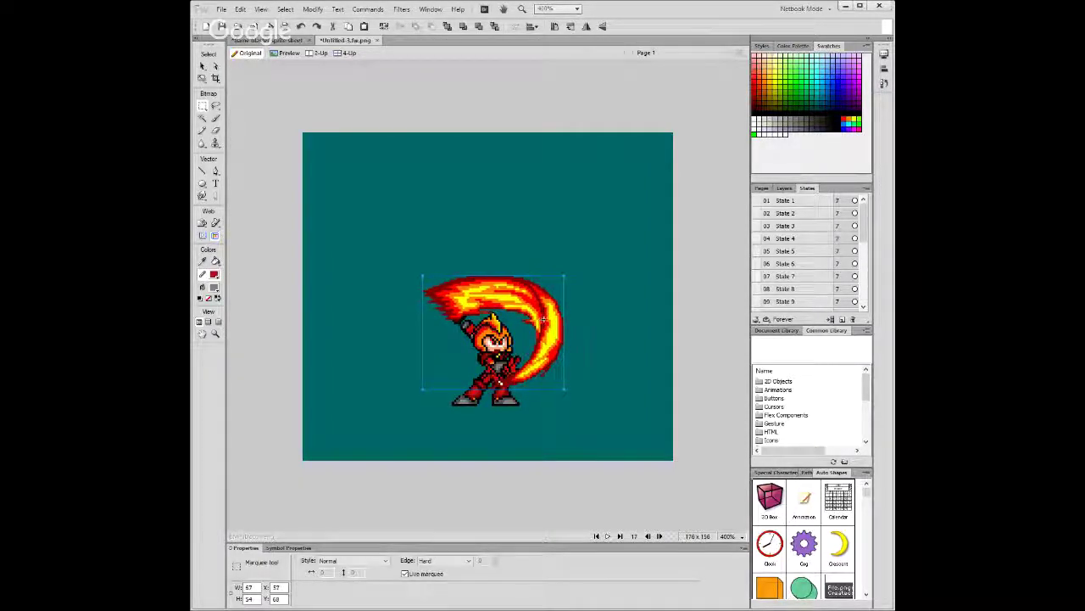
pyautogui.press('Down')
pyautogui.press('Down')
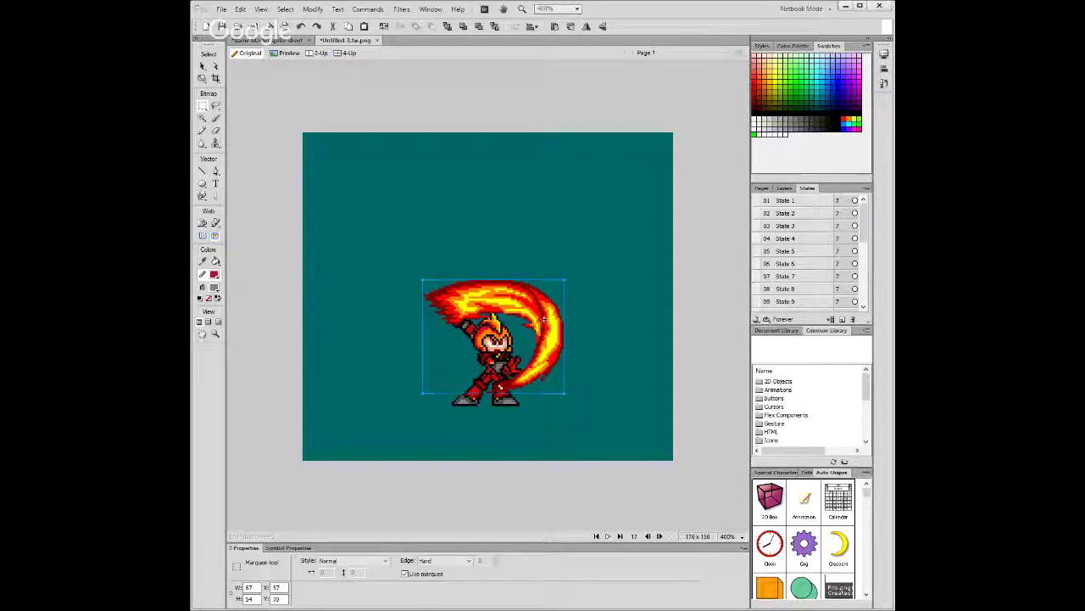
pyautogui.press('Up')
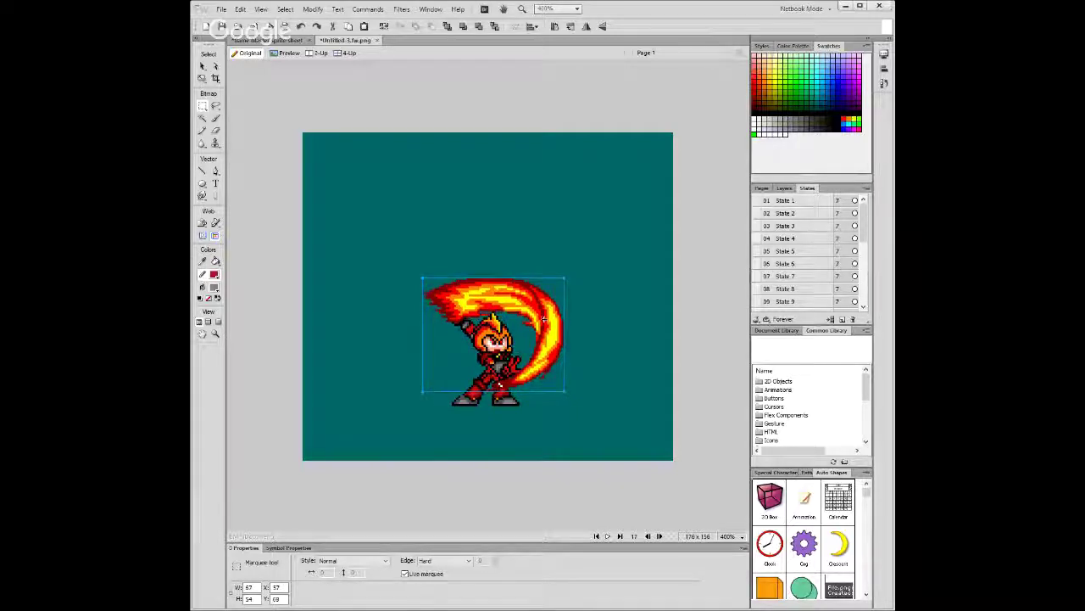
pyautogui.press('Right')
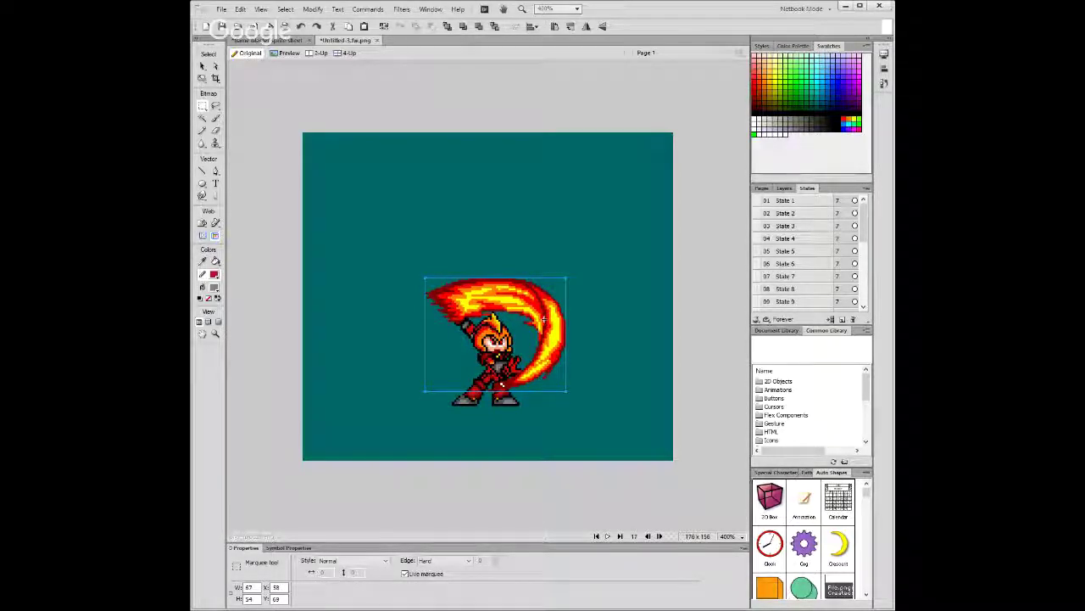
pyautogui.press('Down')
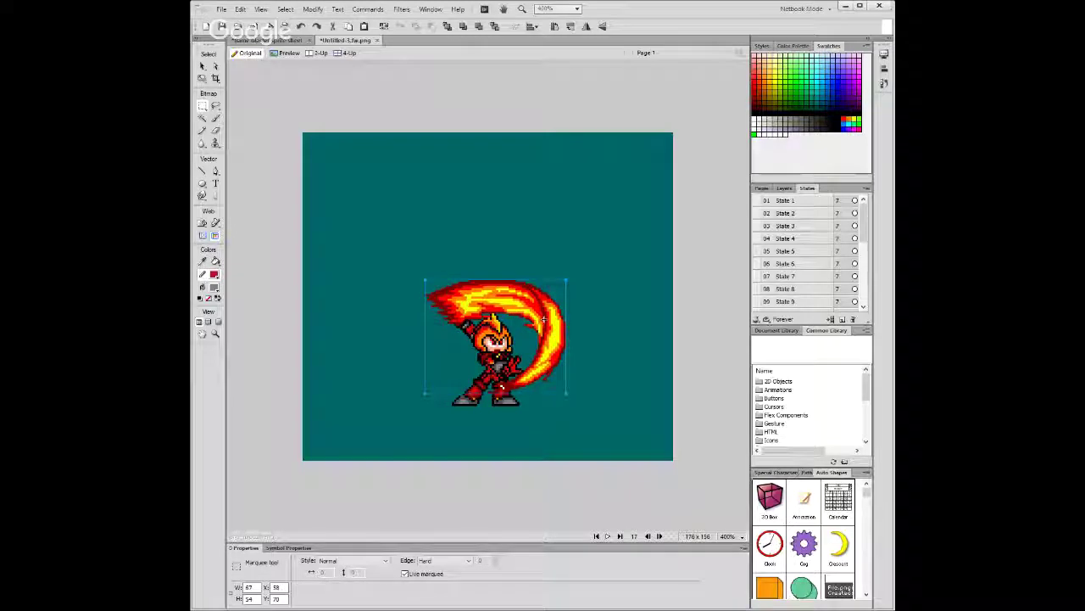
pyautogui.press('Left')
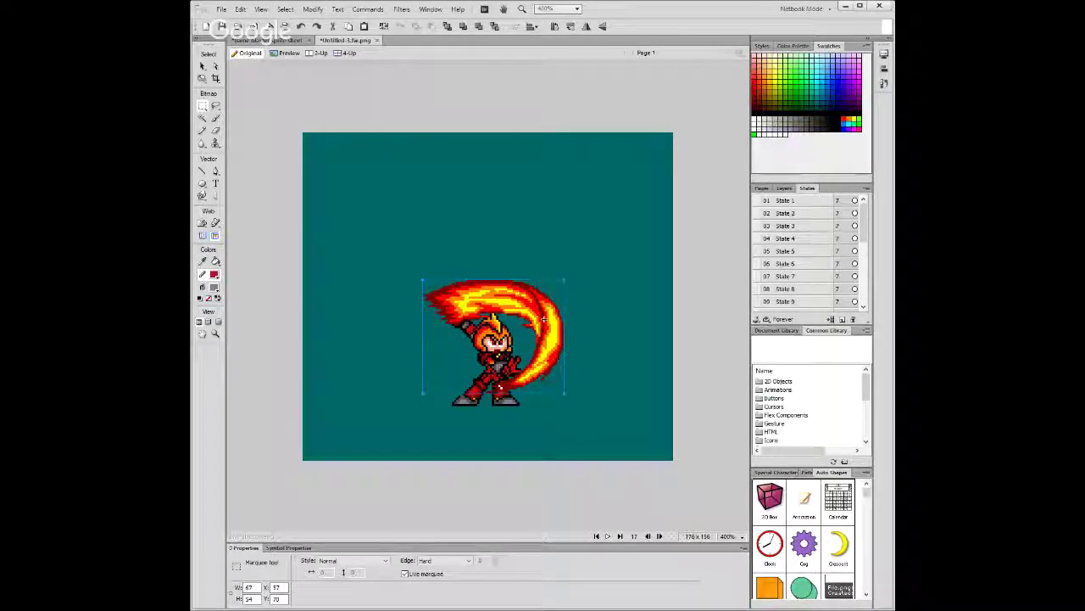
pyautogui.click(605, 327)
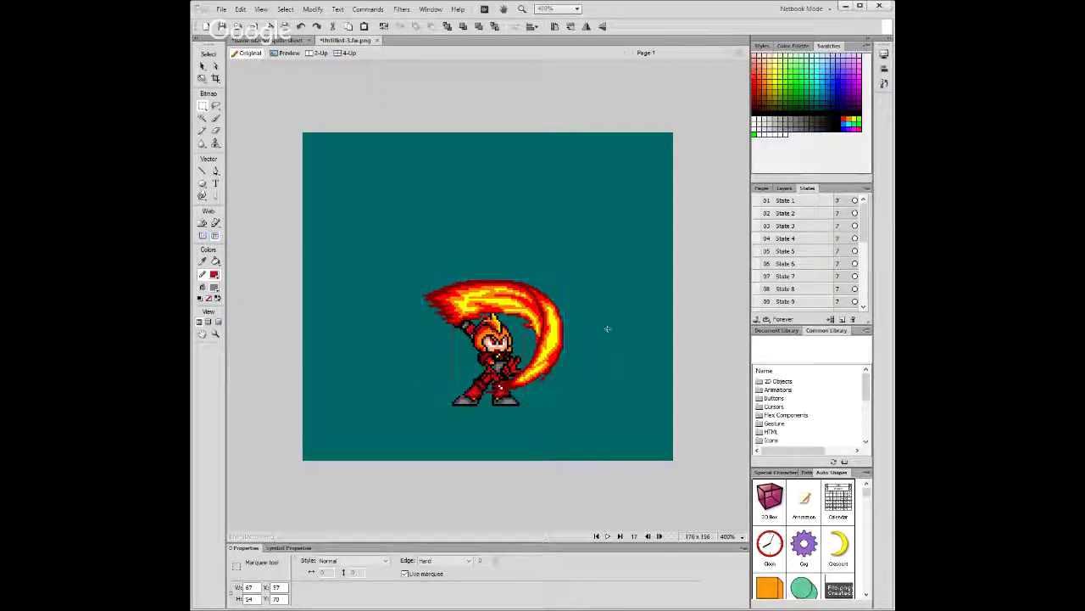
# Try to remove the stray white pixels over the character's front leg in State 17 using the Magic Wand.
pyautogui.click(202, 119)
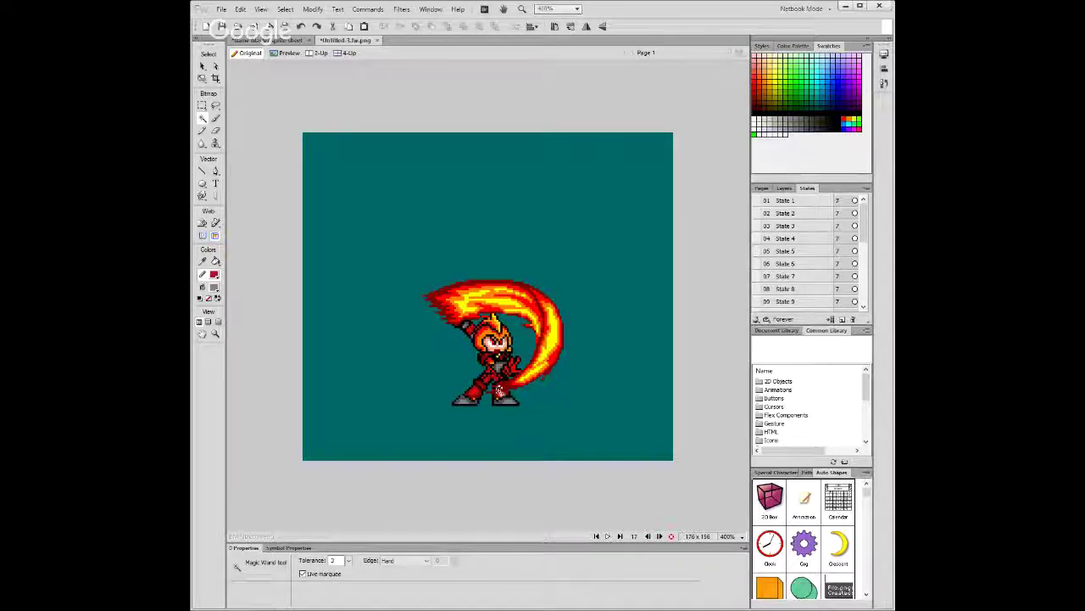
pyautogui.scroll(3, 500, 390)
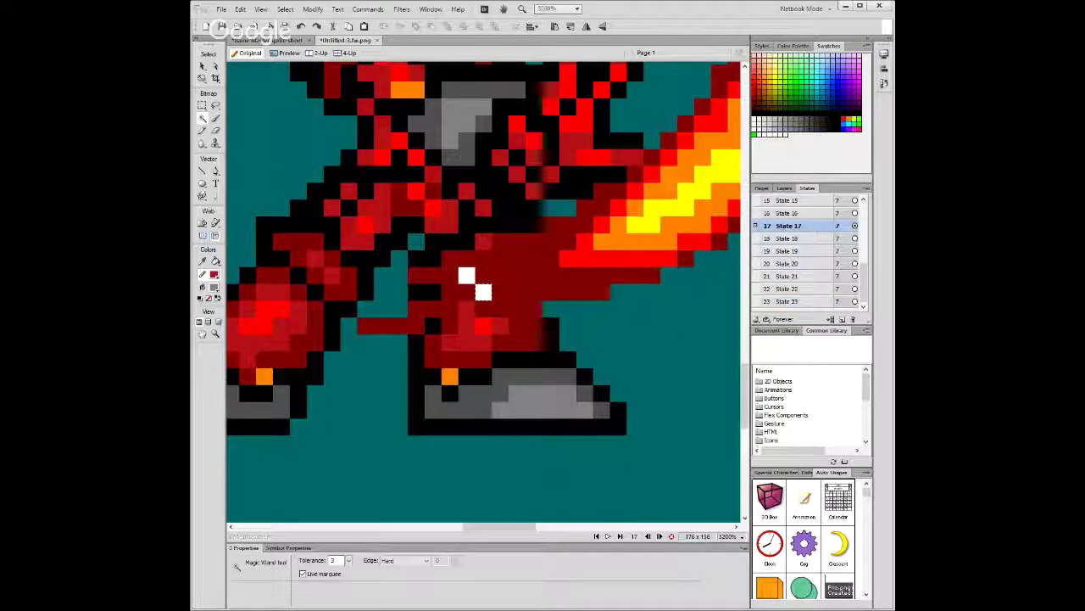
pyautogui.scroll(-3, 575, 243)
pyautogui.scroll(4, 454, 259)
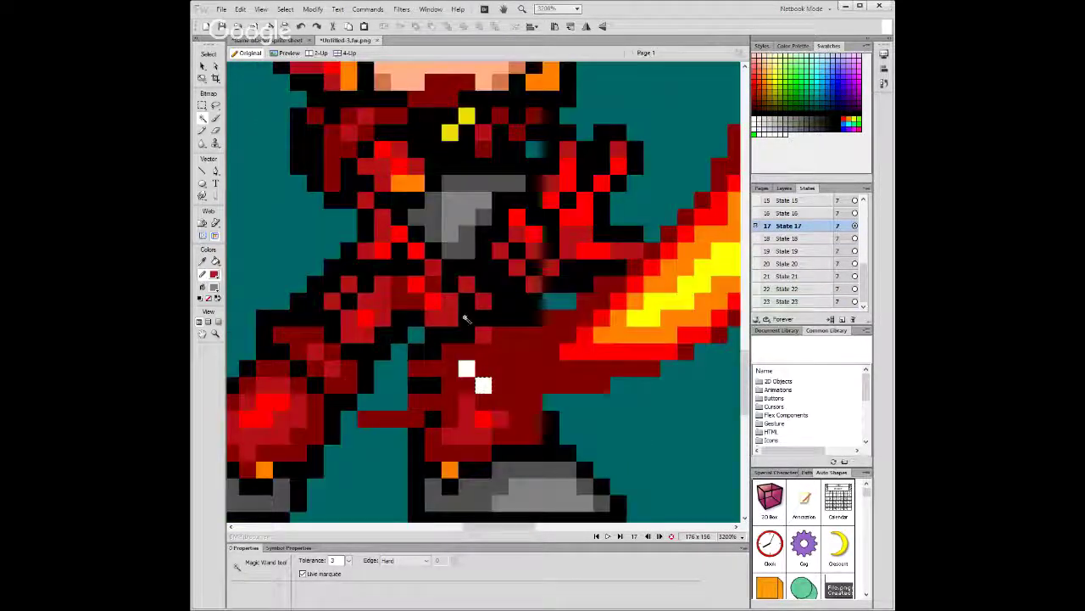
pyautogui.click(465, 370)
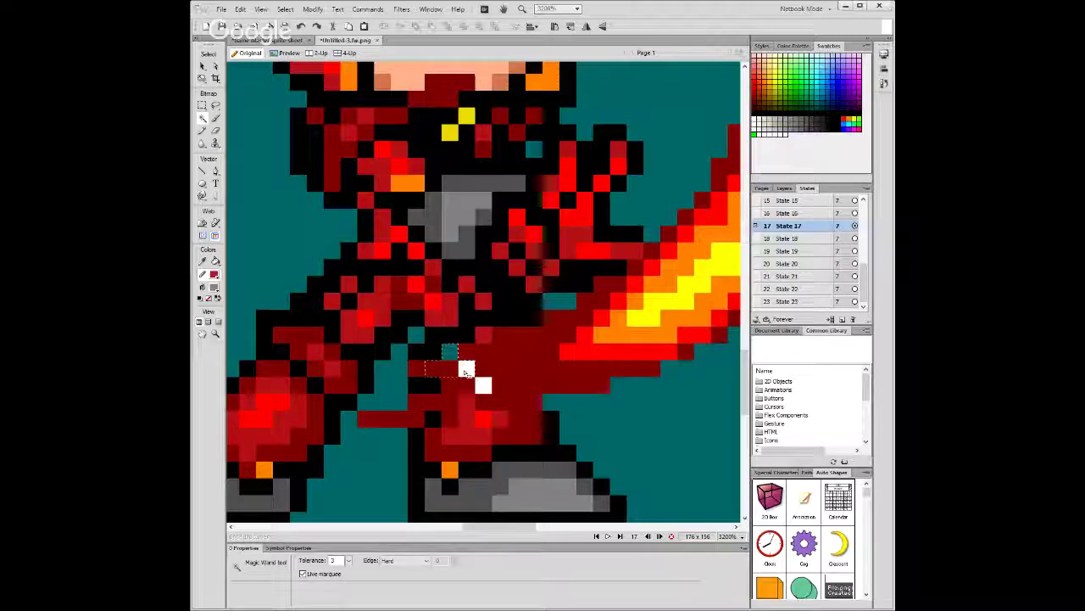
pyautogui.hotkey('ctrl', 'z')
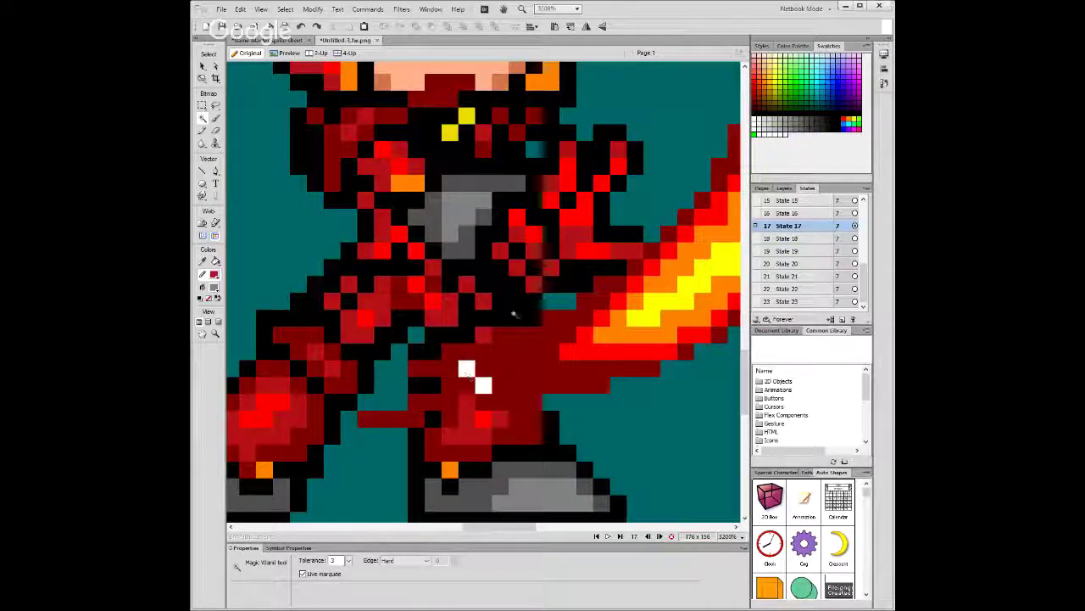
# Clear the two stray white pixels over the front leg in State 17, choosing the bitmap that contains them.
pyautogui.click(784, 187)
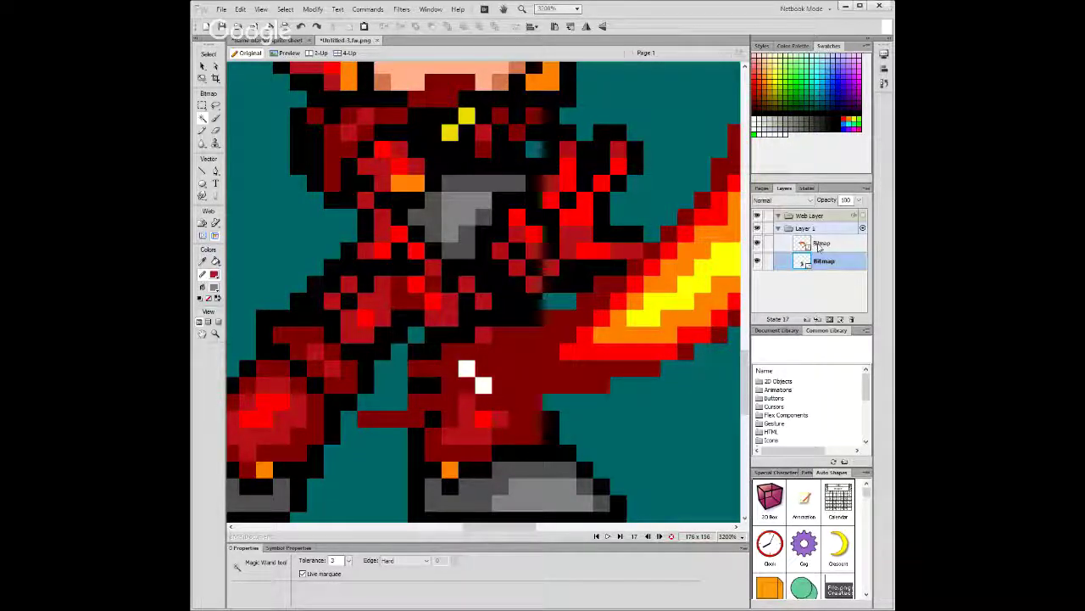
pyautogui.press('v')
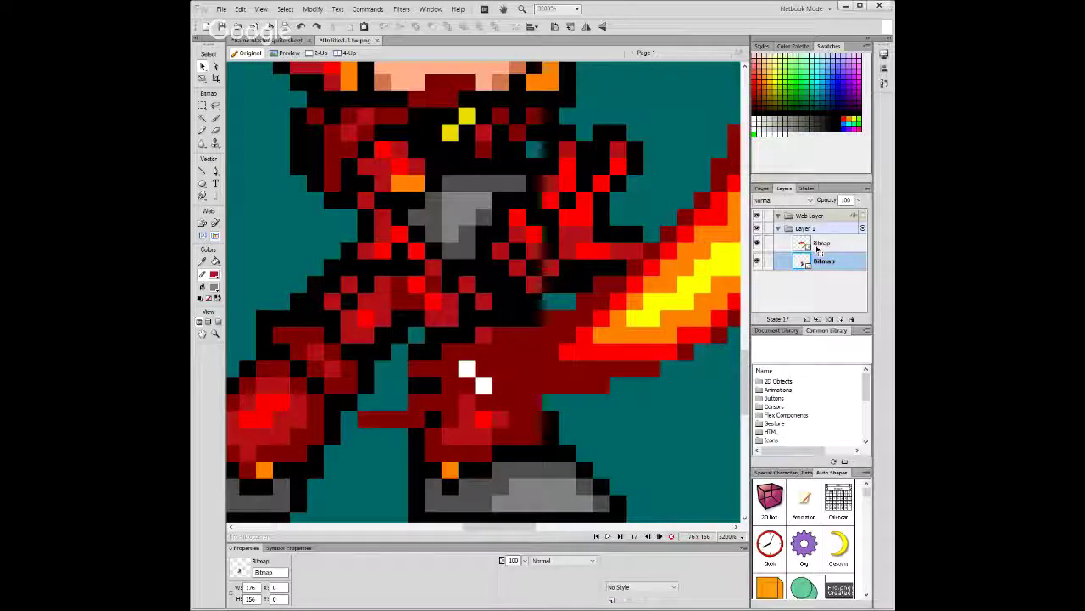
pyautogui.press('a')
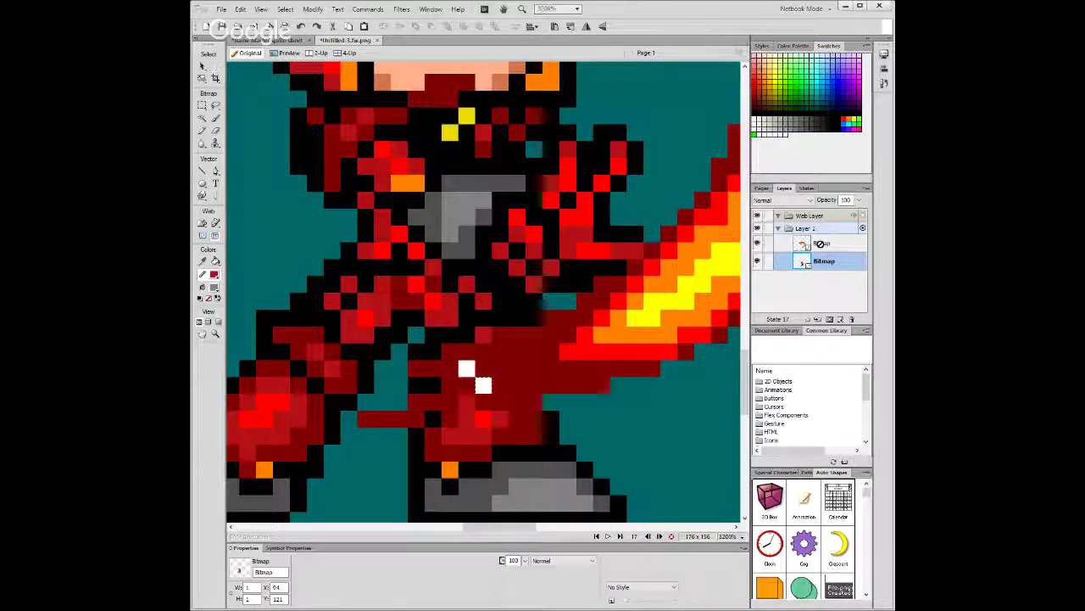
pyautogui.press('w')
pyautogui.click(821, 245)
pyautogui.press('Delete')
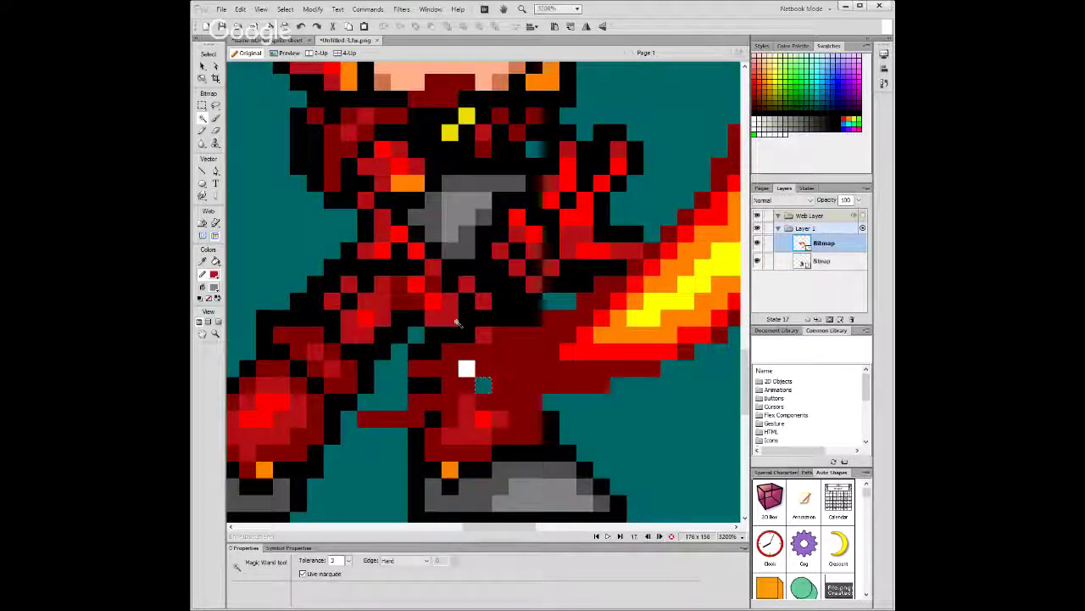
pyautogui.hotkey('ctrl', 'z')
pyautogui.hotkey('ctrl', 'z')
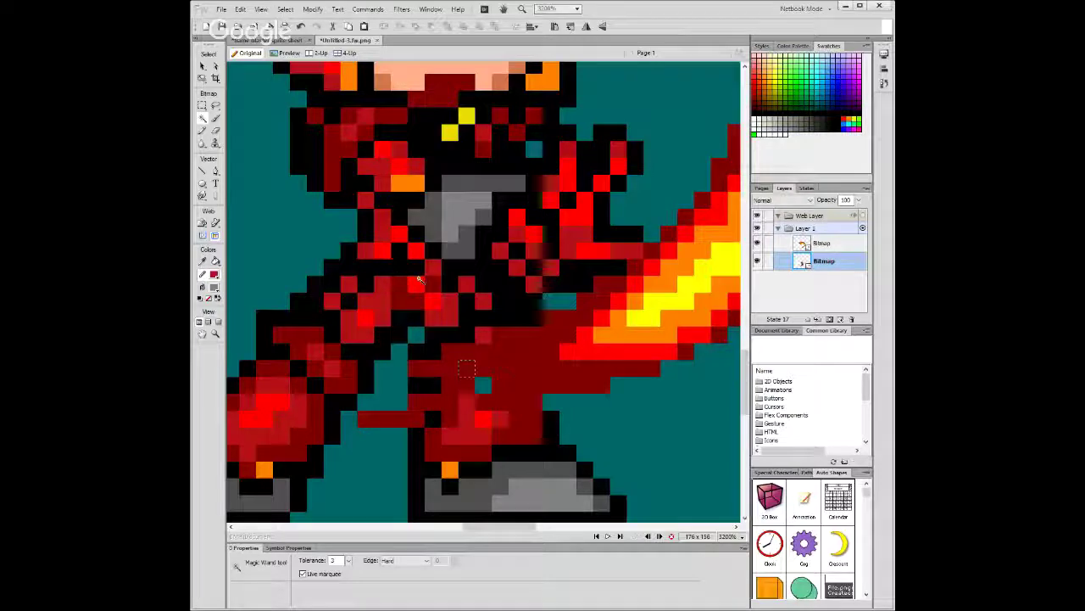
pyautogui.scroll(-5, 419, 286)
pyautogui.scroll(1, 487, 350)
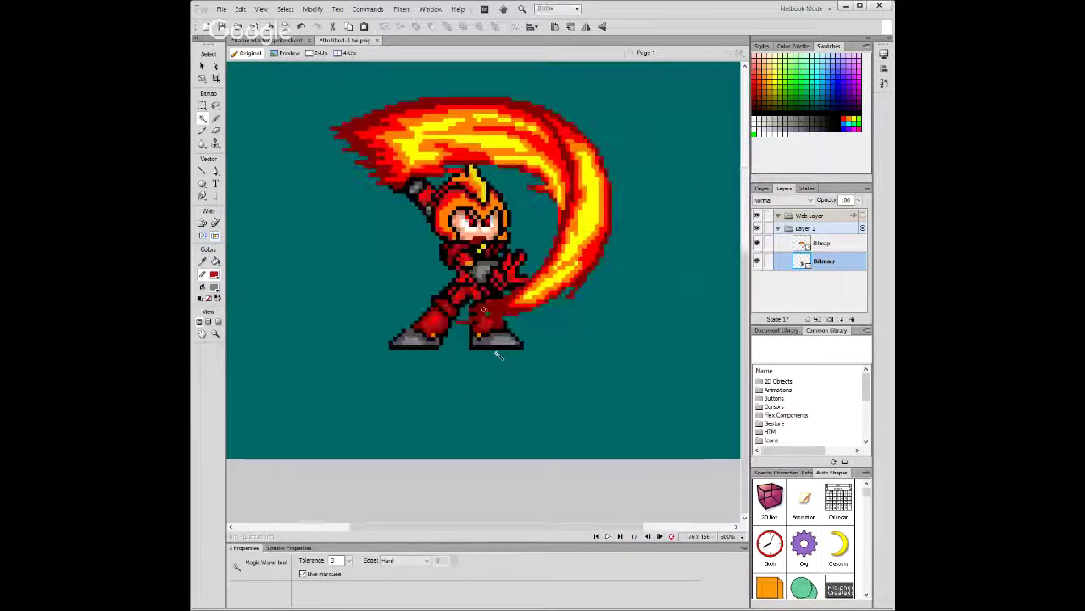
# Bring up State 18 of the animation with the whole canvas in view.
pyautogui.click(203, 130)
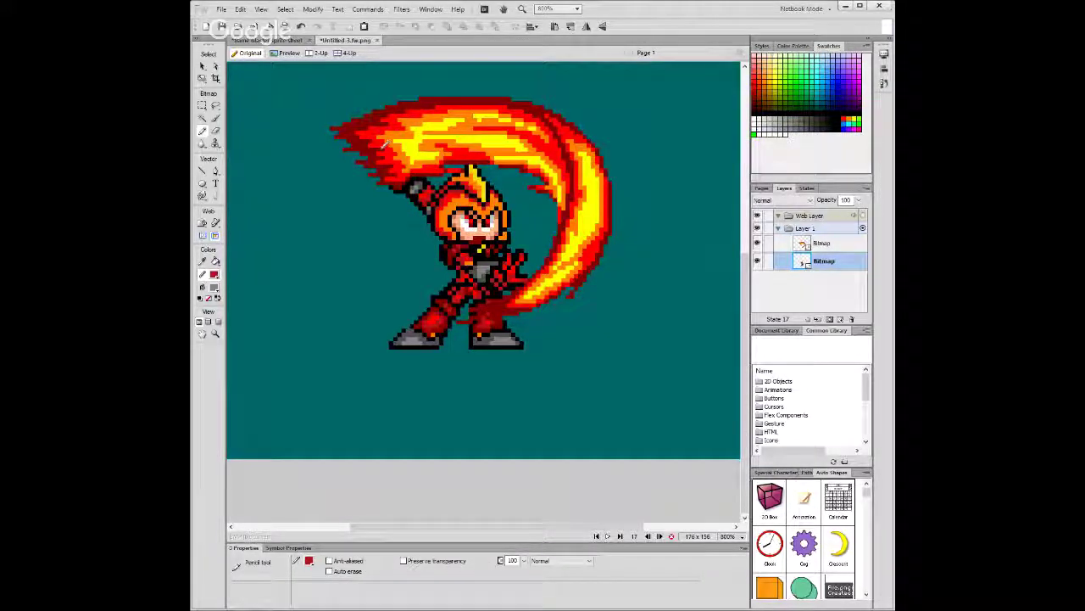
pyautogui.press('v')
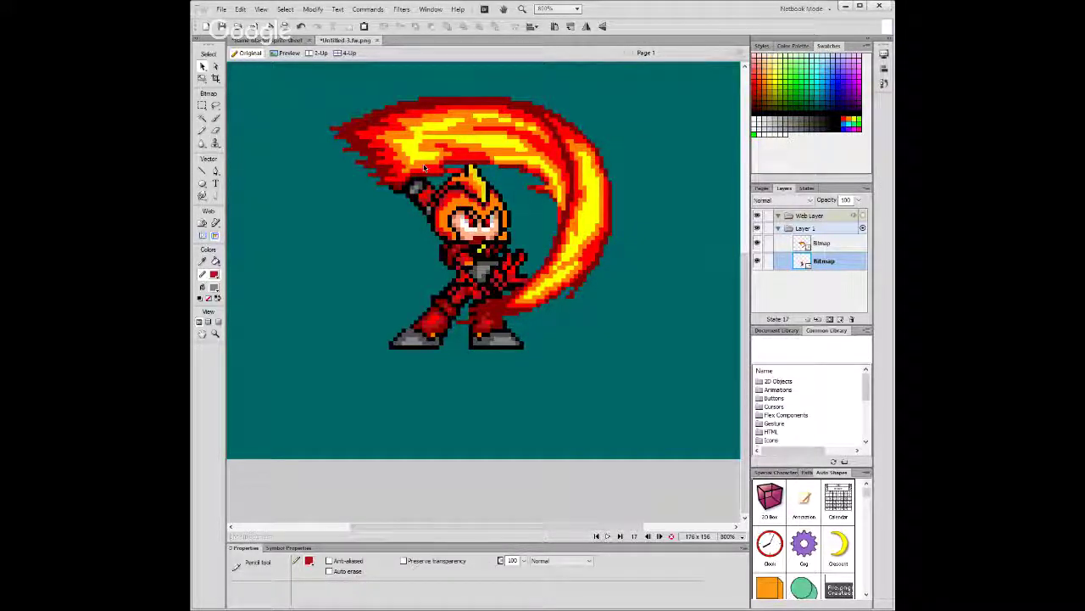
pyautogui.hotkey('ctrl', '-')
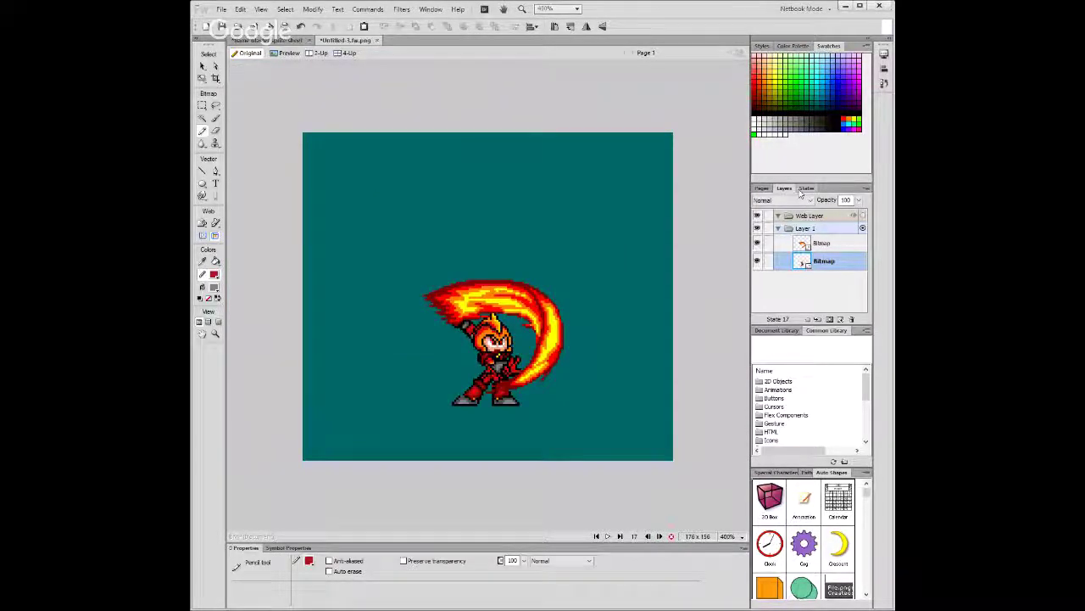
pyautogui.hotkey('shift', 'F2')
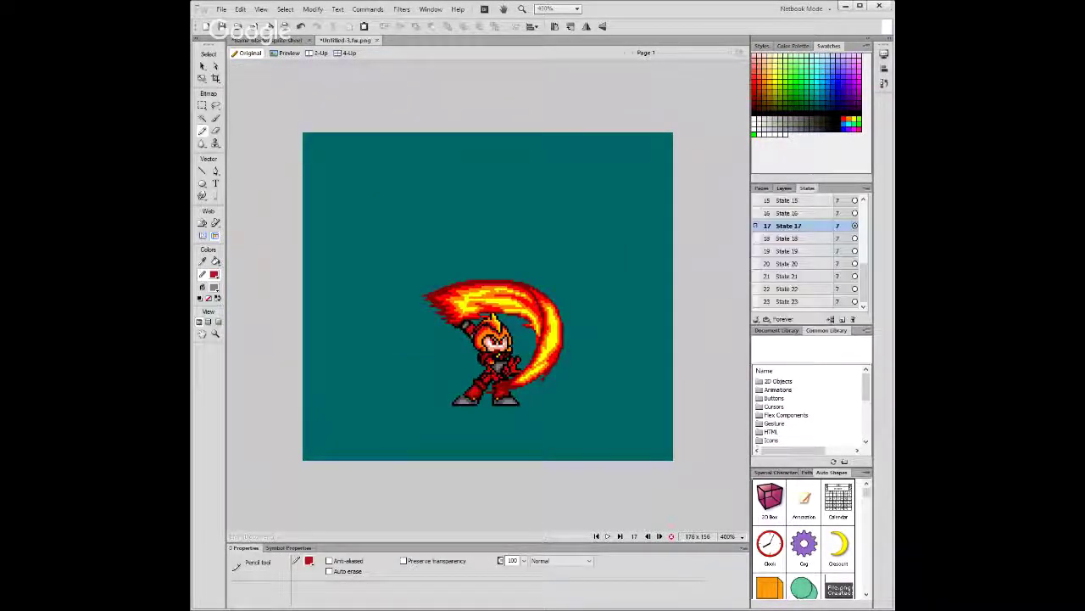
pyautogui.click(795, 241)
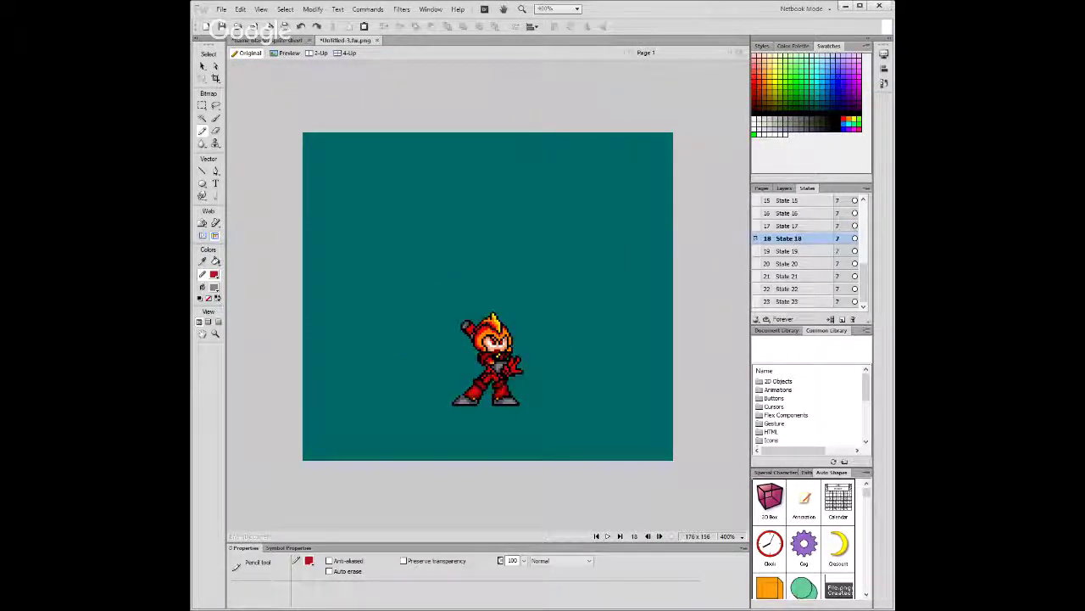
# On the sprite sheet, select and copy the ragged flame arc beside the large curved one, fitting the marquee tightly around it.
pyautogui.click(267, 40)
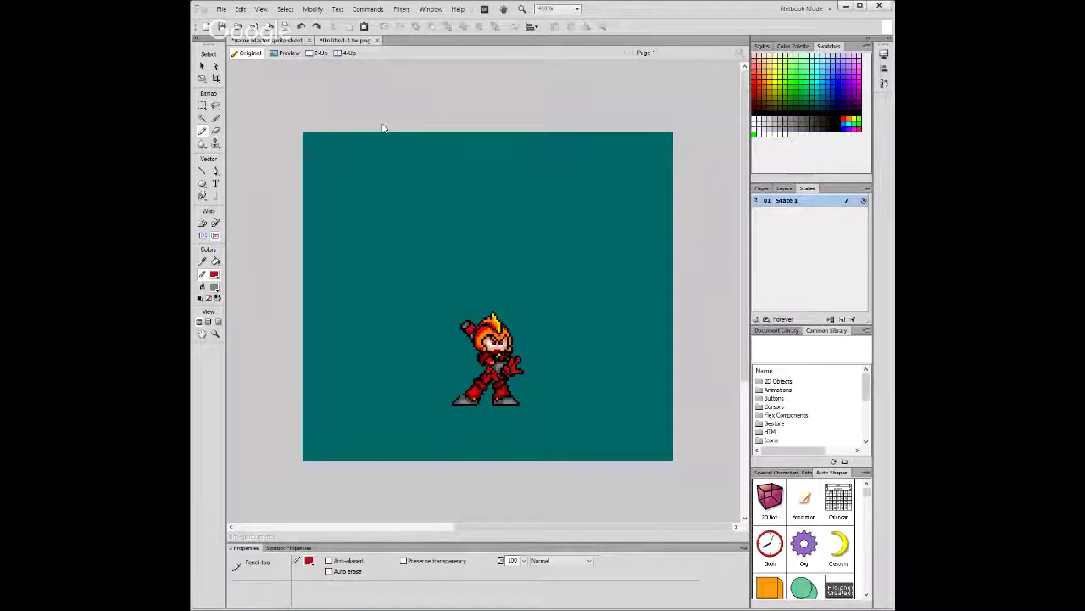
pyautogui.hotkey('ctrl', 'Tab')
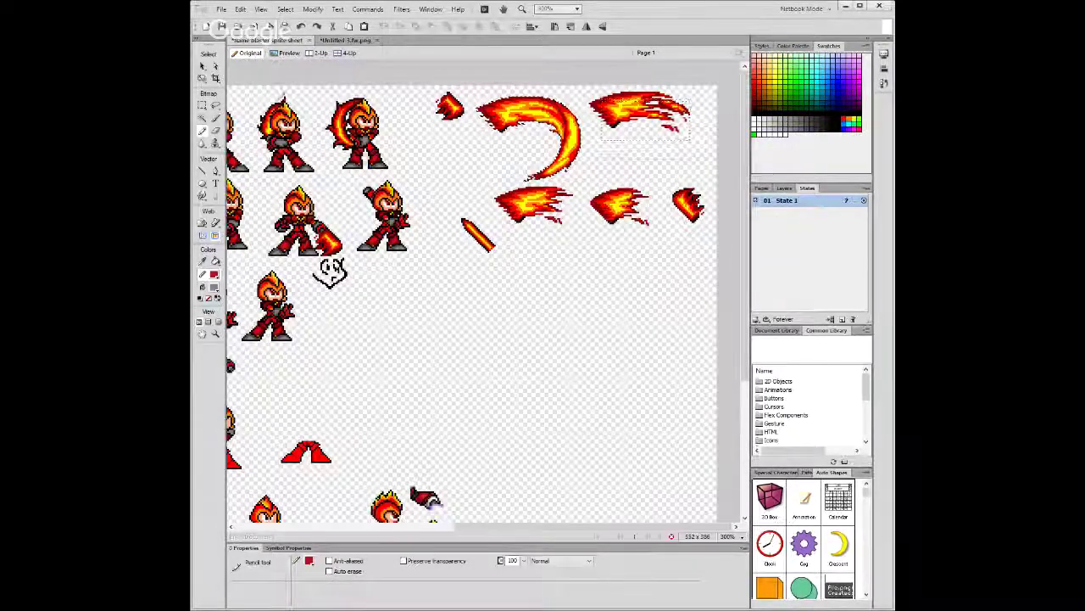
pyautogui.press('m')
pyautogui.press('Left')
pyautogui.press('Left')
pyautogui.press('Left')
pyautogui.press('Left')
pyautogui.press('Left')
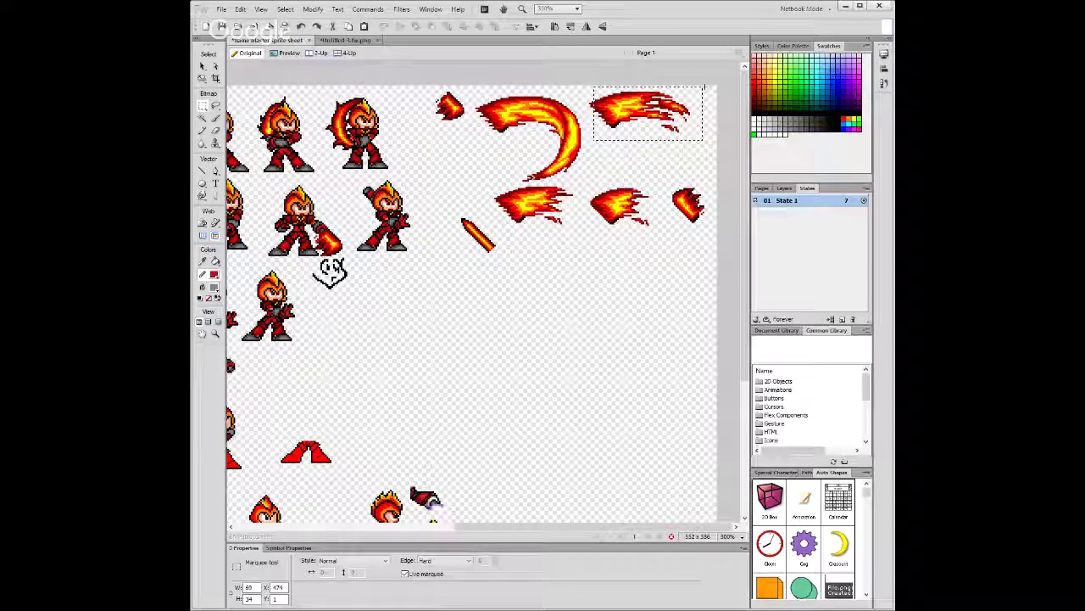
pyautogui.press('Left')
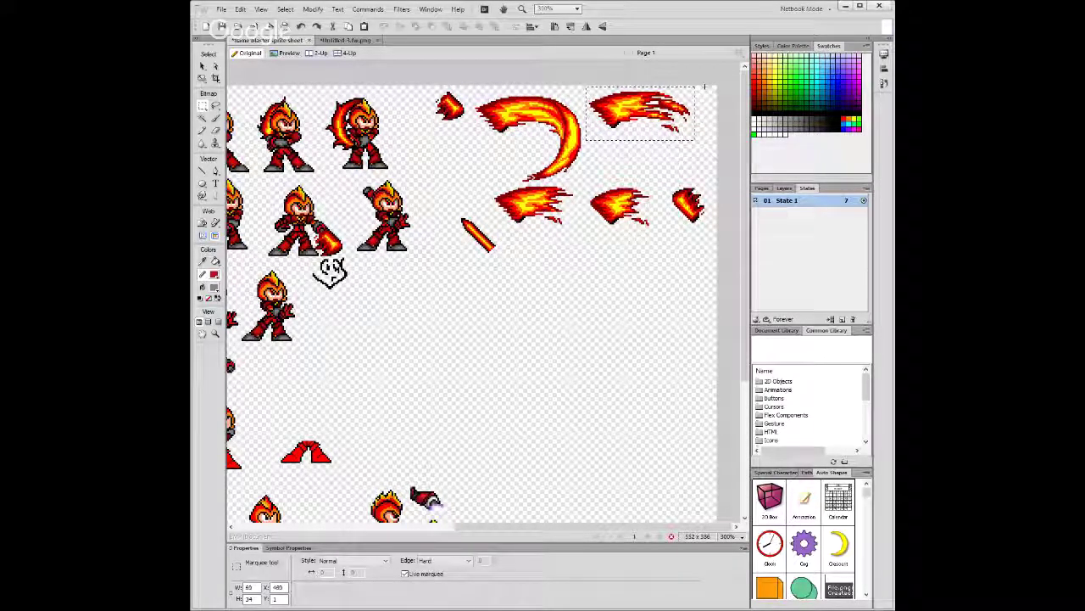
pyautogui.click(634, 101)
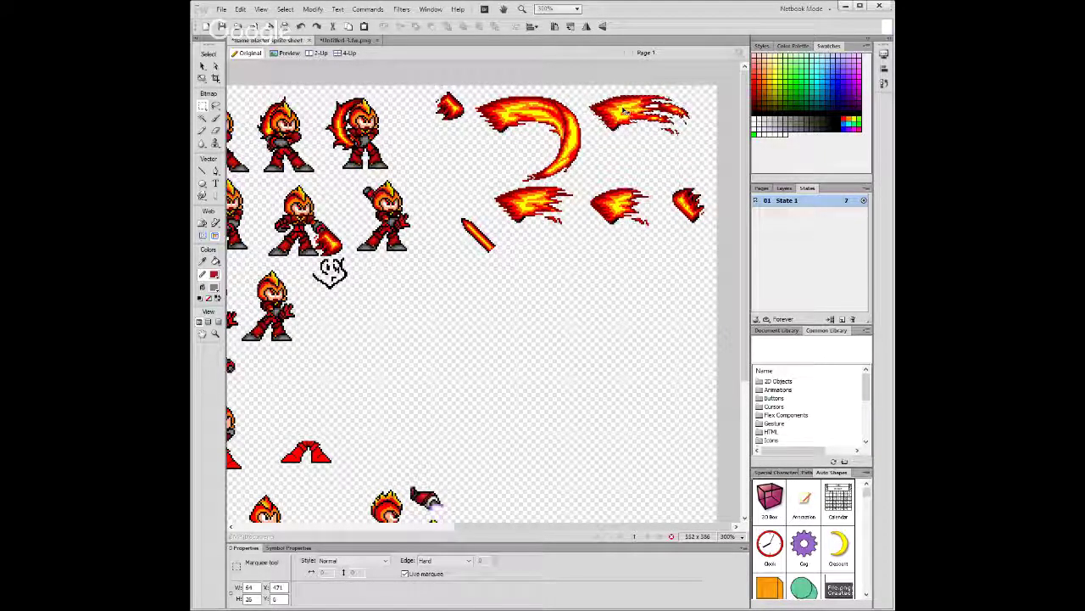
# Paste the ragged flame arc into State 18 of the animation and move it down onto the character's raised arm.
pyautogui.click(349, 44)
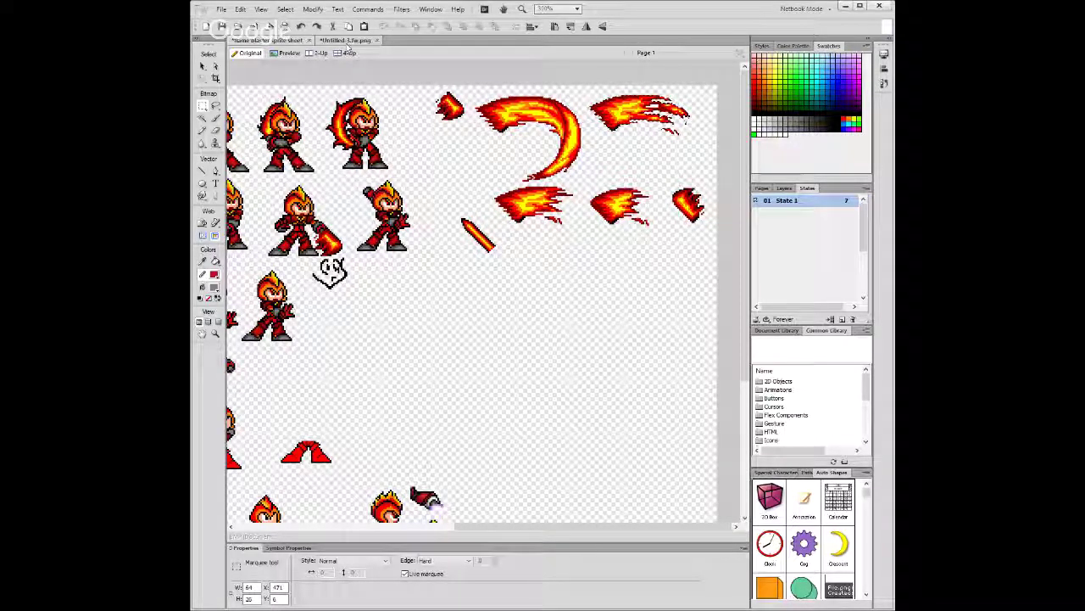
pyautogui.hotkey('ctrl', 'v')
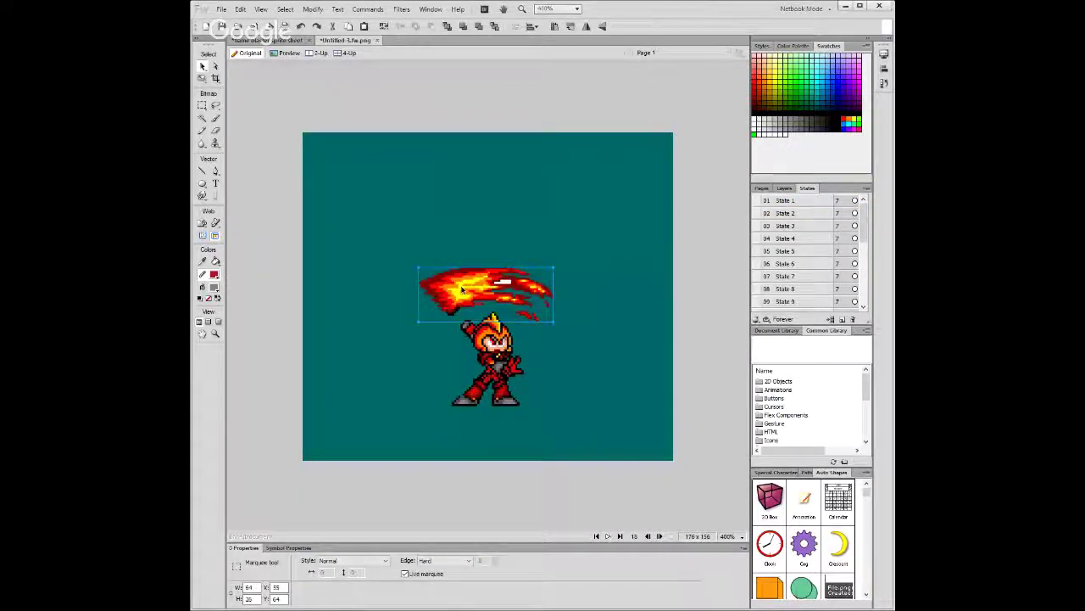
pyautogui.click(201, 119)
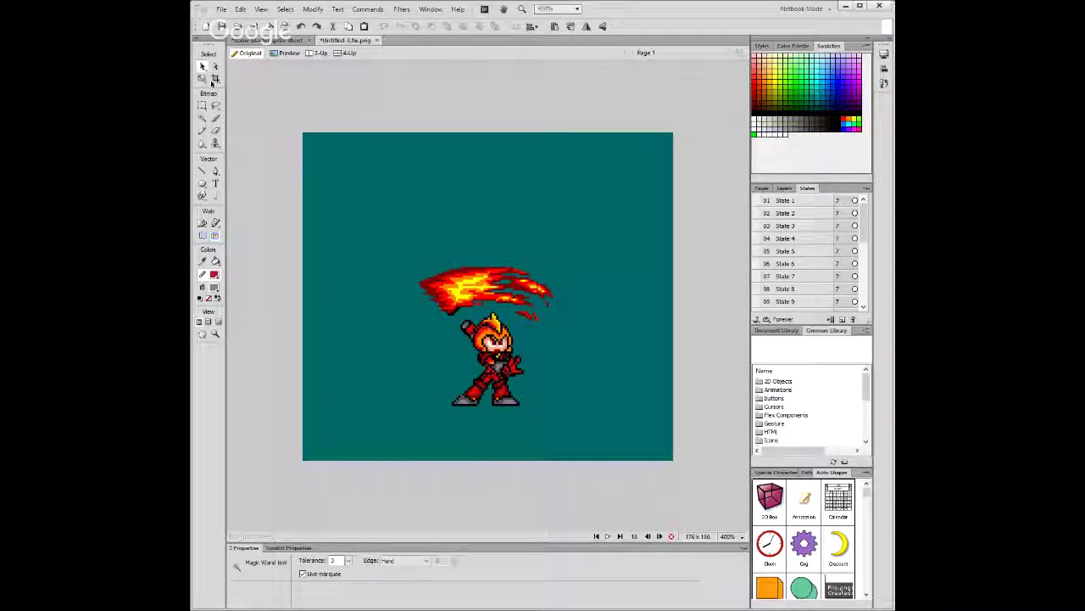
pyautogui.click(202, 66)
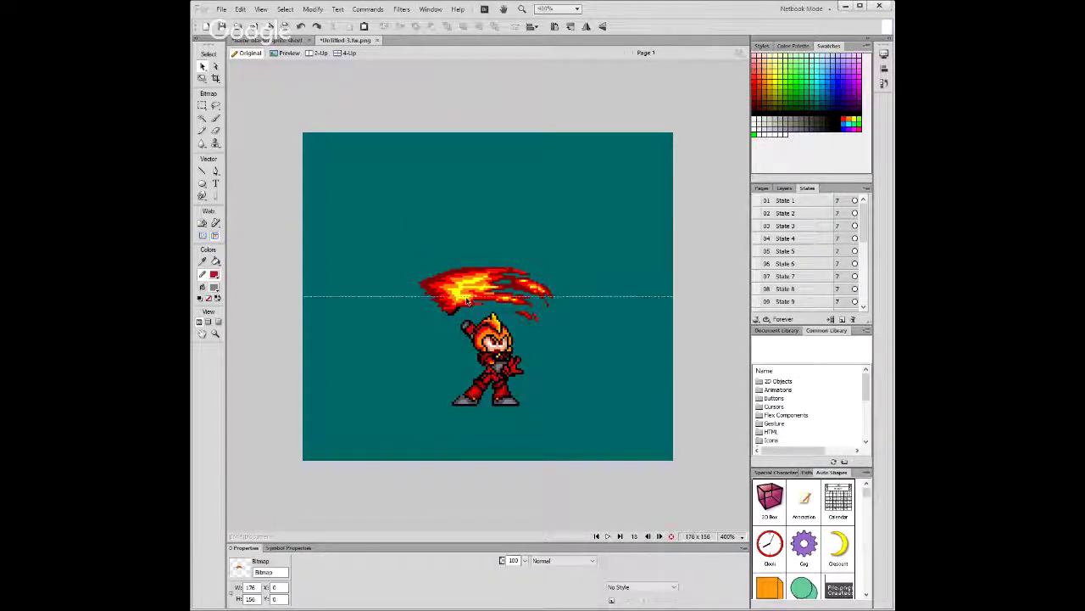
pyautogui.moveTo(465, 301); pyautogui.dragTo(474, 313)
pyautogui.press('w')
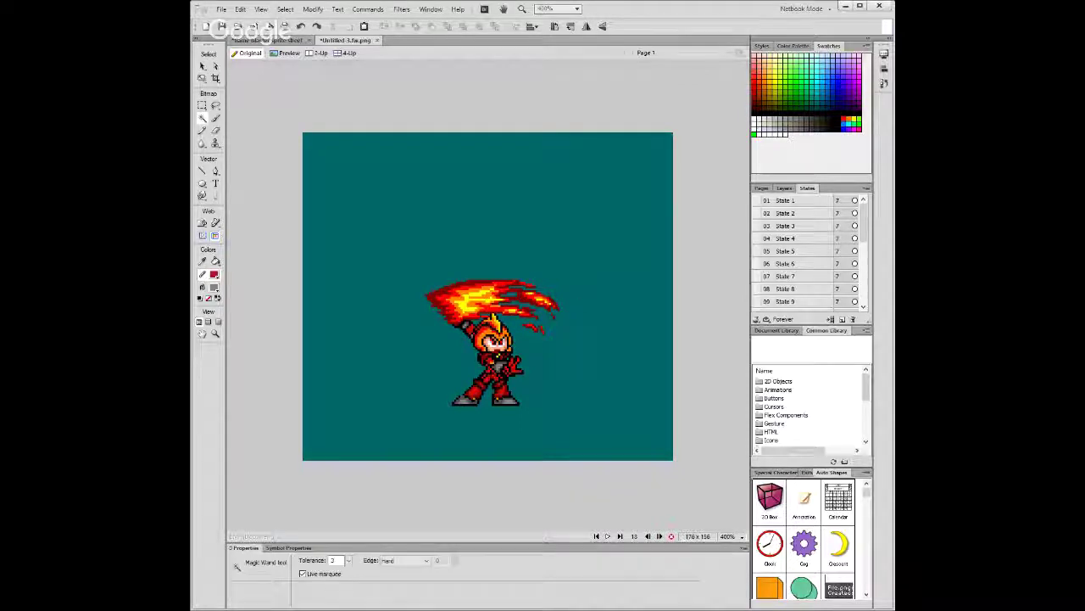
# Flip between States 17 and 18 to compare the position of their flame arcs.
pyautogui.click(648, 539)
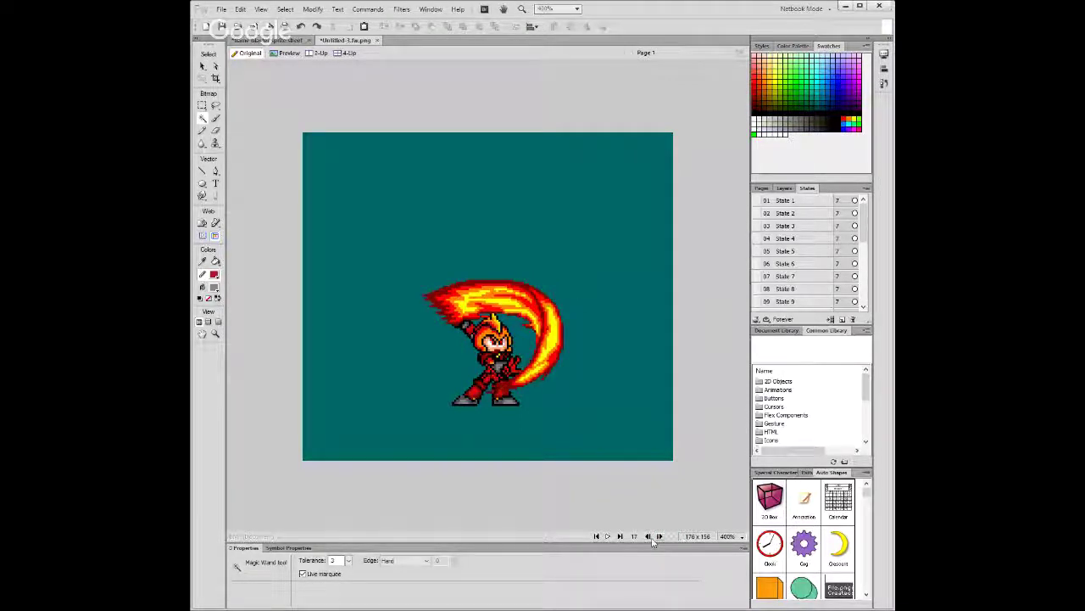
pyautogui.click(653, 541)
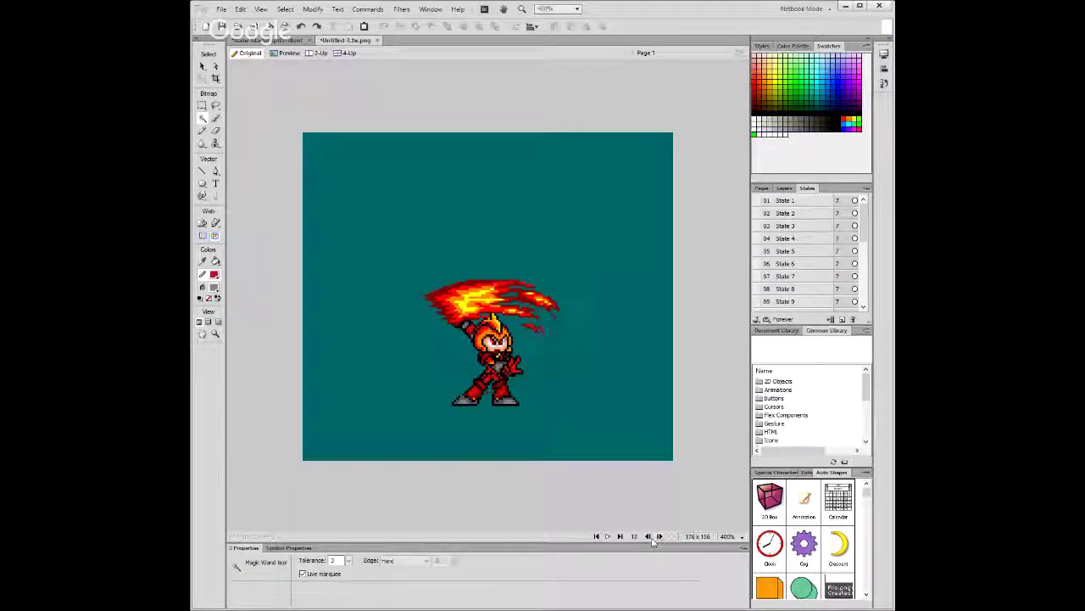
pyautogui.click(480, 301)
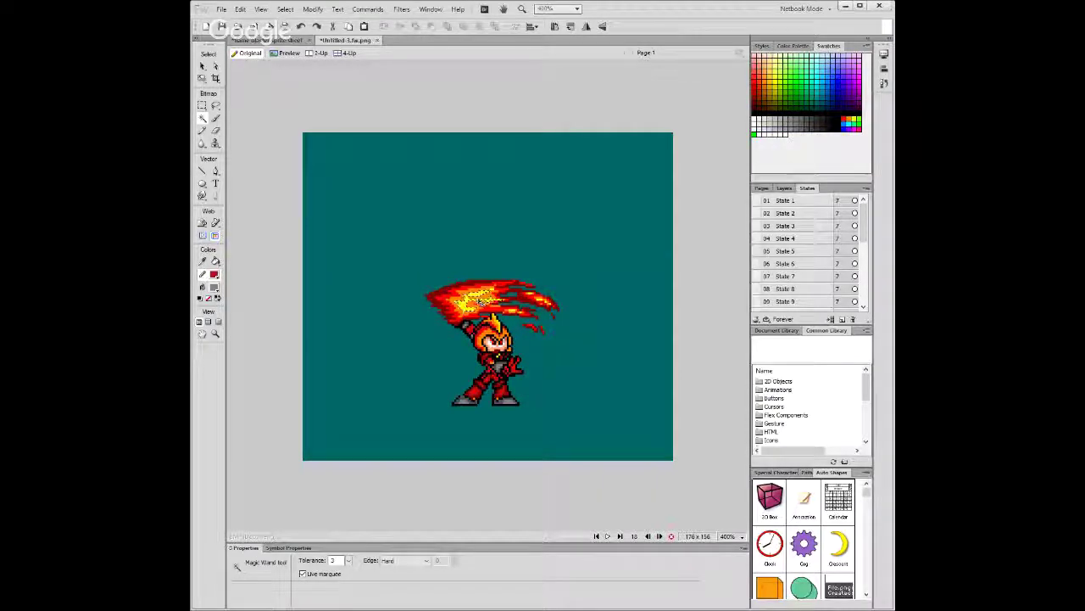
pyautogui.press('v')
pyautogui.click(456, 301)
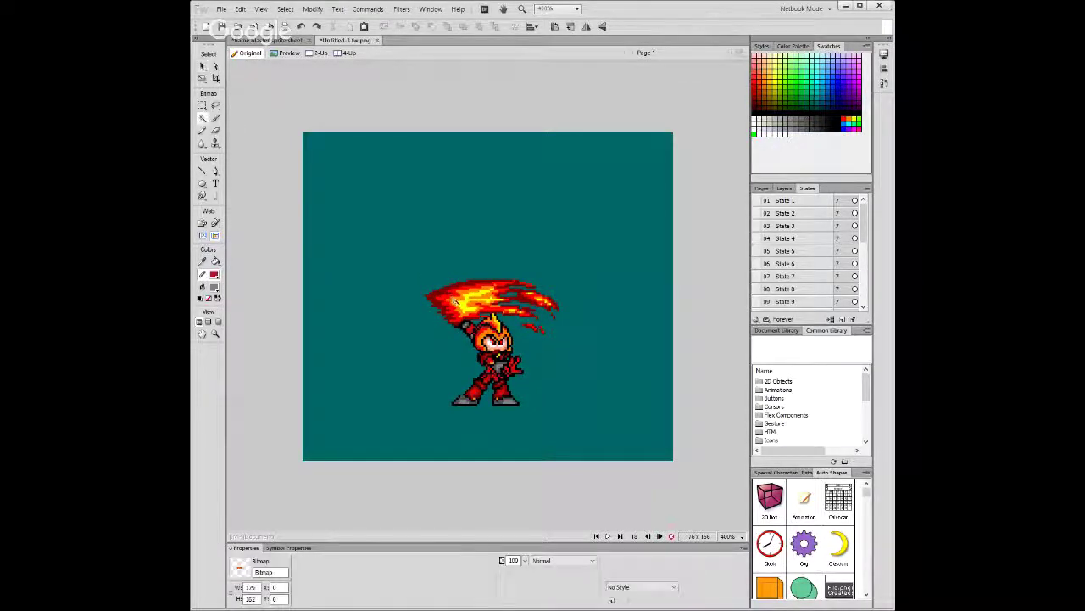
pyautogui.press('w')
pyautogui.click(651, 543)
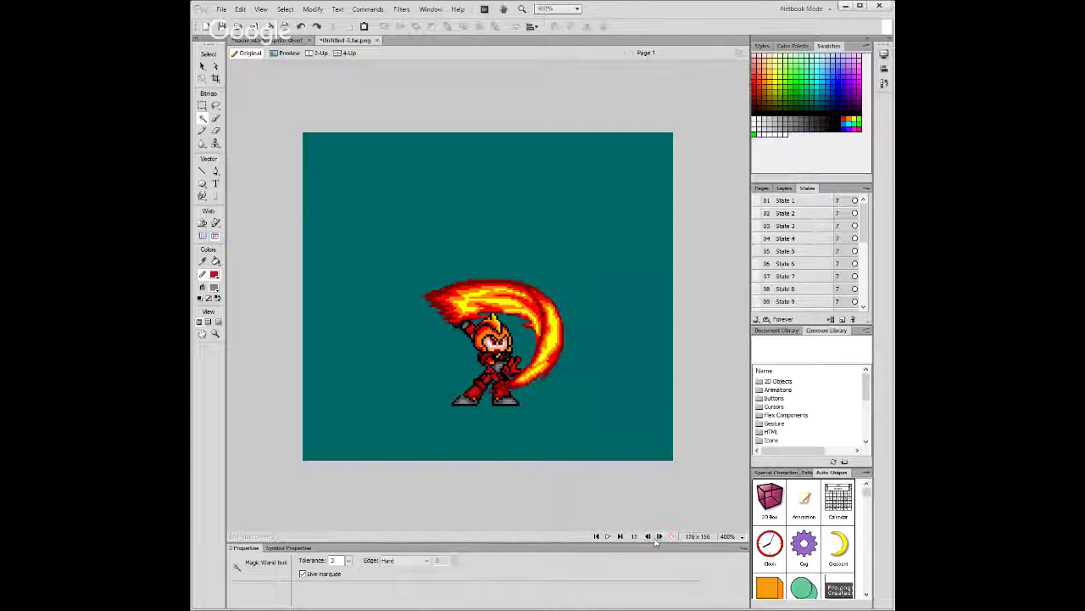
# Adjust the flame arc in State 18 to X 58, Y 70 so it matches the arc in State 17.
pyautogui.click(538, 361)
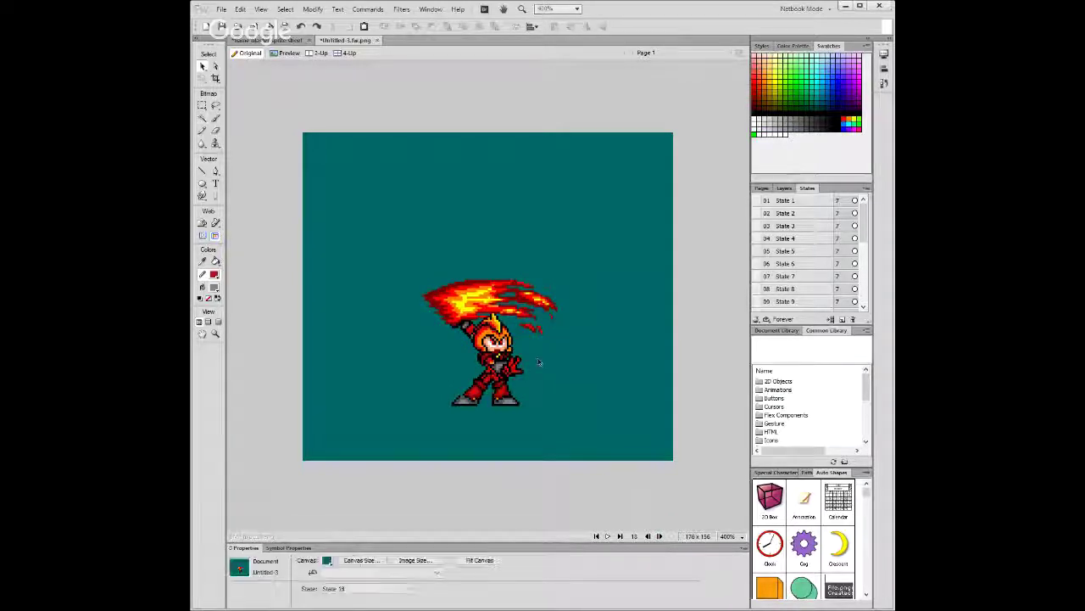
pyautogui.press('w')
pyautogui.click(456, 295)
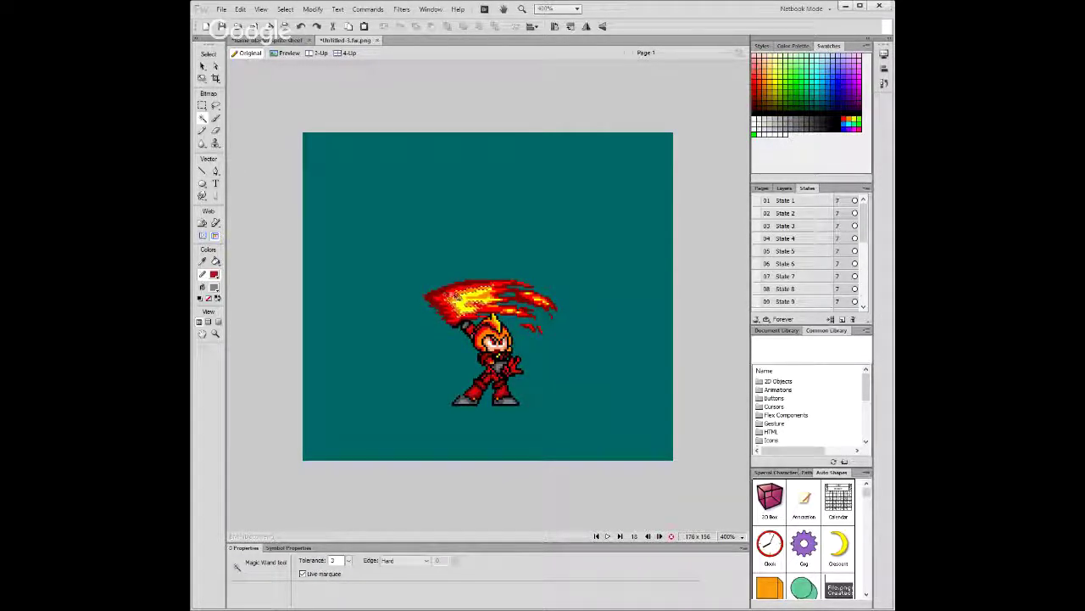
pyautogui.click(203, 66)
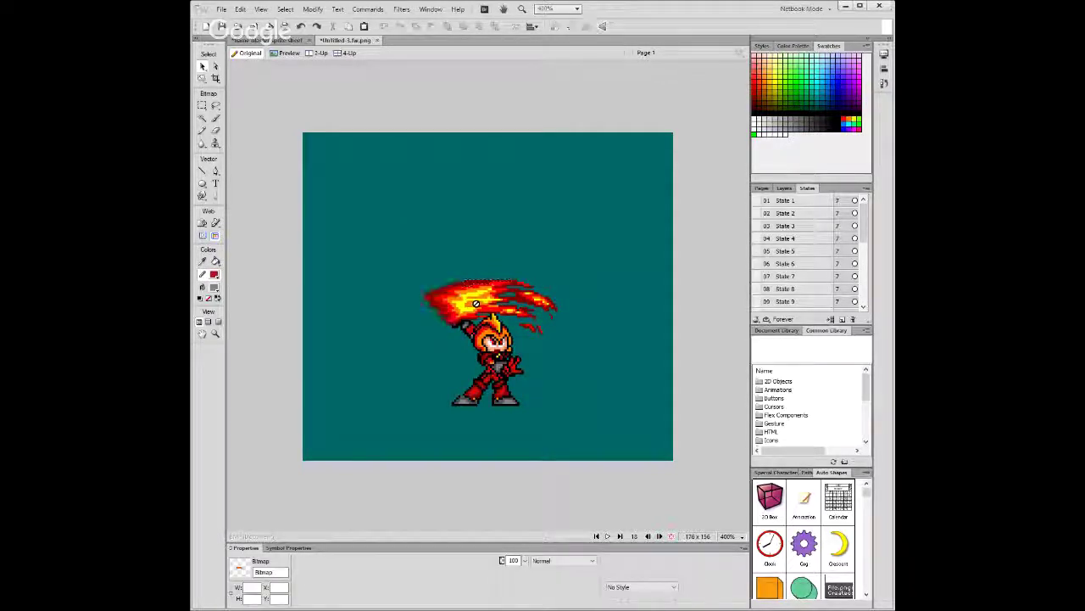
pyautogui.click(475, 301)
pyautogui.moveTo(476, 299); pyautogui.dragTo(479, 300)
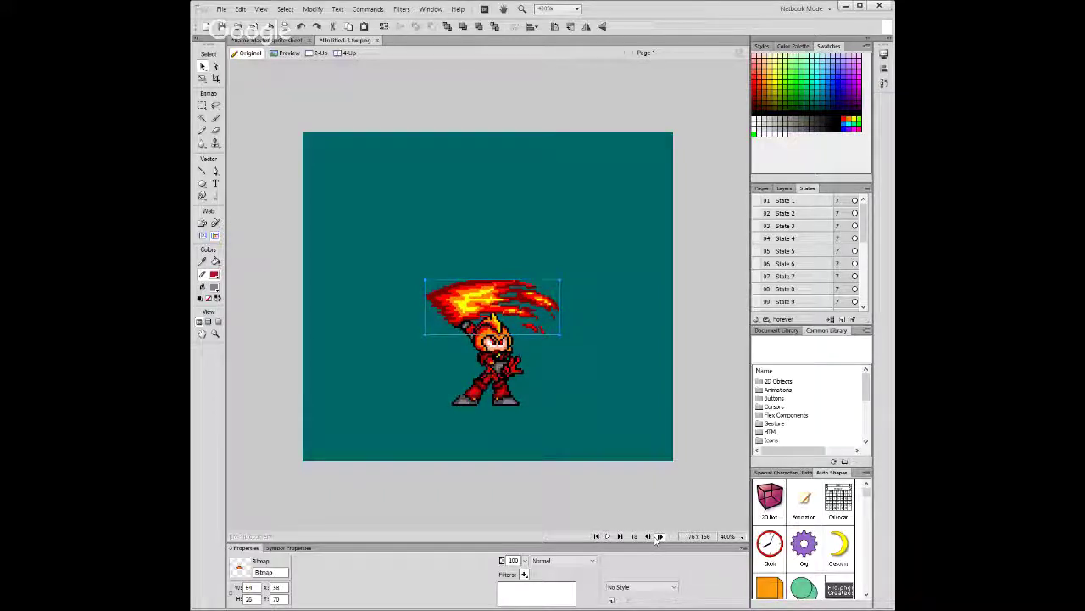
# Copy the shorter ragged flame below the large curved arc on the sprite sheet and paste it into State 19.
pyautogui.press('pagedown')
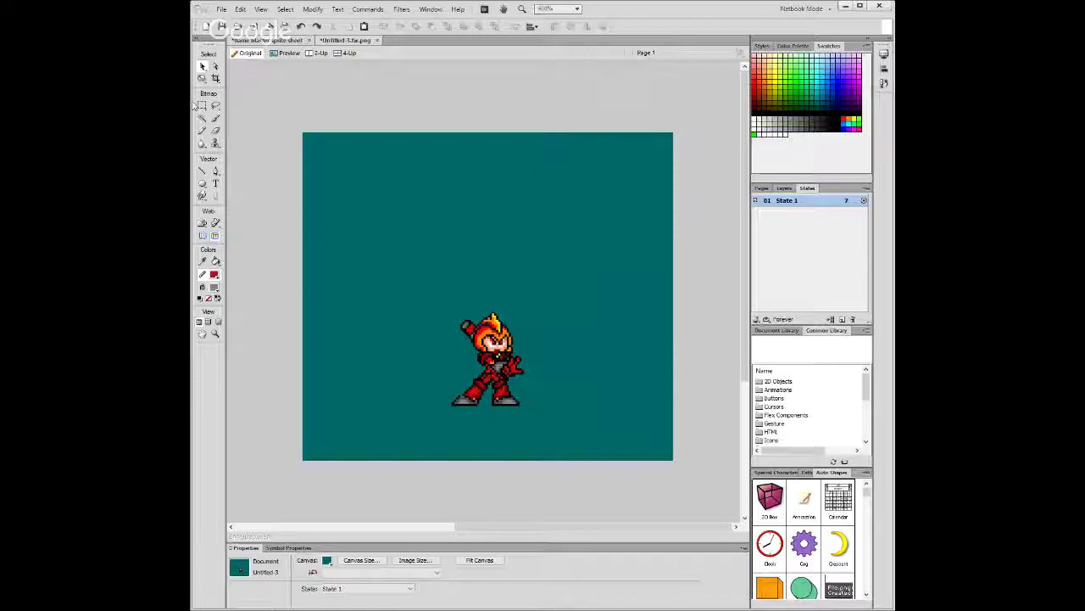
pyautogui.hotkey('ctrl', 'Tab')
pyautogui.moveTo(573, 228); pyautogui.dragTo(517, 207)
pyautogui.hotkey('ctrl', 'Tab')
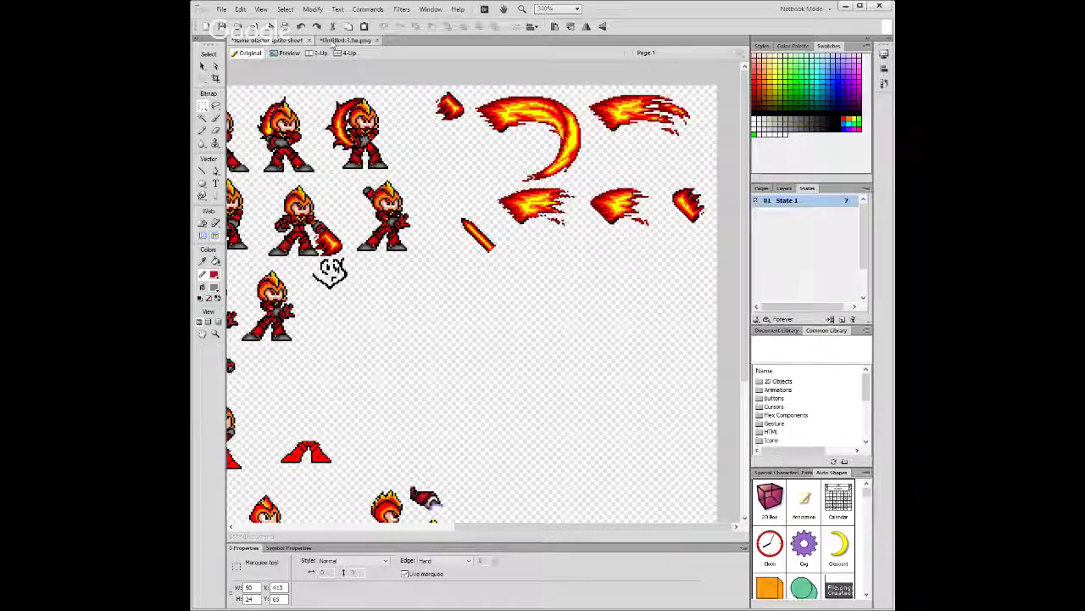
pyautogui.hotkey('ctrl', 'v')
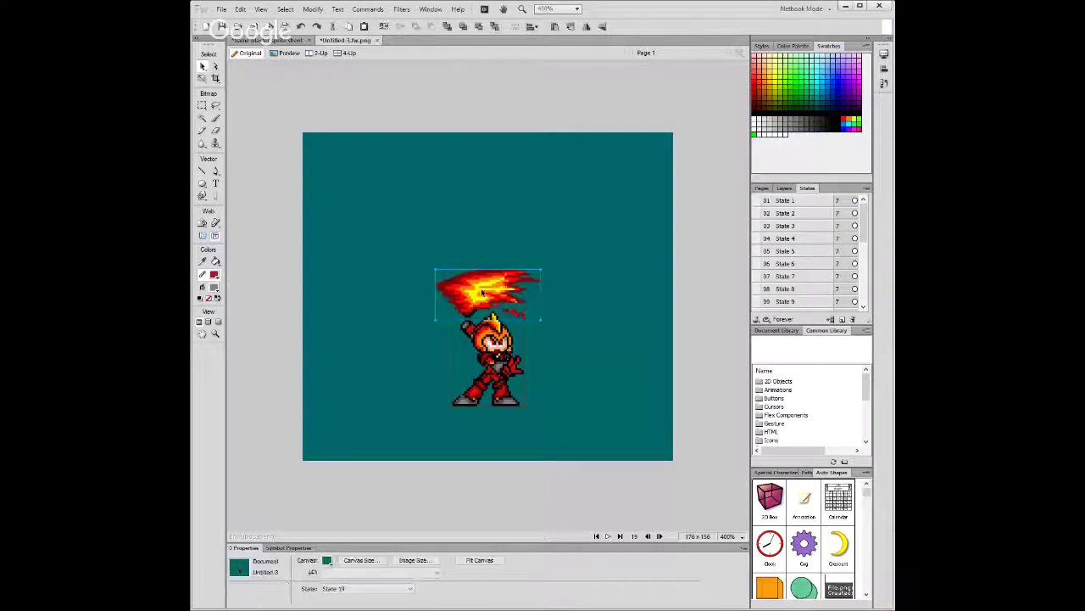
# Move the pasted flame in State 19 to X 58, Y 70 over the character's raised arm.
pyautogui.press('m')
pyautogui.click(477, 291)
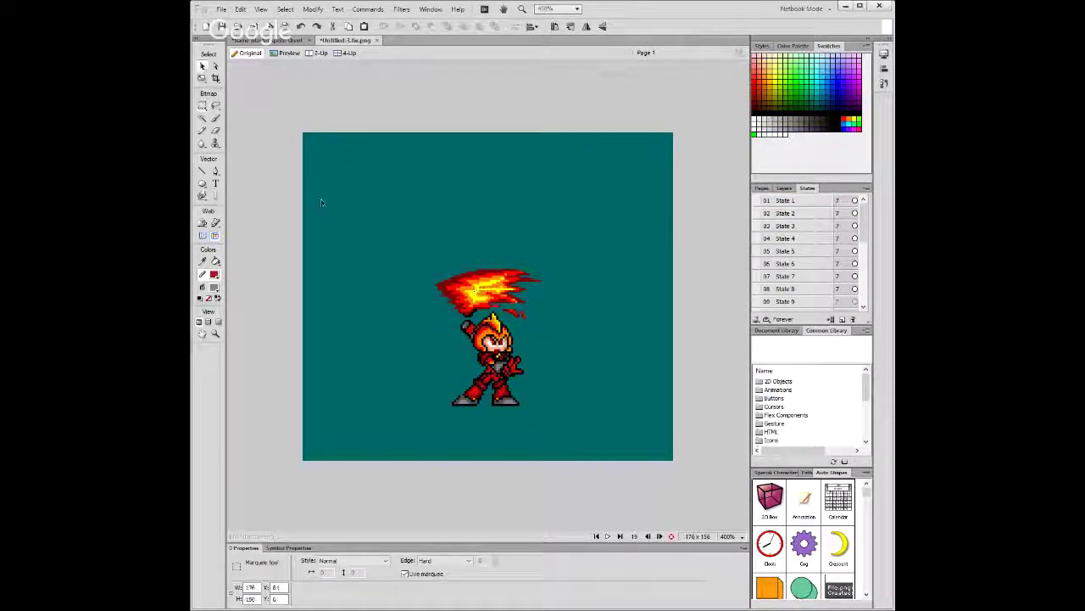
pyautogui.hotkey('ctrl', 'a')
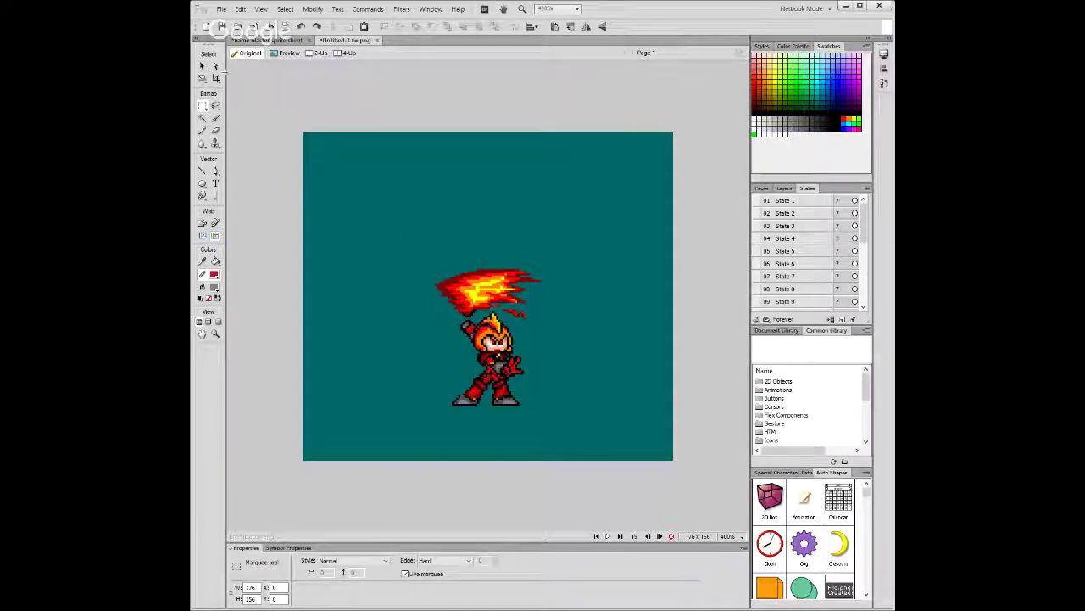
pyautogui.click(203, 66)
pyautogui.click(497, 290)
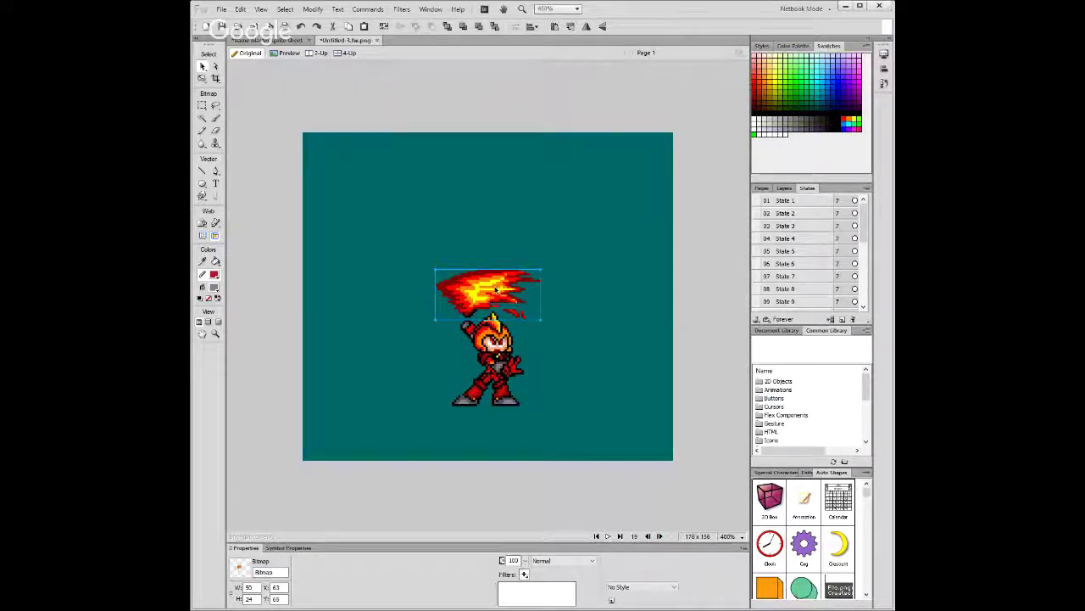
pyautogui.moveTo(497, 290); pyautogui.dragTo(486, 296)
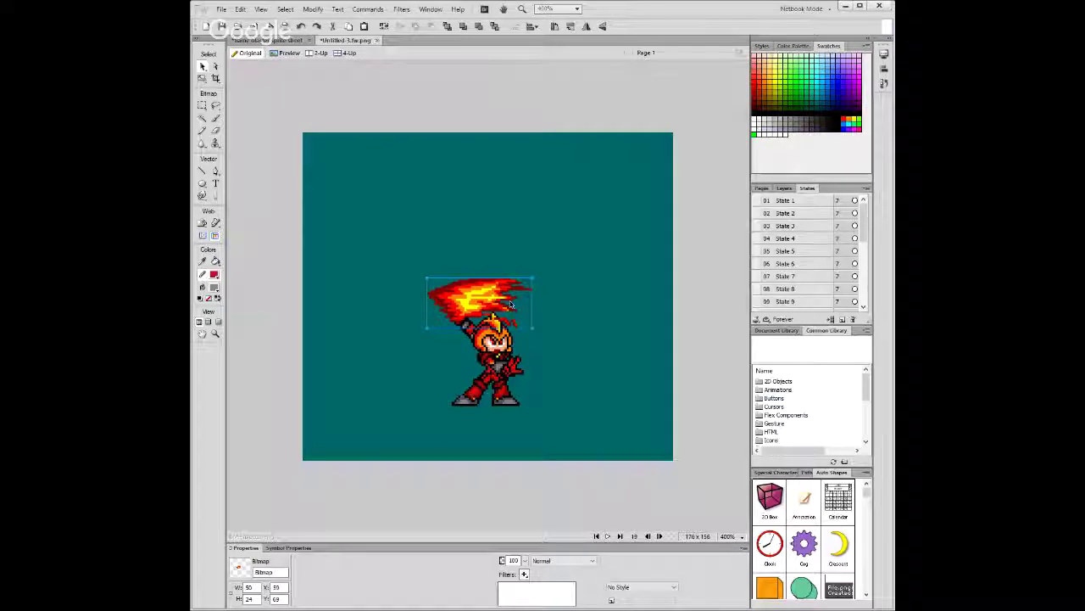
pyautogui.press('Left')
pyautogui.press('Down')
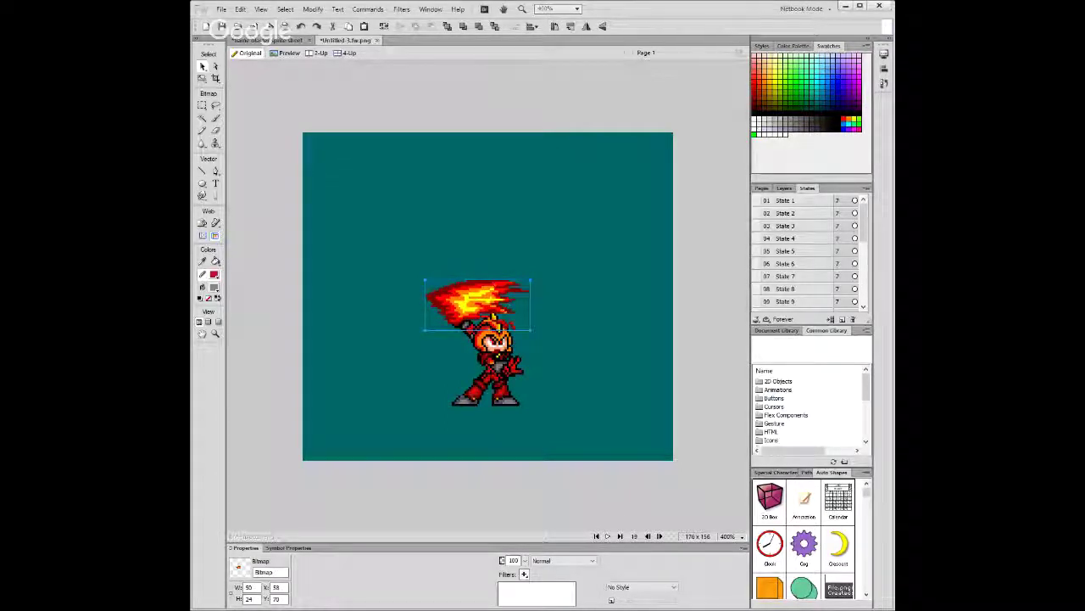
# Copy the small ragged flame, second from last in the lower flame row of the sprite sheet, and paste it into State 20.
pyautogui.click(658, 537)
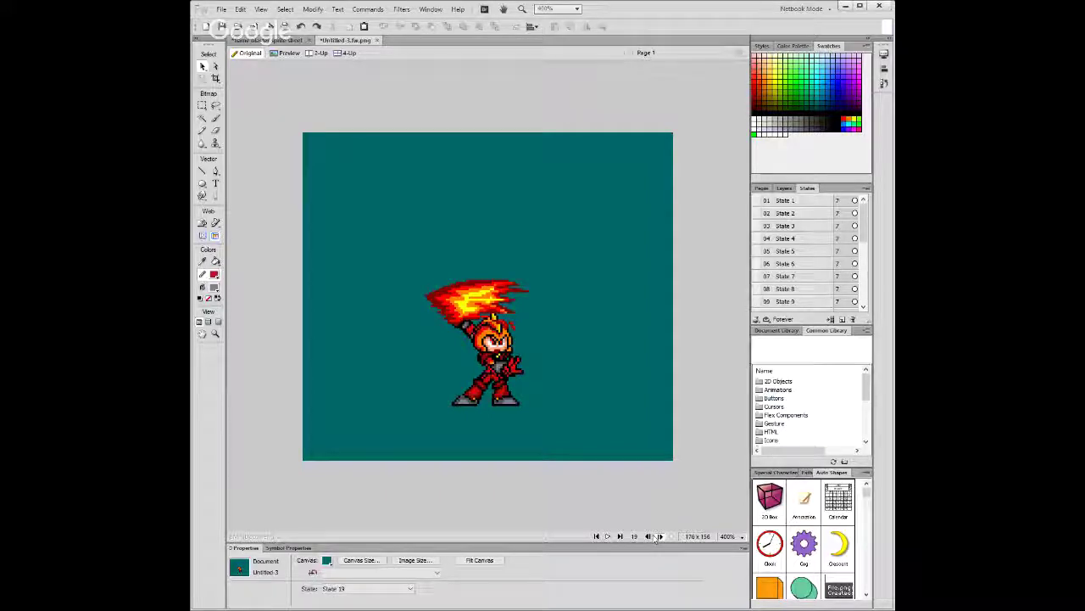
pyautogui.click(658, 536)
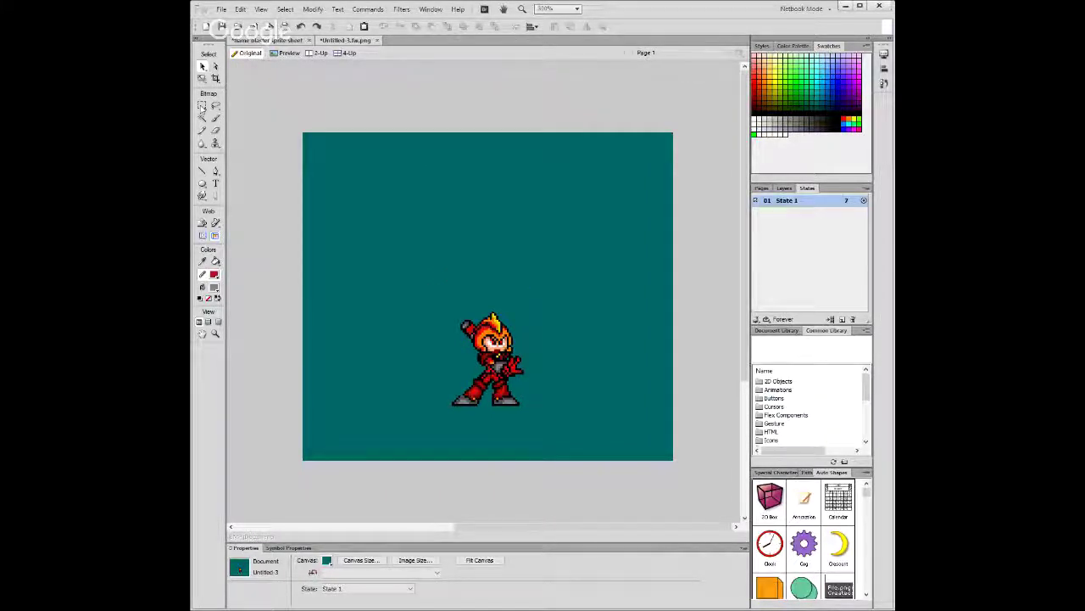
pyautogui.click(268, 40)
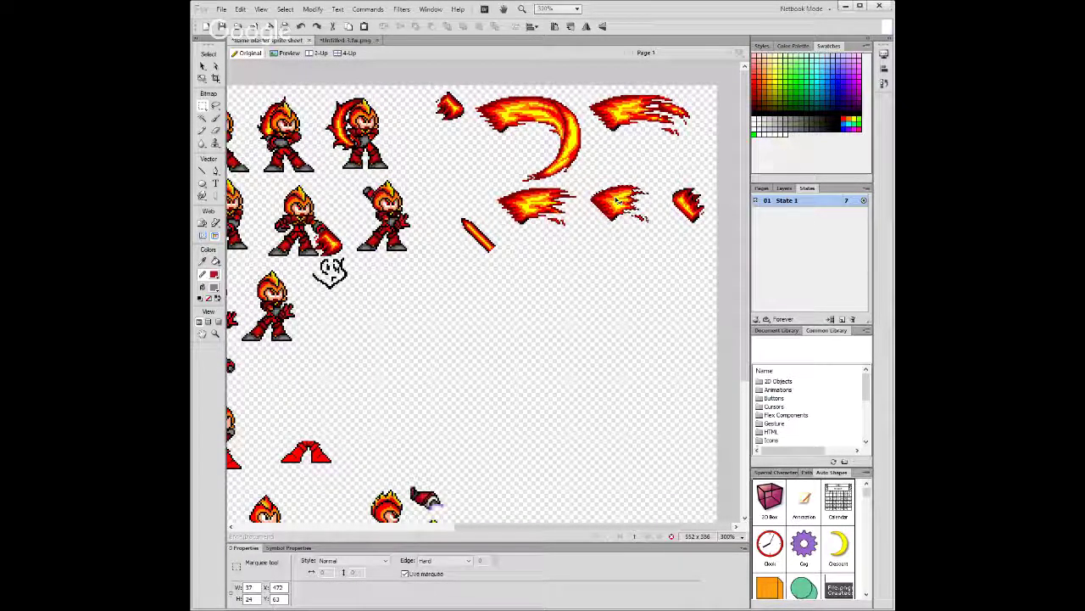
pyautogui.click(343, 40)
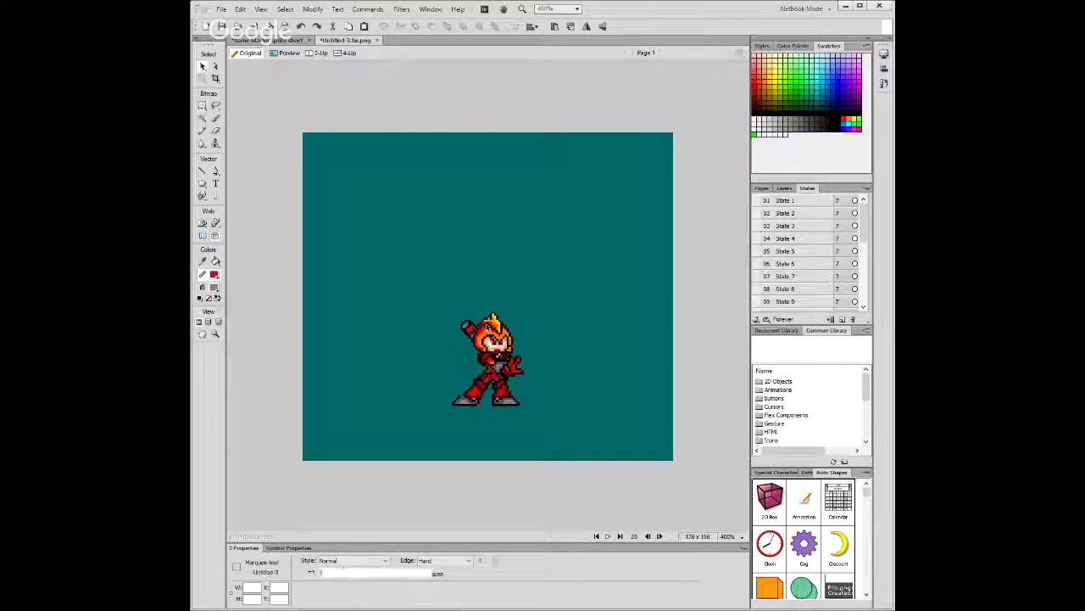
pyautogui.hotkey('ctrl', 'v')
# Move the pasted flame in State 20 to X 60, Y 70 over the character's raised arm and deselect it.
pyautogui.moveTo(478, 295); pyautogui.dragTo(467, 297)
pyautogui.press('m')
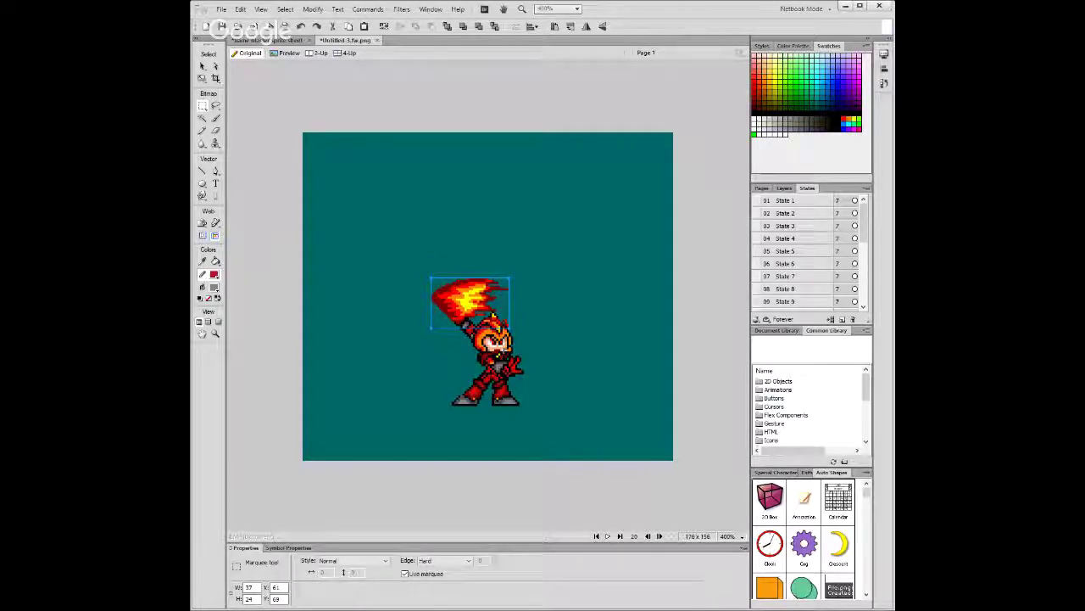
pyautogui.press('Left')
pyautogui.press('Down')
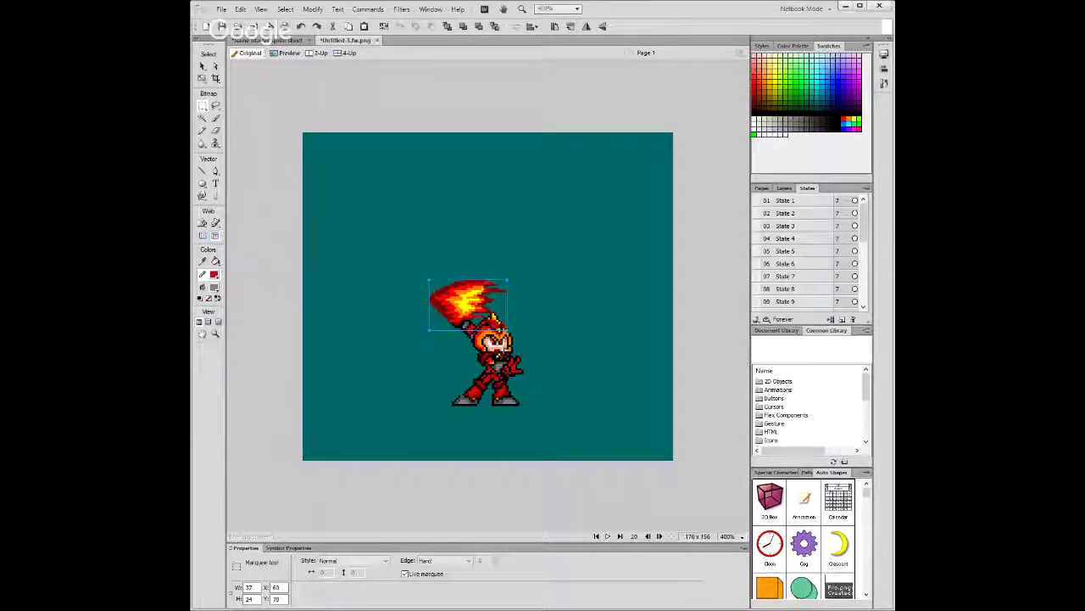
pyautogui.hotkey('ctrl', 'd')
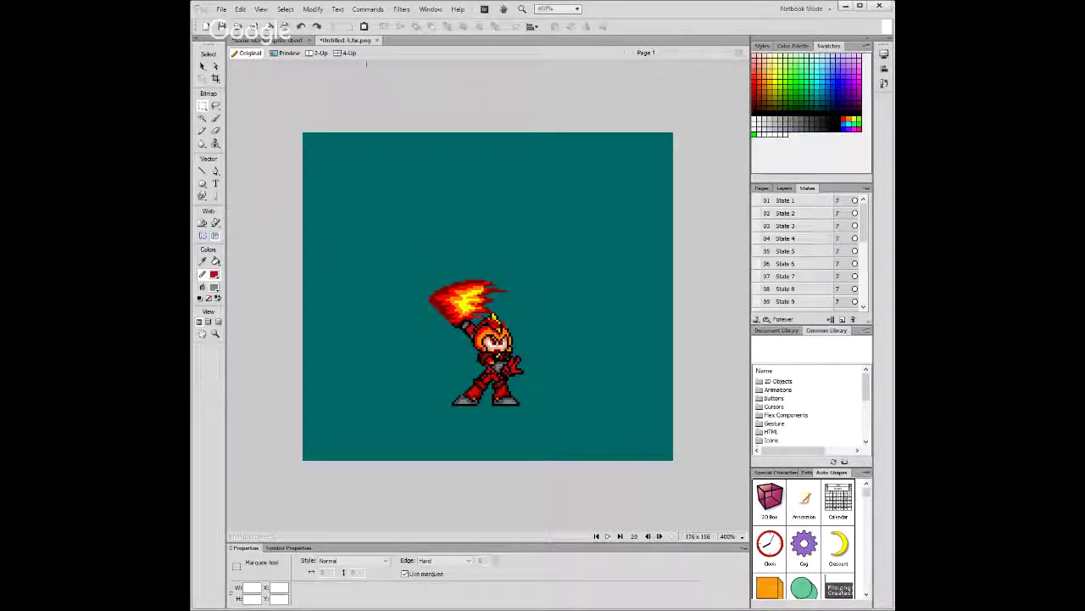
# Copy the smallest flame at the end of the lower flame row on the sprite sheet and paste it into State 21.
pyautogui.click(659, 537)
pyautogui.click(270, 40)
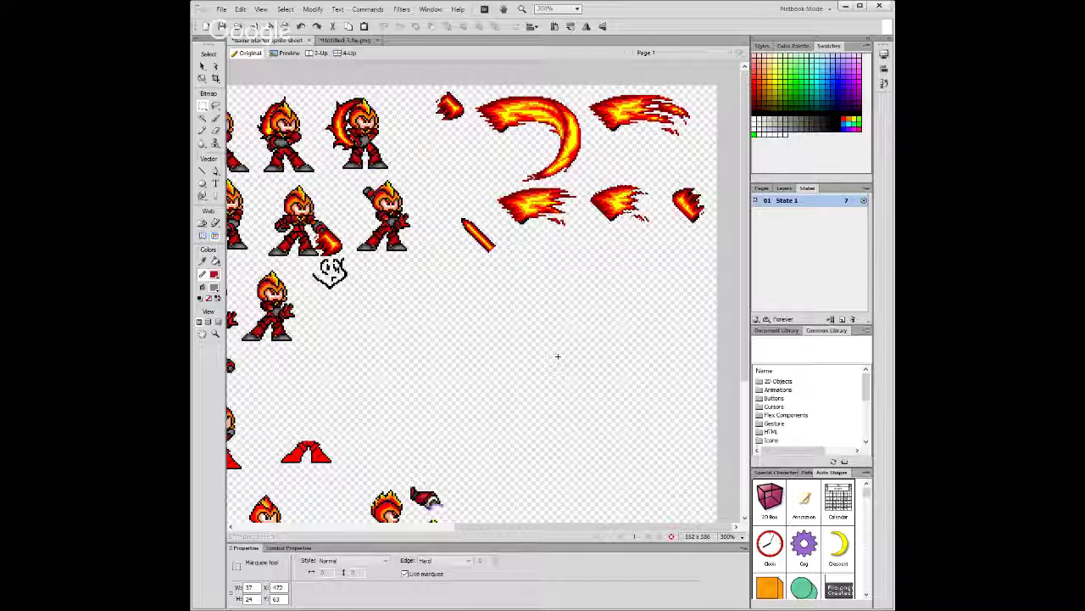
pyautogui.moveTo(670, 181); pyautogui.dragTo(712, 235)
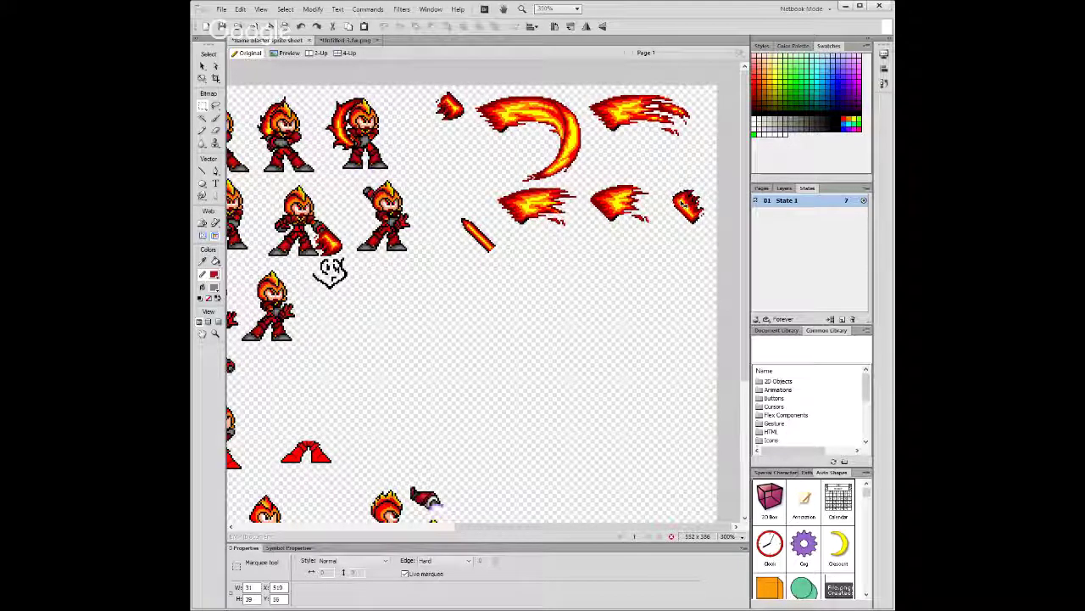
pyautogui.click(349, 41)
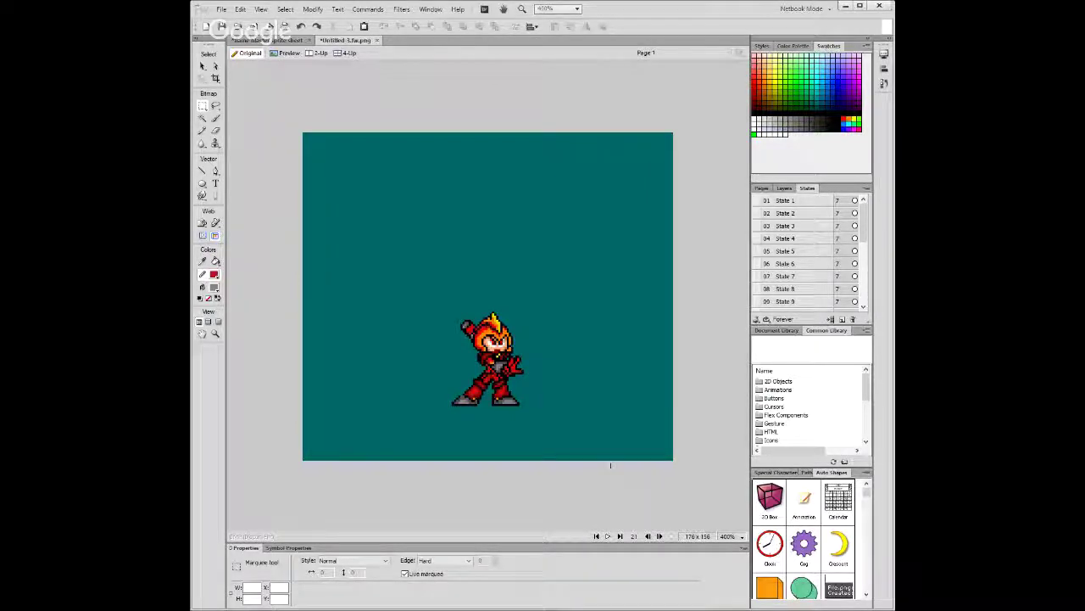
pyautogui.hotkey('ctrl', 'v')
pyautogui.press('v')
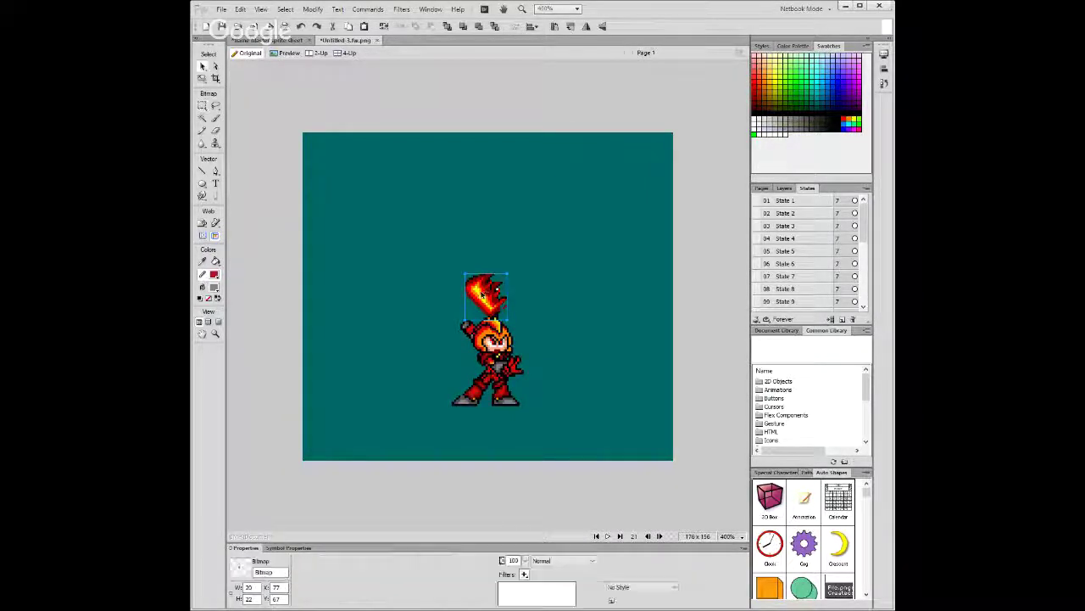
# Move the pasted flame in State 21 to X 61, Y 71 at the tip of the raised arm.
pyautogui.moveTo(484, 296); pyautogui.dragTo(451, 297)
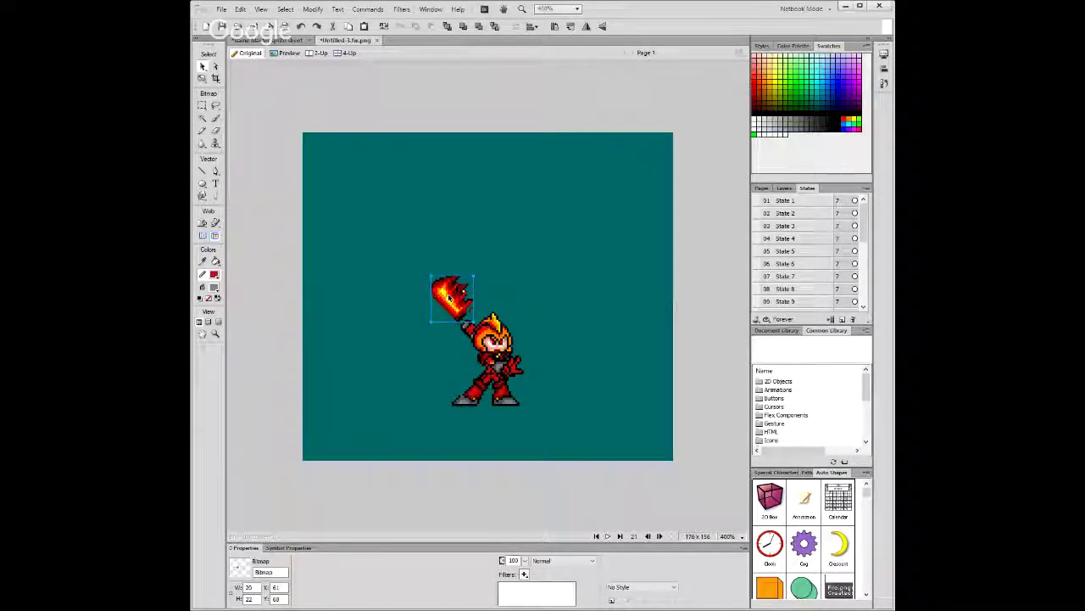
pyautogui.press('m')
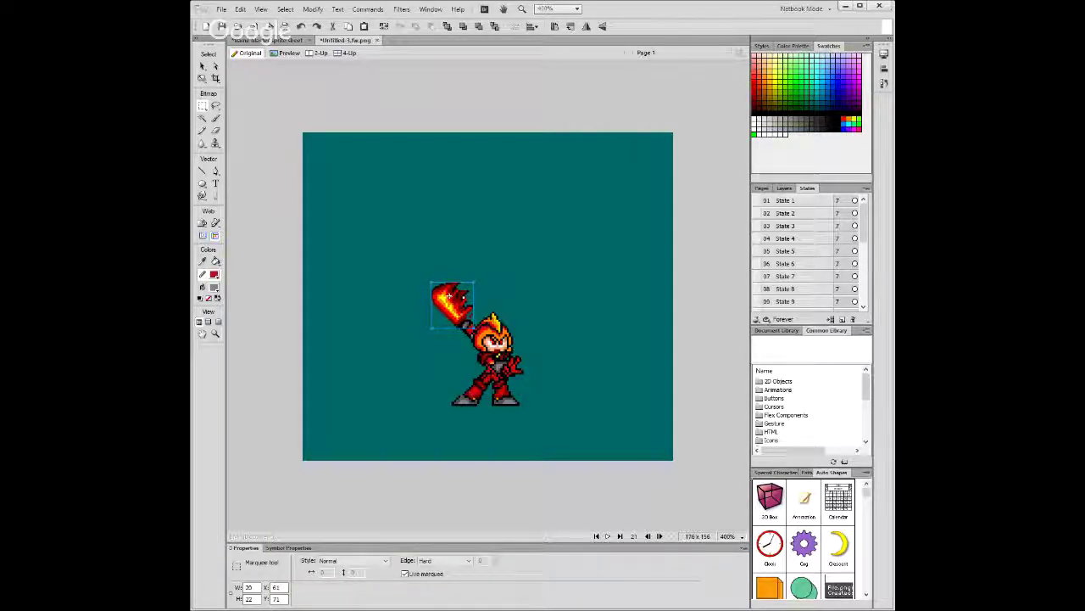
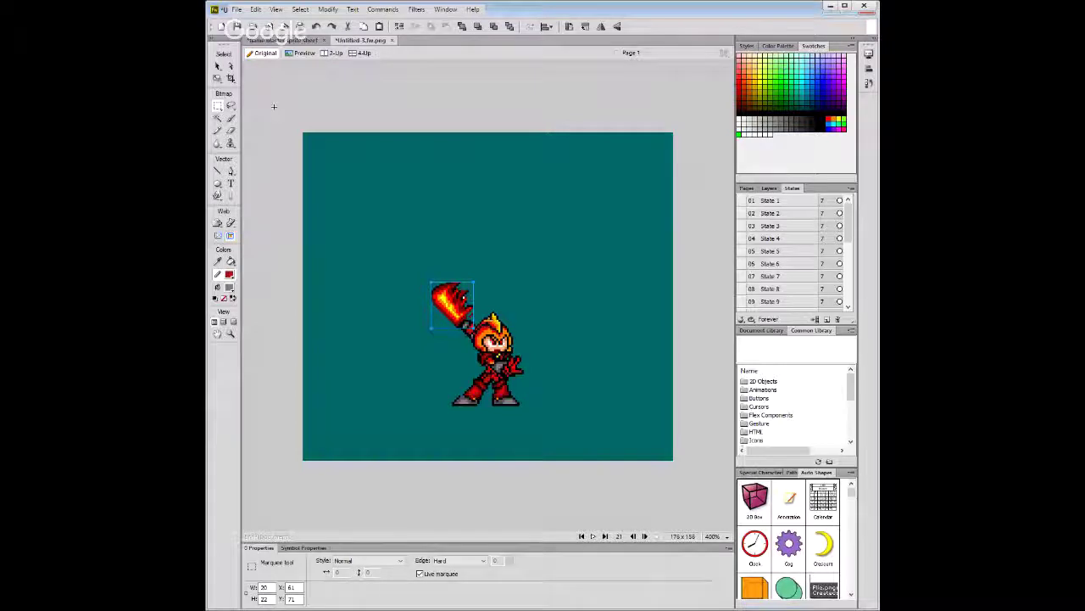
pyautogui.press('w')
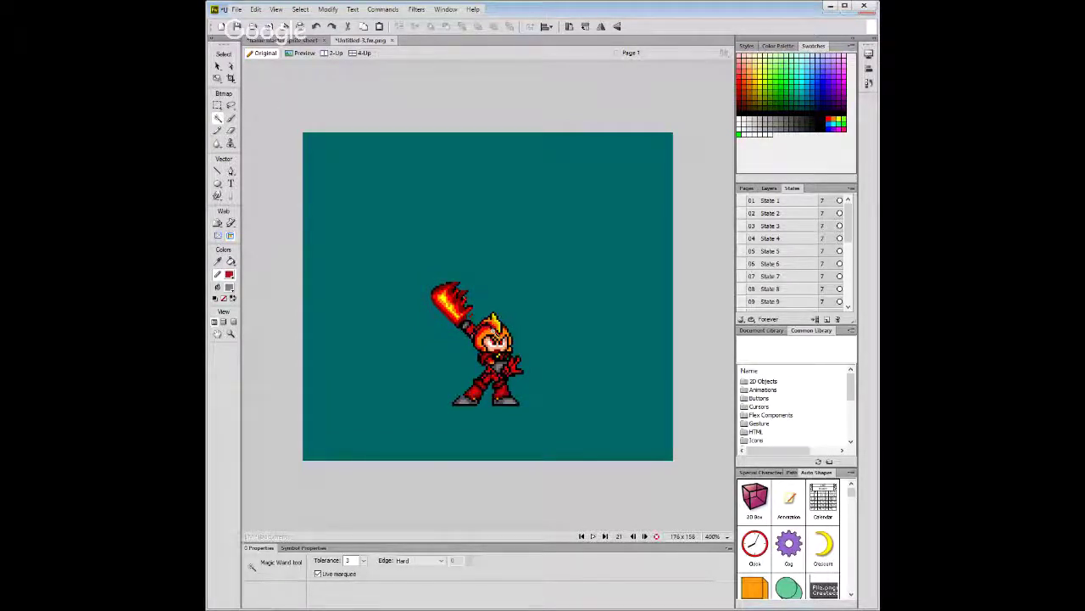
pyautogui.press('ctrl')
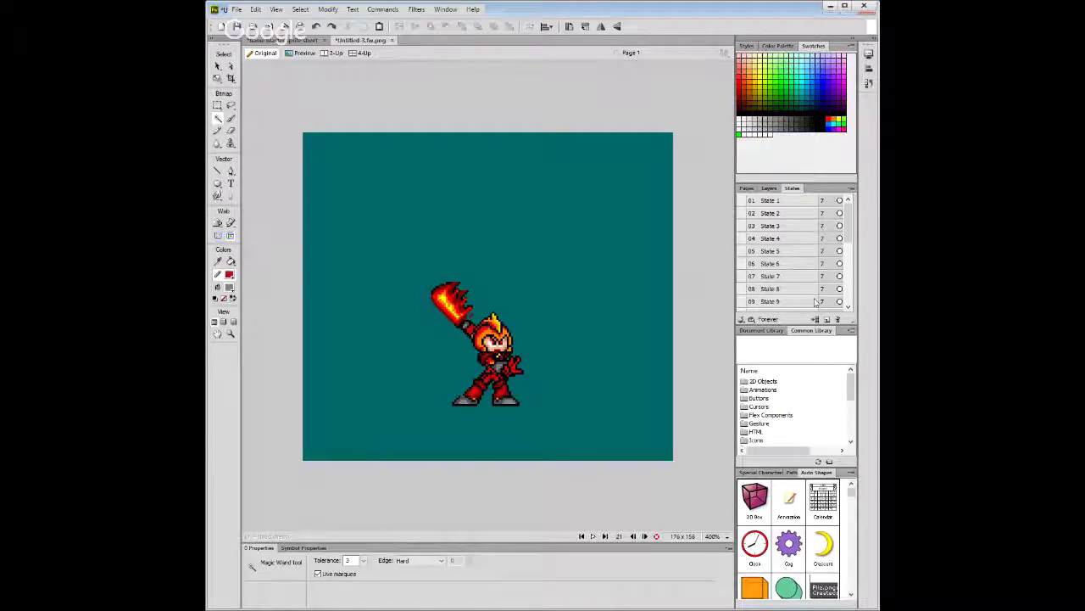
# Flip between States 20 and 21 to compare the placement of their flames.
pyautogui.click(634, 536)
pyautogui.click(641, 538)
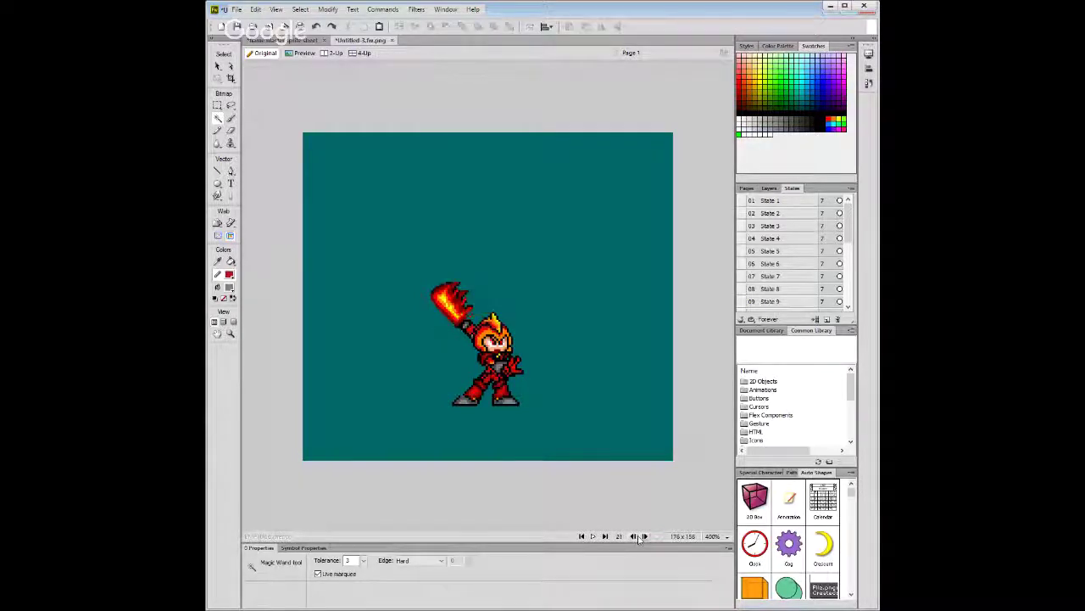
pyautogui.click(465, 290)
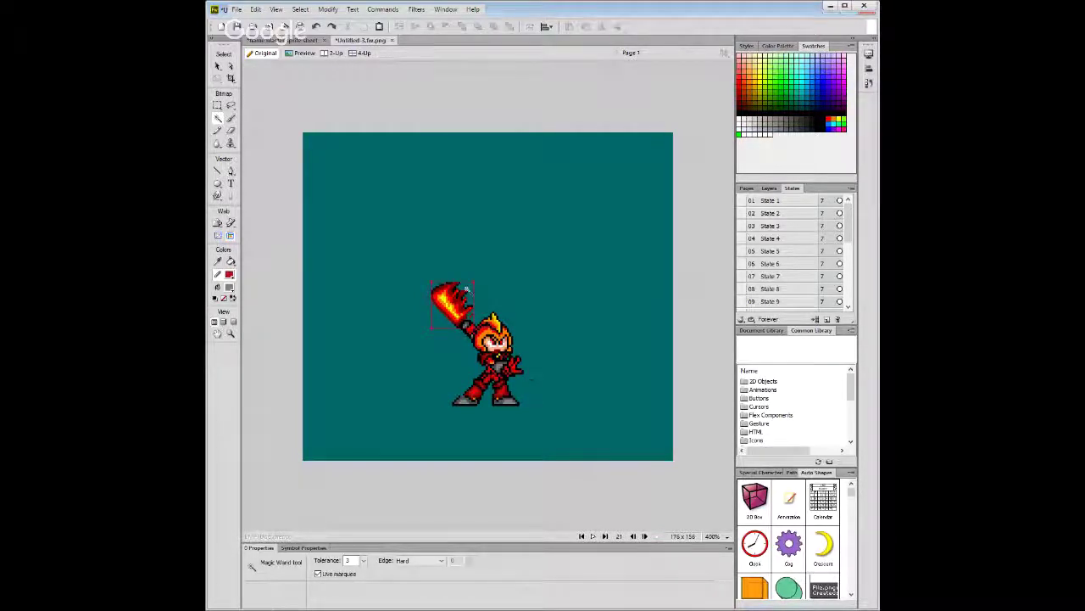
pyautogui.click(633, 537)
pyautogui.click(644, 537)
# Try shifting the flame in State 21 one pixel left and return it to its place.
pyautogui.click(218, 66)
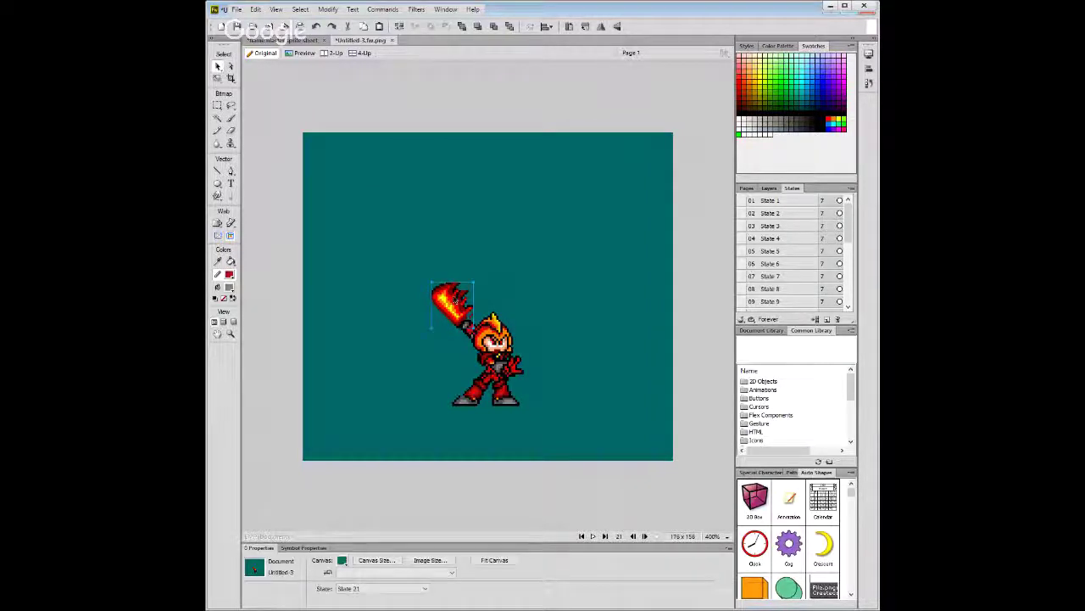
pyautogui.click(449, 301)
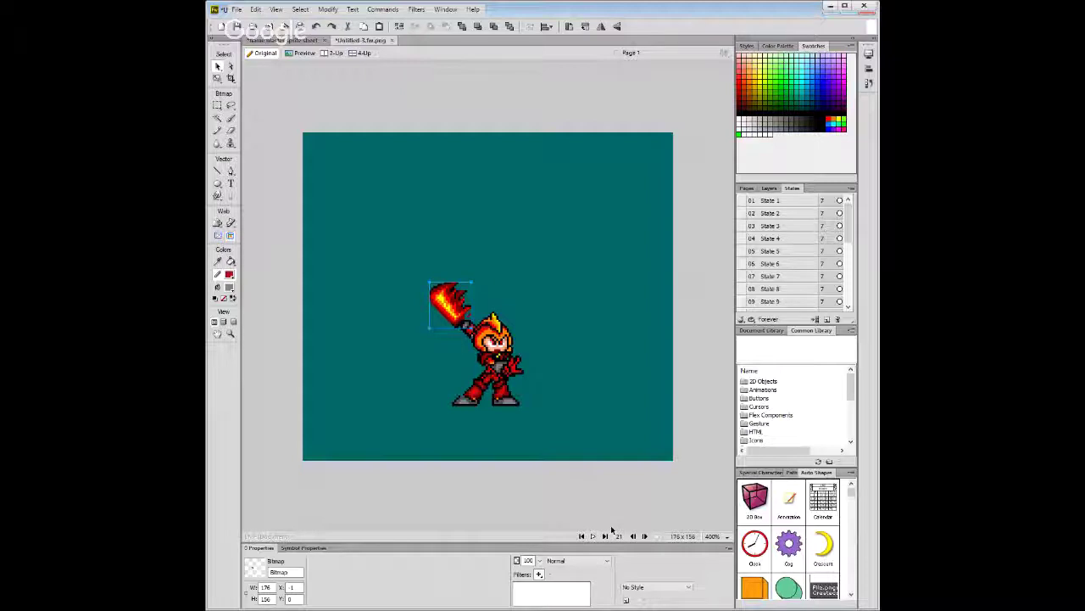
pyautogui.press('Right')
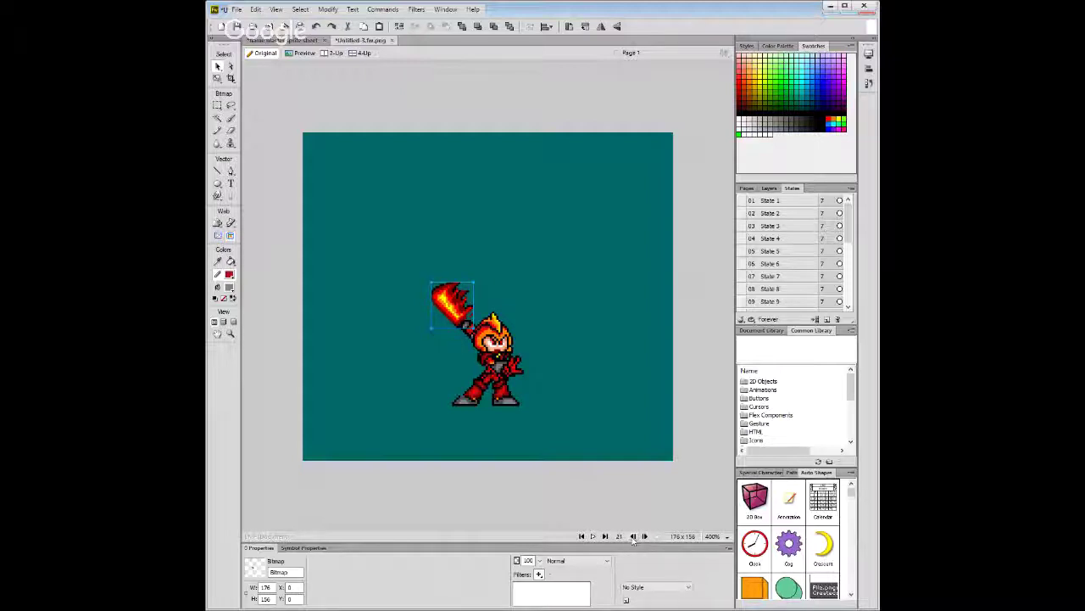
# Step through States 20, 21 and 22 to check how the shrinking flame plays from state to state.
pyautogui.click(633, 535)
pyautogui.click(645, 536)
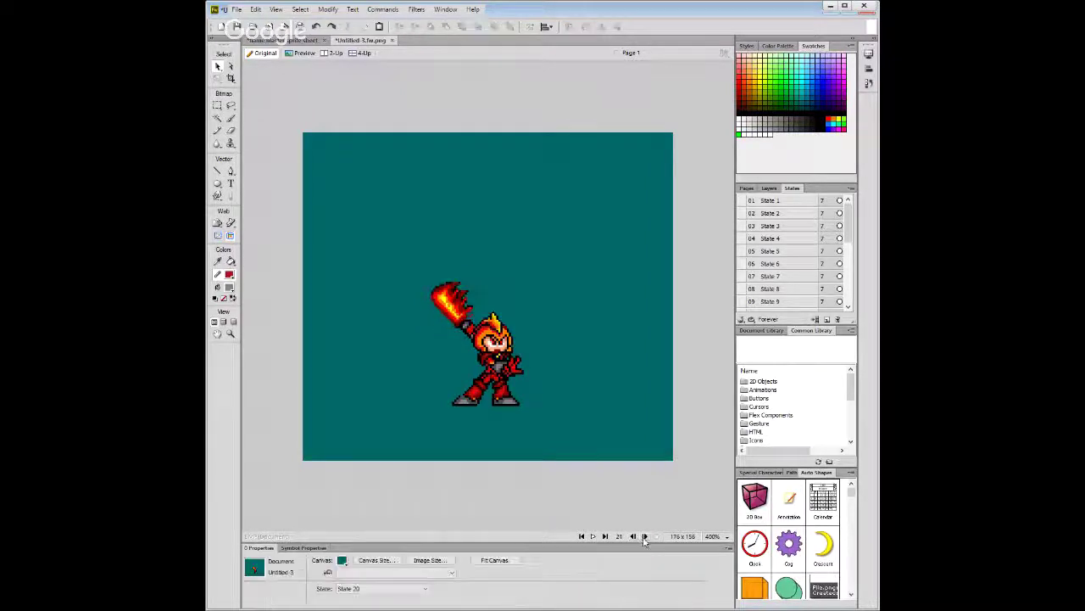
pyautogui.click(644, 537)
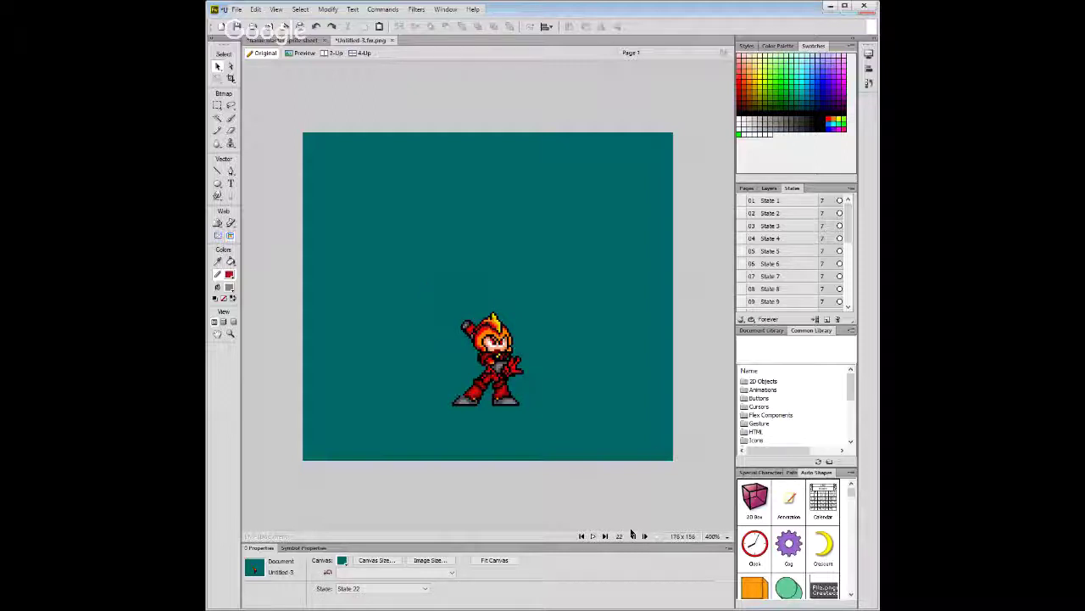
pyautogui.click(633, 536)
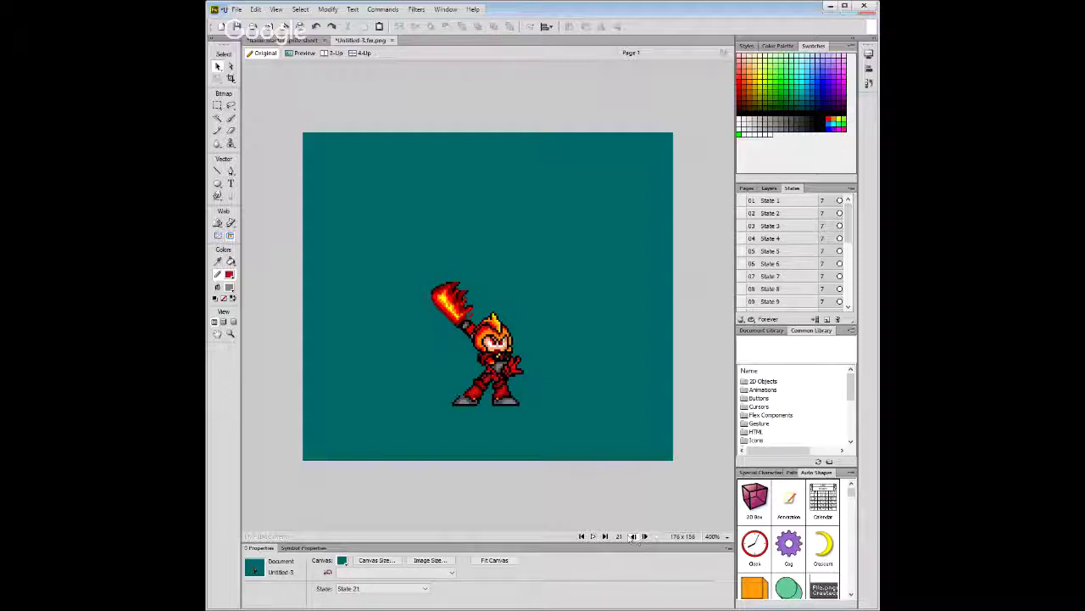
pyautogui.click(645, 535)
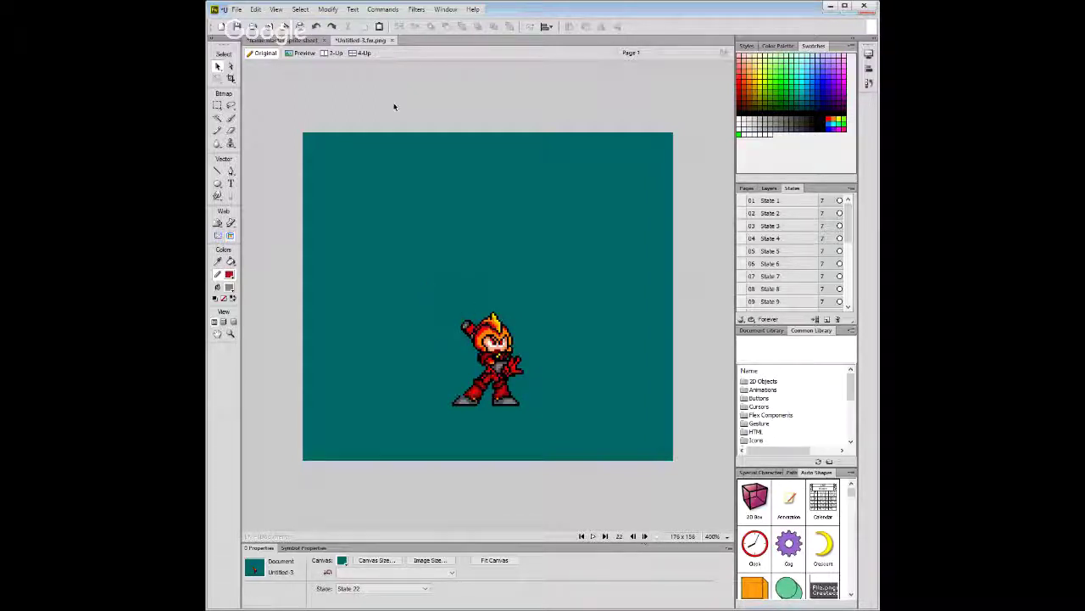
# Copy the narrow diagonal flame blade below the flame arcs on the sprite sheet and paste it into State 22.
pyautogui.click(285, 41)
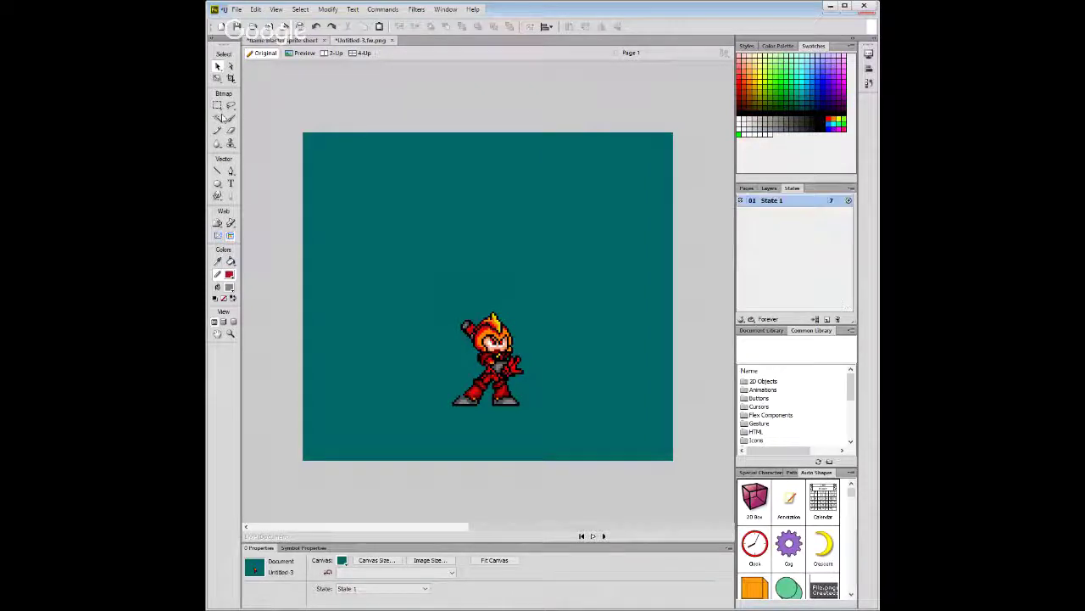
pyautogui.click(217, 105)
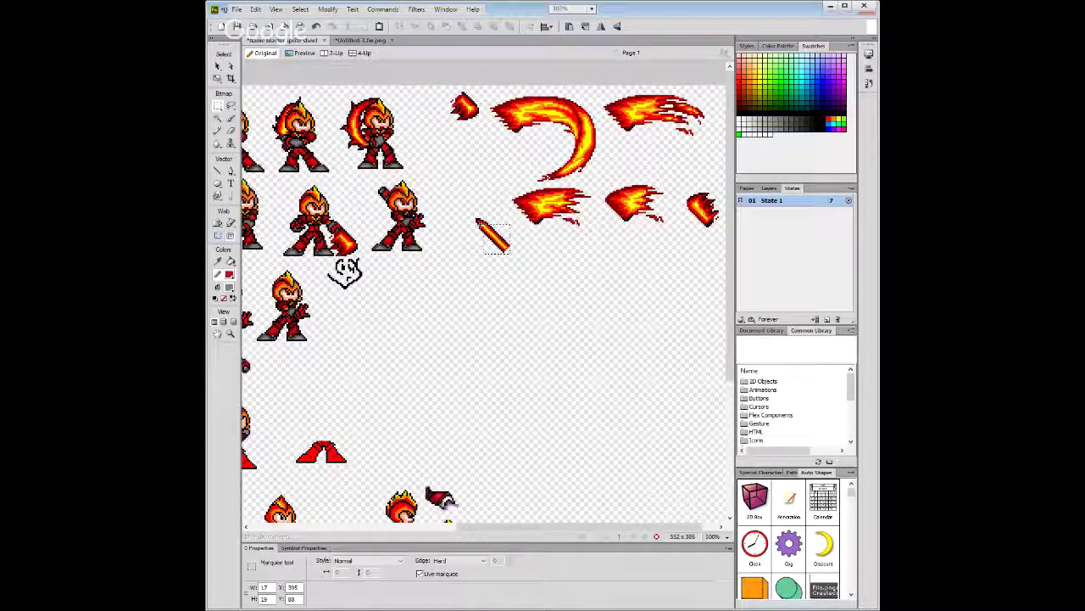
pyautogui.moveTo(471, 215); pyautogui.dragTo(509, 253)
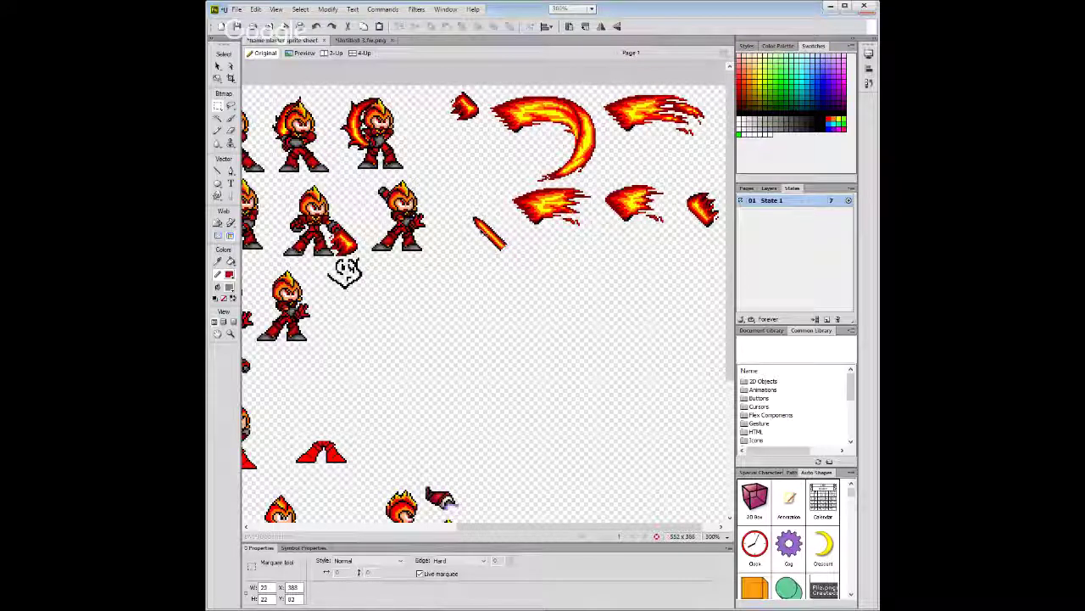
pyautogui.click(431, 206)
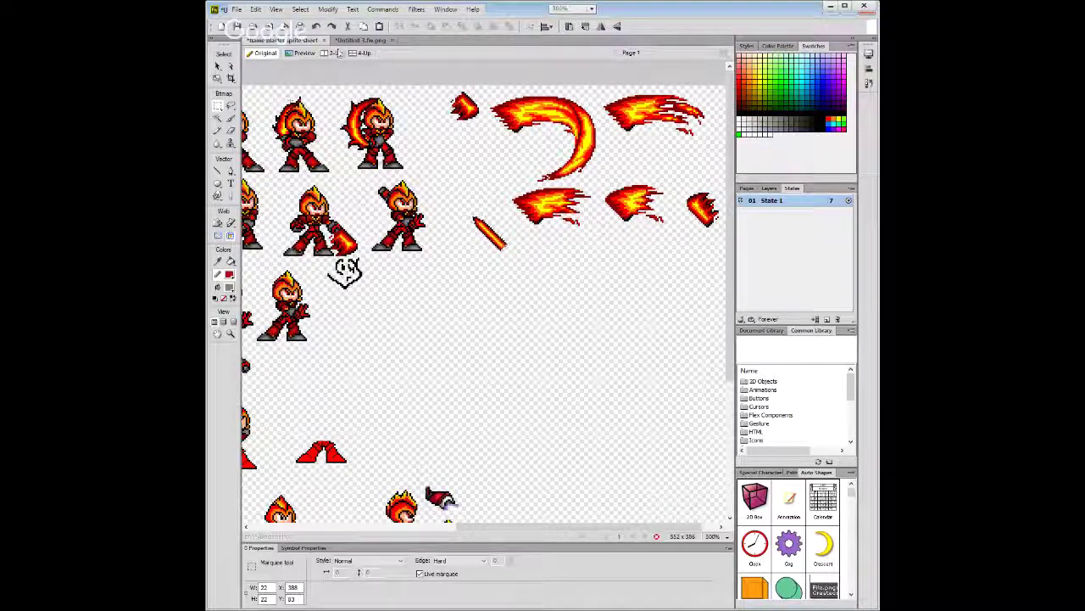
pyautogui.click(363, 39)
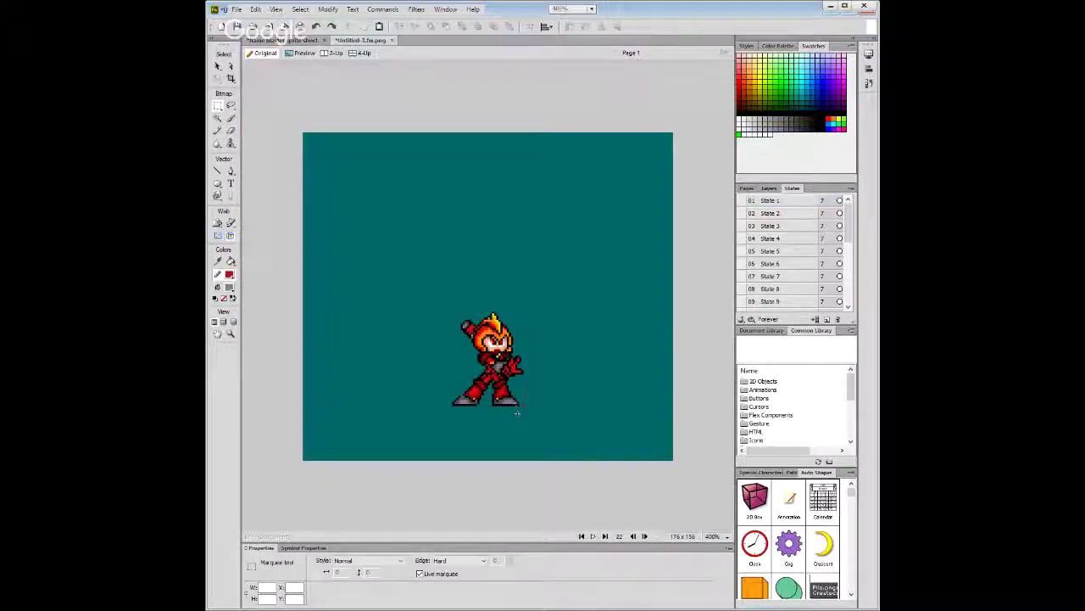
pyautogui.hotkey('ctrl', 'v')
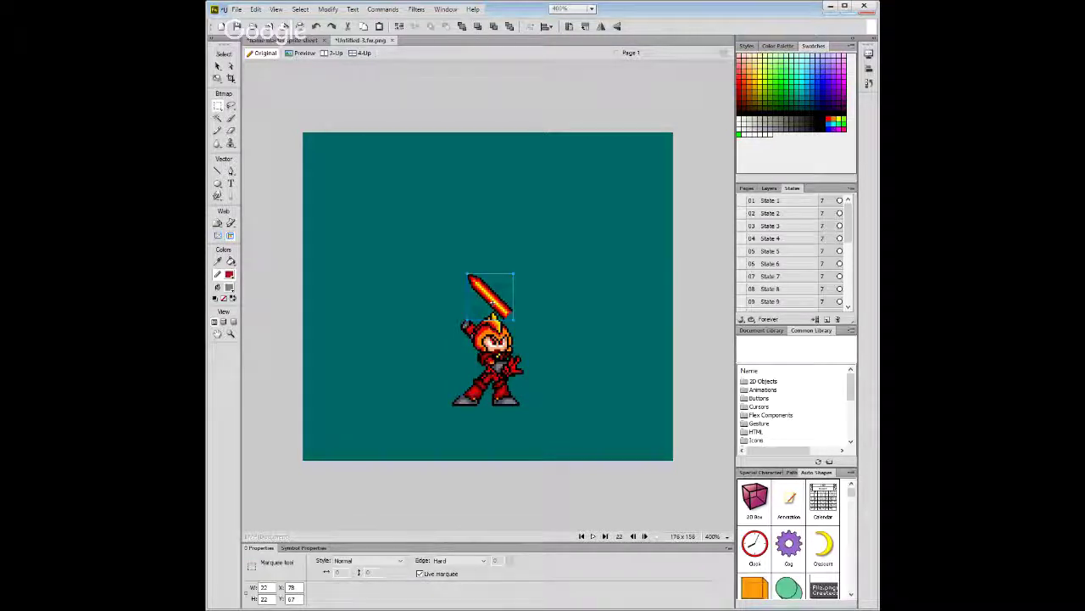
# Move the pasted flame blade in State 22 to X 57, Y 71 so its base meets the raised arm.
pyautogui.press('v')
pyautogui.moveTo(494, 305); pyautogui.dragTo(447, 315)
pyautogui.press('m')
pyautogui.press('Right')
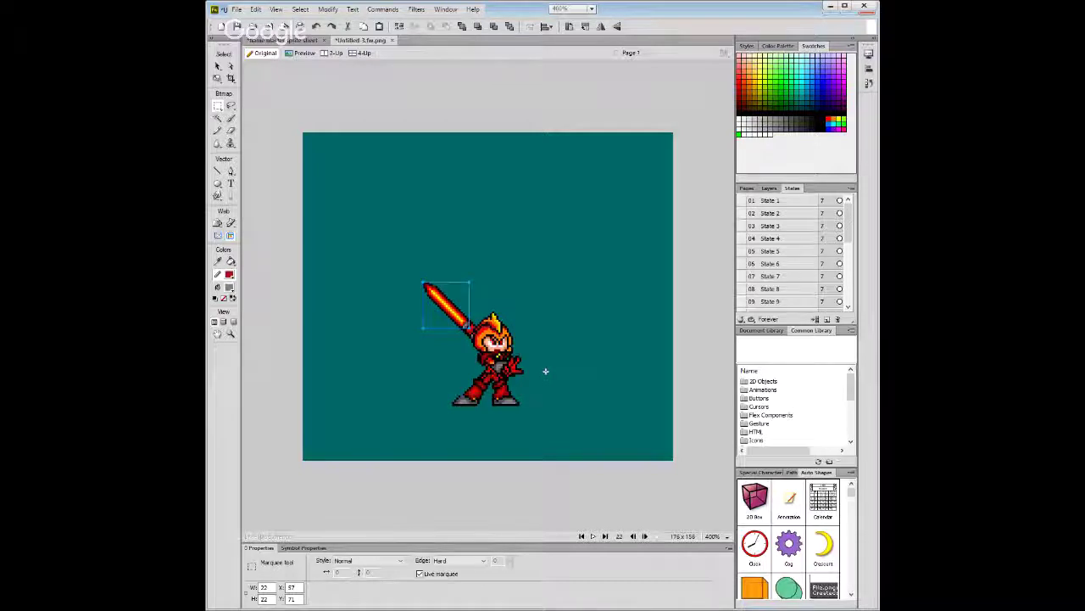
# Clean up the flame blade's base in State 22 where it overlaps the raised fist, using a 3 × 3 pixel selection moved diagonally.
pyautogui.press('v')
pyautogui.hotkey('ctrl', '=')
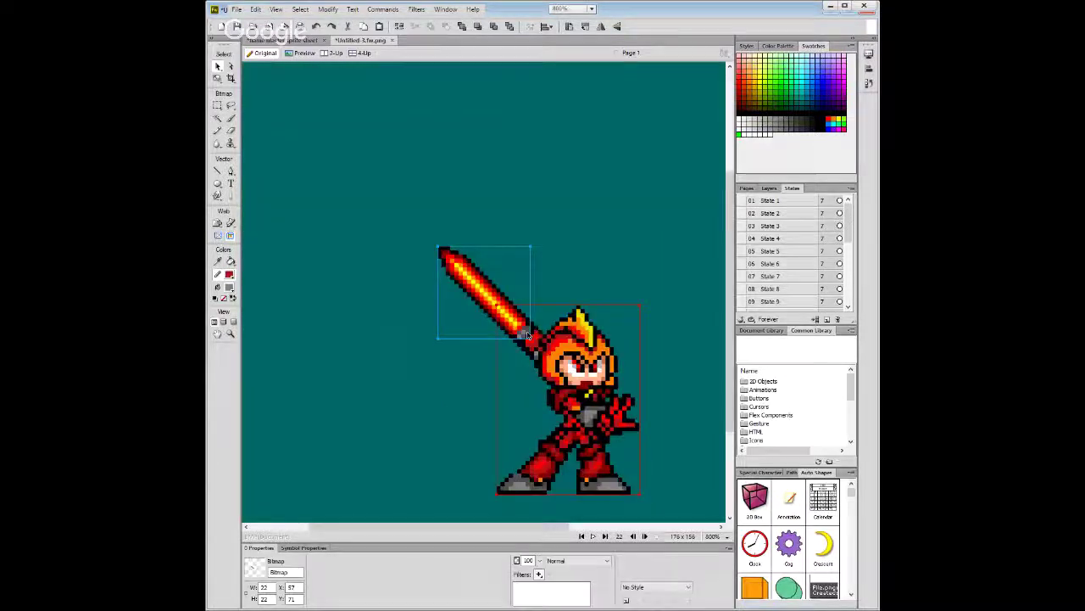
pyautogui.hotkey('ctrl', '=')
pyautogui.press('m')
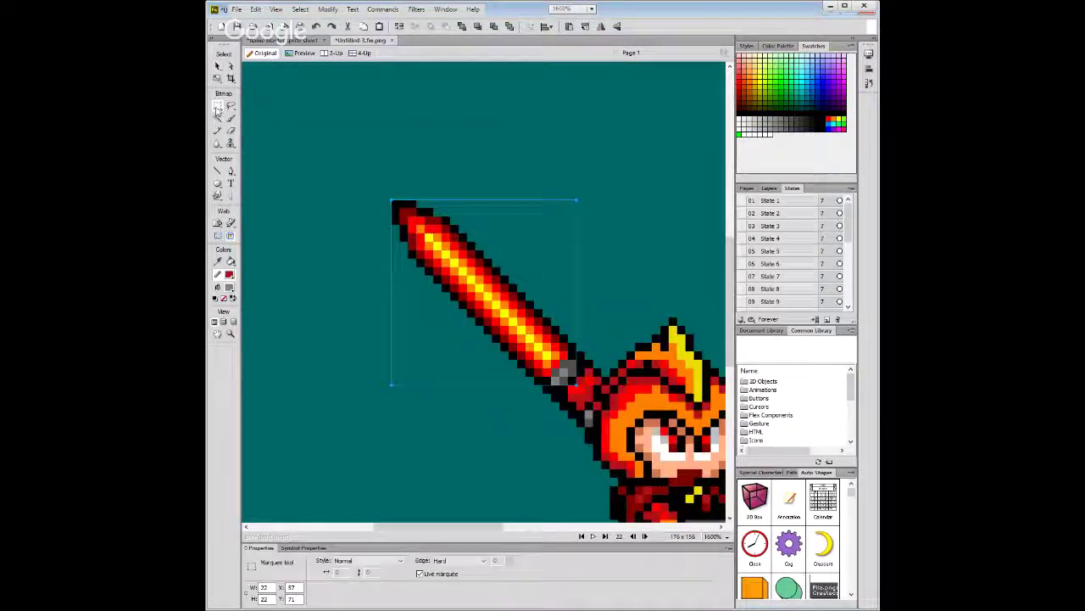
pyautogui.click(569, 365)
pyautogui.hotkey('ctrl', 'a')
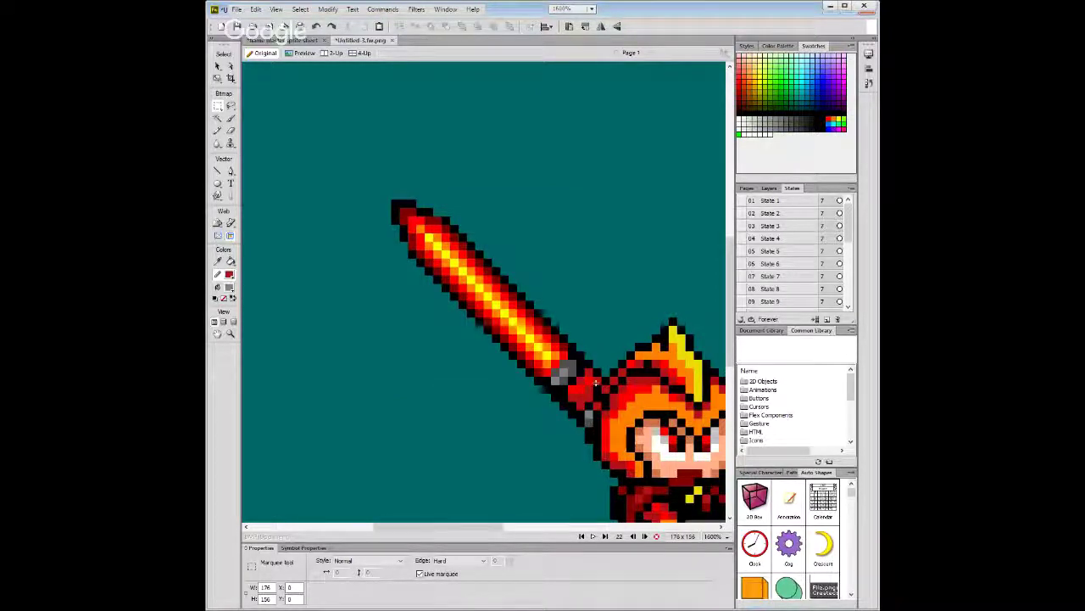
pyautogui.scroll(1, 596, 383)
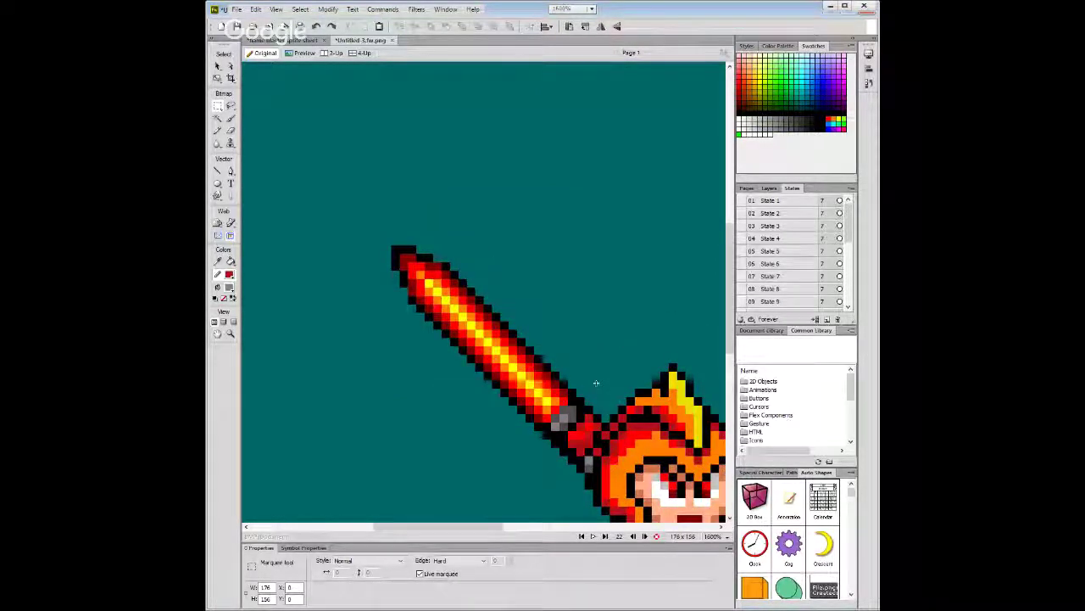
pyautogui.moveTo(560, 399); pyautogui.dragTo(583, 421)
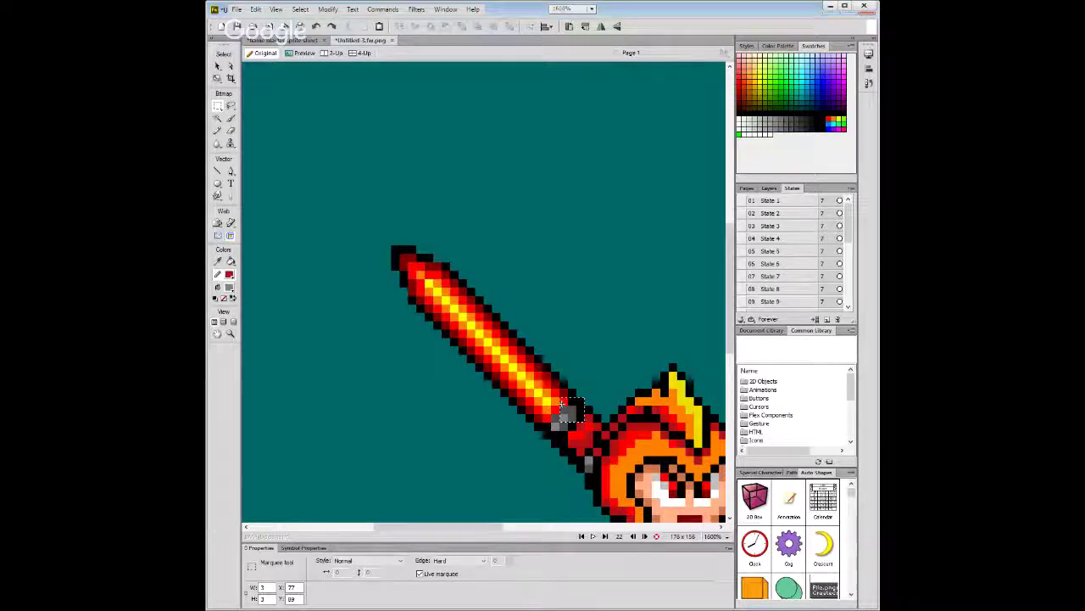
pyautogui.click(769, 188)
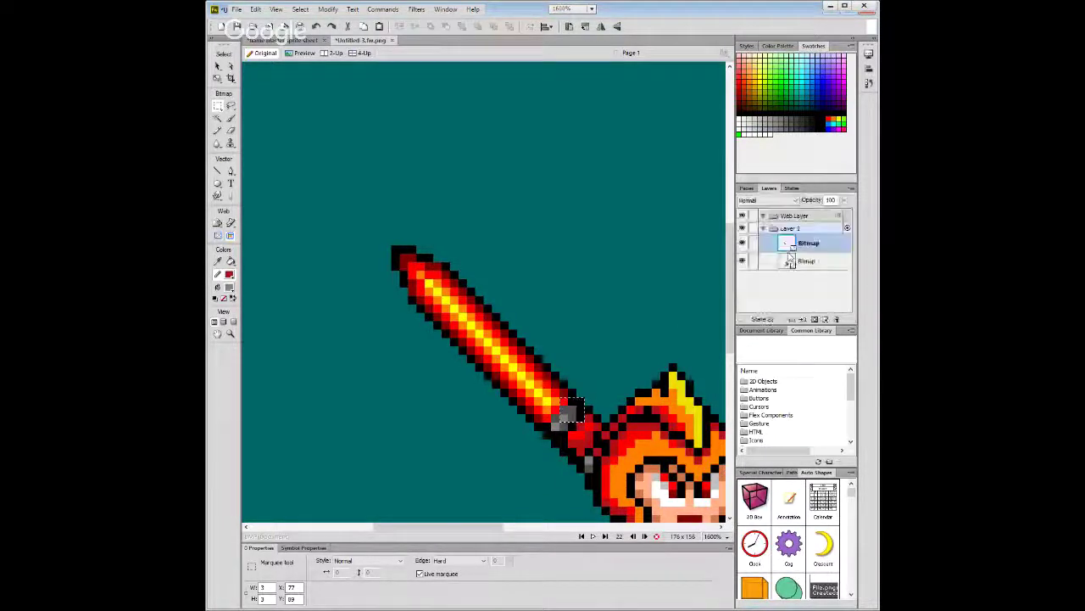
pyautogui.press('Left')
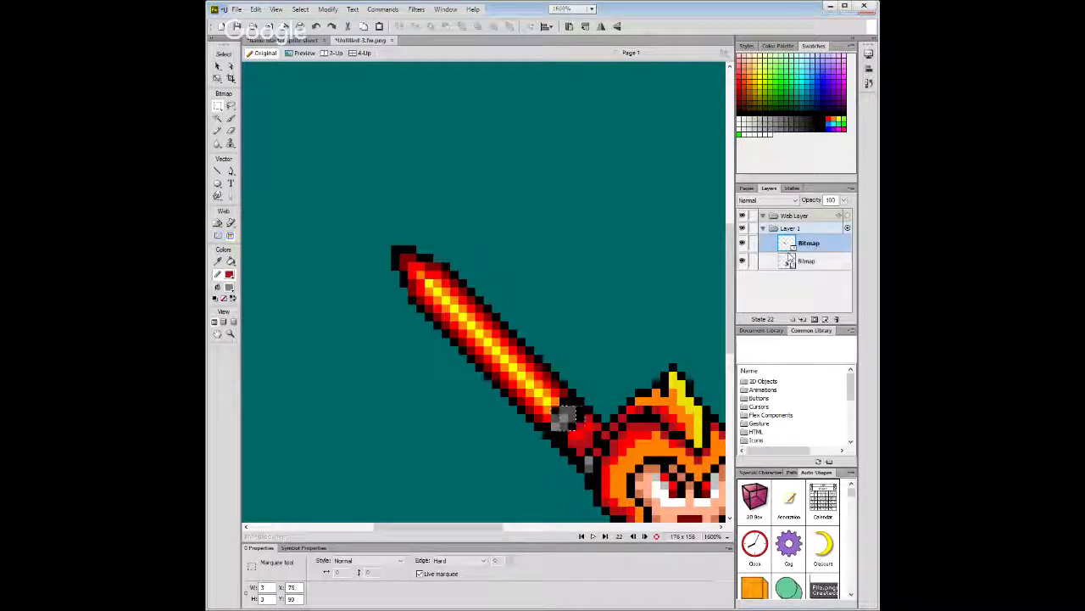
pyautogui.press('Down')
pyautogui.press('Left')
pyautogui.press('Down')
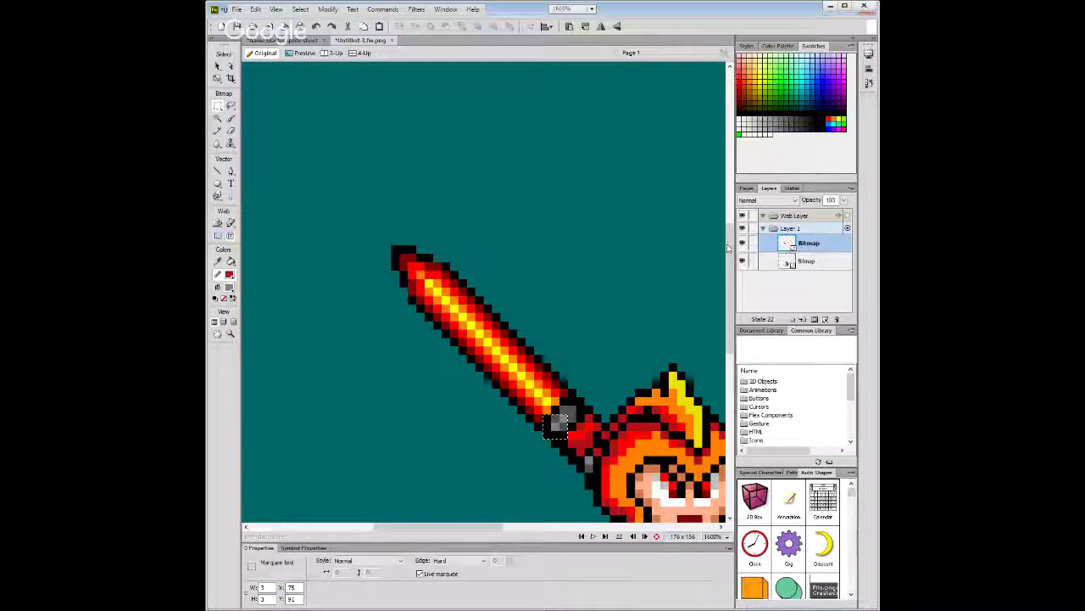
pyautogui.press('v')
pyautogui.hotkey('ctrl', '2')
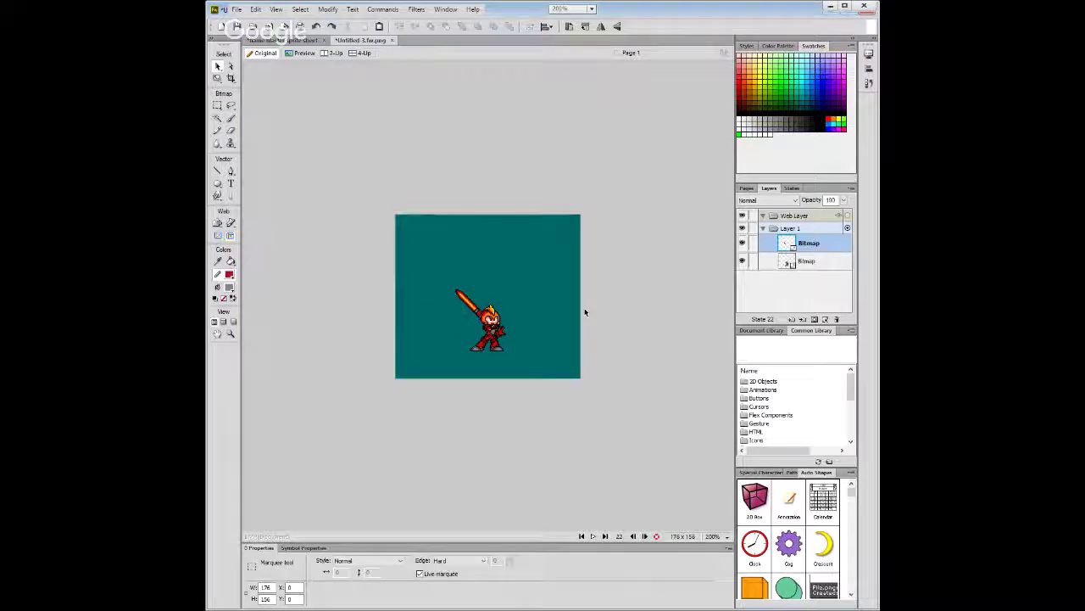
pyautogui.hotkey('ctrl', '4')
pyautogui.press('m')
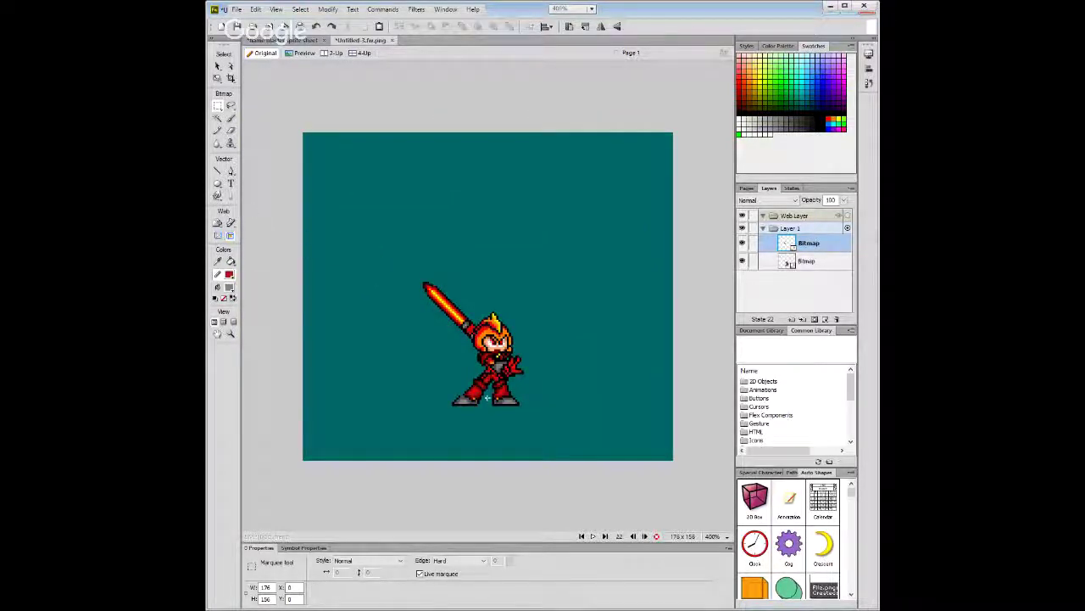
# Delete the bladeless State 23 after the flame blade pose and set the delay of State 22 to 30.
pyautogui.click(792, 188)
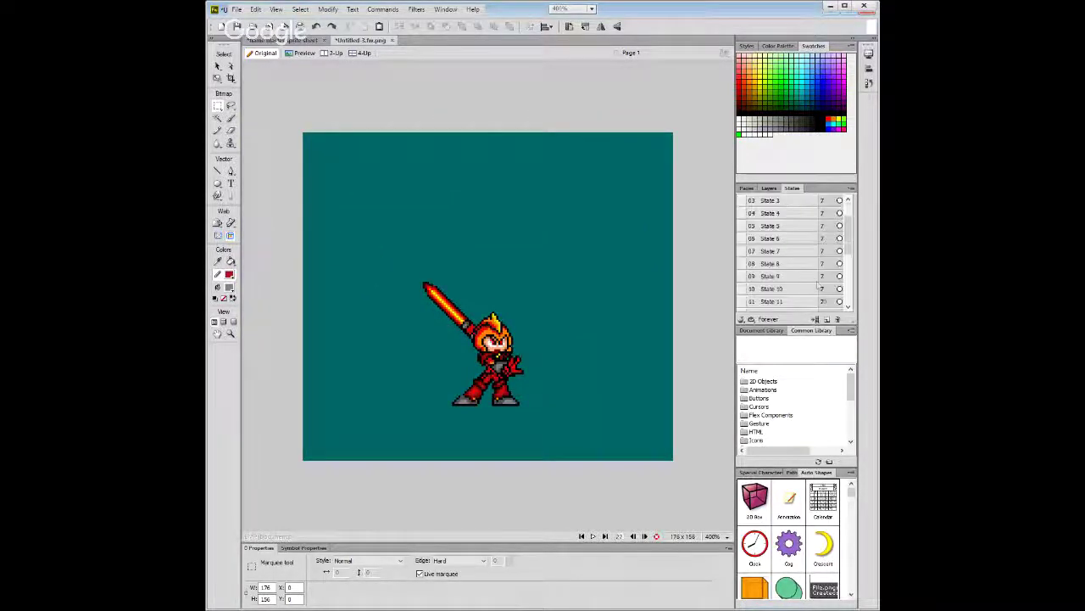
pyautogui.scroll(-4, 818, 285)
pyautogui.click(820, 302)
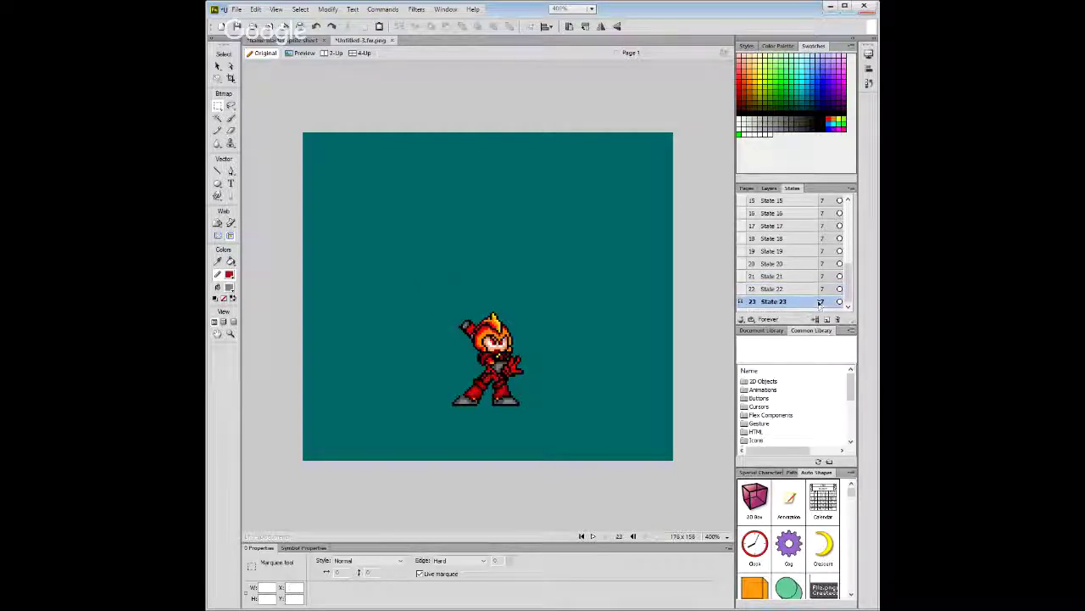
pyautogui.click(793, 289)
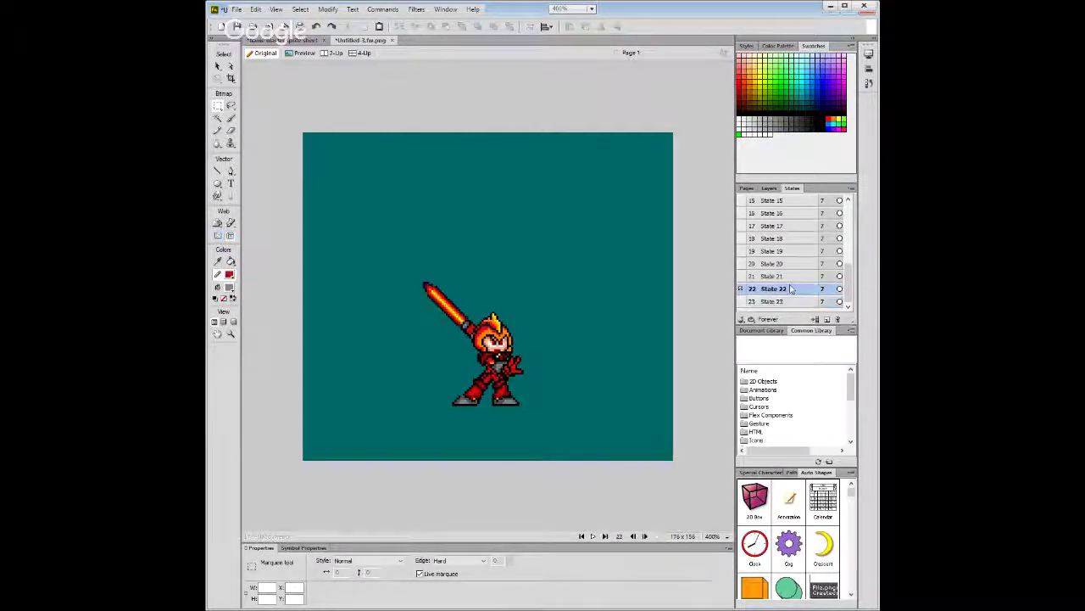
pyautogui.click(792, 278)
pyautogui.click(796, 290)
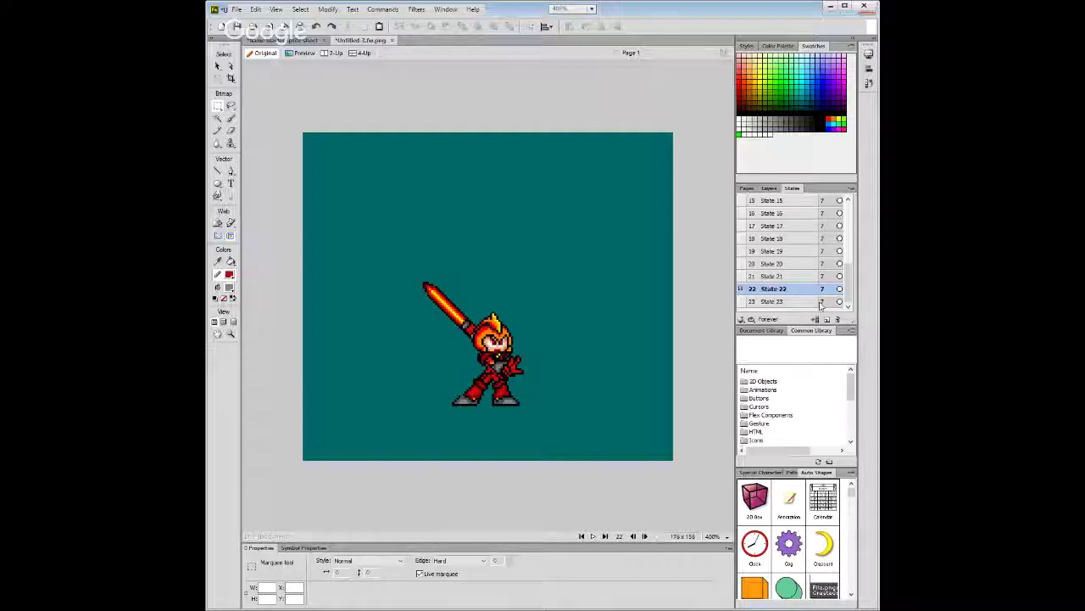
pyautogui.click(820, 302)
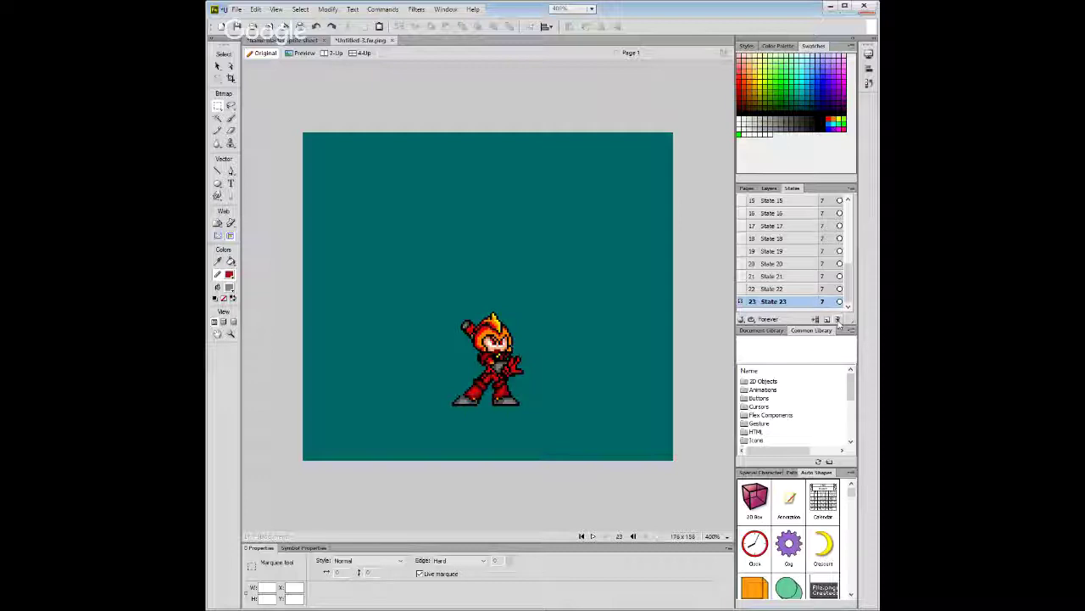
pyautogui.click(838, 319)
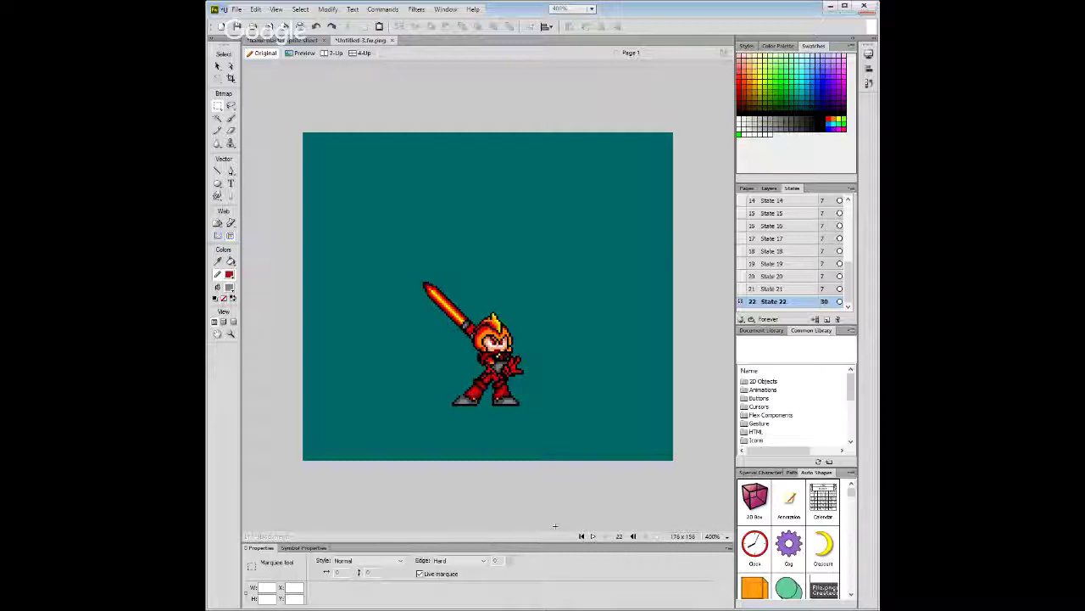
# Play the animation and step through its last states to check the change from the shrinking flame to the blade.
pyautogui.click(593, 536)
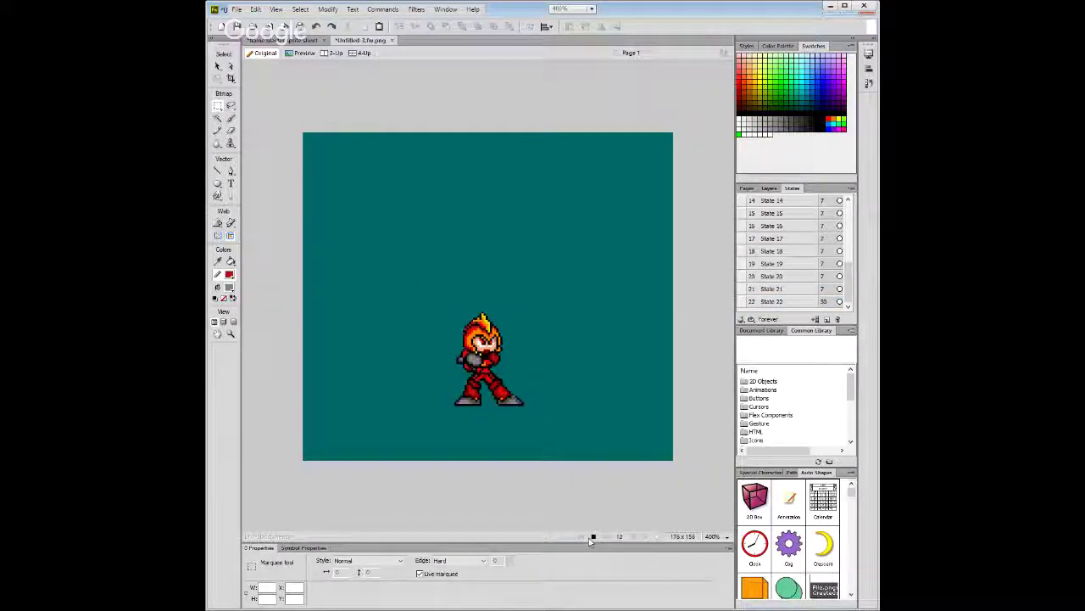
pyautogui.click(592, 537)
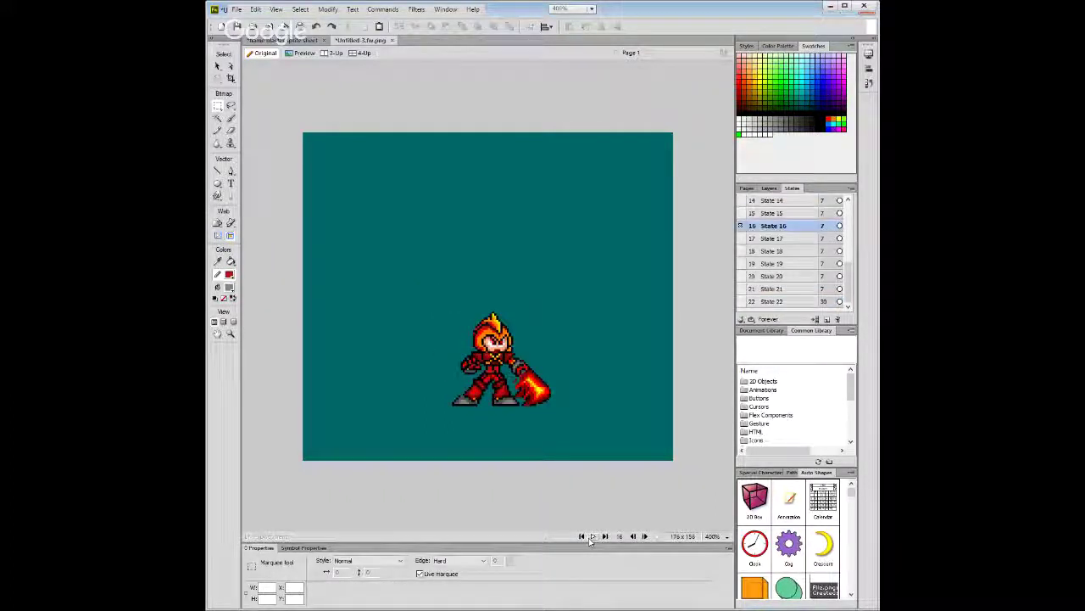
pyautogui.click(645, 536)
pyautogui.click(644, 536)
pyautogui.click(645, 536)
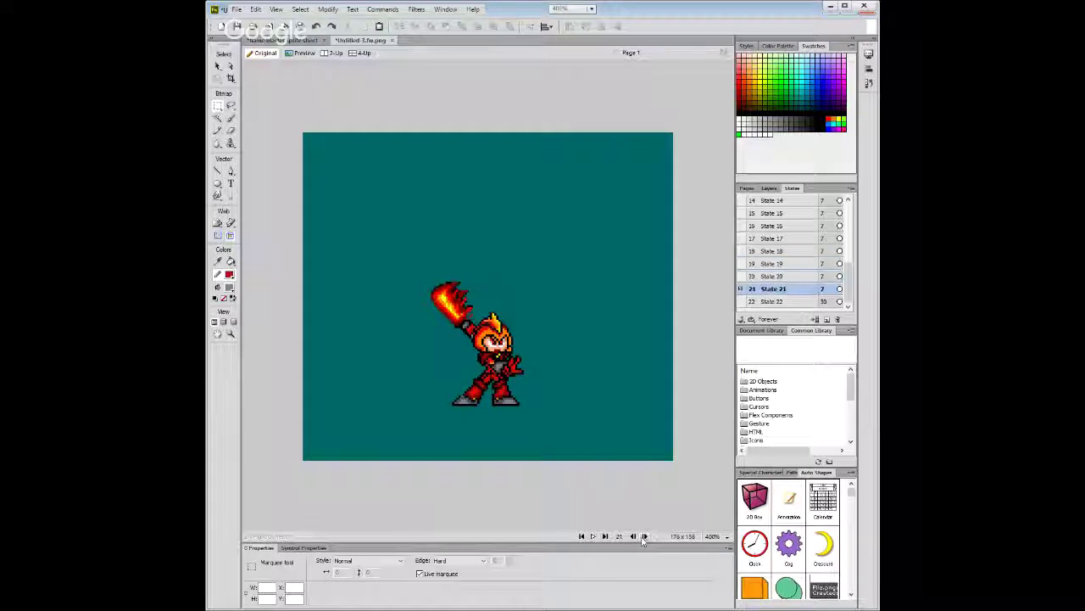
pyautogui.click(644, 537)
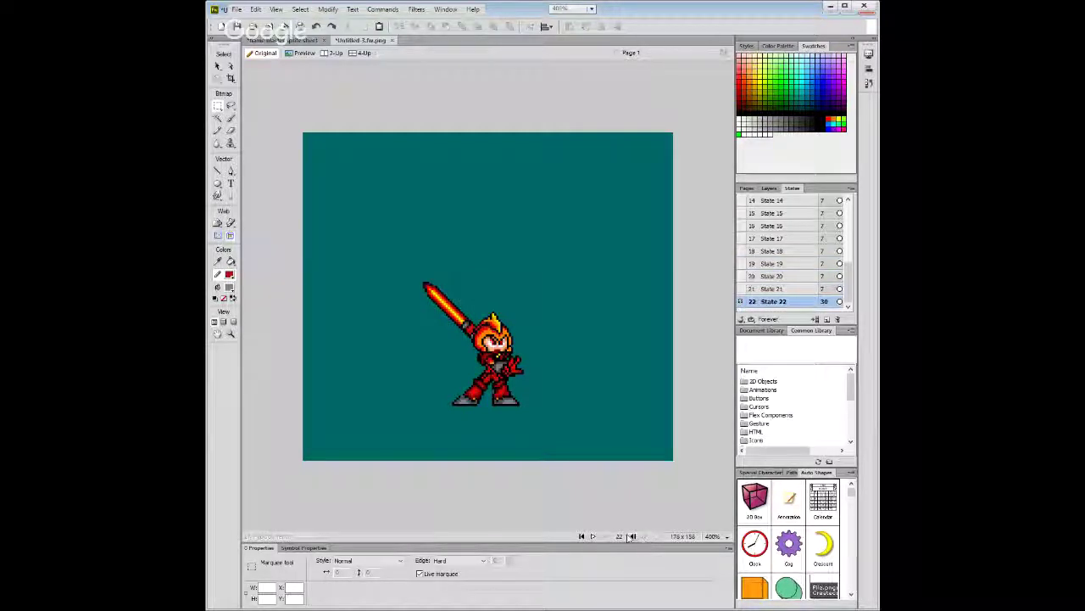
pyautogui.click(633, 535)
pyautogui.click(644, 536)
# Play the whole animation from the first state, and replay it with State 14 selected to check the swing.
pyautogui.click(581, 536)
pyautogui.click(593, 536)
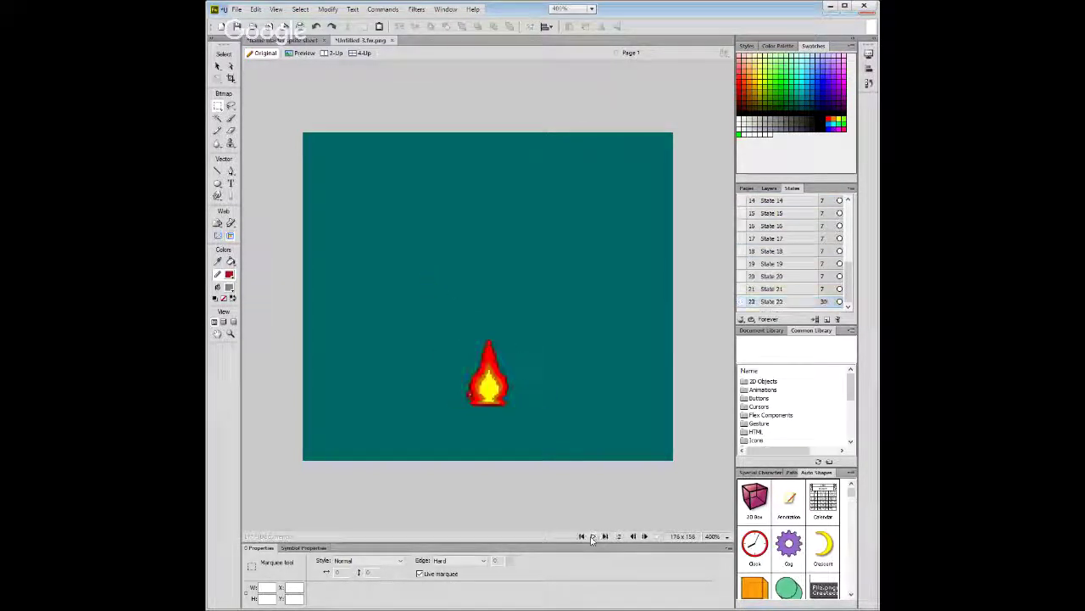
pyautogui.click(593, 536)
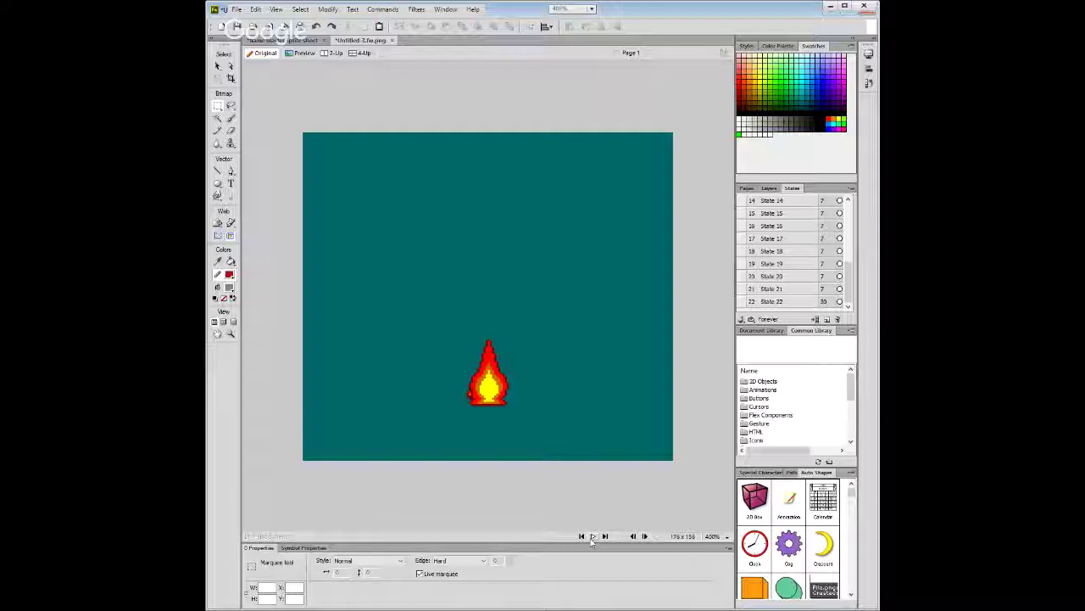
pyautogui.click(593, 537)
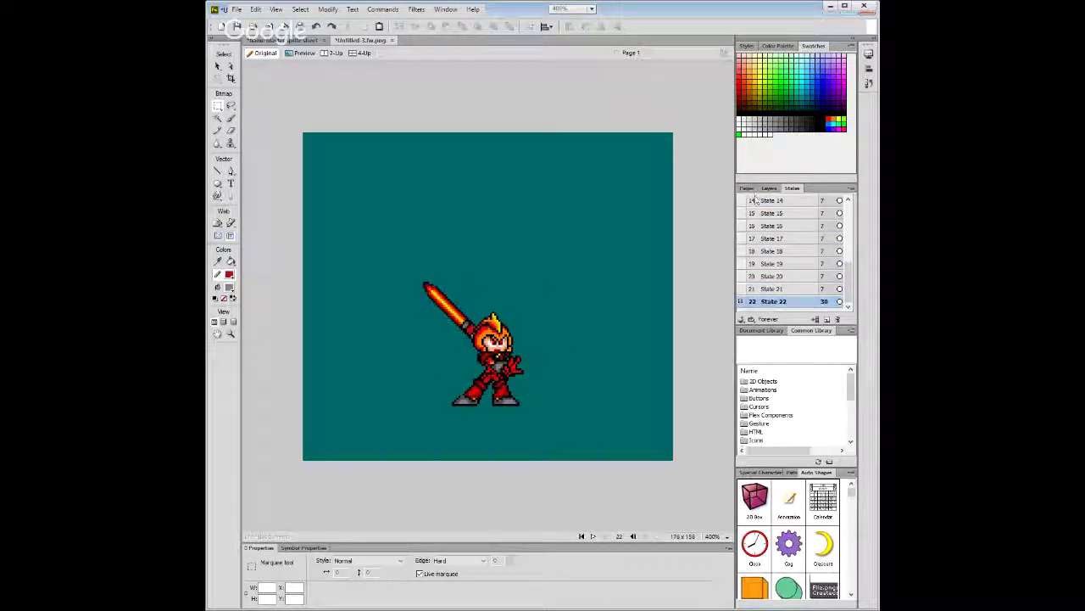
pyautogui.click(759, 201)
pyautogui.click(593, 537)
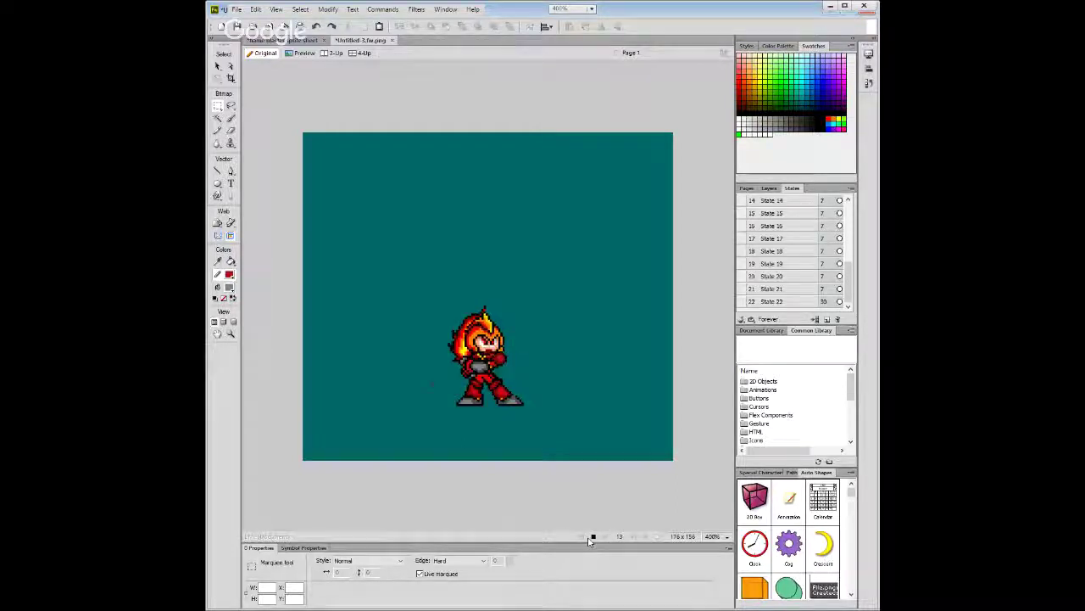
pyautogui.click(591, 538)
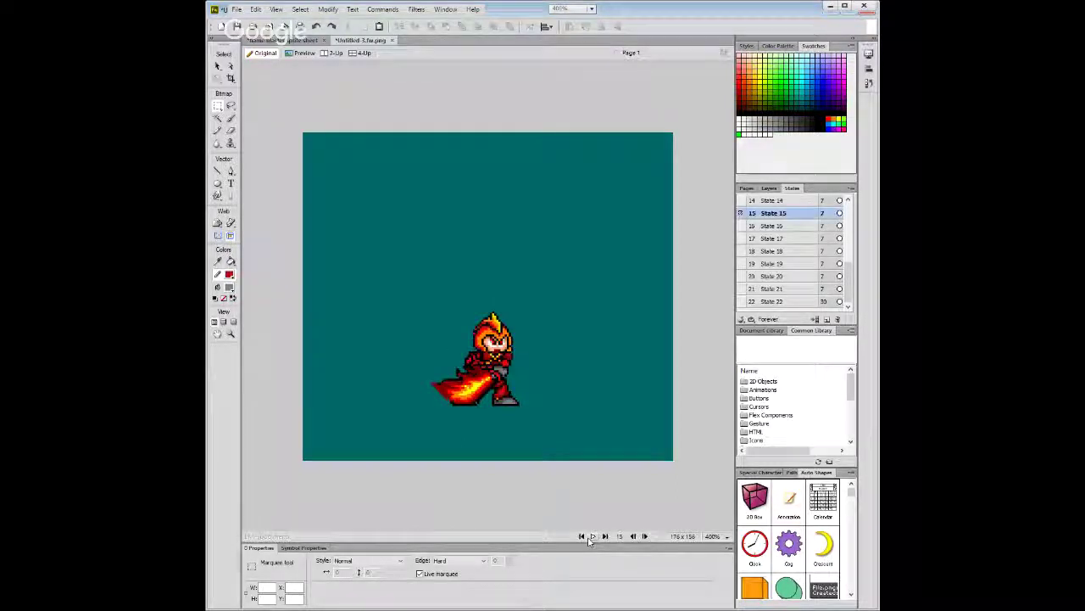
# Compare State 16 with States 15 and 17, and delete State 16, where the flame points down in front of the character.
pyautogui.click(644, 537)
pyautogui.click(645, 537)
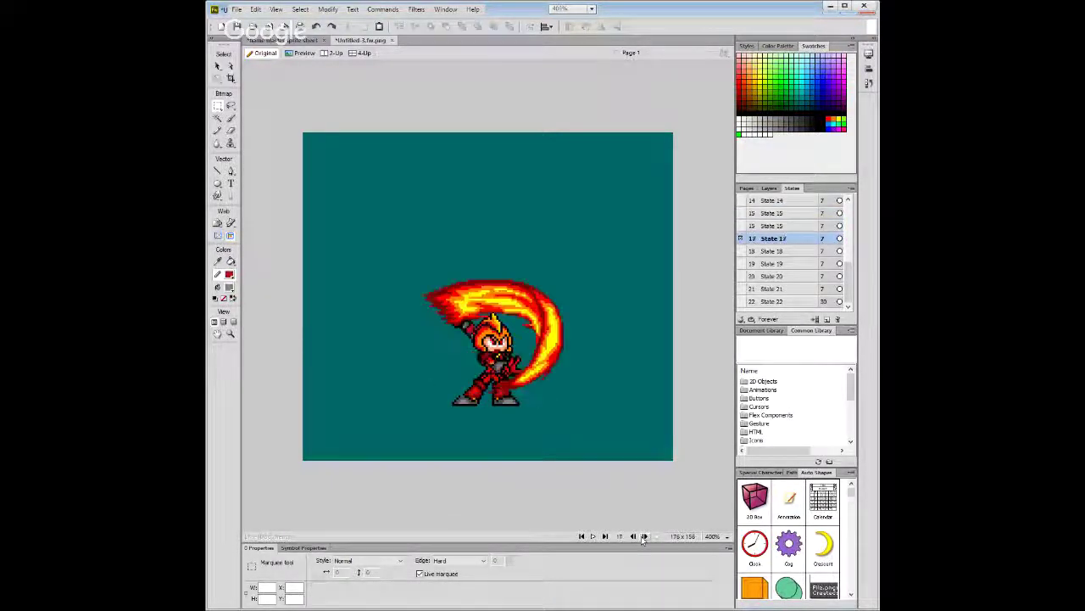
pyautogui.click(631, 537)
pyautogui.click(633, 537)
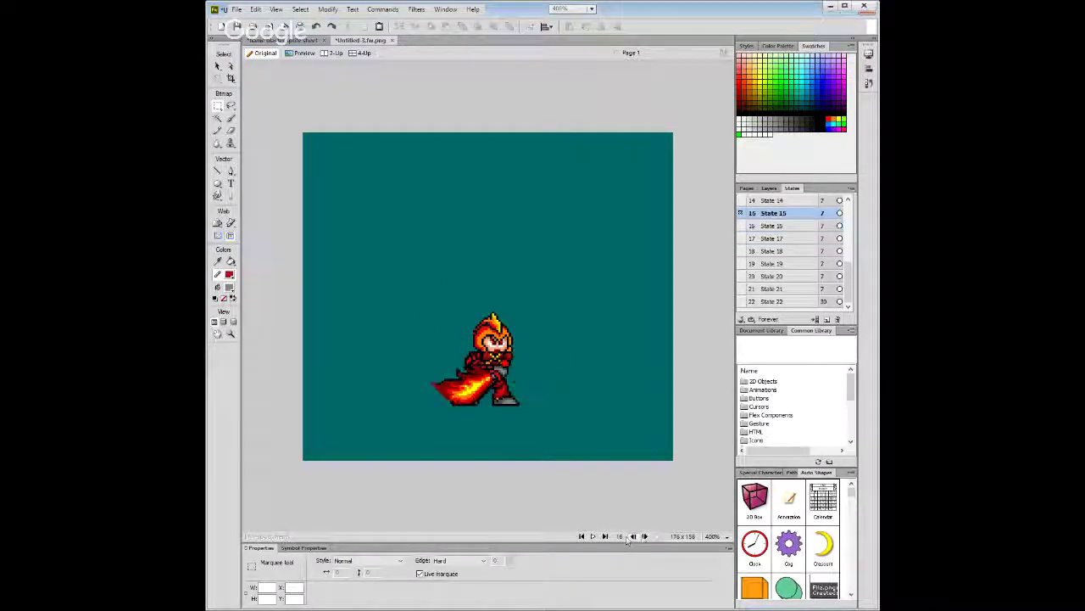
pyautogui.click(644, 537)
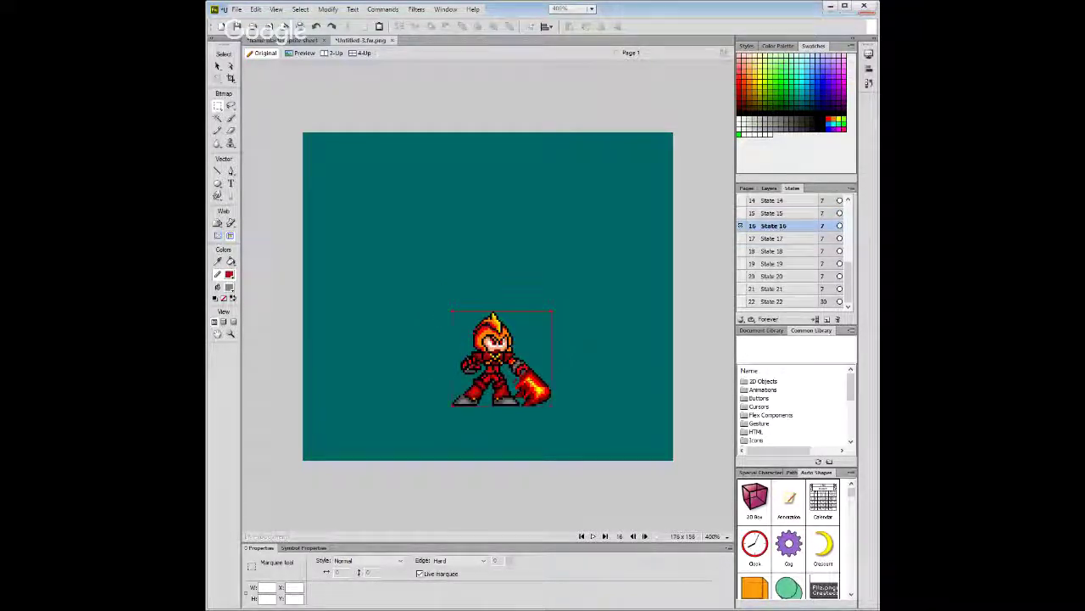
pyautogui.press('v')
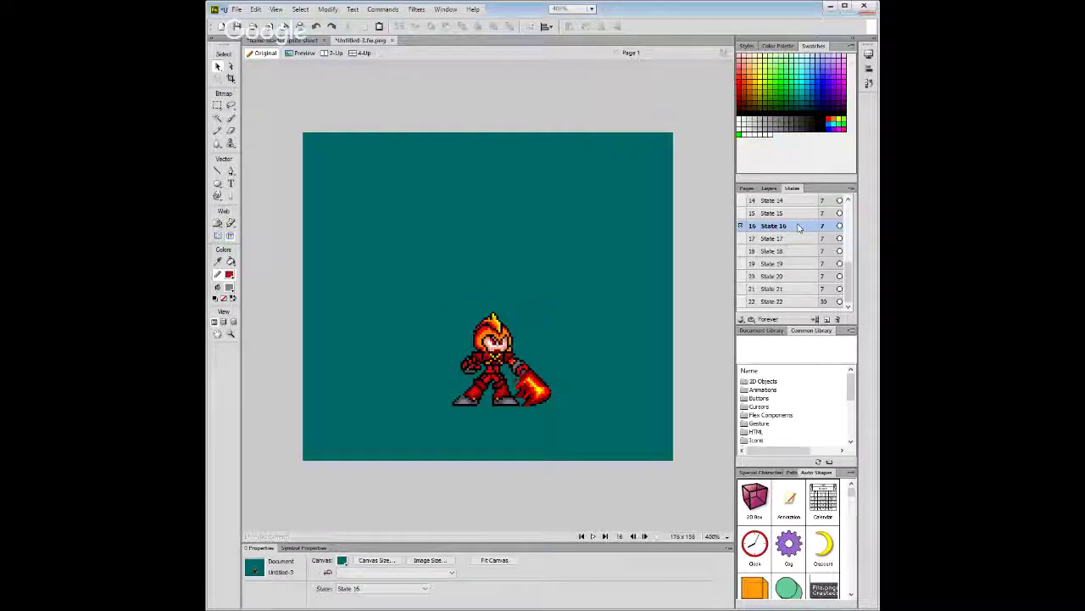
pyautogui.click(836, 320)
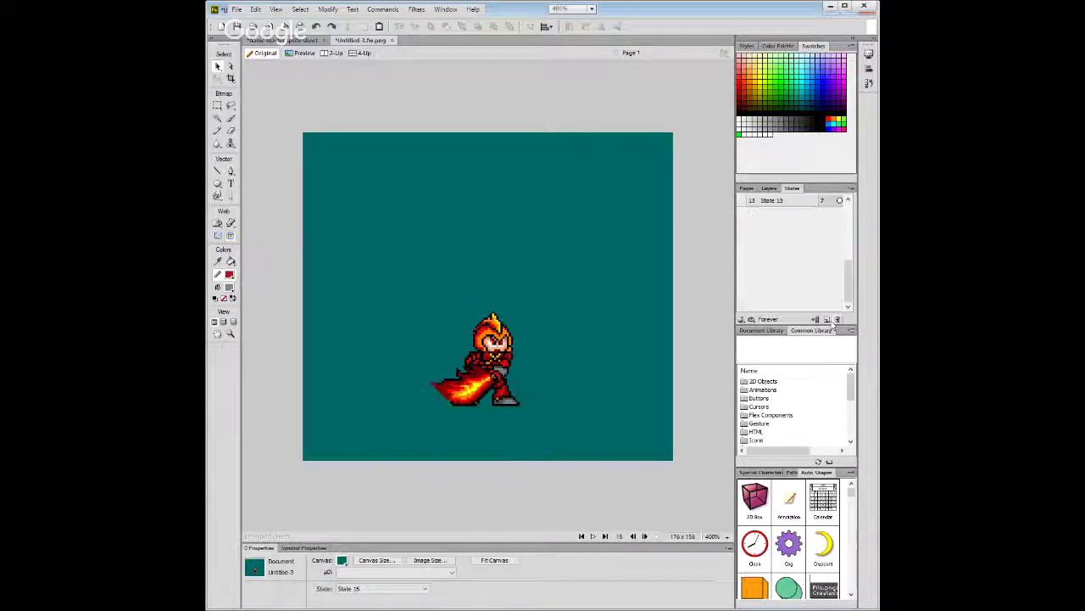
# Replay the shortened animation from the first state to check the timing of the opening flame and the swing.
pyautogui.click(581, 536)
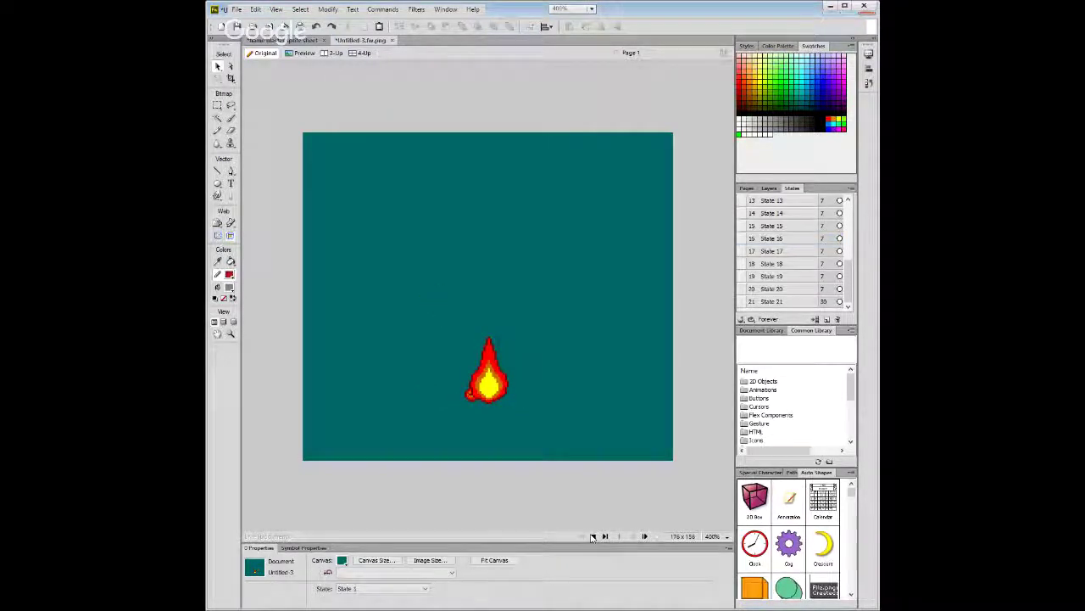
pyautogui.click(593, 537)
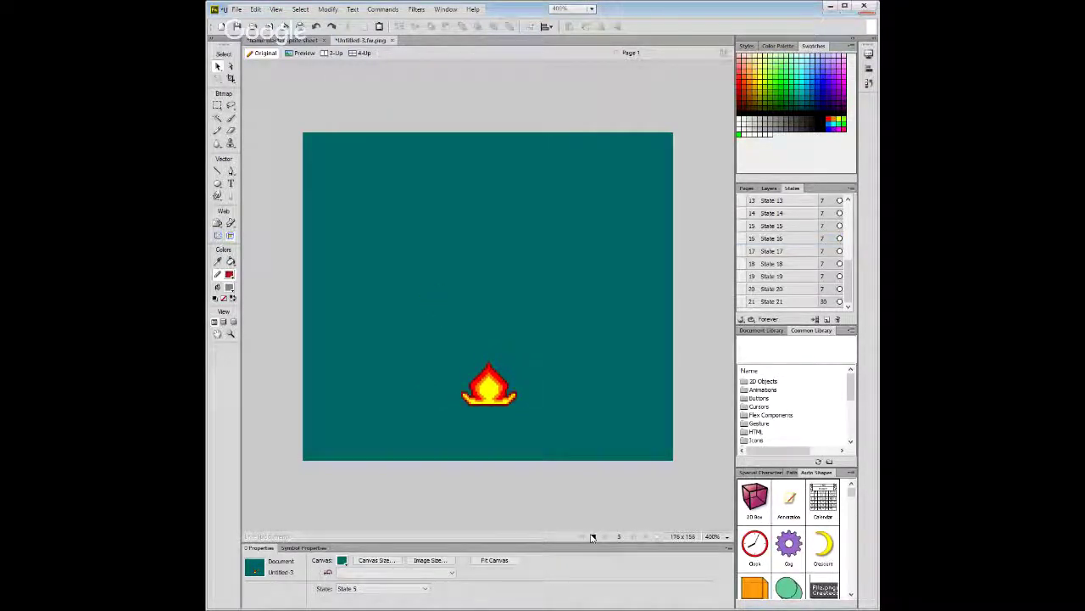
pyautogui.click(593, 537)
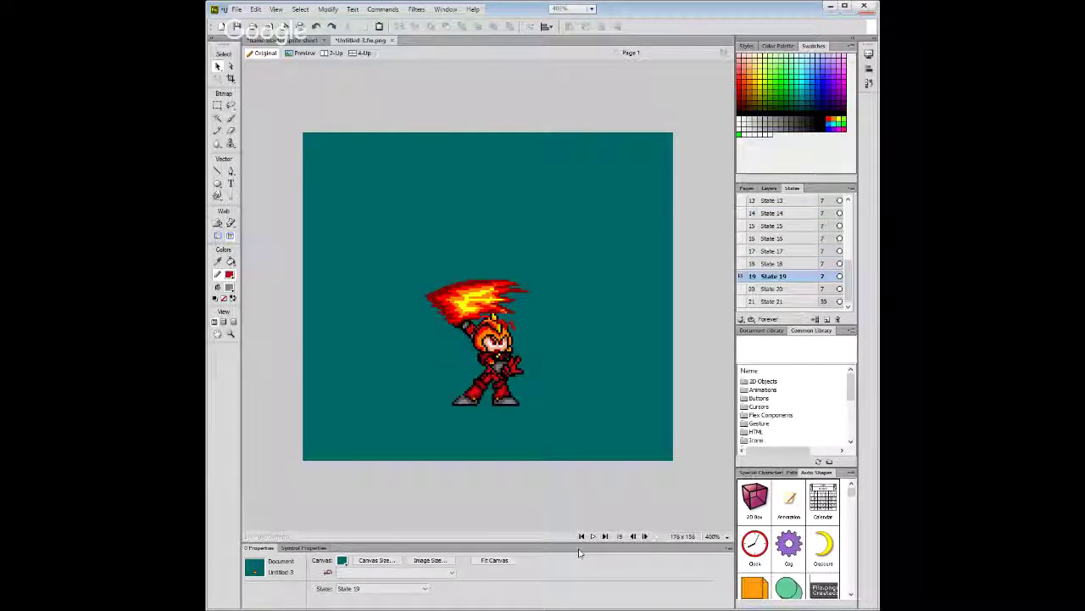
pyautogui.click(581, 536)
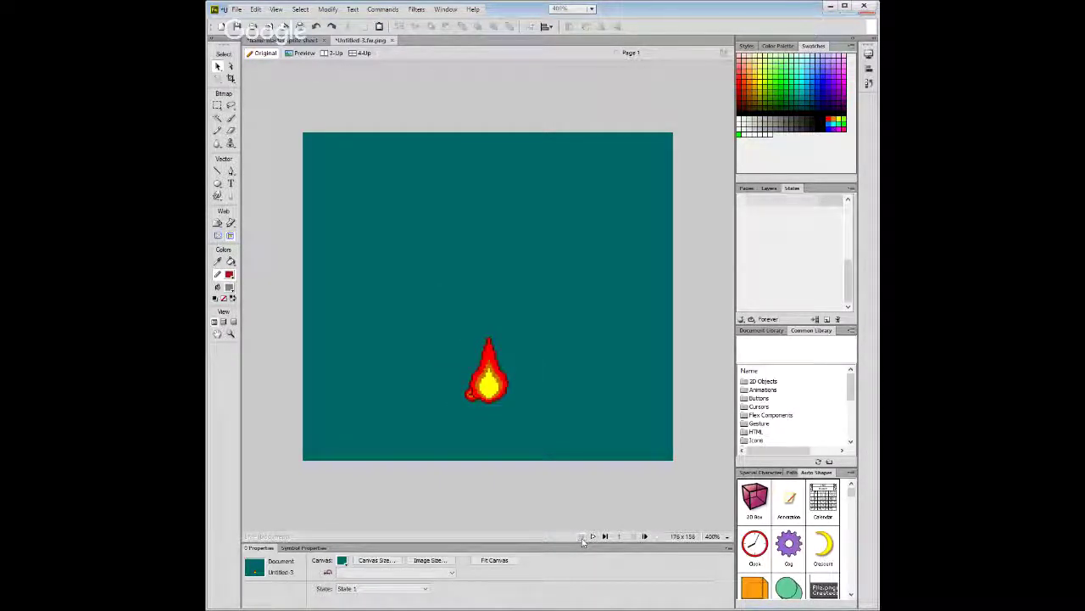
pyautogui.click(592, 536)
pyautogui.click(593, 536)
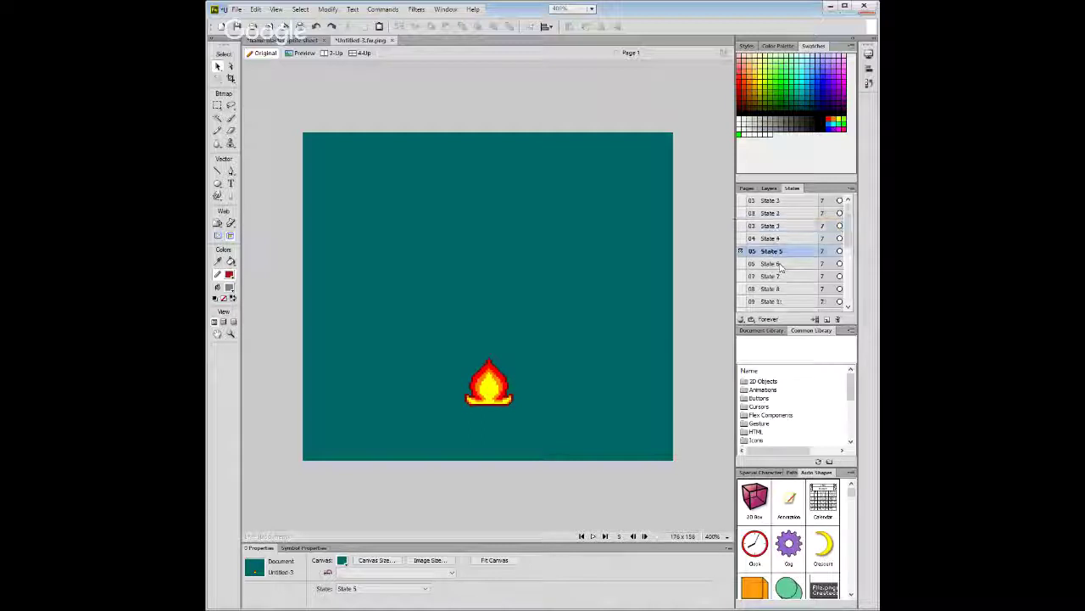
# Play the animation and compare States 15 and 16, where the flame passes to the character's other side.
pyautogui.click(590, 537)
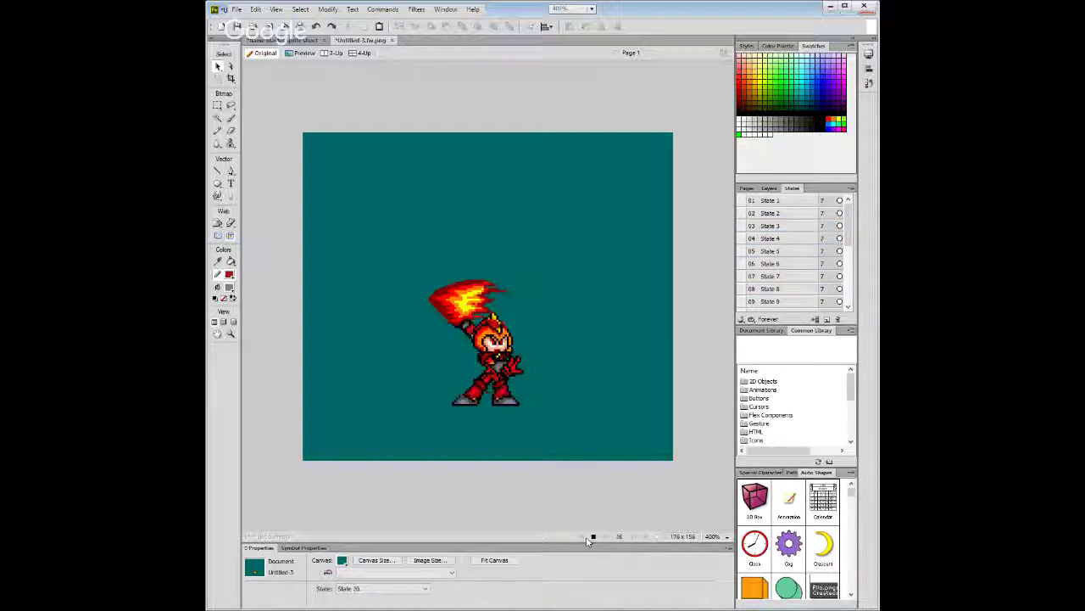
pyautogui.click(593, 537)
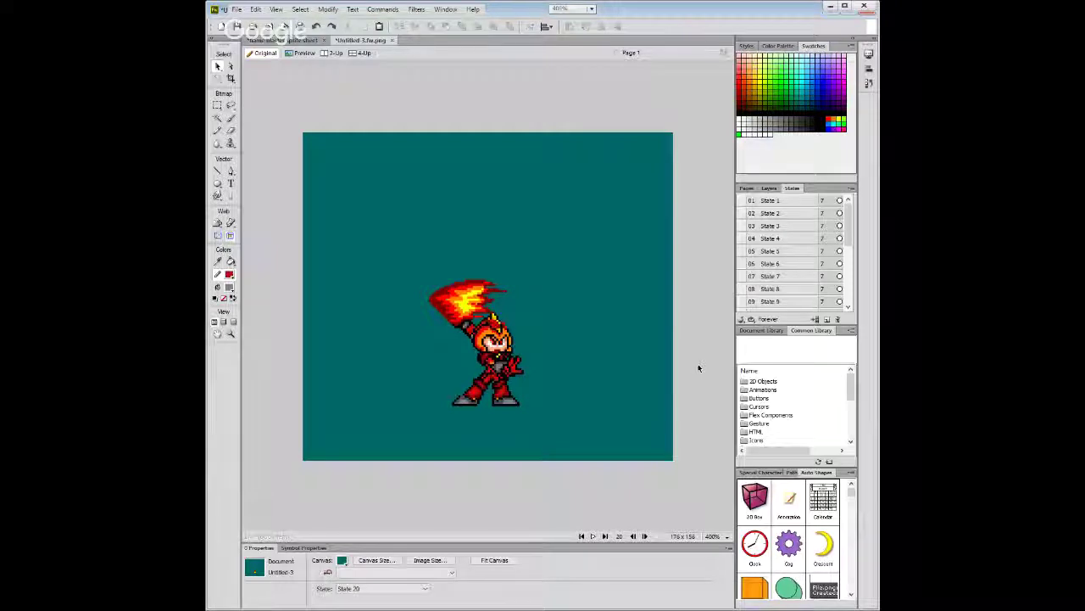
pyautogui.scroll(-4, 848, 238)
pyautogui.click(773, 238)
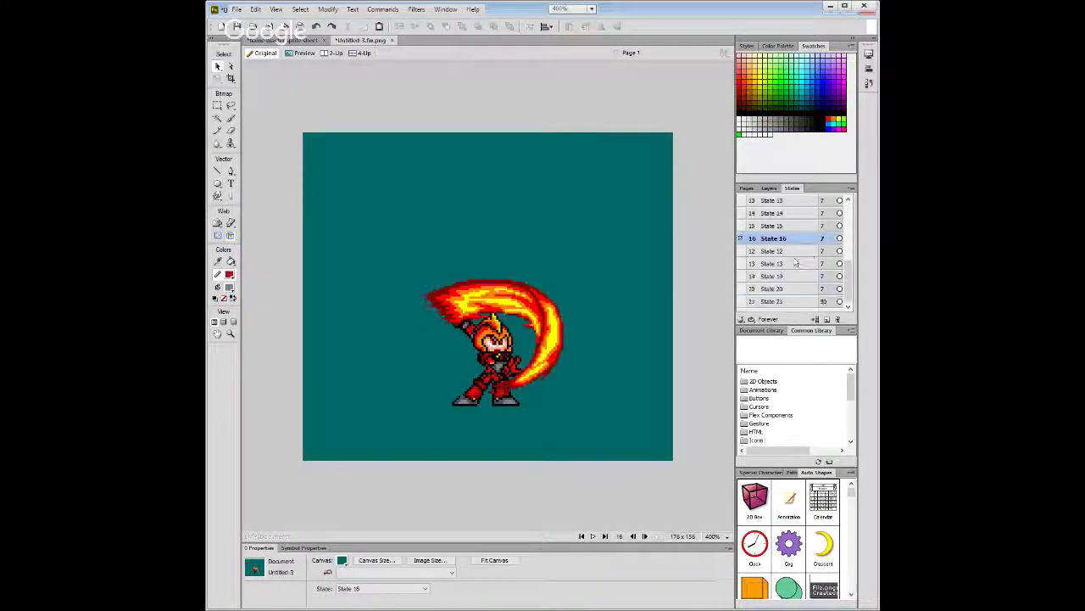
pyautogui.click(763, 226)
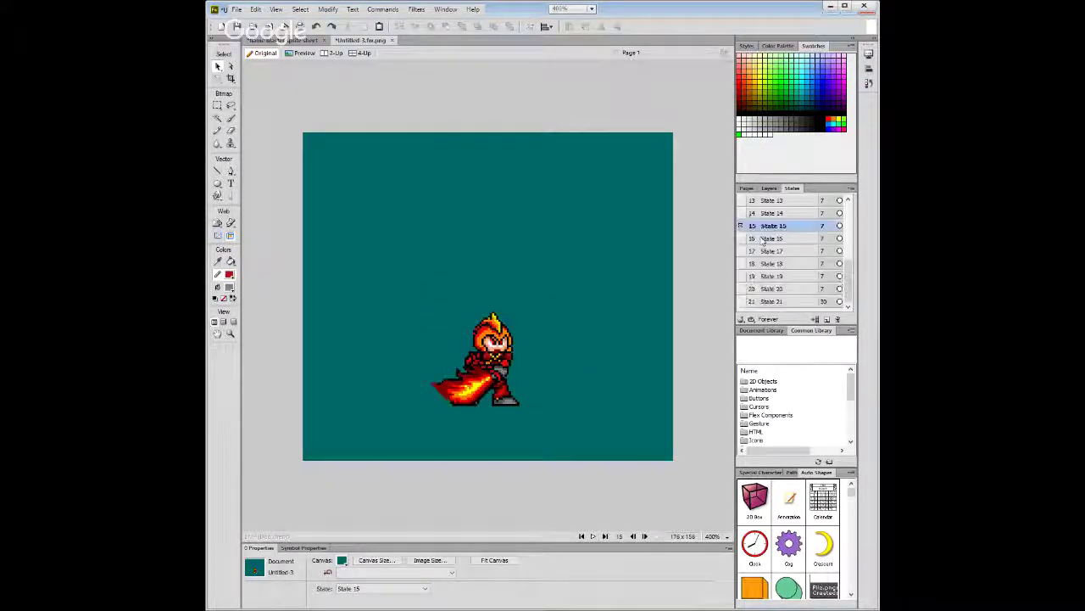
pyautogui.click(762, 239)
# Replay the animation from the first state and step through States 16 to 19 to check the start of the swing.
pyautogui.click(582, 536)
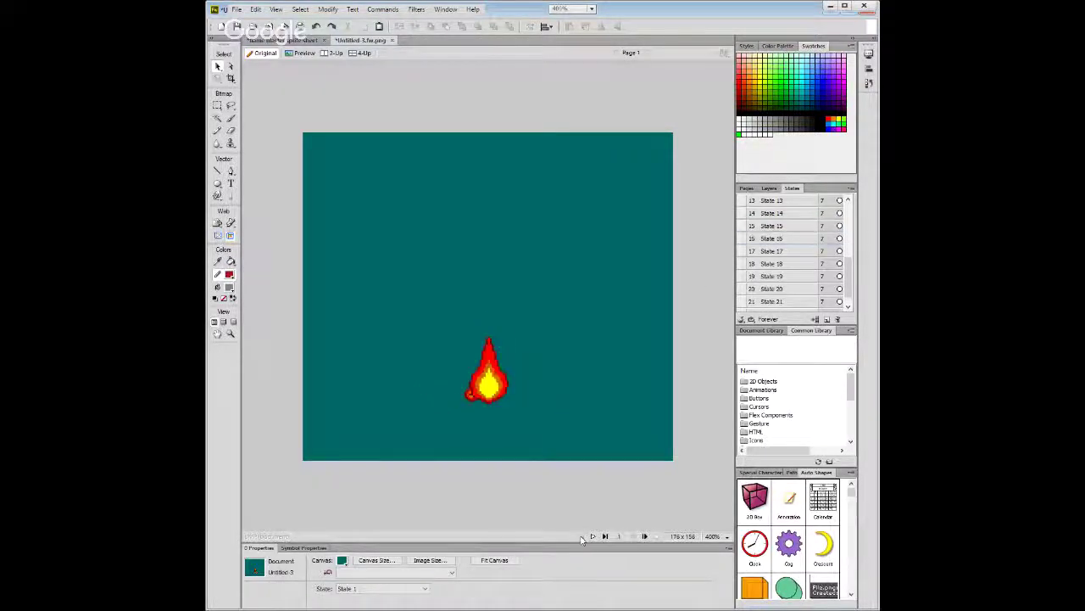
pyautogui.click(591, 537)
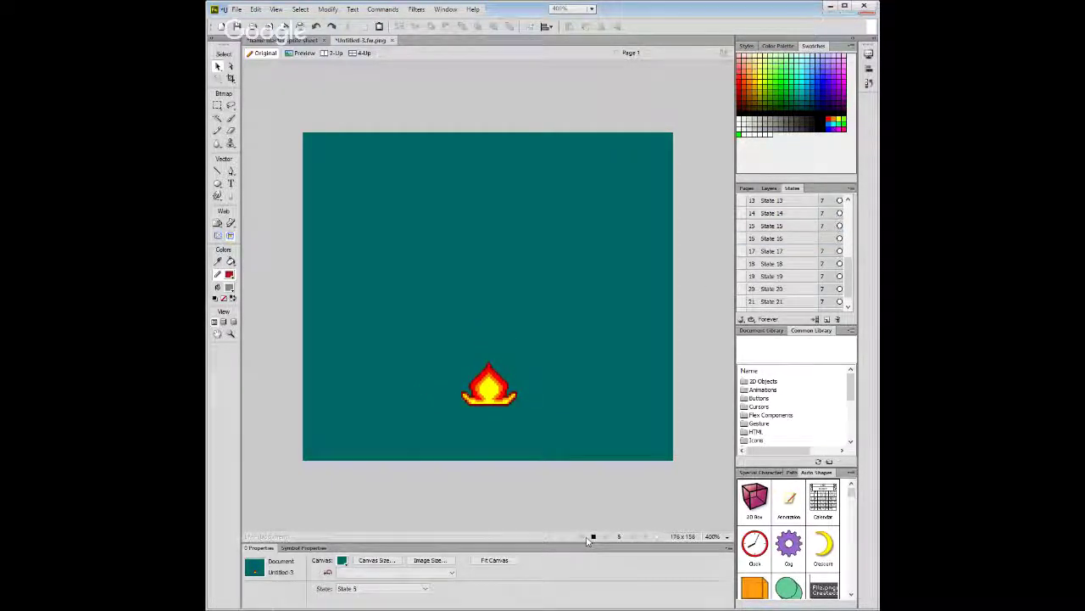
pyautogui.click(592, 537)
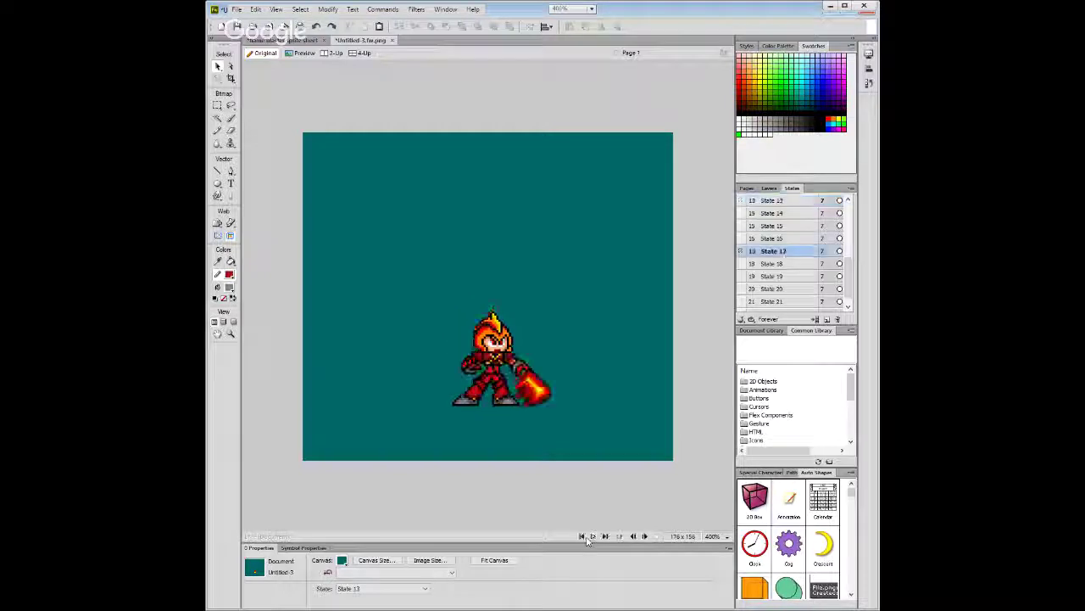
pyautogui.click(644, 536)
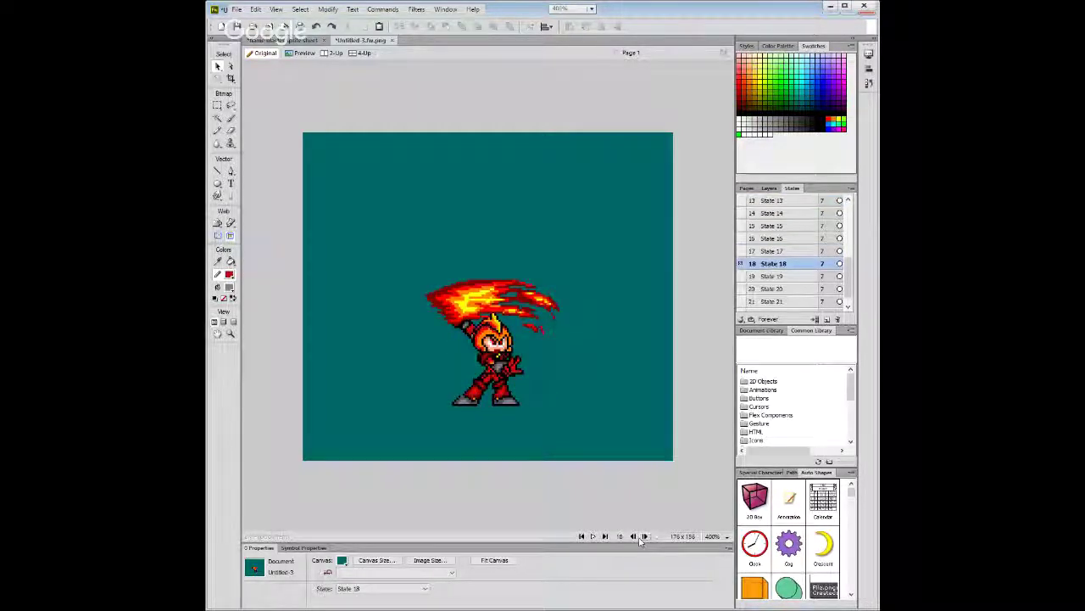
pyautogui.click(644, 536)
pyautogui.click(632, 536)
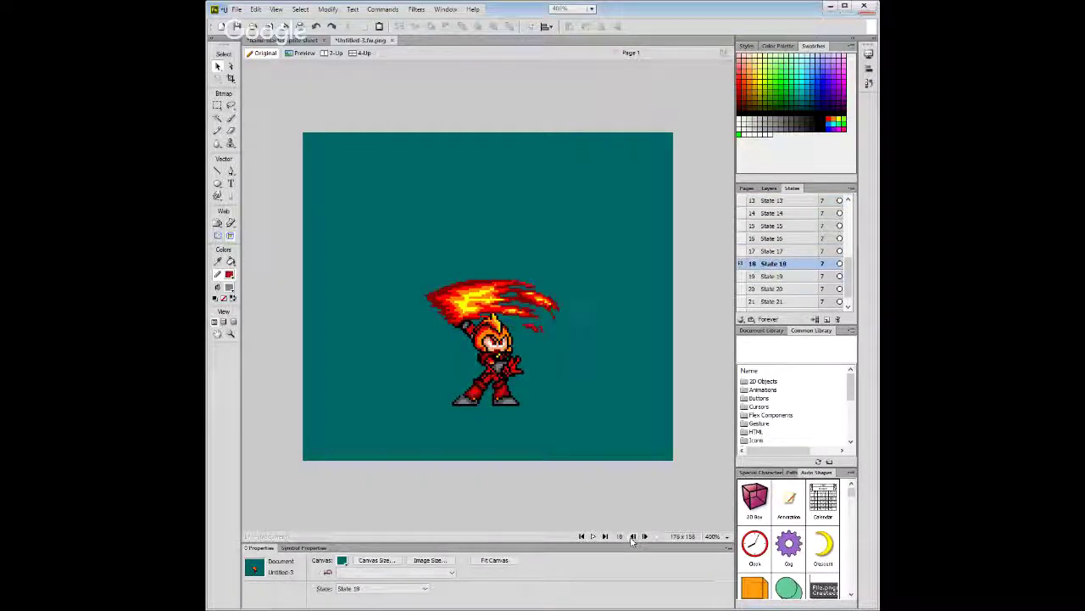
pyautogui.click(633, 536)
pyautogui.click(633, 537)
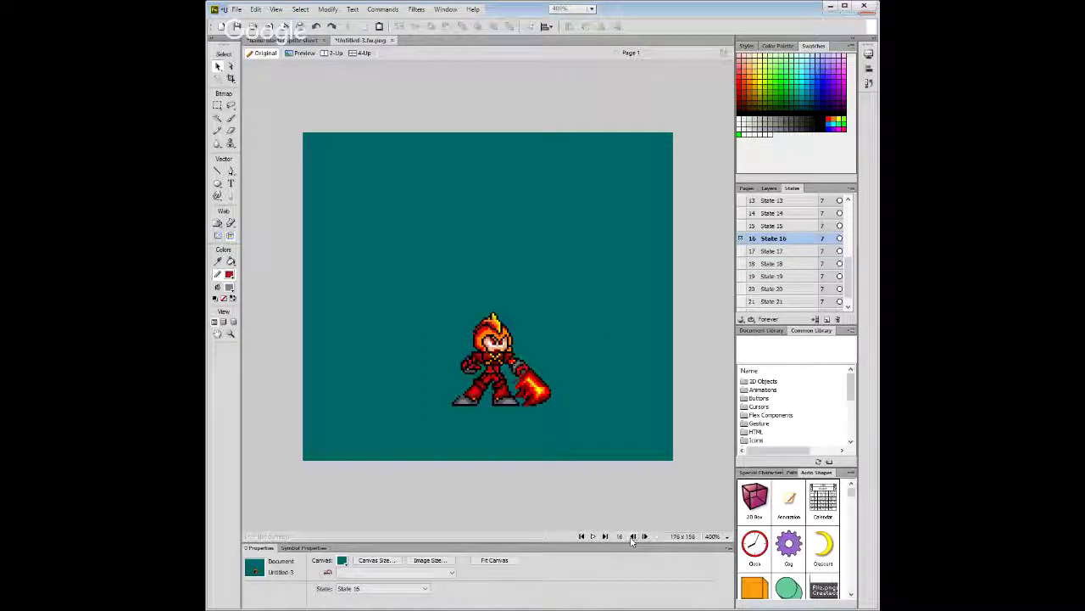
# Set the delay of State 17, the full flame arc, to 3.
pyautogui.click(821, 253)
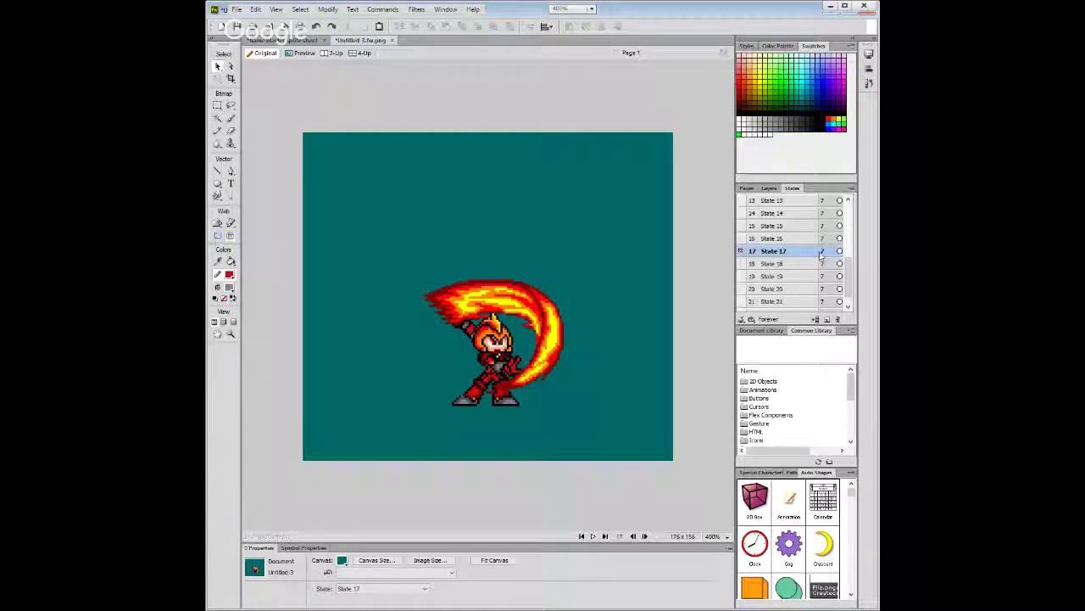
pyautogui.write('3')
pyautogui.press('Return')
# Play the animation with the shorter arc frame, and compare States 17 and 18 for flame alignment.
pyautogui.click(592, 536)
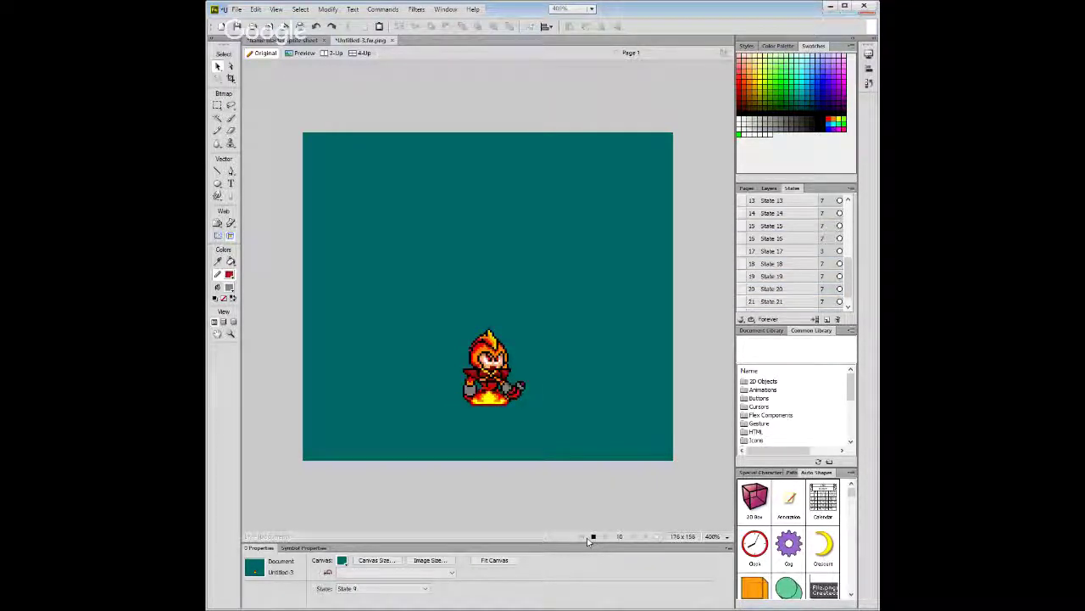
pyautogui.click(590, 538)
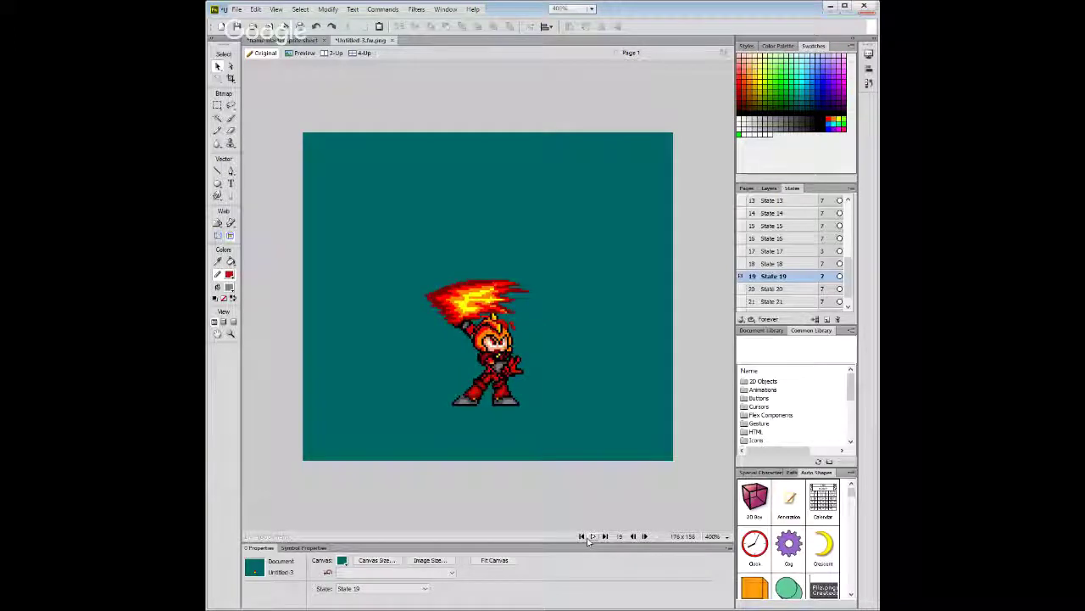
pyautogui.click(631, 537)
pyautogui.click(631, 536)
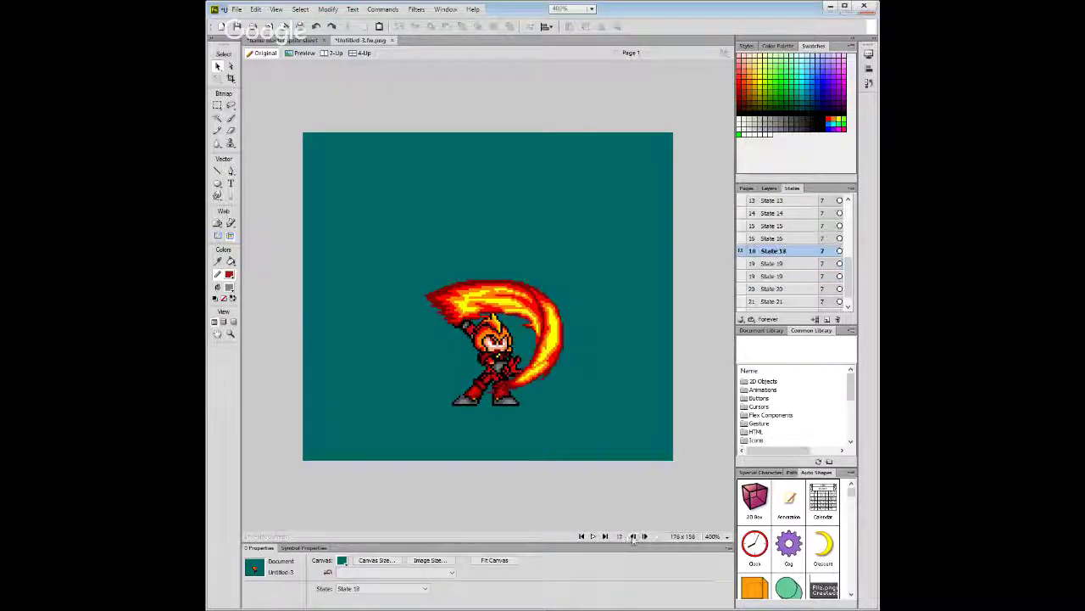
pyautogui.click(644, 536)
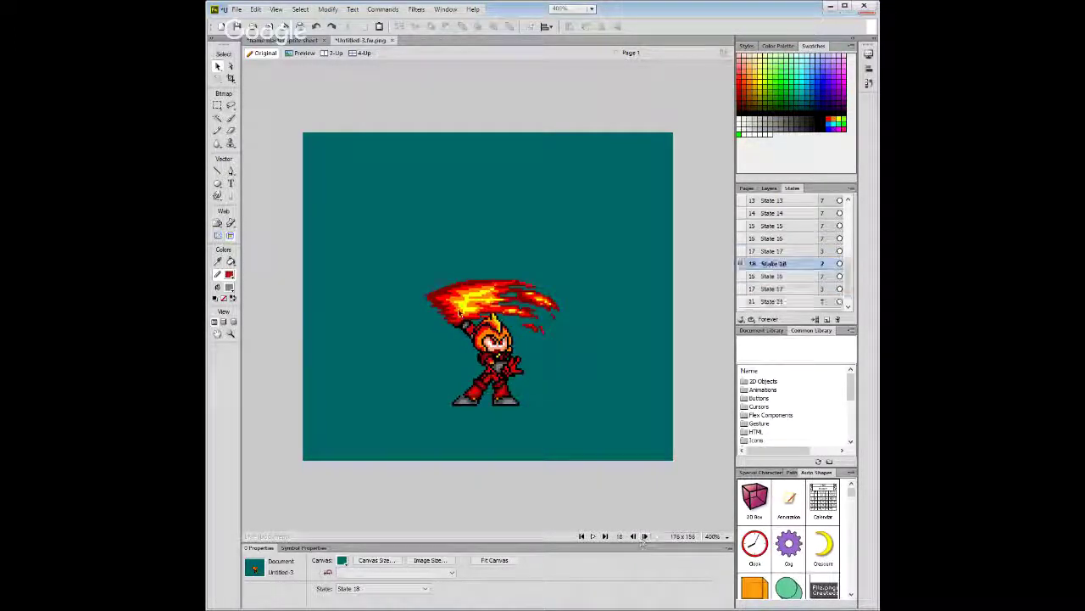
# Nudge the flame in States 18 and 19 one pixel to the left.
pyautogui.click(459, 312)
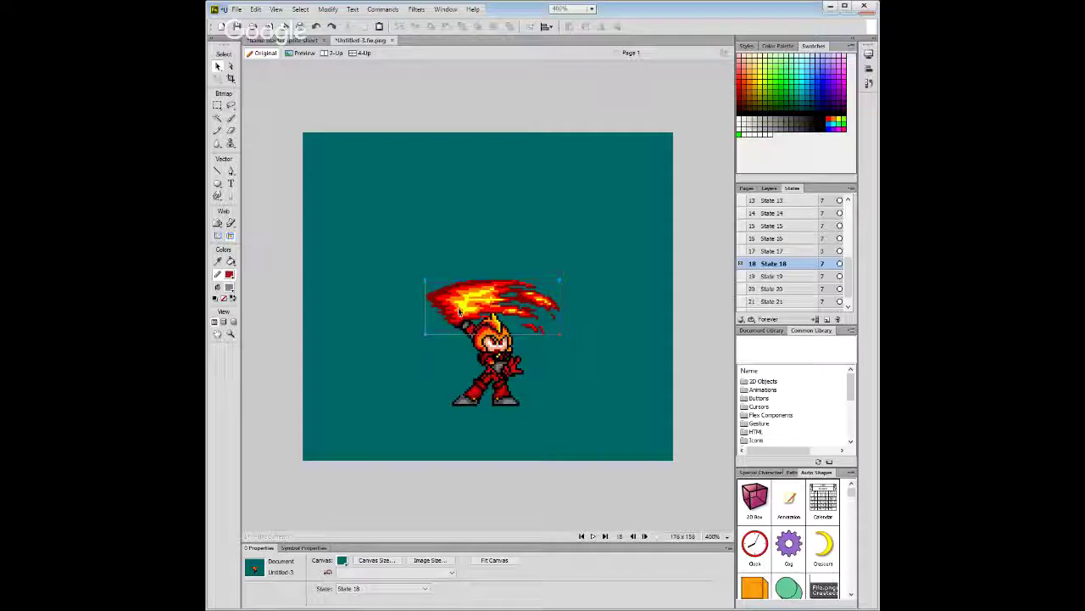
pyautogui.click(613, 456)
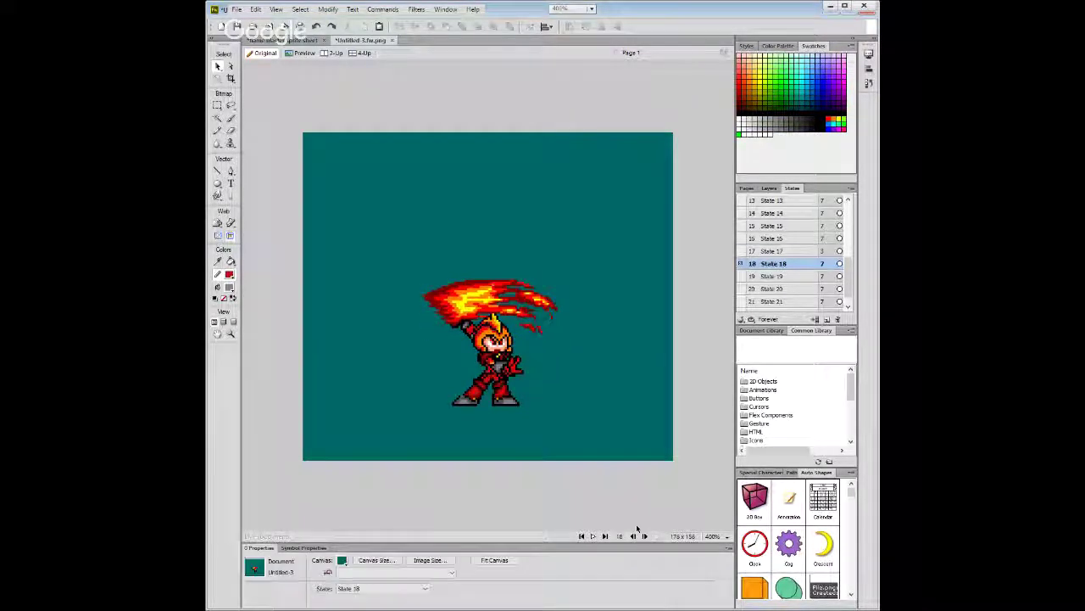
pyautogui.click(501, 302)
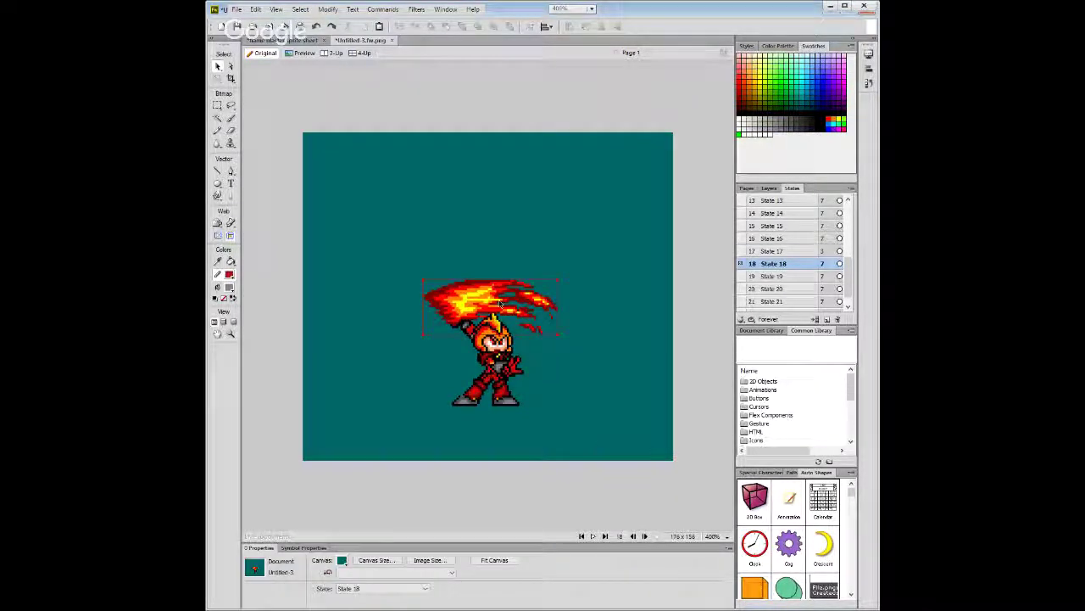
pyautogui.click(645, 536)
pyautogui.click(481, 314)
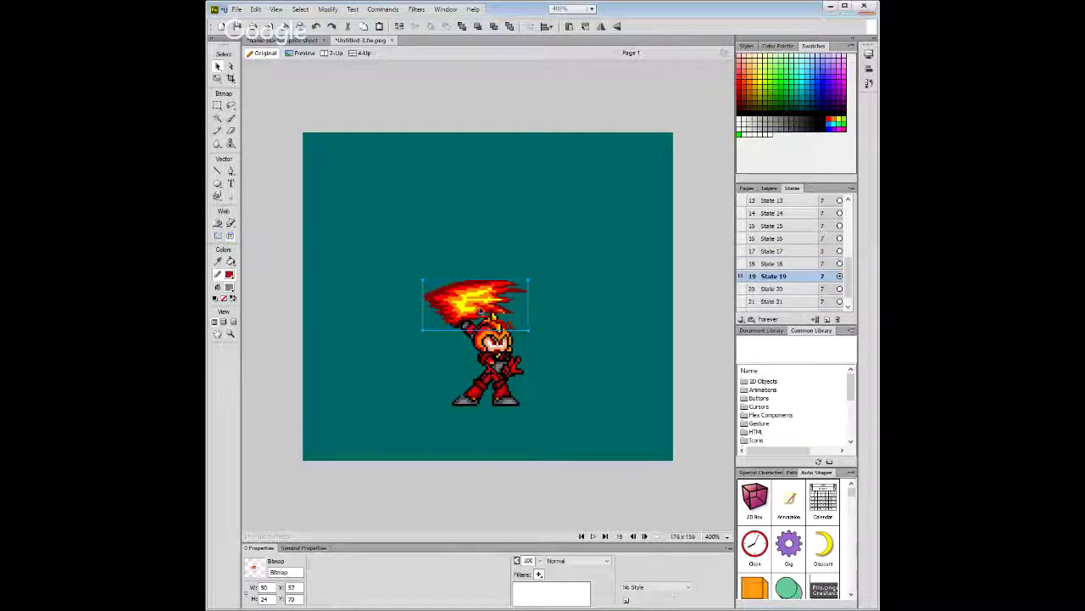
# Nudge the flame in States 20 and 21 one pixel to the left, comparing both states.
pyautogui.click(645, 536)
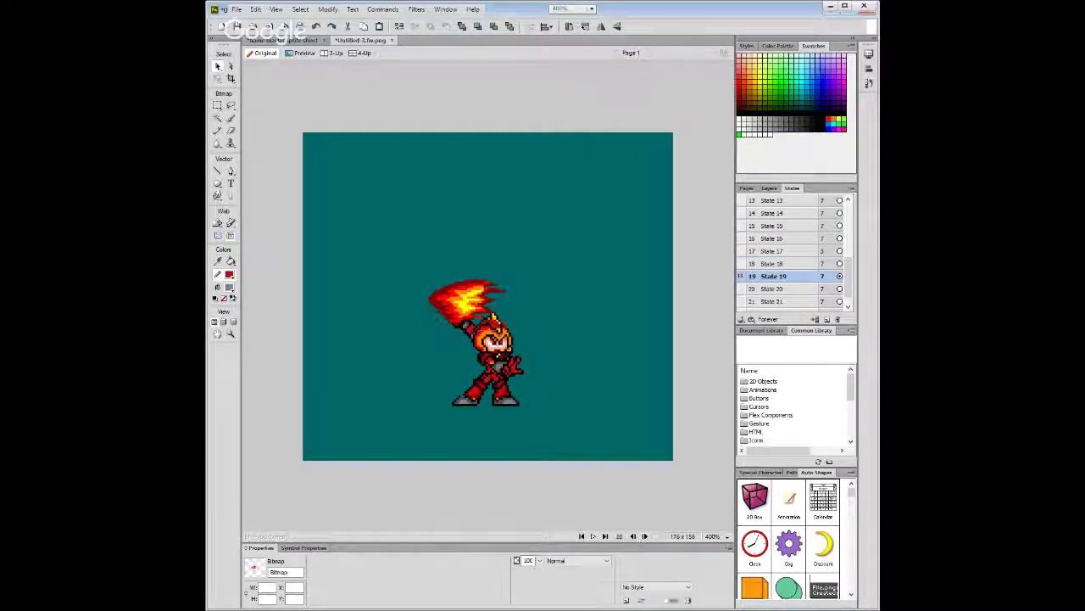
pyautogui.click(466, 303)
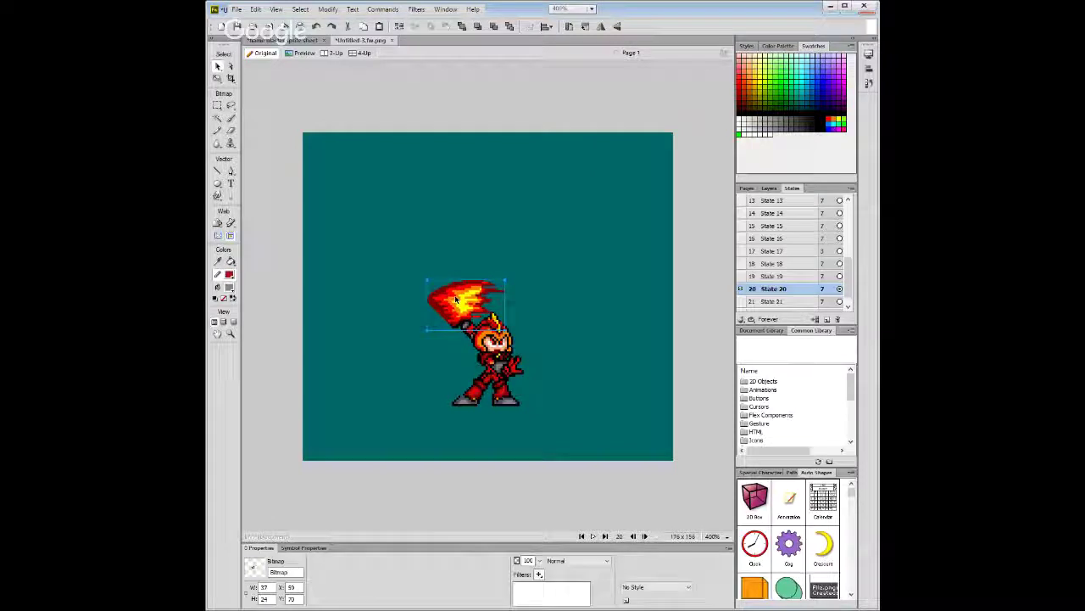
pyautogui.click(645, 536)
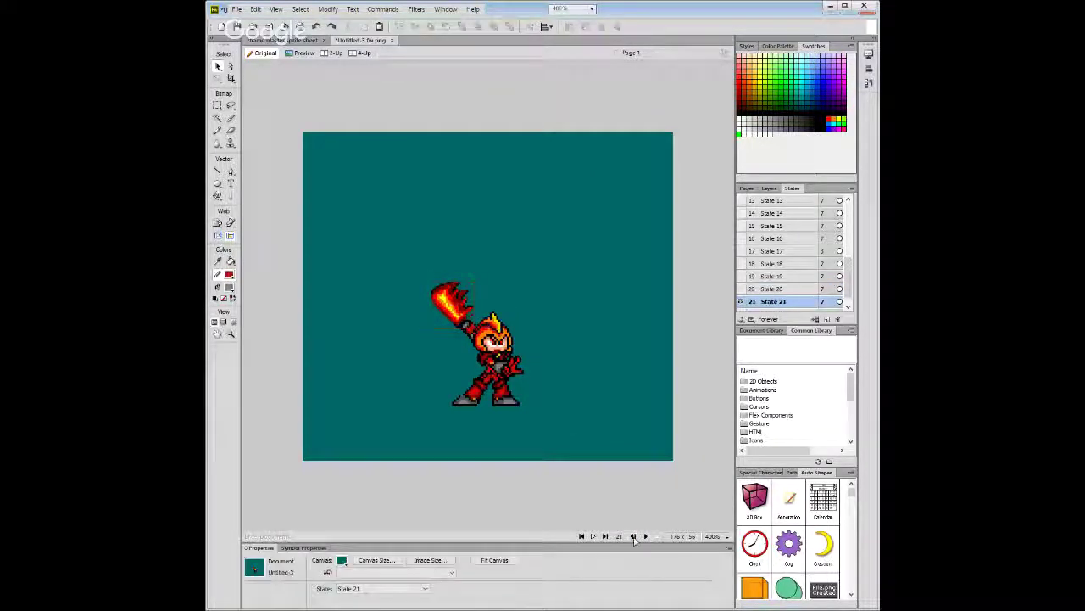
pyautogui.click(632, 537)
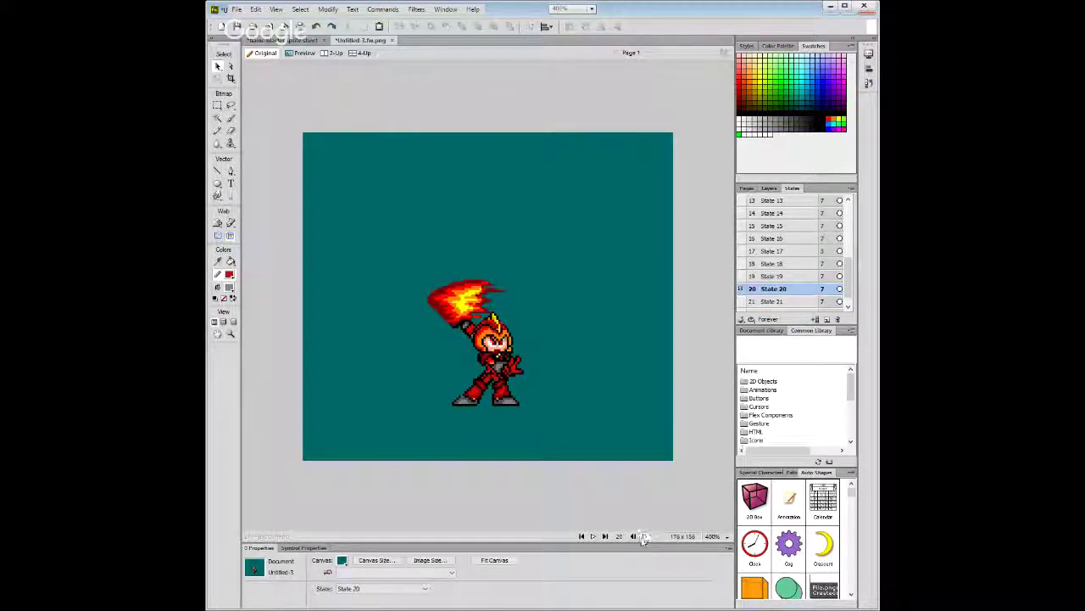
pyautogui.click(644, 536)
pyautogui.click(644, 536)
pyautogui.click(645, 536)
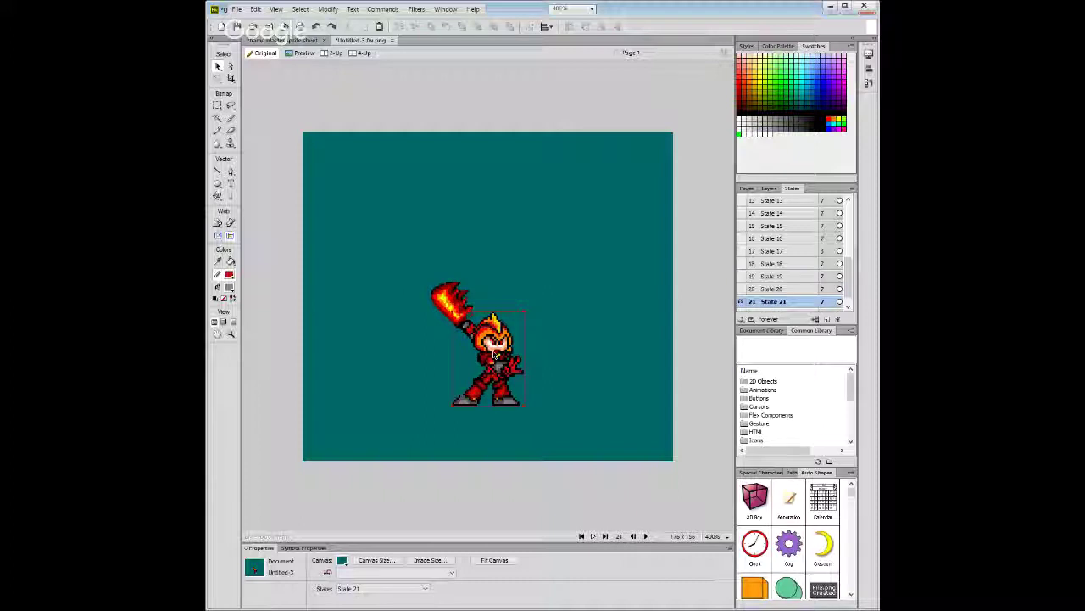
pyautogui.click(451, 308)
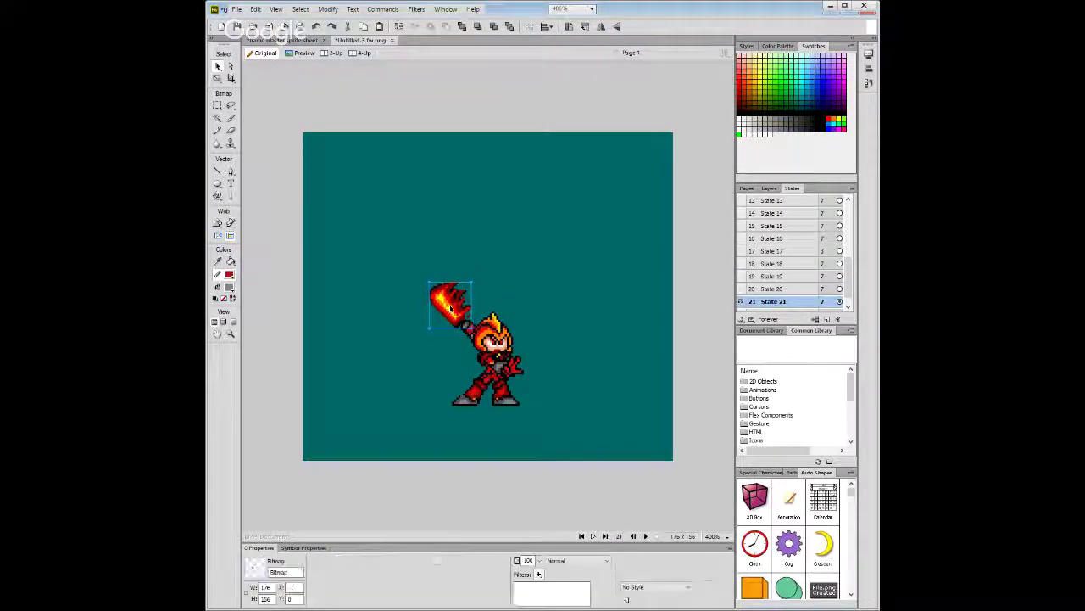
# Replay the animation, and step between States 17, 18 and 19 to examine how the shifted flames line up with the arc.
pyautogui.click(592, 536)
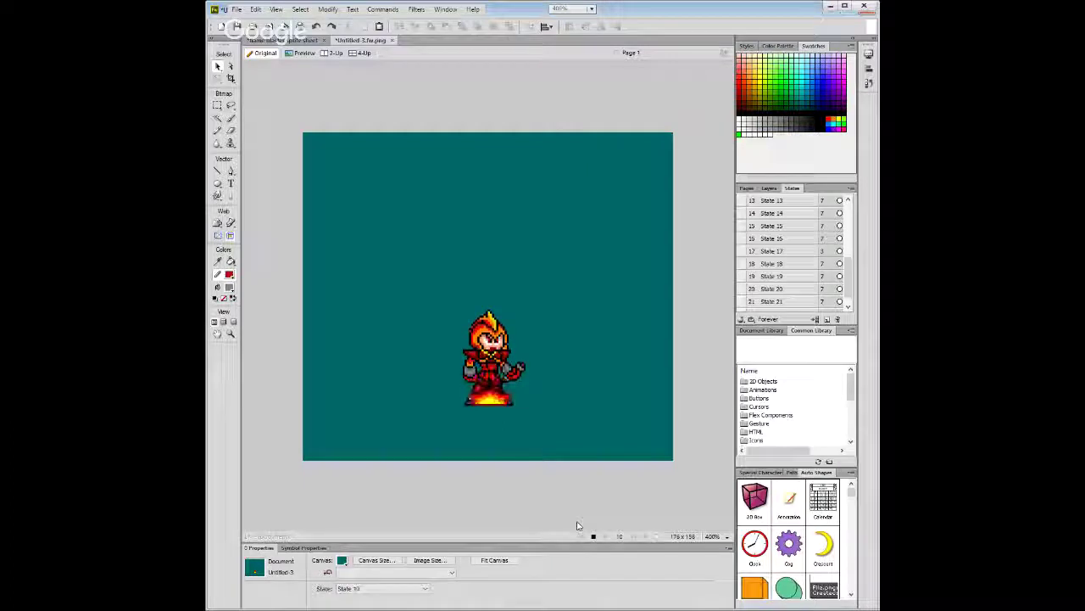
pyautogui.click(593, 536)
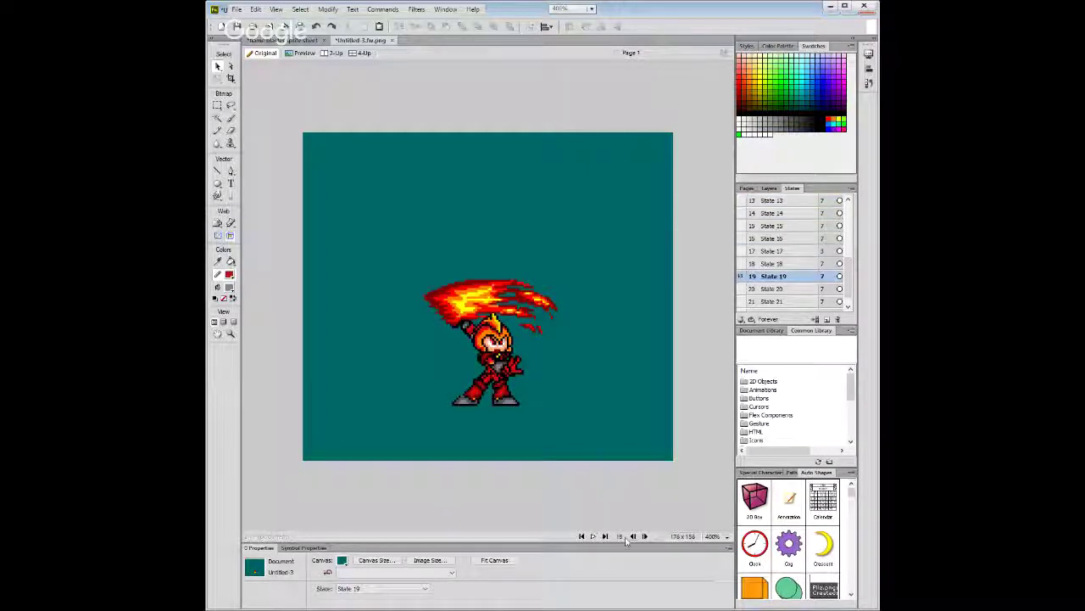
pyautogui.click(631, 537)
pyautogui.click(631, 537)
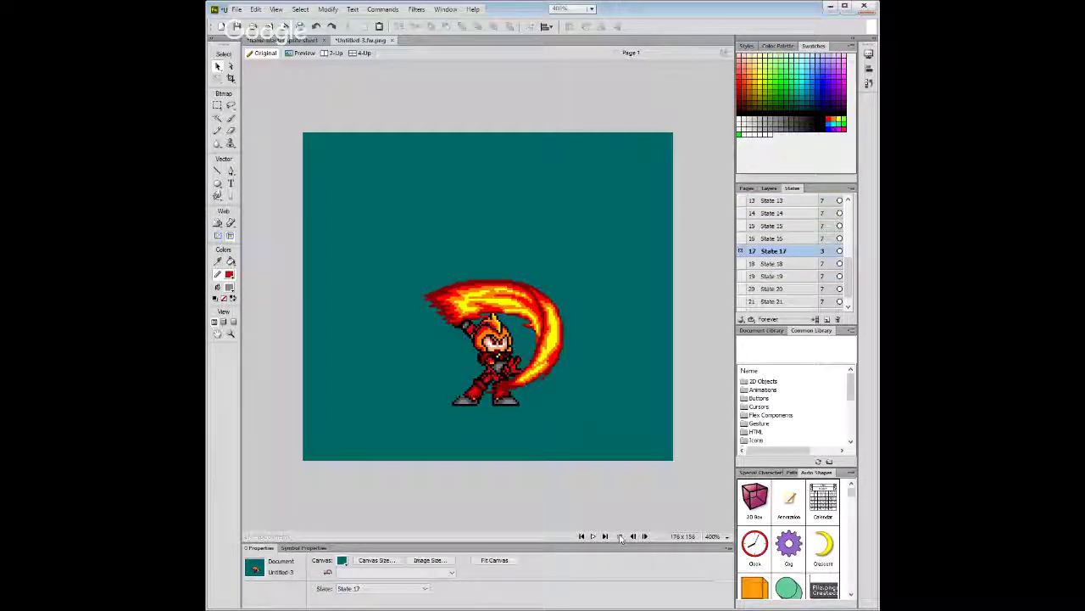
pyautogui.click(643, 537)
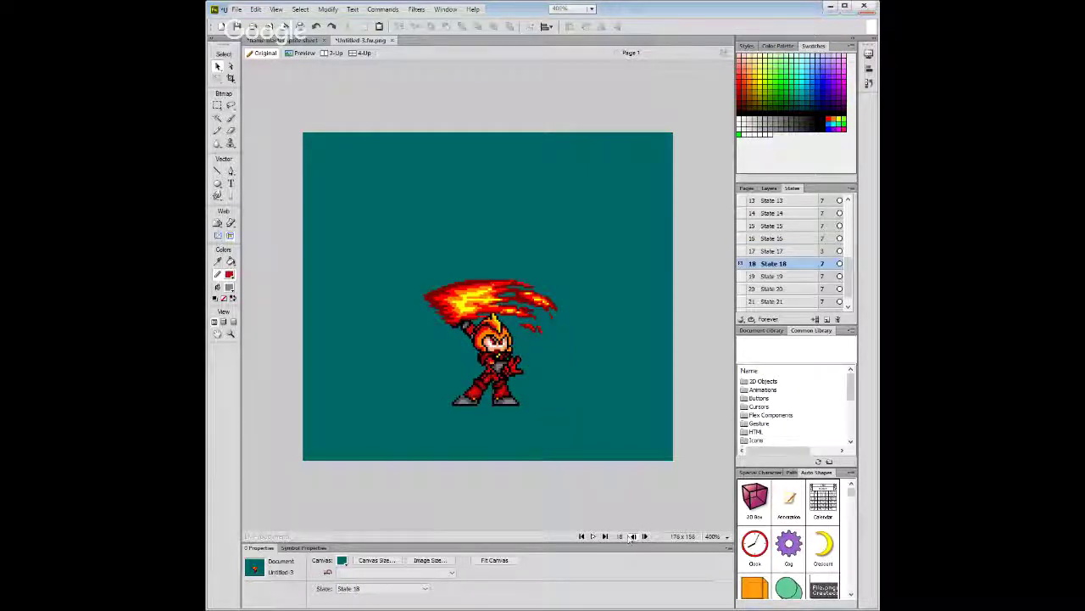
pyautogui.click(632, 537)
pyautogui.click(644, 537)
pyautogui.click(645, 536)
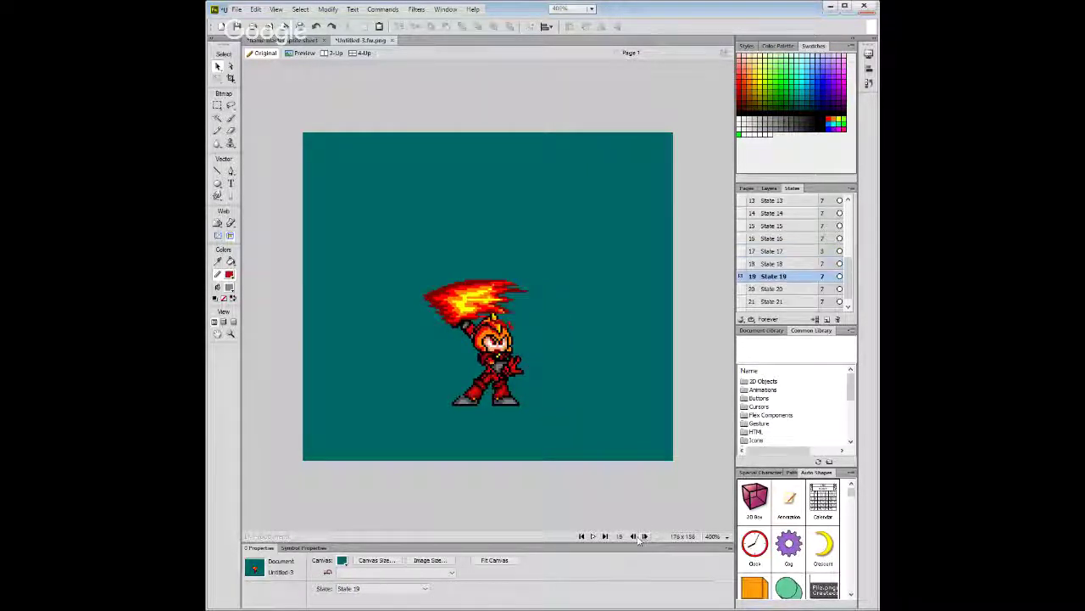
pyautogui.click(632, 537)
pyautogui.click(632, 537)
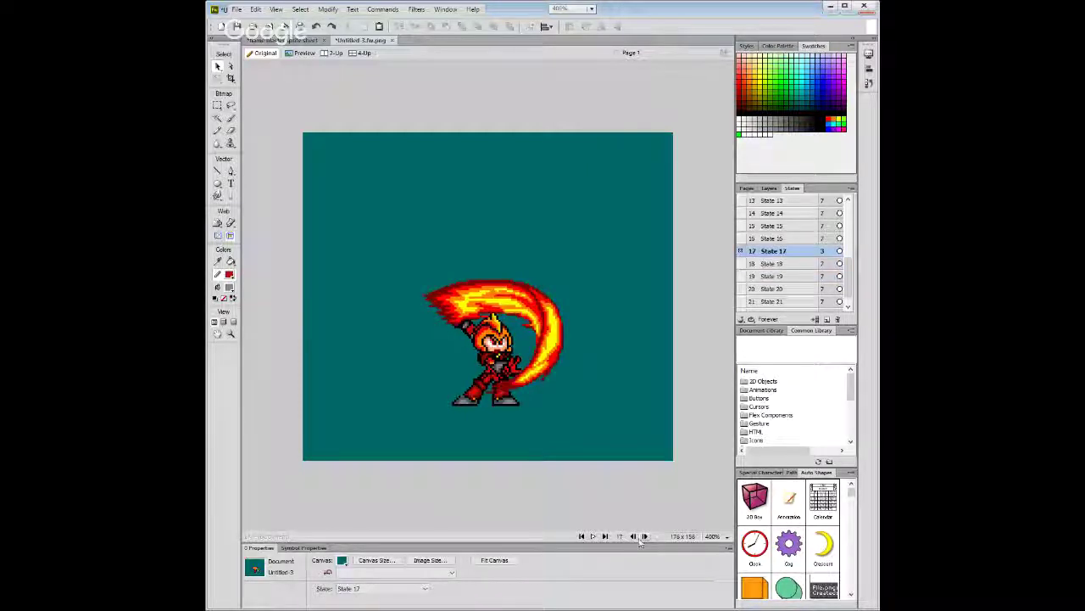
pyautogui.click(645, 537)
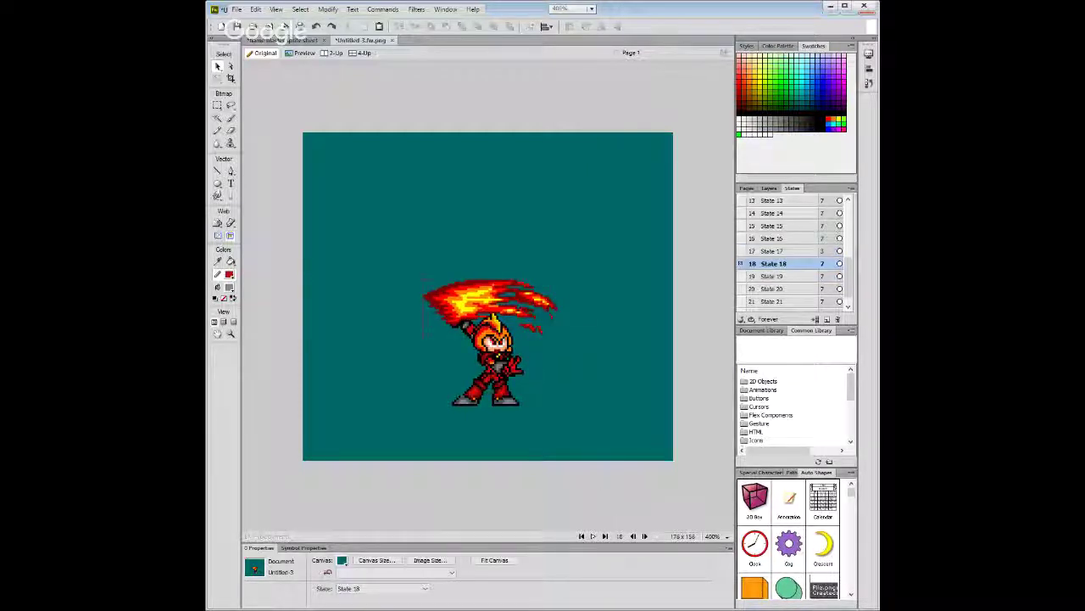
# Nudge the flame one pixel to the right in States 18, 19 and 20, and step on through State 21.
pyautogui.click(476, 289)
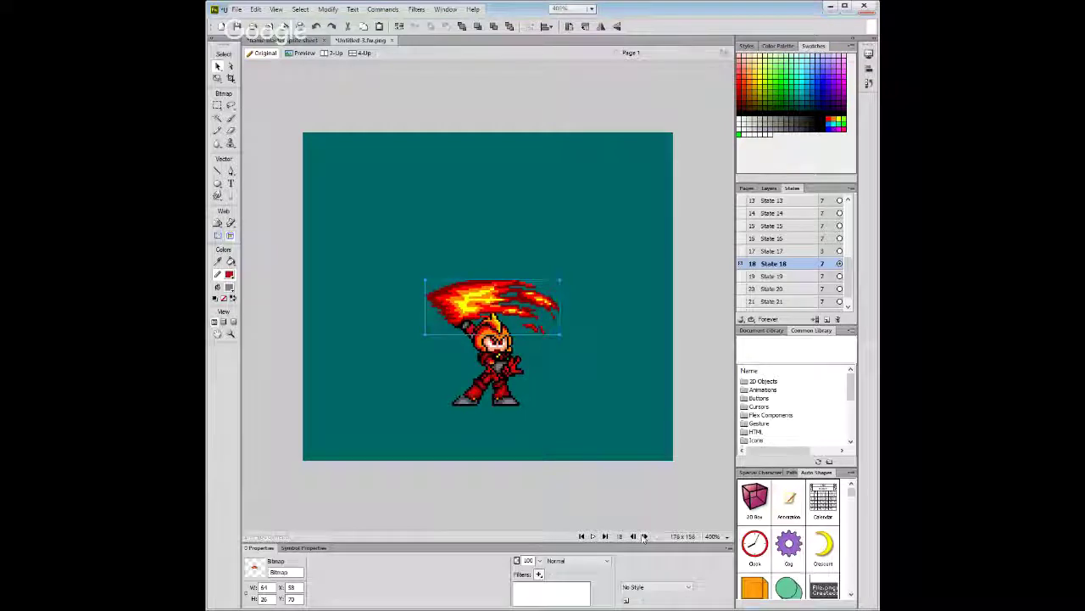
pyautogui.press('pagedown')
pyautogui.click(468, 301)
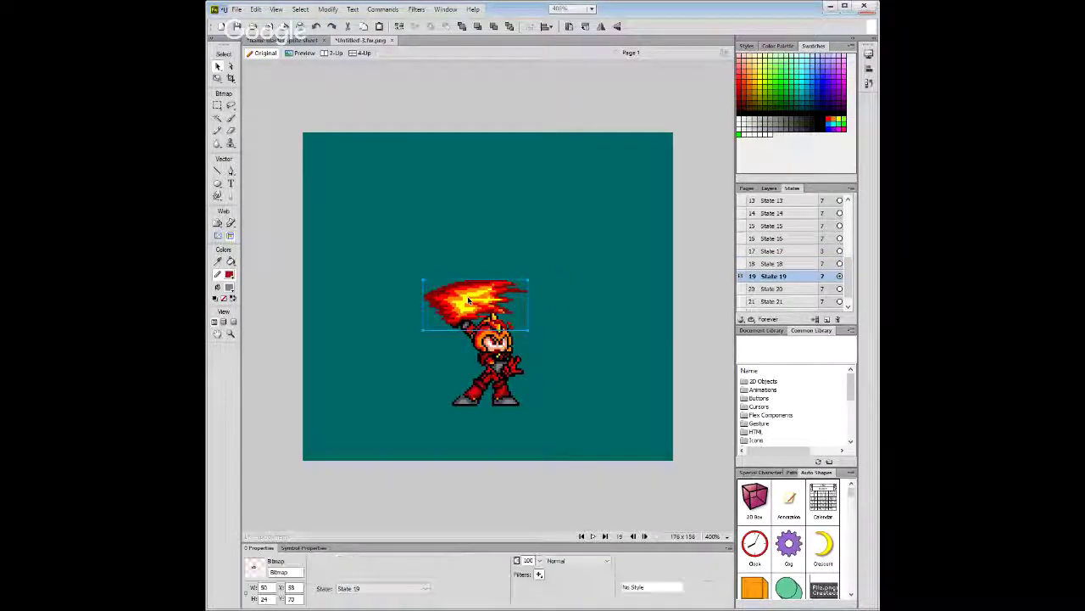
pyautogui.press('Right')
pyautogui.click(645, 536)
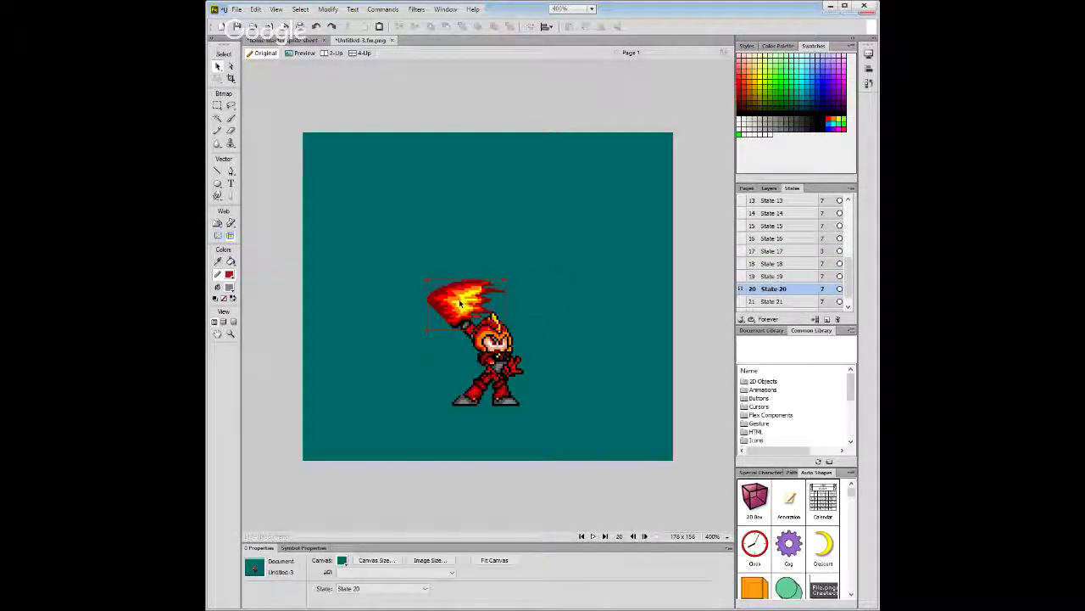
pyautogui.click(644, 536)
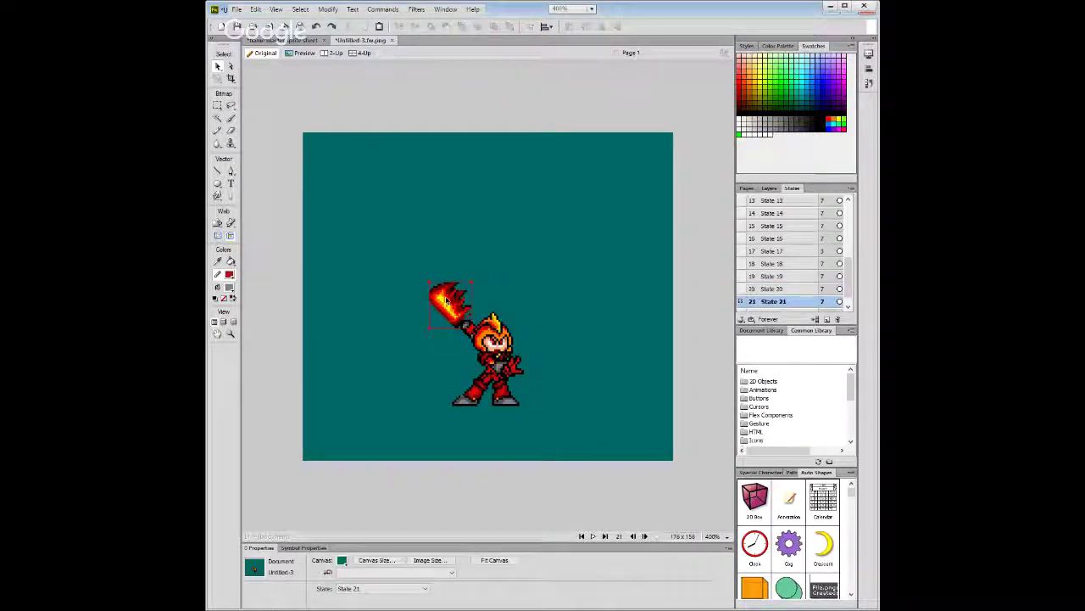
pyautogui.click(645, 536)
pyautogui.click(633, 536)
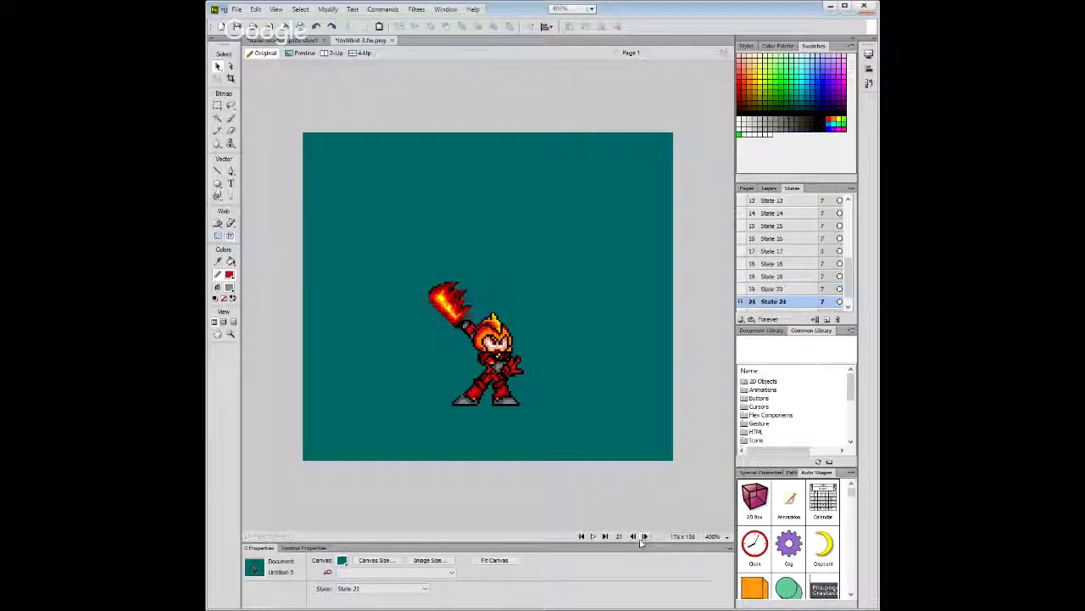
# Replay the animation, and compare the swing frames in States 16, 17 and 18.
pyautogui.click(592, 536)
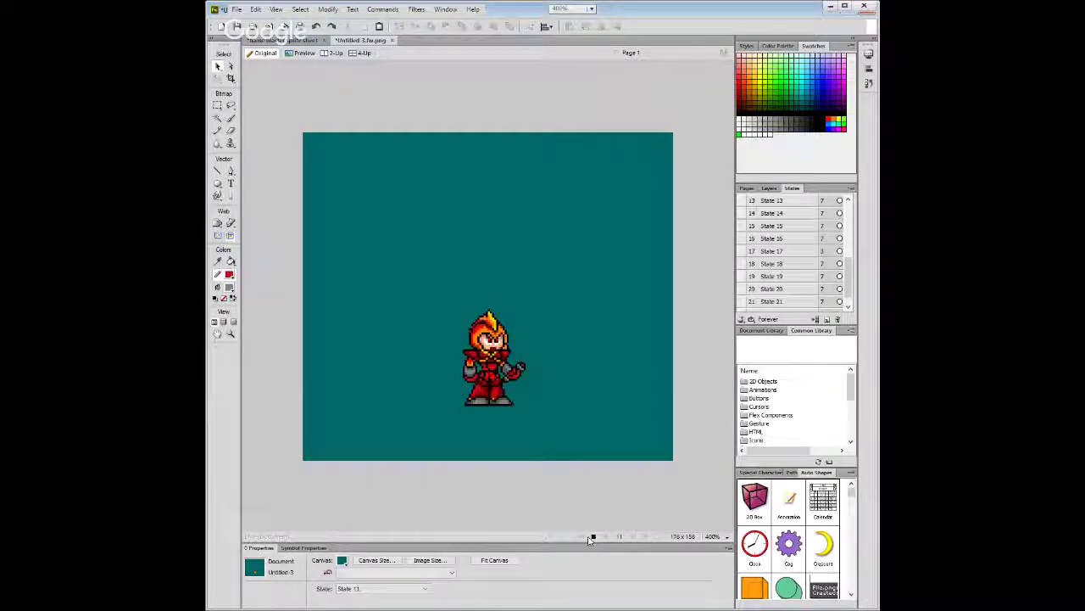
pyautogui.click(592, 537)
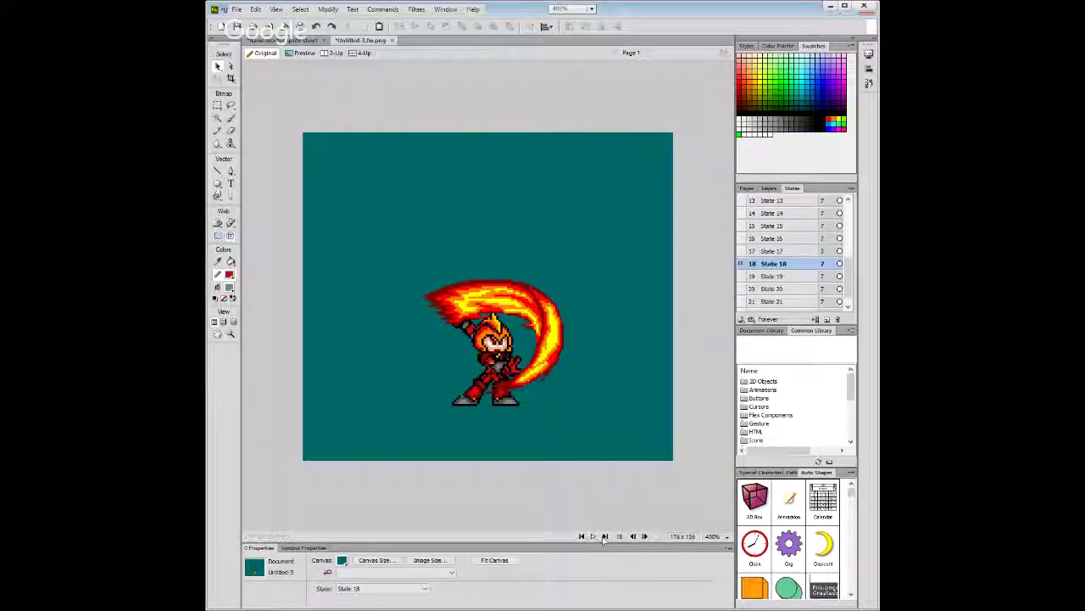
pyautogui.click(789, 251)
pyautogui.click(797, 259)
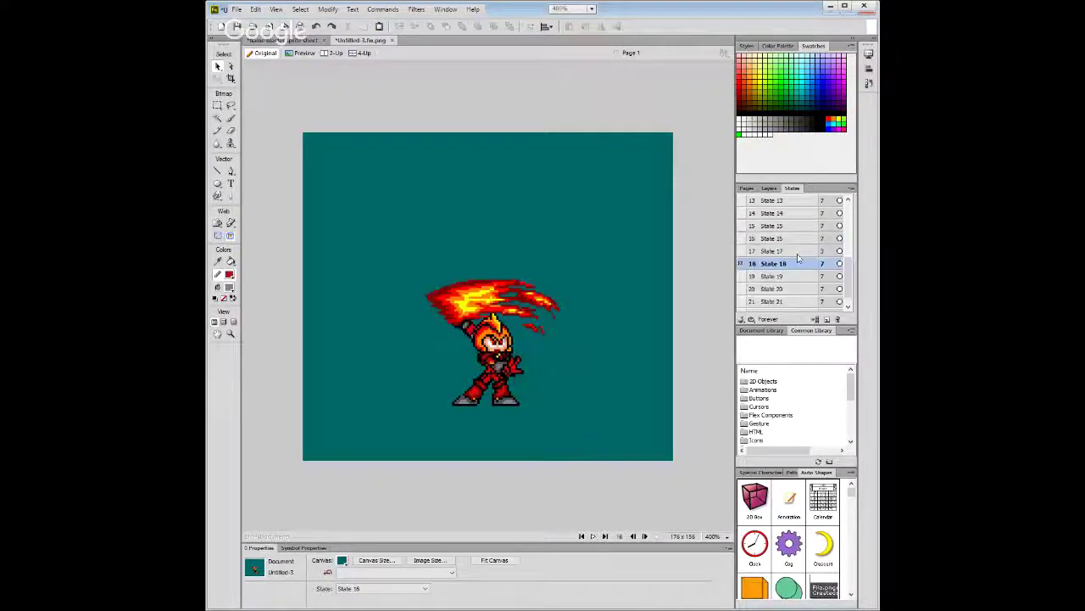
pyautogui.click(797, 251)
pyautogui.click(797, 239)
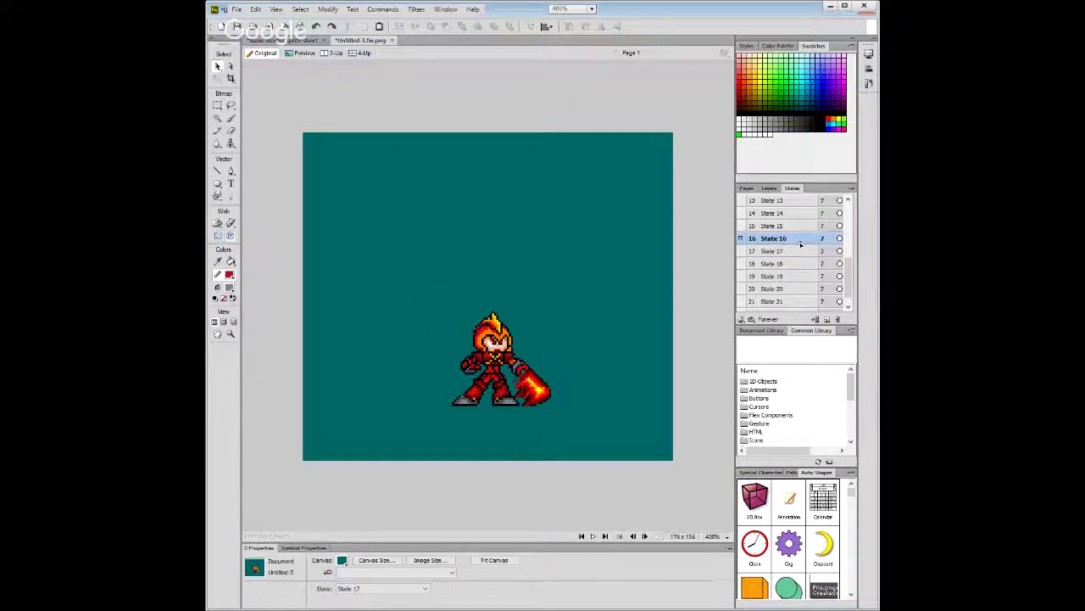
# Set the frame delay of States 18, 19 and 20 to 3.
pyautogui.click(801, 264)
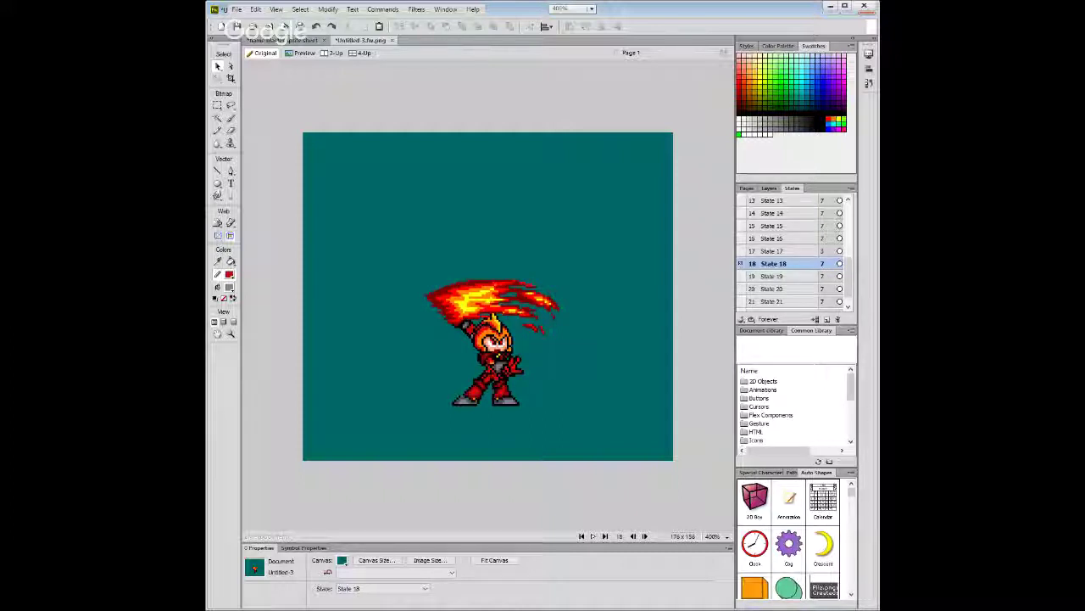
pyautogui.click(817, 280)
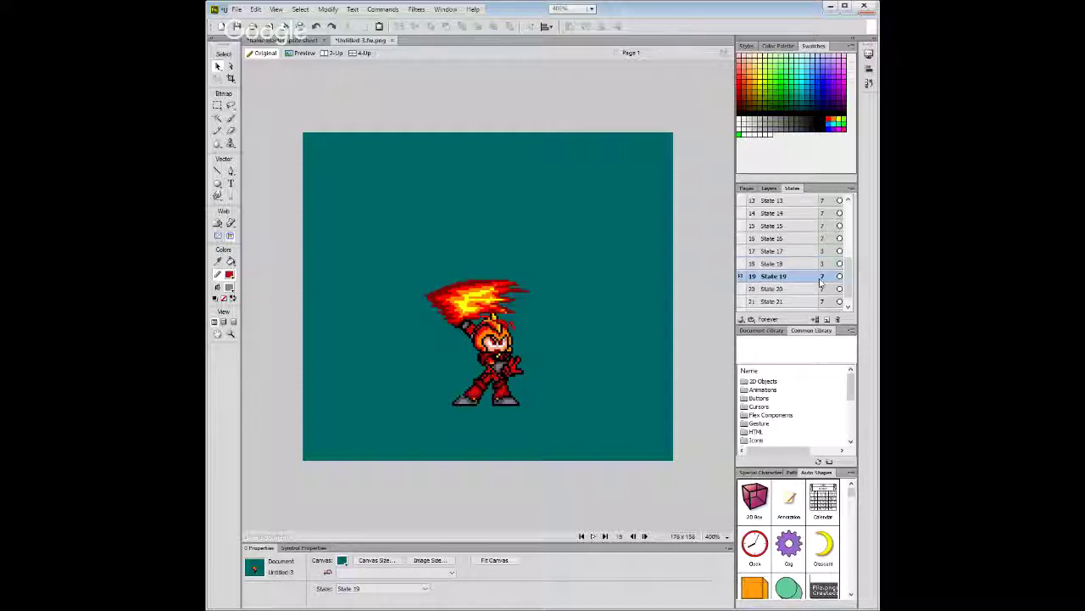
pyautogui.write('3')
pyautogui.press('Return')
pyautogui.click(817, 292)
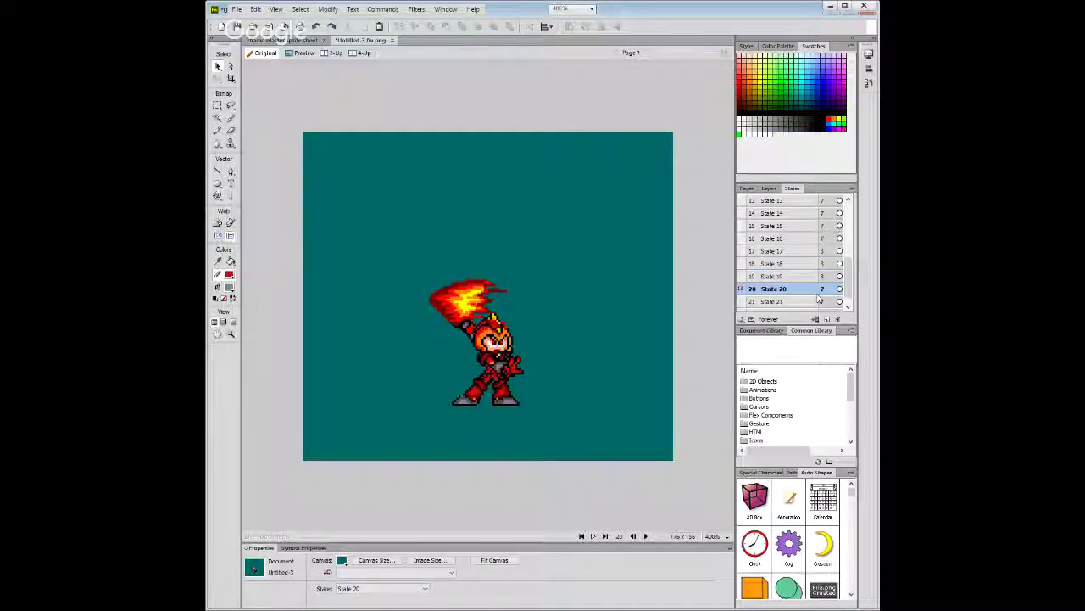
# Play the full animation to check the timing of the swing, and view State 21.
pyautogui.click(593, 536)
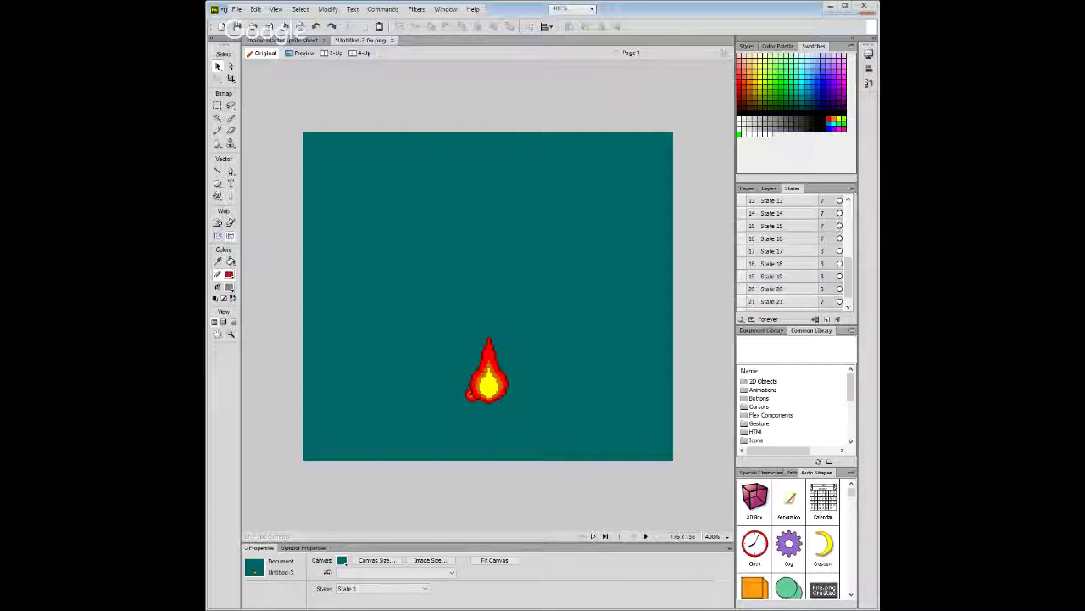
pyautogui.click(593, 535)
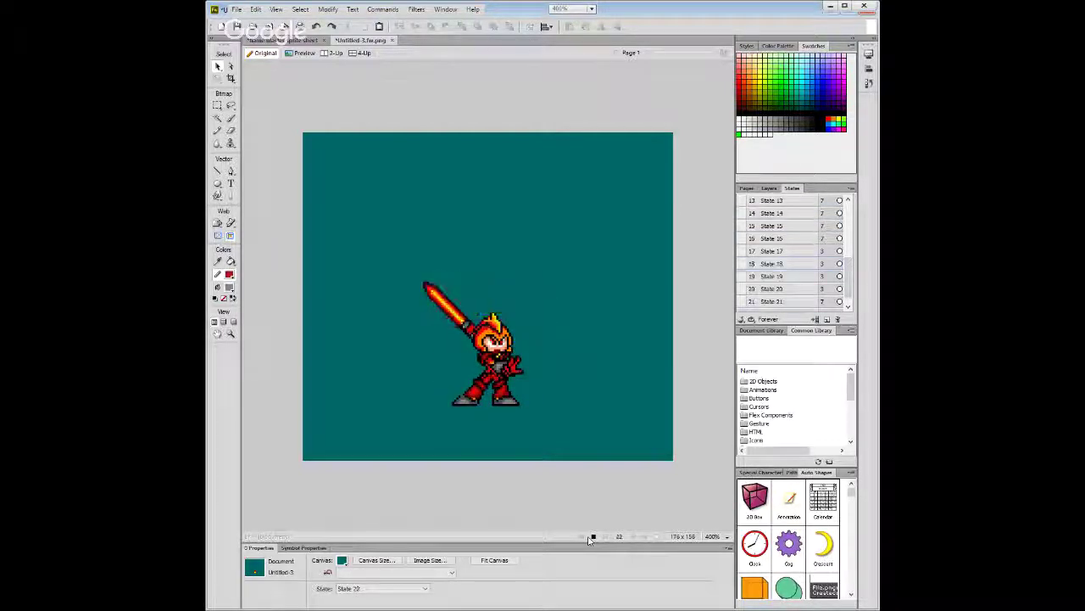
pyautogui.click(593, 536)
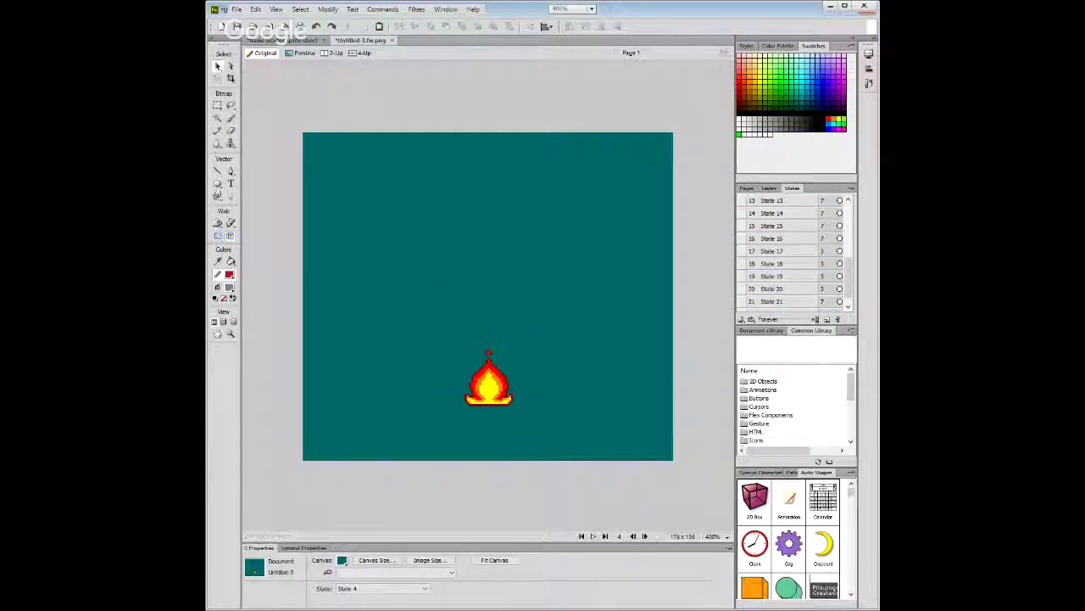
pyautogui.click(787, 304)
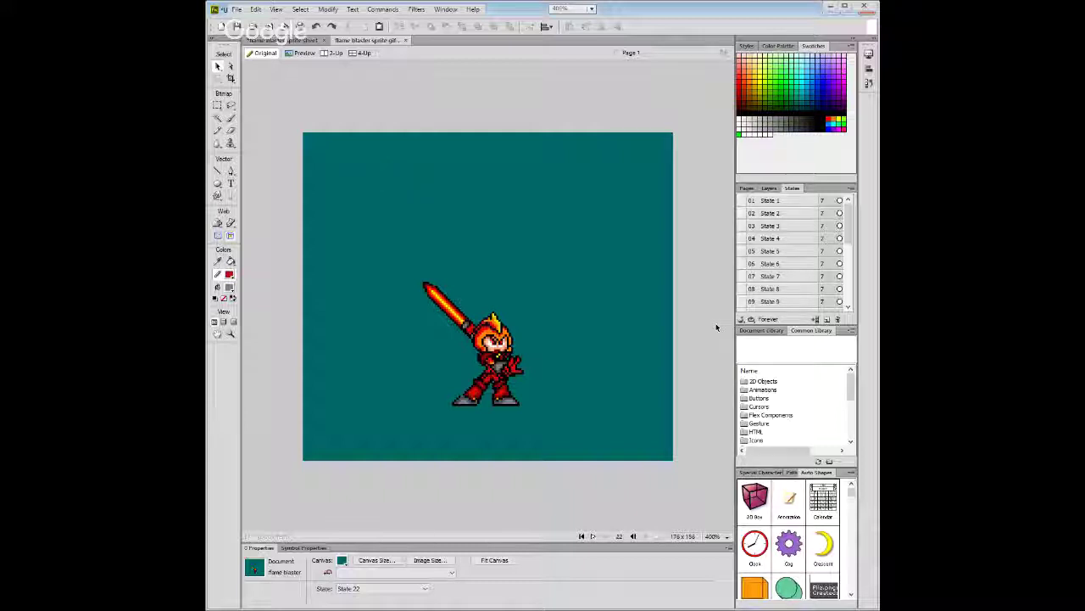
# Review the rising frames in States 4 to 9, play the animation, and step through the swing to State 18.
pyautogui.click(770, 238)
pyautogui.click(783, 279)
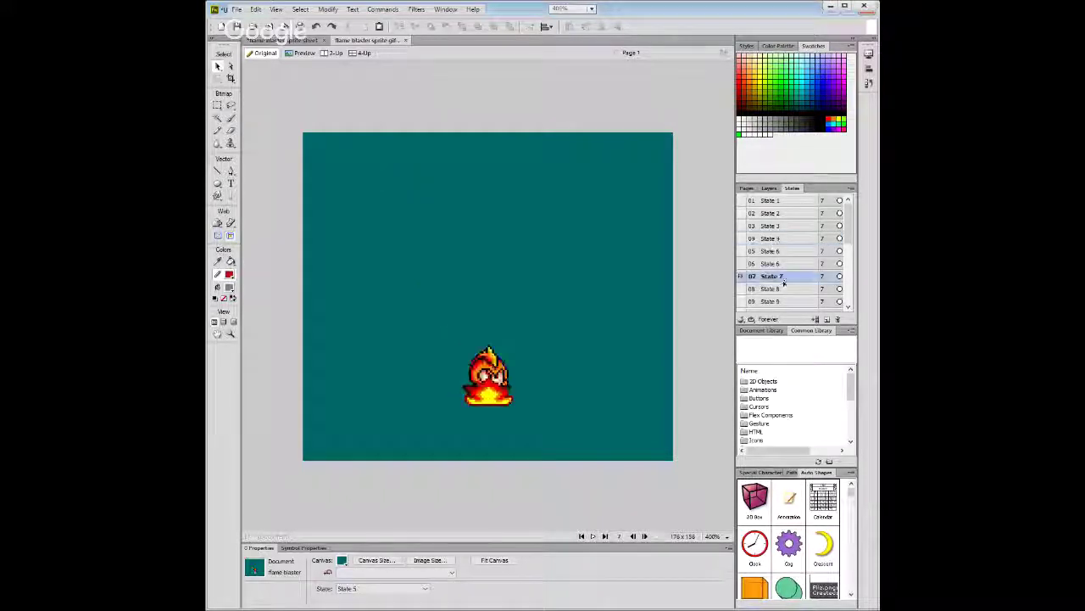
pyautogui.click(782, 301)
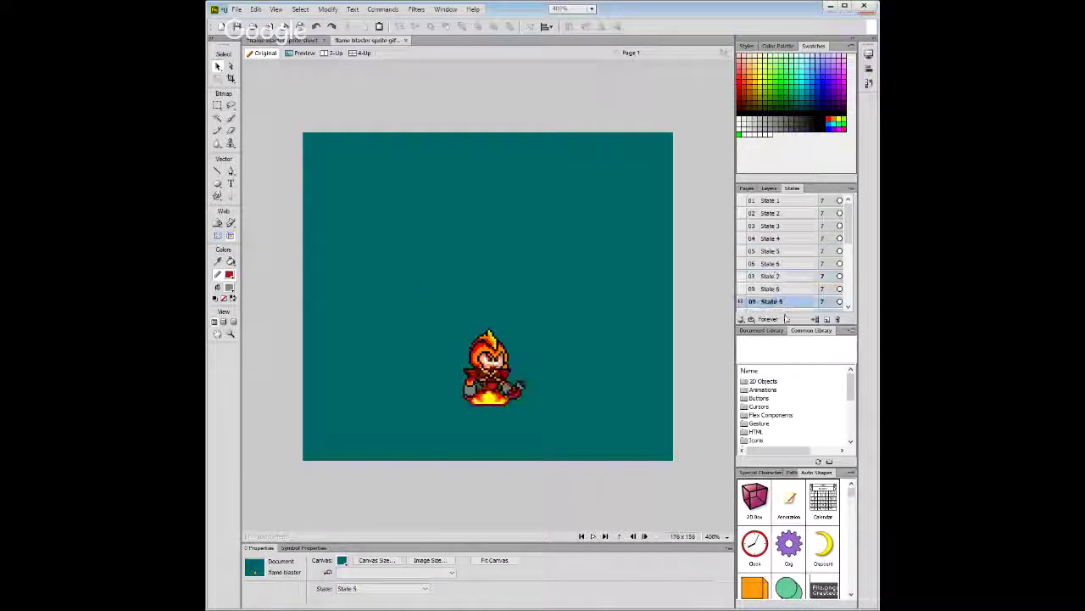
pyautogui.click(592, 537)
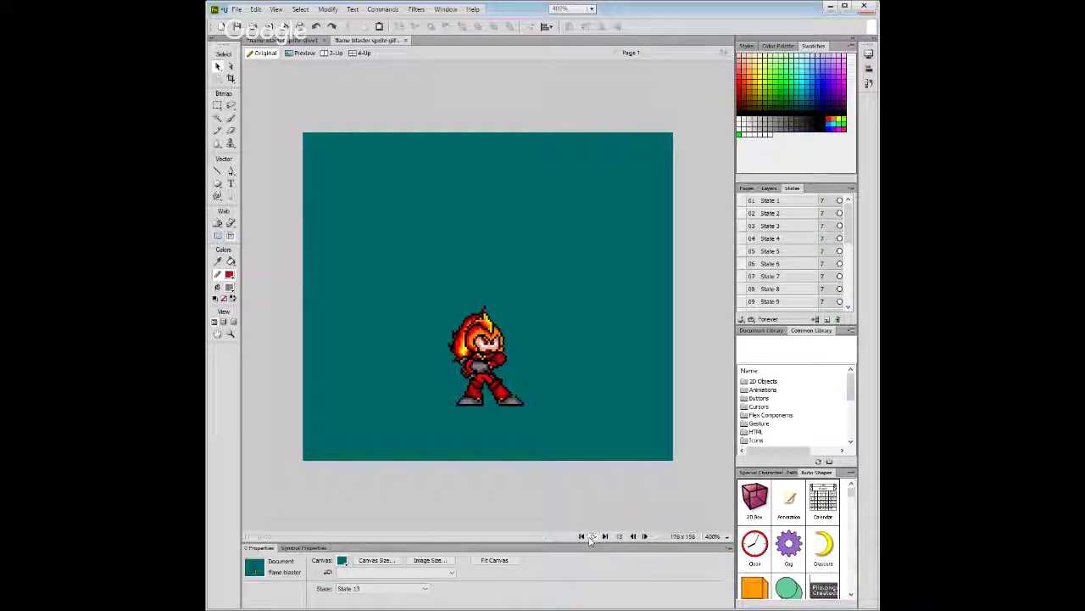
pyautogui.click(592, 537)
pyautogui.click(643, 535)
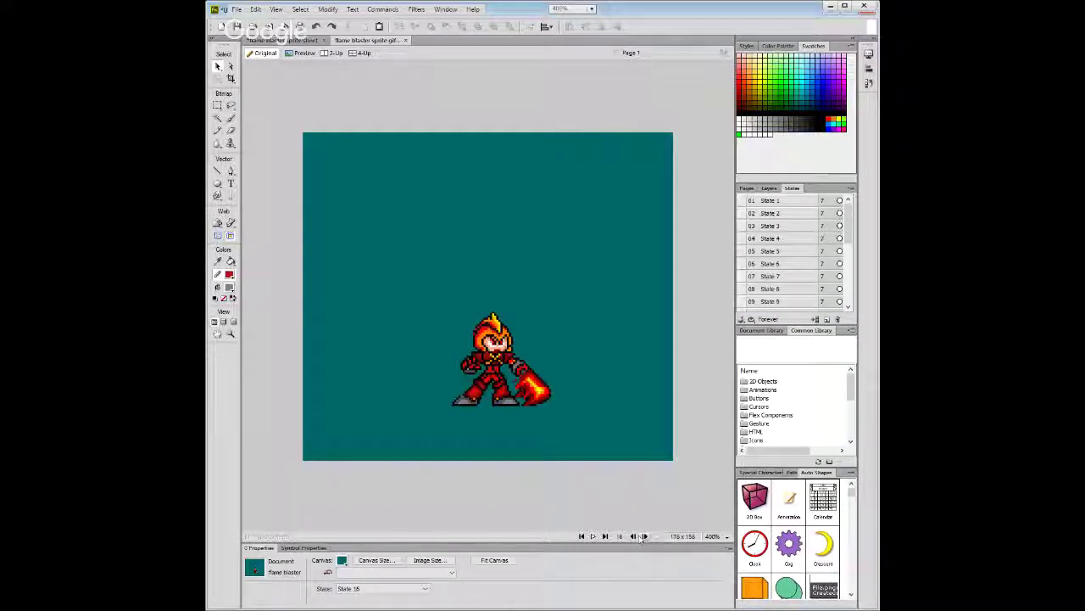
pyautogui.click(644, 536)
pyautogui.click(644, 536)
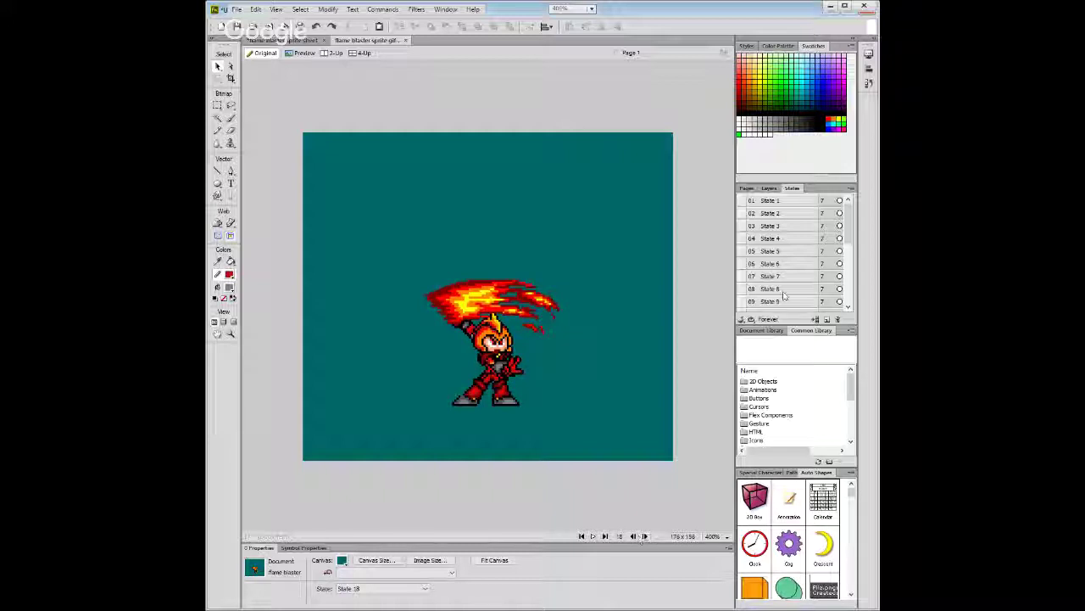
pyautogui.scroll(-5, 785, 294)
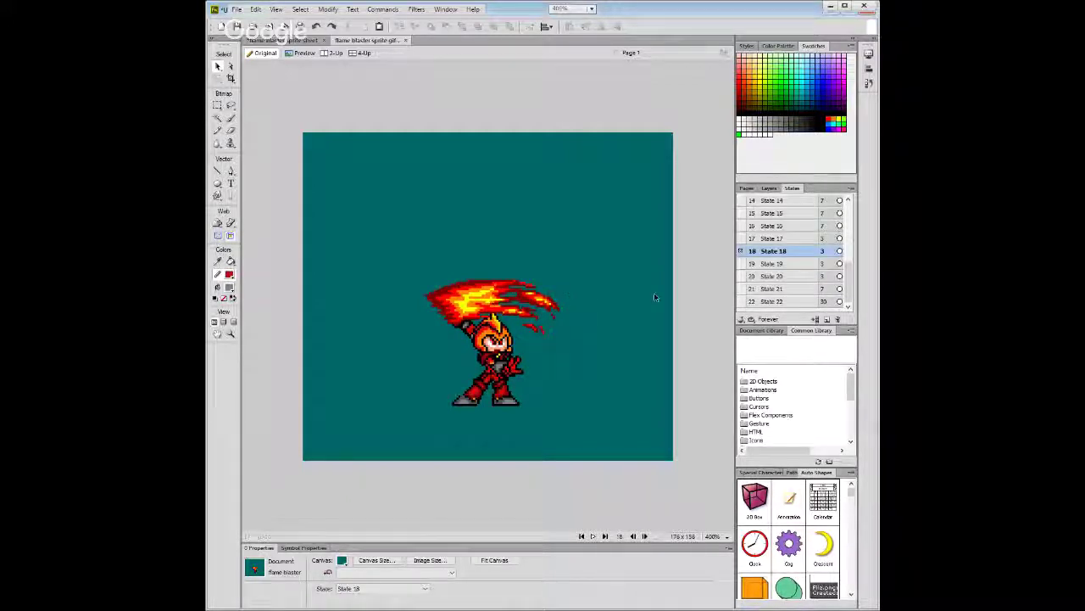
# Compare the shrinking flame in States 18, 19 and 20 by switching back and forth between them.
pyautogui.click(787, 277)
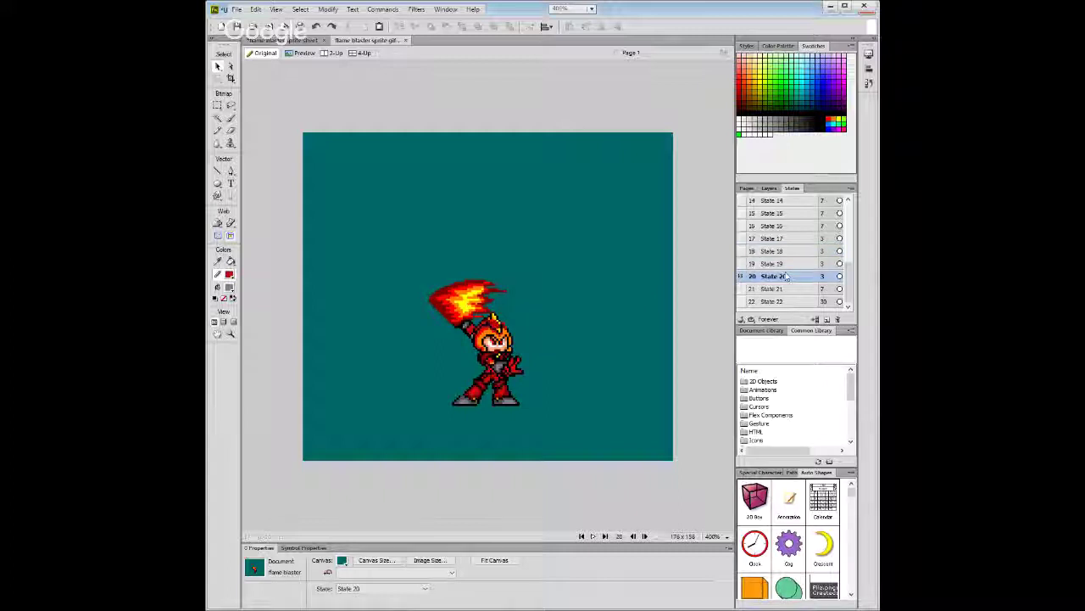
pyautogui.click(795, 264)
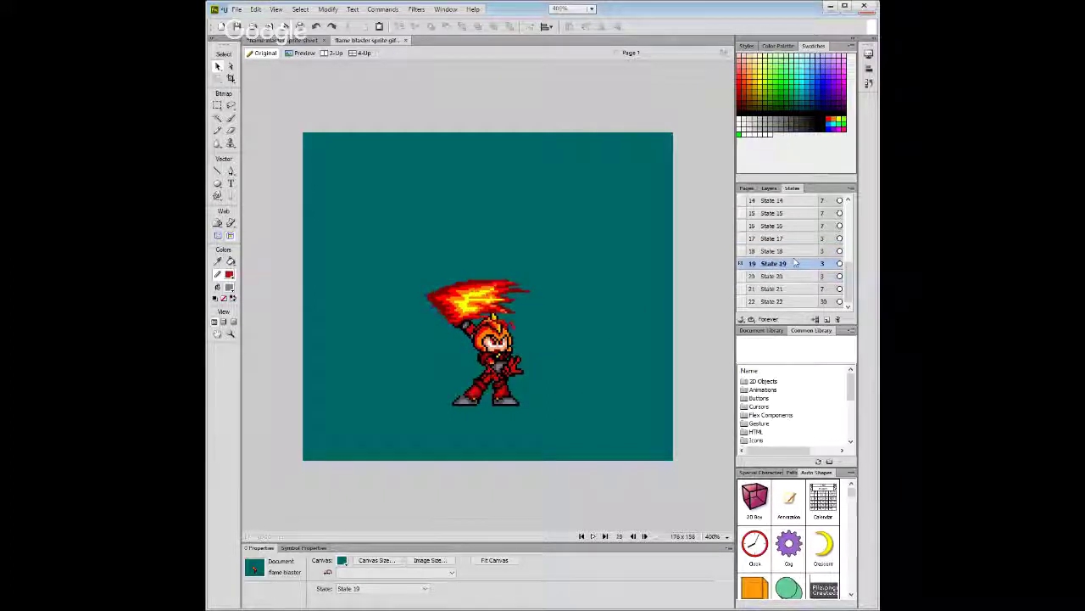
pyautogui.click(795, 252)
pyautogui.click(796, 264)
pyautogui.click(796, 277)
pyautogui.click(794, 262)
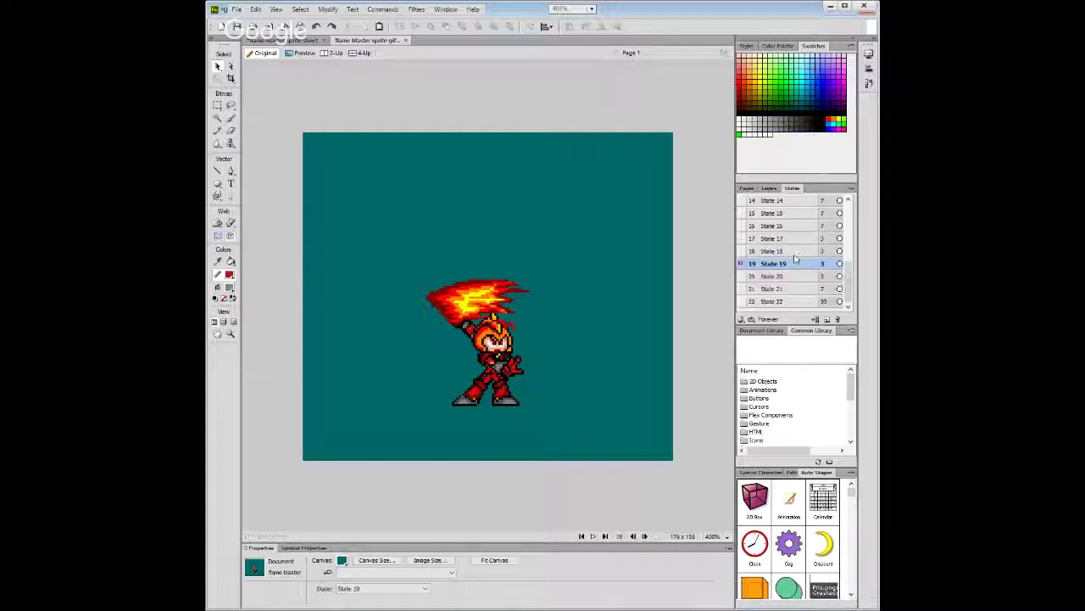
pyautogui.click(795, 252)
pyautogui.click(797, 264)
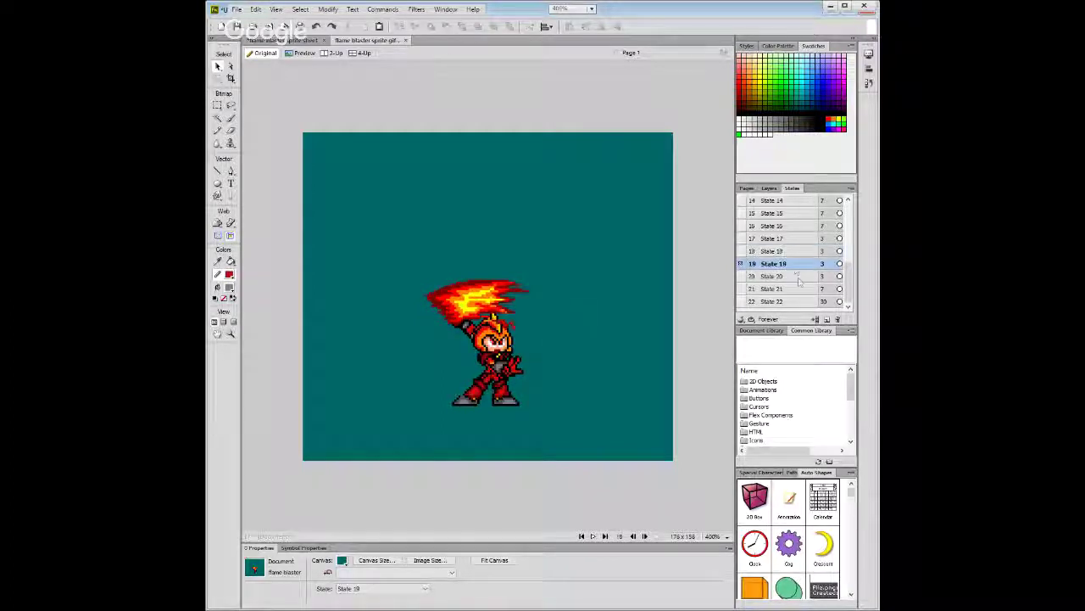
pyautogui.click(800, 282)
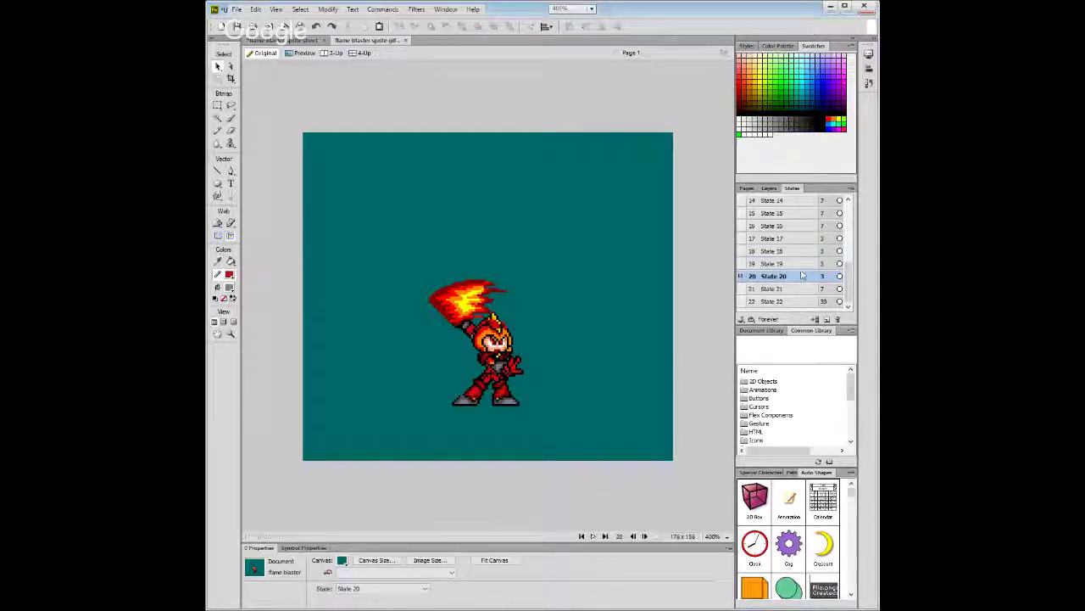
# Delete State 19, and replay the animation with the shortened flame sequence.
pyautogui.press('pageup')
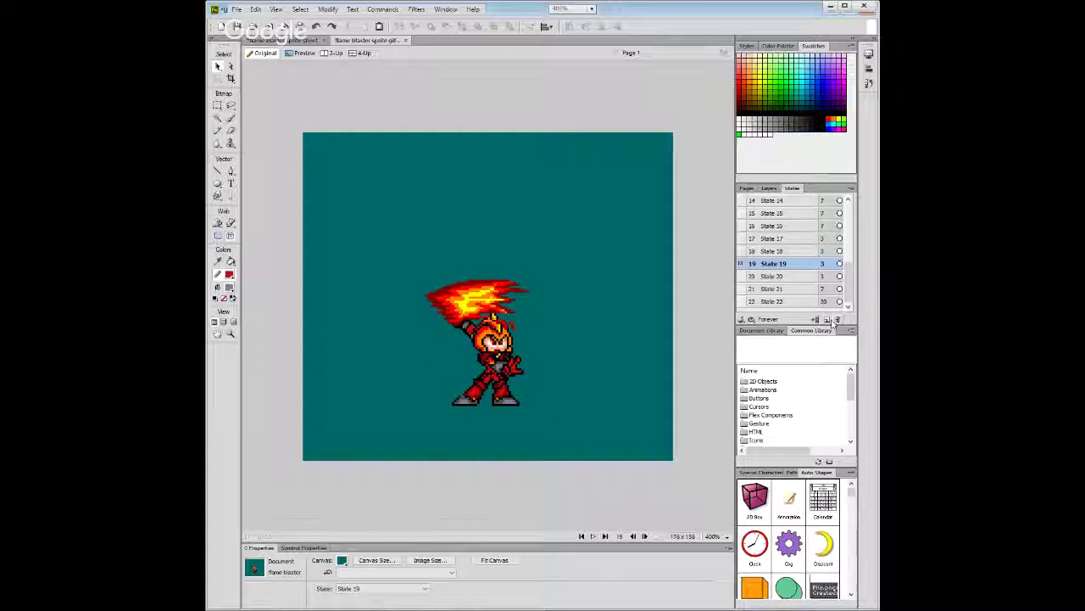
pyautogui.click(593, 536)
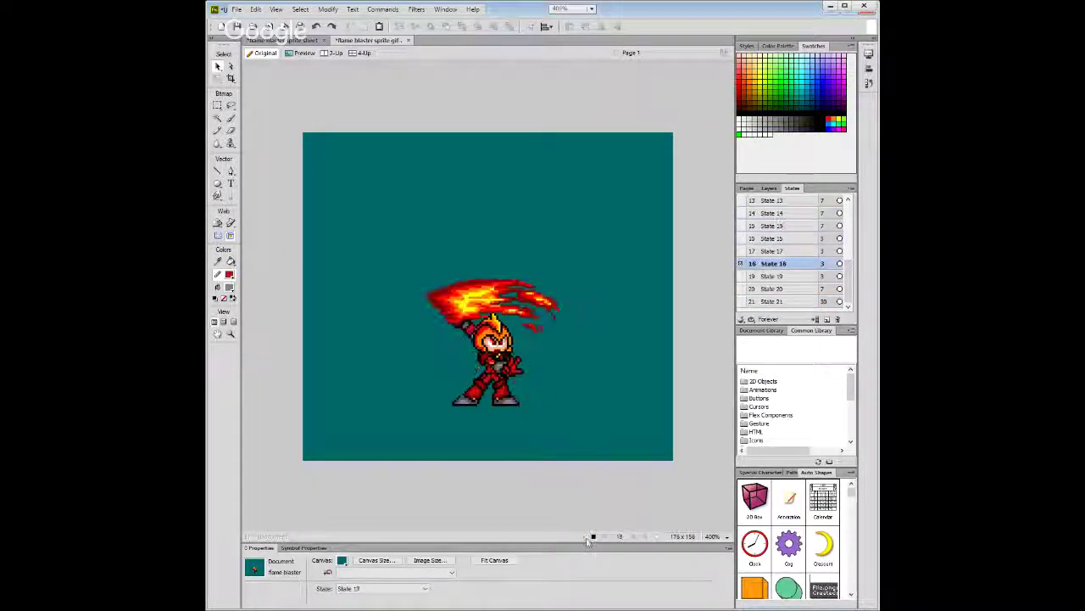
pyautogui.click(592, 537)
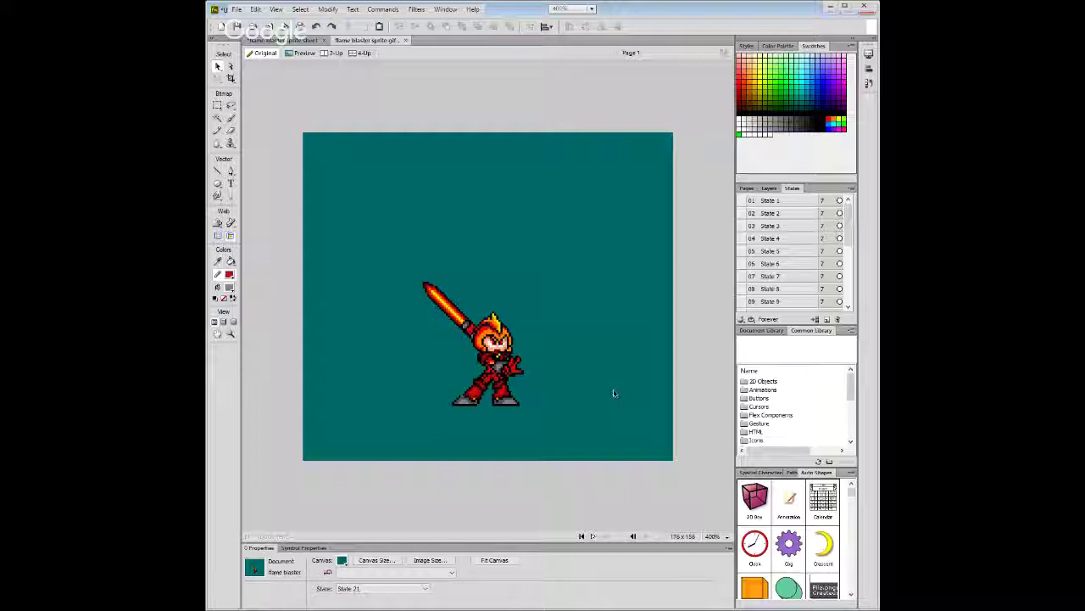
# Set the frame delay of State 20, the small flame before the blade, to 3.
pyautogui.click(768, 276)
pyautogui.scroll(-2, 790, 284)
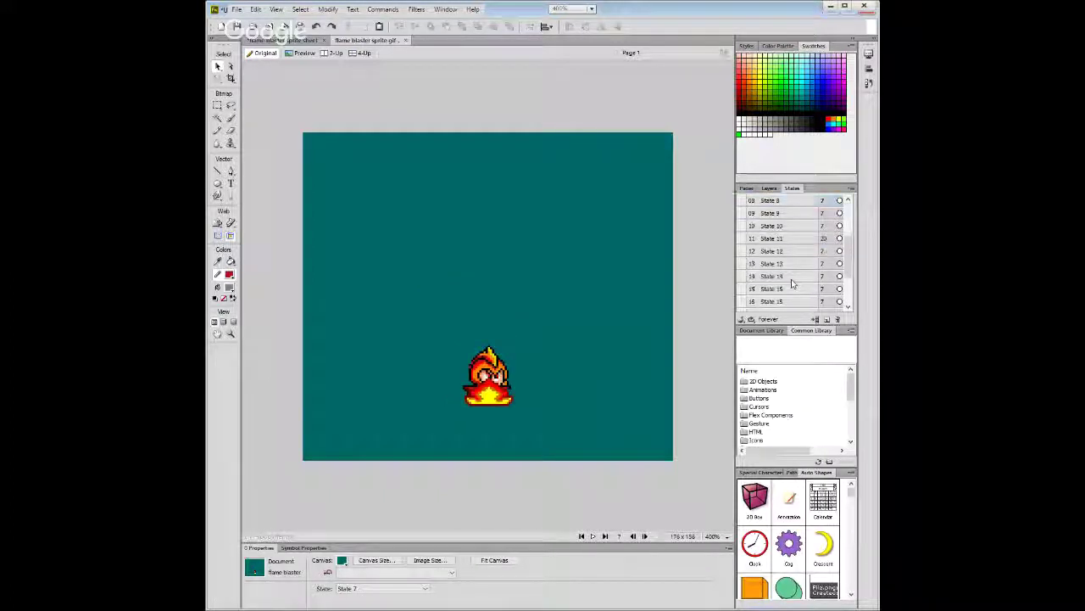
pyautogui.click(812, 291)
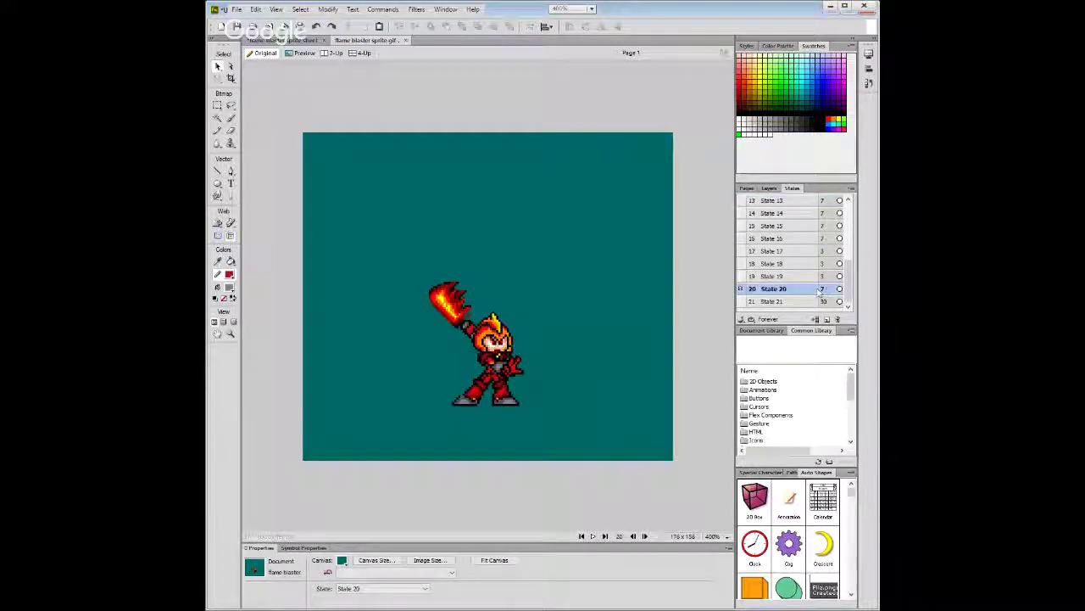
pyautogui.doubleClick(822, 288)
pyautogui.write('3')
pyautogui.press('Return')
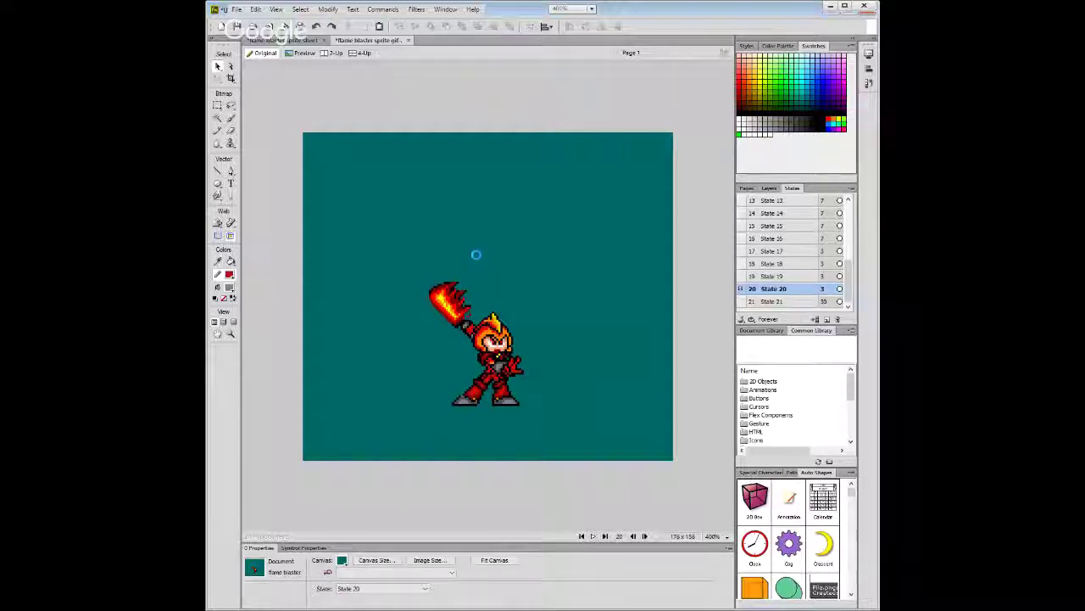
# Undo the delay change on State 20, and save the document.
pyautogui.hotkey('ctrl', 'z')
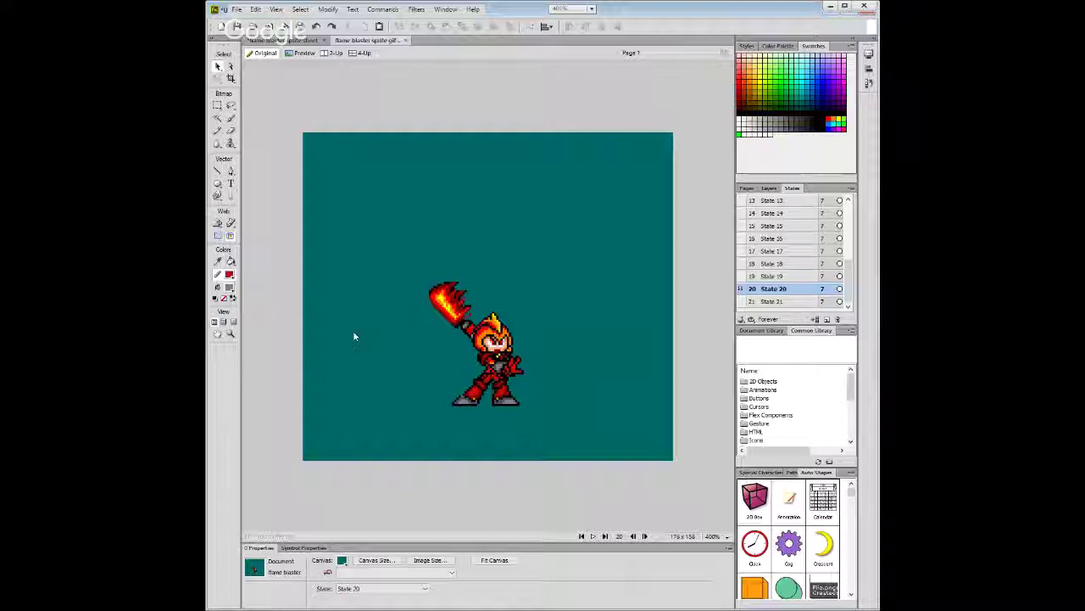
pyautogui.hotkey('ctrl', 's')
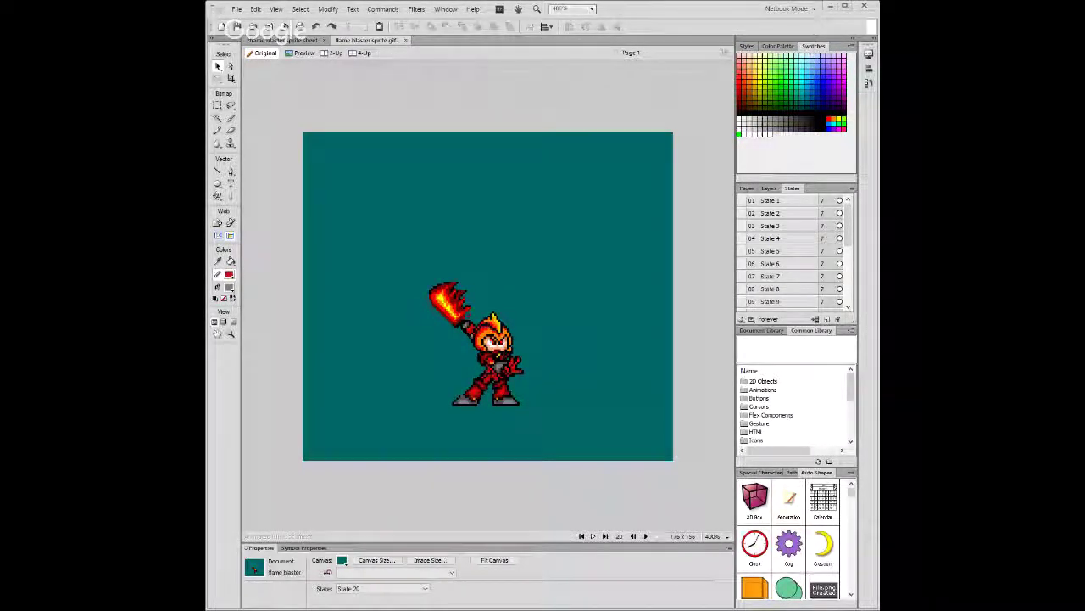
# Look through the list of states and their delays, and replay the whole animation, finishing on State 1.
pyautogui.scroll(-2, 821, 273)
pyautogui.scroll(-2, 810, 276)
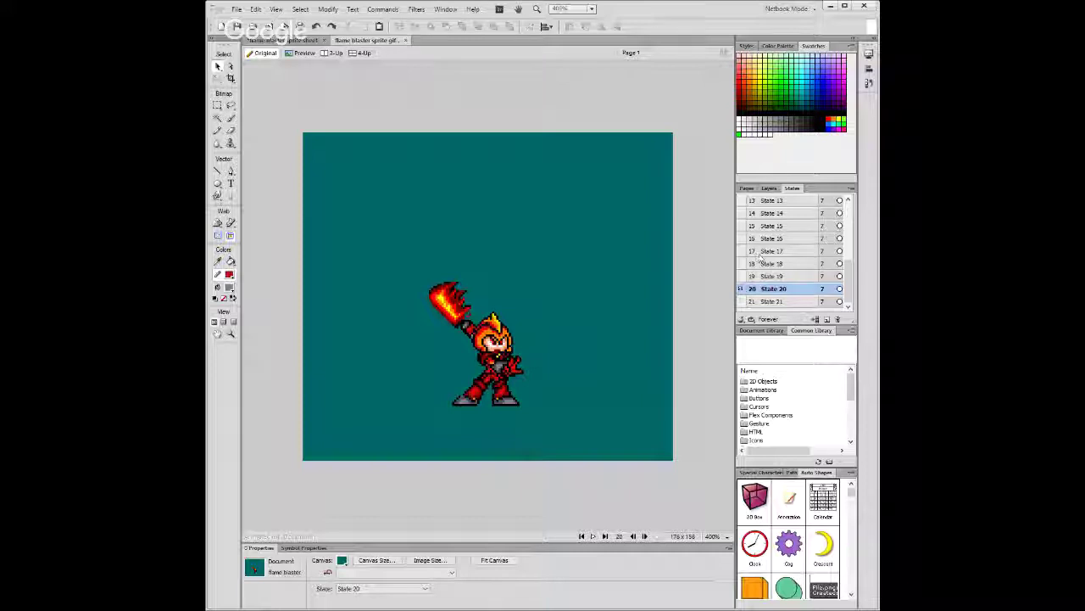
pyautogui.scroll(4, 769, 256)
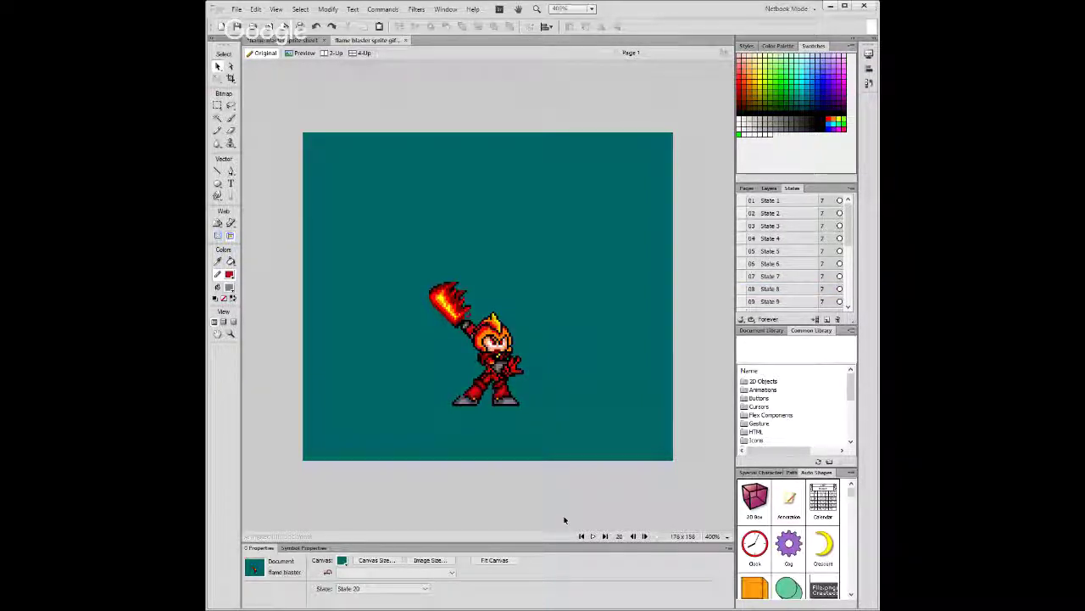
pyautogui.click(591, 536)
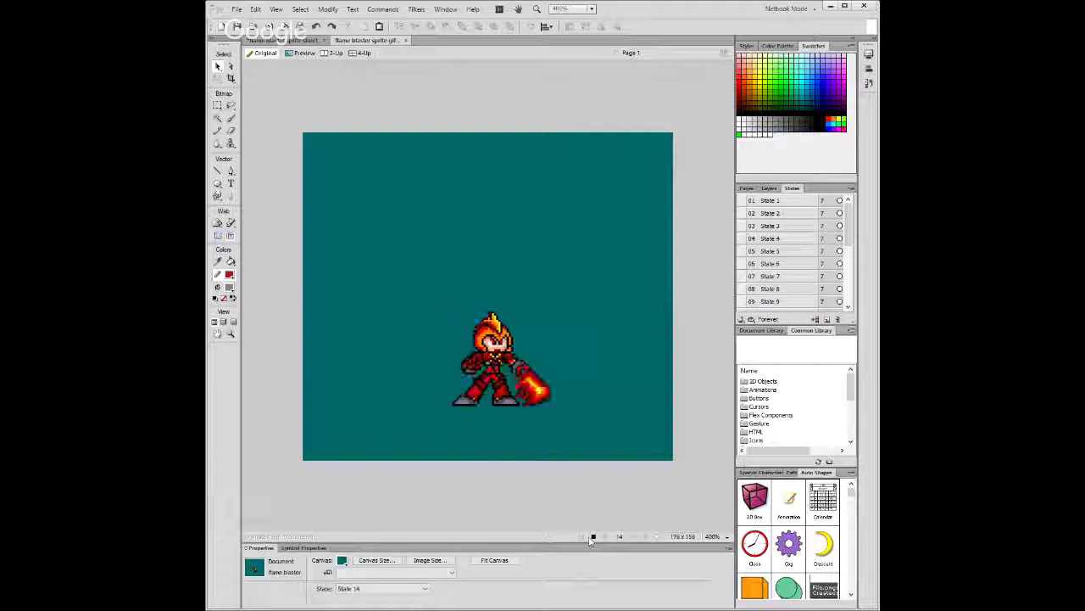
pyautogui.click(593, 537)
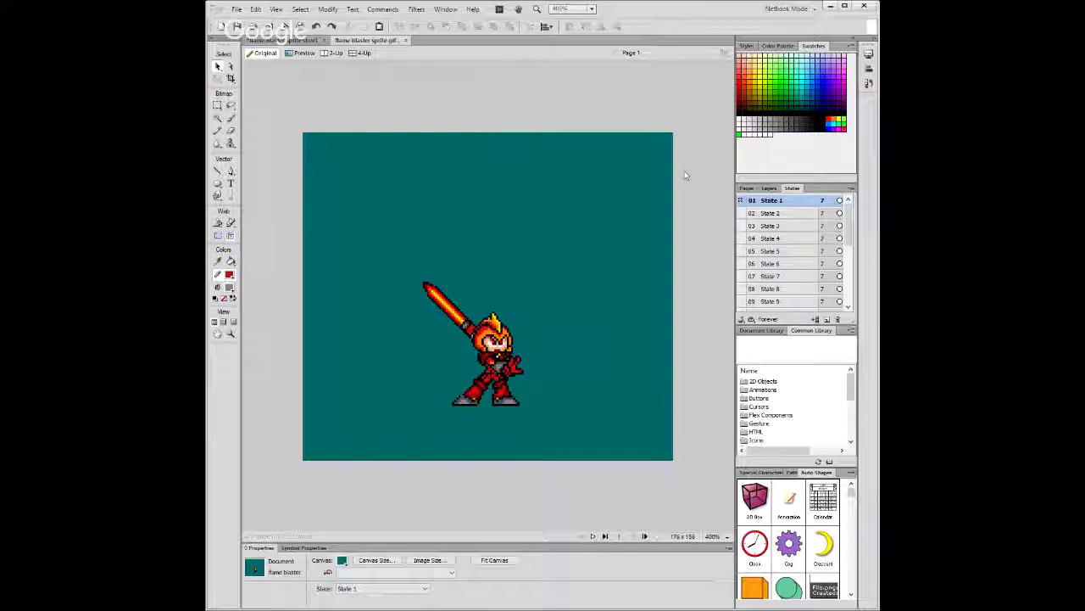
pyautogui.hotkey('ctrl', 'z')
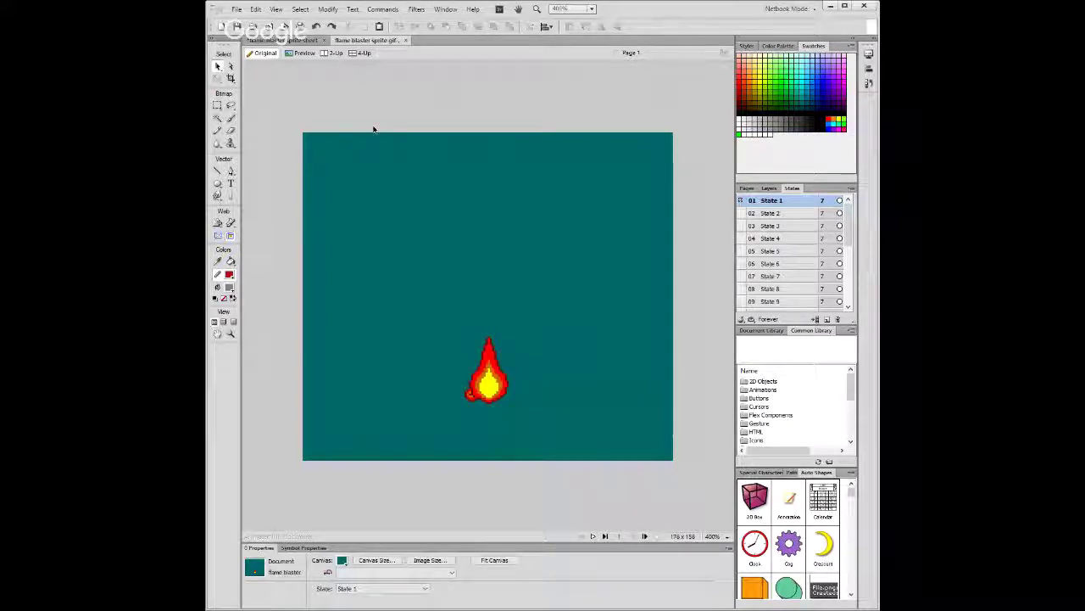